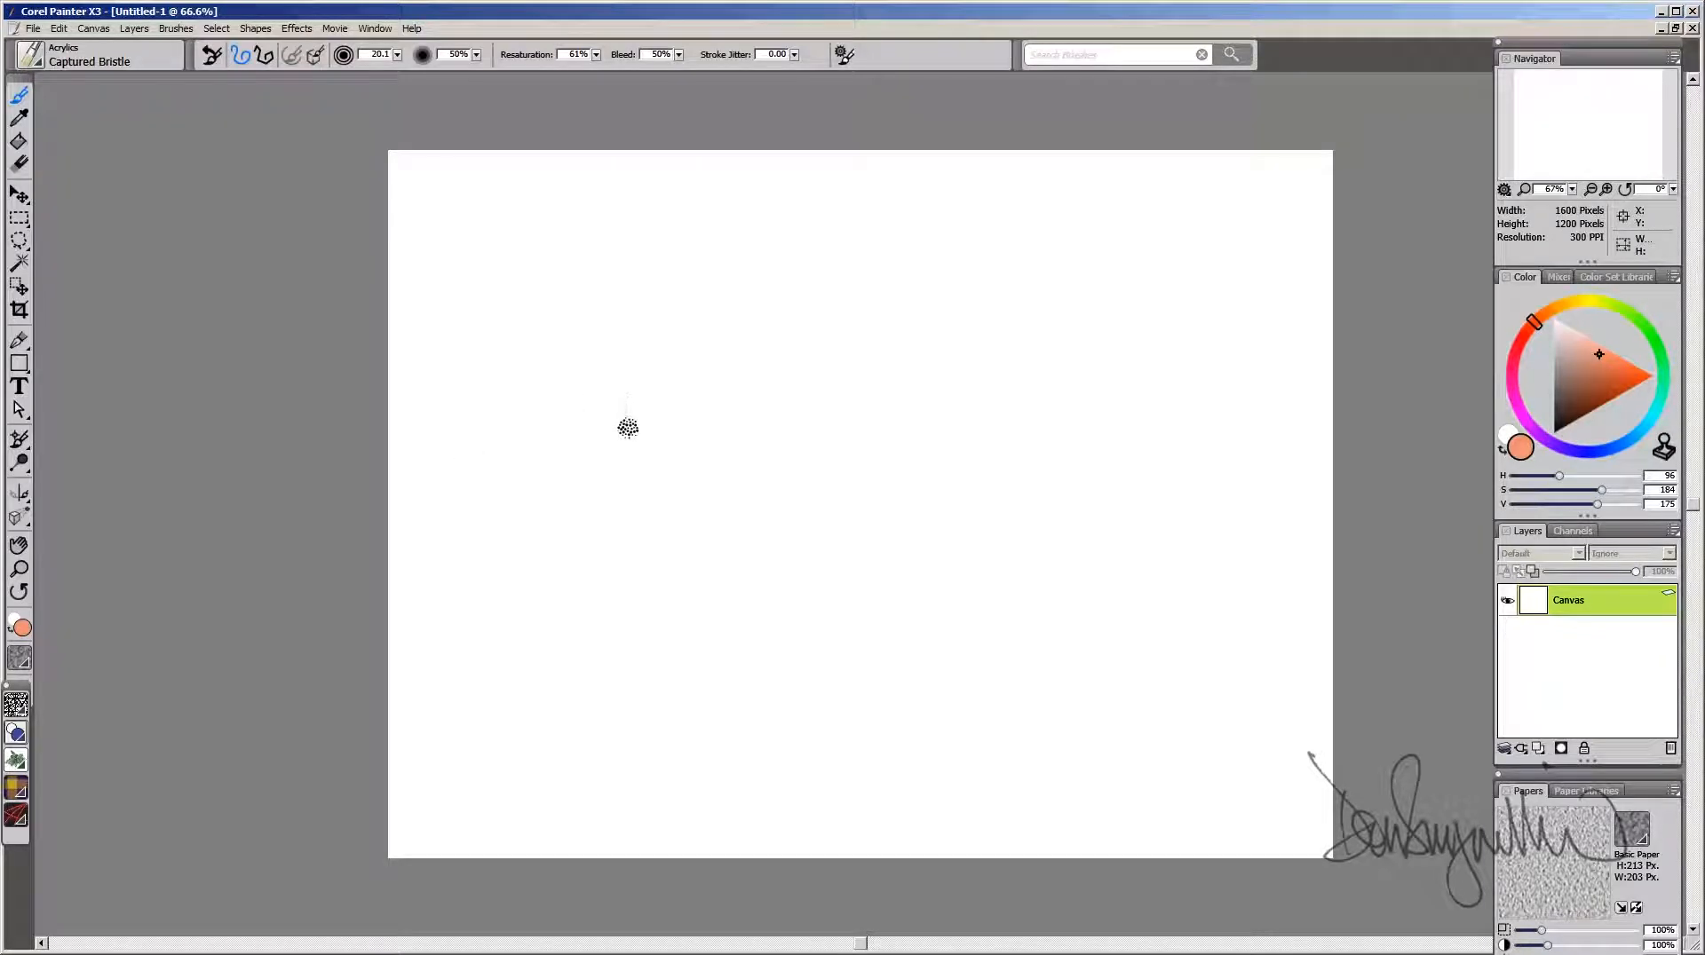
Step: On a new layer, draw a wide near-black ground arc across the canvas with an 8.8 brush
{"action": "left_click", "coordinate": [1537, 748]}
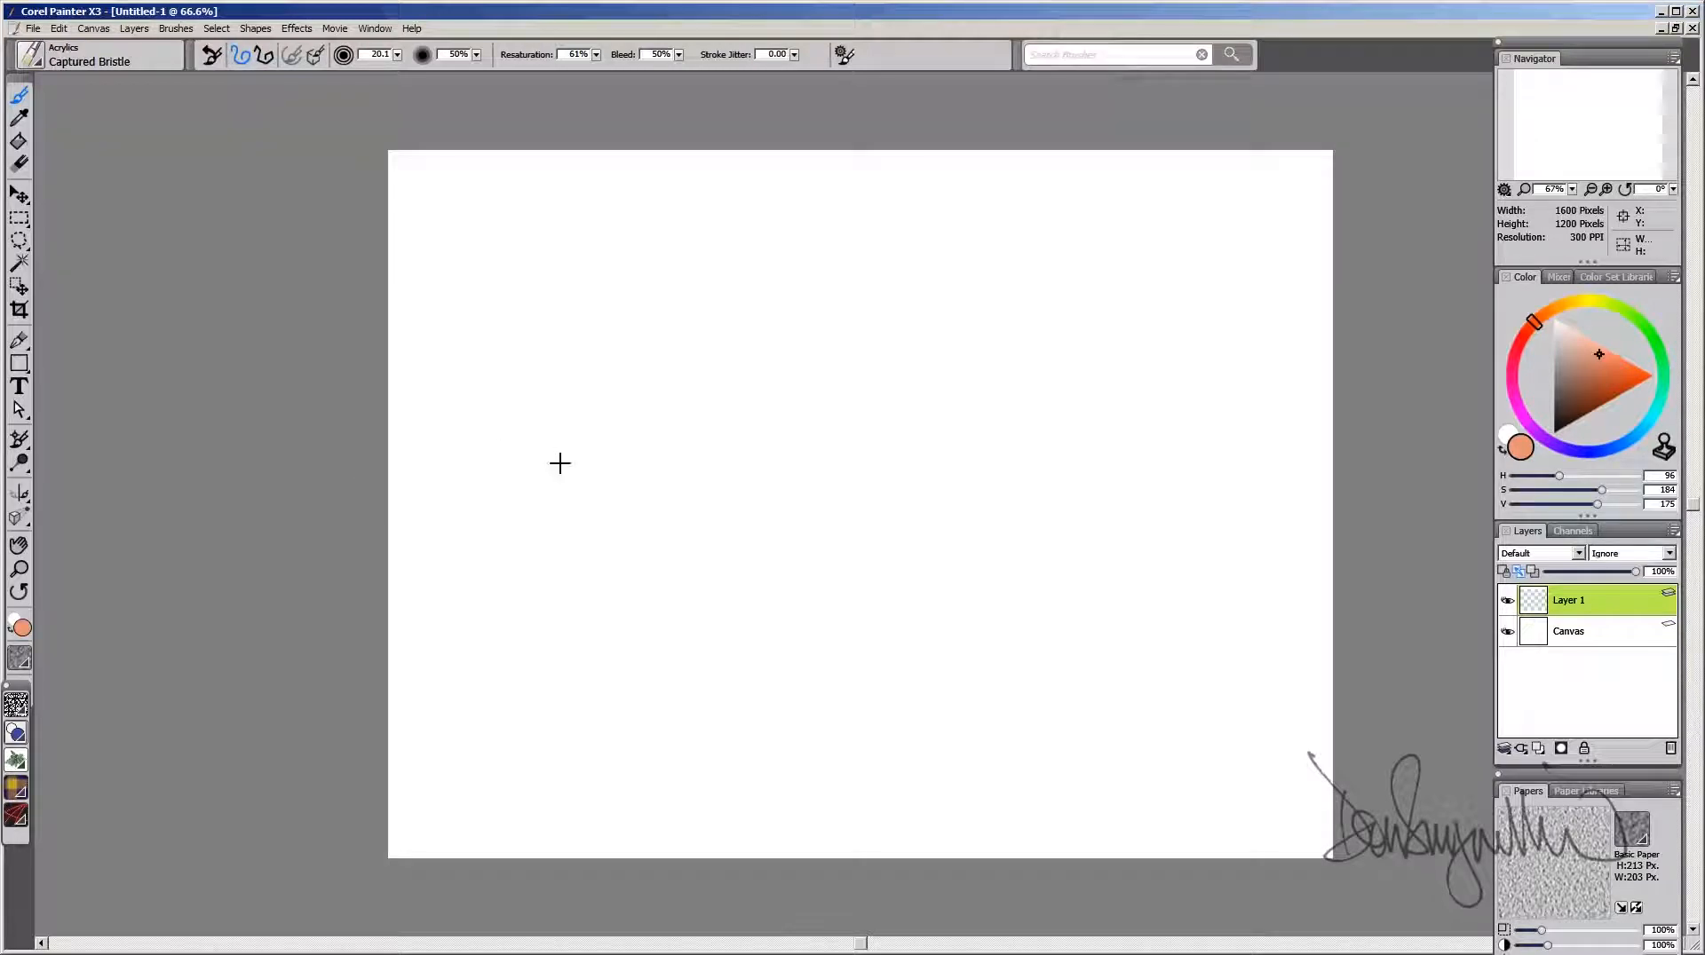
{"action": "left_click_drag", "start_coordinate": [546, 453], "coordinate": [549, 456]}
{"action": "left_click_drag", "start_coordinate": [1580, 428], "coordinate": [1562, 432]}
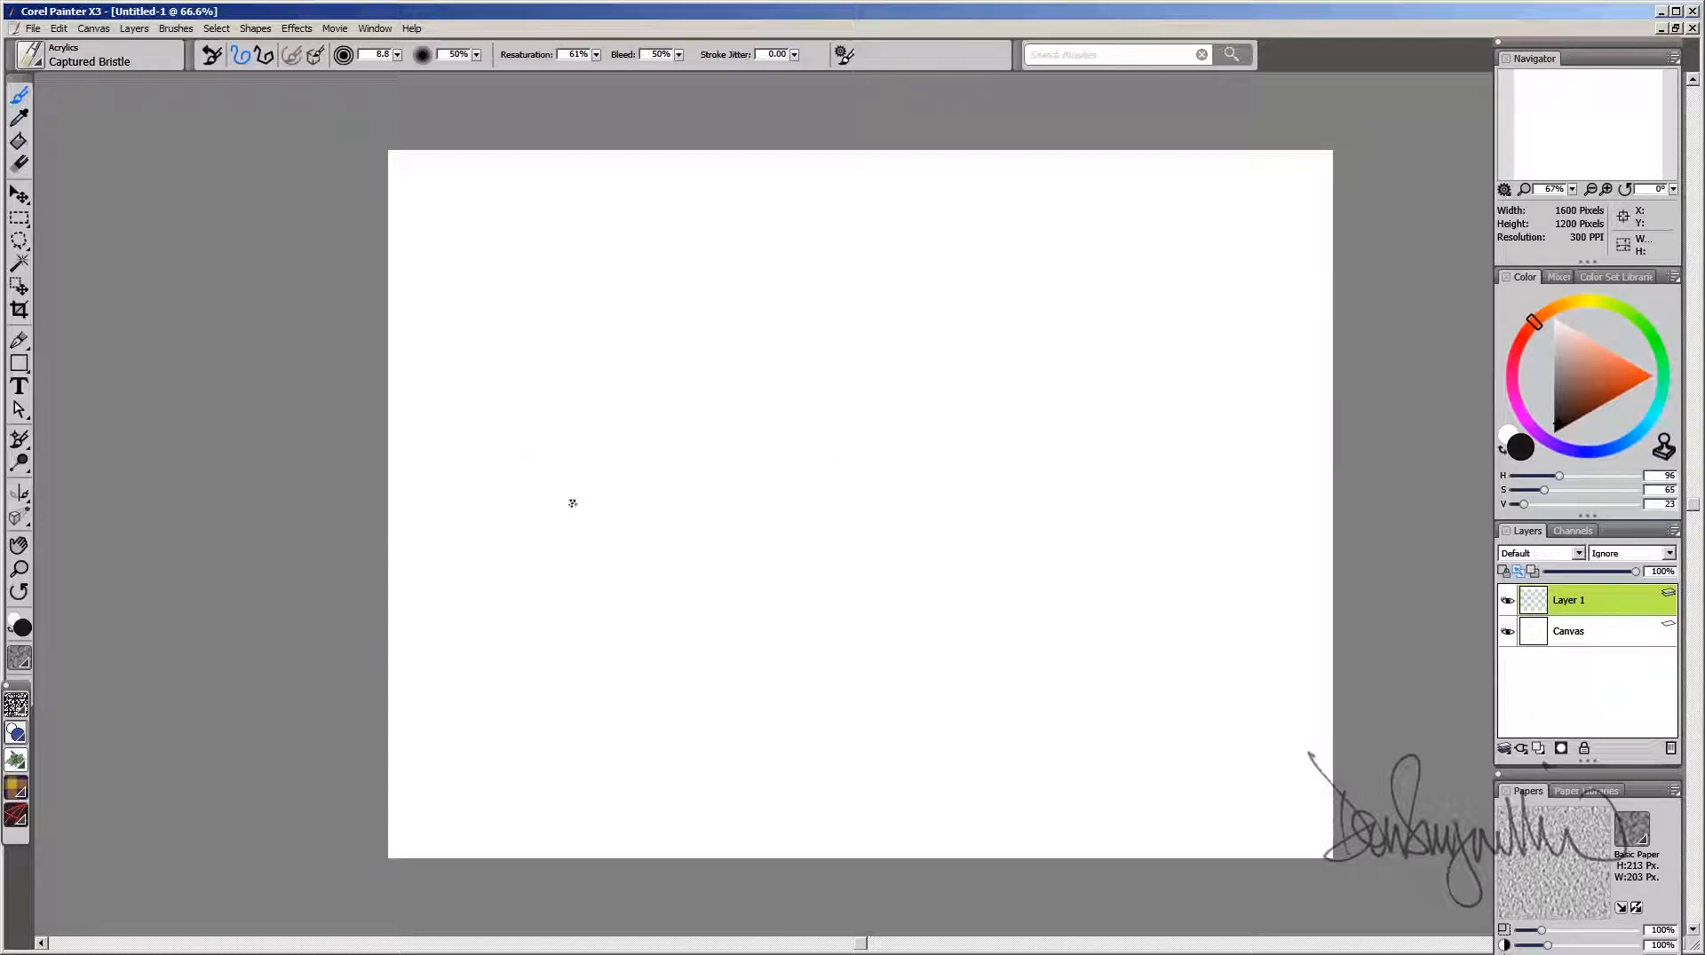
{"action": "mouse_move", "coordinate": [459, 542]}
{"action": "left_mouse_down"}
{"action": "mouse_move", "coordinate": [877, 456]}
{"action": "mouse_move", "coordinate": [1283, 530]}
{"action": "left_mouse_up"}
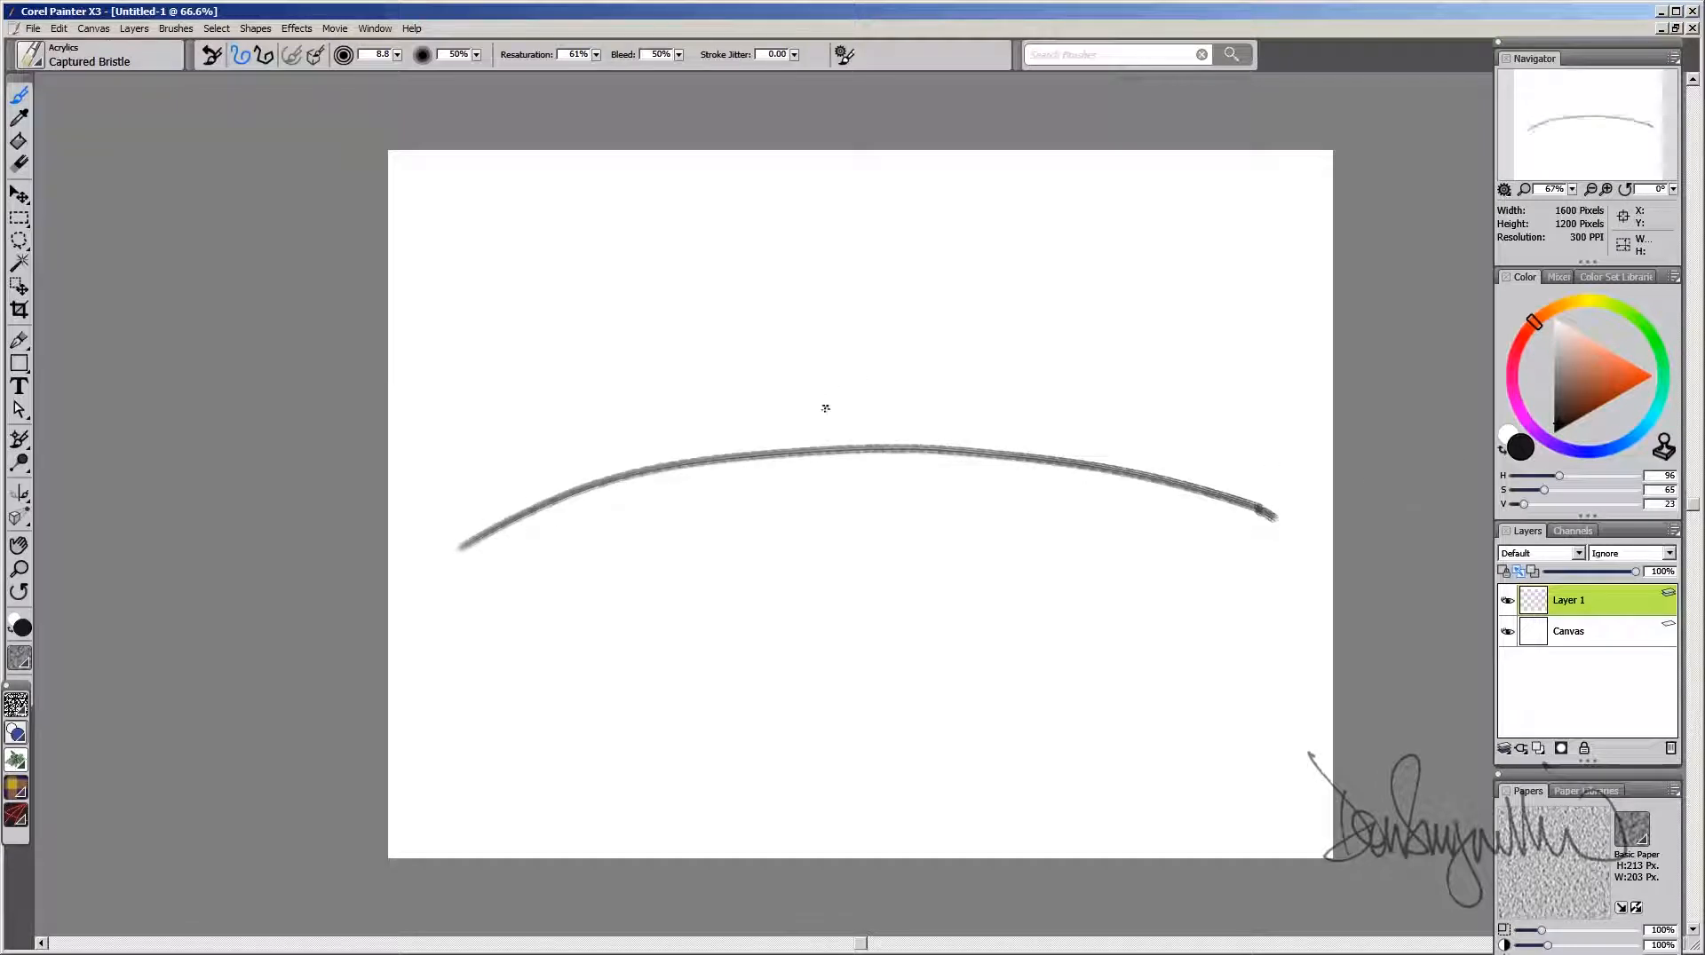
Step: Sketch a stick-figure painter with an easel at the arc's crest and a cluster of rounded shapes farther along its right side
{"action": "mouse_move", "coordinate": [853, 384]}
{"action": "left_mouse_down"}
{"action": "mouse_move", "coordinate": [835, 388]}
{"action": "mouse_move", "coordinate": [871, 393]}
{"action": "mouse_move", "coordinate": [845, 446]}
{"action": "mouse_move", "coordinate": [876, 447]}
{"action": "mouse_move", "coordinate": [830, 421]}
{"action": "mouse_move", "coordinate": [804, 377]}
{"action": "left_mouse_up"}
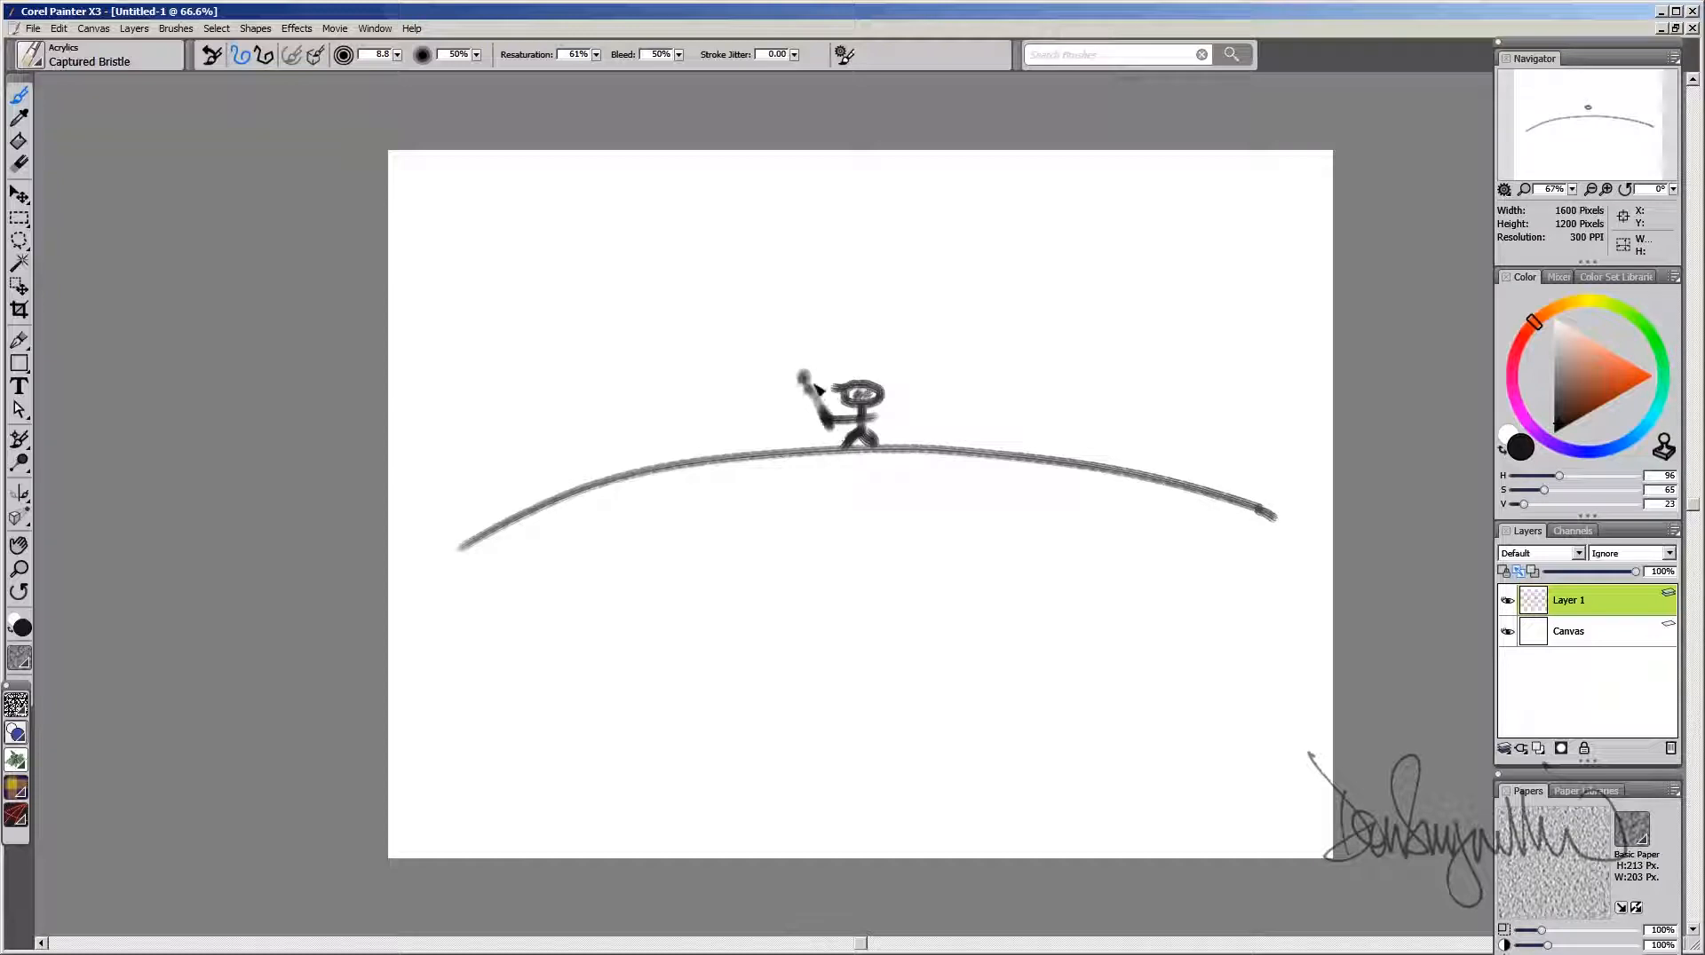
{"action": "mouse_move", "coordinate": [904, 389]}
{"action": "left_mouse_down"}
{"action": "mouse_move", "coordinate": [902, 435]}
{"action": "mouse_move", "coordinate": [920, 391]}
{"action": "mouse_move", "coordinate": [918, 427]}
{"action": "mouse_move", "coordinate": [935, 411]}
{"action": "mouse_move", "coordinate": [921, 448]}
{"action": "left_mouse_up"}
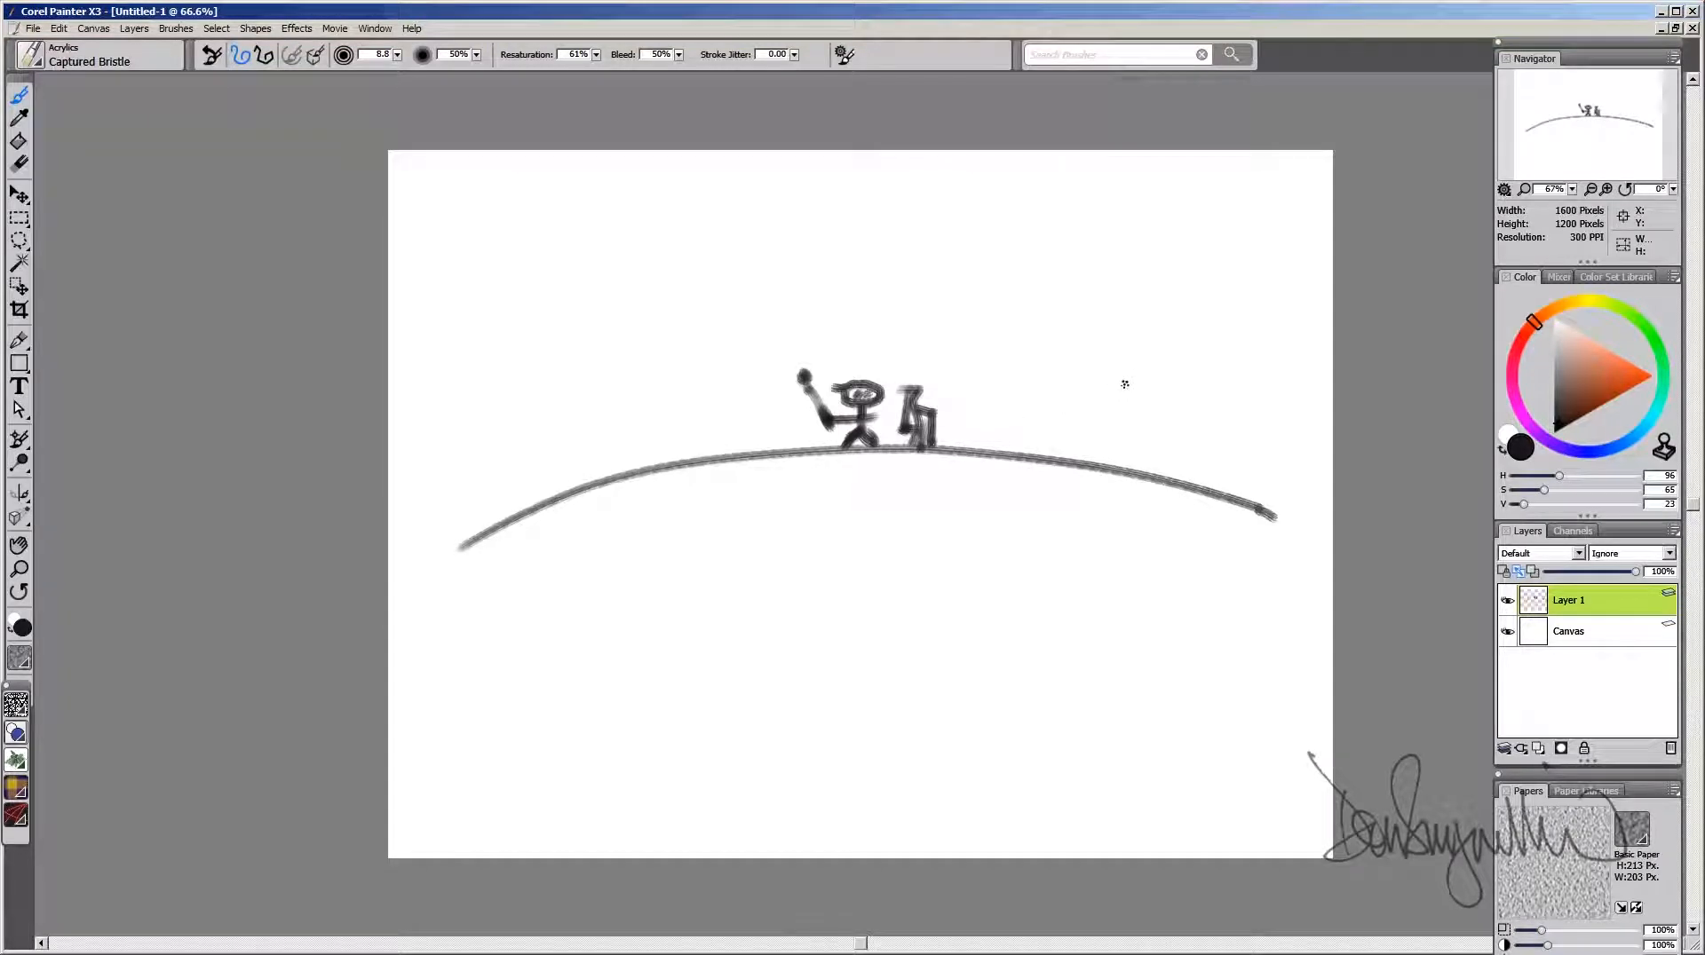
{"action": "mouse_move", "coordinate": [1117, 380]}
{"action": "left_mouse_down"}
{"action": "mouse_move", "coordinate": [1100, 419]}
{"action": "mouse_move", "coordinate": [1150, 424]}
{"action": "mouse_move", "coordinate": [1147, 391]}
{"action": "mouse_move", "coordinate": [1092, 384]}
{"action": "mouse_move", "coordinate": [1105, 430]}
{"action": "mouse_move", "coordinate": [1145, 428]}
{"action": "mouse_move", "coordinate": [1117, 445]}
{"action": "mouse_move", "coordinate": [1160, 438]}
{"action": "mouse_move", "coordinate": [1173, 463]}
{"action": "mouse_move", "coordinate": [1148, 486]}
{"action": "mouse_move", "coordinate": [1118, 452]}
{"action": "left_mouse_up"}
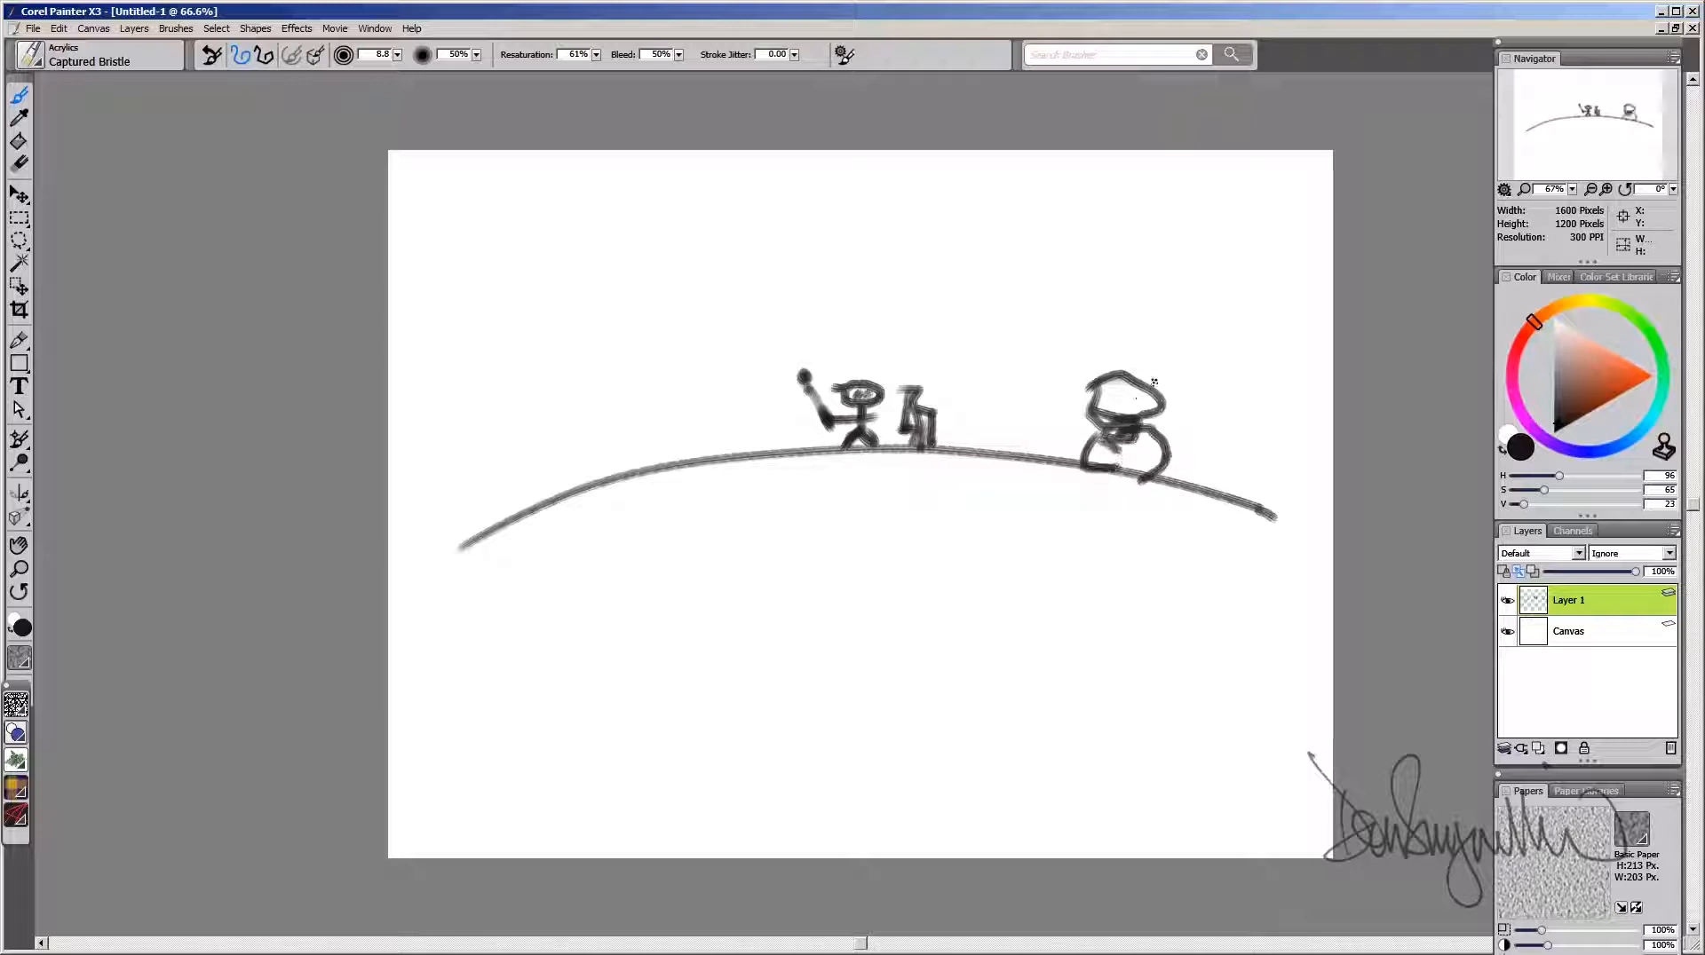
{"action": "mouse_move", "coordinate": [1146, 383]}
{"action": "left_mouse_down"}
{"action": "mouse_move", "coordinate": [1150, 353]}
{"action": "mouse_move", "coordinate": [1191, 426]}
{"action": "mouse_move", "coordinate": [1160, 430]}
{"action": "mouse_move", "coordinate": [1191, 476]}
{"action": "mouse_move", "coordinate": [1195, 459]}
{"action": "mouse_move", "coordinate": [1059, 460]}
{"action": "left_mouse_up"}
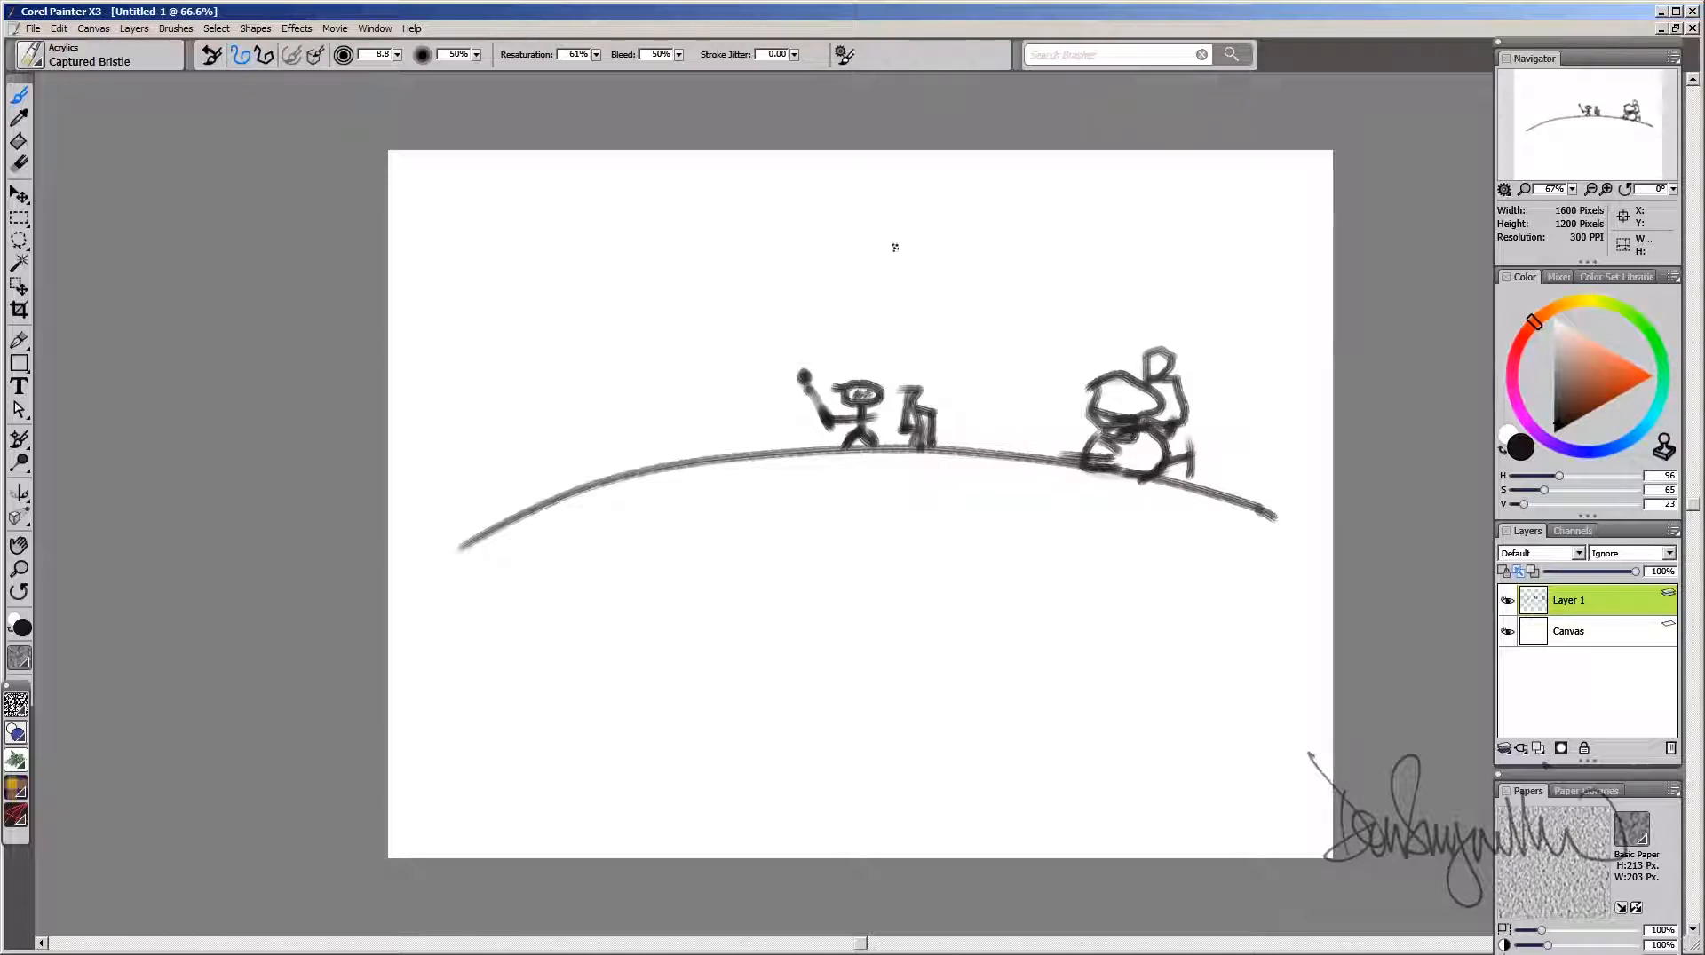
Step: Draw a second arc above the scene, retrace it for weight, and write "1." beneath the ground arc
{"action": "mouse_move", "coordinate": [410, 373]}
{"action": "left_mouse_down"}
{"action": "mouse_move", "coordinate": [648, 302]}
{"action": "mouse_move", "coordinate": [832, 284]}
{"action": "mouse_move", "coordinate": [1178, 303]}
{"action": "mouse_move", "coordinate": [1356, 350]}
{"action": "left_mouse_up"}
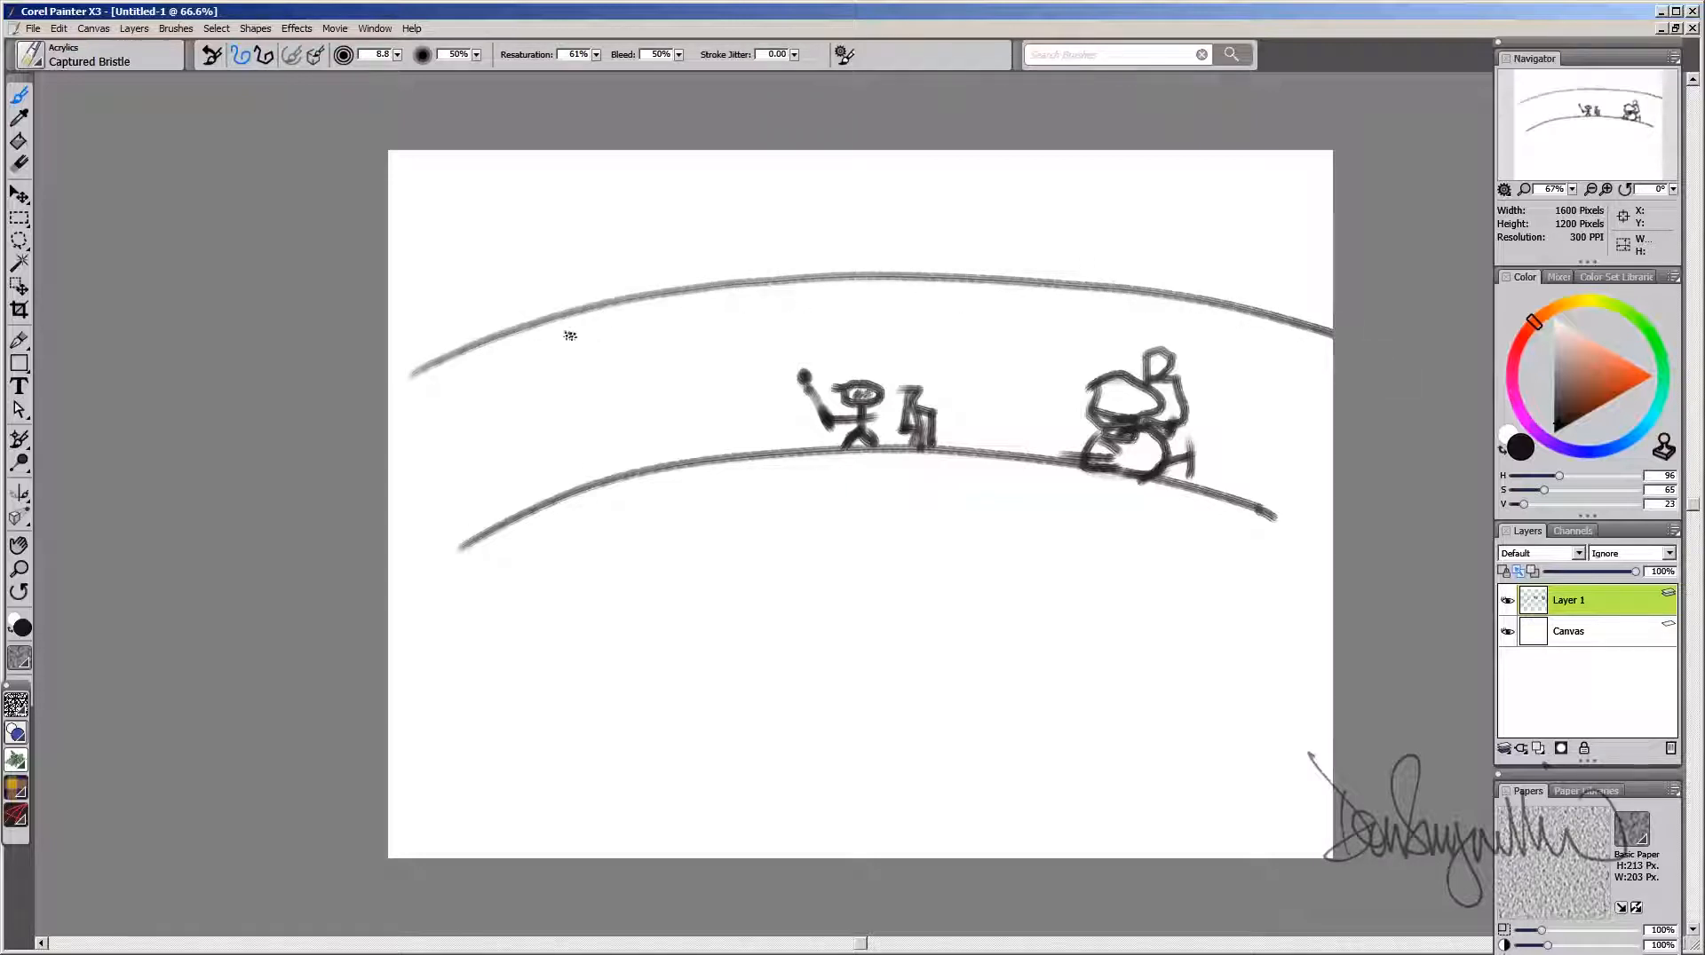
{"action": "mouse_move", "coordinate": [409, 374]}
{"action": "left_mouse_down"}
{"action": "mouse_move", "coordinate": [807, 290]}
{"action": "mouse_move", "coordinate": [988, 289]}
{"action": "mouse_move", "coordinate": [1350, 350]}
{"action": "left_mouse_up"}
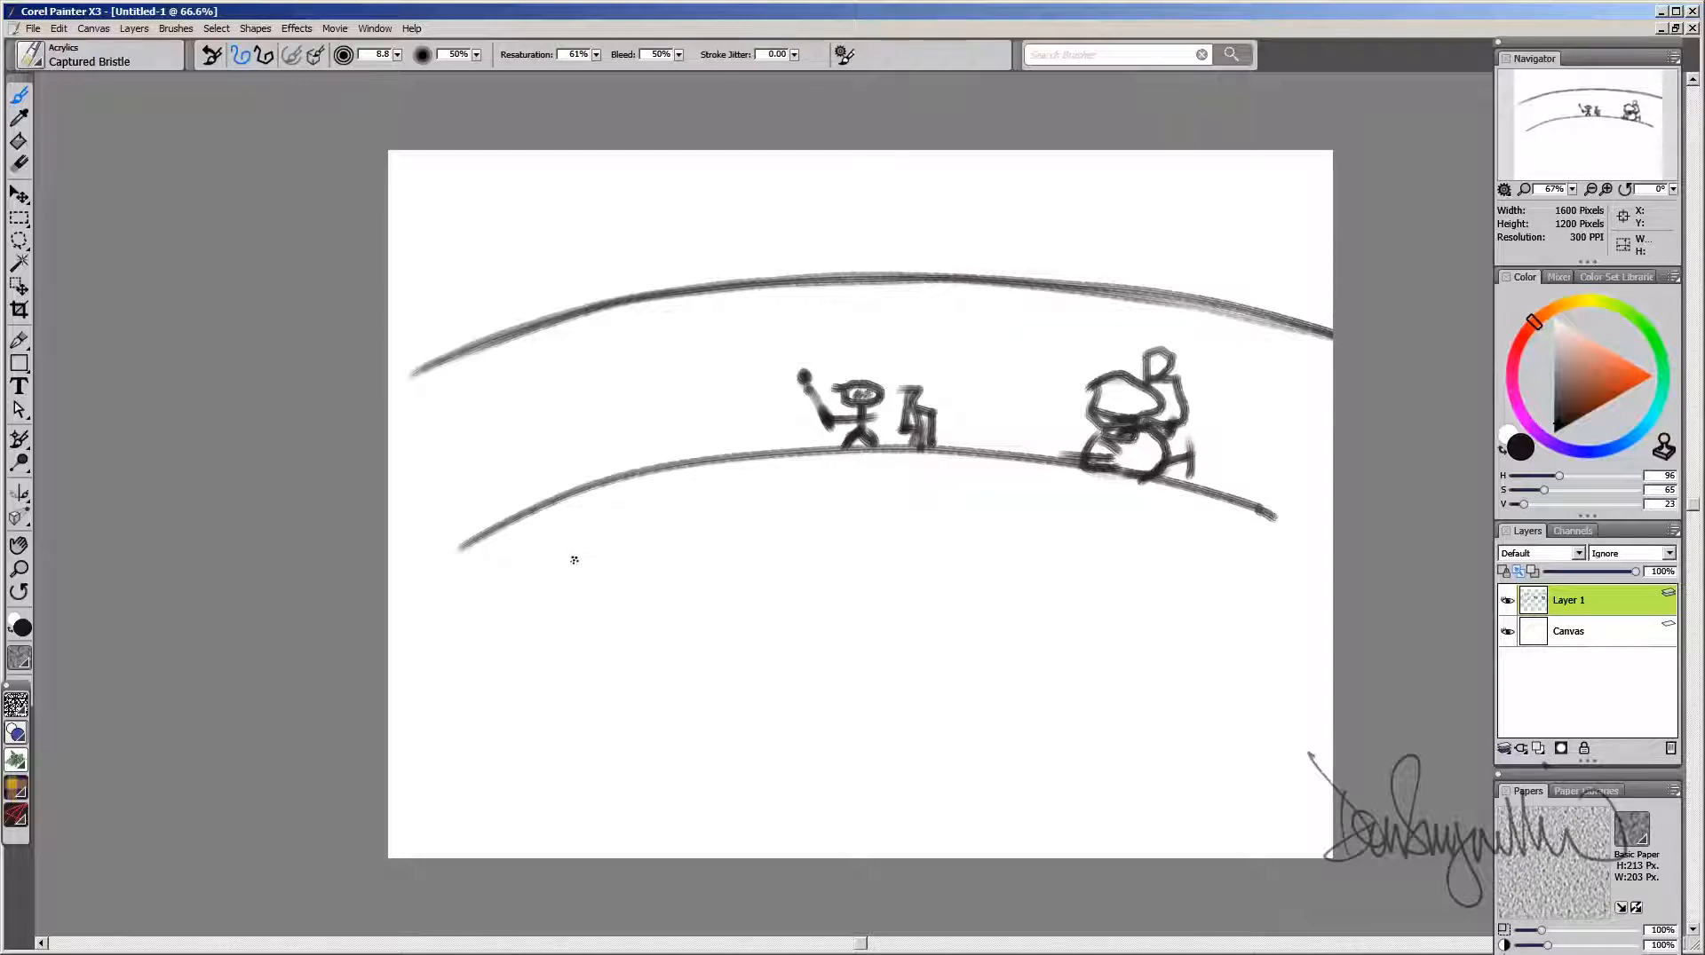
{"action": "left_click_drag", "start_coordinate": [574, 549], "coordinate": [571, 606]}
{"action": "left_click", "coordinate": [597, 595]}
Step: Draw upward and sideways sight arrows from the painter, plus double-headed arrows spanning up to the sky arc and across to the rounded shapes
{"action": "mouse_move", "coordinate": [857, 363]}
{"action": "left_mouse_down"}
{"action": "mouse_move", "coordinate": [857, 321]}
{"action": "mouse_move", "coordinate": [866, 335]}
{"action": "mouse_move", "coordinate": [848, 337]}
{"action": "mouse_move", "coordinate": [872, 337]}
{"action": "left_mouse_up"}
{"action": "mouse_move", "coordinate": [775, 298]}
{"action": "left_mouse_down"}
{"action": "mouse_move", "coordinate": [769, 440]}
{"action": "mouse_move", "coordinate": [762, 313]}
{"action": "mouse_move", "coordinate": [789, 311]}
{"action": "left_mouse_up"}
{"action": "left_click_drag", "start_coordinate": [948, 393], "coordinate": [1032, 390]}
{"action": "left_click_drag", "start_coordinate": [1013, 400], "coordinate": [1032, 391]}
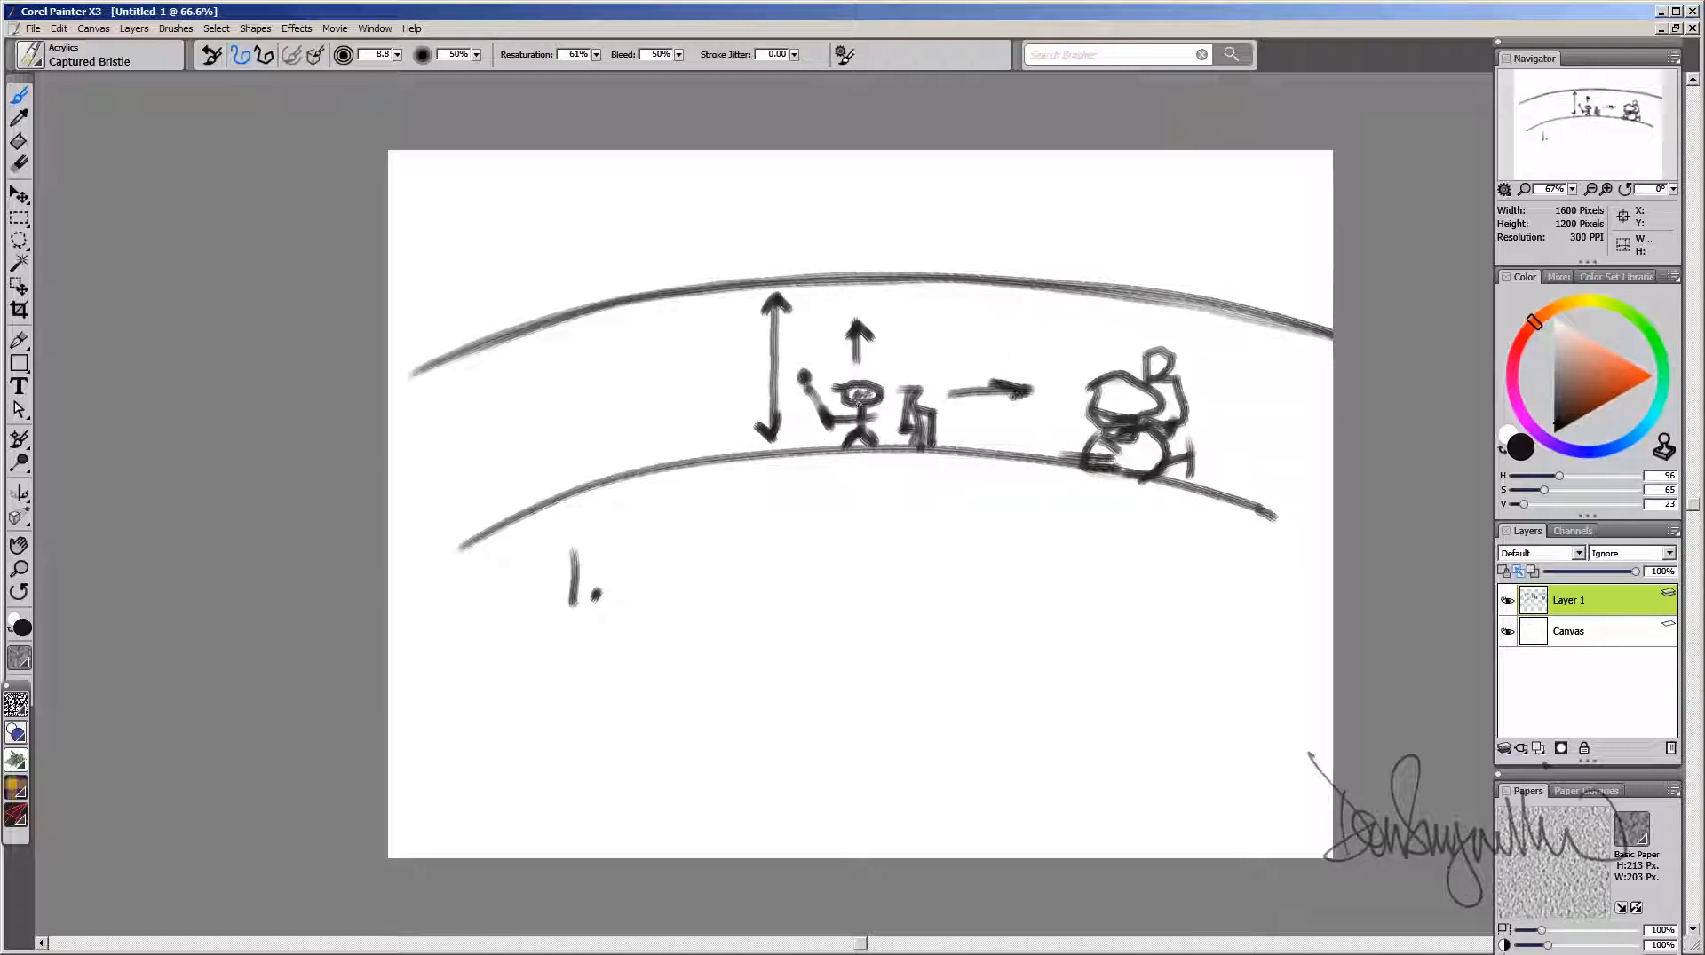
{"action": "mouse_move", "coordinate": [884, 361]}
{"action": "left_mouse_down"}
{"action": "mouse_move", "coordinate": [1147, 360]}
{"action": "mouse_move", "coordinate": [880, 358]}
{"action": "left_mouse_up"}
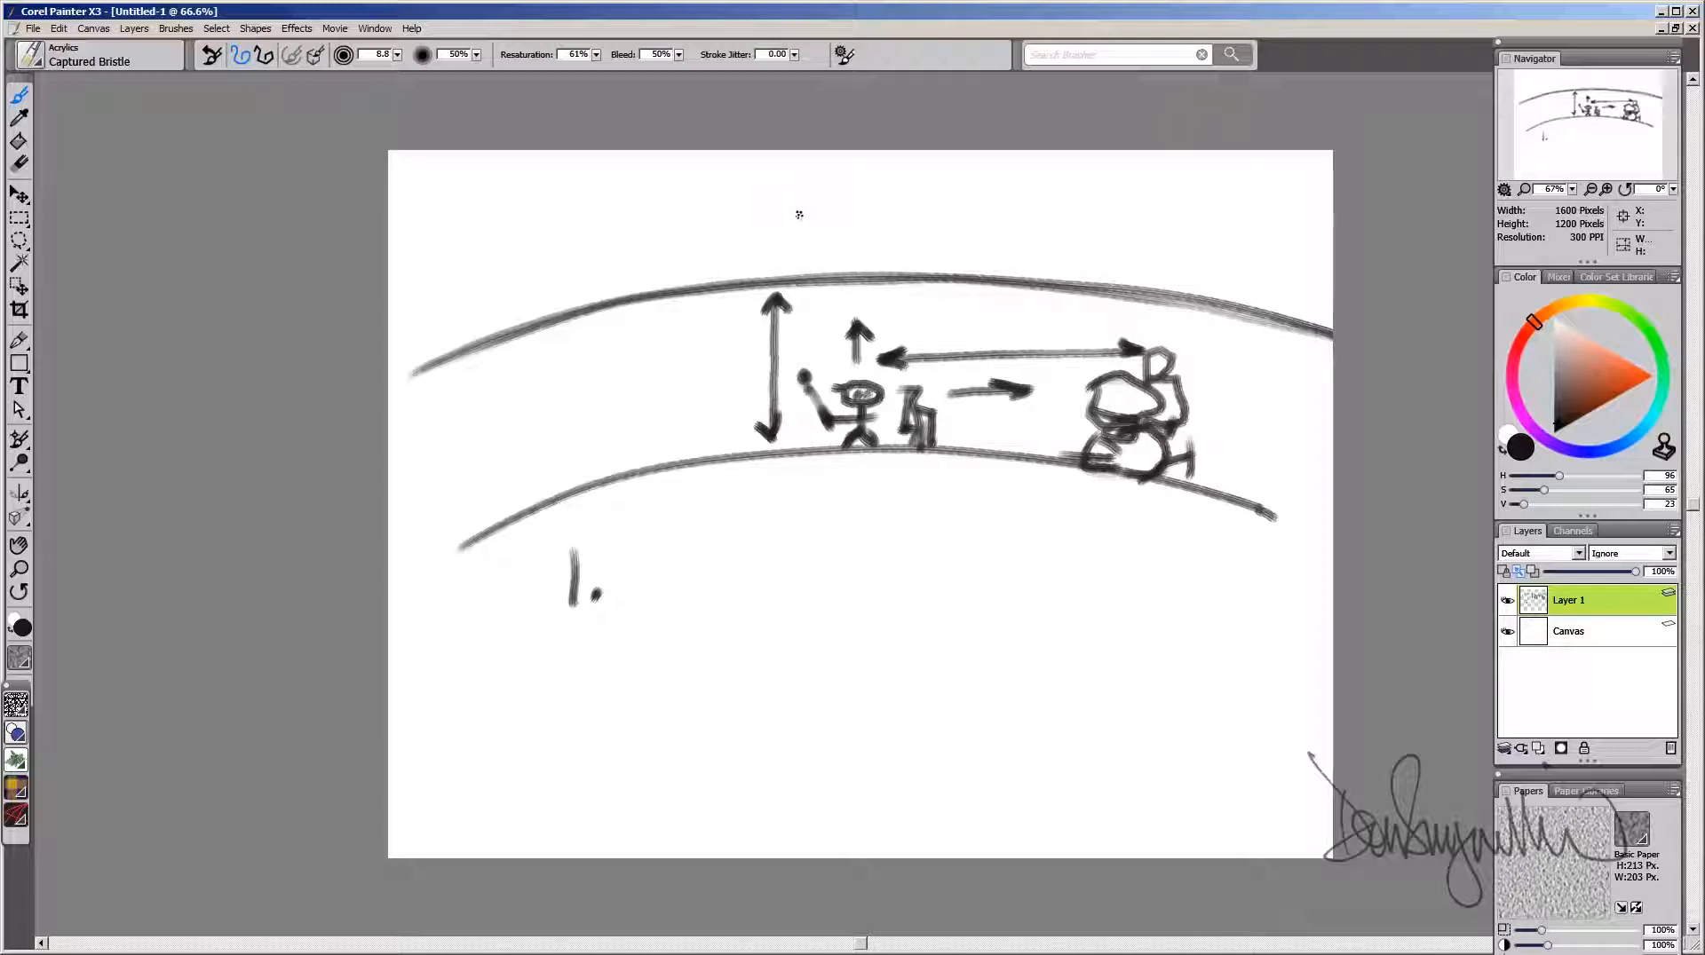
Step: Letter "DARKER BLUE" above the sky arc's crest and "Light" near its right end
{"action": "mouse_move", "coordinate": [796, 209]}
{"action": "left_mouse_down"}
{"action": "mouse_move", "coordinate": [803, 238]}
{"action": "mouse_move", "coordinate": [871, 213]}
{"action": "mouse_move", "coordinate": [928, 226]}
{"action": "mouse_move", "coordinate": [948, 191]}
{"action": "mouse_move", "coordinate": [975, 196]}
{"action": "mouse_move", "coordinate": [898, 228]}
{"action": "mouse_move", "coordinate": [901, 249]}
{"action": "mouse_move", "coordinate": [1008, 217]}
{"action": "left_mouse_up"}
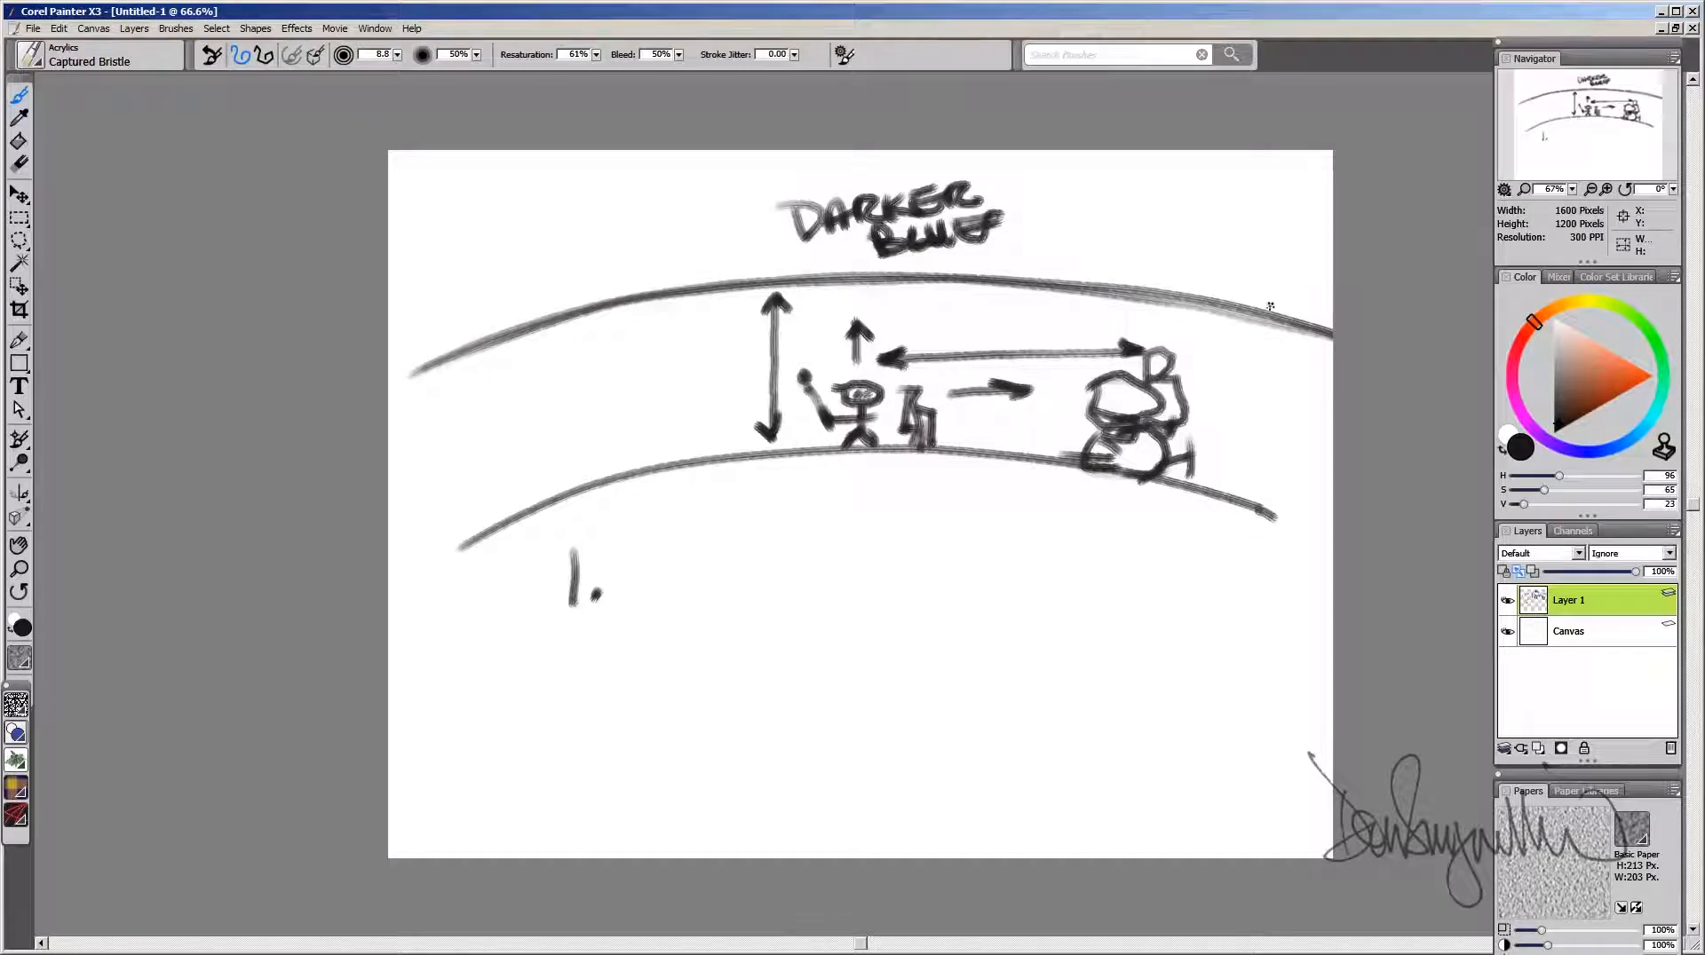
{"action": "left_click_drag", "start_coordinate": [1236, 238], "coordinate": [1265, 271]}
{"action": "left_click_drag", "start_coordinate": [1259, 245], "coordinate": [1277, 283]}
{"action": "mouse_move", "coordinate": [1294, 260]}
{"action": "left_mouse_down"}
{"action": "mouse_move", "coordinate": [1280, 300]}
{"action": "mouse_move", "coordinate": [1313, 282]}
{"action": "left_mouse_up"}
{"action": "left_click_drag", "start_coordinate": [1300, 266], "coordinate": [1332, 259]}
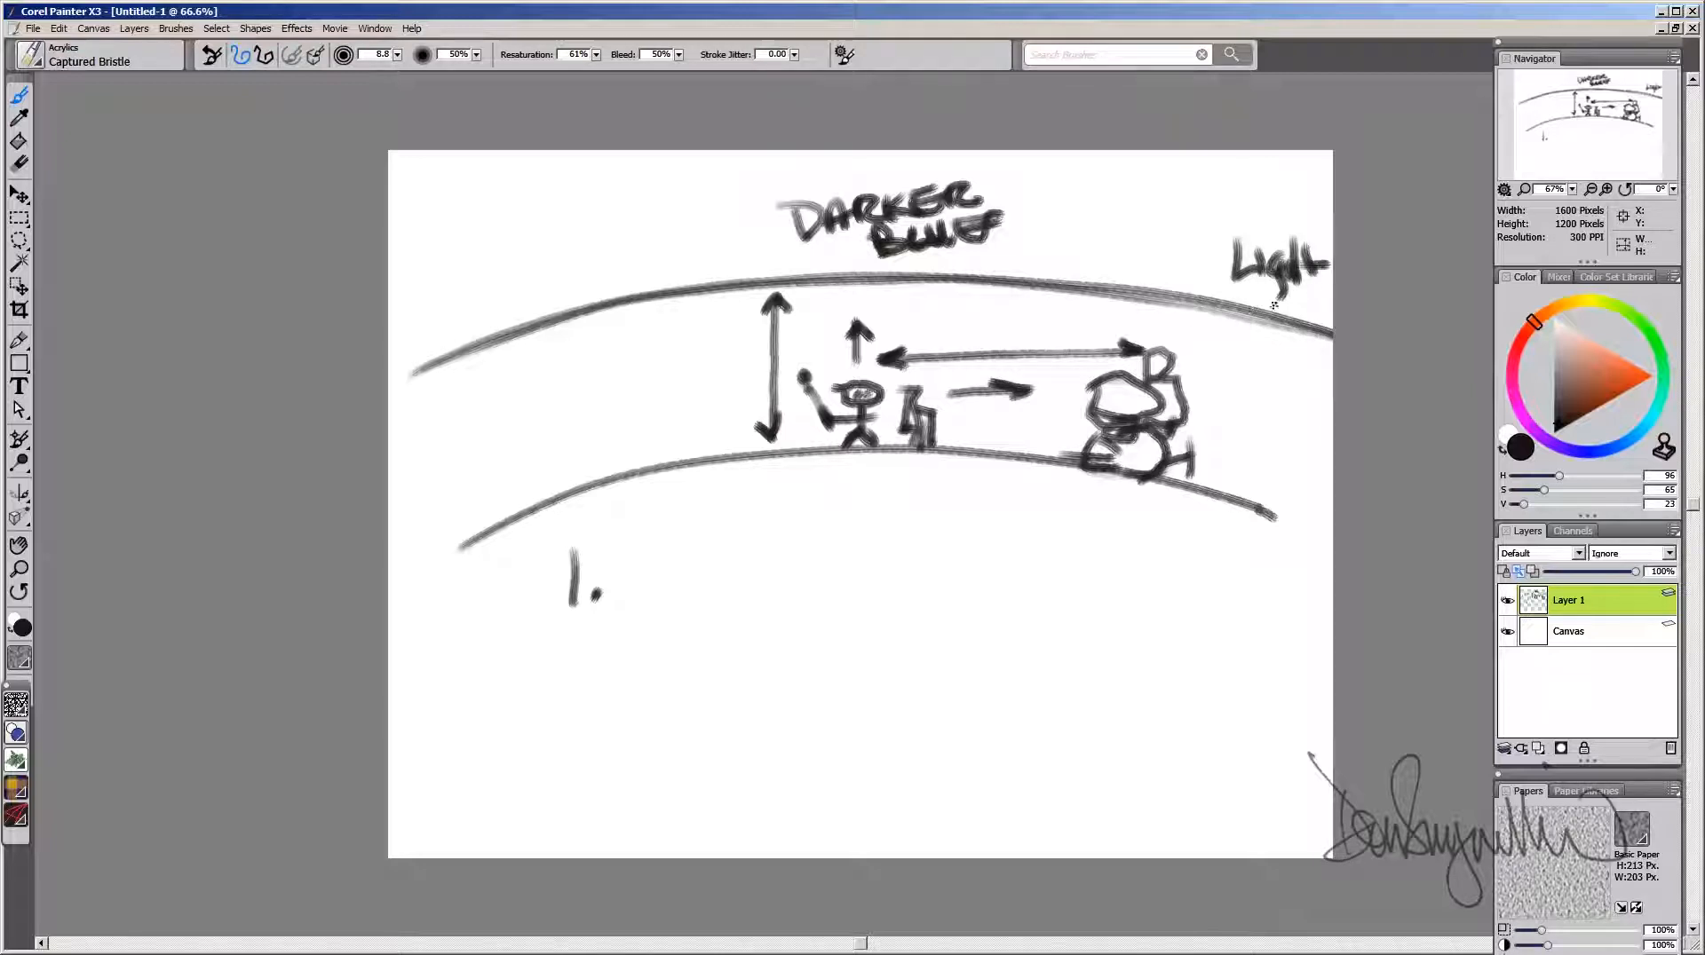
Step: Dot in atmospheric particles between the two arcs, from above the painter across to the rounded shapes
{"action": "left_click", "coordinate": [918, 308]}
{"action": "left_click", "coordinate": [947, 321]}
{"action": "left_click", "coordinate": [956, 338]}
{"action": "left_click", "coordinate": [975, 319]}
{"action": "left_click", "coordinate": [970, 301]}
{"action": "left_click", "coordinate": [954, 305]}
{"action": "left_click", "coordinate": [913, 345]}
{"action": "left_click", "coordinate": [1043, 387]}
{"action": "left_click", "coordinate": [1059, 359]}
{"action": "left_click", "coordinate": [1047, 334]}
{"action": "left_click", "coordinate": [1035, 337]}
{"action": "left_click", "coordinate": [1024, 356]}
{"action": "left_click", "coordinate": [952, 391]}
{"action": "left_click", "coordinate": [987, 406]}
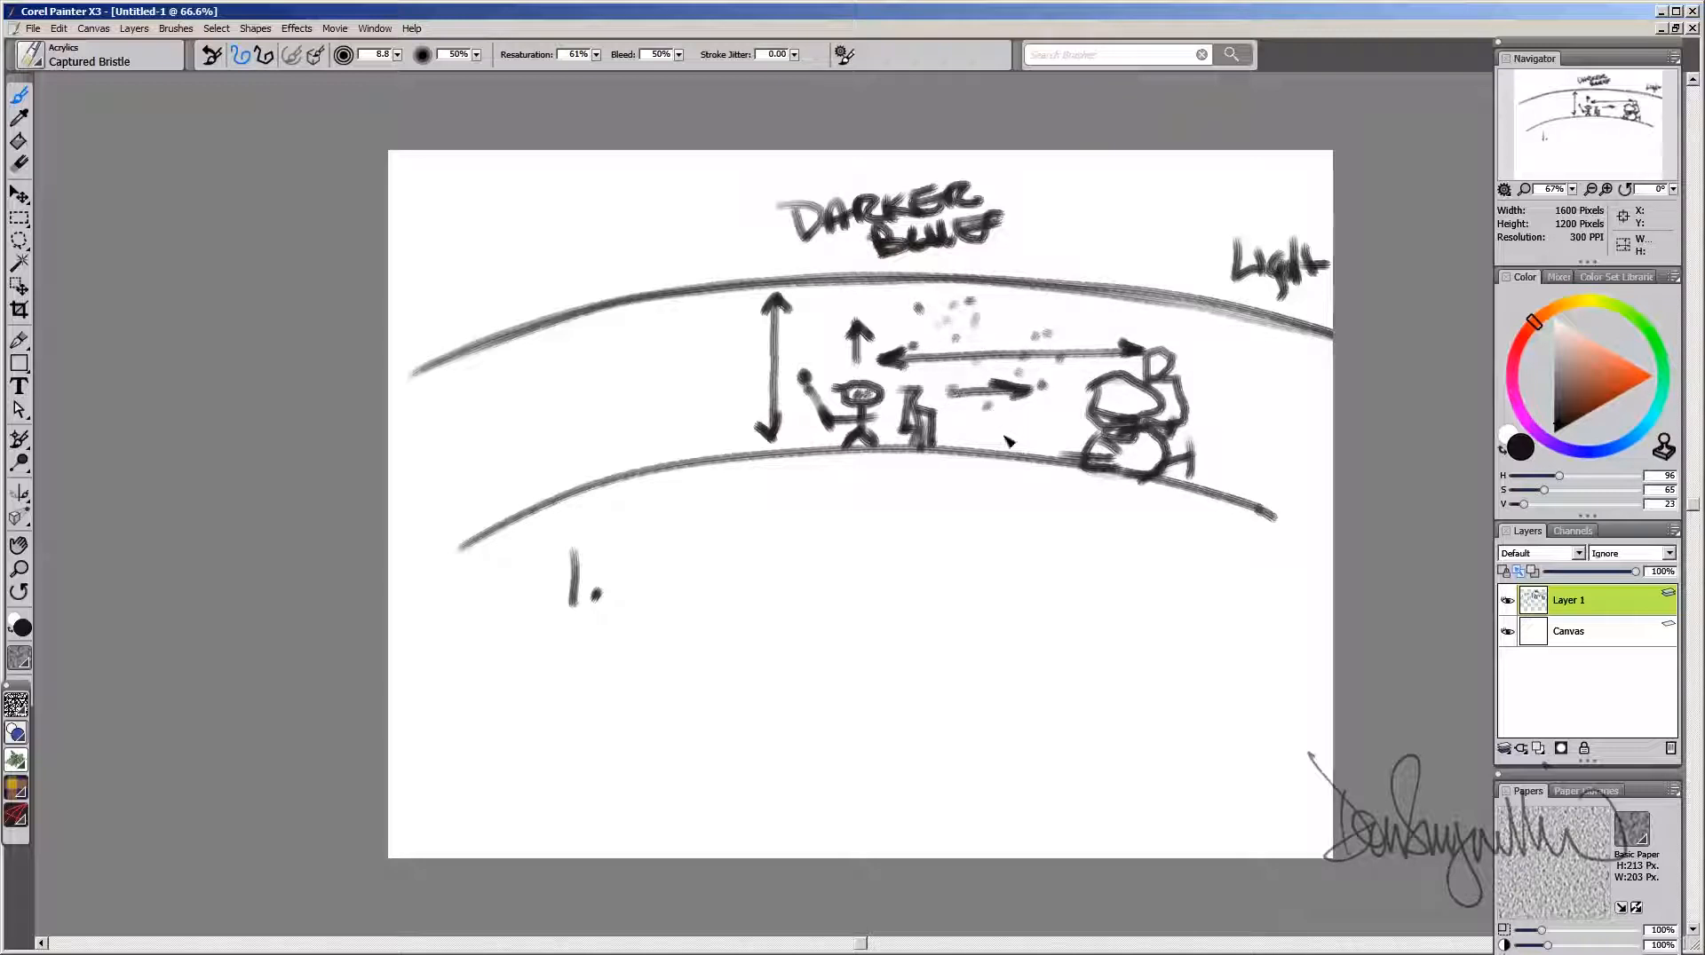
{"action": "left_click", "coordinate": [1000, 429]}
{"action": "left_click", "coordinate": [1051, 415]}
{"action": "left_click", "coordinate": [994, 374]}
{"action": "left_click", "coordinate": [1001, 330]}
{"action": "left_click", "coordinate": [1049, 335]}
{"action": "left_click", "coordinate": [1087, 366]}
{"action": "left_click", "coordinate": [1072, 395]}
{"action": "left_click", "coordinate": [1010, 418]}
{"action": "left_click", "coordinate": [946, 372]}
{"action": "left_click", "coordinate": [1058, 329]}
{"action": "left_click", "coordinate": [1091, 321]}
{"action": "left_click", "coordinate": [1076, 385]}
{"action": "left_click", "coordinate": [1061, 430]}
{"action": "left_click", "coordinate": [1040, 447]}
{"action": "left_click", "coordinate": [1019, 448]}
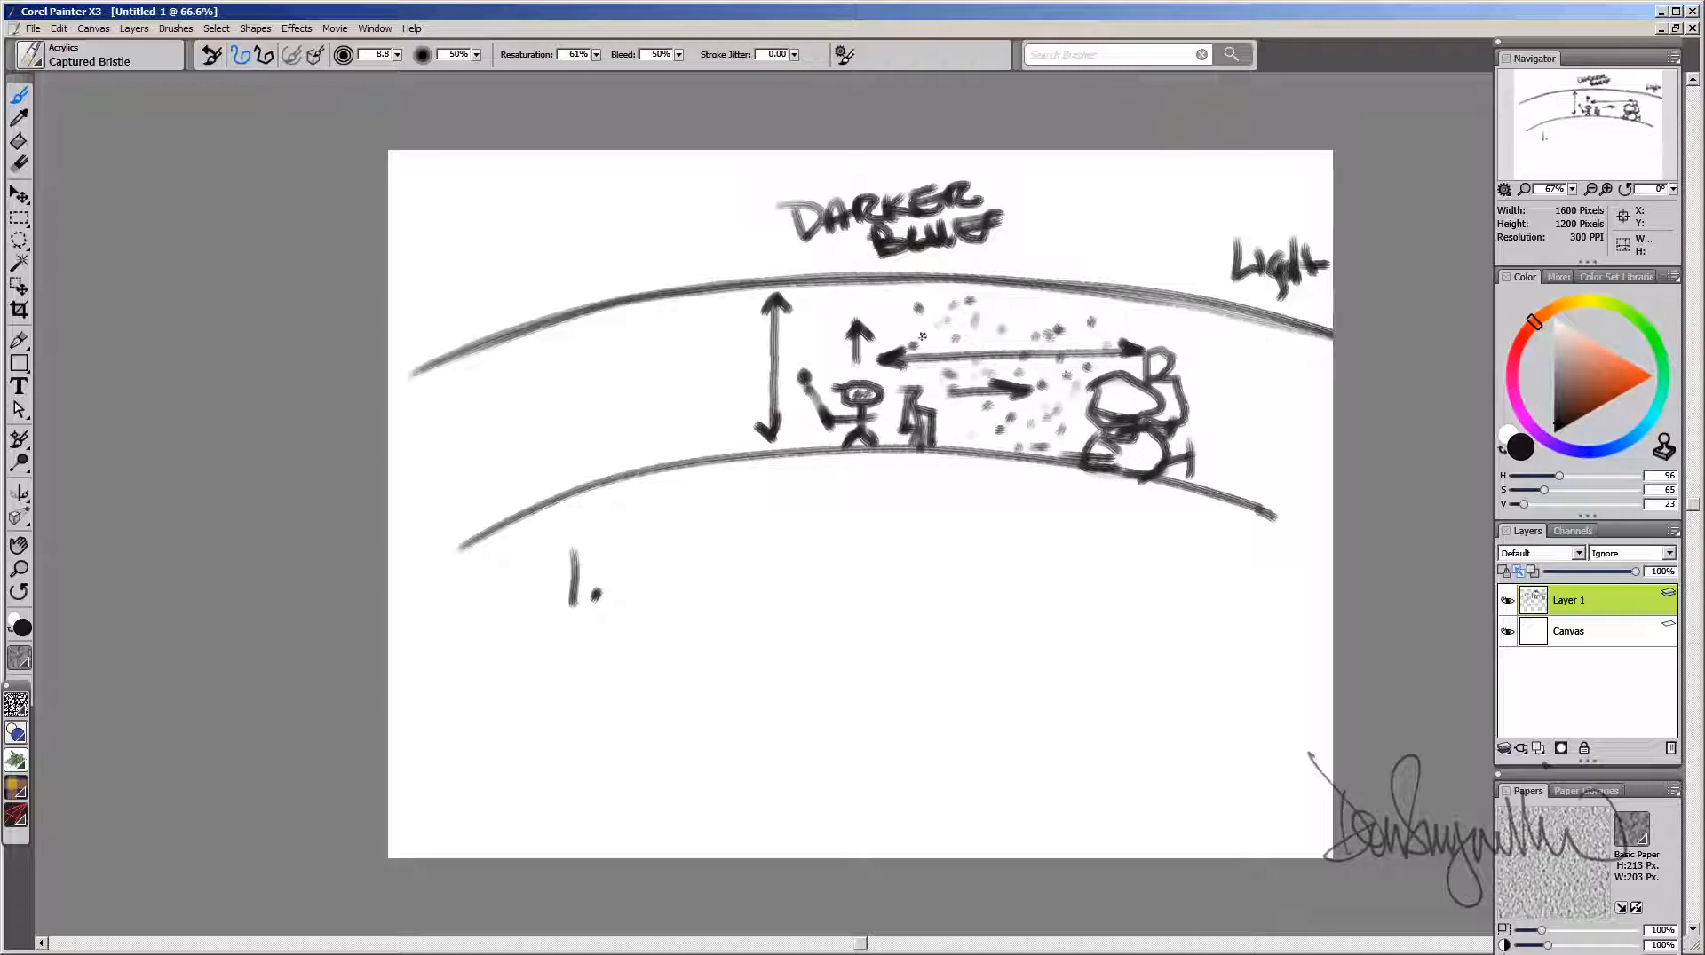
{"action": "left_click", "coordinate": [830, 306]}
{"action": "left_click", "coordinate": [861, 310]}
{"action": "left_click", "coordinate": [840, 299]}
{"action": "left_click", "coordinate": [867, 302]}
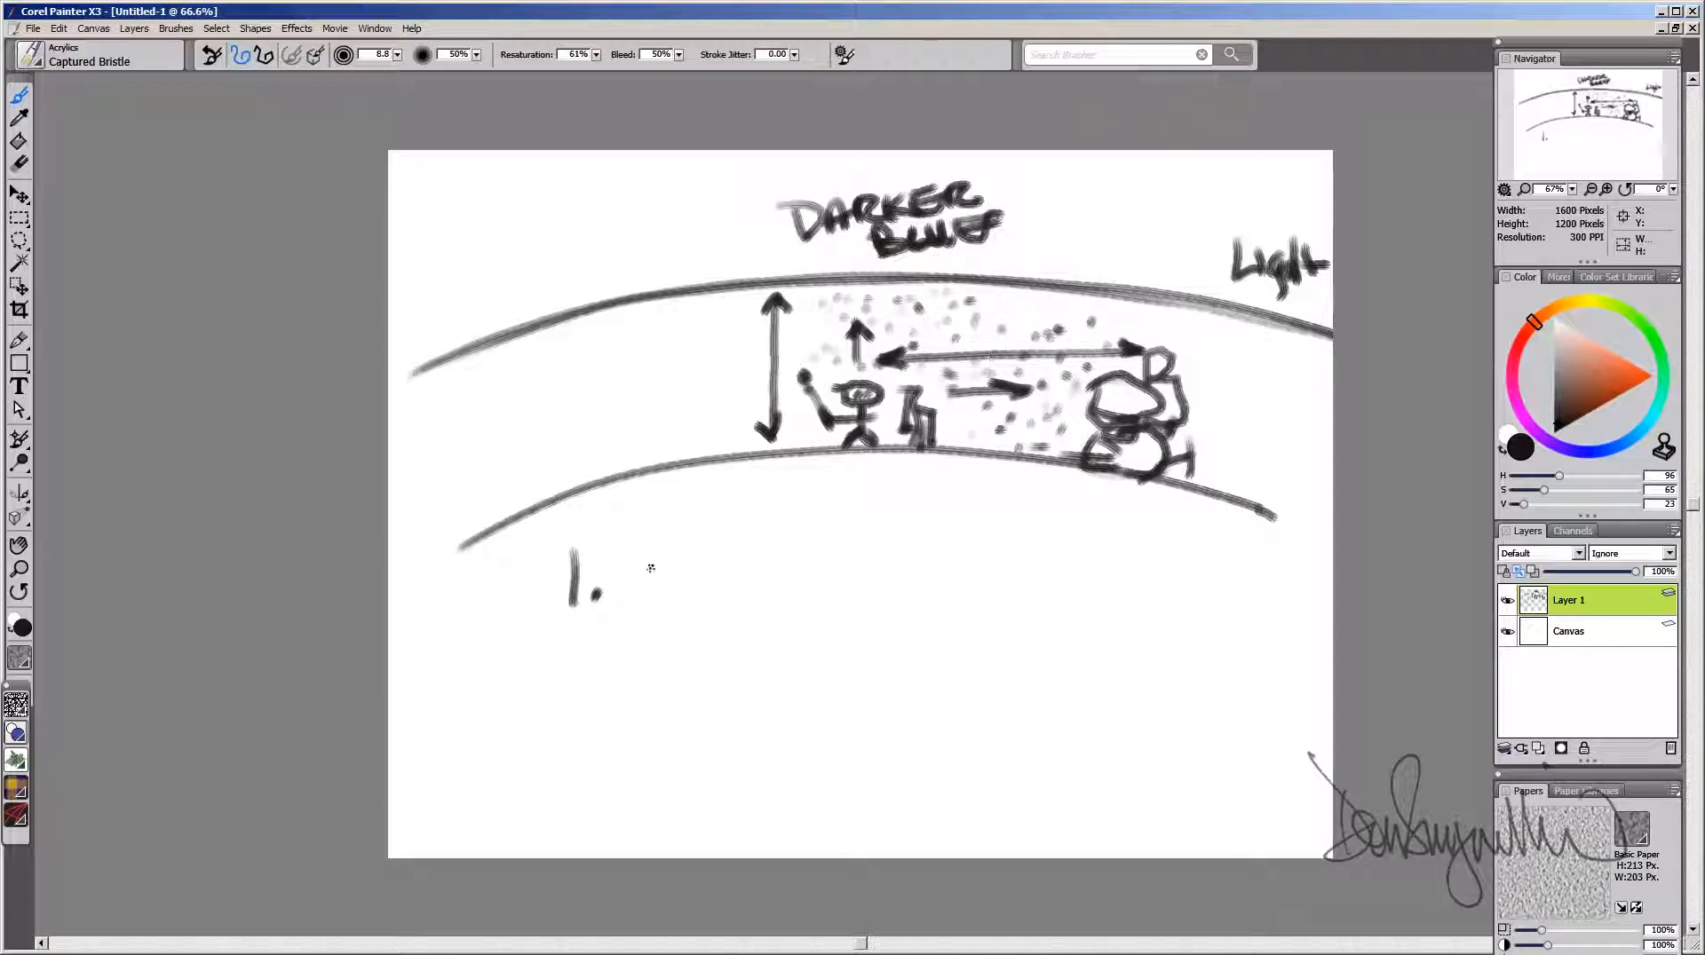
Step: Letter "SKY/DARK" beside the number 1
{"action": "mouse_move", "coordinate": [671, 545]}
{"action": "left_mouse_down"}
{"action": "mouse_move", "coordinate": [681, 586]}
{"action": "mouse_move", "coordinate": [718, 563]}
{"action": "mouse_move", "coordinate": [714, 592]}
{"action": "left_mouse_up"}
{"action": "left_click_drag", "start_coordinate": [763, 516], "coordinate": [742, 611]}
{"action": "left_click_drag", "start_coordinate": [780, 546], "coordinate": [784, 586]}
{"action": "mouse_move", "coordinate": [768, 541]}
{"action": "left_mouse_down"}
{"action": "mouse_move", "coordinate": [801, 567]}
{"action": "mouse_move", "coordinate": [785, 587]}
{"action": "left_mouse_up"}
{"action": "left_click_drag", "start_coordinate": [822, 576], "coordinate": [847, 561]}
{"action": "left_click_drag", "start_coordinate": [861, 545], "coordinate": [864, 576]}
{"action": "mouse_move", "coordinate": [849, 547]}
{"action": "left_mouse_down"}
{"action": "mouse_move", "coordinate": [879, 543]}
{"action": "mouse_move", "coordinate": [911, 577]}
{"action": "left_mouse_up"}
{"action": "mouse_move", "coordinate": [918, 538]}
{"action": "left_mouse_down"}
{"action": "mouse_move", "coordinate": [910, 579]}
{"action": "mouse_move", "coordinate": [954, 572]}
{"action": "left_mouse_up"}
Step: Letter the second line of the note as "SKY → HORIZON / LIGHT" beneath the first
{"action": "mouse_move", "coordinate": [683, 611]}
{"action": "left_mouse_down"}
{"action": "mouse_move", "coordinate": [628, 646]}
{"action": "mouse_move", "coordinate": [672, 649]}
{"action": "left_mouse_up"}
{"action": "mouse_move", "coordinate": [698, 609]}
{"action": "left_mouse_down"}
{"action": "mouse_move", "coordinate": [682, 646]}
{"action": "mouse_move", "coordinate": [719, 621]}
{"action": "mouse_move", "coordinate": [726, 650]}
{"action": "mouse_move", "coordinate": [724, 632]}
{"action": "left_mouse_up"}
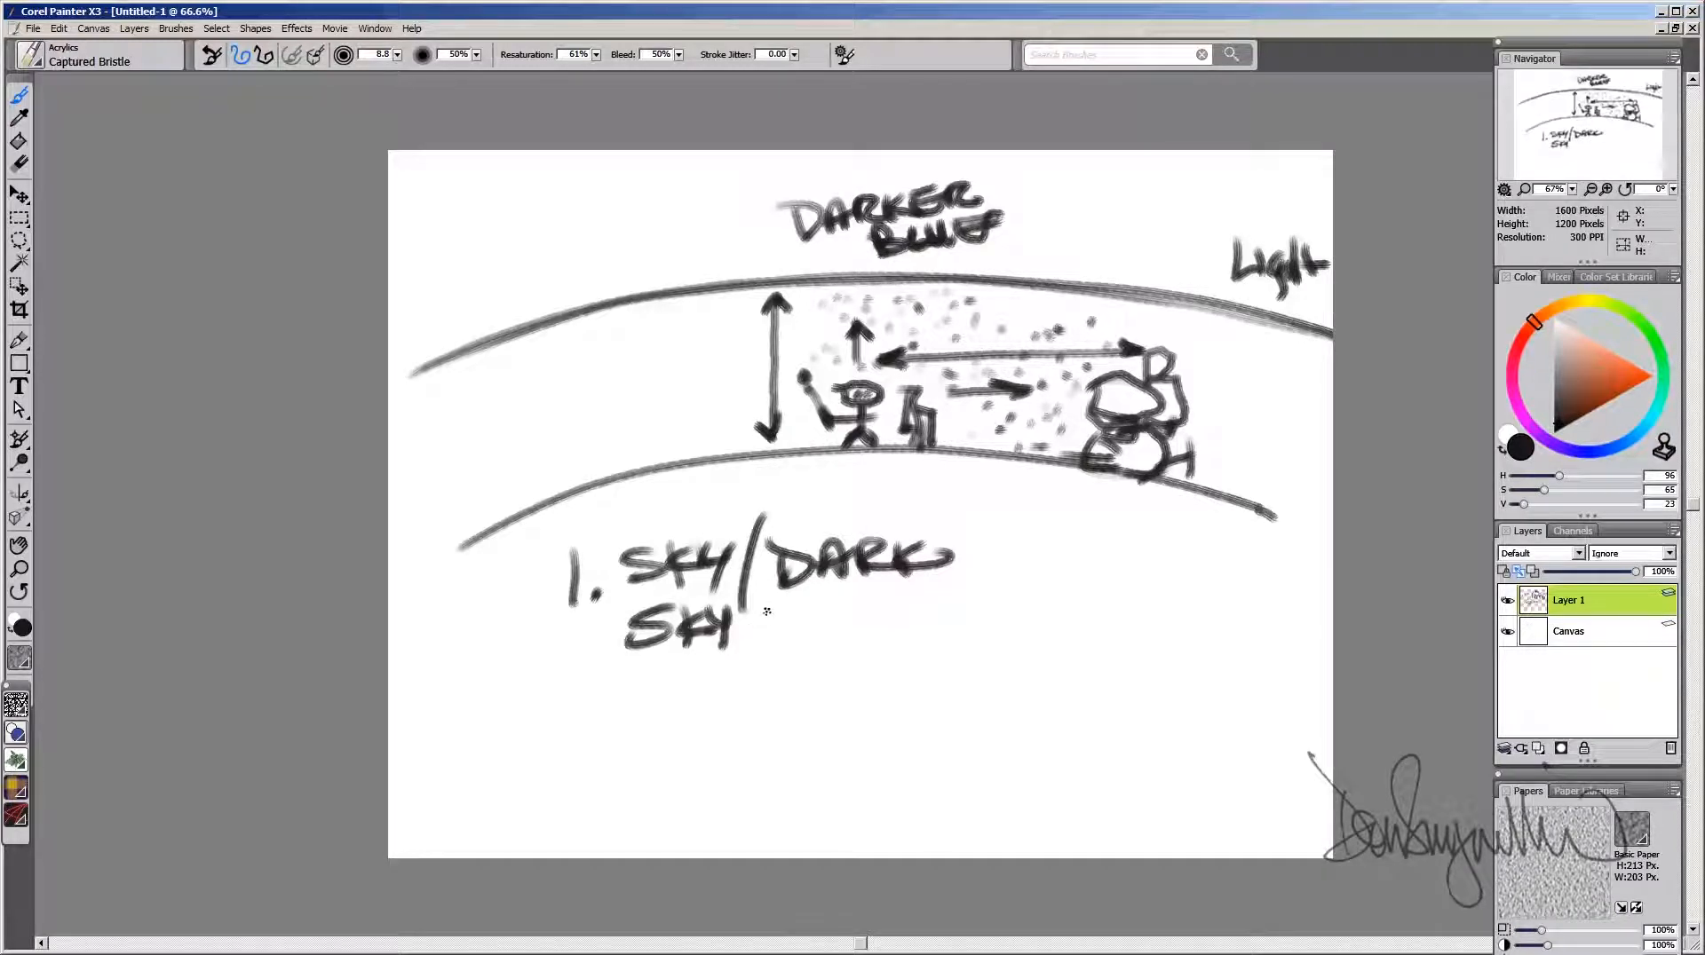
{"action": "left_click_drag", "start_coordinate": [748, 627], "coordinate": [790, 634]}
{"action": "left_click_drag", "start_coordinate": [815, 611], "coordinate": [817, 628]}
{"action": "mouse_move", "coordinate": [817, 628]}
{"action": "left_mouse_down"}
{"action": "mouse_move", "coordinate": [857, 628]}
{"action": "mouse_move", "coordinate": [840, 636]}
{"action": "left_mouse_up"}
{"action": "mouse_move", "coordinate": [869, 609]}
{"action": "left_mouse_down"}
{"action": "mouse_move", "coordinate": [888, 648]}
{"action": "mouse_move", "coordinate": [918, 621]}
{"action": "left_mouse_up"}
{"action": "mouse_move", "coordinate": [920, 611]}
{"action": "left_mouse_down"}
{"action": "mouse_move", "coordinate": [938, 634]}
{"action": "mouse_move", "coordinate": [967, 629]}
{"action": "left_mouse_up"}
{"action": "mouse_move", "coordinate": [969, 628]}
{"action": "left_mouse_down"}
{"action": "mouse_move", "coordinate": [985, 597]}
{"action": "mouse_move", "coordinate": [984, 665]}
{"action": "left_mouse_up"}
{"action": "left_click_drag", "start_coordinate": [1037, 597], "coordinate": [1063, 625]}
{"action": "mouse_move", "coordinate": [1071, 602]}
{"action": "left_mouse_down"}
{"action": "mouse_move", "coordinate": [1071, 629]}
{"action": "mouse_move", "coordinate": [1145, 591]}
{"action": "left_mouse_up"}
{"action": "left_click_drag", "start_coordinate": [1145, 589], "coordinate": [1142, 622]}
{"action": "left_click_drag", "start_coordinate": [1163, 586], "coordinate": [1159, 619]}
{"action": "left_click_drag", "start_coordinate": [1141, 607], "coordinate": [1194, 583]}
{"action": "left_click_drag", "start_coordinate": [1181, 587], "coordinate": [1177, 621]}
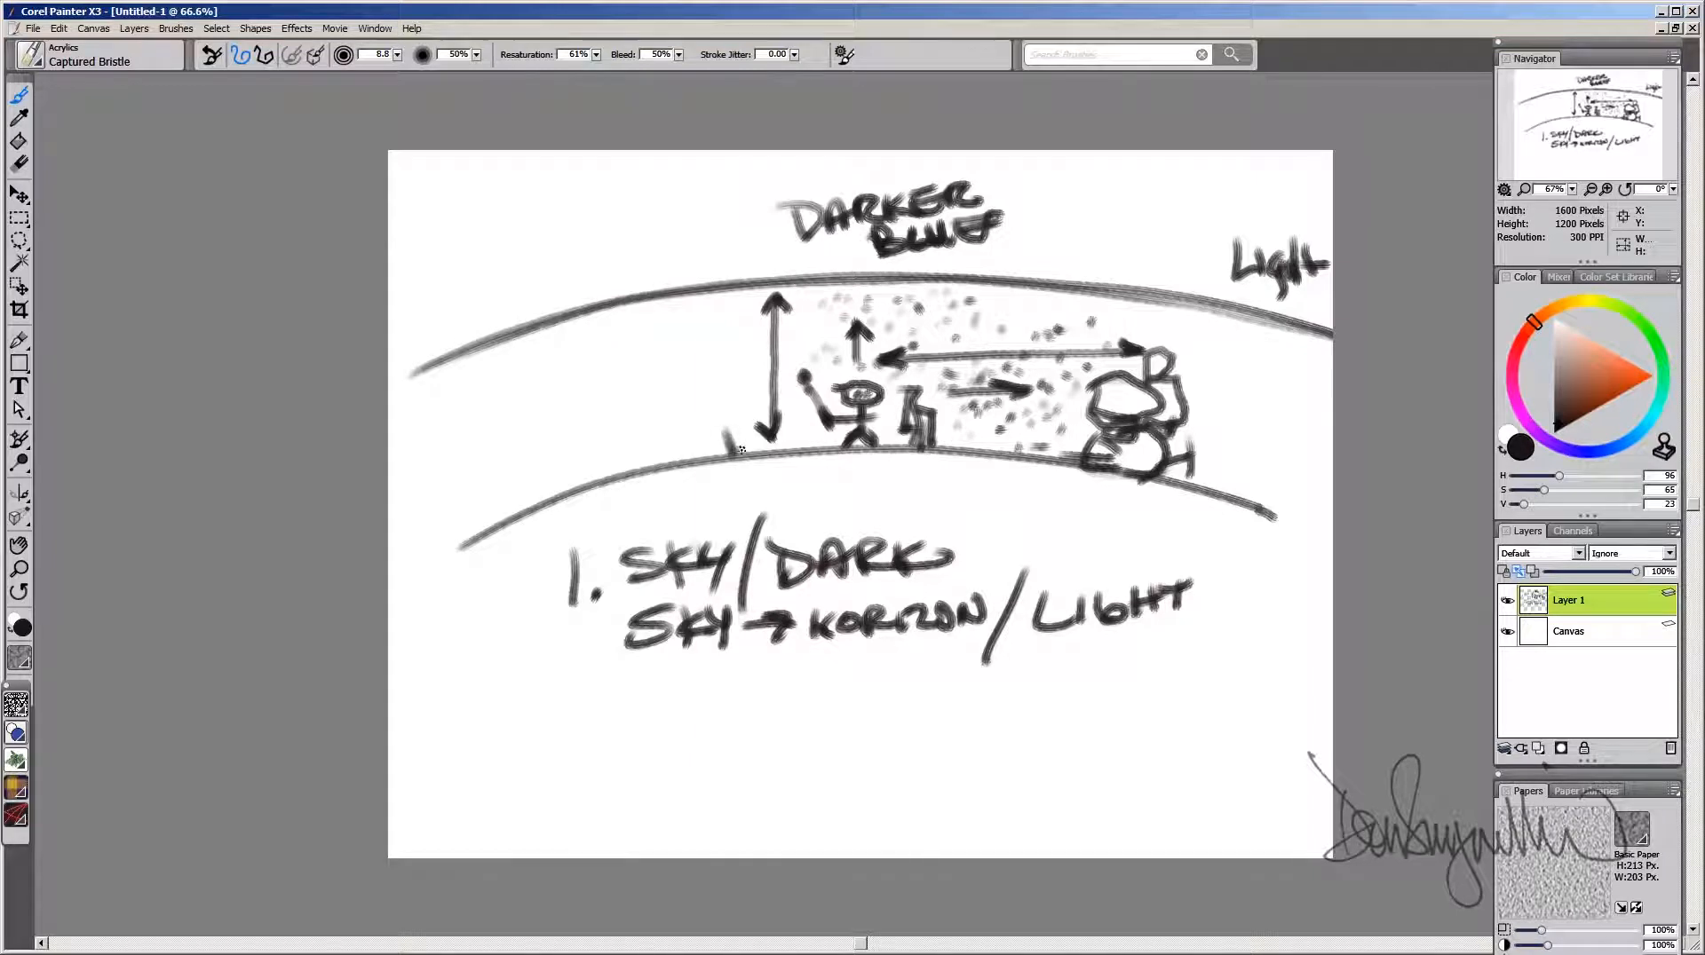
Step: Draw grass tufts around the painter's feet and darken the undersides of the rounded shapes on the right
{"action": "left_click_drag", "start_coordinate": [742, 451], "coordinate": [825, 446]}
{"action": "mouse_move", "coordinate": [1094, 389]}
{"action": "left_mouse_down"}
{"action": "mouse_move", "coordinate": [1125, 433]}
{"action": "mouse_move", "coordinate": [1120, 416]}
{"action": "mouse_move", "coordinate": [1160, 419]}
{"action": "mouse_move", "coordinate": [1070, 460]}
{"action": "mouse_move", "coordinate": [1153, 437]}
{"action": "mouse_move", "coordinate": [1170, 481]}
{"action": "left_mouse_up"}
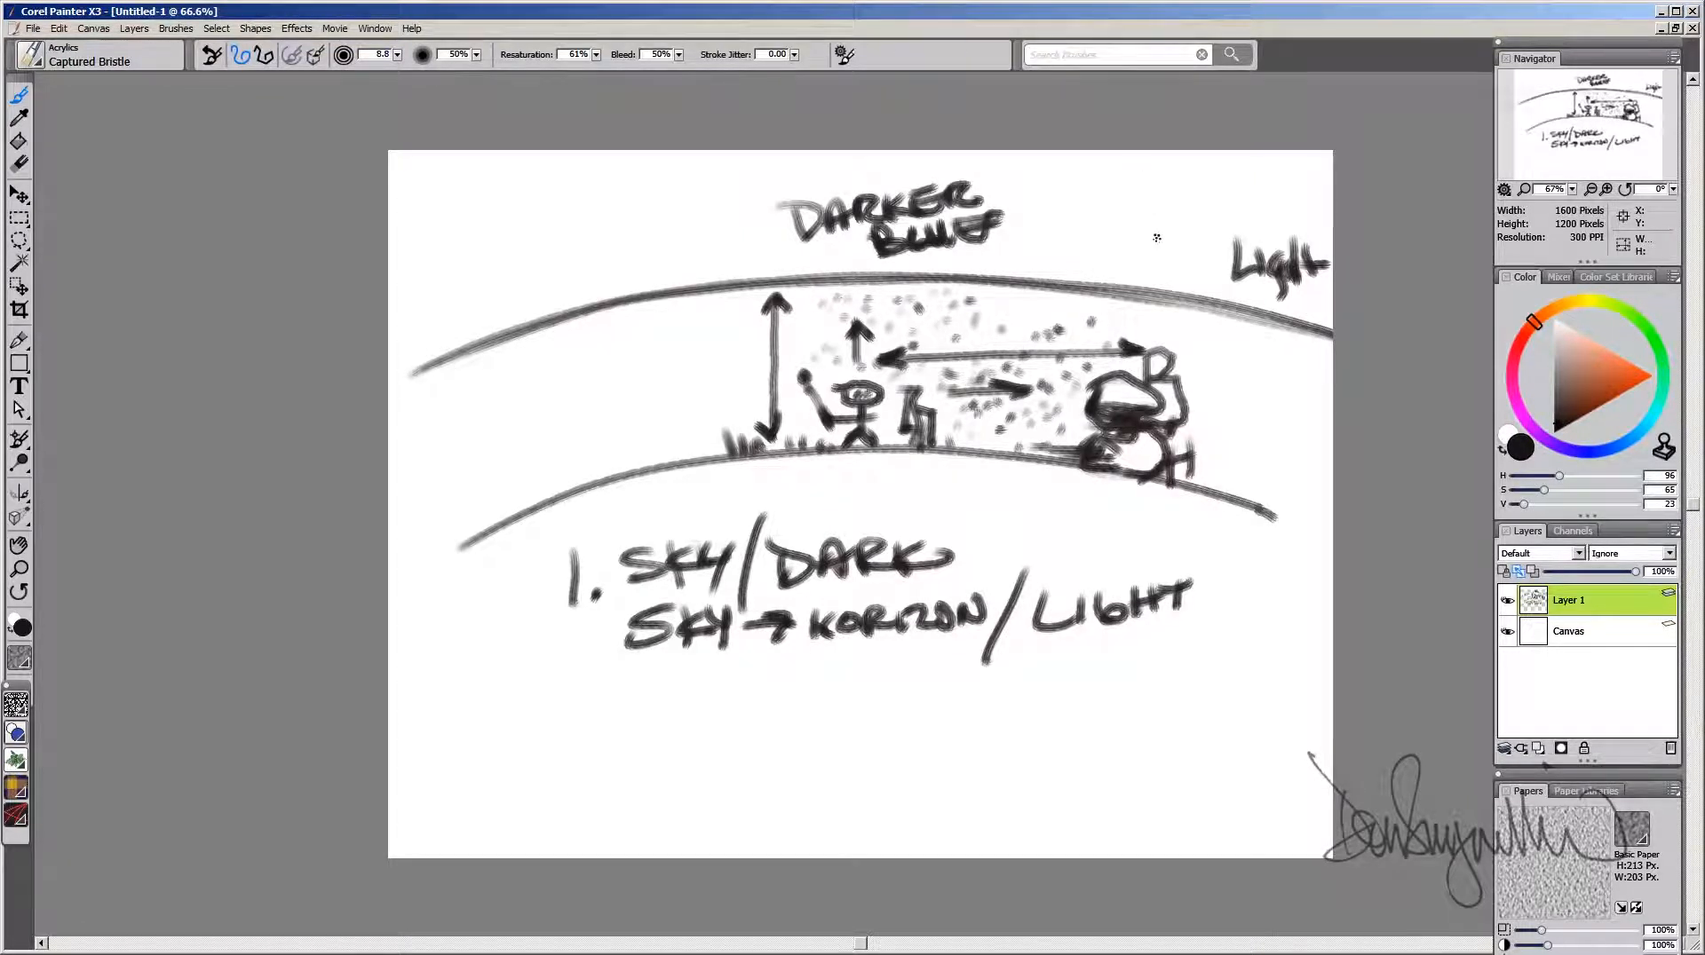
Step: Draw a cloud with a dark underside beside "Light" and arrows running from "DARKER BLUE" to the ground and up to the cloud
{"action": "mouse_move", "coordinate": [1156, 238]}
{"action": "left_mouse_down"}
{"action": "mouse_move", "coordinate": [1124, 258]}
{"action": "mouse_move", "coordinate": [1117, 324]}
{"action": "mouse_move", "coordinate": [1226, 320]}
{"action": "mouse_move", "coordinate": [1140, 254]}
{"action": "left_mouse_up"}
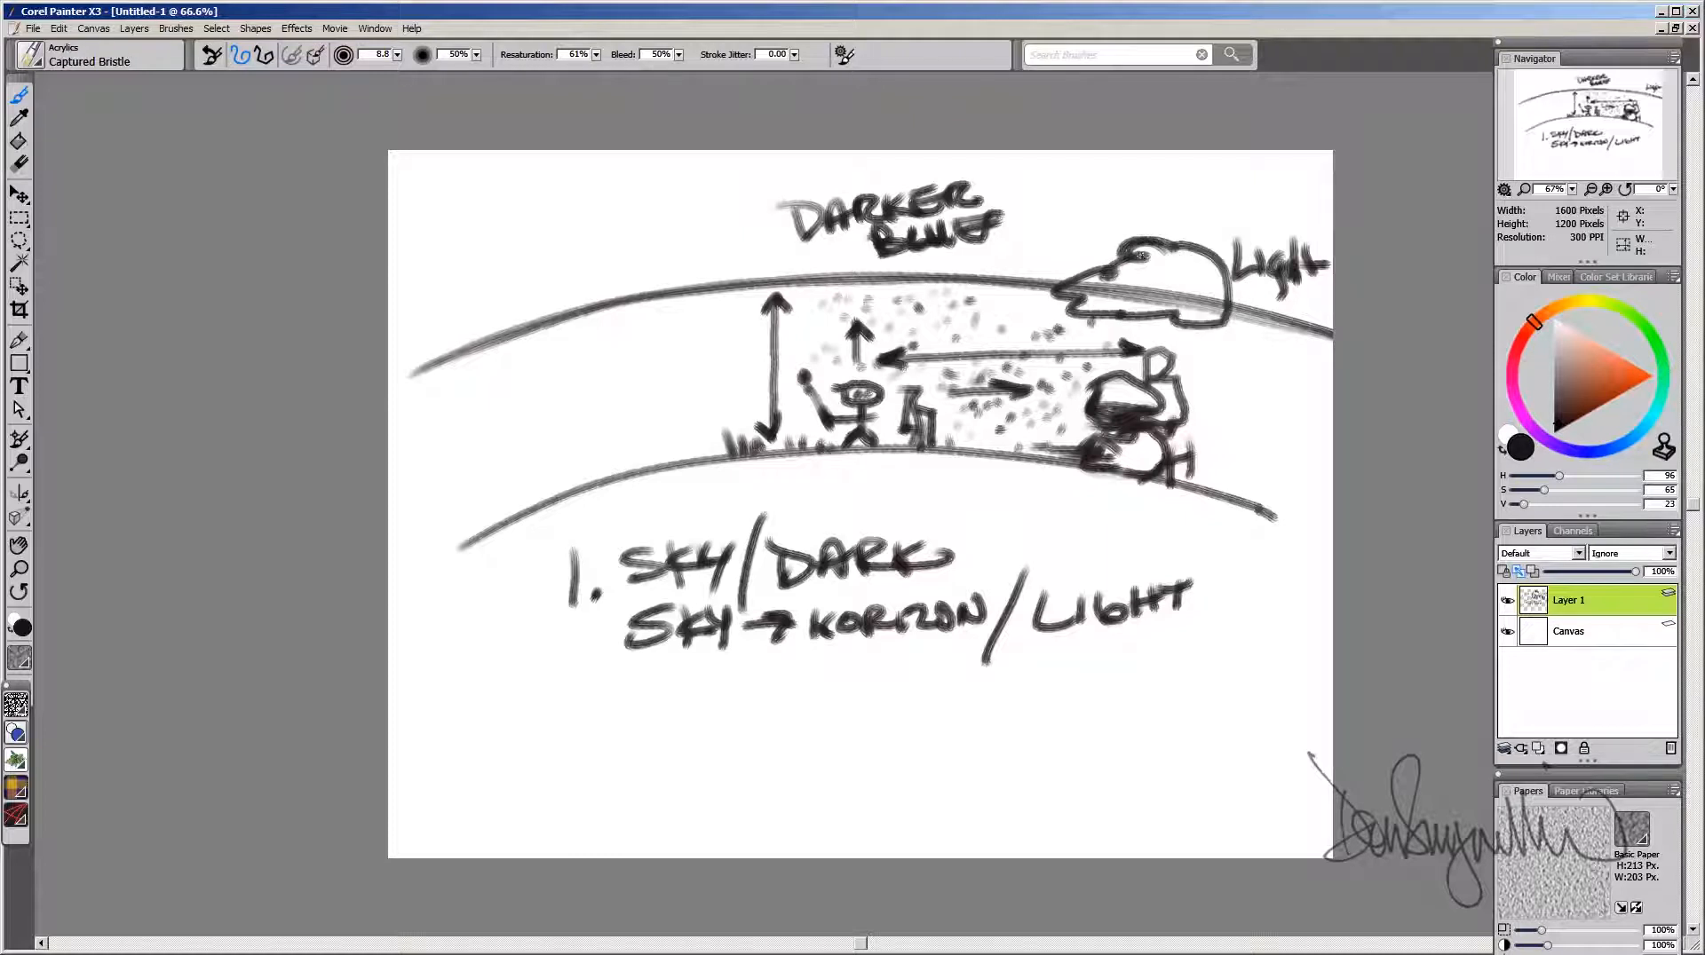
{"action": "mouse_move", "coordinate": [1071, 306]}
{"action": "left_mouse_down"}
{"action": "mouse_move", "coordinate": [1189, 300]}
{"action": "mouse_move", "coordinate": [1096, 312]}
{"action": "mouse_move", "coordinate": [1185, 319]}
{"action": "mouse_move", "coordinate": [1245, 303]}
{"action": "left_mouse_up"}
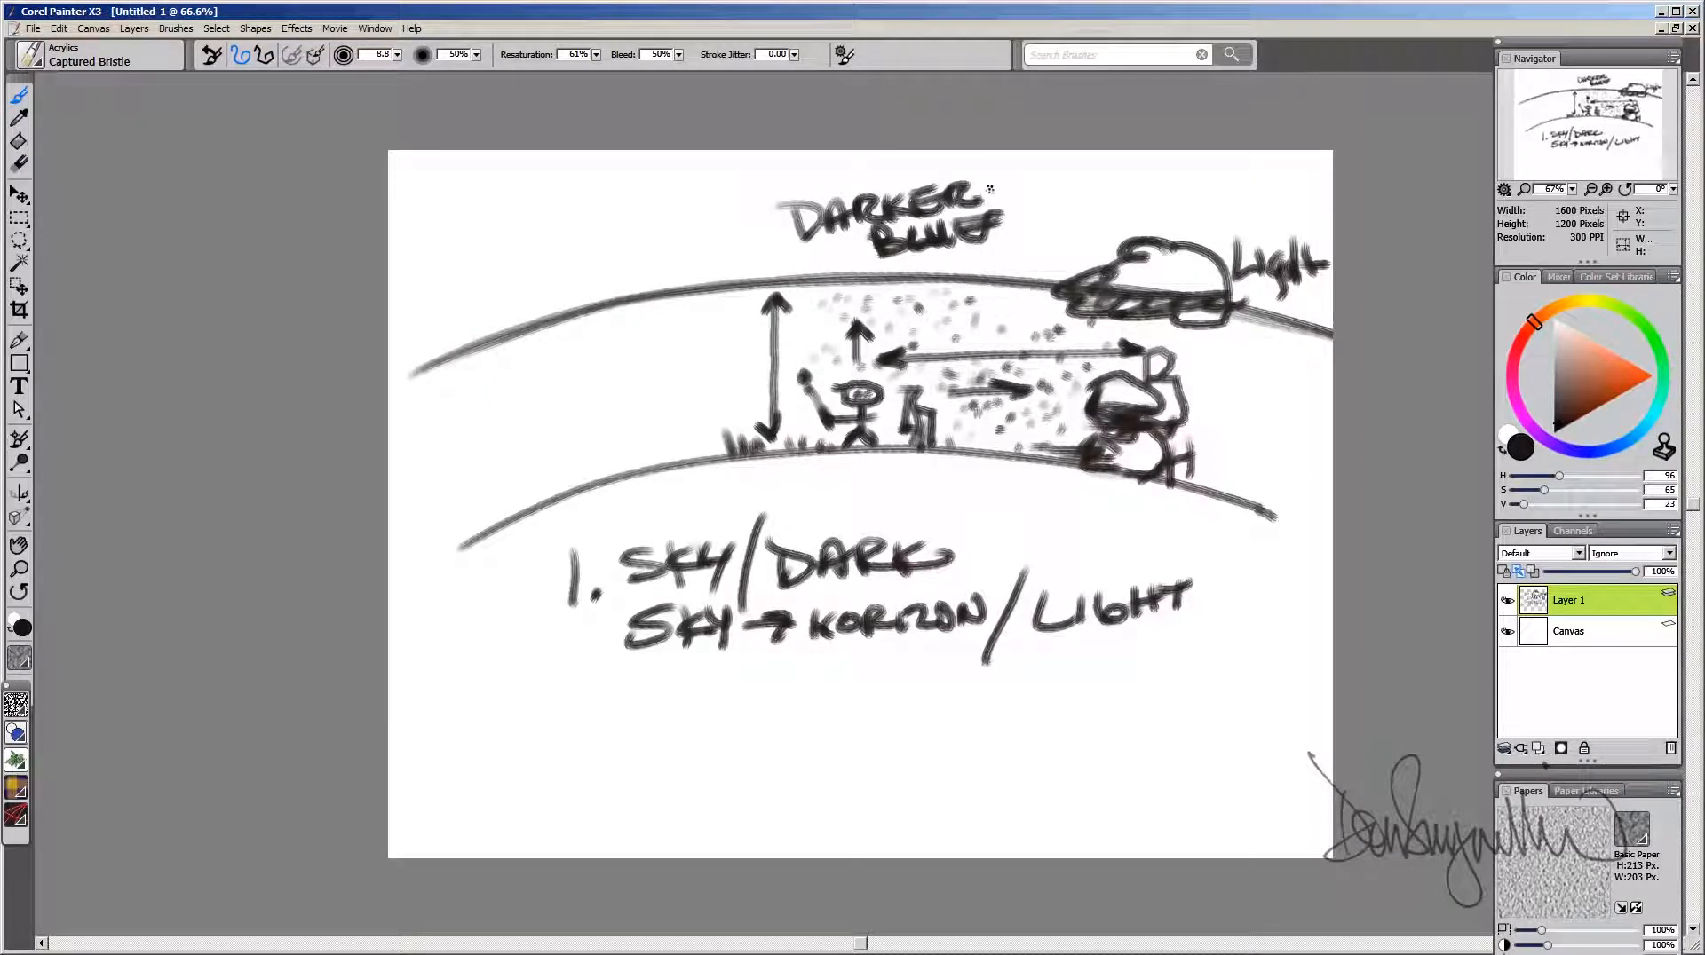
{"action": "mouse_move", "coordinate": [905, 200]}
{"action": "left_mouse_down"}
{"action": "mouse_move", "coordinate": [999, 460]}
{"action": "mouse_move", "coordinate": [1010, 414]}
{"action": "mouse_move", "coordinate": [1064, 411]}
{"action": "mouse_move", "coordinate": [1122, 311]}
{"action": "left_mouse_up"}
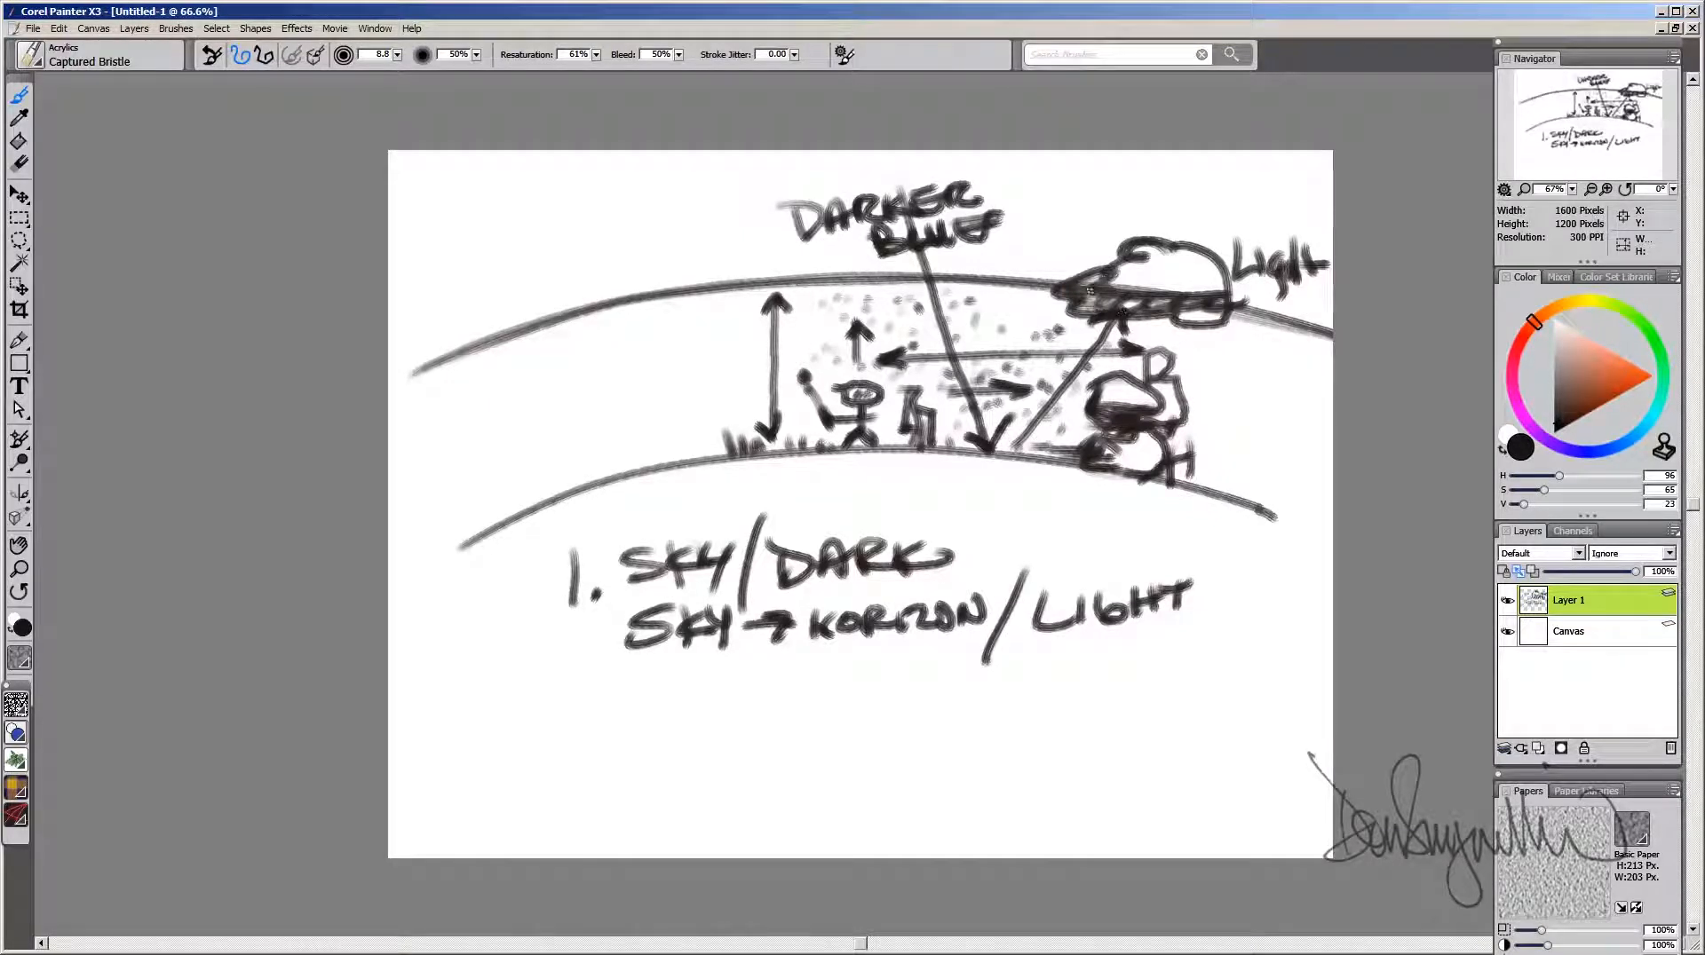
{"action": "mouse_move", "coordinate": [1110, 311]}
{"action": "left_mouse_down"}
{"action": "mouse_move", "coordinate": [1230, 320]}
{"action": "mouse_move", "coordinate": [1115, 319]}
{"action": "left_mouse_up"}
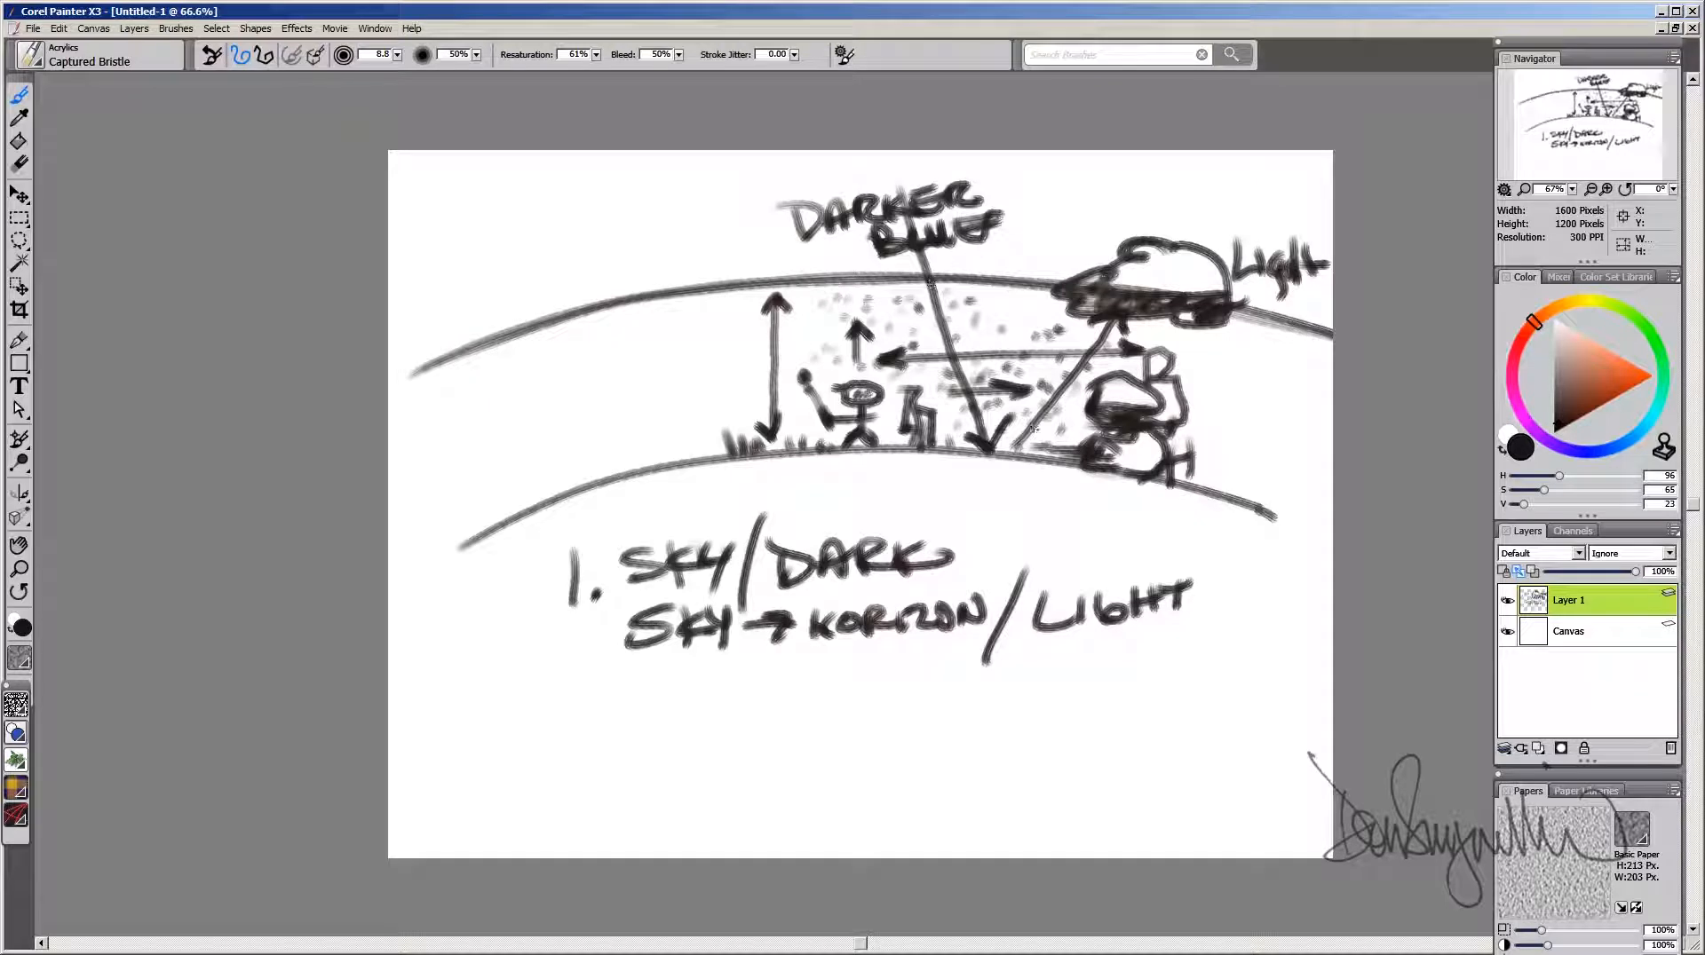
Step: Write "2." below the first note, and clear the entire drawing from the layer
{"action": "left_click_drag", "start_coordinate": [572, 714], "coordinate": [591, 753]}
{"action": "left_click", "coordinate": [604, 747]}
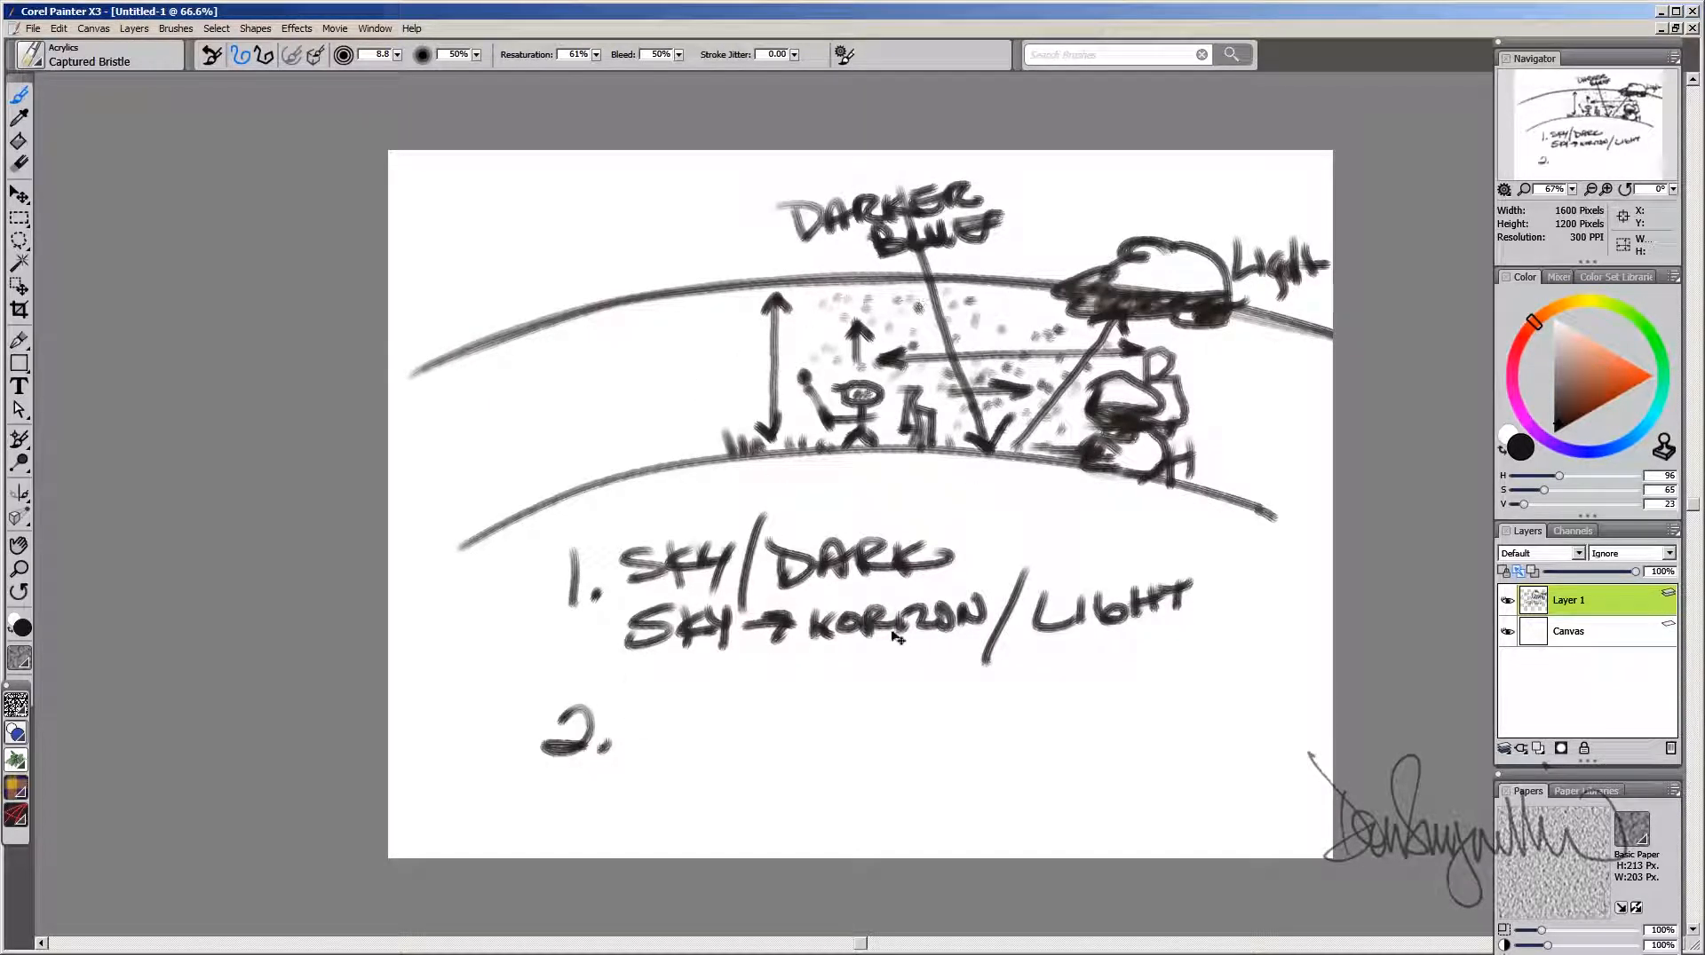
{"action": "key", "text": "ctrl+a"}
{"action": "key", "text": "Delete"}
{"action": "key", "text": "ctrl+d"}
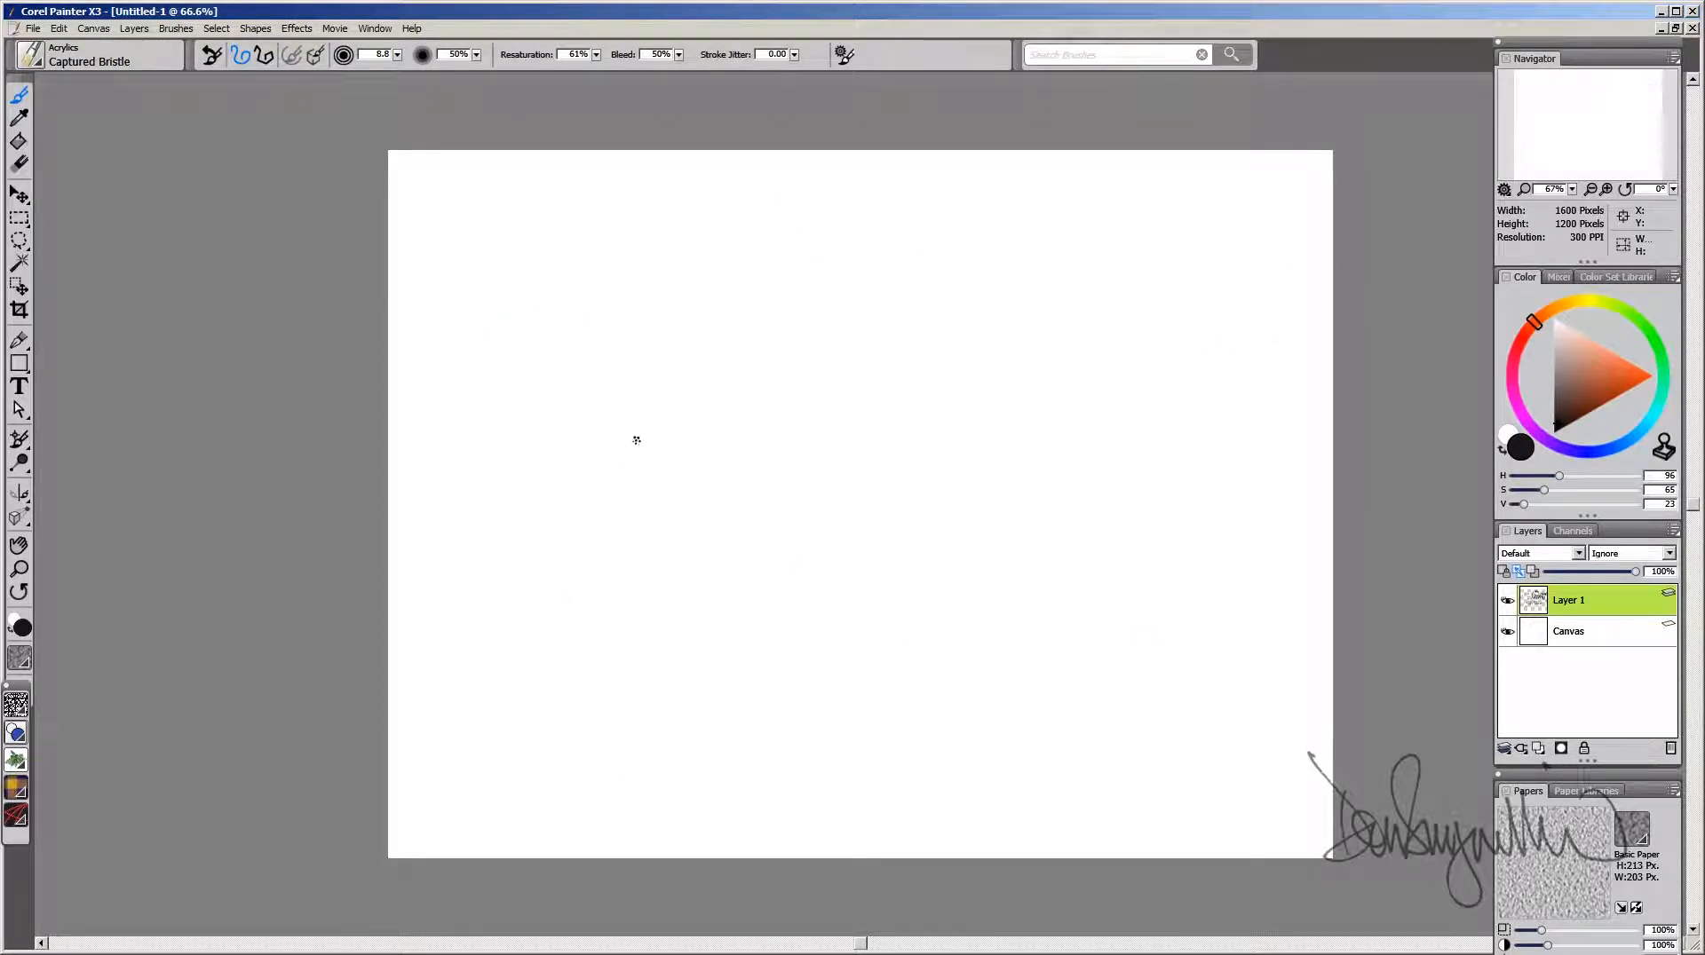
Step: Sketch a stick-figure painter holding a palette and painting at an easel in the canvas's left half
{"action": "mouse_move", "coordinate": [621, 471]}
{"action": "left_mouse_down"}
{"action": "mouse_move", "coordinate": [628, 556]}
{"action": "mouse_move", "coordinate": [624, 518]}
{"action": "mouse_move", "coordinate": [673, 493]}
{"action": "mouse_move", "coordinate": [666, 508]}
{"action": "mouse_move", "coordinate": [706, 465]}
{"action": "mouse_move", "coordinate": [670, 548]}
{"action": "mouse_move", "coordinate": [704, 454]}
{"action": "mouse_move", "coordinate": [697, 525]}
{"action": "mouse_move", "coordinate": [643, 572]}
{"action": "mouse_move", "coordinate": [626, 564]}
{"action": "mouse_move", "coordinate": [586, 631]}
{"action": "left_mouse_up"}
{"action": "left_click_drag", "start_coordinate": [626, 568], "coordinate": [629, 608]}
{"action": "mouse_move", "coordinate": [604, 470]}
{"action": "left_mouse_down"}
{"action": "mouse_move", "coordinate": [637, 457]}
{"action": "mouse_move", "coordinate": [617, 449]}
{"action": "mouse_move", "coordinate": [584, 516]}
{"action": "mouse_move", "coordinate": [632, 546]}
{"action": "mouse_move", "coordinate": [587, 521]}
{"action": "mouse_move", "coordinate": [607, 564]}
{"action": "left_mouse_up"}
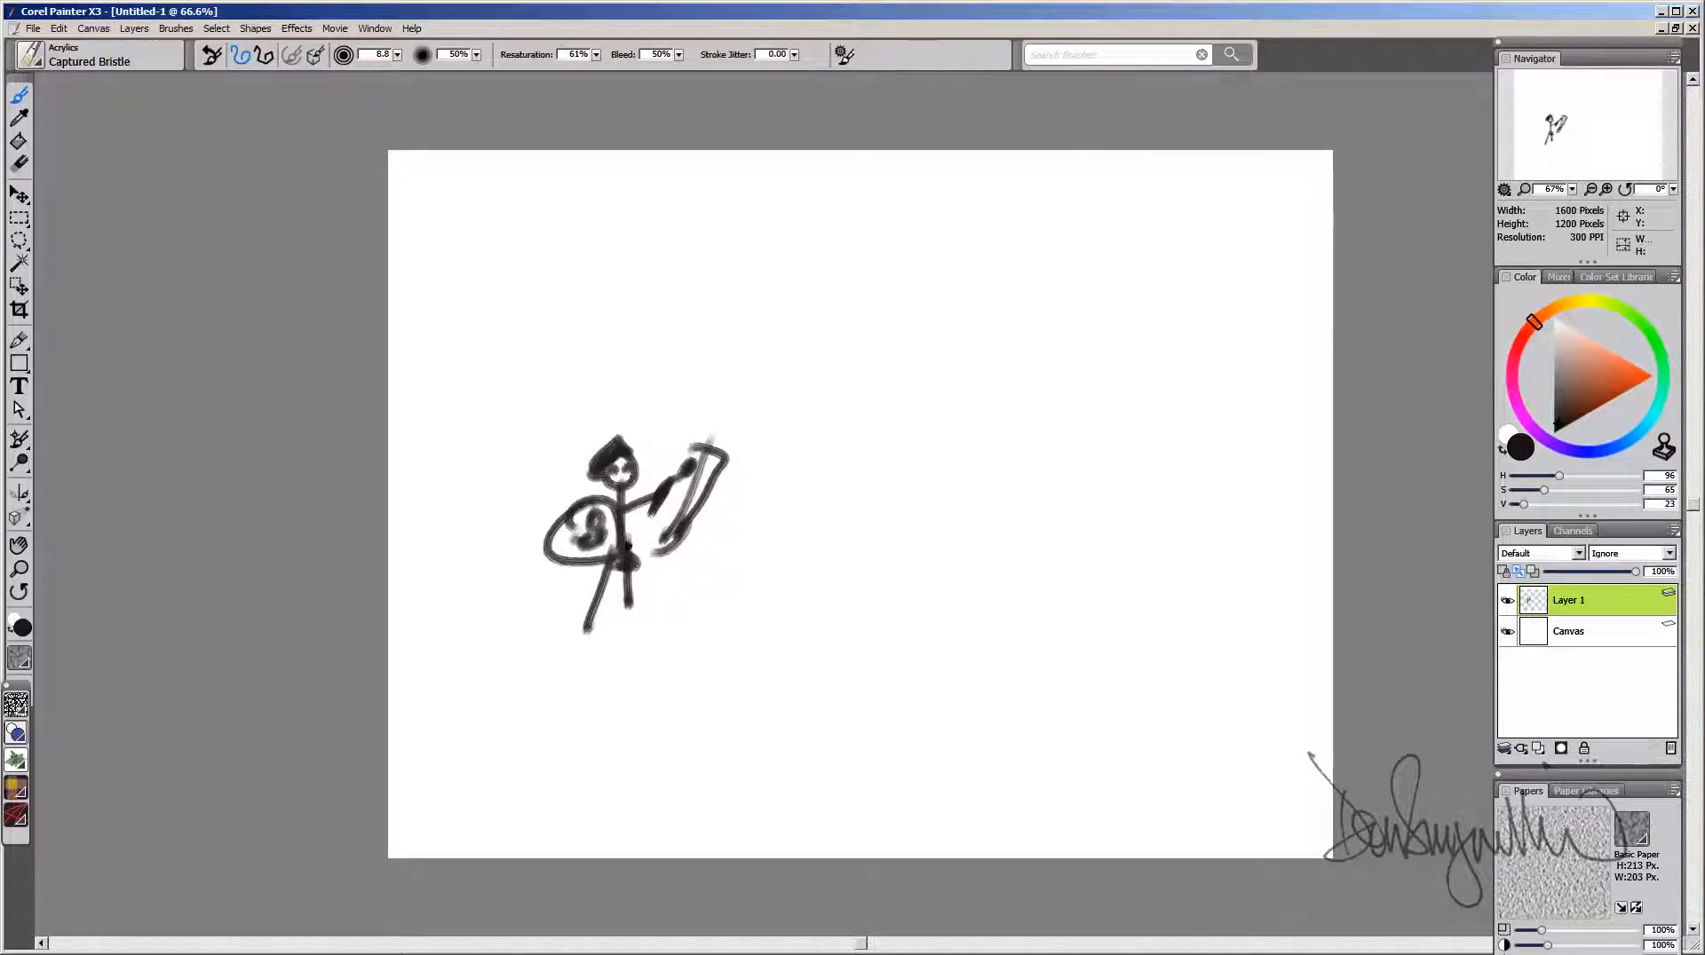
{"action": "left_click_drag", "start_coordinate": [714, 483], "coordinate": [709, 592]}
Step: Sketch a barn with a doorway, pitched roof and side wall on a ground line in the canvas's right half
{"action": "left_click_drag", "start_coordinate": [1036, 479], "coordinate": [1028, 607]}
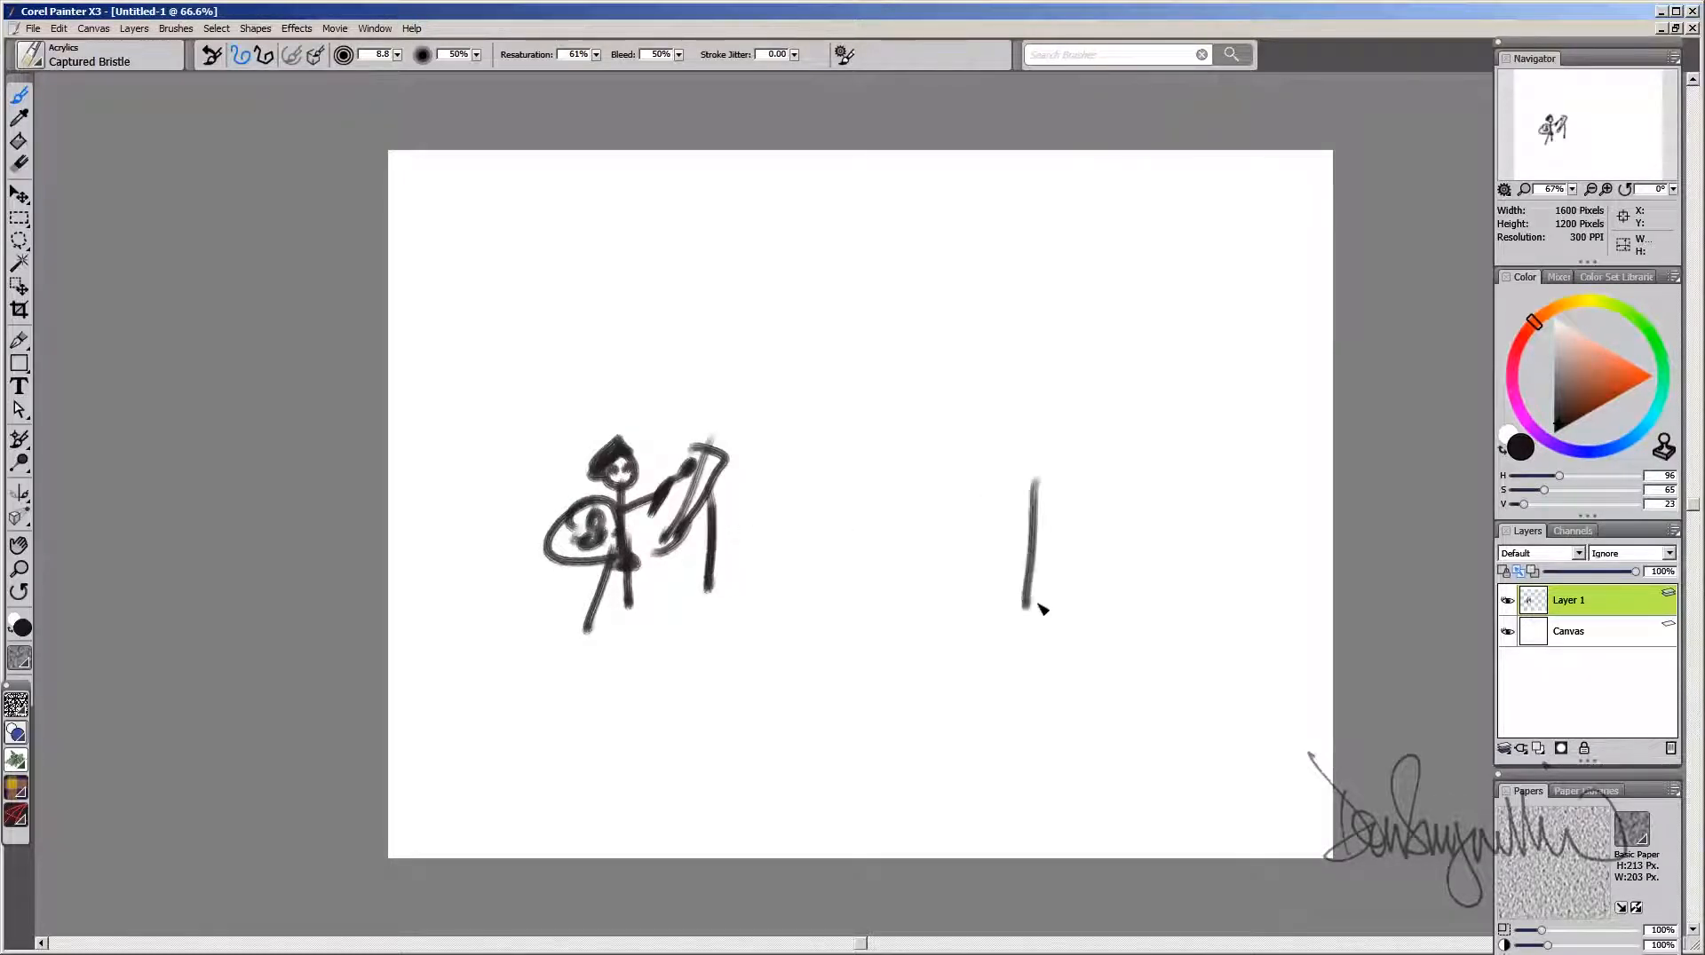
{"action": "mouse_move", "coordinate": [1015, 504]}
{"action": "left_mouse_down"}
{"action": "mouse_move", "coordinate": [1099, 457]}
{"action": "mouse_move", "coordinate": [1151, 494]}
{"action": "mouse_move", "coordinate": [1156, 605]}
{"action": "left_mouse_up"}
{"action": "left_click_drag", "start_coordinate": [1079, 530], "coordinate": [1080, 607]}
{"action": "mouse_move", "coordinate": [1064, 530]}
{"action": "left_mouse_down"}
{"action": "mouse_move", "coordinate": [1126, 544]}
{"action": "mouse_move", "coordinate": [1117, 594]}
{"action": "left_mouse_up"}
{"action": "left_click_drag", "start_coordinate": [944, 613], "coordinate": [1289, 593]}
{"action": "left_click_drag", "start_coordinate": [1152, 493], "coordinate": [1259, 480]}
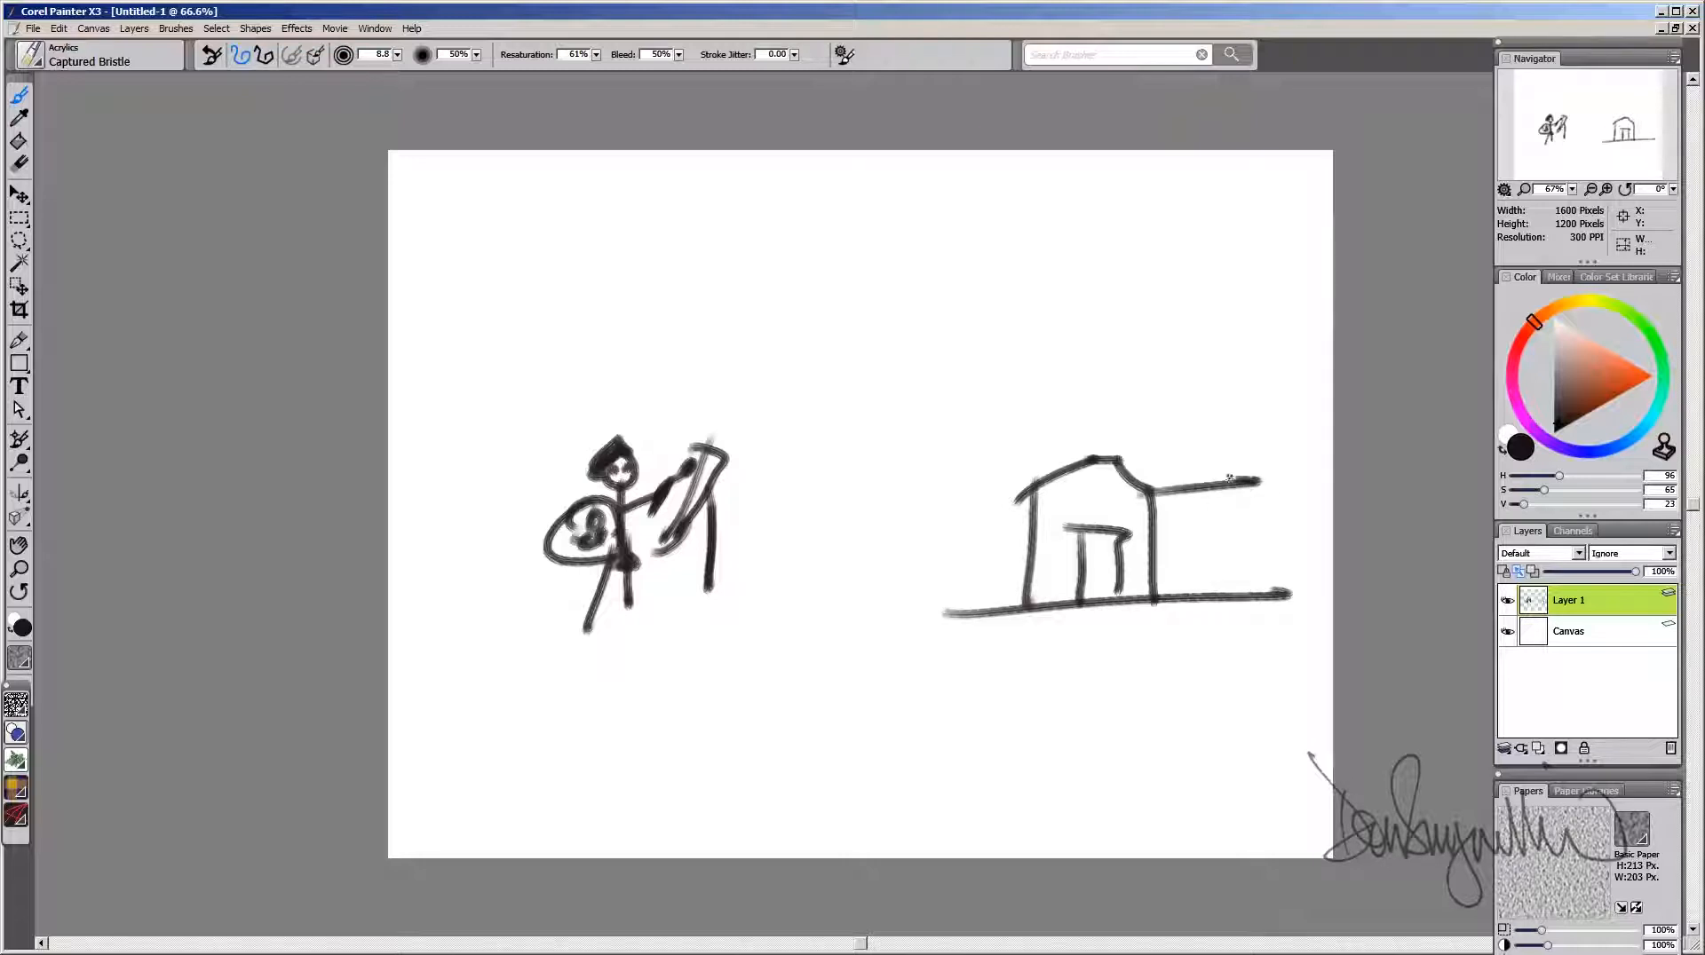
{"action": "mouse_move", "coordinate": [1110, 458]}
{"action": "left_mouse_down"}
{"action": "mouse_move", "coordinate": [1230, 445]}
{"action": "mouse_move", "coordinate": [1259, 482]}
{"action": "mouse_move", "coordinate": [1223, 441]}
{"action": "left_mouse_up"}
{"action": "left_click_drag", "start_coordinate": [1035, 480], "coordinate": [1094, 454]}
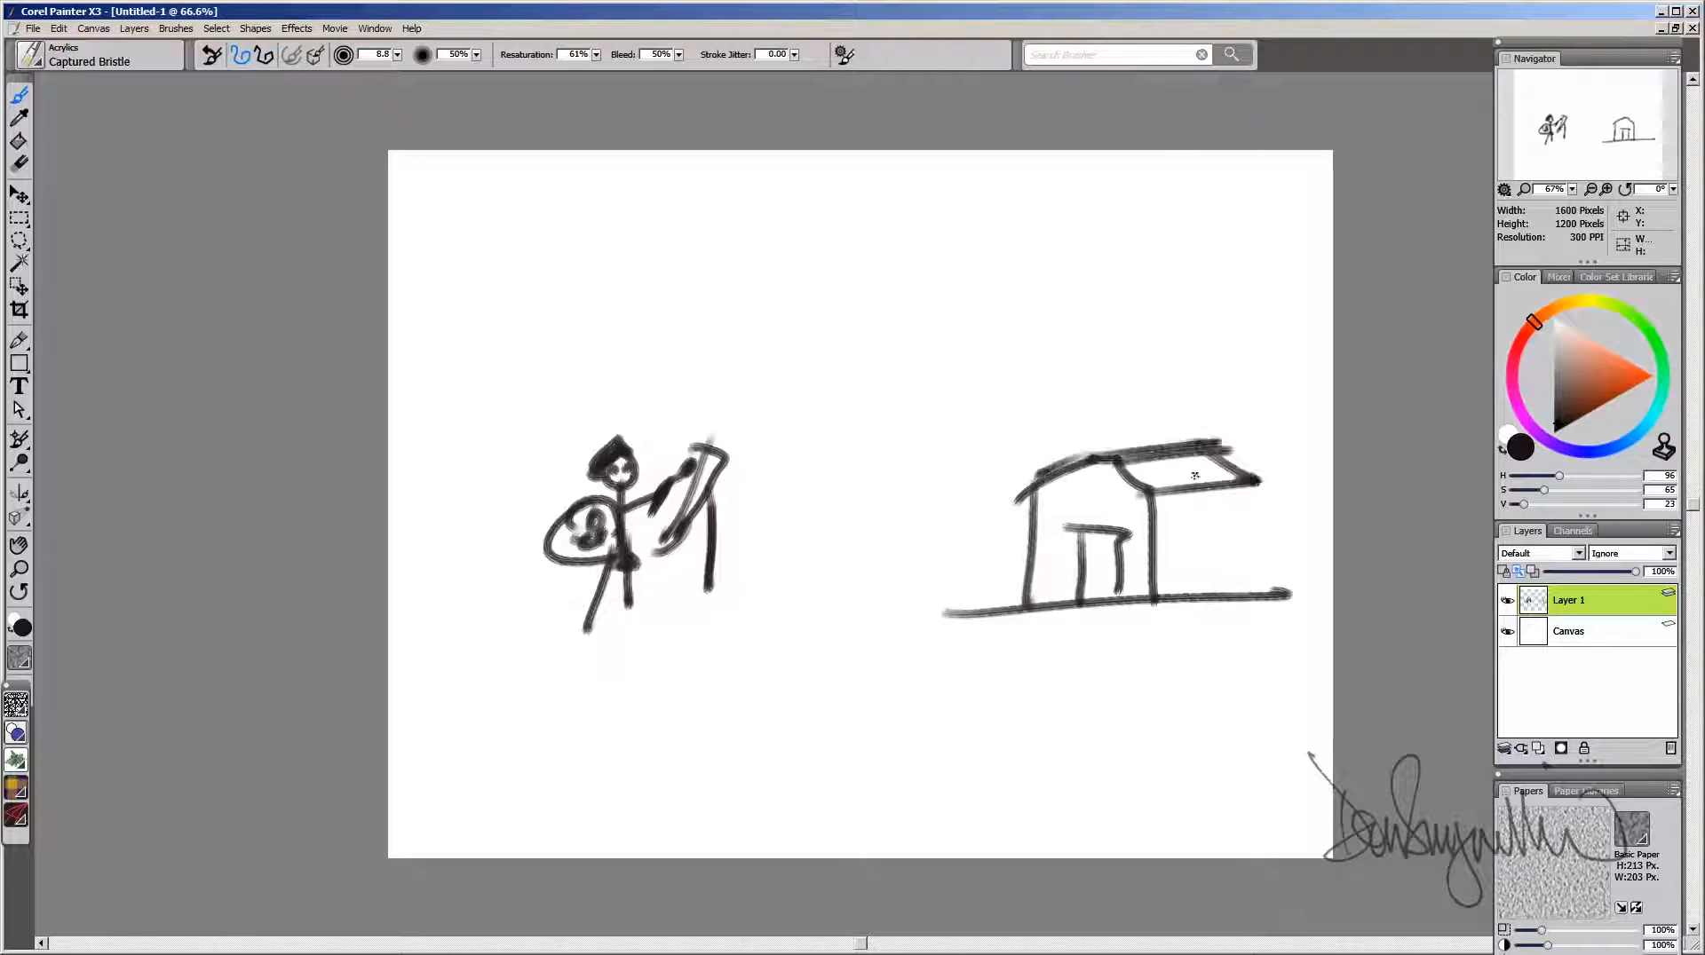
{"action": "left_click_drag", "start_coordinate": [1243, 485], "coordinate": [1237, 590]}
Step: Add a window to the barn's gable and a small dark figure in its doorway
{"action": "mouse_move", "coordinate": [1074, 488]}
{"action": "left_mouse_down"}
{"action": "mouse_move", "coordinate": [1074, 503]}
{"action": "mouse_move", "coordinate": [1110, 485]}
{"action": "mouse_move", "coordinate": [1074, 482]}
{"action": "left_mouse_up"}
{"action": "left_click_drag", "start_coordinate": [1097, 558], "coordinate": [1064, 545]}
{"action": "mouse_move", "coordinate": [1064, 545]}
{"action": "left_mouse_down"}
{"action": "mouse_move", "coordinate": [1094, 559]}
{"action": "mouse_move", "coordinate": [1137, 545]}
{"action": "left_mouse_up"}
{"action": "left_click_drag", "start_coordinate": [1137, 544], "coordinate": [1101, 594]}
{"action": "left_click_drag", "start_coordinate": [1101, 595], "coordinate": [1112, 565]}
Step: Sketch trees at both ends of the barn and extend the ground line from beneath the painter past the barn
{"action": "mouse_move", "coordinate": [1030, 449]}
{"action": "left_mouse_down"}
{"action": "mouse_move", "coordinate": [964, 479]}
{"action": "mouse_move", "coordinate": [1004, 546]}
{"action": "mouse_move", "coordinate": [1043, 466]}
{"action": "left_mouse_up"}
{"action": "left_click_drag", "start_coordinate": [994, 533], "coordinate": [1019, 589]}
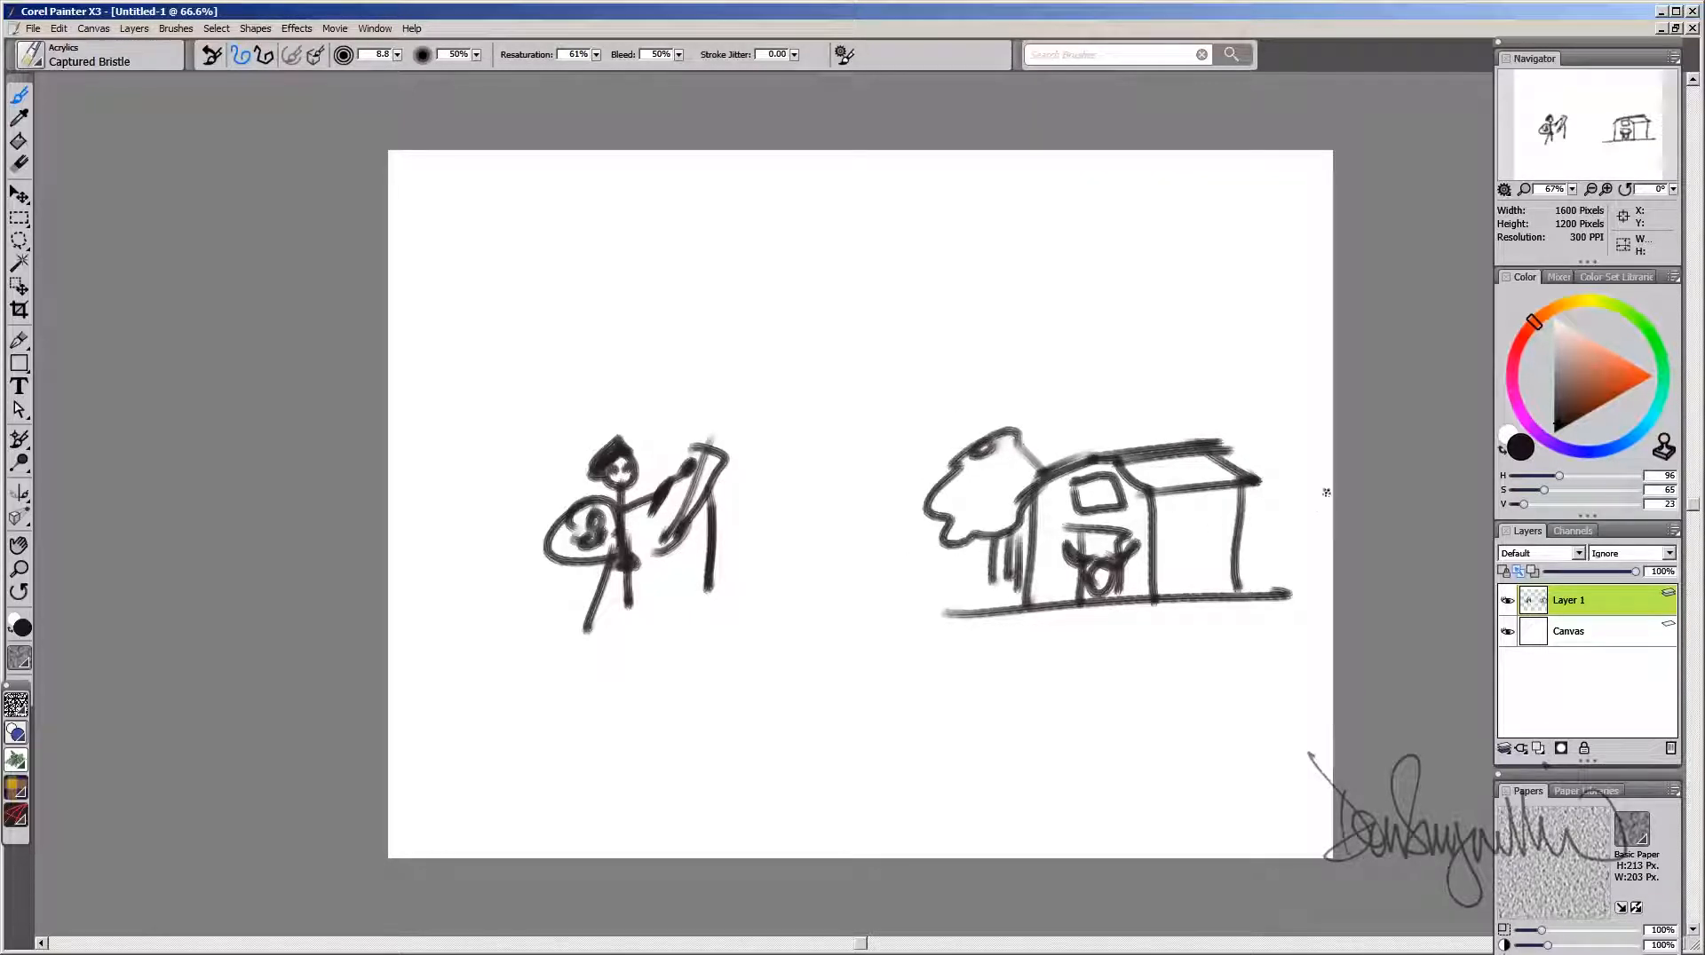
{"action": "mouse_move", "coordinate": [1303, 508]}
{"action": "left_mouse_down"}
{"action": "mouse_move", "coordinate": [1290, 548]}
{"action": "mouse_move", "coordinate": [1322, 504]}
{"action": "mouse_move", "coordinate": [1248, 531]}
{"action": "left_mouse_up"}
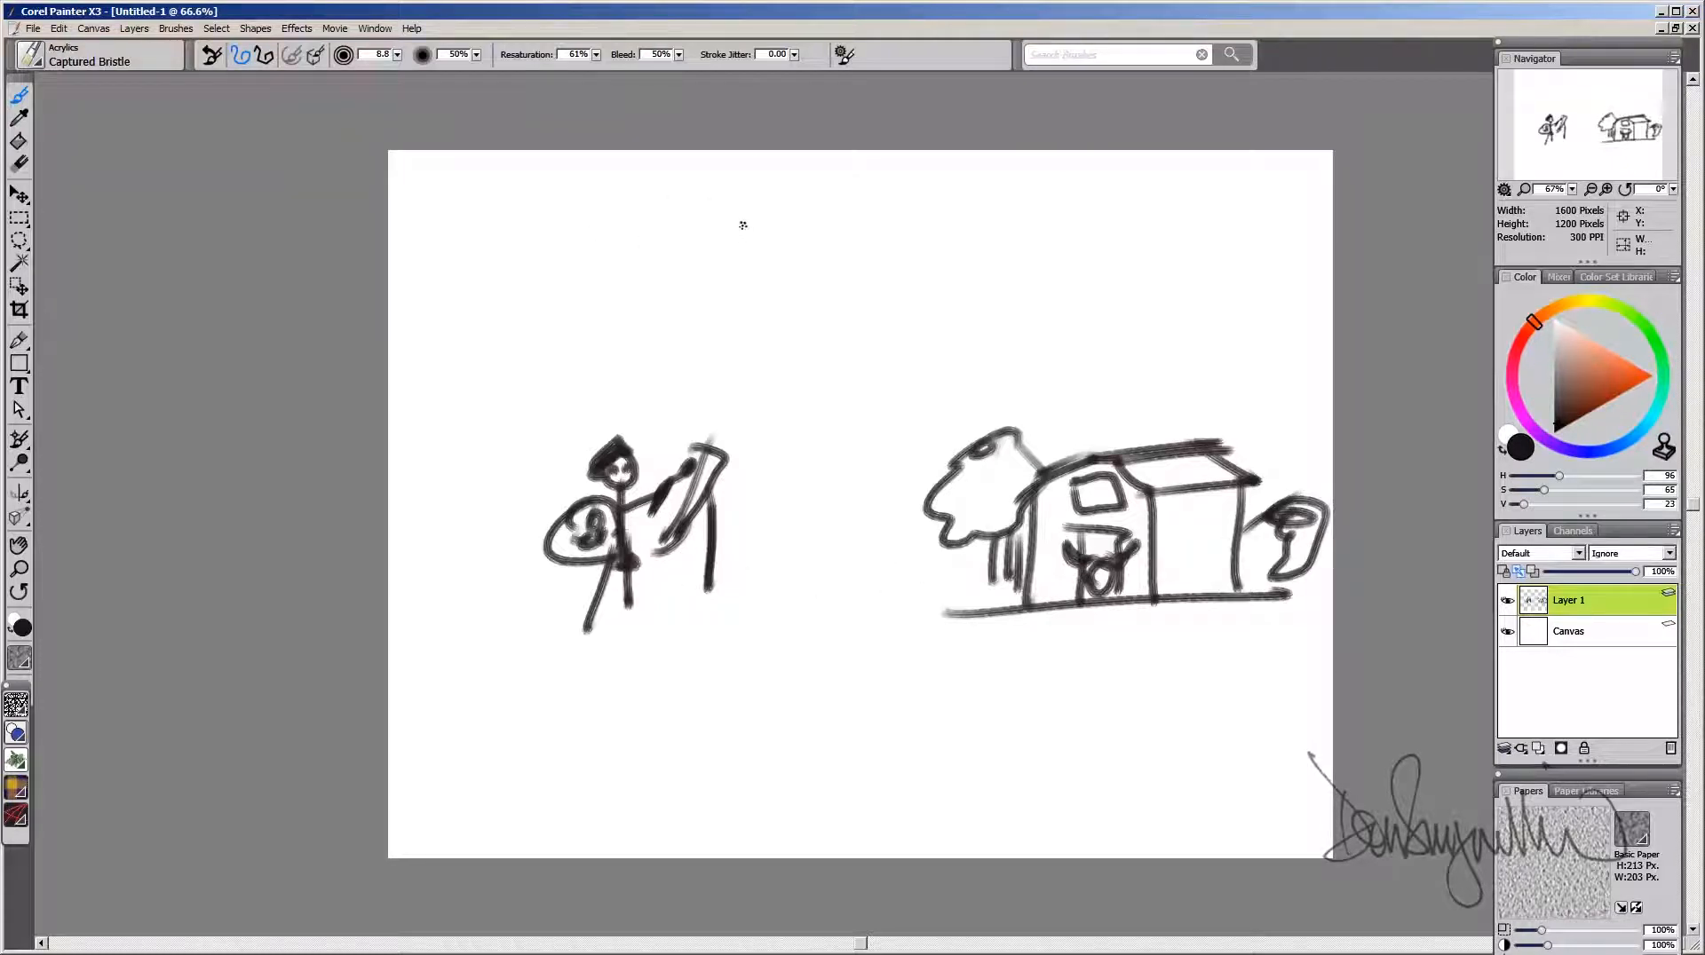
{"action": "left_click_drag", "start_coordinate": [484, 633], "coordinate": [1154, 602]}
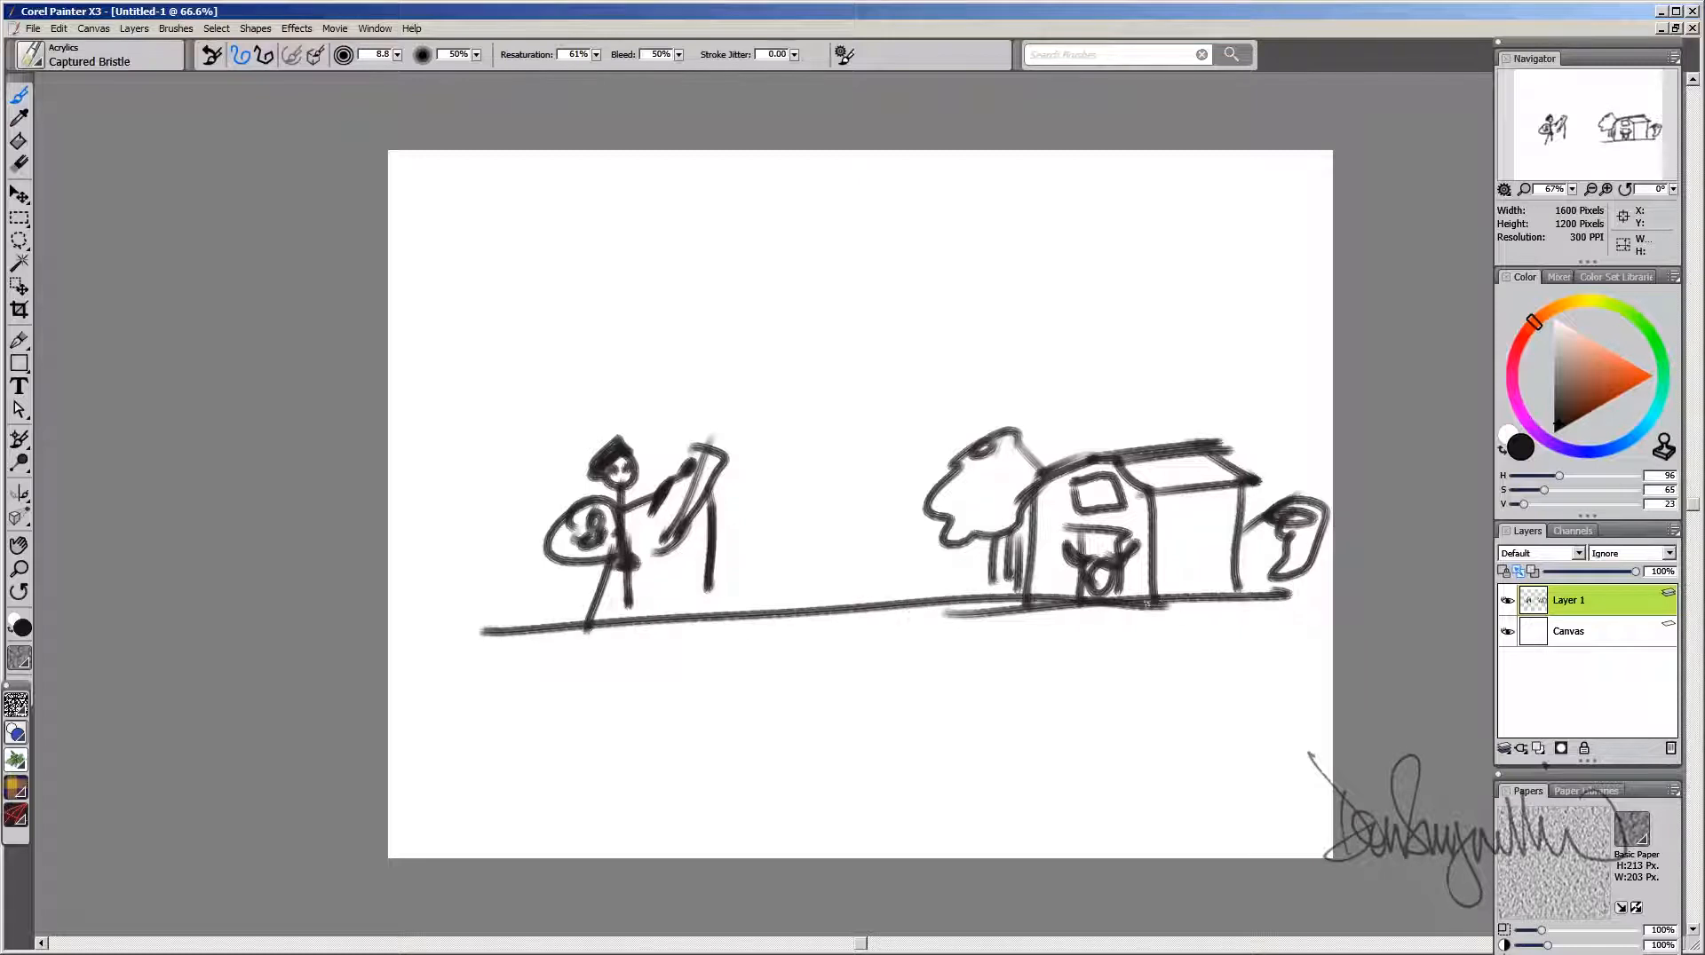
{"action": "left_click_drag", "start_coordinate": [884, 619], "coordinate": [1314, 590]}
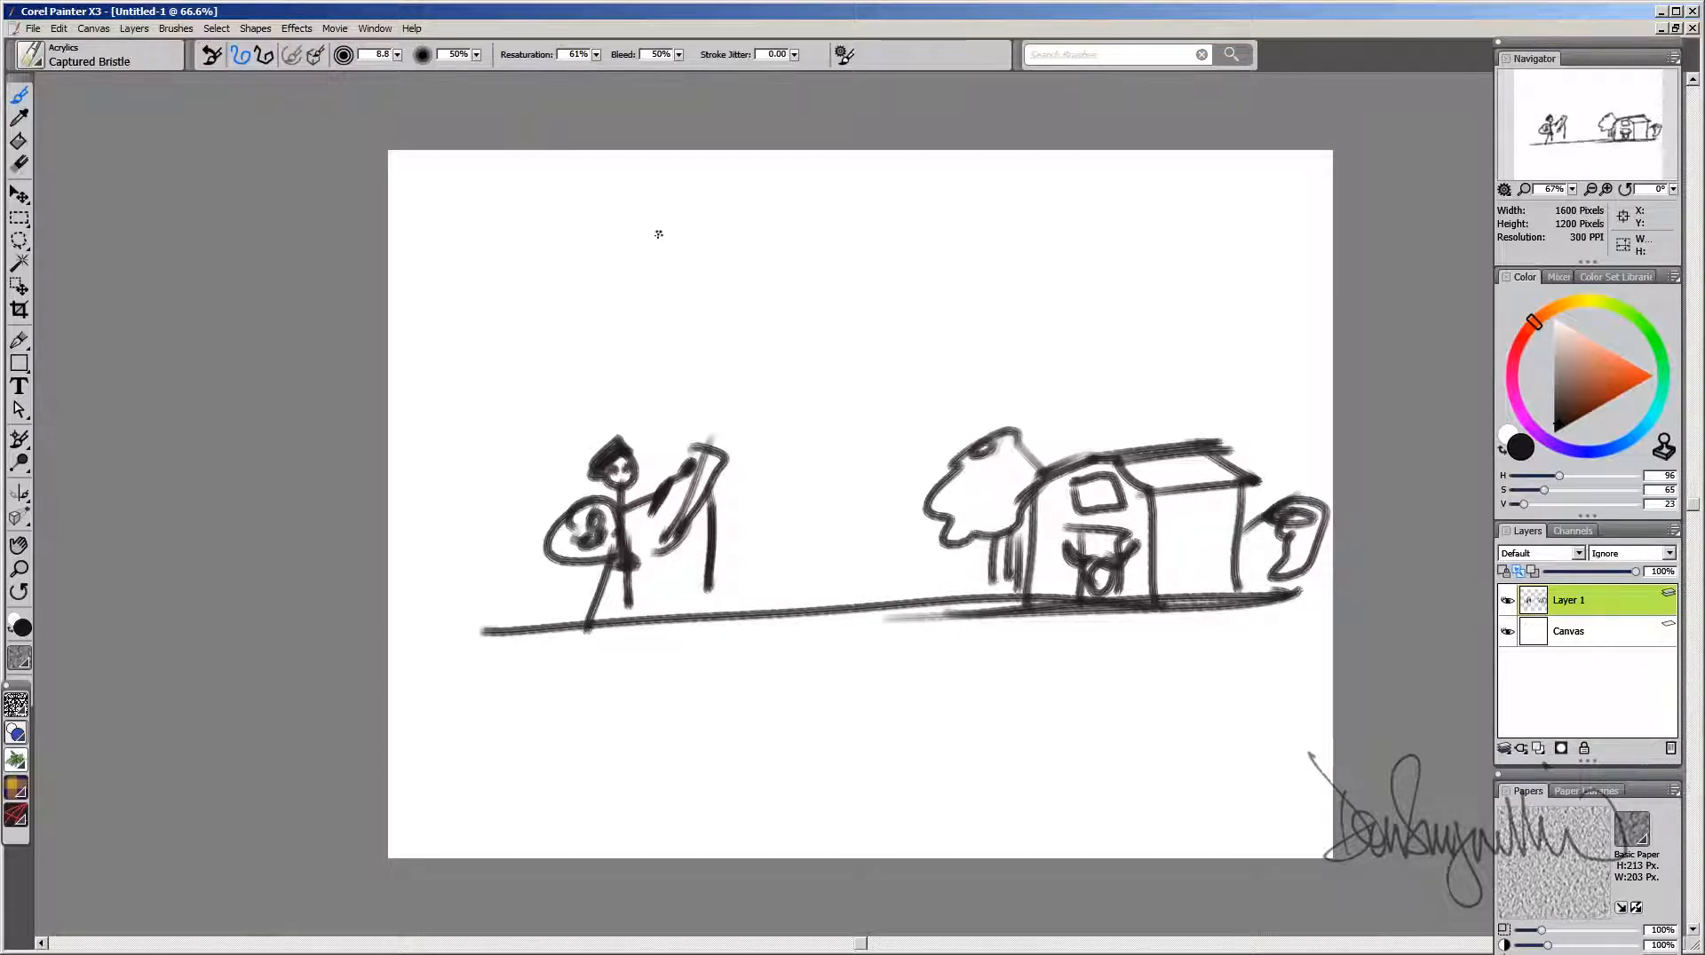
Step: Draw a small cross mark in the sky above the painter and an "L" above the barn's right end
{"action": "mouse_move", "coordinate": [599, 225]}
{"action": "left_mouse_down"}
{"action": "mouse_move", "coordinate": [601, 253]}
{"action": "mouse_move", "coordinate": [633, 233]}
{"action": "left_mouse_up"}
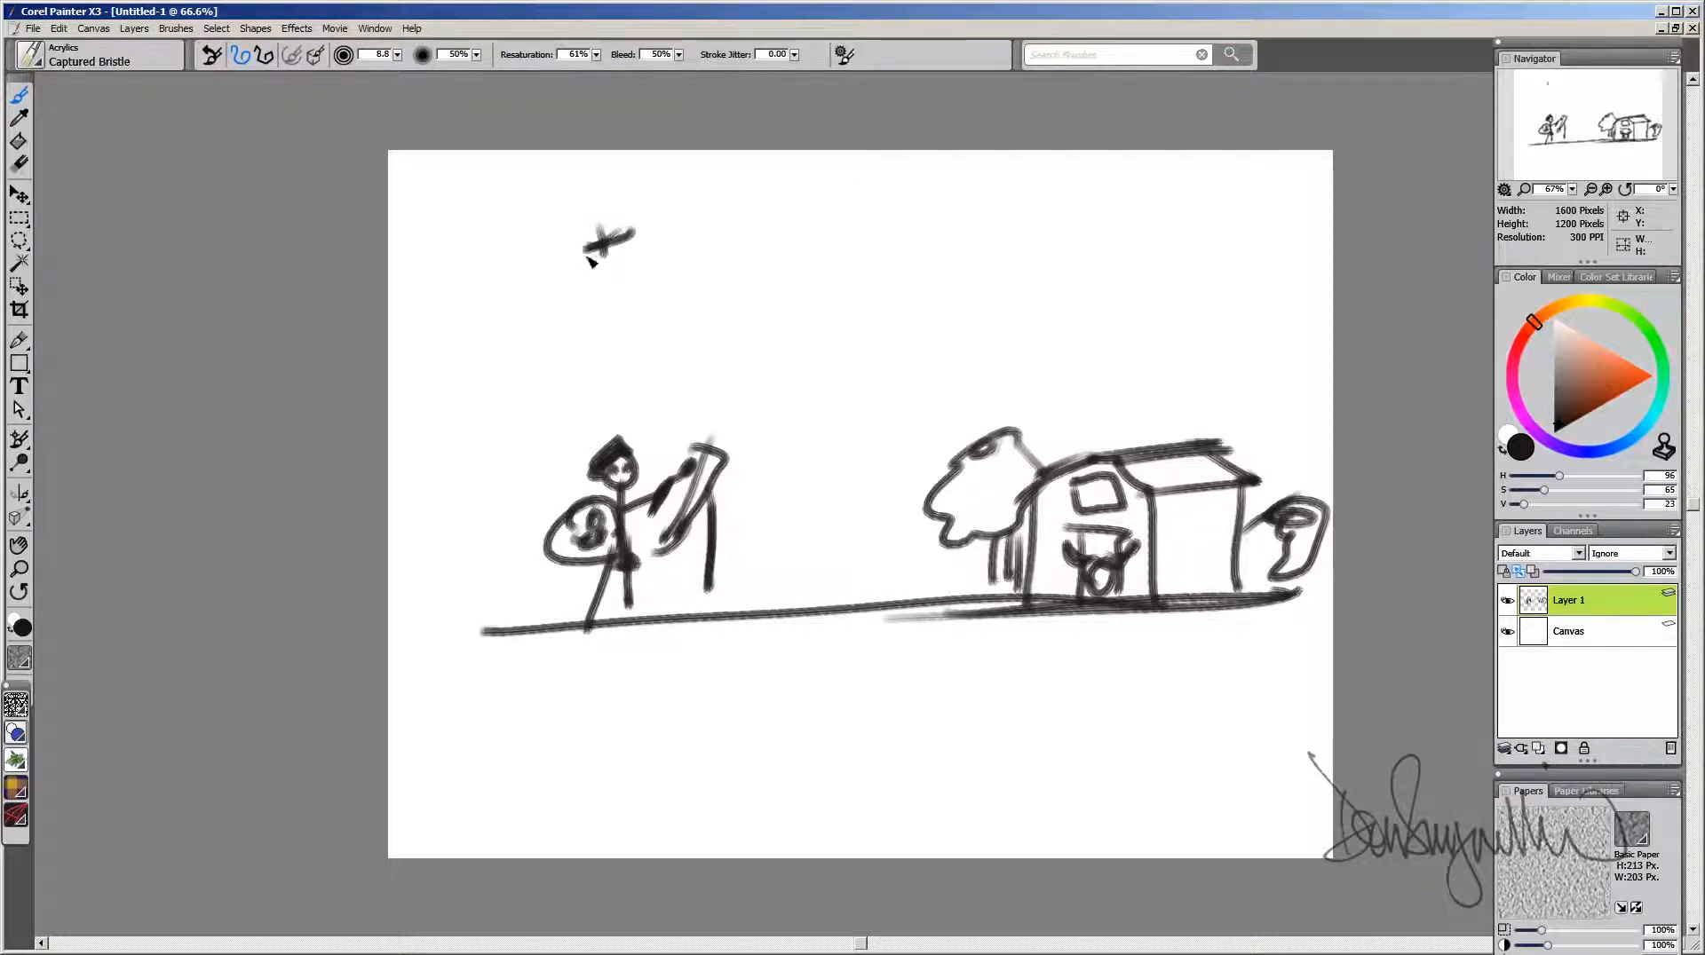
{"action": "mouse_move", "coordinate": [1241, 364]}
{"action": "left_mouse_down"}
{"action": "mouse_move", "coordinate": [1238, 399]}
{"action": "mouse_move", "coordinate": [1272, 396]}
{"action": "left_mouse_up"}
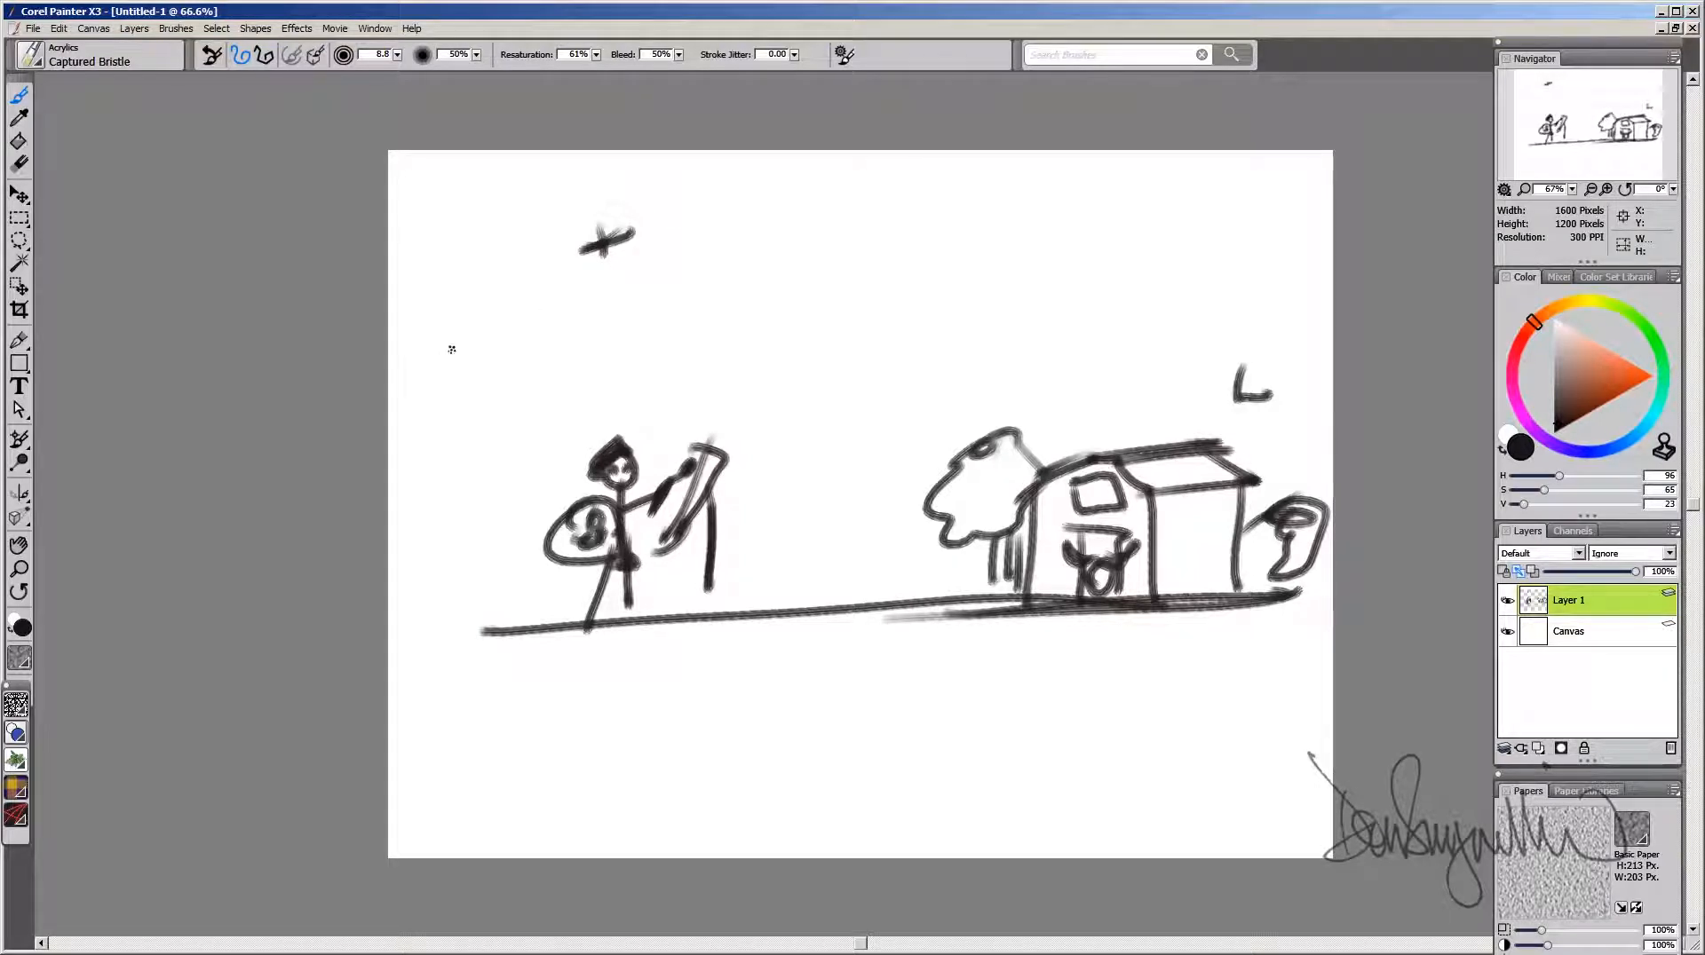
Step: Draw a wide arc above the painter and barn and letter "SKY" at its middle
{"action": "left_click_drag", "start_coordinate": [437, 366], "coordinate": [1298, 312]}
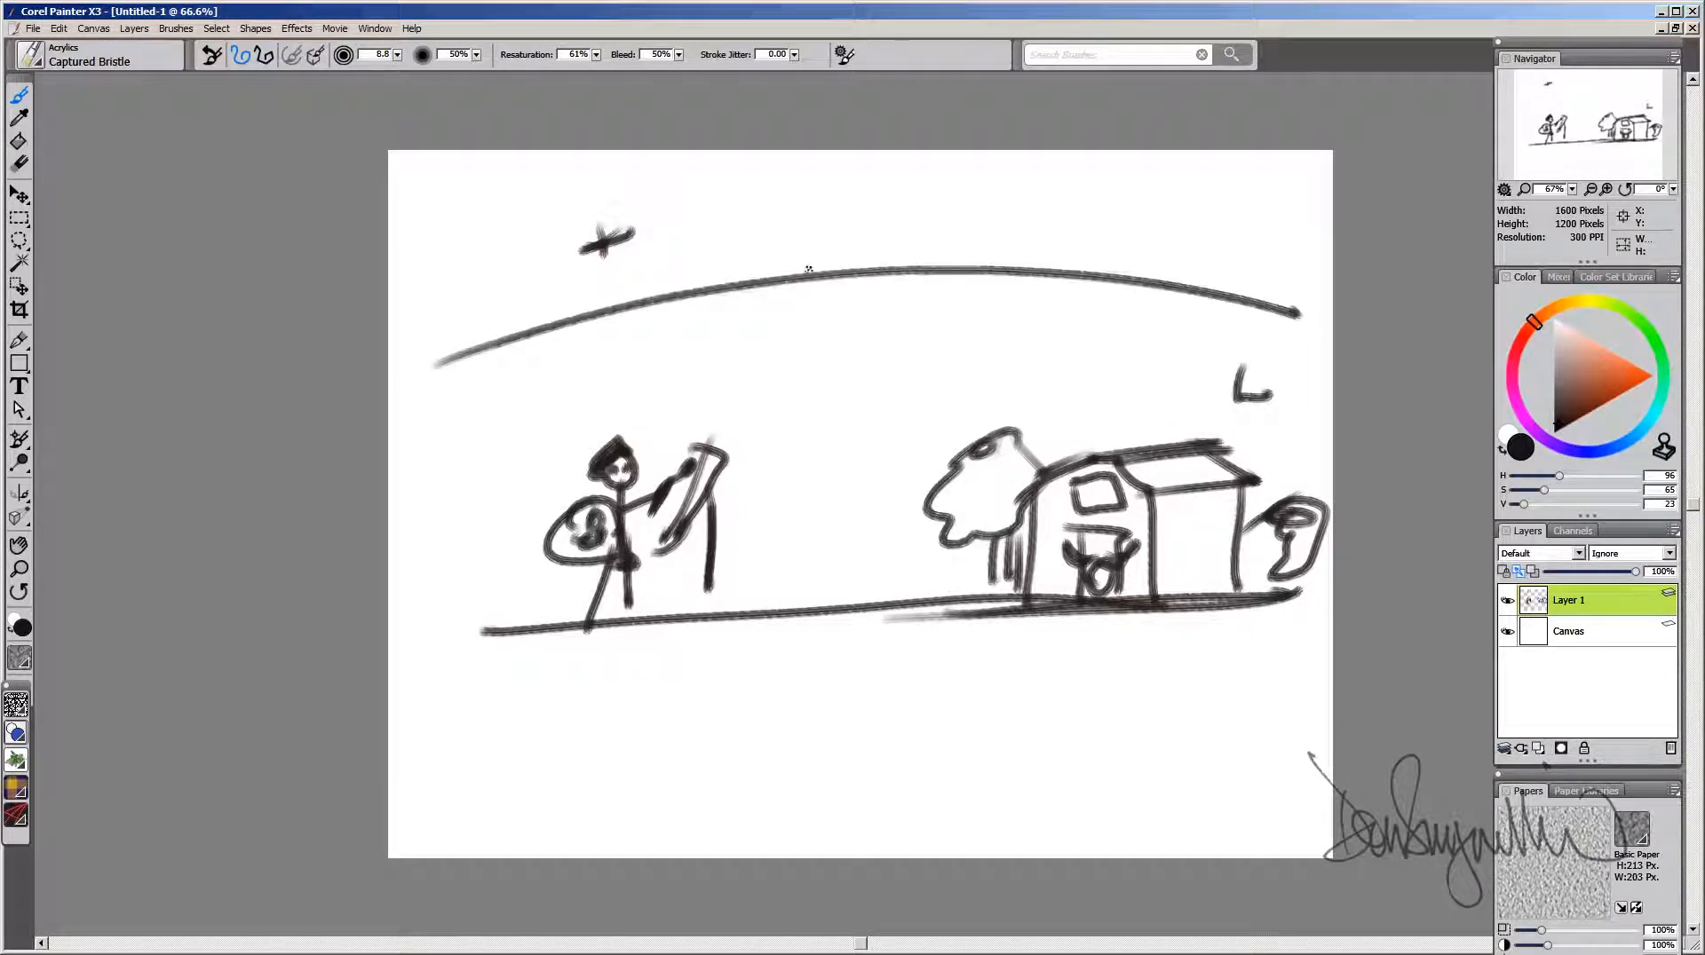
{"action": "left_click", "coordinate": [858, 259]}
{"action": "mouse_move", "coordinate": [839, 258]}
{"action": "left_mouse_down"}
{"action": "mouse_move", "coordinate": [819, 298]}
{"action": "mouse_move", "coordinate": [865, 295]}
{"action": "left_mouse_up"}
{"action": "mouse_move", "coordinate": [892, 259]}
{"action": "left_mouse_down"}
{"action": "mouse_move", "coordinate": [913, 287]}
{"action": "mouse_move", "coordinate": [924, 271]}
{"action": "left_mouse_up"}
{"action": "left_click_drag", "start_coordinate": [932, 251], "coordinate": [943, 295]}
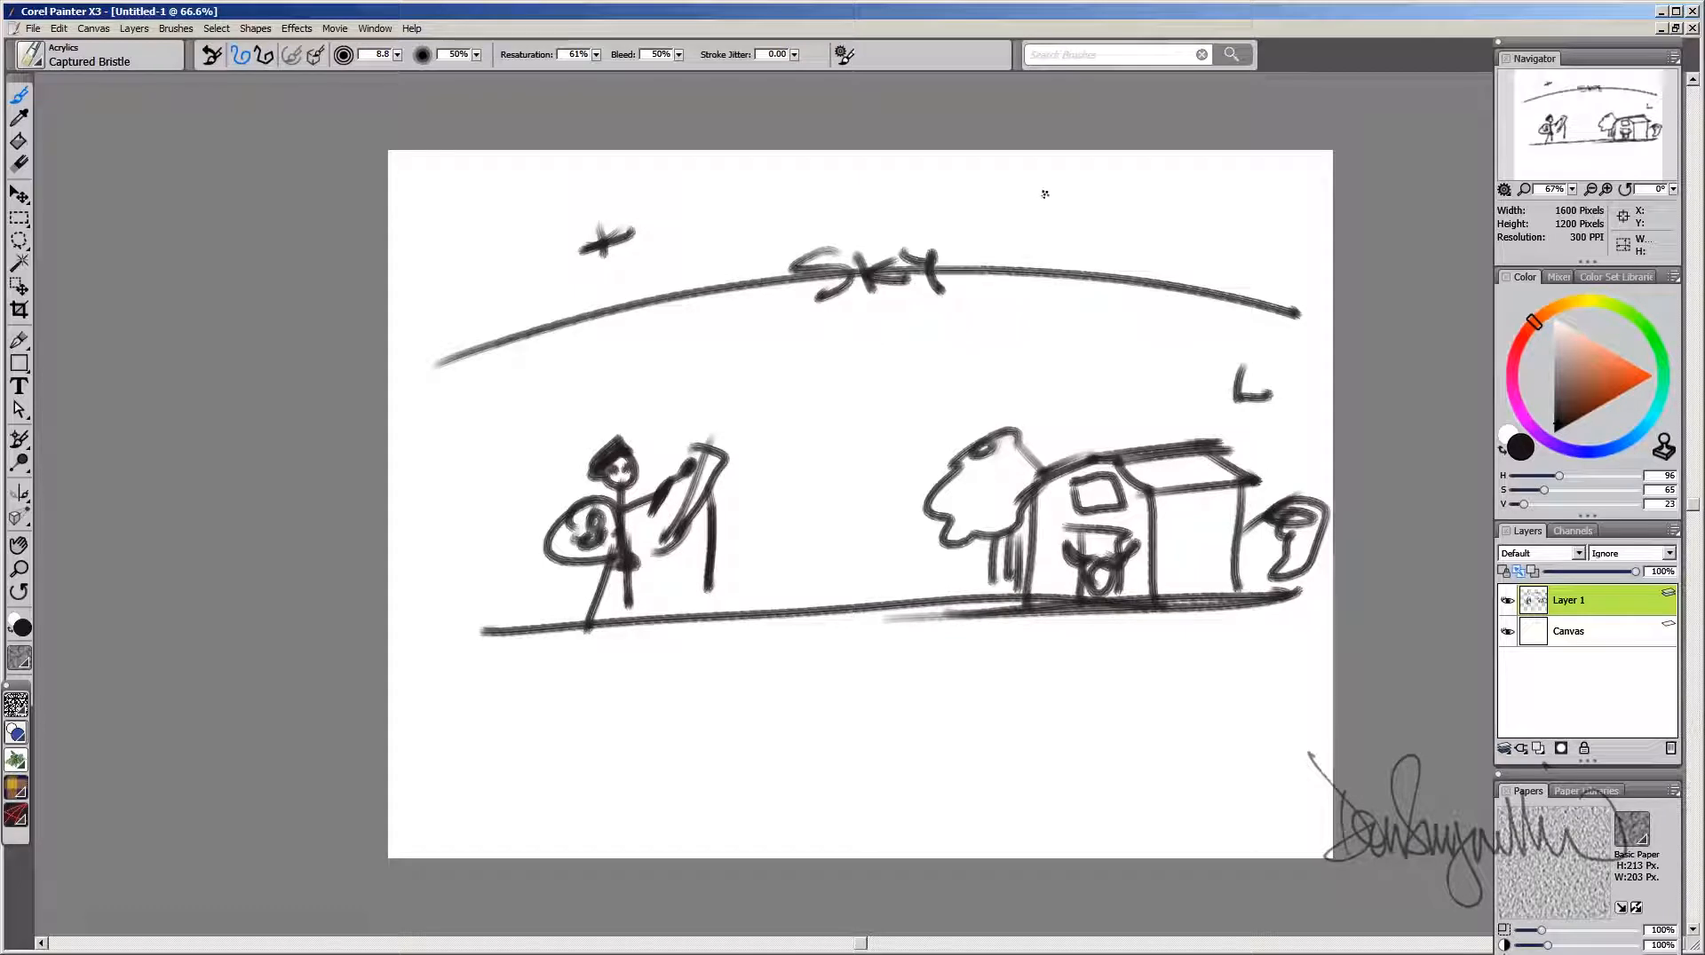
Step: Draw a sun with radiating strokes above the sky arc, over the barn
{"action": "mouse_move", "coordinate": [1077, 181]}
{"action": "left_mouse_down"}
{"action": "mouse_move", "coordinate": [1013, 197]}
{"action": "mouse_move", "coordinate": [1046, 186]}
{"action": "left_mouse_up"}
{"action": "mouse_move", "coordinate": [1091, 168]}
{"action": "left_mouse_down"}
{"action": "mouse_move", "coordinate": [1087, 189]}
{"action": "mouse_move", "coordinate": [1135, 196]}
{"action": "mouse_move", "coordinate": [1133, 219]}
{"action": "left_mouse_up"}
{"action": "mouse_move", "coordinate": [1101, 243]}
{"action": "left_mouse_down"}
{"action": "mouse_move", "coordinate": [1105, 259]}
{"action": "mouse_move", "coordinate": [1057, 263]}
{"action": "left_mouse_up"}
{"action": "left_click_drag", "start_coordinate": [1037, 233], "coordinate": [1021, 249]}
{"action": "left_click_drag", "start_coordinate": [1029, 216], "coordinate": [1003, 227]}
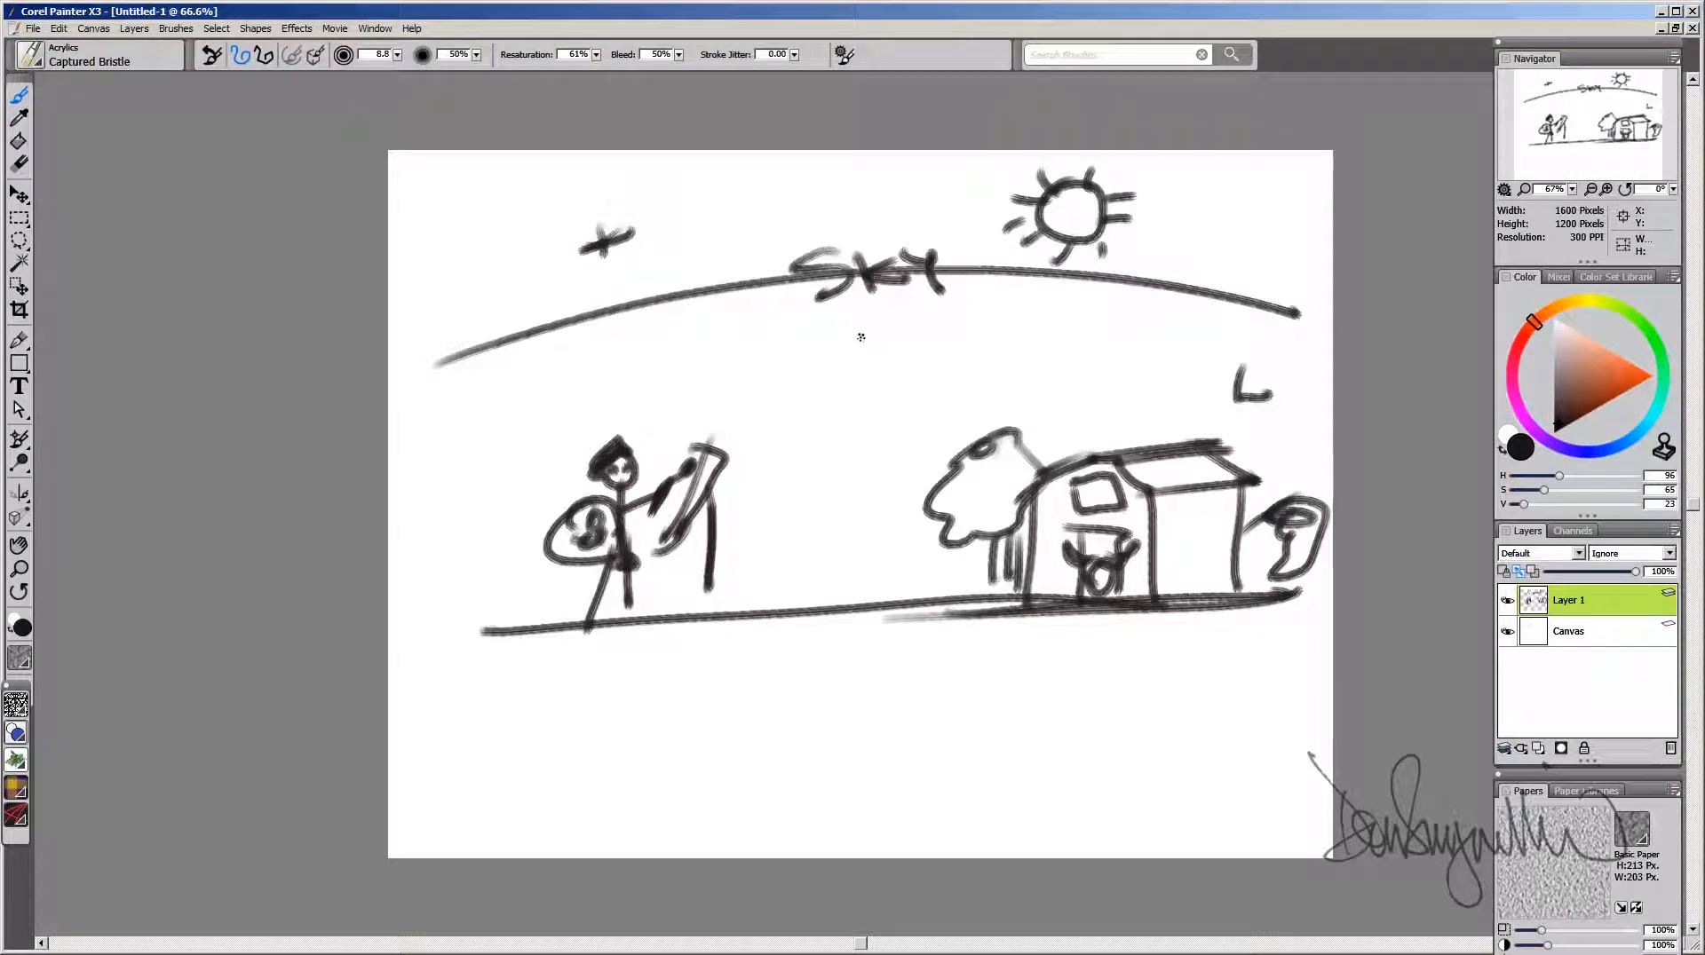
Step: Draw downward arrows from the SKY label to the ground and from the sun to the barn, and thicken the ground line
{"action": "mouse_move", "coordinate": [861, 313]}
{"action": "left_mouse_down"}
{"action": "mouse_move", "coordinate": [871, 619]}
{"action": "mouse_move", "coordinate": [841, 587]}
{"action": "mouse_move", "coordinate": [885, 568]}
{"action": "left_mouse_up"}
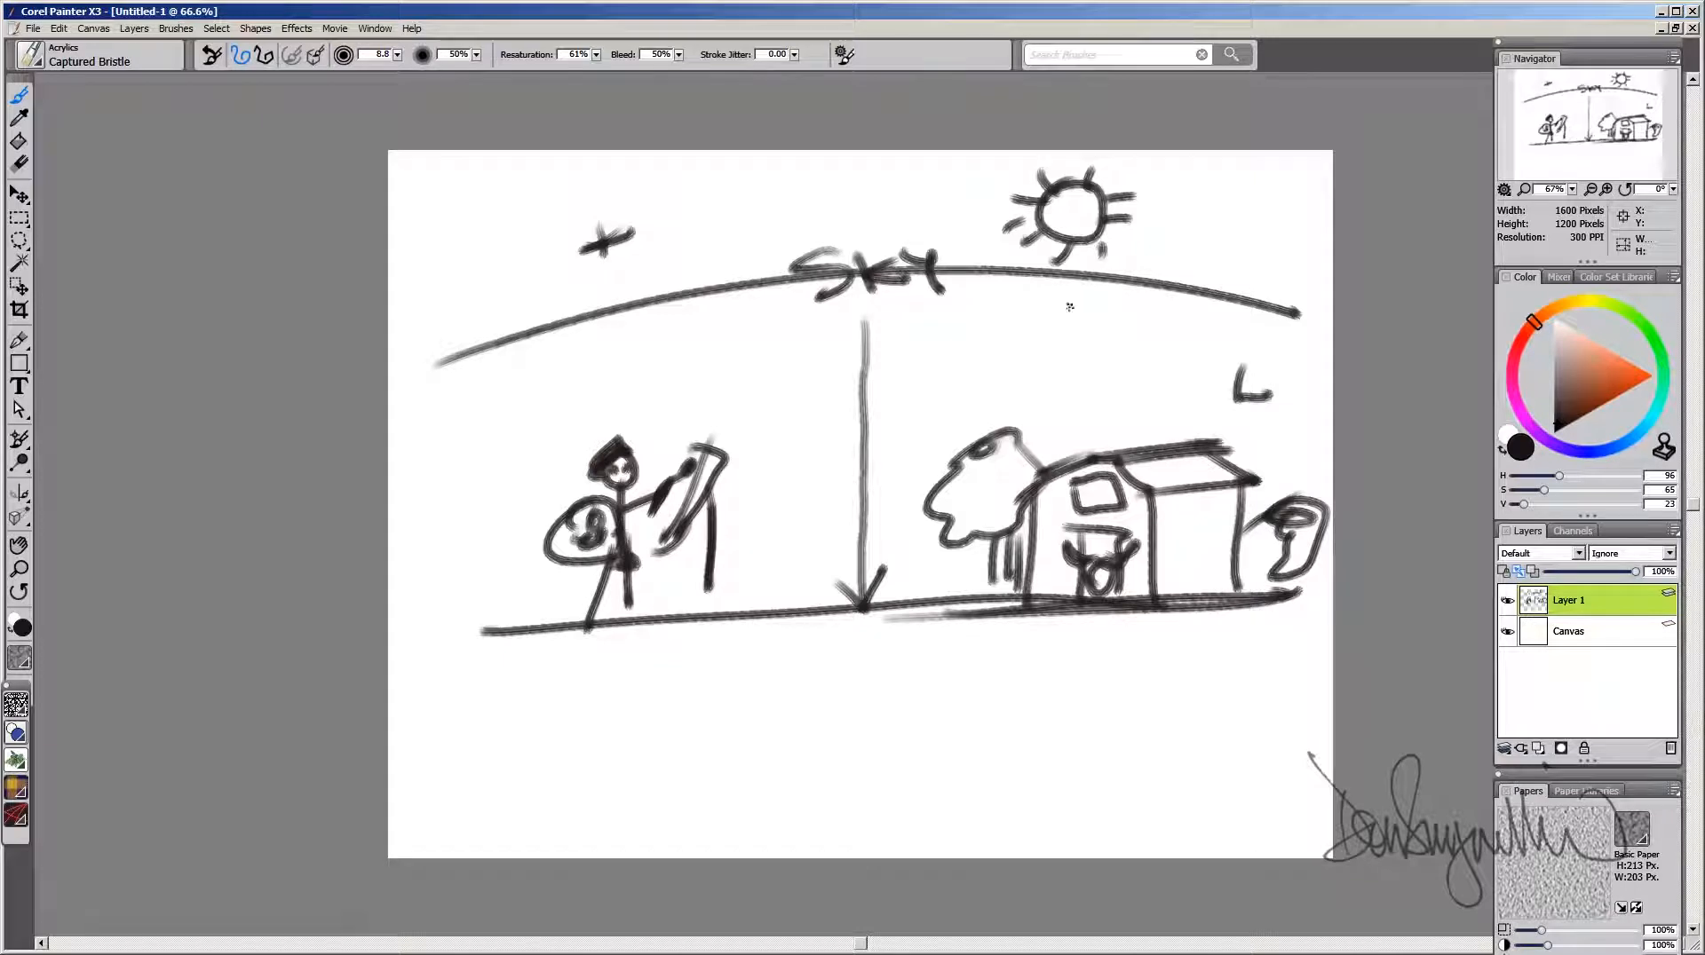
{"action": "mouse_move", "coordinate": [1078, 266]}
{"action": "left_mouse_down"}
{"action": "mouse_move", "coordinate": [1085, 476]}
{"action": "mouse_move", "coordinate": [1096, 433]}
{"action": "left_mouse_up"}
{"action": "left_click_drag", "start_coordinate": [573, 620], "coordinate": [1102, 611]}
{"action": "left_click_drag", "start_coordinate": [659, 630], "coordinate": [1142, 613]}
{"action": "left_click_drag", "start_coordinate": [711, 633], "coordinate": [1022, 606]}
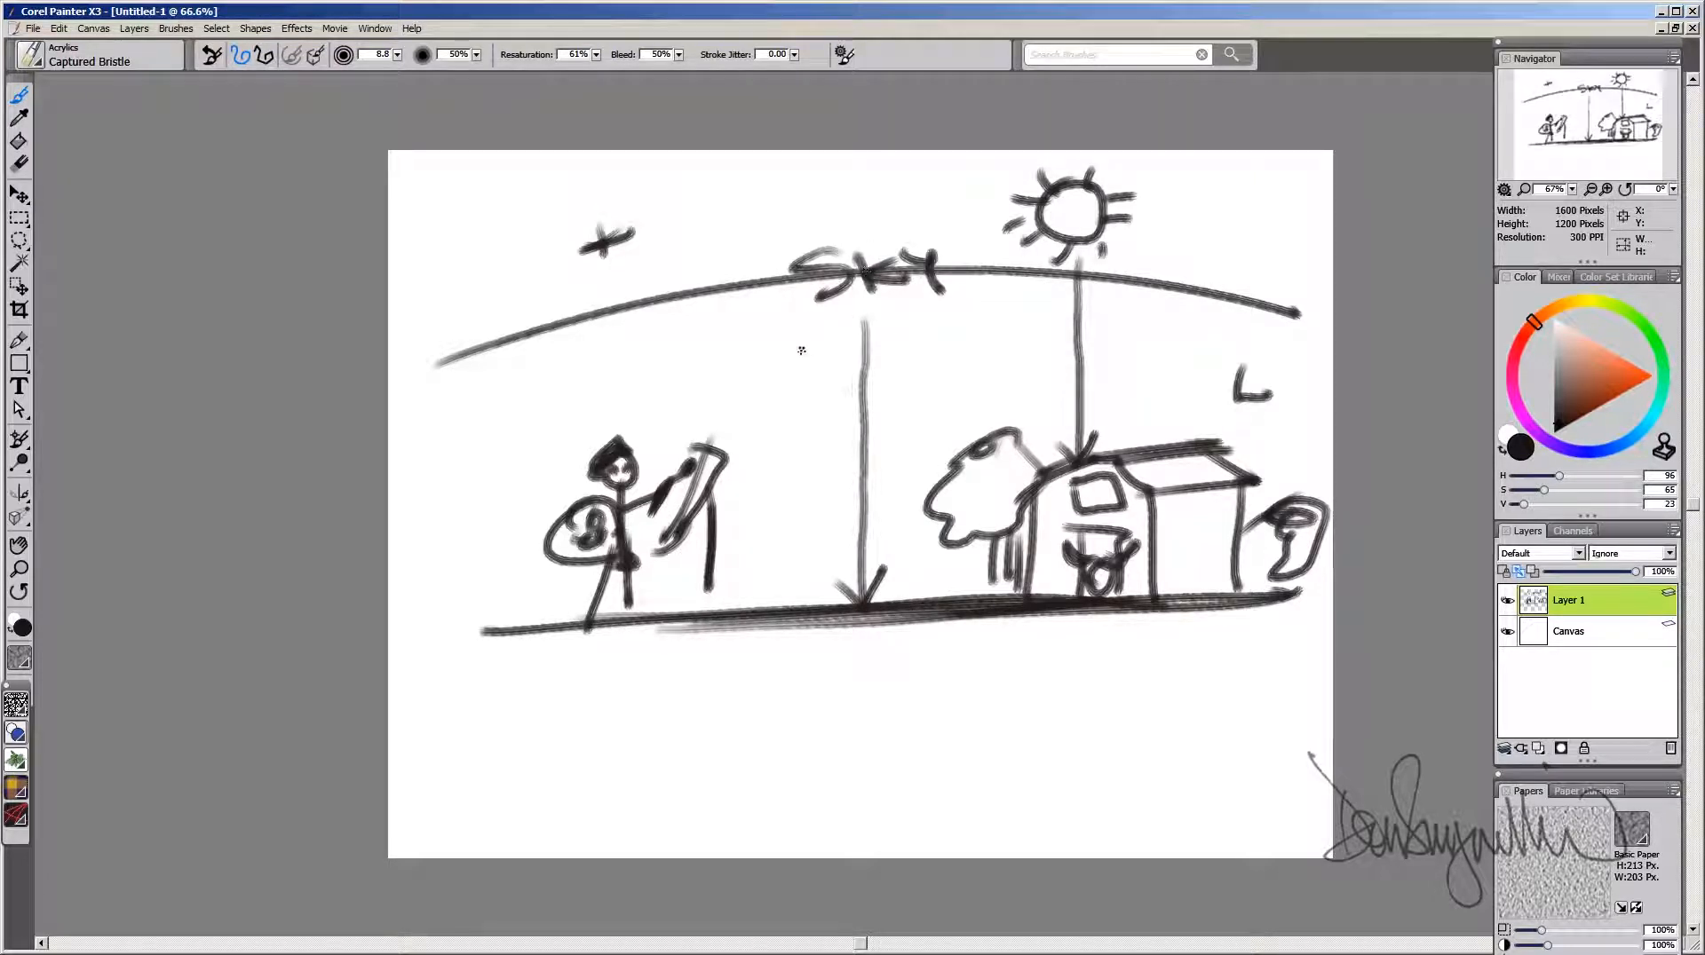
Step: Reinforce the barn's wall and roof edges, and sketch grass tufts on the ground around the sky arrow's foot
{"action": "left_click_drag", "start_coordinate": [1031, 502], "coordinate": [1029, 604]}
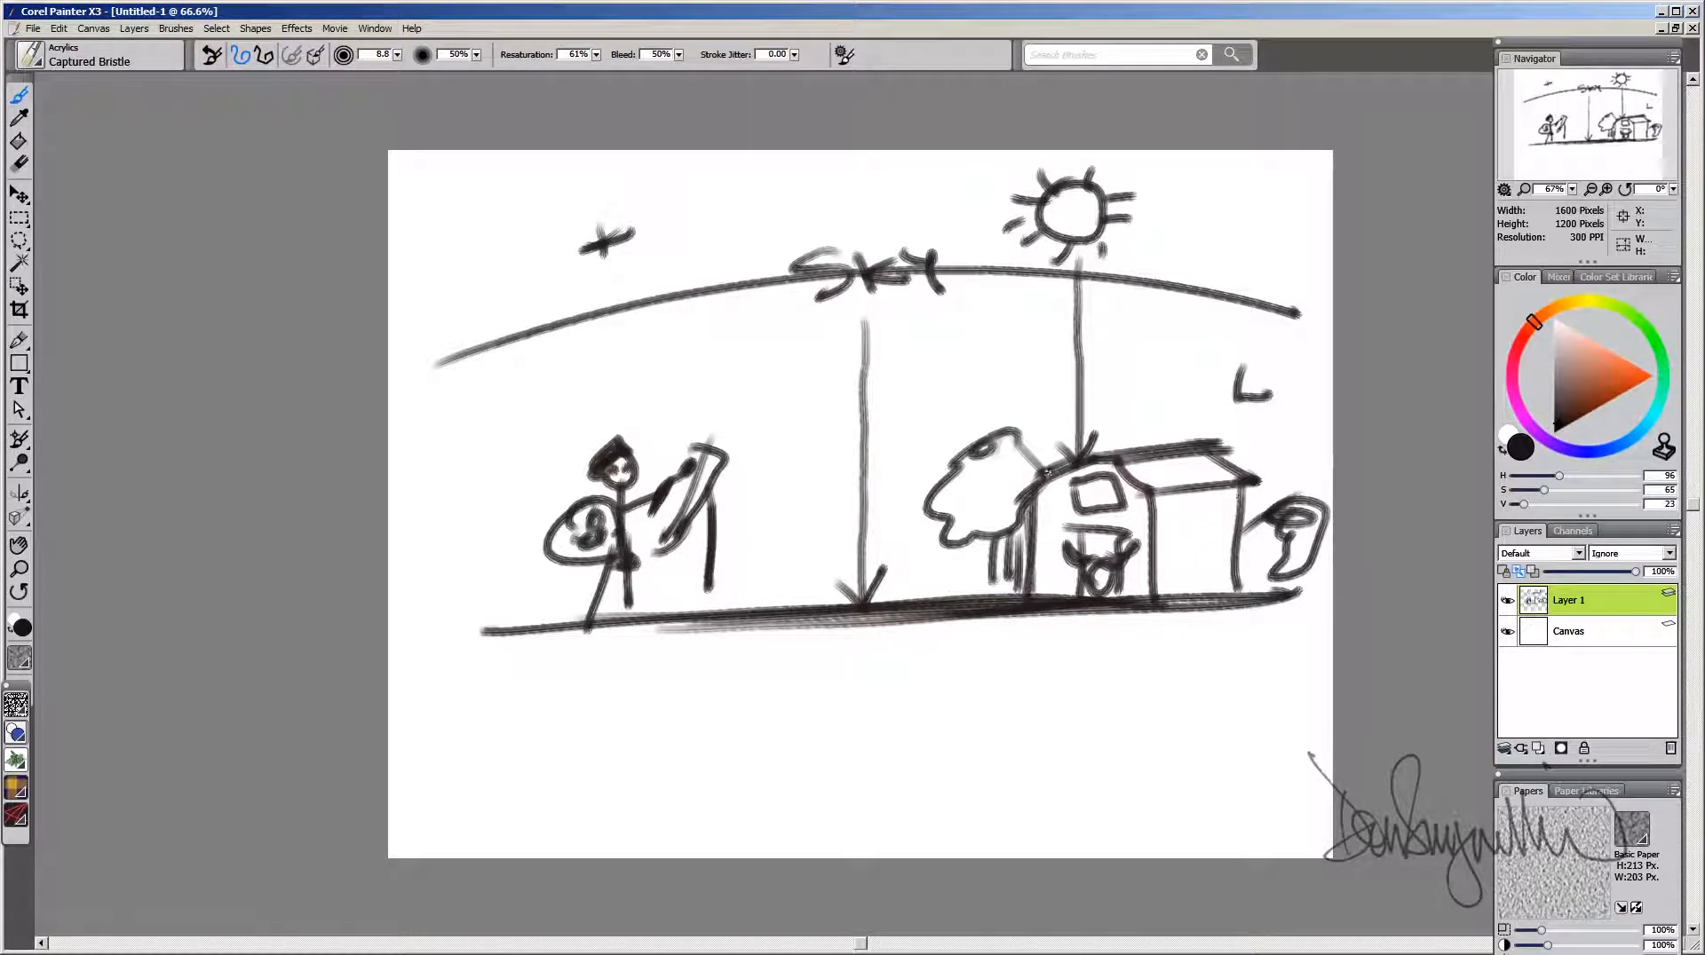
{"action": "mouse_move", "coordinate": [1053, 472]}
{"action": "left_mouse_down"}
{"action": "mouse_move", "coordinate": [1005, 518]}
{"action": "mouse_move", "coordinate": [1115, 461]}
{"action": "mouse_move", "coordinate": [1163, 504]}
{"action": "mouse_move", "coordinate": [1275, 485]}
{"action": "left_mouse_up"}
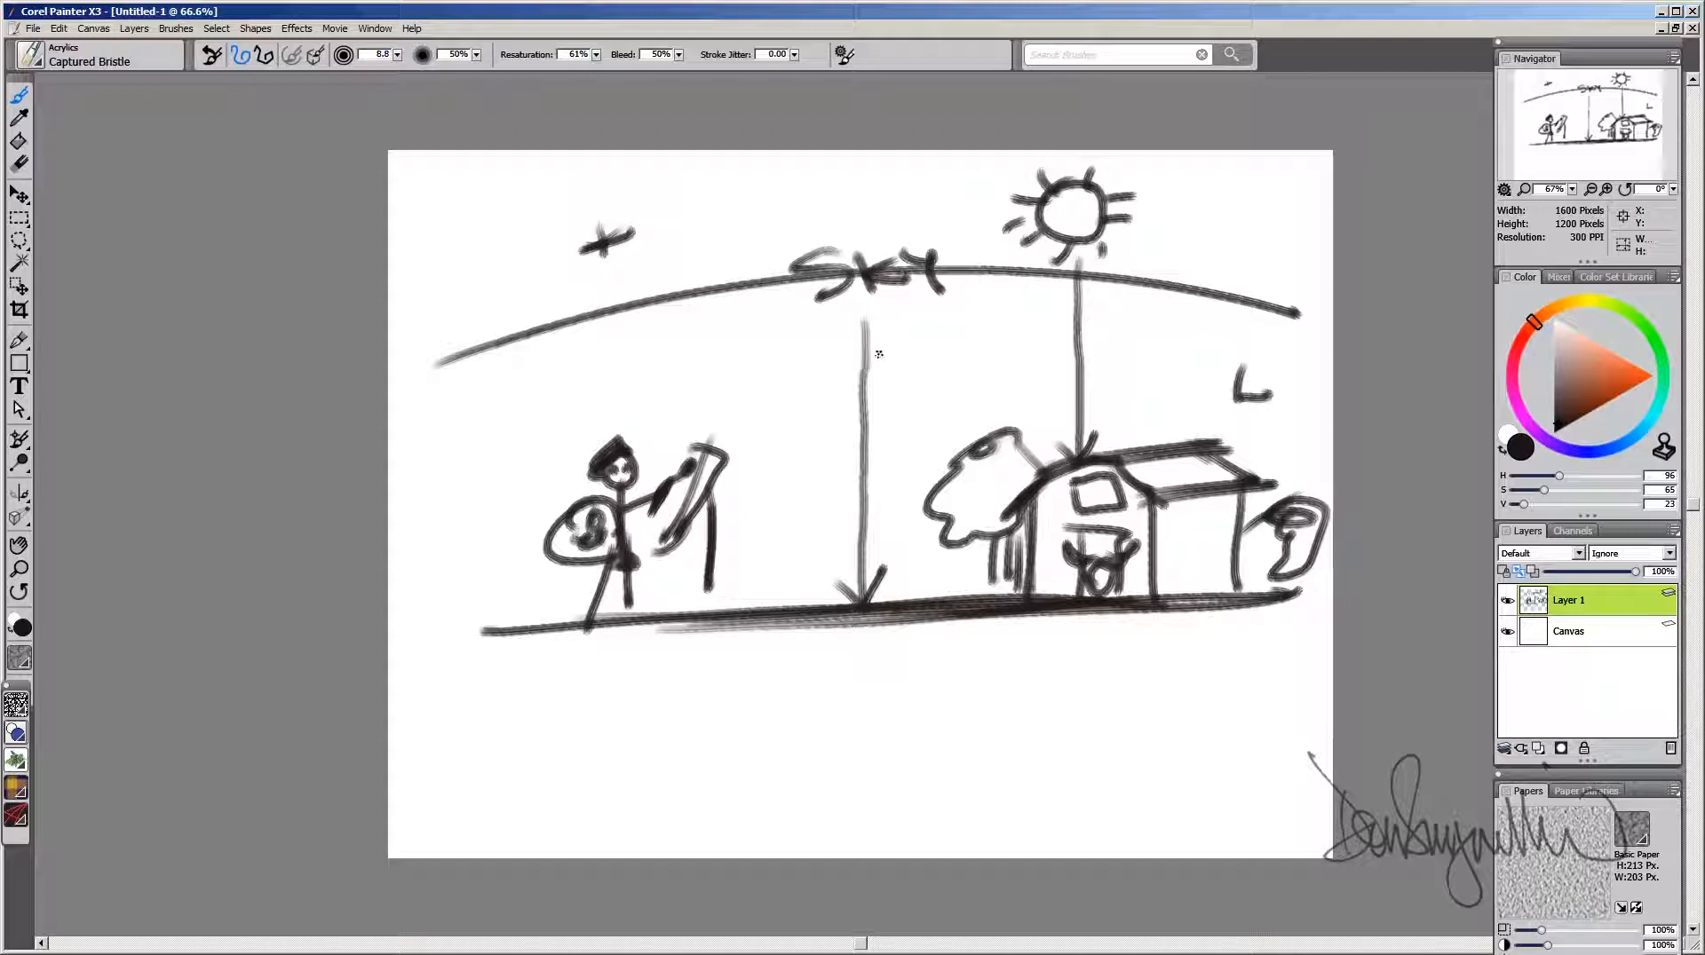
{"action": "left_click_drag", "start_coordinate": [806, 624], "coordinate": [940, 621]}
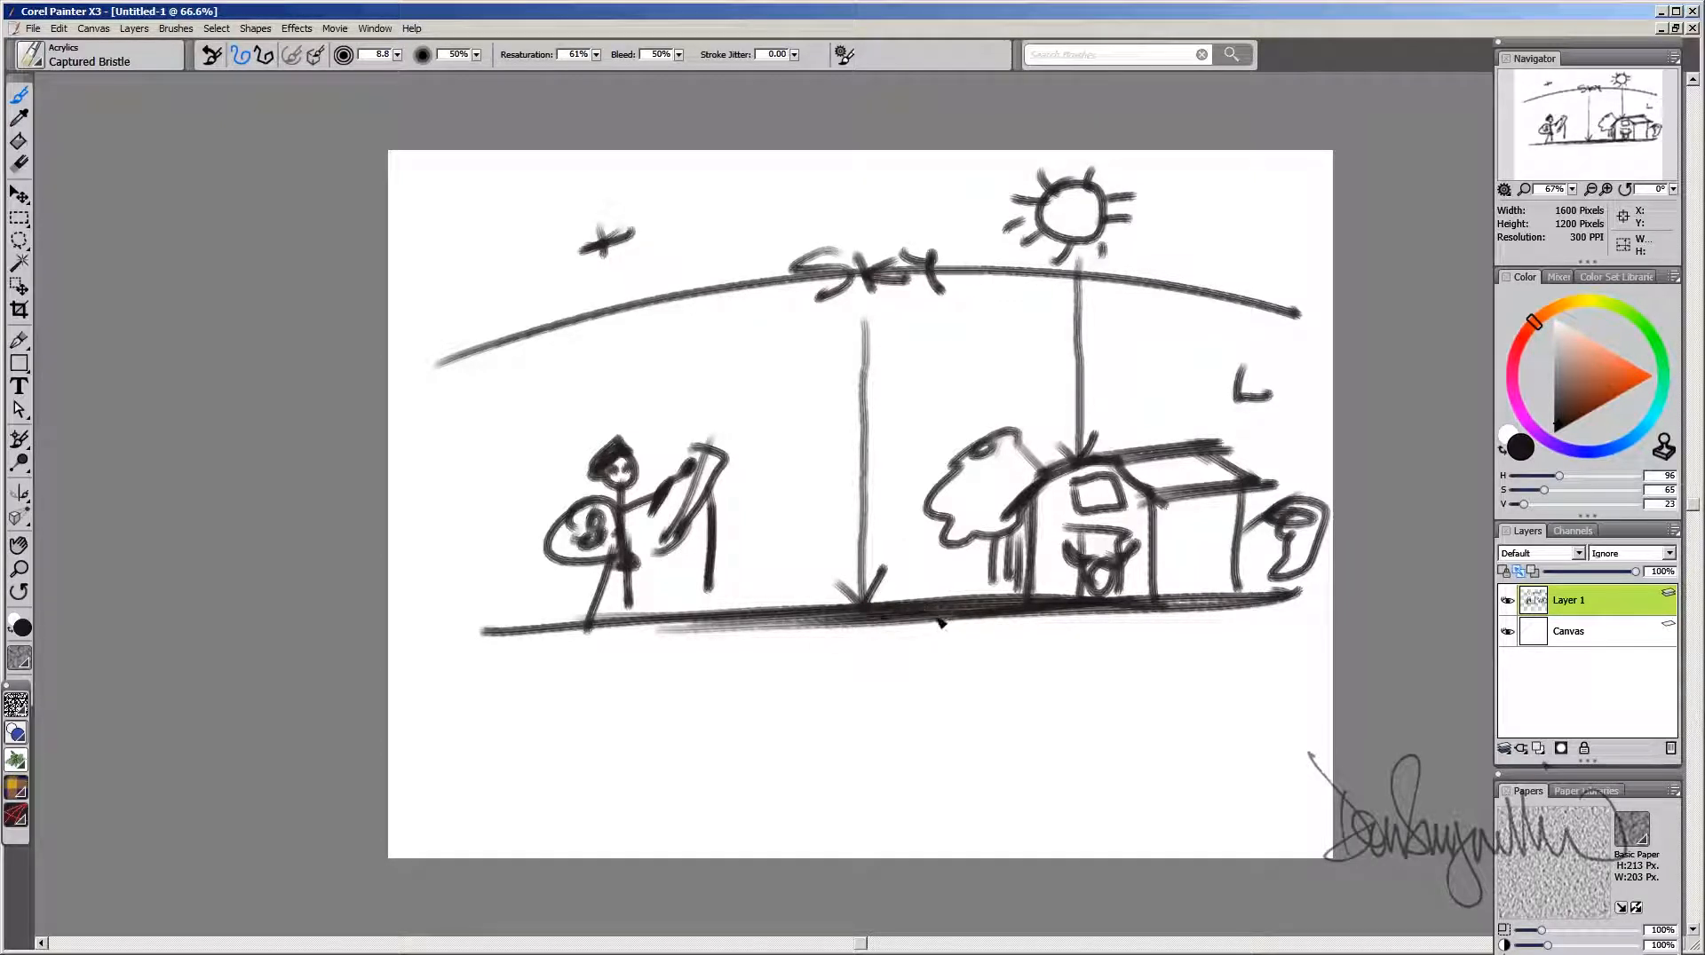
{"action": "mouse_move", "coordinate": [807, 622]}
{"action": "left_mouse_down"}
{"action": "mouse_move", "coordinate": [835, 598]}
{"action": "mouse_move", "coordinate": [959, 587]}
{"action": "mouse_move", "coordinate": [906, 591]}
{"action": "mouse_move", "coordinate": [914, 579]}
{"action": "left_mouse_up"}
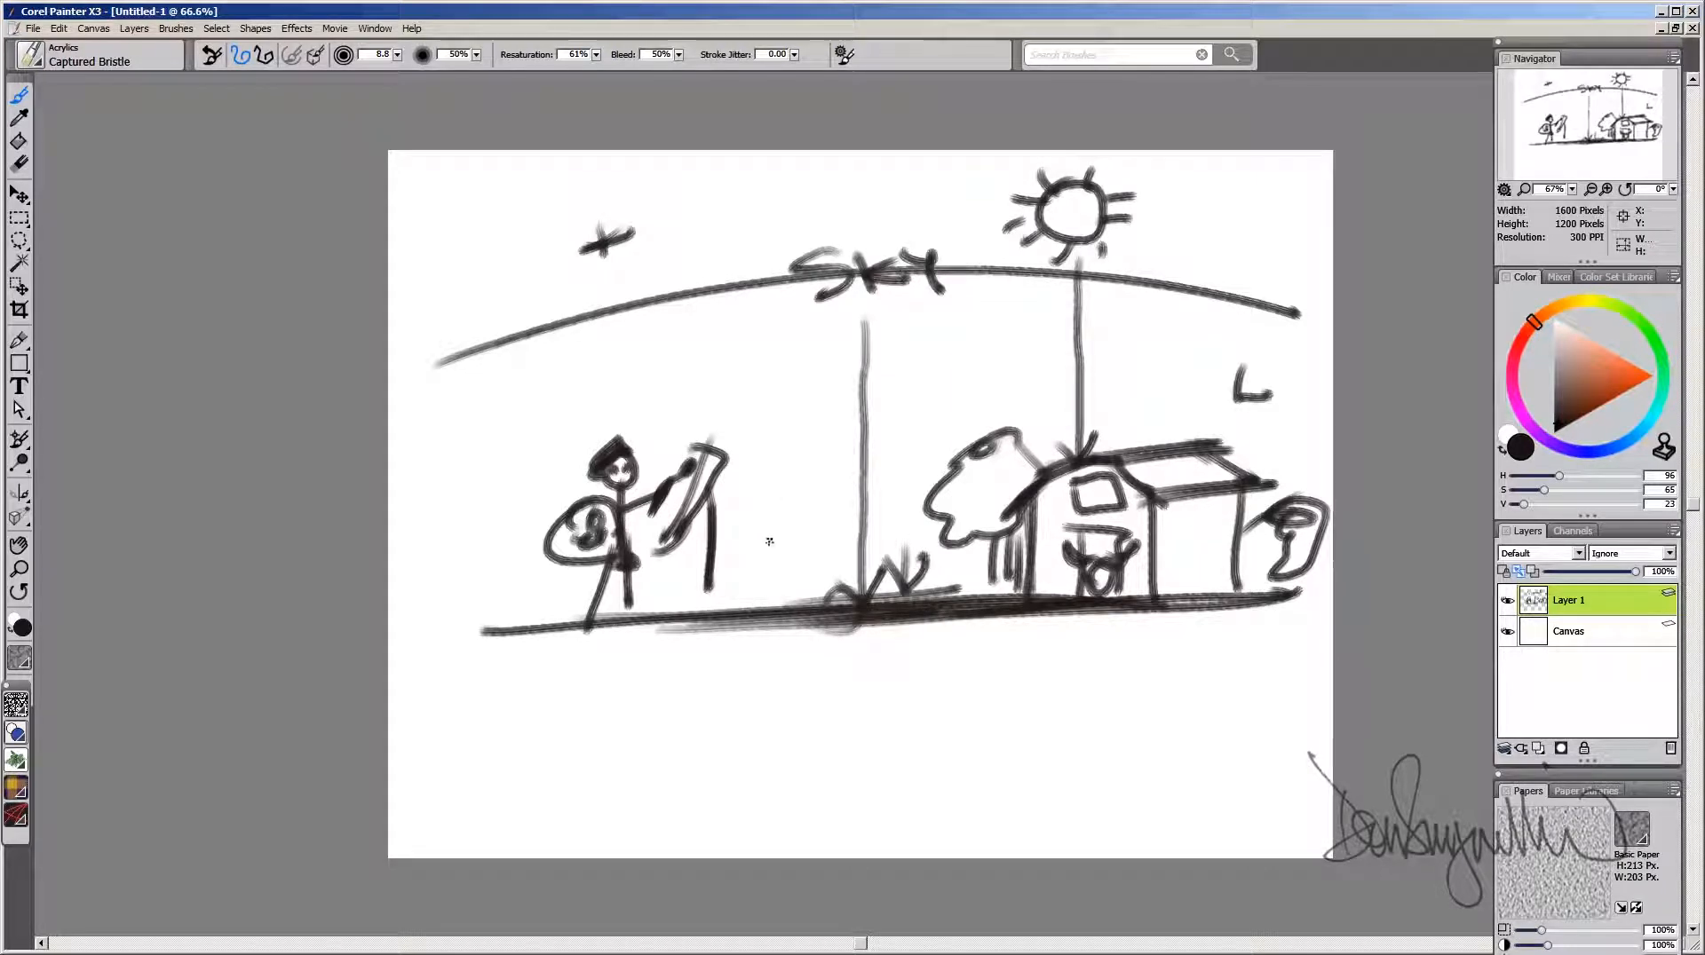
{"action": "mouse_move", "coordinate": [785, 533]}
{"action": "left_mouse_down"}
{"action": "mouse_move", "coordinate": [788, 604]}
{"action": "mouse_move", "coordinate": [815, 559]}
{"action": "left_mouse_up"}
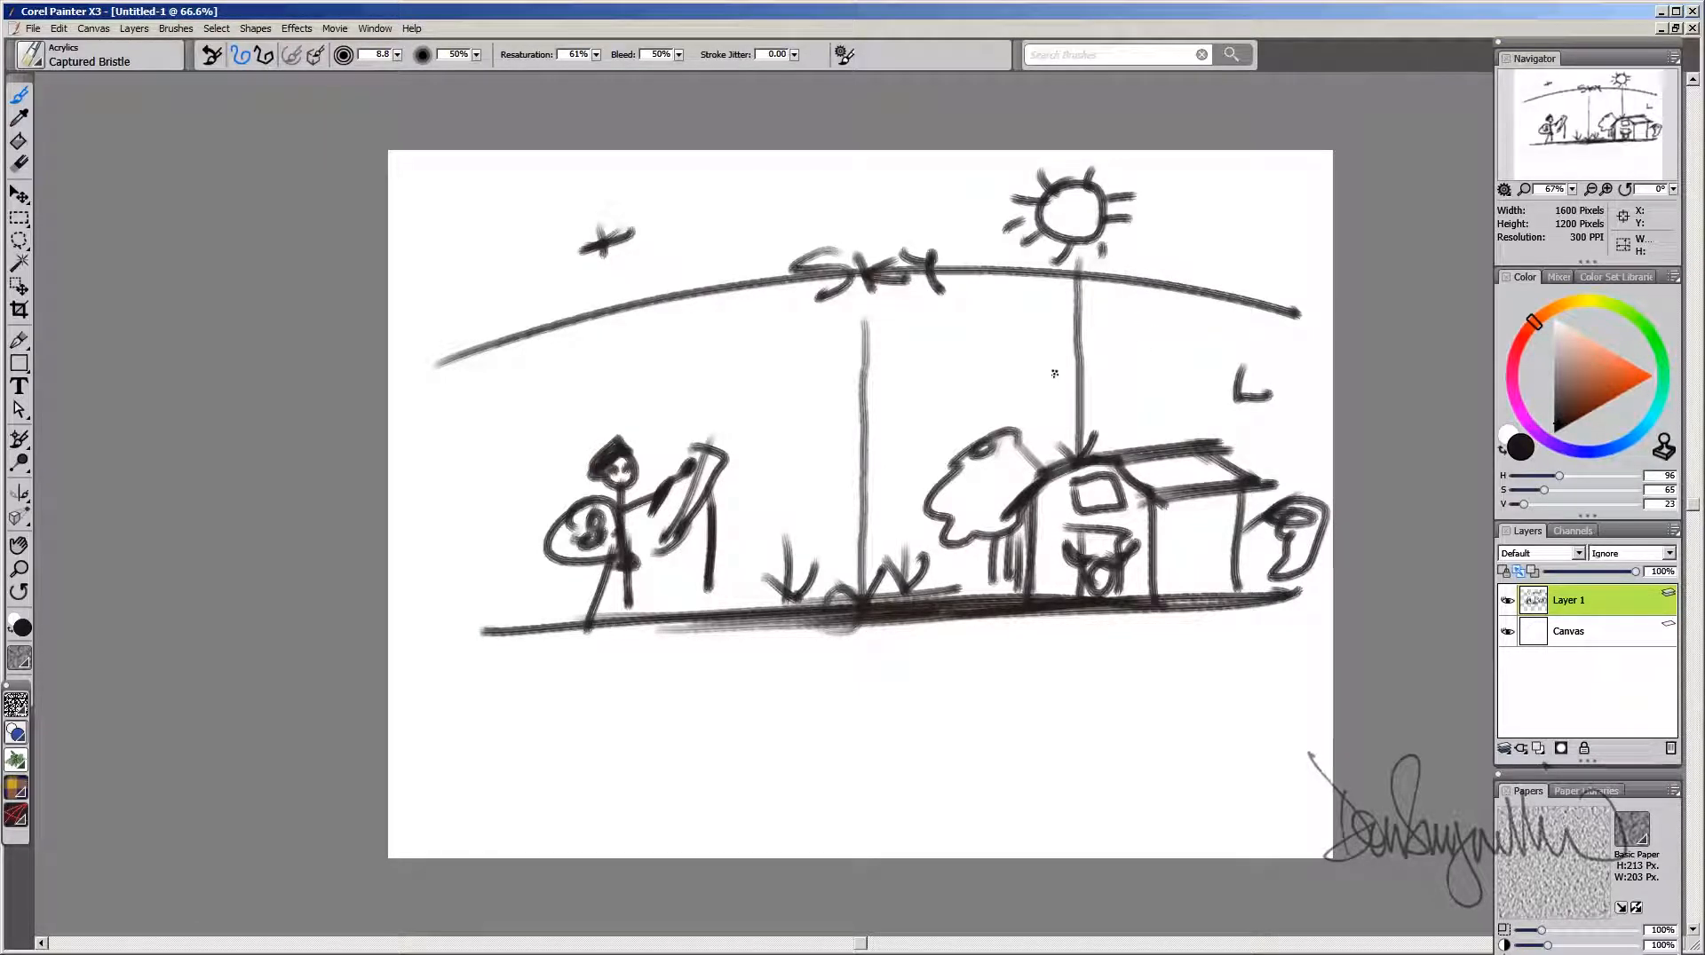
Step: Shade the barn's front face solid dark with dense hatching over its window and doorway
{"action": "left_click_drag", "start_coordinate": [1056, 375], "coordinate": [1049, 602]}
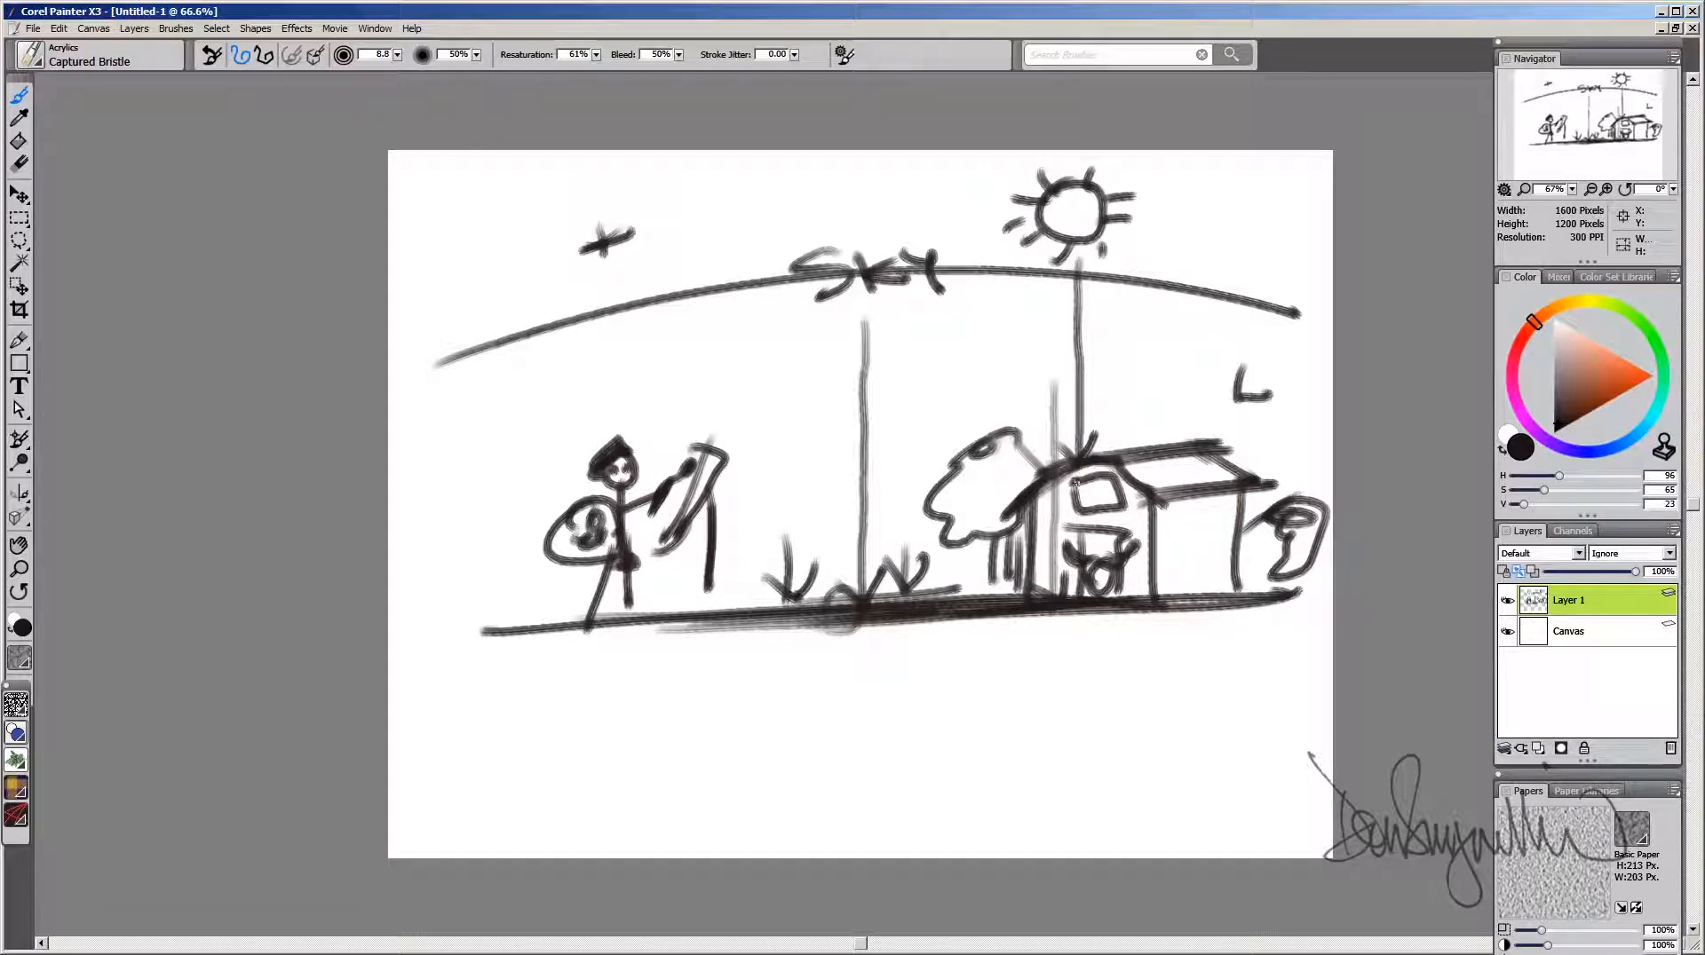
{"action": "left_click_drag", "start_coordinate": [1055, 490], "coordinate": [1054, 593]}
{"action": "mouse_move", "coordinate": [1075, 469]}
{"action": "left_mouse_down"}
{"action": "mouse_move", "coordinate": [1032, 529]}
{"action": "mouse_move", "coordinate": [1110, 475]}
{"action": "mouse_move", "coordinate": [1137, 509]}
{"action": "left_mouse_up"}
{"action": "mouse_move", "coordinate": [1072, 596]}
{"action": "left_mouse_down"}
{"action": "mouse_move", "coordinate": [1128, 545]}
{"action": "mouse_move", "coordinate": [1120, 595]}
{"action": "mouse_move", "coordinate": [1156, 552]}
{"action": "left_mouse_up"}
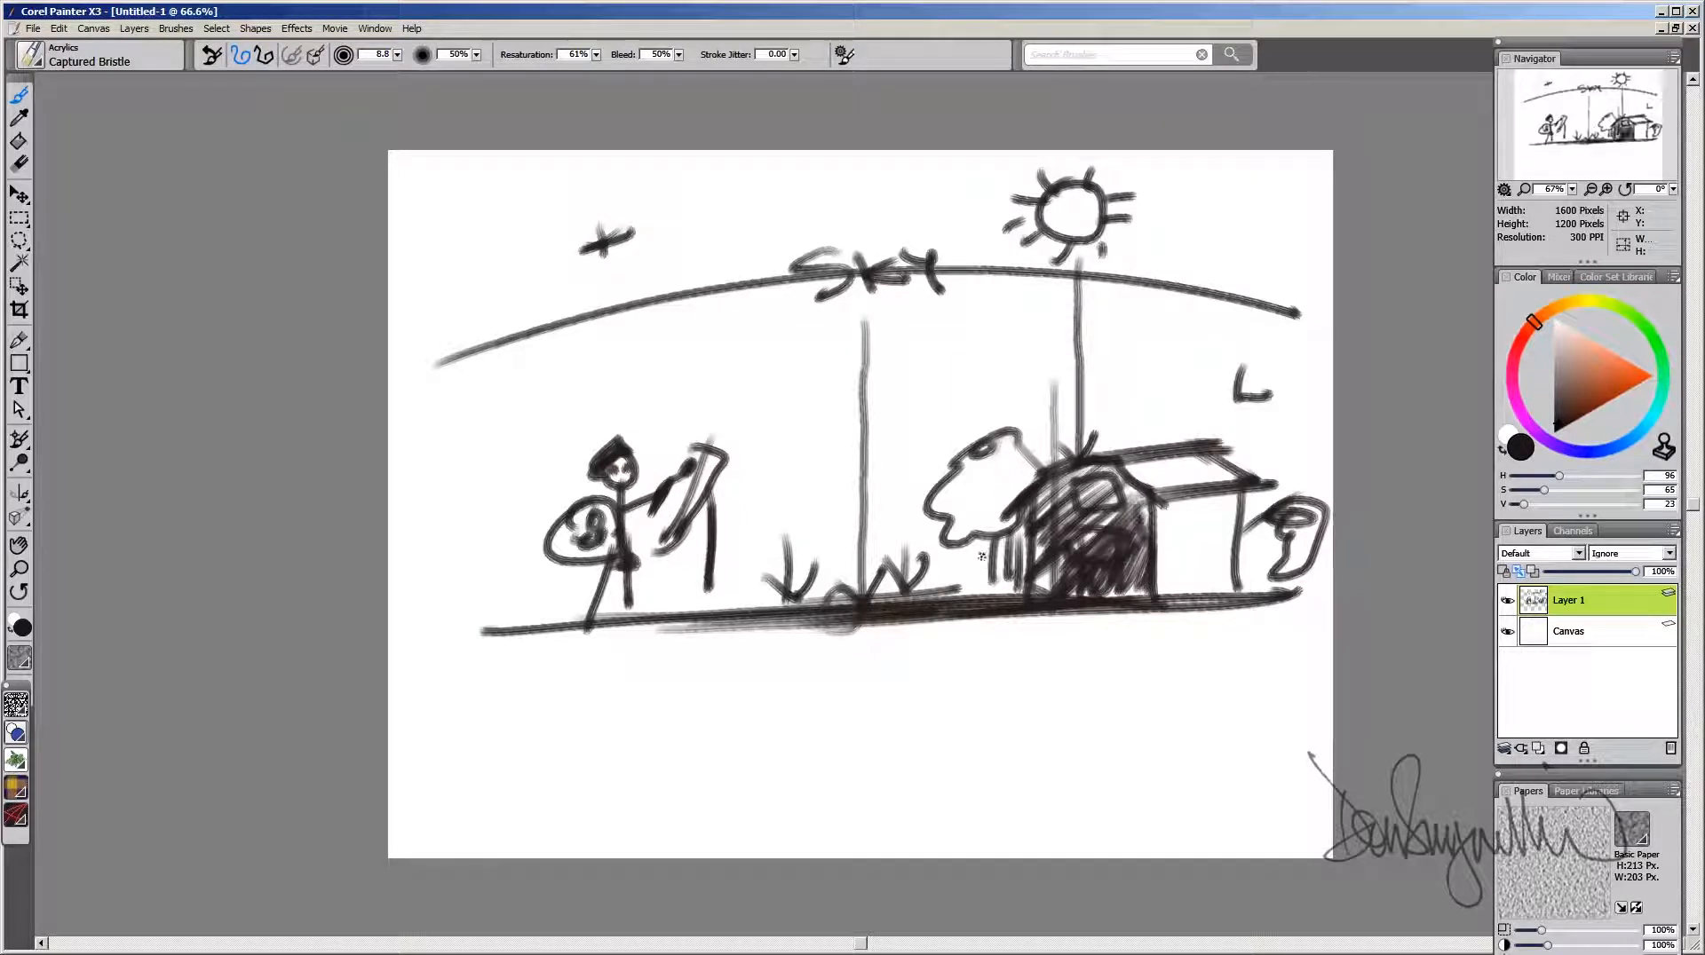
{"action": "mouse_move", "coordinate": [1041, 516]}
{"action": "left_mouse_down"}
{"action": "mouse_move", "coordinate": [1089, 467]}
{"action": "mouse_move", "coordinate": [1080, 498]}
{"action": "mouse_move", "coordinate": [1123, 485]}
{"action": "mouse_move", "coordinate": [1082, 542]}
{"action": "mouse_move", "coordinate": [1148, 507]}
{"action": "mouse_move", "coordinate": [1119, 541]}
{"action": "mouse_move", "coordinate": [1153, 538]}
{"action": "mouse_move", "coordinate": [1159, 598]}
{"action": "left_mouse_up"}
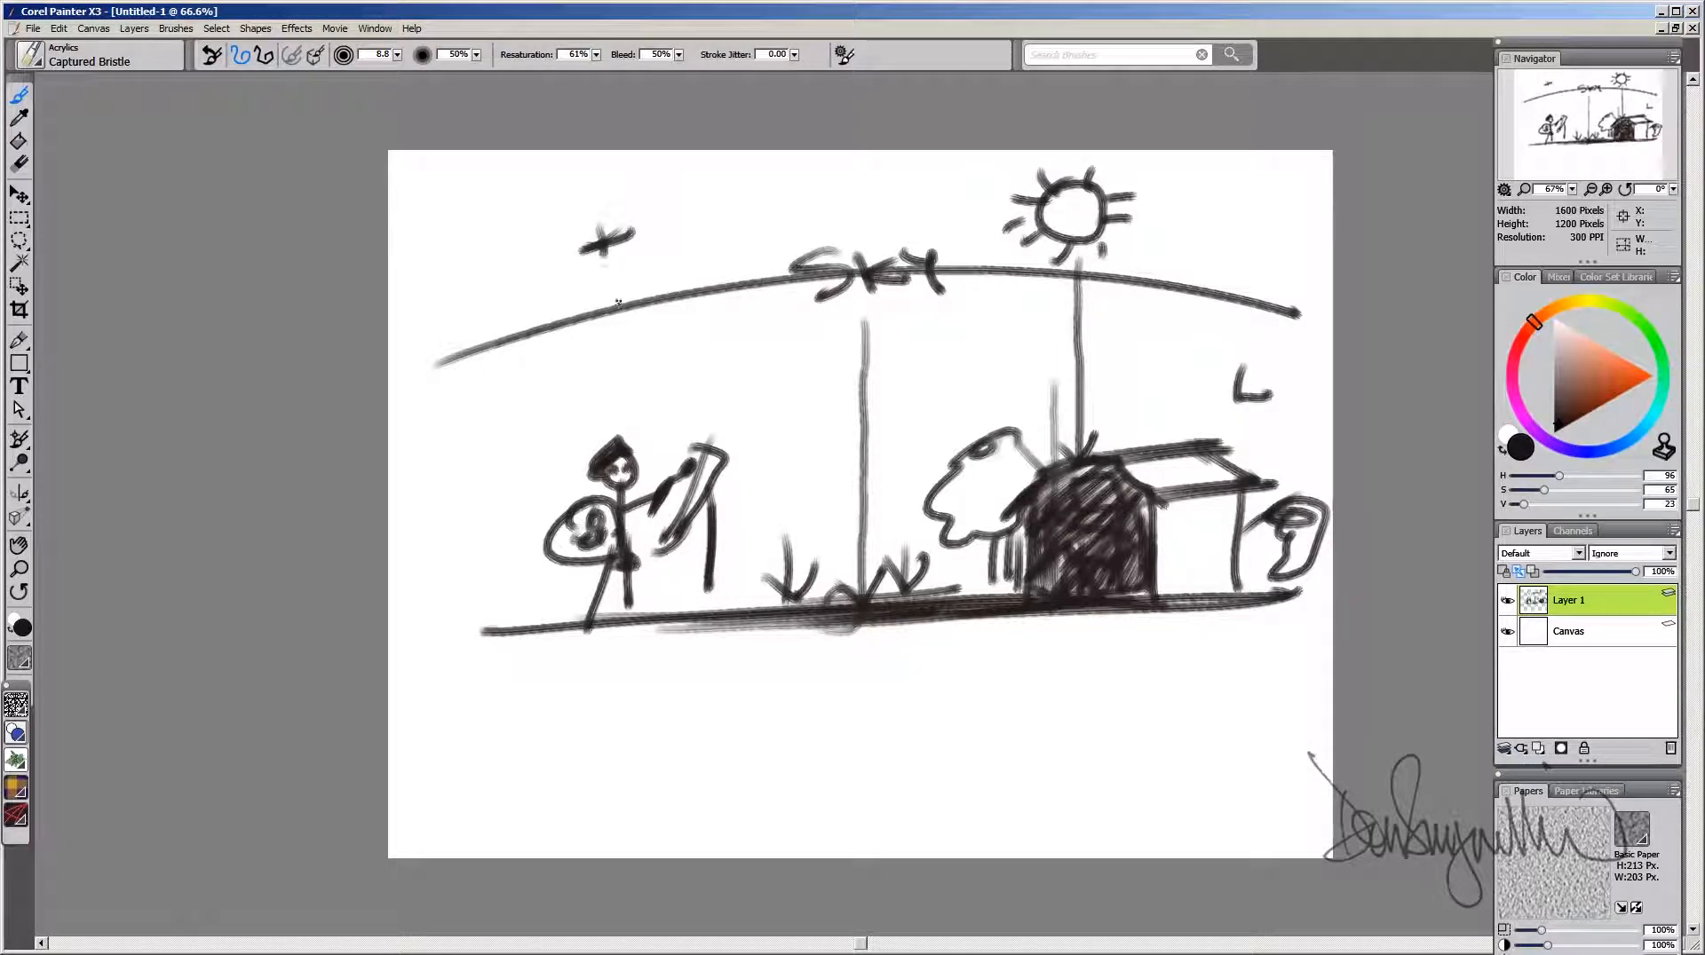
Step: Add arrow marks through the sky arc above the painter and just beyond the barn's roof end, and deepen the gable shading
{"action": "mouse_move", "coordinate": [607, 233]}
{"action": "left_mouse_down"}
{"action": "mouse_move", "coordinate": [613, 369]}
{"action": "mouse_move", "coordinate": [632, 335]}
{"action": "left_mouse_up"}
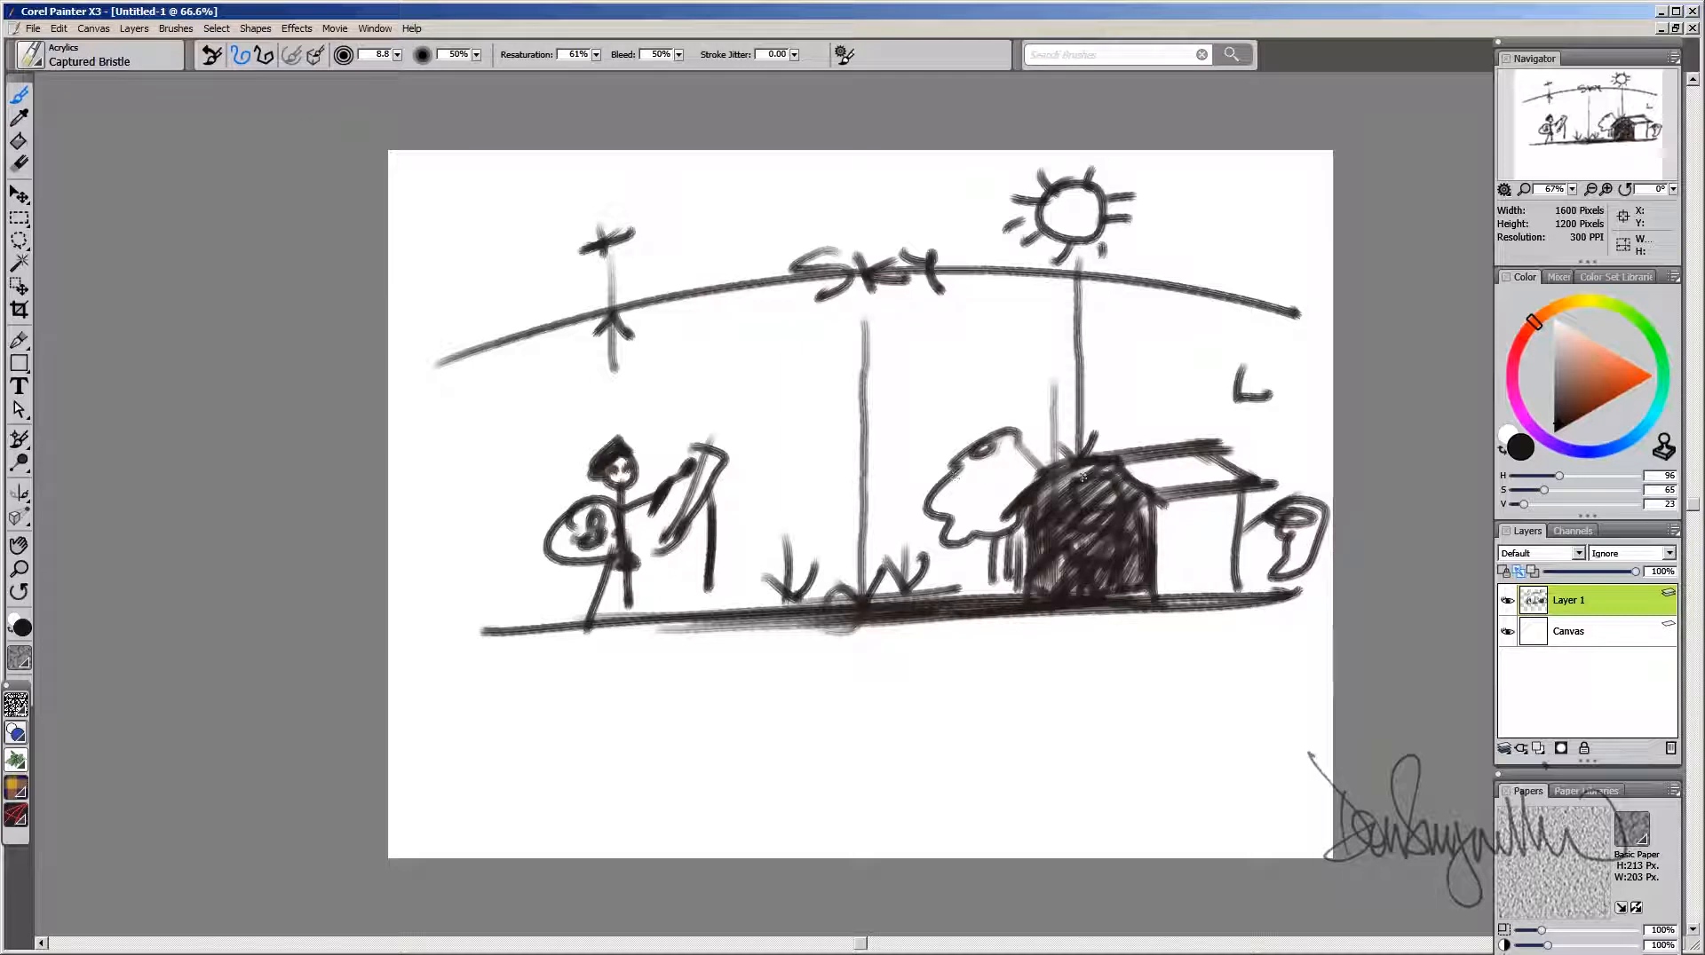
{"action": "mouse_move", "coordinate": [1083, 477]}
{"action": "left_mouse_down"}
{"action": "mouse_move", "coordinate": [1074, 506]}
{"action": "mouse_move", "coordinate": [1110, 519]}
{"action": "left_mouse_up"}
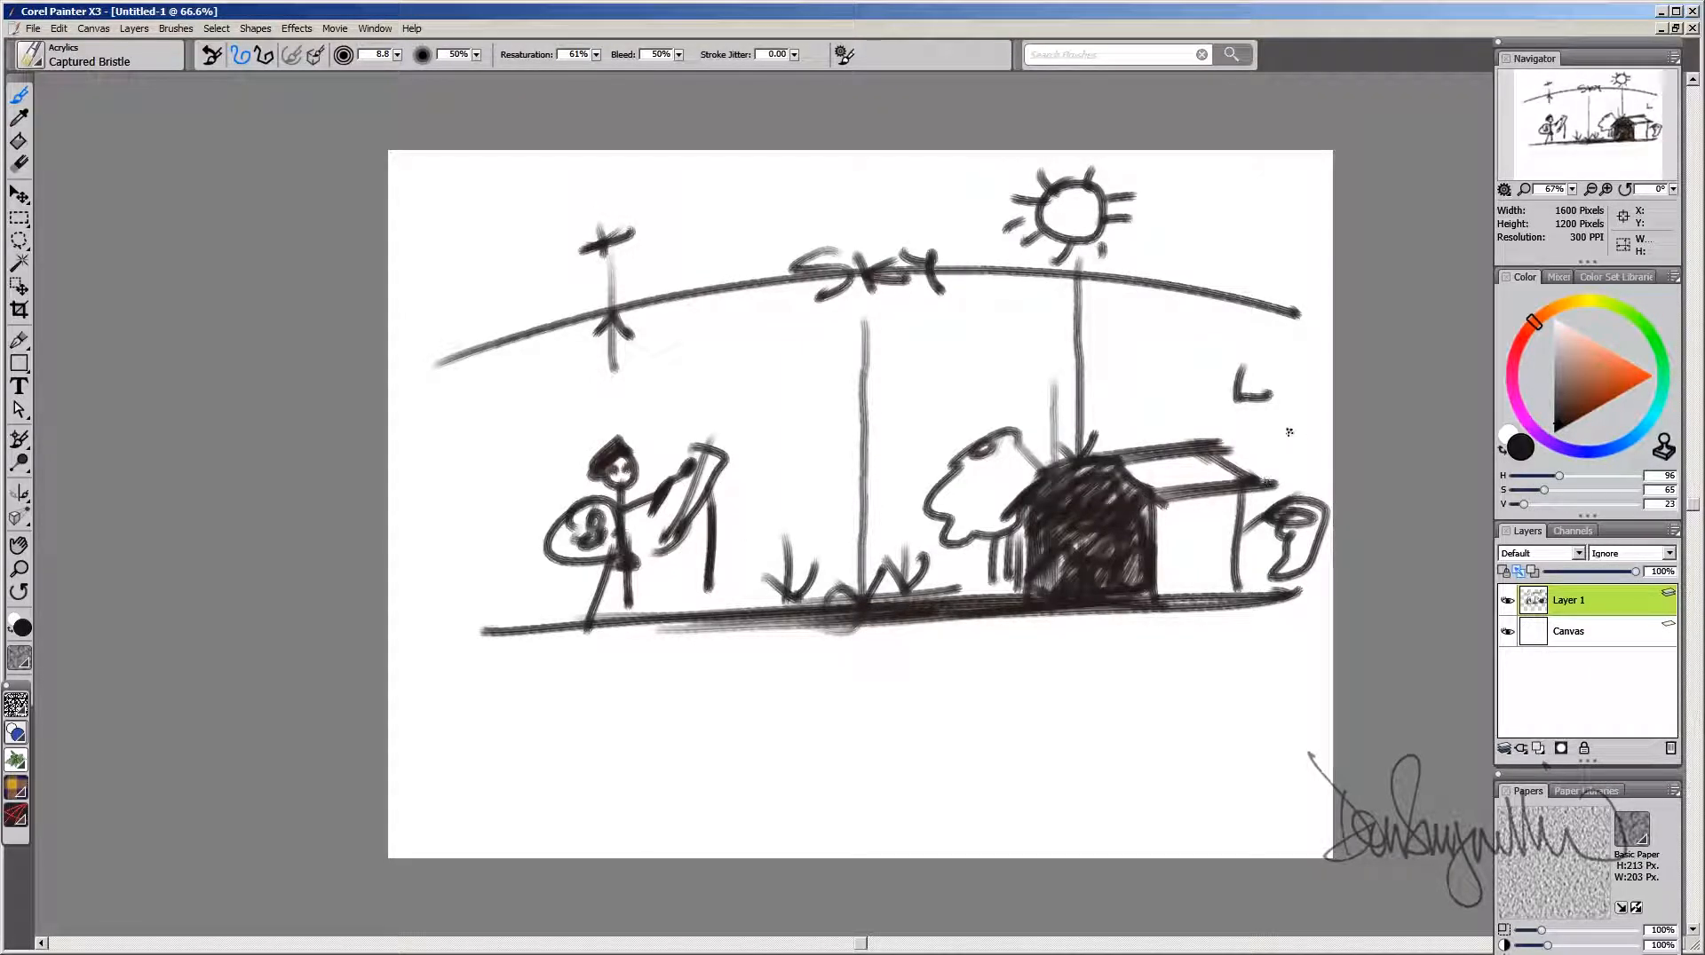
{"action": "left_click_drag", "start_coordinate": [1314, 456], "coordinate": [1284, 460]}
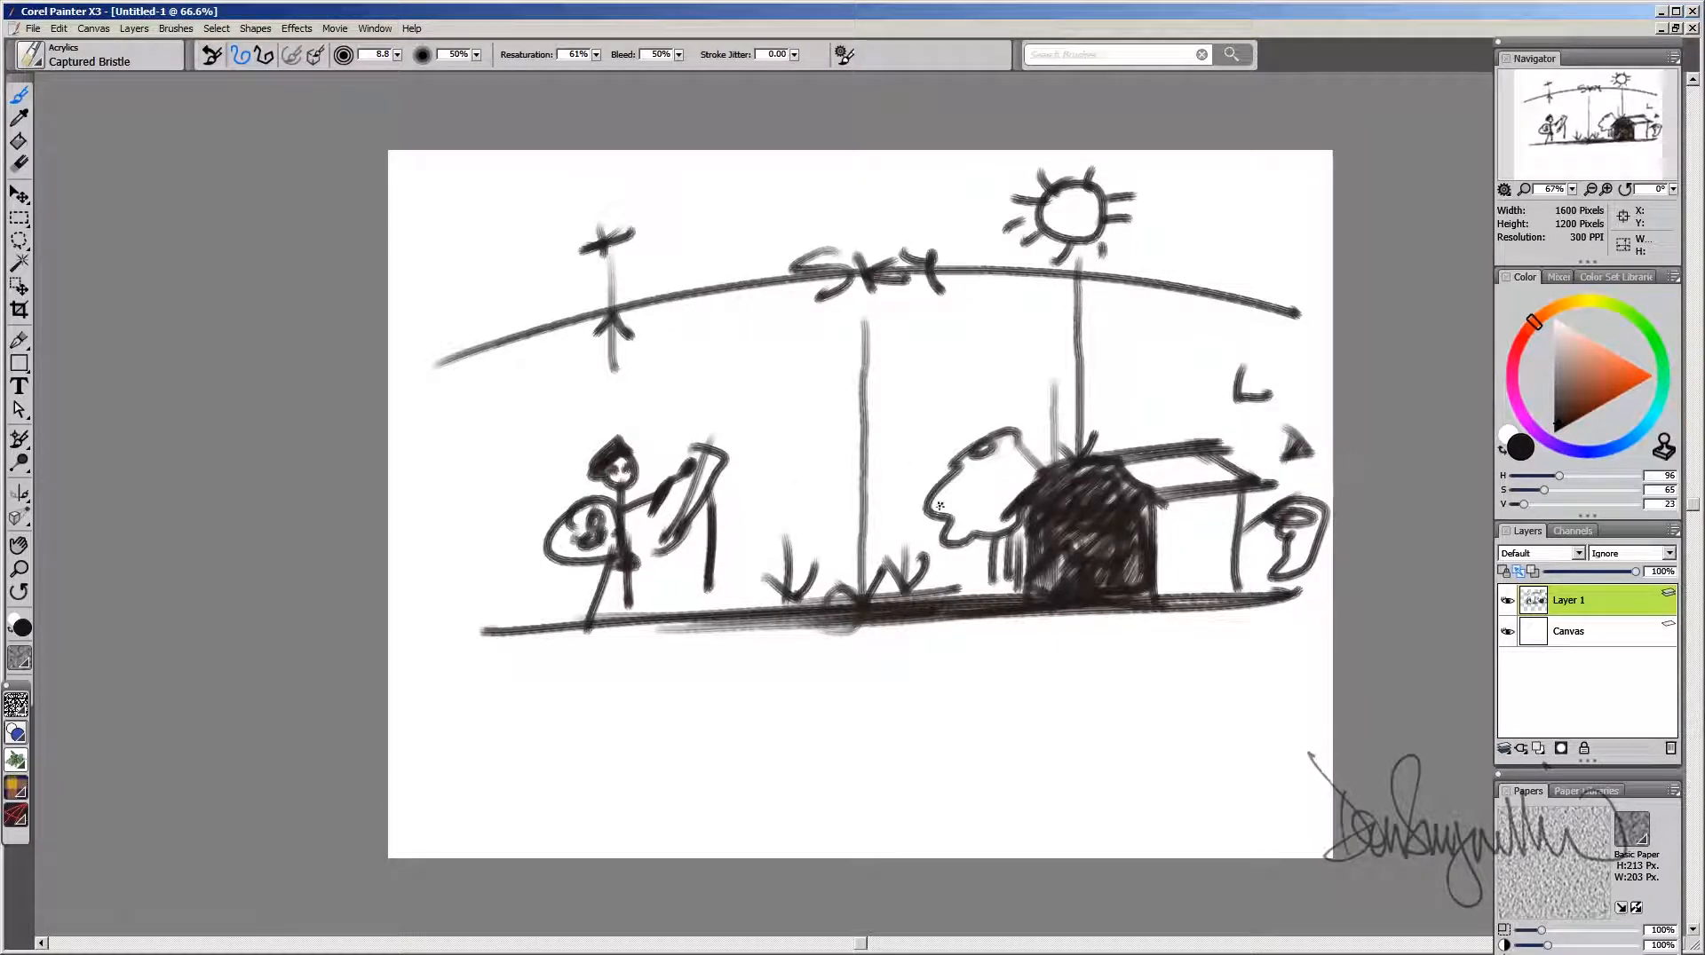
Step: Shade the underside and trunk of the tree on the painter's side of the barn, then outline and hatch the barn roof
{"action": "mouse_move", "coordinate": [939, 506]}
{"action": "left_mouse_down"}
{"action": "mouse_move", "coordinate": [953, 554]}
{"action": "mouse_move", "coordinate": [974, 520]}
{"action": "mouse_move", "coordinate": [982, 546]}
{"action": "mouse_move", "coordinate": [996, 520]}
{"action": "mouse_move", "coordinate": [1019, 551]}
{"action": "left_mouse_up"}
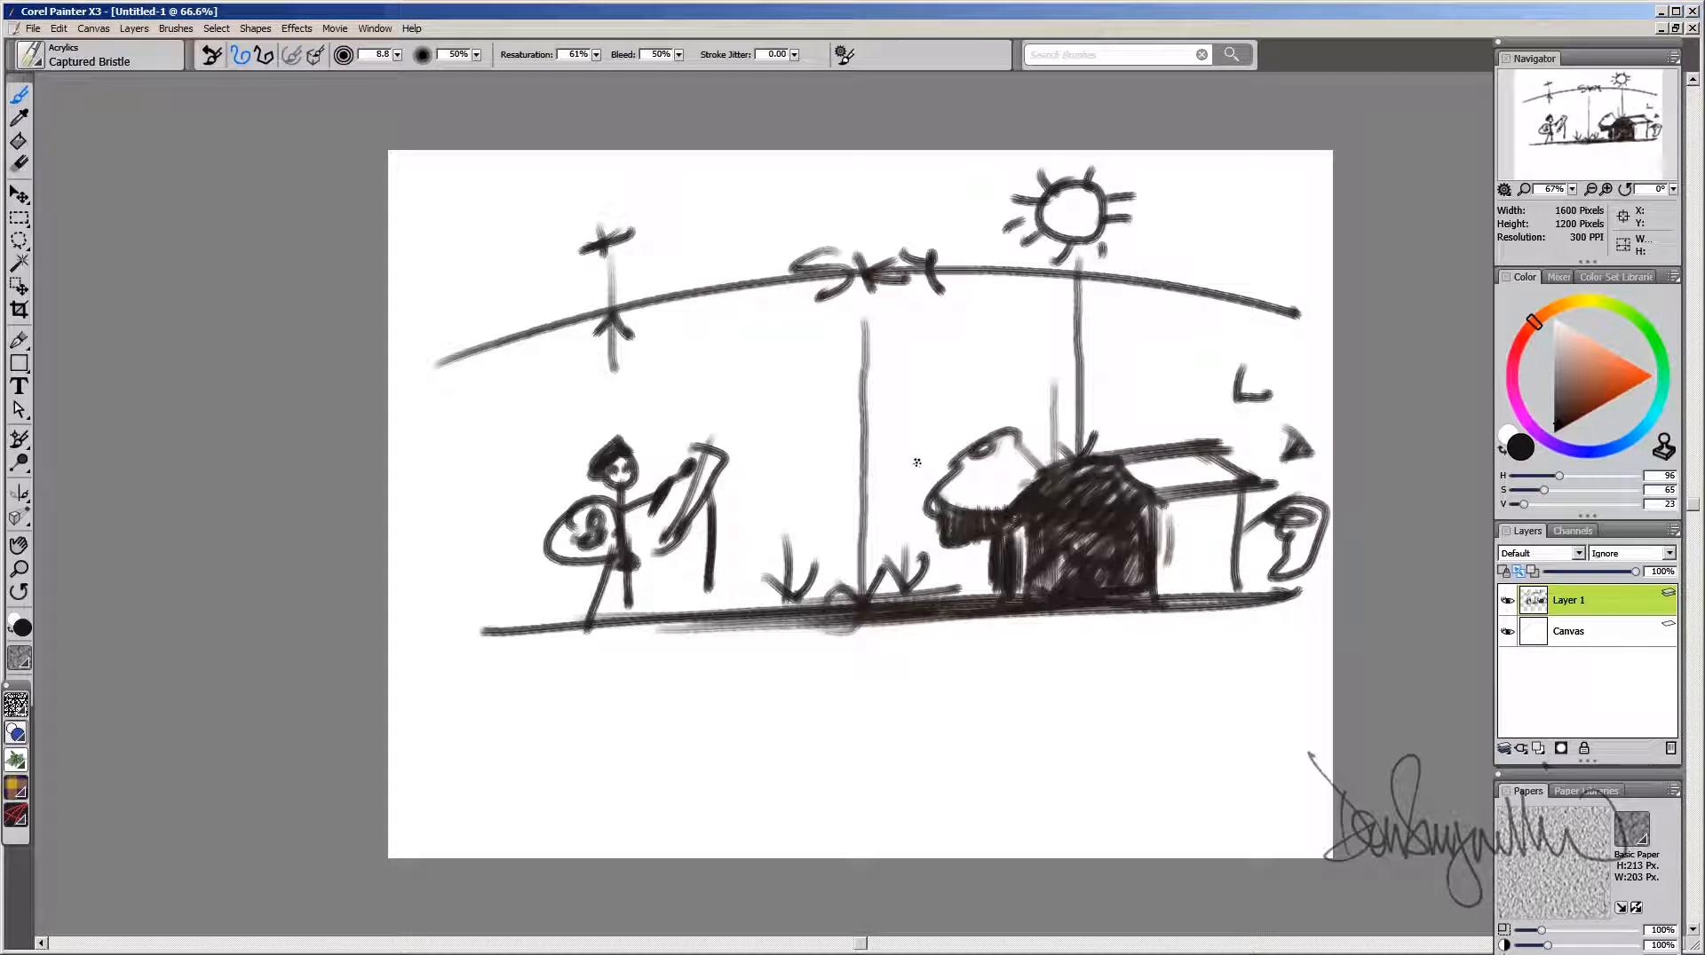
{"action": "mouse_move", "coordinate": [1007, 508]}
{"action": "left_mouse_down"}
{"action": "mouse_move", "coordinate": [1074, 433]}
{"action": "mouse_move", "coordinate": [1110, 441]}
{"action": "mouse_move", "coordinate": [1162, 496]}
{"action": "left_mouse_up"}
{"action": "mouse_move", "coordinate": [1098, 441]}
{"action": "left_mouse_down"}
{"action": "mouse_move", "coordinate": [1216, 420]}
{"action": "mouse_move", "coordinate": [1272, 488]}
{"action": "left_mouse_up"}
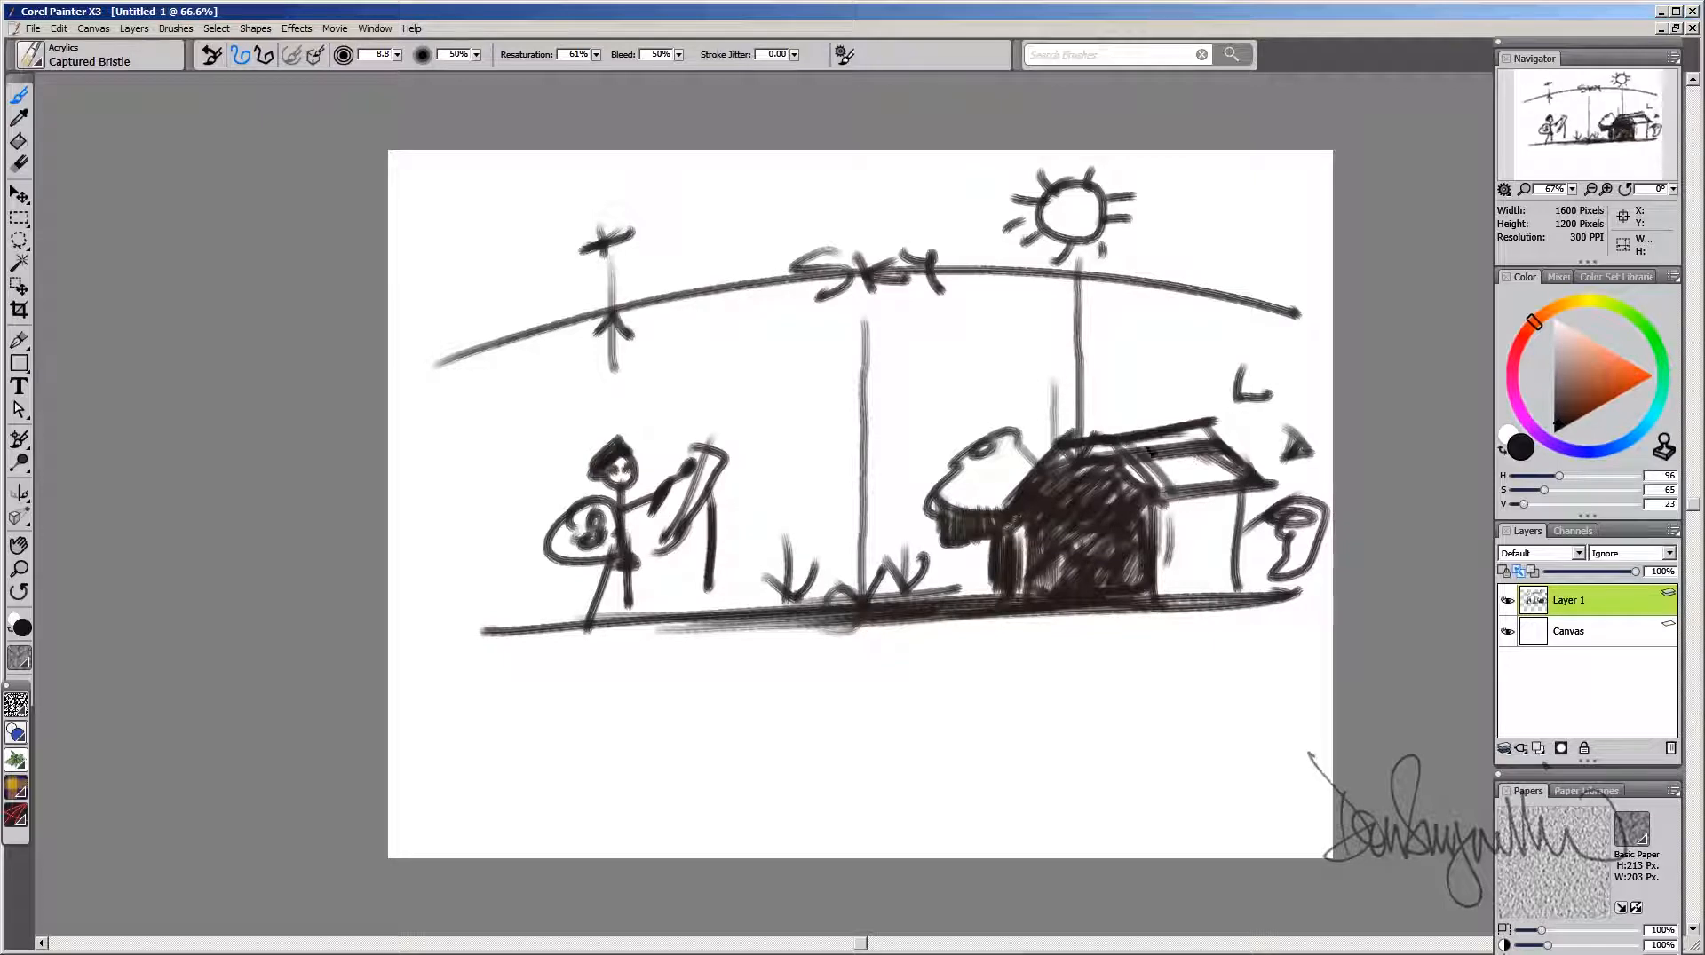
{"action": "mouse_move", "coordinate": [1151, 453]}
{"action": "left_mouse_down"}
{"action": "mouse_move", "coordinate": [1226, 496]}
{"action": "mouse_move", "coordinate": [1201, 438]}
{"action": "mouse_move", "coordinate": [1235, 468]}
{"action": "mouse_move", "coordinate": [1123, 477]}
{"action": "mouse_move", "coordinate": [1253, 458]}
{"action": "left_mouse_up"}
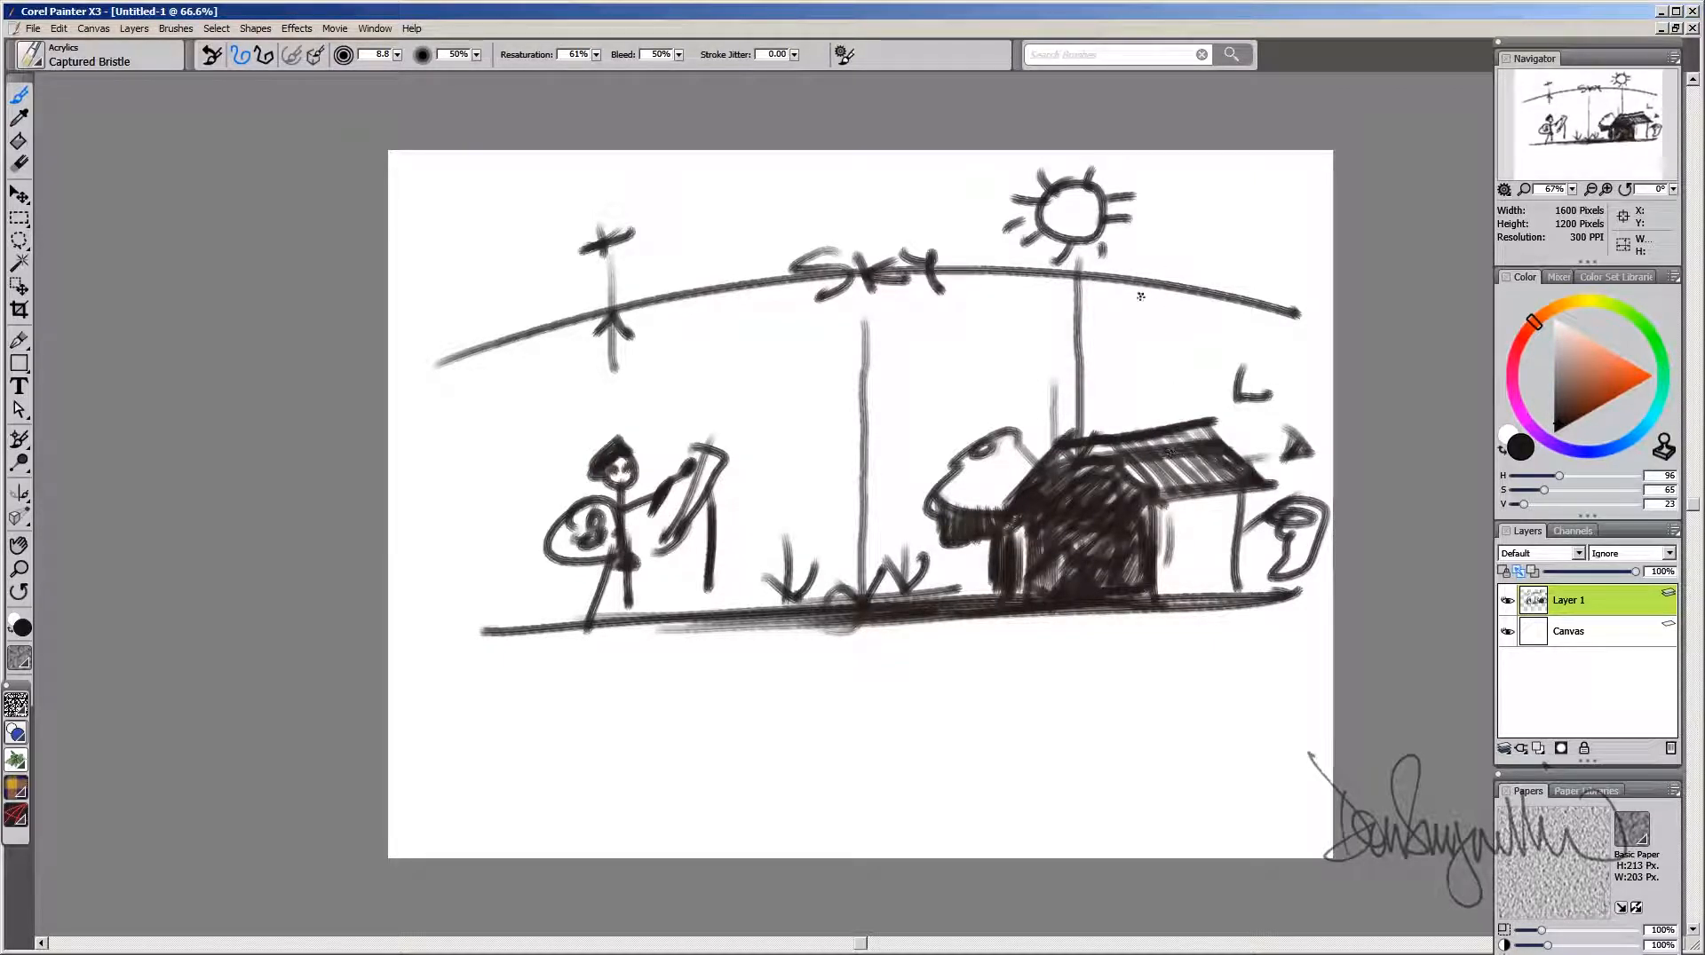
Step: Draw a slanted line across the sky arrow, shade below it, and draw a horizontal arrow from it toward the painter's easel
{"action": "left_click_drag", "start_coordinate": [910, 417], "coordinate": [826, 513]}
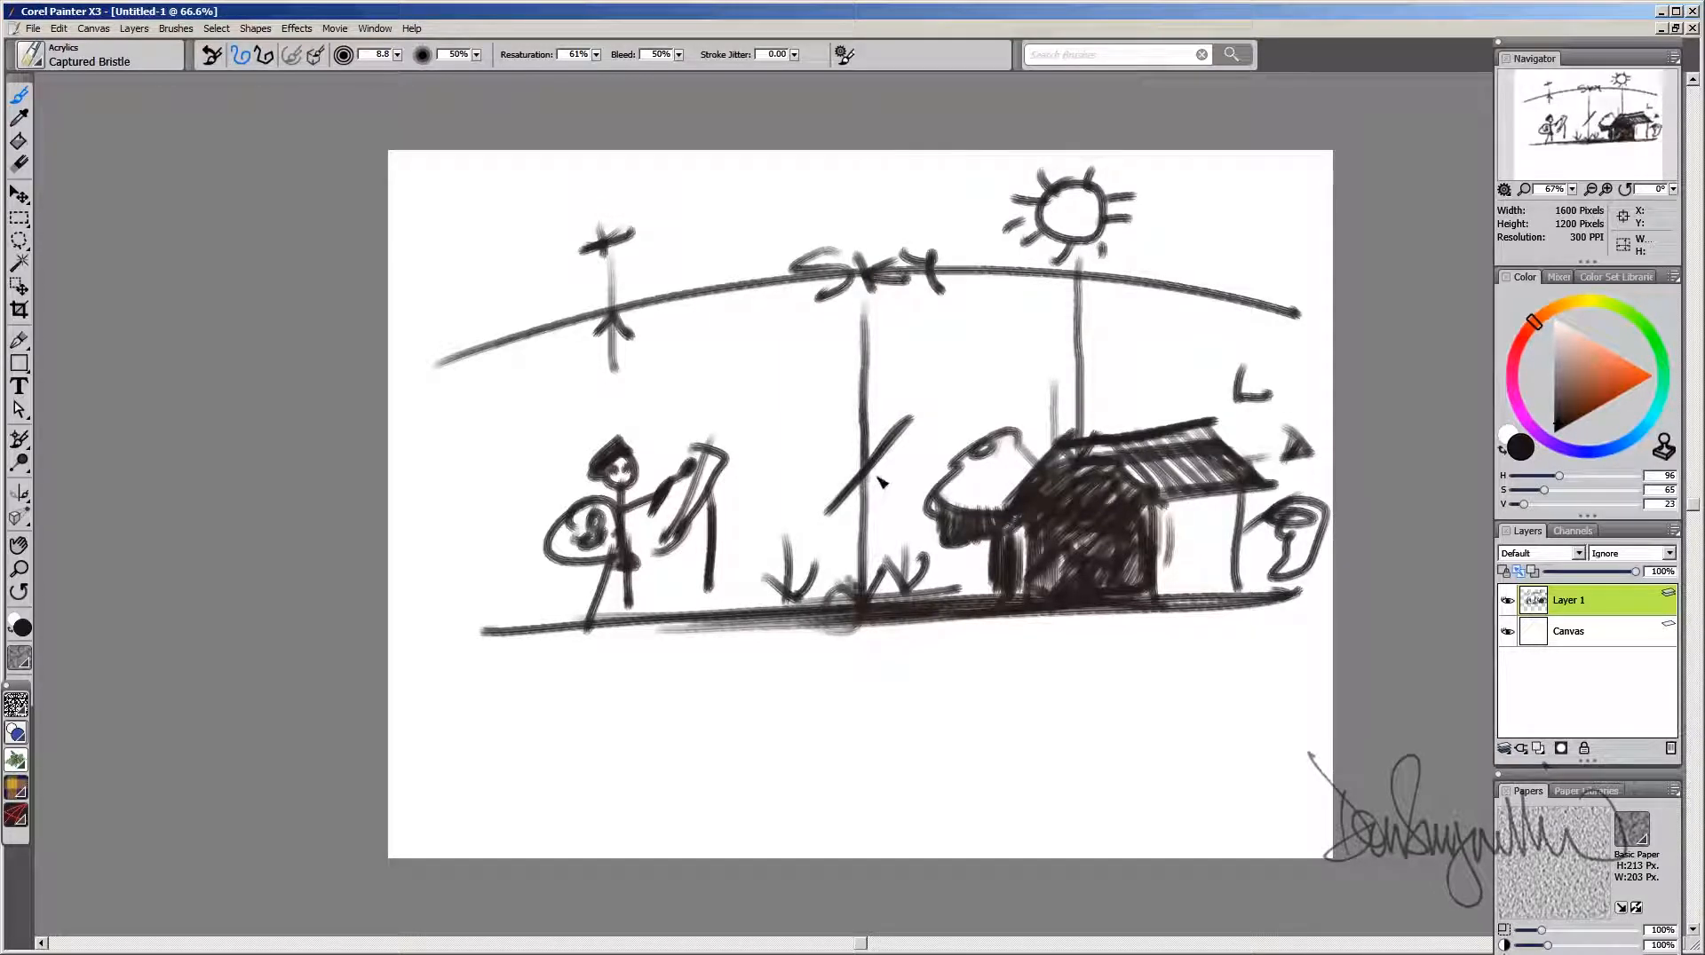
{"action": "left_click_drag", "start_coordinate": [875, 476], "coordinate": [881, 577]}
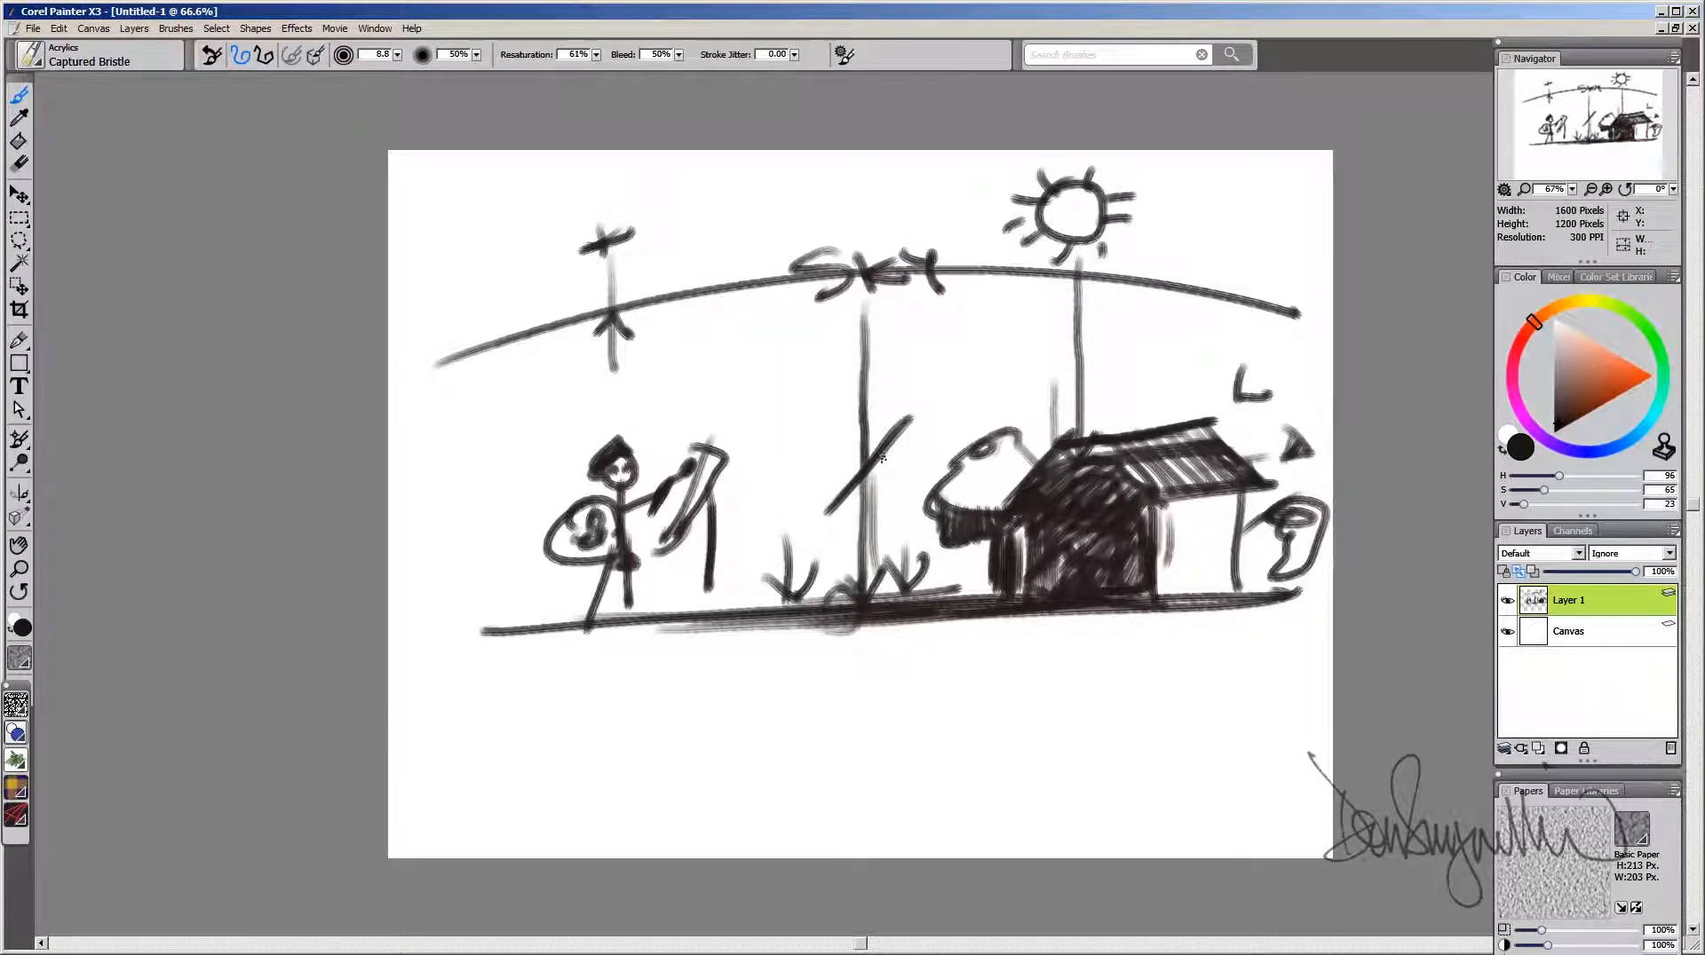
{"action": "left_click_drag", "start_coordinate": [867, 477], "coordinate": [771, 471]}
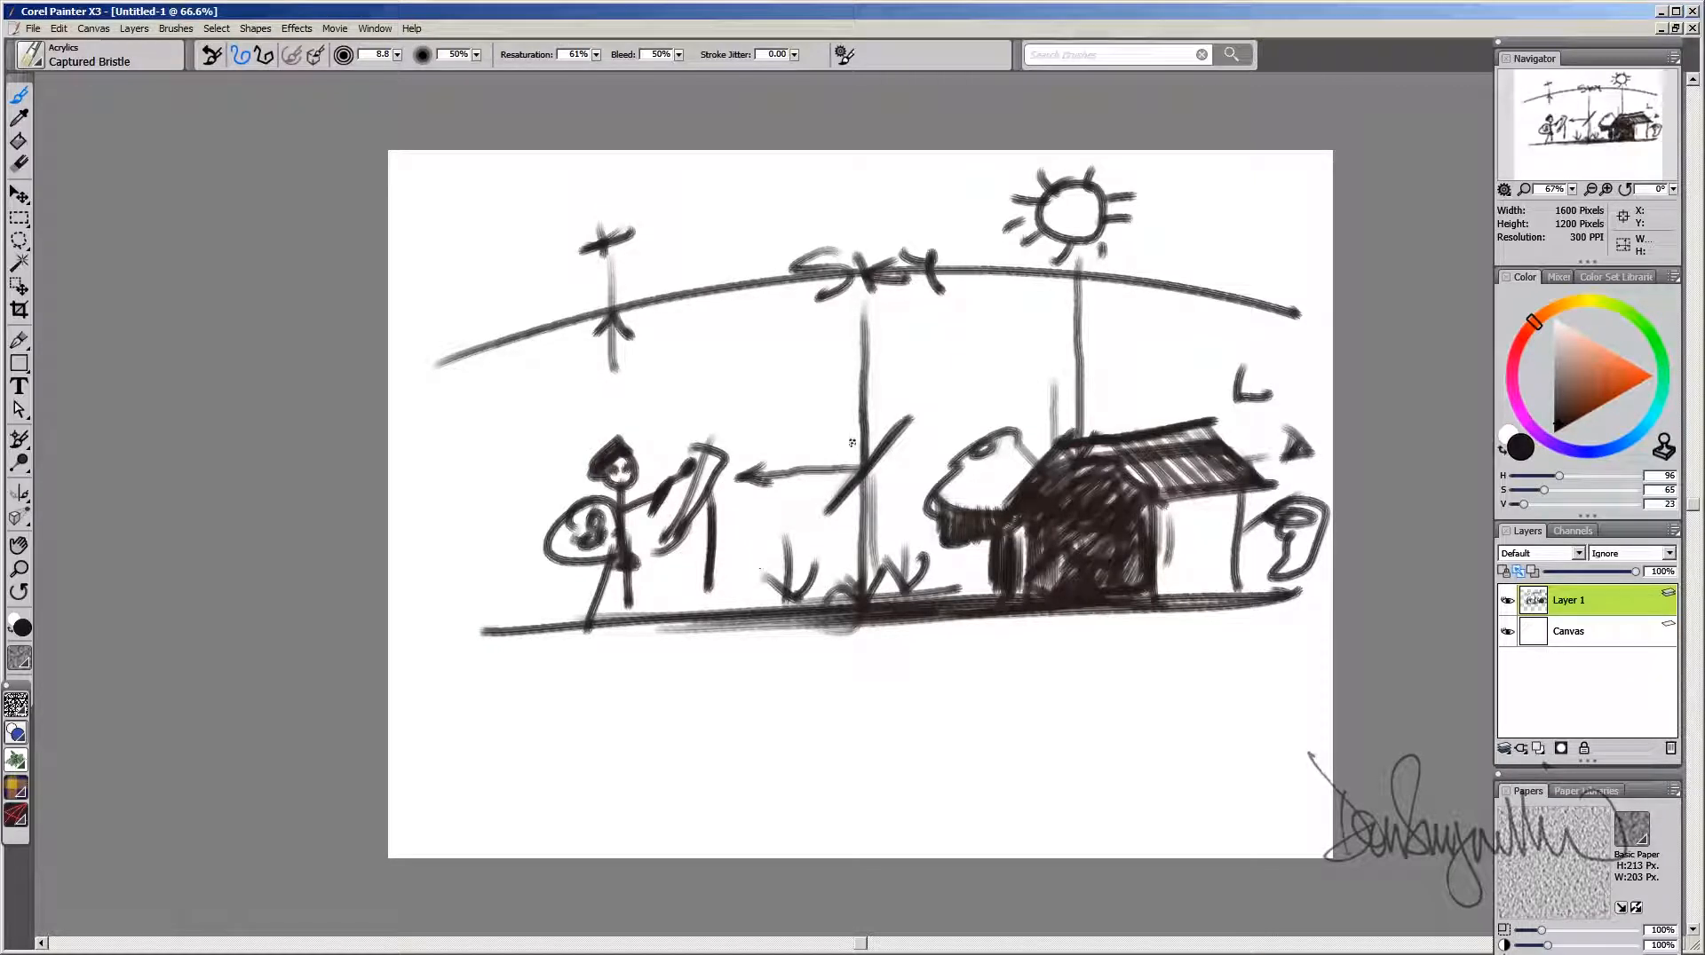
Step: Write a short value label along the slanted line and link it to the ground and the barn with curved strokes
{"action": "mouse_move", "coordinate": [836, 432]}
{"action": "left_mouse_down"}
{"action": "mouse_move", "coordinate": [826, 416]}
{"action": "mouse_move", "coordinate": [917, 370]}
{"action": "left_mouse_up"}
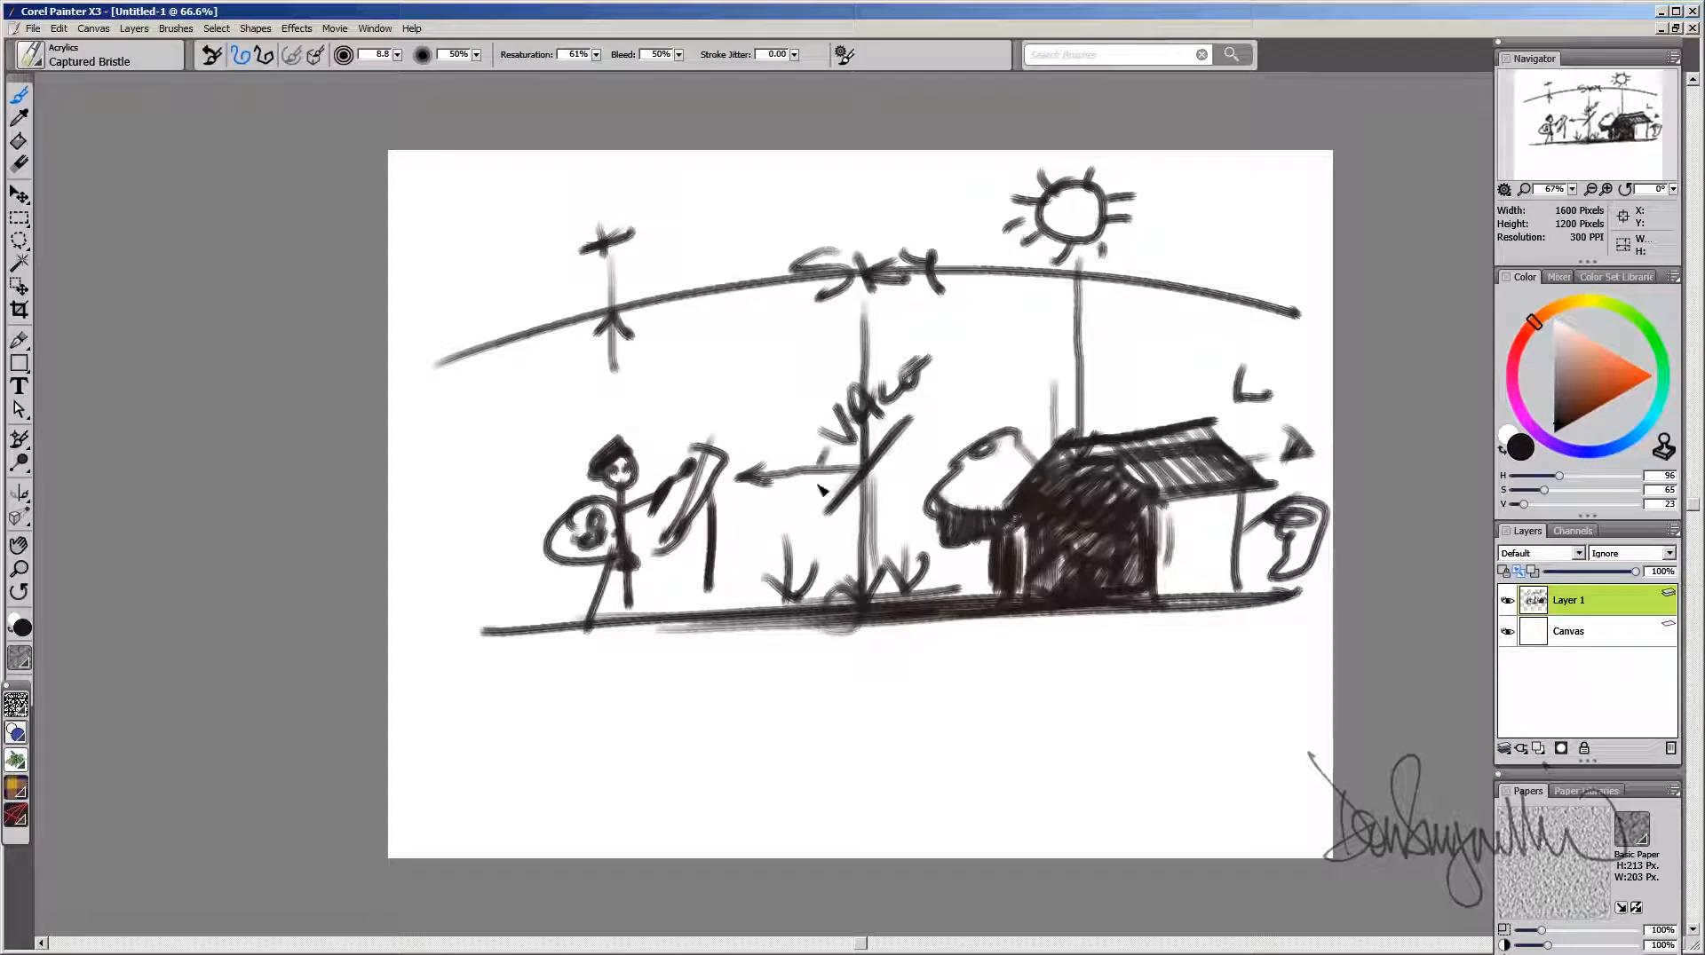
{"action": "mouse_move", "coordinate": [830, 463]}
{"action": "left_mouse_down"}
{"action": "mouse_move", "coordinate": [793, 605]}
{"action": "mouse_move", "coordinate": [761, 567]}
{"action": "mouse_move", "coordinate": [819, 577]}
{"action": "left_mouse_up"}
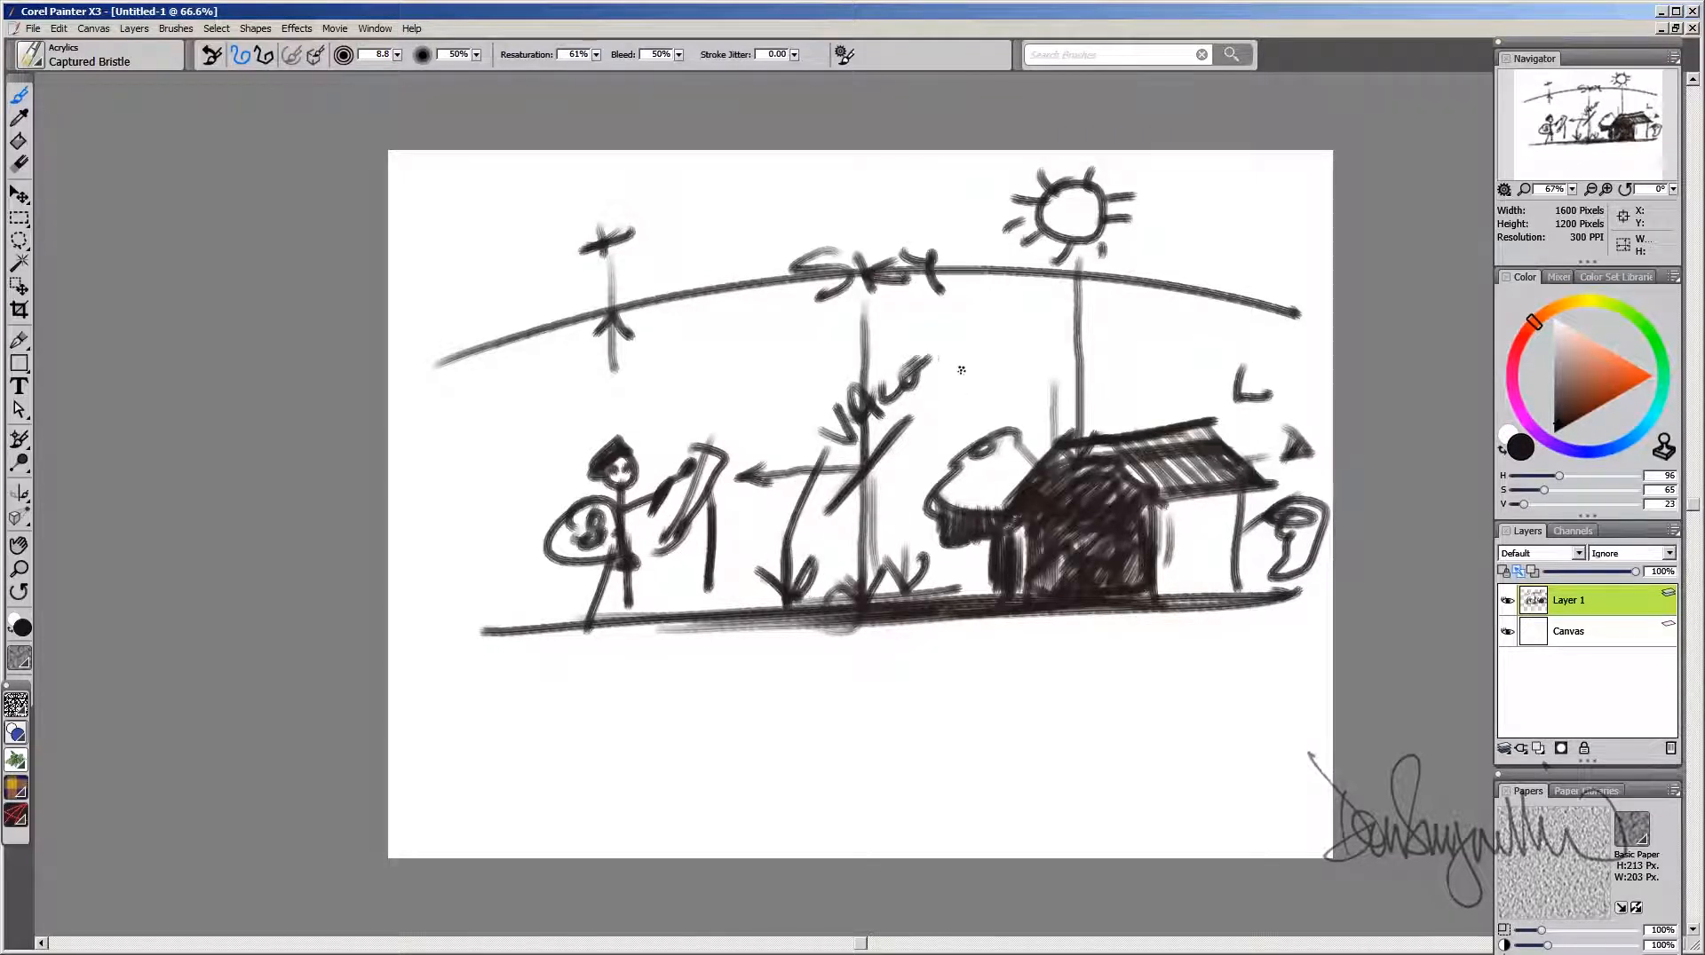
{"action": "left_click_drag", "start_coordinate": [943, 366], "coordinate": [1144, 512]}
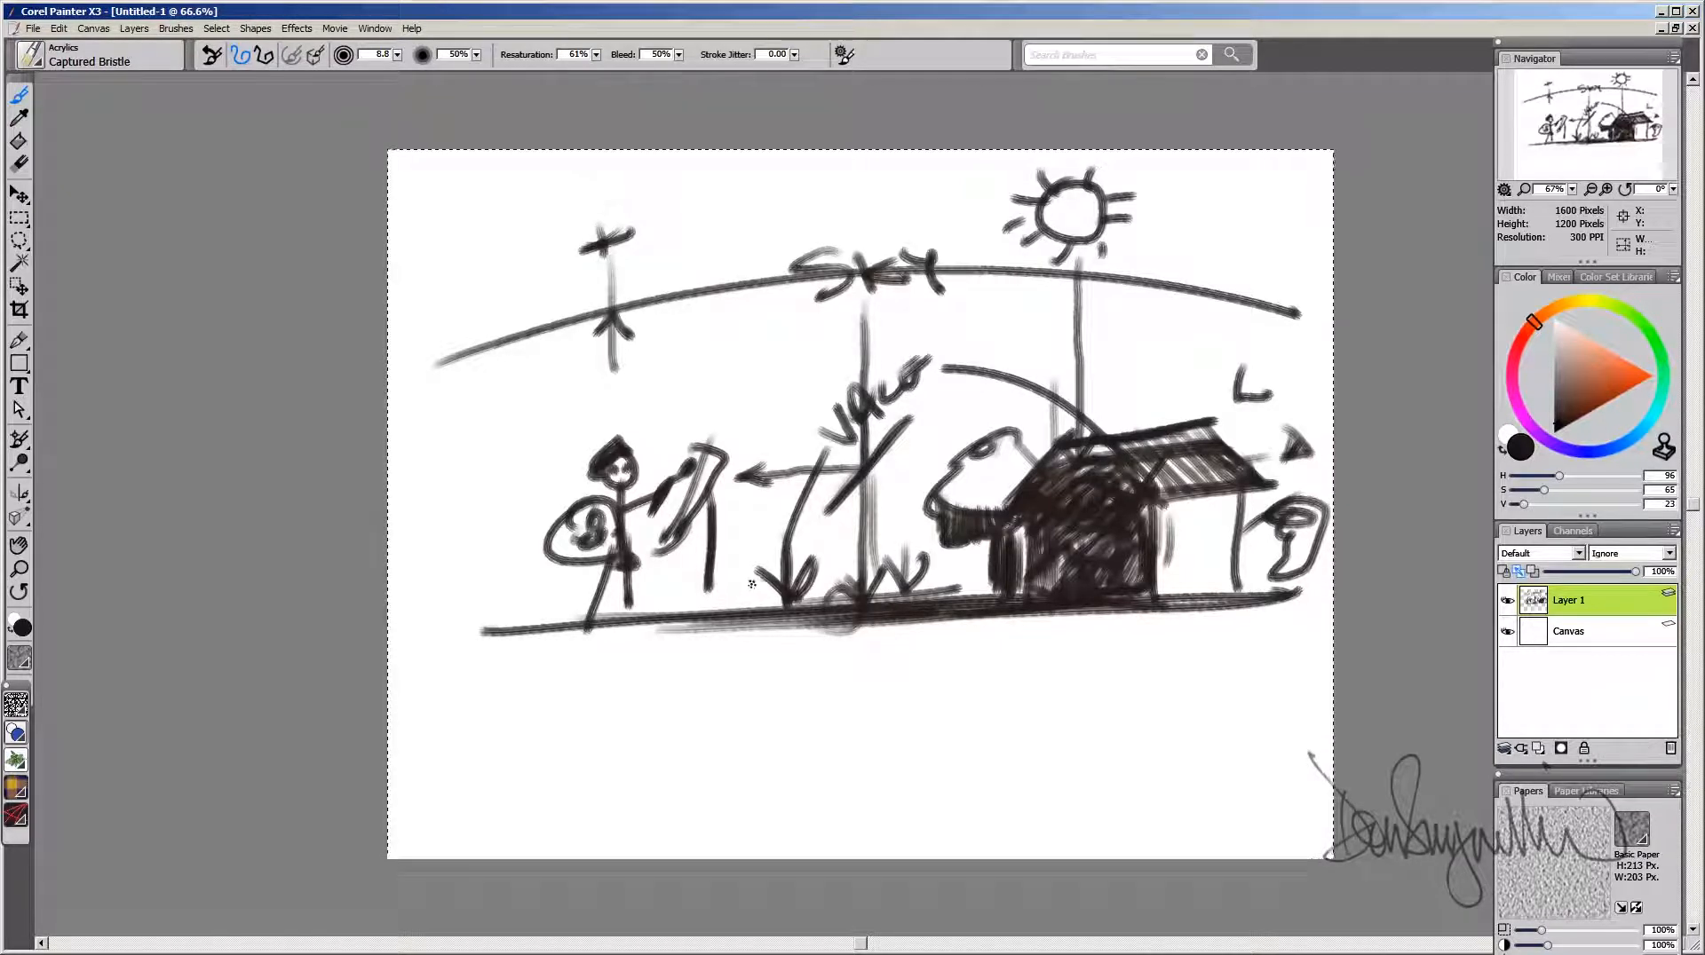
Step: Clear the whole diagram from the canvas
{"action": "key", "text": "Delete"}
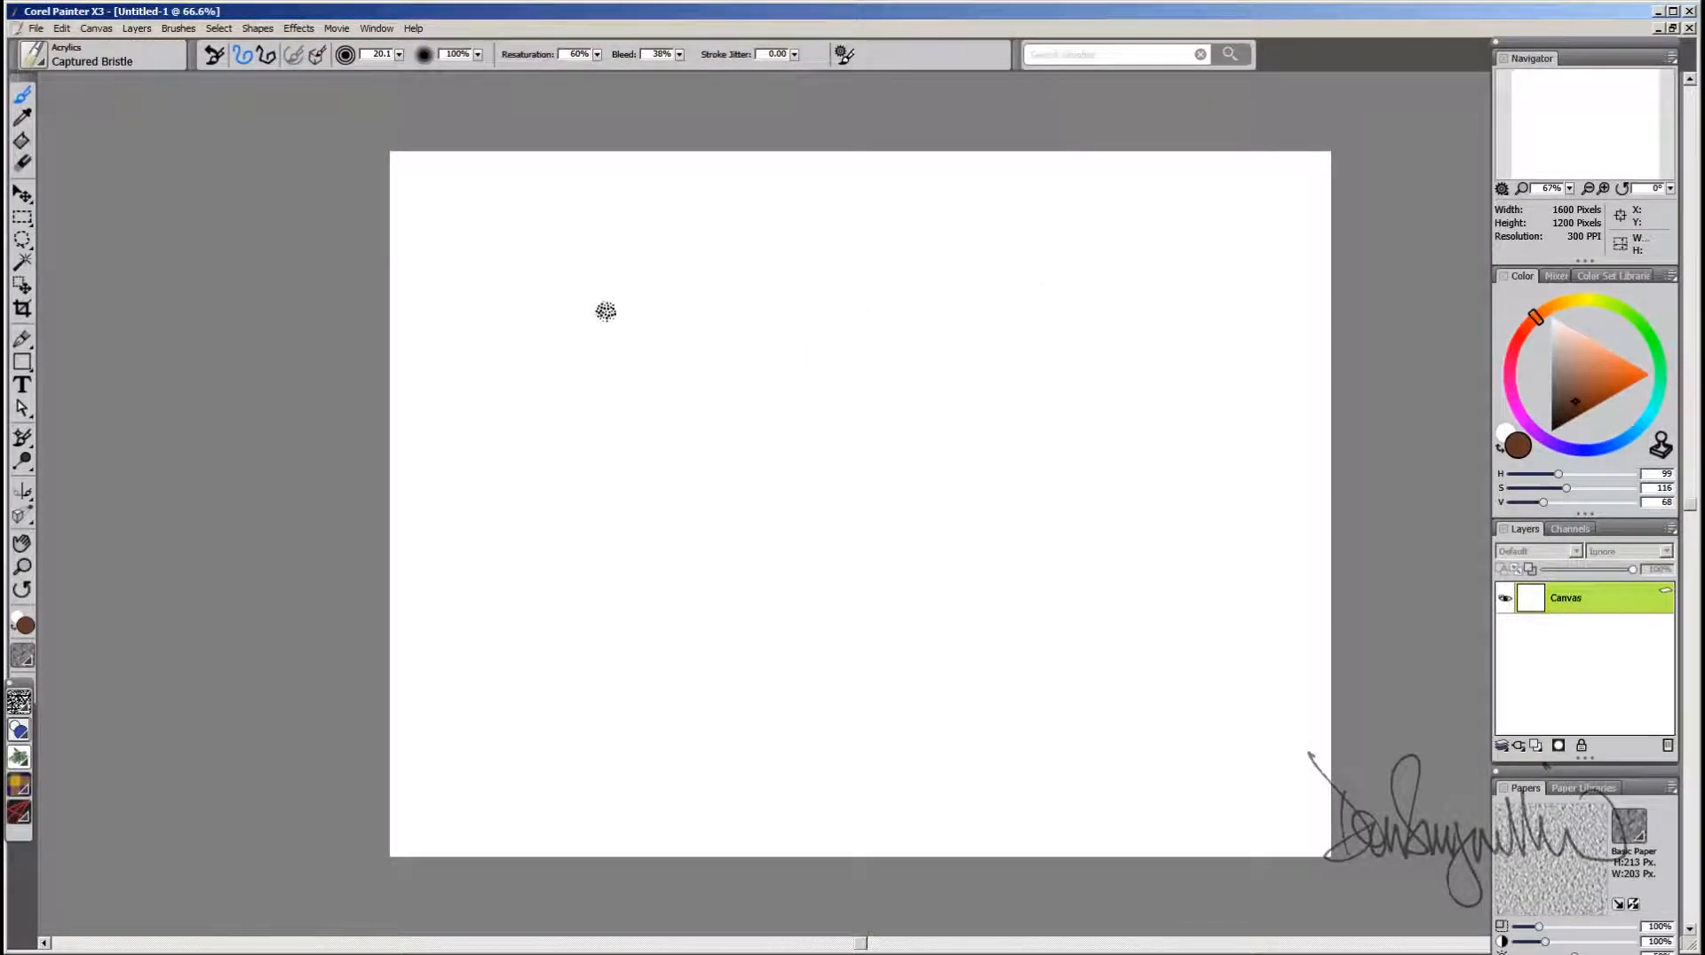
Step: Enlarge the brush to 57.8 and paint a muted blue band (H 240, S 86, V 121) along the canvas's upper edge
{"action": "left_click_drag", "start_coordinate": [560, 316], "coordinate": [591, 305], "text": "ctrl+alt"}
{"action": "left_click", "coordinate": [1638, 429]}
{"action": "left_click_drag", "start_coordinate": [1646, 428], "coordinate": [1628, 438]}
{"action": "left_click_drag", "start_coordinate": [1587, 384], "coordinate": [1584, 382]}
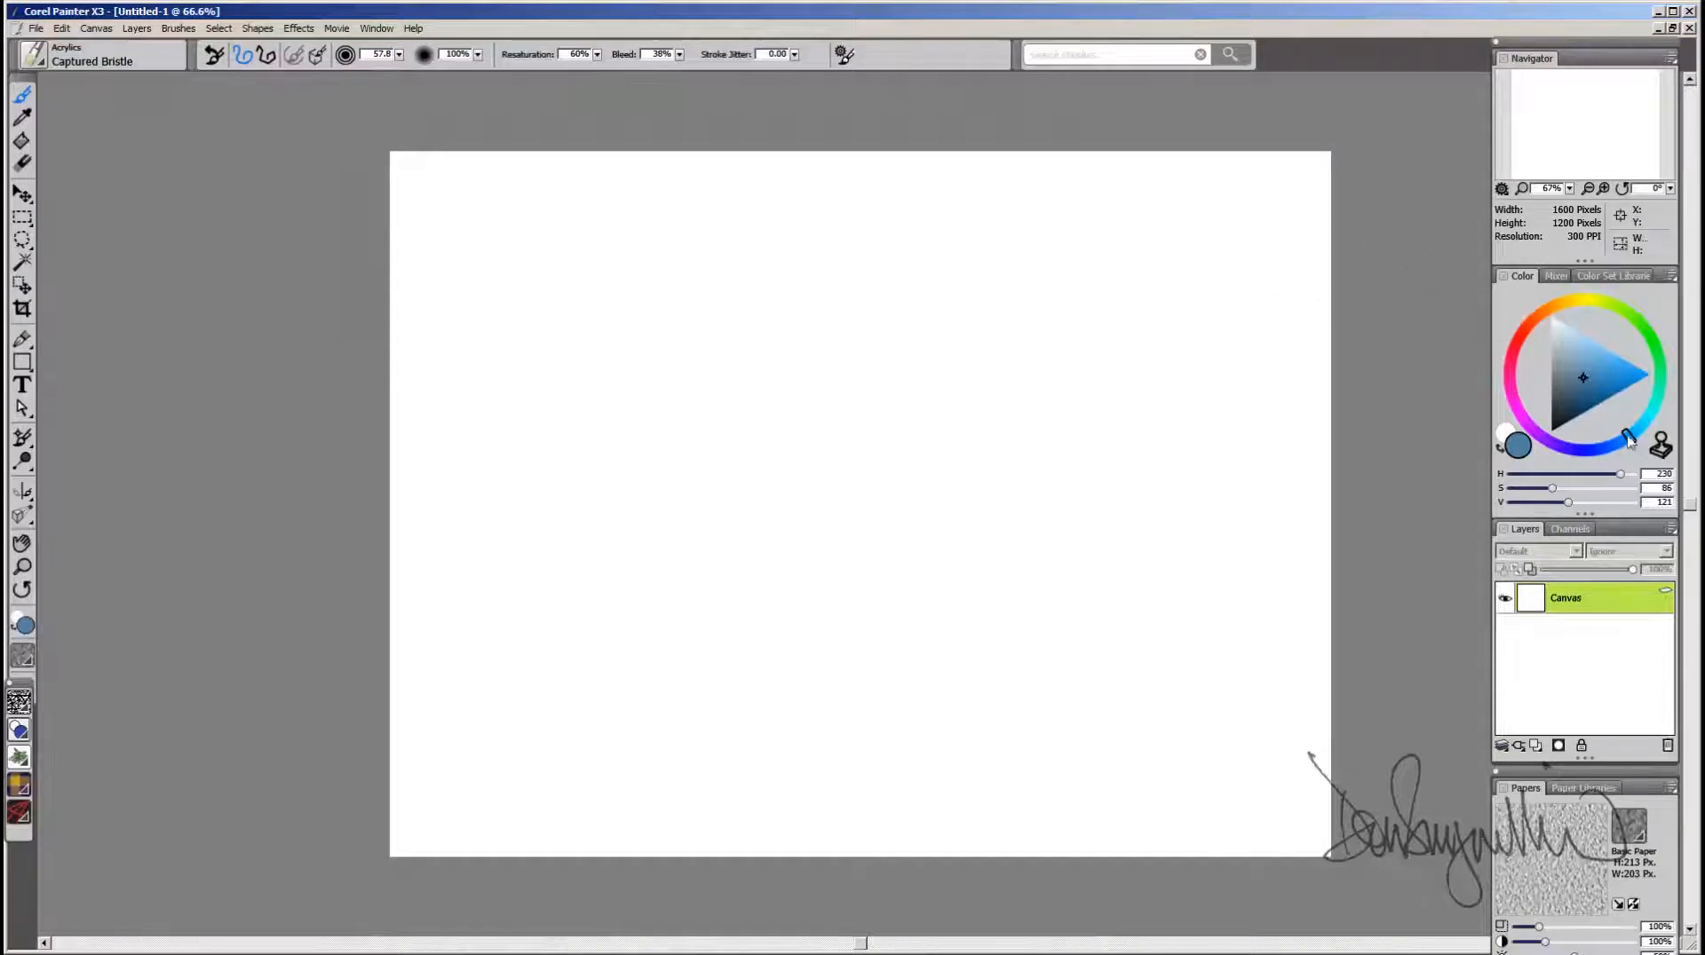
{"action": "left_click_drag", "start_coordinate": [1628, 437], "coordinate": [1622, 443]}
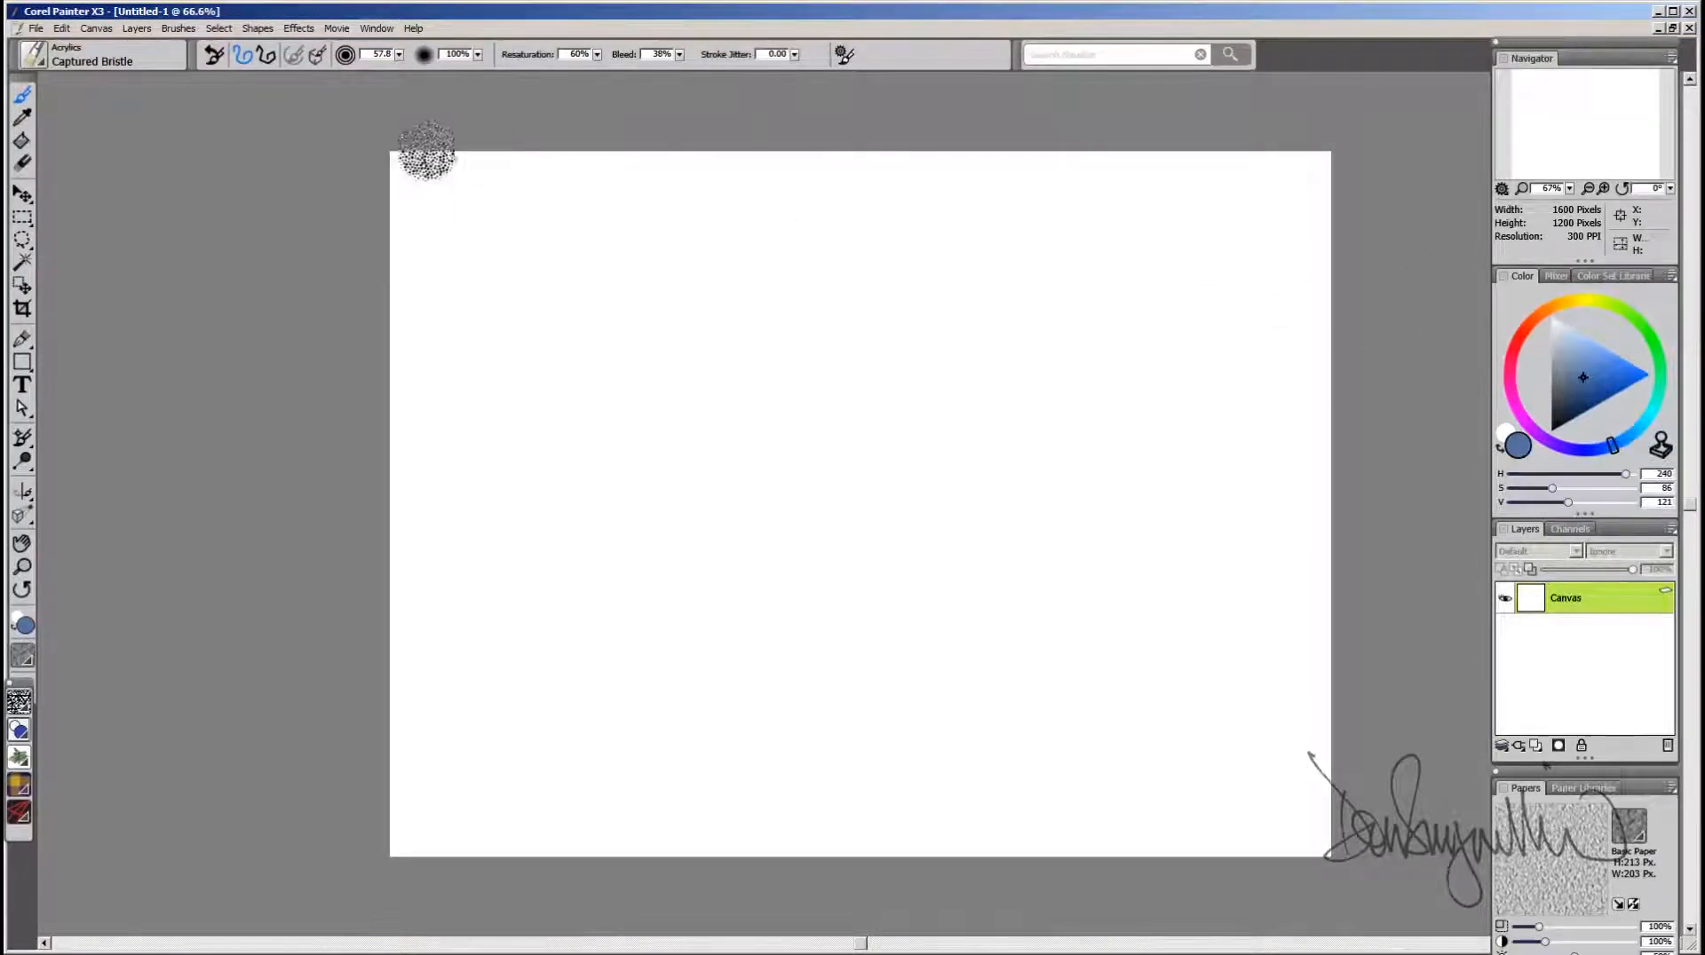
{"action": "mouse_move", "coordinate": [395, 160]}
{"action": "left_mouse_down"}
{"action": "mouse_move", "coordinate": [609, 159]}
{"action": "mouse_move", "coordinate": [392, 187]}
{"action": "mouse_move", "coordinate": [432, 212]}
{"action": "mouse_move", "coordinate": [661, 179]}
{"action": "mouse_move", "coordinate": [1135, 172]}
{"action": "mouse_move", "coordinate": [598, 184]}
{"action": "mouse_move", "coordinate": [1294, 187]}
{"action": "mouse_move", "coordinate": [1333, 162]}
{"action": "mouse_move", "coordinate": [1071, 164]}
{"action": "mouse_move", "coordinate": [1341, 163]}
{"action": "mouse_move", "coordinate": [1307, 196]}
{"action": "mouse_move", "coordinate": [341, 206]}
{"action": "mouse_move", "coordinate": [1239, 187]}
{"action": "mouse_move", "coordinate": [1315, 203]}
{"action": "mouse_move", "coordinate": [395, 206]}
{"action": "left_mouse_up"}
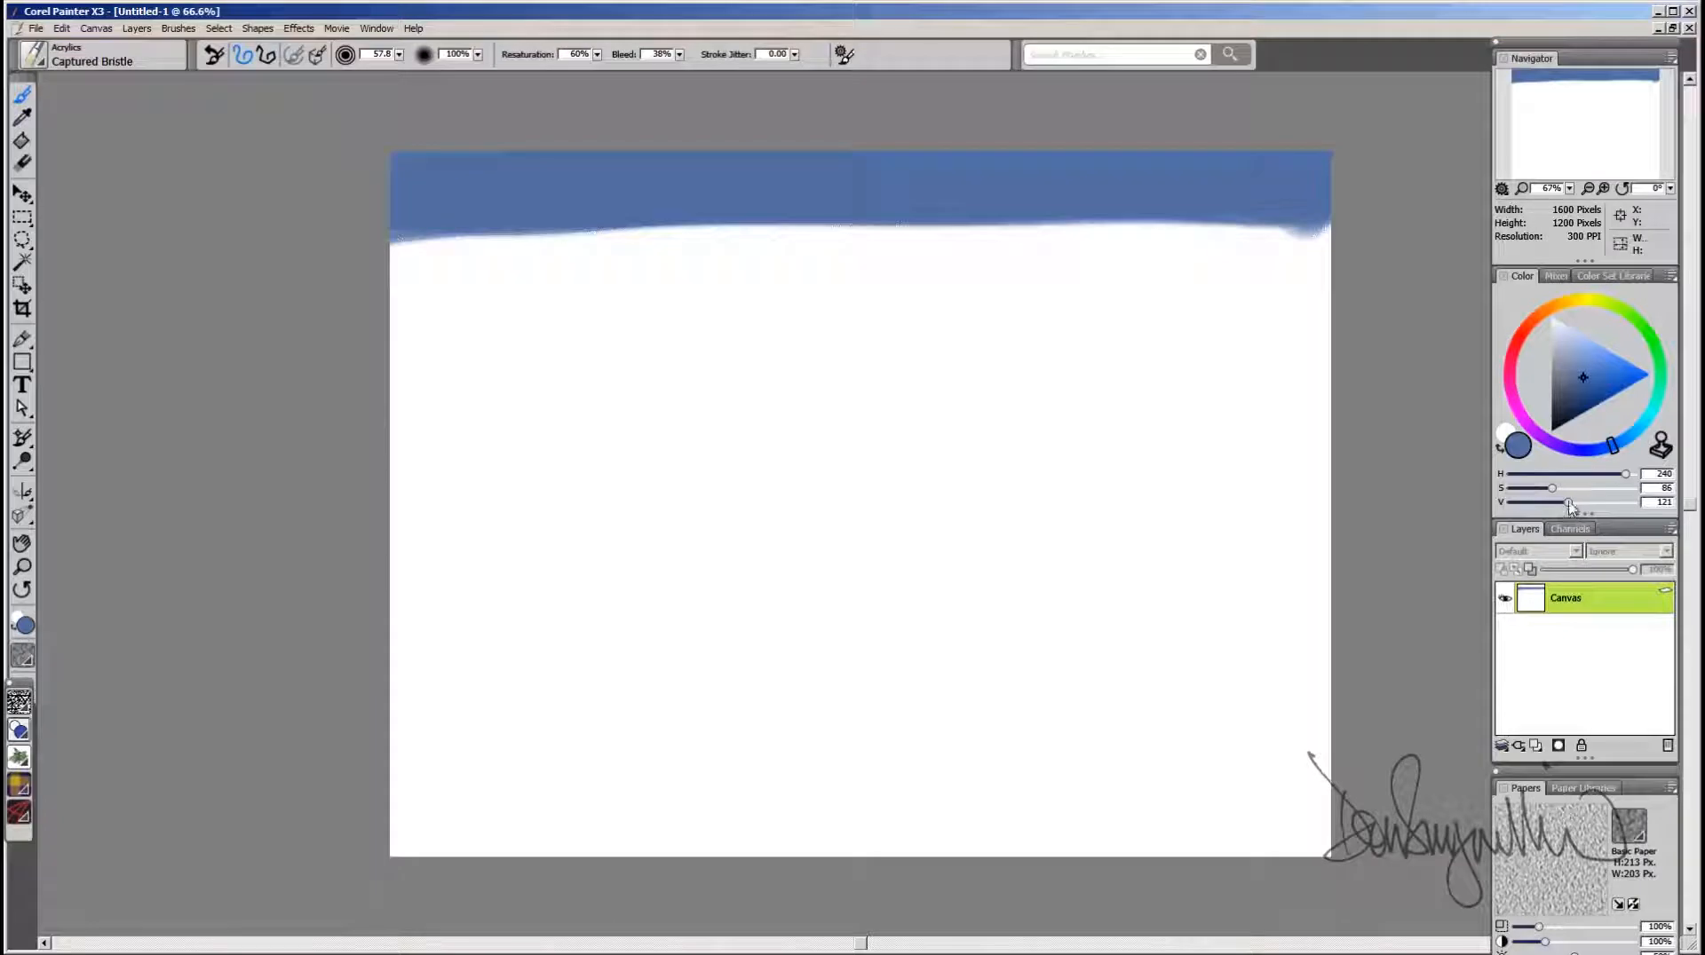
Step: Paint a slightly lighter blue band directly beneath the first one, sampling the painted blue to even out its edge
{"action": "left_click_drag", "start_coordinate": [1575, 502], "coordinate": [1577, 502]}
{"action": "mouse_move", "coordinate": [377, 255]}
{"action": "left_mouse_down"}
{"action": "mouse_move", "coordinate": [1342, 246]}
{"action": "mouse_move", "coordinate": [260, 253]}
{"action": "mouse_move", "coordinate": [922, 274]}
{"action": "mouse_move", "coordinate": [1303, 261]}
{"action": "mouse_move", "coordinate": [1318, 260]}
{"action": "mouse_move", "coordinate": [1327, 197]}
{"action": "mouse_move", "coordinate": [1322, 219]}
{"action": "mouse_move", "coordinate": [1296, 222]}
{"action": "mouse_move", "coordinate": [369, 215]}
{"action": "mouse_move", "coordinate": [1188, 203]}
{"action": "mouse_move", "coordinate": [1209, 220]}
{"action": "mouse_move", "coordinate": [449, 277]}
{"action": "mouse_move", "coordinate": [688, 280]}
{"action": "mouse_move", "coordinate": [338, 284]}
{"action": "mouse_move", "coordinate": [343, 306]}
{"action": "mouse_move", "coordinate": [812, 270]}
{"action": "mouse_move", "coordinate": [1433, 264]}
{"action": "mouse_move", "coordinate": [1337, 242]}
{"action": "mouse_move", "coordinate": [338, 307]}
{"action": "mouse_move", "coordinate": [1351, 296]}
{"action": "left_mouse_up"}
{"action": "left_click", "coordinate": [1324, 237], "text": "alt"}
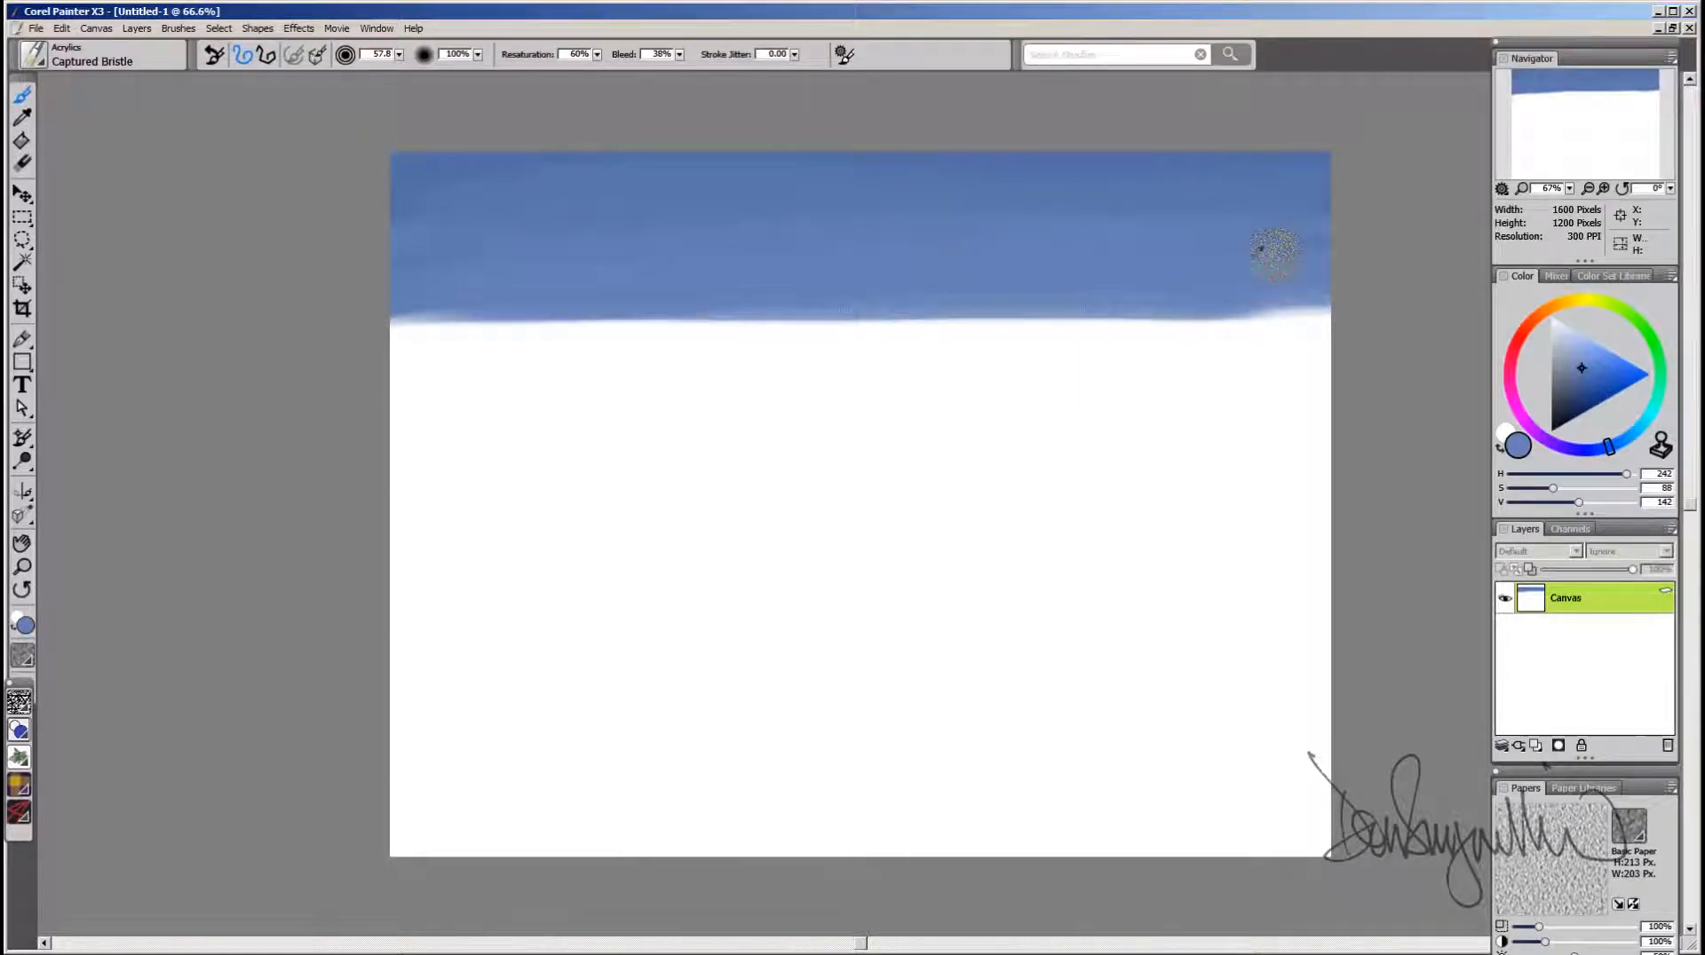
{"action": "mouse_move", "coordinate": [1083, 284]}
{"action": "left_mouse_down"}
{"action": "mouse_move", "coordinate": [400, 333]}
{"action": "mouse_move", "coordinate": [1370, 305]}
{"action": "left_mouse_up"}
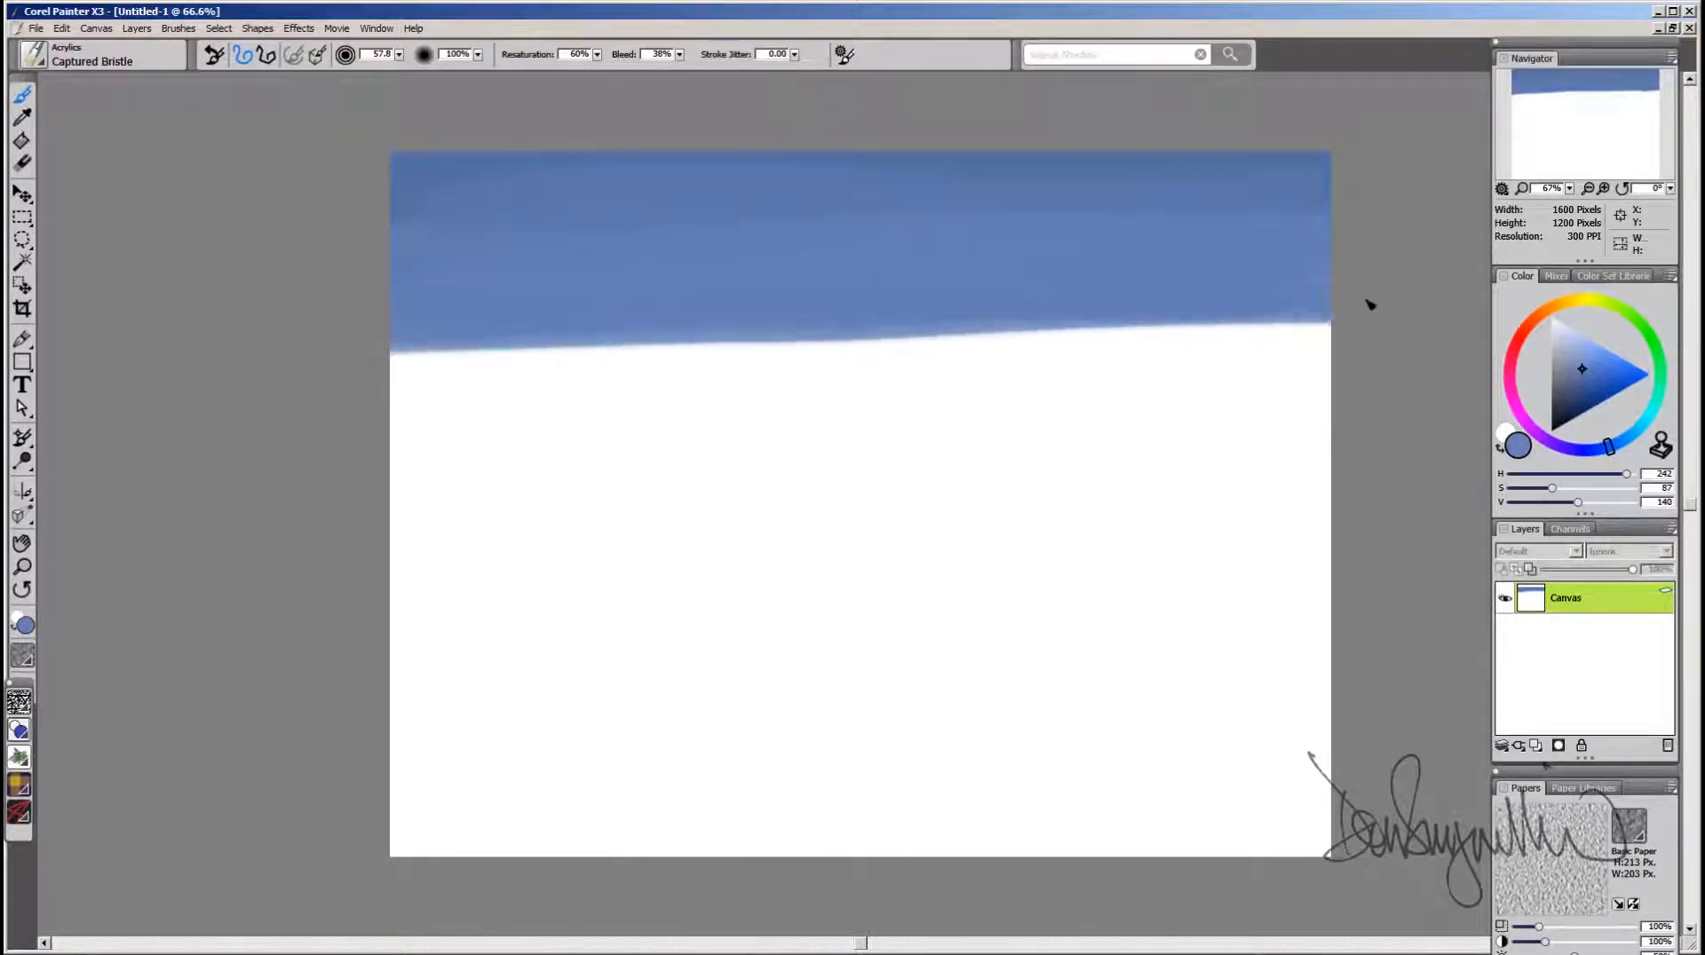
Step: Paint a lighter, greener blue band (H 231, S 92, V 173) below the sky bands and blend it using sampled colors
{"action": "left_click_drag", "start_coordinate": [1610, 452], "coordinate": [1626, 443]}
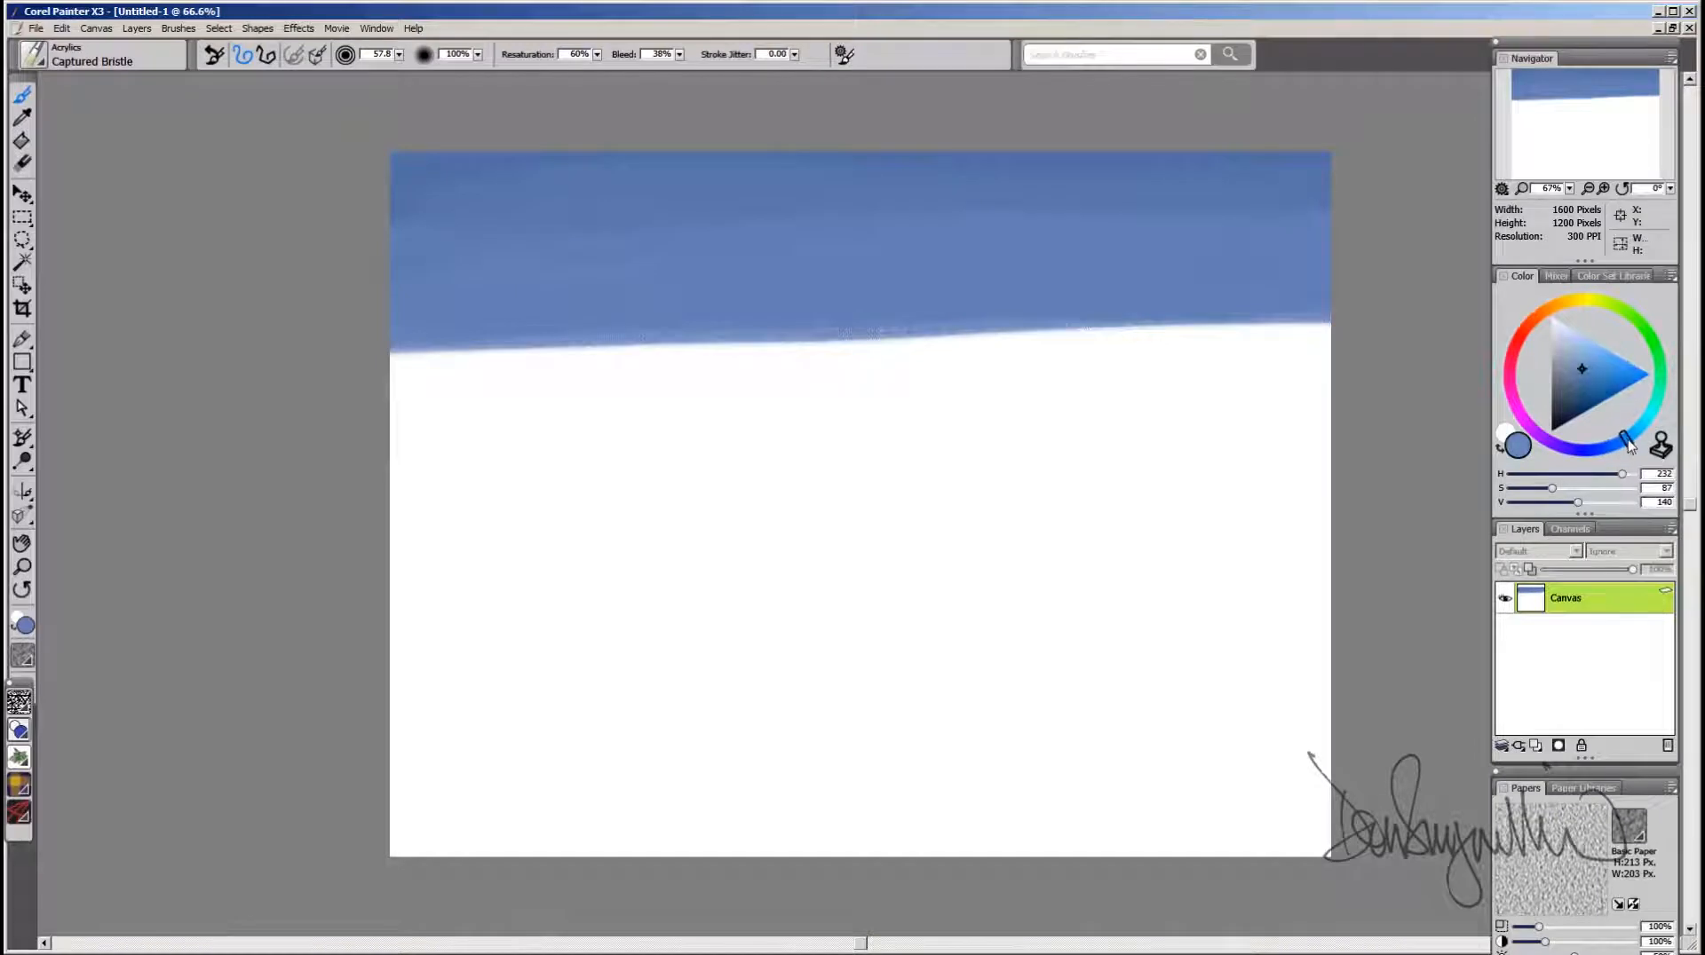
{"action": "left_click_drag", "start_coordinate": [1581, 372], "coordinate": [1574, 354]}
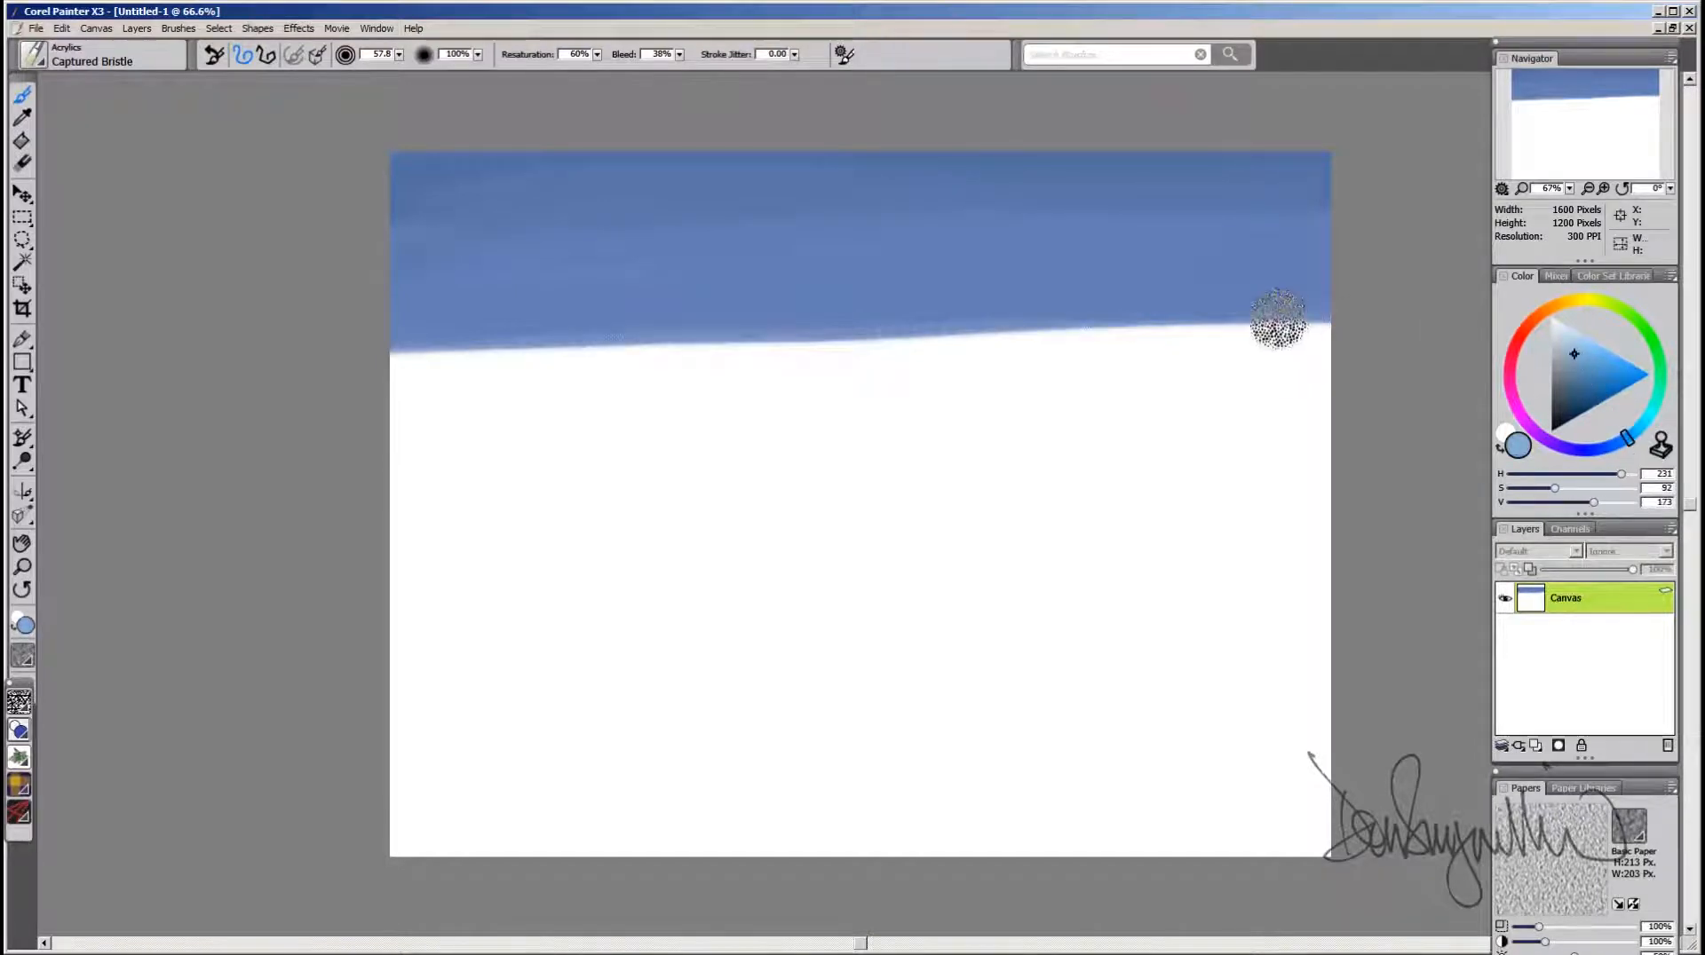
{"action": "mouse_move", "coordinate": [1323, 315]}
{"action": "left_mouse_down"}
{"action": "mouse_move", "coordinate": [1199, 338]}
{"action": "mouse_move", "coordinate": [412, 386]}
{"action": "mouse_move", "coordinate": [375, 370]}
{"action": "mouse_move", "coordinate": [971, 318]}
{"action": "mouse_move", "coordinate": [430, 349]}
{"action": "mouse_move", "coordinate": [441, 334]}
{"action": "mouse_move", "coordinate": [389, 316]}
{"action": "mouse_move", "coordinate": [1265, 316]}
{"action": "mouse_move", "coordinate": [1361, 288]}
{"action": "mouse_move", "coordinate": [308, 312]}
{"action": "left_mouse_up"}
{"action": "left_click", "coordinate": [455, 285], "text": "alt"}
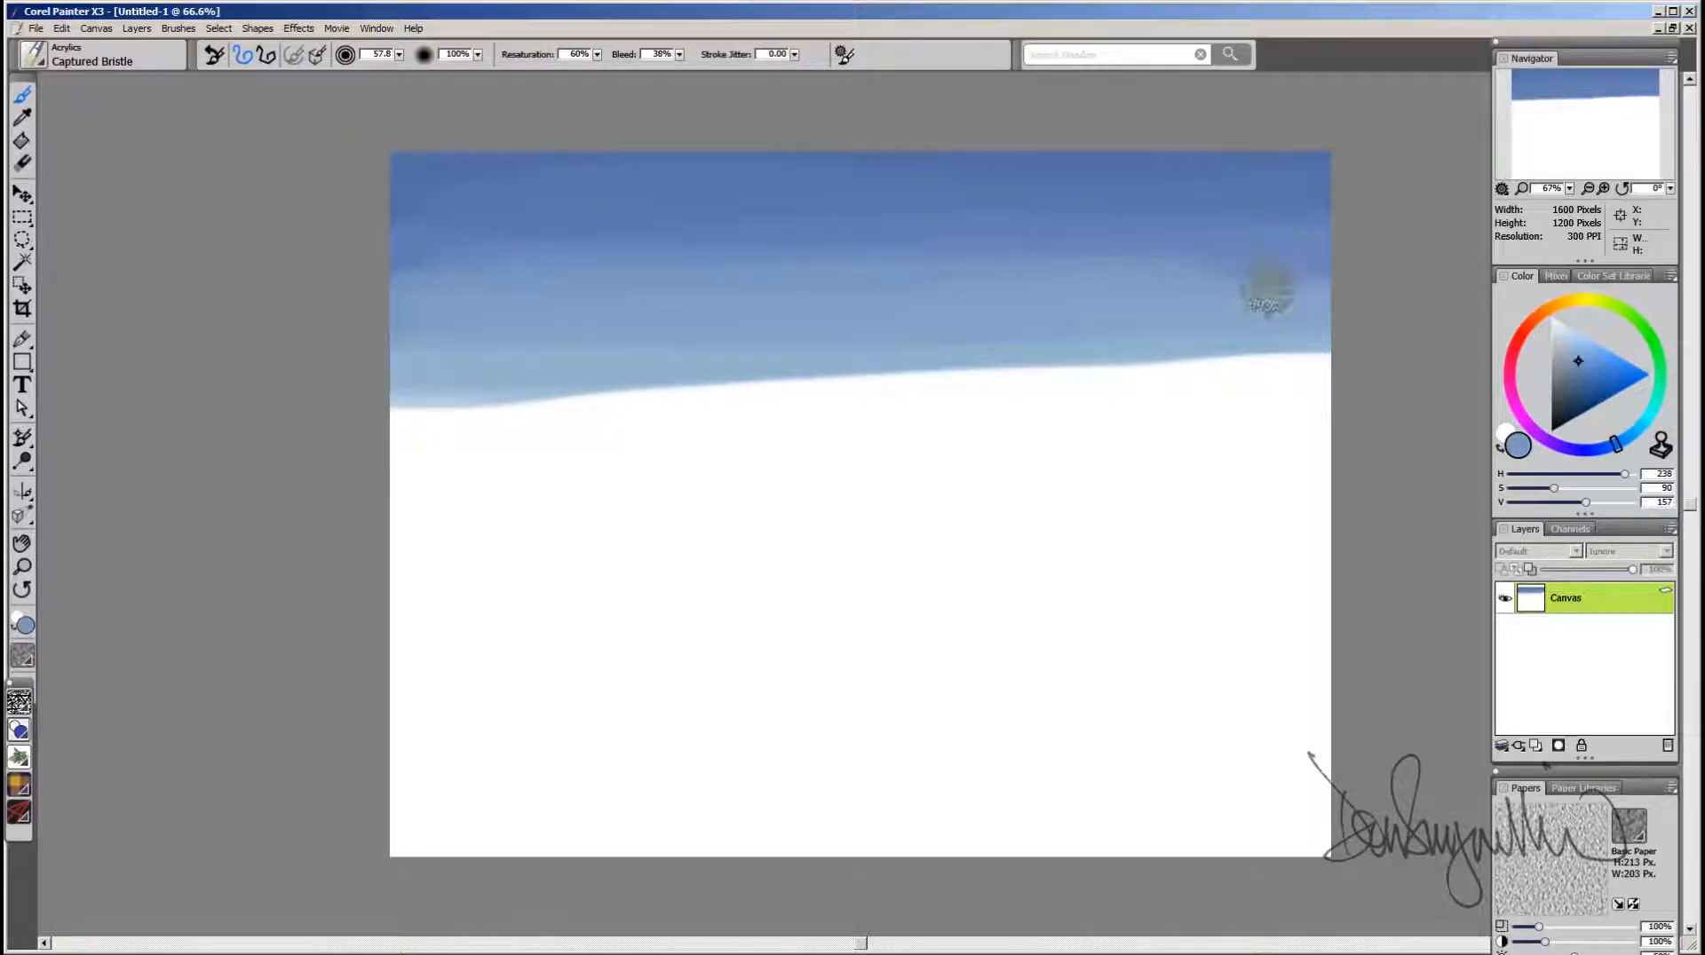
{"action": "left_click", "coordinate": [498, 360], "text": "alt"}
{"action": "left_click_drag", "start_coordinate": [498, 360], "coordinate": [1278, 346]}
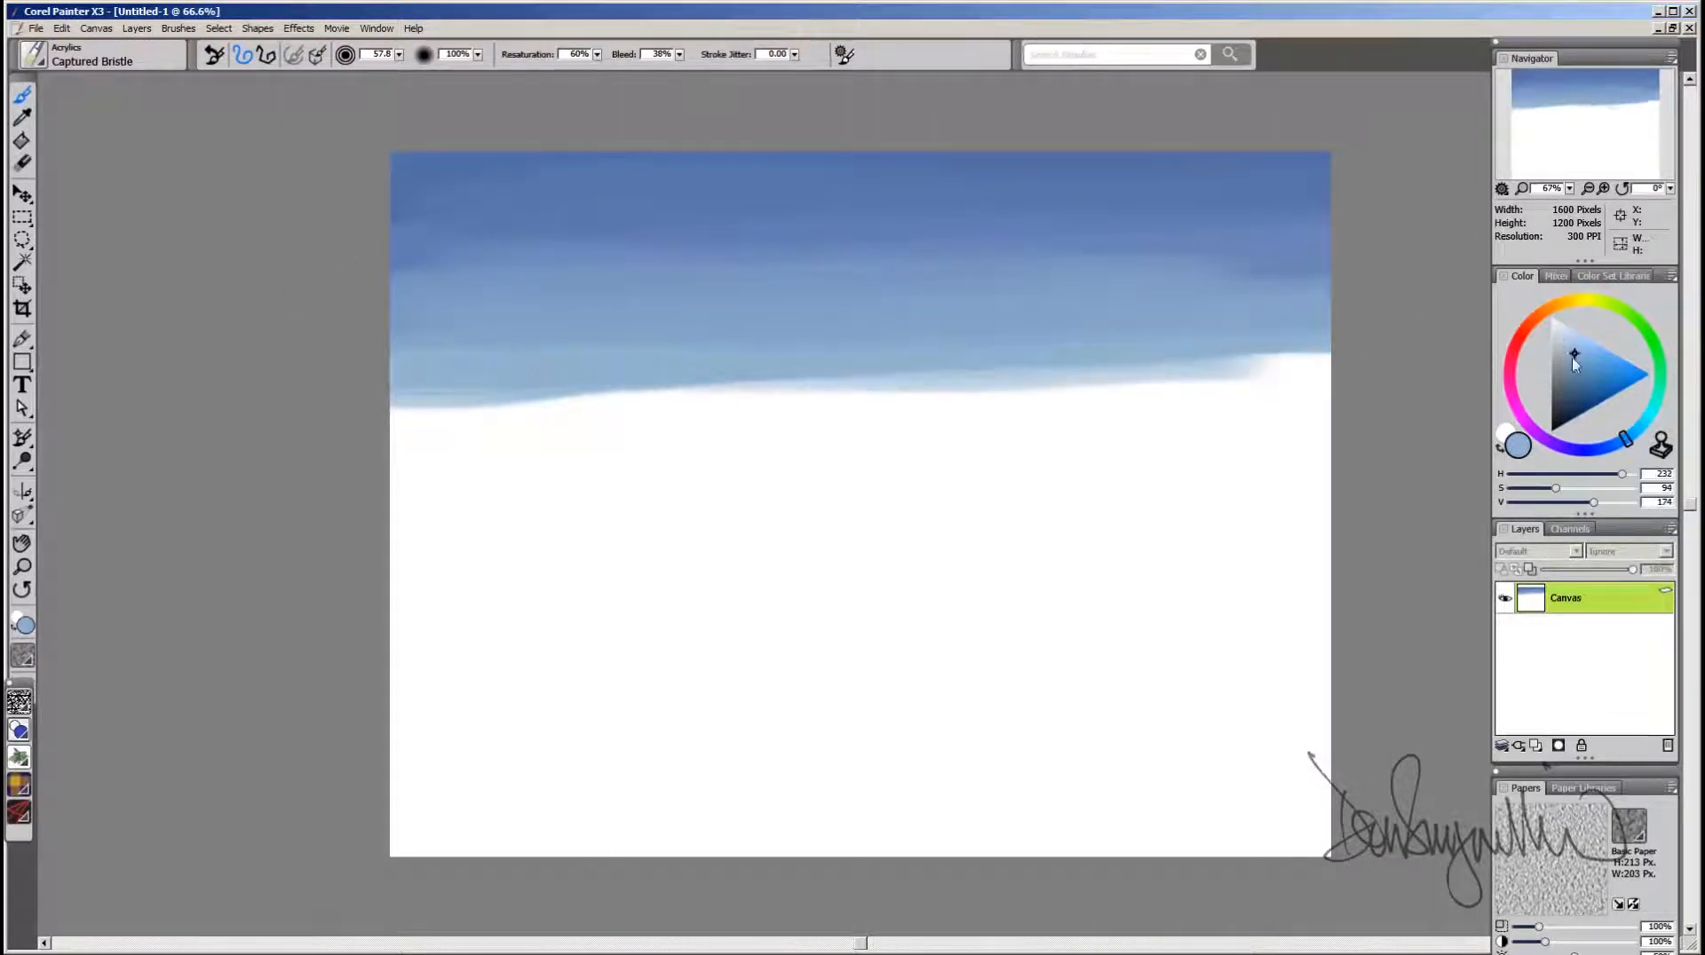
Step: Paint a pale turquoise band (H 221) below the blue sky bands and blend its upper edge with sampled colors
{"action": "left_click_drag", "start_coordinate": [1629, 444], "coordinate": [1643, 424]}
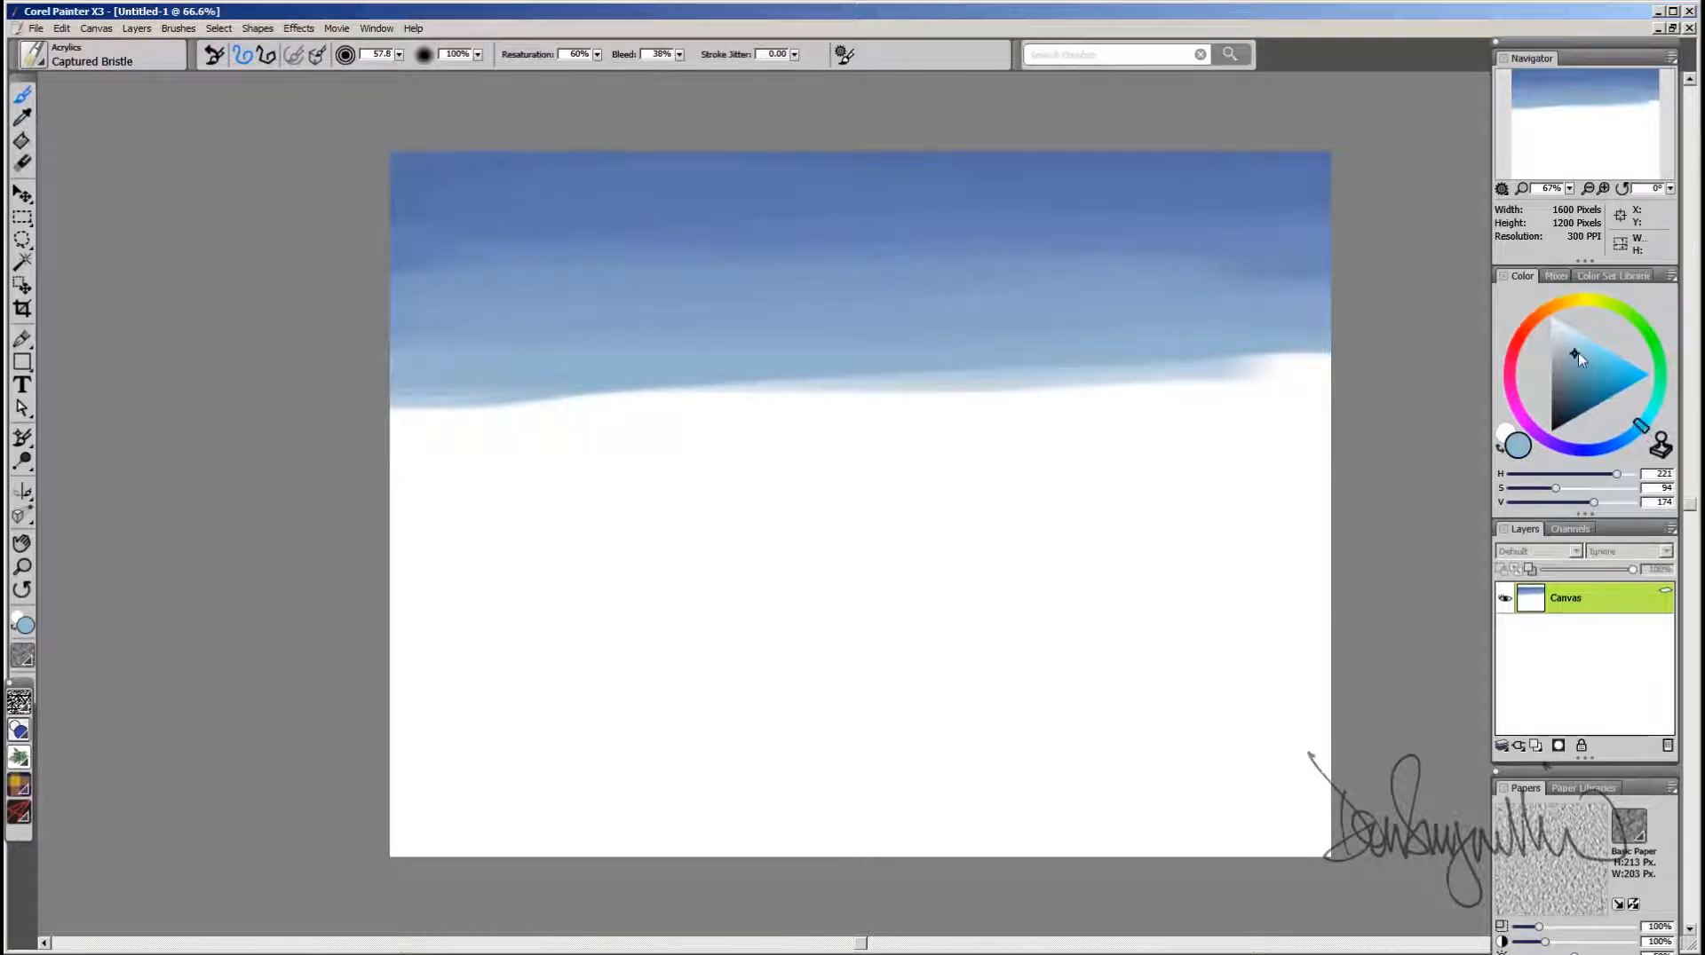
{"action": "left_click_drag", "start_coordinate": [1572, 349], "coordinate": [1571, 343]}
{"action": "mouse_move", "coordinate": [398, 425]}
{"action": "left_mouse_down"}
{"action": "mouse_move", "coordinate": [1372, 380]}
{"action": "mouse_move", "coordinate": [369, 445]}
{"action": "mouse_move", "coordinate": [1339, 453]}
{"action": "mouse_move", "coordinate": [366, 490]}
{"action": "mouse_move", "coordinate": [735, 490]}
{"action": "mouse_move", "coordinate": [1197, 423]}
{"action": "left_mouse_up"}
{"action": "left_click", "coordinate": [468, 376], "text": "alt"}
{"action": "mouse_move", "coordinate": [468, 376]}
{"action": "left_mouse_down"}
{"action": "mouse_move", "coordinate": [1149, 358]}
{"action": "mouse_move", "coordinate": [605, 403]}
{"action": "mouse_move", "coordinate": [1041, 413]}
{"action": "left_mouse_up"}
{"action": "left_click", "coordinate": [502, 435], "text": "alt"}
{"action": "mouse_move", "coordinate": [503, 435]}
{"action": "left_mouse_down"}
{"action": "mouse_move", "coordinate": [1324, 389]}
{"action": "mouse_move", "coordinate": [561, 433]}
{"action": "mouse_move", "coordinate": [715, 337]}
{"action": "left_mouse_up"}
Step: Blend the mid-blue and turquoise bands on the sky's left half and center using sampled blues
{"action": "left_click", "coordinate": [404, 354], "text": "alt"}
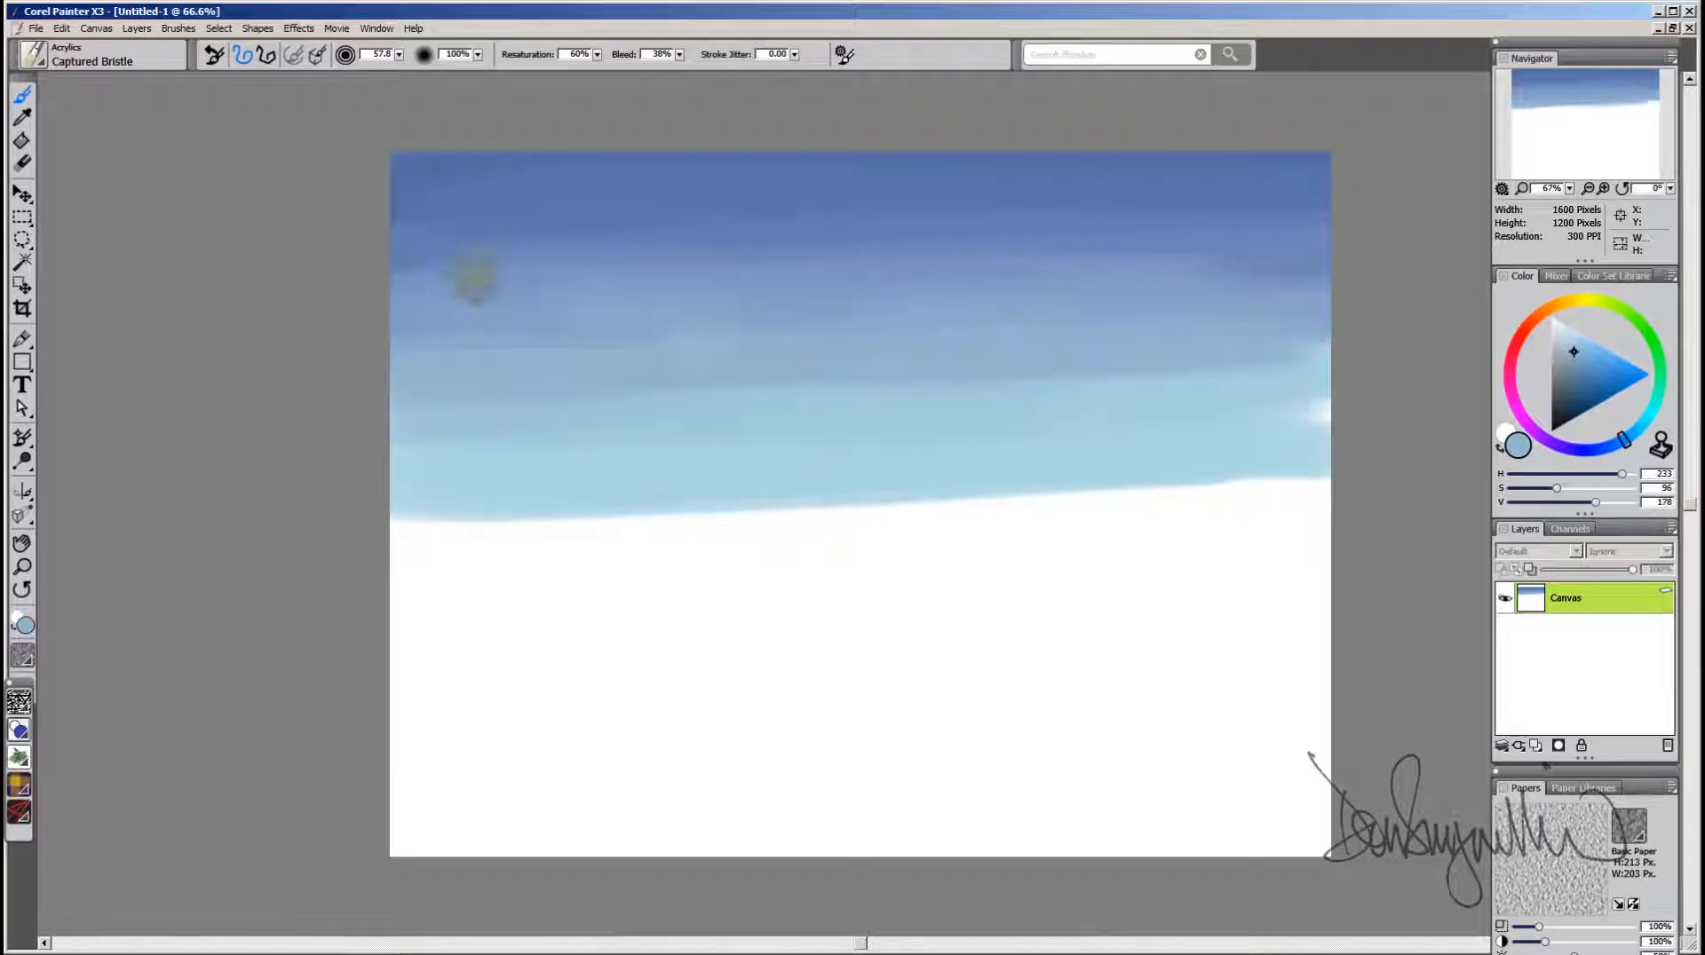
{"action": "left_click", "coordinate": [611, 276], "text": "alt"}
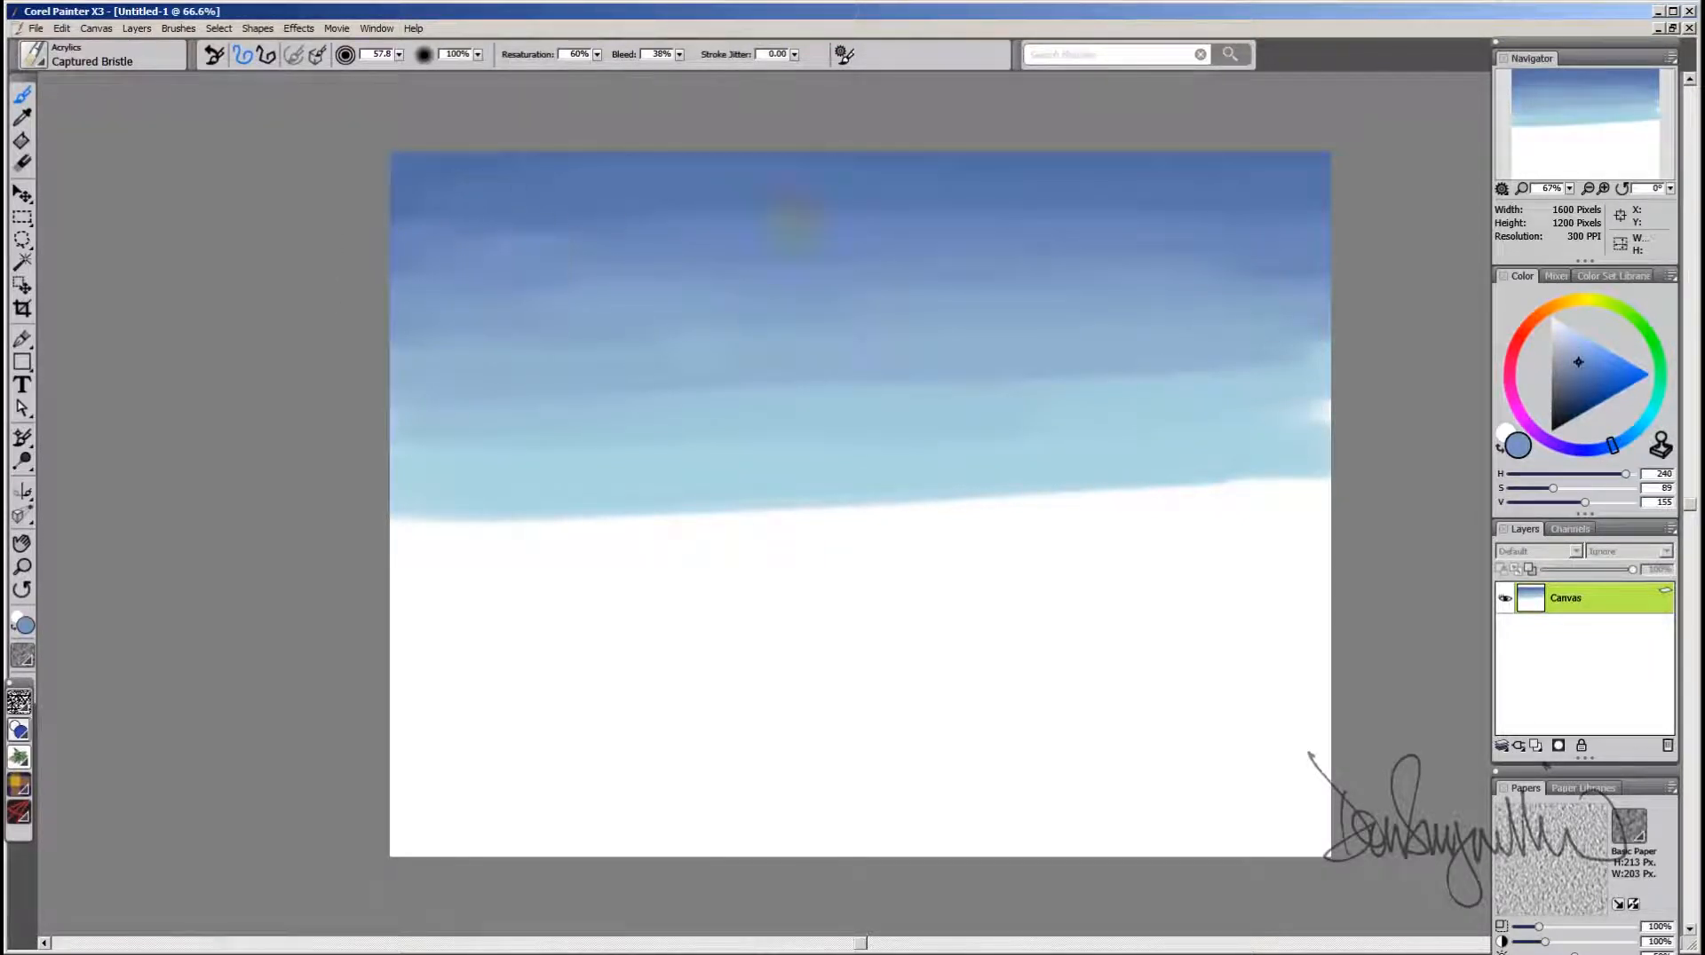
{"action": "left_click", "coordinate": [494, 495], "text": "alt"}
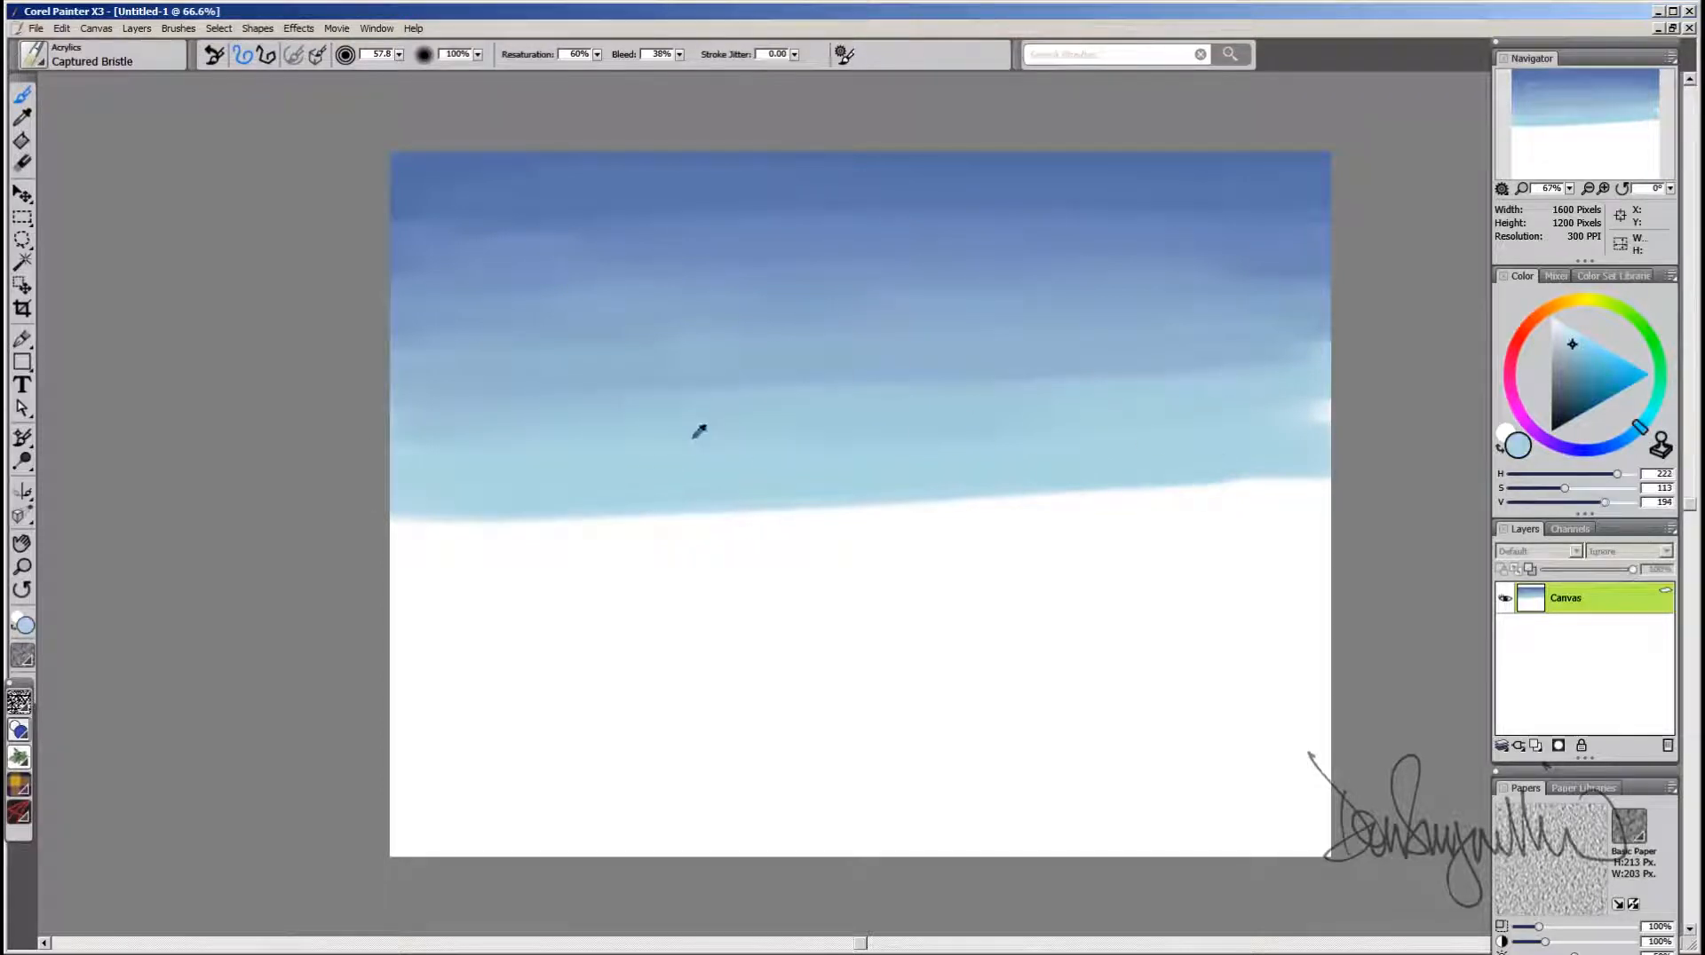
{"action": "left_click", "coordinate": [699, 431], "text": "alt"}
{"action": "mouse_move", "coordinate": [464, 415]}
{"action": "left_mouse_down"}
{"action": "mouse_move", "coordinate": [1159, 384]}
{"action": "mouse_move", "coordinate": [1165, 366]}
{"action": "left_mouse_up"}
{"action": "mouse_move", "coordinate": [743, 362]}
{"action": "left_mouse_down"}
{"action": "mouse_move", "coordinate": [1317, 373]}
{"action": "mouse_move", "coordinate": [315, 381]}
{"action": "mouse_move", "coordinate": [1297, 305]}
{"action": "mouse_move", "coordinate": [1024, 296]}
{"action": "mouse_move", "coordinate": [446, 329]}
{"action": "left_mouse_up"}
Step: Soften the blue-to-turquoise transition toward the canvas's right edge and cover the white gap there with sampled blues
{"action": "left_click", "coordinate": [1297, 304], "text": "alt"}
{"action": "mouse_move", "coordinate": [446, 329]}
{"action": "left_mouse_down"}
{"action": "mouse_move", "coordinate": [1329, 335]}
{"action": "mouse_move", "coordinate": [780, 336]}
{"action": "left_mouse_up"}
{"action": "mouse_move", "coordinate": [781, 336]}
{"action": "left_mouse_down"}
{"action": "mouse_move", "coordinate": [796, 376]}
{"action": "mouse_move", "coordinate": [1339, 349]}
{"action": "mouse_move", "coordinate": [1151, 395]}
{"action": "mouse_move", "coordinate": [1325, 413]}
{"action": "left_mouse_up"}
{"action": "left_click", "coordinate": [1316, 382], "text": "alt"}
{"action": "left_click", "coordinate": [1294, 340], "text": "alt"}
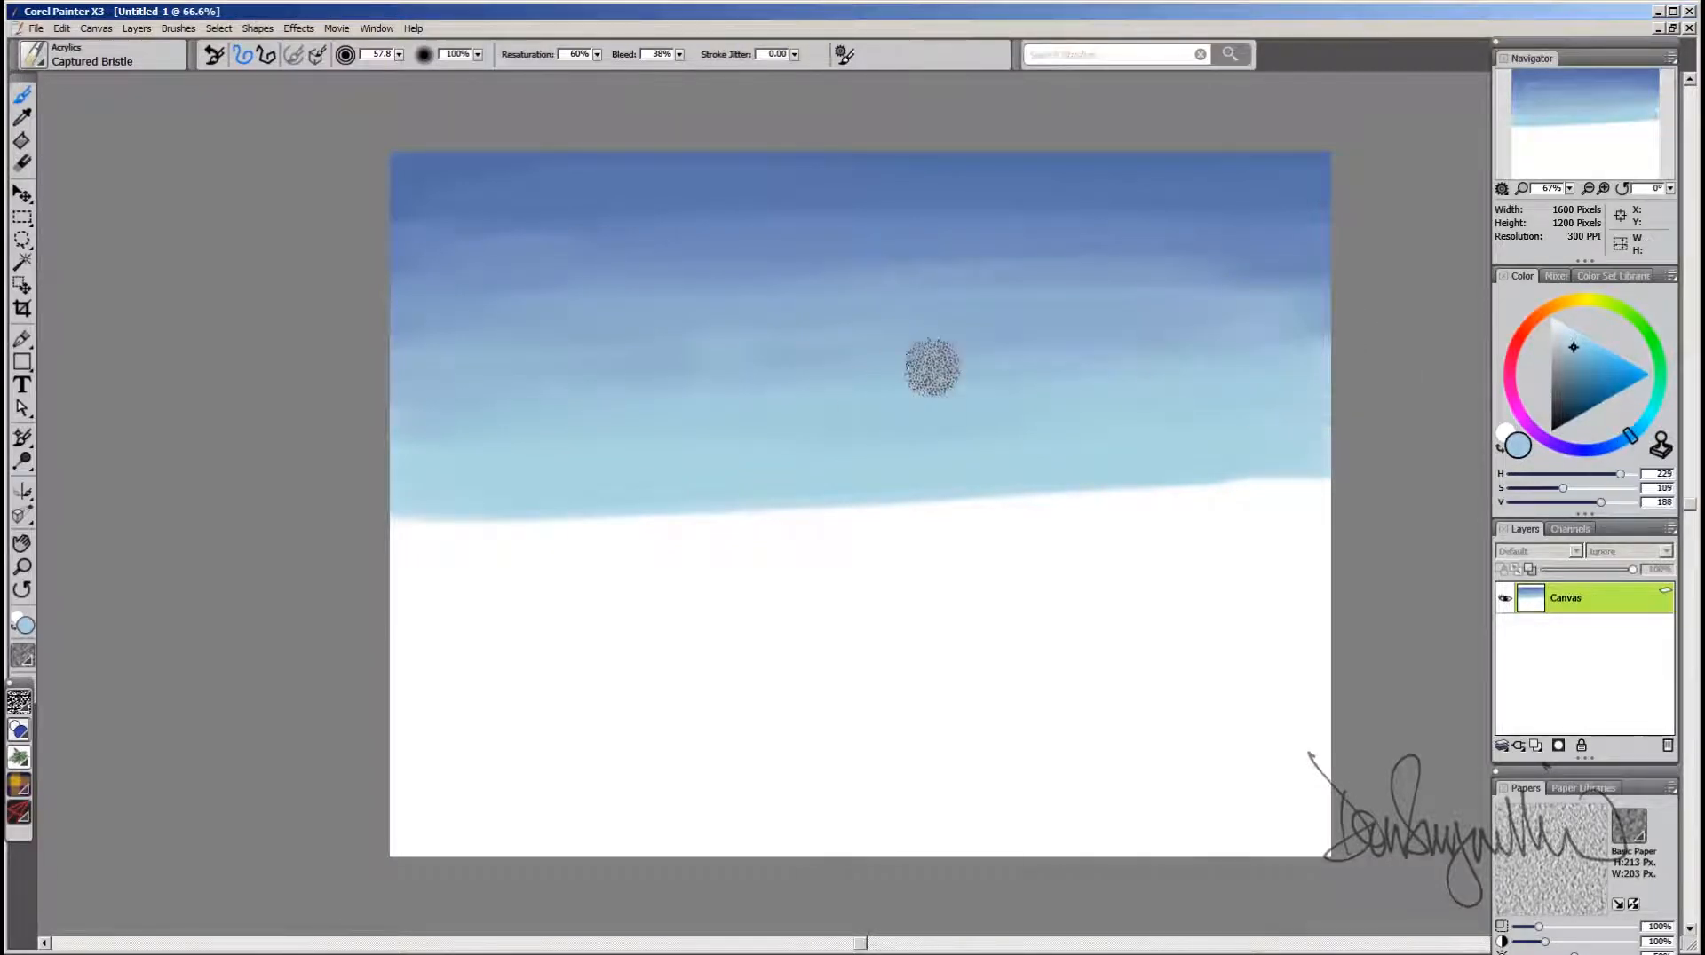
Step: Smooth the boundary between the dark and medium blue bands with sampled blues, undoing an unwanted stroke
{"action": "left_click", "coordinate": [411, 274], "text": "alt"}
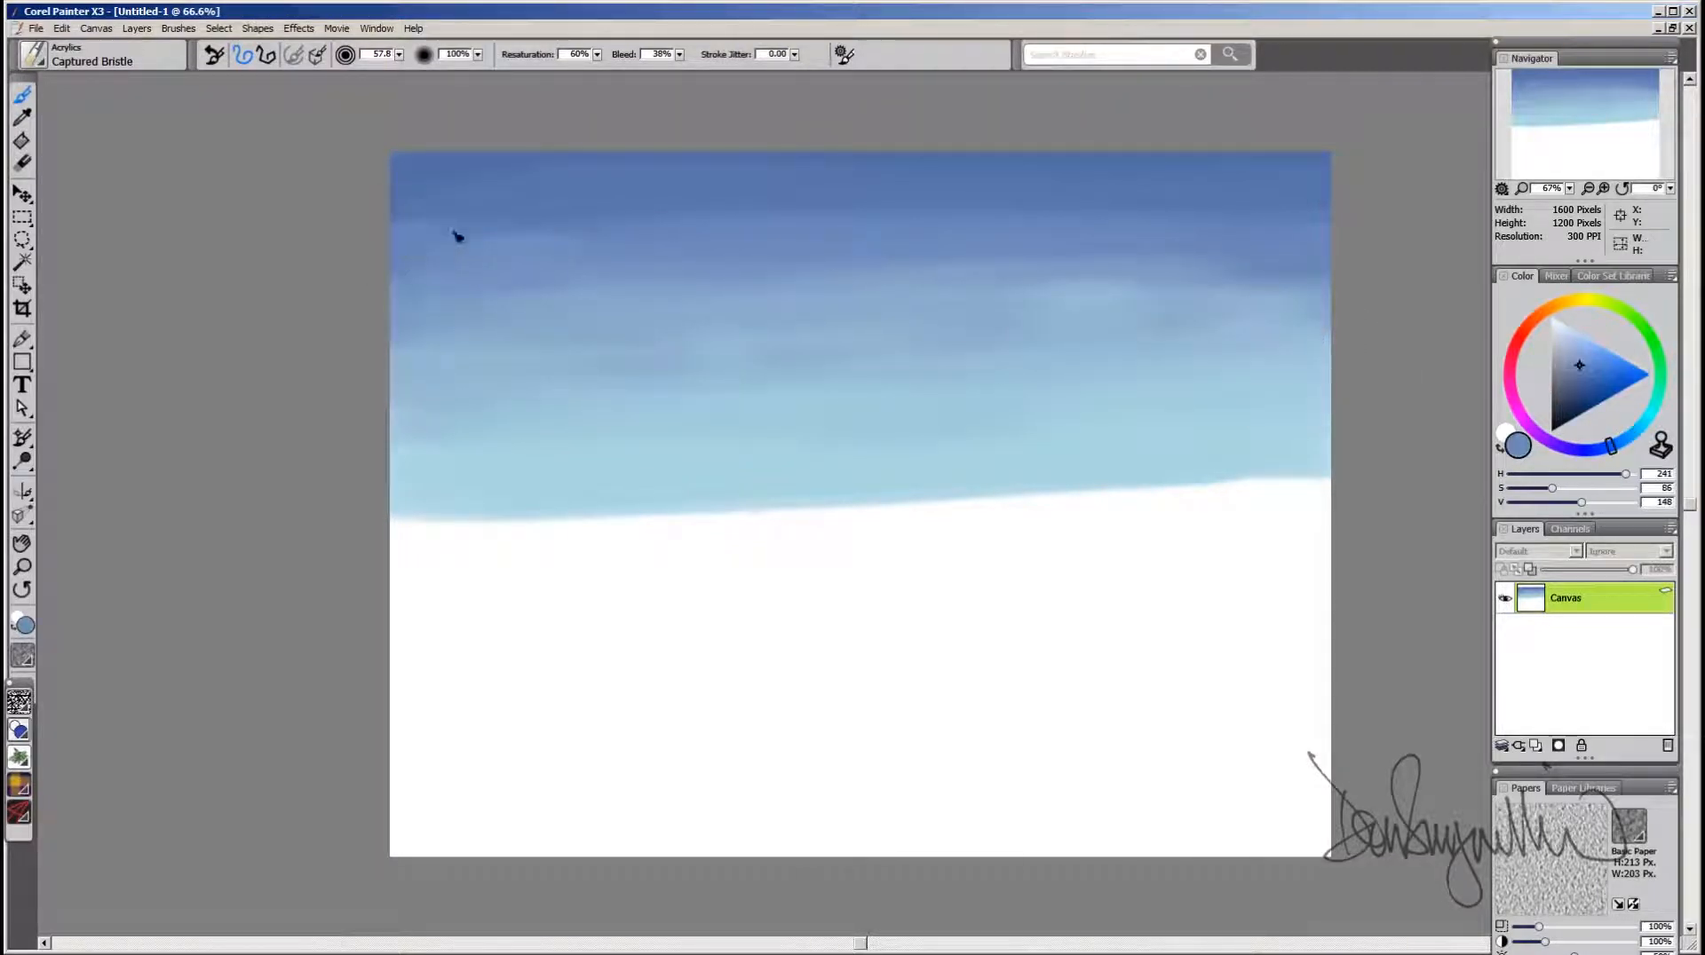
{"action": "mouse_move", "coordinate": [453, 232]}
{"action": "left_mouse_down"}
{"action": "mouse_move", "coordinate": [423, 285]}
{"action": "mouse_move", "coordinate": [438, 295]}
{"action": "mouse_move", "coordinate": [632, 308]}
{"action": "left_mouse_up"}
{"action": "left_click", "coordinate": [580, 319], "text": "alt"}
{"action": "left_click_drag", "start_coordinate": [454, 311], "coordinate": [914, 280]}
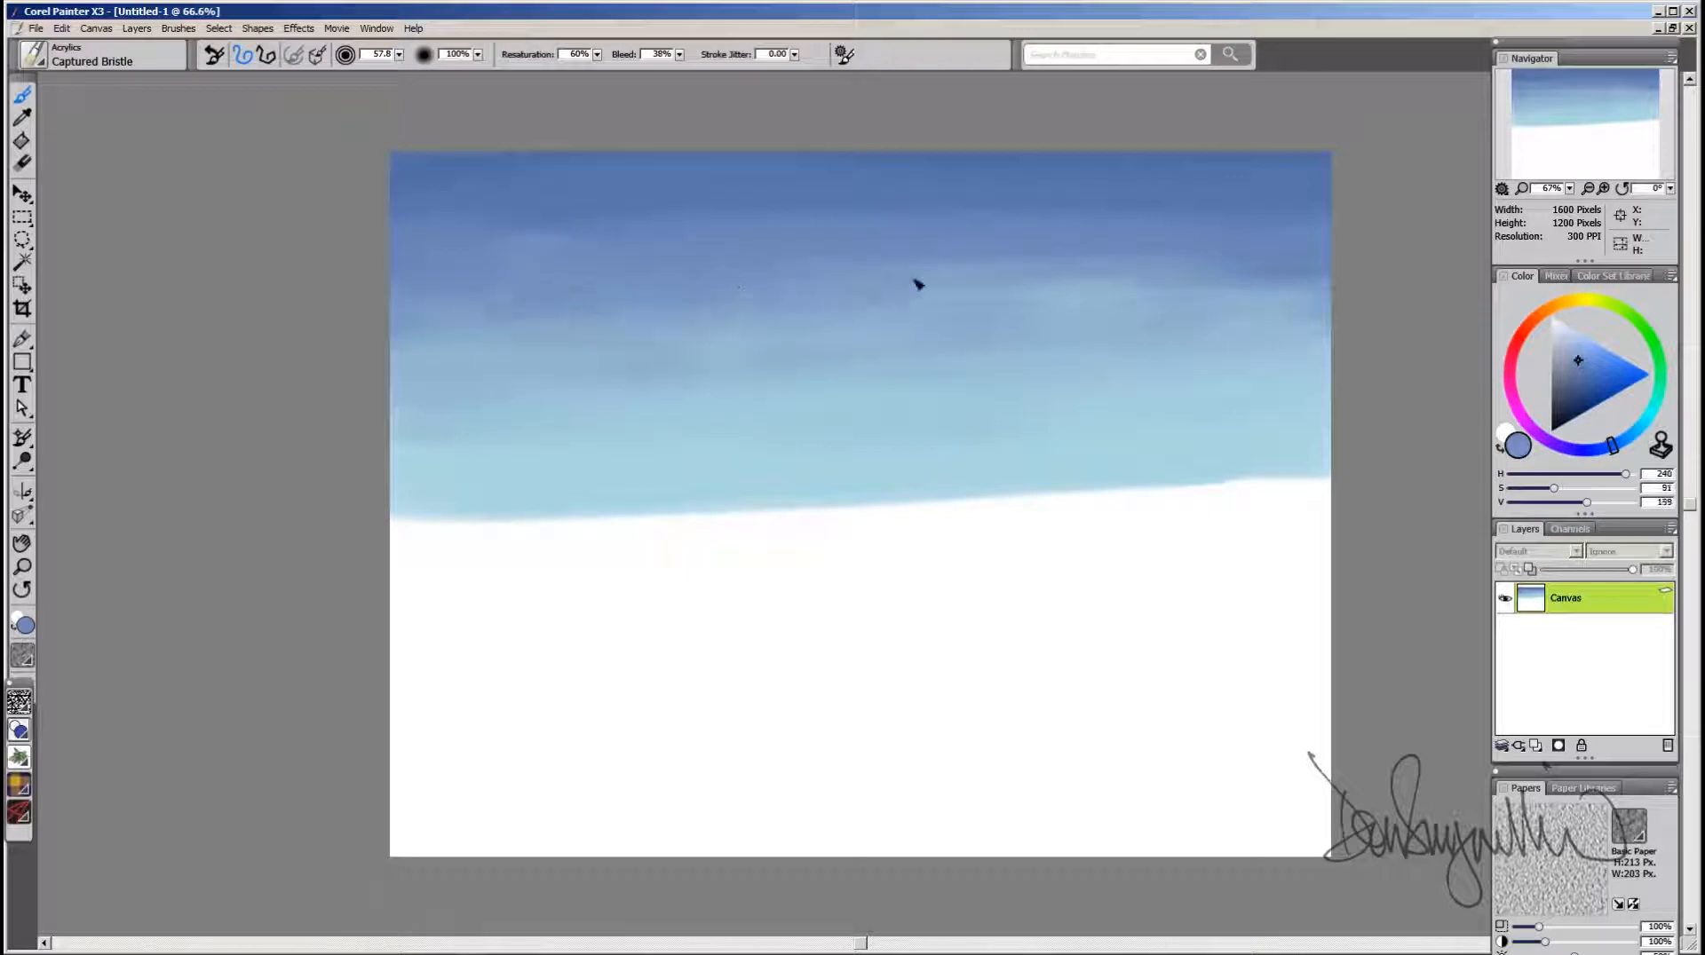
{"action": "left_click", "coordinate": [860, 311], "text": "alt"}
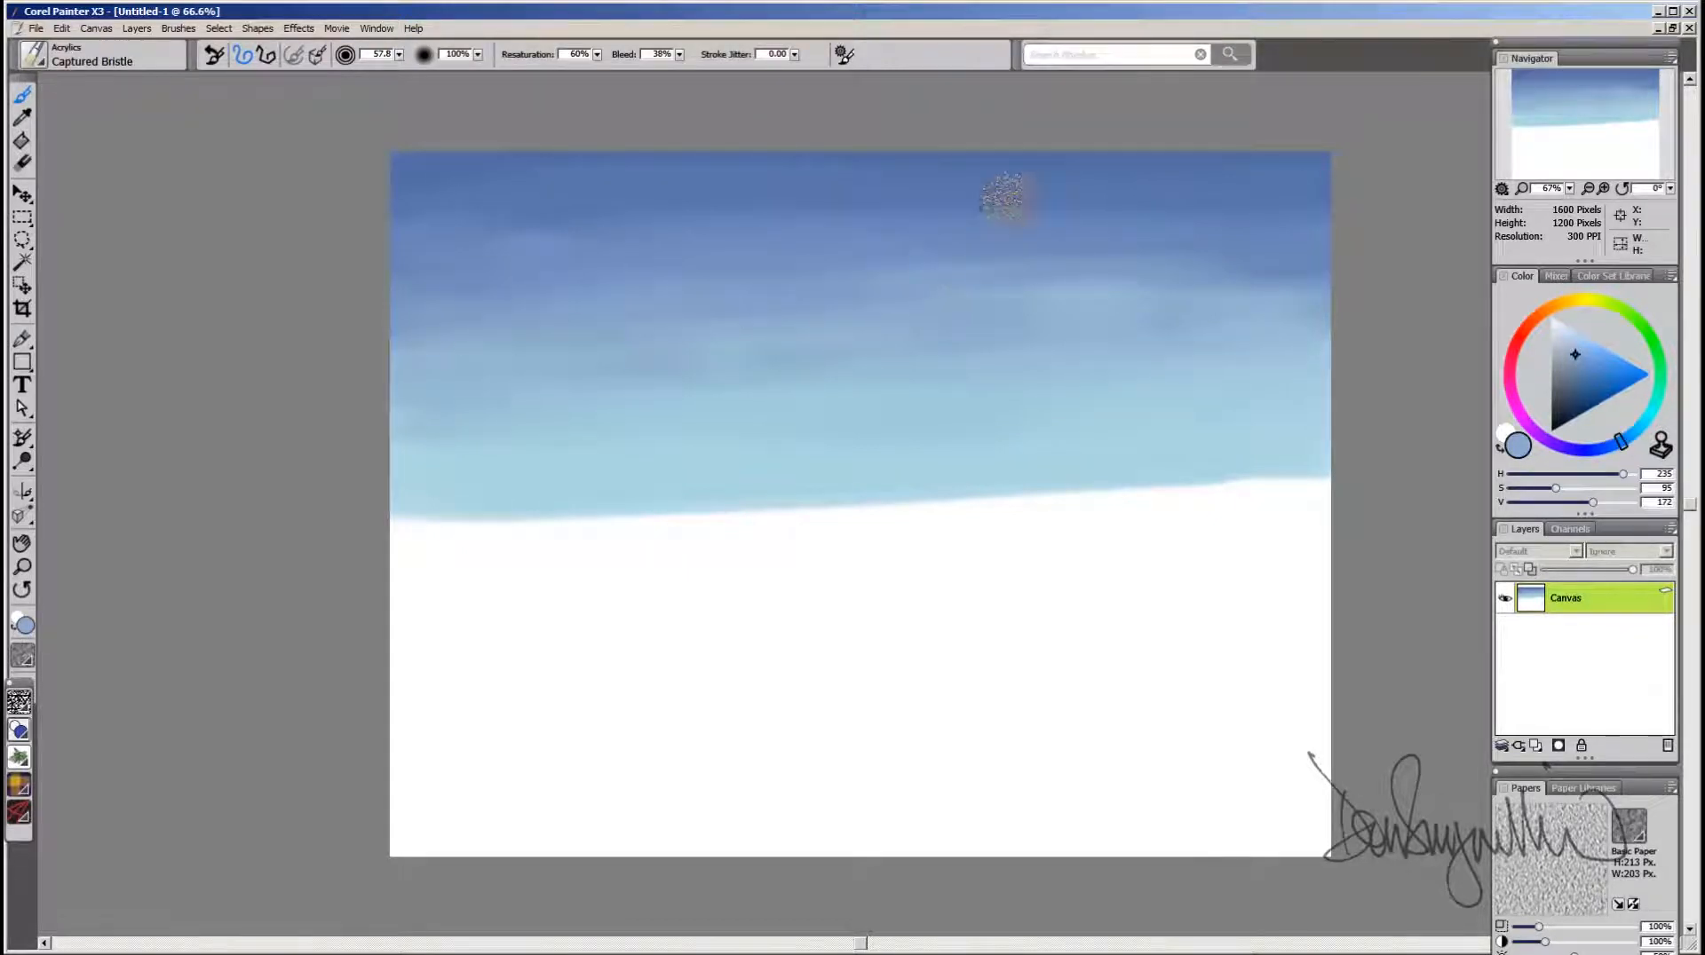
{"action": "left_click", "coordinate": [1009, 190], "text": "alt"}
{"action": "left_click_drag", "start_coordinate": [1239, 270], "coordinate": [1259, 298]}
{"action": "key", "text": "ctrl+z"}
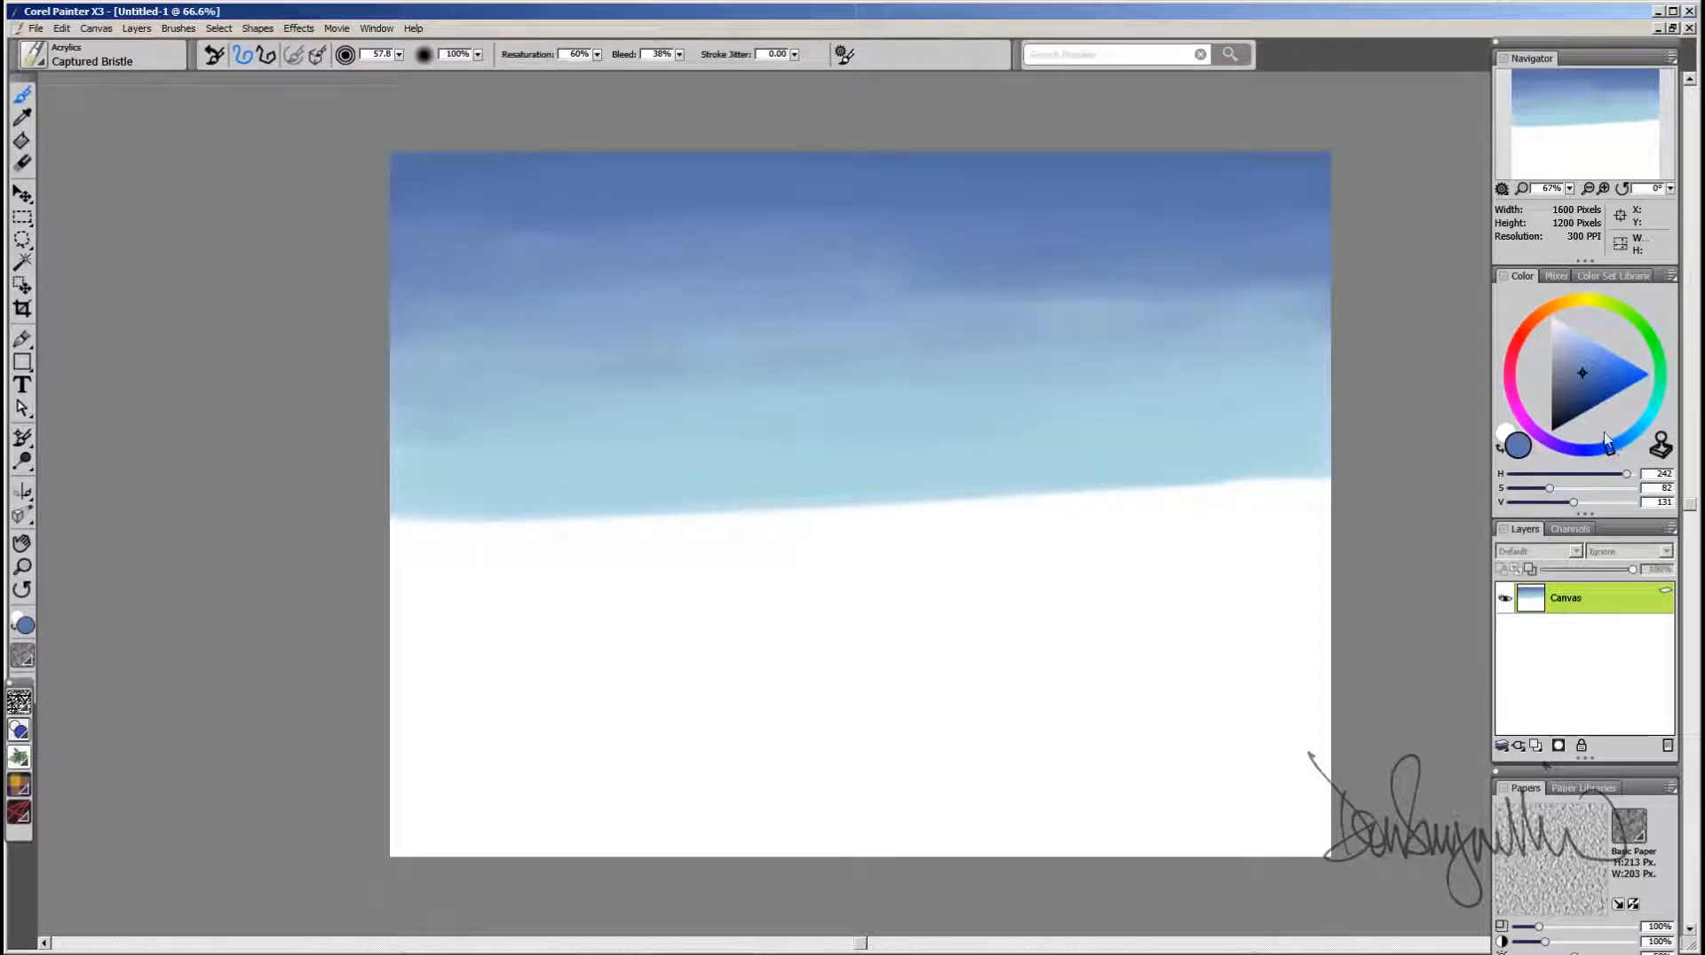
Step: Paint a pale peach band (H 107, S 100, V 214) along the turquoise sky's lower edge
{"action": "left_click", "coordinate": [1551, 317]}
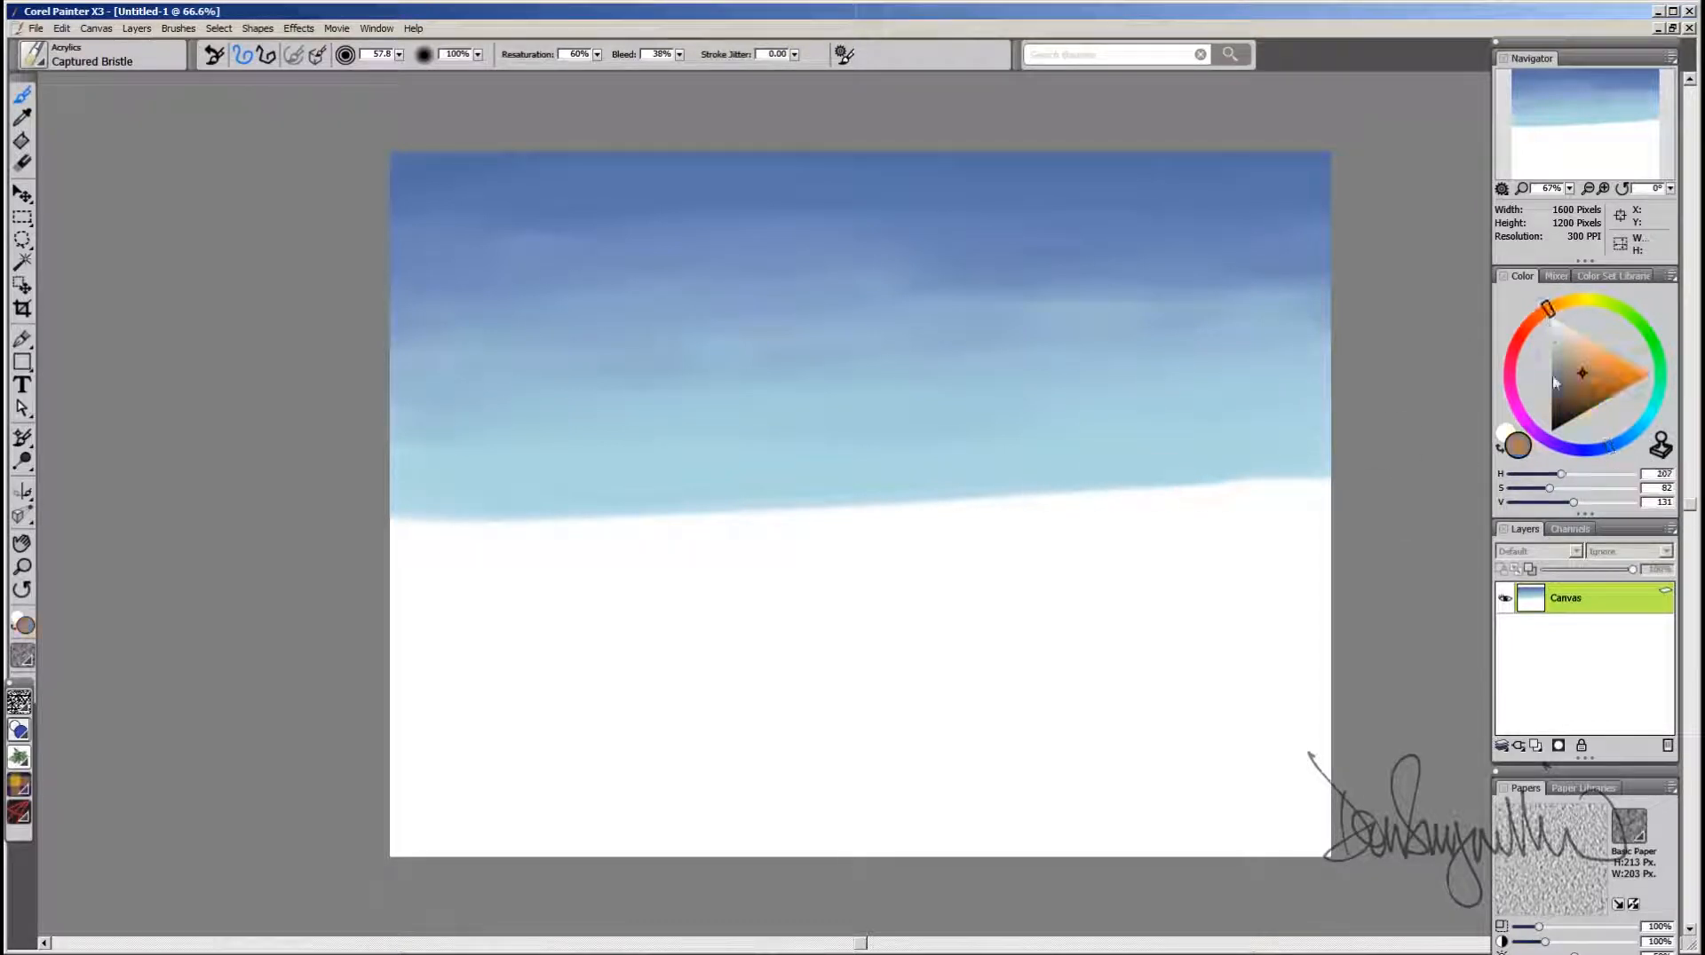
{"action": "left_click_drag", "start_coordinate": [1584, 373], "coordinate": [1564, 335]}
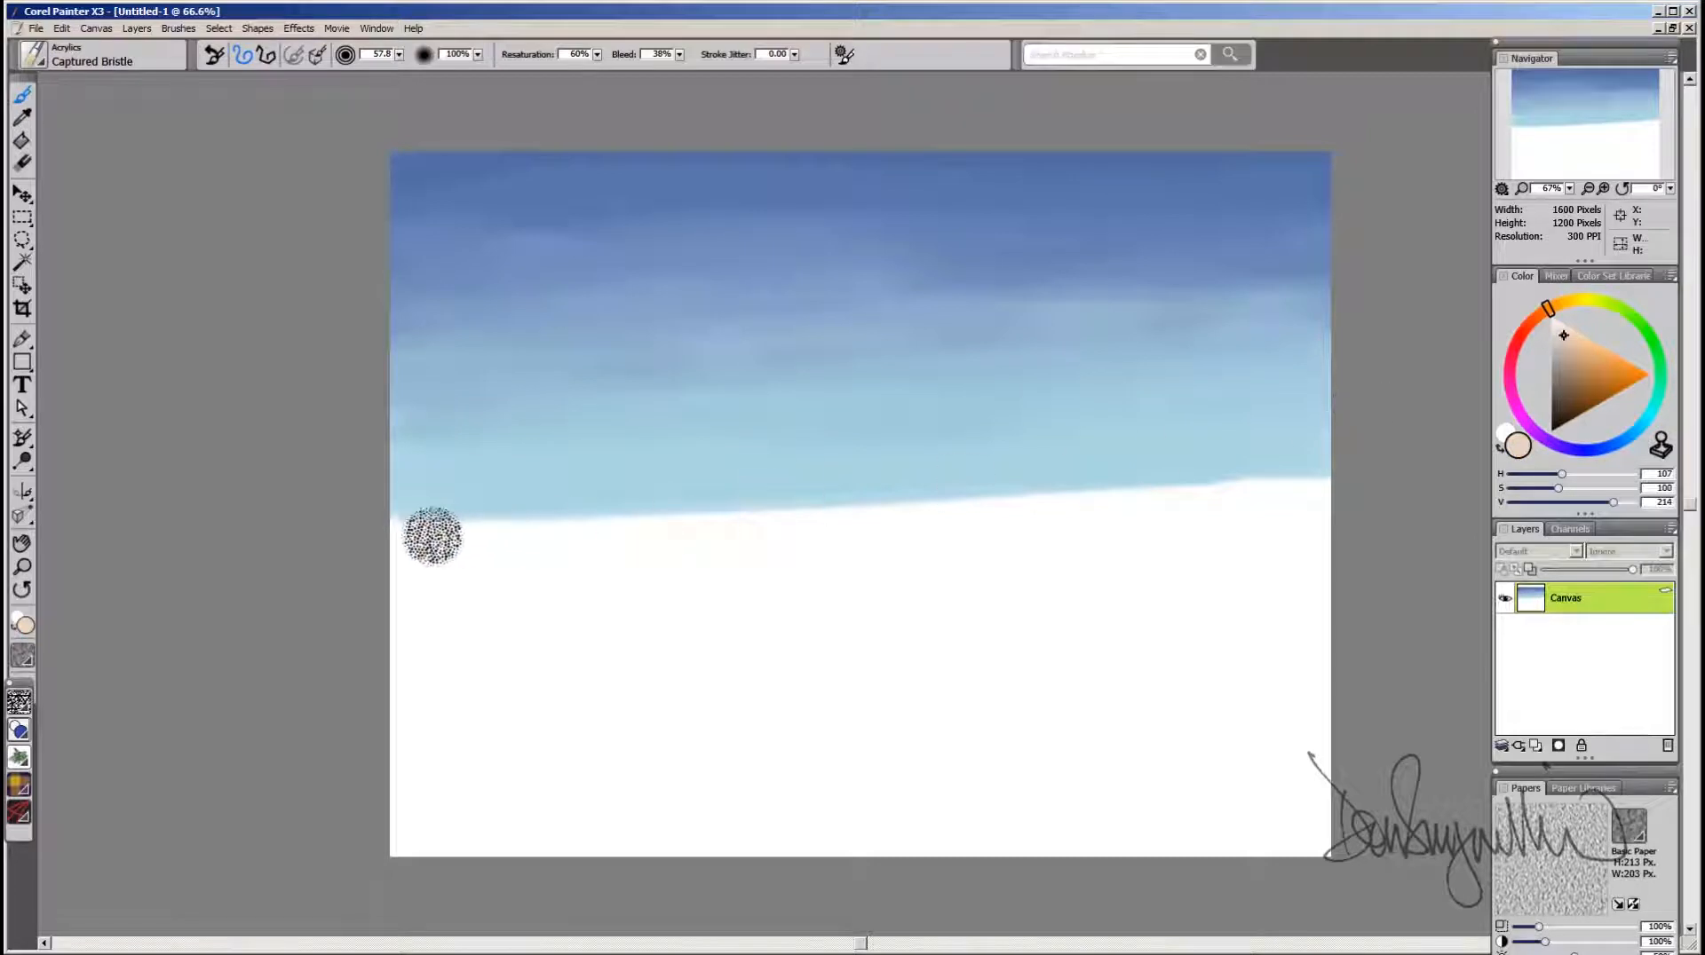
{"action": "mouse_move", "coordinate": [430, 537]}
{"action": "left_mouse_down"}
{"action": "mouse_move", "coordinate": [1235, 515]}
{"action": "mouse_move", "coordinate": [1332, 501]}
{"action": "left_mouse_up"}
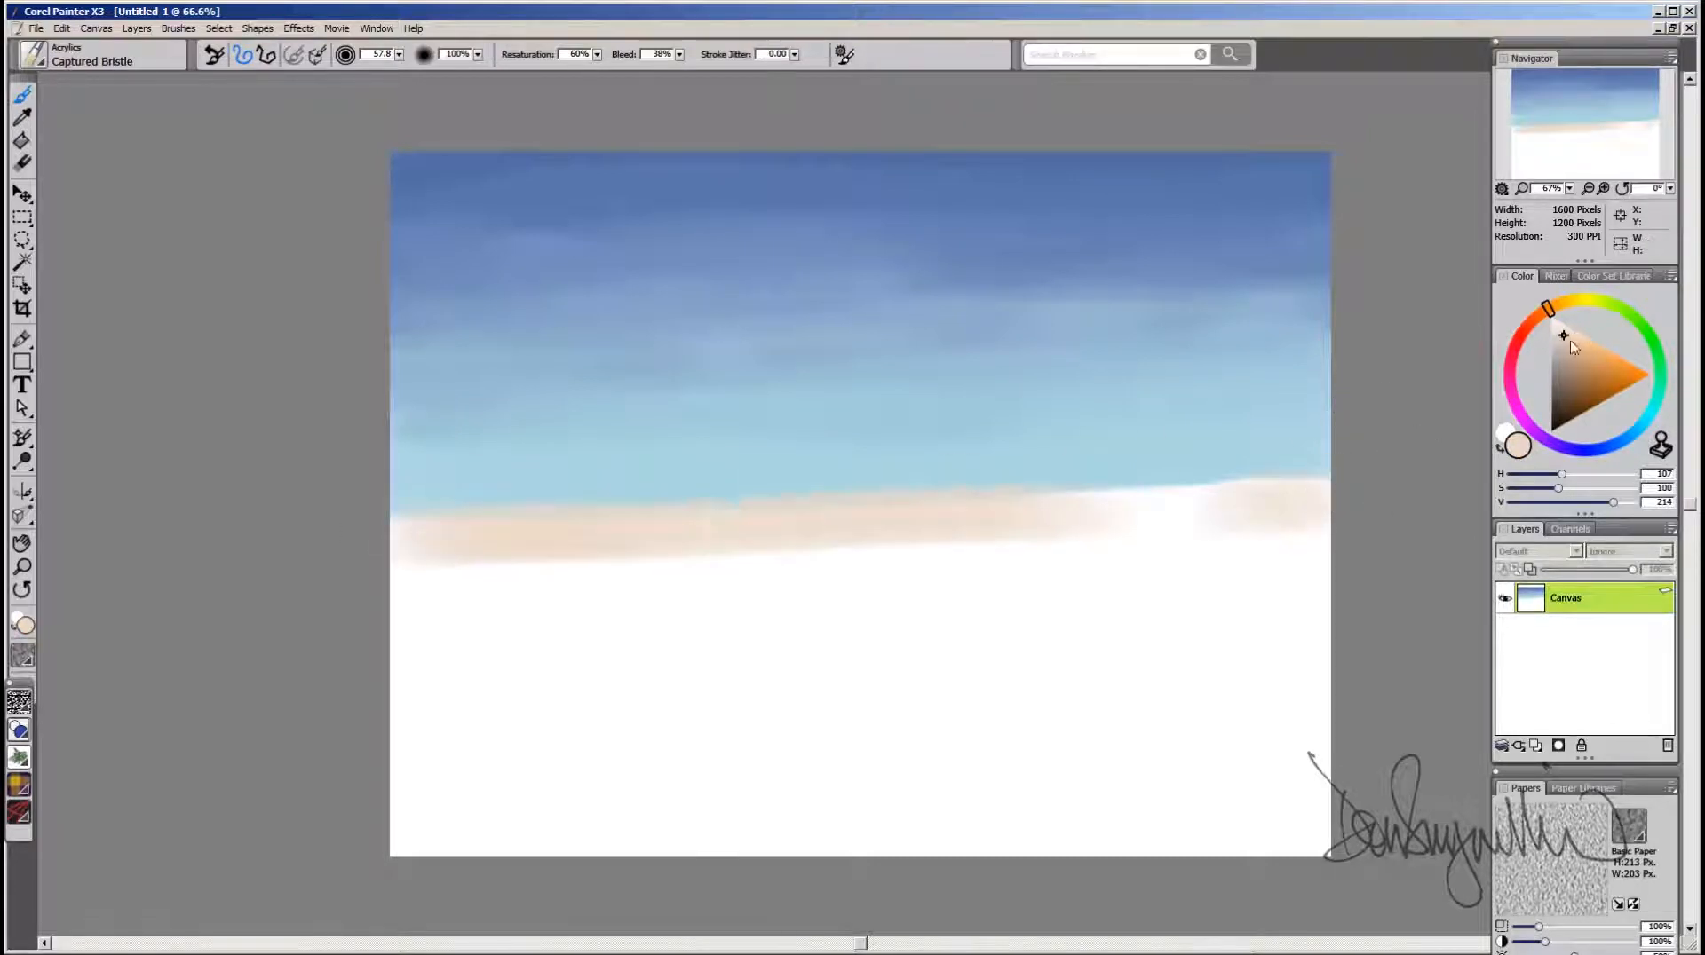
Step: Glaze pale pink (H 68, S 100, V 214) between the peach and turquoise bands, softening it with sampled sky colors
{"action": "left_click_drag", "start_coordinate": [1549, 310], "coordinate": [1509, 366]}
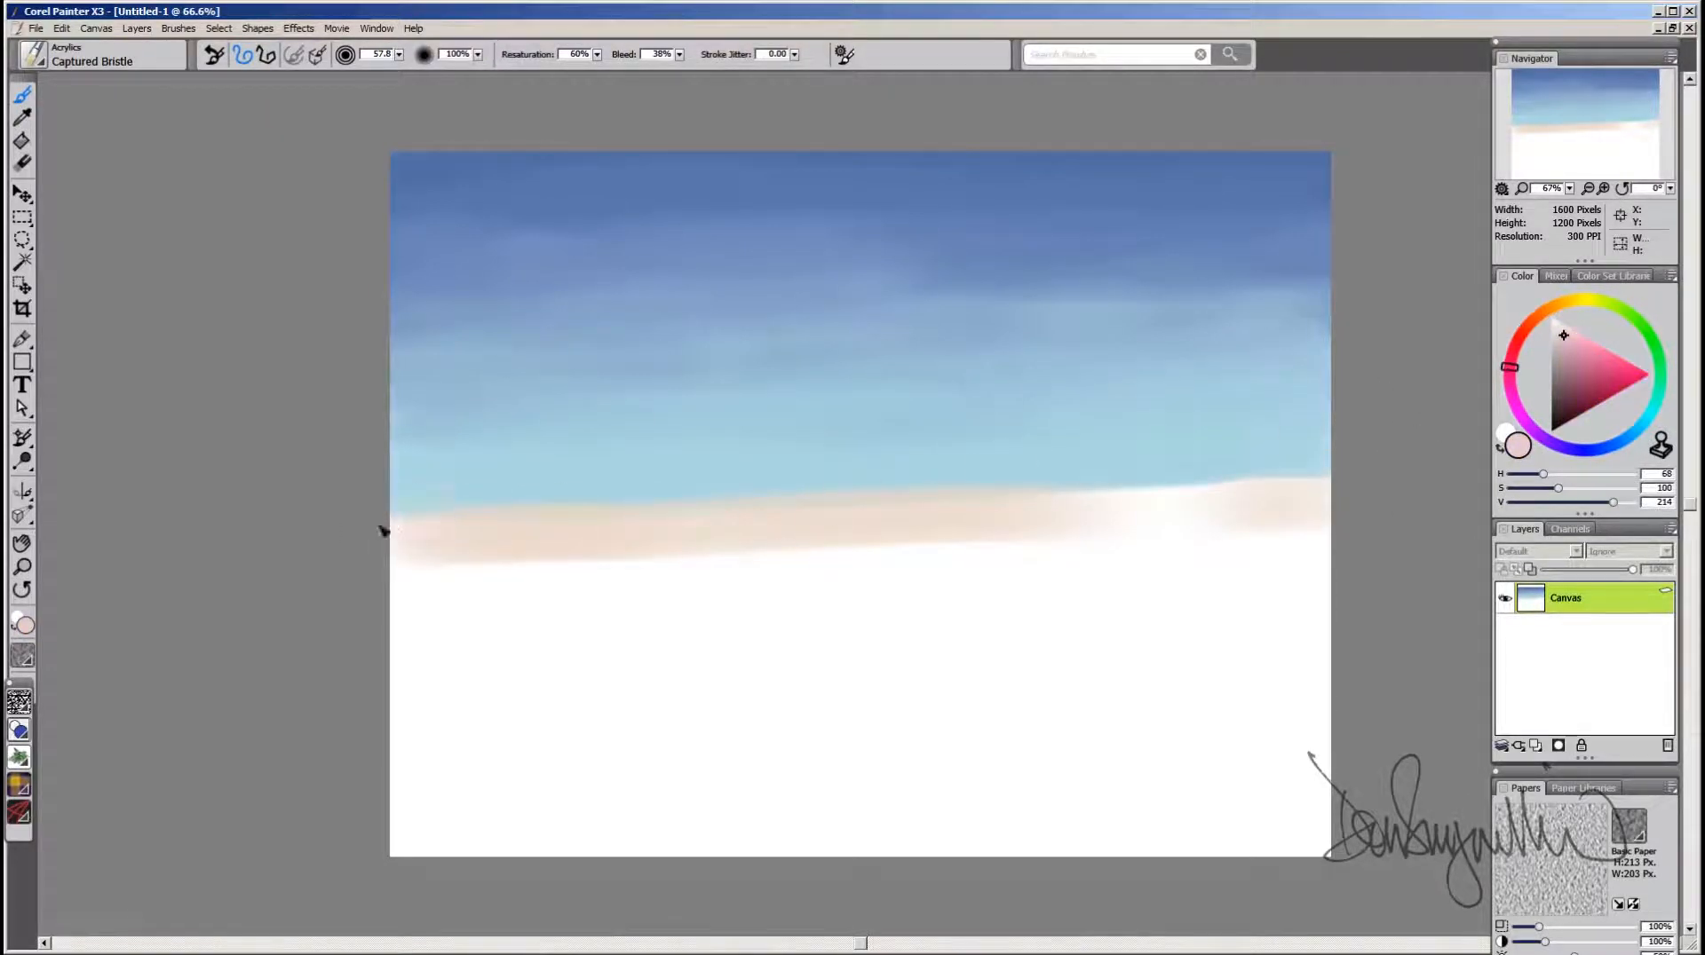
{"action": "left_click_drag", "start_coordinate": [383, 525], "coordinate": [1256, 482]}
{"action": "left_click", "coordinate": [1299, 451], "text": "alt"}
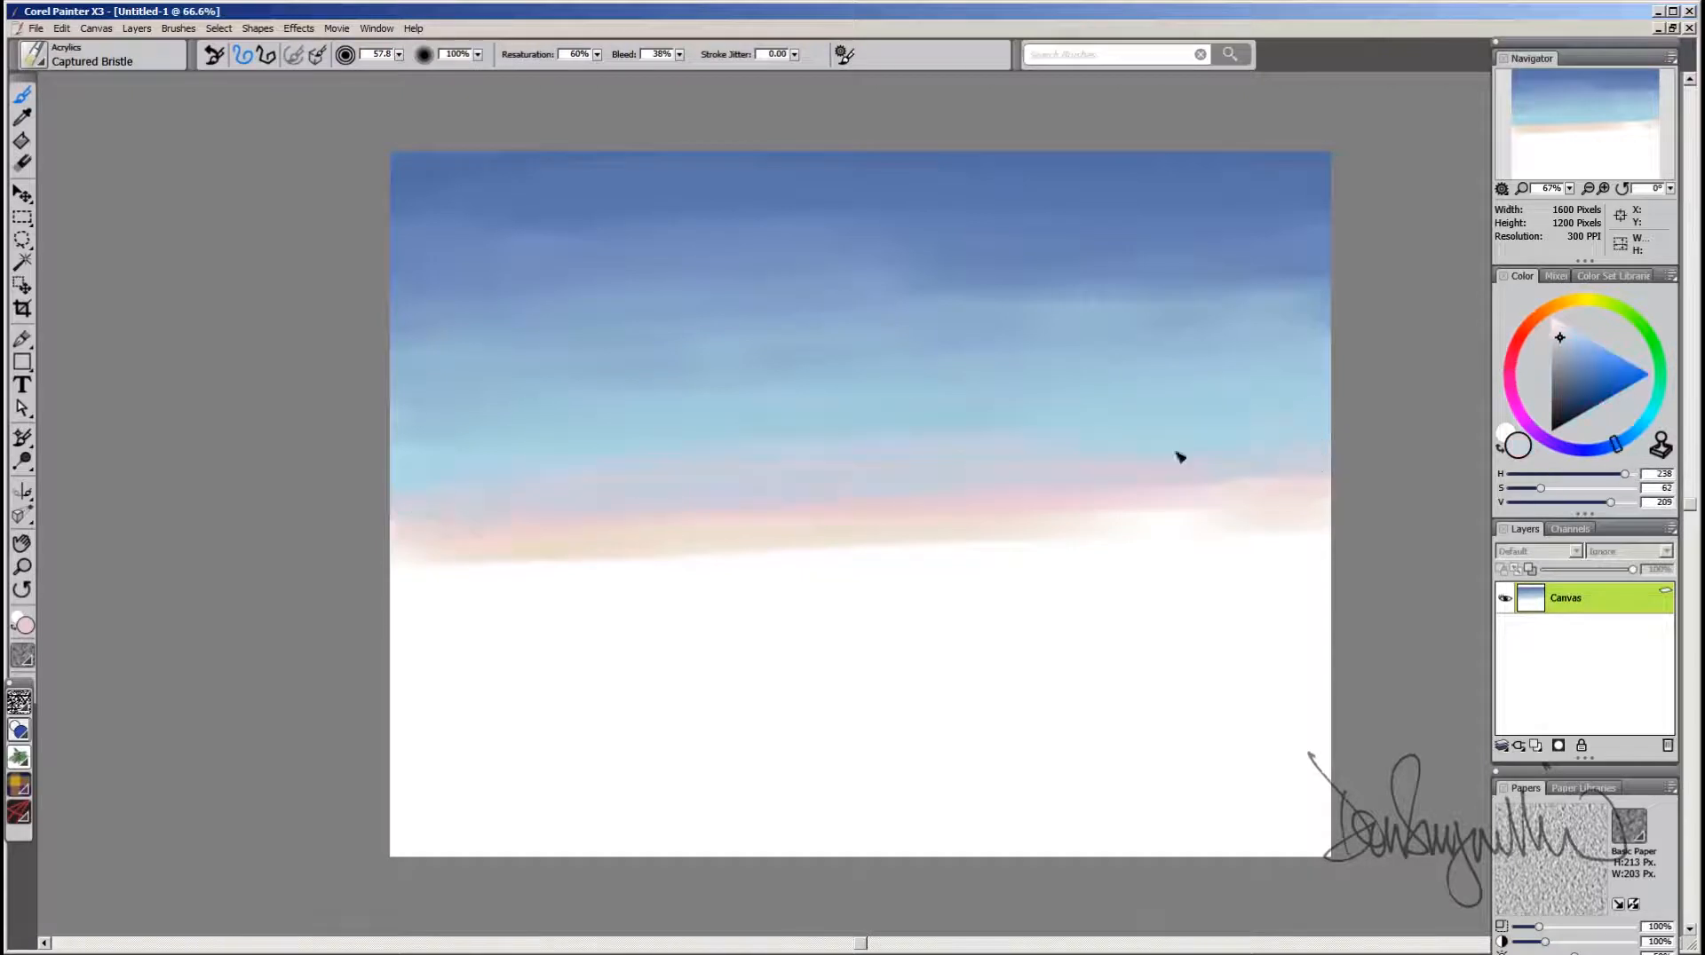
{"action": "left_click", "coordinate": [1247, 418], "text": "alt"}
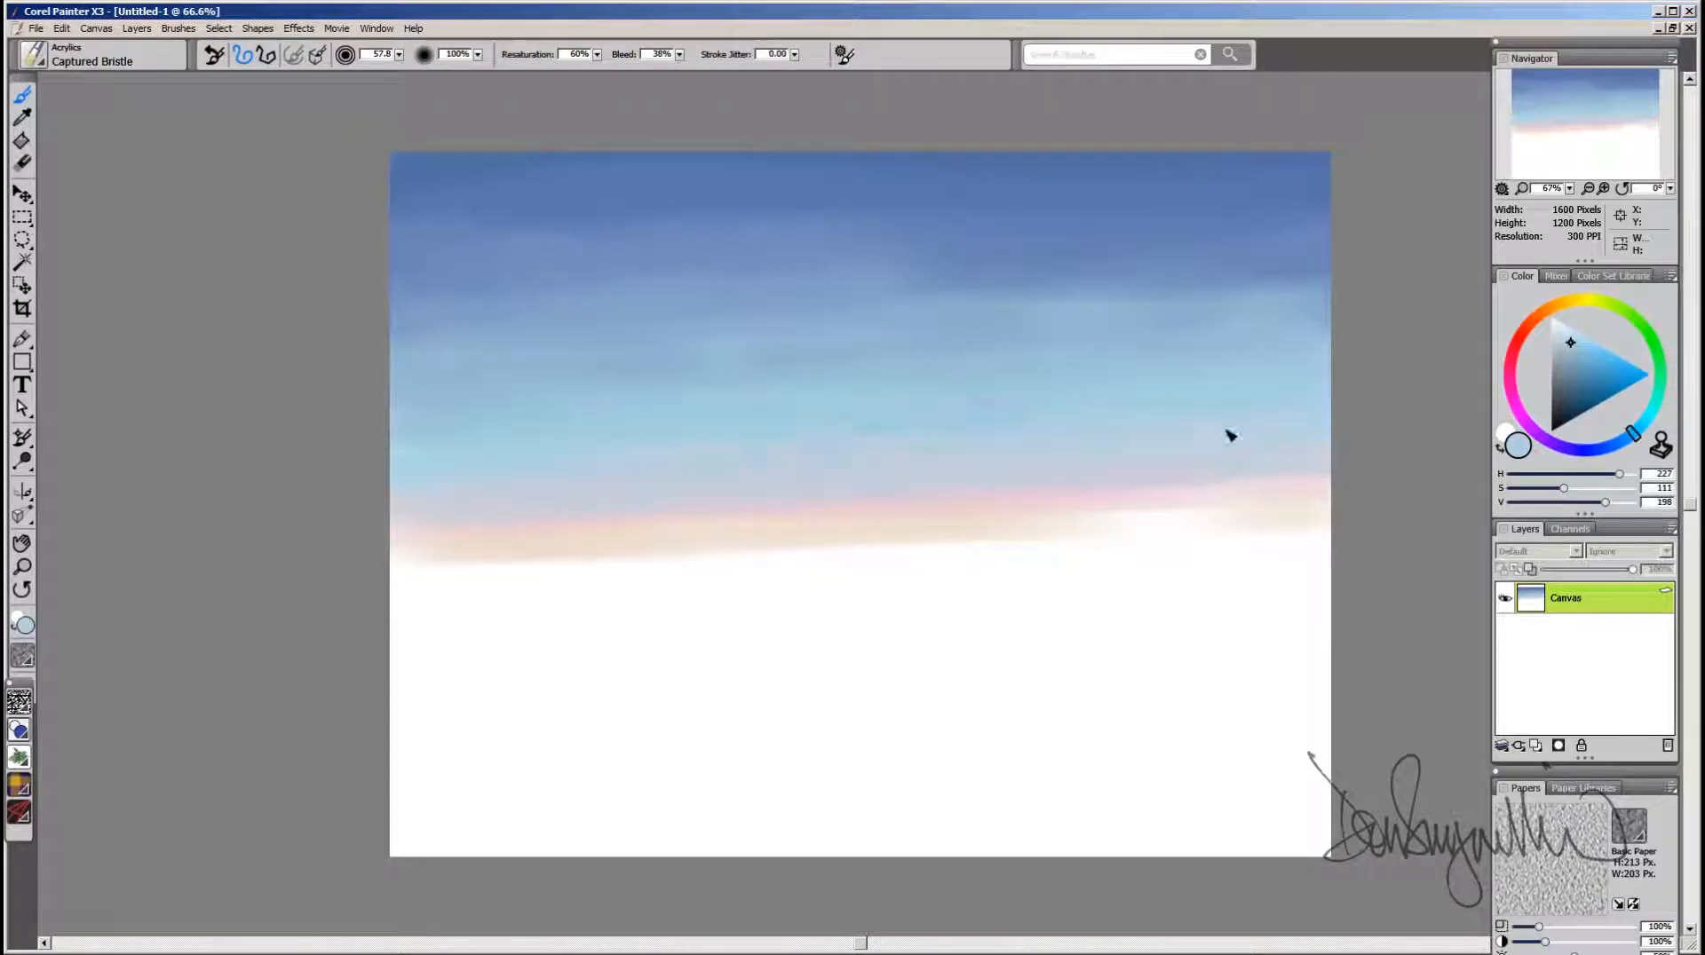
Step: Brush sampled pale blue over the pink band's upper edge to merge it with the turquoise sky
{"action": "left_click_drag", "start_coordinate": [1230, 435], "coordinate": [412, 480]}
{"action": "left_click", "coordinate": [496, 487], "text": "alt"}
{"action": "left_click", "coordinate": [451, 477], "text": "alt"}
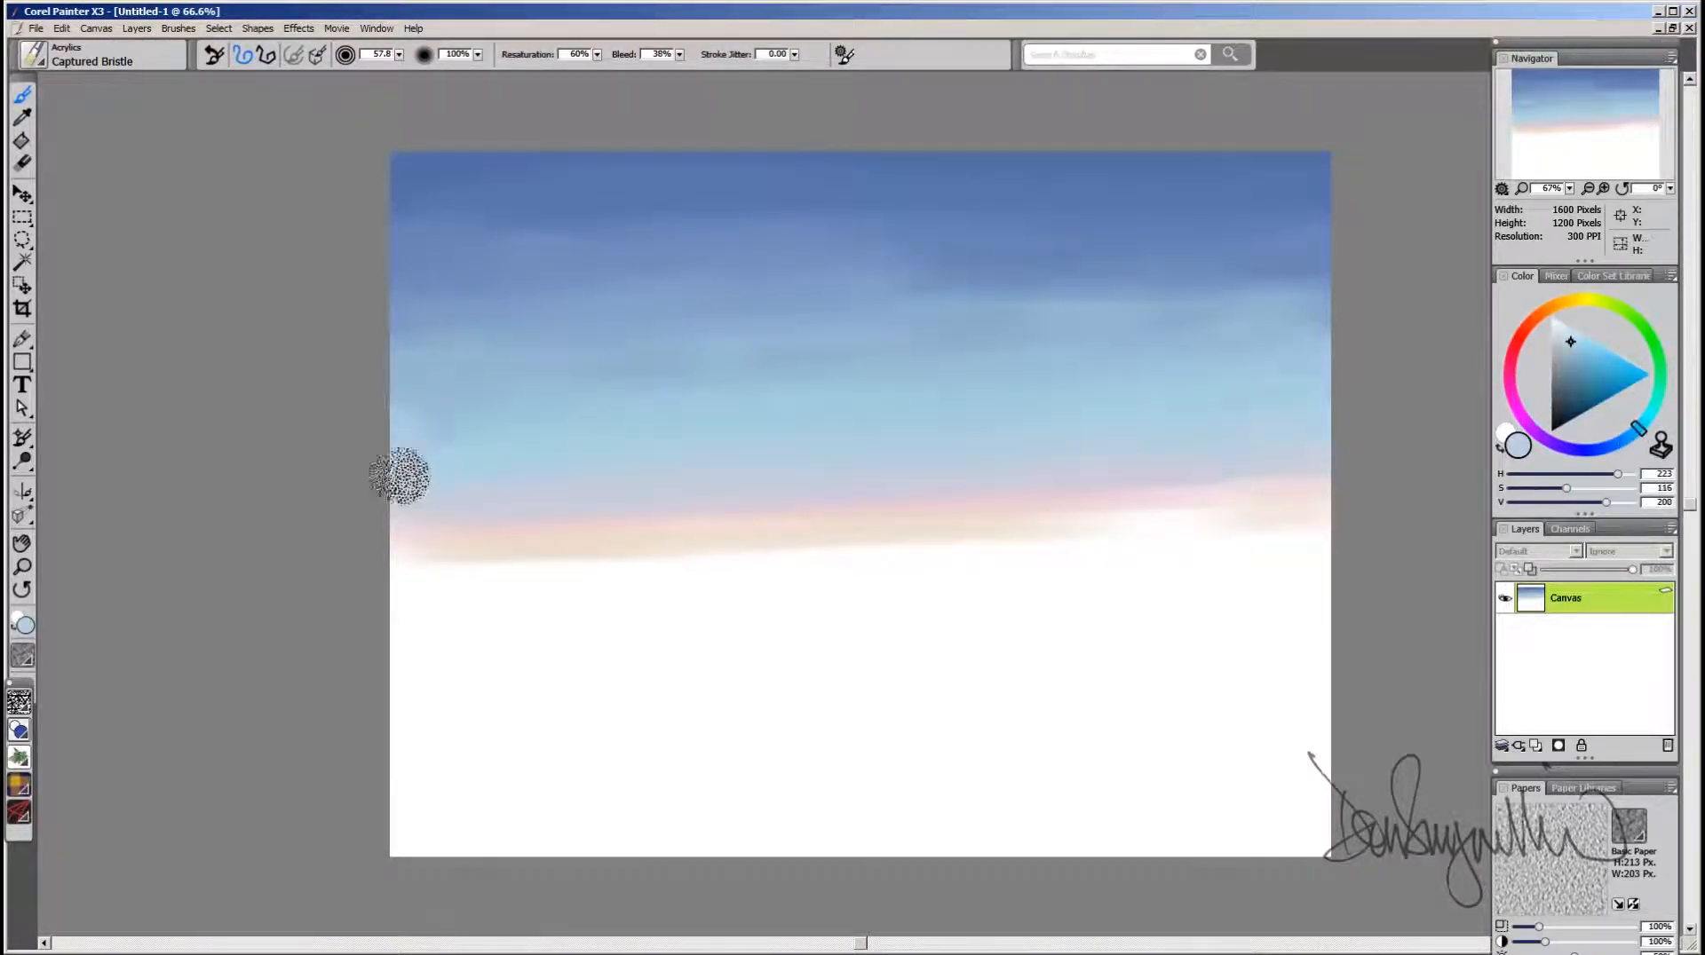
{"action": "left_click", "coordinate": [1286, 480], "text": "alt"}
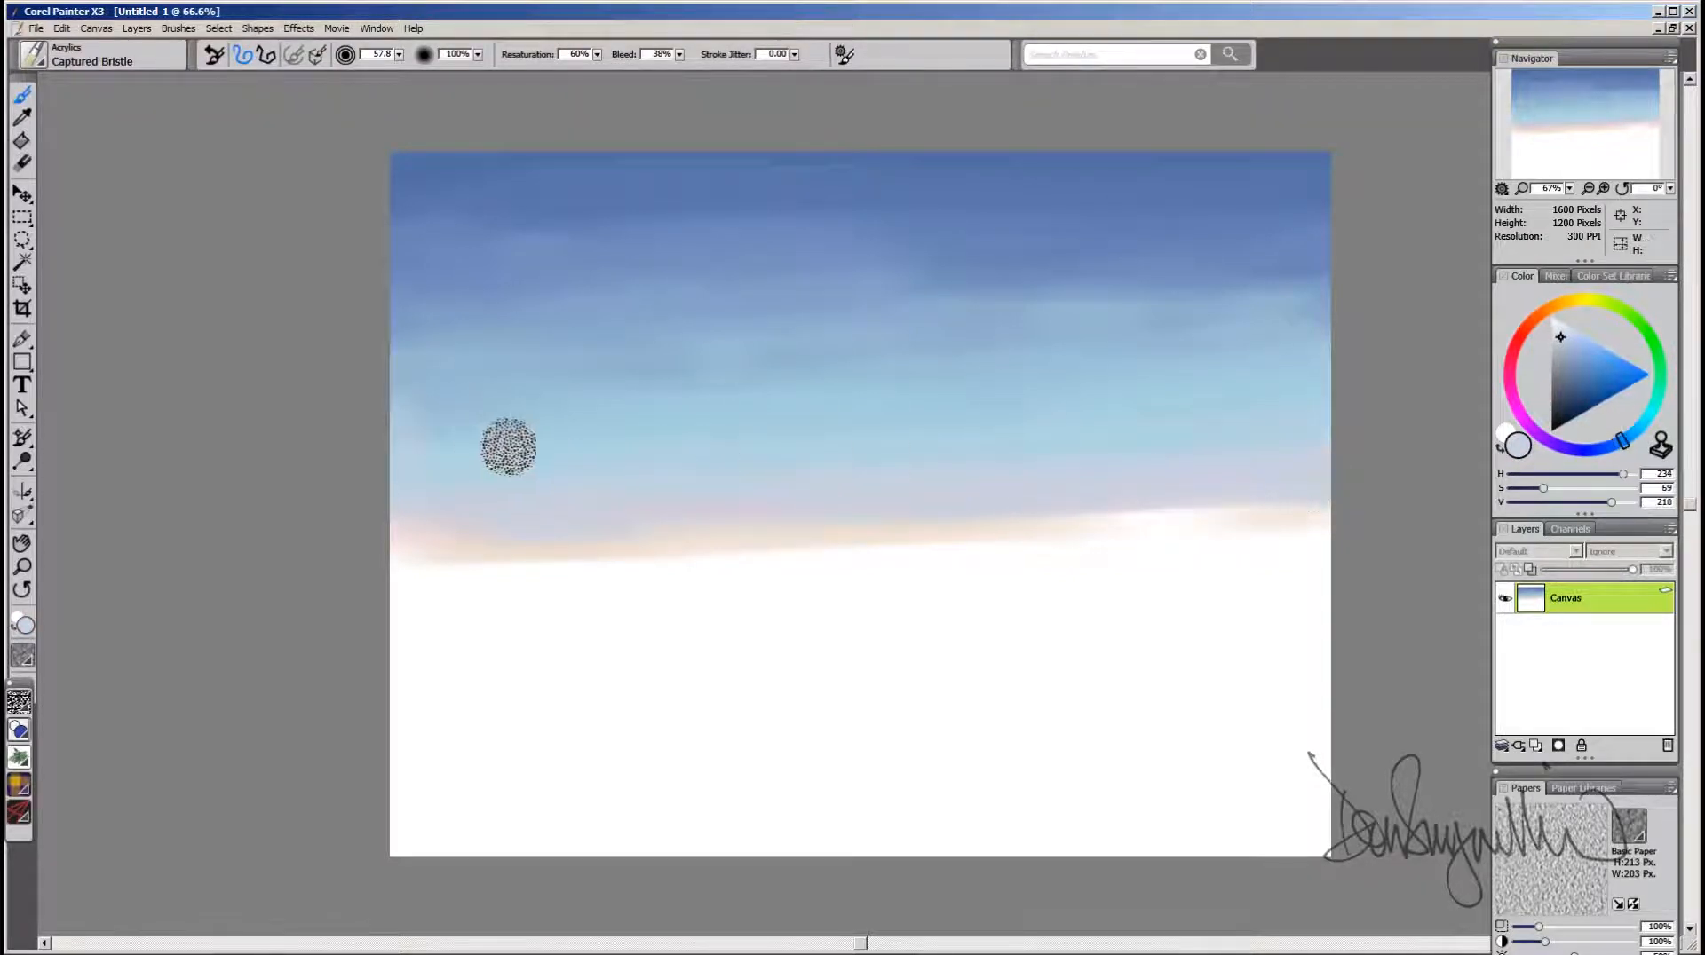
Step: Even out the pale blue-to-lavender transition above the horizon with further sampled colors
{"action": "left_click", "coordinate": [471, 440], "text": "alt"}
{"action": "left_click_drag", "start_coordinate": [1181, 447], "coordinate": [1207, 448]}
{"action": "left_click", "coordinate": [1136, 462], "text": "alt"}
{"action": "left_click", "coordinate": [844, 475], "text": "alt"}
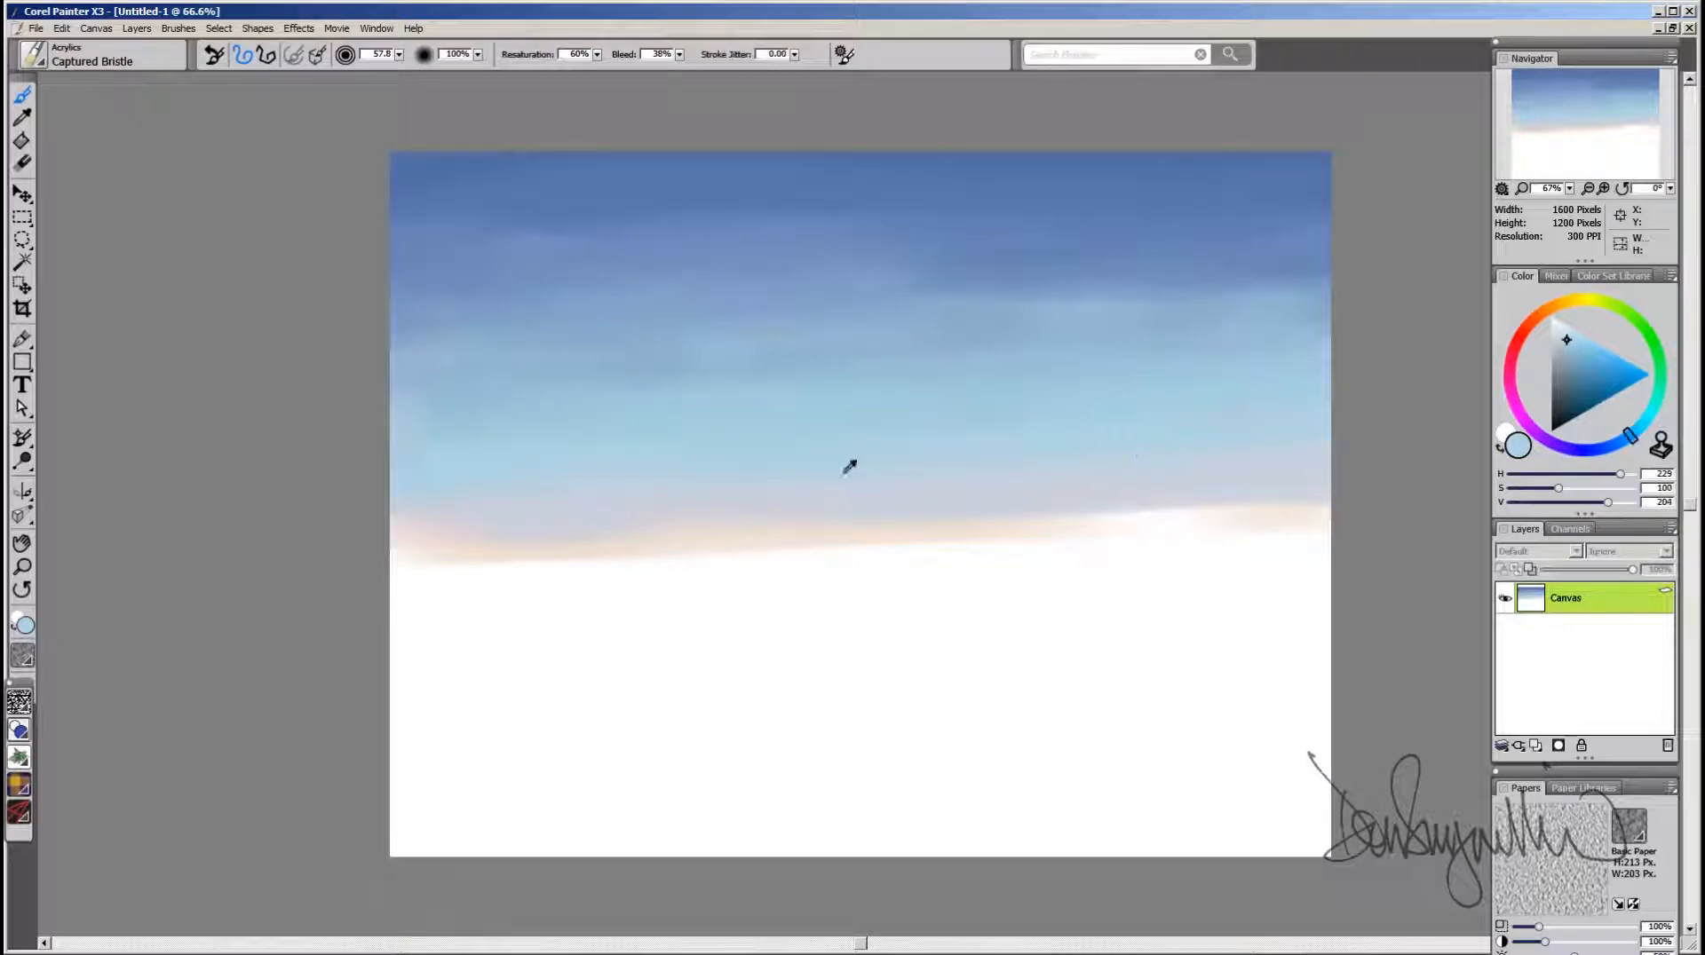
{"action": "left_click_drag", "start_coordinate": [448, 502], "coordinate": [1301, 436]}
Step: Lighten the lower edge of the dark blue band on the sky's right half with sampled medium blue
{"action": "left_click", "coordinate": [1092, 336], "text": "alt"}
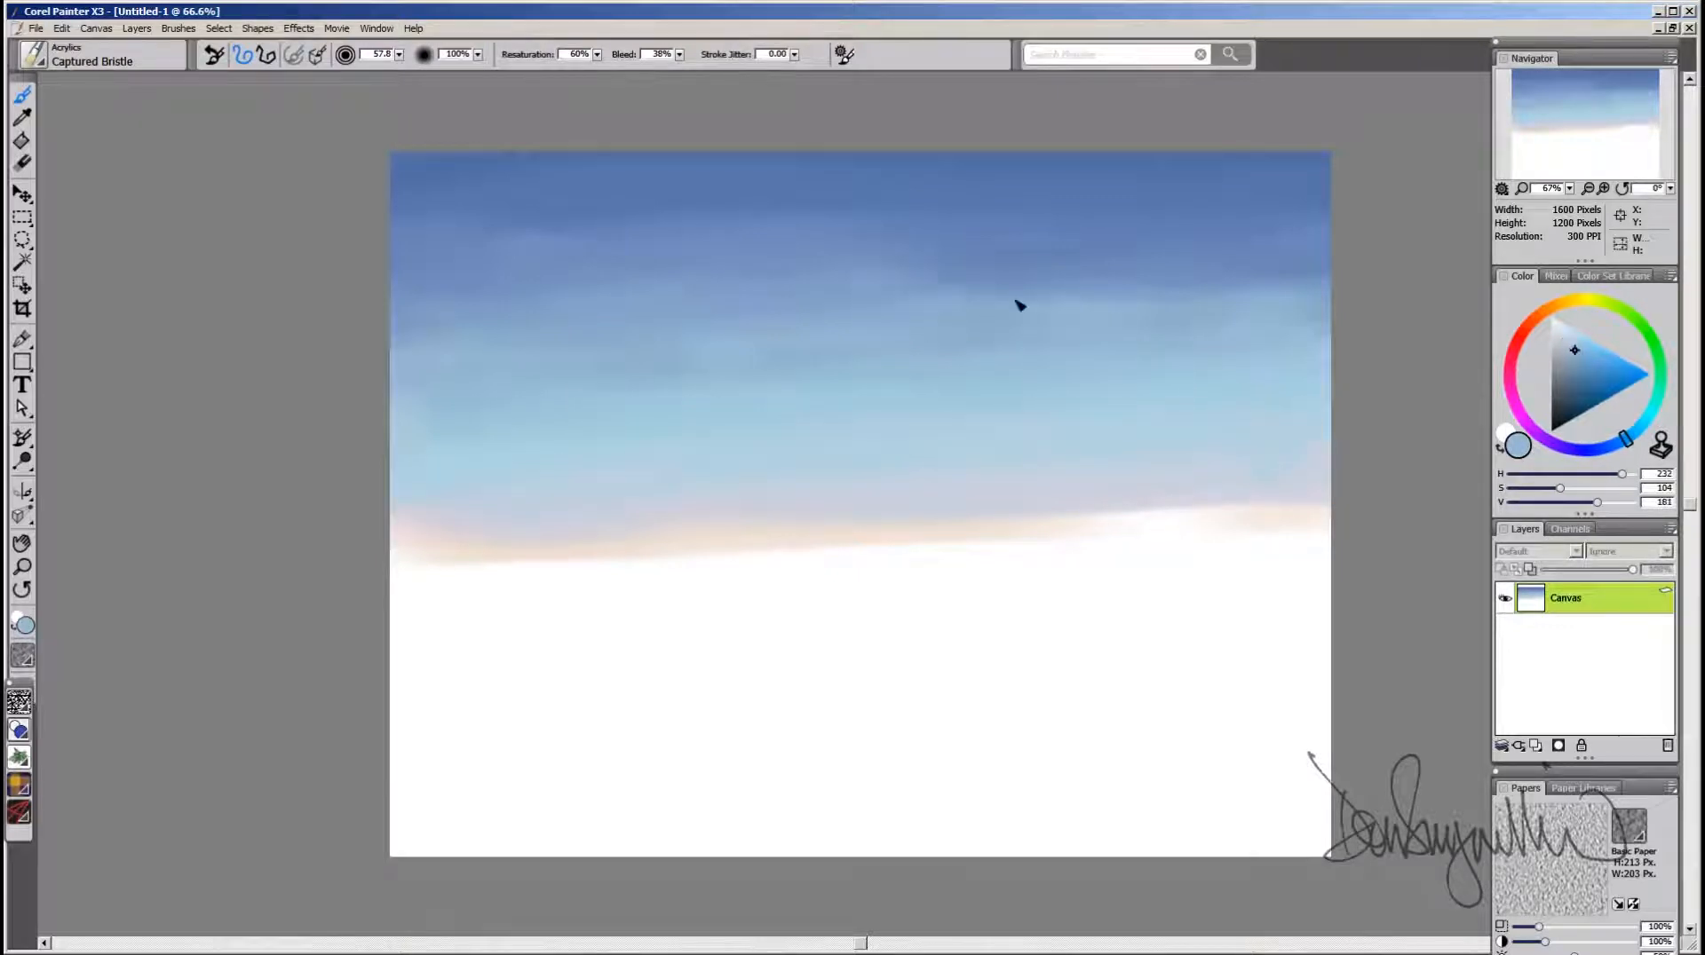
{"action": "left_click_drag", "start_coordinate": [966, 292], "coordinate": [1308, 286]}
{"action": "left_click_drag", "start_coordinate": [888, 280], "coordinate": [1110, 269]}
{"action": "left_click", "coordinate": [1190, 267], "text": "alt"}
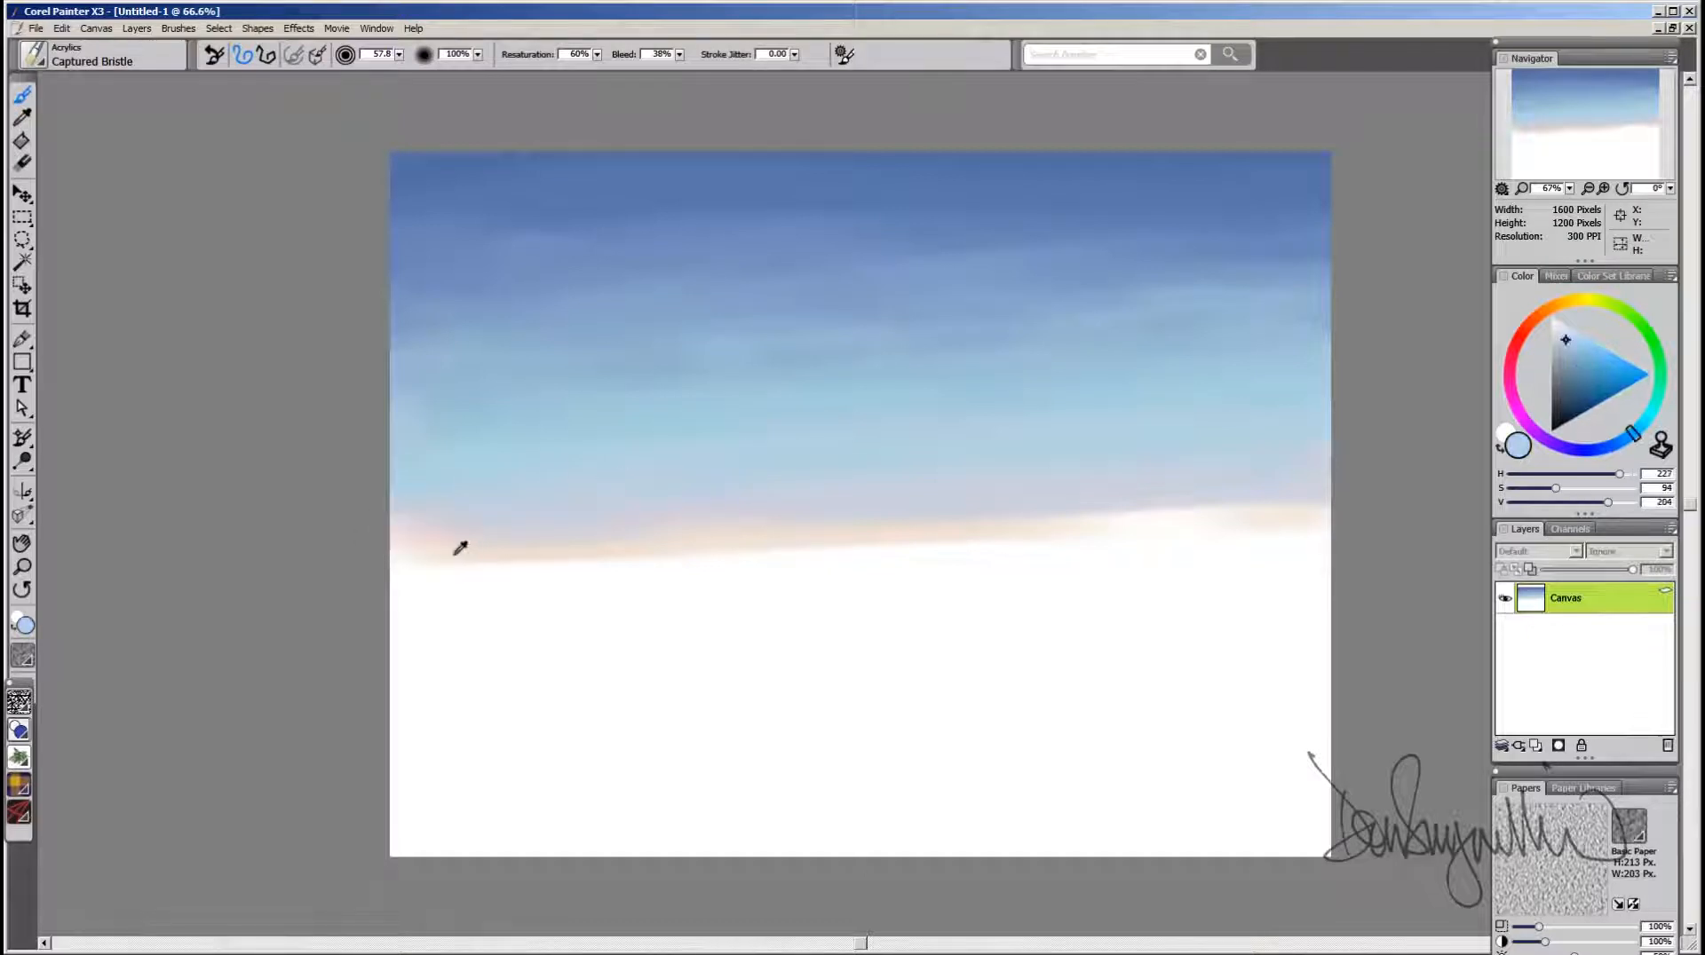
Step: Extend the warm horizon band to the canvas's right edge and blend it into the lavender above
{"action": "left_click", "coordinate": [388, 533], "text": "alt"}
{"action": "left_click_drag", "start_coordinate": [772, 540], "coordinate": [1301, 546]}
{"action": "mouse_move", "coordinate": [1306, 488]}
{"action": "left_mouse_down"}
{"action": "mouse_move", "coordinate": [1014, 522]}
{"action": "mouse_move", "coordinate": [475, 549]}
{"action": "mouse_move", "coordinate": [443, 533]}
{"action": "mouse_move", "coordinate": [1248, 492]}
{"action": "mouse_move", "coordinate": [931, 515]}
{"action": "left_mouse_up"}
{"action": "left_click", "coordinate": [1281, 489], "text": "alt"}
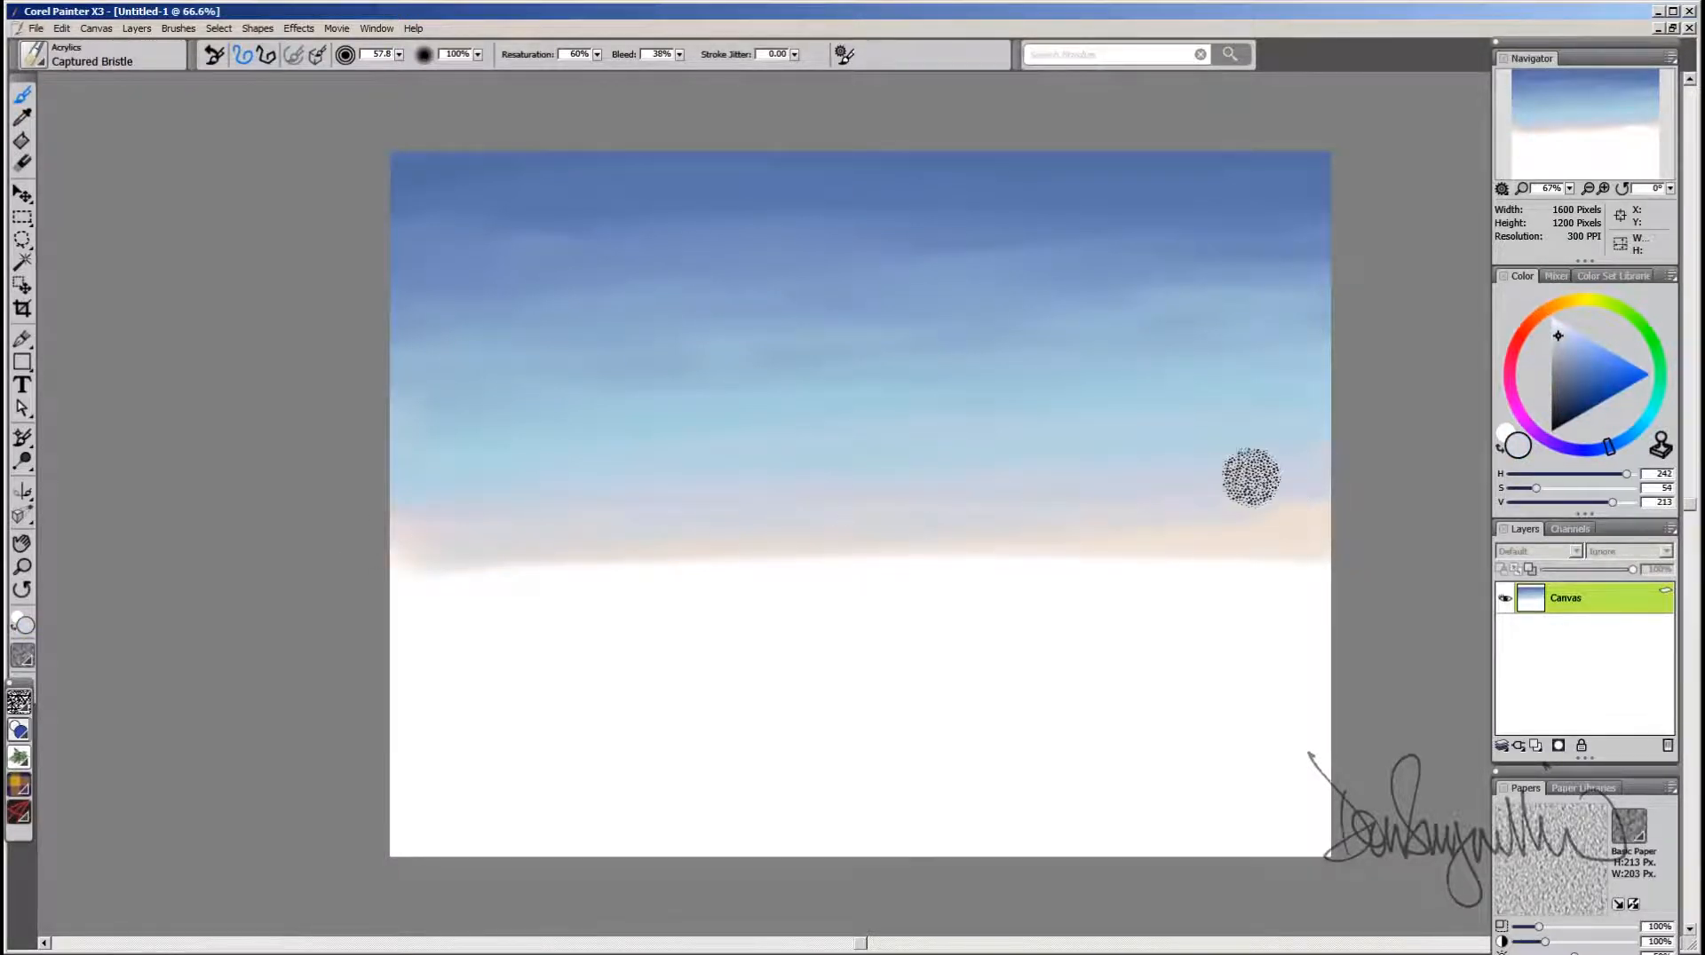
Step: Paint a pale warm yellow band (H 115) beneath the horizon glow and blend it with sampled grayish tones
{"action": "left_click_drag", "start_coordinate": [1575, 308], "coordinate": [1564, 311]}
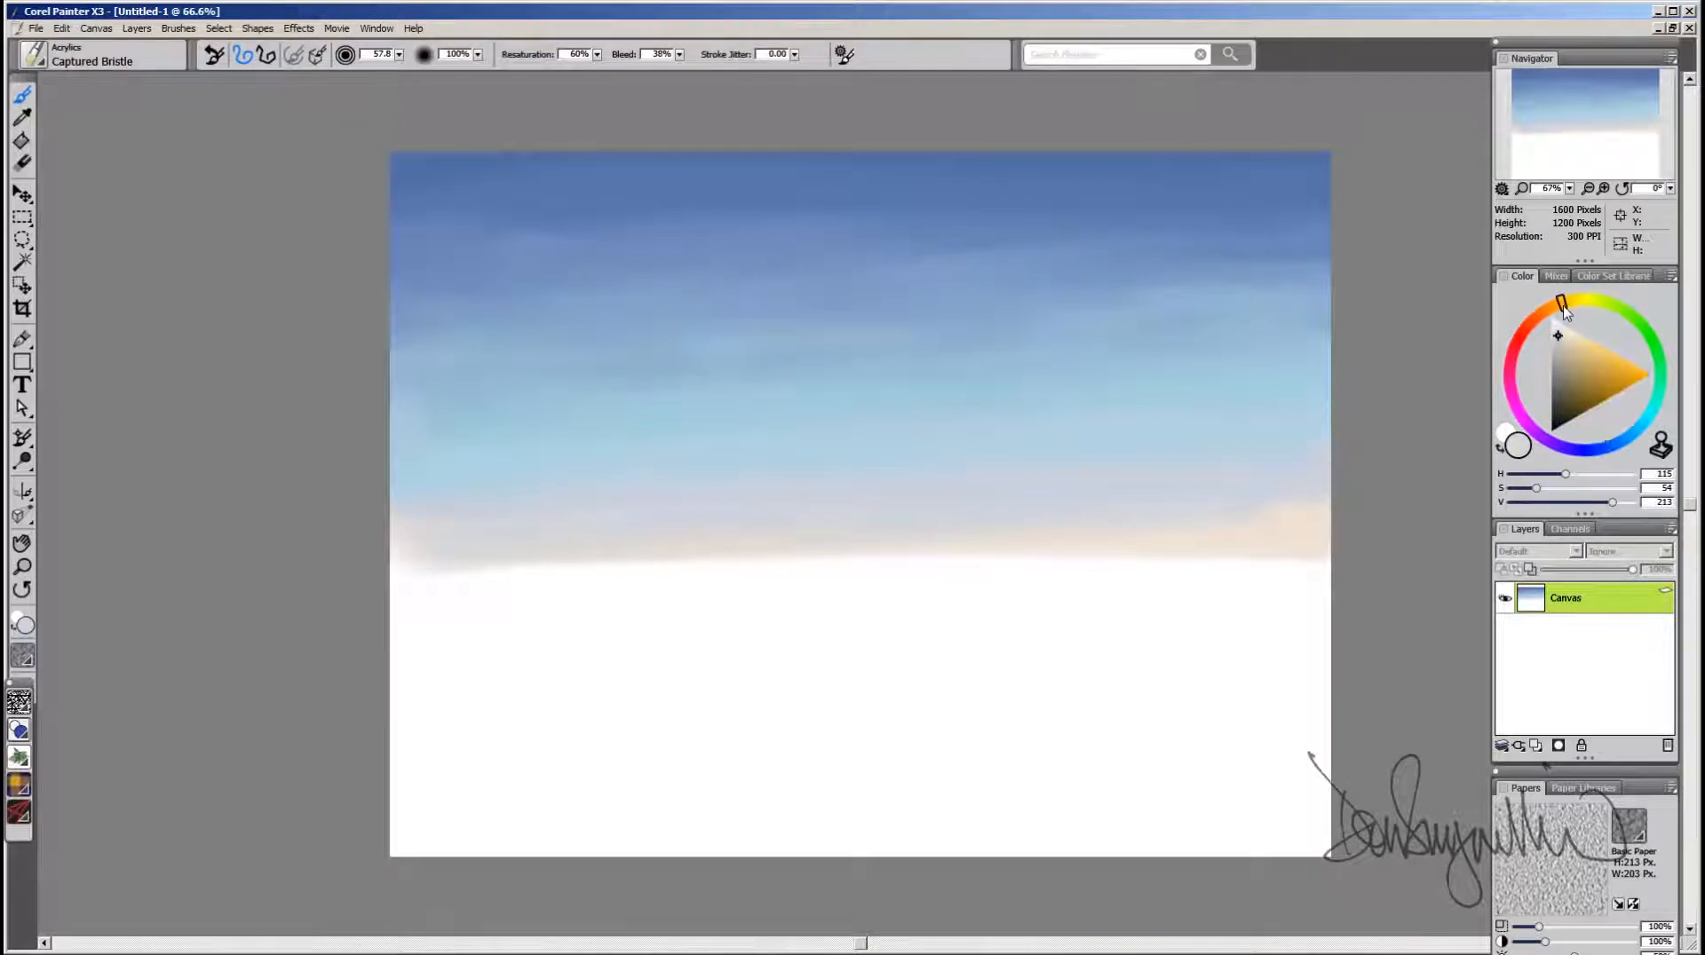
{"action": "left_click", "coordinate": [1559, 329]}
{"action": "mouse_move", "coordinate": [431, 585]}
{"action": "left_mouse_down"}
{"action": "mouse_move", "coordinate": [1170, 573]}
{"action": "mouse_move", "coordinate": [1329, 554]}
{"action": "mouse_move", "coordinate": [380, 619]}
{"action": "mouse_move", "coordinate": [799, 600]}
{"action": "mouse_move", "coordinate": [722, 526]}
{"action": "mouse_move", "coordinate": [513, 568]}
{"action": "mouse_move", "coordinate": [1324, 555]}
{"action": "mouse_move", "coordinate": [915, 530]}
{"action": "mouse_move", "coordinate": [1392, 514]}
{"action": "mouse_move", "coordinate": [1300, 549]}
{"action": "left_mouse_up"}
{"action": "left_click", "coordinate": [720, 524], "text": "alt"}
{"action": "left_click", "coordinate": [1122, 565], "text": "alt"}
{"action": "mouse_move", "coordinate": [1121, 571]}
{"action": "left_mouse_down"}
{"action": "mouse_move", "coordinate": [427, 606]}
{"action": "mouse_move", "coordinate": [1039, 577]}
{"action": "mouse_move", "coordinate": [1002, 577]}
{"action": "left_mouse_up"}
Step: Blend sampled pale blues down into the grayish-pink horizon band across the canvas's width
{"action": "left_click", "coordinate": [563, 473], "text": "alt"}
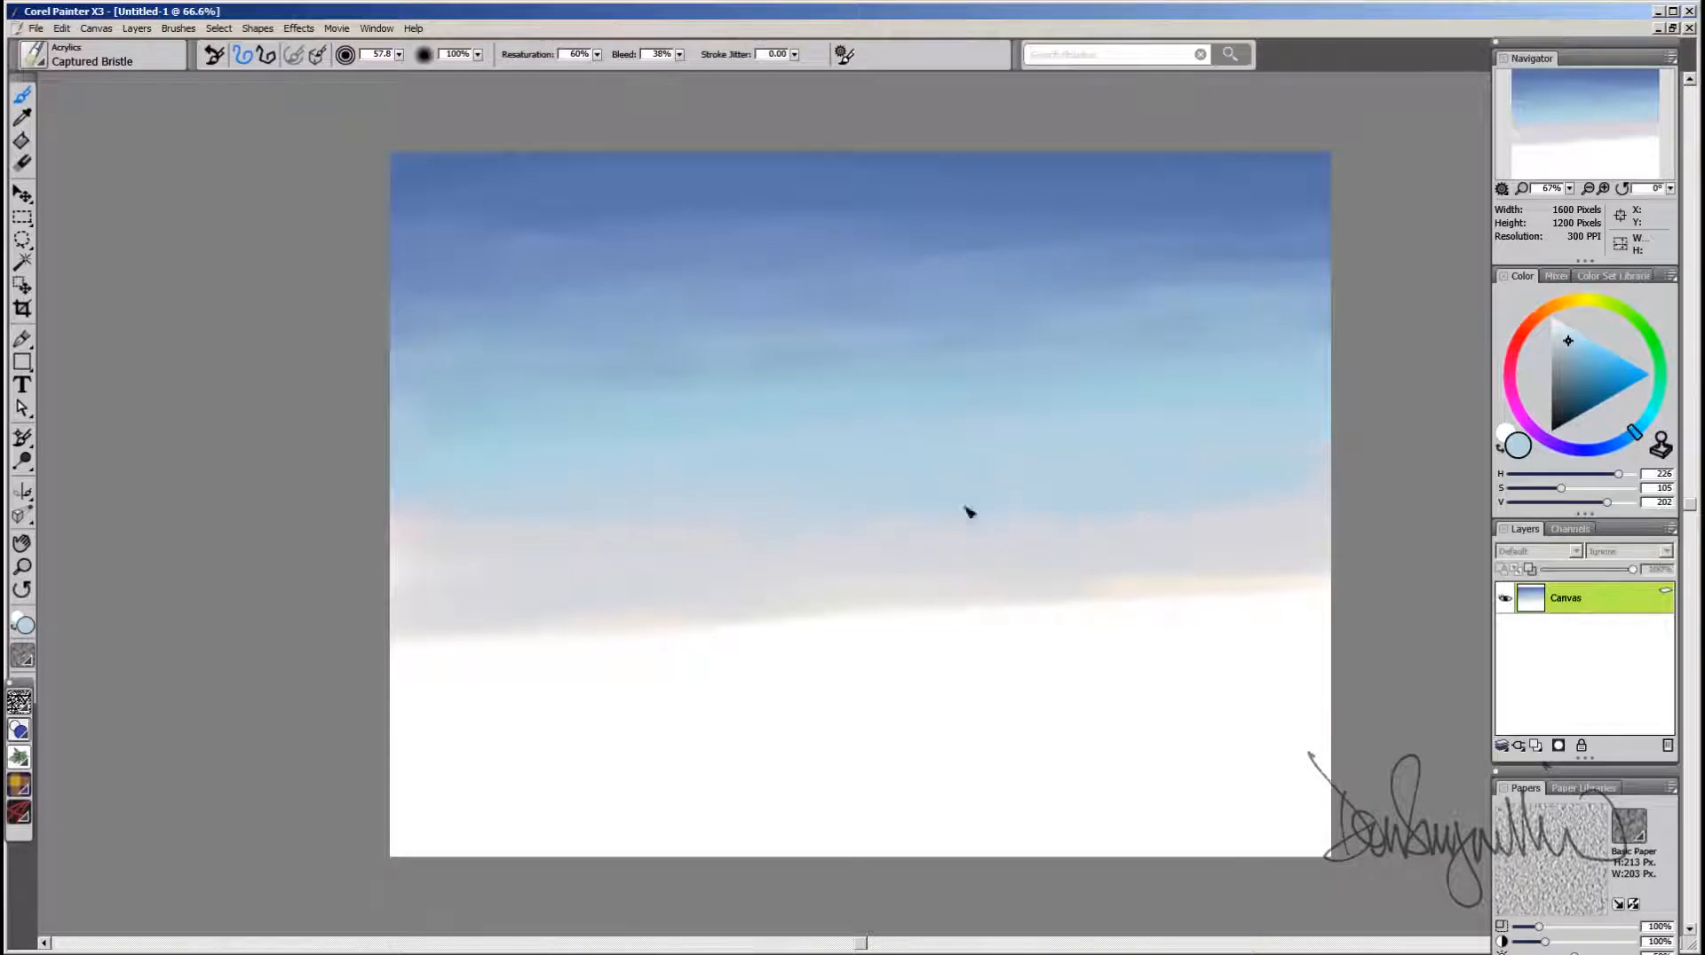
{"action": "left_click", "coordinate": [1187, 536], "text": "alt"}
{"action": "left_click", "coordinate": [1234, 503], "text": "alt"}
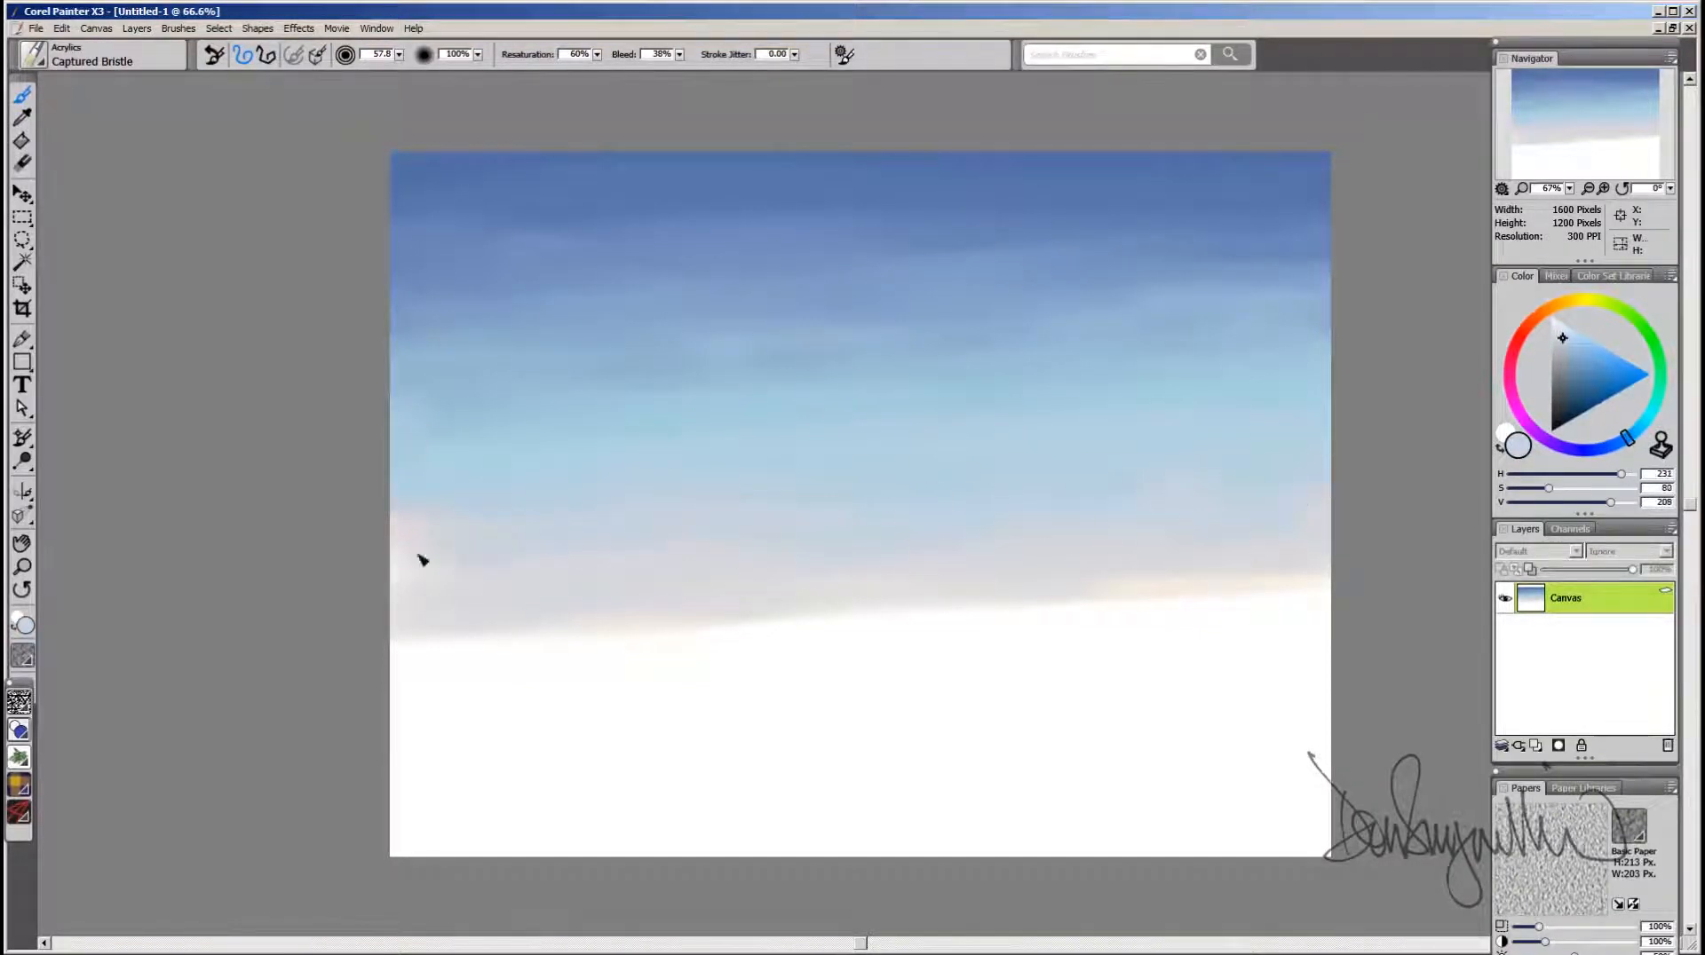
{"action": "left_click", "coordinate": [461, 557], "text": "alt"}
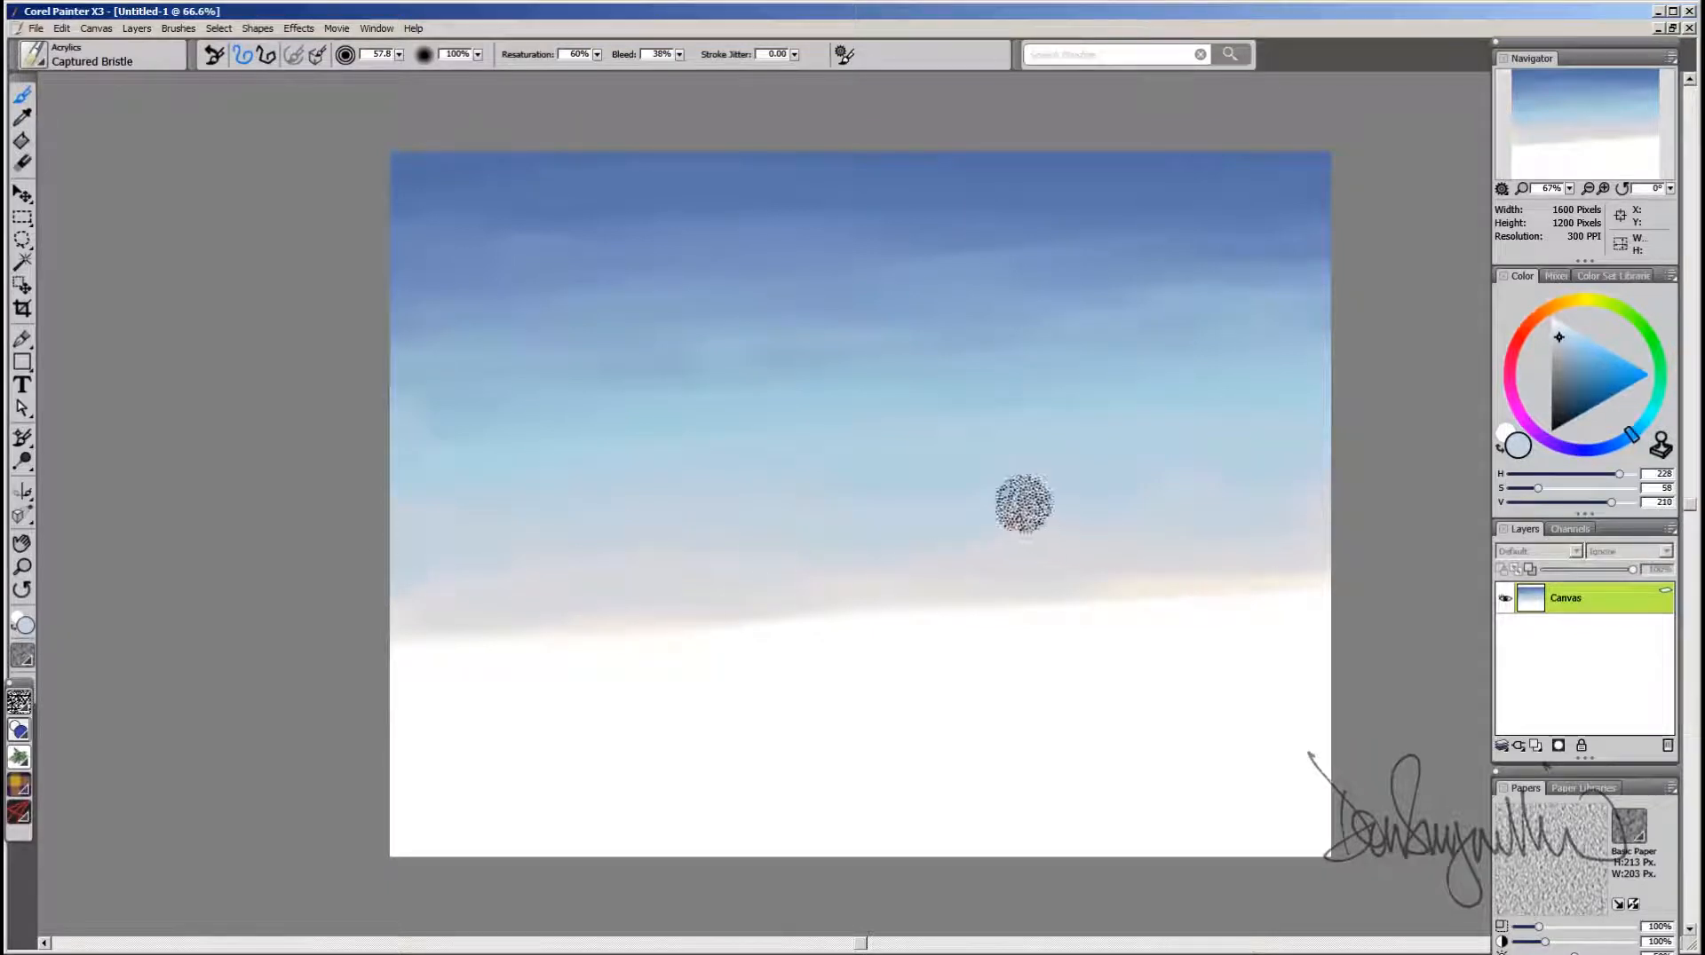
{"action": "left_click", "coordinate": [1052, 533], "text": "alt"}
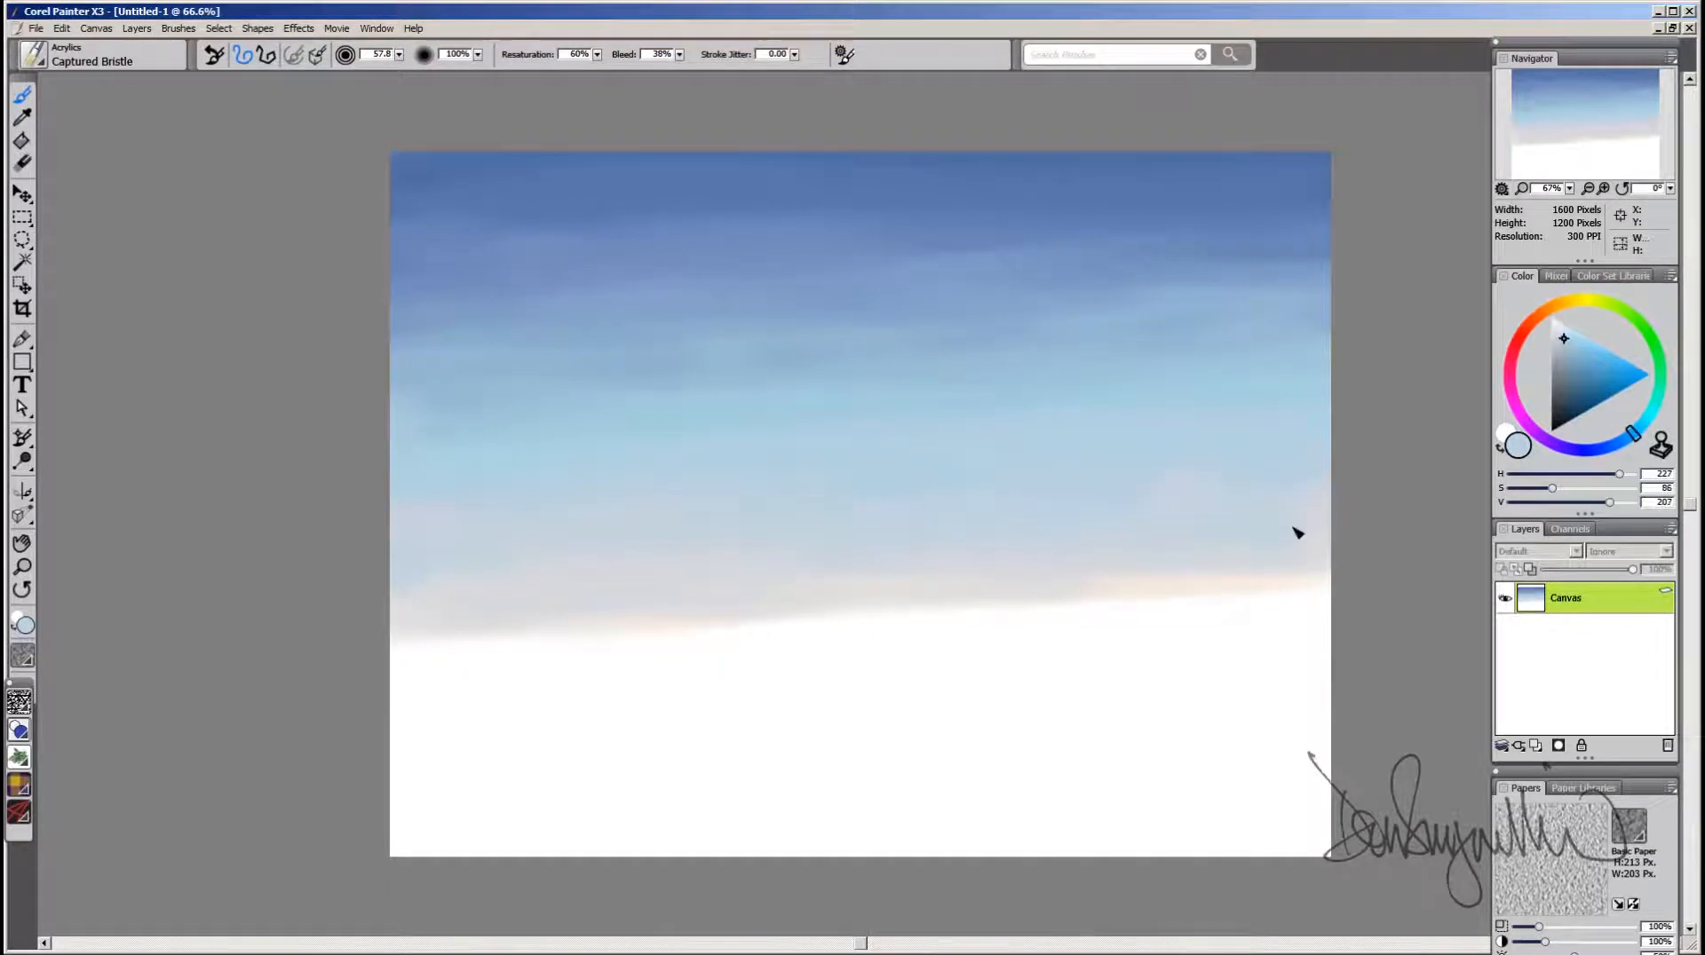
Step: Lighten the lower part of the dark blue sky area with strokes of sampled medium blue
{"action": "left_click", "coordinate": [611, 416], "text": "alt"}
{"action": "left_click", "coordinate": [1181, 267], "text": "alt"}
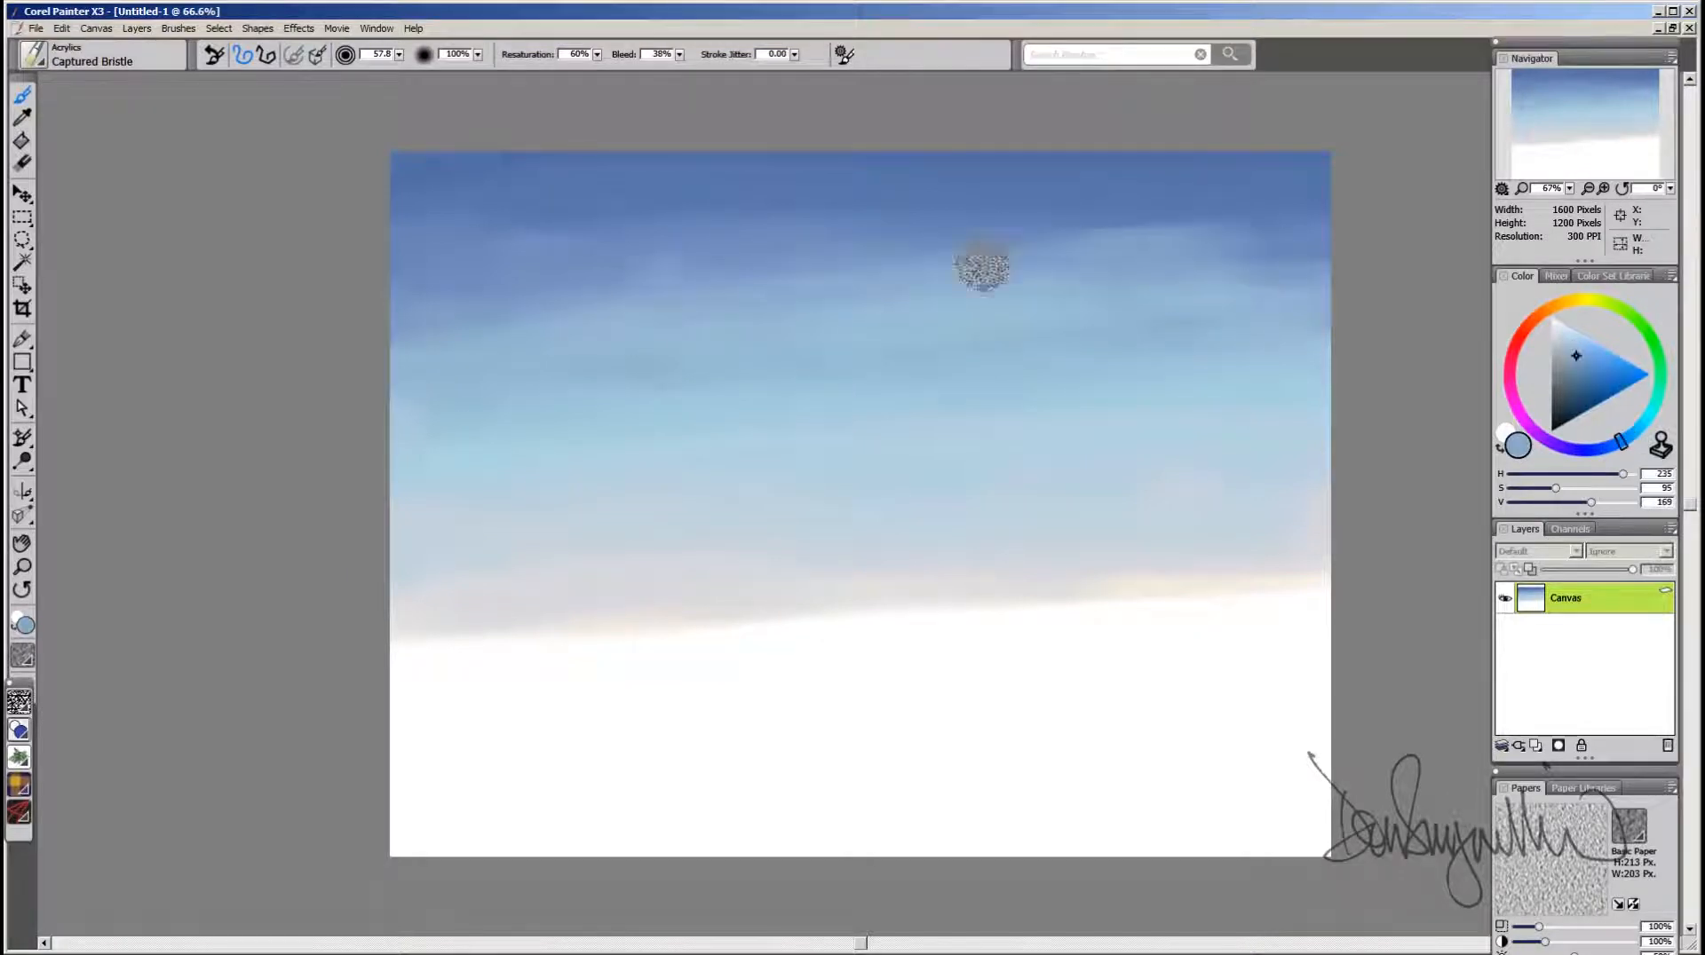
{"action": "left_click_drag", "start_coordinate": [417, 293], "coordinate": [588, 302]}
{"action": "left_click", "coordinate": [425, 272], "text": "alt"}
{"action": "left_click_drag", "start_coordinate": [423, 272], "coordinate": [573, 263]}
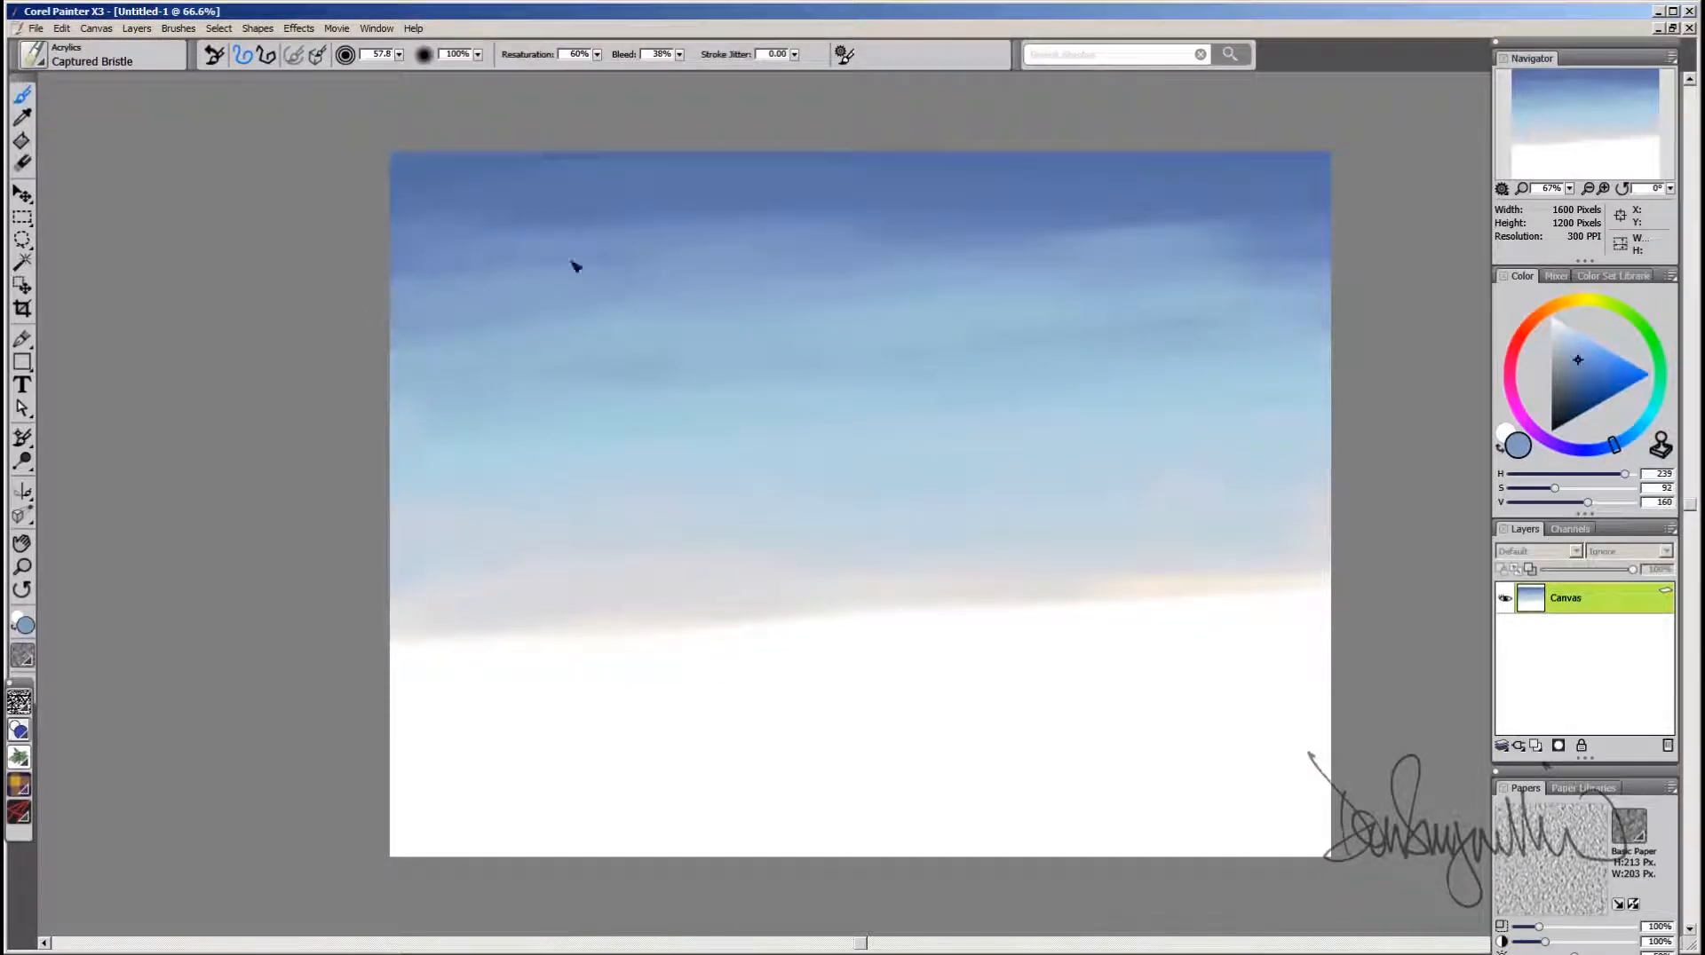
Step: Smooth the turquoise middle of the sky with diagonal strokes of sampled light blues
{"action": "left_click", "coordinate": [511, 359], "text": "alt"}
{"action": "mouse_move", "coordinate": [411, 446]}
{"action": "left_mouse_down"}
{"action": "mouse_move", "coordinate": [435, 415]}
{"action": "mouse_move", "coordinate": [704, 427]}
{"action": "mouse_move", "coordinate": [826, 361]}
{"action": "left_mouse_up"}
{"action": "left_click", "coordinate": [938, 398], "text": "alt"}
{"action": "left_click", "coordinate": [718, 425], "text": "alt"}
{"action": "left_click", "coordinate": [704, 451], "text": "alt"}
{"action": "left_click_drag", "start_coordinate": [497, 484], "coordinate": [1021, 442]}
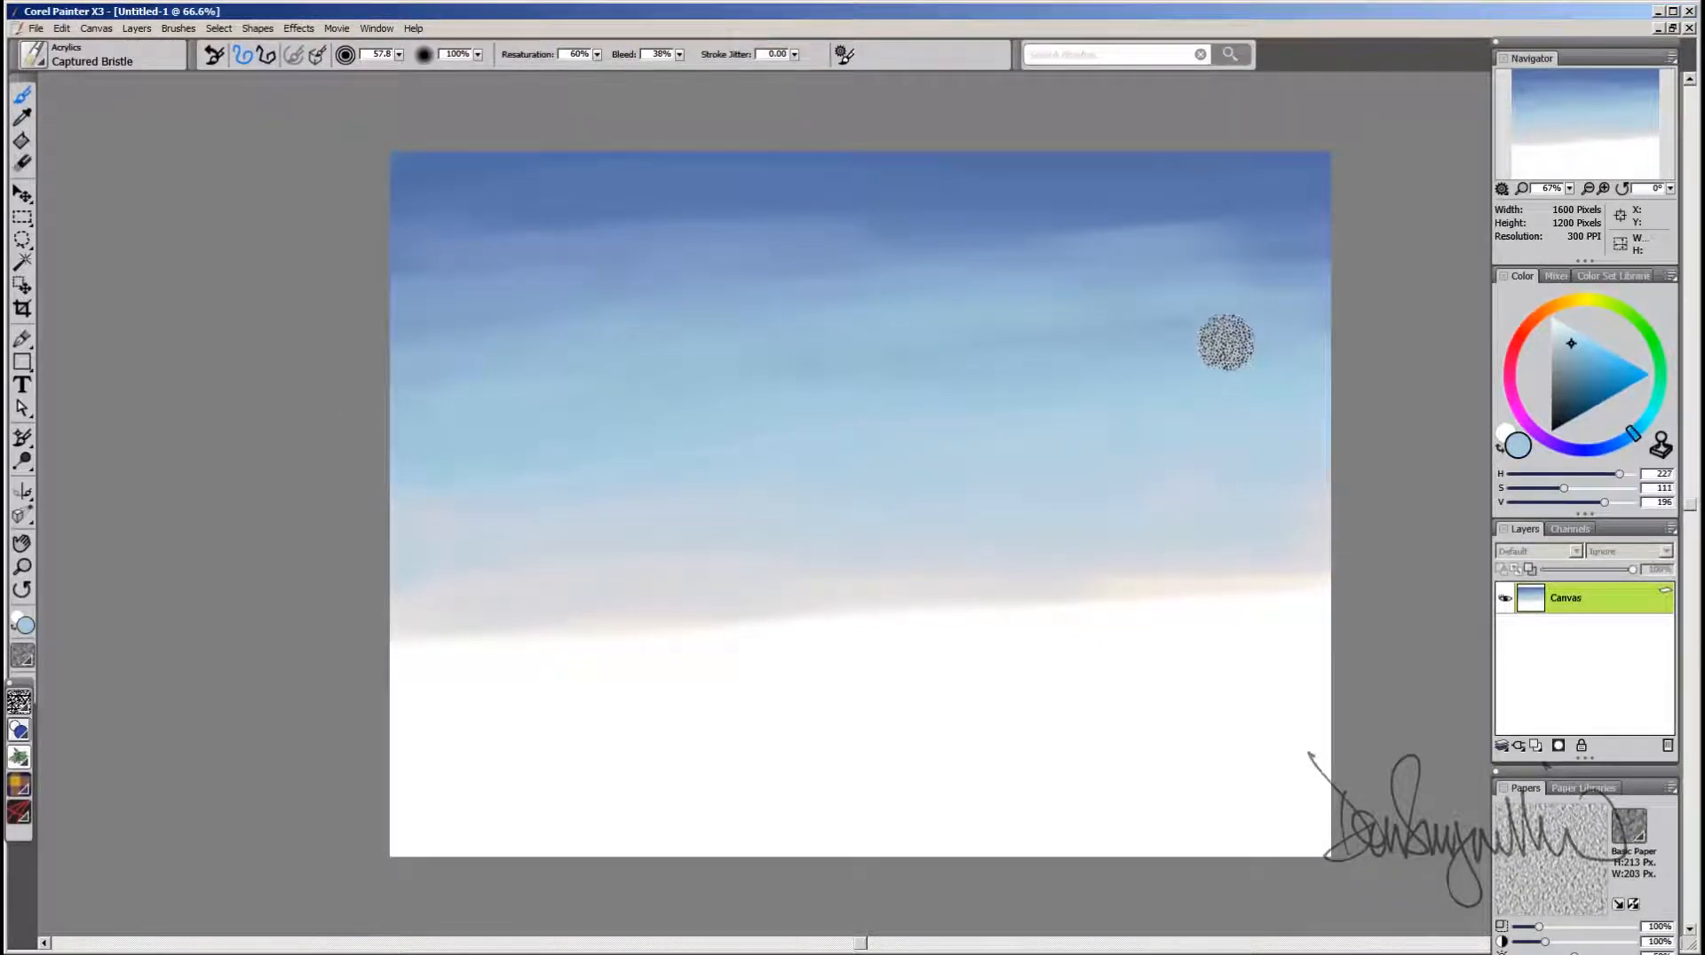
Step: Lighten the sky's upper-right area by brushing sampled medium blues over the dark blue
{"action": "left_click", "coordinate": [1225, 313], "text": "alt"}
{"action": "left_click", "coordinate": [1140, 255], "text": "alt"}
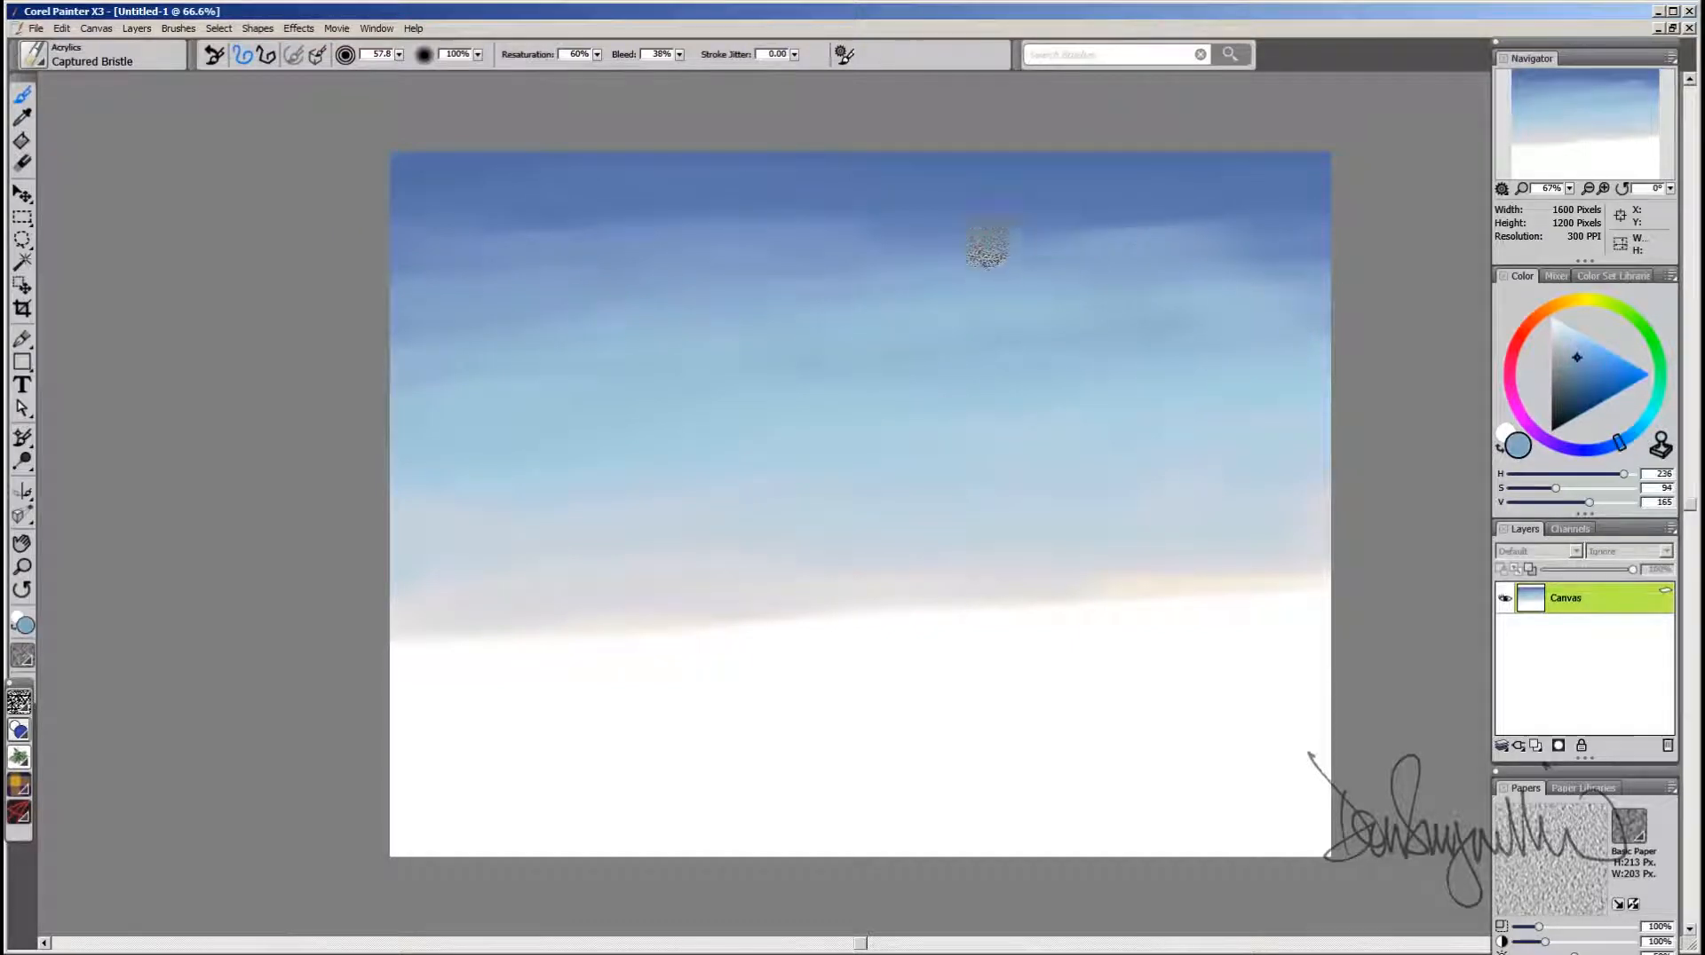
{"action": "mouse_move", "coordinate": [988, 250]}
{"action": "left_mouse_down"}
{"action": "mouse_move", "coordinate": [1375, 234]}
{"action": "mouse_move", "coordinate": [1104, 280]}
{"action": "mouse_move", "coordinate": [1144, 237]}
{"action": "mouse_move", "coordinate": [1237, 226]}
{"action": "left_mouse_up"}
{"action": "mouse_move", "coordinate": [1123, 219]}
{"action": "left_mouse_down"}
{"action": "mouse_move", "coordinate": [1333, 191]}
{"action": "mouse_move", "coordinate": [1051, 210]}
{"action": "mouse_move", "coordinate": [1285, 184]}
{"action": "mouse_move", "coordinate": [999, 185]}
{"action": "left_mouse_up"}
{"action": "left_click", "coordinate": [1172, 202], "text": "alt"}
{"action": "left_click_drag", "start_coordinate": [1282, 278], "coordinate": [1230, 283]}
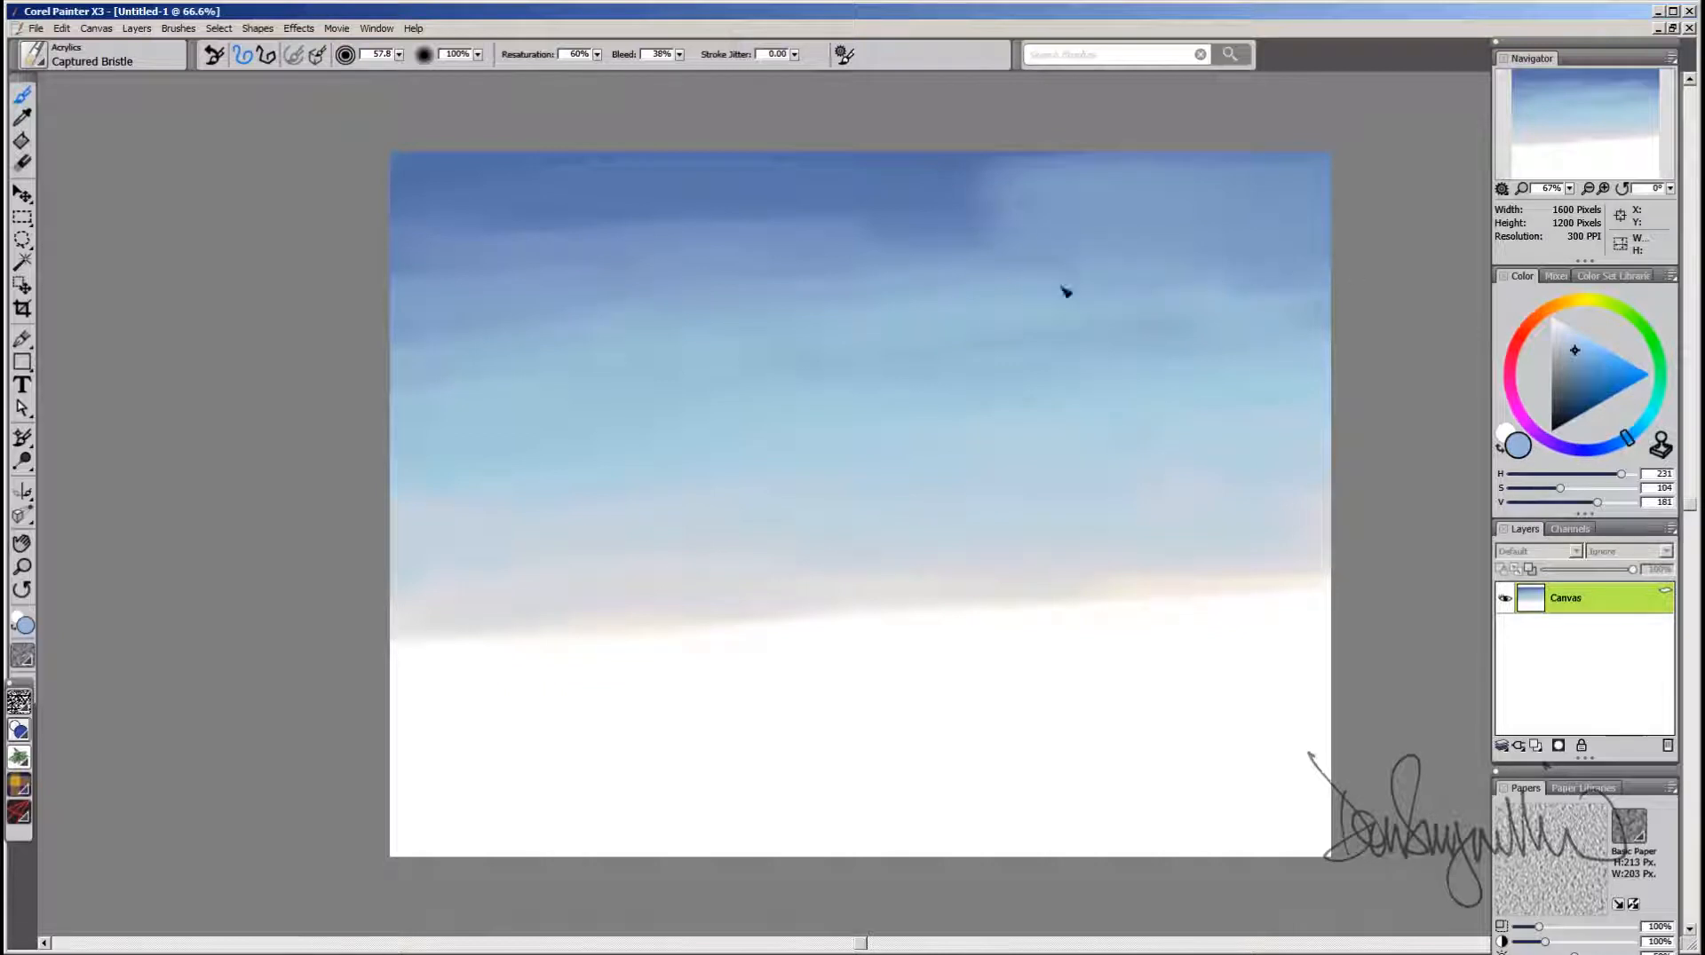
{"action": "left_click_drag", "start_coordinate": [1056, 260], "coordinate": [845, 254]}
{"action": "left_click_drag", "start_coordinate": [1085, 237], "coordinate": [990, 251]}
Step: Lighten the sky's upper-left area with sampled medium blues and blend the strokes into the band below
{"action": "left_click", "coordinate": [875, 262], "text": "alt"}
{"action": "mouse_move", "coordinate": [457, 171]}
{"action": "left_mouse_down"}
{"action": "mouse_move", "coordinate": [388, 216]}
{"action": "mouse_move", "coordinate": [454, 173]}
{"action": "mouse_move", "coordinate": [845, 203]}
{"action": "left_mouse_up"}
{"action": "left_click", "coordinate": [669, 245], "text": "alt"}
{"action": "left_click_drag", "start_coordinate": [449, 247], "coordinate": [853, 224]}
{"action": "left_click_drag", "start_coordinate": [759, 249], "coordinate": [565, 291]}
{"action": "left_click", "coordinate": [892, 271], "text": "alt"}
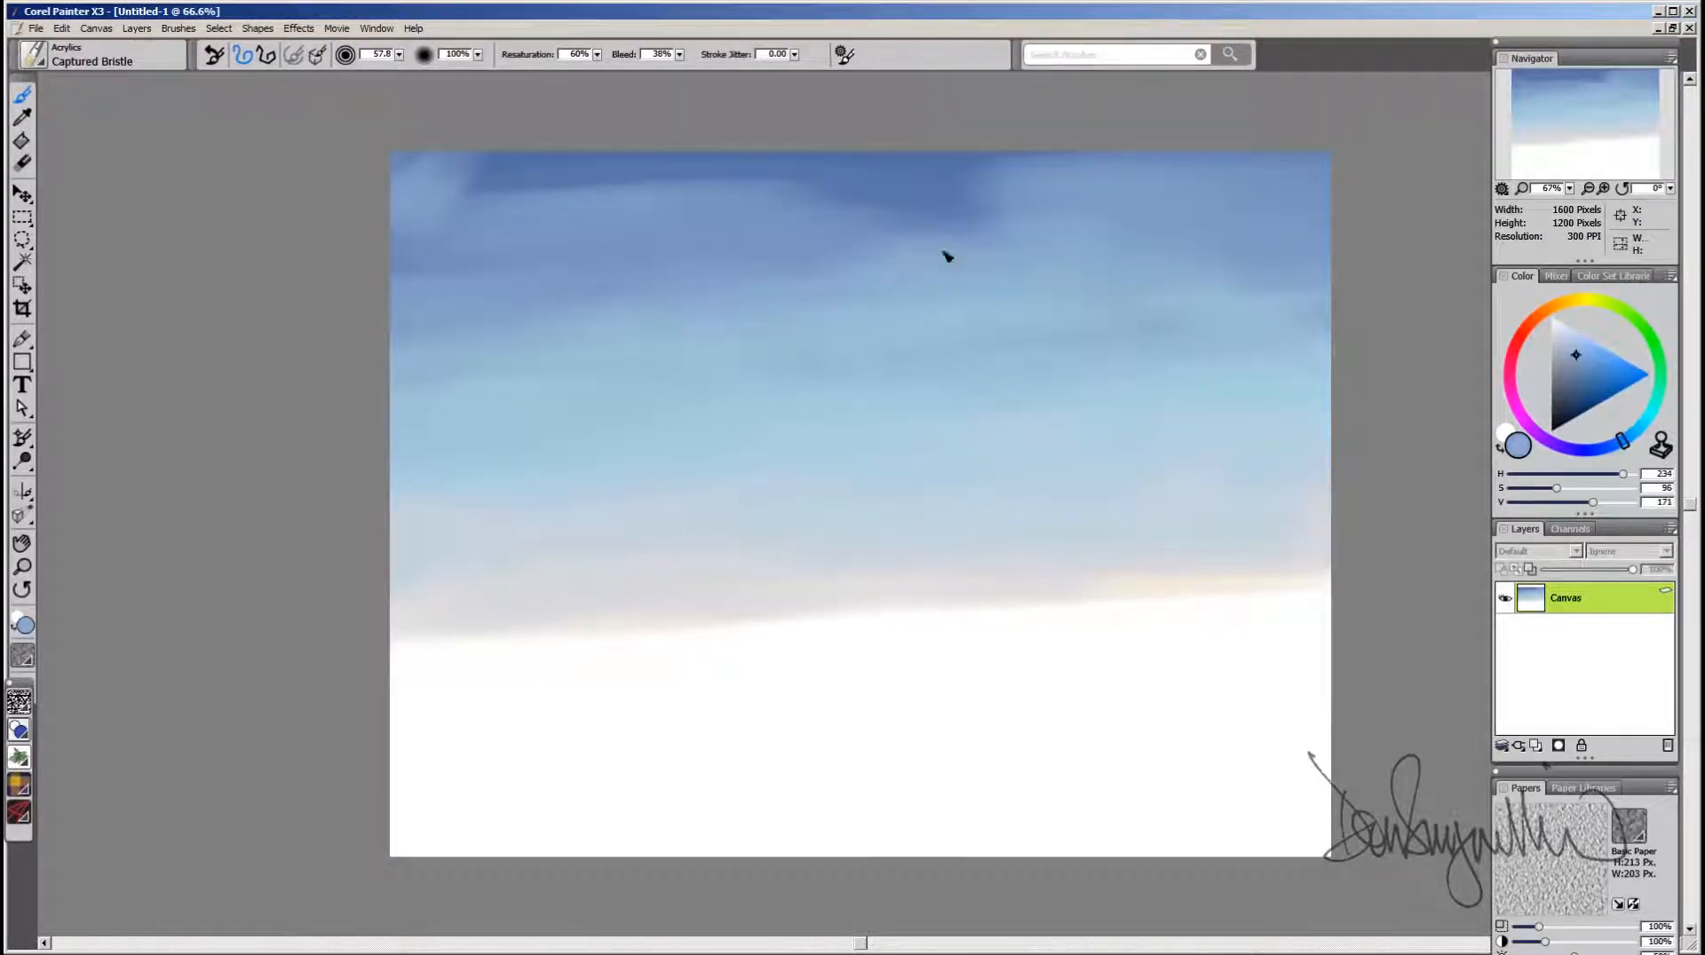
{"action": "left_click_drag", "start_coordinate": [822, 256], "coordinate": [382, 280]}
{"action": "left_click_drag", "start_coordinate": [750, 229], "coordinate": [473, 246]}
{"action": "left_click", "coordinate": [511, 242], "text": "alt"}
{"action": "mouse_move", "coordinate": [439, 188]}
{"action": "left_mouse_down"}
{"action": "mouse_move", "coordinate": [922, 173]}
{"action": "mouse_move", "coordinate": [493, 193]}
{"action": "mouse_move", "coordinate": [491, 212]}
{"action": "mouse_move", "coordinate": [667, 229]}
{"action": "left_mouse_up"}
{"action": "left_click", "coordinate": [462, 245], "text": "alt"}
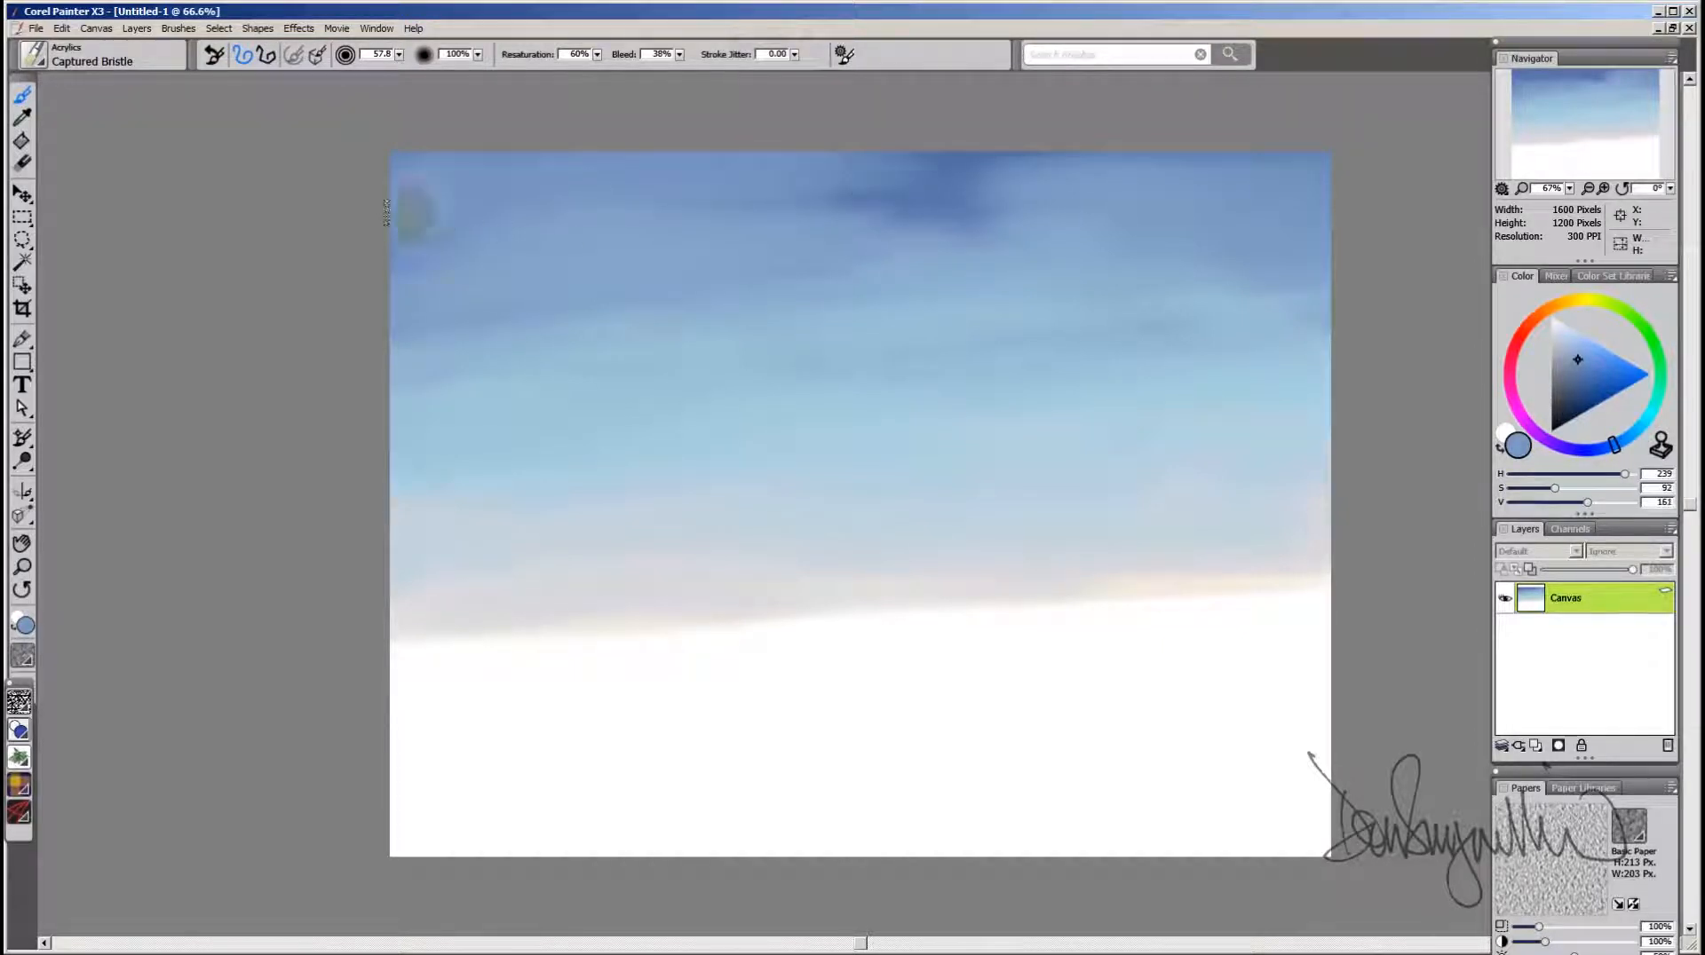
Step: Blend away the remaining dark blue patch at the sky's top centre with strokes of sampled medium blues
{"action": "mouse_move", "coordinate": [408, 214]}
{"action": "left_mouse_down"}
{"action": "mouse_move", "coordinate": [960, 170]}
{"action": "mouse_move", "coordinate": [944, 165]}
{"action": "left_mouse_up"}
{"action": "left_click", "coordinate": [915, 267], "text": "alt"}
{"action": "mouse_move", "coordinate": [941, 248]}
{"action": "left_mouse_down"}
{"action": "mouse_move", "coordinate": [831, 240]}
{"action": "mouse_move", "coordinate": [929, 172]}
{"action": "left_mouse_up"}
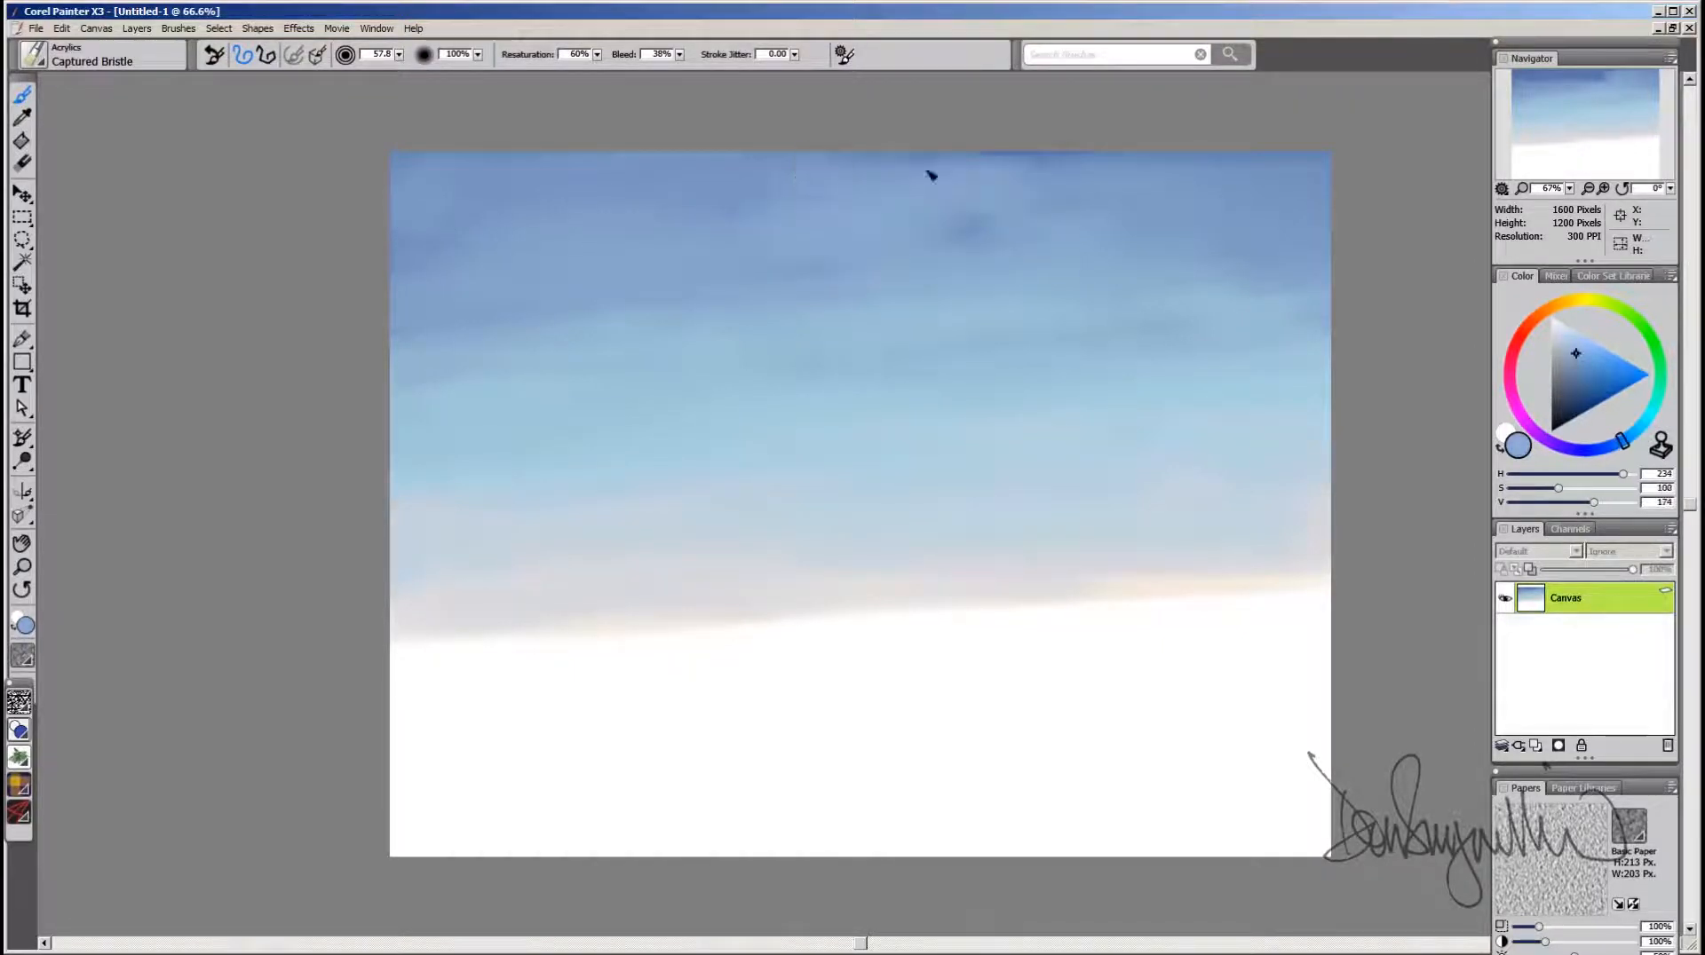
{"action": "left_click", "coordinate": [731, 186], "text": "alt"}
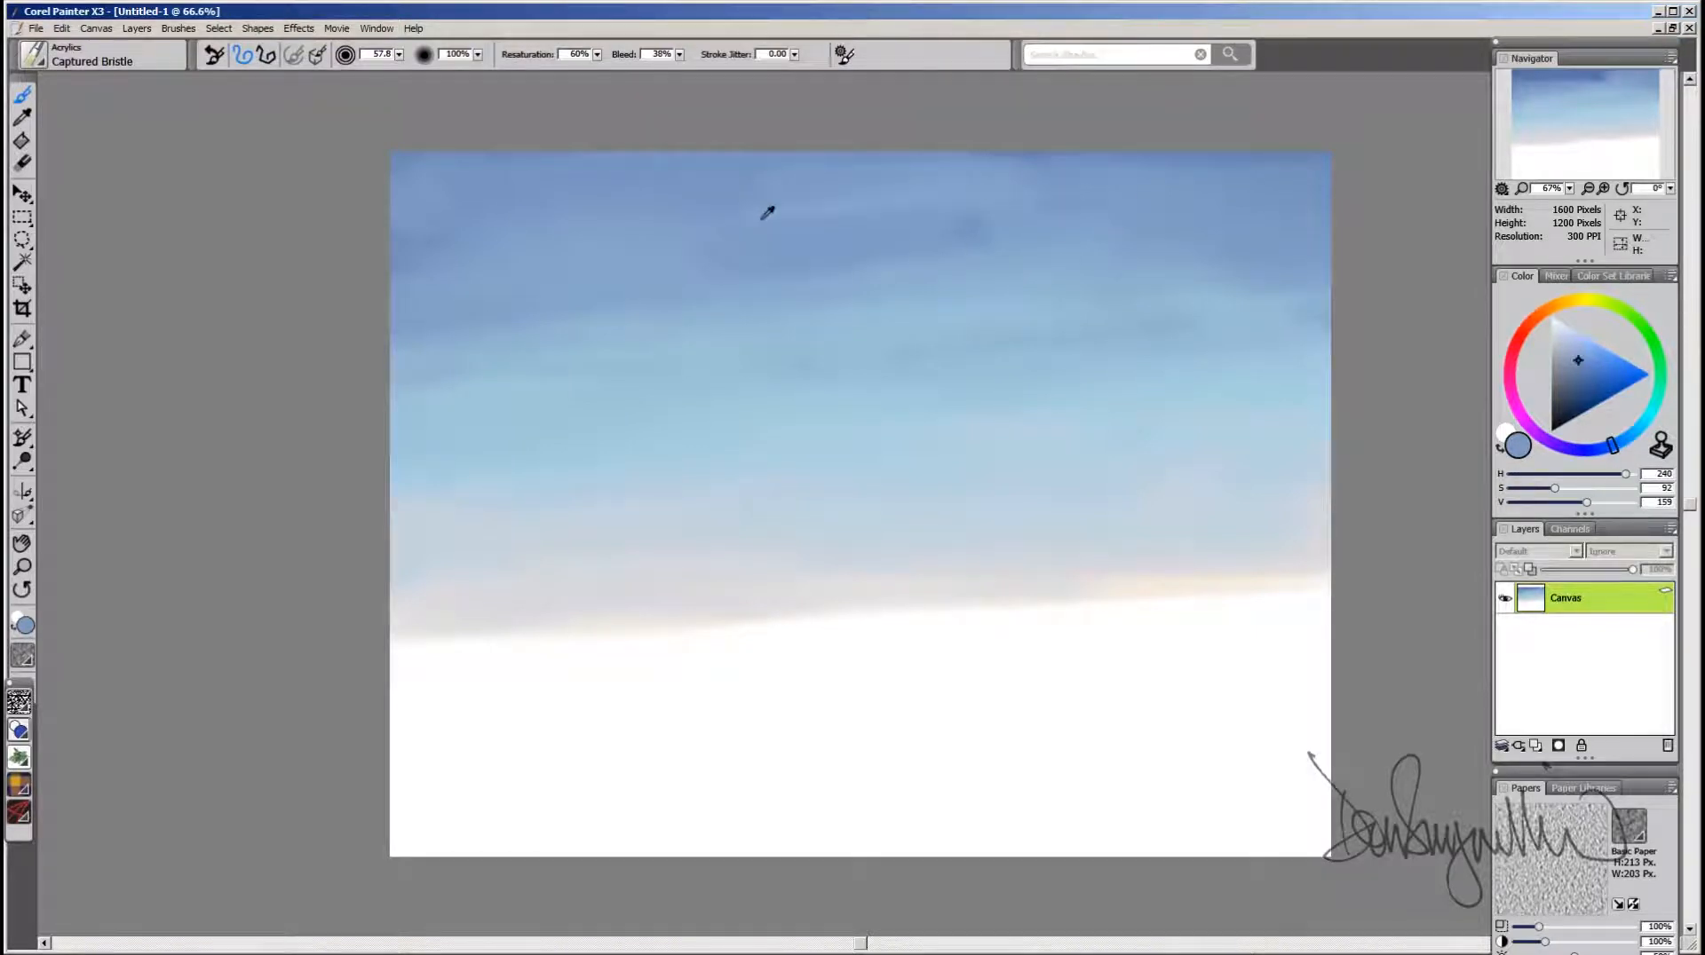
{"action": "left_click", "coordinate": [669, 232], "text": "alt"}
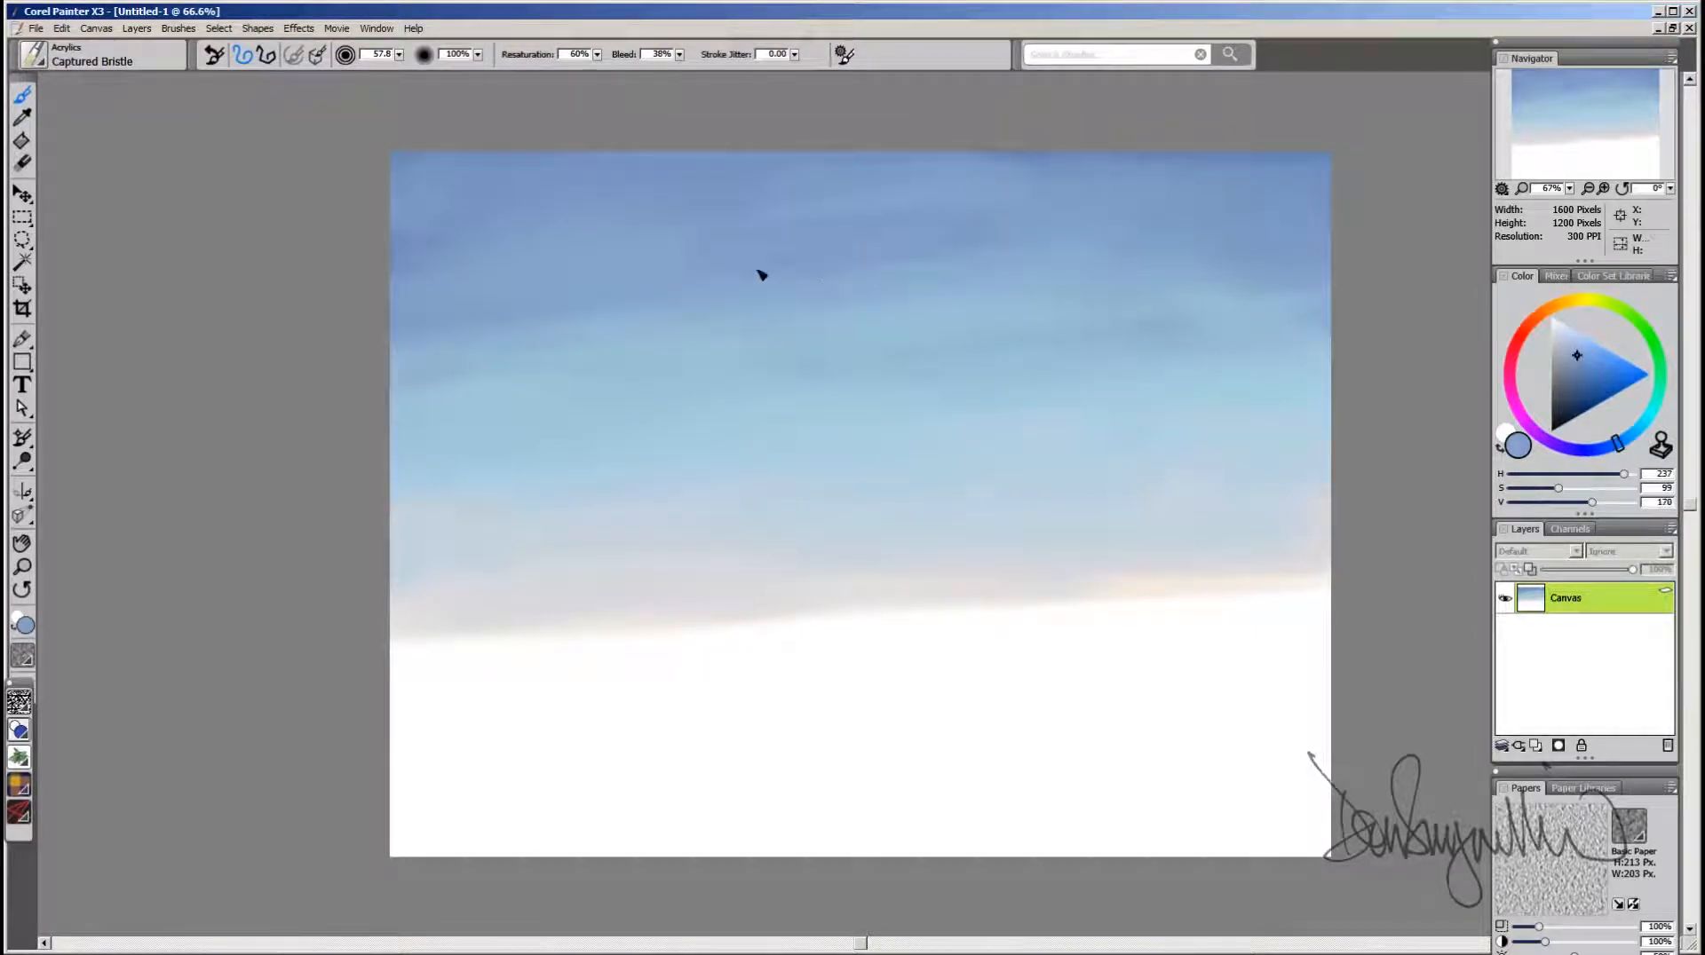
{"action": "left_click", "coordinate": [433, 346], "text": "alt"}
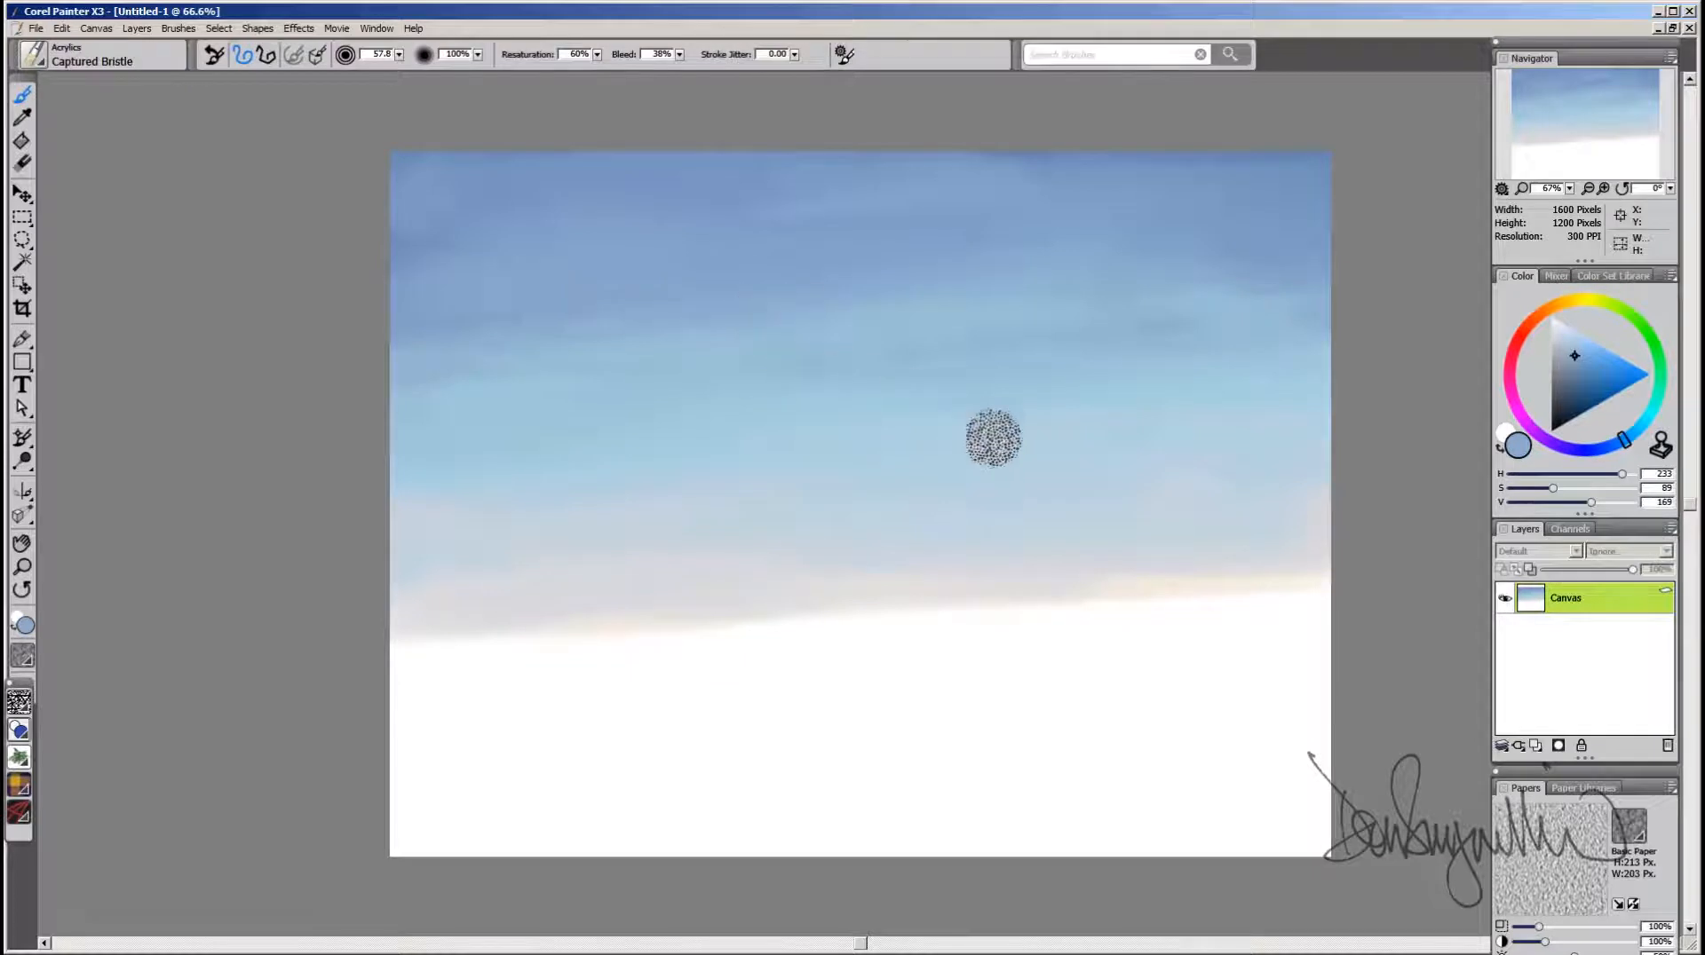
Step: Smooth the pale band above the horizon from the middle outward with sampled light tones
{"action": "left_click", "coordinate": [1054, 426], "text": "alt"}
{"action": "left_click", "coordinate": [777, 563], "text": "alt"}
{"action": "mouse_move", "coordinate": [781, 567]}
{"action": "left_mouse_down"}
{"action": "mouse_move", "coordinate": [1321, 564]}
{"action": "mouse_move", "coordinate": [513, 594]}
{"action": "mouse_move", "coordinate": [407, 557]}
{"action": "left_mouse_up"}
{"action": "left_click", "coordinate": [1288, 568], "text": "alt"}
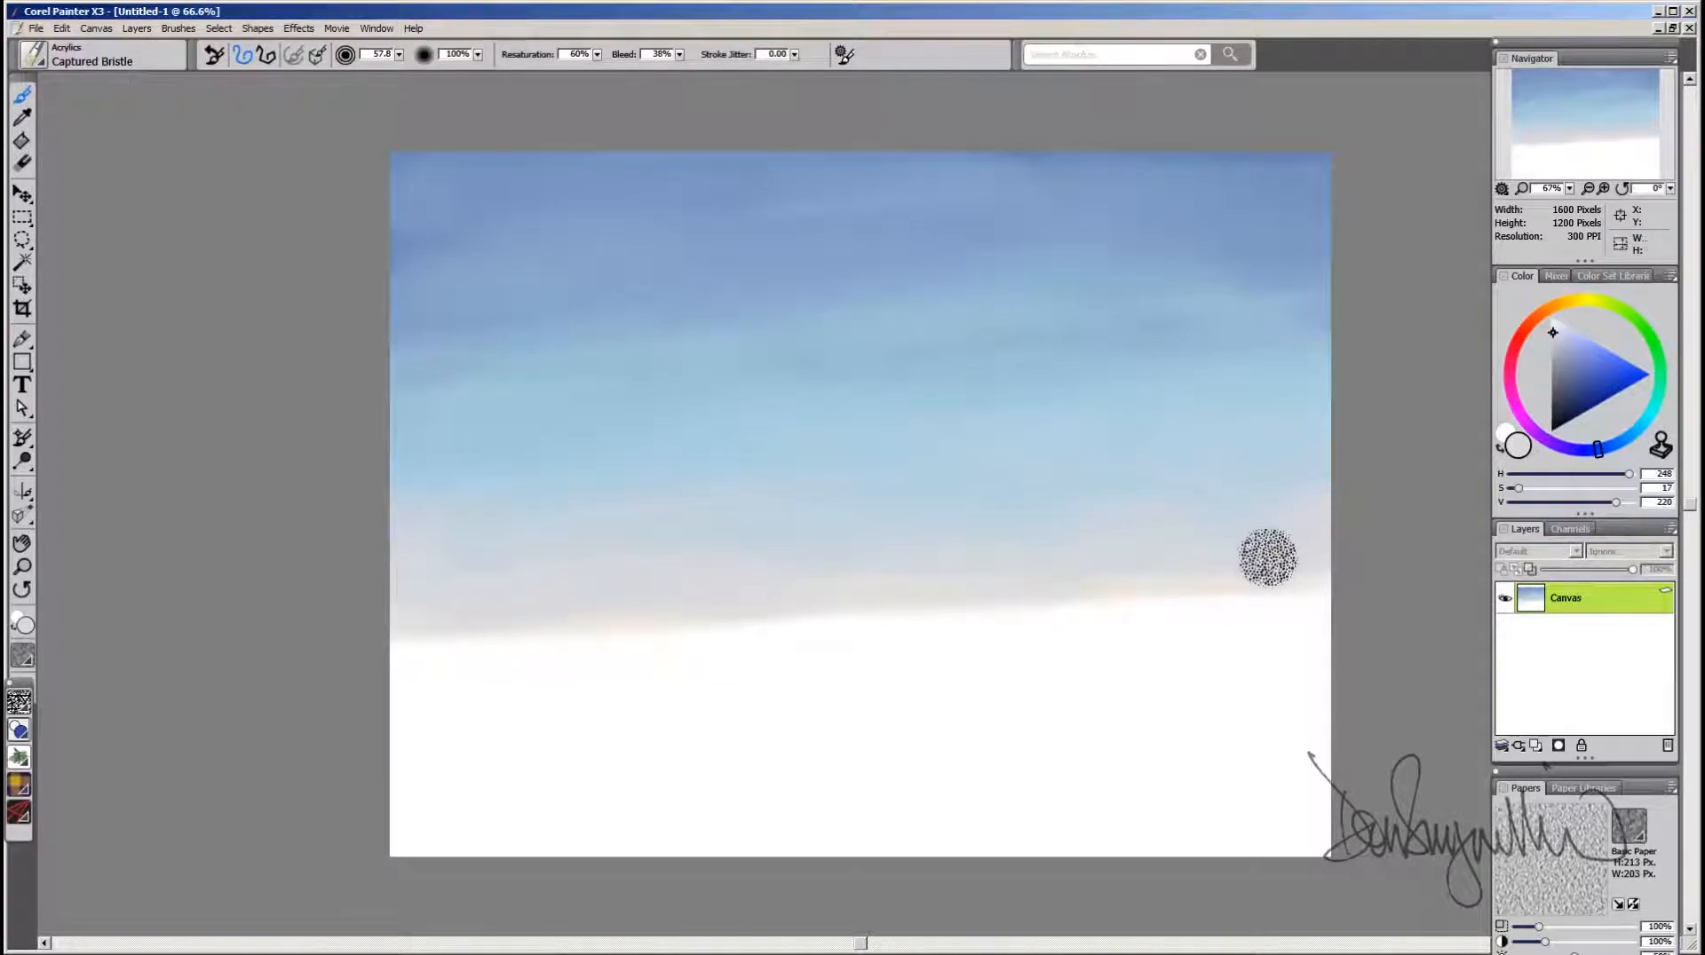
Step: Retouch the sky's upper-right area with sampled medium blues
{"action": "left_click", "coordinate": [1267, 170], "text": "alt"}
{"action": "left_click_drag", "start_coordinate": [1267, 171], "coordinate": [1103, 179]}
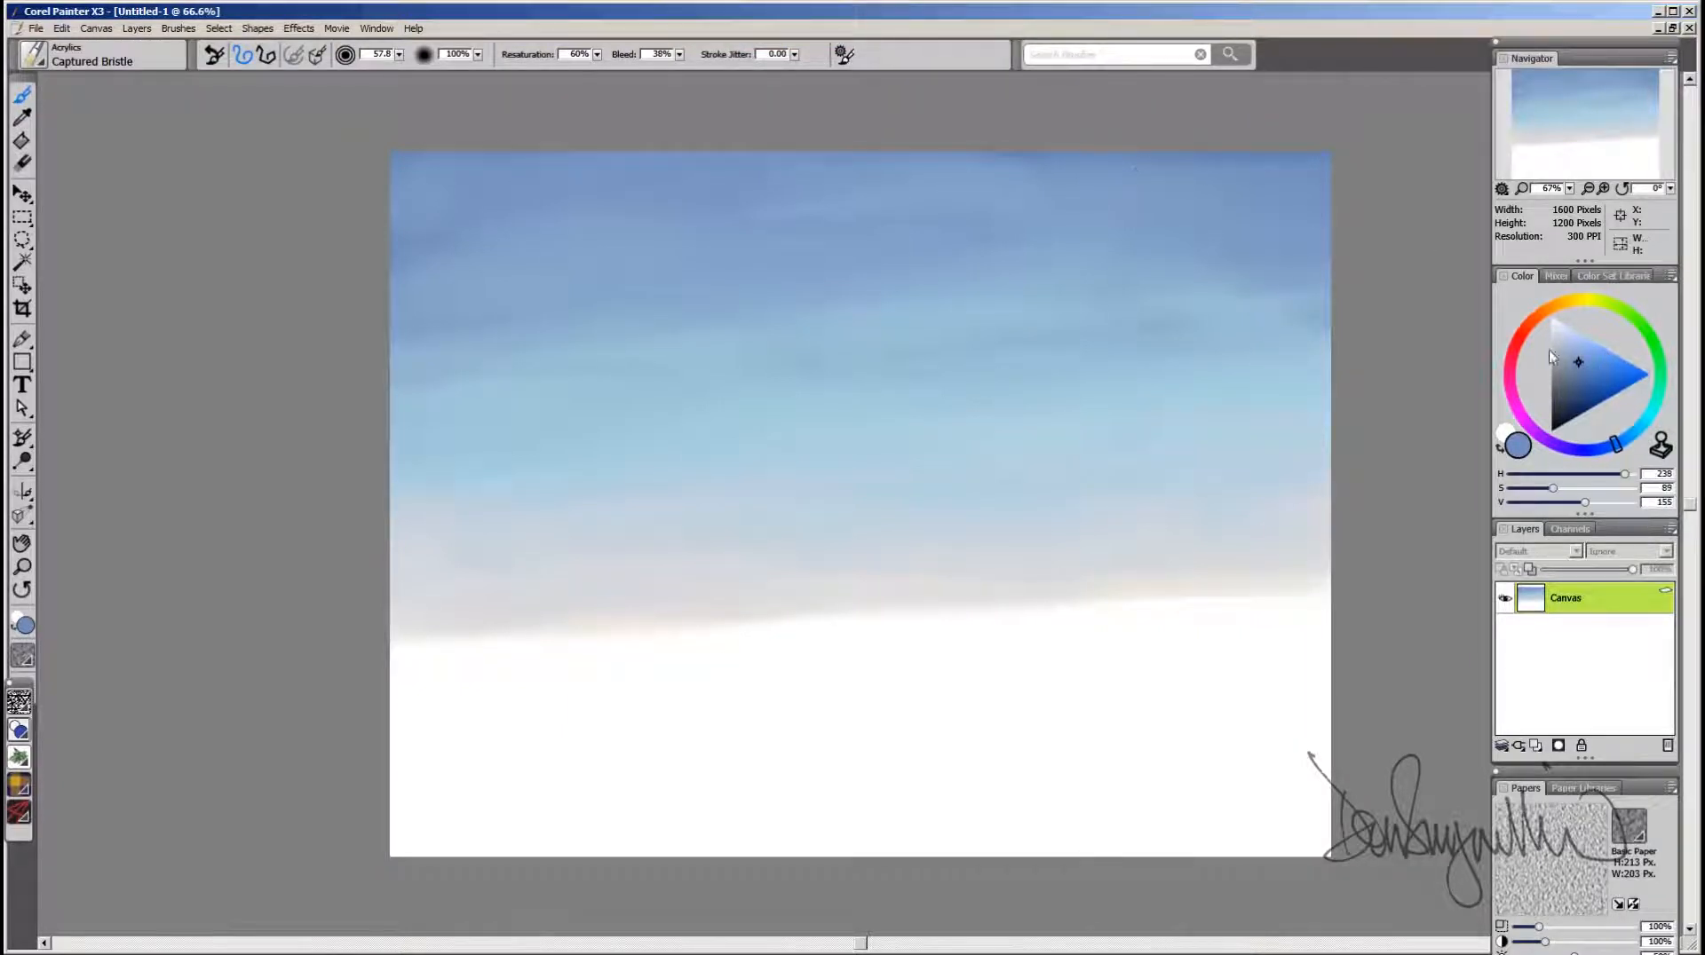
{"action": "left_click", "coordinate": [1183, 175], "text": "alt"}
{"action": "mouse_move", "coordinate": [1199, 169]}
{"action": "left_mouse_down"}
{"action": "mouse_move", "coordinate": [1198, 590]}
{"action": "mouse_move", "coordinate": [1229, 175]}
{"action": "mouse_move", "coordinate": [1199, 586]}
{"action": "mouse_move", "coordinate": [841, 597]}
{"action": "mouse_move", "coordinate": [1126, 575]}
{"action": "left_mouse_up"}
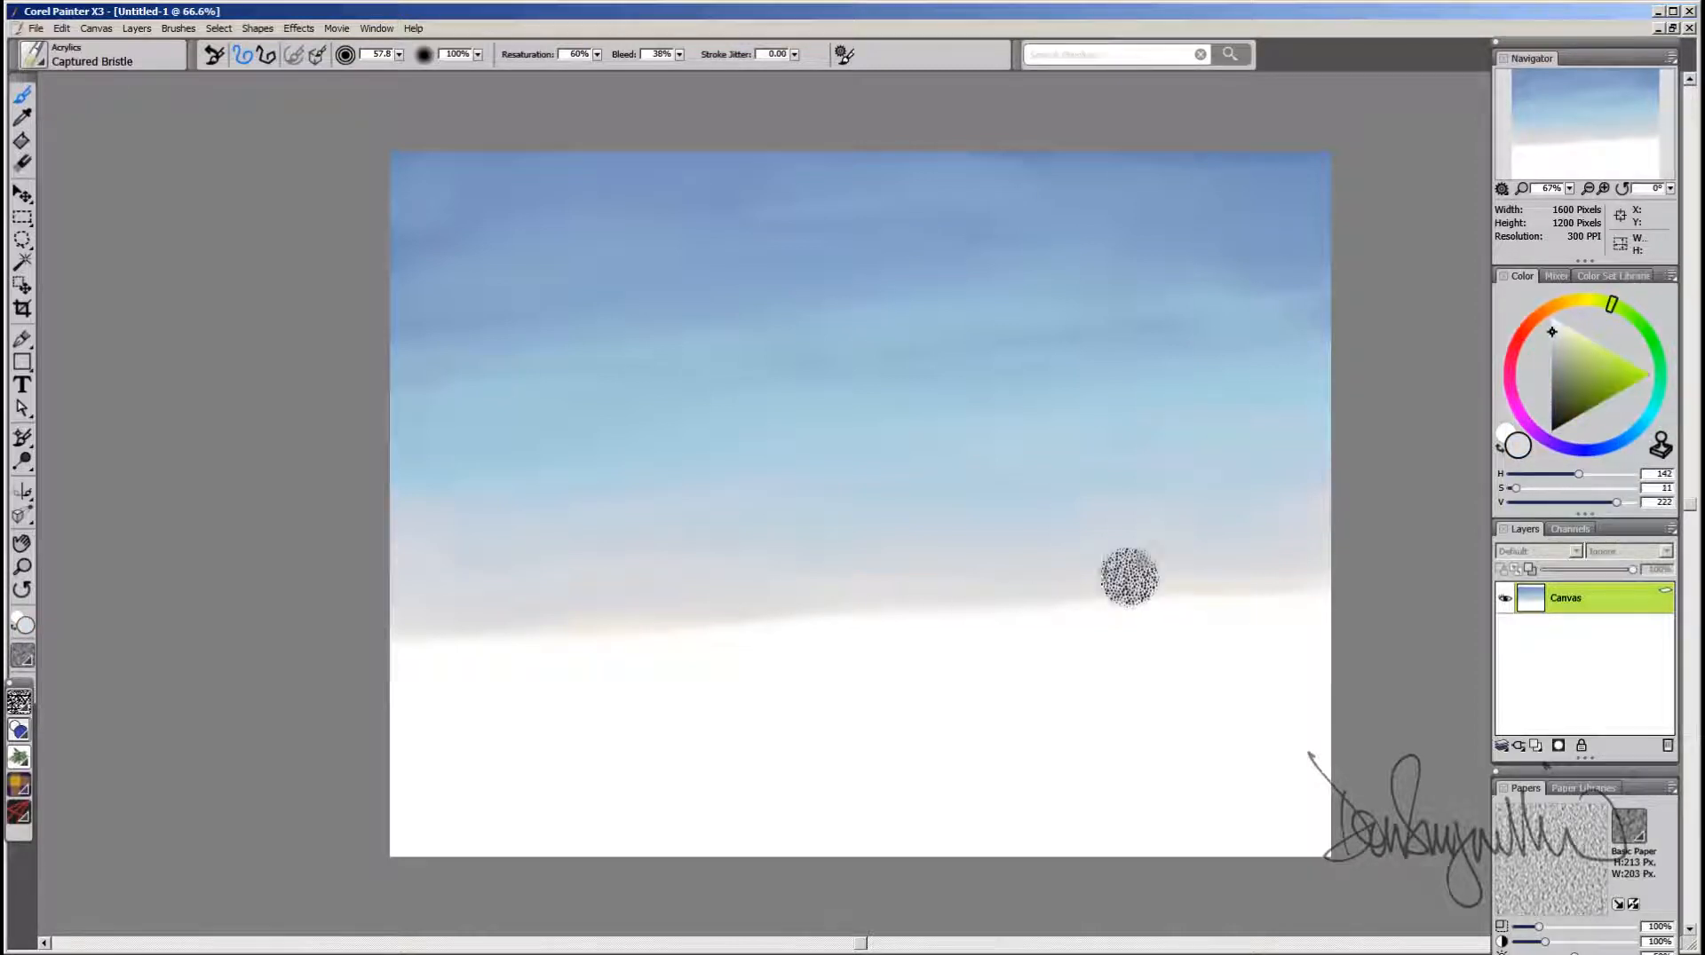
Step: Even out the lower edge of the pale horizon band with strokes of sampled pale grays
{"action": "left_click_drag", "start_coordinate": [1331, 582], "coordinate": [1253, 588]}
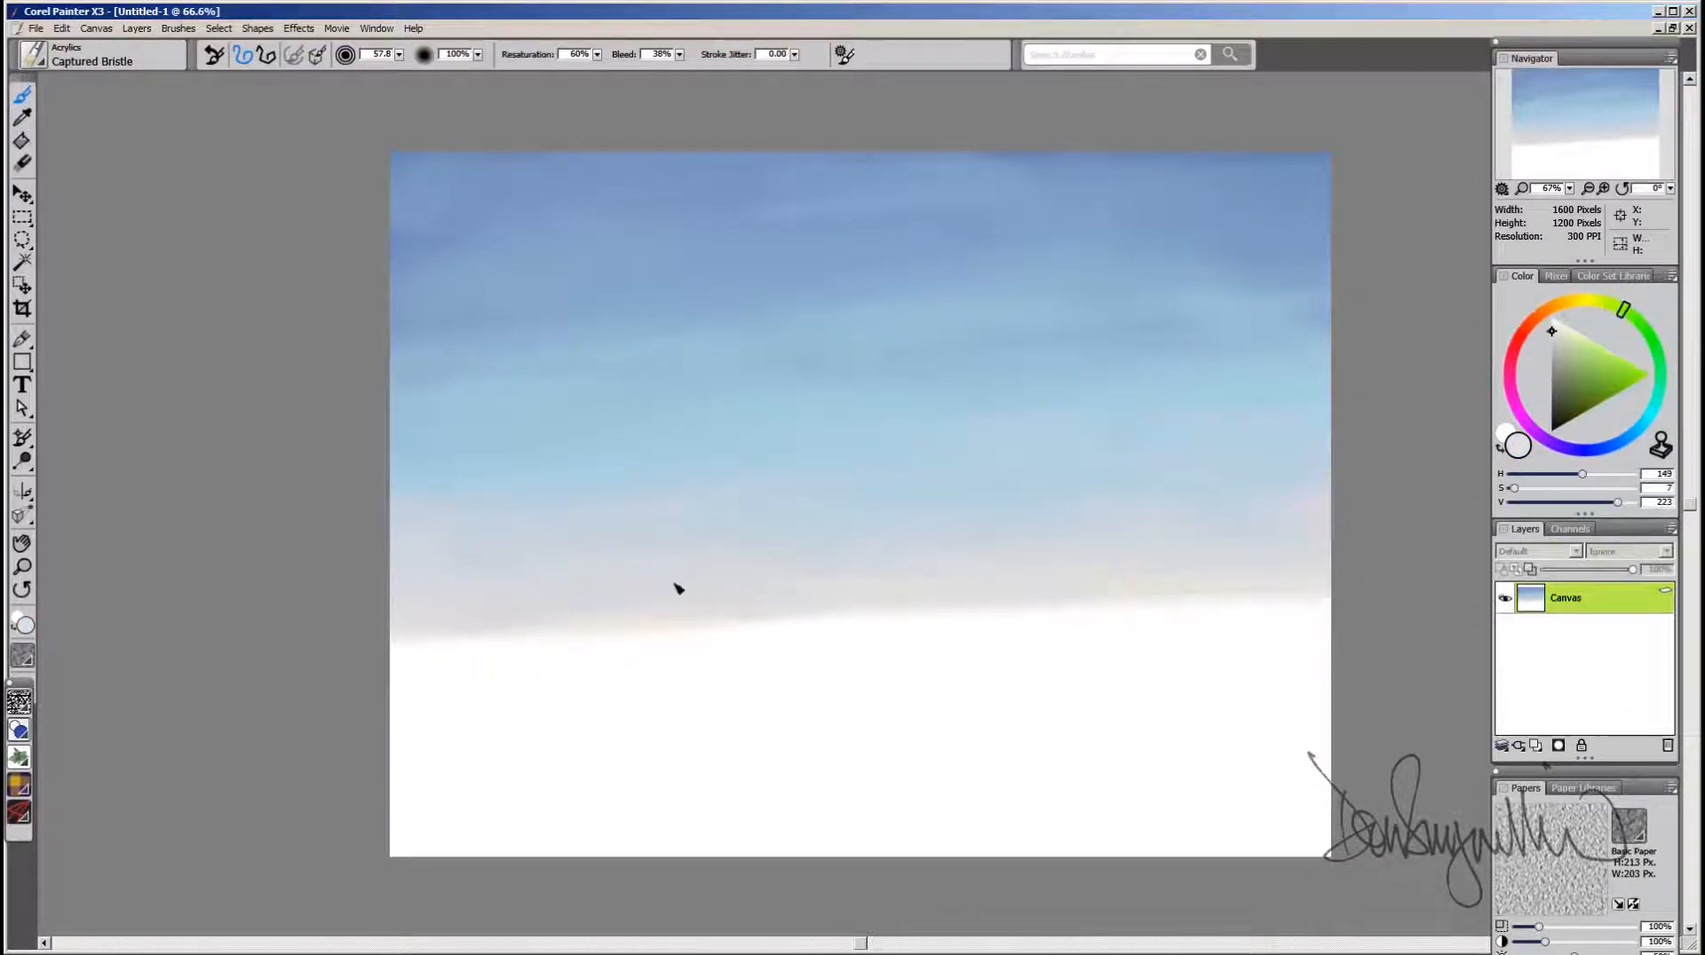
{"action": "left_click", "coordinate": [799, 569], "text": "alt"}
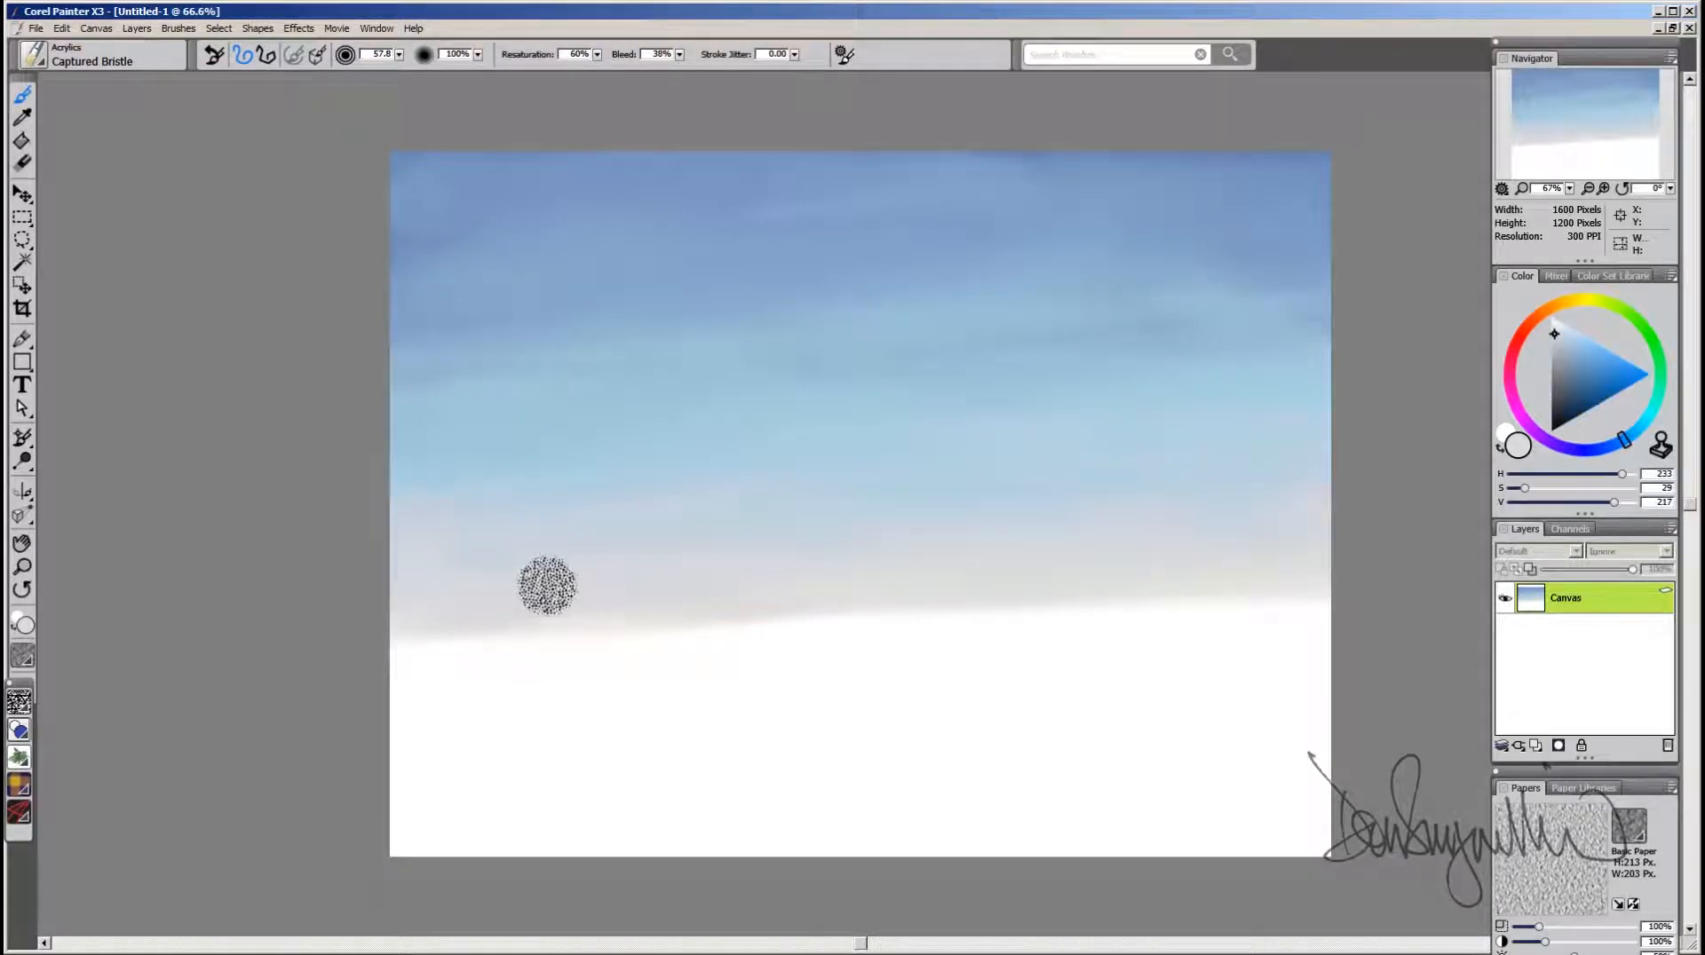
{"action": "left_click", "coordinate": [484, 589], "text": "alt"}
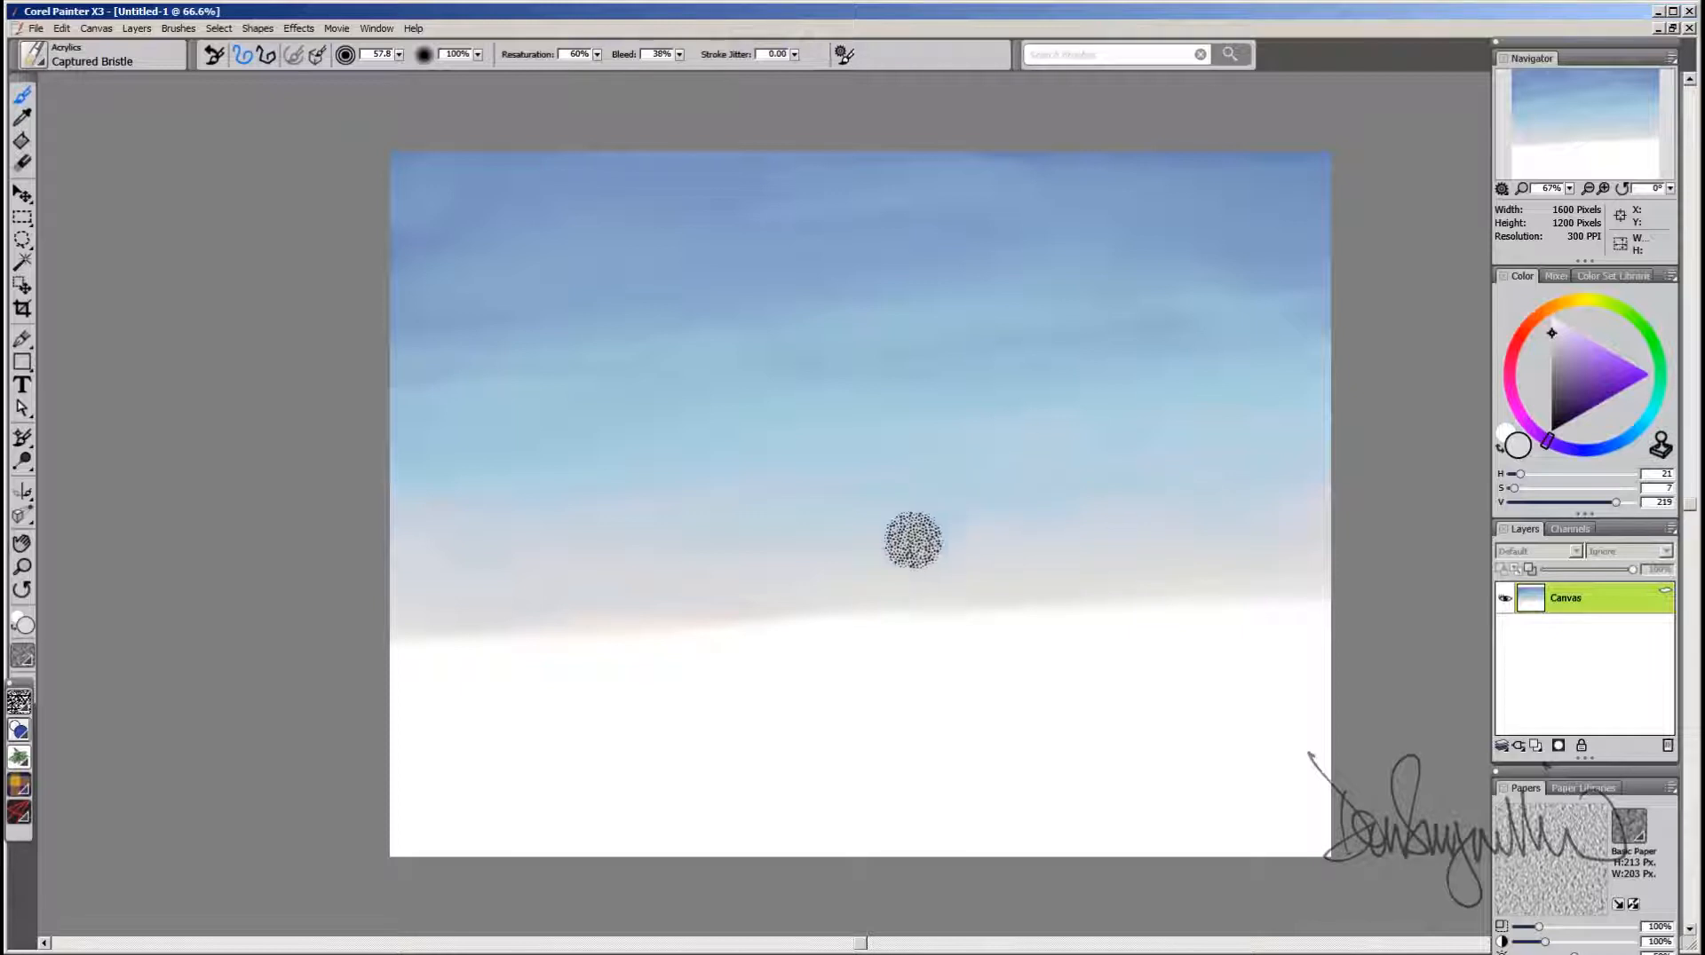
{"action": "left_click", "coordinate": [762, 601], "text": "alt"}
{"action": "mouse_move", "coordinate": [549, 602]}
{"action": "left_mouse_down"}
{"action": "mouse_move", "coordinate": [1165, 587]}
{"action": "mouse_move", "coordinate": [1226, 576]}
{"action": "left_mouse_up"}
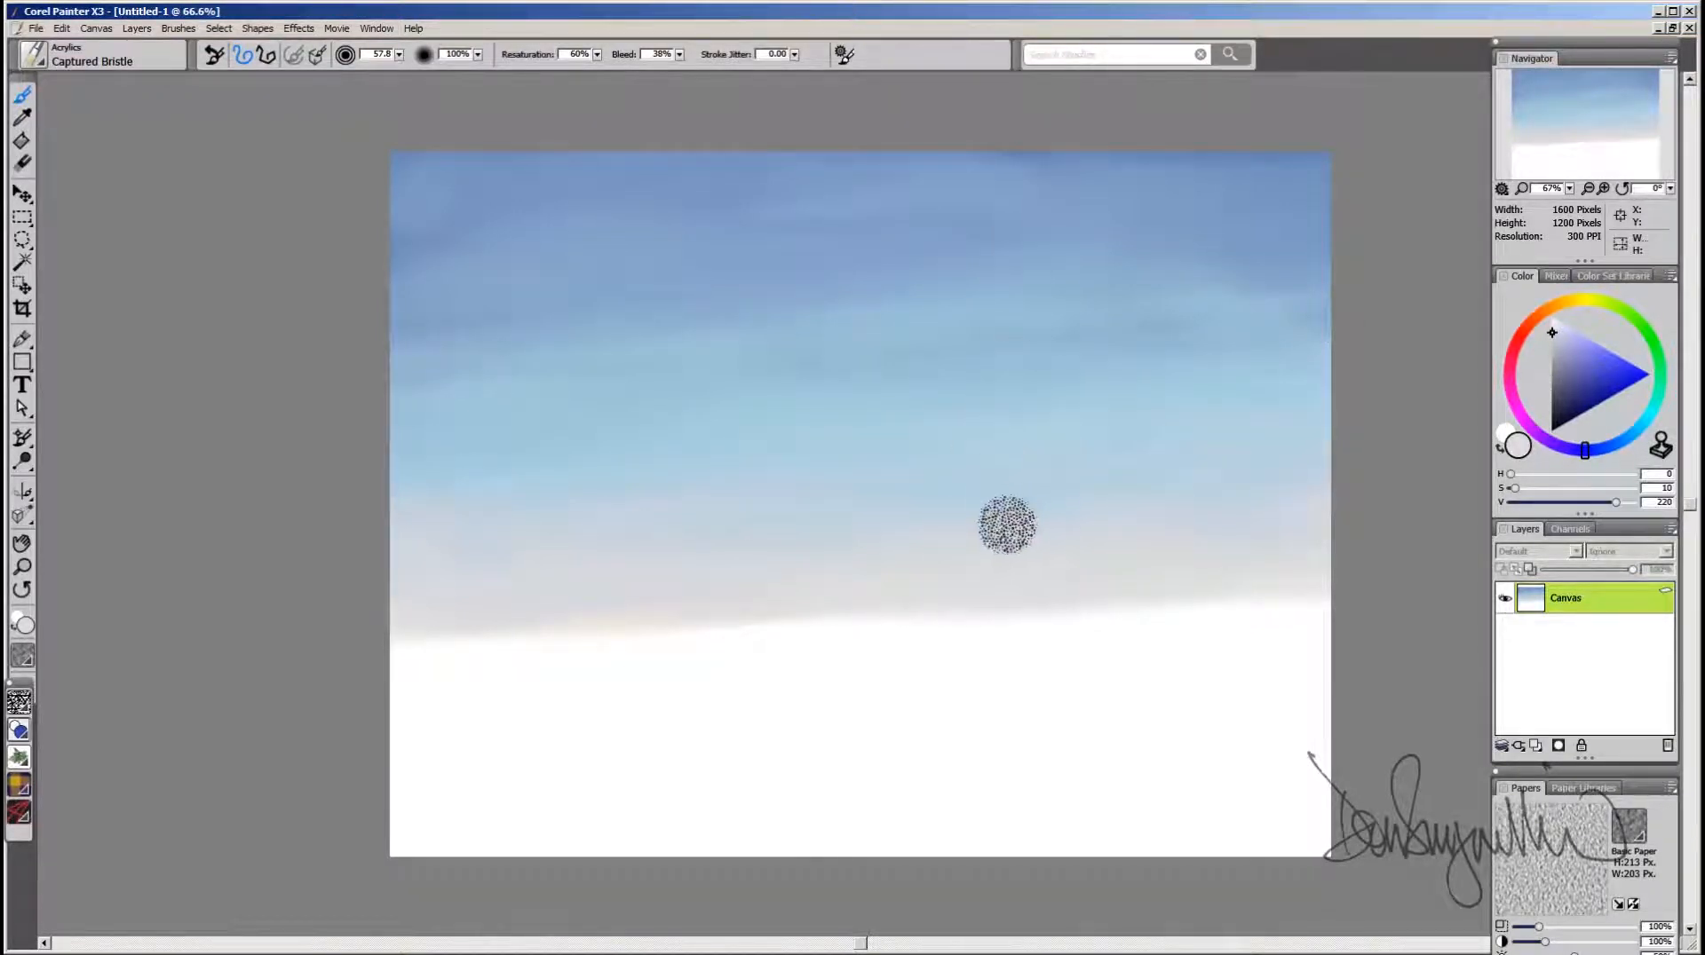
{"action": "left_click_drag", "start_coordinate": [1043, 582], "coordinate": [1057, 585]}
Step: Paint a muted violet-gray strip along the right half of the horizon at brush size 32.5, adding lighter gray over its upper part
{"action": "left_click", "coordinate": [1557, 308]}
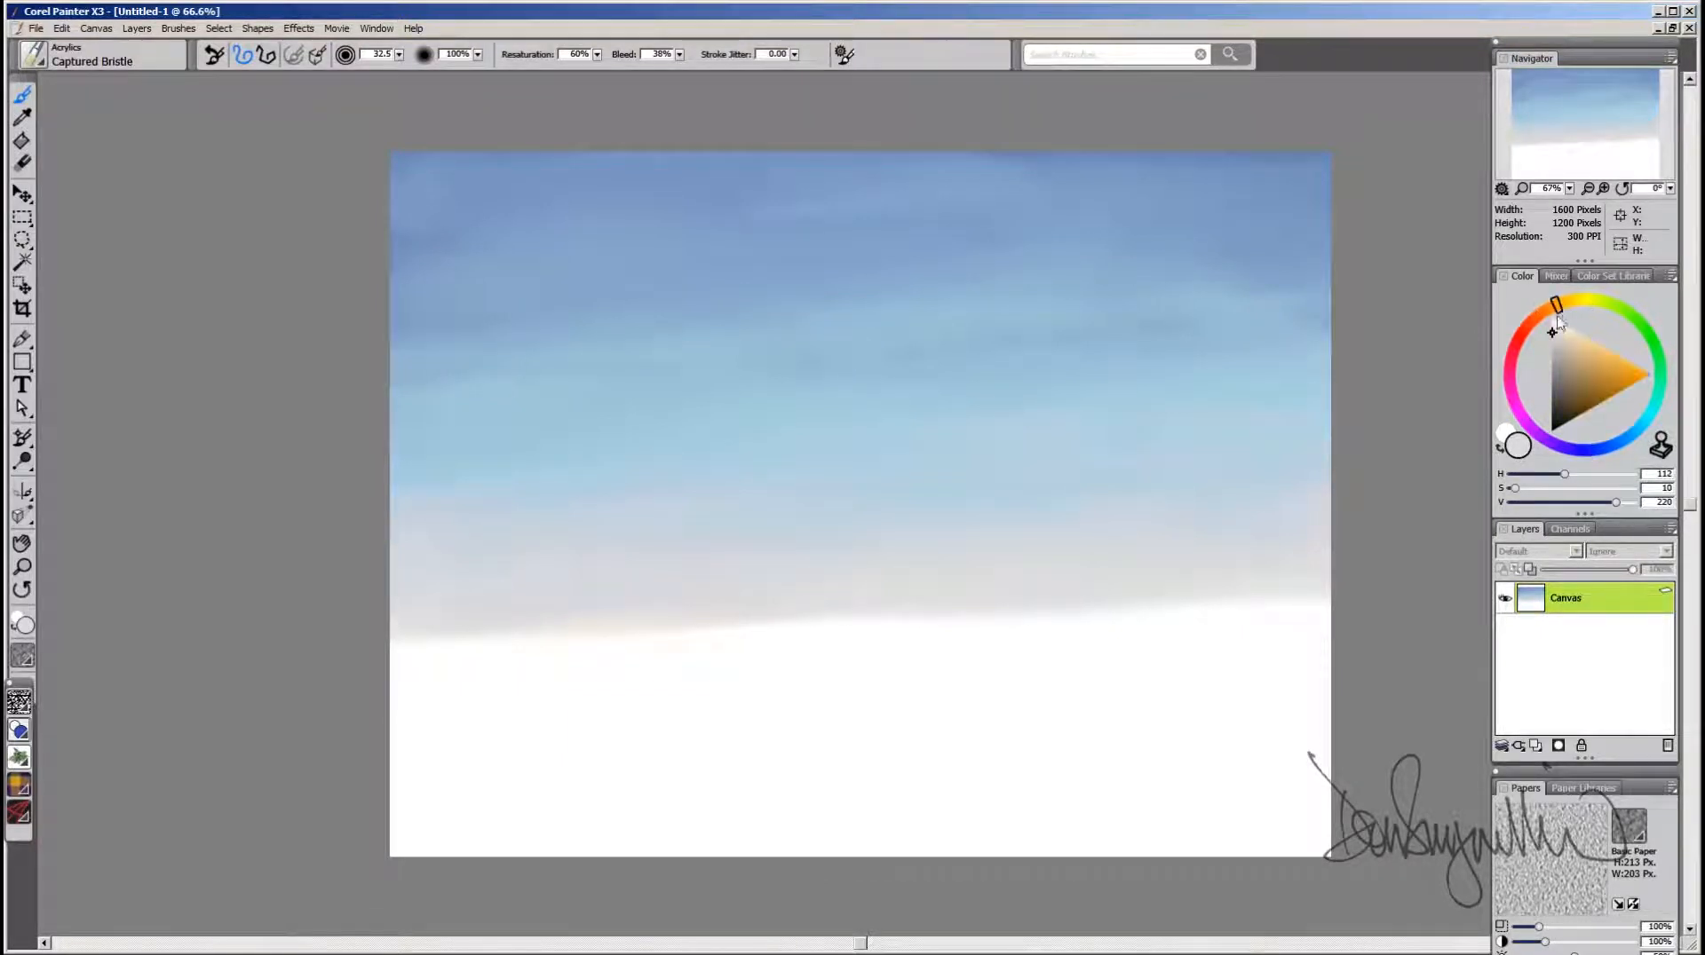
{"action": "mouse_move", "coordinate": [1551, 329]}
{"action": "left_mouse_down"}
{"action": "mouse_move", "coordinate": [1520, 342]}
{"action": "mouse_move", "coordinate": [1537, 444]}
{"action": "left_mouse_up"}
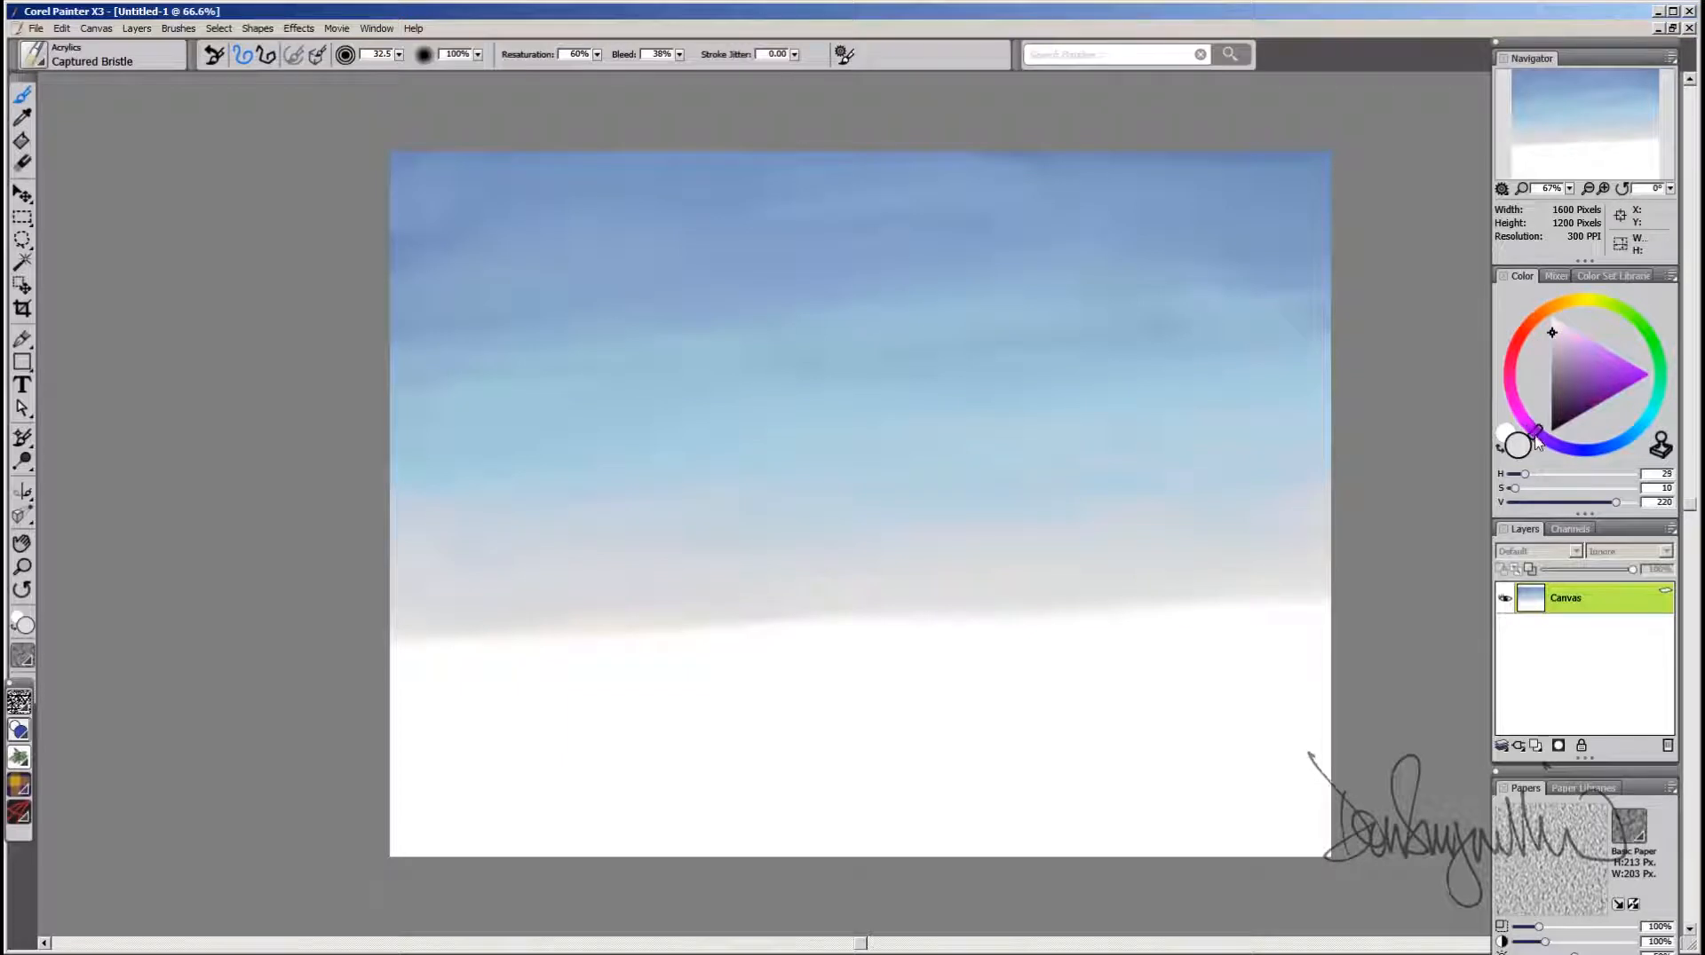
{"action": "left_click", "coordinate": [1556, 369]}
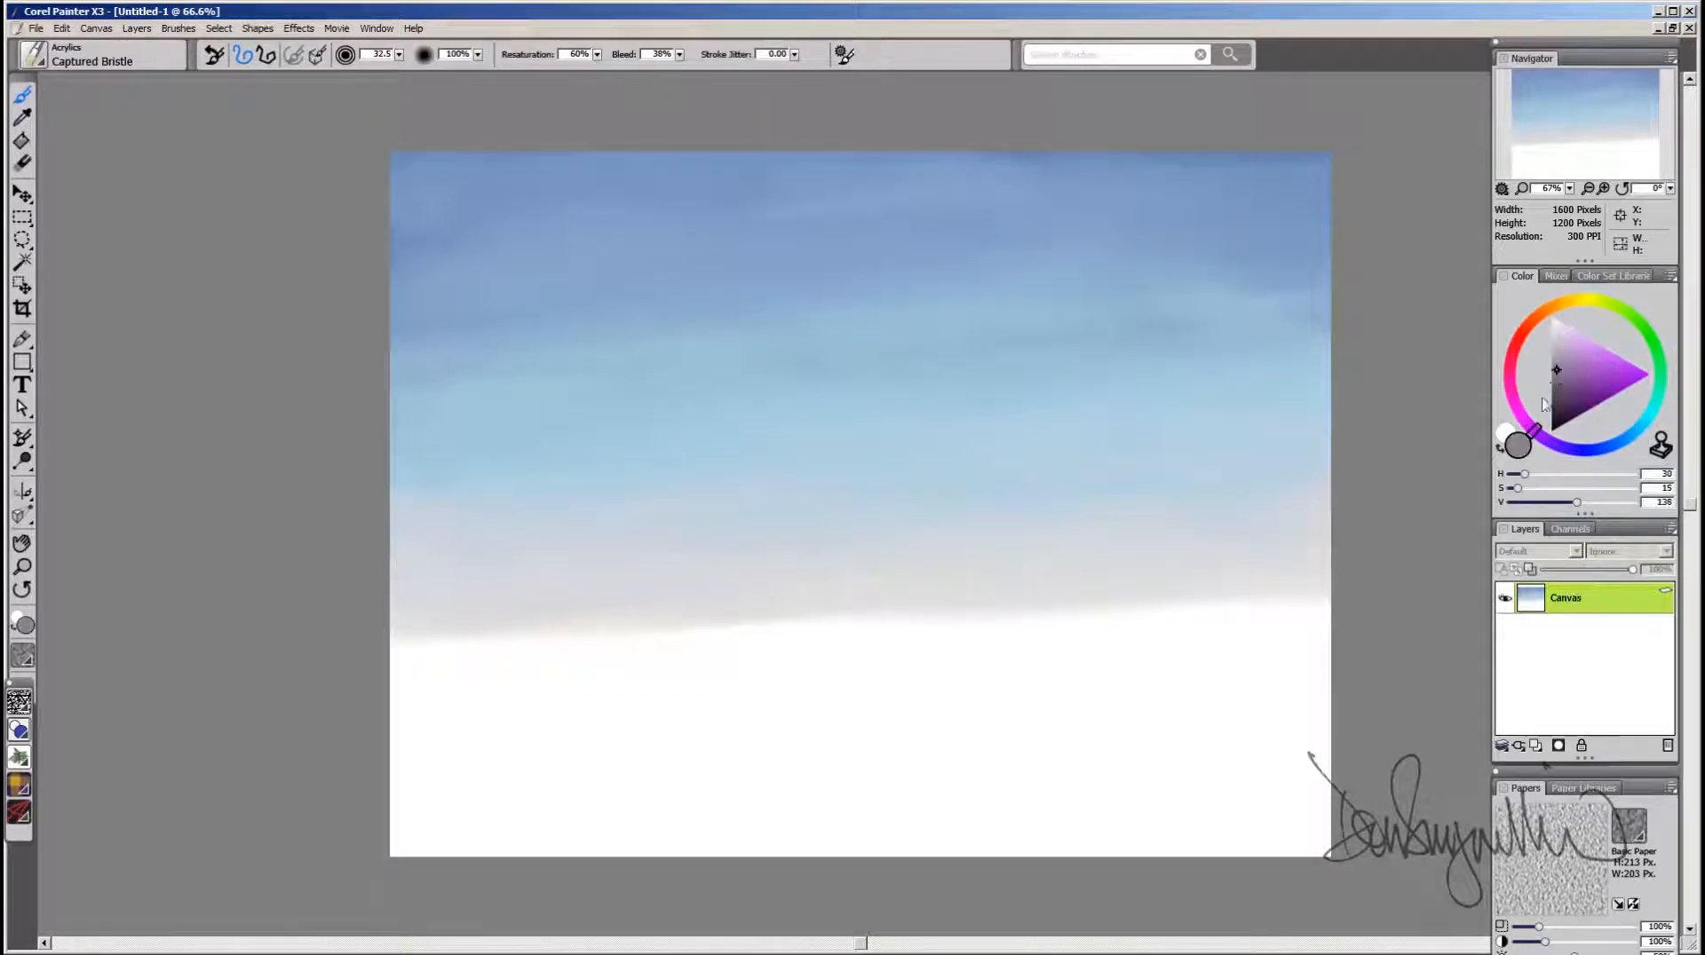
{"action": "left_click_drag", "start_coordinate": [825, 621], "coordinate": [1207, 598]}
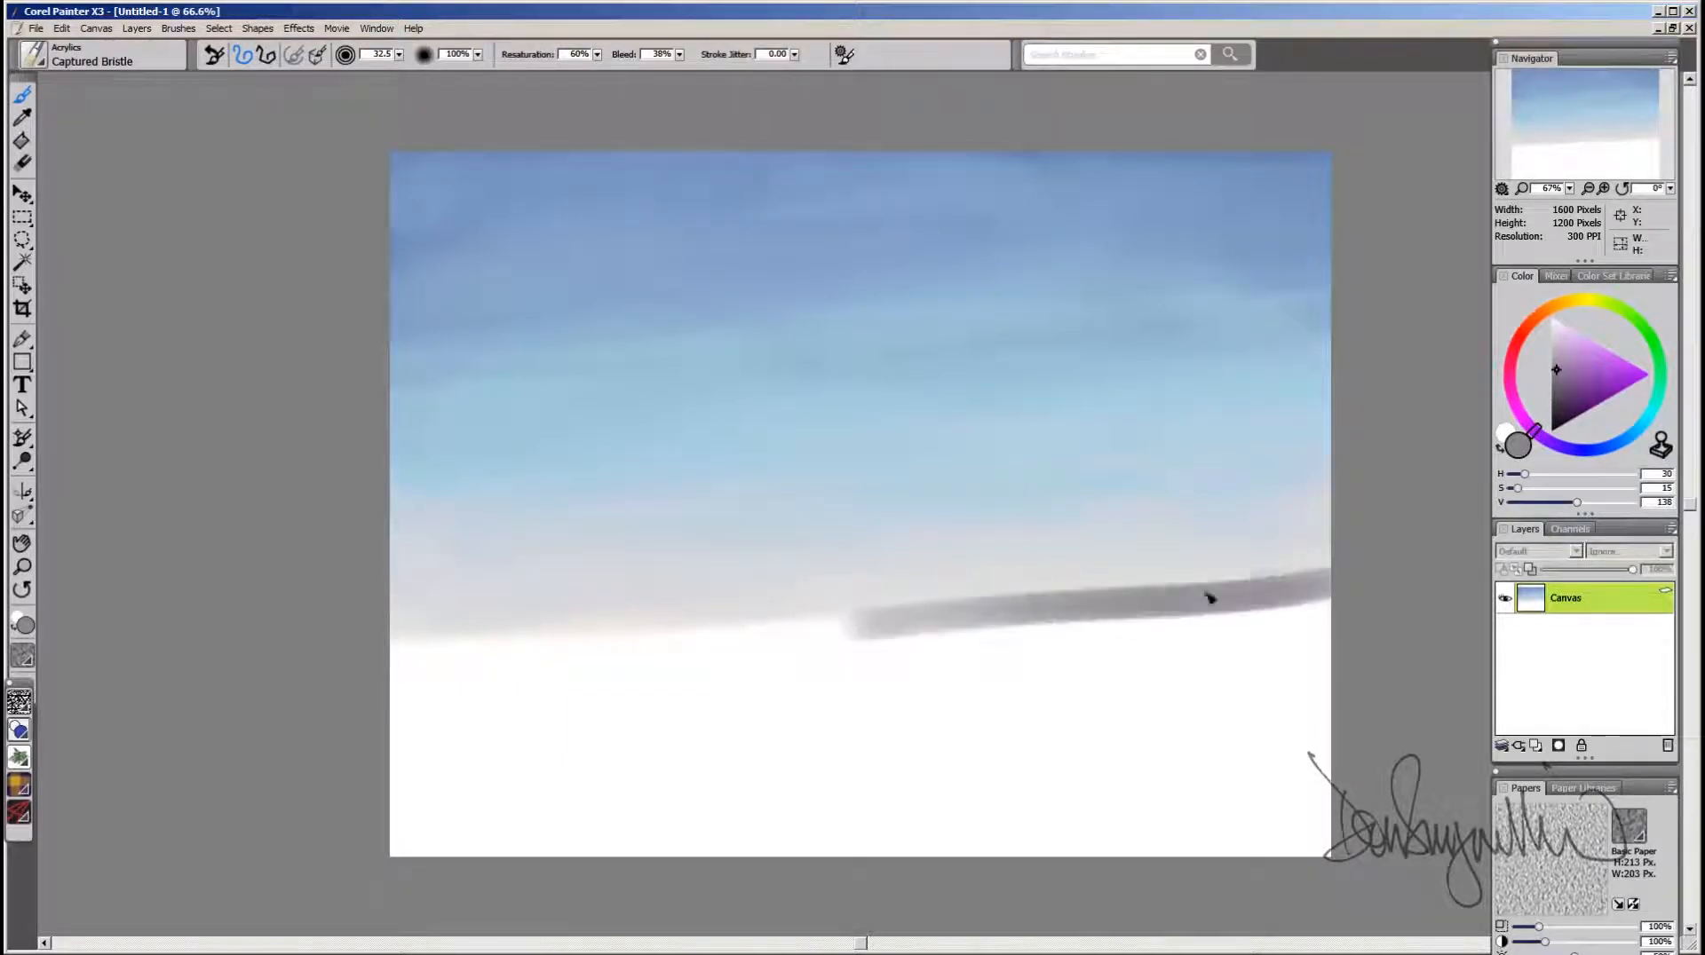
{"action": "left_click_drag", "start_coordinate": [1560, 367], "coordinate": [1557, 349]}
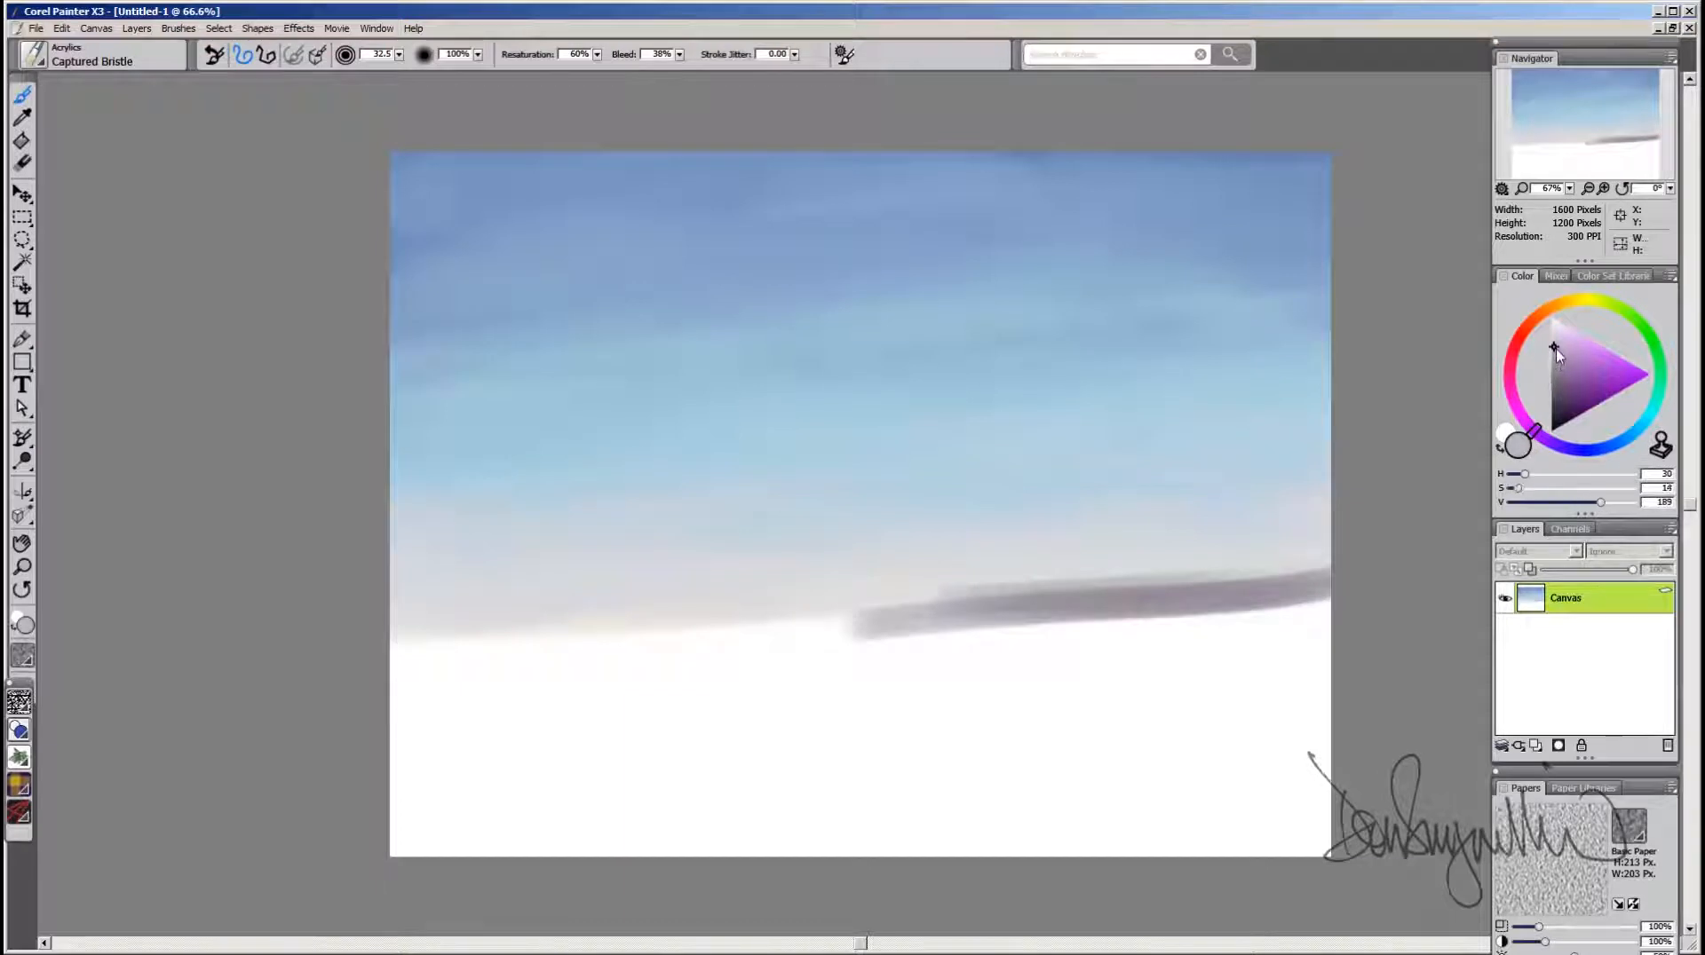
{"action": "mouse_move", "coordinate": [1342, 574]}
{"action": "left_mouse_down"}
{"action": "mouse_move", "coordinate": [889, 612]}
{"action": "mouse_move", "coordinate": [1295, 572]}
{"action": "mouse_move", "coordinate": [1013, 598]}
{"action": "mouse_move", "coordinate": [1048, 581]}
{"action": "left_mouse_up"}
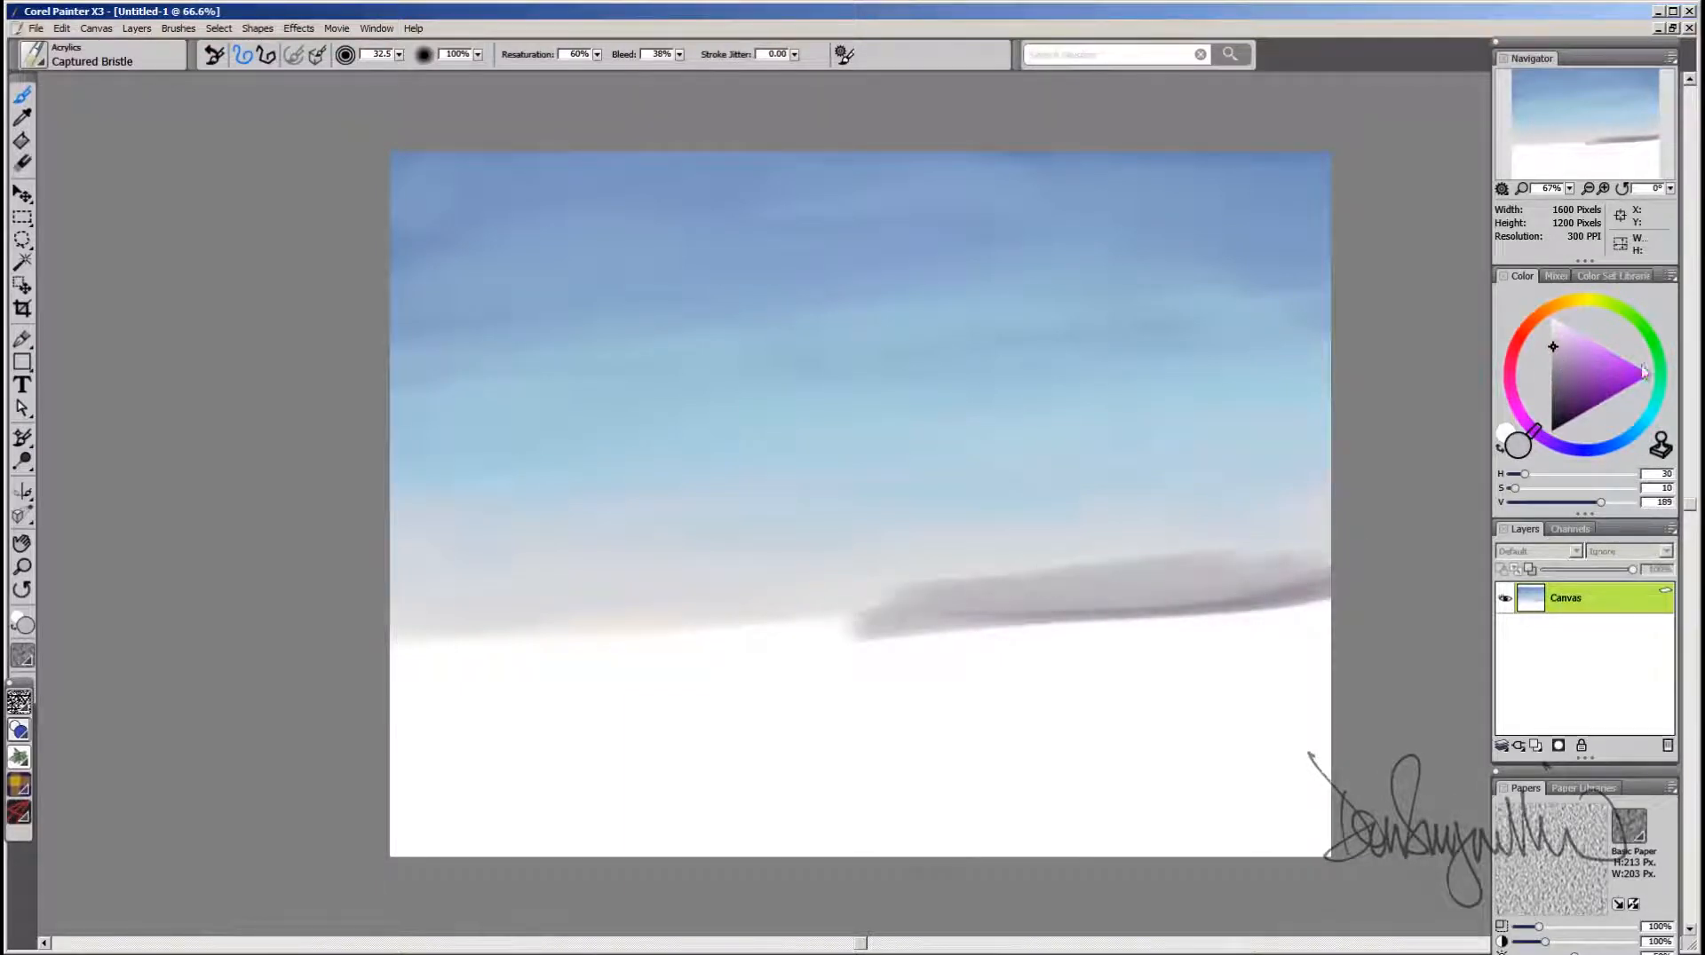
Step: Choose a pale, slightly more saturated magenta and tint the gray horizon strip pink
{"action": "left_click_drag", "start_coordinate": [1559, 344], "coordinate": [1564, 344]}
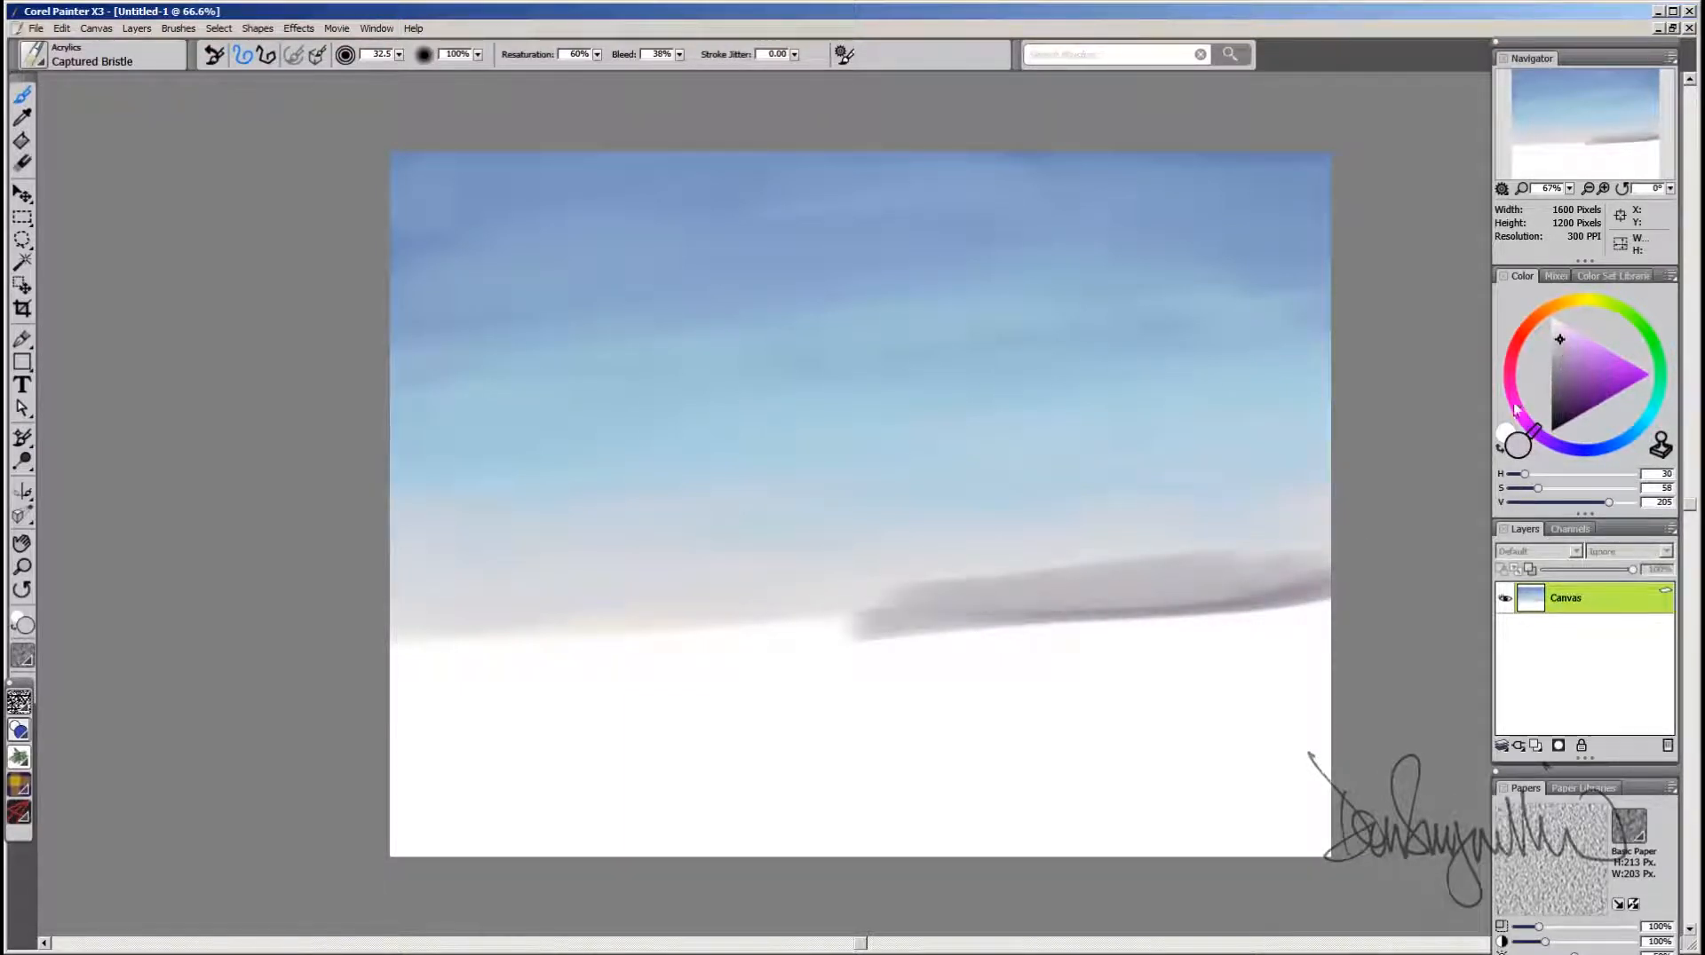
{"action": "left_click_drag", "start_coordinate": [1516, 408], "coordinate": [1512, 398]}
{"action": "mouse_move", "coordinate": [951, 602]}
{"action": "left_mouse_down"}
{"action": "mouse_move", "coordinate": [1139, 593]}
{"action": "mouse_move", "coordinate": [1188, 578]}
{"action": "mouse_move", "coordinate": [985, 595]}
{"action": "mouse_move", "coordinate": [1298, 555]}
{"action": "left_mouse_up"}
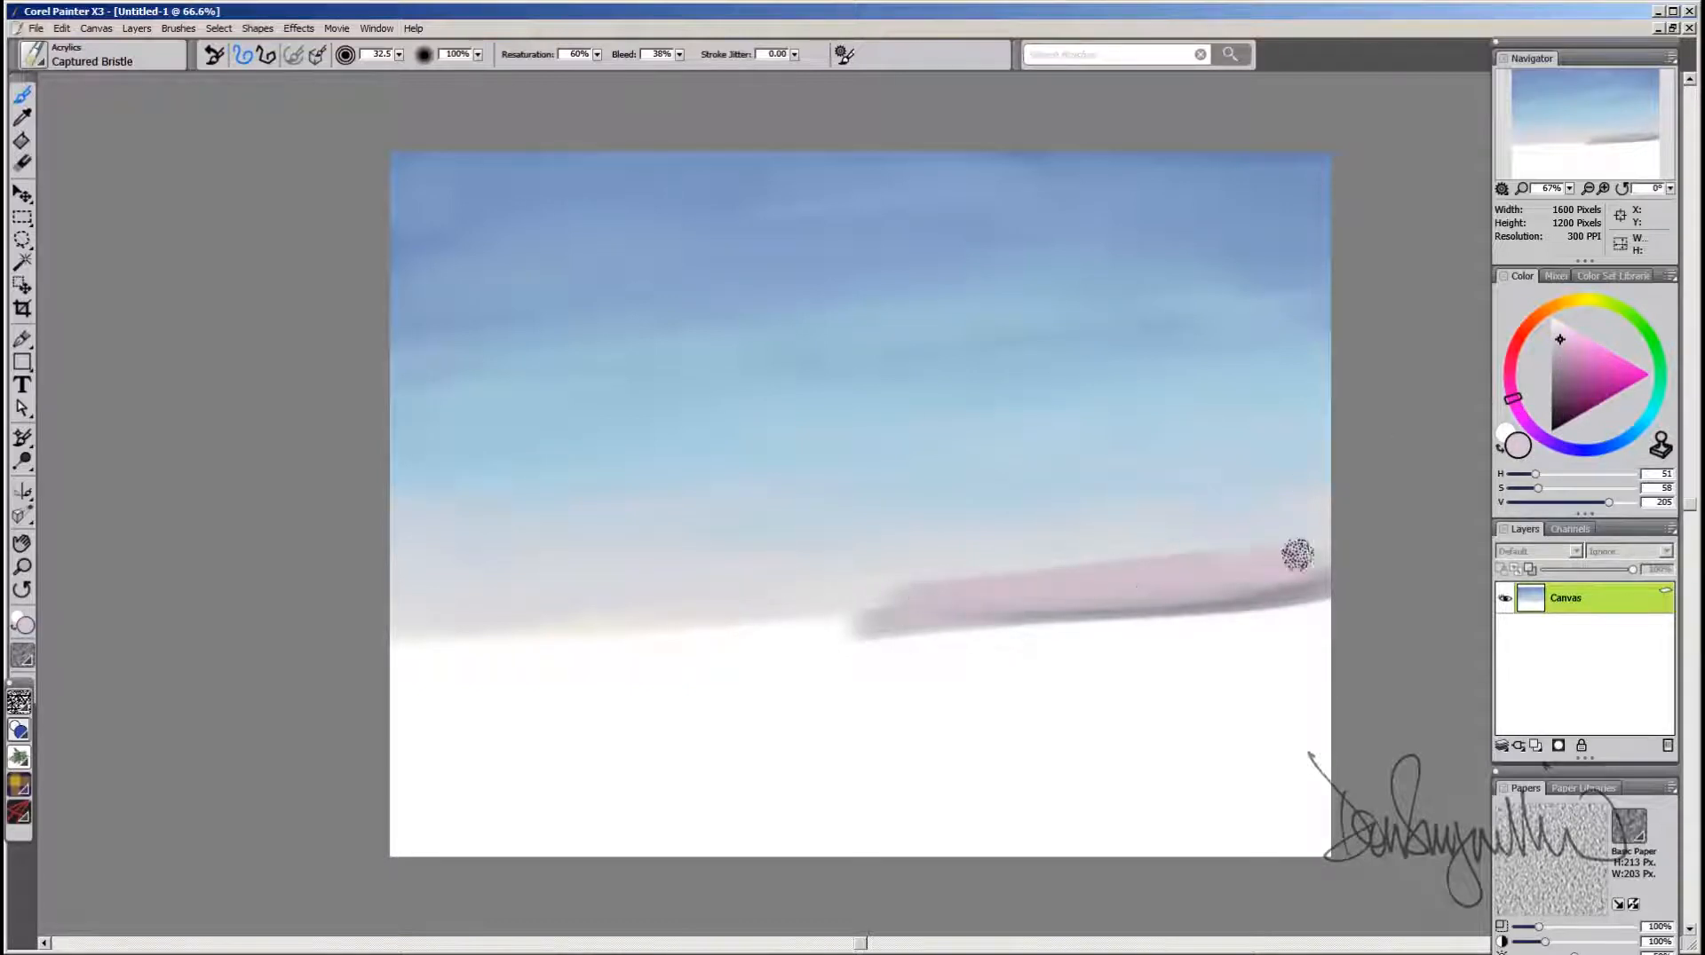
{"action": "left_click", "coordinate": [1259, 559], "text": "alt"}
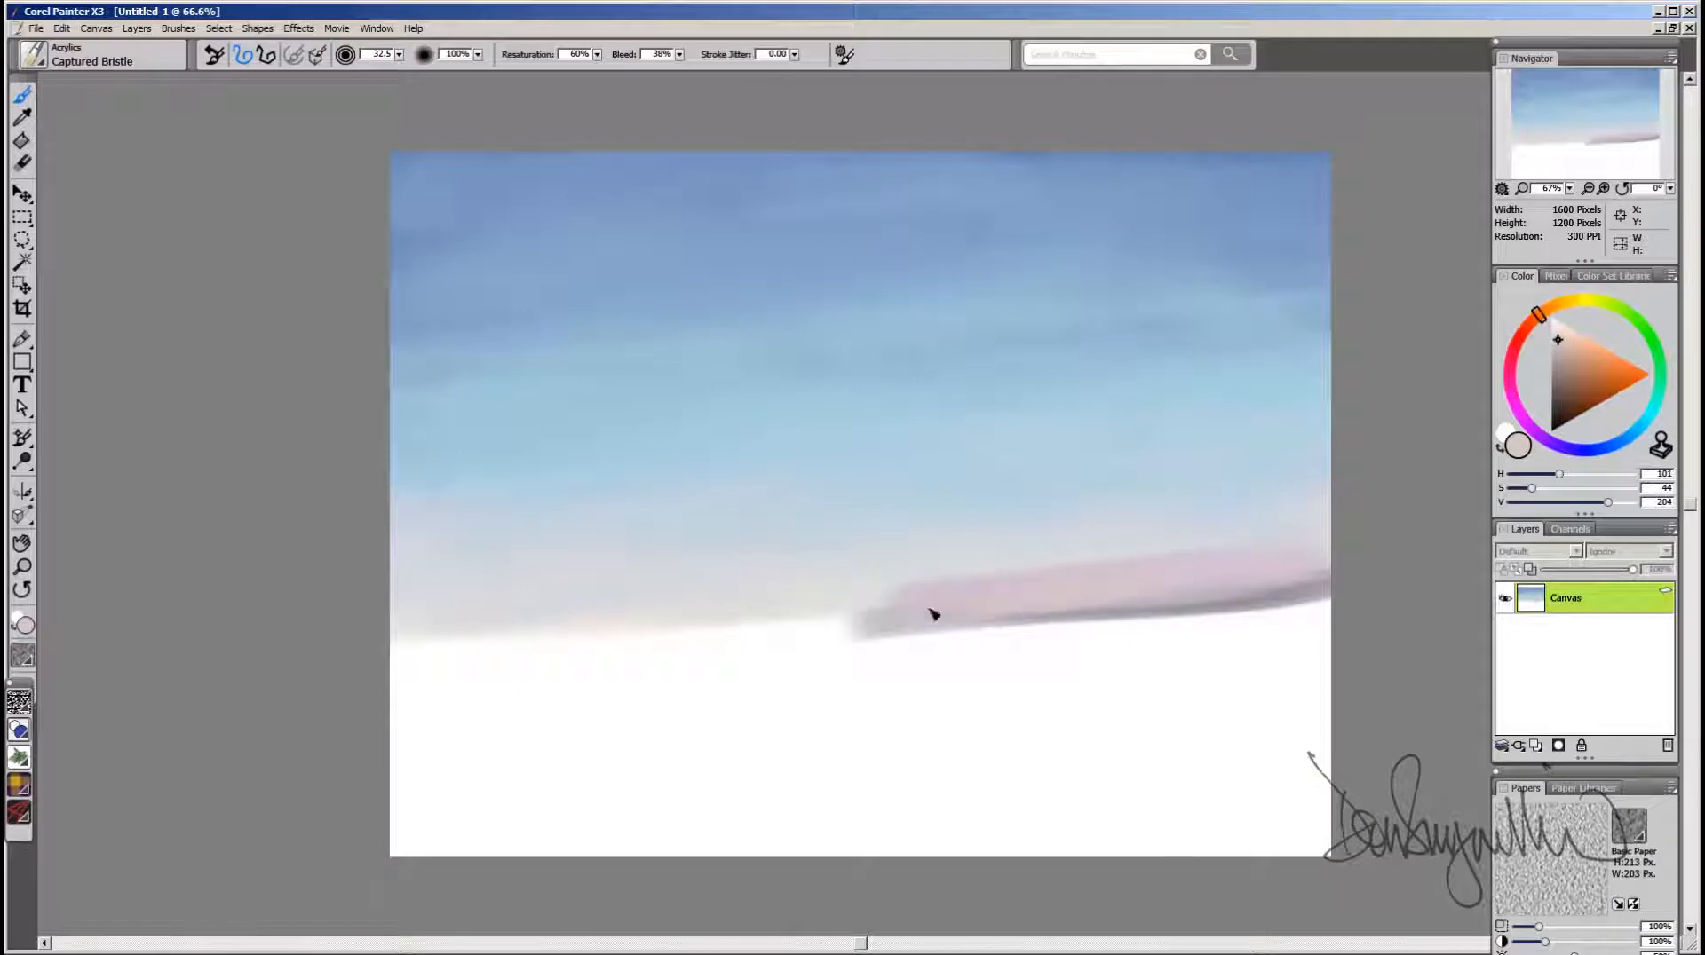
Step: Extend the pink strip along the horizon to the canvas's left edge with sampled pinks
{"action": "left_click", "coordinate": [1144, 580], "text": "alt"}
{"action": "left_click_drag", "start_coordinate": [897, 597], "coordinate": [533, 622]}
{"action": "left_click", "coordinate": [883, 602], "text": "alt"}
{"action": "left_click_drag", "start_coordinate": [837, 619], "coordinate": [636, 632]}
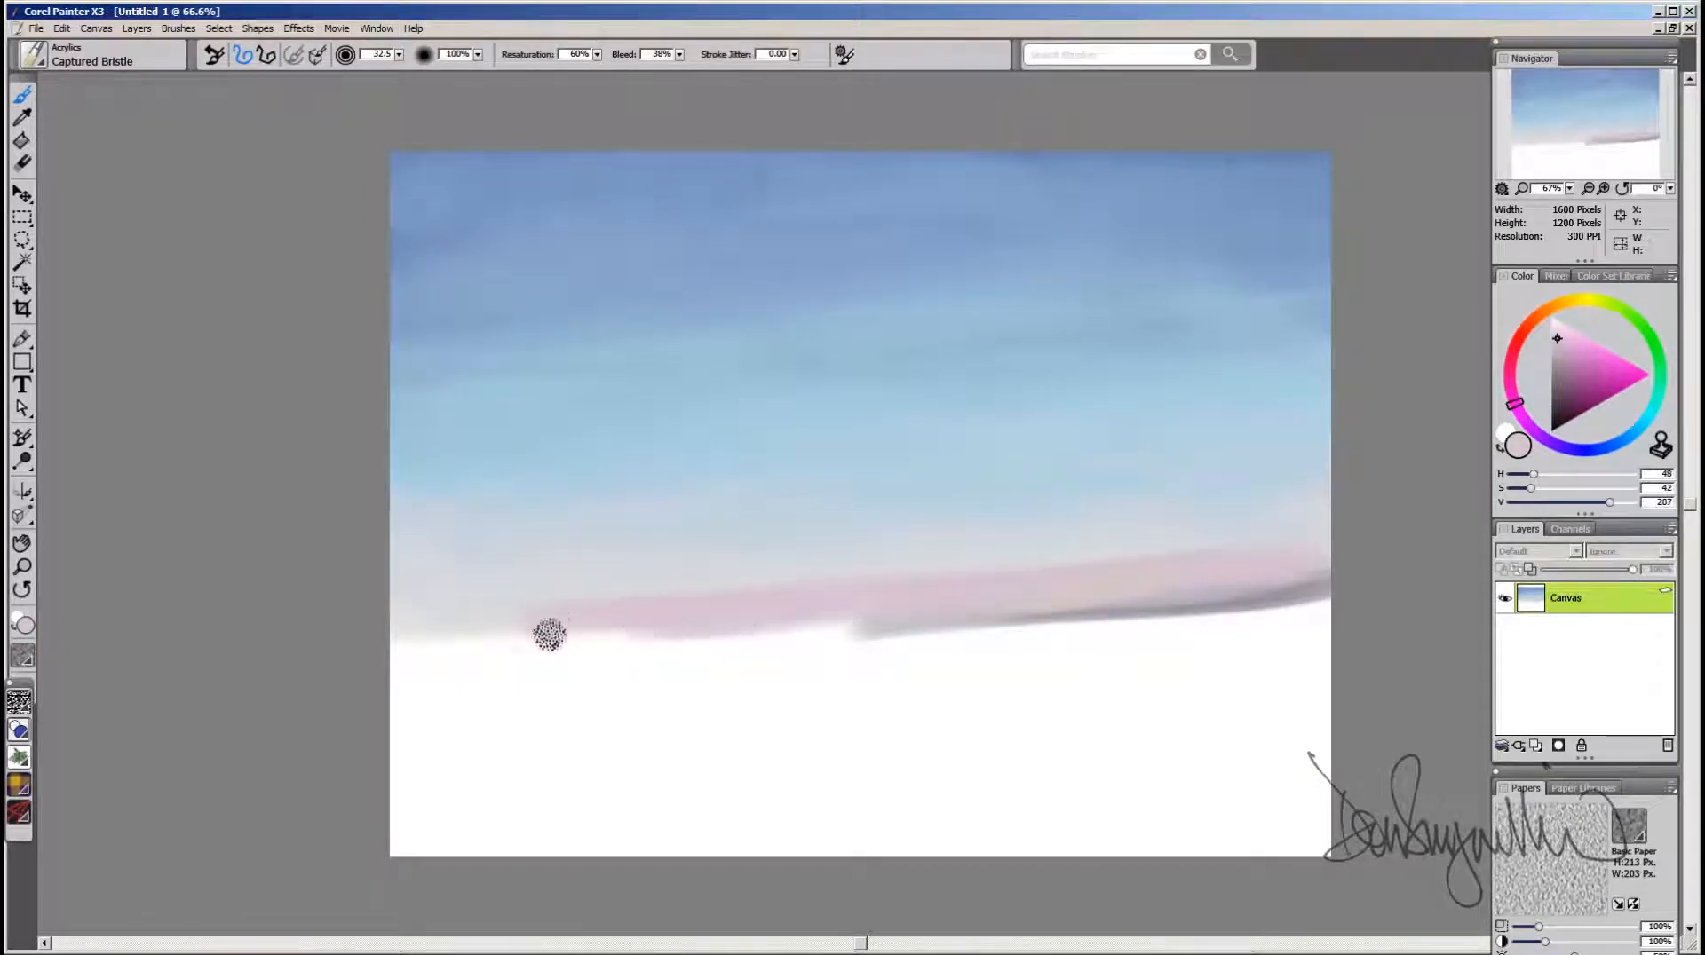
{"action": "left_click", "coordinate": [592, 624], "text": "alt"}
{"action": "left_click_drag", "start_coordinate": [396, 655], "coordinate": [909, 628]}
Step: Blend the strip's dark gray underside into the pink with sampled gray and pink strokes
{"action": "left_click", "coordinate": [1187, 610], "text": "alt"}
{"action": "mouse_move", "coordinate": [783, 632]}
{"action": "left_mouse_down"}
{"action": "mouse_move", "coordinate": [1191, 601]}
{"action": "mouse_move", "coordinate": [692, 642]}
{"action": "left_mouse_up"}
{"action": "left_click", "coordinate": [1025, 604], "text": "alt"}
{"action": "left_click_drag", "start_coordinate": [995, 604], "coordinate": [759, 621]}
{"action": "left_click_drag", "start_coordinate": [760, 621], "coordinate": [1239, 583]}
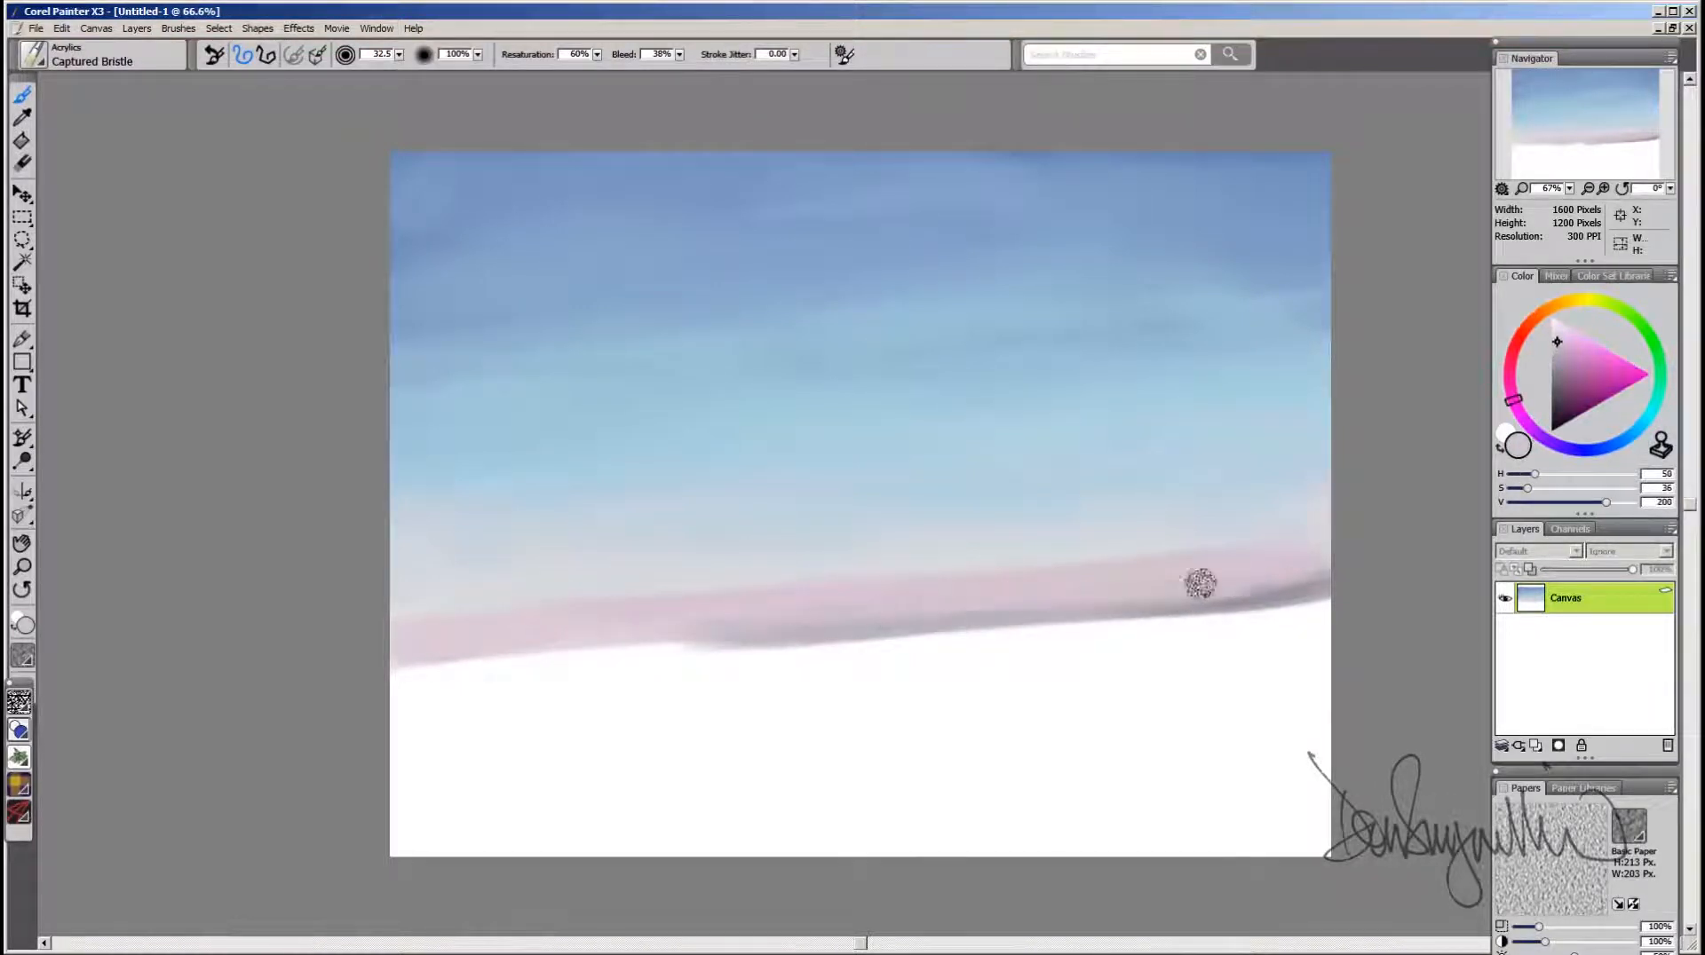
{"action": "left_click", "coordinate": [959, 613], "text": "alt"}
{"action": "mouse_move", "coordinate": [959, 613]}
{"action": "left_mouse_down"}
{"action": "mouse_move", "coordinate": [1324, 585]}
{"action": "mouse_move", "coordinate": [642, 649]}
{"action": "mouse_move", "coordinate": [602, 632]}
{"action": "left_mouse_up"}
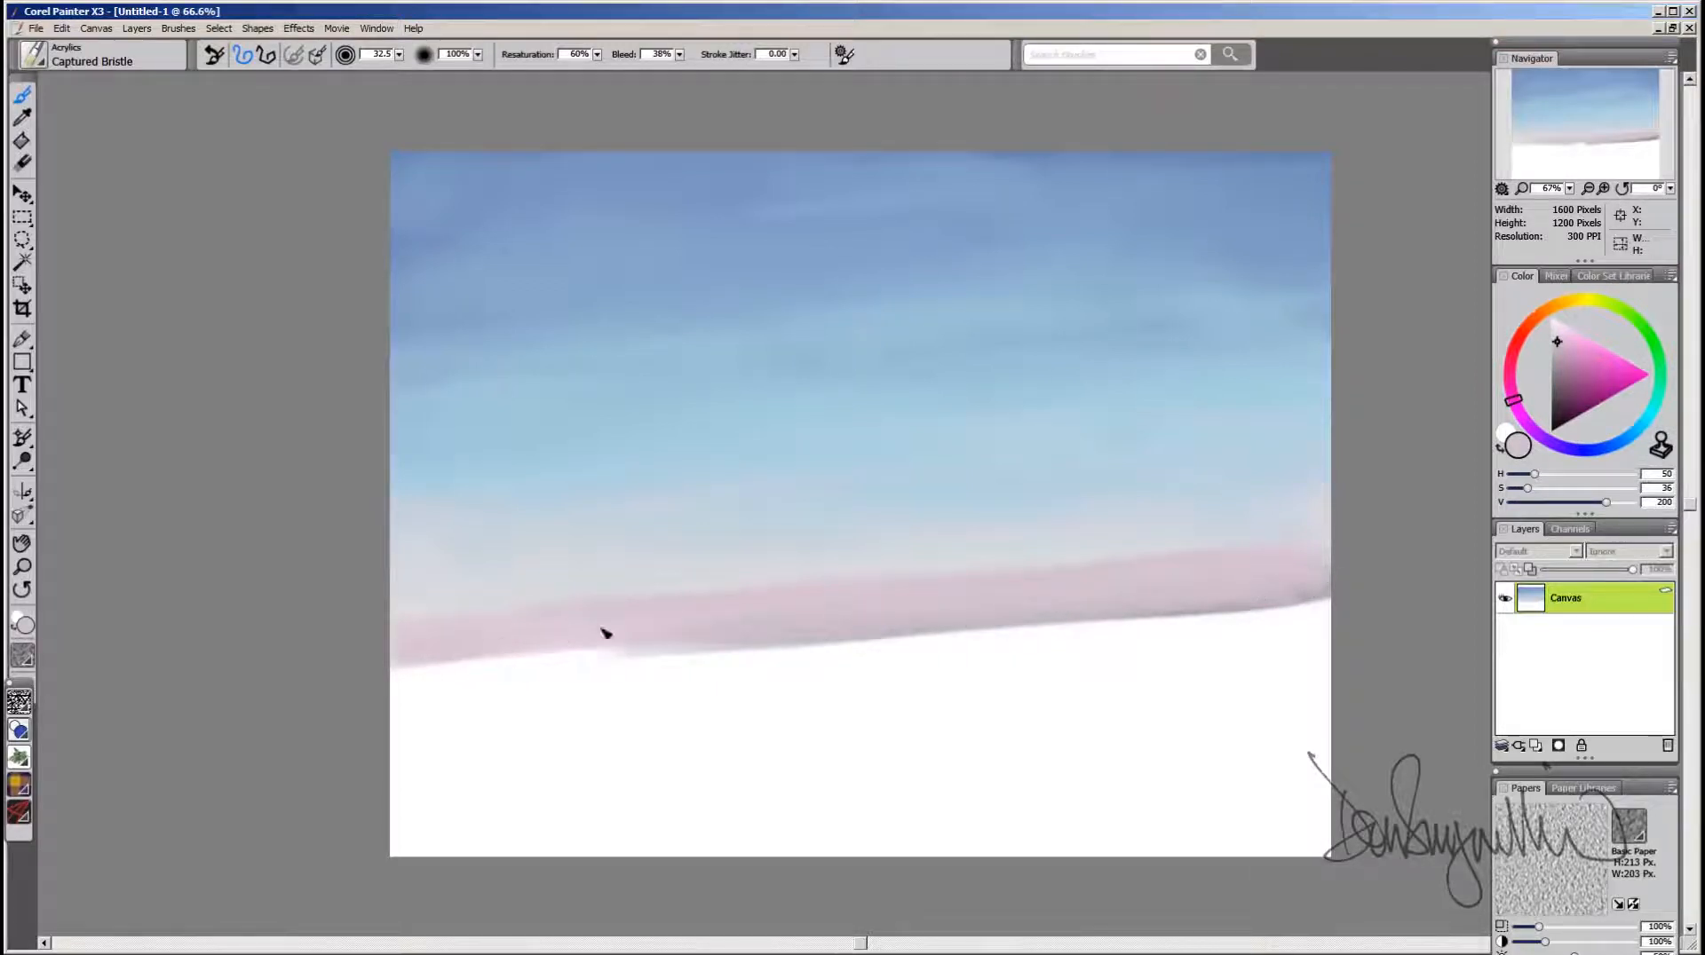
Step: Paint low mounds along the pink strip's upper edge, at the centre and far left, with brush size 17.1
{"action": "left_click_drag", "start_coordinate": [898, 604], "coordinate": [895, 616]}
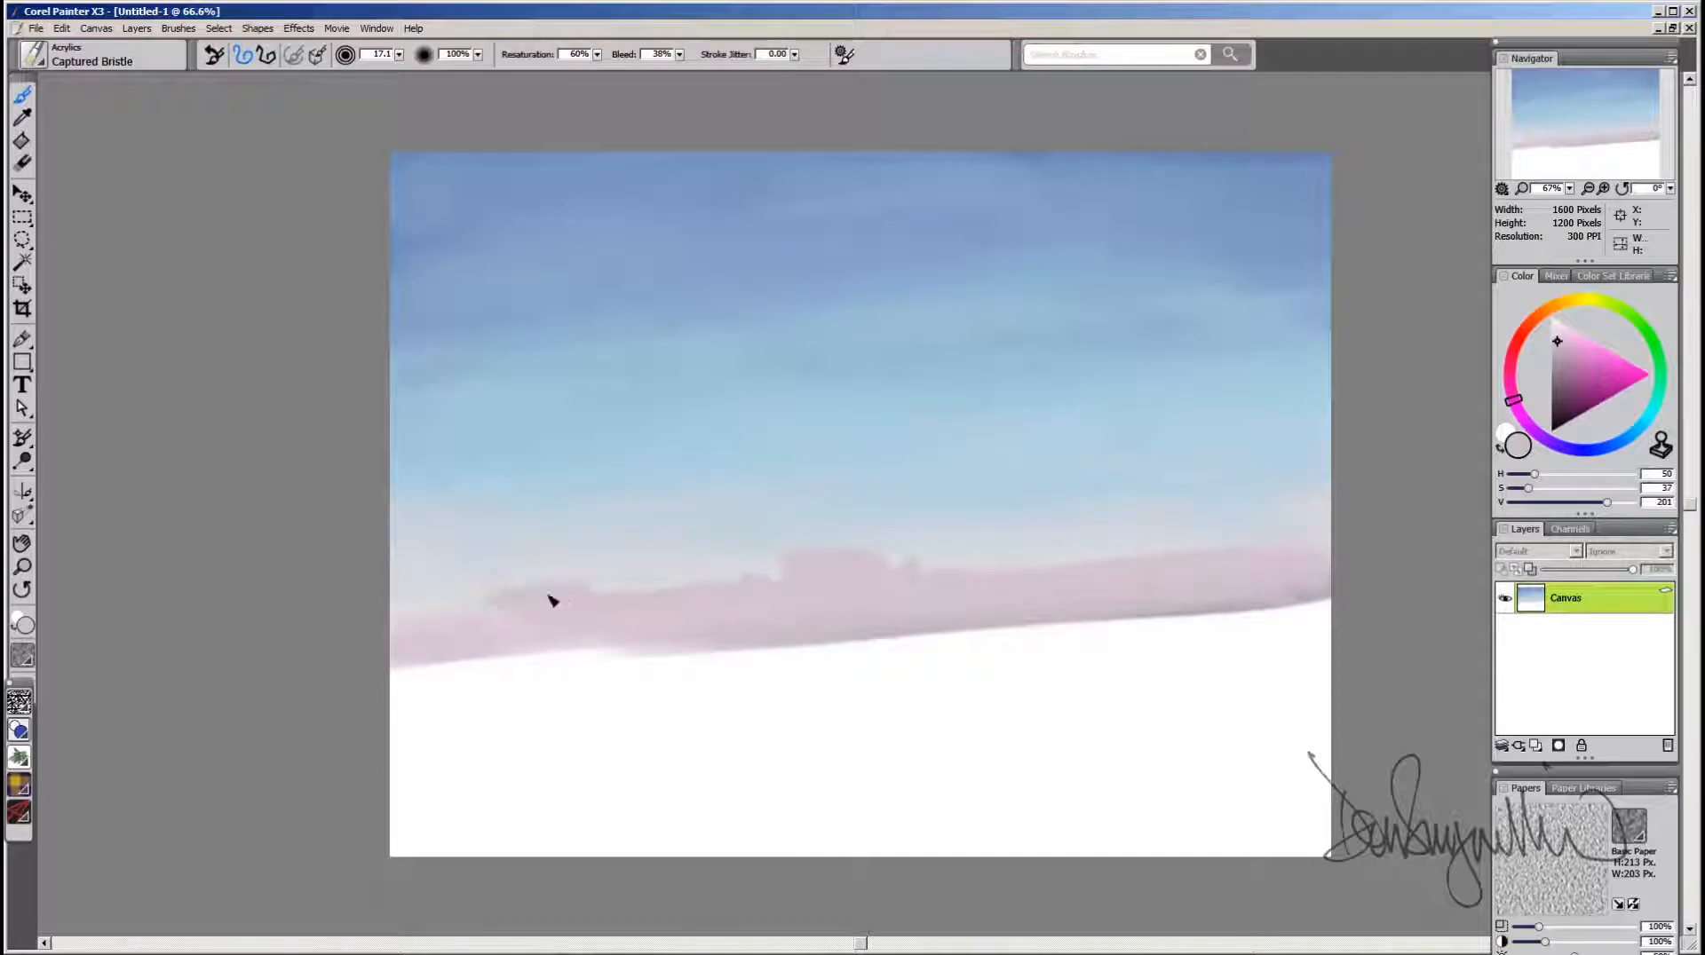
{"action": "left_click_drag", "start_coordinate": [452, 626], "coordinate": [394, 626]}
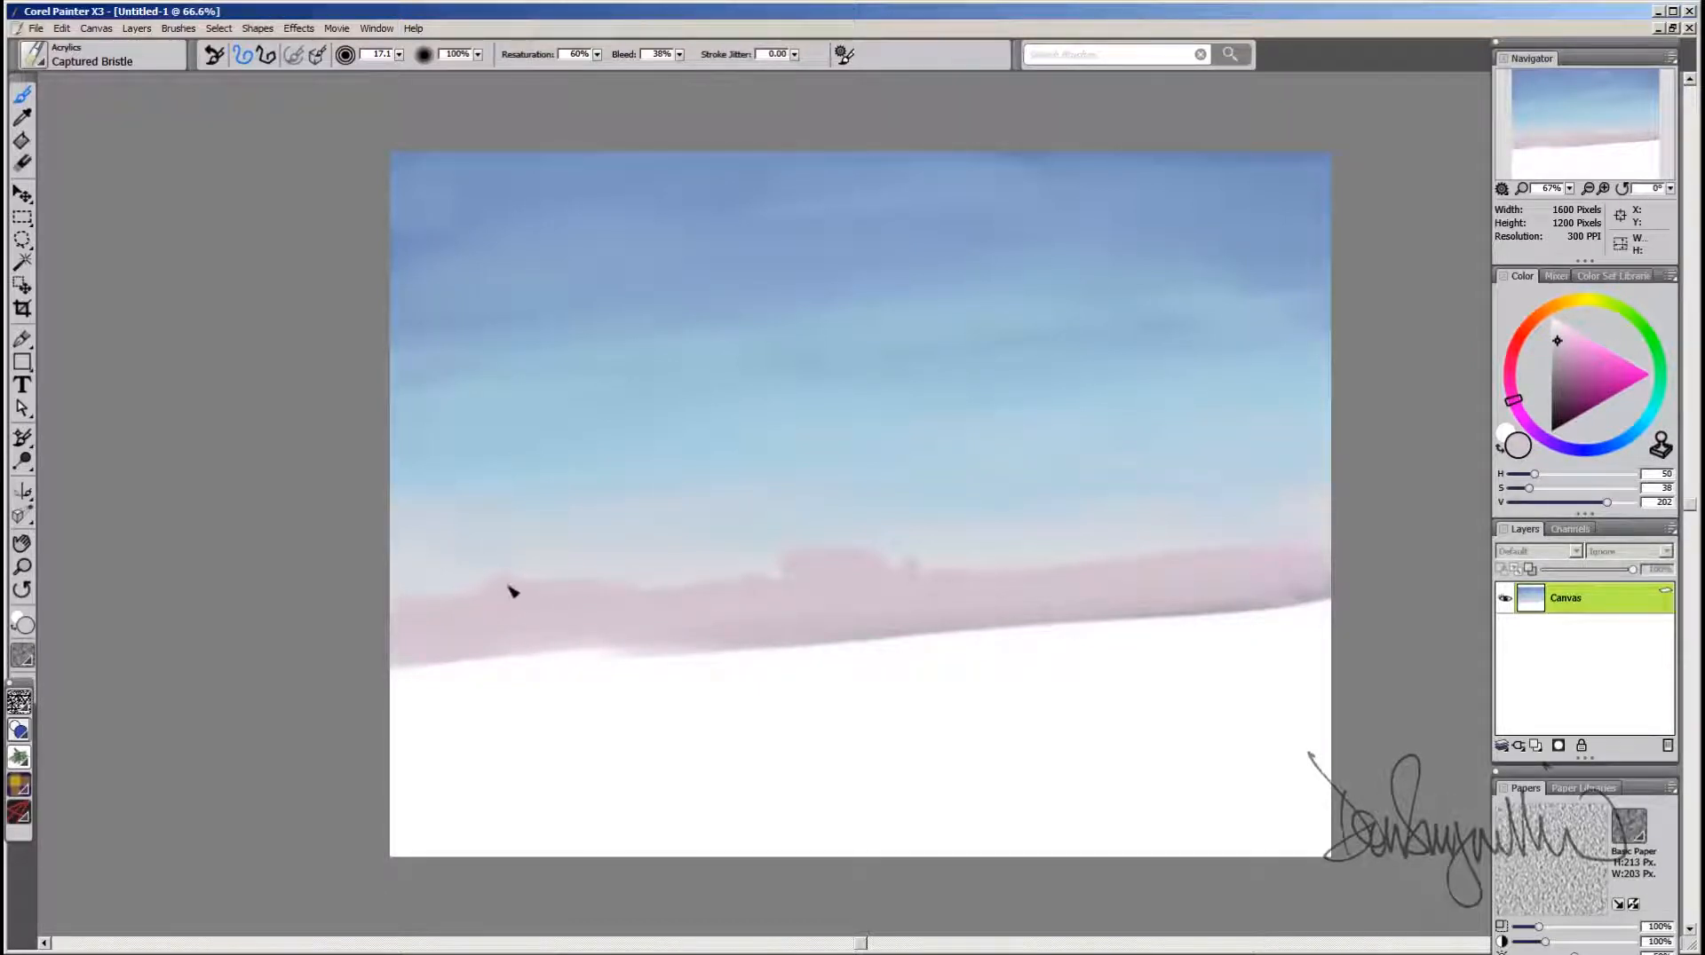
{"action": "left_click", "coordinate": [1068, 598], "text": "alt"}
Step: Refine the pink landform's upper edge against the sky with sampled pale sky colors
{"action": "left_click", "coordinate": [1094, 551], "text": "alt"}
{"action": "left_click", "coordinate": [1296, 545], "text": "alt"}
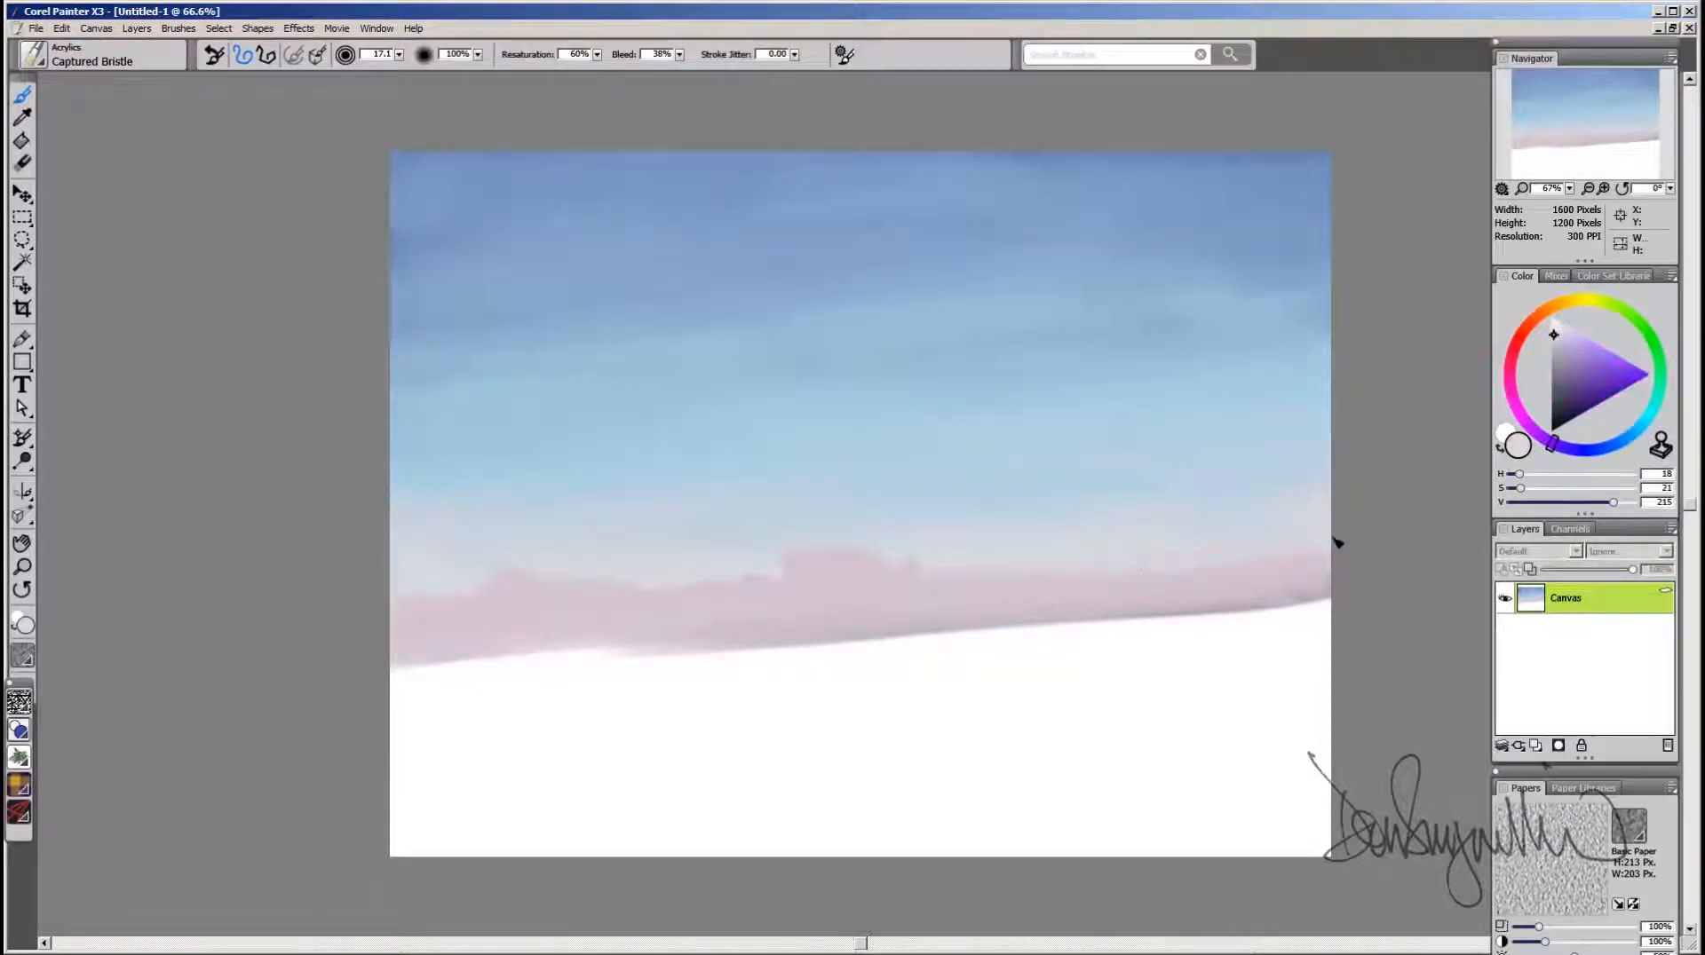
{"action": "left_click", "coordinate": [866, 556], "text": "alt"}
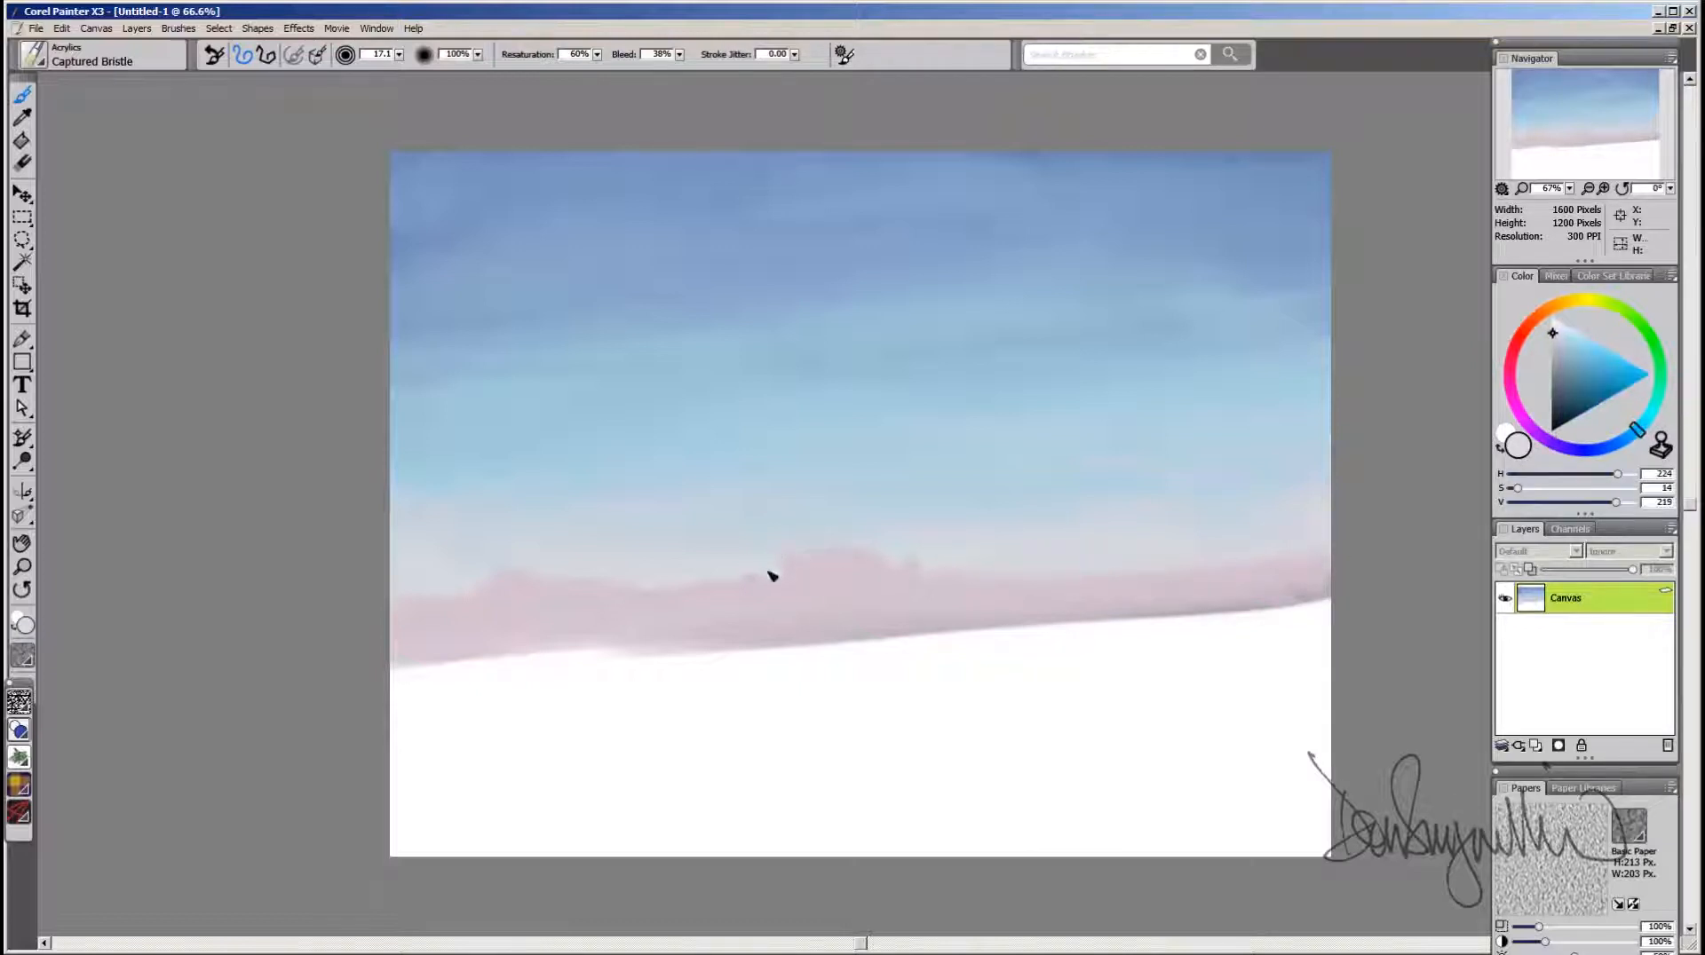
{"action": "left_click", "coordinate": [602, 570], "text": "alt"}
{"action": "left_click", "coordinate": [392, 572], "text": "alt"}
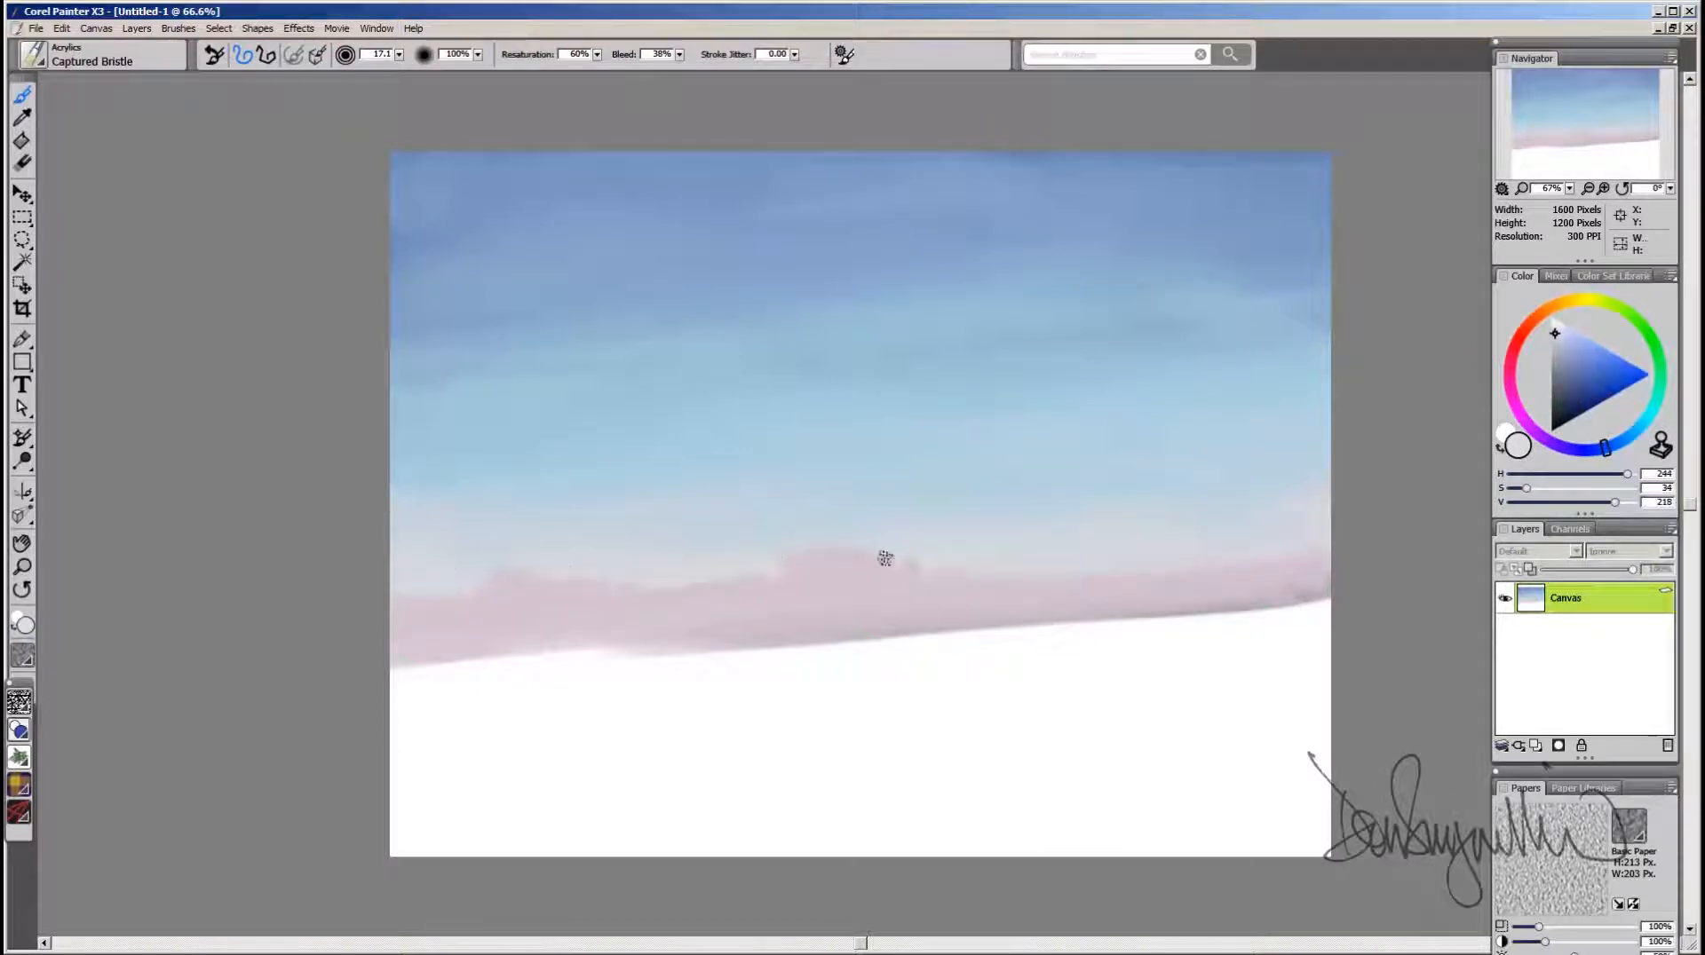
Step: Carve a soft notch into the pink silhouette just left of the central mound using sampled pinks and pale sky tones
{"action": "left_click", "coordinate": [1051, 584], "text": "alt"}
{"action": "left_click", "coordinate": [772, 605], "text": "alt"}
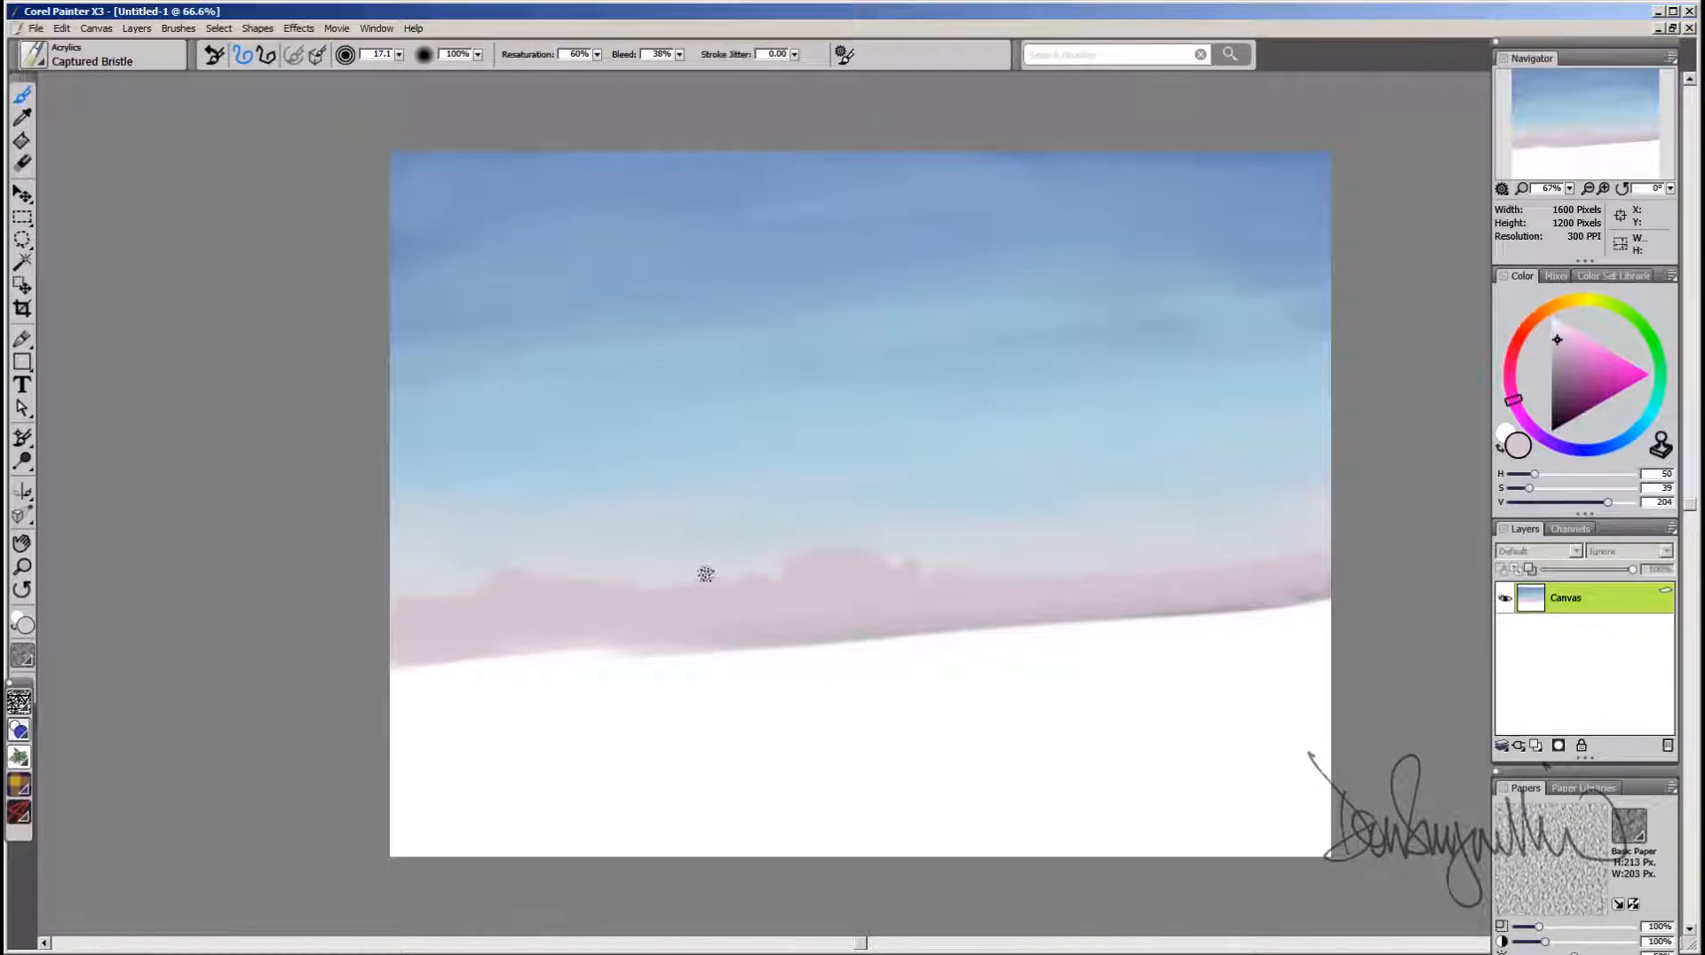
{"action": "left_click", "coordinate": [721, 577], "text": "alt"}
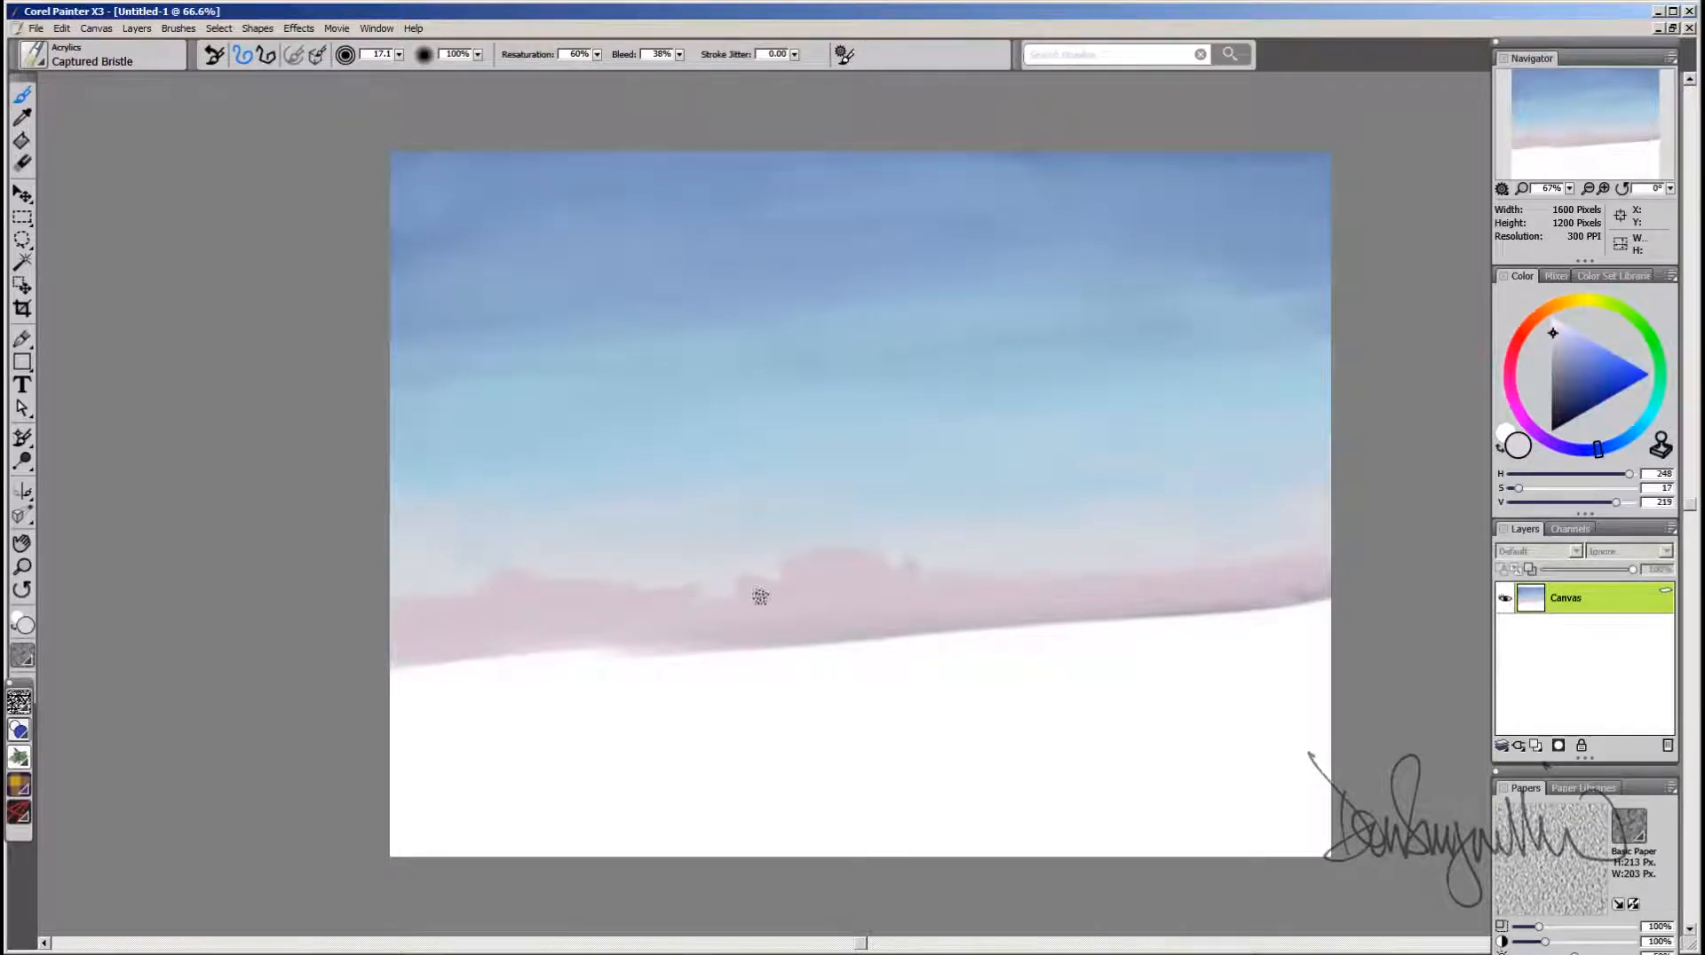
{"action": "left_click", "coordinate": [695, 590], "text": "alt"}
{"action": "left_click", "coordinate": [707, 612], "text": "alt"}
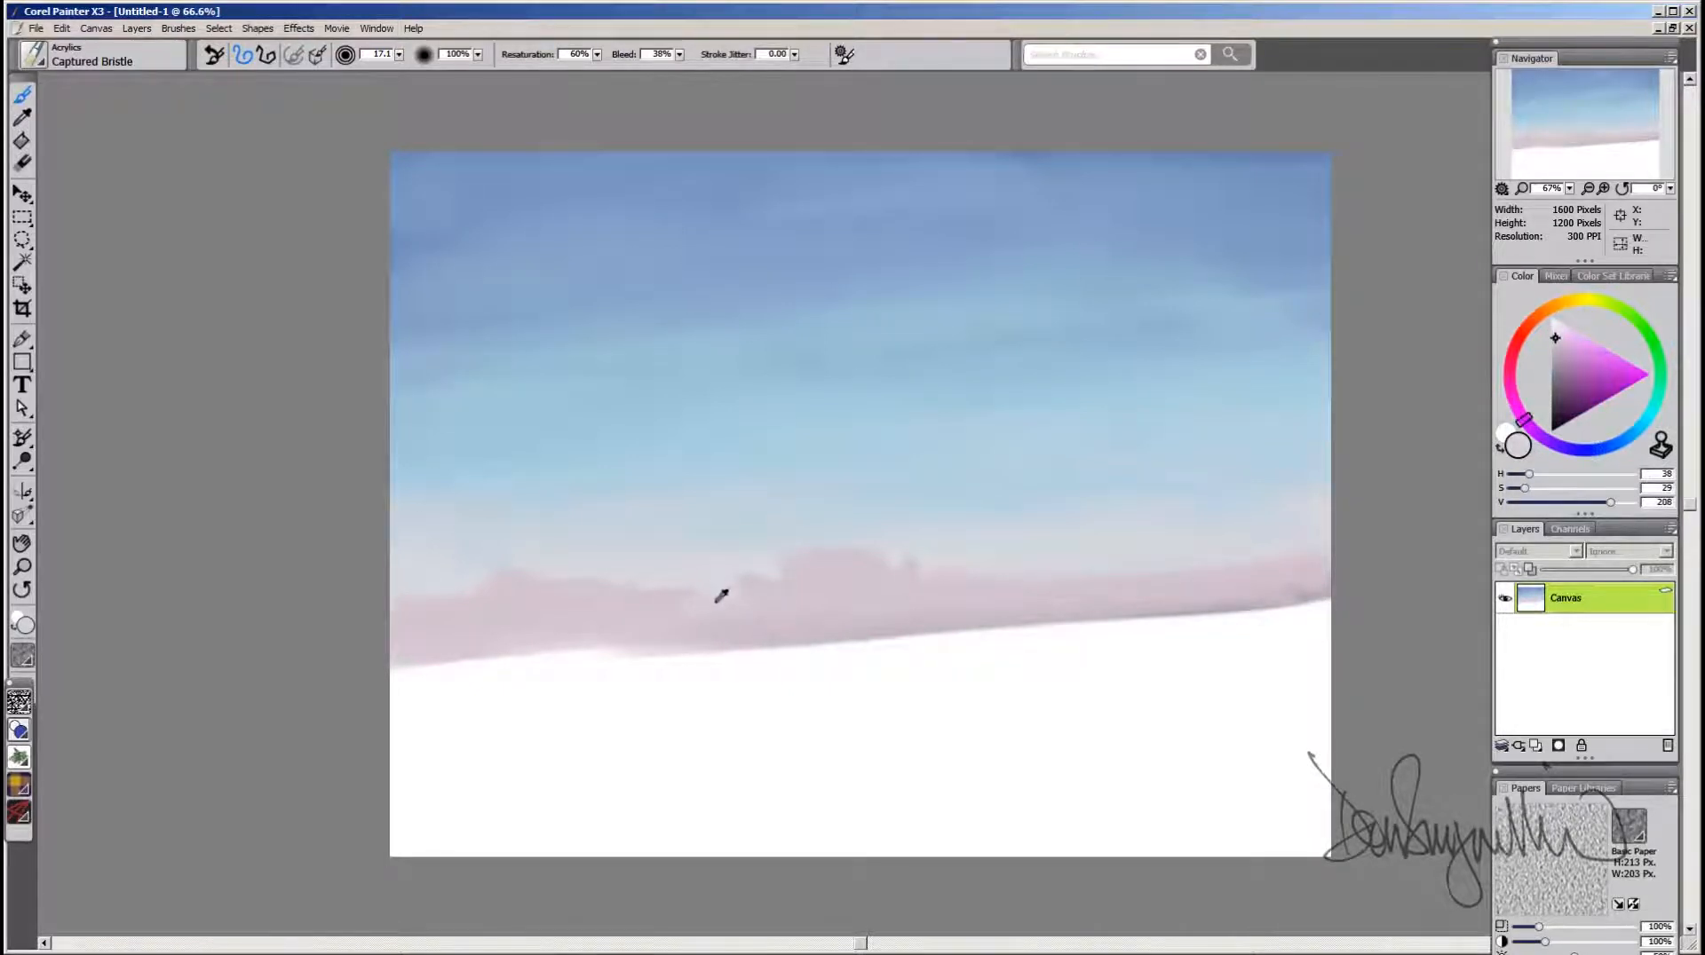
{"action": "left_click", "coordinate": [716, 601], "text": "alt"}
{"action": "left_click", "coordinate": [728, 578], "text": "alt"}
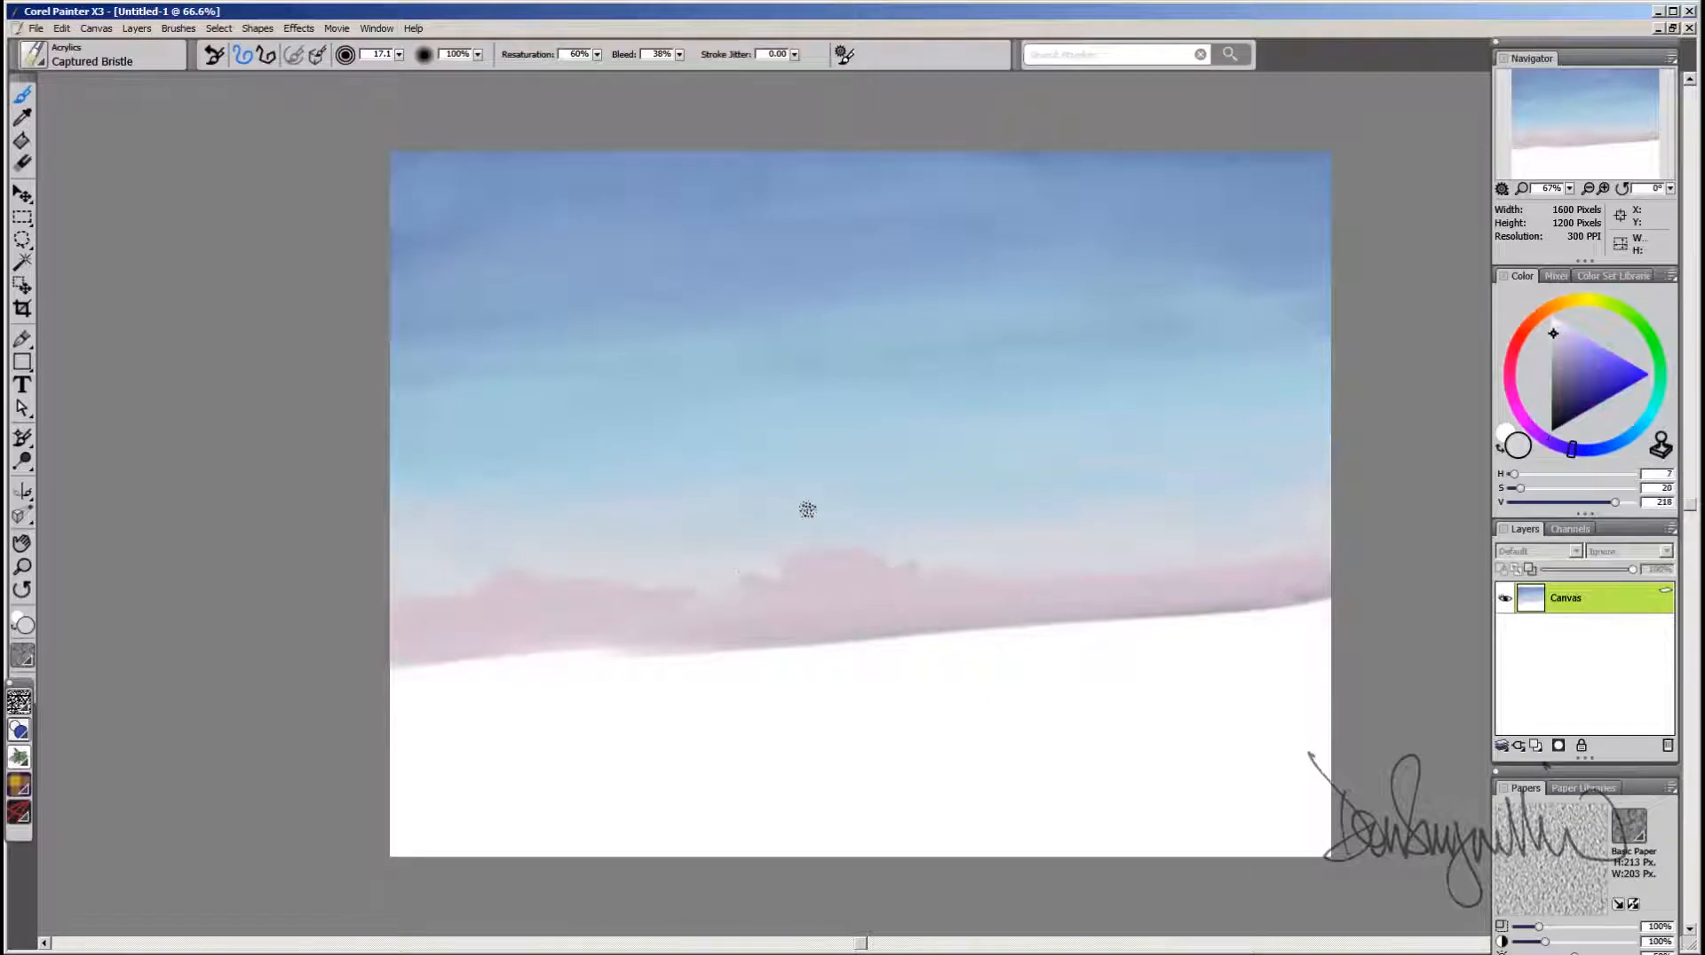
Step: Trim the top of the central mound and the ridge to its right with sampled pale sky blues
{"action": "left_click", "coordinate": [784, 536], "text": "alt"}
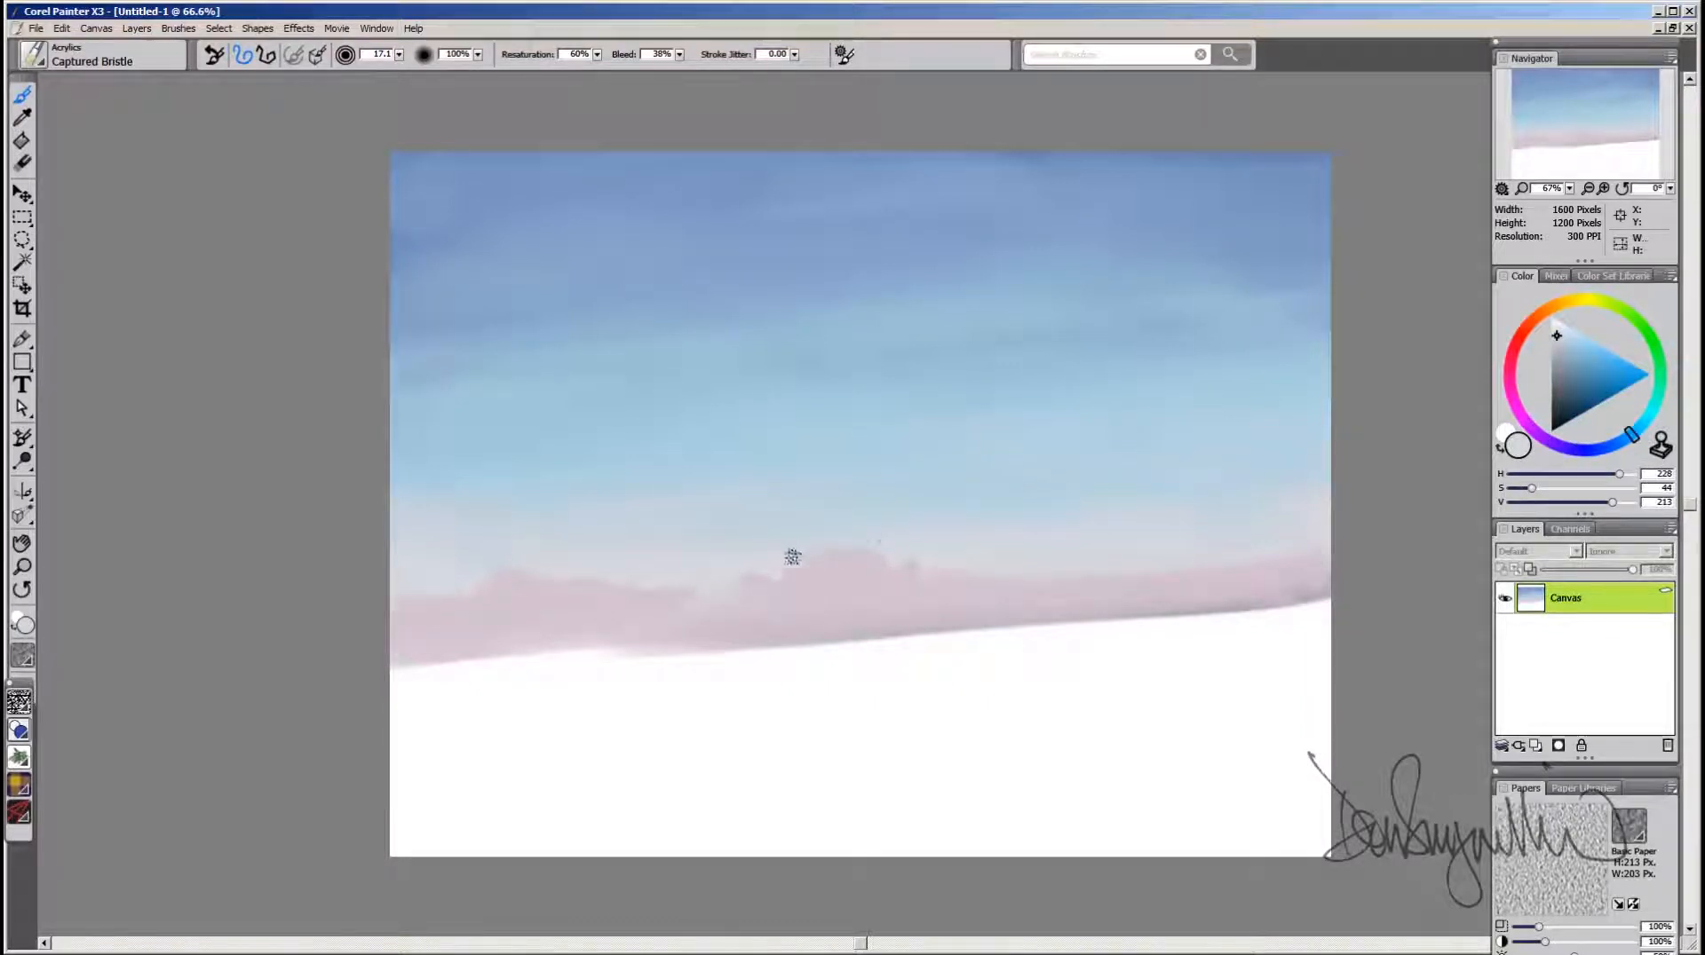
{"action": "left_click", "coordinate": [864, 546], "text": "alt"}
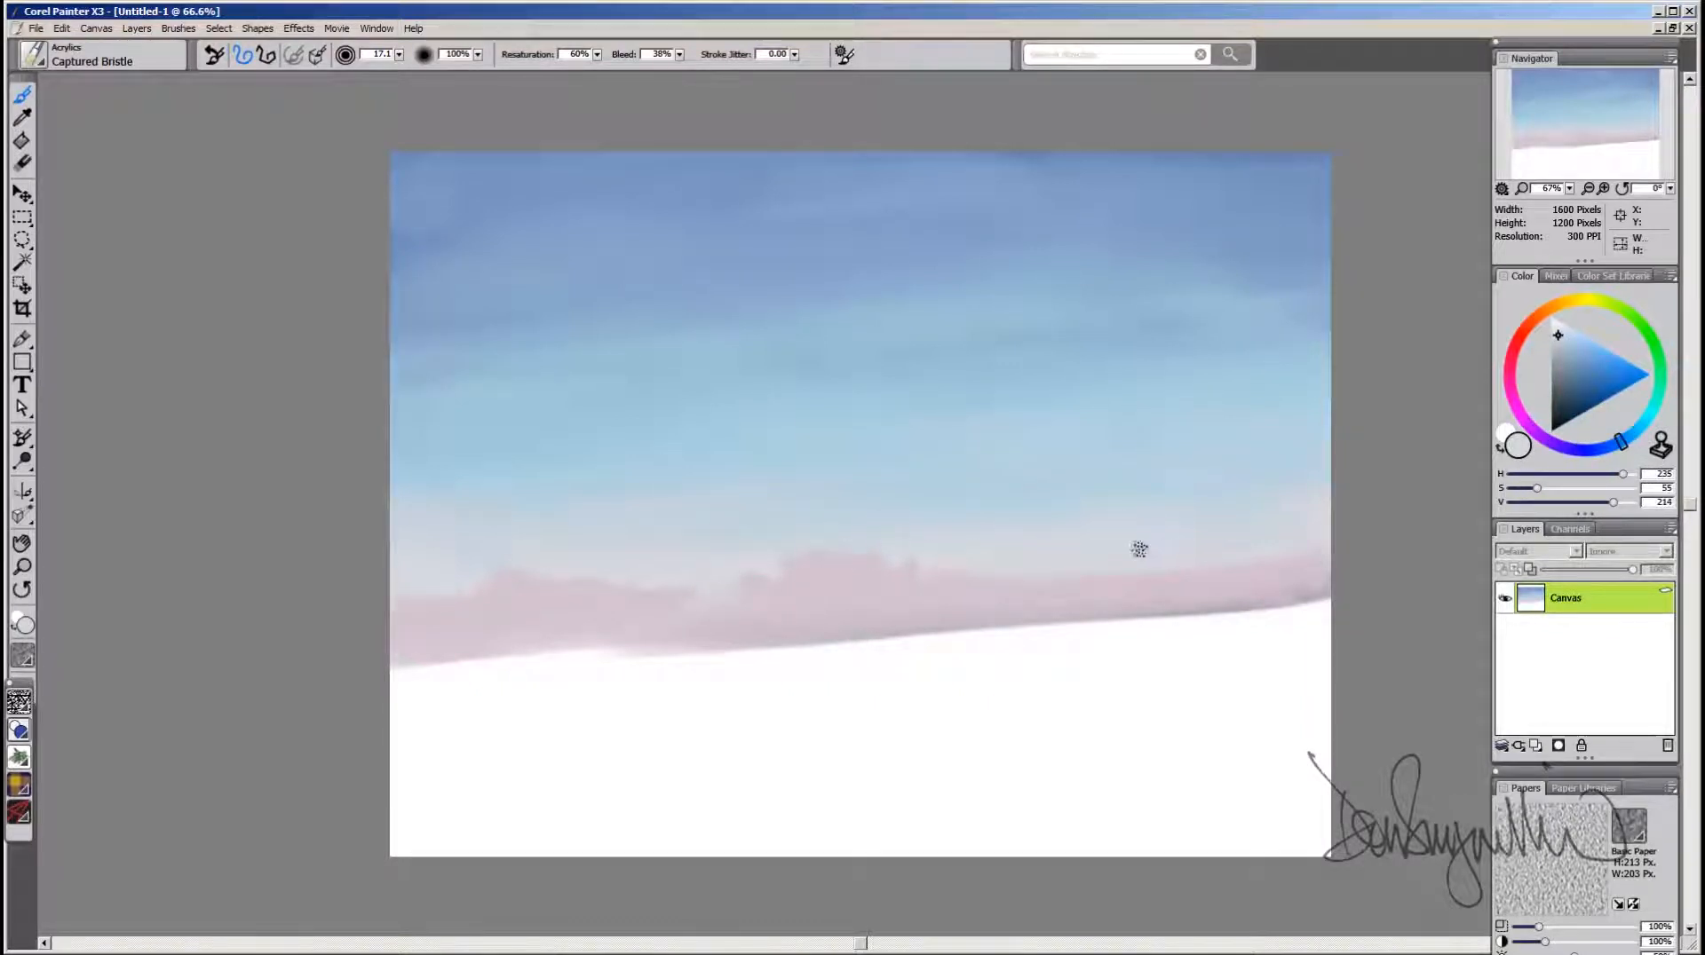
{"action": "left_click", "coordinate": [1036, 559], "text": "alt"}
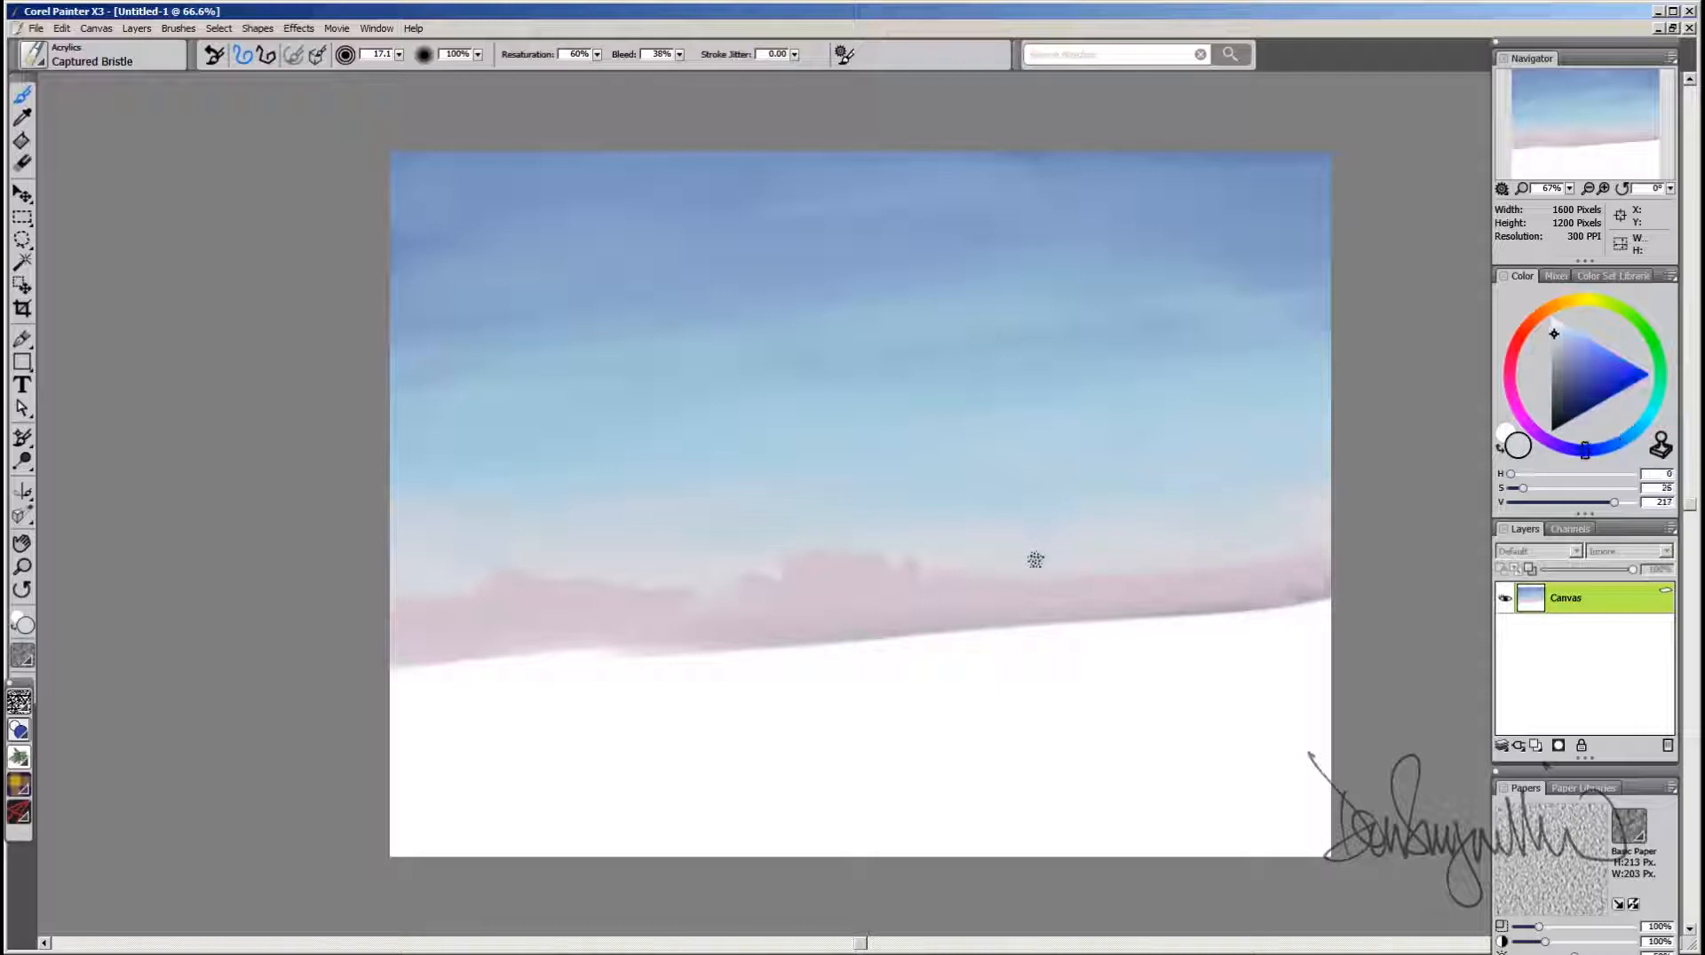
Step: Raise a low mound at the pink landform's far right and a small peak at the left with sampled pinks, reducing the brush size to 10.1
{"action": "left_click", "coordinate": [1188, 578], "text": "alt"}
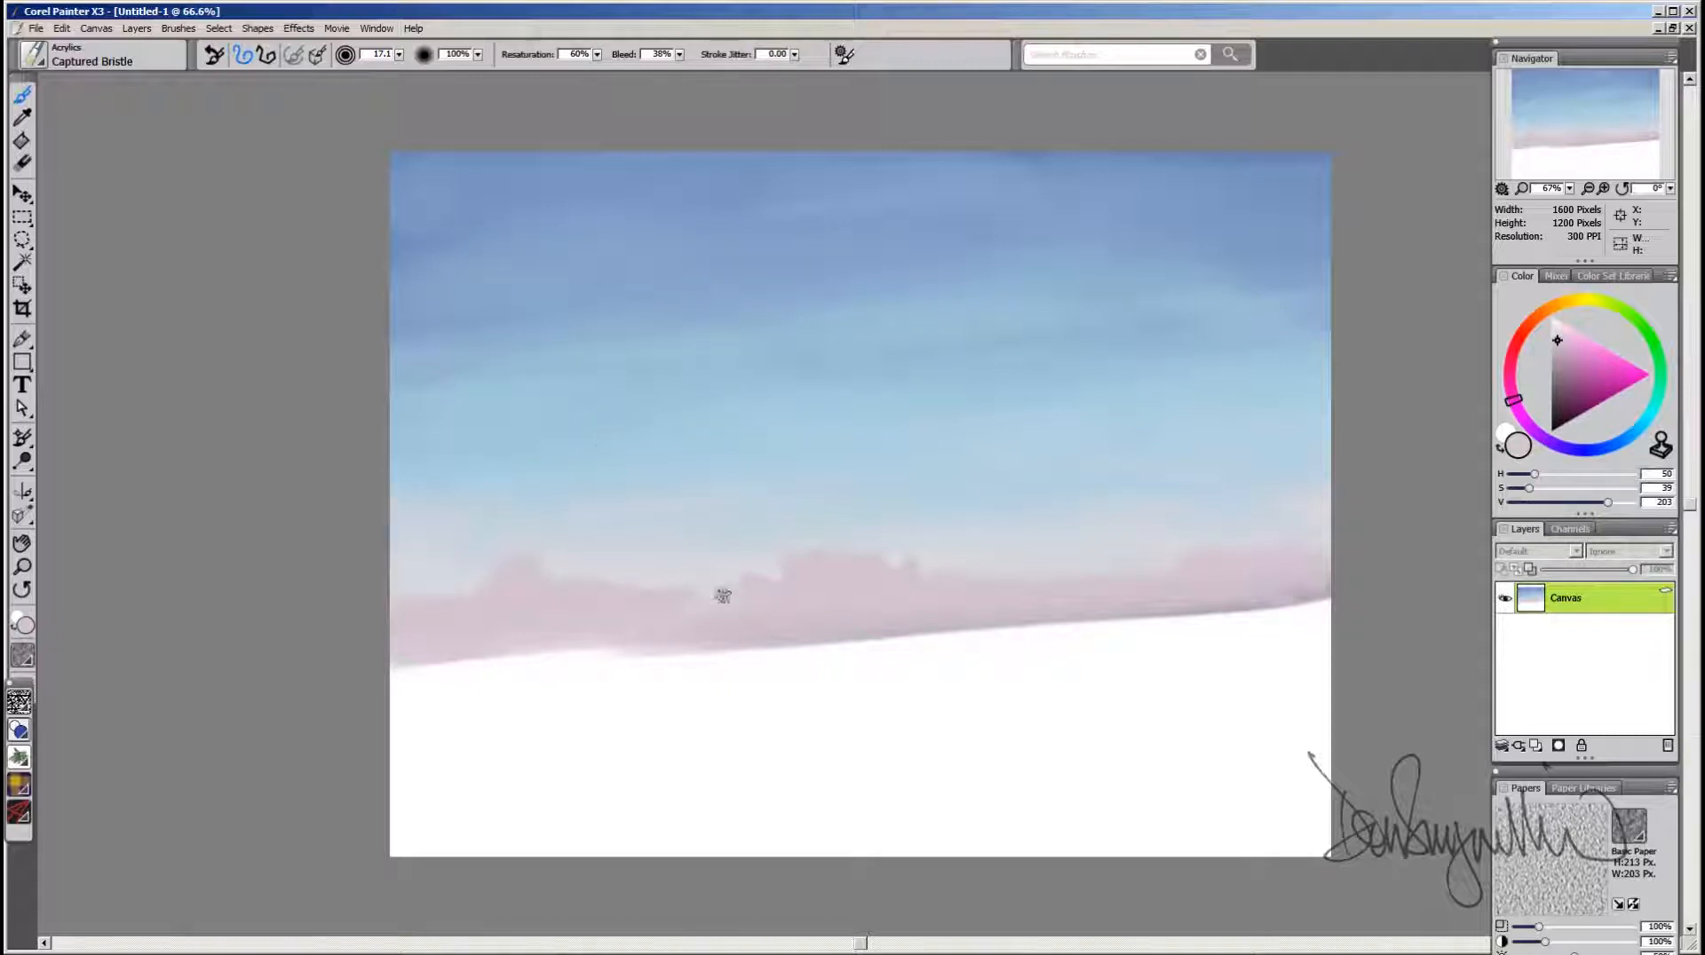
{"action": "left_click", "coordinate": [692, 583], "text": "alt"}
{"action": "left_click_drag", "start_coordinate": [689, 586], "coordinate": [639, 586]}
{"action": "left_click_drag", "start_coordinate": [516, 593], "coordinate": [519, 593]}
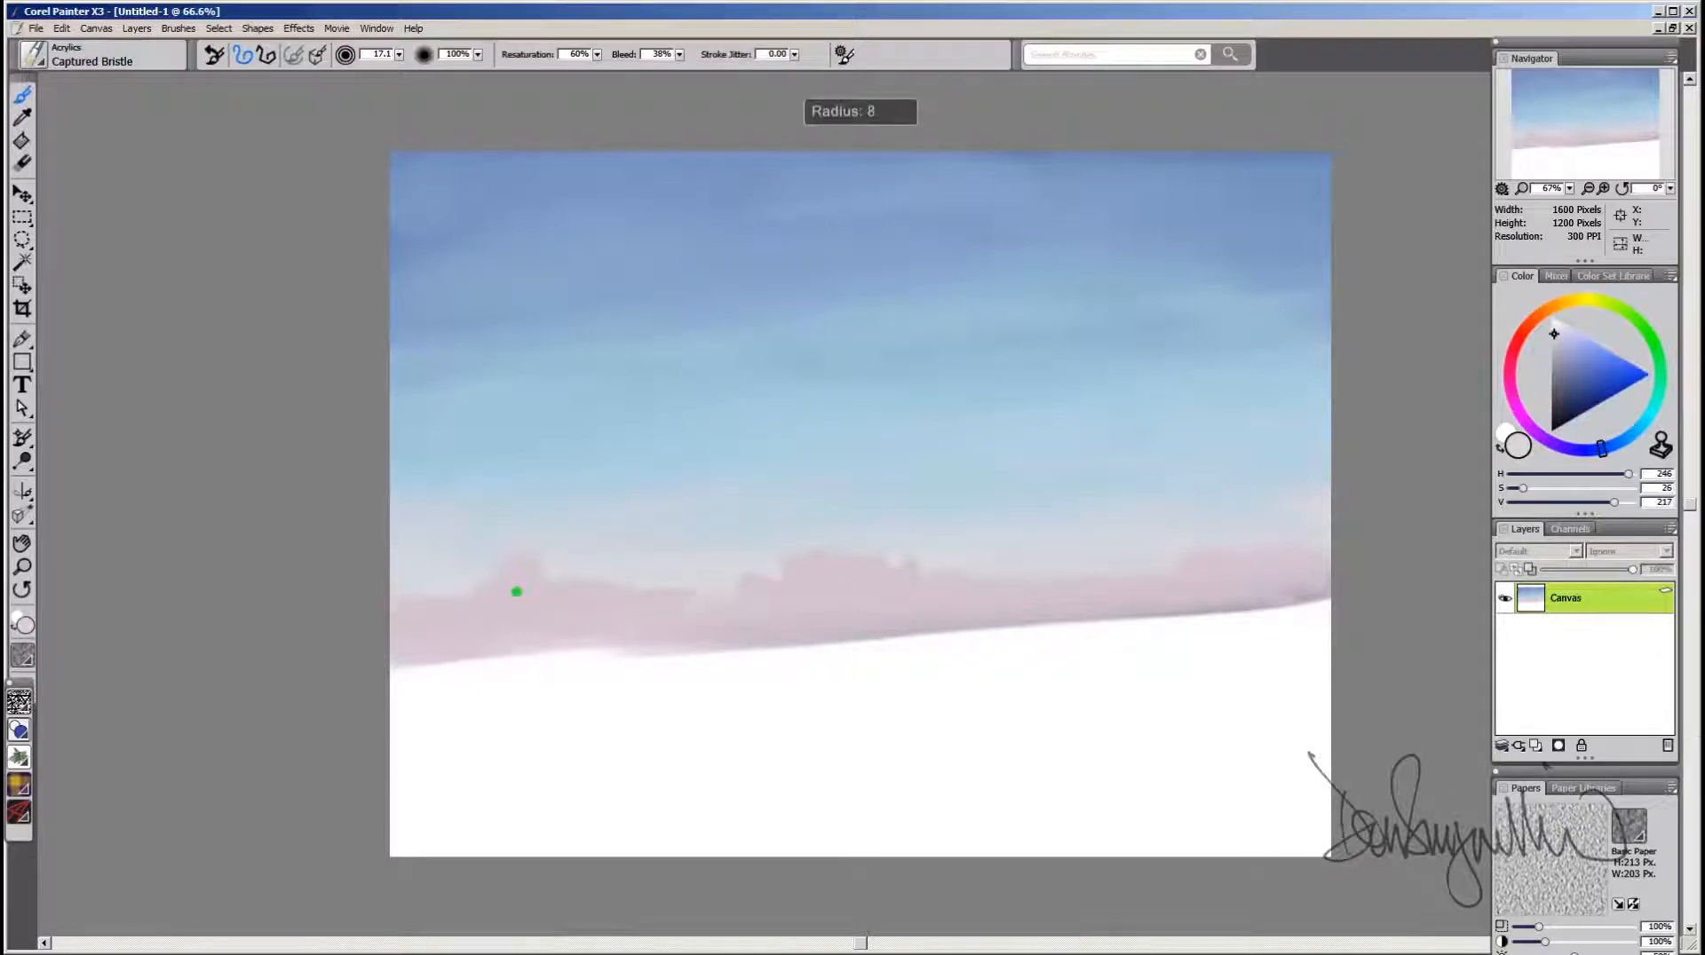
{"action": "left_click", "coordinate": [524, 598], "text": "alt"}
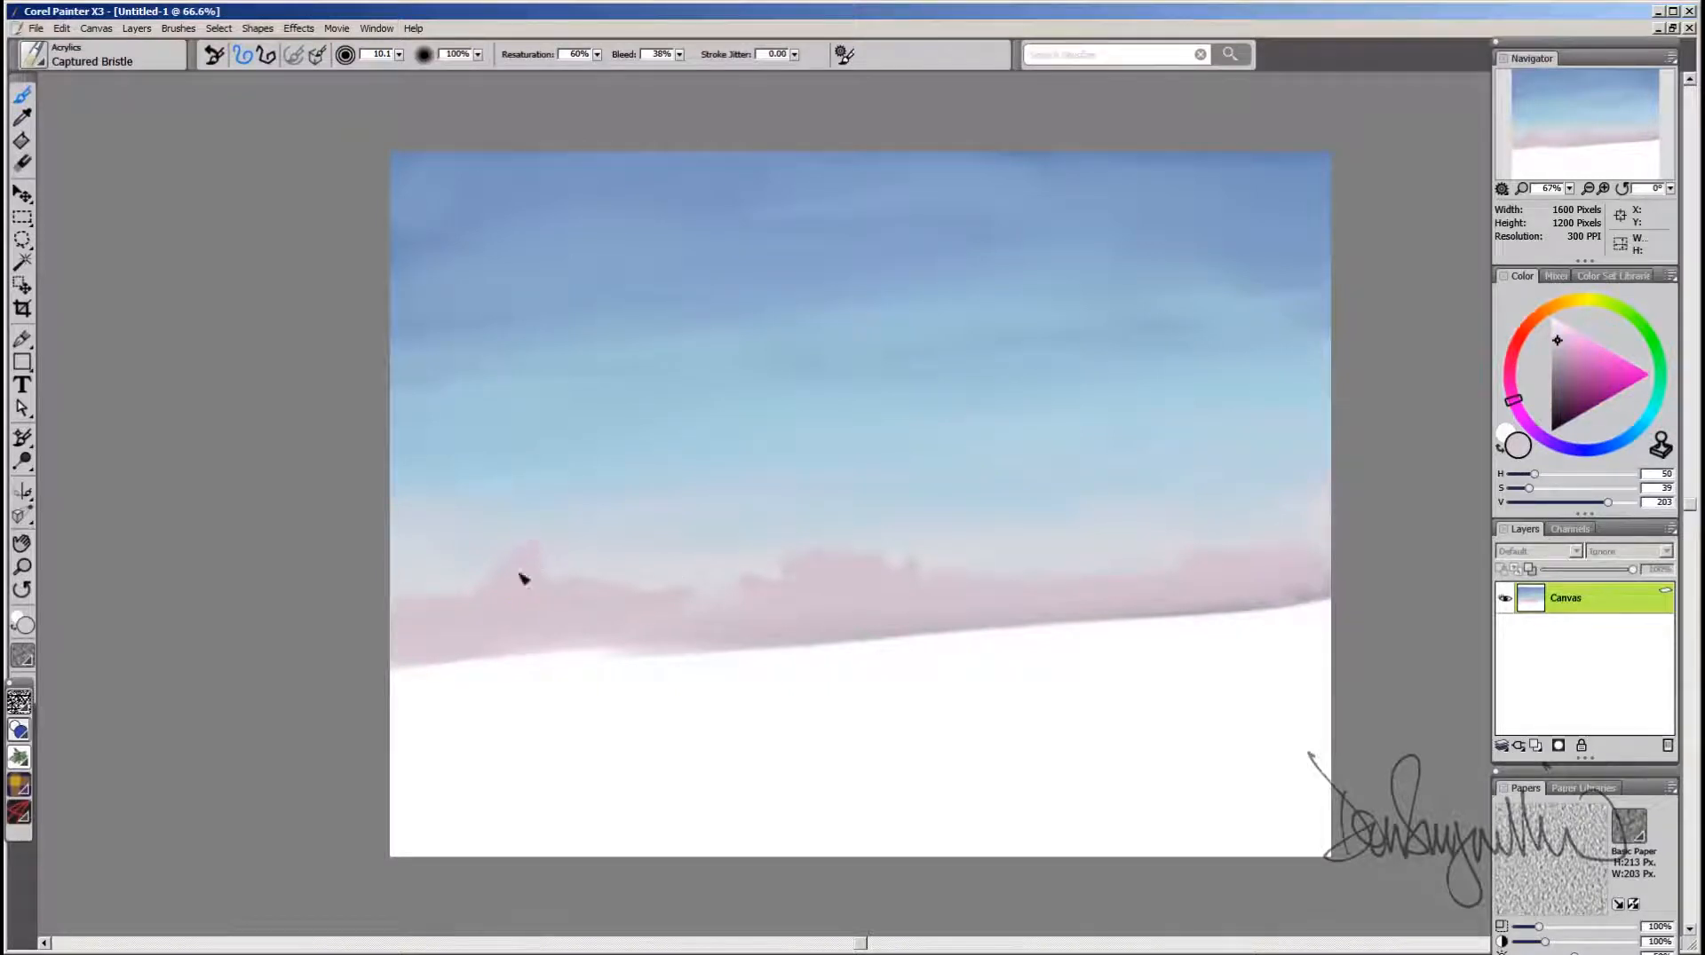
Step: Clean the sky edge along the ridge and far-right mound with sampled pale sky colors at brush size 15.3
{"action": "left_click_drag", "start_coordinate": [1027, 568], "coordinate": [974, 560]}
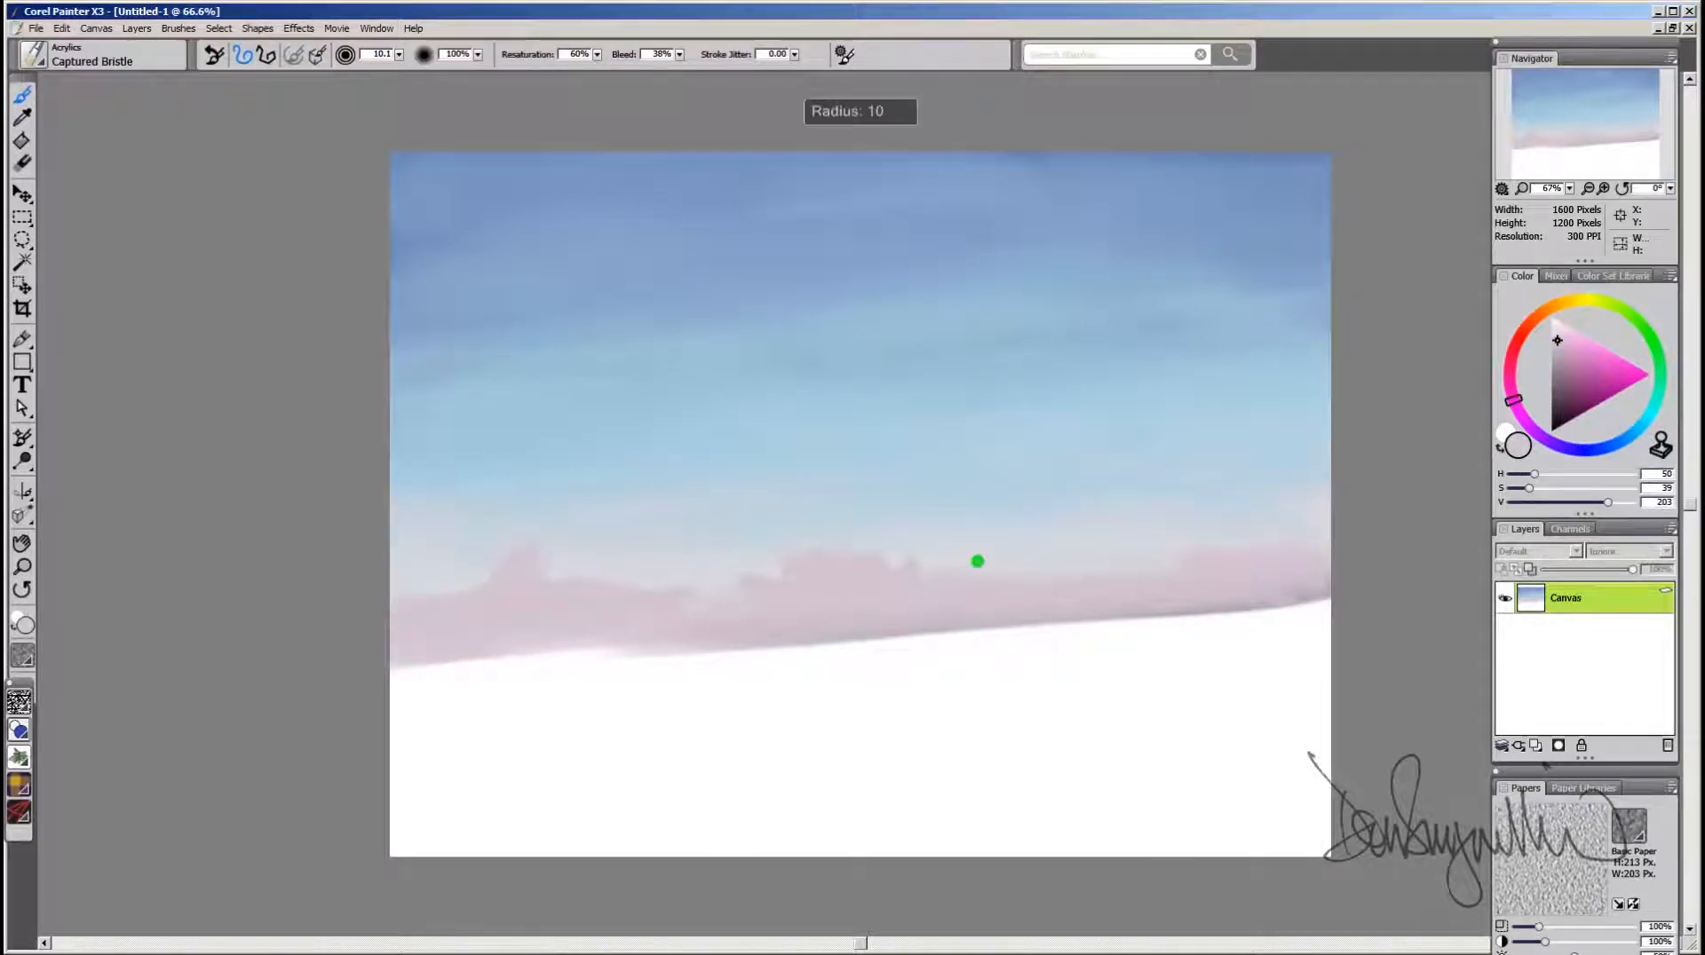
{"action": "left_click", "coordinate": [964, 559], "text": "alt"}
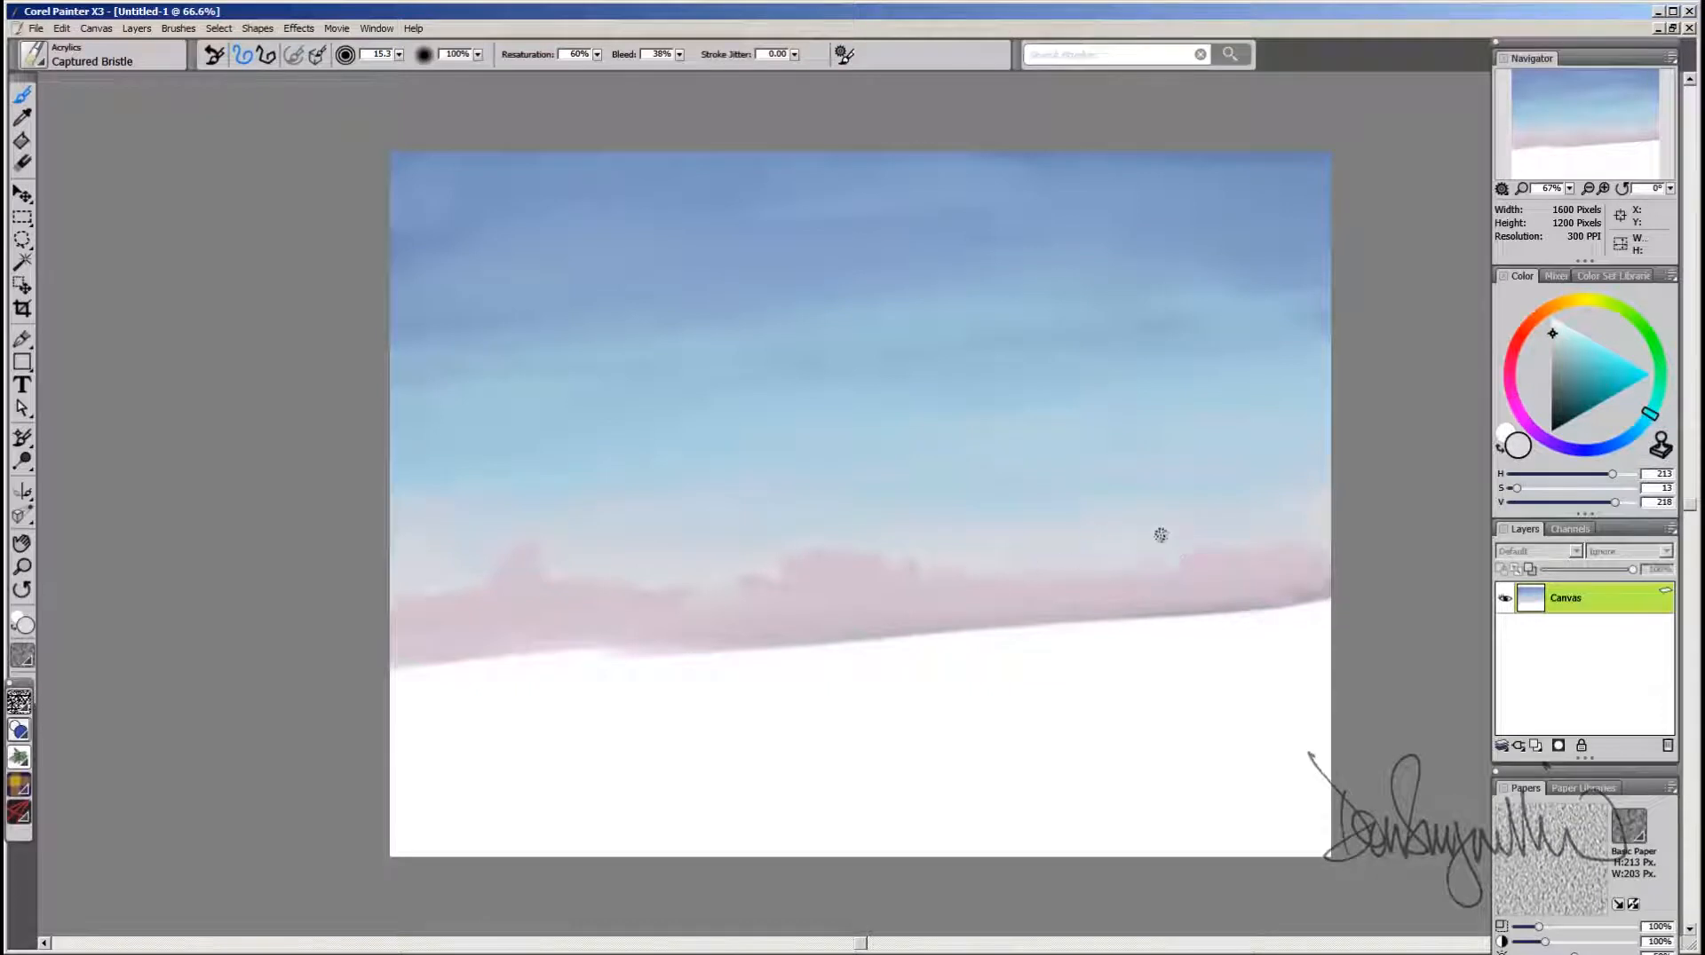
{"action": "left_click", "coordinate": [656, 586], "text": "alt"}
{"action": "left_click", "coordinate": [658, 582], "text": "alt"}
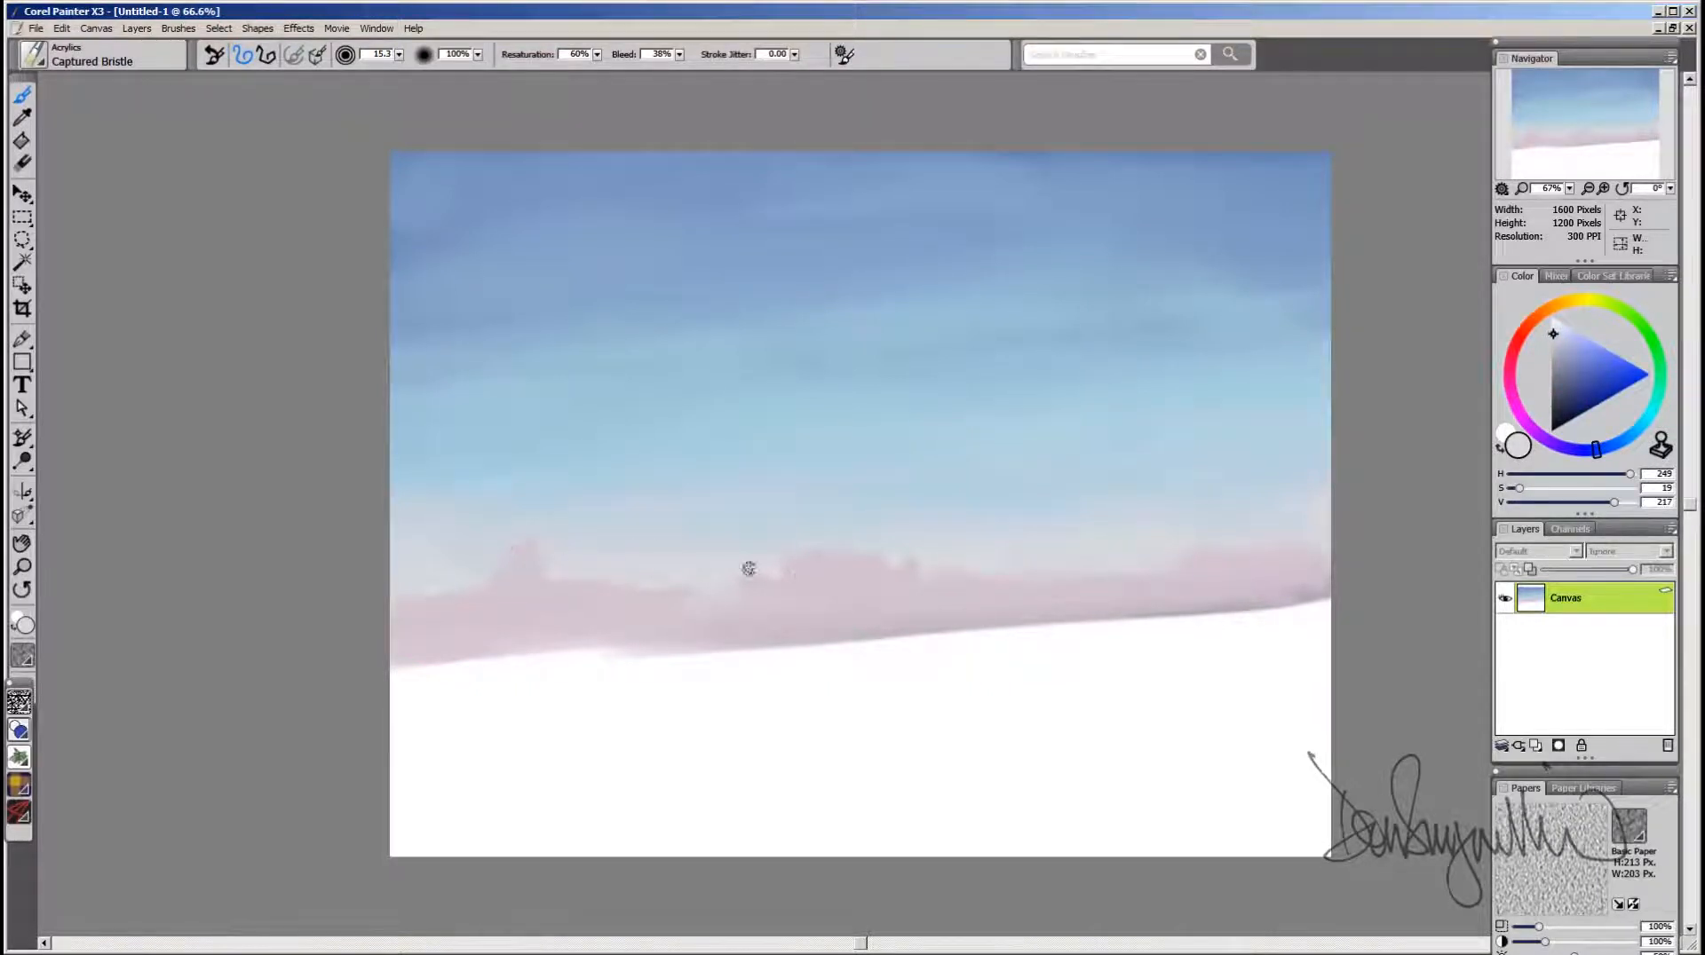
{"action": "left_click", "coordinate": [977, 560], "text": "alt"}
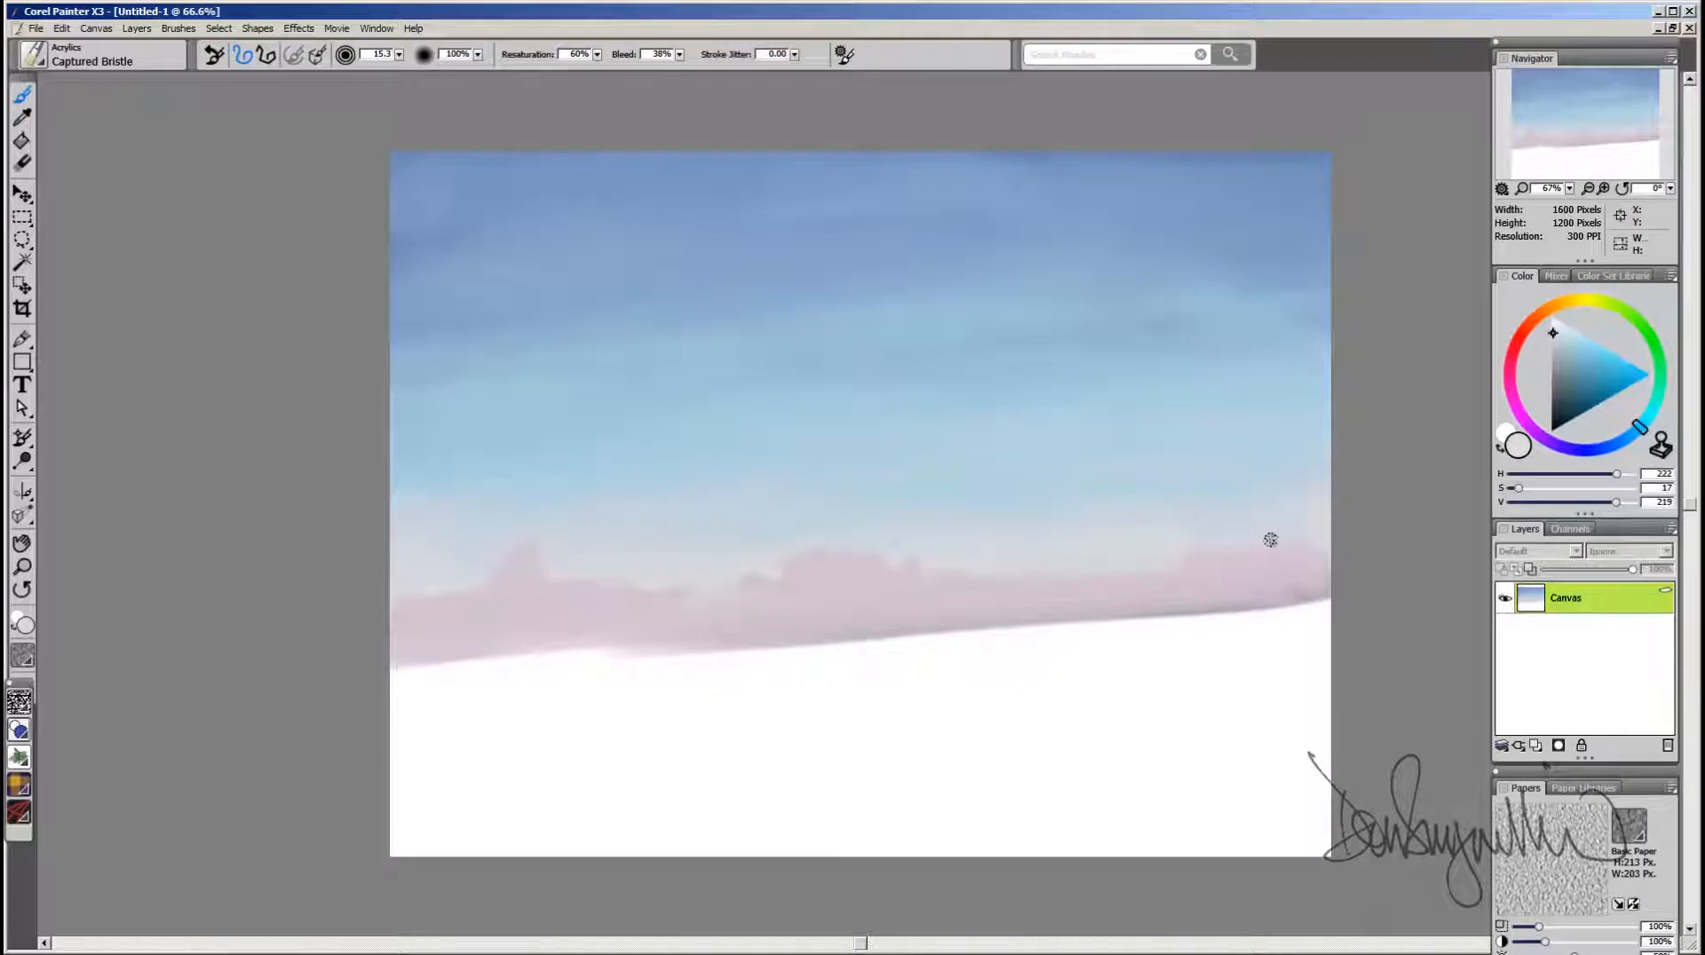
{"action": "left_click", "coordinate": [1298, 531], "text": "alt"}
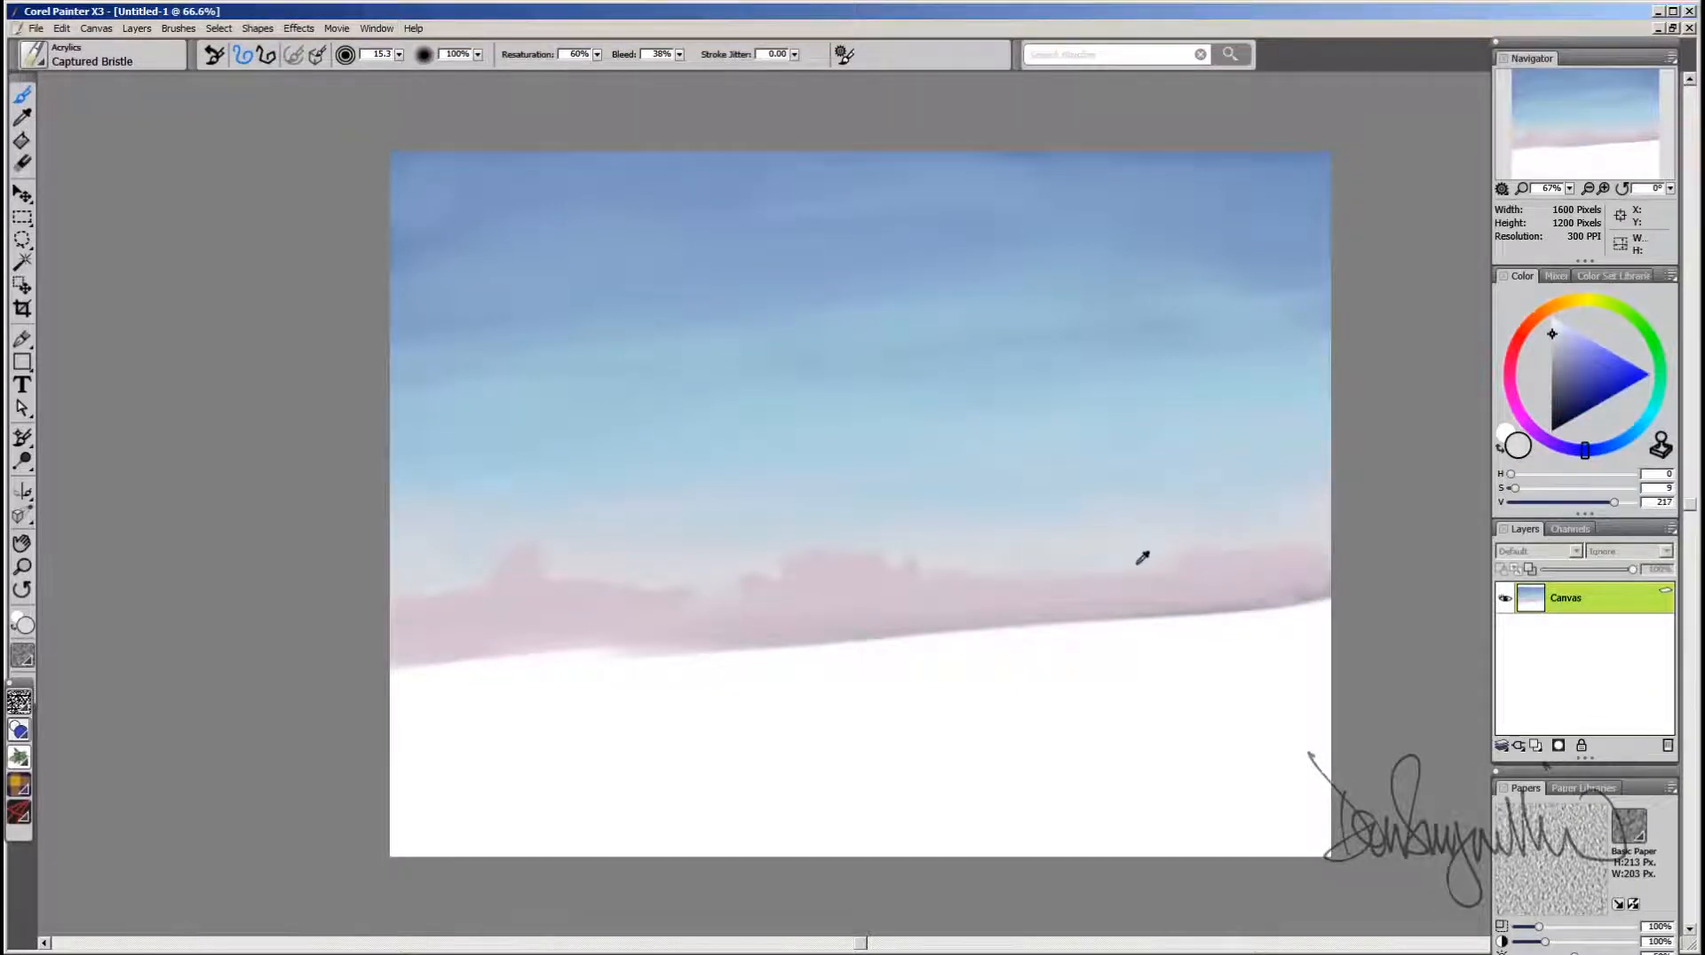
{"action": "left_click", "coordinate": [1164, 550], "text": "alt"}
{"action": "left_click", "coordinate": [1156, 559], "text": "alt"}
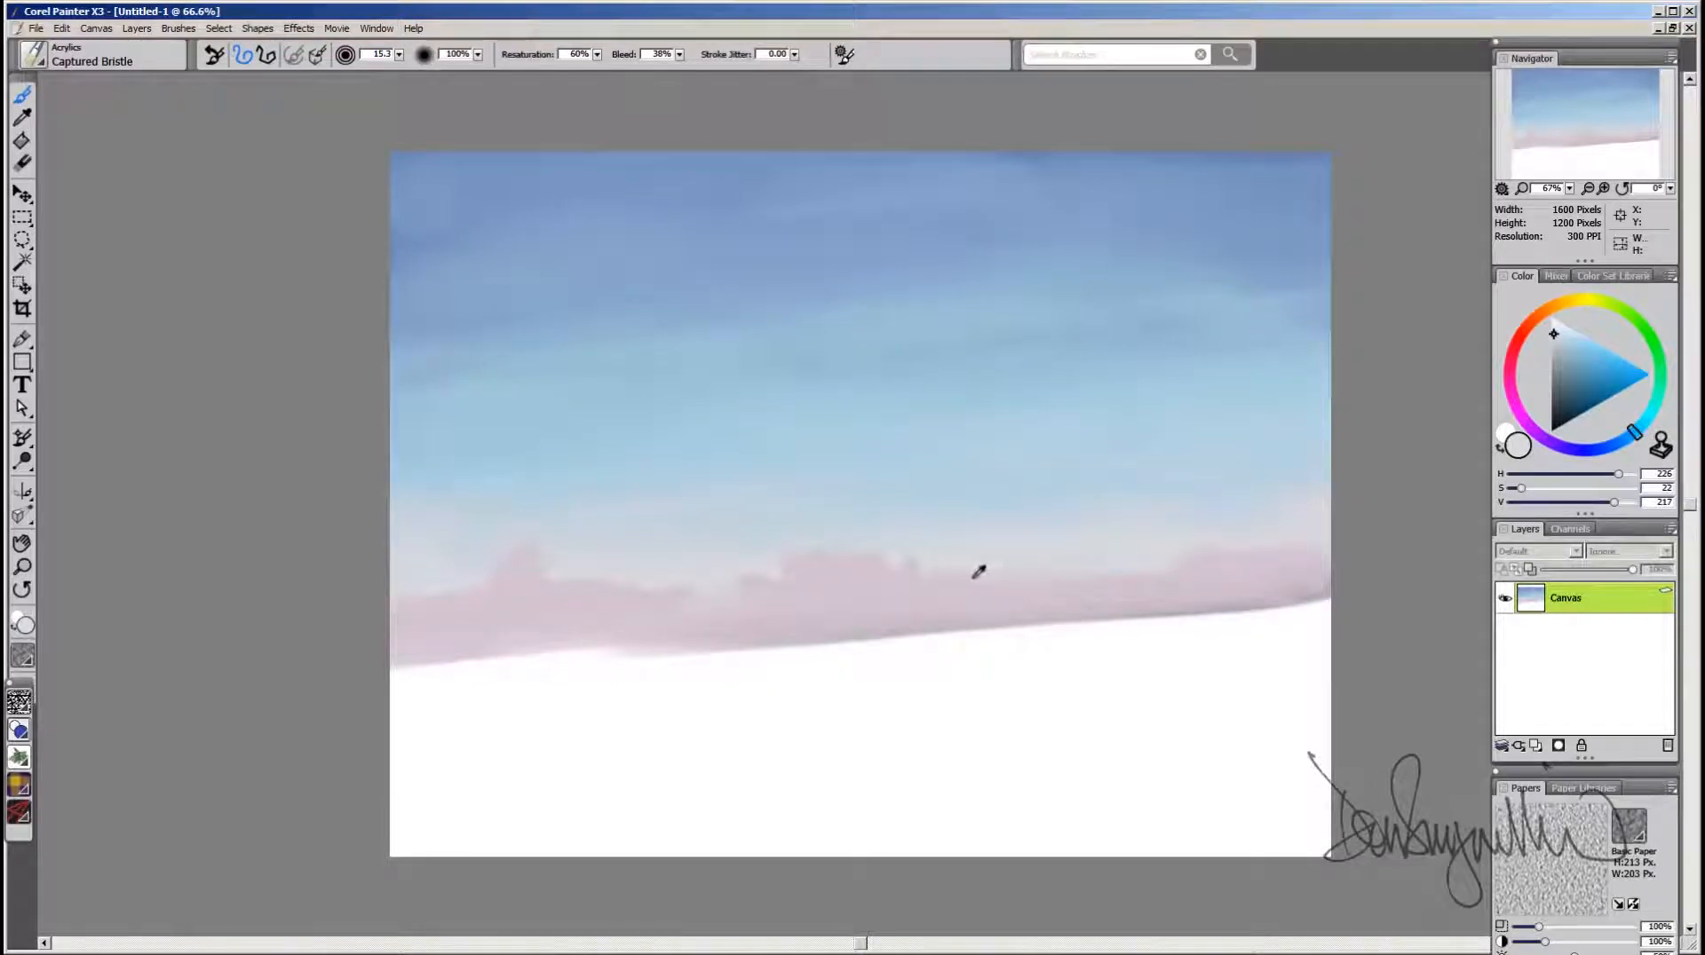
Step: Trim the pink landform's far-left edge into a downward slope with sampled pale sky colors
{"action": "left_click", "coordinate": [966, 569], "text": "alt"}
{"action": "left_click", "coordinate": [675, 579], "text": "alt"}
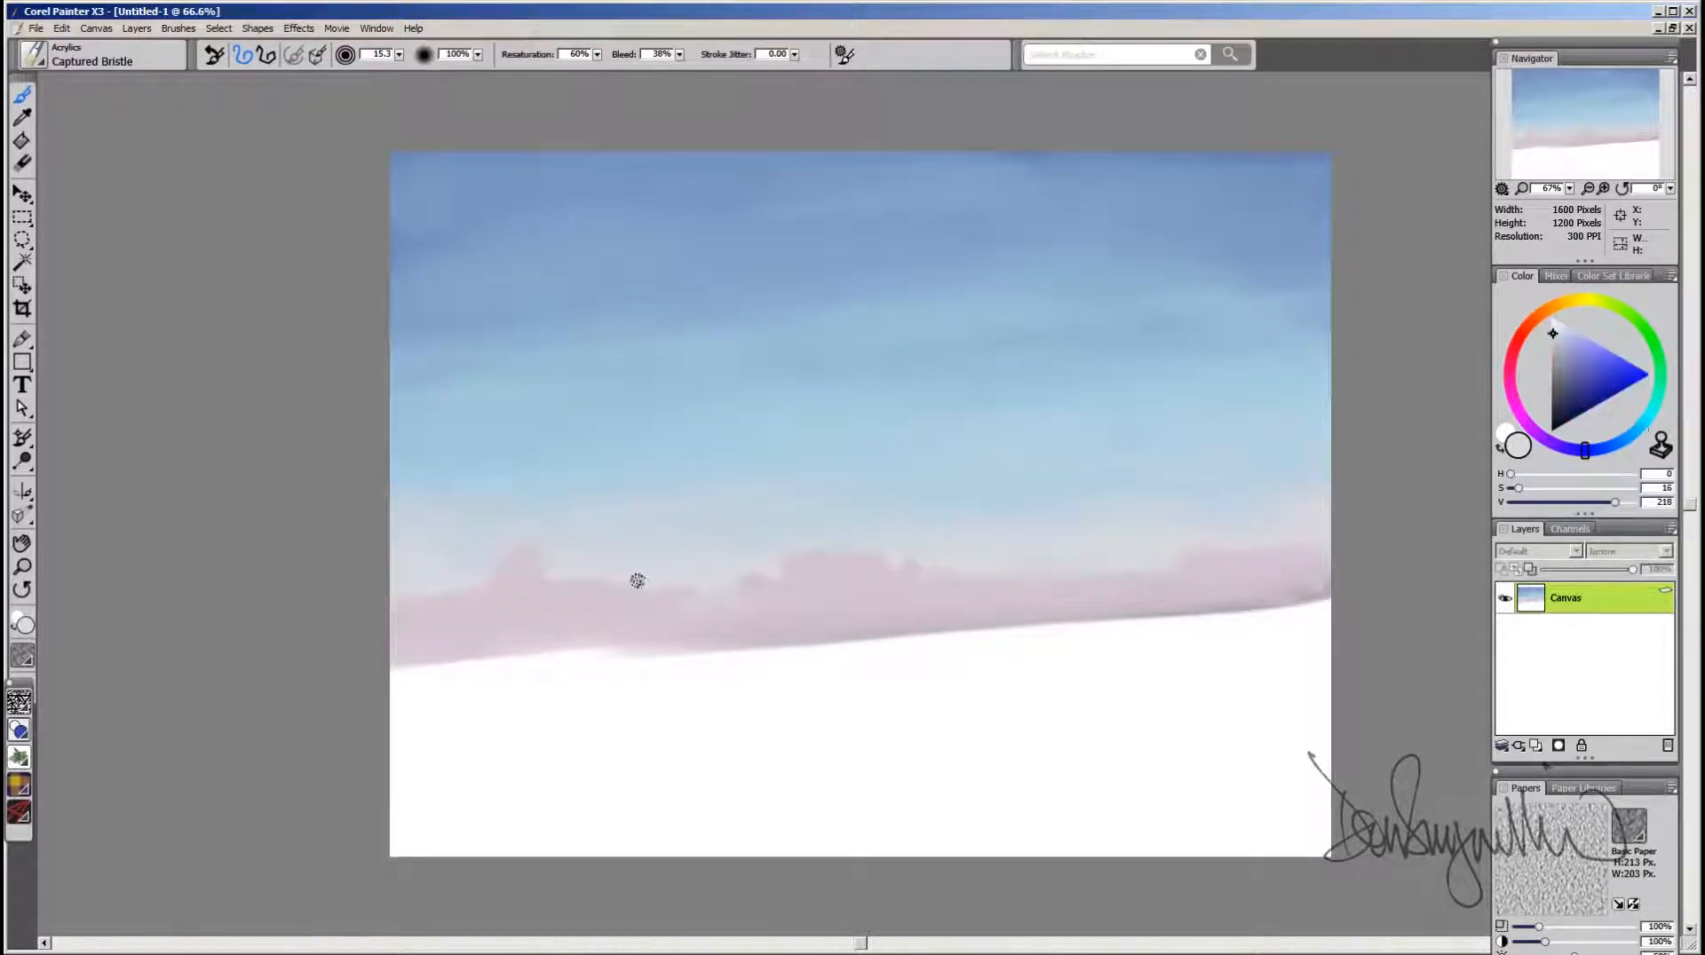
{"action": "left_click", "coordinate": [473, 564], "text": "alt"}
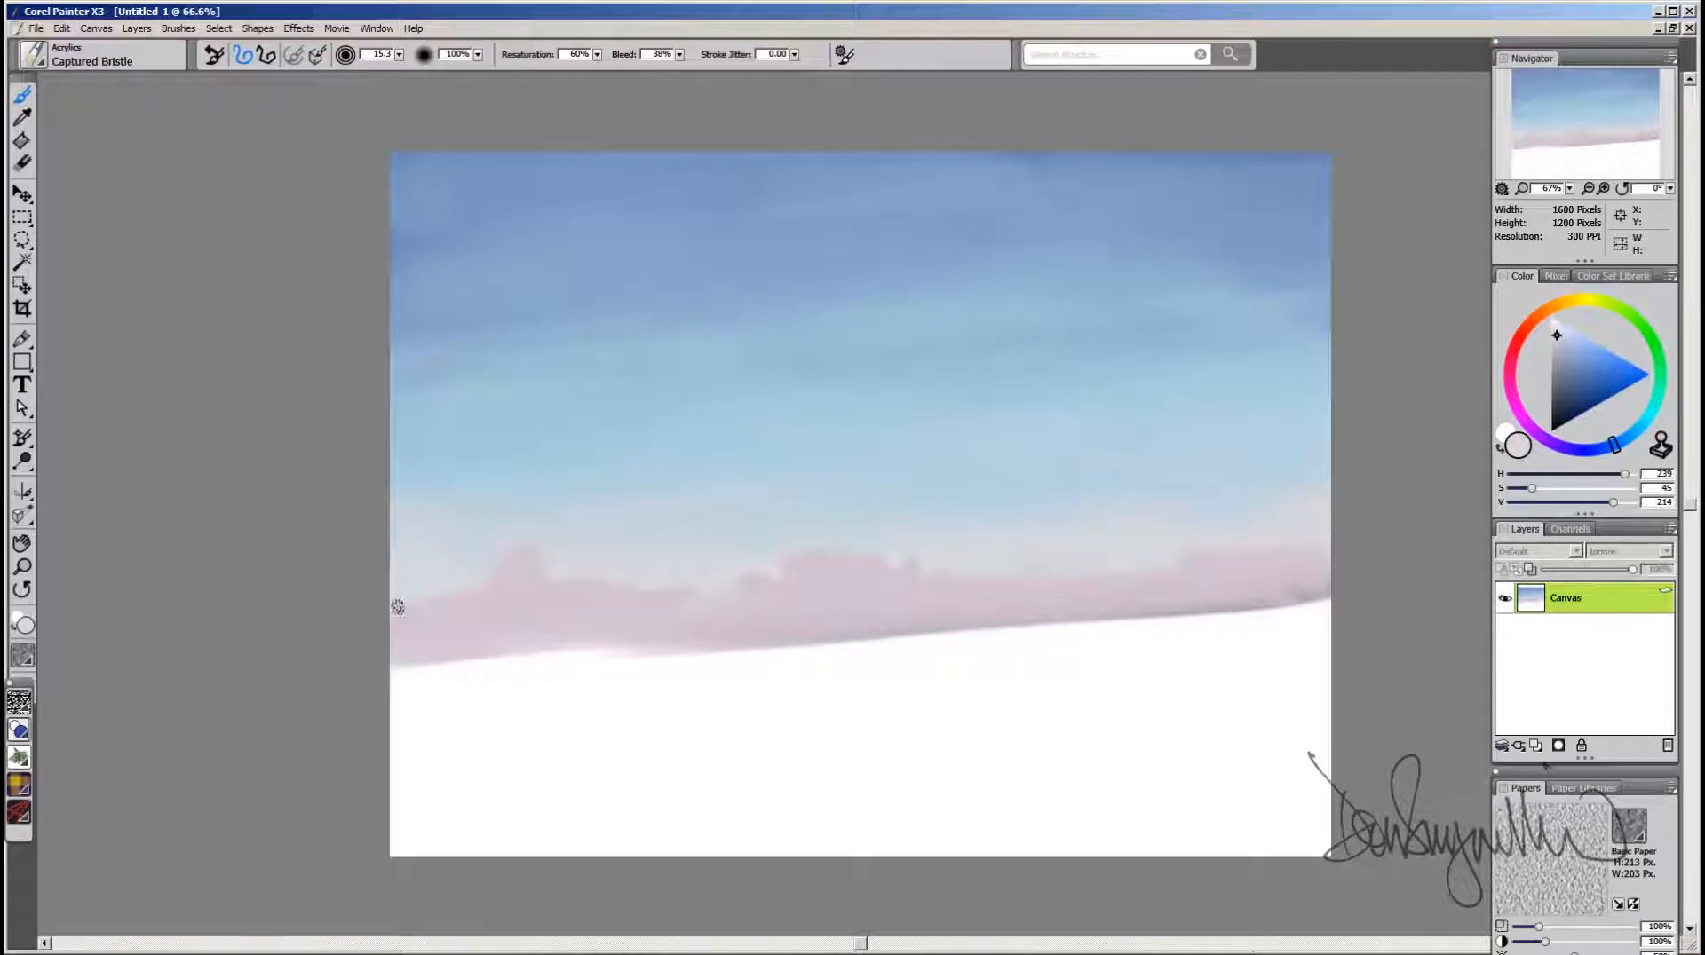
{"action": "left_click", "coordinate": [434, 579], "text": "alt"}
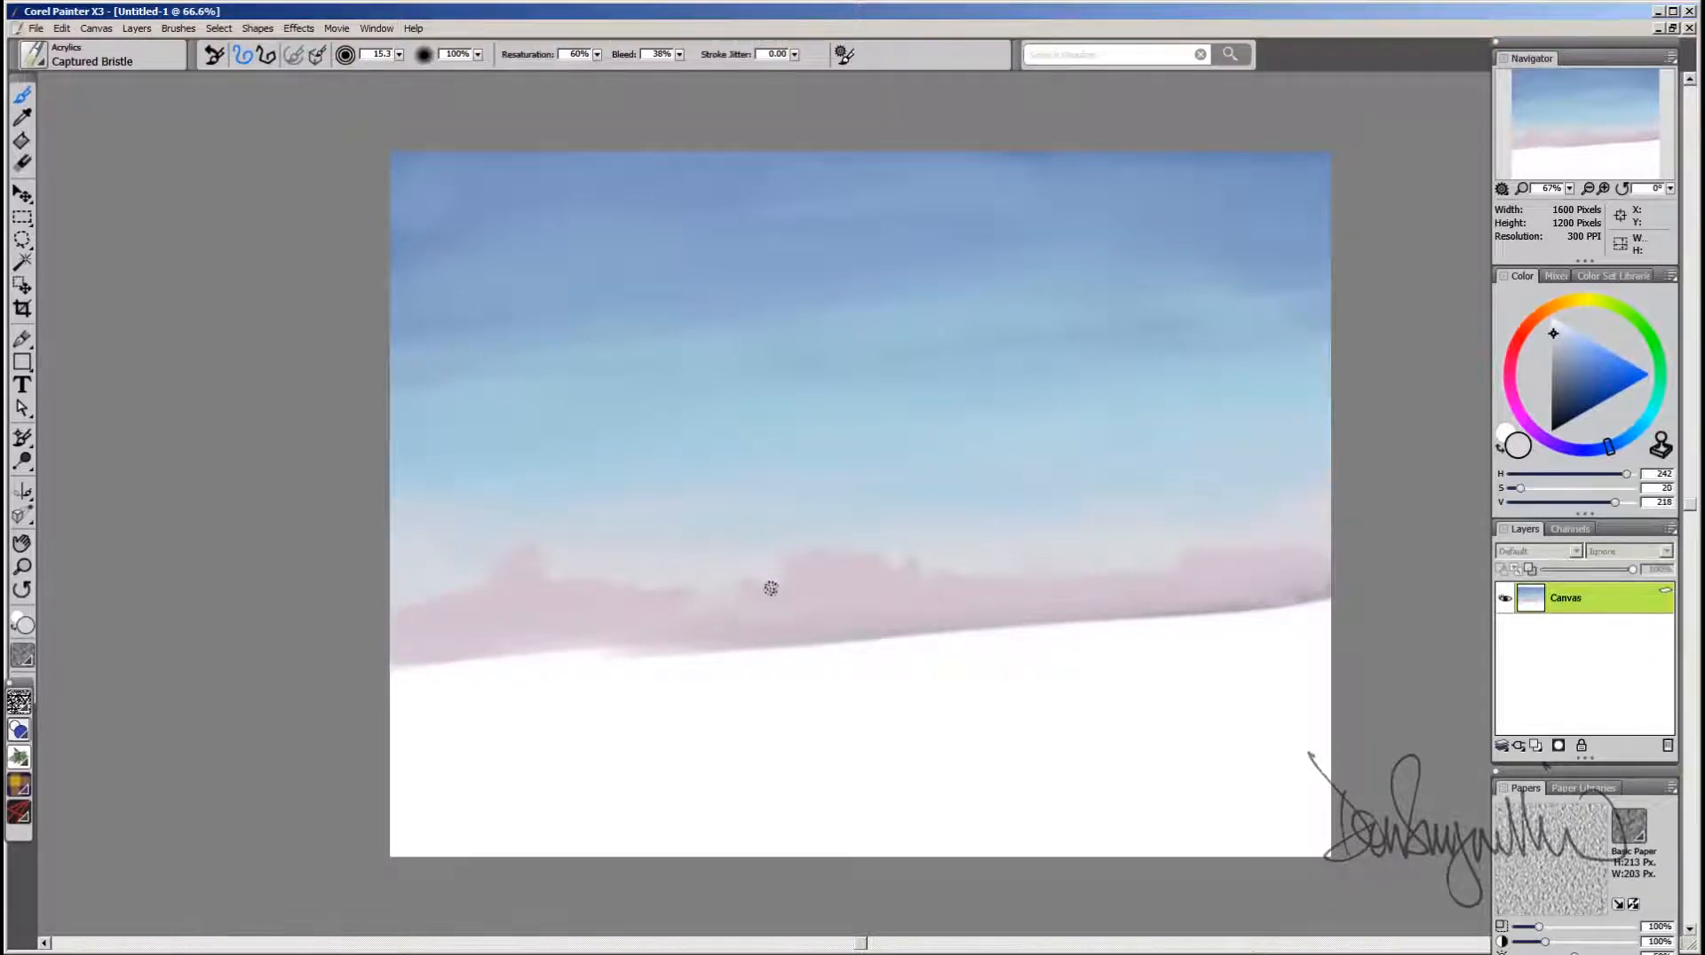
{"action": "left_click", "coordinate": [715, 588], "text": "alt"}
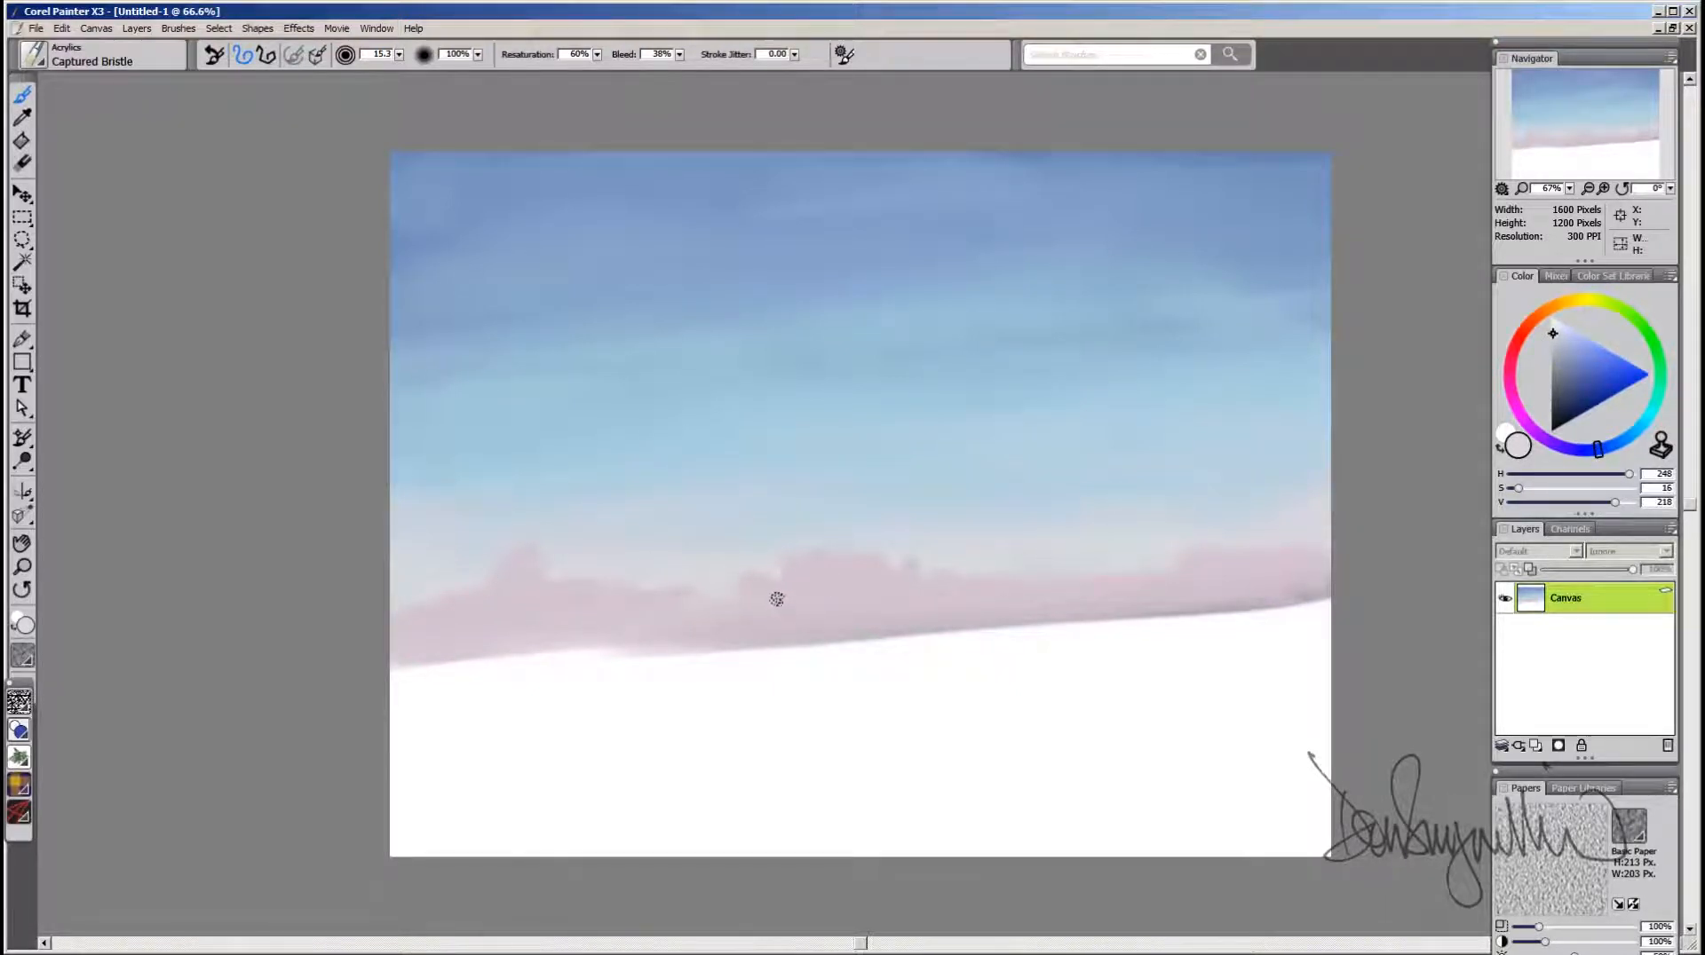
Step: Rework the ridge edge just right of the central mound by alternating sampled pale sky blues and landform pinks
{"action": "left_click", "coordinate": [946, 570], "text": "alt"}
{"action": "left_click", "coordinate": [942, 601], "text": "alt"}
{"action": "left_click", "coordinate": [948, 568], "text": "alt"}
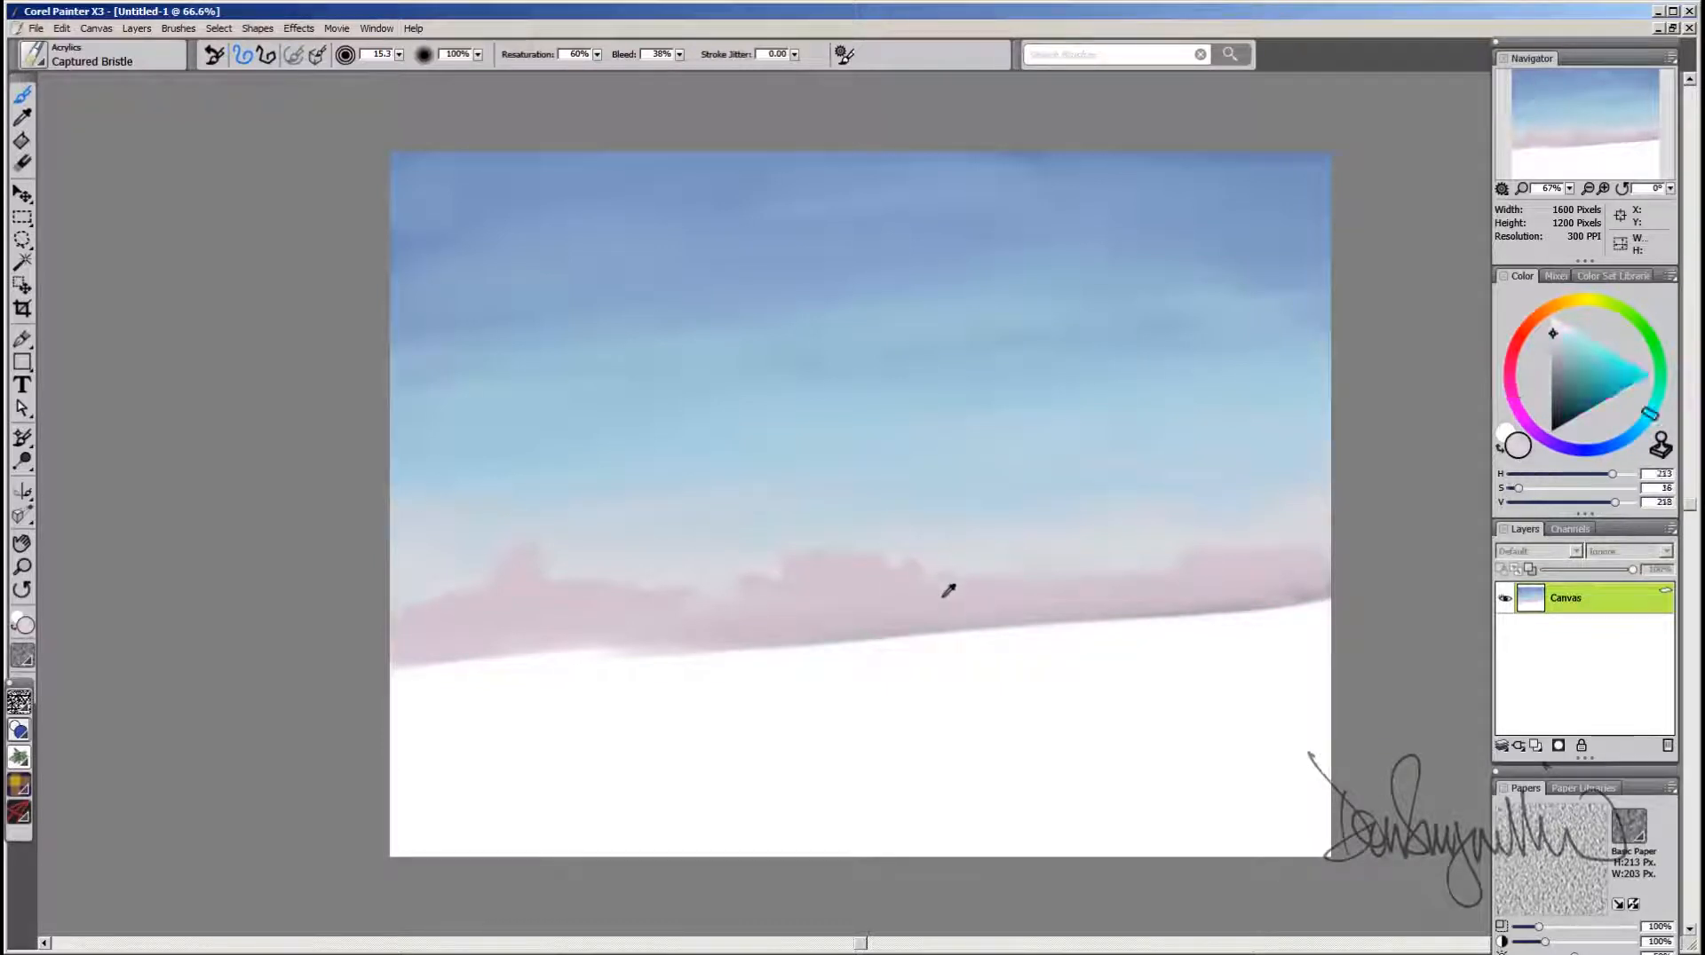
{"action": "left_click", "coordinate": [946, 598], "text": "alt"}
{"action": "left_click", "coordinate": [947, 568], "text": "alt"}
{"action": "left_click", "coordinate": [944, 590], "text": "alt"}
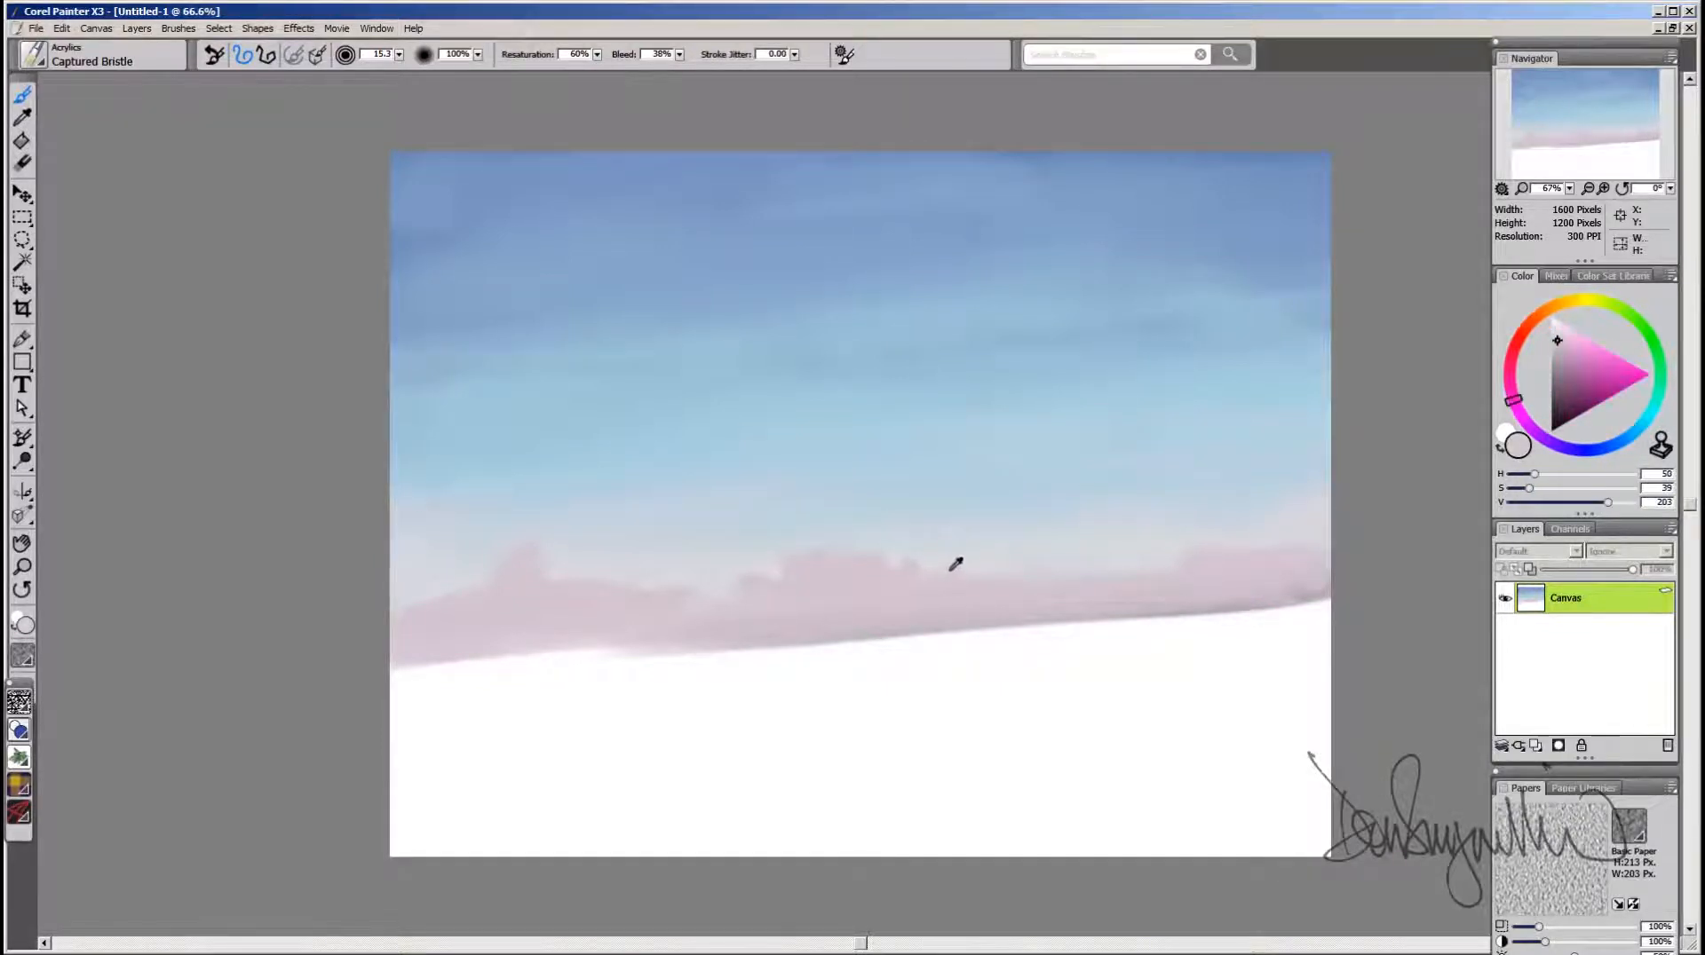
{"action": "left_click", "coordinate": [956, 567], "text": "alt"}
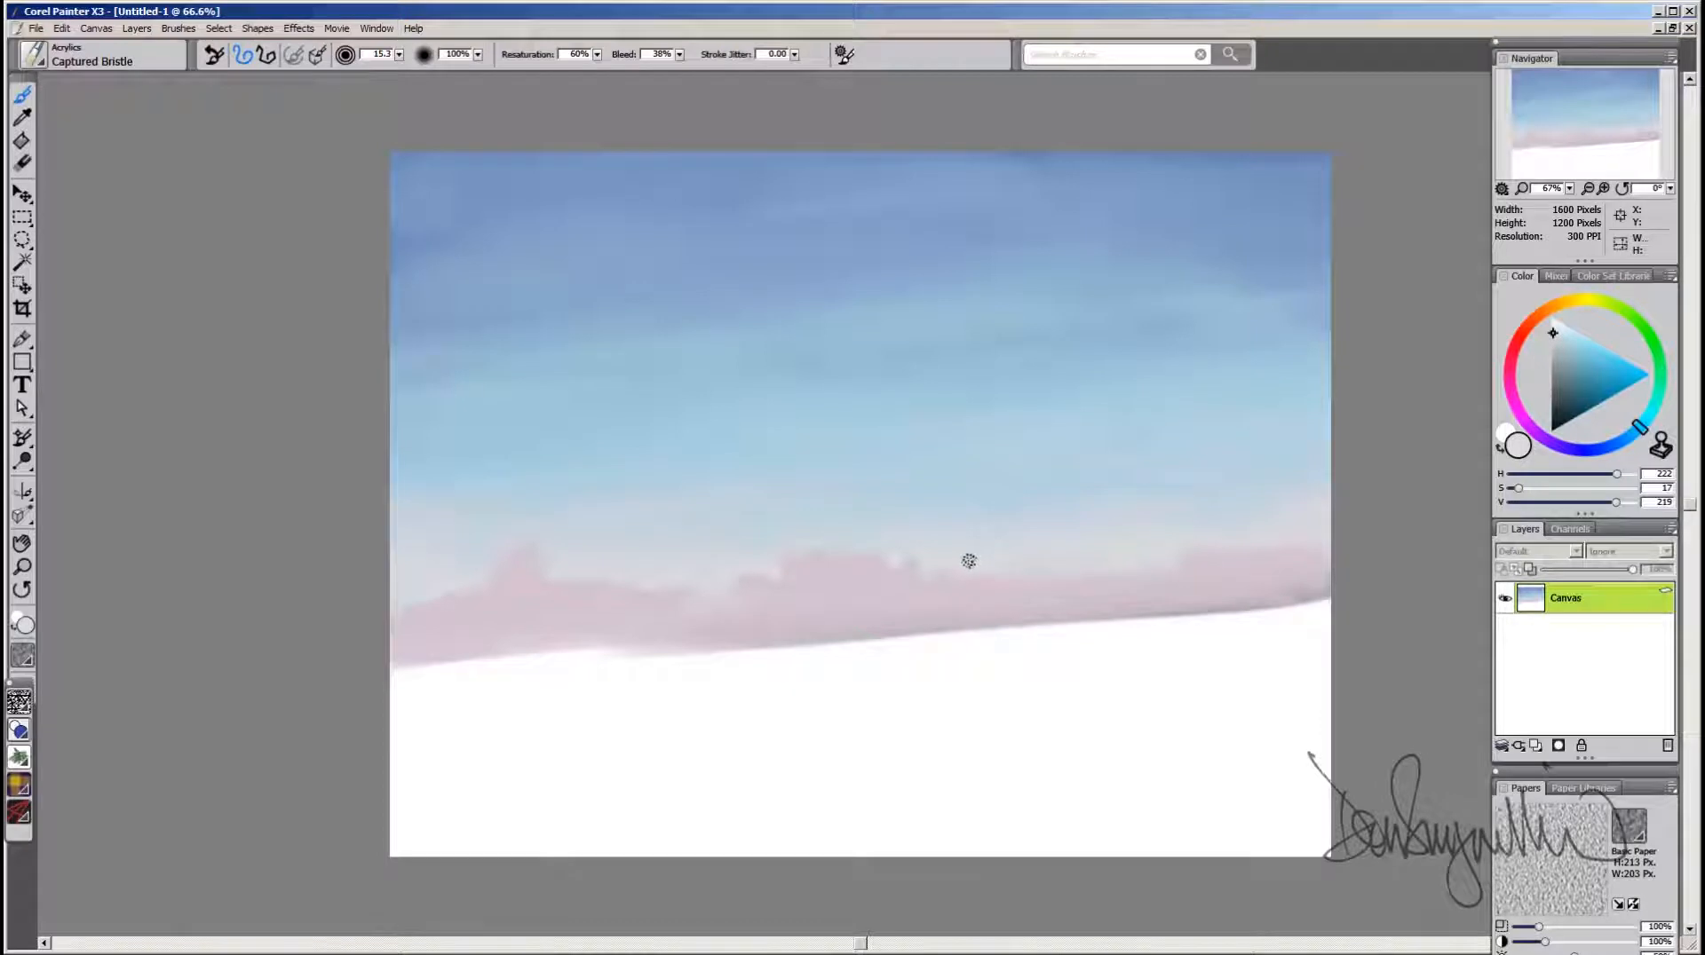
Step: Dab light highlights along the left and central mounds in a lighter, warmer pink (H 65, S 37, V 222) at brush size 10.9
{"action": "left_click", "coordinate": [958, 600], "text": "alt"}
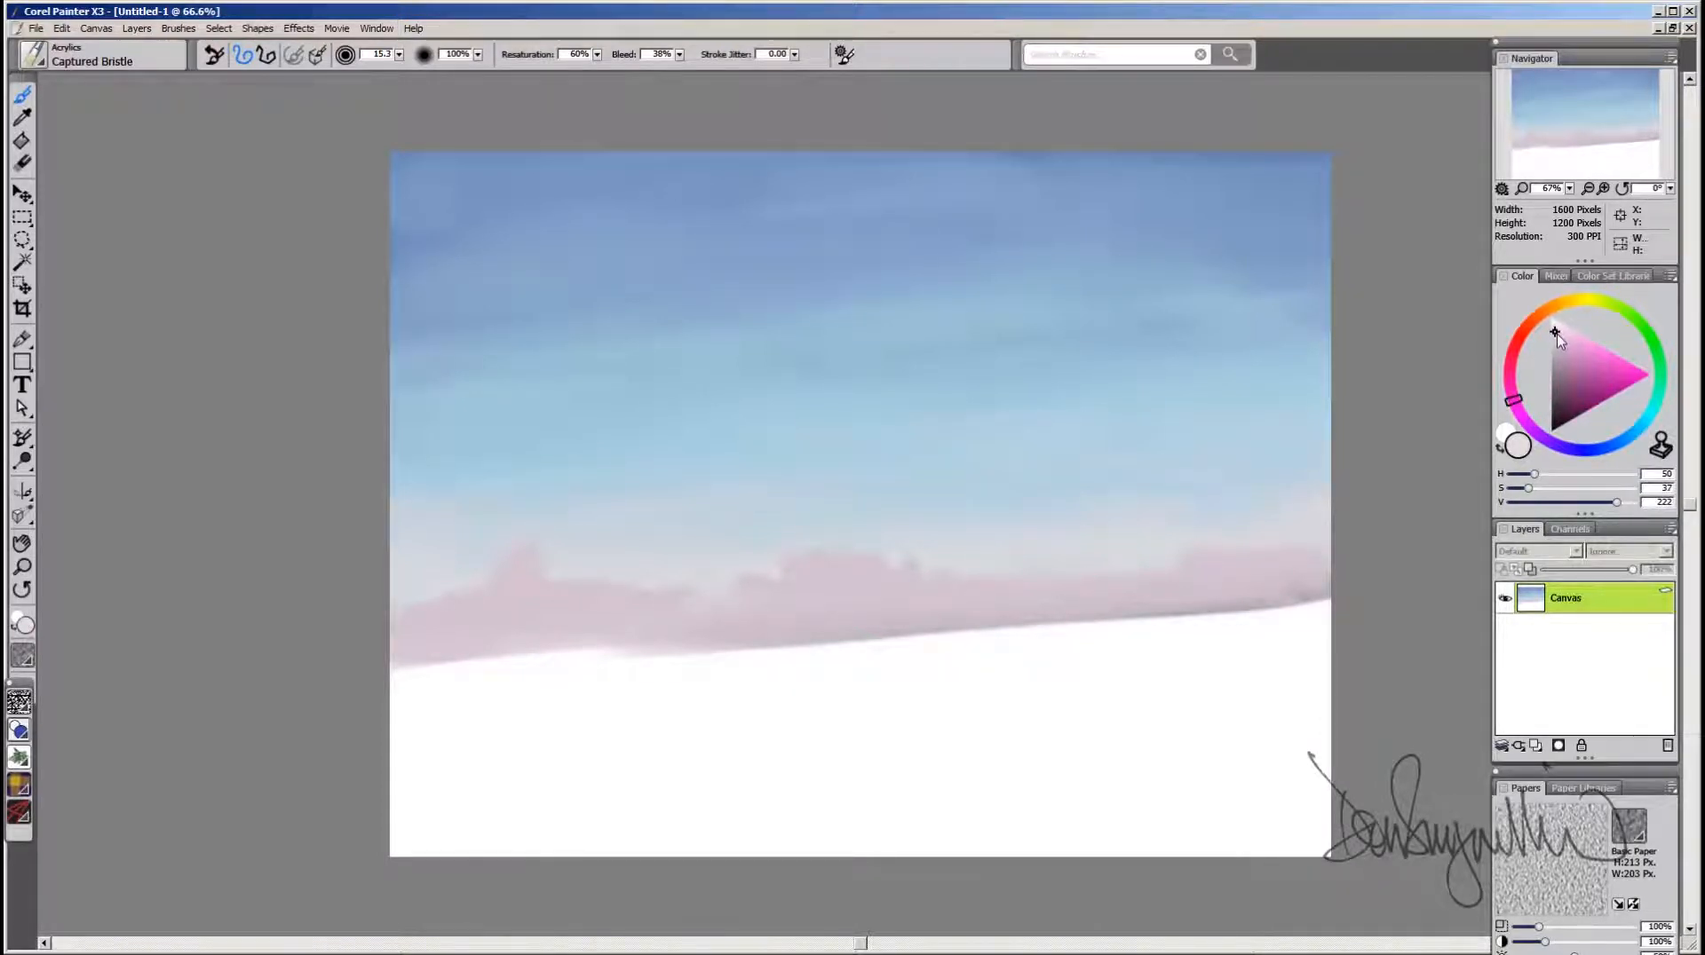
{"action": "left_click_drag", "start_coordinate": [1513, 399], "coordinate": [1510, 376]}
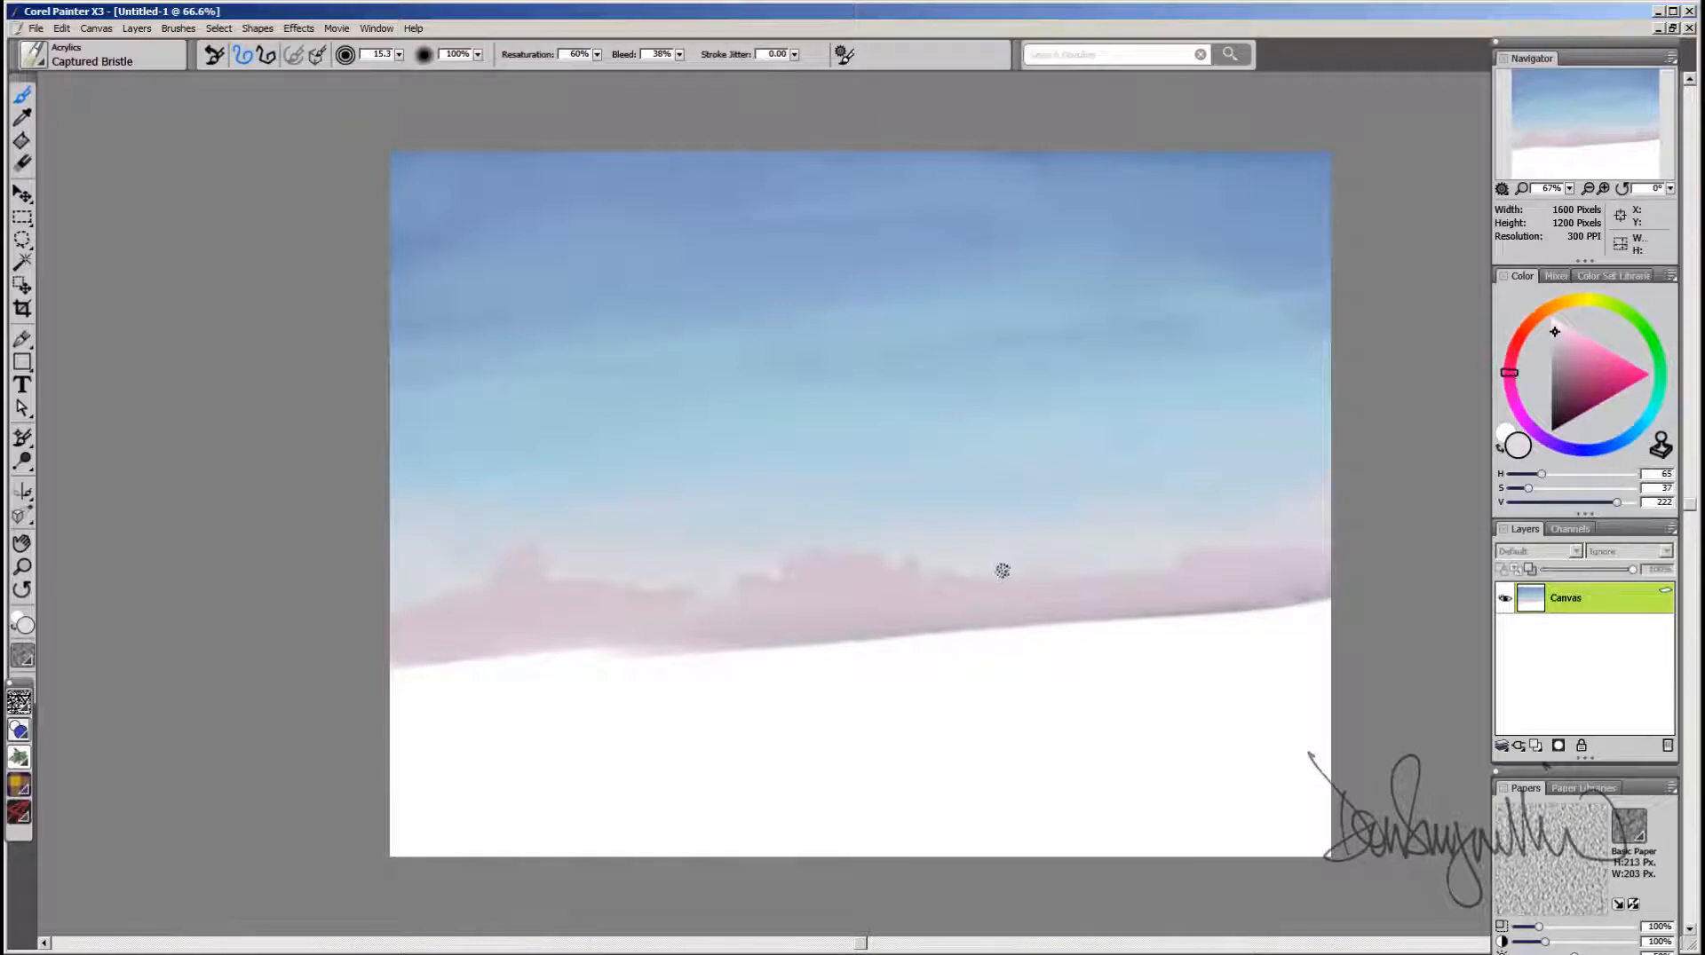
{"action": "key", "text": "bracketleft"}
{"action": "key", "text": "bracketleft"}
{"action": "key", "text": "bracketleft"}
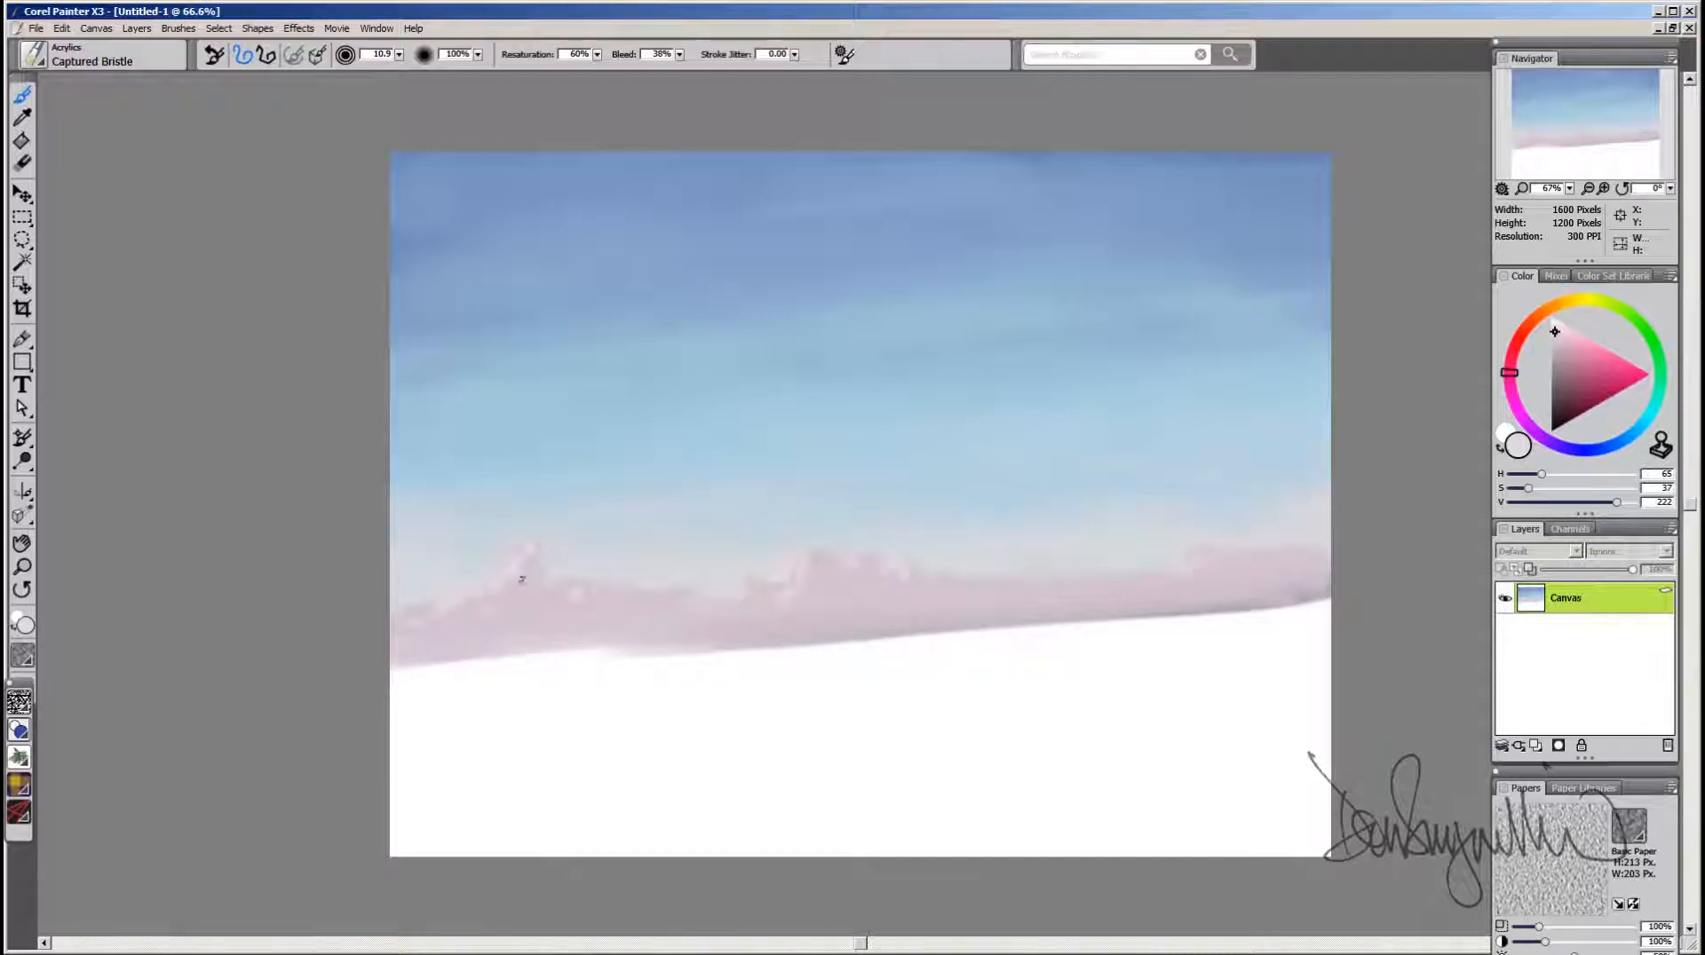
Step: Roughen the left peak and its outer slope with sampled pink and pale sky colors
{"action": "left_click", "coordinate": [531, 596], "text": "alt"}
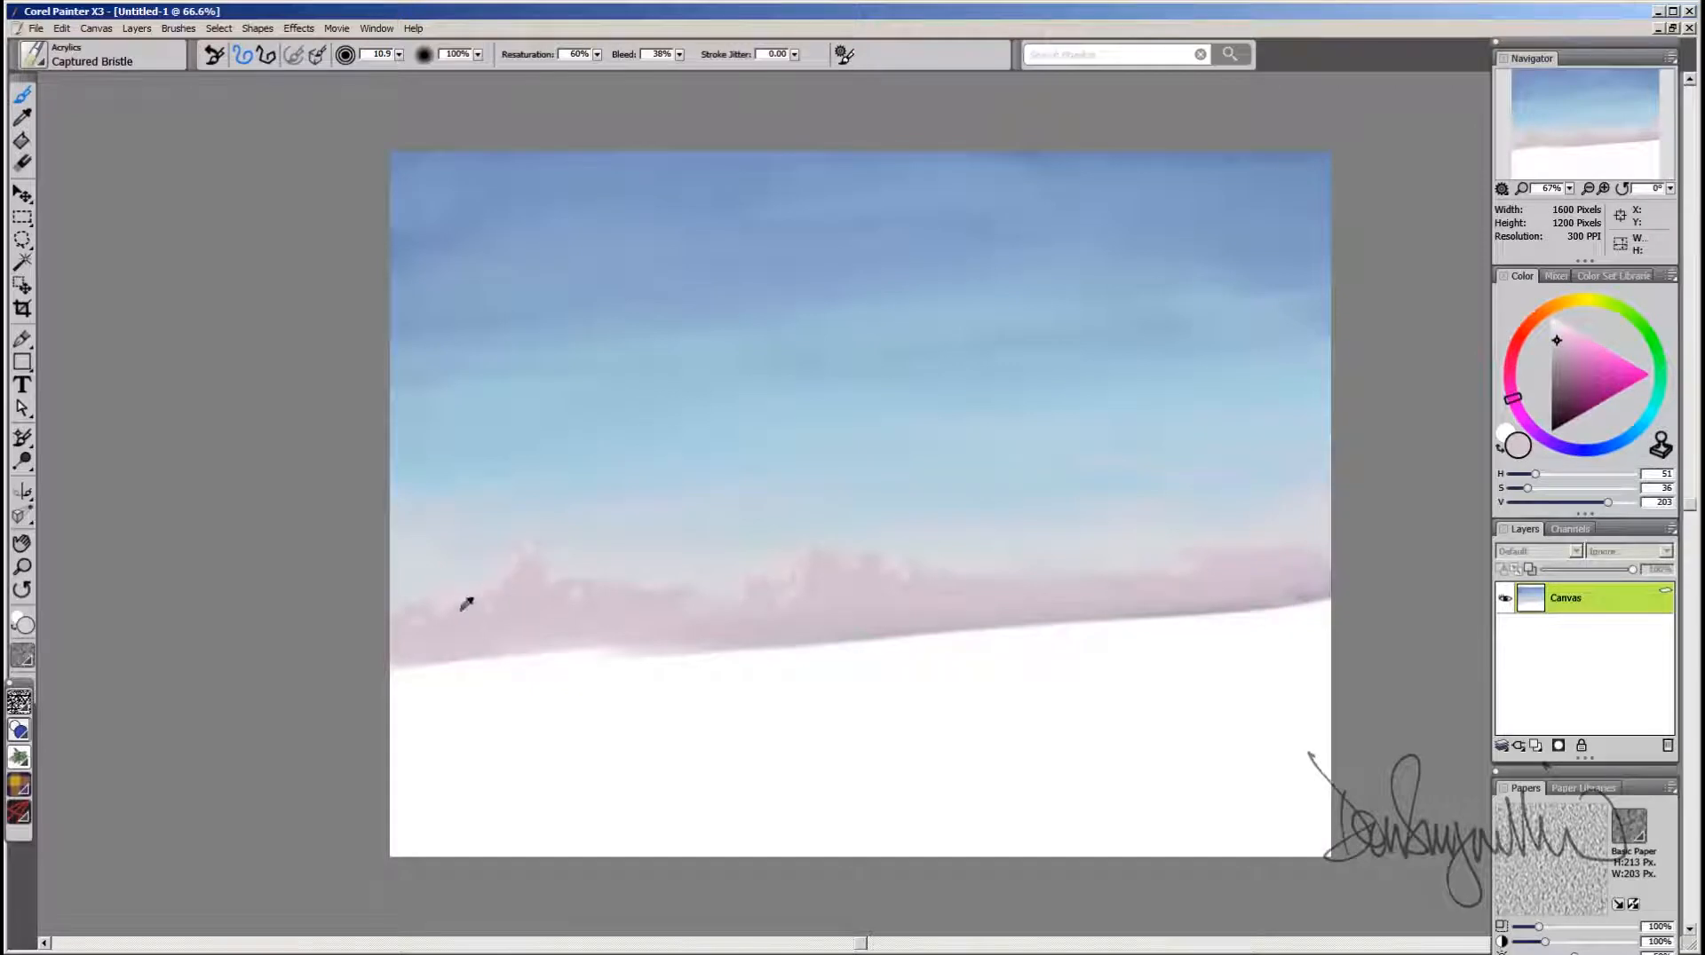
{"action": "left_click", "coordinate": [430, 594], "text": "alt"}
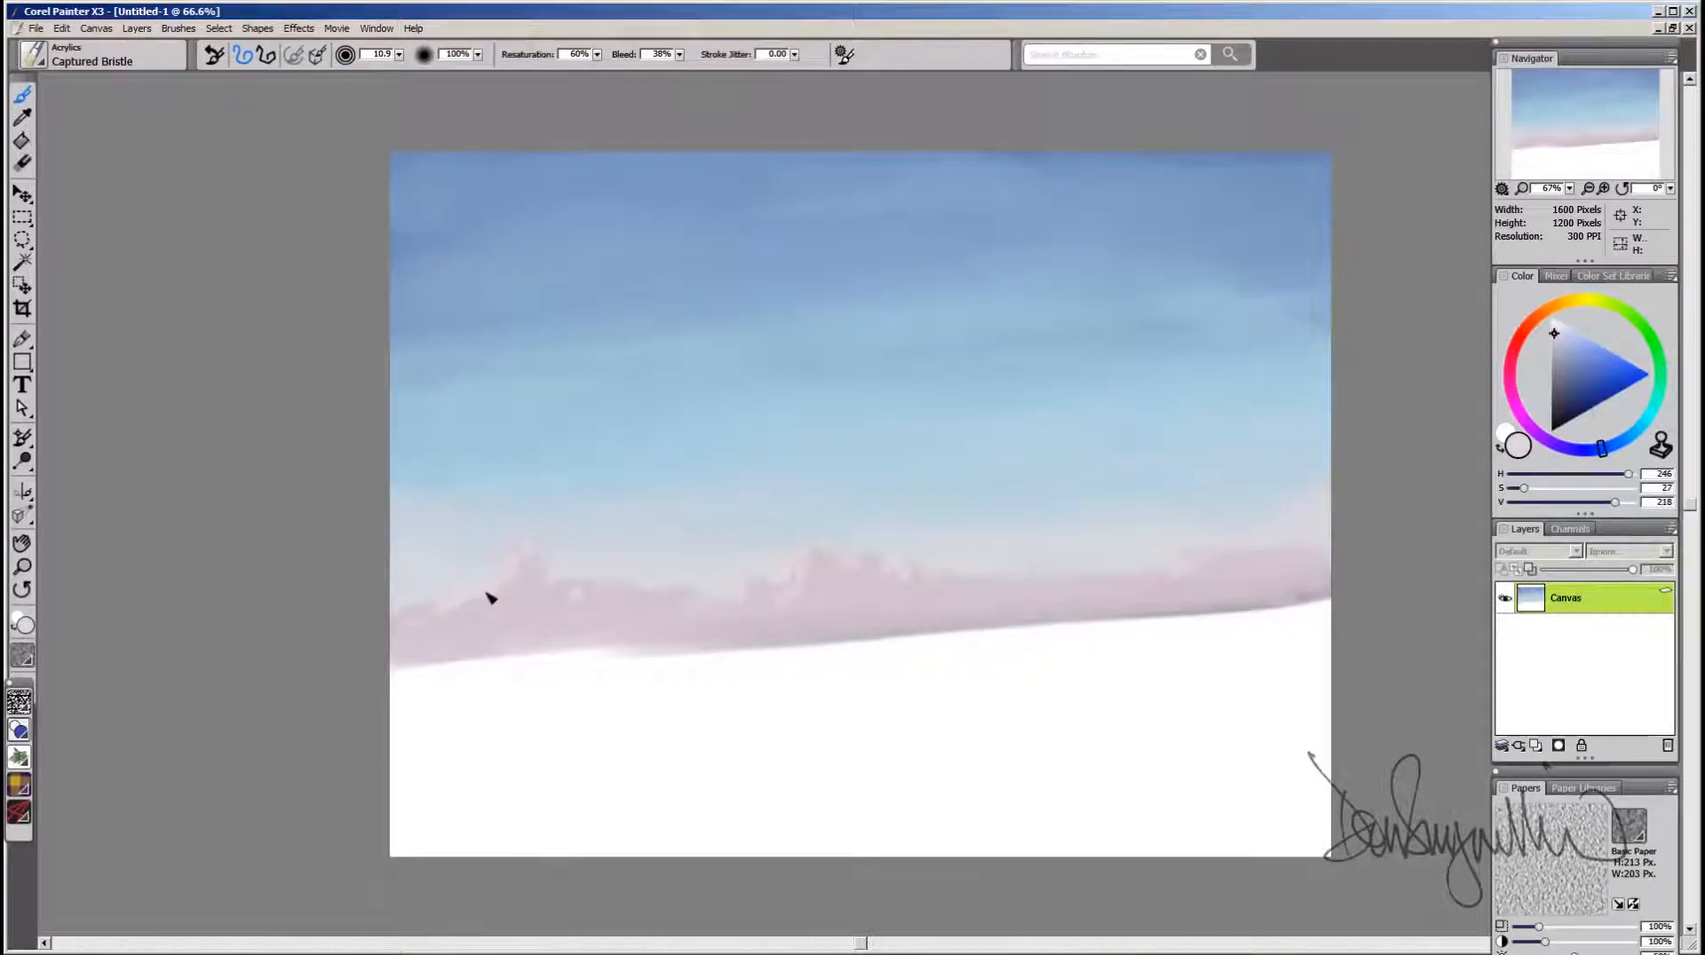
{"action": "left_click", "coordinate": [479, 578], "text": "alt"}
Step: Break the central mound's top and left shoulder into irregular shapes with sampled pale sky tones and pinks
{"action": "left_click", "coordinate": [1112, 566], "text": "alt"}
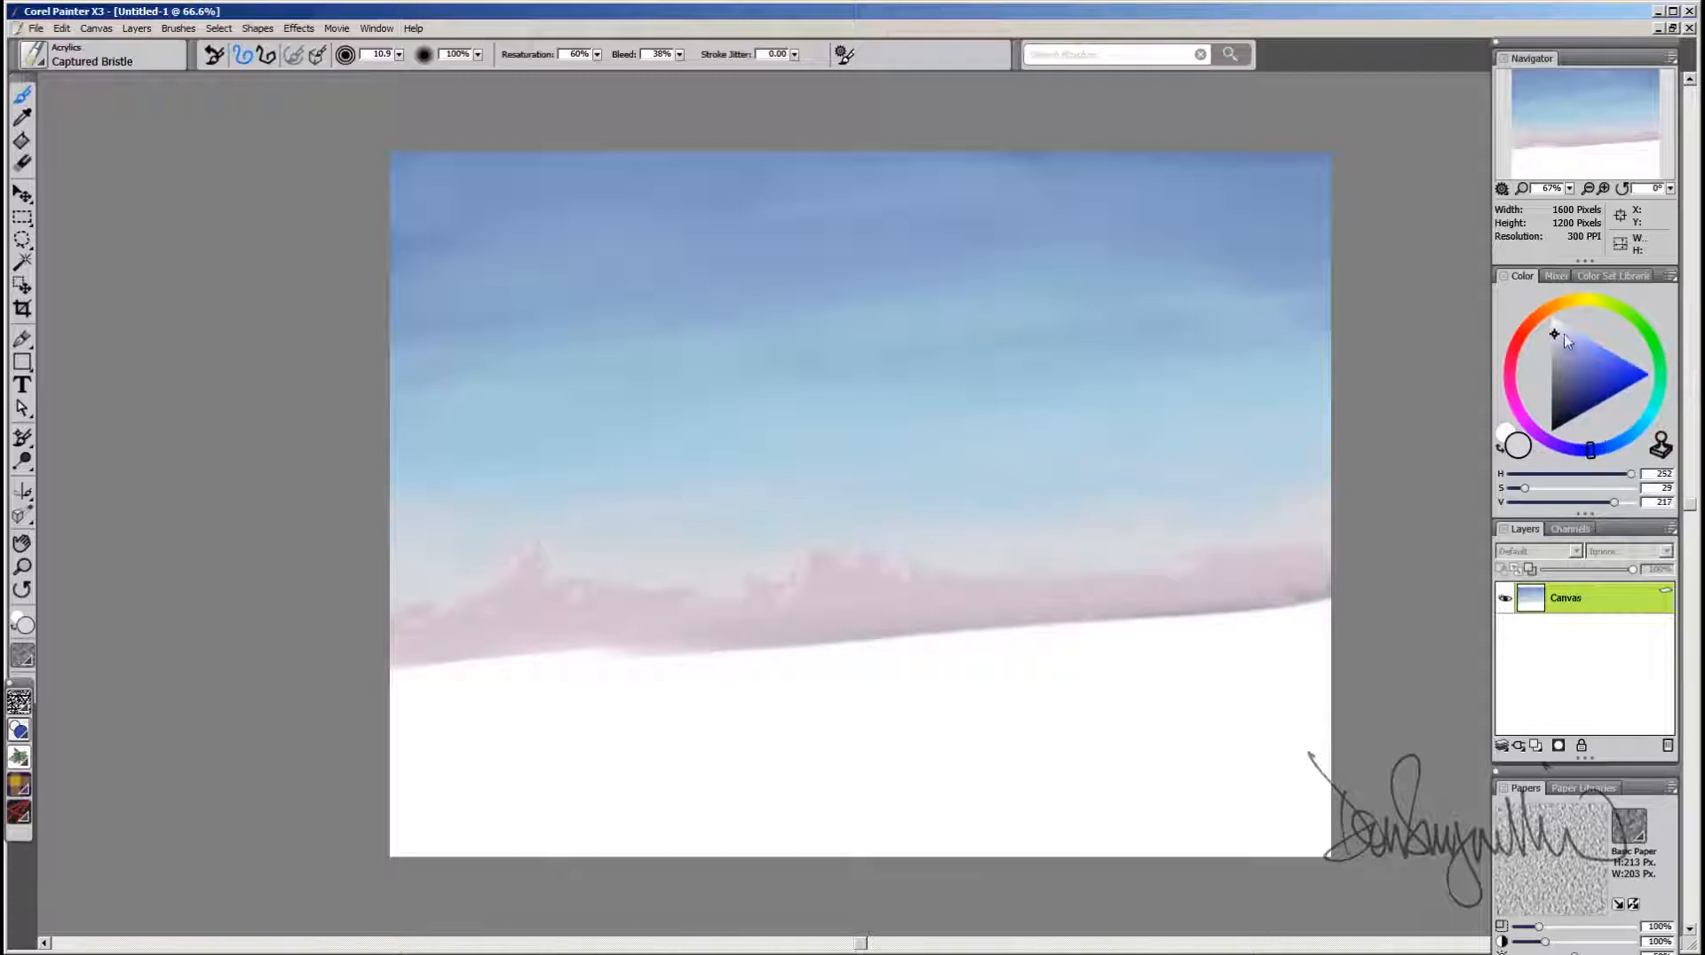
{"action": "left_click_drag", "start_coordinate": [1563, 336], "coordinate": [1560, 340]}
{"action": "left_click", "coordinate": [782, 568], "text": "alt"}
{"action": "left_click", "coordinate": [768, 563], "text": "alt"}
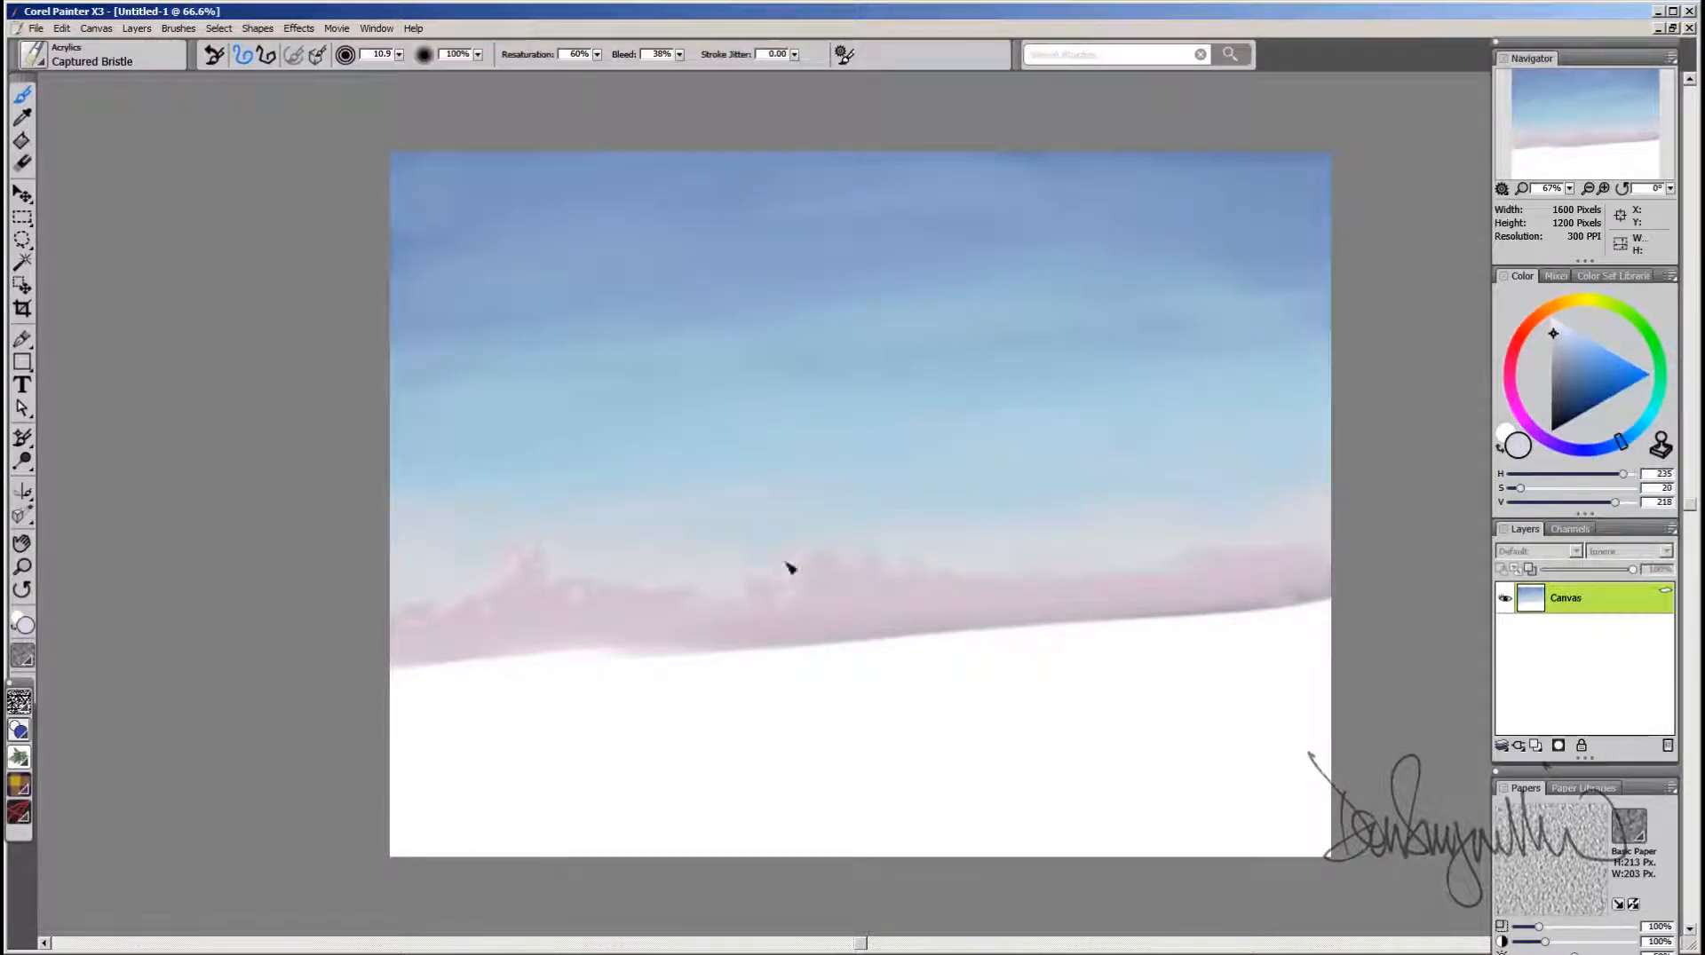
{"action": "left_click", "coordinate": [840, 559], "text": "alt"}
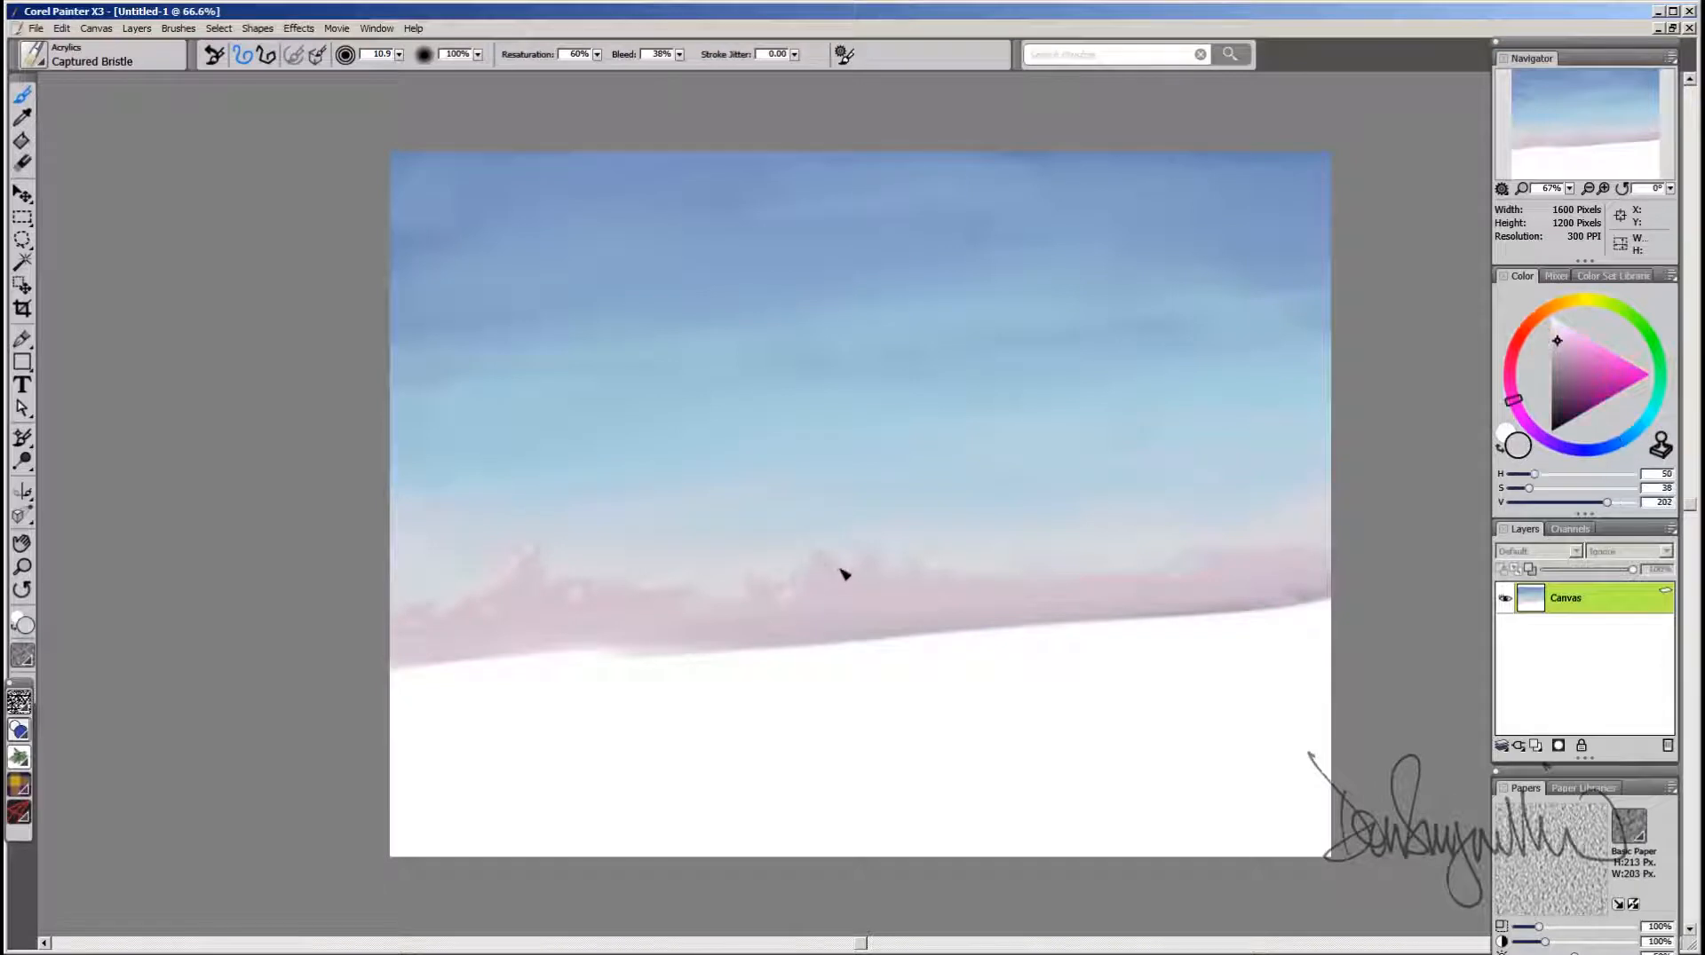
{"action": "left_click", "coordinate": [836, 561], "text": "alt"}
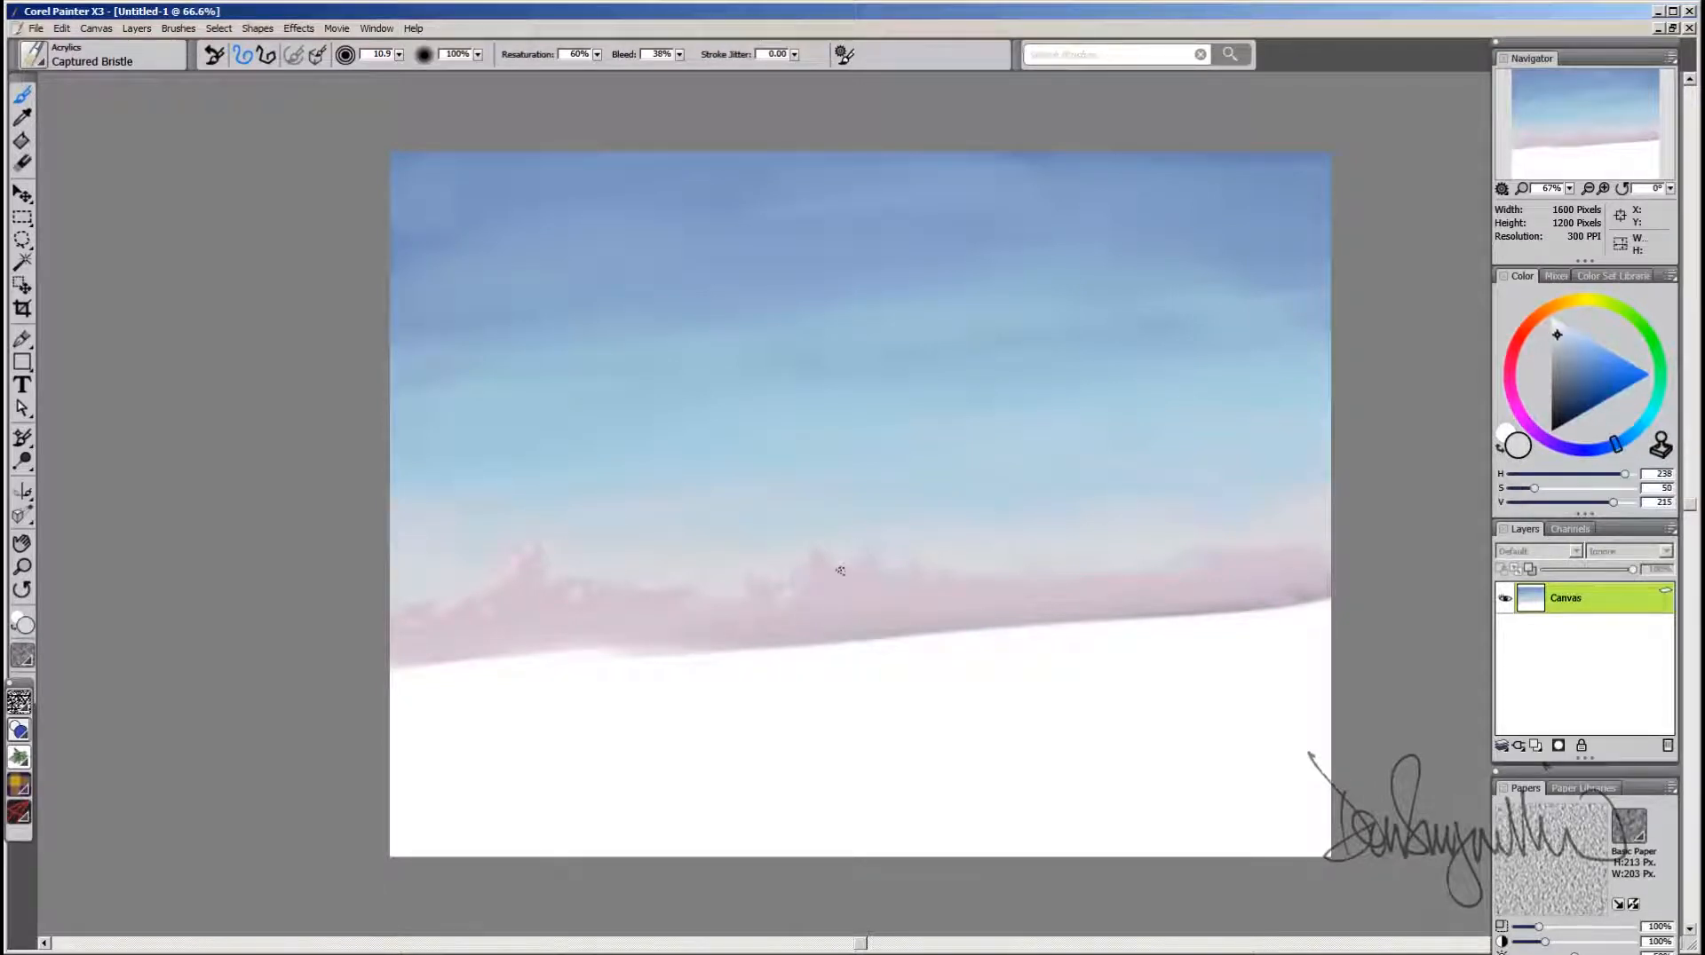
{"action": "left_click", "coordinate": [837, 568], "text": "alt"}
{"action": "left_click", "coordinate": [792, 575], "text": "alt"}
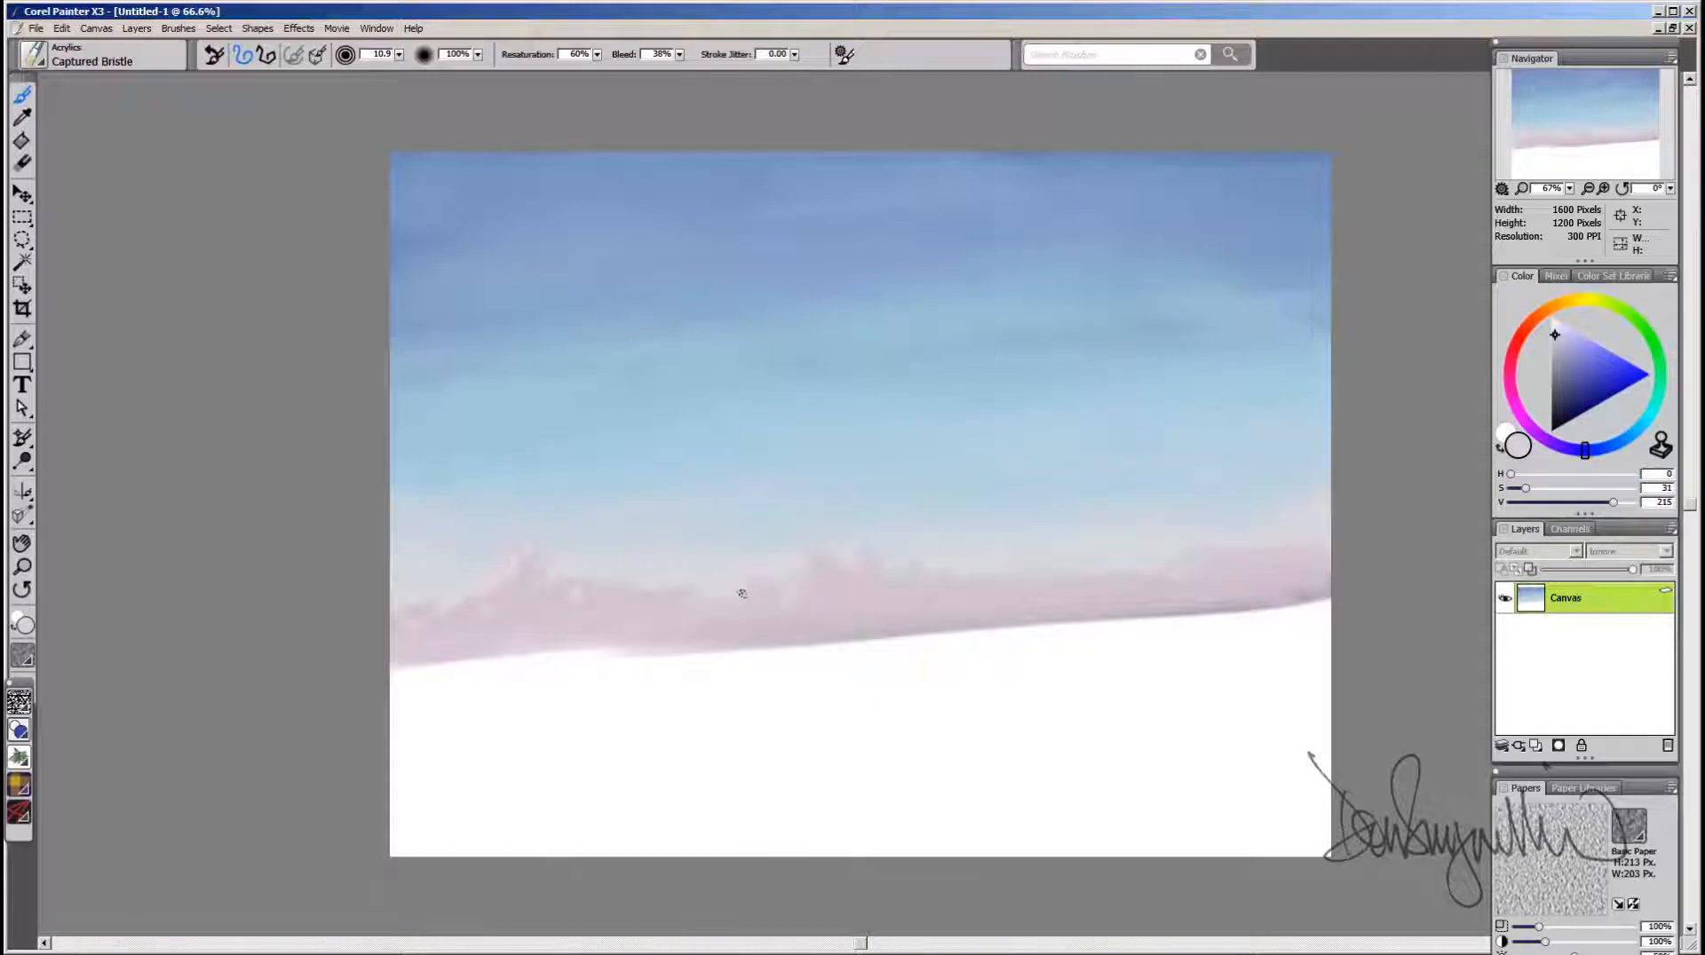
Step: Soften the highlights and reshape the left peak and its slopes with sampled pinks and pale lavender
{"action": "left_click", "coordinate": [588, 600], "text": "alt"}
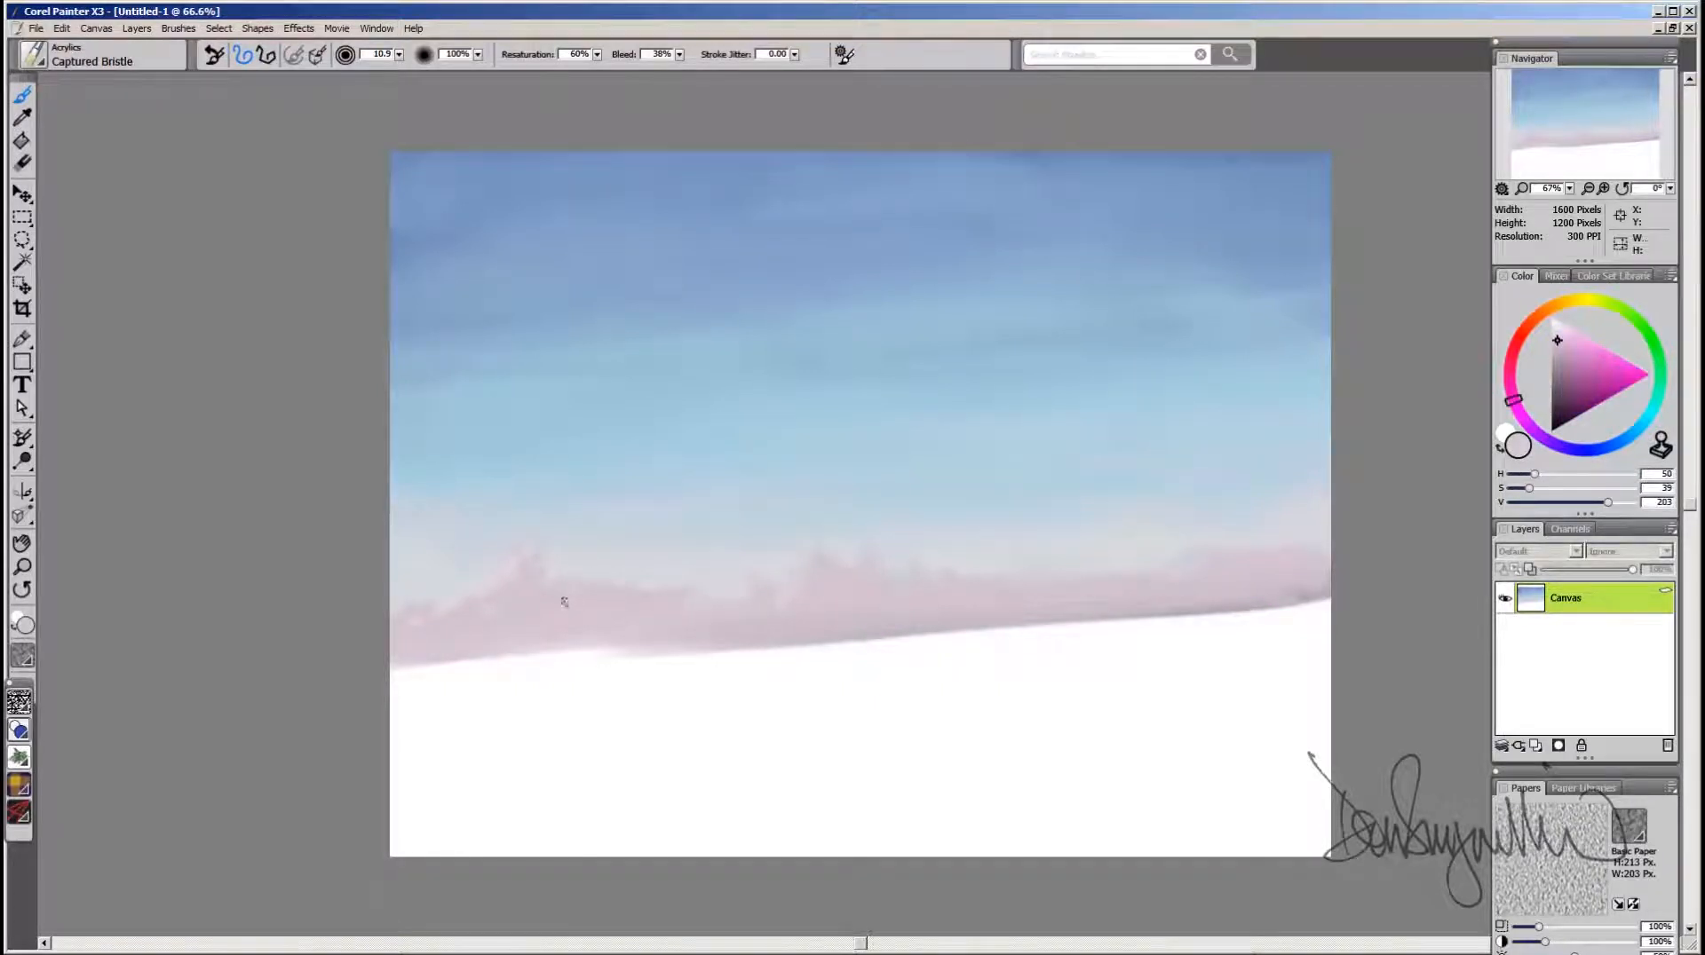
{"action": "left_click", "coordinate": [531, 570], "text": "alt"}
{"action": "left_click", "coordinate": [504, 586], "text": "alt"}
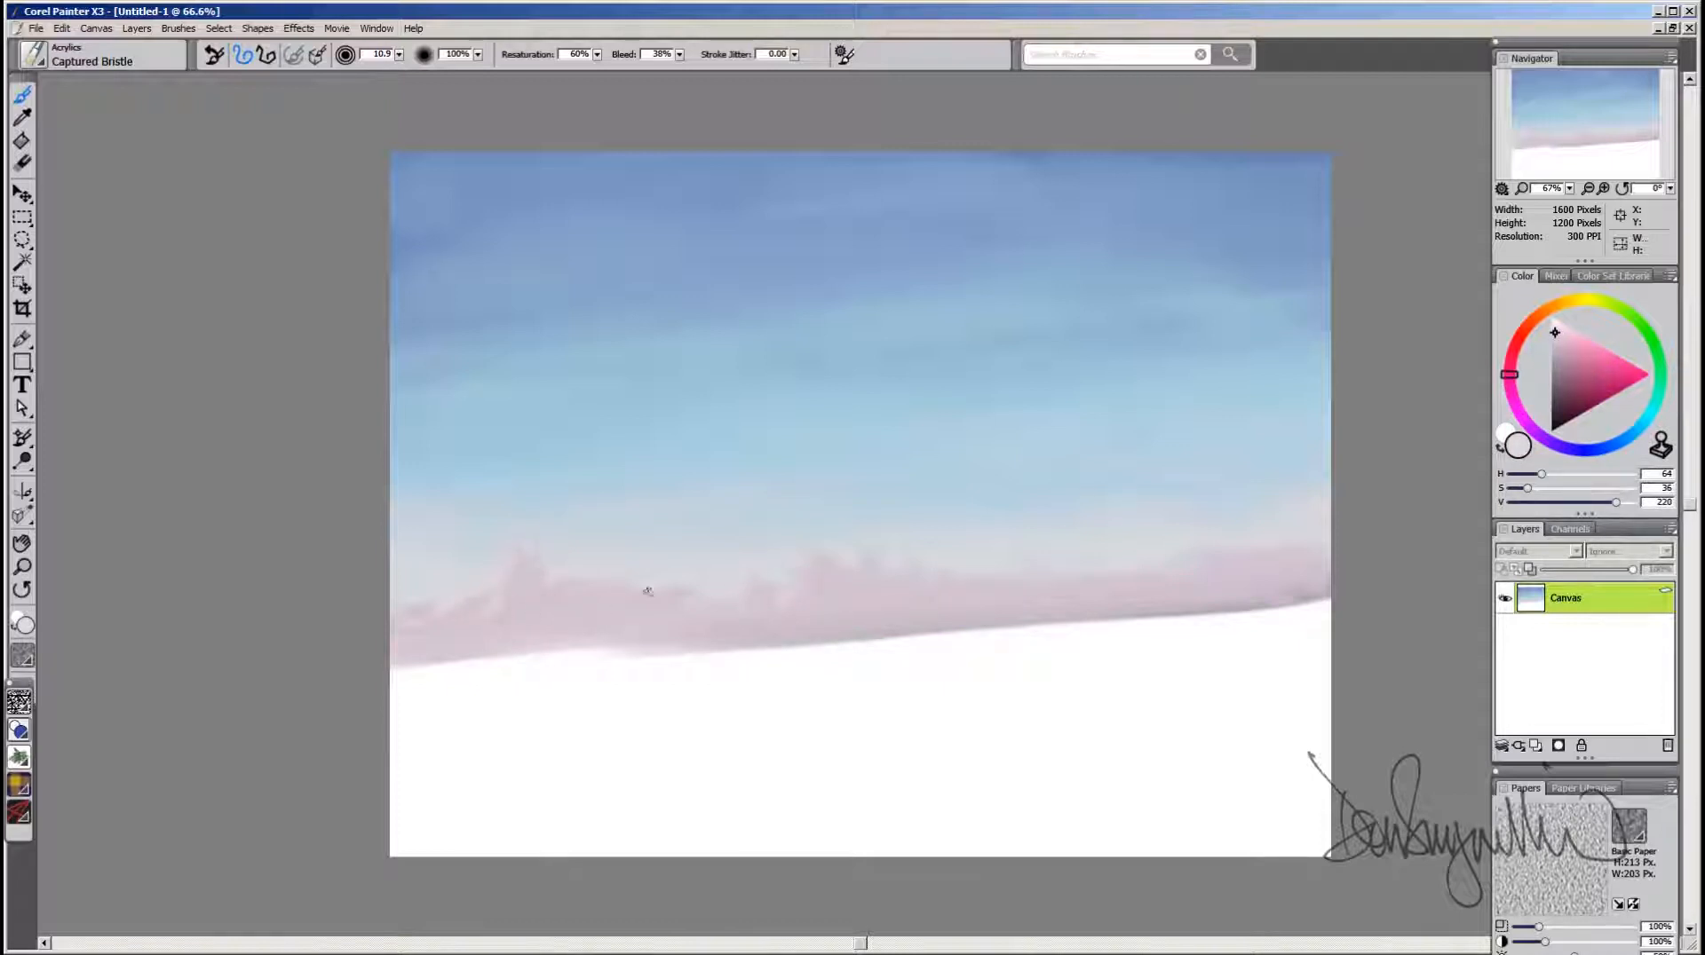
{"action": "left_click", "coordinate": [792, 579], "text": "alt"}
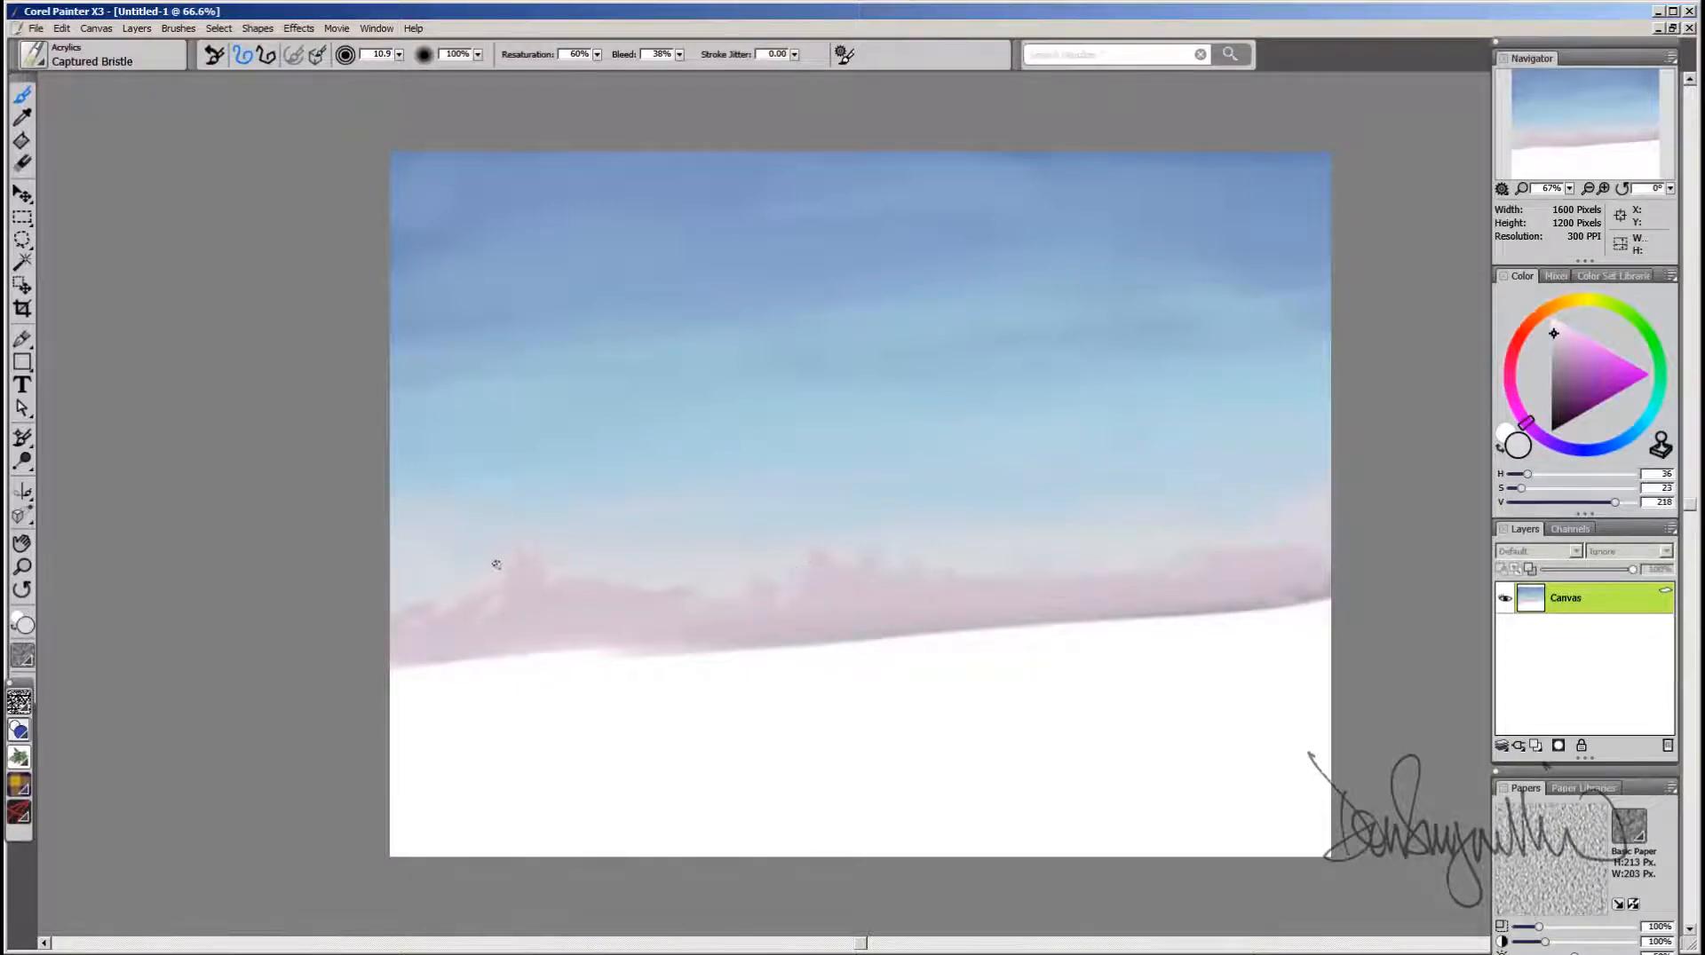
{"action": "left_click", "coordinate": [475, 602], "text": "alt"}
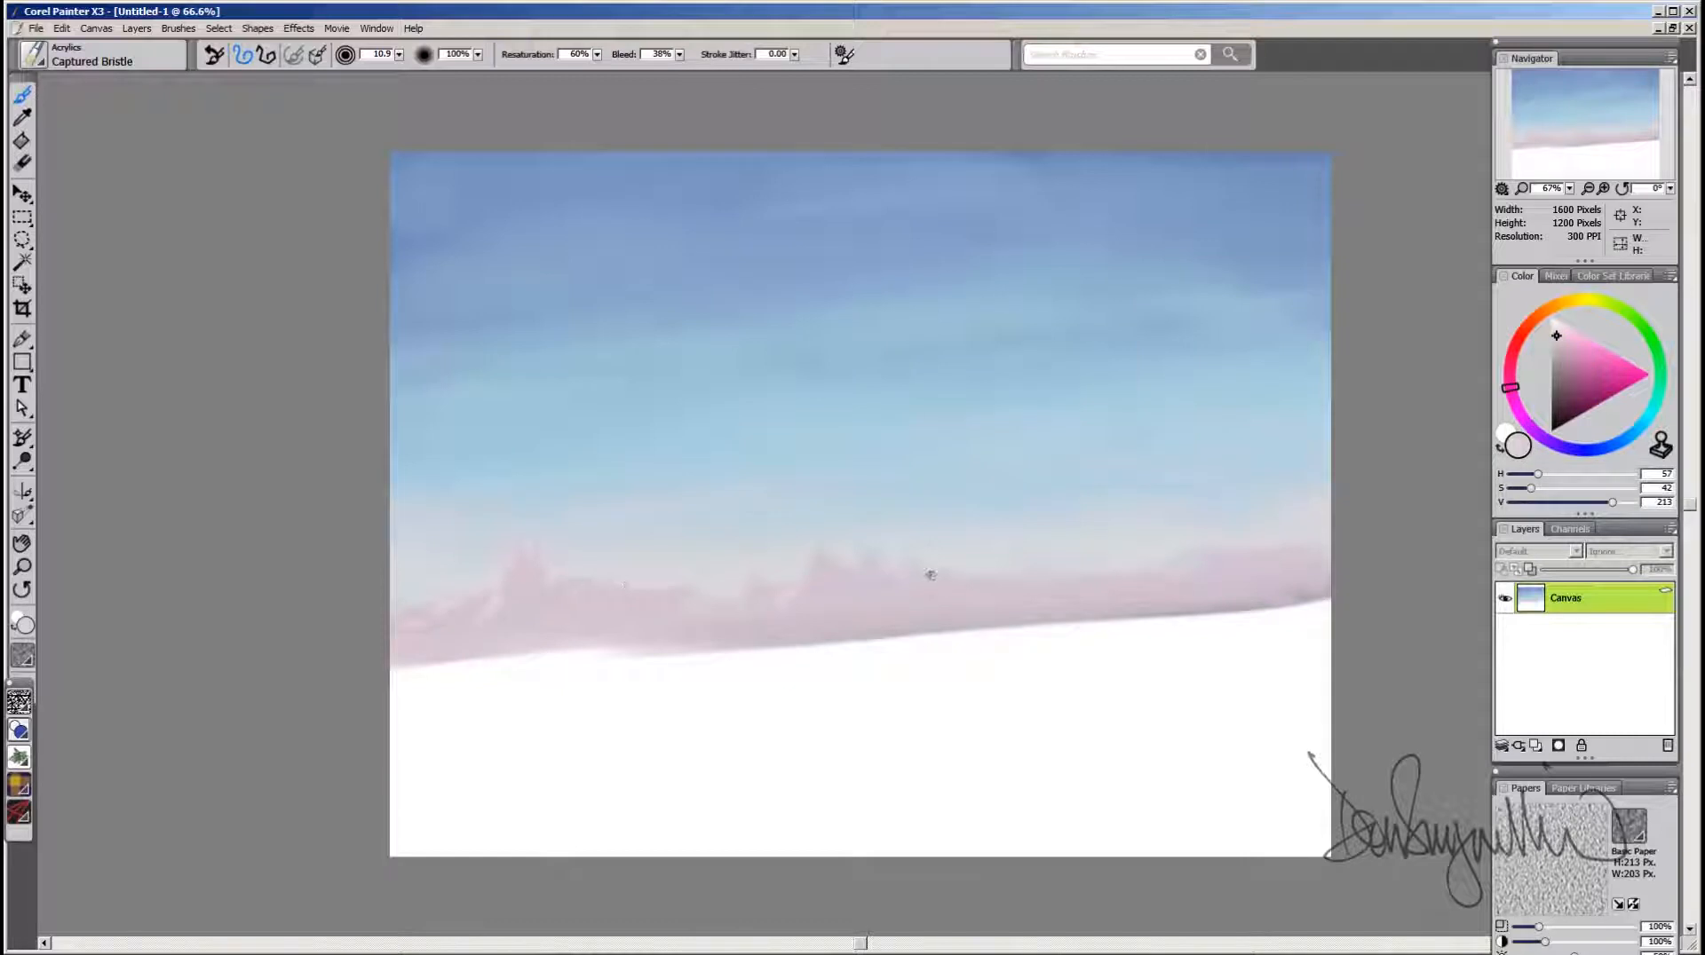
Step: Blend the central mound's top and right shoulder with sampled pinks and a pale edge color
{"action": "left_click", "coordinate": [915, 594], "text": "alt"}
{"action": "left_click", "coordinate": [880, 575], "text": "alt"}
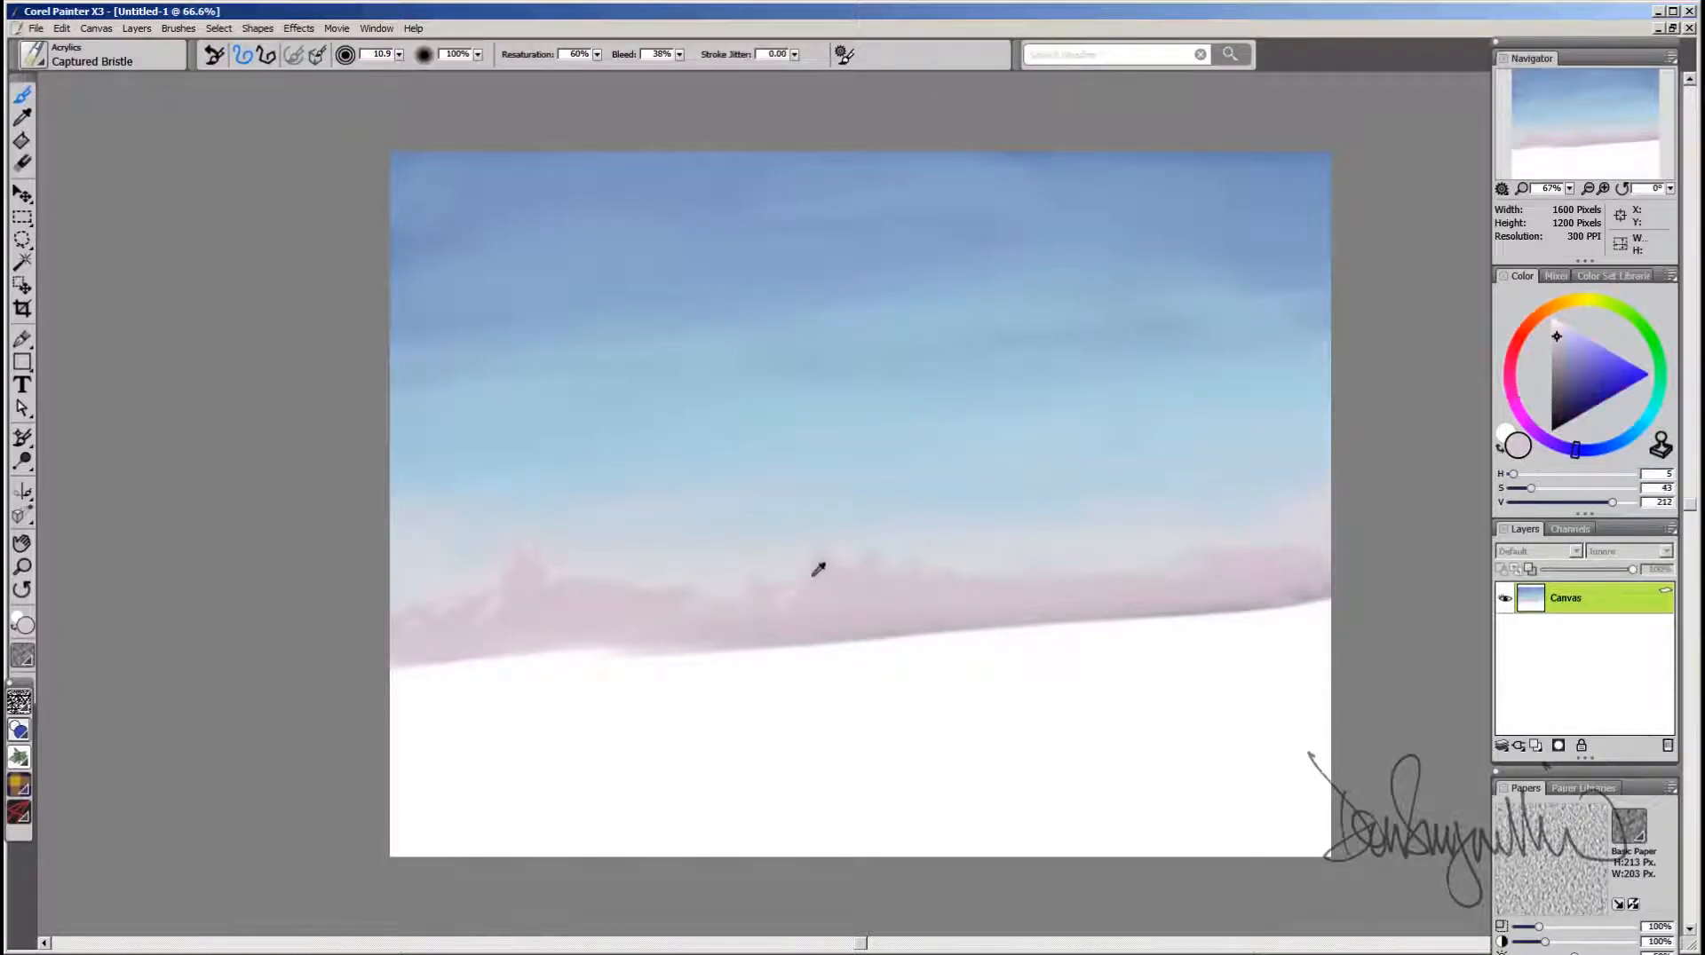
{"action": "left_click", "coordinate": [791, 577], "text": "alt"}
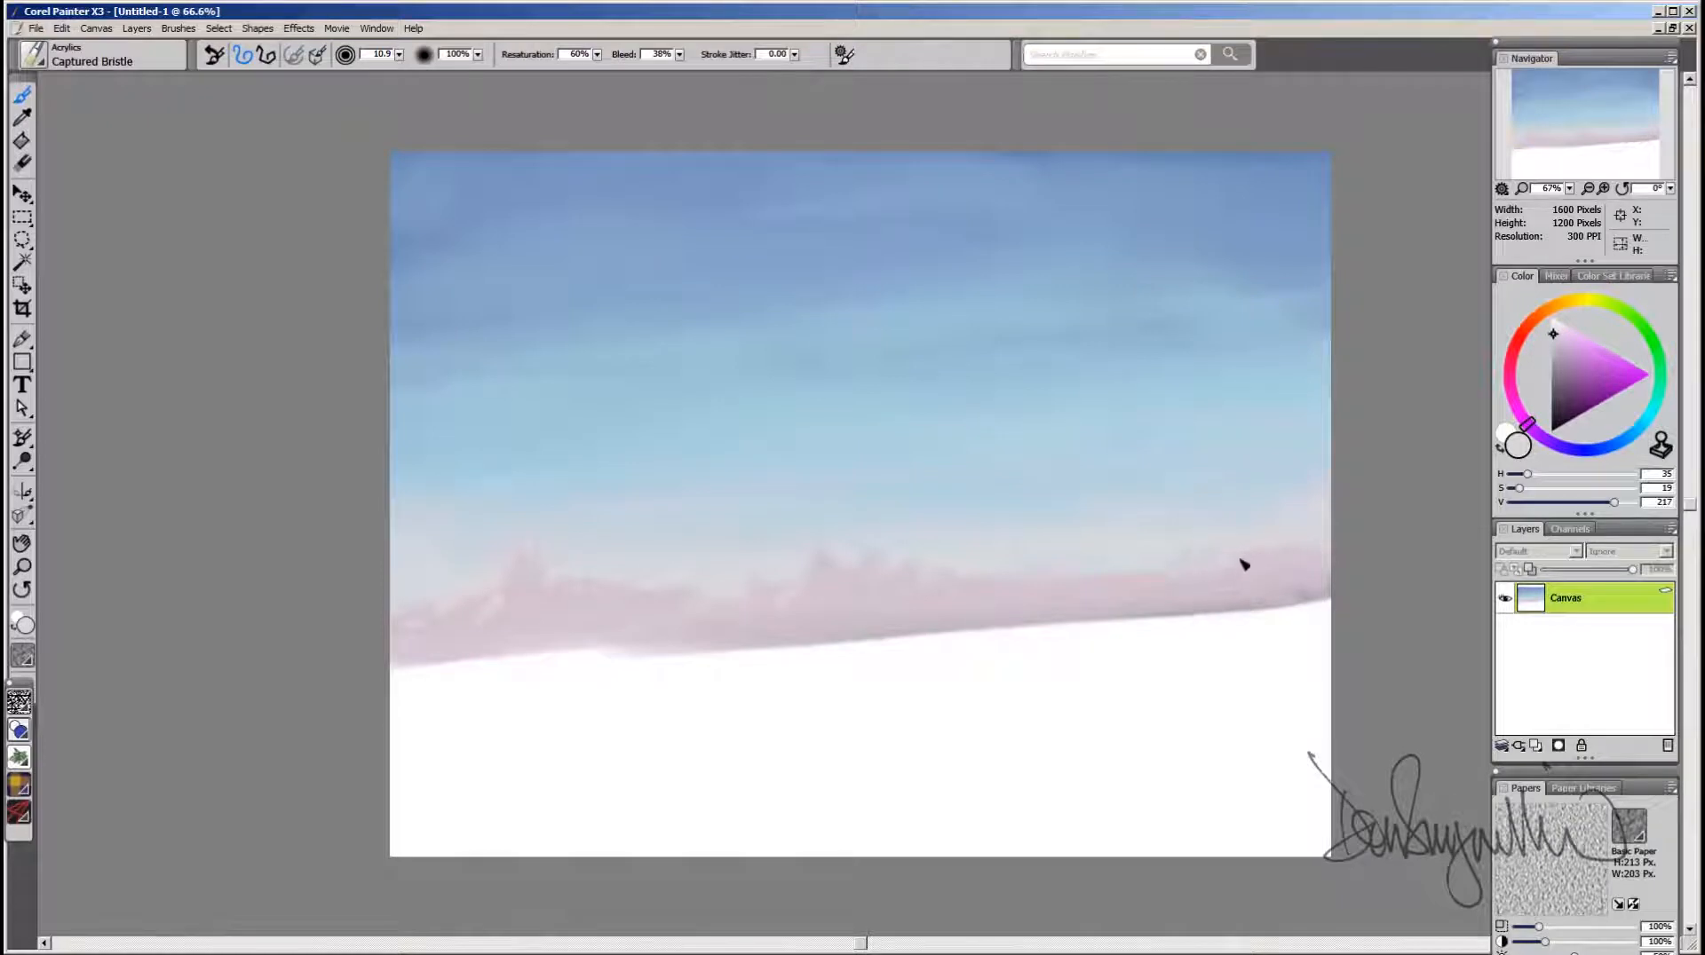
Step: Break up the far-right mound's upper edge with sampled pale sky colors and add faint light-pink strokes below the central mound
{"action": "left_click", "coordinate": [1277, 544], "text": "alt"}
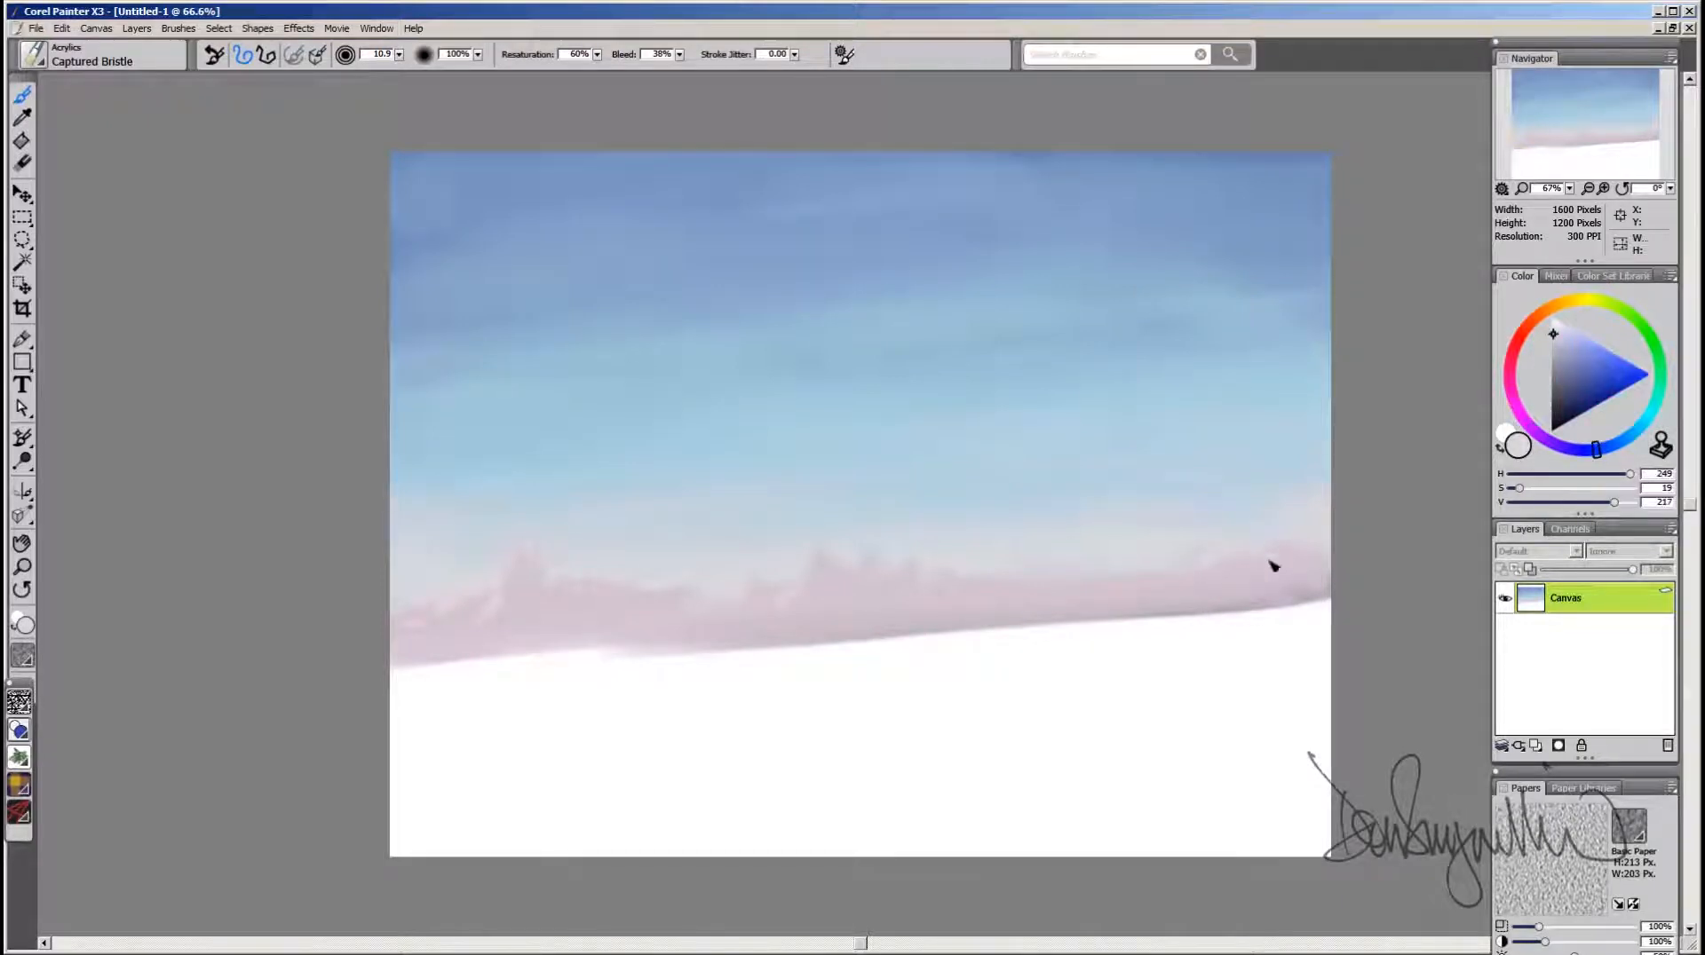
{"action": "left_click", "coordinate": [985, 572], "text": "alt"}
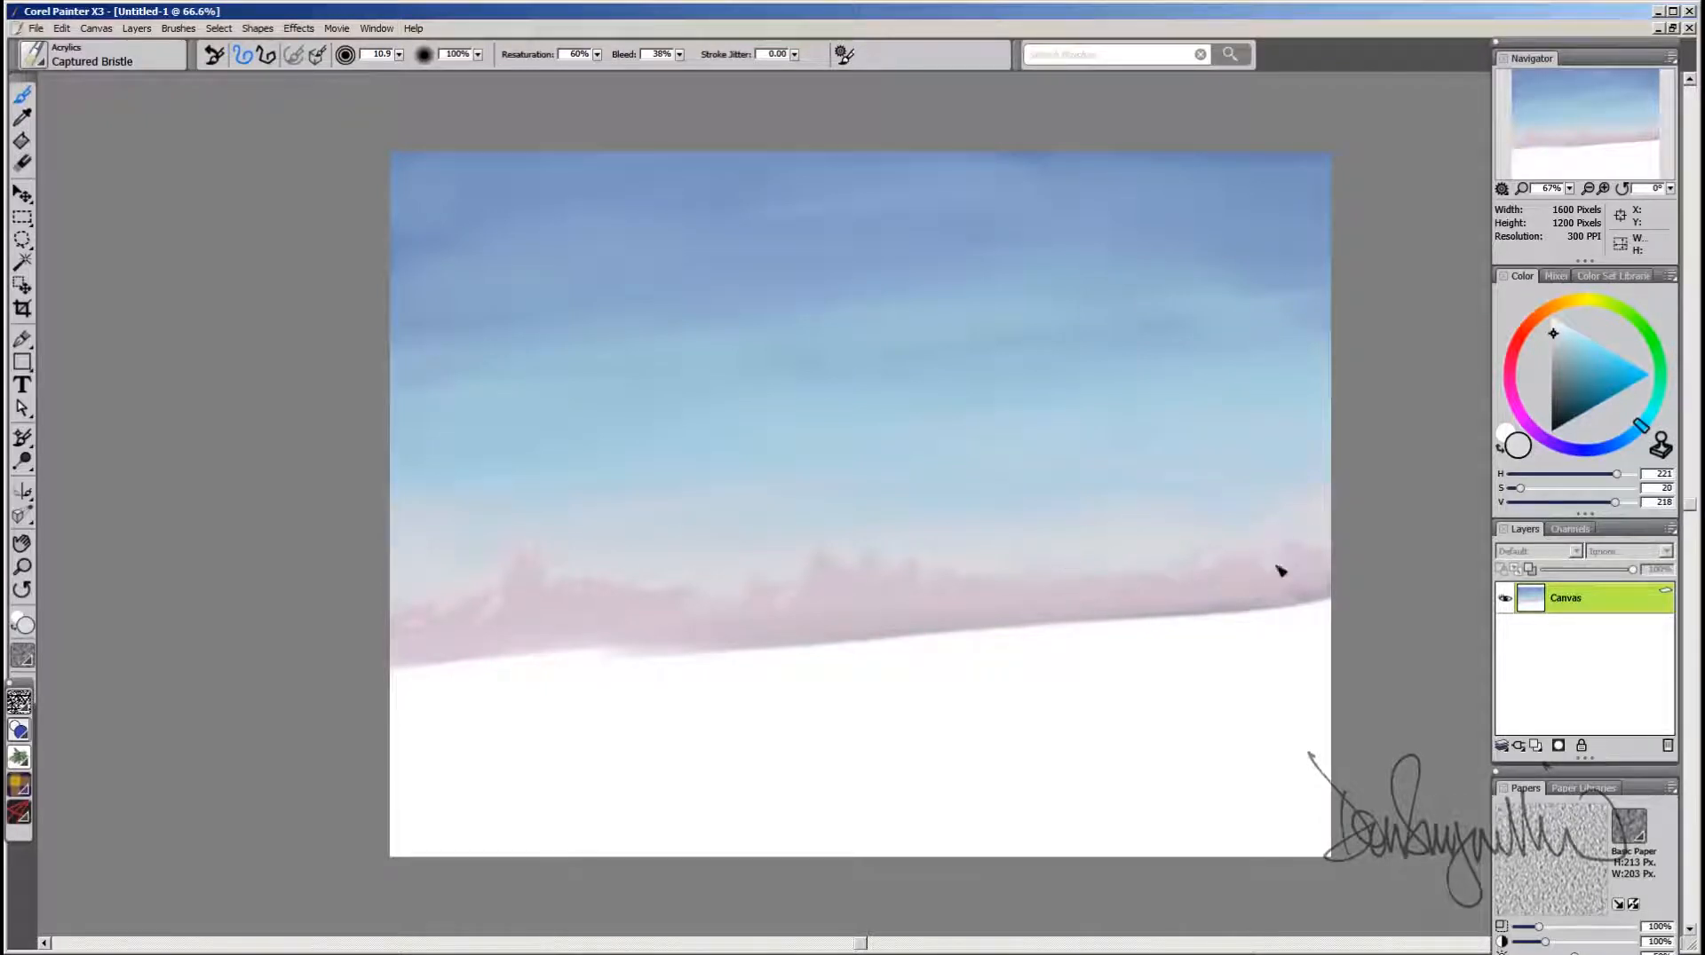
{"action": "left_click", "coordinate": [788, 598], "text": "alt"}
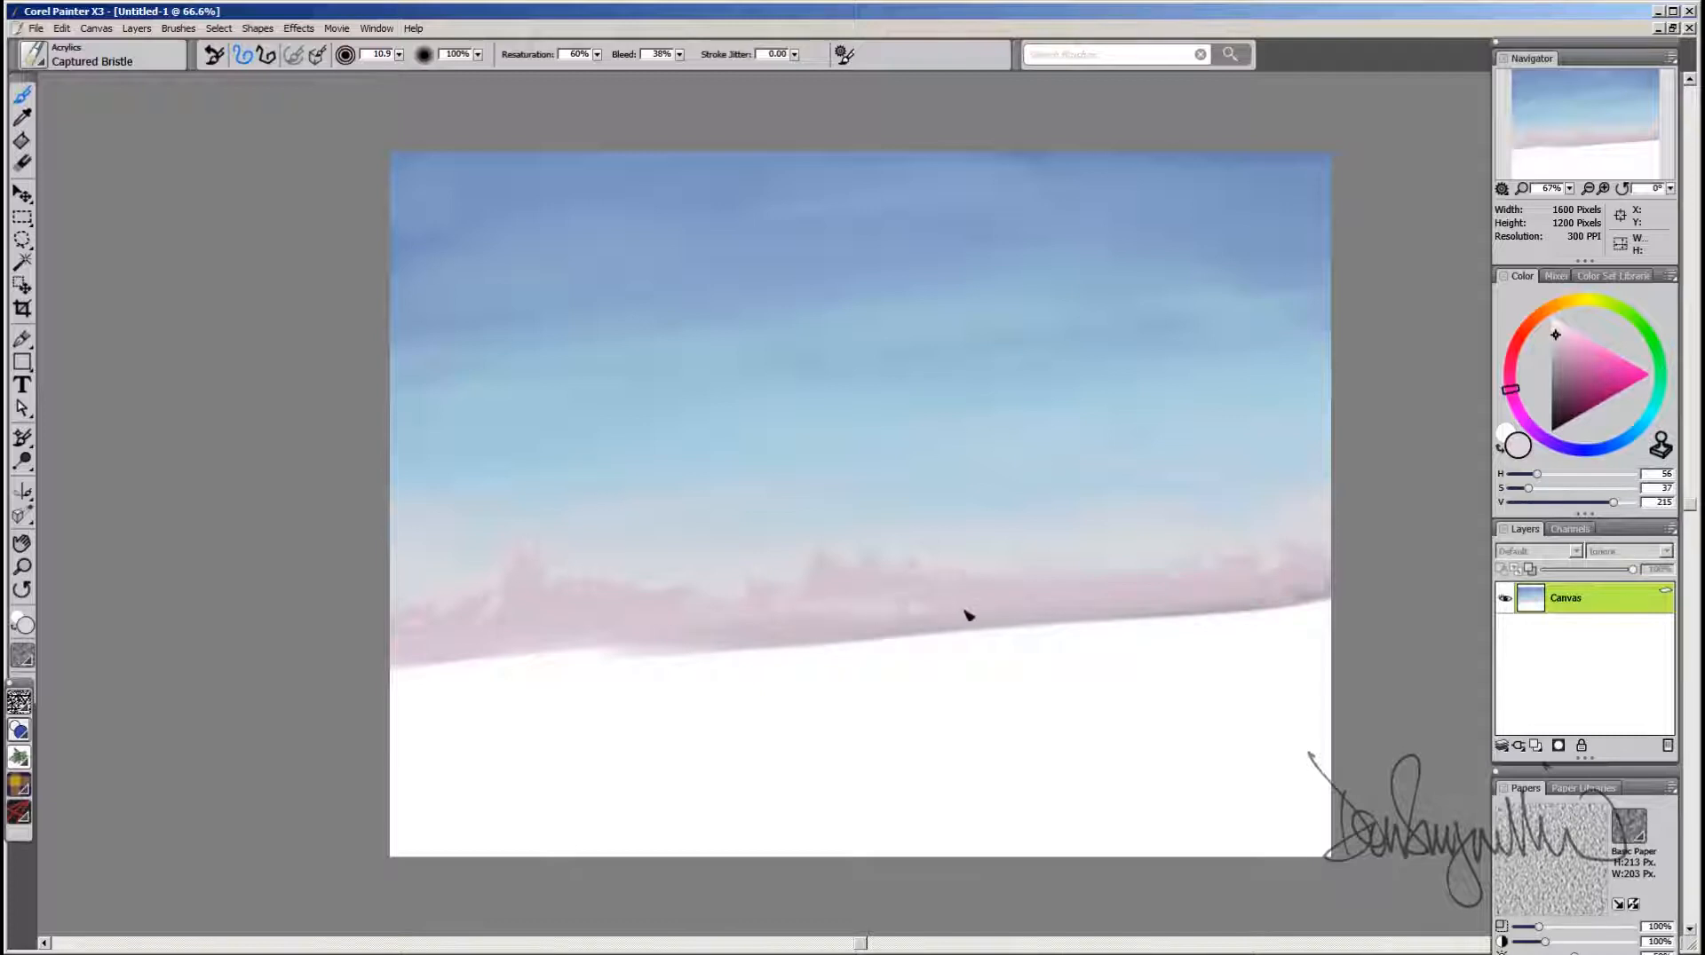
Step: Soften the pale strokes below the central mound and blend the lower pink band with sampled pinks
{"action": "left_click", "coordinate": [898, 591], "text": "alt"}
{"action": "left_click", "coordinate": [899, 599], "text": "alt"}
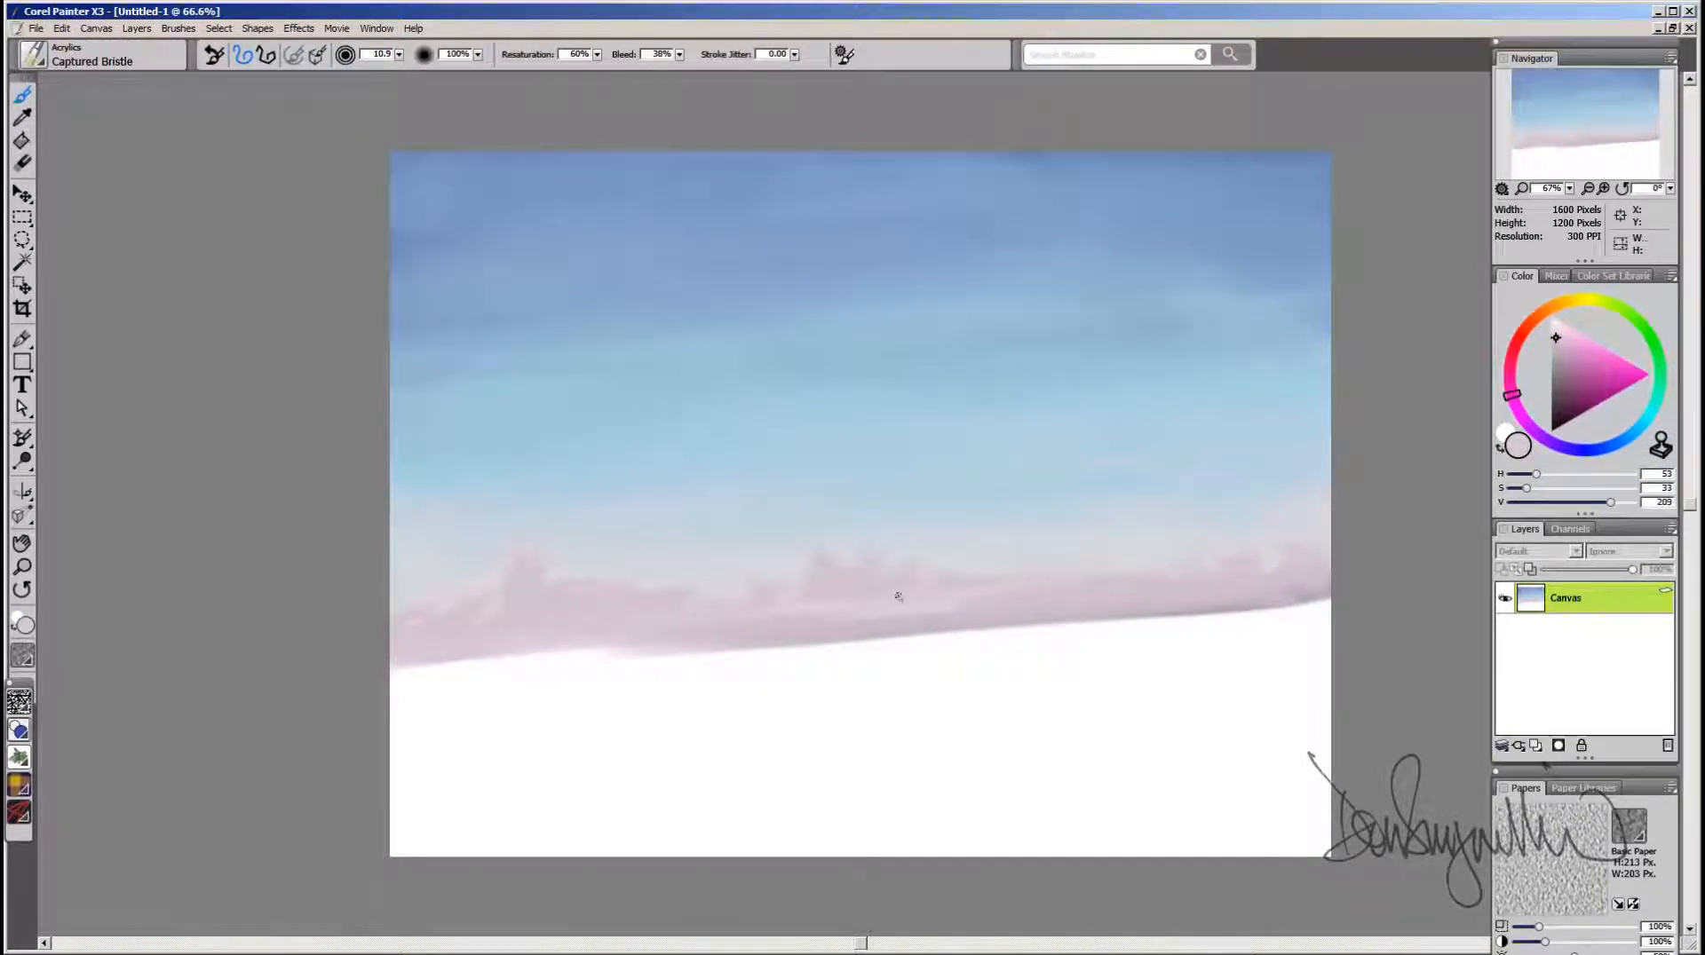
{"action": "left_click", "coordinate": [750, 620], "text": "alt"}
{"action": "left_click", "coordinate": [741, 623], "text": "alt"}
{"action": "left_click", "coordinate": [881, 610], "text": "alt"}
{"action": "left_click", "coordinate": [881, 609], "text": "alt"}
{"action": "left_click", "coordinate": [965, 610], "text": "alt"}
{"action": "left_click", "coordinate": [857, 571], "text": "alt"}
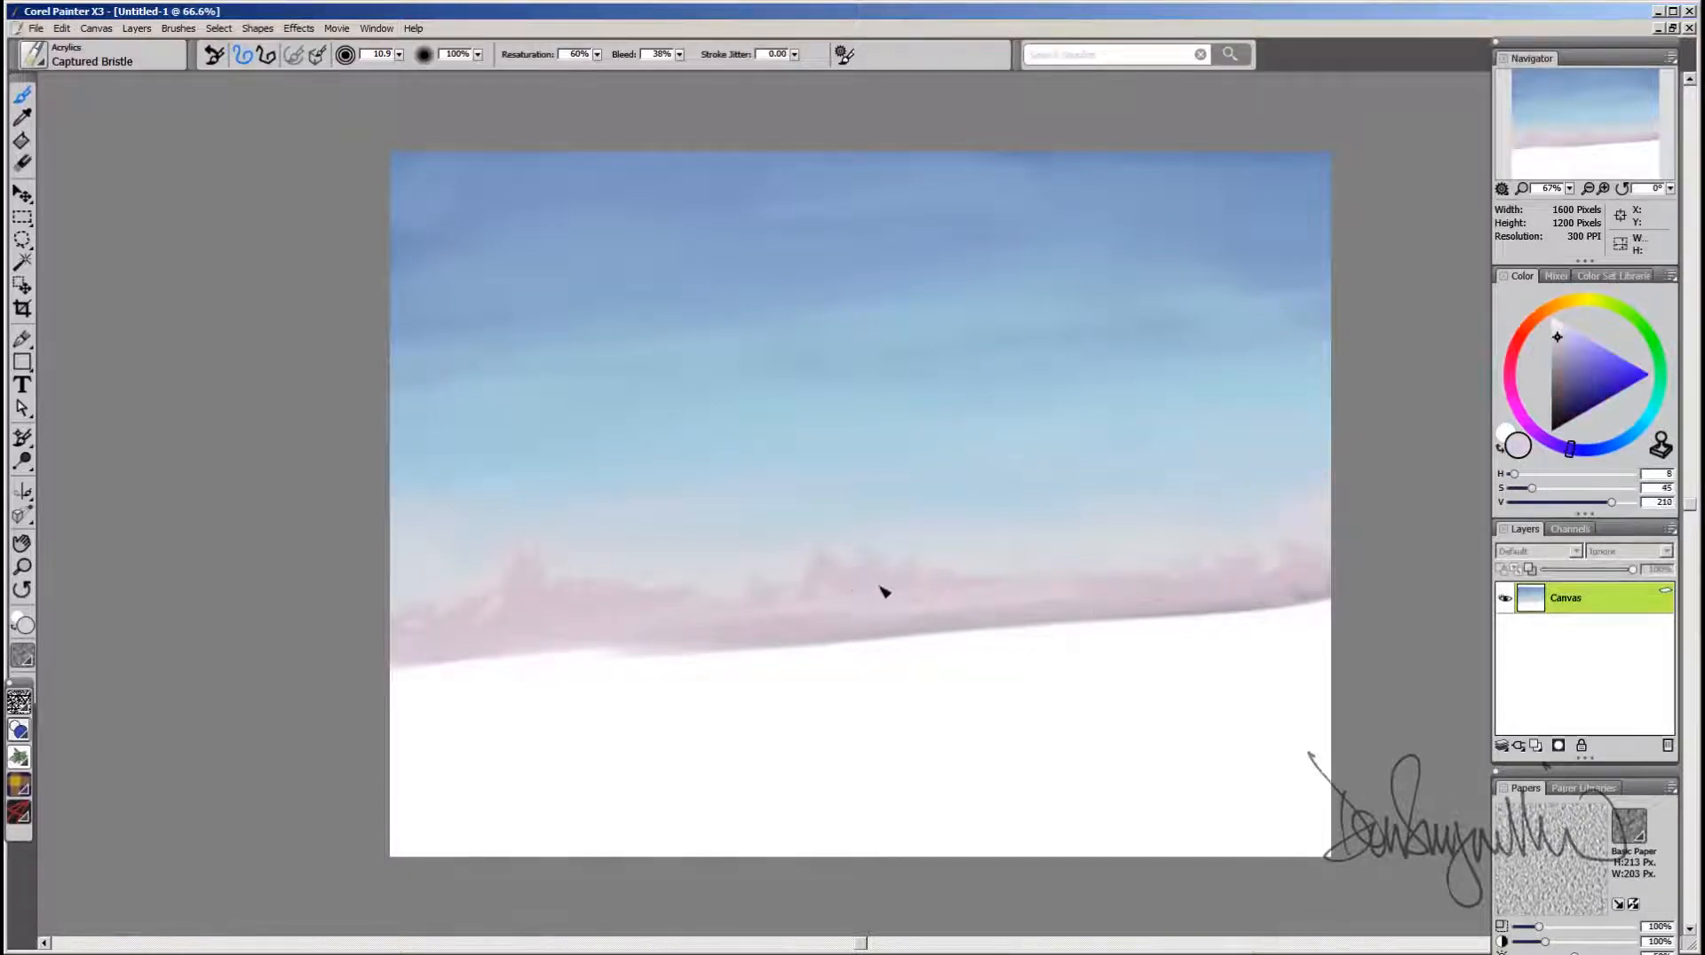
Step: Tint the central mound with cool pale lavender sampled from its upper area and lightened slightly
{"action": "left_click", "coordinate": [861, 587], "text": "alt"}
{"action": "left_click", "coordinate": [891, 544], "text": "alt"}
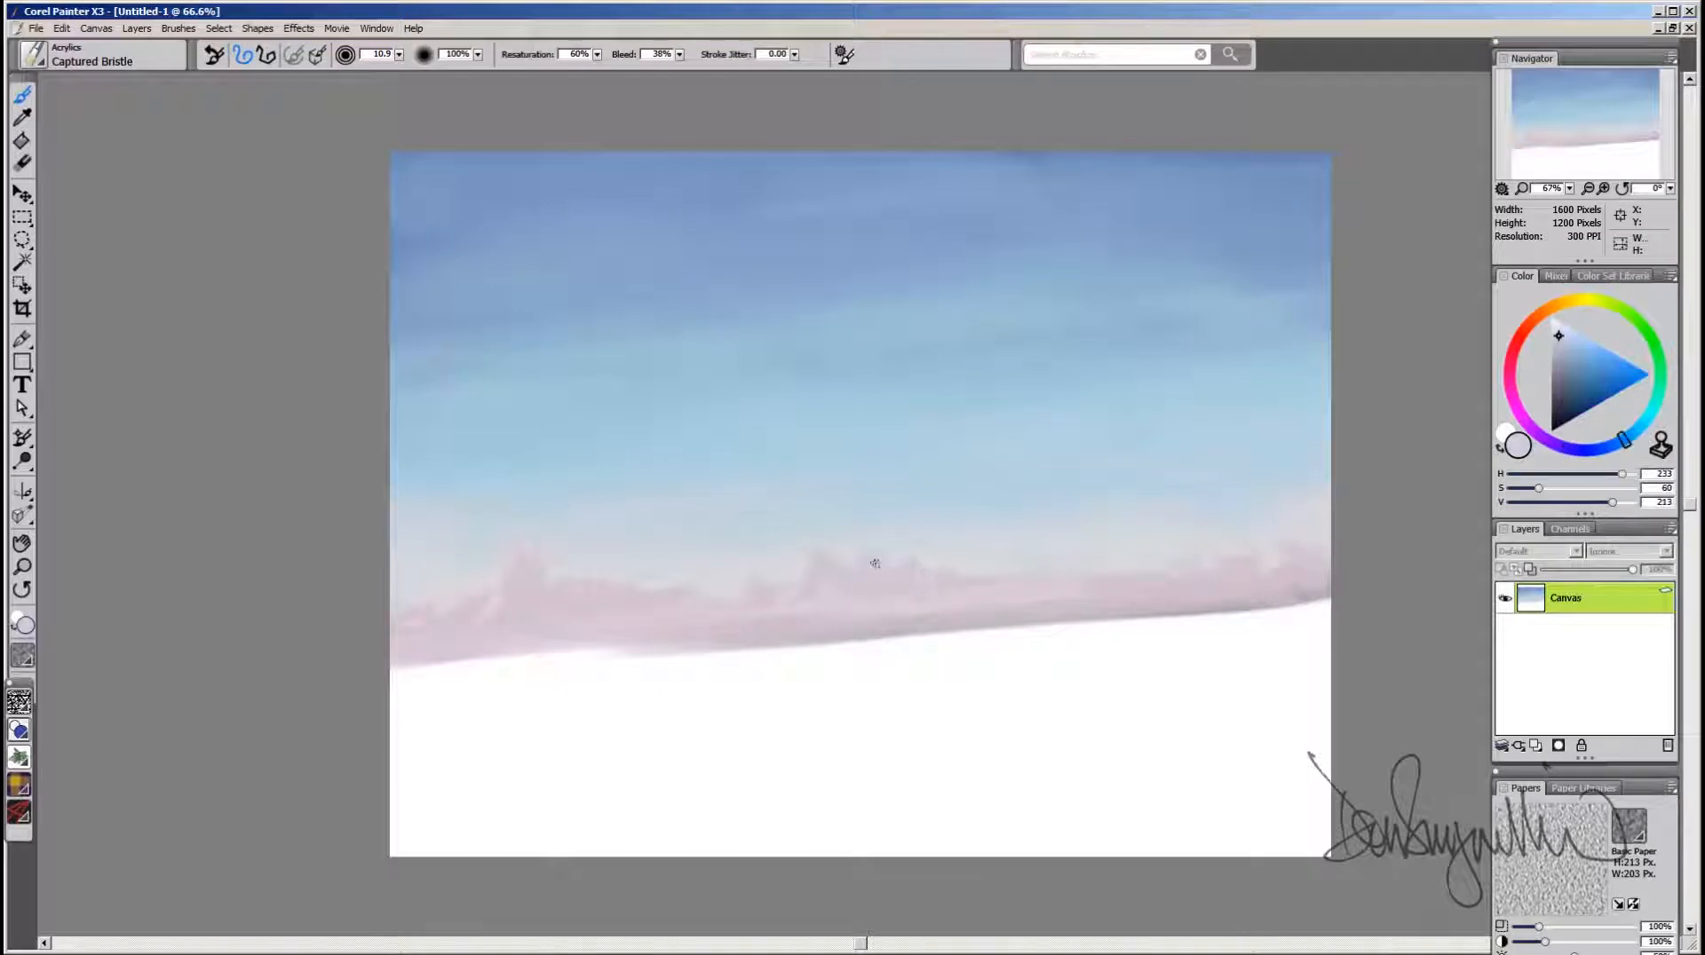
{"action": "left_click", "coordinate": [874, 573], "text": "alt"}
{"action": "left_click", "coordinate": [864, 573], "text": "alt"}
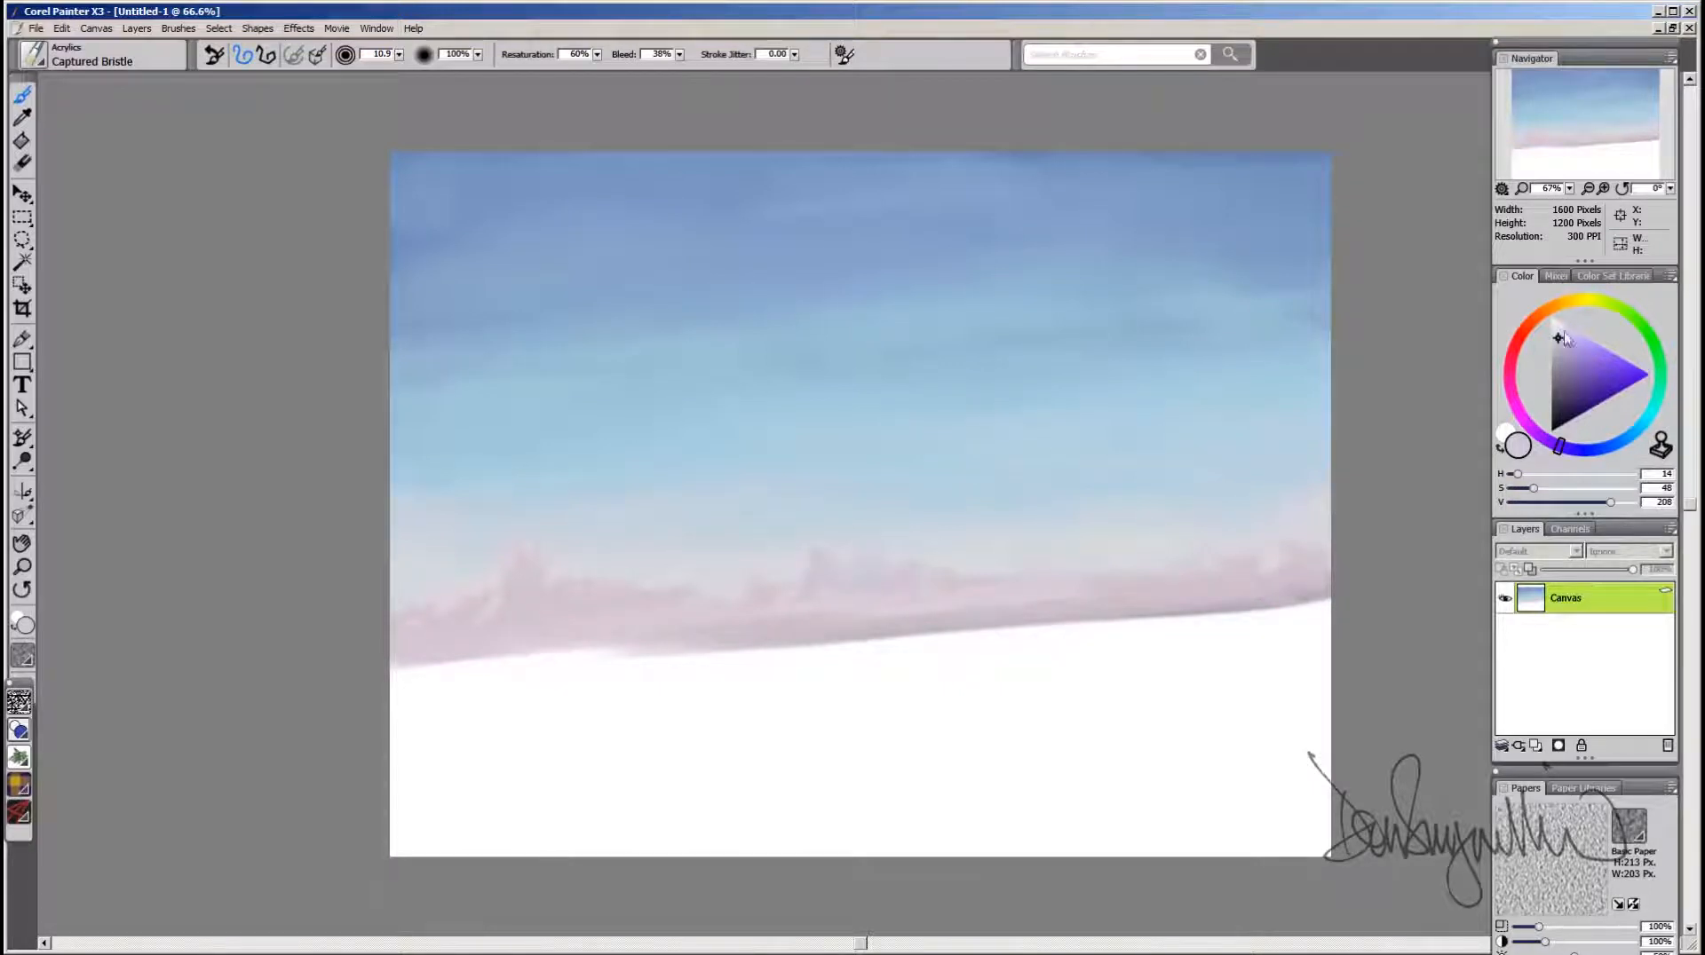
{"action": "left_click", "coordinate": [868, 575], "text": "alt"}
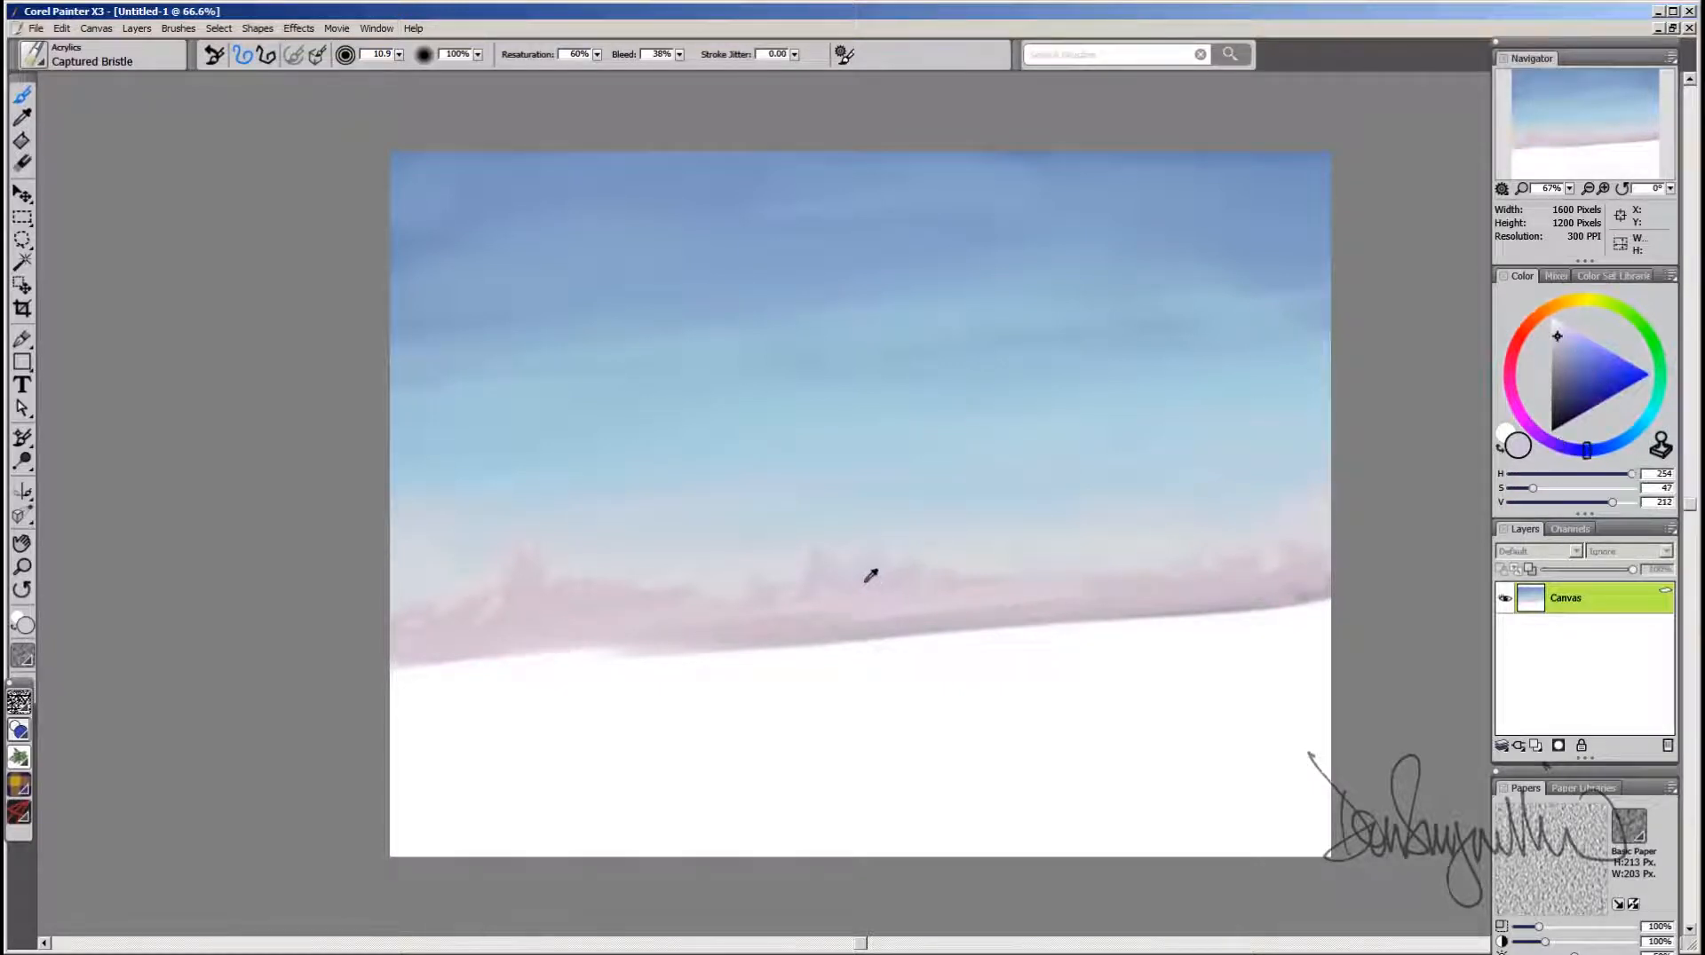
{"action": "left_click", "coordinate": [1557, 332]}
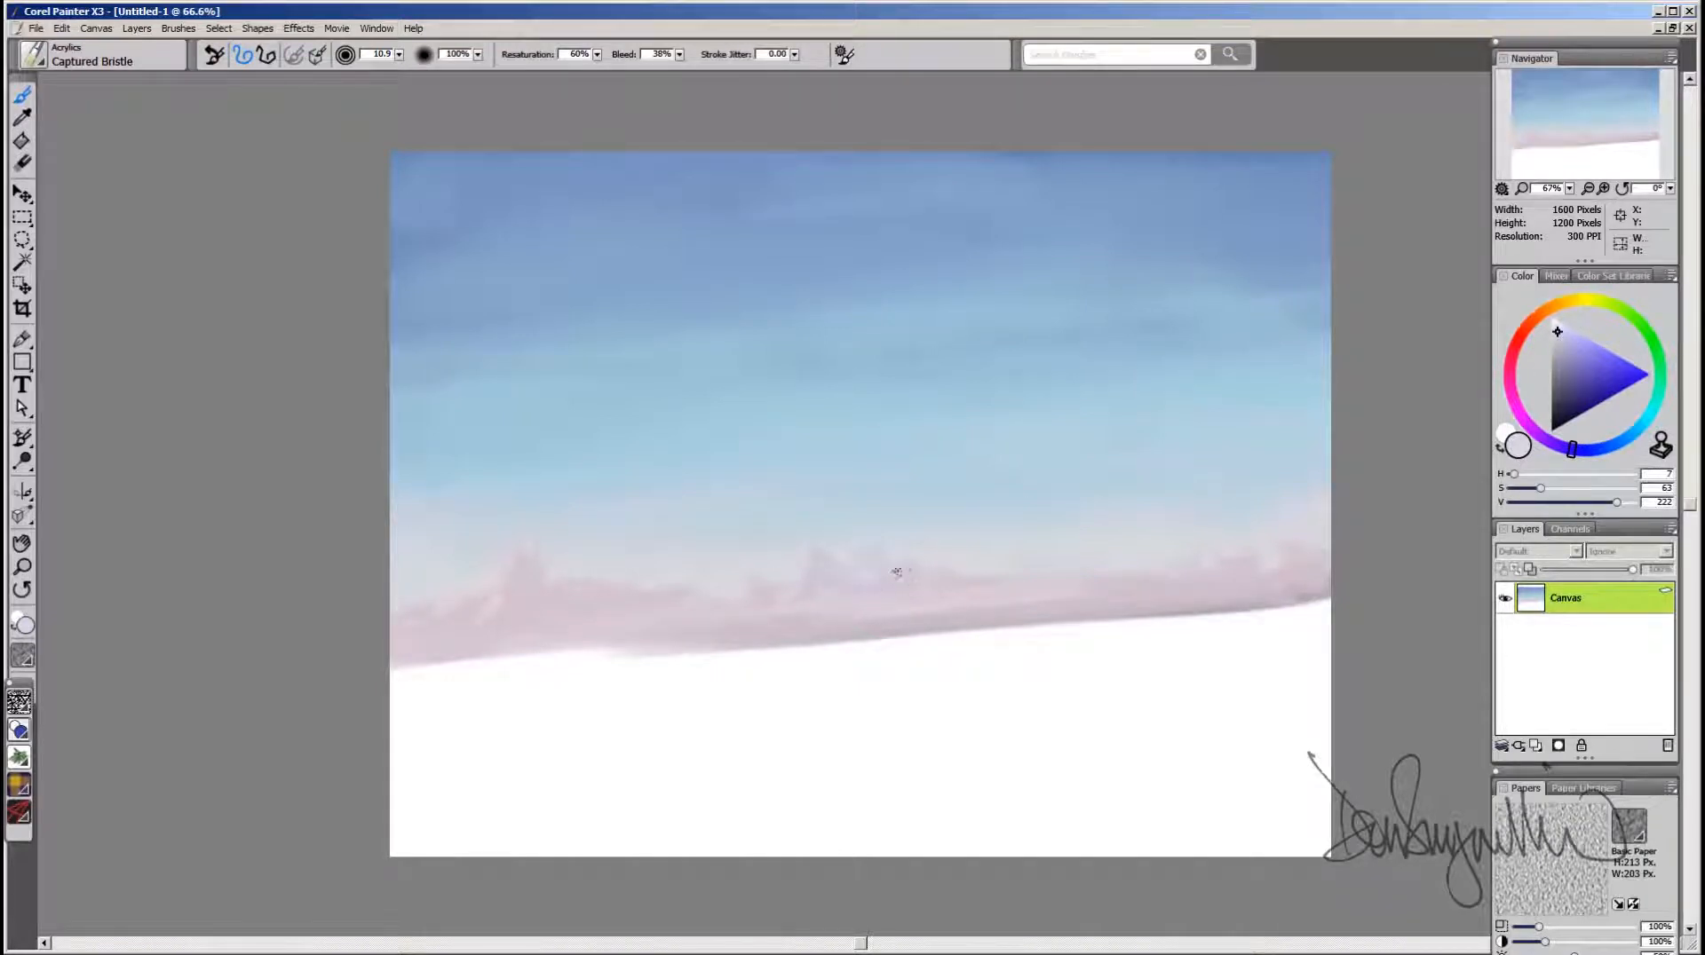
{"action": "left_click", "coordinate": [897, 574], "text": "alt"}
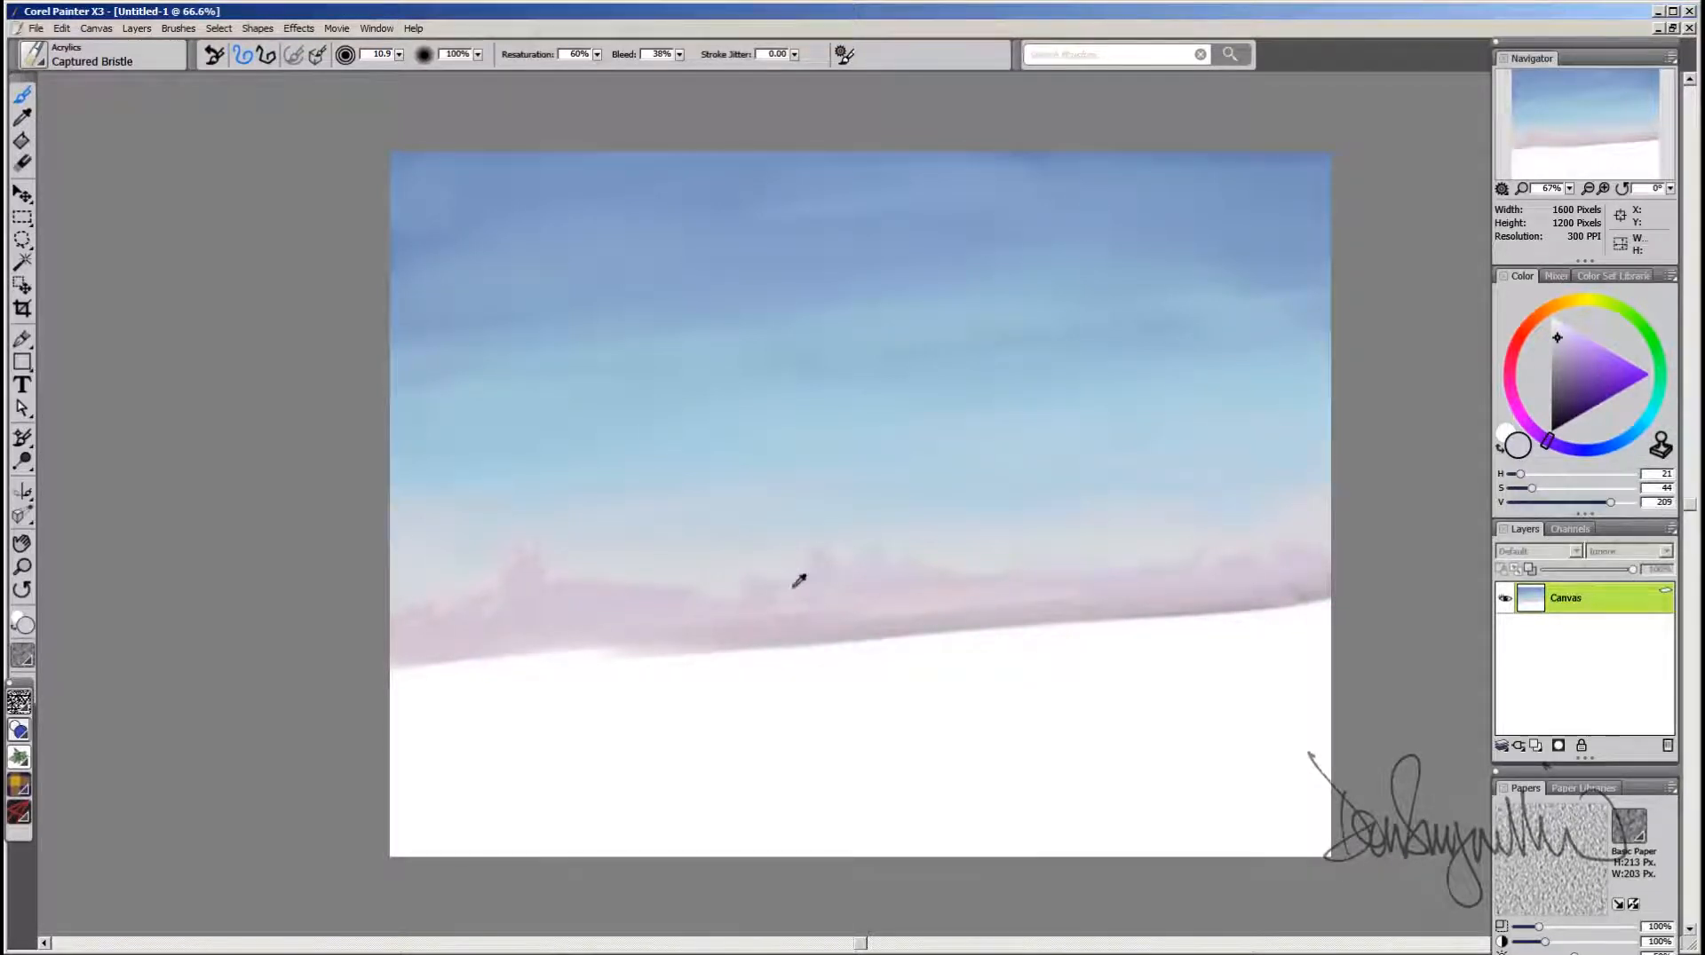
Step: Blend the central mound's left shoulder and soften the left peak and its slope with sampled pale pinks
{"action": "left_click", "coordinate": [793, 587], "text": "alt"}
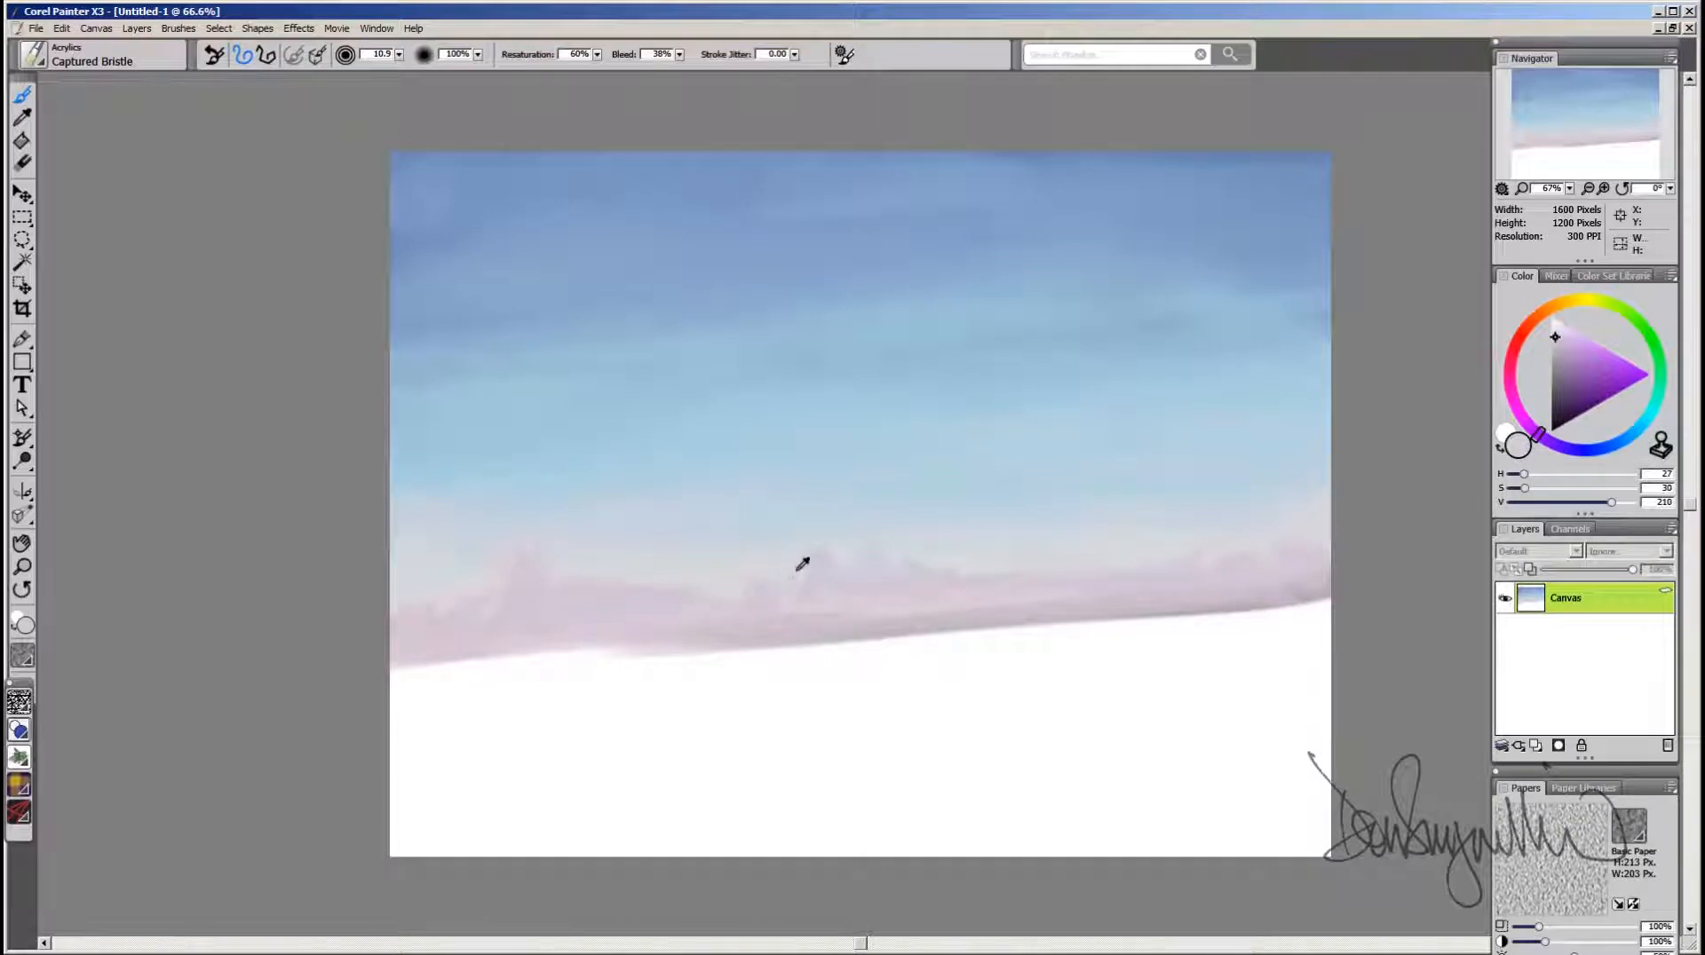
{"action": "left_click", "coordinate": [801, 568], "text": "alt"}
{"action": "left_click", "coordinate": [521, 560], "text": "alt"}
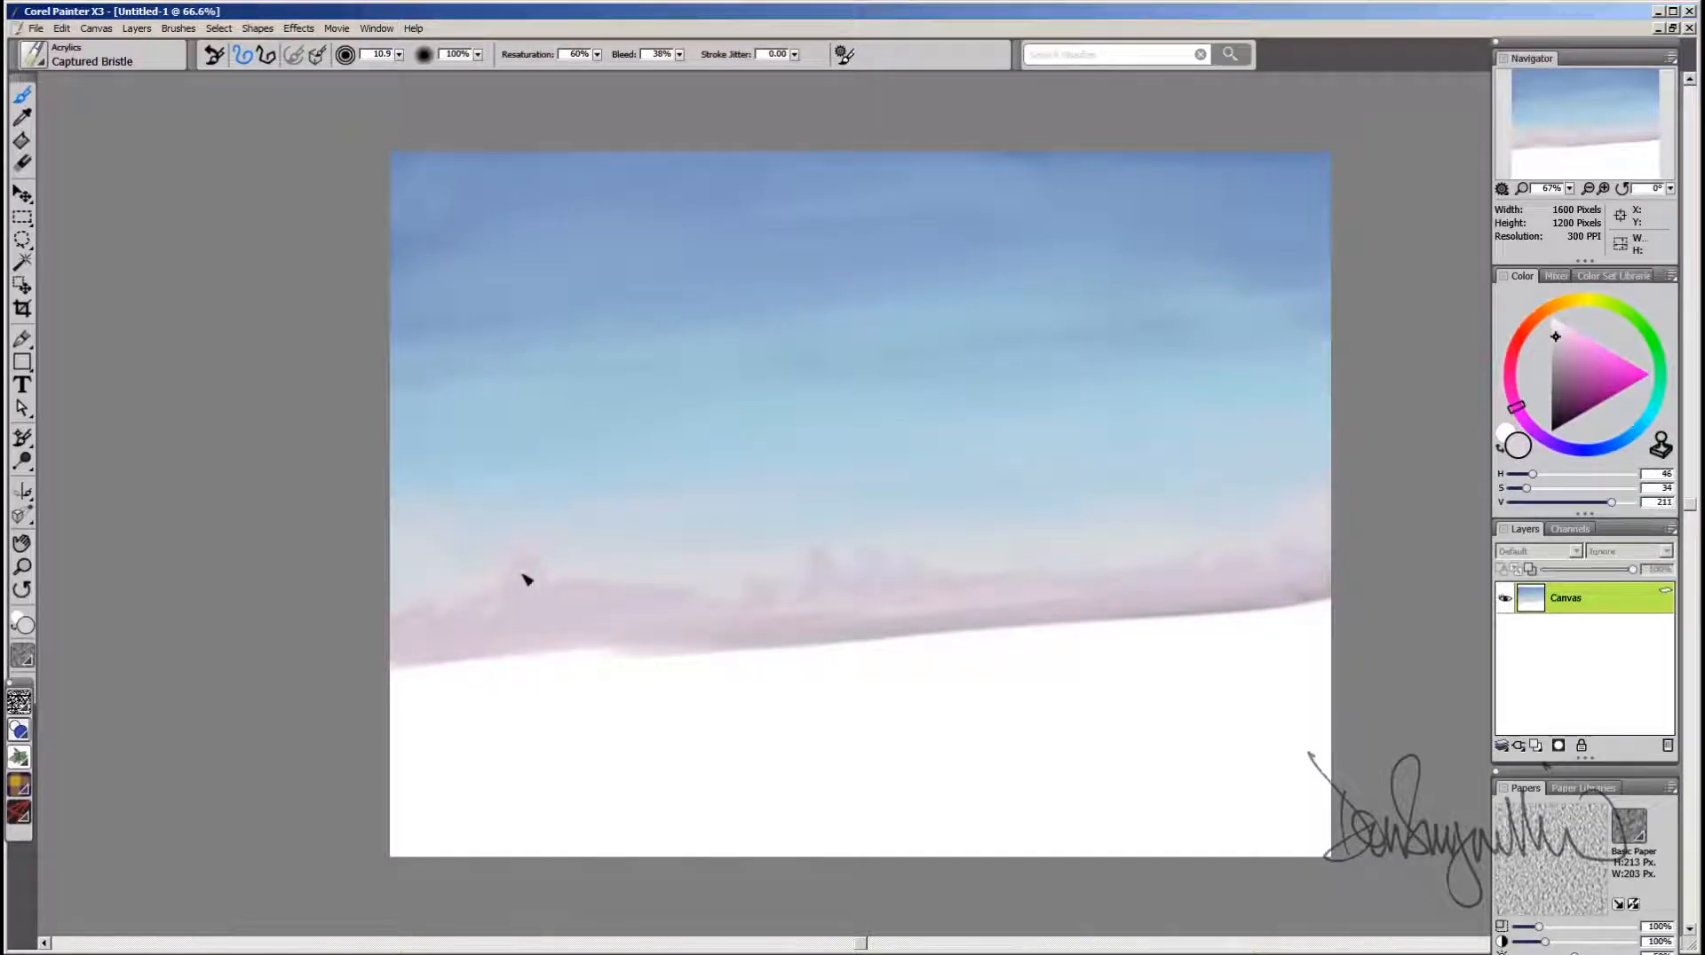
{"action": "left_click", "coordinate": [469, 609], "text": "alt"}
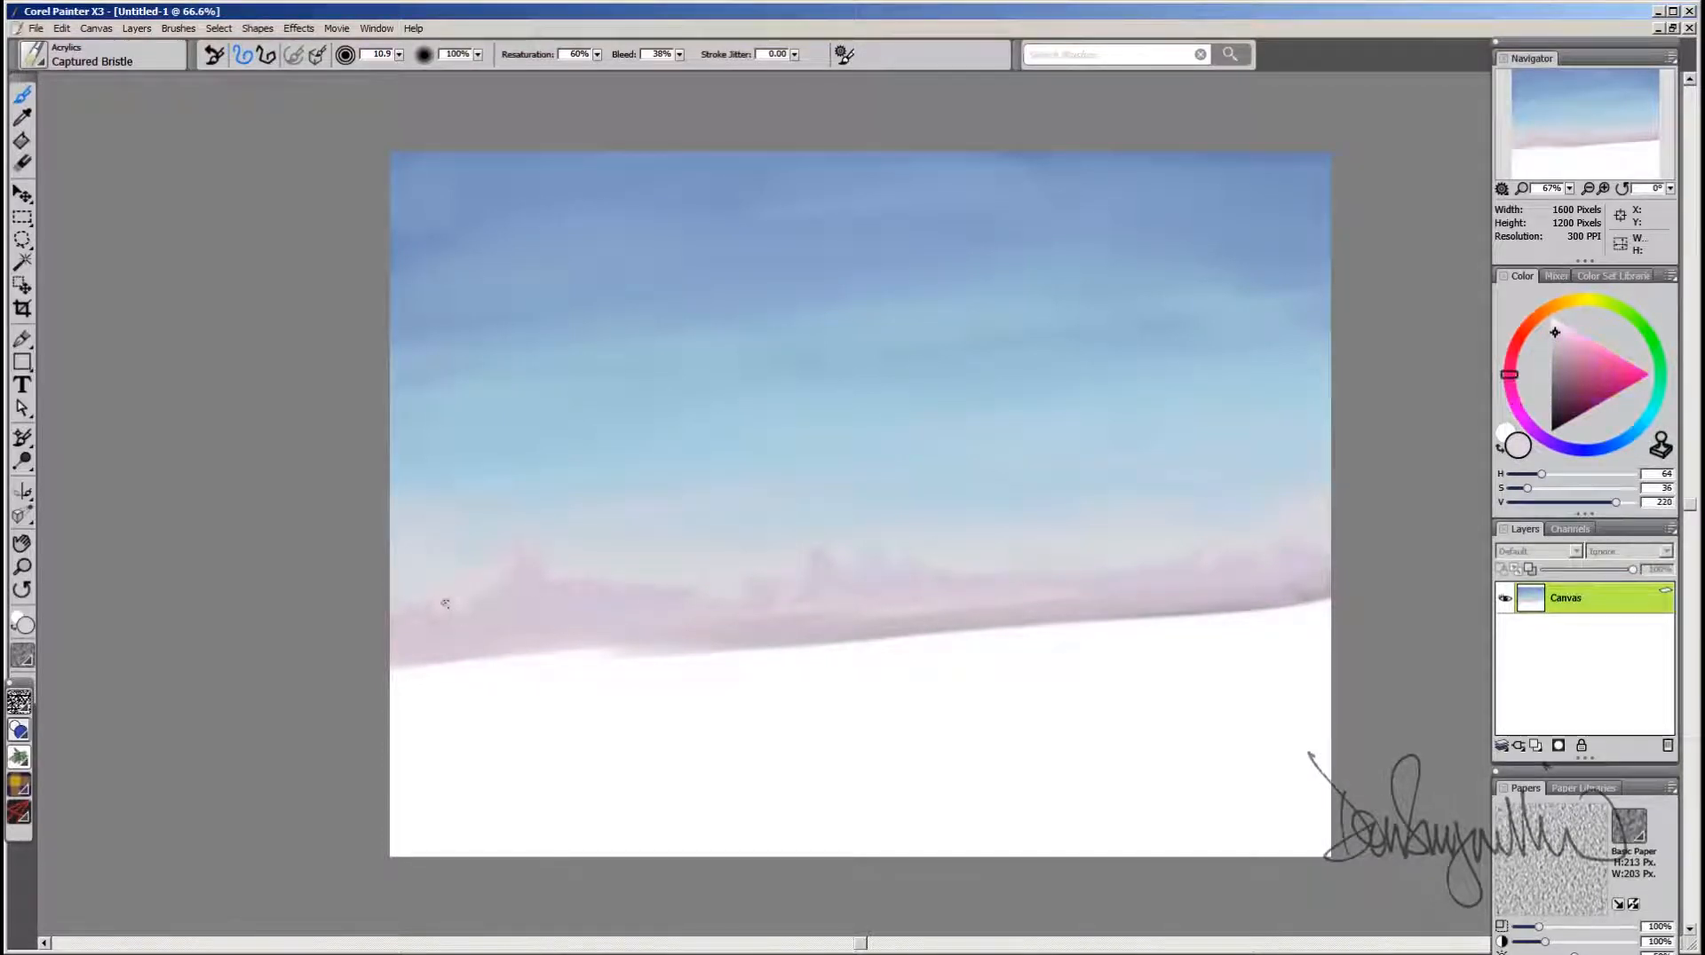
{"action": "left_click", "coordinate": [445, 605], "text": "alt"}
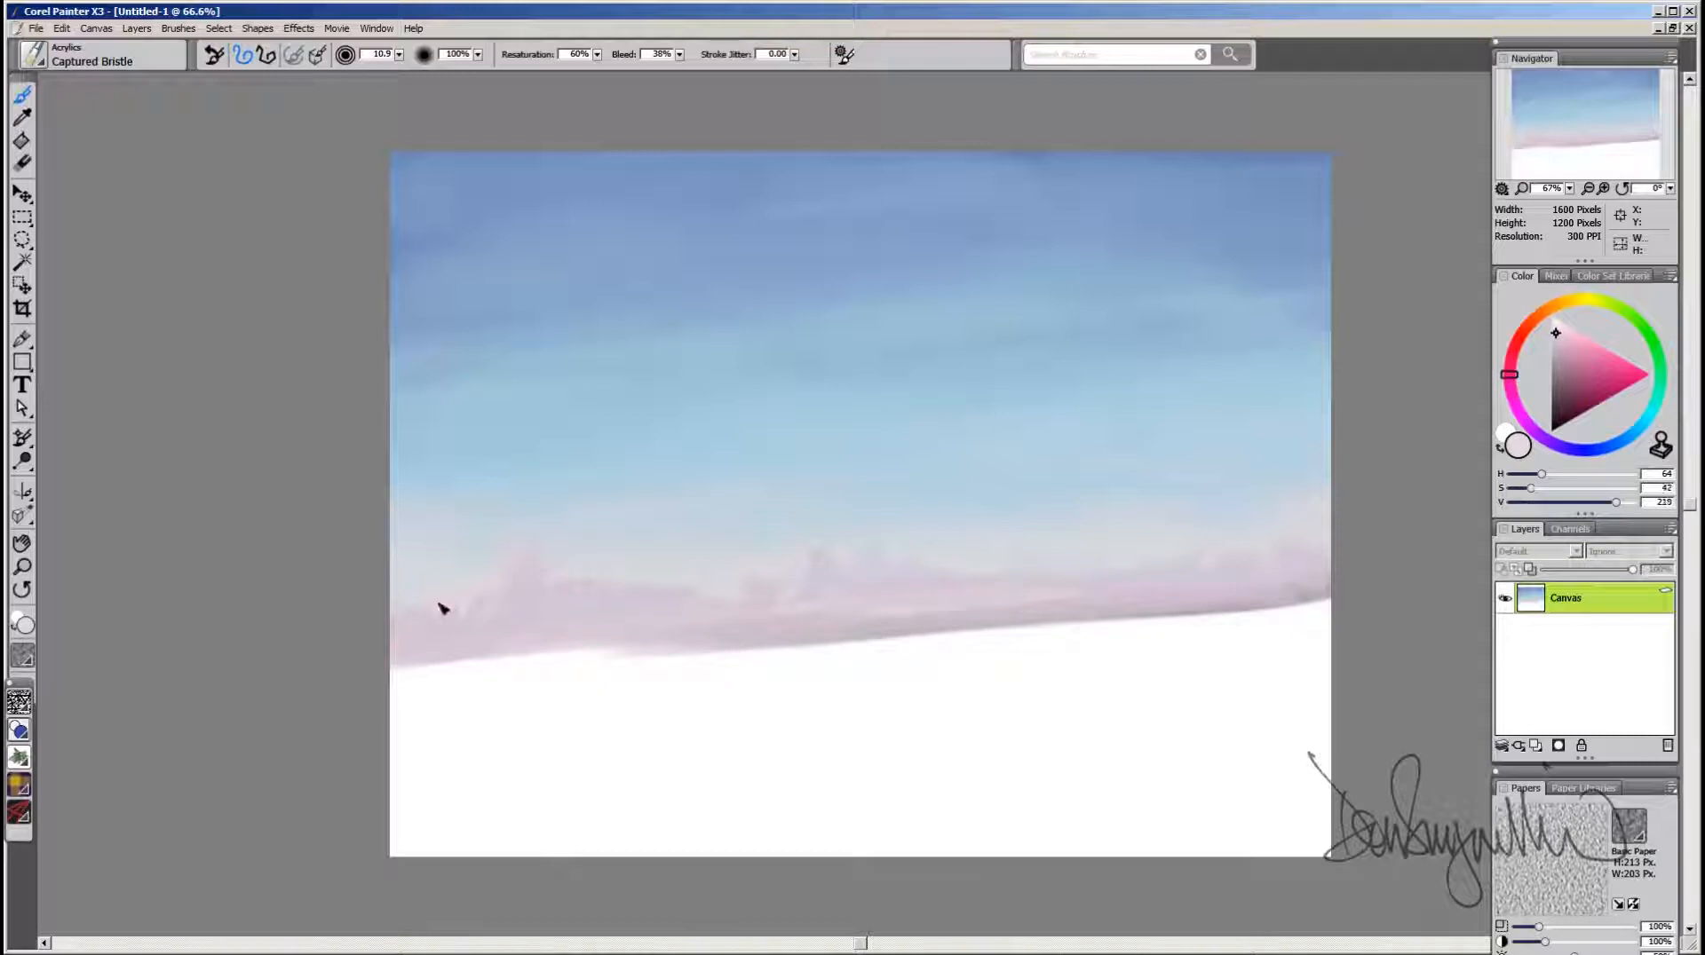
{"action": "left_click", "coordinate": [747, 596], "text": "alt"}
Step: Blend the upper edge of the band between the central and far-right mounds with sampled pale pink and lavender tones
{"action": "left_click", "coordinate": [1110, 573], "text": "alt"}
{"action": "left_click_drag", "start_coordinate": [1102, 573], "coordinate": [1239, 554]}
{"action": "left_click", "coordinate": [1104, 571], "text": "alt"}
{"action": "left_click_drag", "start_coordinate": [1069, 589], "coordinate": [1192, 571]}
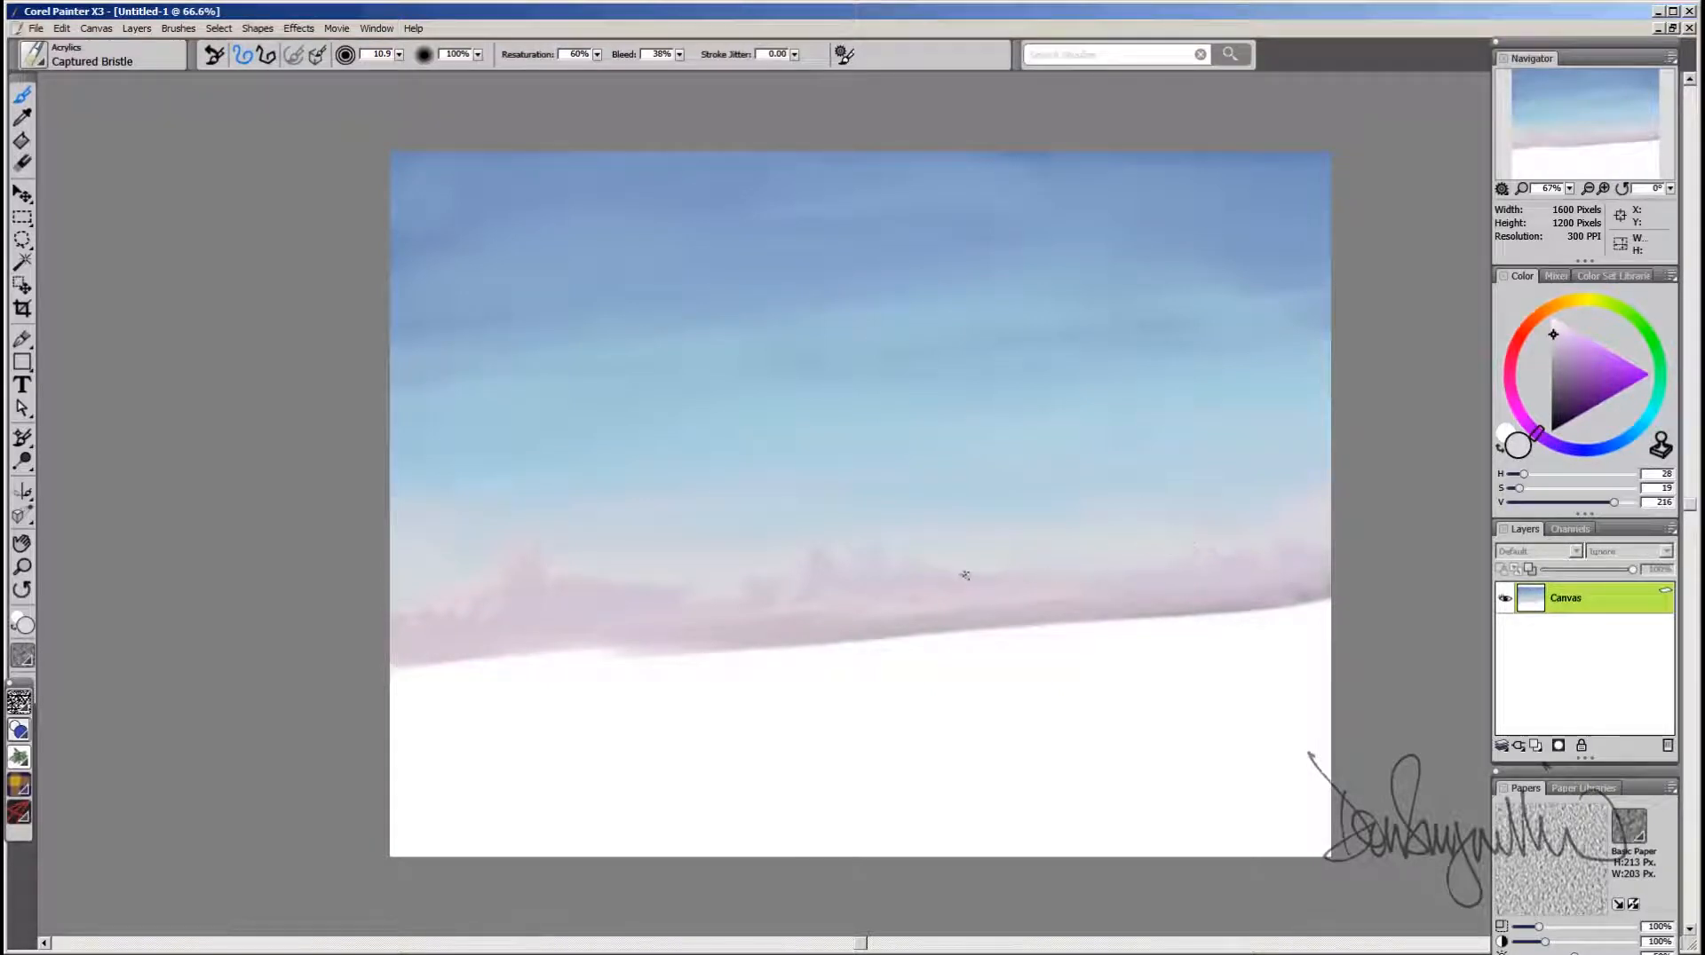
{"action": "left_click", "coordinate": [654, 585], "text": "alt"}
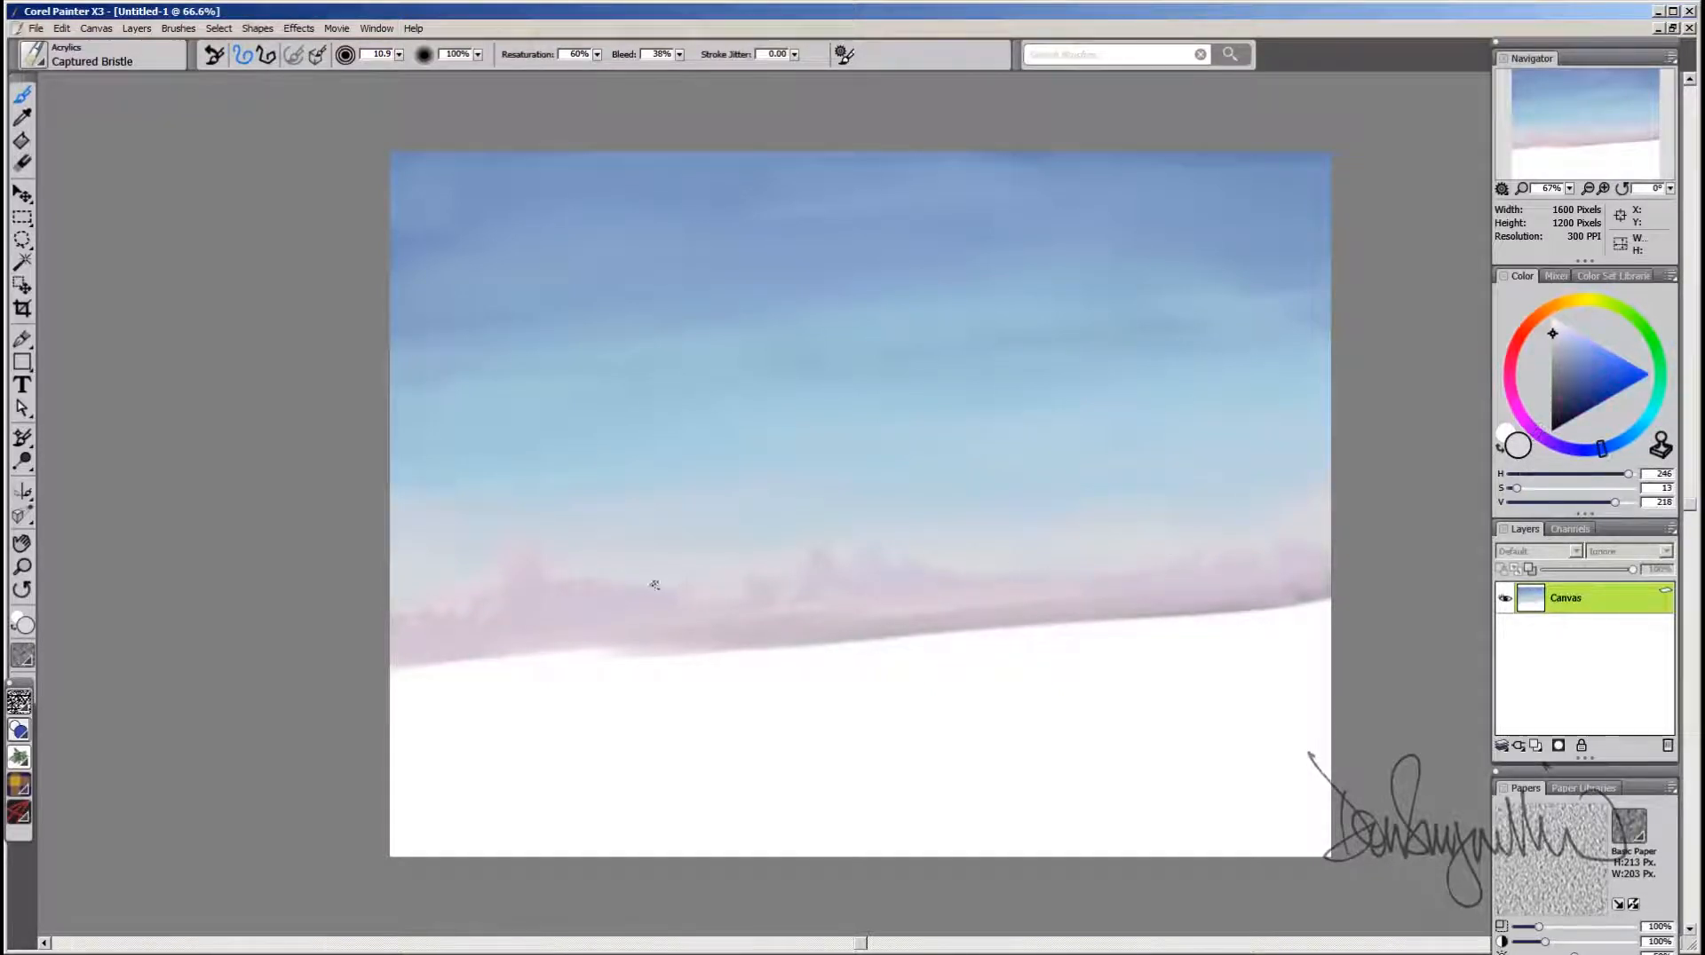
{"action": "left_click", "coordinate": [1136, 543], "text": "alt"}
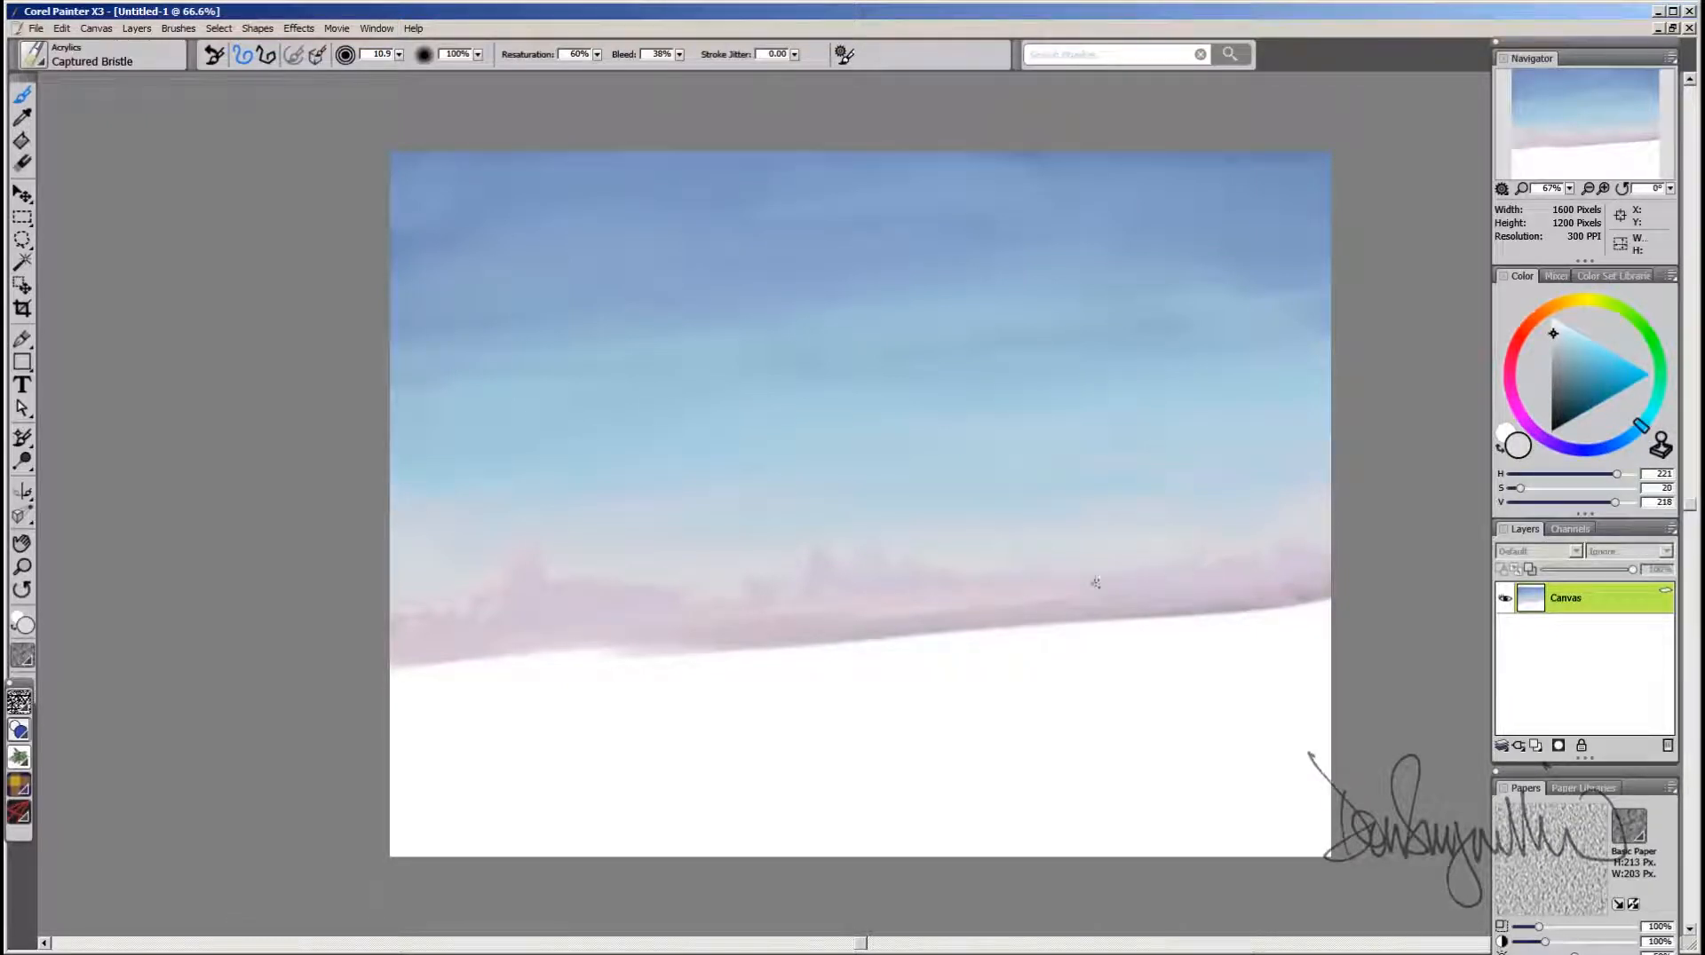
{"action": "left_click", "coordinate": [818, 615], "text": "alt"}
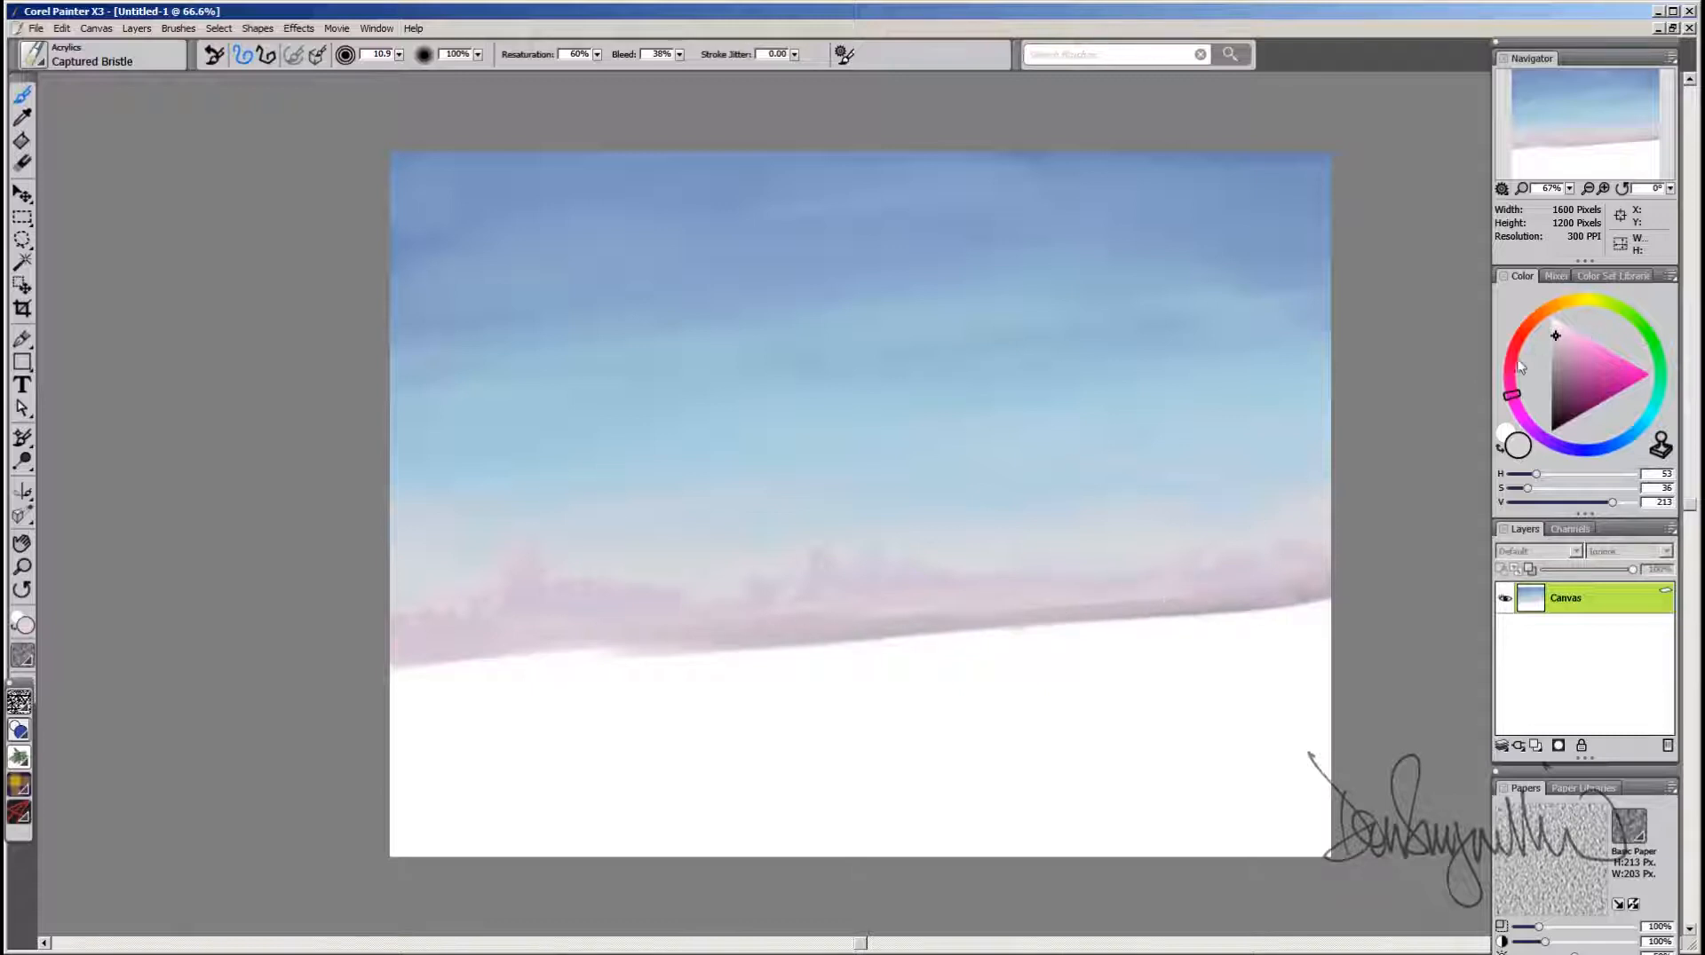
Step: Test muted orange and pink strokes along the distant band's lower edge, right of center
{"action": "left_click_drag", "start_coordinate": [1520, 368], "coordinate": [1528, 325]}
{"action": "left_click", "coordinate": [1567, 348]}
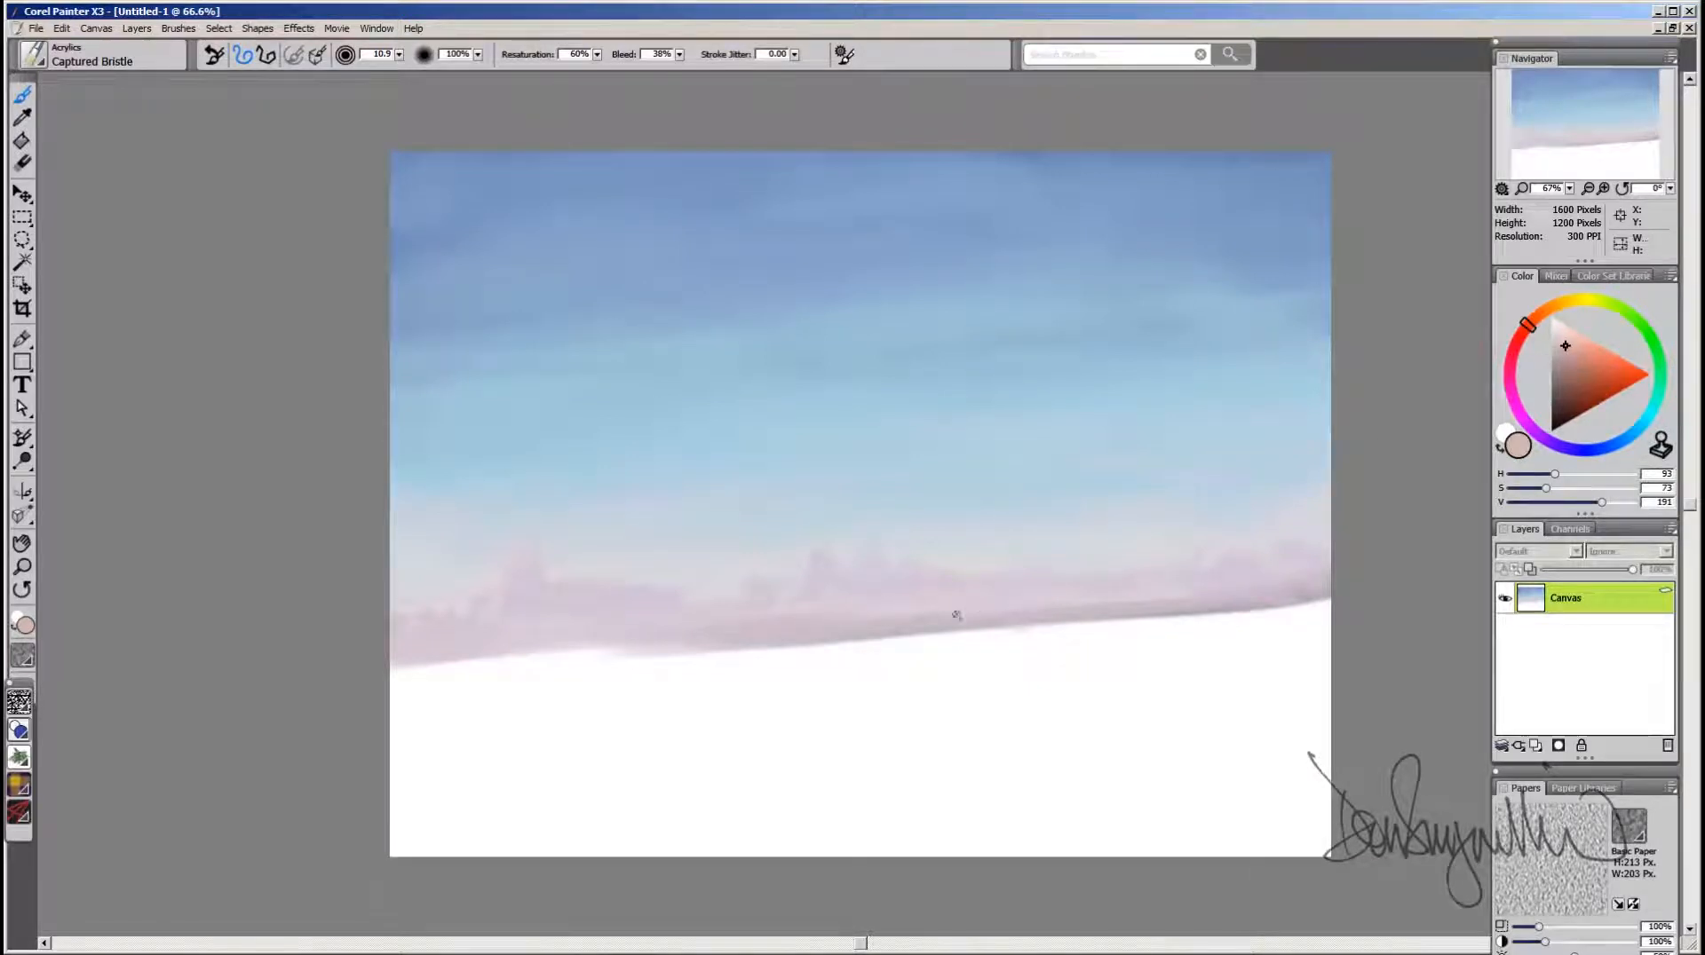
{"action": "mouse_move", "coordinate": [956, 615]}
{"action": "left_mouse_down"}
{"action": "mouse_move", "coordinate": [1068, 622]}
{"action": "mouse_move", "coordinate": [890, 613]}
{"action": "mouse_move", "coordinate": [1072, 608]}
{"action": "left_mouse_up"}
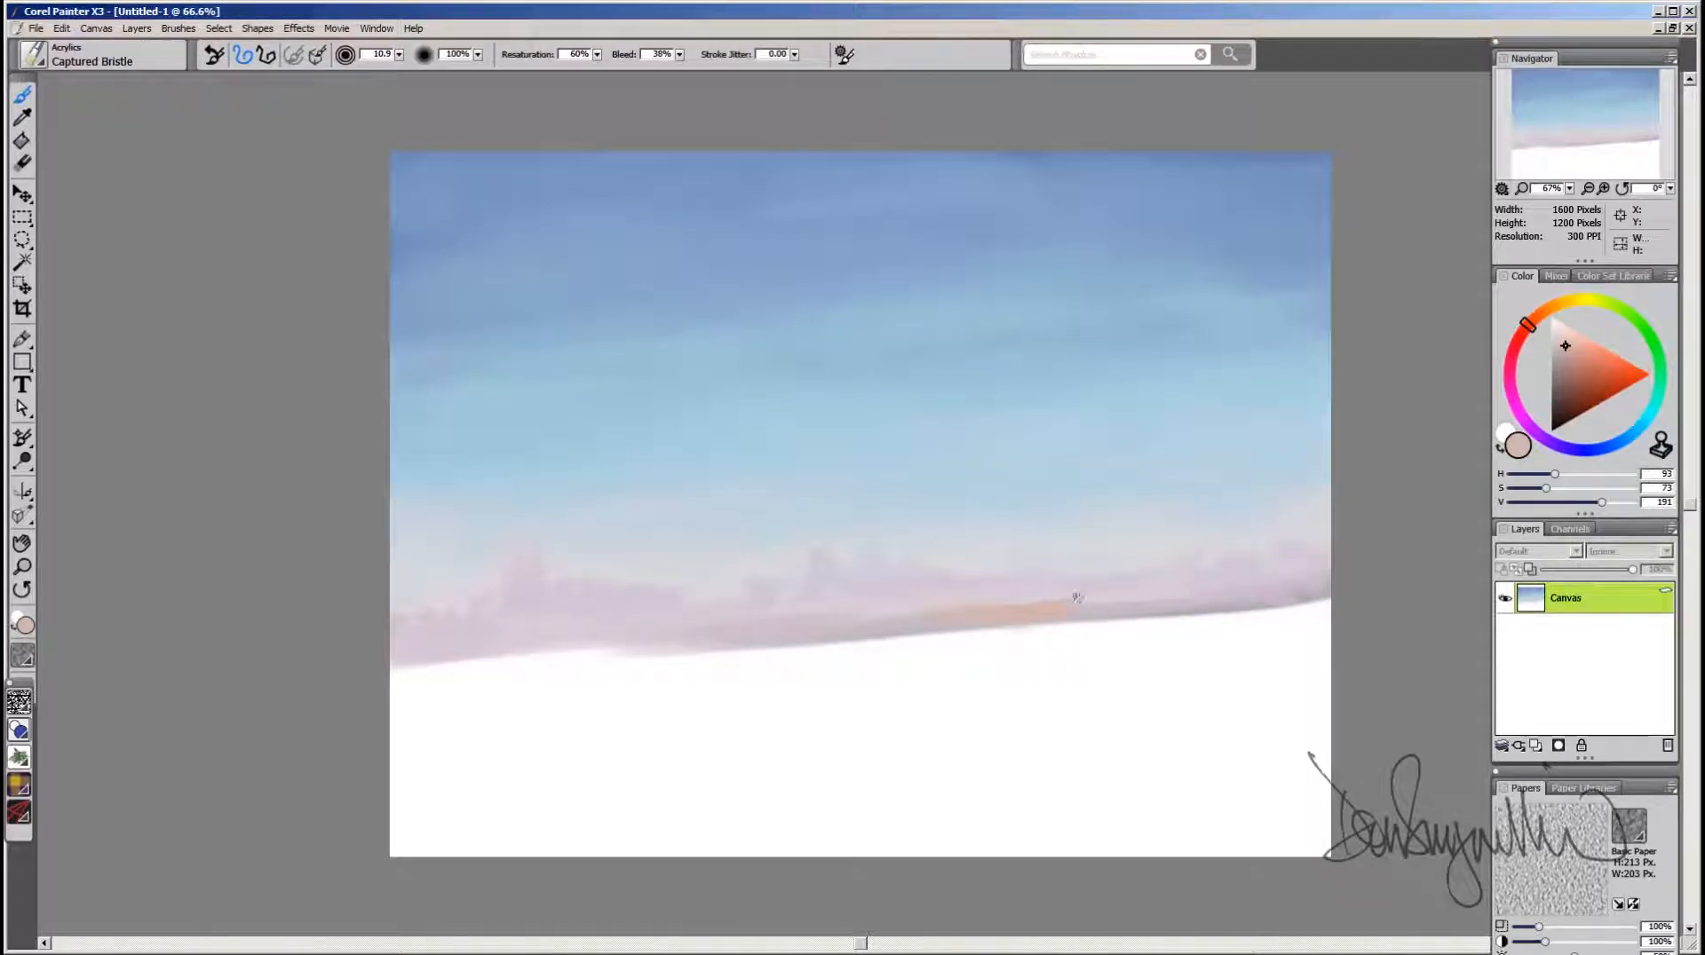
{"action": "left_click_drag", "start_coordinate": [1527, 325], "coordinate": [1514, 407]}
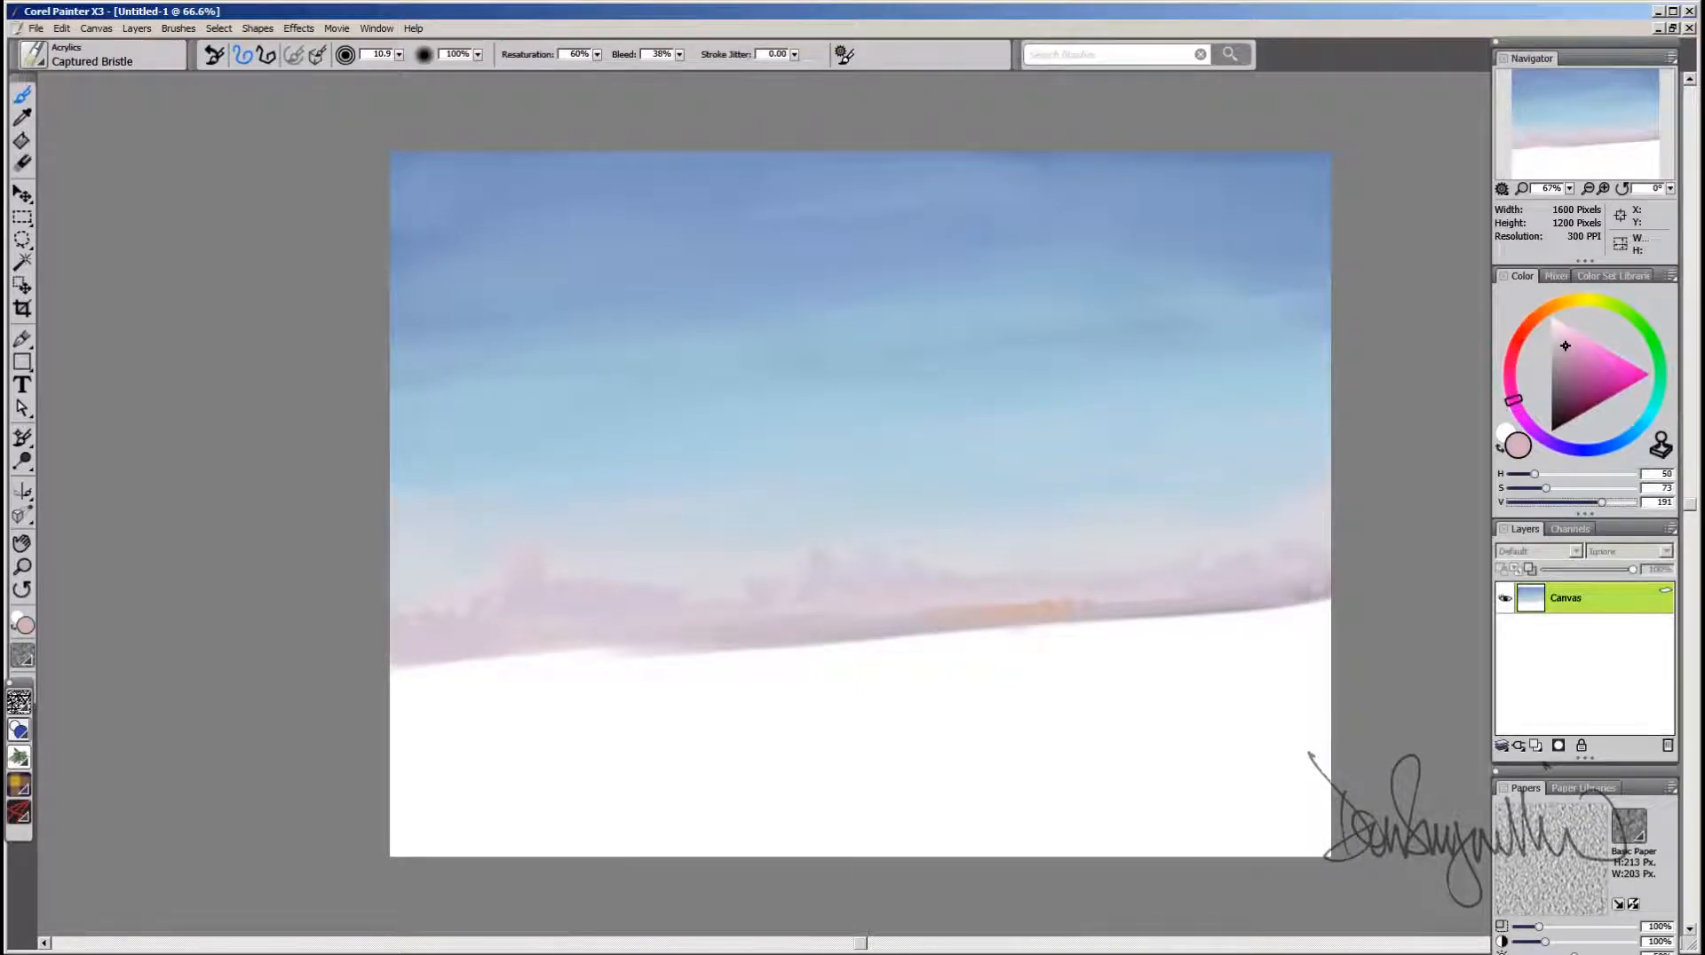
{"action": "left_click", "coordinate": [1567, 364]}
{"action": "left_click_drag", "start_coordinate": [1510, 410], "coordinate": [1510, 392]}
{"action": "left_click", "coordinate": [1564, 352]}
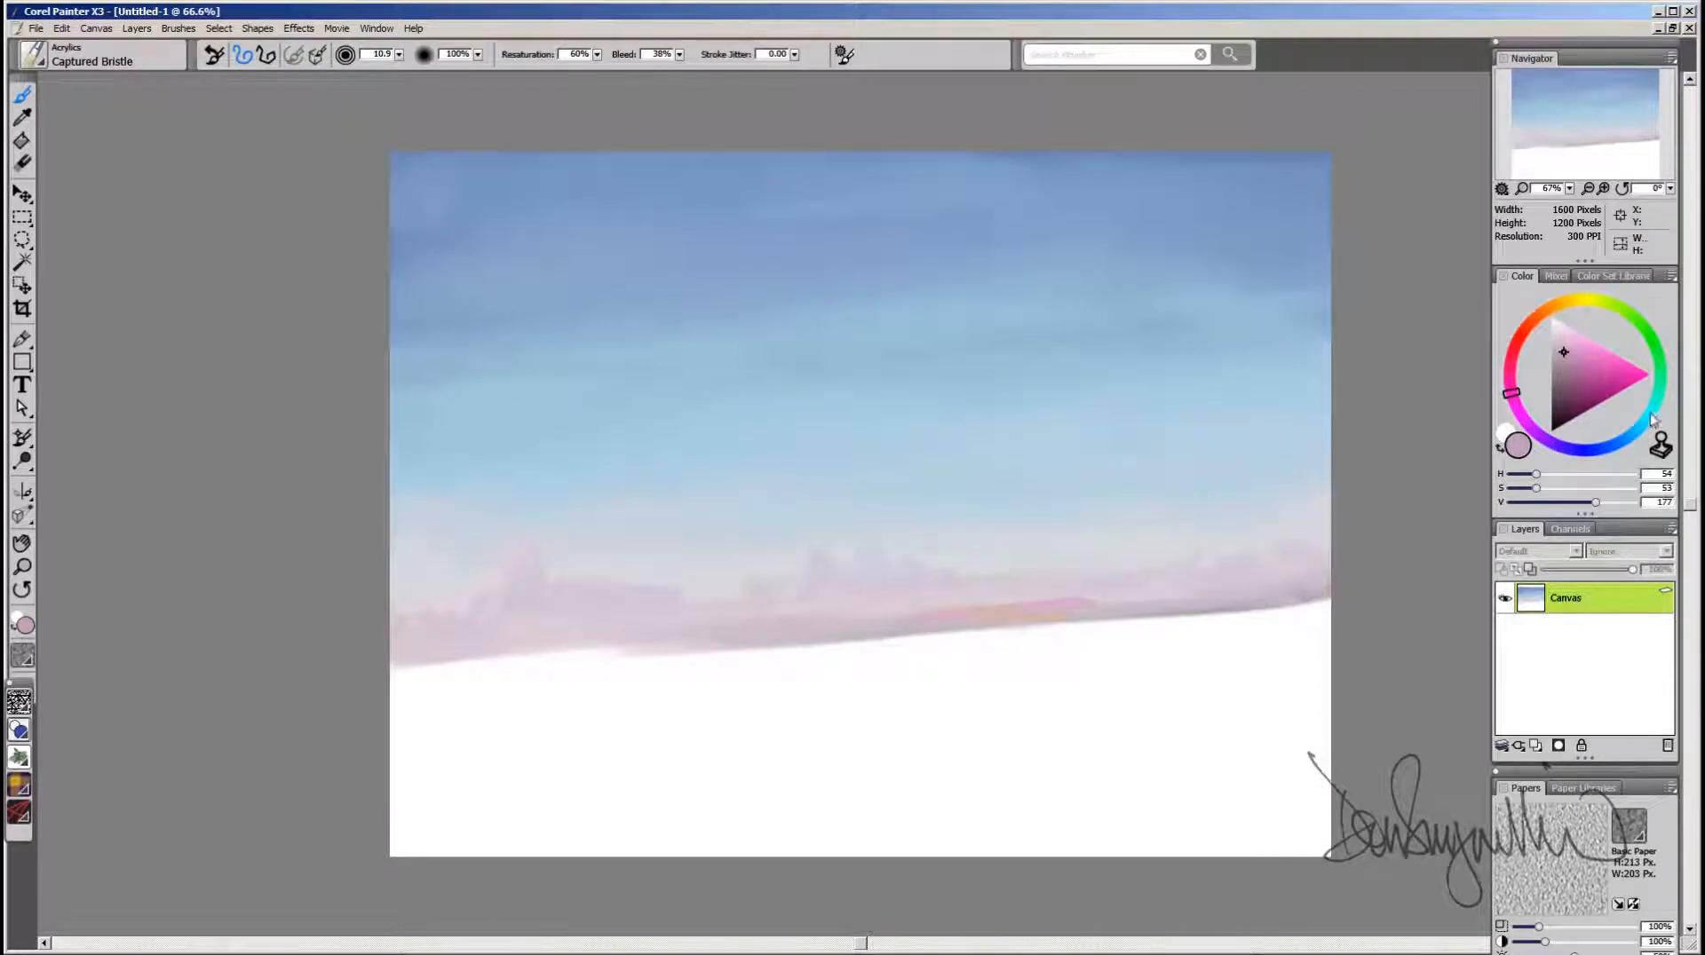
Step: Test gray-violet and lighter lavender strokes over the orange and pink patch on the band's lower edge
{"action": "mouse_move", "coordinate": [1653, 421]}
{"action": "left_mouse_down"}
{"action": "mouse_move", "coordinate": [1598, 452]}
{"action": "mouse_move", "coordinate": [1552, 446]}
{"action": "left_mouse_up"}
{"action": "left_click", "coordinate": [1563, 360]}
{"action": "left_click_drag", "start_coordinate": [961, 610], "coordinate": [1059, 606]}
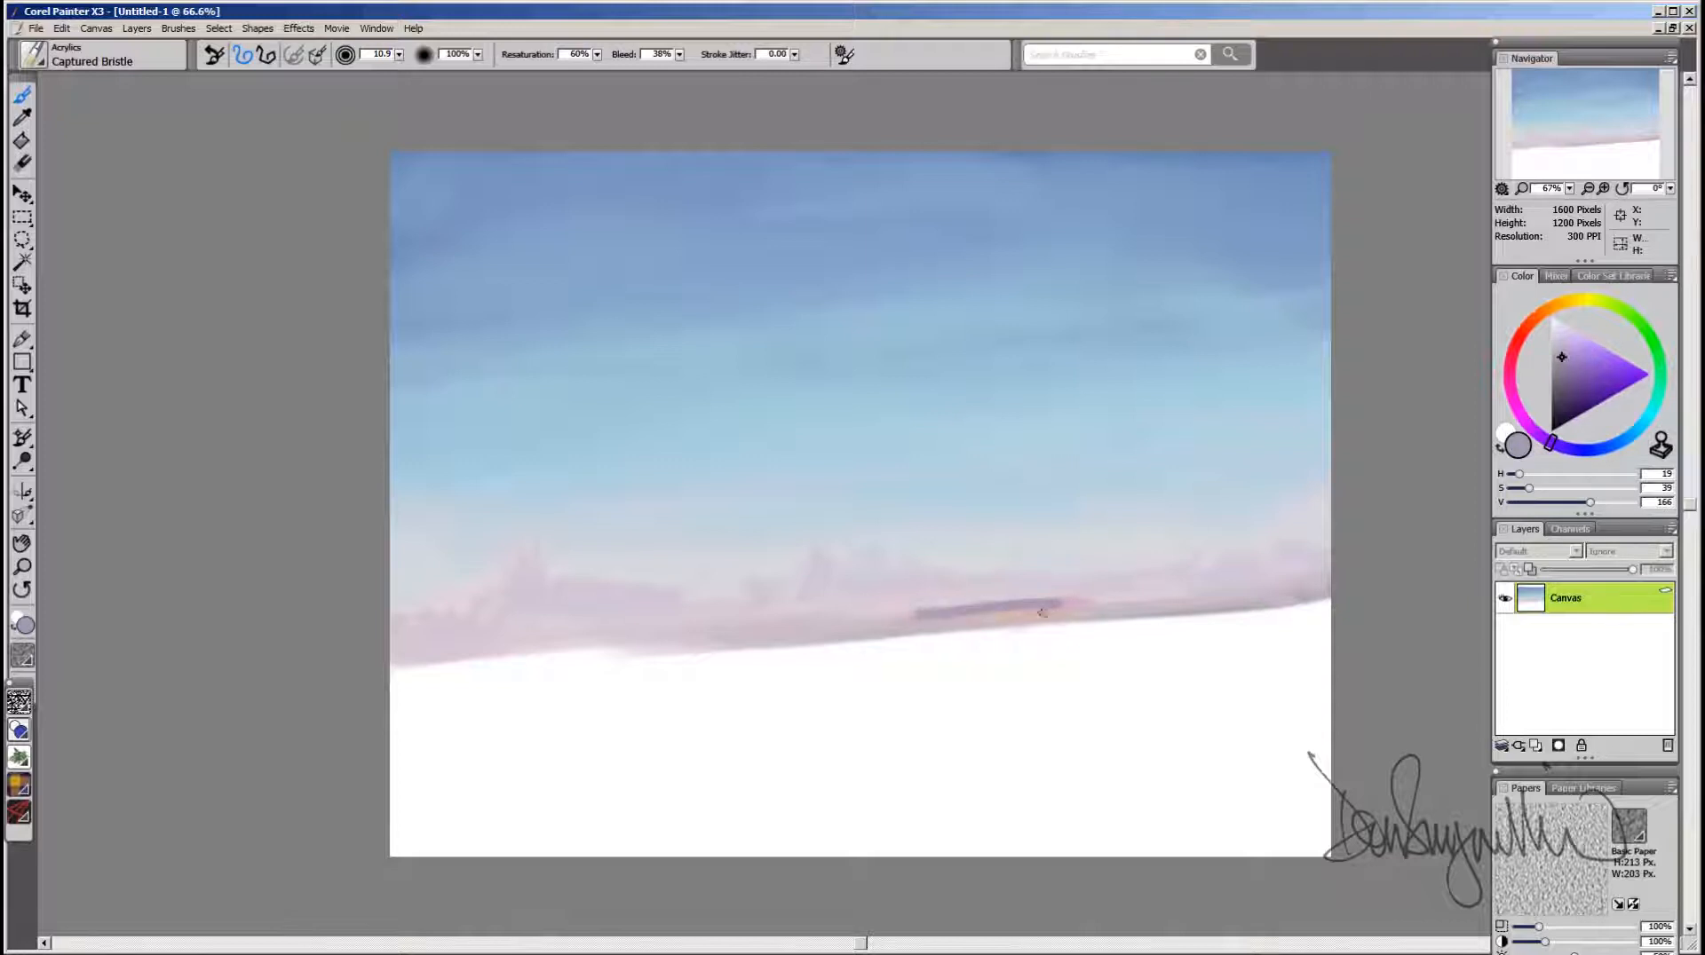
{"action": "left_click", "coordinate": [1562, 349]}
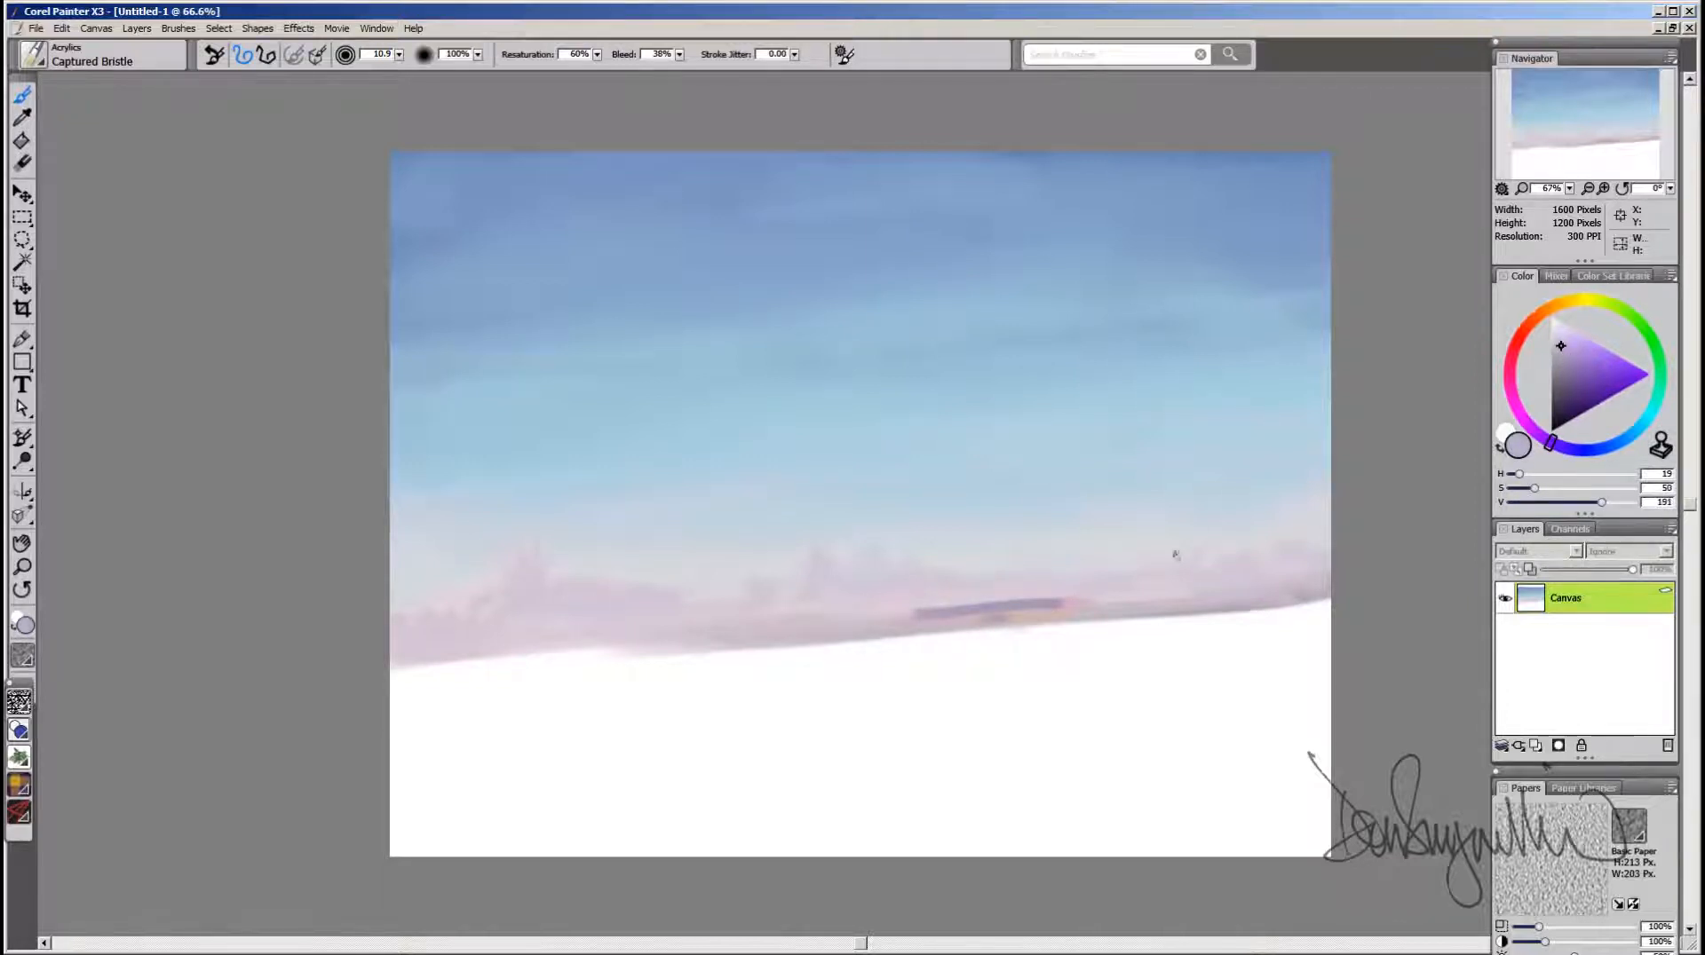
{"action": "left_click_drag", "start_coordinate": [924, 615], "coordinate": [1032, 615]}
{"action": "left_click_drag", "start_coordinate": [1515, 393], "coordinate": [1525, 424]}
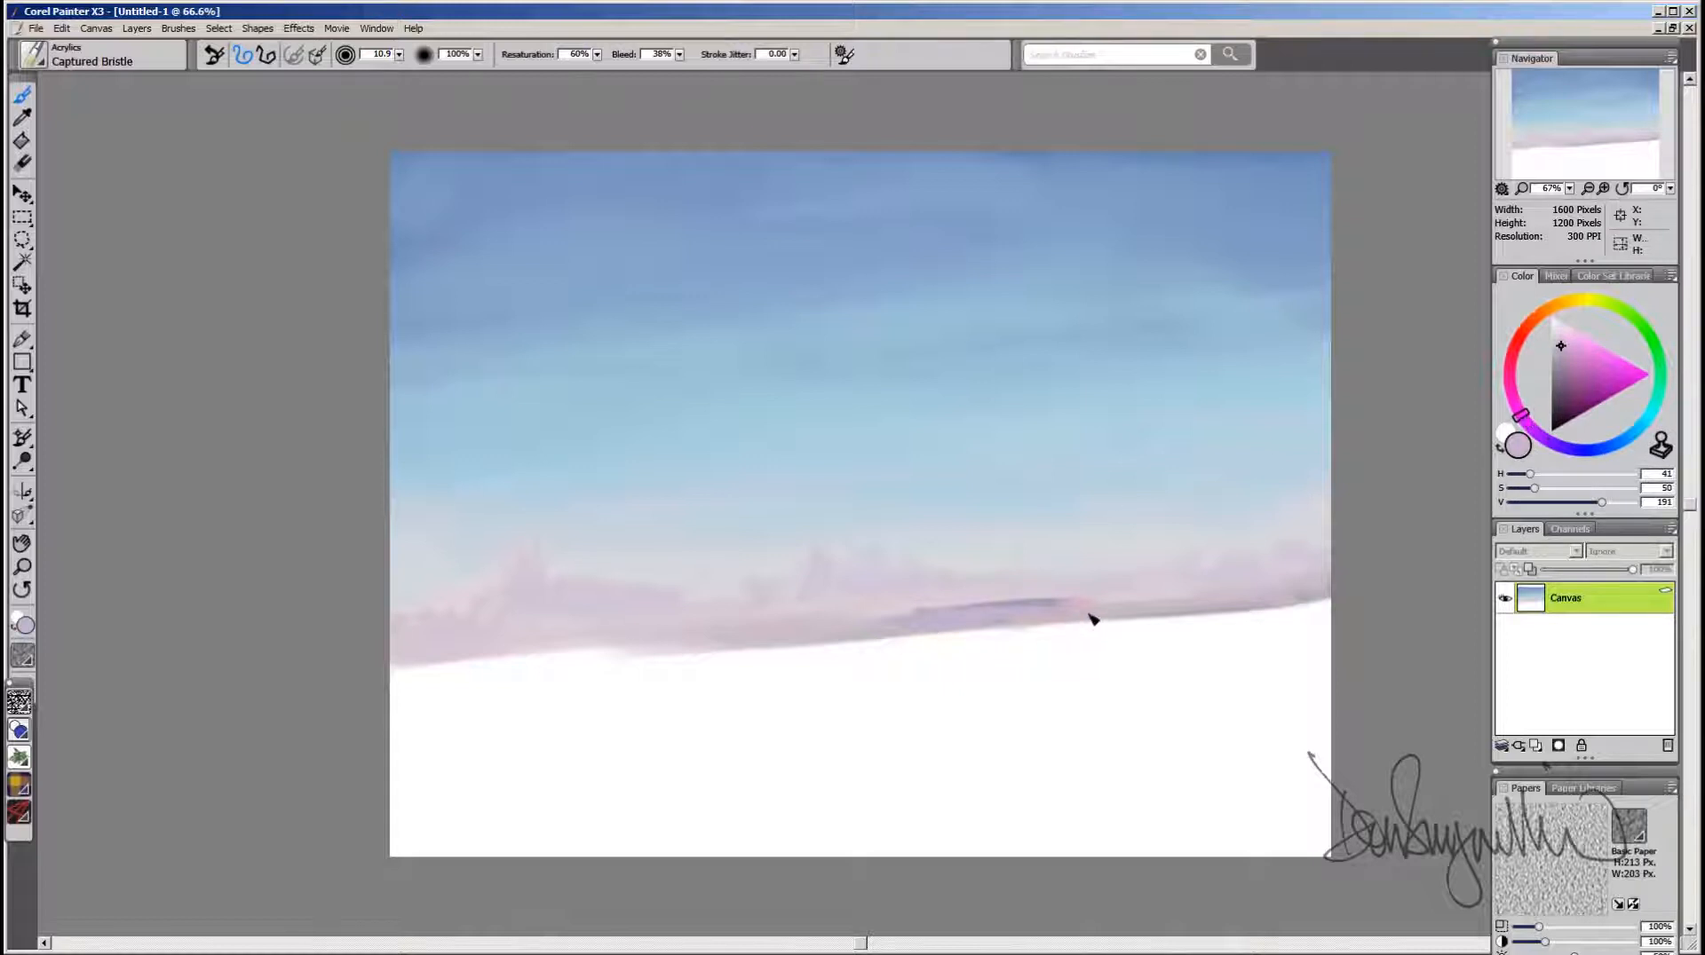
{"action": "mouse_move", "coordinate": [1093, 619]}
{"action": "left_mouse_down"}
{"action": "mouse_move", "coordinate": [1084, 605]}
{"action": "mouse_move", "coordinate": [959, 632]}
{"action": "mouse_move", "coordinate": [1035, 609]}
{"action": "left_mouse_up"}
Step: Paint a nearer dusty-rose land strip across the canvas and rough in a blocky mesa on its right part, using brush size 23.5
{"action": "left_click", "coordinate": [1511, 358]}
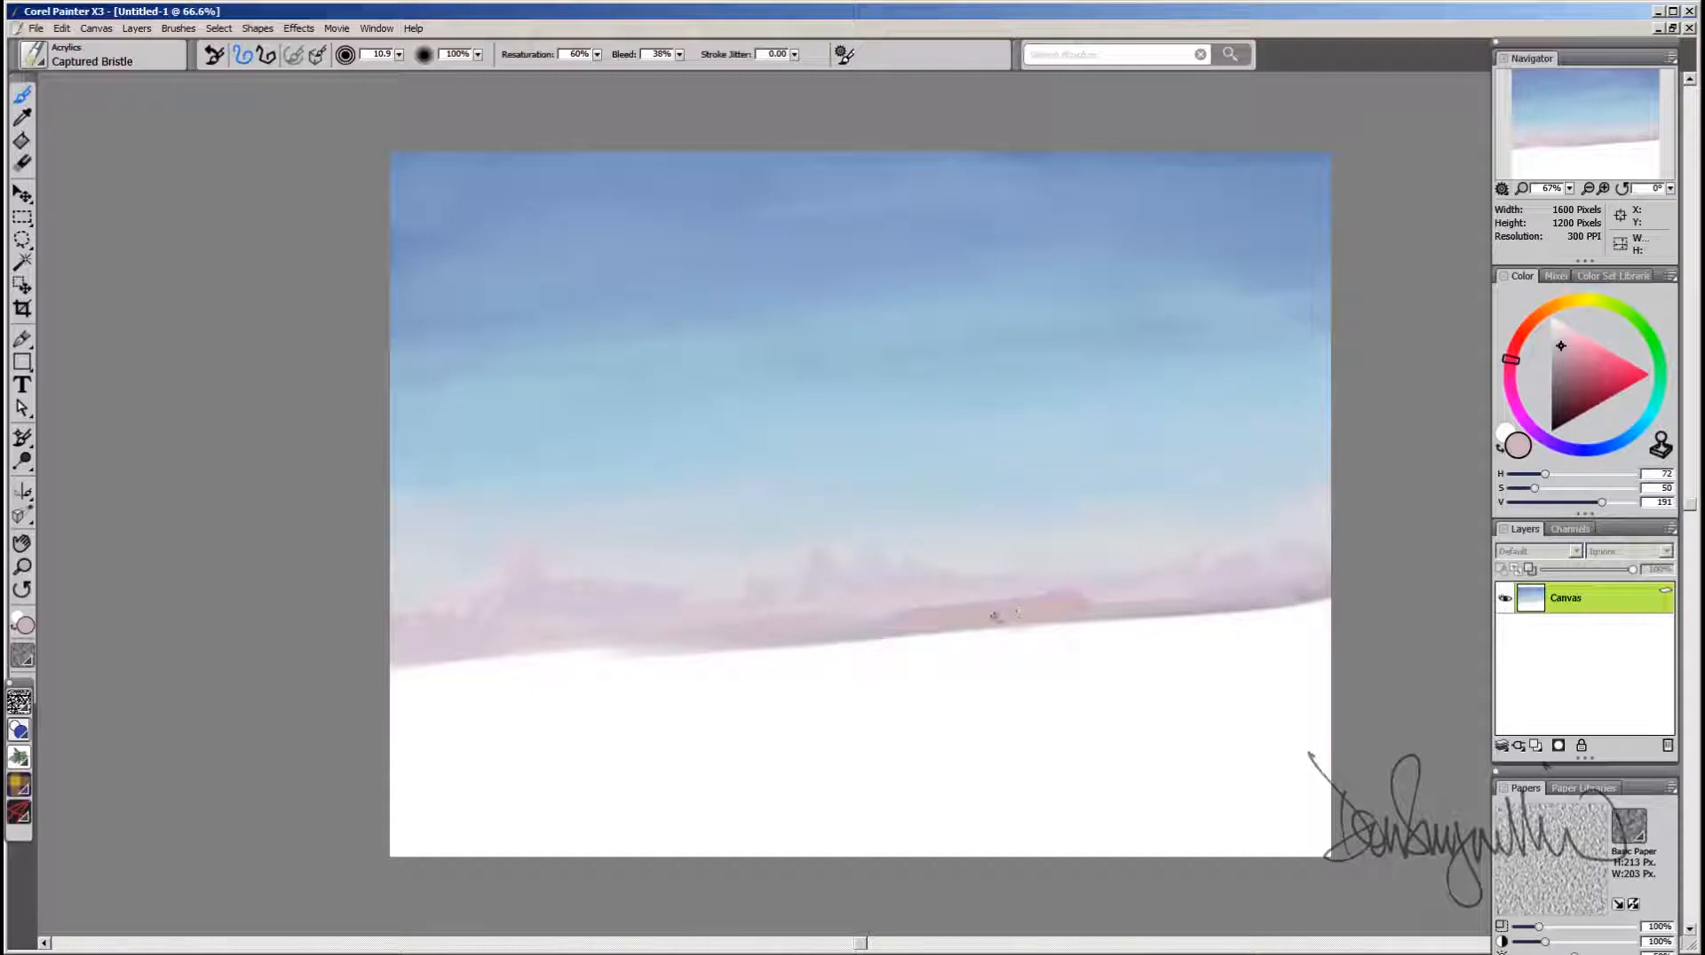
{"action": "mouse_move", "coordinate": [1098, 548]}
{"action": "left_mouse_down"}
{"action": "mouse_move", "coordinate": [1084, 589]}
{"action": "mouse_move", "coordinate": [1082, 561]}
{"action": "mouse_move", "coordinate": [1117, 555]}
{"action": "mouse_move", "coordinate": [1092, 552]}
{"action": "mouse_move", "coordinate": [1169, 547]}
{"action": "mouse_move", "coordinate": [1111, 553]}
{"action": "mouse_move", "coordinate": [1150, 543]}
{"action": "mouse_move", "coordinate": [1094, 593]}
{"action": "mouse_move", "coordinate": [1077, 555]}
{"action": "mouse_move", "coordinate": [1083, 613]}
{"action": "mouse_move", "coordinate": [1143, 617]}
{"action": "mouse_move", "coordinate": [1028, 633]}
{"action": "left_mouse_up"}
{"action": "mouse_move", "coordinate": [884, 646]}
{"action": "left_mouse_down"}
{"action": "mouse_move", "coordinate": [1255, 618]}
{"action": "mouse_move", "coordinate": [1102, 628]}
{"action": "left_mouse_up"}
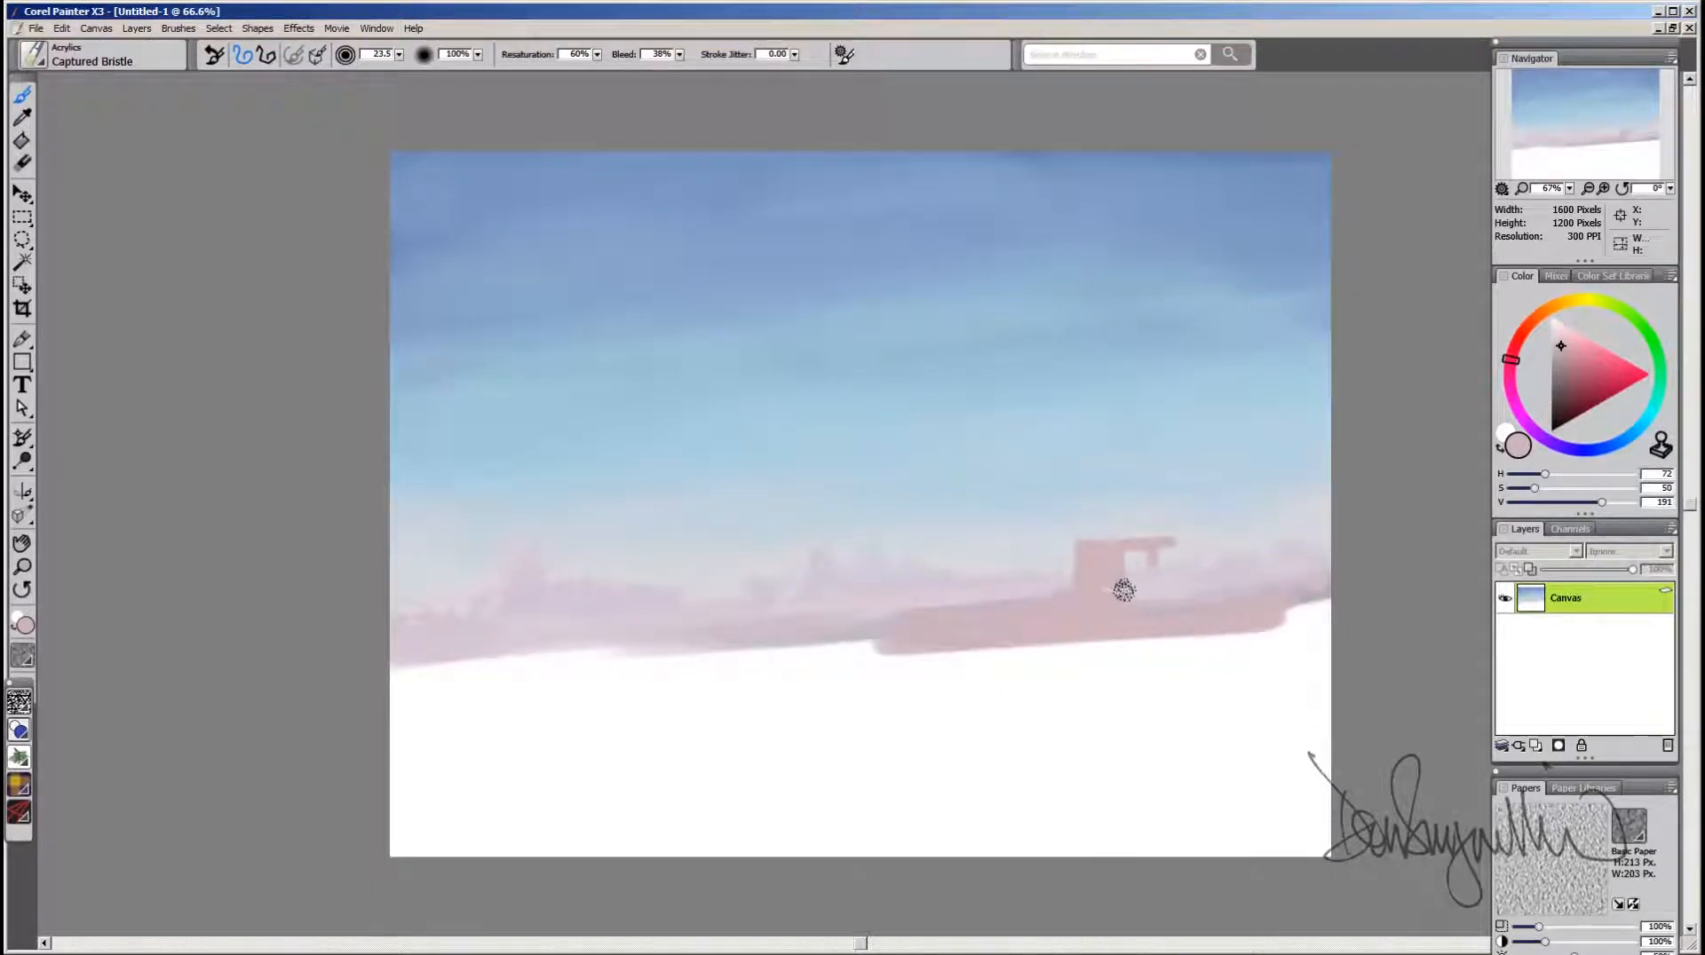
{"action": "mouse_move", "coordinate": [872, 636]}
{"action": "left_mouse_down"}
{"action": "mouse_move", "coordinate": [393, 667]}
{"action": "mouse_move", "coordinate": [554, 679]}
{"action": "mouse_move", "coordinate": [887, 643]}
{"action": "left_mouse_up"}
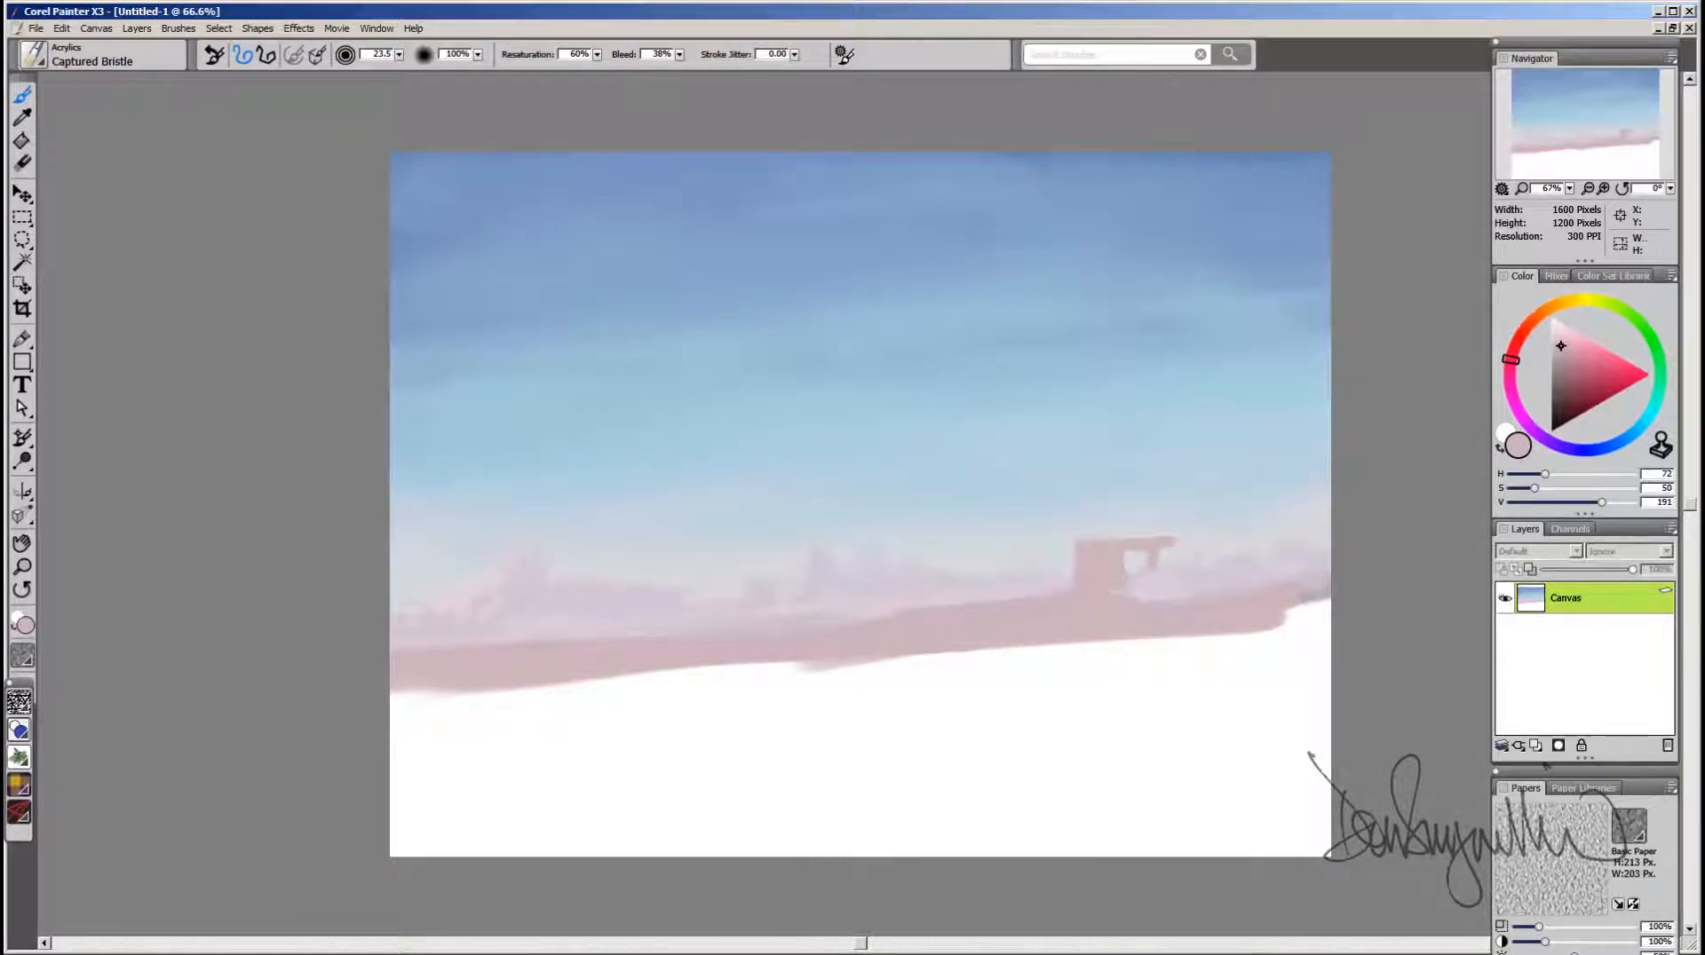
Step: Reduce the brush size to 15.3, fill in the blocky mesa, and refine its edges with sampled colors
{"action": "mouse_move", "coordinate": [1106, 581]}
{"action": "left_mouse_down", "text": "ctrl+alt"}
{"action": "mouse_move", "coordinate": [1061, 599]}
{"action": "mouse_move", "coordinate": [1082, 554]}
{"action": "mouse_move", "coordinate": [1128, 565]}
{"action": "mouse_move", "coordinate": [1122, 602]}
{"action": "mouse_move", "coordinate": [1132, 555]}
{"action": "mouse_move", "coordinate": [1131, 588]}
{"action": "mouse_move", "coordinate": [1173, 544]}
{"action": "mouse_move", "coordinate": [1137, 566]}
{"action": "mouse_move", "coordinate": [1175, 548]}
{"action": "mouse_move", "coordinate": [1173, 567]}
{"action": "mouse_move", "coordinate": [1176, 550]}
{"action": "mouse_move", "coordinate": [1191, 564]}
{"action": "mouse_move", "coordinate": [1148, 573]}
{"action": "mouse_move", "coordinate": [1145, 606]}
{"action": "mouse_move", "coordinate": [1164, 575]}
{"action": "left_mouse_up", "text": "ctrl+alt"}
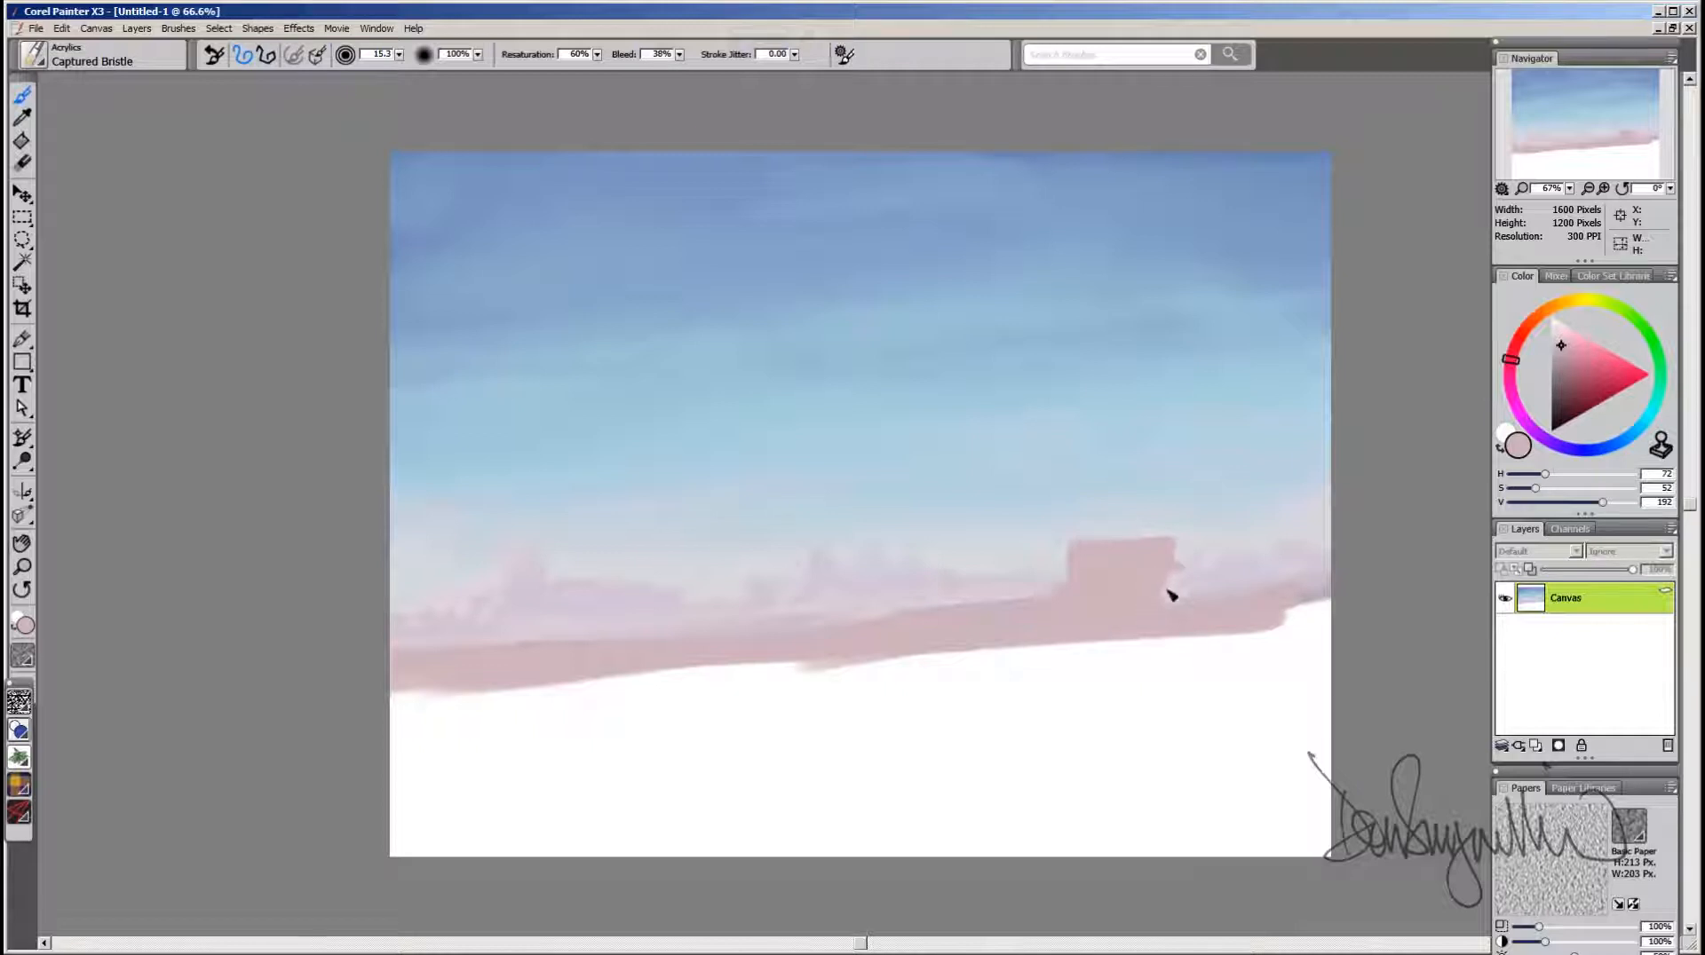
{"action": "left_click", "coordinate": [1090, 534], "text": "alt"}
{"action": "mouse_move", "coordinate": [1078, 540]}
{"action": "left_mouse_down"}
{"action": "mouse_move", "coordinate": [1108, 586]}
{"action": "mouse_move", "coordinate": [1111, 551]}
{"action": "left_mouse_up"}
{"action": "left_click", "coordinate": [1107, 584], "text": "alt"}
{"action": "left_click", "coordinate": [1090, 558], "text": "alt"}
Step: Compare neutral gray dabs against the upper-right sky and the rose mesa, and undo both dabs
{"action": "left_click_drag", "start_coordinate": [1566, 364], "coordinate": [1536, 363]}
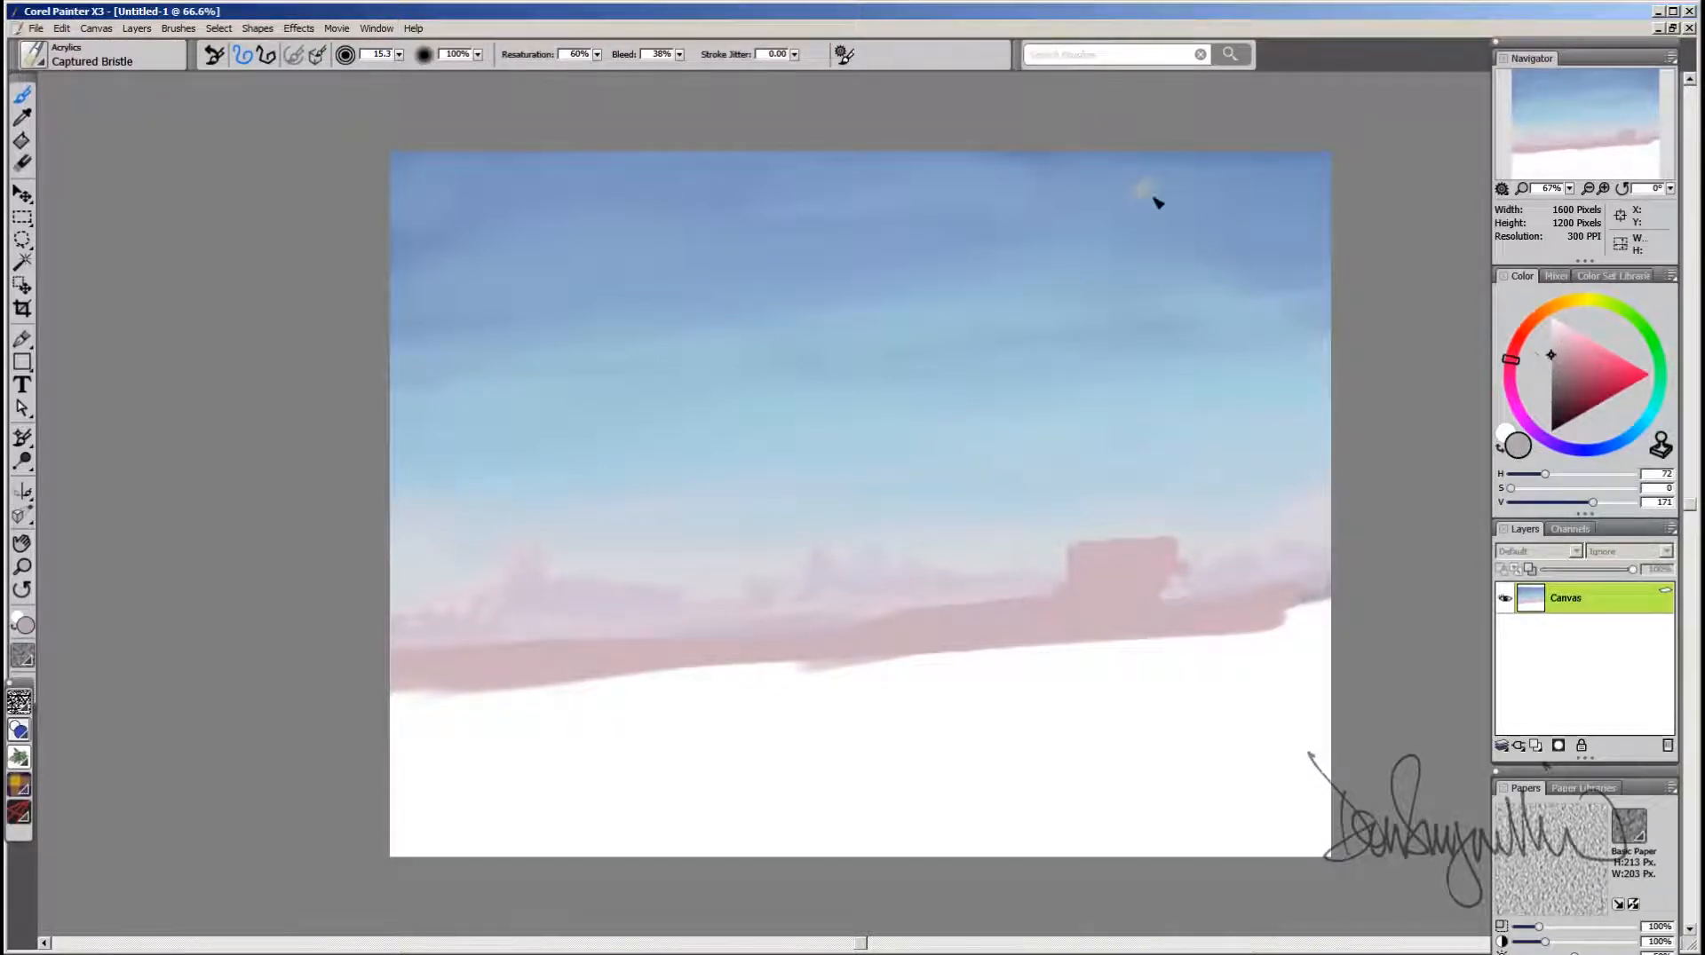
{"action": "left_click_drag", "start_coordinate": [1153, 198], "coordinate": [1170, 197]}
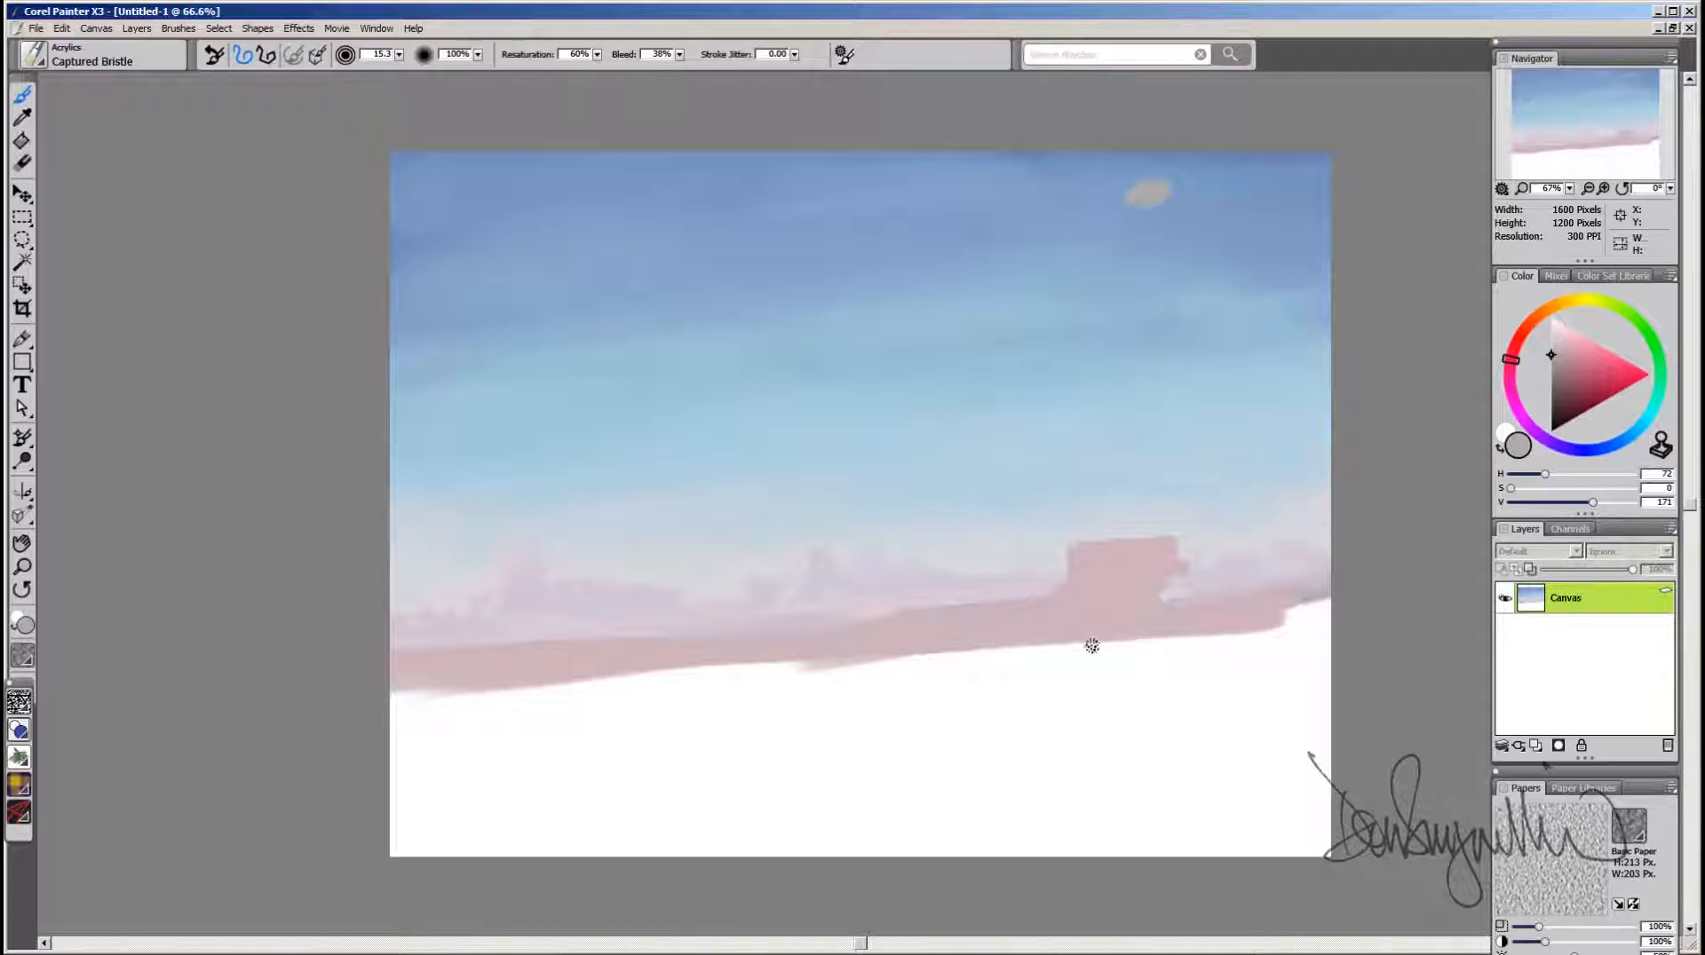
{"action": "left_click", "coordinate": [1110, 611]}
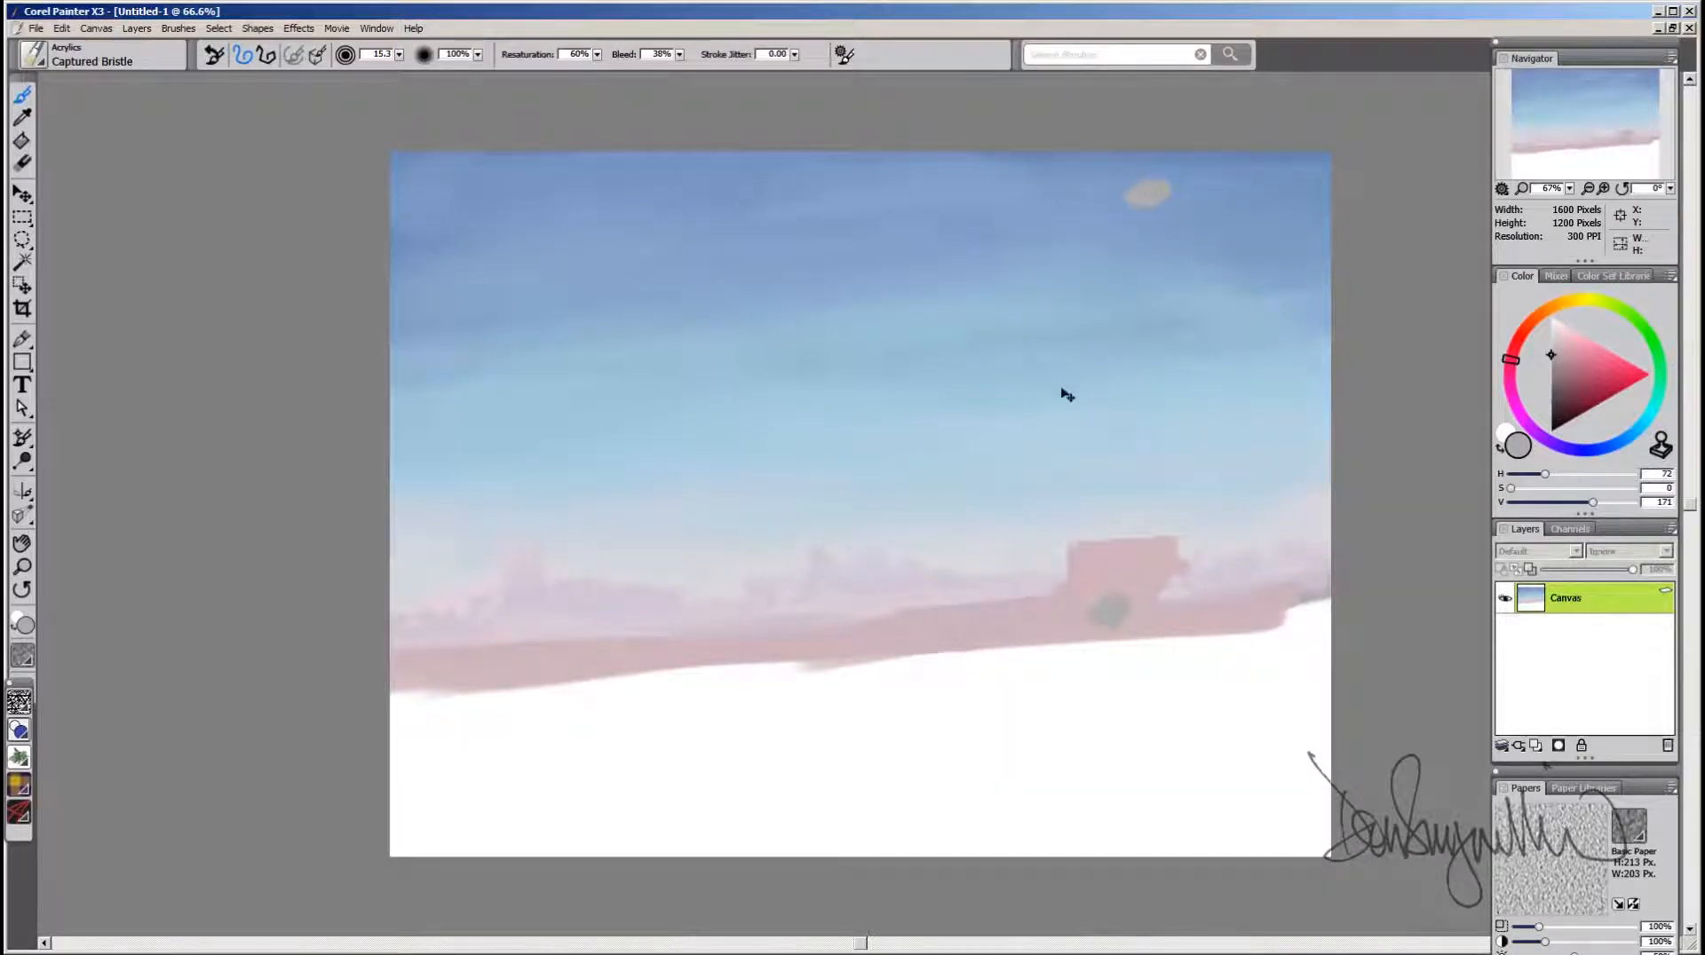
{"action": "key", "text": "ctrl+z"}
{"action": "key", "text": "ctrl+z"}
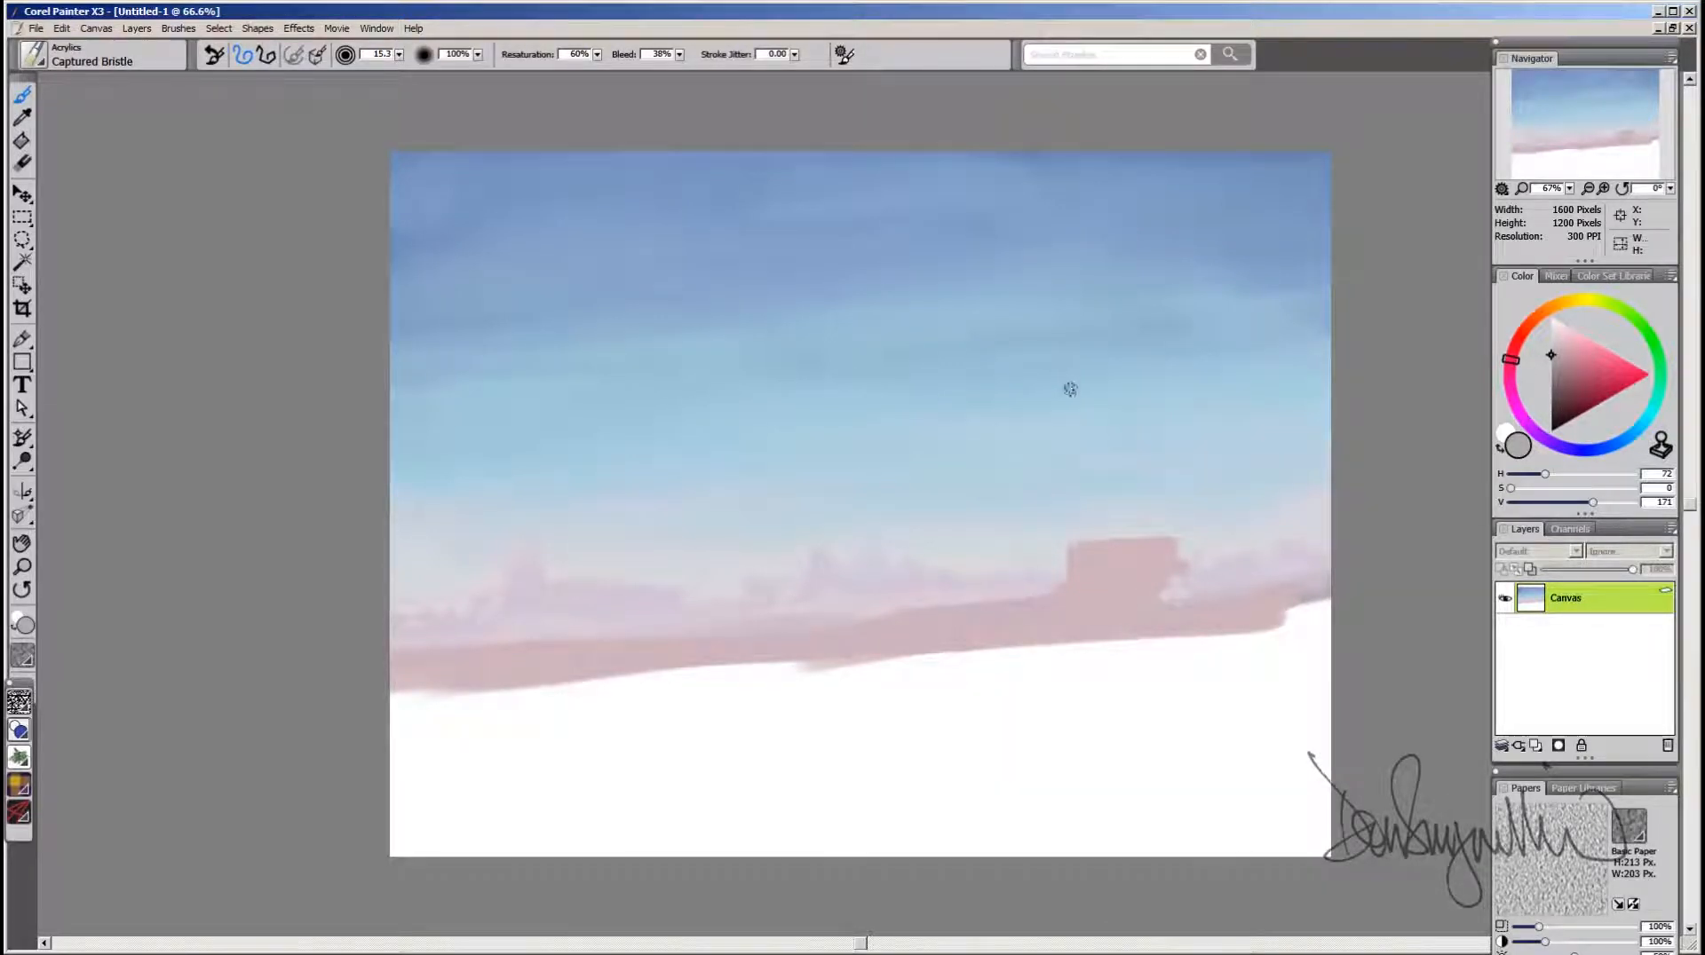
Step: Add a rounded top to the mesa and paint a tall spire to its right with sampled dusty rose
{"action": "left_click", "coordinate": [1149, 576], "text": "alt"}
{"action": "mouse_move", "coordinate": [1141, 543]}
{"action": "left_mouse_down"}
{"action": "mouse_move", "coordinate": [1159, 586]}
{"action": "mouse_move", "coordinate": [1196, 603]}
{"action": "left_mouse_up"}
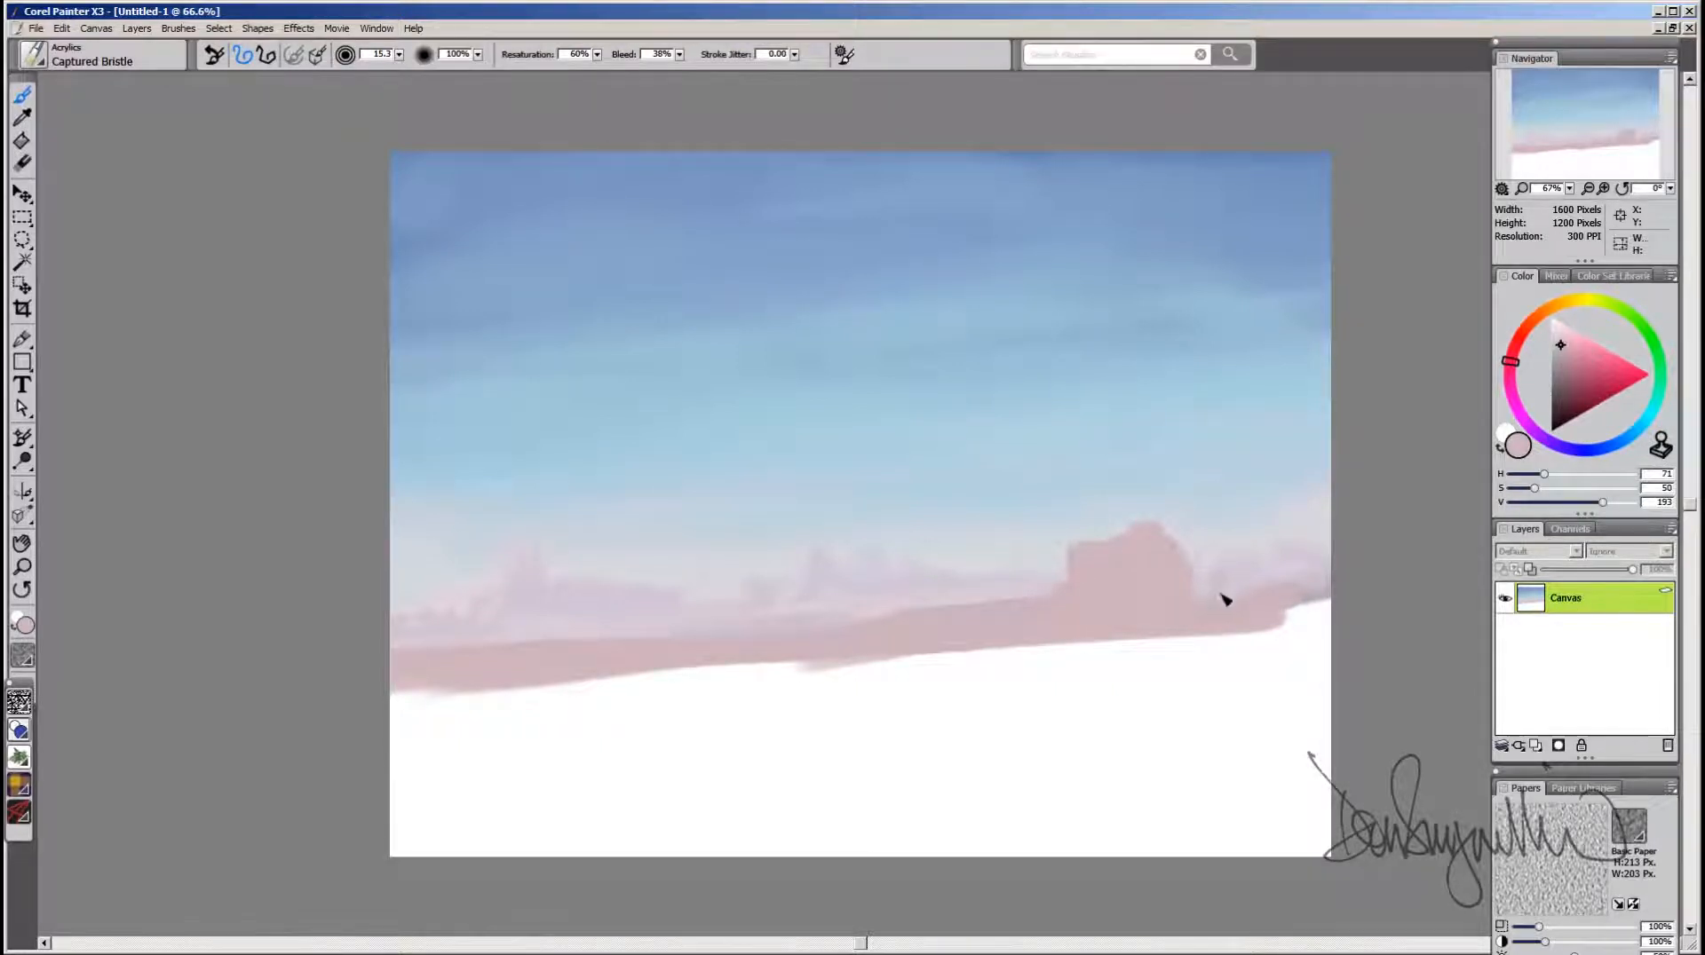
{"action": "mouse_move", "coordinate": [1214, 598]}
{"action": "left_mouse_down"}
{"action": "mouse_move", "coordinate": [1218, 483]}
{"action": "mouse_move", "coordinate": [1214, 585]}
{"action": "mouse_move", "coordinate": [1234, 556]}
{"action": "mouse_move", "coordinate": [1241, 599]}
{"action": "left_mouse_up"}
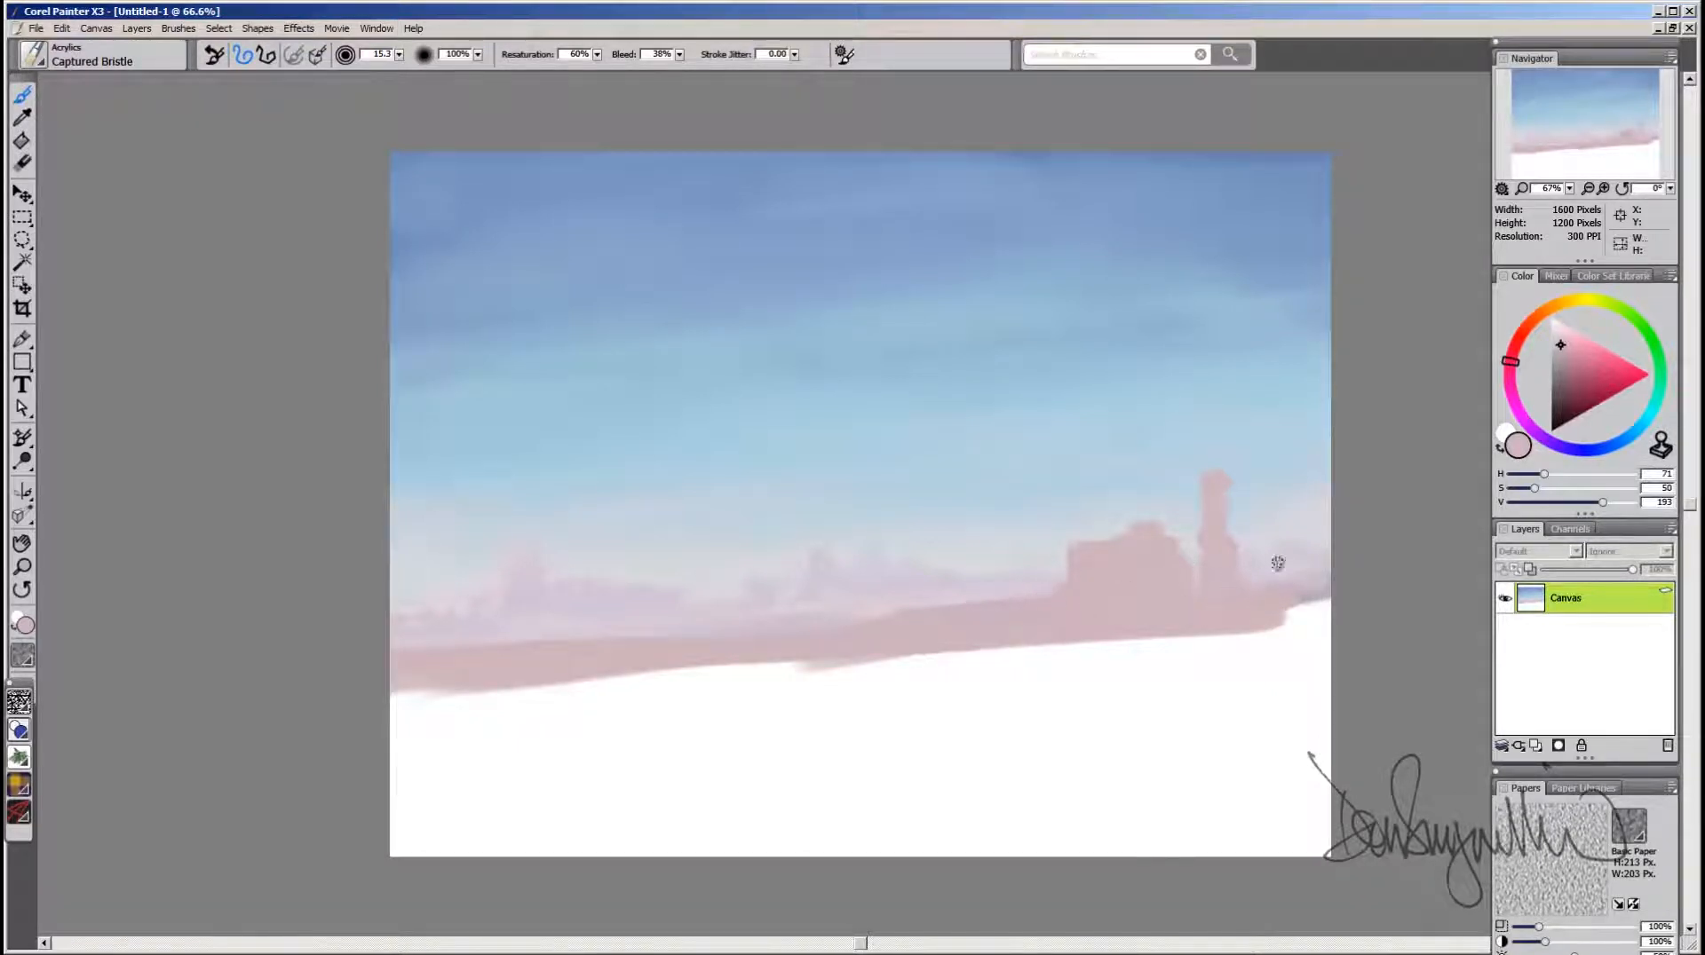
Step: Paint a broad mesa at the canvas's far-right edge and a smaller spire left of the rounded mesa in dusty rose
{"action": "mouse_move", "coordinate": [1261, 578]}
{"action": "left_mouse_down"}
{"action": "mouse_move", "coordinate": [1271, 598]}
{"action": "mouse_move", "coordinate": [1326, 541]}
{"action": "mouse_move", "coordinate": [1271, 529]}
{"action": "mouse_move", "coordinate": [1305, 530]}
{"action": "mouse_move", "coordinate": [1294, 578]}
{"action": "mouse_move", "coordinate": [1297, 532]}
{"action": "mouse_move", "coordinate": [1324, 560]}
{"action": "mouse_move", "coordinate": [1289, 562]}
{"action": "mouse_move", "coordinate": [1318, 552]}
{"action": "mouse_move", "coordinate": [1316, 573]}
{"action": "left_mouse_up"}
{"action": "left_click", "coordinate": [1298, 543], "text": "alt"}
{"action": "left_click", "coordinate": [1282, 601], "text": "alt"}
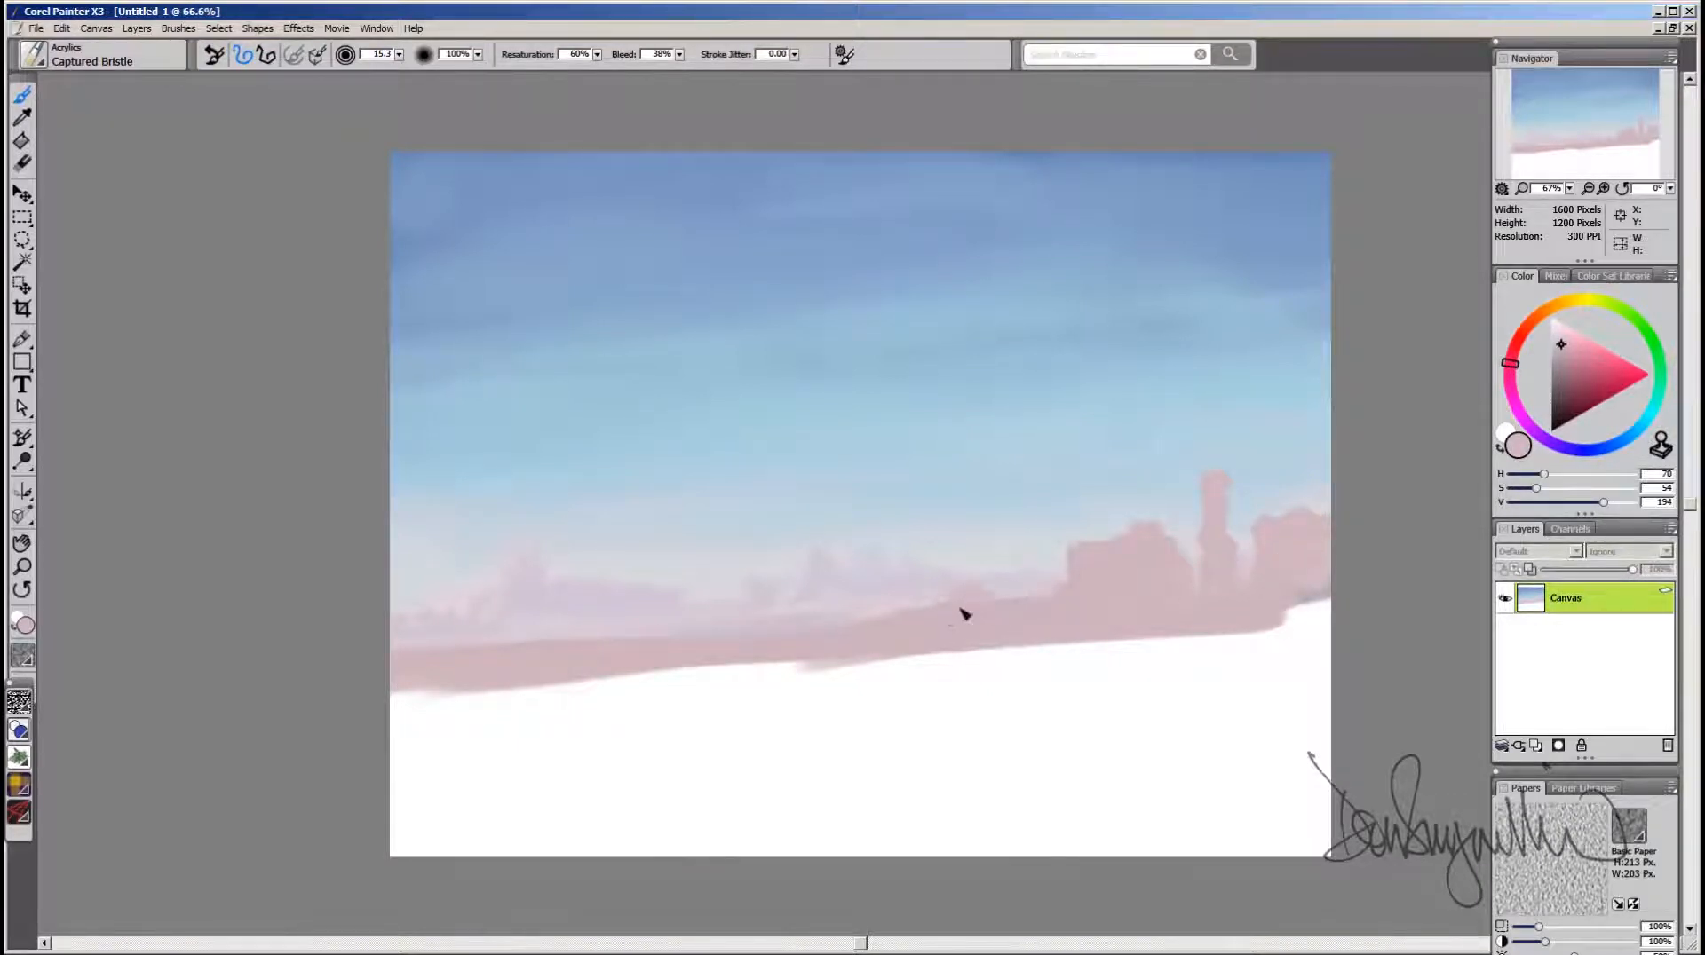
{"action": "mouse_move", "coordinate": [963, 612]}
{"action": "left_mouse_down"}
{"action": "mouse_move", "coordinate": [974, 563]}
{"action": "mouse_move", "coordinate": [982, 582]}
{"action": "mouse_move", "coordinate": [967, 518]}
{"action": "mouse_move", "coordinate": [982, 545]}
{"action": "left_mouse_up"}
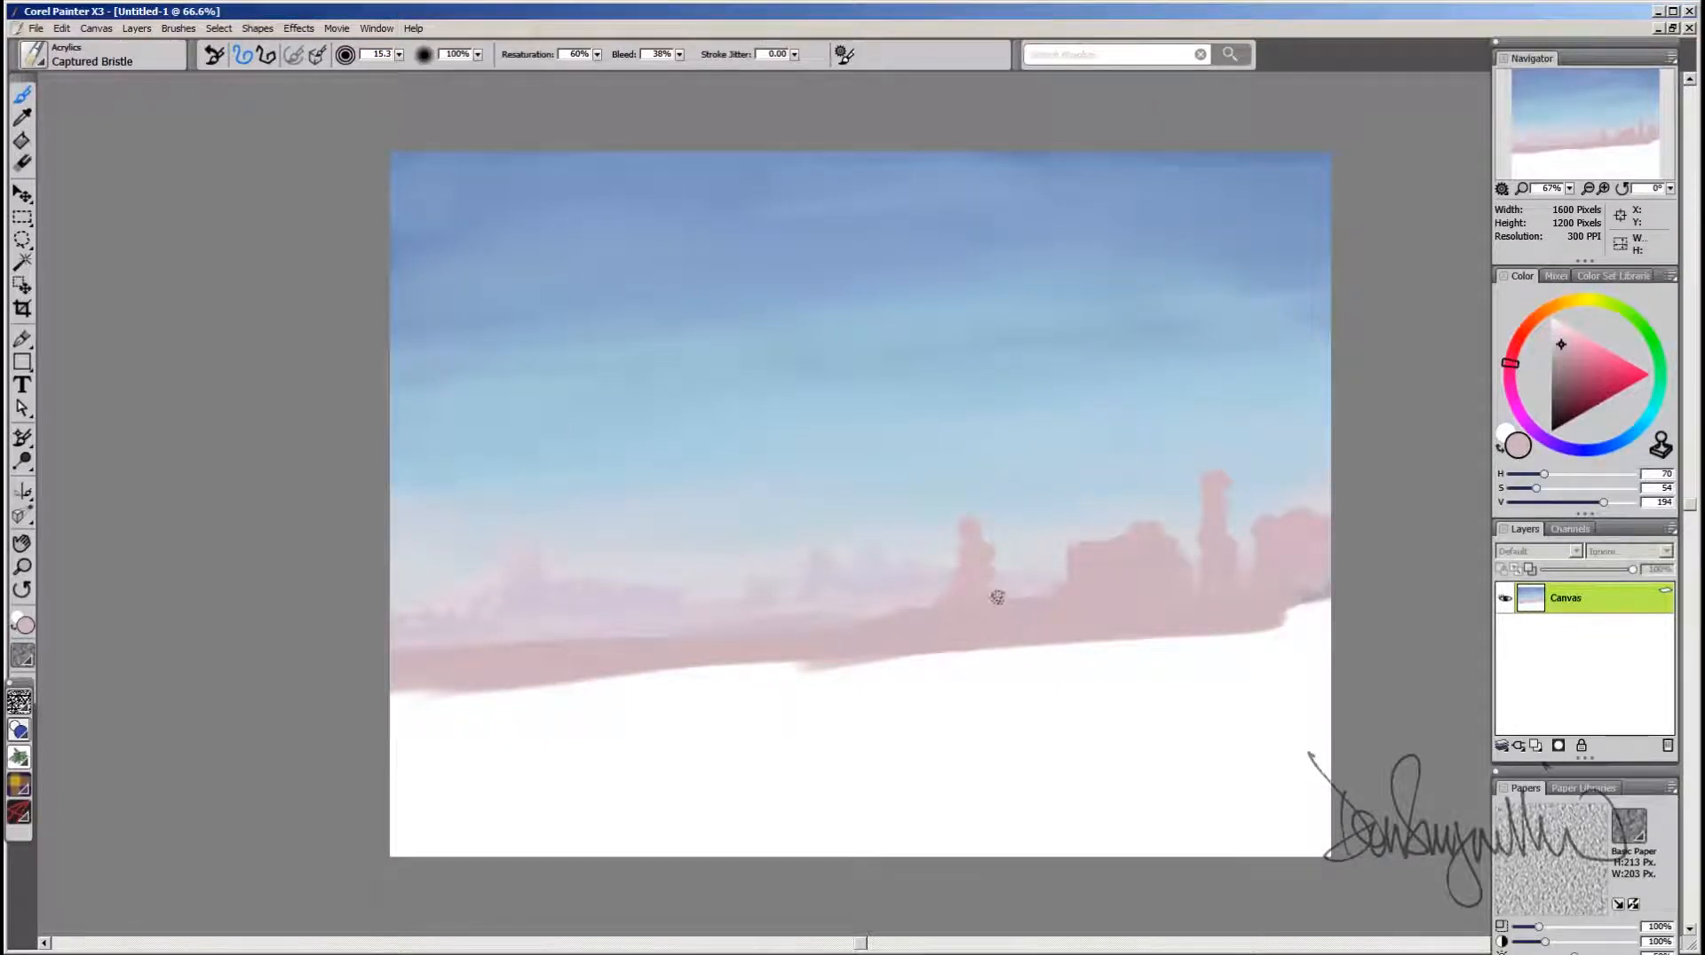
Step: Carve the rounded mesa's left part into a separate narrow spire with sampled sky and rose tones at brush size 10.5
{"action": "left_click", "coordinate": [1074, 560], "text": "alt"}
{"action": "left_click_drag", "start_coordinate": [1080, 563], "coordinate": [1070, 560]}
{"action": "left_click", "coordinate": [1077, 584], "text": "alt"}
{"action": "left_click", "coordinate": [1104, 539], "text": "alt"}
{"action": "mouse_move", "coordinate": [1086, 543]}
{"action": "left_mouse_down"}
{"action": "mouse_move", "coordinate": [1131, 542]}
{"action": "mouse_move", "coordinate": [1097, 560]}
{"action": "mouse_move", "coordinate": [1122, 556]}
{"action": "mouse_move", "coordinate": [1094, 598]}
{"action": "mouse_move", "coordinate": [1107, 581]}
{"action": "mouse_move", "coordinate": [1084, 541]}
{"action": "left_mouse_up"}
{"action": "left_click", "coordinate": [1107, 582], "text": "alt"}
{"action": "left_click", "coordinate": [1076, 560], "text": "alt"}
{"action": "left_click", "coordinate": [1134, 559], "text": "alt"}
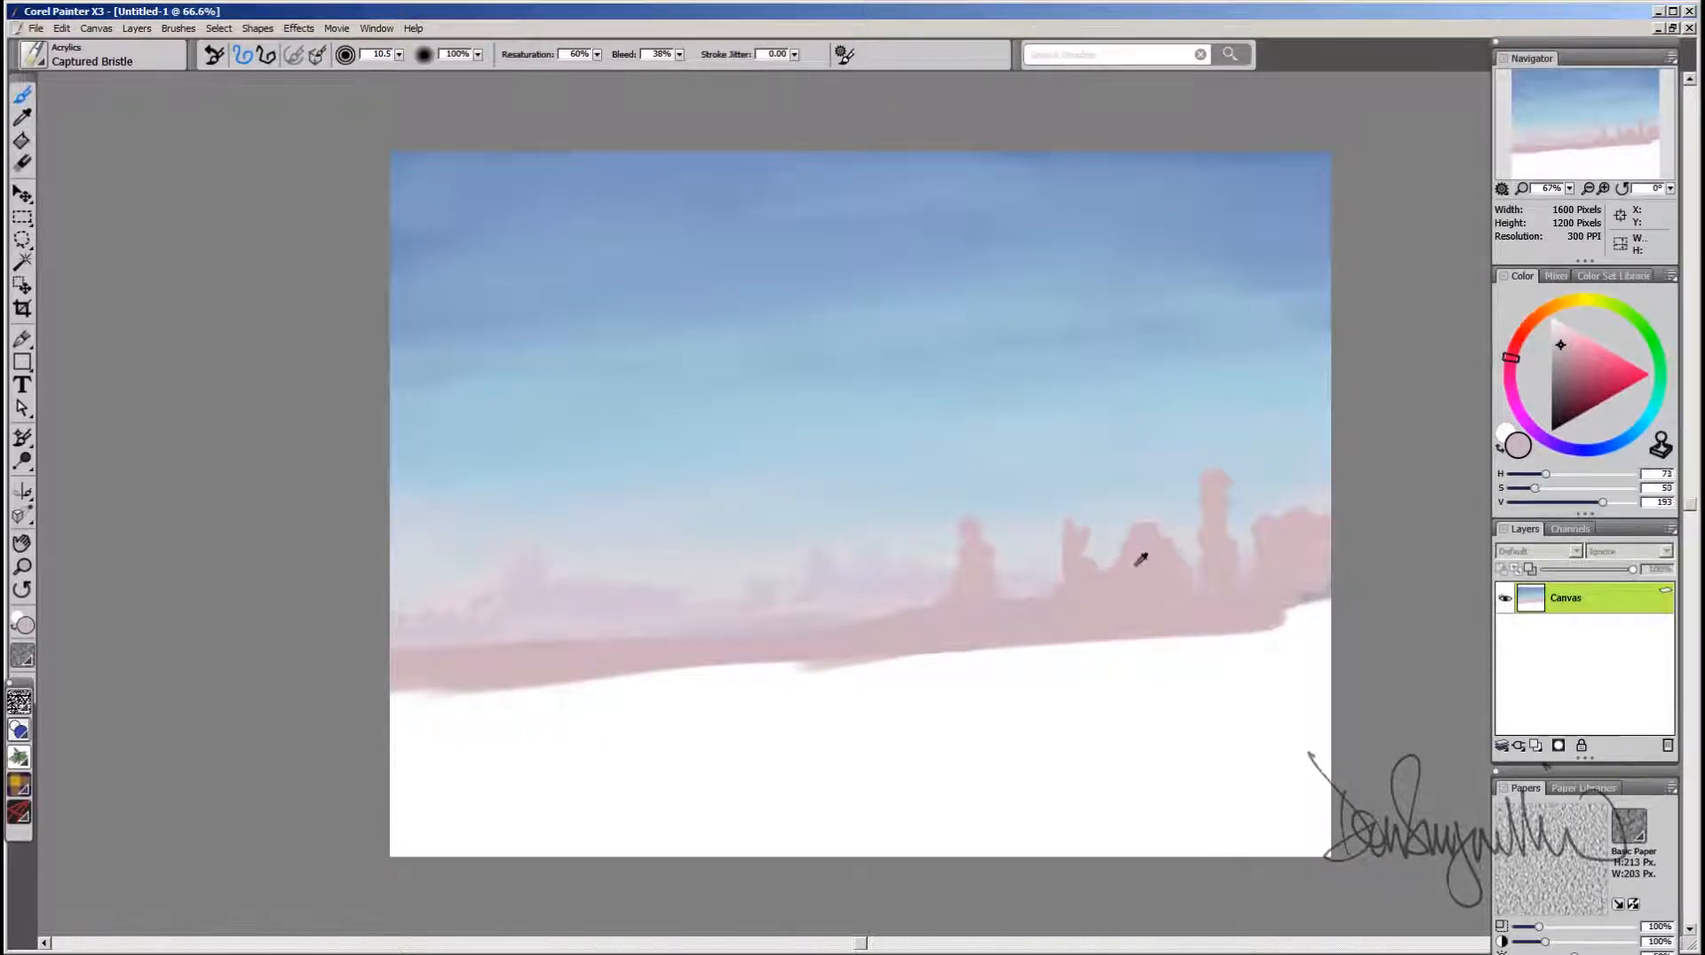
Step: Bridge the narrow spire and the rounded mesa into a natural arch with dusty rose, and trim its outline with sampled sky
{"action": "left_click_drag", "start_coordinate": [1121, 508], "coordinate": [1096, 538]}
{"action": "left_click_drag", "start_coordinate": [1103, 511], "coordinate": [1106, 512]}
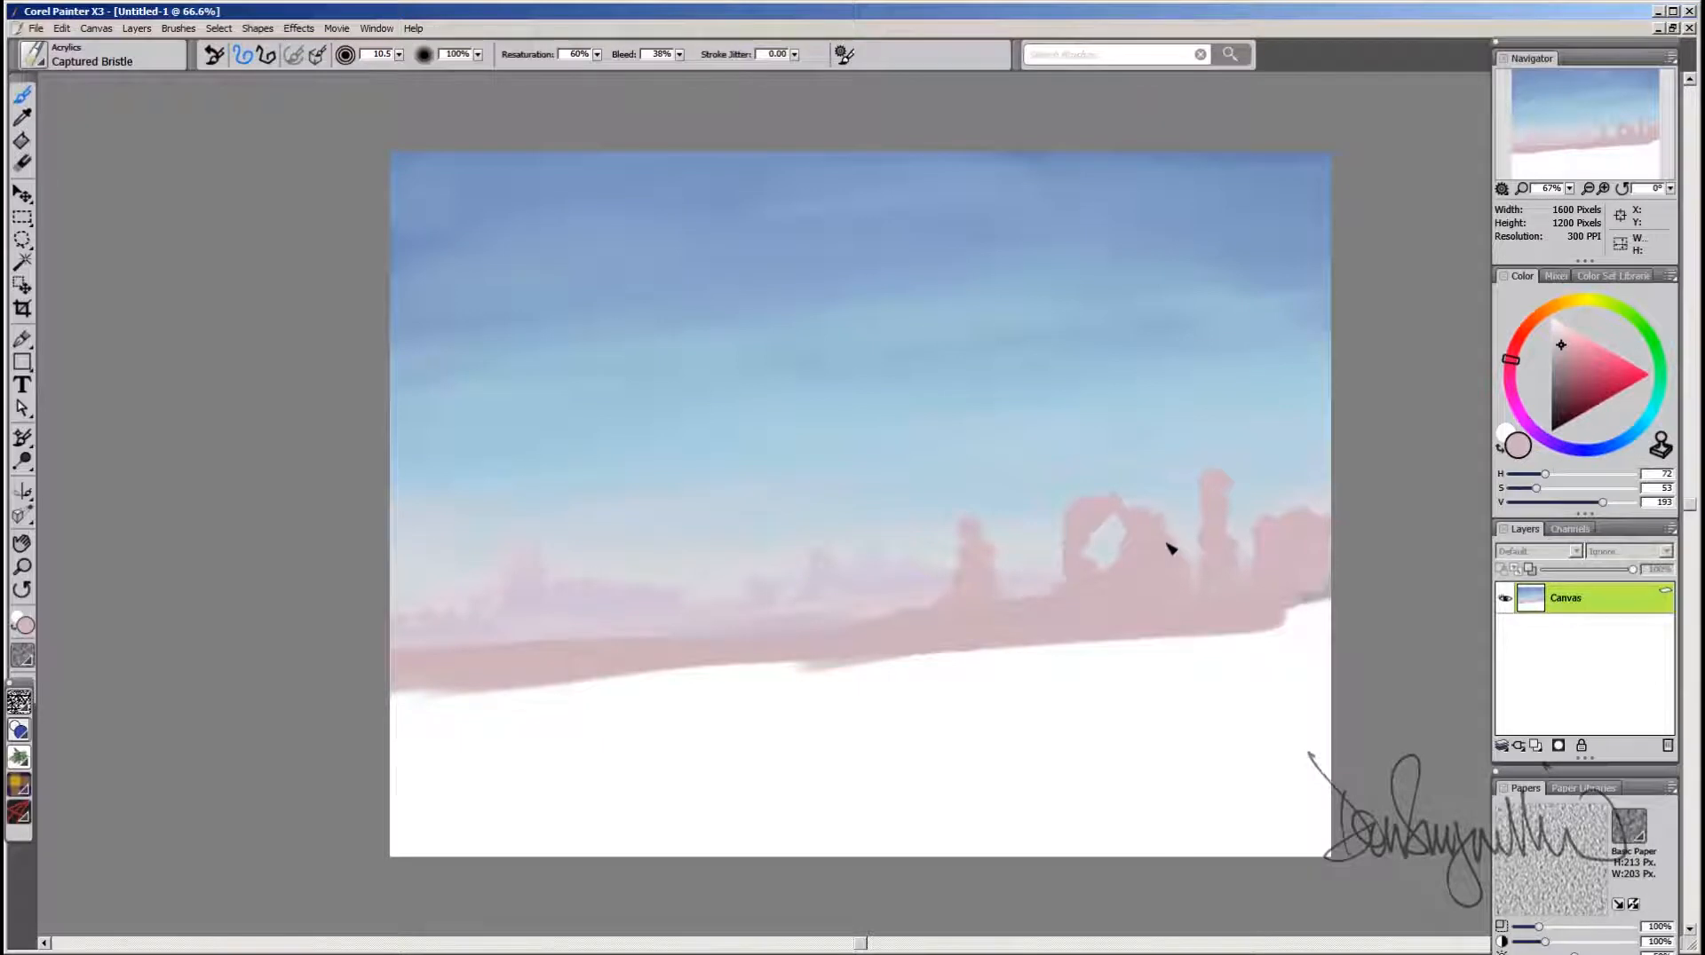
{"action": "left_click", "coordinate": [1177, 531], "text": "alt"}
Step: Add a small arched arm to the spire left of the arch using sampled rose and sky tones
{"action": "left_click", "coordinate": [974, 594], "text": "alt"}
{"action": "left_click", "coordinate": [999, 562], "text": "alt"}
{"action": "left_click", "coordinate": [999, 564], "text": "alt"}
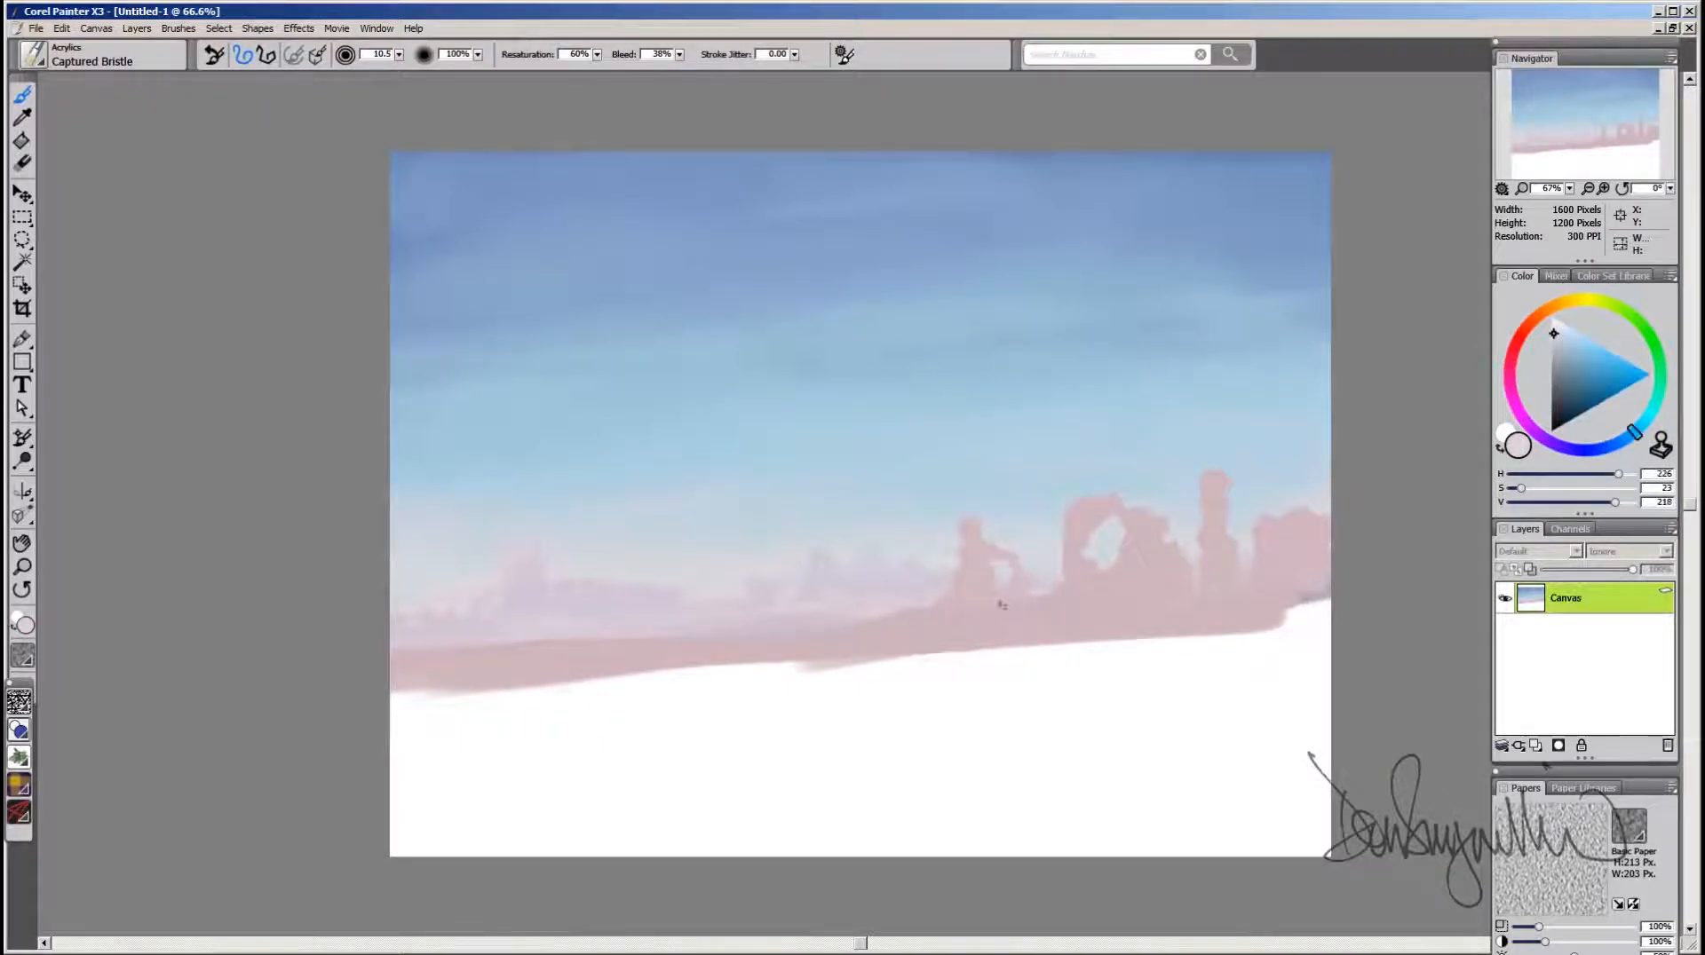
{"action": "left_click", "coordinate": [1047, 562], "text": "alt"}
{"action": "left_click", "coordinate": [1043, 591], "text": "alt"}
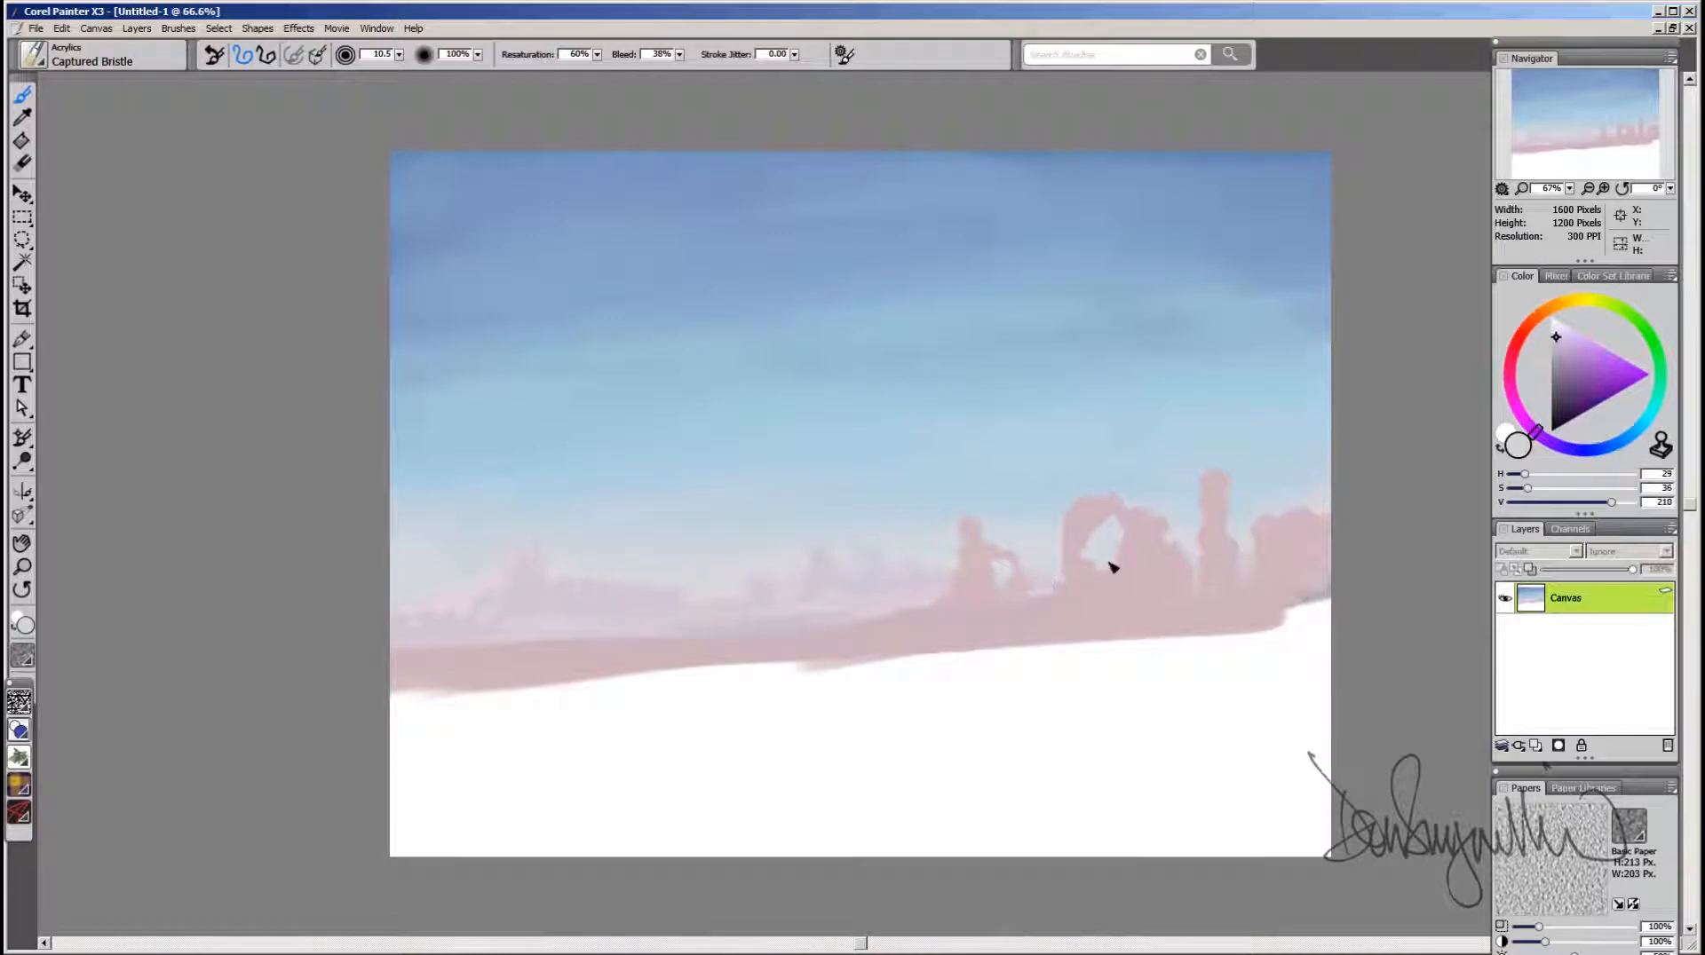
{"action": "left_click", "coordinate": [1104, 561], "text": "alt"}
Step: Extend and smooth the lower edge of the land band in sampled dusty rose at brush size 22.3
{"action": "left_click", "coordinate": [941, 636], "text": "alt"}
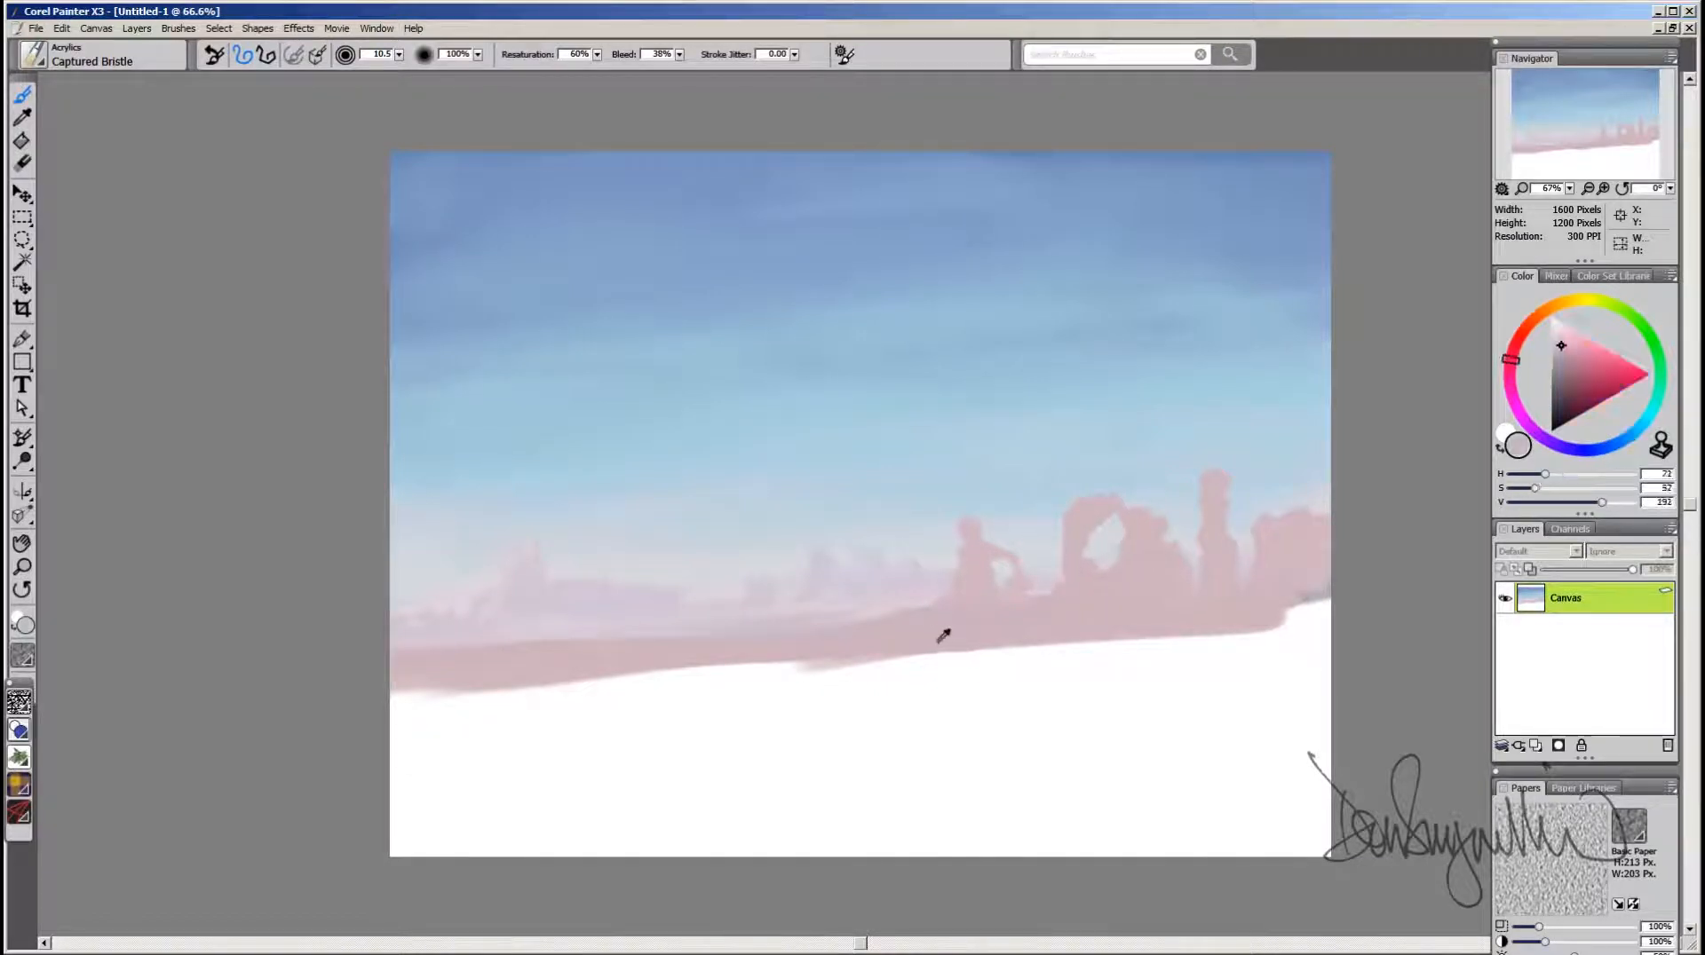
{"action": "left_click_drag", "start_coordinate": [851, 647], "coordinate": [863, 646]}
{"action": "left_click", "coordinate": [868, 642], "text": "alt"}
{"action": "left_click_drag", "start_coordinate": [579, 669], "coordinate": [874, 660]}
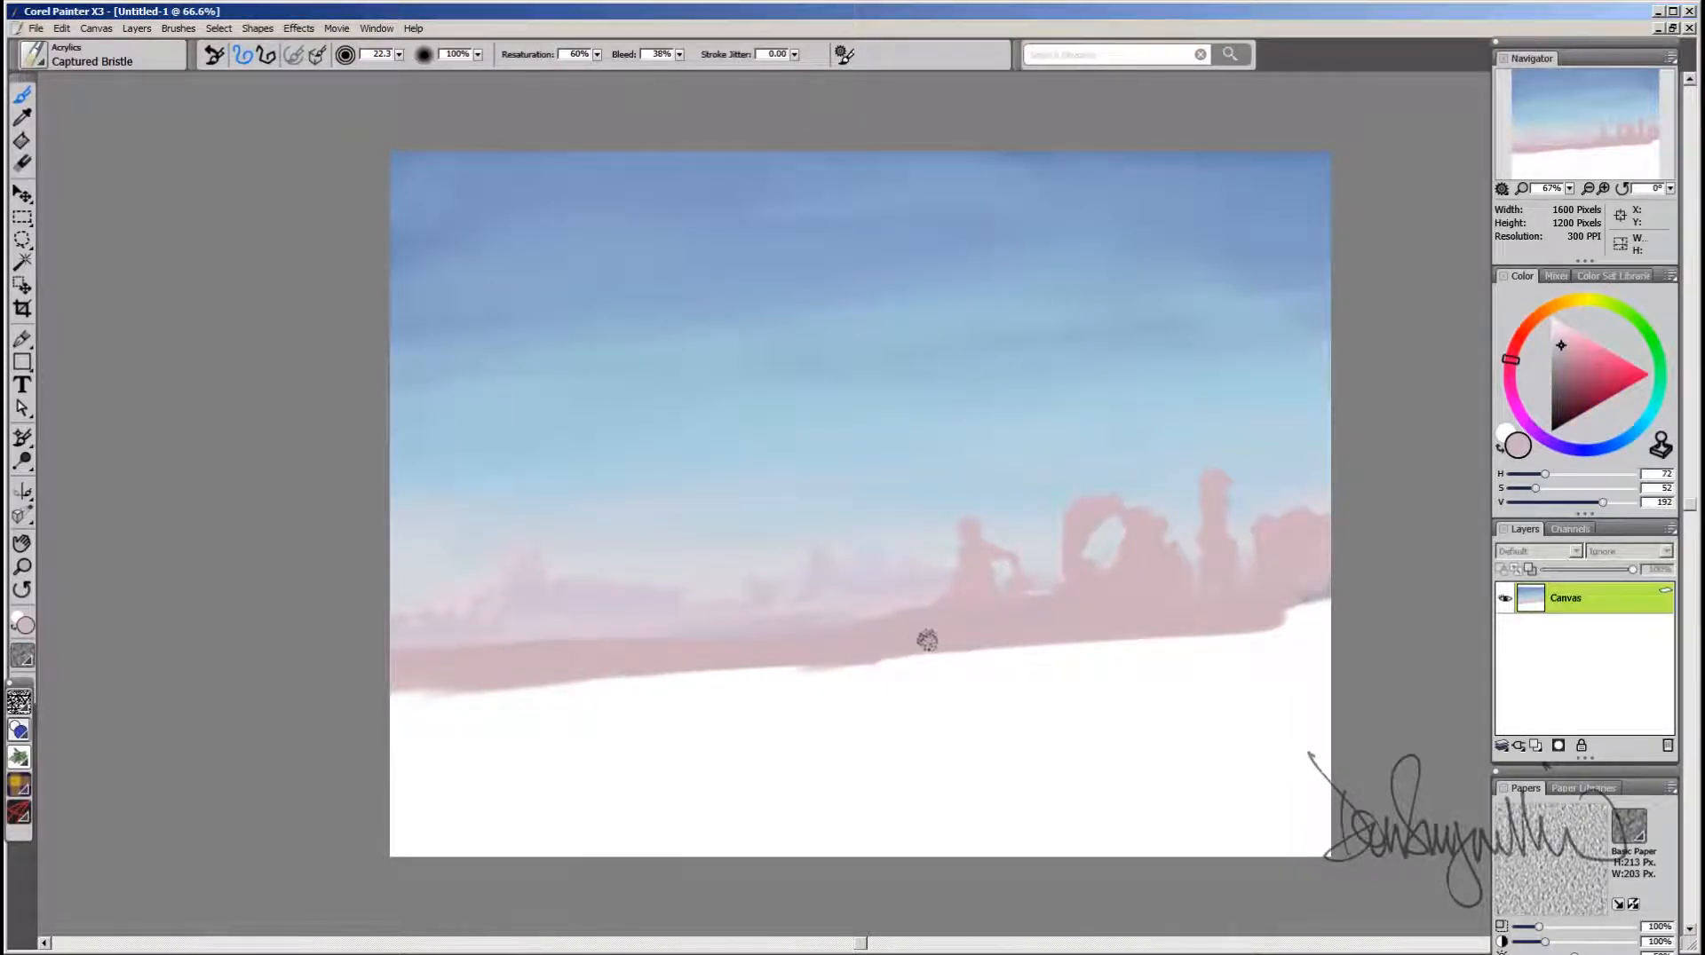
{"action": "mouse_move", "coordinate": [1284, 612]}
{"action": "left_mouse_down"}
{"action": "mouse_move", "coordinate": [1321, 608]}
{"action": "mouse_move", "coordinate": [1287, 621]}
{"action": "left_mouse_up"}
{"action": "mouse_move", "coordinate": [702, 680]}
{"action": "left_mouse_down"}
{"action": "mouse_move", "coordinate": [529, 678]}
{"action": "mouse_move", "coordinate": [1093, 639]}
{"action": "left_mouse_up"}
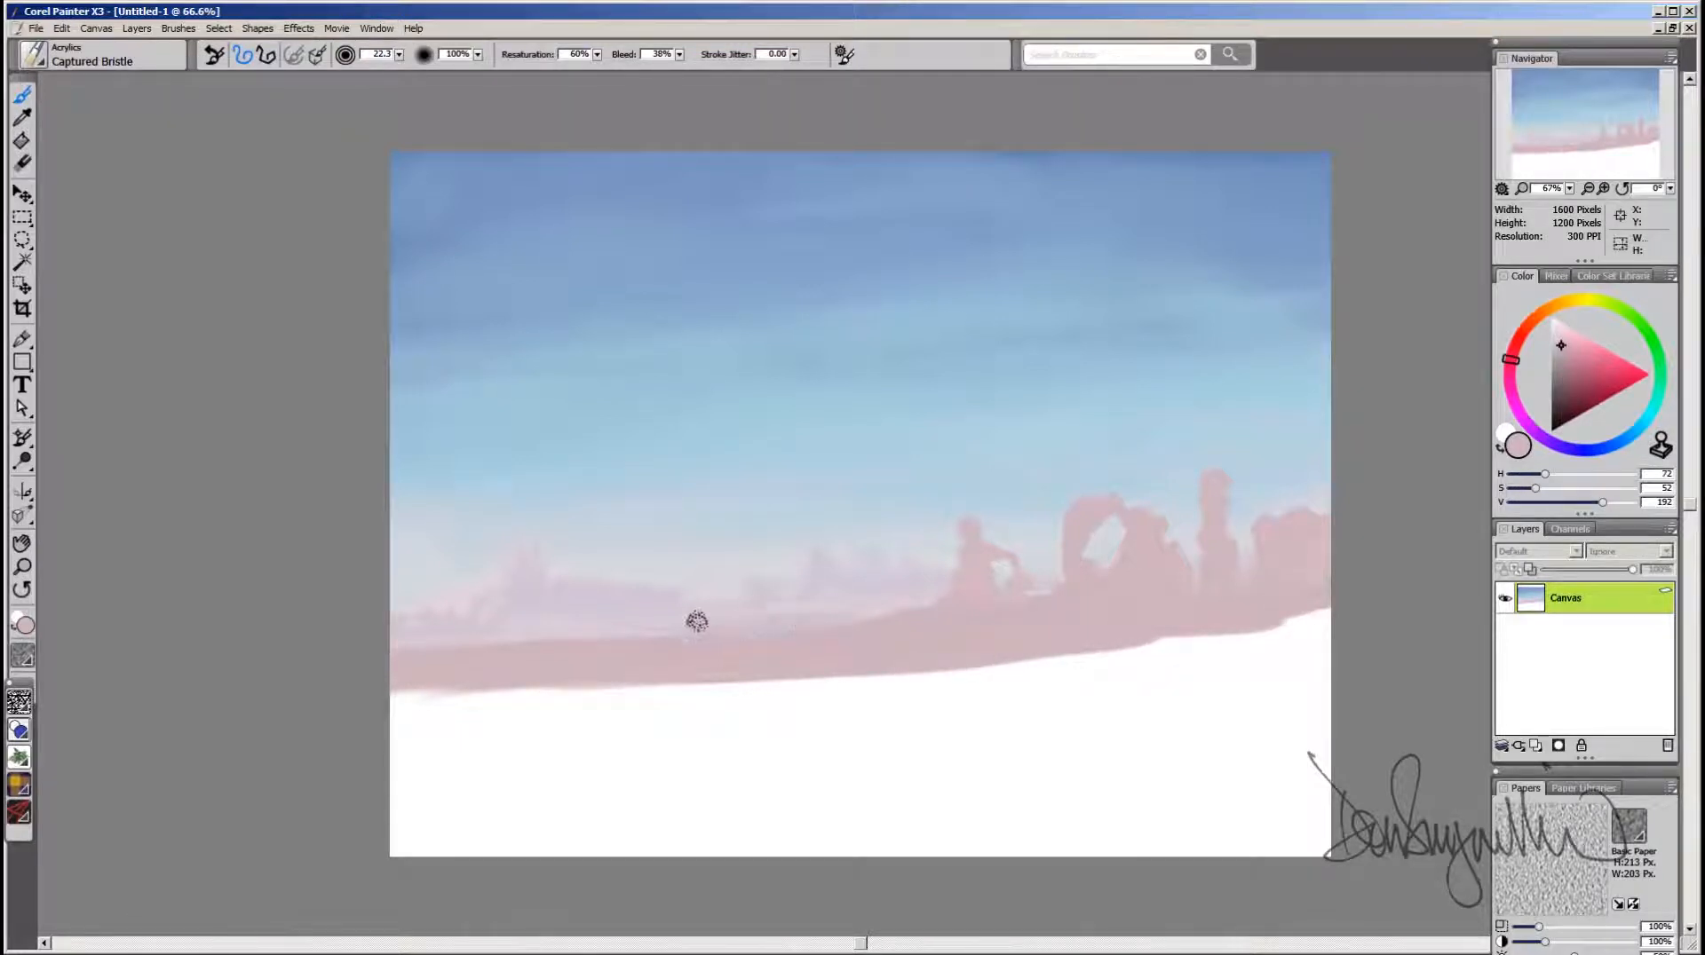
Step: Refine the boundary between the distant haze and the rose land with sampled lavender and rose tones
{"action": "left_click", "coordinate": [721, 624], "text": "alt"}
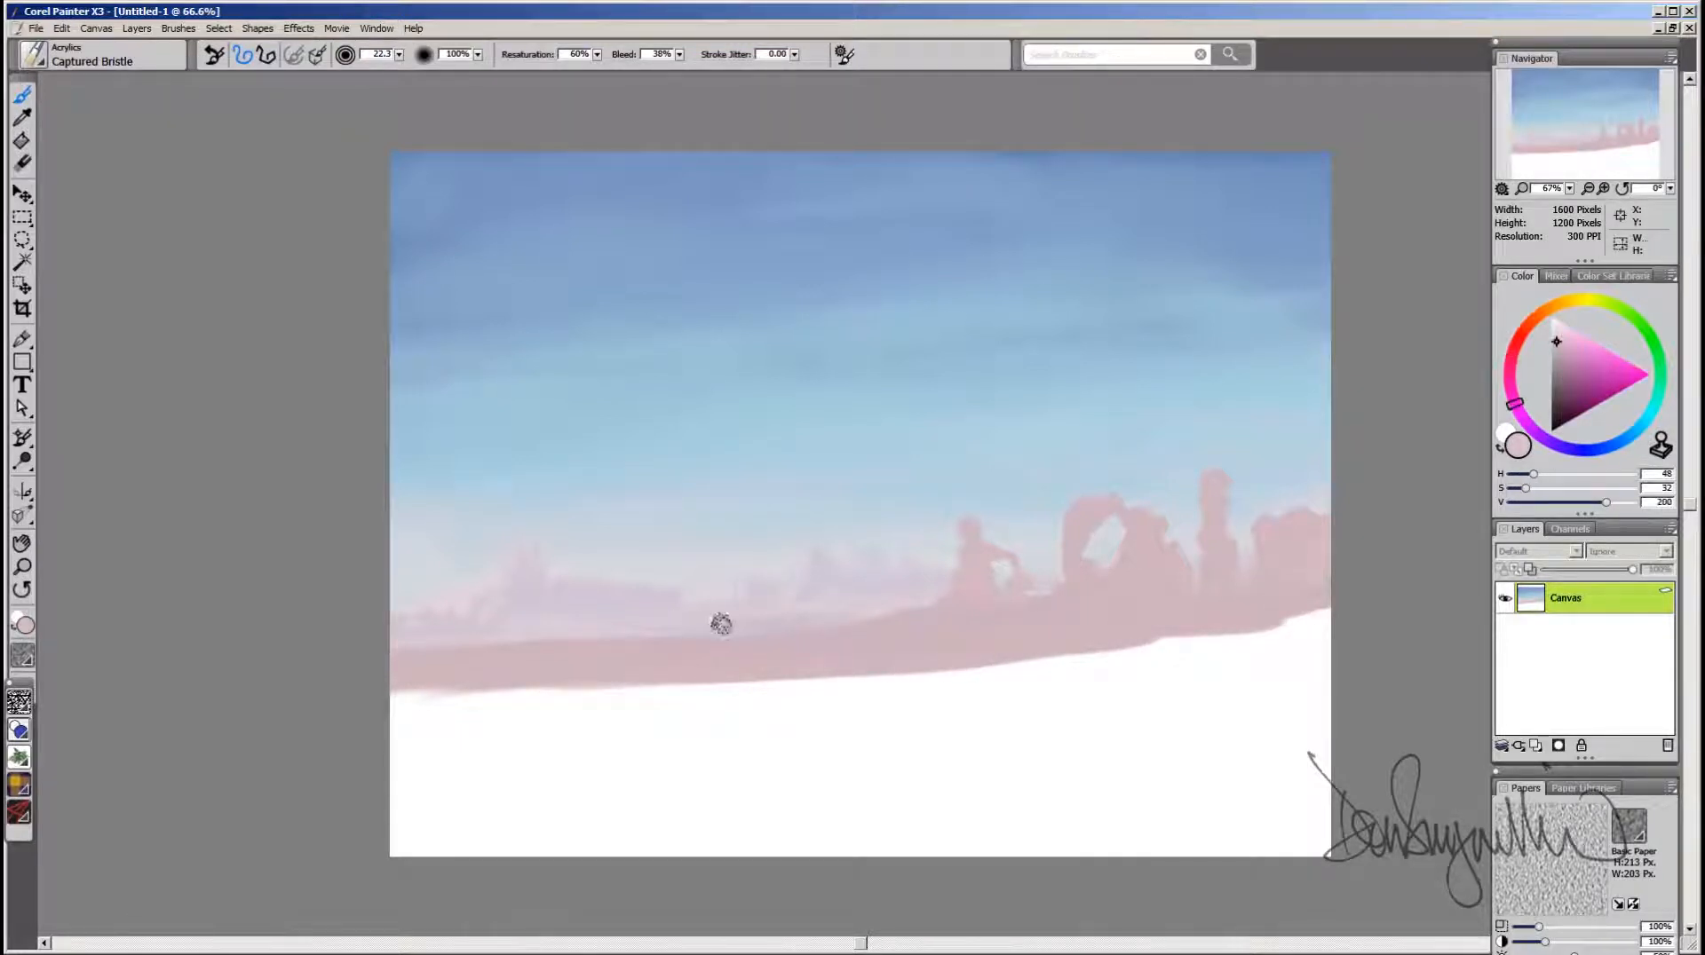
{"action": "left_click", "coordinate": [832, 618], "text": "alt"}
{"action": "left_click", "coordinate": [871, 598], "text": "alt"}
{"action": "left_click", "coordinate": [663, 628], "text": "alt"}
{"action": "left_click", "coordinate": [957, 652], "text": "alt"}
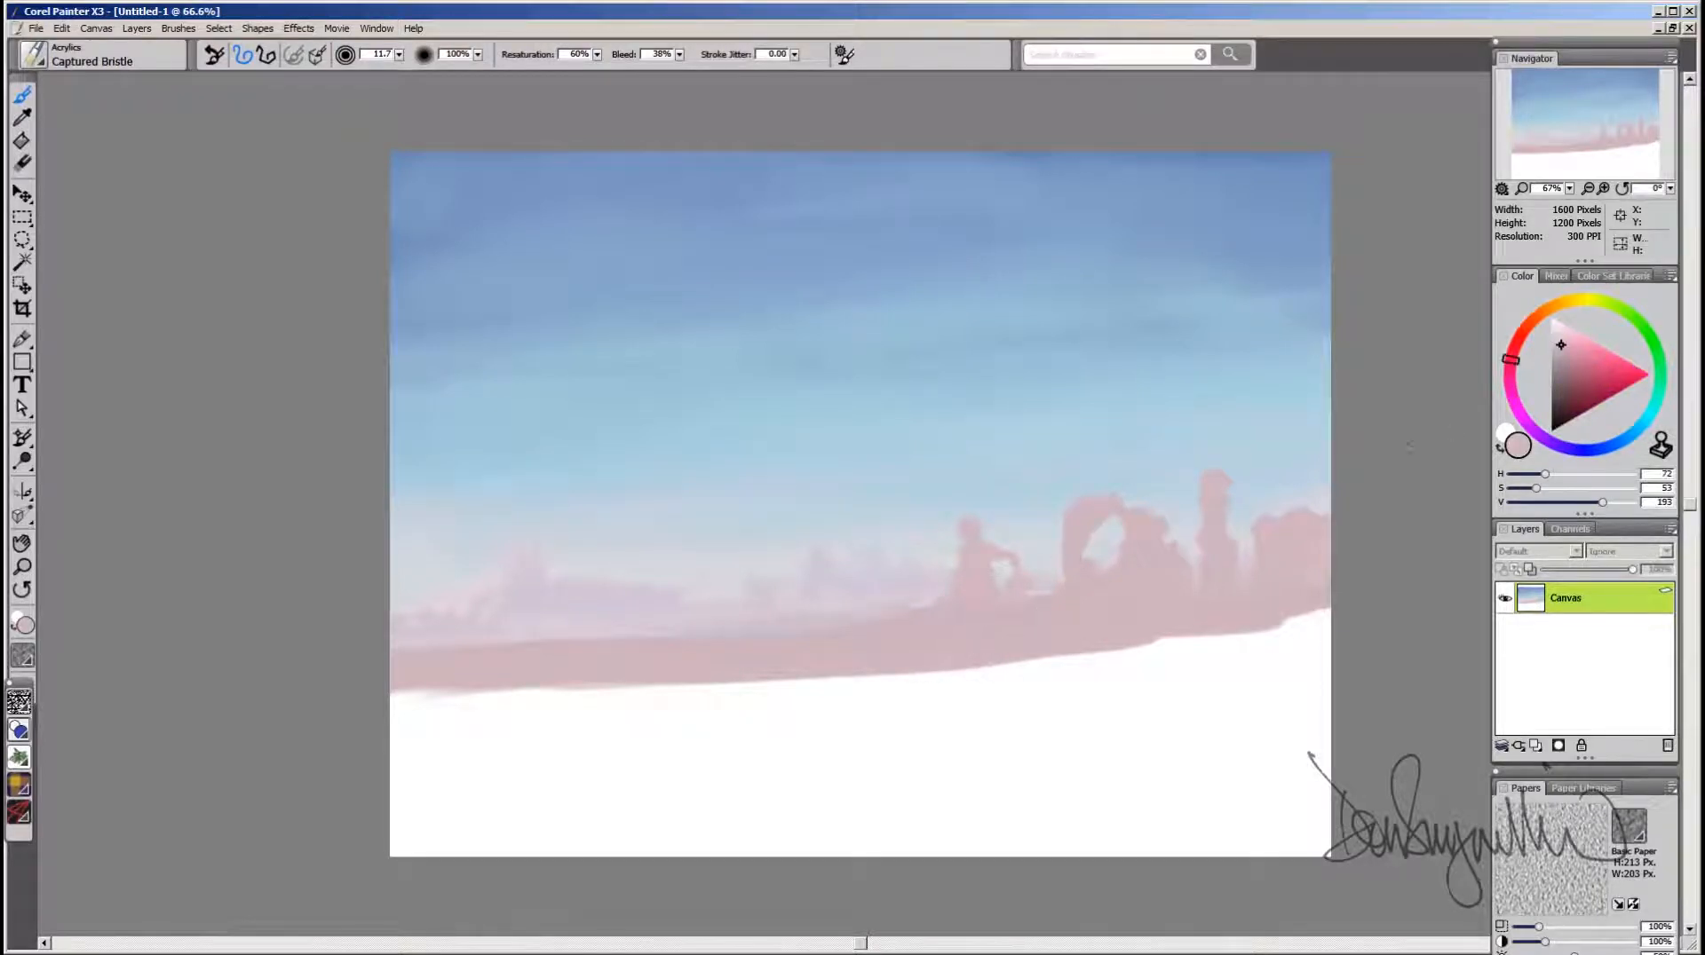
Step: Mix a lighter, warmer peach from the sampled rose and highlight the top of the arch at brush size 4.7
{"action": "left_click", "coordinate": [1081, 533], "text": "alt"}
{"action": "mouse_move", "coordinate": [1562, 343]}
{"action": "left_mouse_down"}
{"action": "mouse_move", "coordinate": [1512, 355]}
{"action": "mouse_move", "coordinate": [1525, 340]}
{"action": "left_mouse_up"}
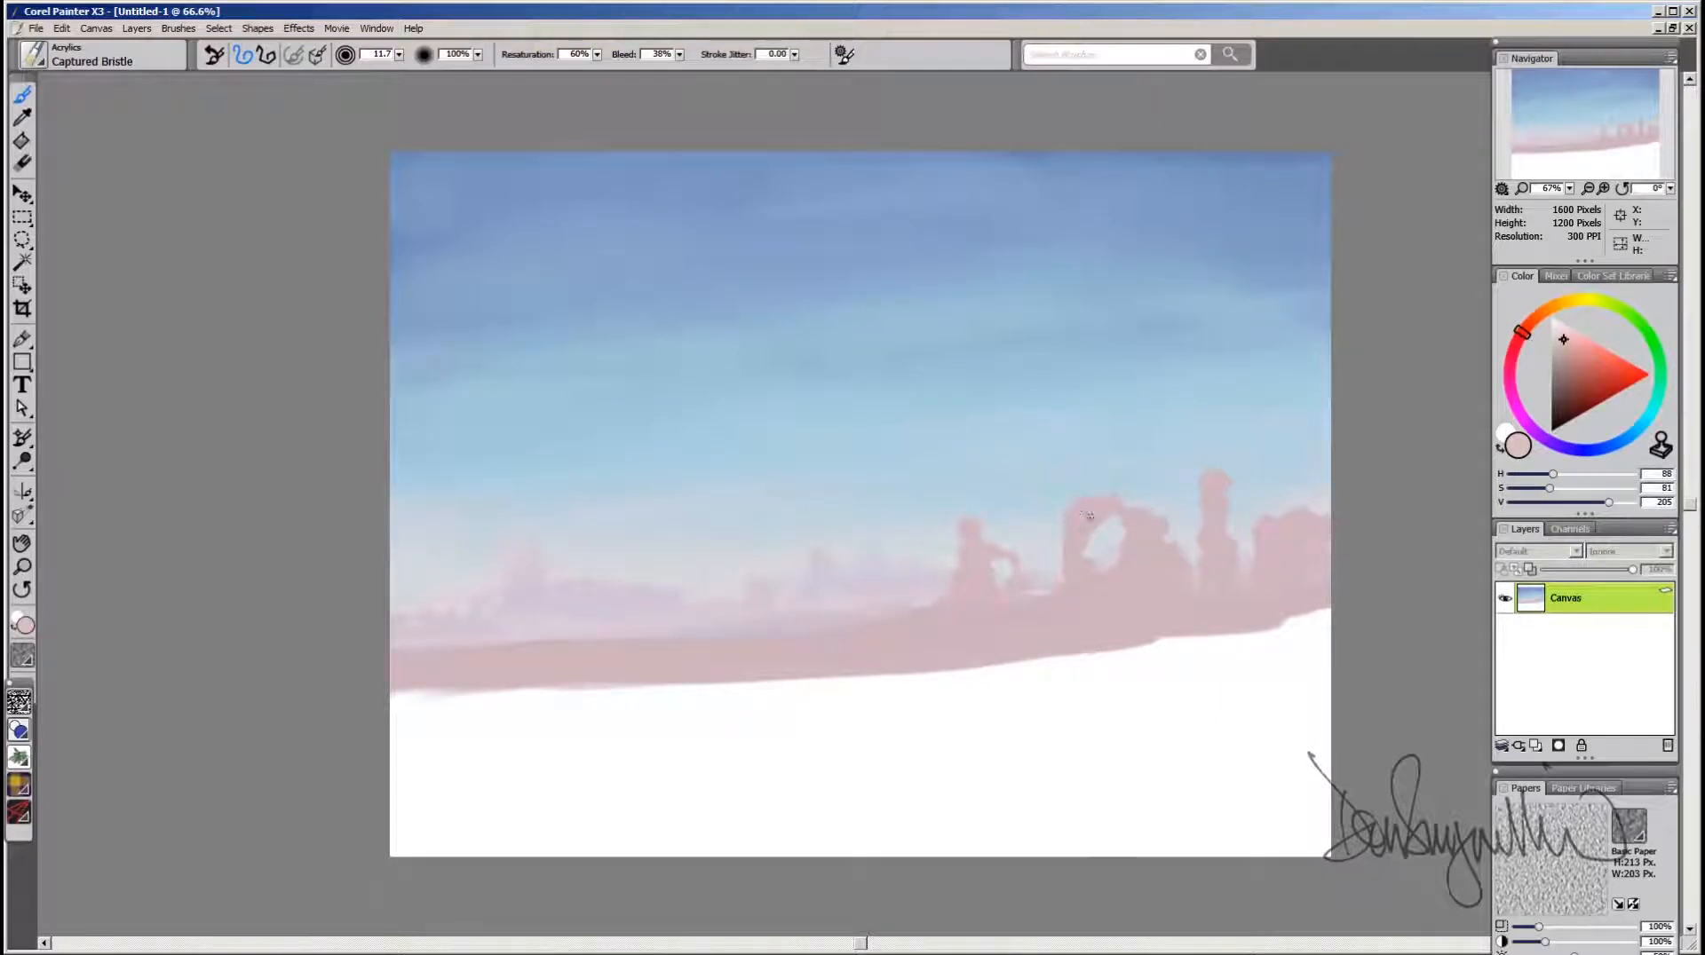
{"action": "left_click_drag", "start_coordinate": [1076, 505], "coordinate": [1075, 507]}
{"action": "left_click", "coordinate": [1563, 334]}
{"action": "left_click_drag", "start_coordinate": [1562, 334], "coordinate": [1564, 336]}
{"action": "left_click_drag", "start_coordinate": [1100, 521], "coordinate": [1112, 501]}
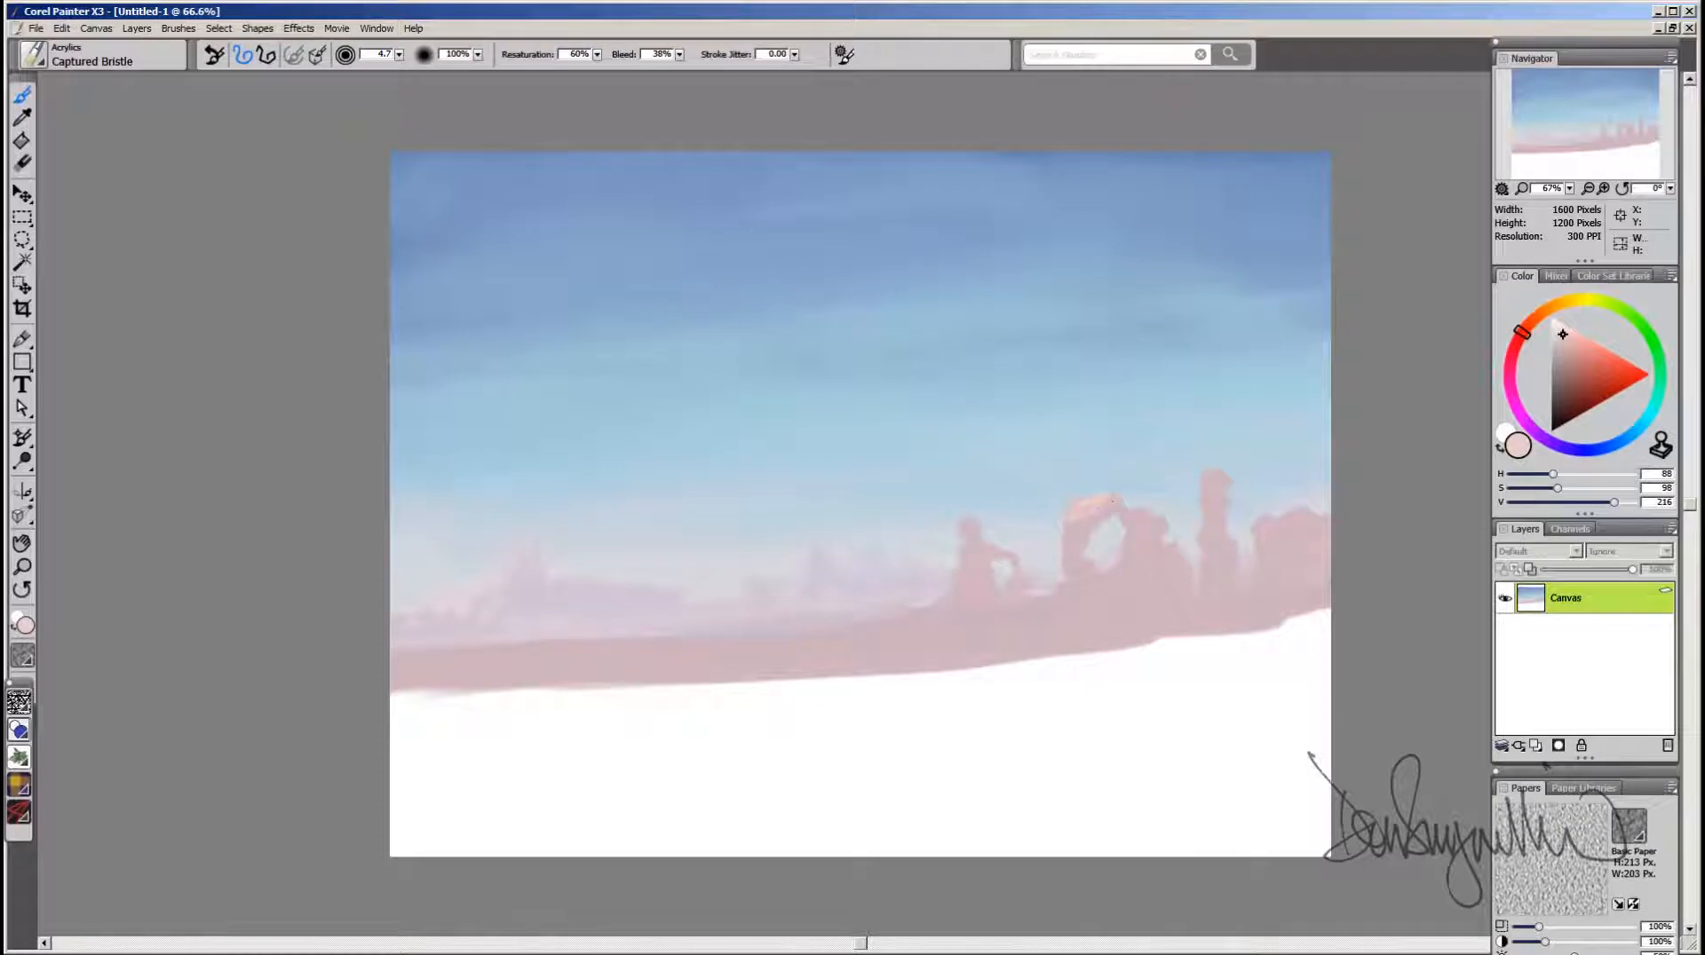
Step: Paint thin peach highlights on the tall spire, the neighboring formations and the ridges along the ground
{"action": "left_click_drag", "start_coordinate": [1228, 482], "coordinate": [1215, 492]}
{"action": "left_click_drag", "start_coordinate": [1216, 488], "coordinate": [1227, 505]}
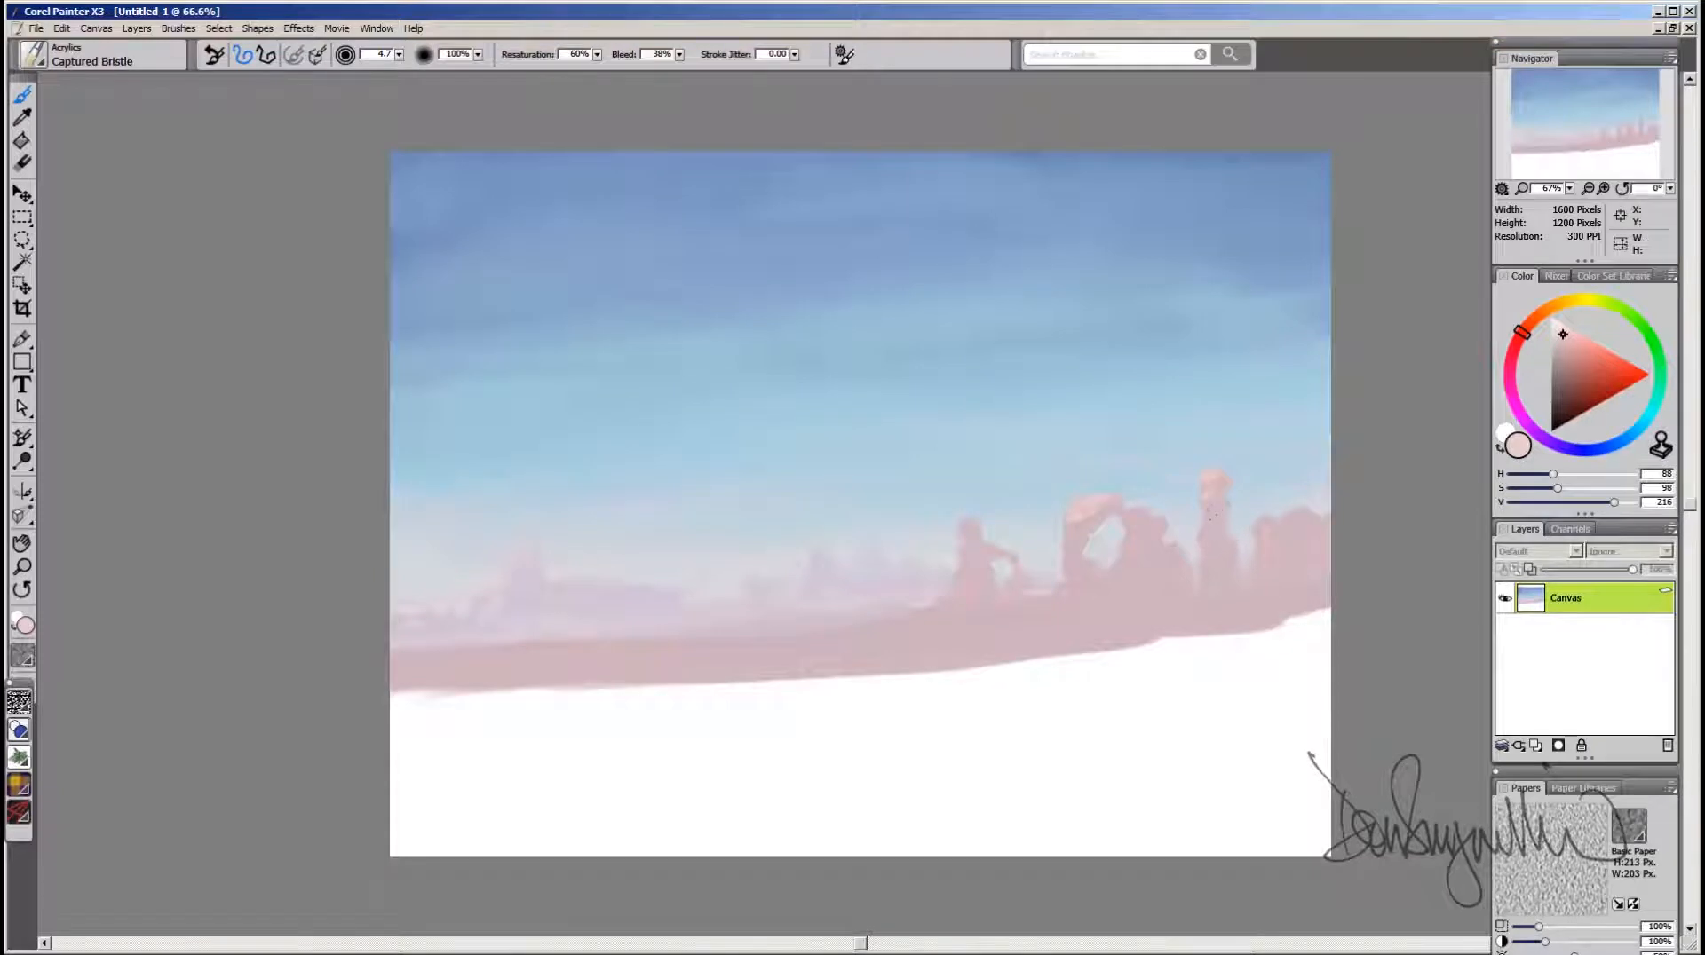
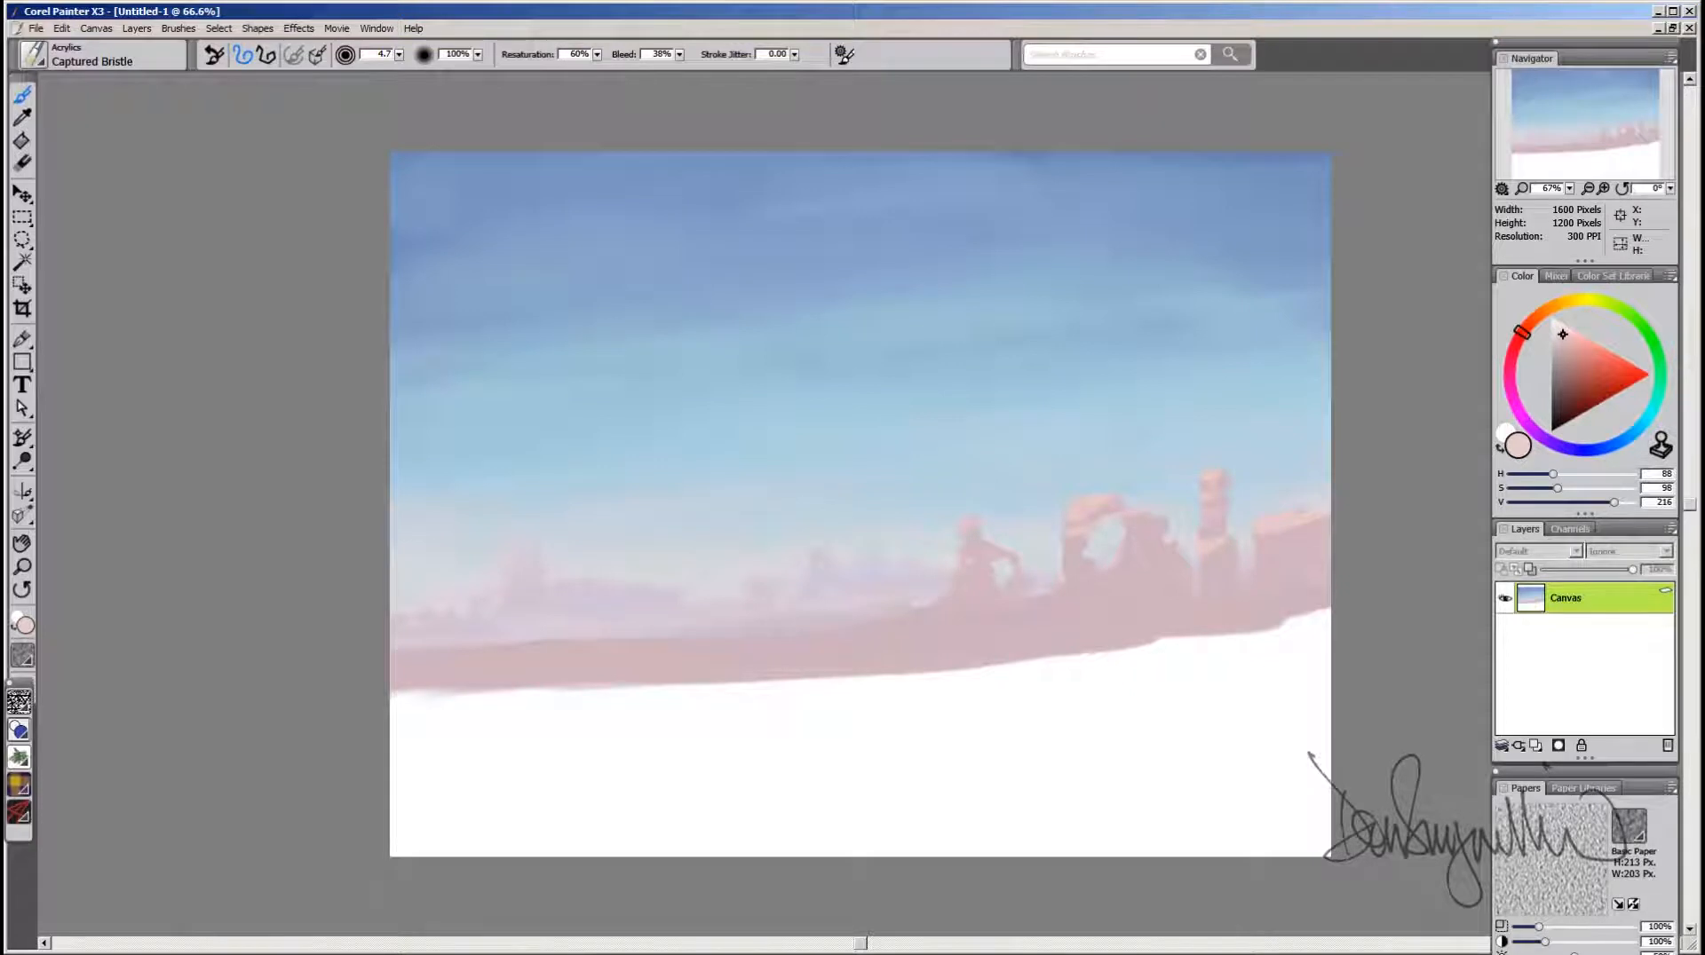
{"action": "mouse_move", "coordinate": [1063, 595]}
{"action": "left_mouse_down"}
{"action": "mouse_move", "coordinate": [1128, 574]}
{"action": "mouse_move", "coordinate": [937, 635]}
{"action": "mouse_move", "coordinate": [462, 672]}
{"action": "left_mouse_up"}
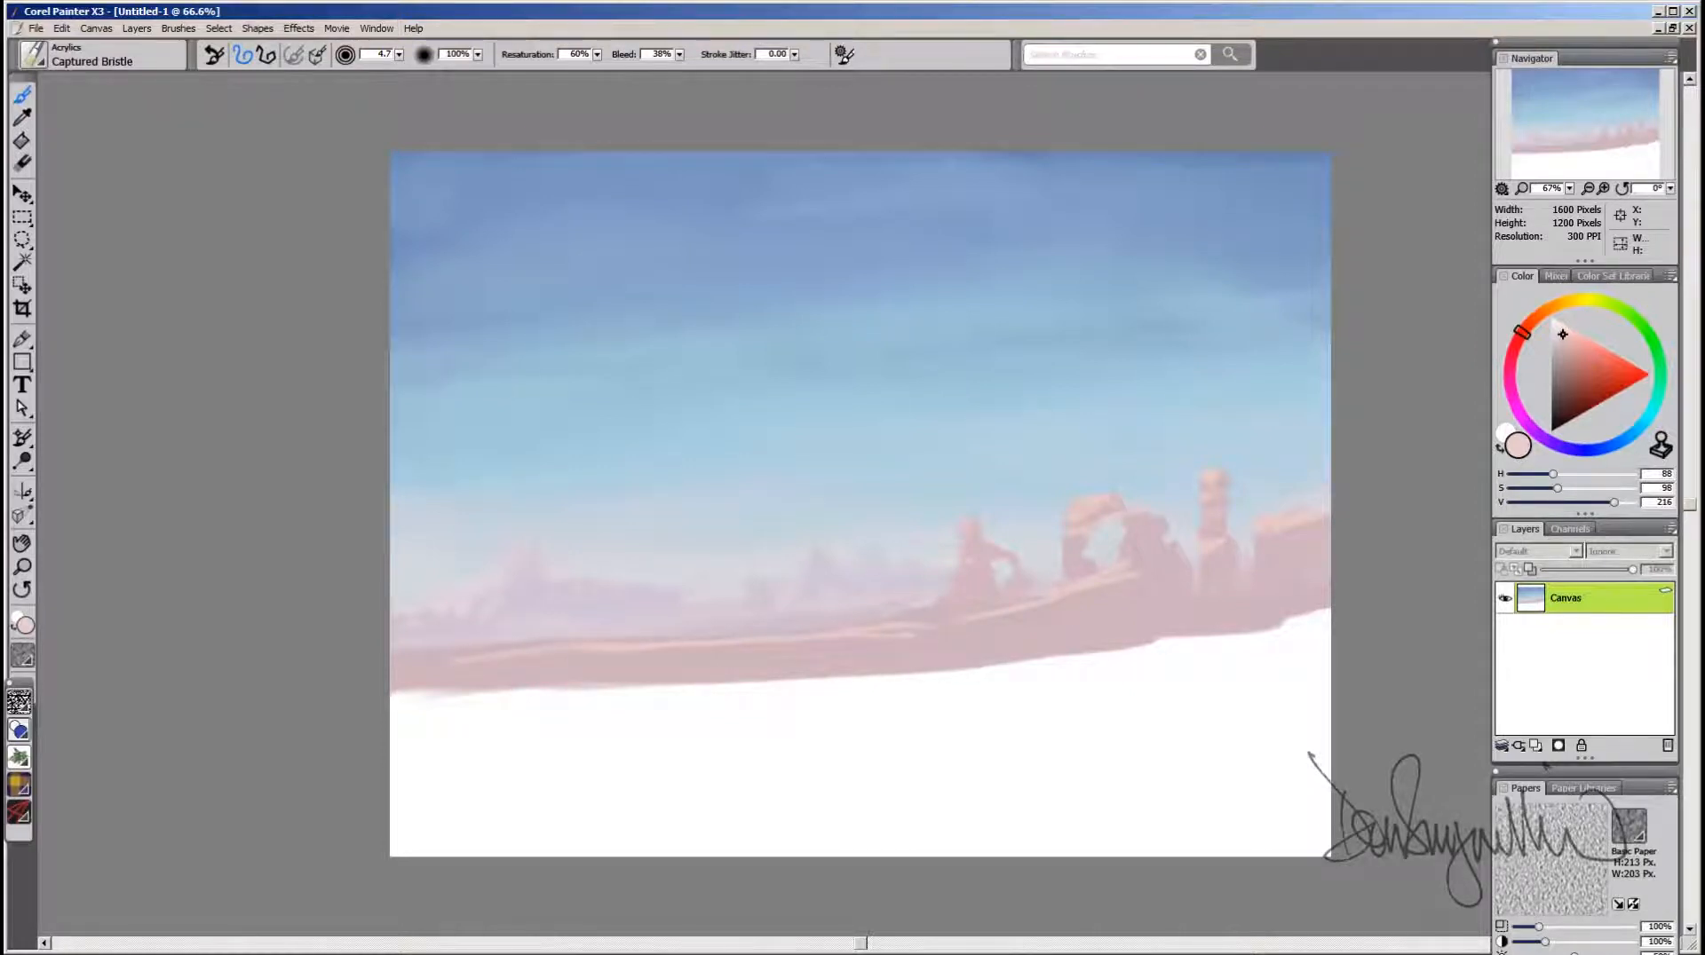
{"action": "mouse_move", "coordinate": [896, 633]}
{"action": "left_mouse_down"}
{"action": "mouse_move", "coordinate": [1010, 627]}
{"action": "mouse_move", "coordinate": [1055, 601]}
{"action": "left_mouse_up"}
{"action": "mouse_move", "coordinate": [1172, 547]}
{"action": "left_mouse_down"}
{"action": "mouse_move", "coordinate": [1061, 634]}
{"action": "mouse_move", "coordinate": [1124, 620]}
{"action": "mouse_move", "coordinate": [1052, 611]}
{"action": "mouse_move", "coordinate": [1072, 609]}
{"action": "left_mouse_up"}
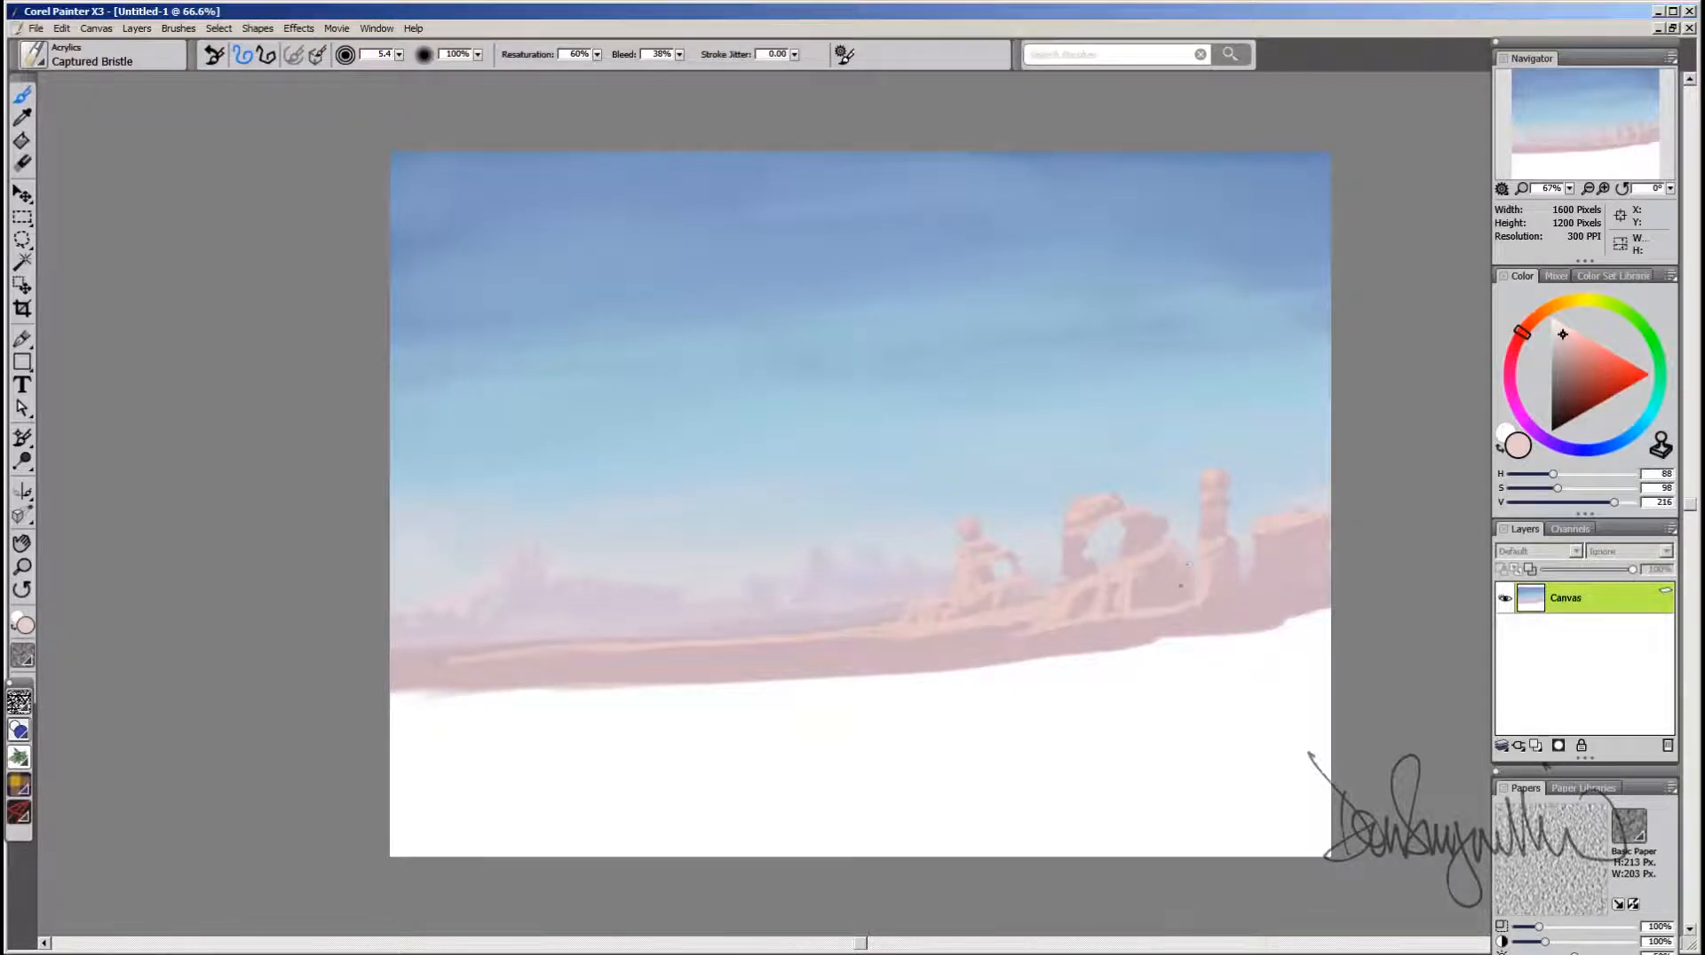
Step: Model the arch's right pillar, the far-right mesa and the slope below them with sampled rose and peach tones
{"action": "left_click", "coordinate": [1156, 592], "text": "alt"}
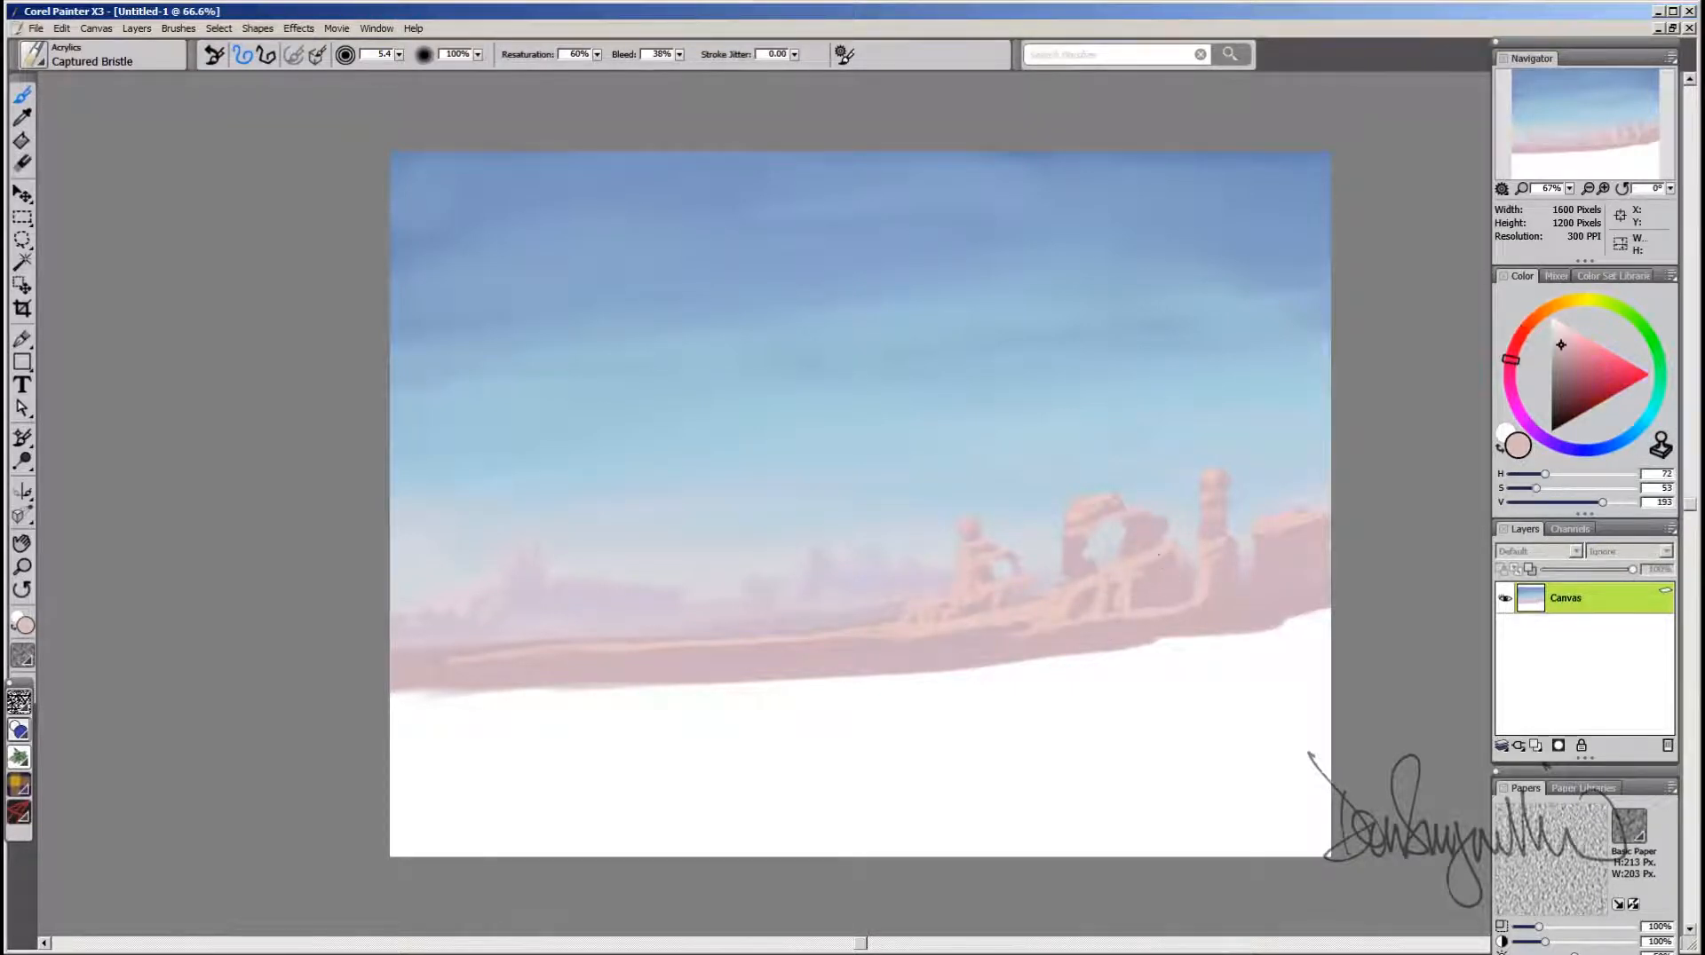
{"action": "left_click", "coordinate": [1137, 575], "text": "alt"}
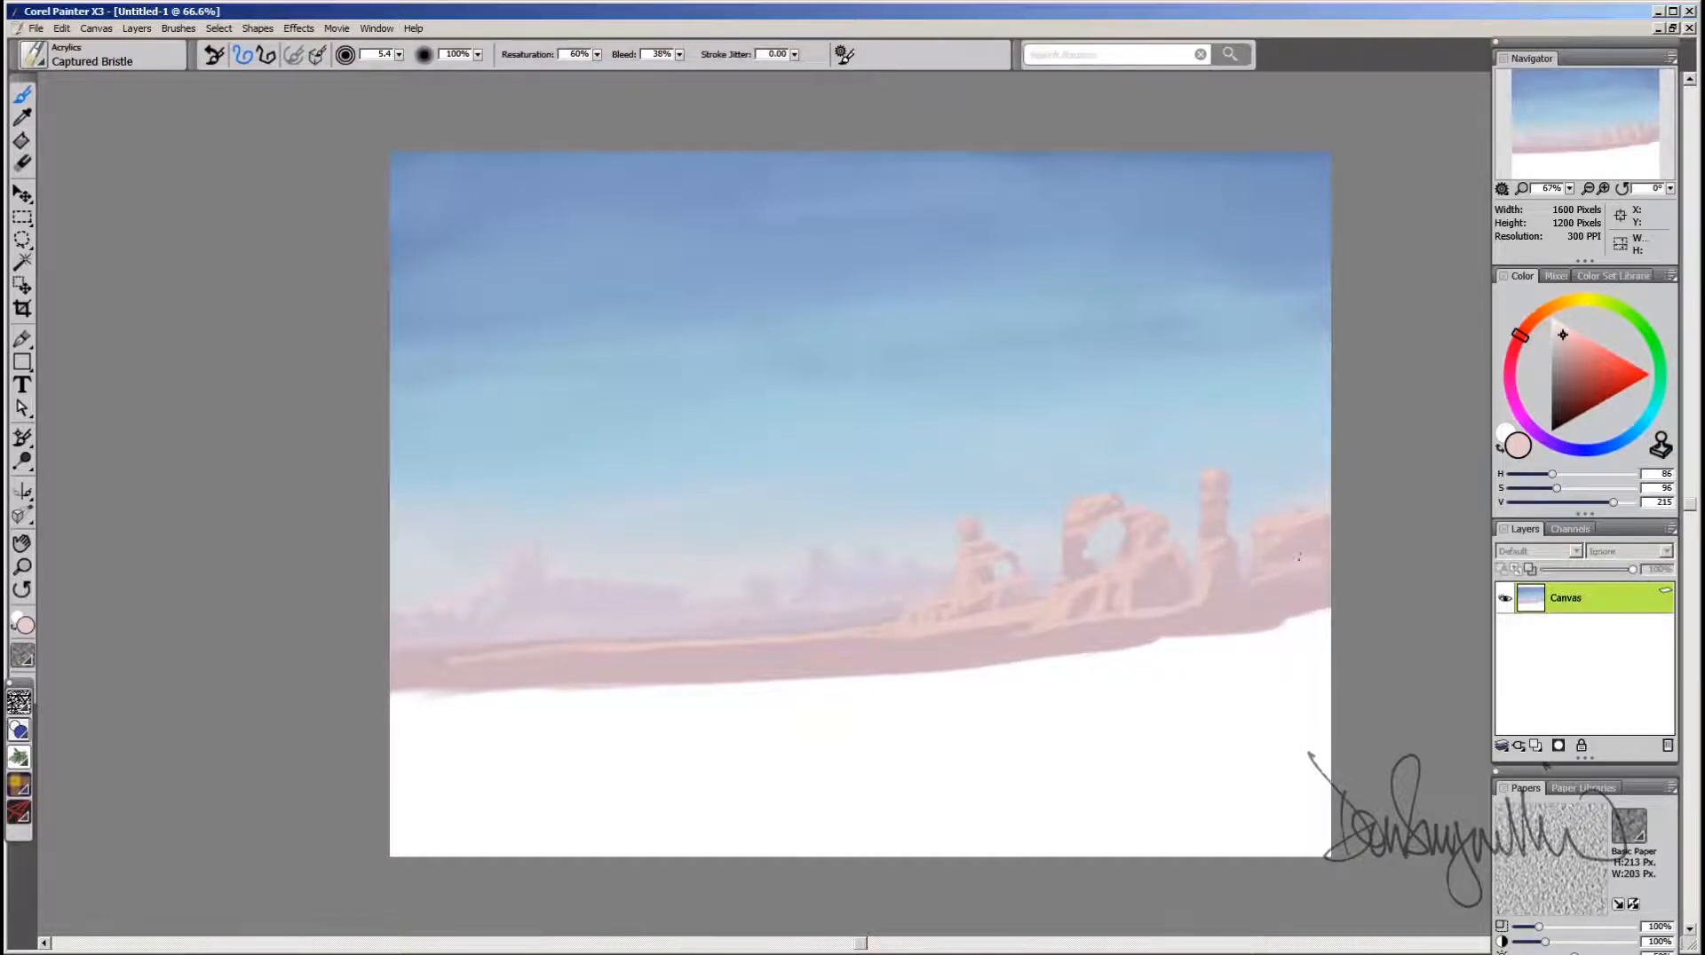
{"action": "left_click_drag", "start_coordinate": [1286, 594], "coordinate": [1293, 595]}
{"action": "left_click", "coordinate": [1275, 585], "text": "alt"}
{"action": "left_click_drag", "start_coordinate": [1154, 627], "coordinate": [1228, 606]}
{"action": "left_click", "coordinate": [1188, 626], "text": "alt"}
Step: Blend the slope beneath the arch and the smaller spire with sampled peach and rose at brush size 14.2
{"action": "left_click_drag", "start_coordinate": [1026, 629], "coordinate": [941, 630]}
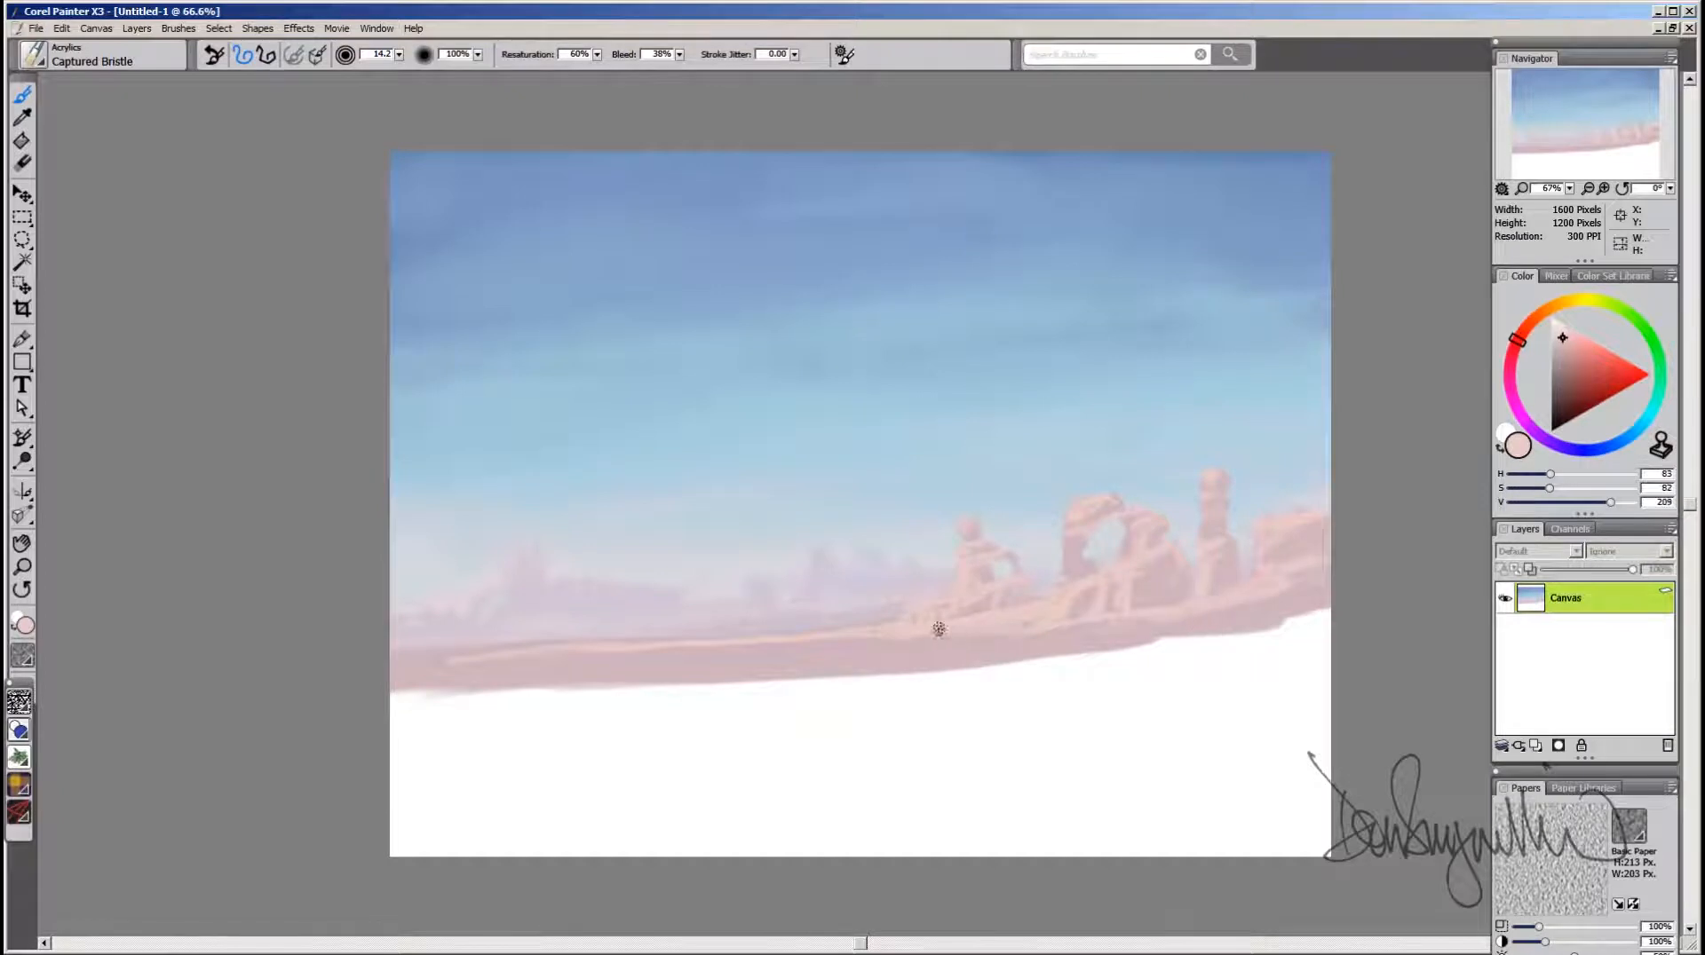
{"action": "left_click", "coordinate": [986, 624], "text": "alt"}
{"action": "left_click", "coordinate": [1064, 623], "text": "alt"}
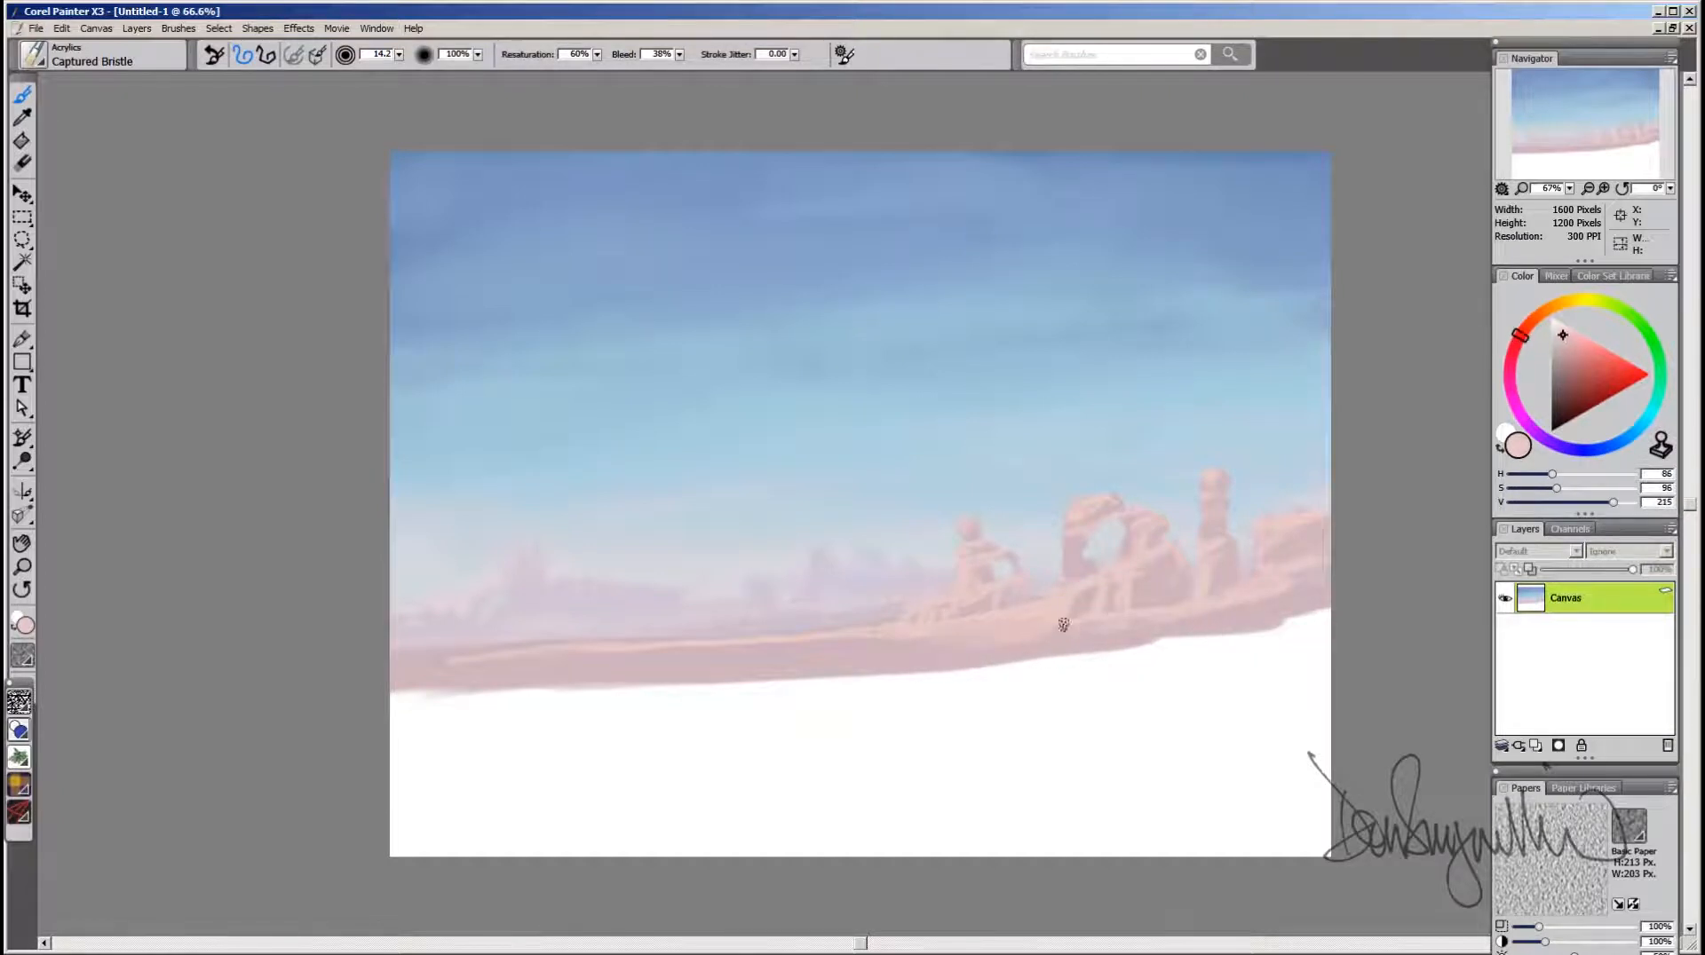
{"action": "left_click", "coordinate": [1037, 628], "text": "alt"}
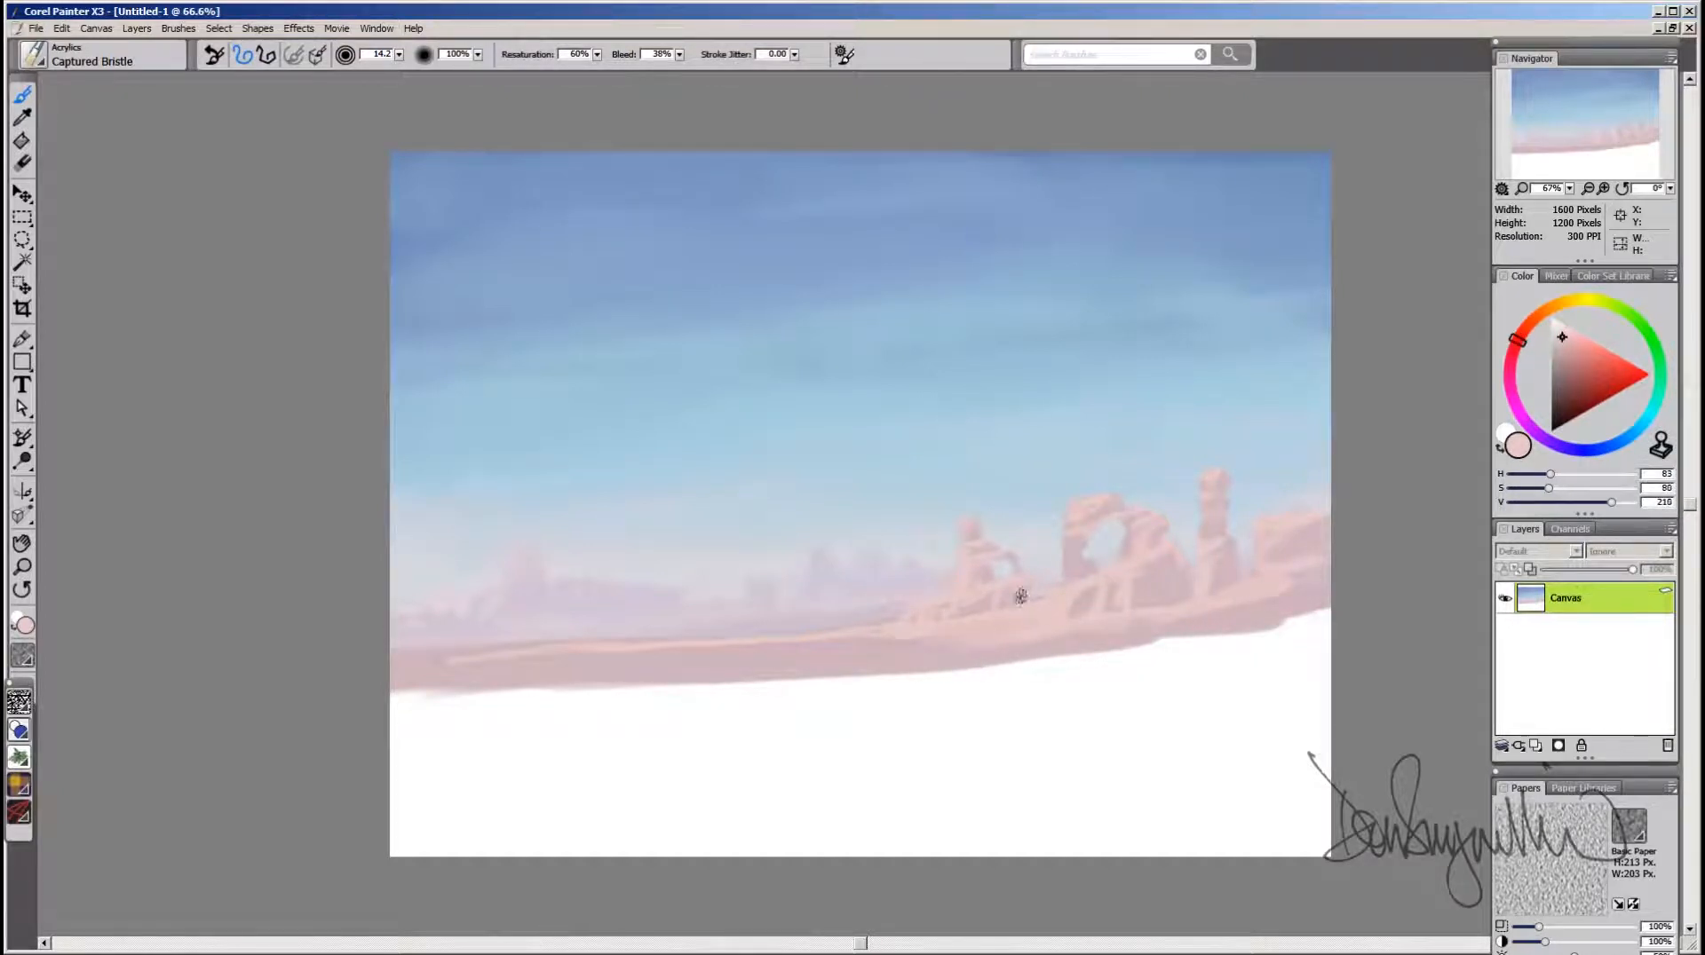
{"action": "left_click", "coordinate": [1016, 610], "text": "alt"}
{"action": "left_click", "coordinate": [1012, 604], "text": "alt"}
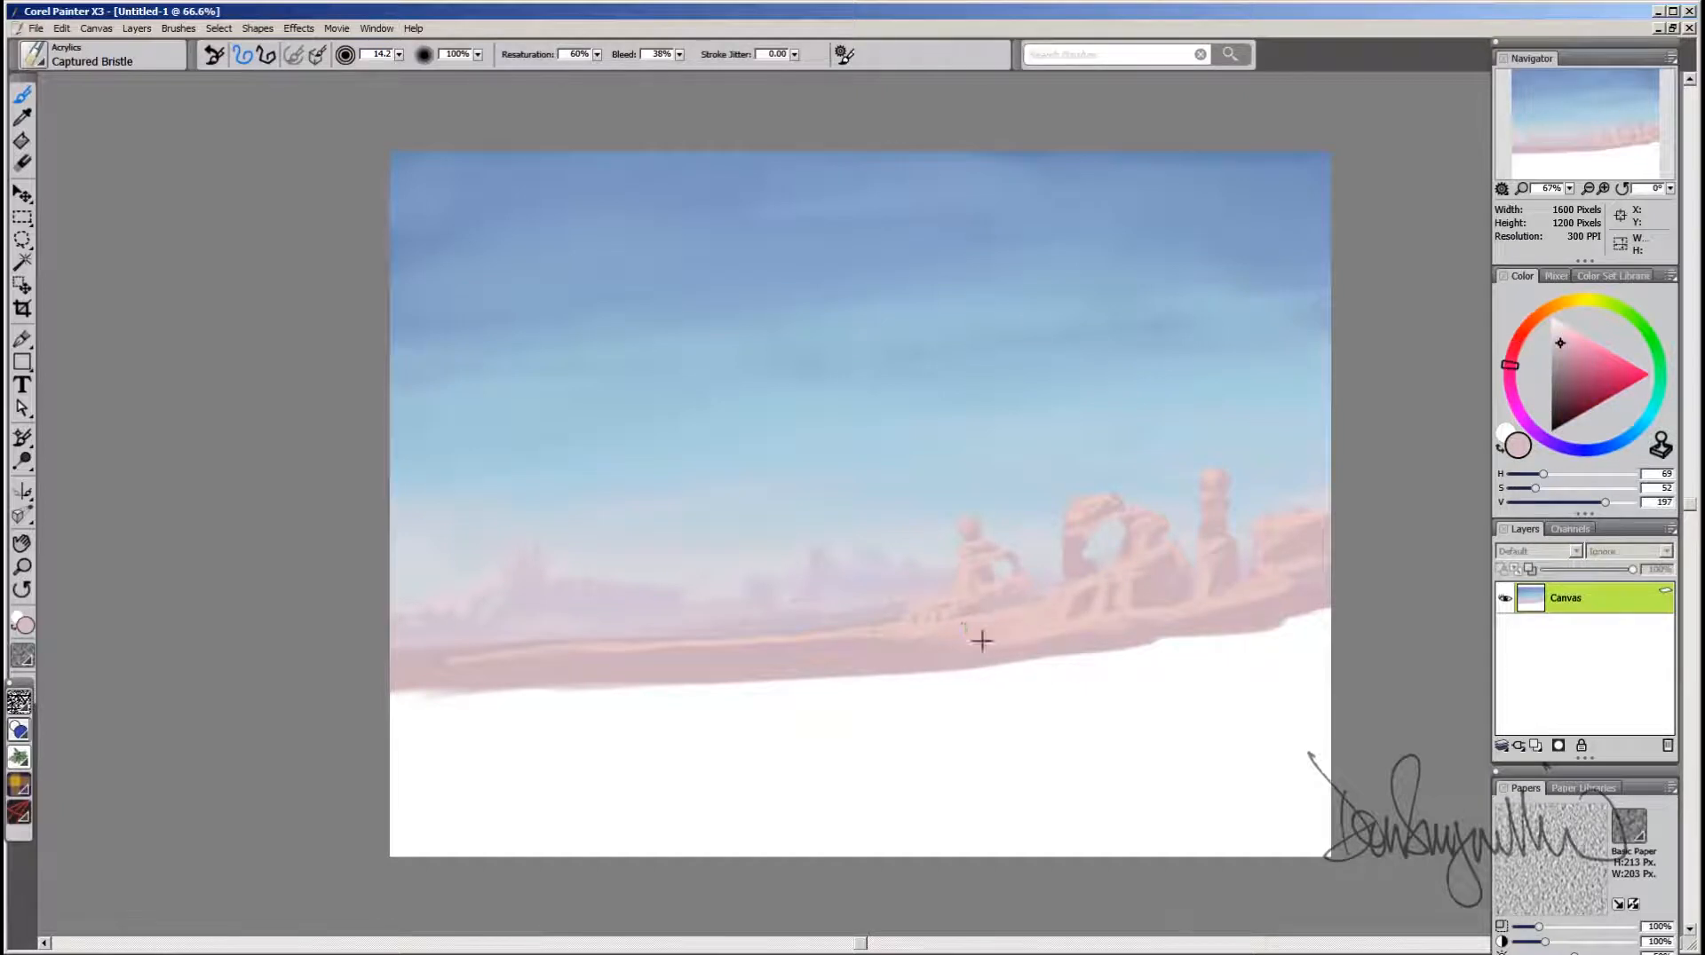
{"action": "left_click_drag", "start_coordinate": [982, 636], "coordinate": [968, 631]}
Step: Paint a natural arch at the canvas's far-left edge in sampled dusty rose at brush size 12.9
{"action": "left_click", "coordinate": [831, 648], "text": "alt"}
{"action": "mouse_move", "coordinate": [395, 562]}
{"action": "left_mouse_down"}
{"action": "mouse_move", "coordinate": [490, 644]}
{"action": "mouse_move", "coordinate": [437, 586]}
{"action": "mouse_move", "coordinate": [462, 636]}
{"action": "mouse_move", "coordinate": [451, 569]}
{"action": "mouse_move", "coordinate": [434, 573]}
{"action": "mouse_move", "coordinate": [447, 594]}
{"action": "mouse_move", "coordinate": [409, 550]}
{"action": "mouse_move", "coordinate": [403, 570]}
{"action": "mouse_move", "coordinate": [456, 601]}
{"action": "mouse_move", "coordinate": [471, 639]}
{"action": "mouse_move", "coordinate": [458, 621]}
{"action": "mouse_move", "coordinate": [422, 645]}
{"action": "left_mouse_up"}
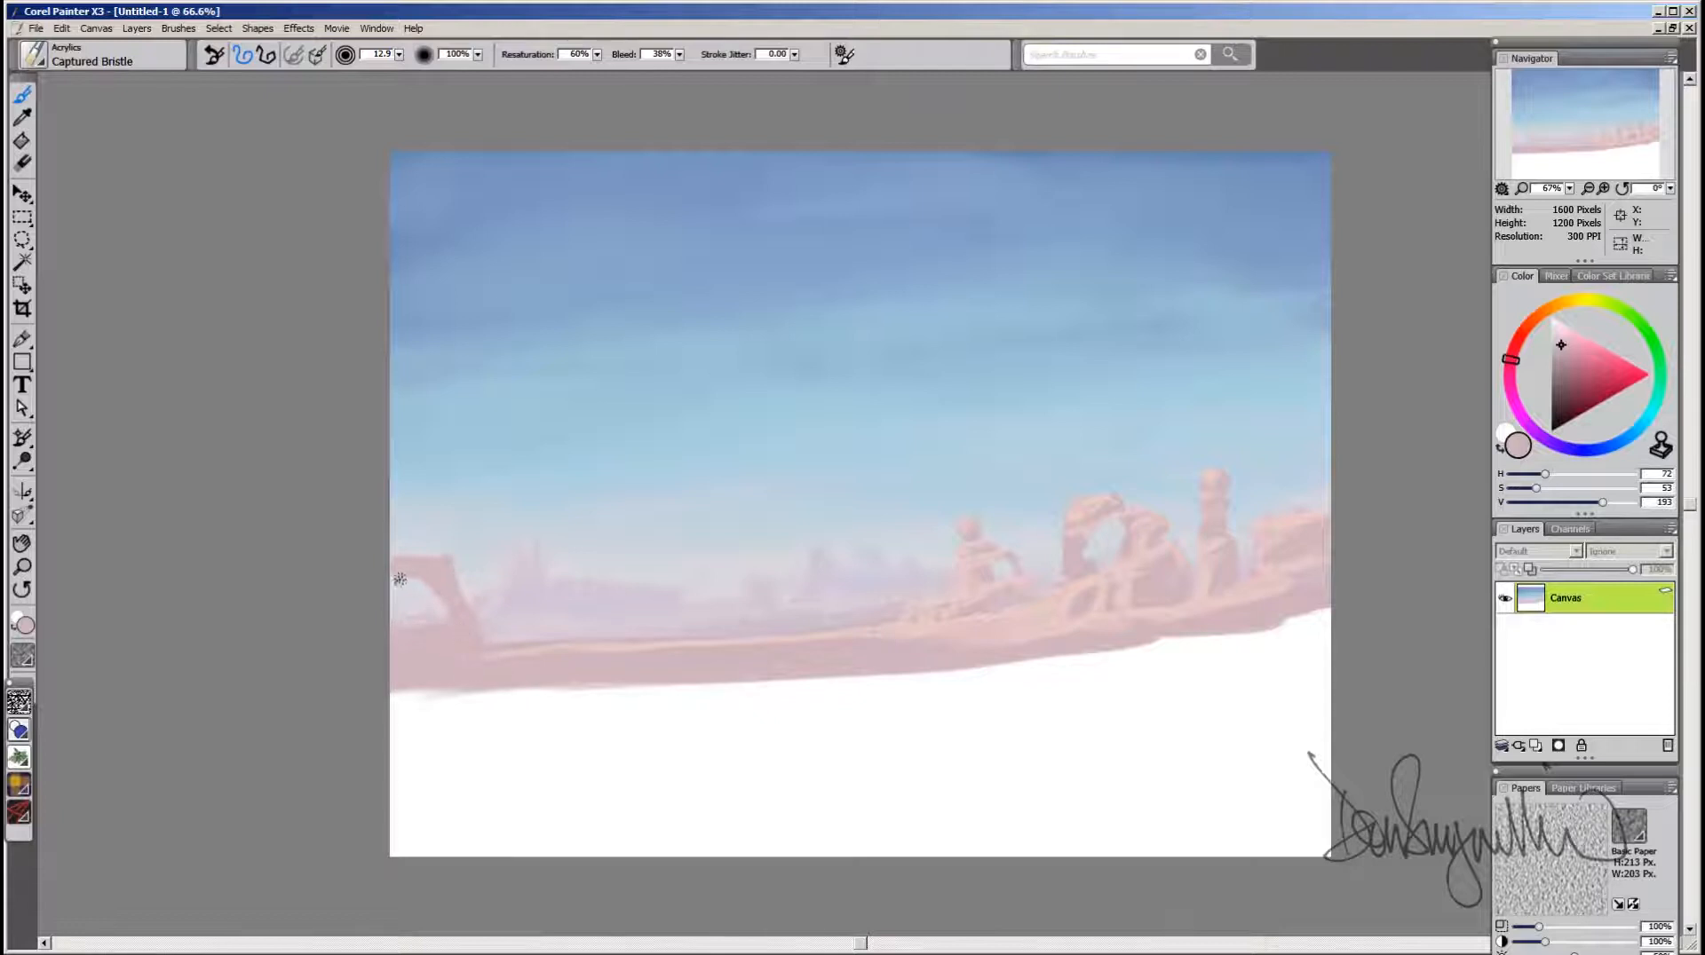
{"action": "left_click_drag", "start_coordinate": [521, 648], "coordinate": [568, 651]}
Step: Highlight the top and base of the far-left arch with sampled peach tones at brush size 9.6
{"action": "left_click", "coordinate": [557, 653], "text": "alt"}
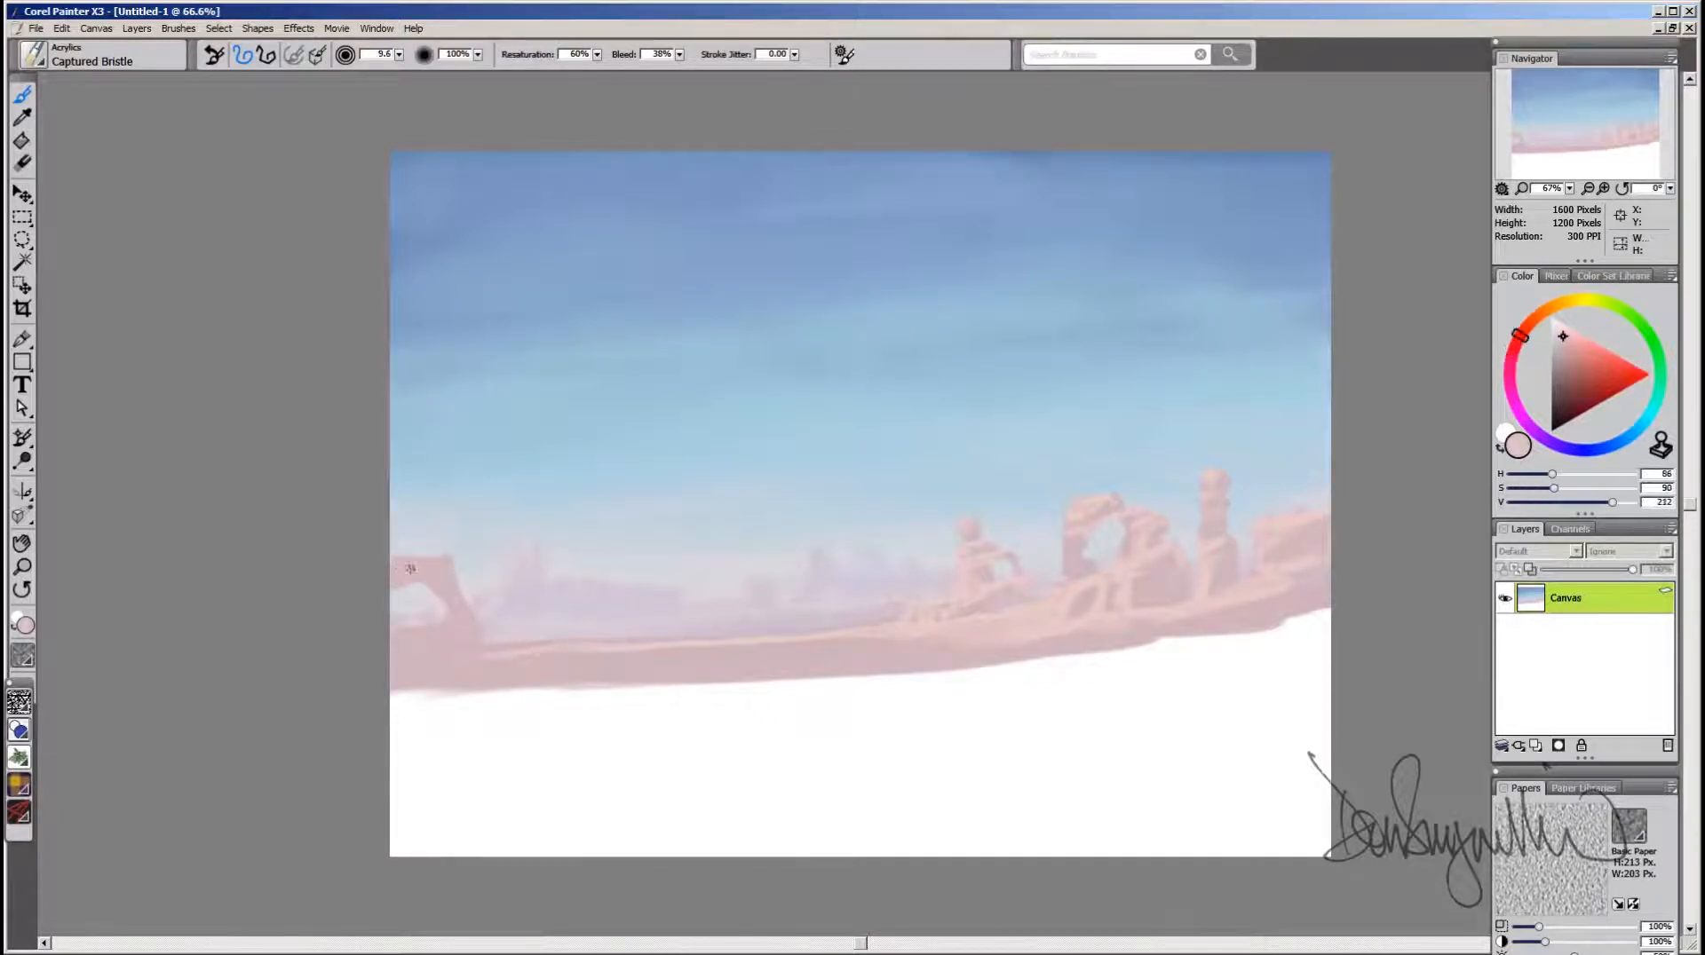
{"action": "left_click_drag", "start_coordinate": [441, 559], "coordinate": [409, 560]}
{"action": "left_click", "coordinate": [1070, 609], "text": "alt"}
{"action": "left_click", "coordinate": [471, 638], "text": "alt"}
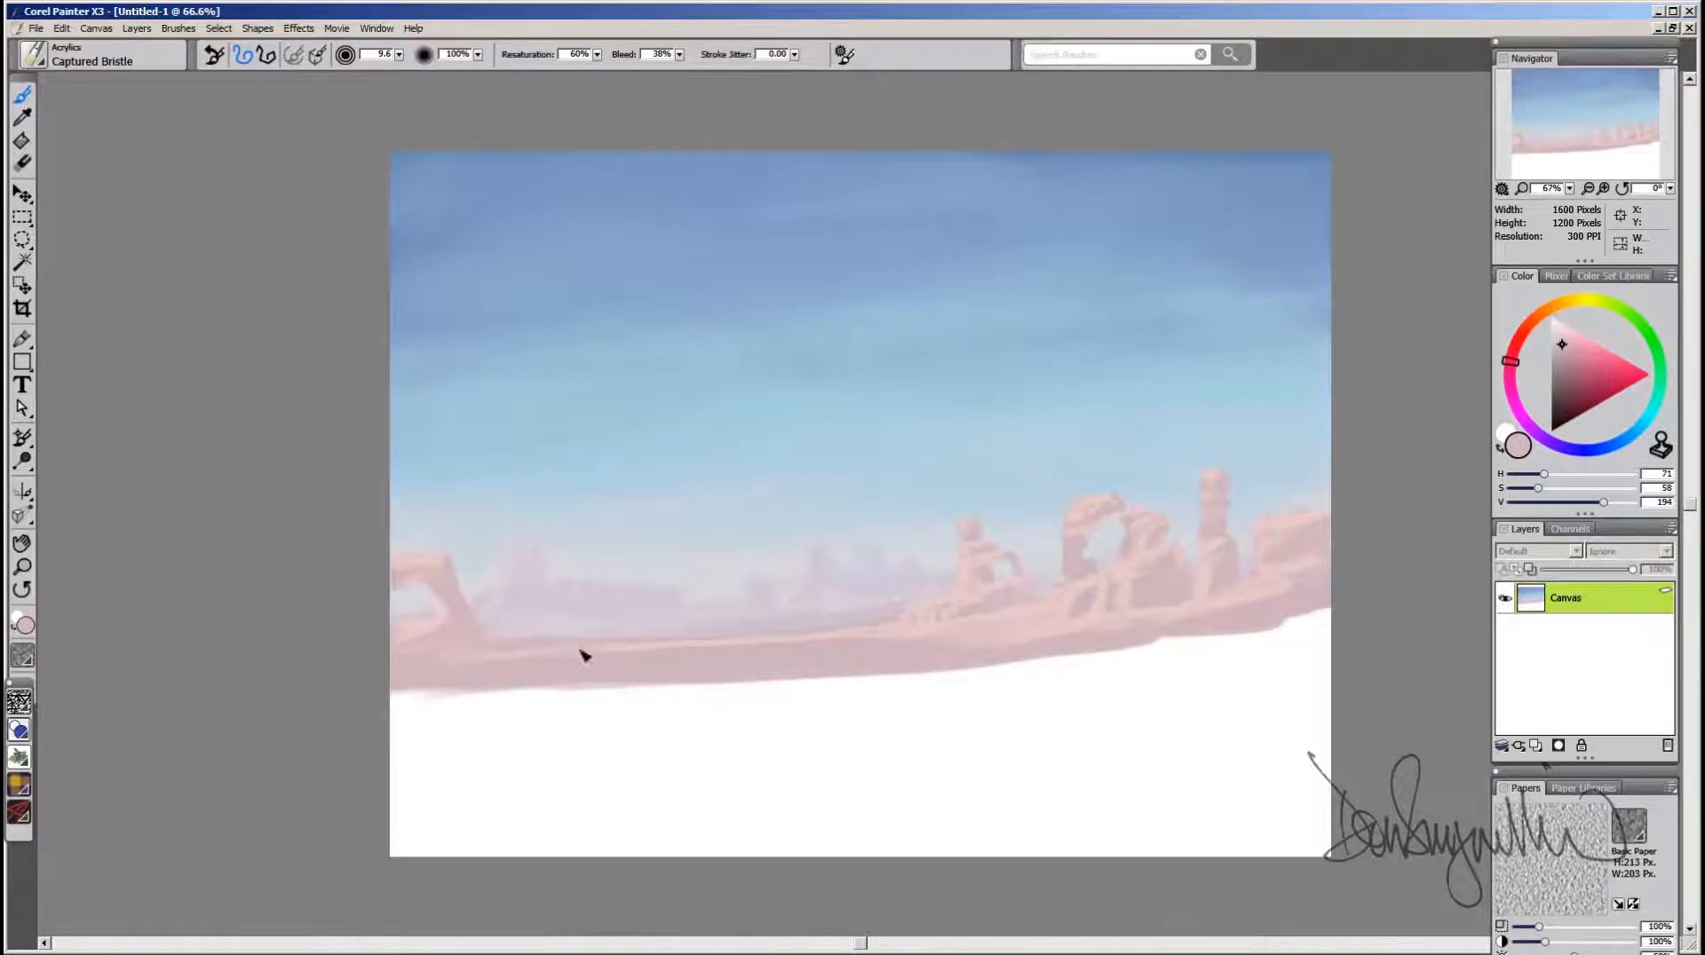
Step: Streak peach highlights across the land band and extend its lower edge to the canvas's right side
{"action": "left_click", "coordinate": [520, 663], "text": "alt"}
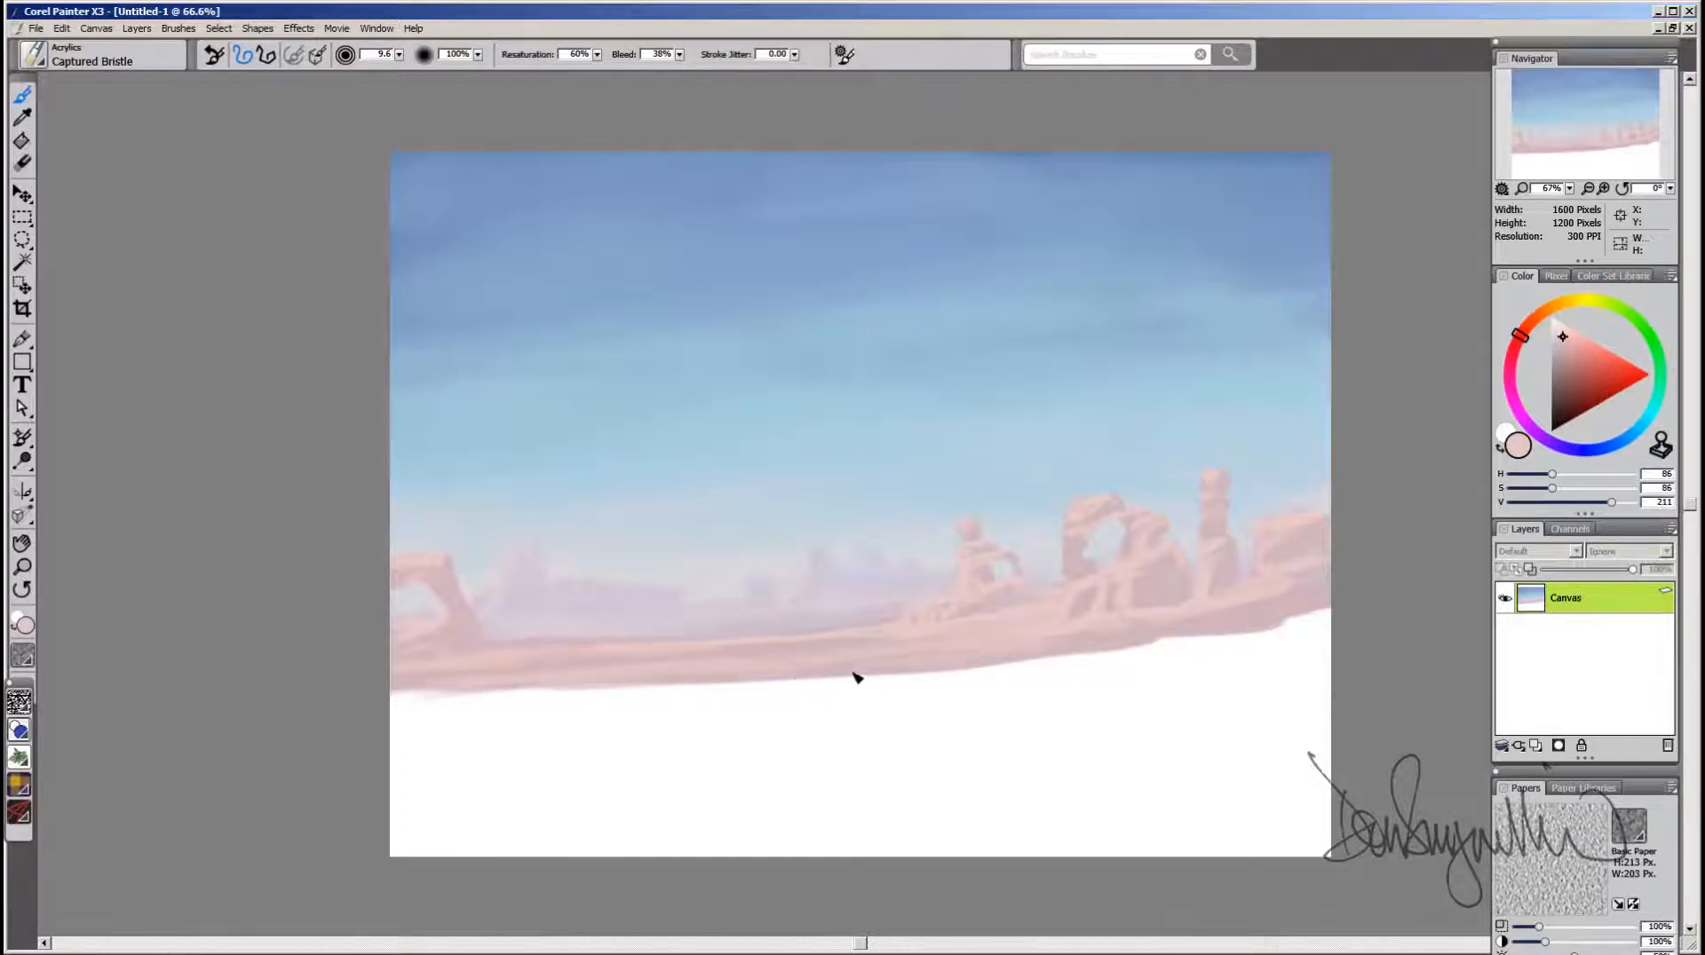
{"action": "mouse_move", "coordinate": [1123, 657]}
{"action": "left_mouse_down"}
{"action": "mouse_move", "coordinate": [1328, 647]}
{"action": "mouse_move", "coordinate": [1266, 638]}
{"action": "left_mouse_up"}
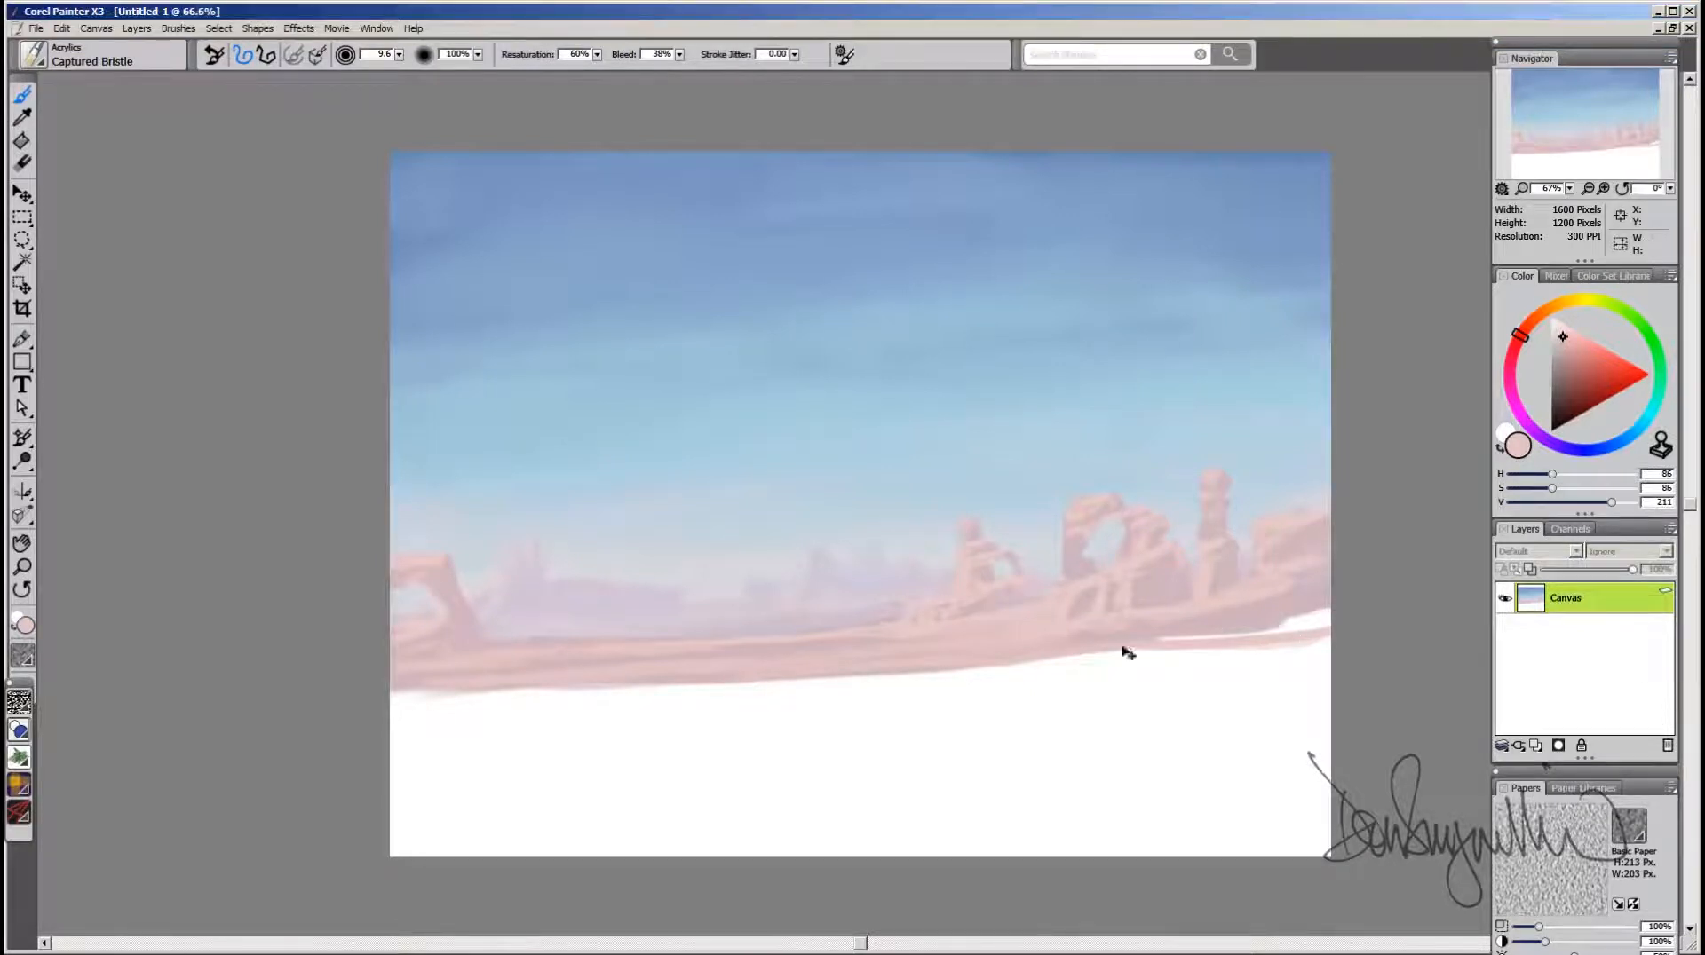
{"action": "mouse_move", "coordinate": [1165, 631]}
{"action": "left_mouse_down"}
{"action": "mouse_move", "coordinate": [1323, 622]}
{"action": "mouse_move", "coordinate": [907, 649]}
{"action": "mouse_move", "coordinate": [962, 636]}
{"action": "left_mouse_up"}
{"action": "left_click", "coordinate": [1185, 629], "text": "alt"}
{"action": "left_click", "coordinate": [1249, 597], "text": "alt"}
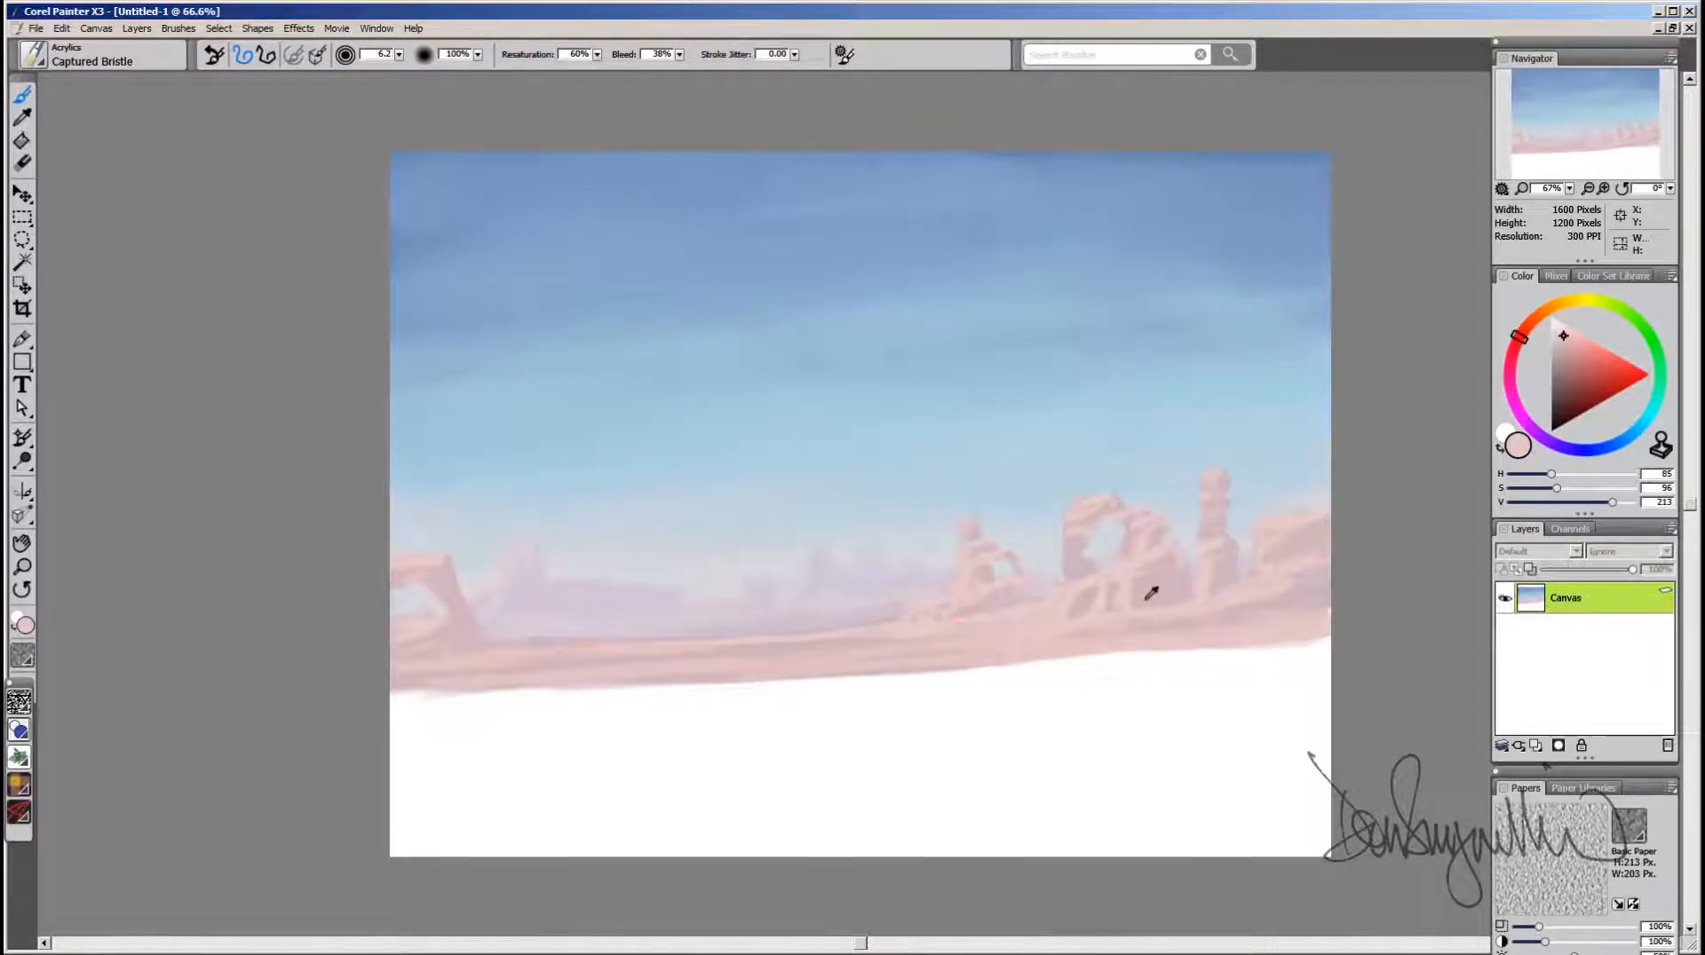
Step: Pick a slightly darker rose and shade the shadow sides of the arch and the nearby spires
{"action": "left_click", "coordinate": [1151, 593], "text": "alt"}
{"action": "left_click", "coordinate": [1564, 350]}
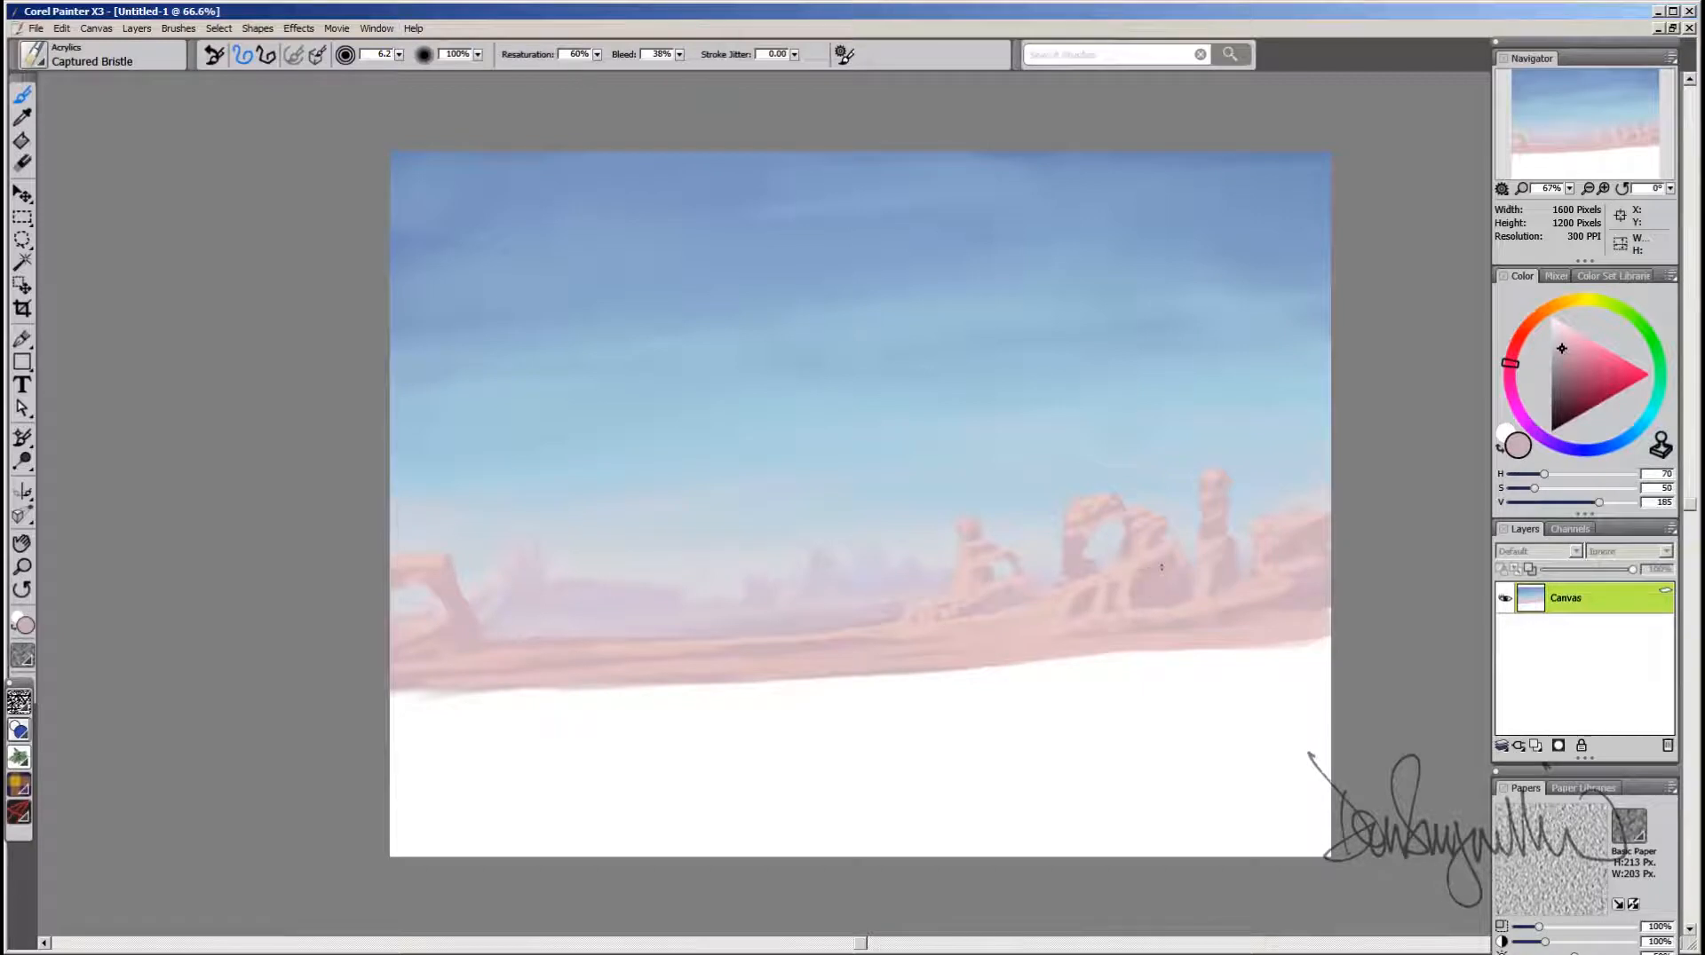
{"action": "left_click_drag", "start_coordinate": [1171, 586], "coordinate": [1174, 595], "text": "ctrl+alt"}
{"action": "left_click_drag", "start_coordinate": [1226, 544], "coordinate": [1208, 561], "text": "ctrl+alt"}
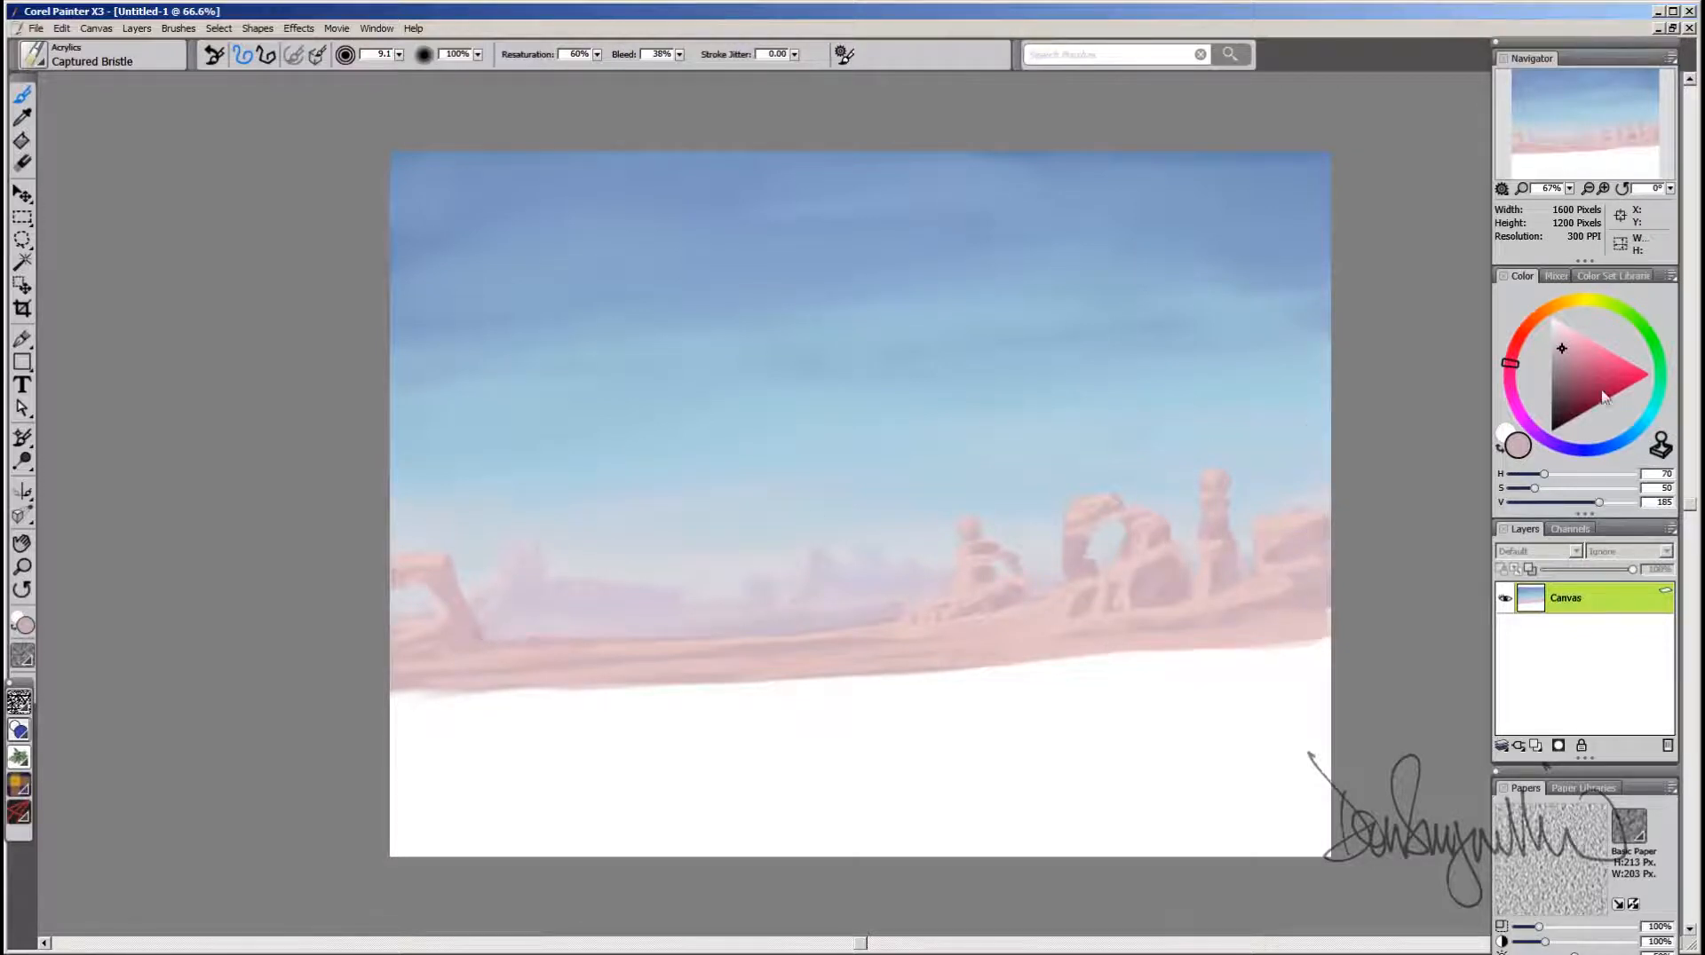
Step: Try a much darker shadow color on the far-left arch, undo the stroke, and pick a medium gray-rose
{"action": "left_click", "coordinate": [1560, 387]}
{"action": "left_click_drag", "start_coordinate": [429, 572], "coordinate": [474, 622]}
{"action": "key", "text": "ctrl+z"}
{"action": "left_click", "coordinate": [1557, 366]}
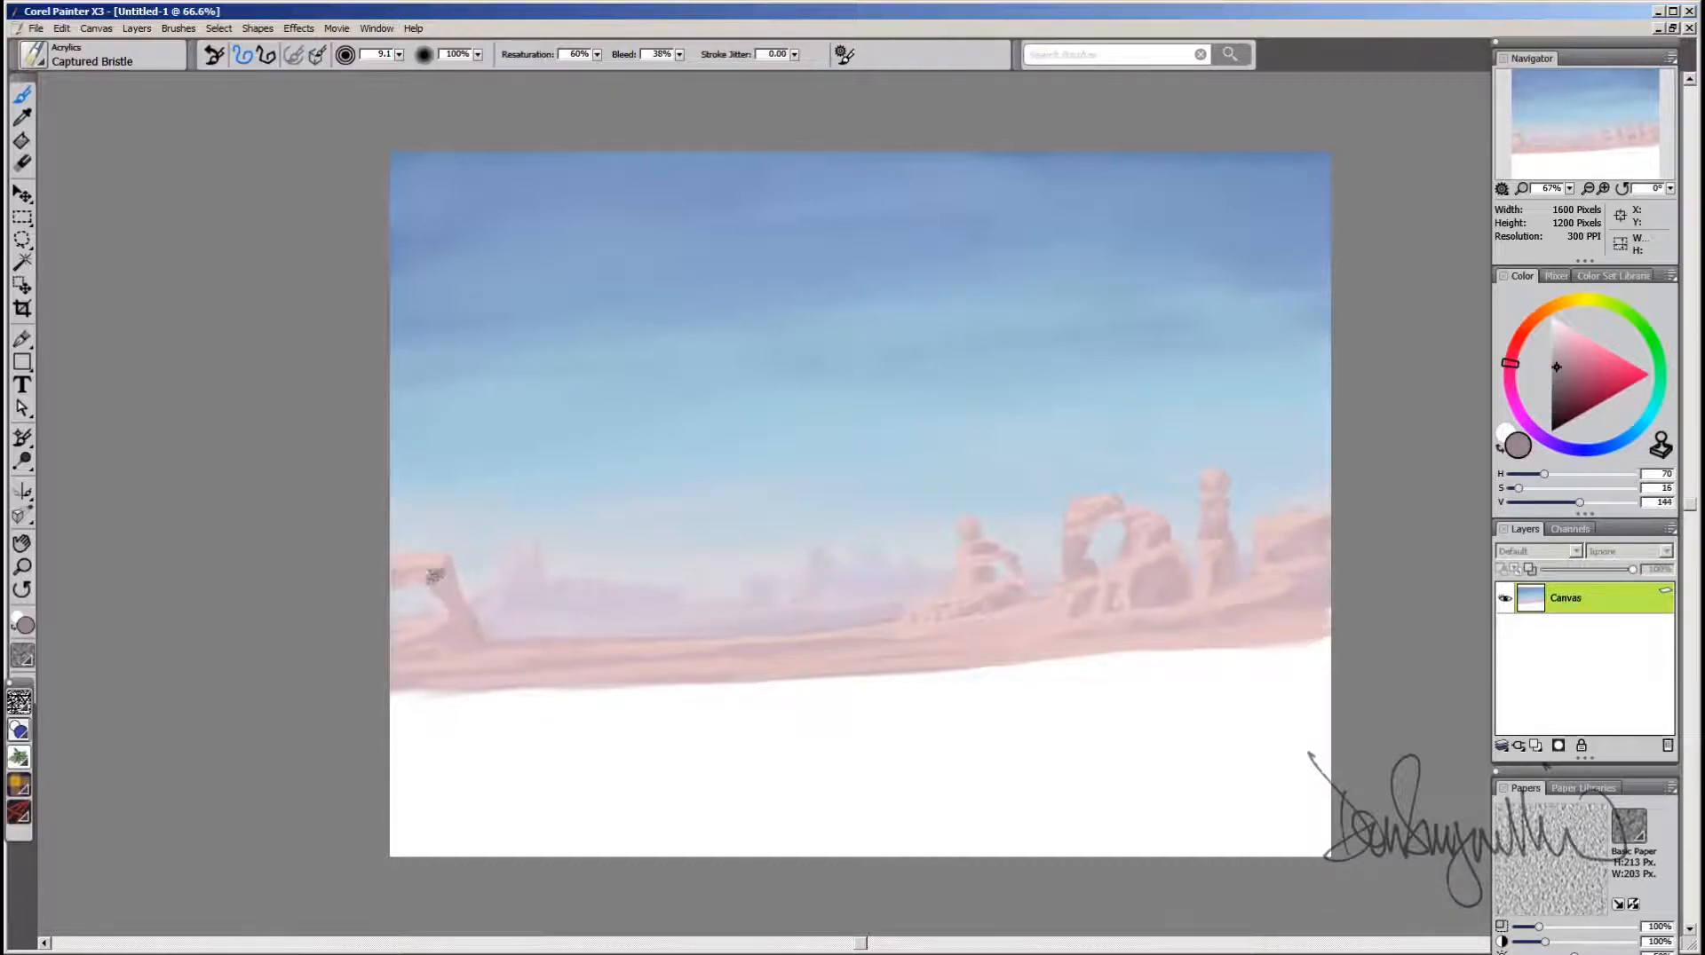
Step: Shade the underside and leg of the far-left arch with sampled rose tones at brush size 9.1
{"action": "left_click", "coordinate": [431, 573], "text": "alt"}
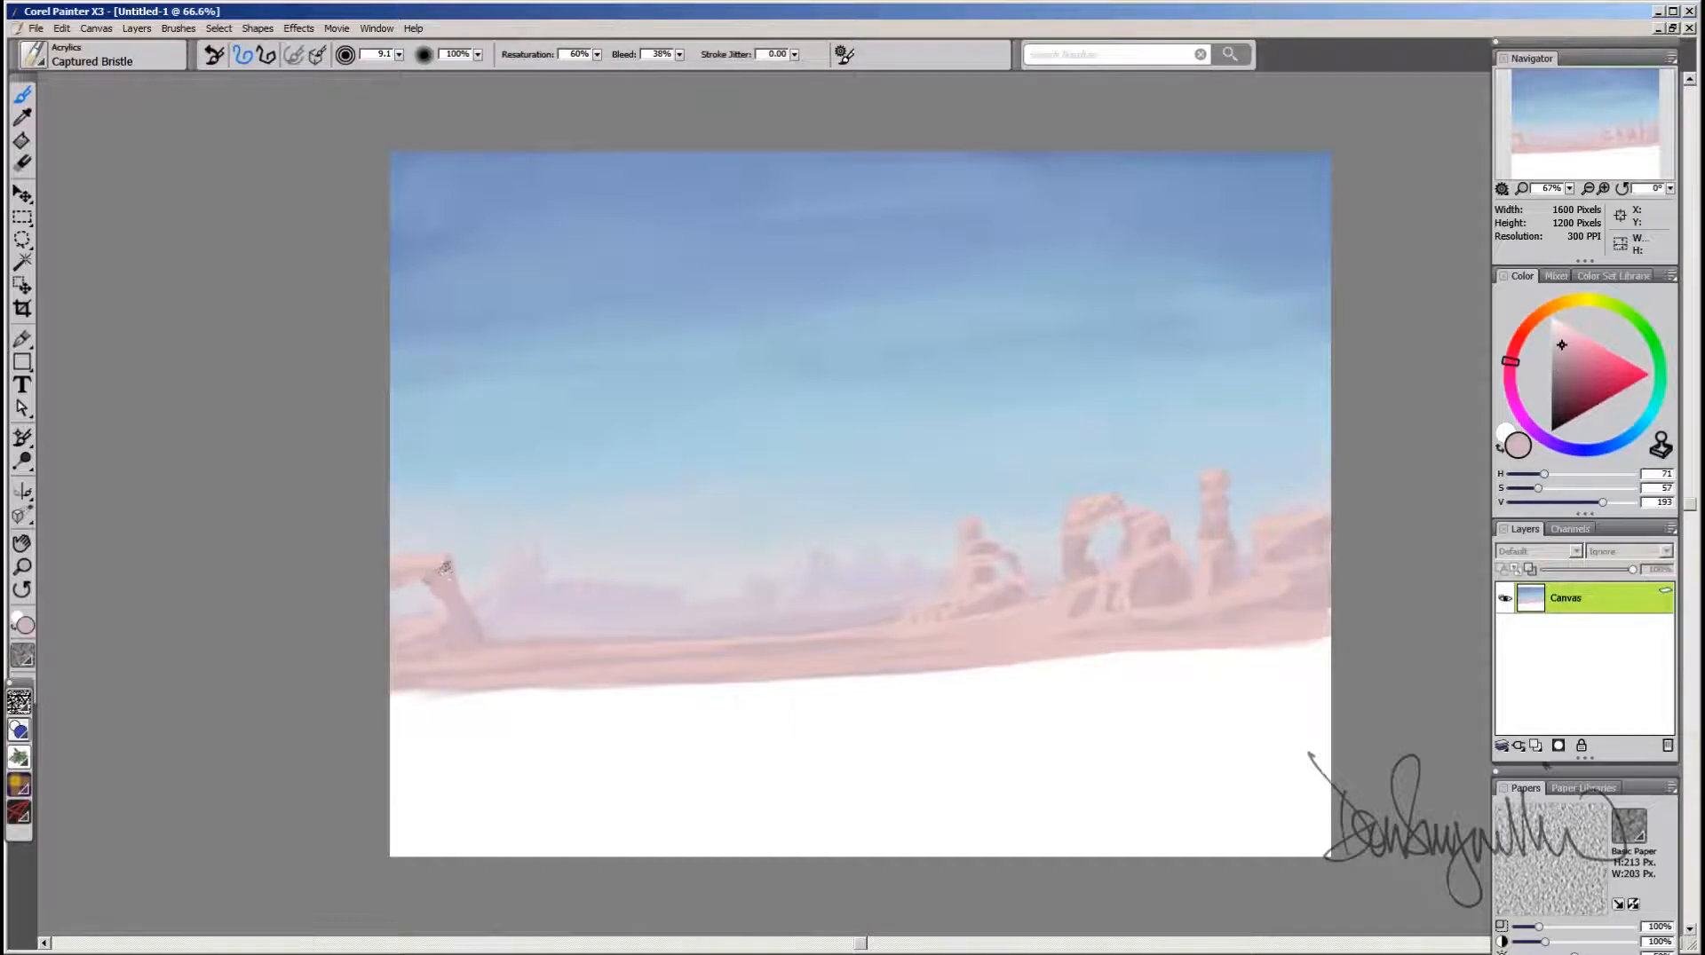
{"action": "left_click", "coordinate": [441, 582], "text": "alt"}
{"action": "mouse_move", "coordinate": [441, 595]}
{"action": "left_mouse_down"}
{"action": "mouse_move", "coordinate": [459, 627]}
{"action": "mouse_move", "coordinate": [443, 646]}
{"action": "left_mouse_up"}
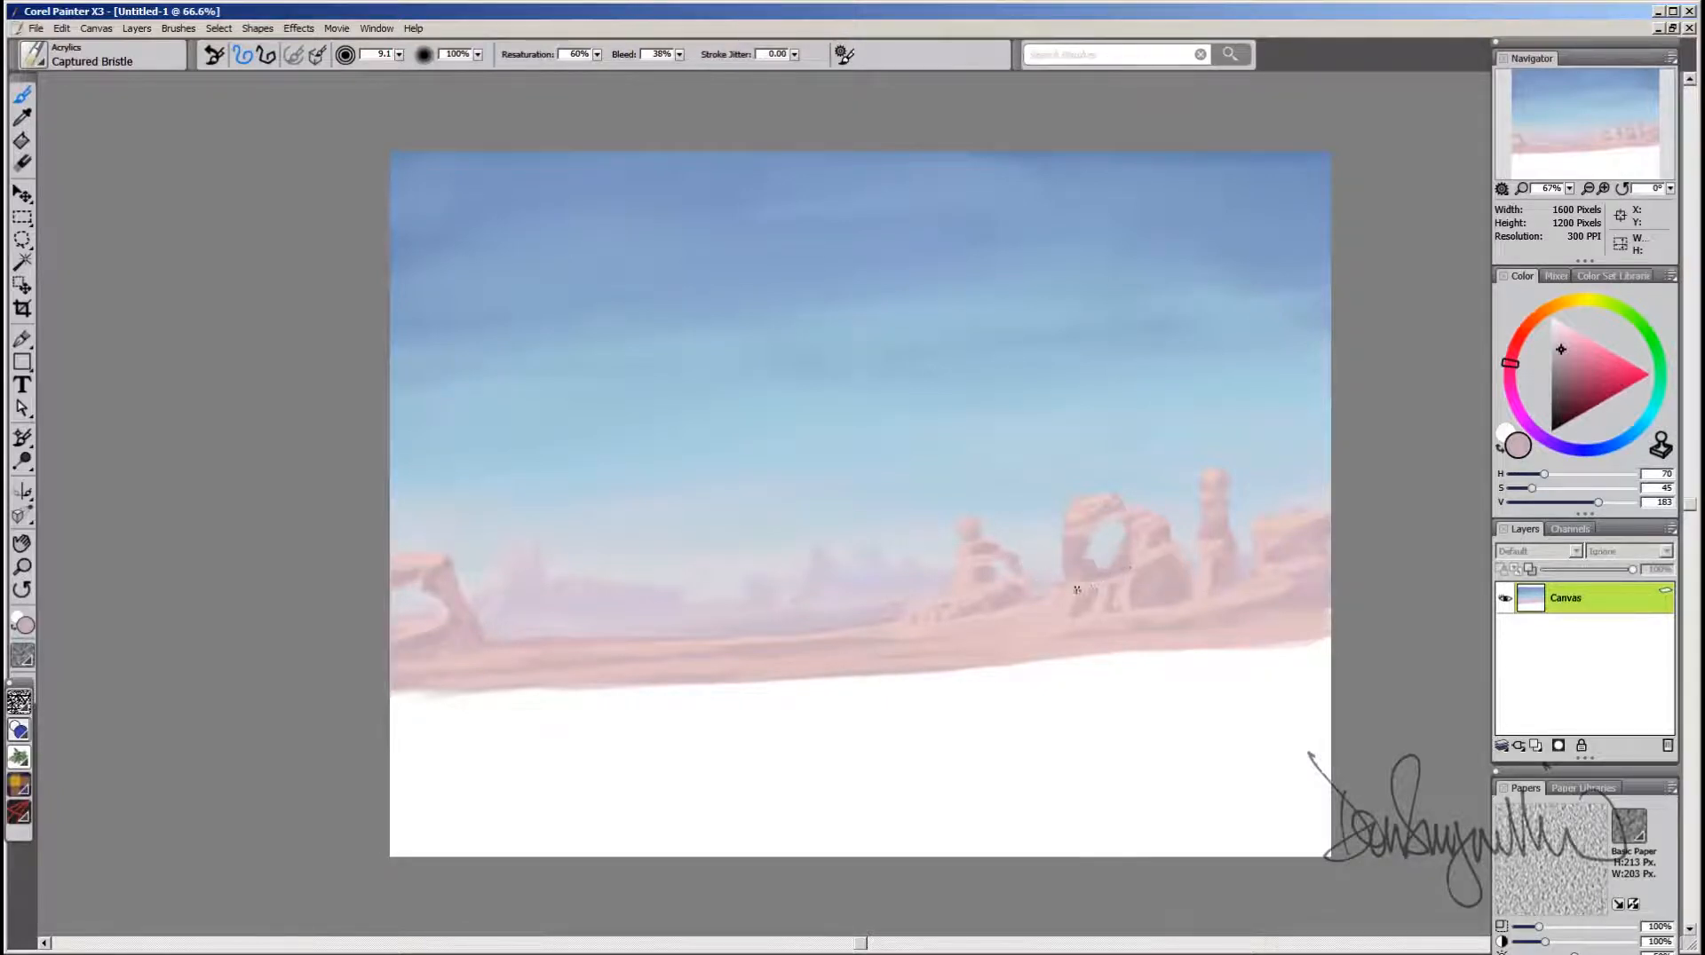
Step: Shade the bases of the central arch and the smaller spire with sampled rose, reducing the brush size to 7.7
{"action": "left_click", "coordinate": [1090, 586], "text": "alt"}
{"action": "key", "text": "bracketleft"}
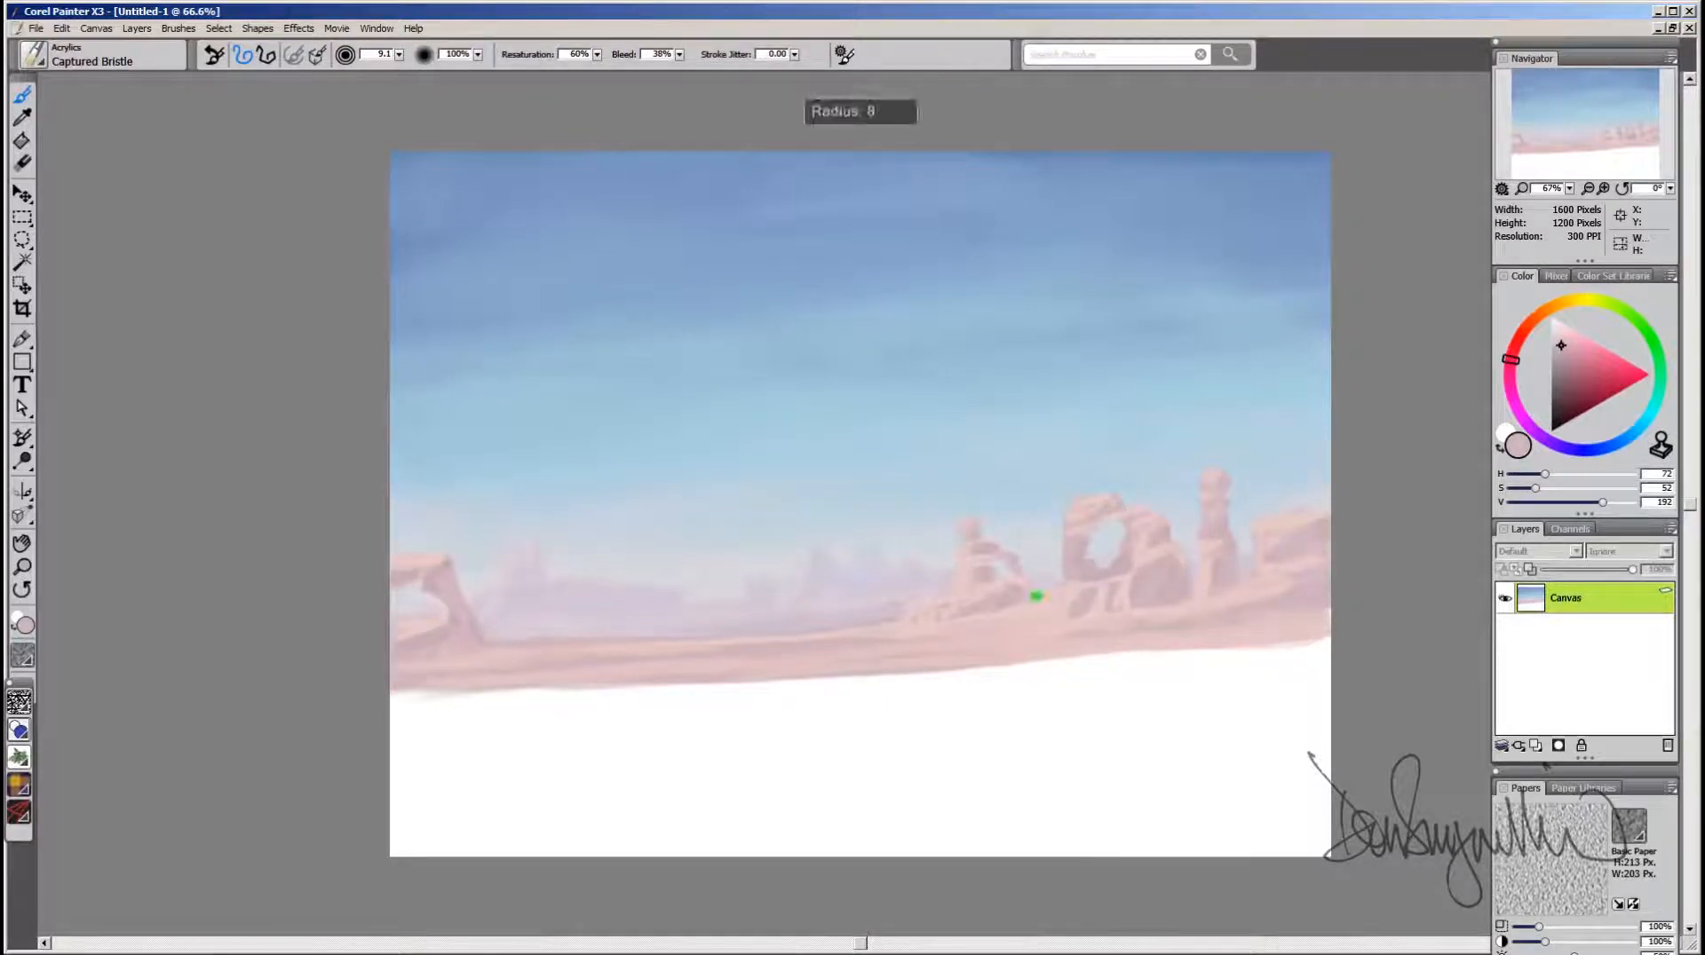
{"action": "left_click", "coordinate": [979, 593], "text": "alt"}
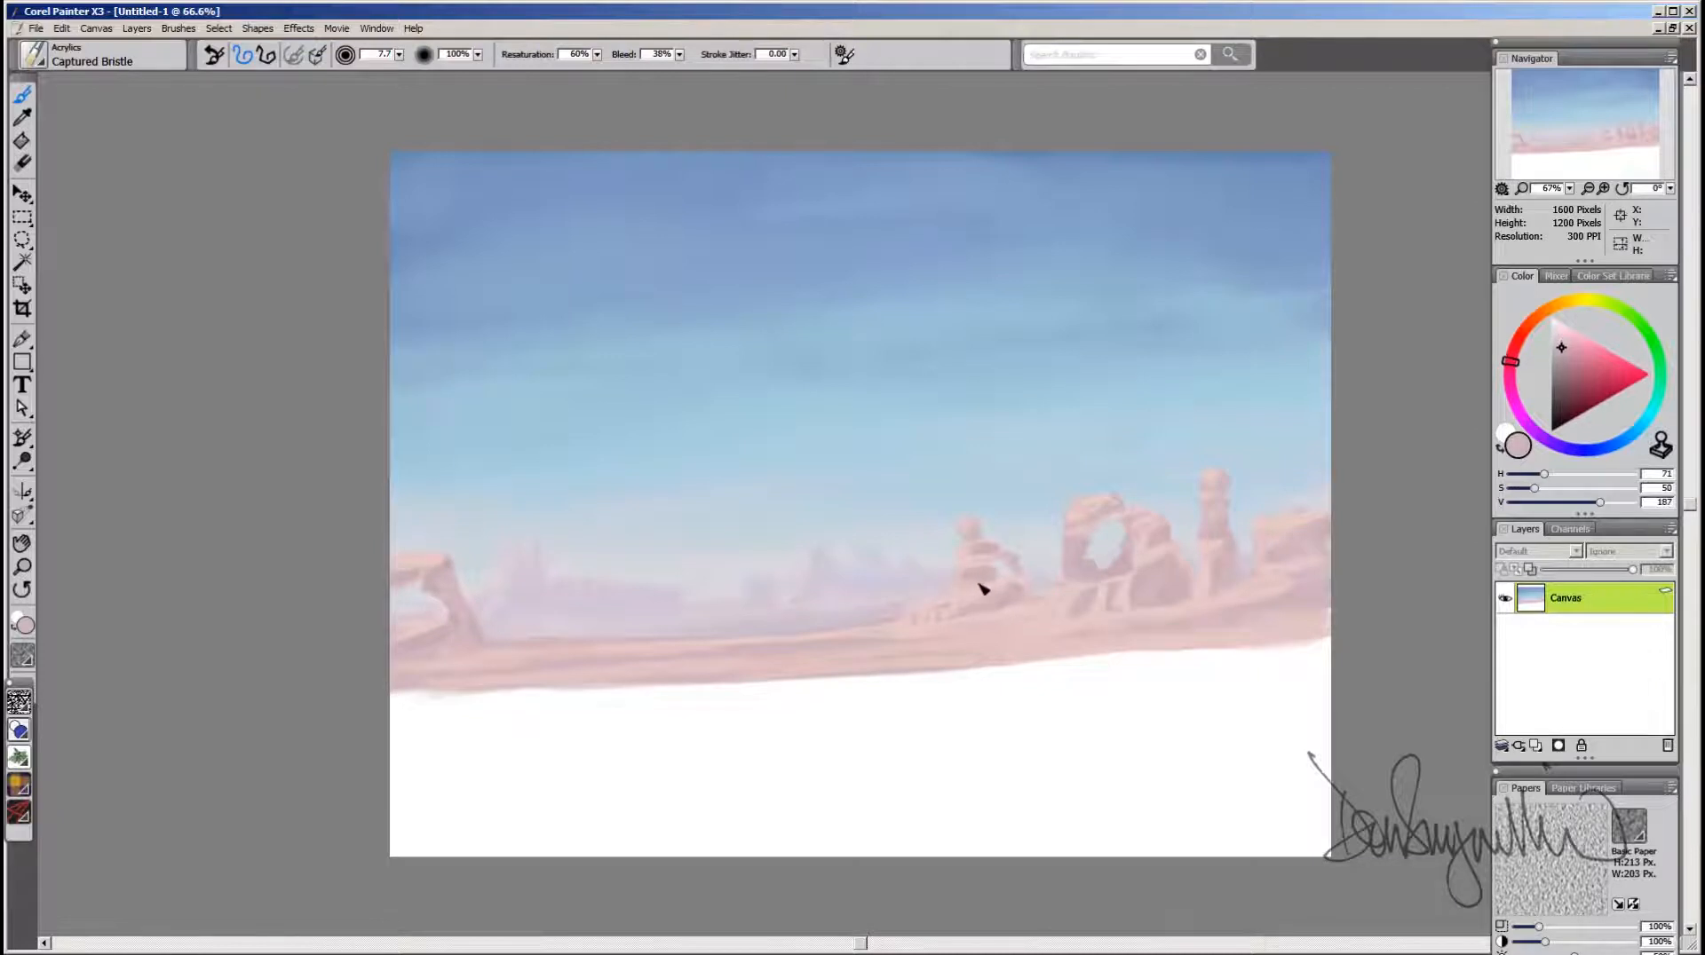
Step: Refine the distant rock formations and the pale desert floor around them with small strokes in sampled pink and mauve tones
{"action": "left_click_drag", "start_coordinate": [1011, 603], "coordinate": [946, 621]}
{"action": "left_click", "coordinate": [1053, 589], "text": "alt"}
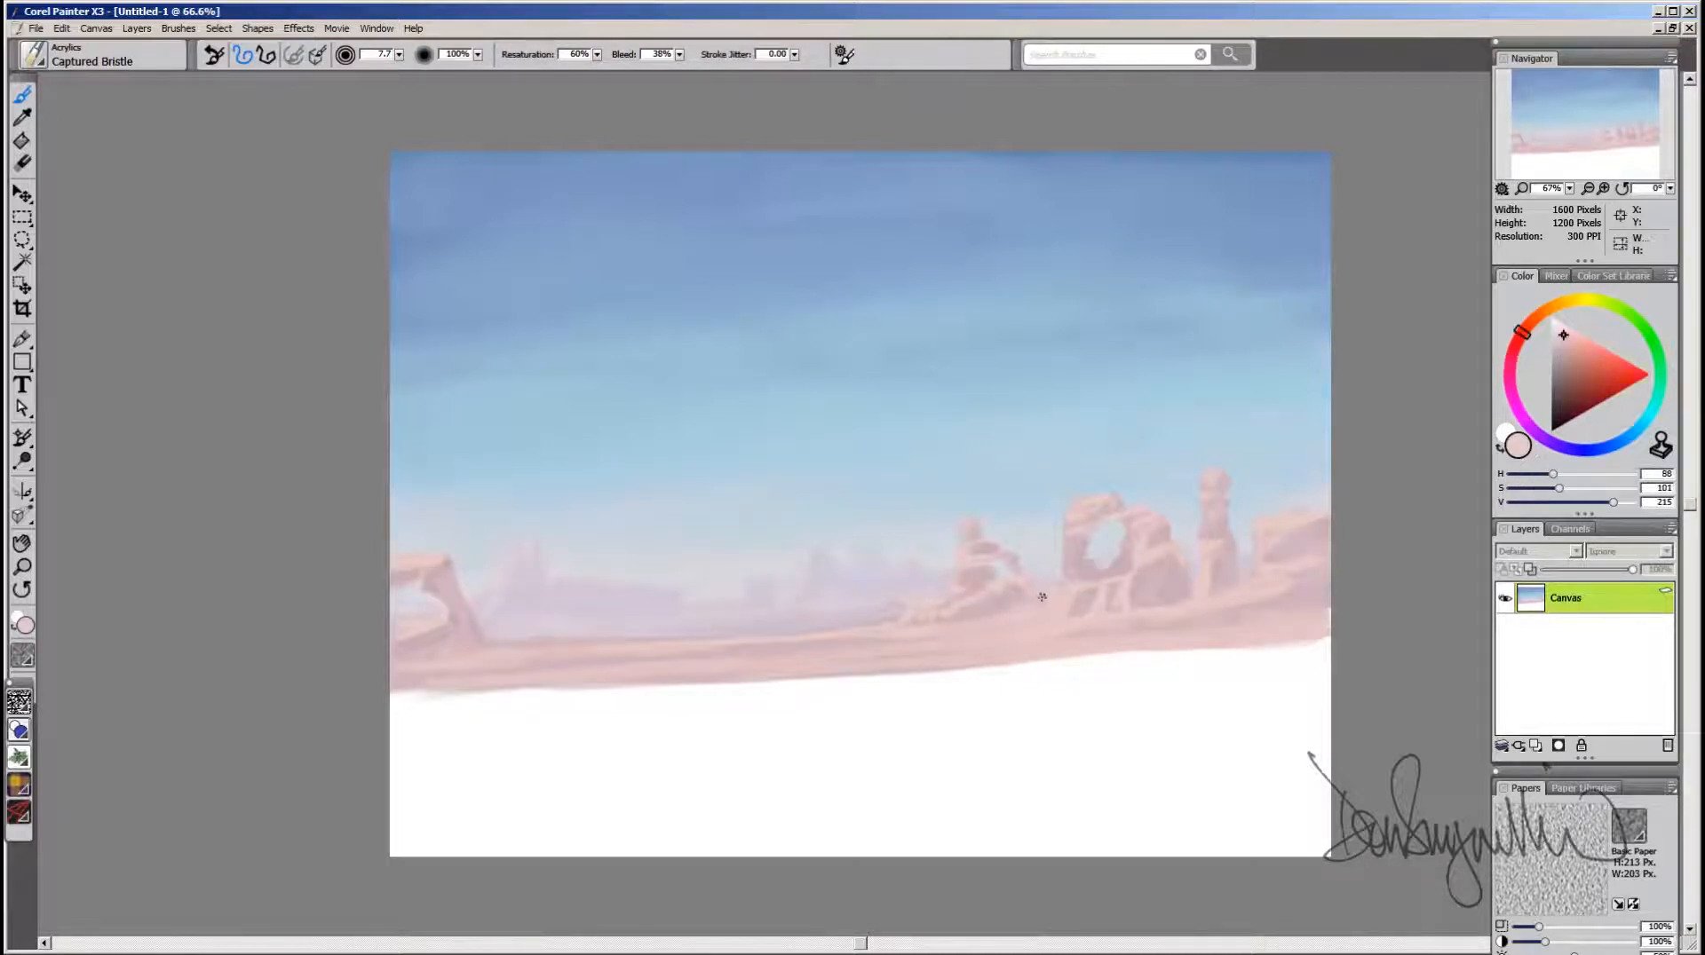
{"action": "left_click", "coordinate": [1012, 629], "text": "alt"}
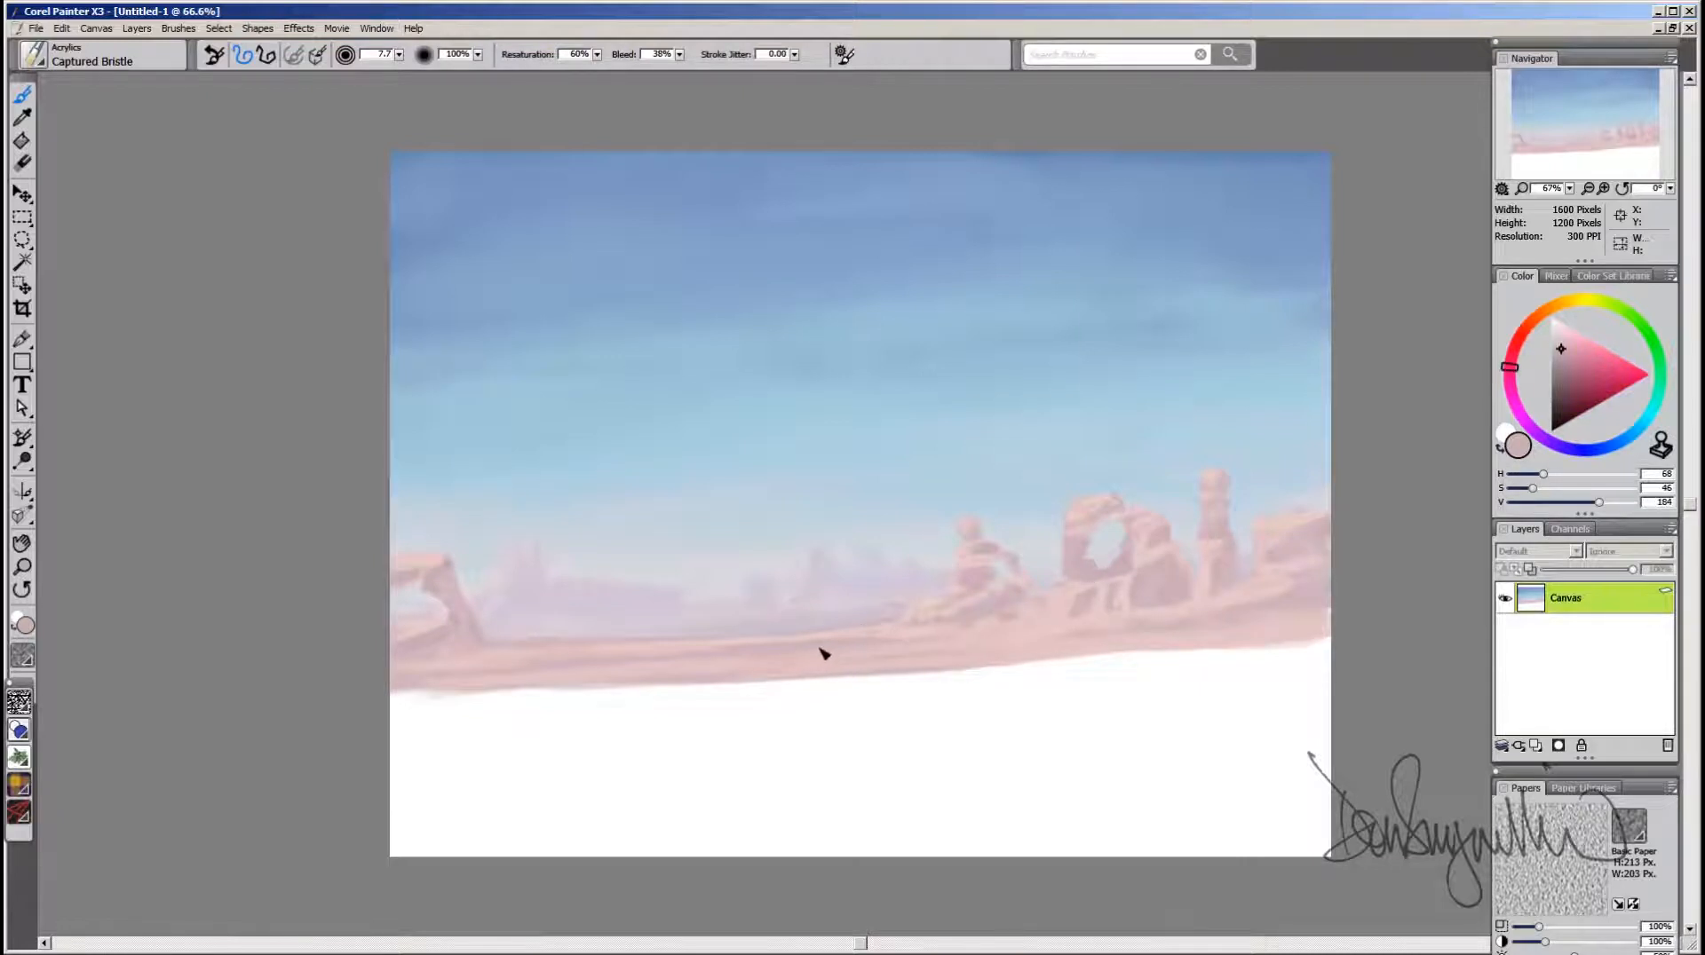
{"action": "left_click", "coordinate": [1044, 607], "text": "alt"}
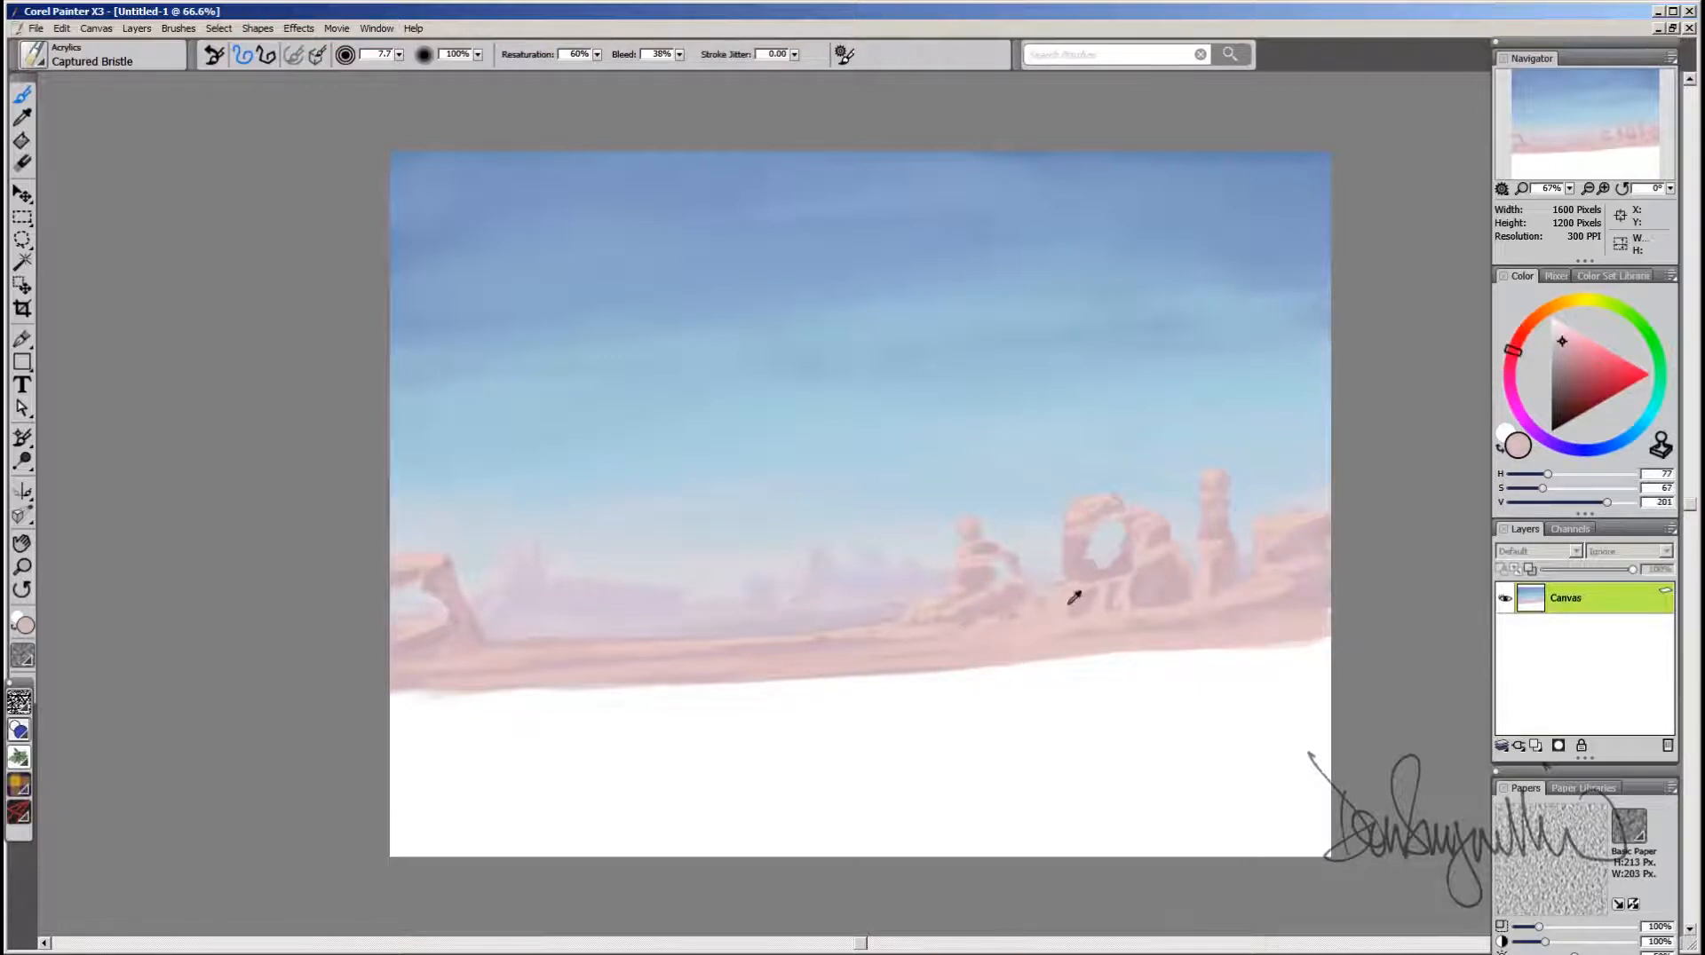
{"action": "left_click", "coordinate": [1069, 604], "text": "alt"}
{"action": "left_click", "coordinate": [1560, 335]}
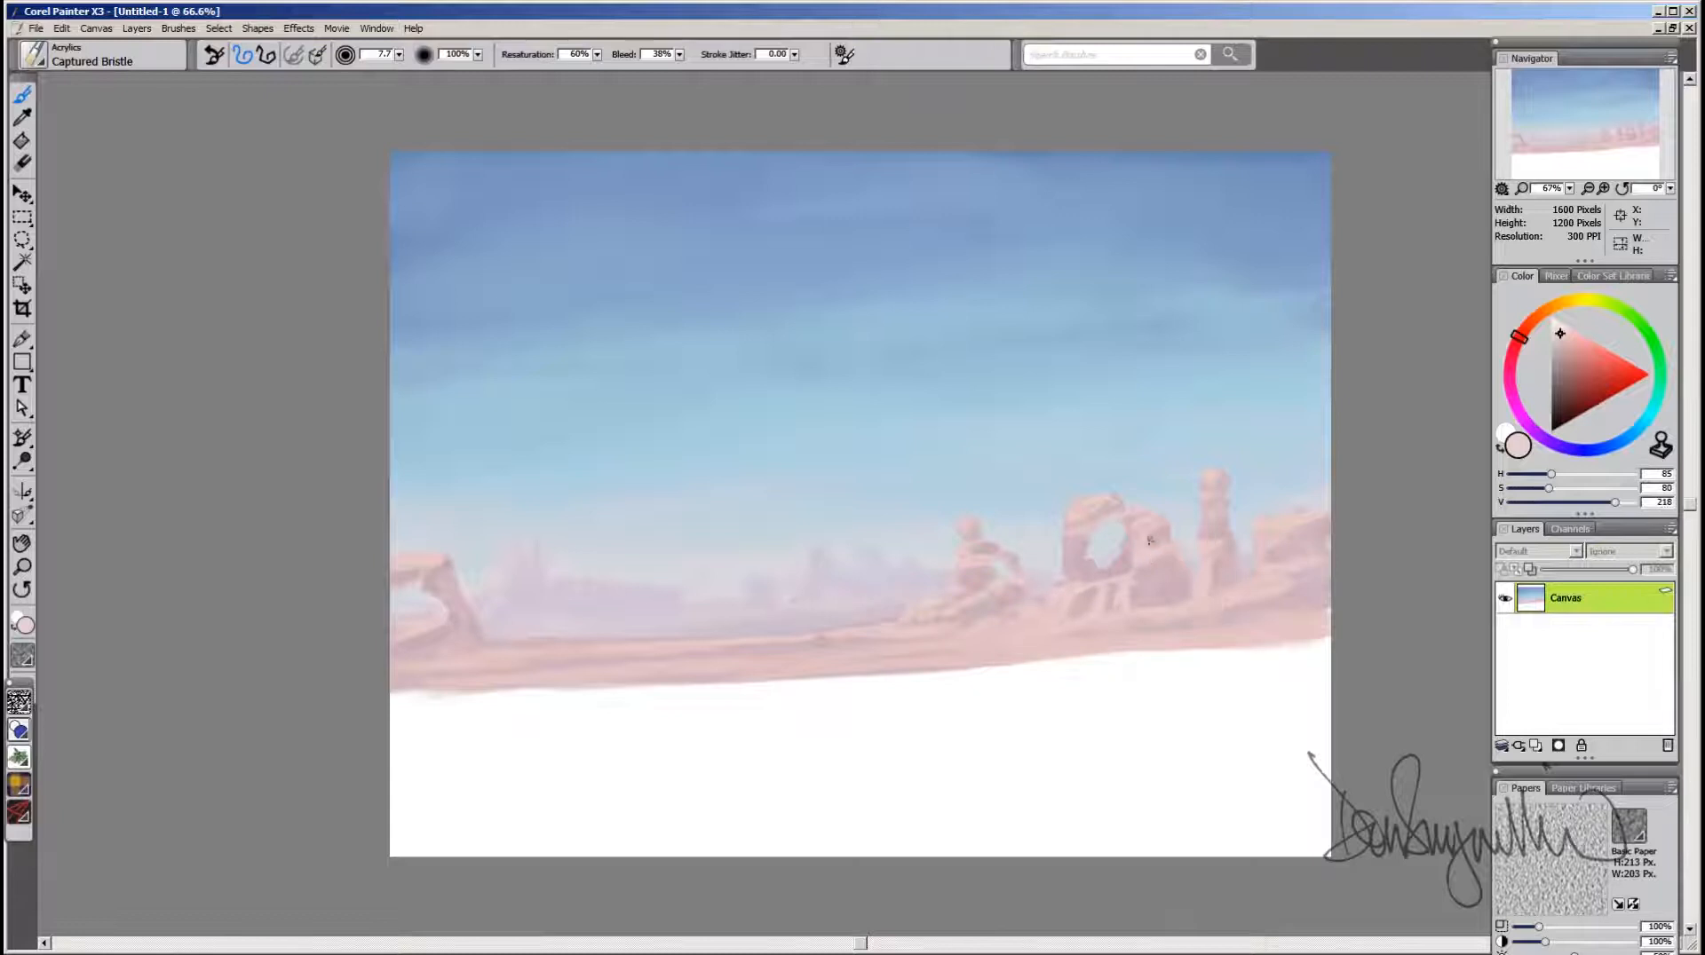
{"action": "left_click", "coordinate": [1076, 543], "text": "alt"}
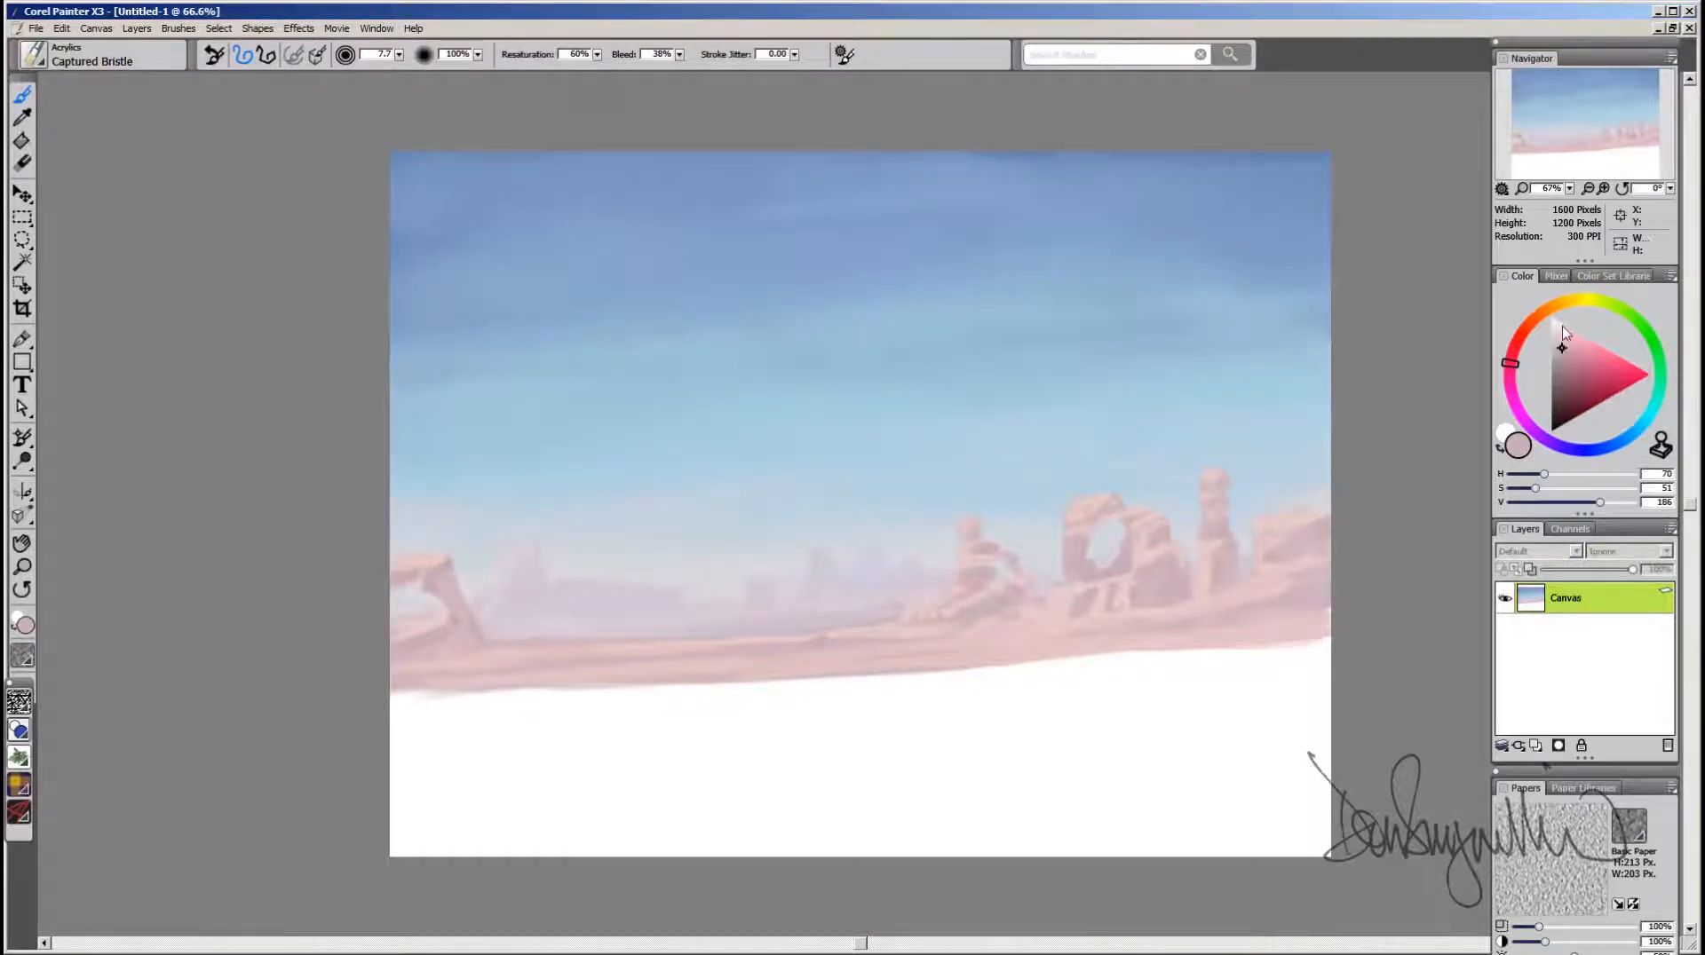
Step: Rough in the empty foreground with broad greyish-brown strokes below the pink plain, using a brush size of about 27
{"action": "left_click", "coordinate": [1528, 321]}
{"action": "left_click", "coordinate": [1564, 374]}
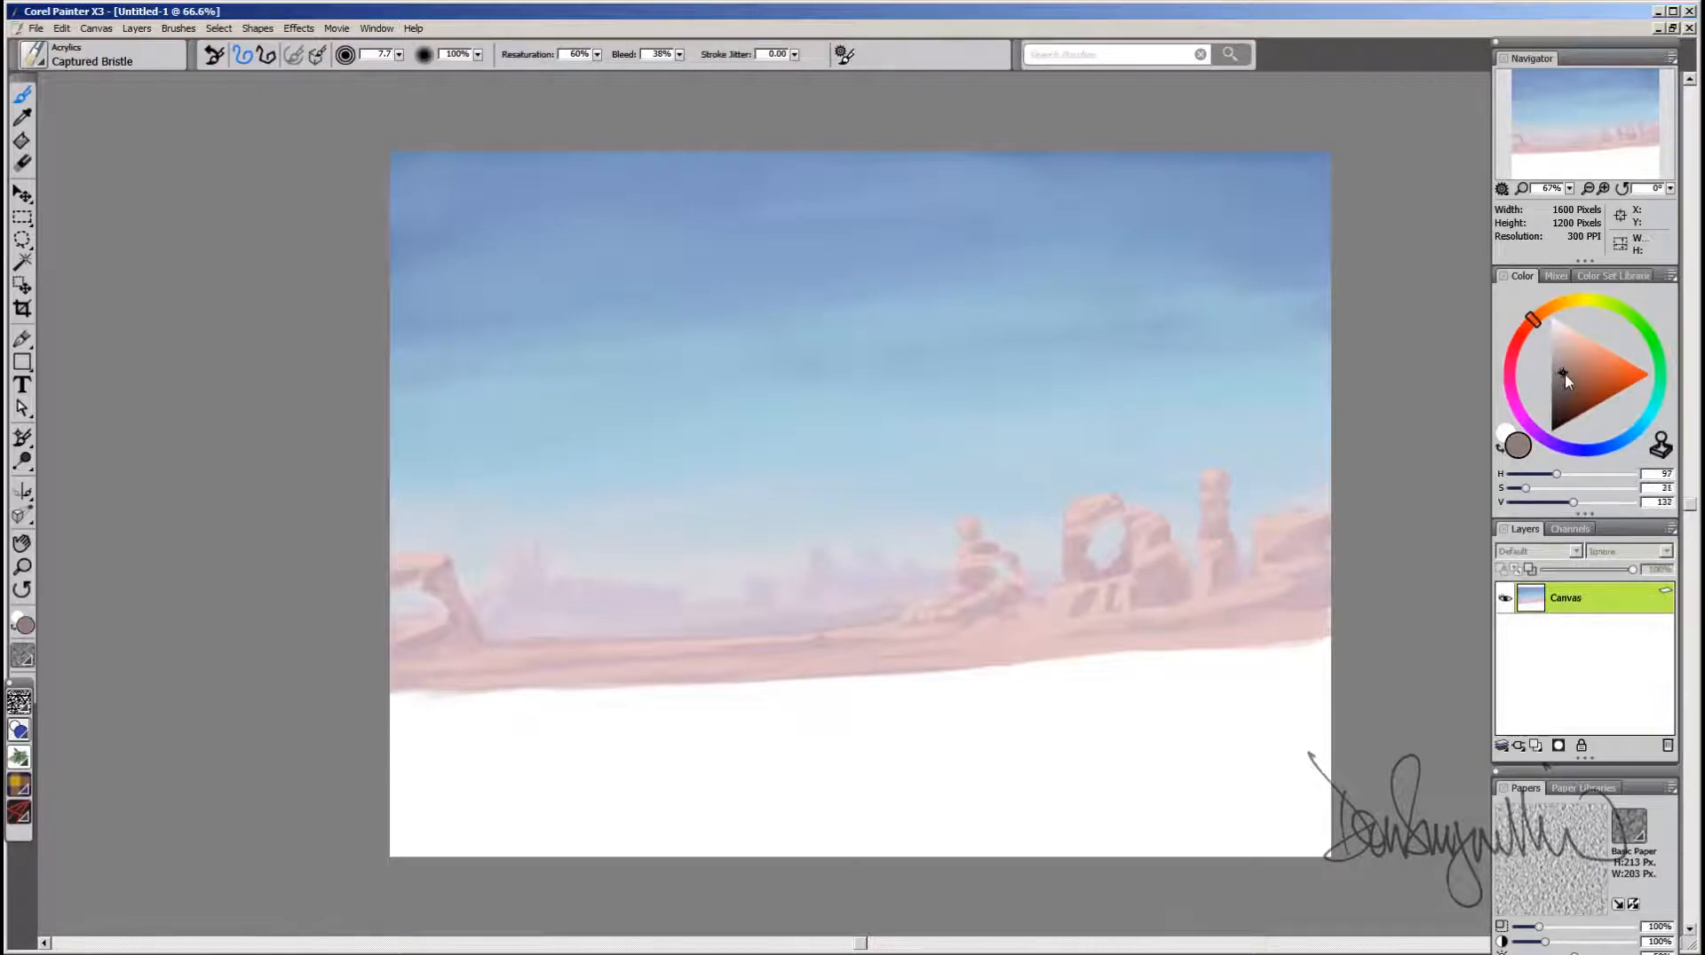
{"action": "left_click_drag", "start_coordinate": [701, 713], "coordinate": [689, 703], "text": "ctrl+alt"}
{"action": "mouse_move", "coordinate": [394, 699]}
{"action": "left_mouse_down"}
{"action": "mouse_move", "coordinate": [710, 697]}
{"action": "mouse_move", "coordinate": [686, 726]}
{"action": "mouse_move", "coordinate": [1101, 680]}
{"action": "left_mouse_up"}
{"action": "mouse_move", "coordinate": [674, 707]}
{"action": "left_mouse_down"}
{"action": "mouse_move", "coordinate": [1130, 664]}
{"action": "mouse_move", "coordinate": [997, 696]}
{"action": "mouse_move", "coordinate": [935, 734]}
{"action": "mouse_move", "coordinate": [396, 773]}
{"action": "mouse_move", "coordinate": [421, 805]}
{"action": "mouse_move", "coordinate": [674, 826]}
{"action": "mouse_move", "coordinate": [772, 793]}
{"action": "left_mouse_up"}
{"action": "left_click", "coordinate": [1569, 363]}
{"action": "mouse_move", "coordinate": [1288, 657]}
{"action": "left_mouse_down"}
{"action": "mouse_move", "coordinate": [1116, 742]}
{"action": "mouse_move", "coordinate": [1244, 658]}
{"action": "mouse_move", "coordinate": [1217, 631]}
{"action": "mouse_move", "coordinate": [744, 762]}
{"action": "mouse_move", "coordinate": [551, 773]}
{"action": "mouse_move", "coordinate": [449, 742]}
{"action": "mouse_move", "coordinate": [399, 763]}
{"action": "mouse_move", "coordinate": [438, 742]}
{"action": "mouse_move", "coordinate": [540, 799]}
{"action": "mouse_move", "coordinate": [403, 810]}
{"action": "mouse_move", "coordinate": [485, 806]}
{"action": "mouse_move", "coordinate": [536, 861]}
{"action": "mouse_move", "coordinate": [463, 850]}
{"action": "left_mouse_up"}
Step: Build up the foreground with sampled brown tones and raise its edge into a slope at the canvas's right side
{"action": "key", "text": "["}
{"action": "left_click", "coordinate": [474, 817], "text": "alt"}
{"action": "left_click_drag", "start_coordinate": [481, 769], "coordinate": [544, 750]}
{"action": "left_click", "coordinate": [478, 710], "text": "alt"}
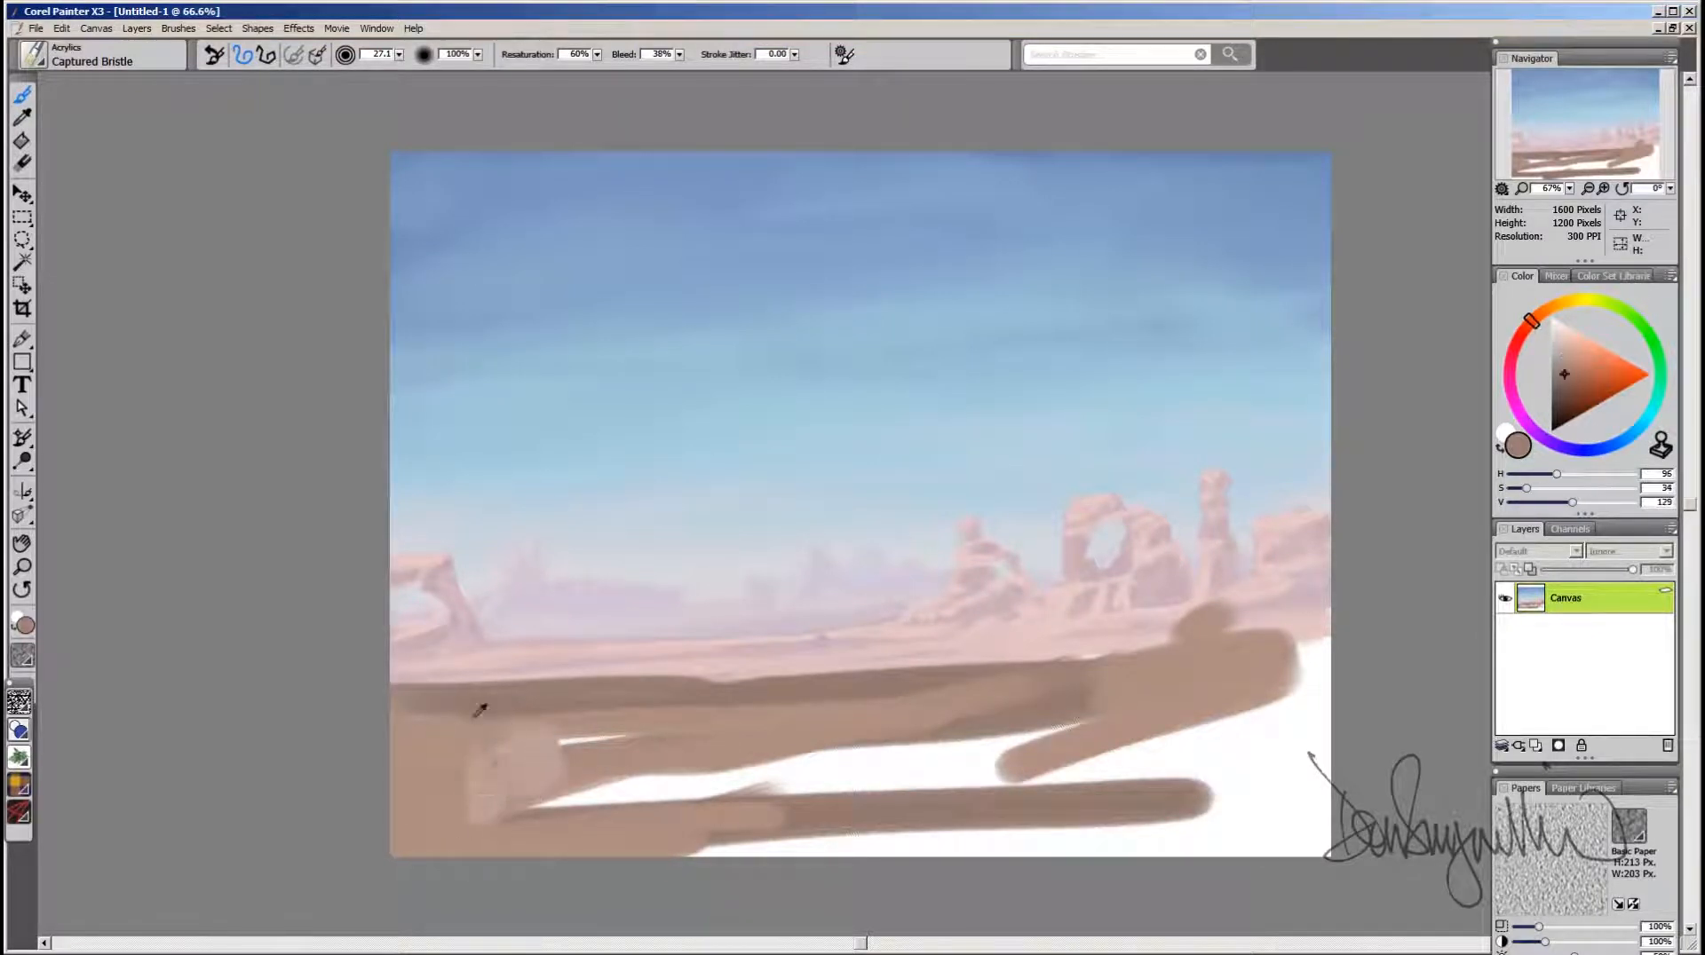
{"action": "mouse_move", "coordinate": [427, 721]}
{"action": "left_mouse_down"}
{"action": "mouse_move", "coordinate": [603, 737]}
{"action": "mouse_move", "coordinate": [500, 801]}
{"action": "mouse_move", "coordinate": [444, 766]}
{"action": "mouse_move", "coordinate": [737, 727]}
{"action": "mouse_move", "coordinate": [1078, 713]}
{"action": "mouse_move", "coordinate": [1196, 679]}
{"action": "mouse_move", "coordinate": [1214, 638]}
{"action": "mouse_move", "coordinate": [965, 707]}
{"action": "mouse_move", "coordinate": [966, 686]}
{"action": "mouse_move", "coordinate": [594, 727]}
{"action": "mouse_move", "coordinate": [633, 704]}
{"action": "mouse_move", "coordinate": [410, 712]}
{"action": "mouse_move", "coordinate": [435, 755]}
{"action": "left_mouse_up"}
{"action": "left_click", "coordinate": [1194, 679], "text": "alt"}
{"action": "left_click", "coordinate": [554, 706], "text": "alt"}
{"action": "left_click", "coordinate": [1141, 668], "text": "alt"}
{"action": "mouse_move", "coordinate": [1290, 601]}
{"action": "left_mouse_down"}
{"action": "mouse_move", "coordinate": [1327, 626]}
{"action": "mouse_move", "coordinate": [1294, 718]}
{"action": "mouse_move", "coordinate": [1331, 670]}
{"action": "mouse_move", "coordinate": [1094, 775]}
{"action": "mouse_move", "coordinate": [1052, 780]}
{"action": "mouse_move", "coordinate": [1132, 725]}
{"action": "mouse_move", "coordinate": [881, 779]}
{"action": "mouse_move", "coordinate": [1111, 721]}
{"action": "mouse_move", "coordinate": [1008, 723]}
{"action": "left_mouse_up"}
Step: Fill the whole foreground with a warmer reddish brown, covering the remaining white gaps
{"action": "left_click", "coordinate": [1576, 368]}
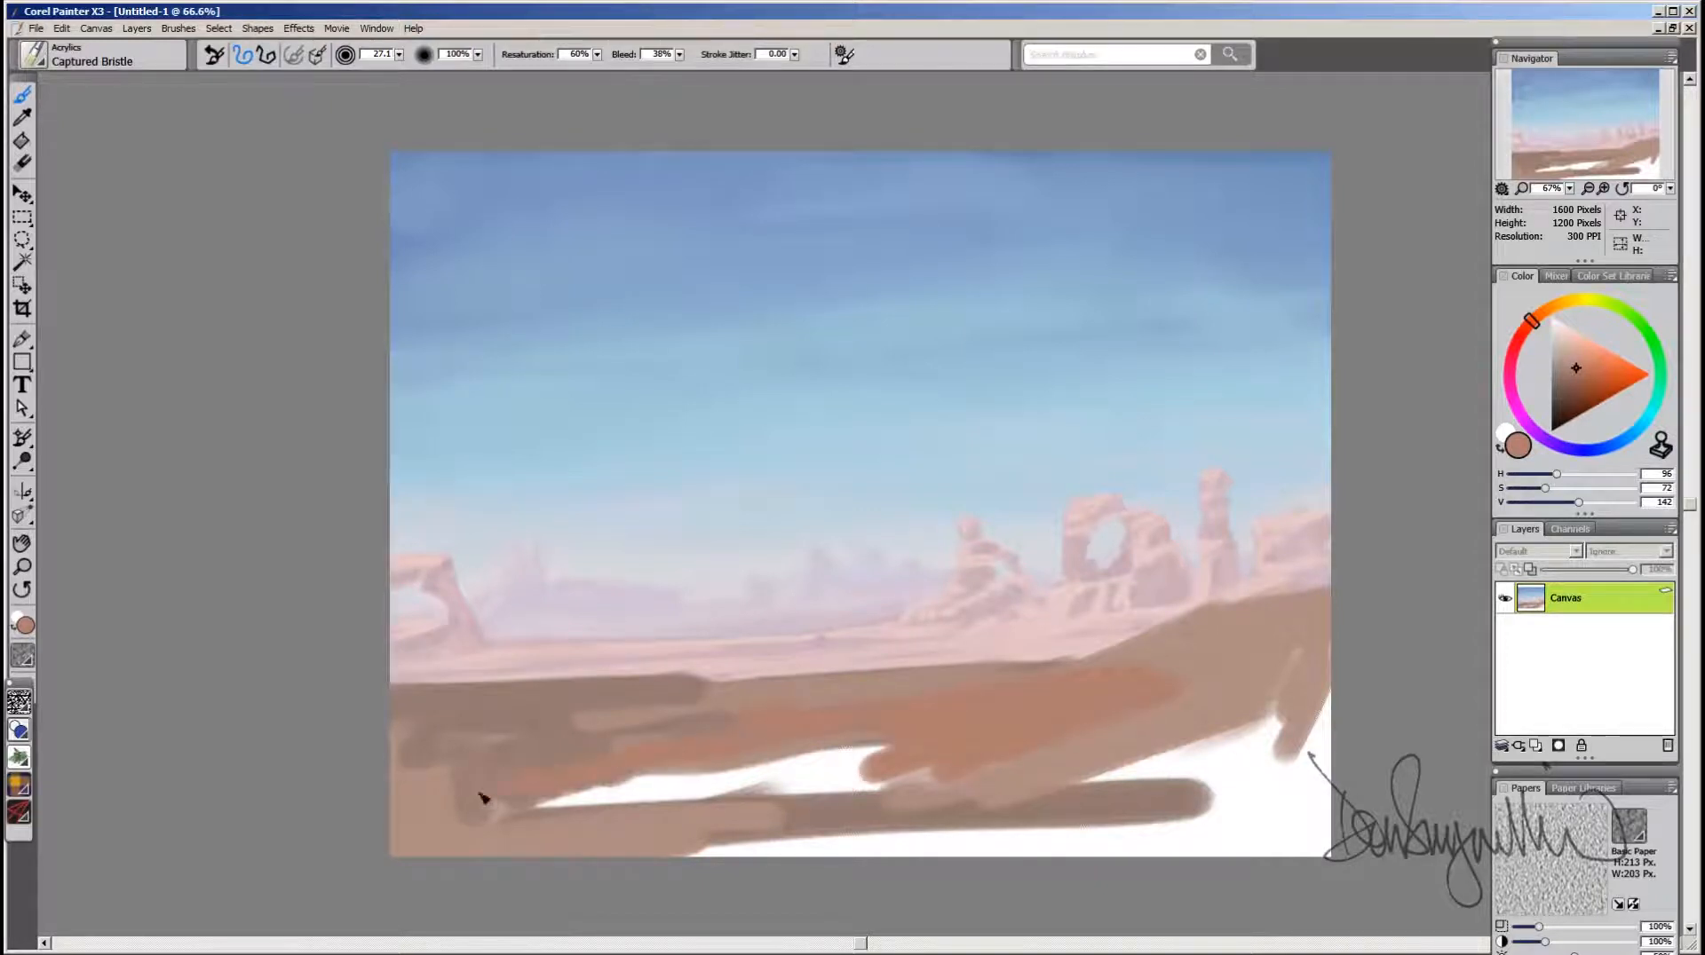
{"action": "mouse_move", "coordinate": [479, 799]}
{"action": "left_mouse_down"}
{"action": "mouse_move", "coordinate": [570, 784]}
{"action": "mouse_move", "coordinate": [494, 826]}
{"action": "mouse_move", "coordinate": [479, 785]}
{"action": "mouse_move", "coordinate": [501, 791]}
{"action": "mouse_move", "coordinate": [442, 823]}
{"action": "mouse_move", "coordinate": [410, 815]}
{"action": "mouse_move", "coordinate": [371, 730]}
{"action": "mouse_move", "coordinate": [624, 756]}
{"action": "mouse_move", "coordinate": [386, 708]}
{"action": "mouse_move", "coordinate": [704, 708]}
{"action": "mouse_move", "coordinate": [741, 675]}
{"action": "mouse_move", "coordinate": [693, 689]}
{"action": "mouse_move", "coordinate": [716, 705]}
{"action": "mouse_move", "coordinate": [993, 682]}
{"action": "mouse_move", "coordinate": [614, 815]}
{"action": "mouse_move", "coordinate": [442, 852]}
{"action": "mouse_move", "coordinate": [599, 858]}
{"action": "mouse_move", "coordinate": [789, 834]}
{"action": "mouse_move", "coordinate": [685, 809]}
{"action": "mouse_move", "coordinate": [847, 745]}
{"action": "mouse_move", "coordinate": [863, 780]}
{"action": "mouse_move", "coordinate": [768, 841]}
{"action": "mouse_move", "coordinate": [1129, 826]}
{"action": "mouse_move", "coordinate": [757, 871]}
{"action": "mouse_move", "coordinate": [1293, 846]}
{"action": "mouse_move", "coordinate": [1331, 812]}
{"action": "mouse_move", "coordinate": [1270, 854]}
{"action": "left_mouse_up"}
{"action": "mouse_move", "coordinate": [1218, 629]}
{"action": "left_mouse_down"}
{"action": "mouse_move", "coordinate": [1345, 622]}
{"action": "mouse_move", "coordinate": [1220, 729]}
{"action": "mouse_move", "coordinate": [1279, 794]}
{"action": "mouse_move", "coordinate": [1329, 663]}
{"action": "mouse_move", "coordinate": [1308, 771]}
{"action": "mouse_move", "coordinate": [1083, 766]}
{"action": "mouse_move", "coordinate": [1270, 724]}
{"action": "mouse_move", "coordinate": [1062, 807]}
{"action": "mouse_move", "coordinate": [942, 885]}
{"action": "mouse_move", "coordinate": [1281, 875]}
{"action": "mouse_move", "coordinate": [1076, 869]}
{"action": "mouse_move", "coordinate": [1207, 801]}
{"action": "mouse_move", "coordinate": [960, 804]}
{"action": "mouse_move", "coordinate": [912, 781]}
{"action": "mouse_move", "coordinate": [549, 823]}
{"action": "mouse_move", "coordinate": [752, 781]}
{"action": "mouse_move", "coordinate": [727, 764]}
{"action": "mouse_move", "coordinate": [410, 809]}
{"action": "left_mouse_up"}
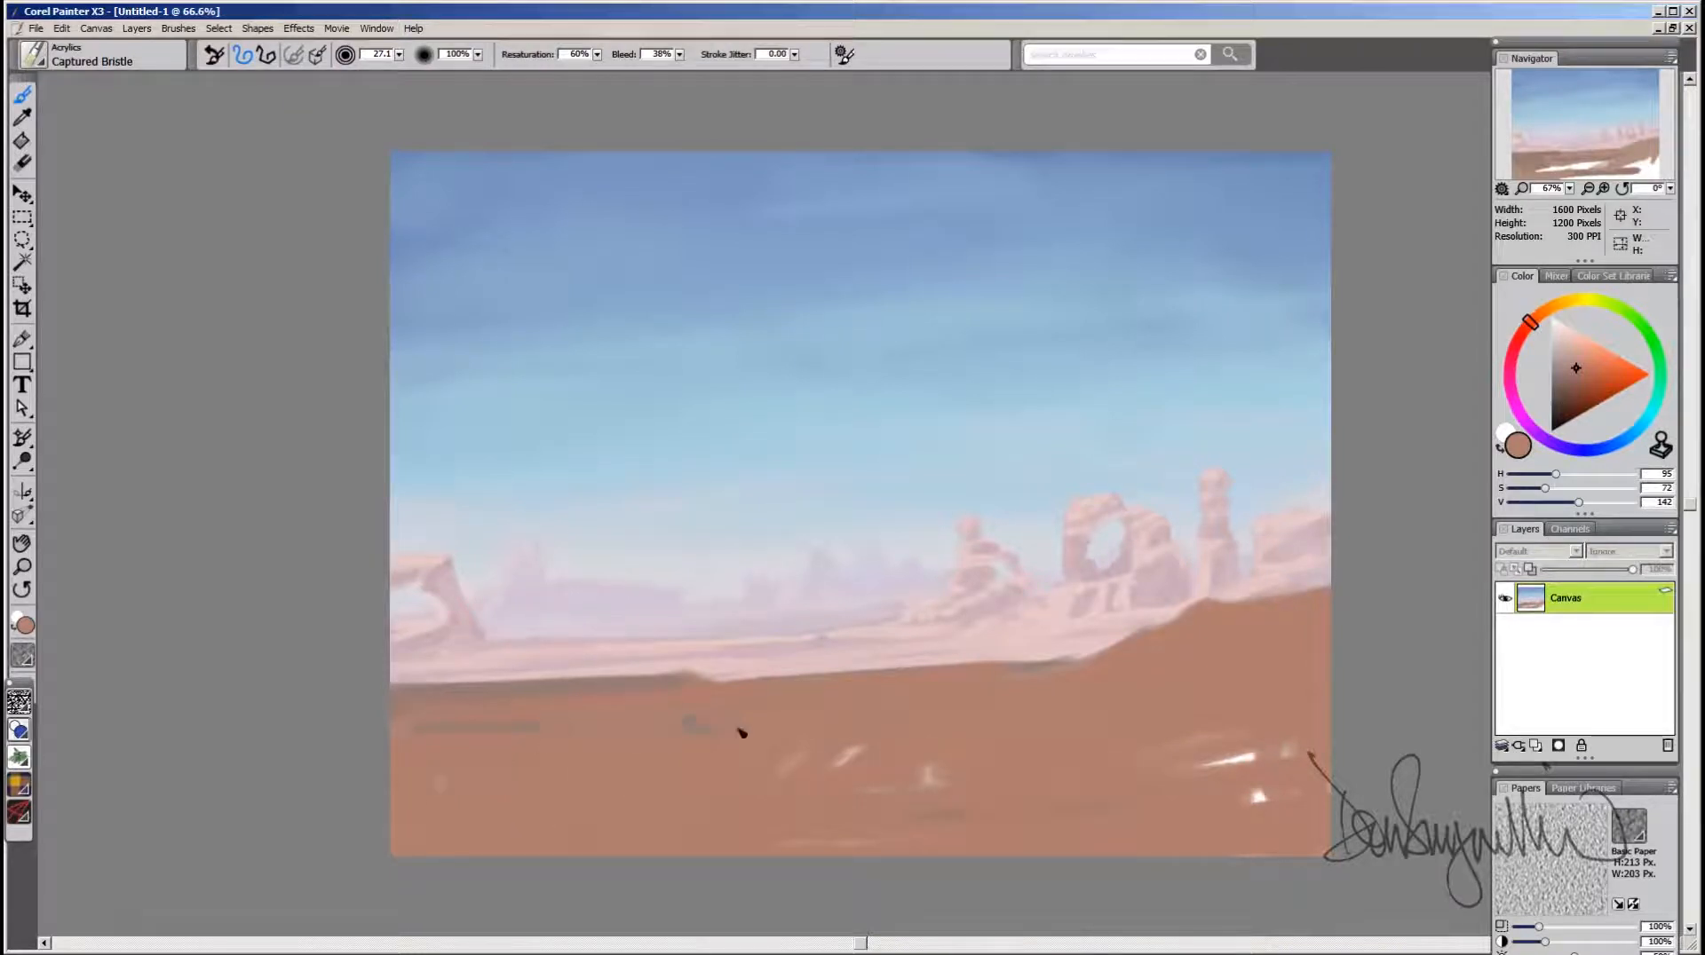
{"action": "mouse_move", "coordinate": [742, 733]}
{"action": "left_mouse_down"}
{"action": "mouse_move", "coordinate": [900, 772]}
{"action": "mouse_move", "coordinate": [867, 825]}
{"action": "left_mouse_up"}
{"action": "left_click_drag", "start_coordinate": [1228, 760], "coordinate": [1236, 817]}
{"action": "mouse_move", "coordinate": [926, 781]}
{"action": "left_mouse_down"}
{"action": "mouse_move", "coordinate": [961, 750]}
{"action": "mouse_move", "coordinate": [1216, 783]}
{"action": "left_mouse_up"}
{"action": "left_click_drag", "start_coordinate": [771, 783], "coordinate": [893, 752]}
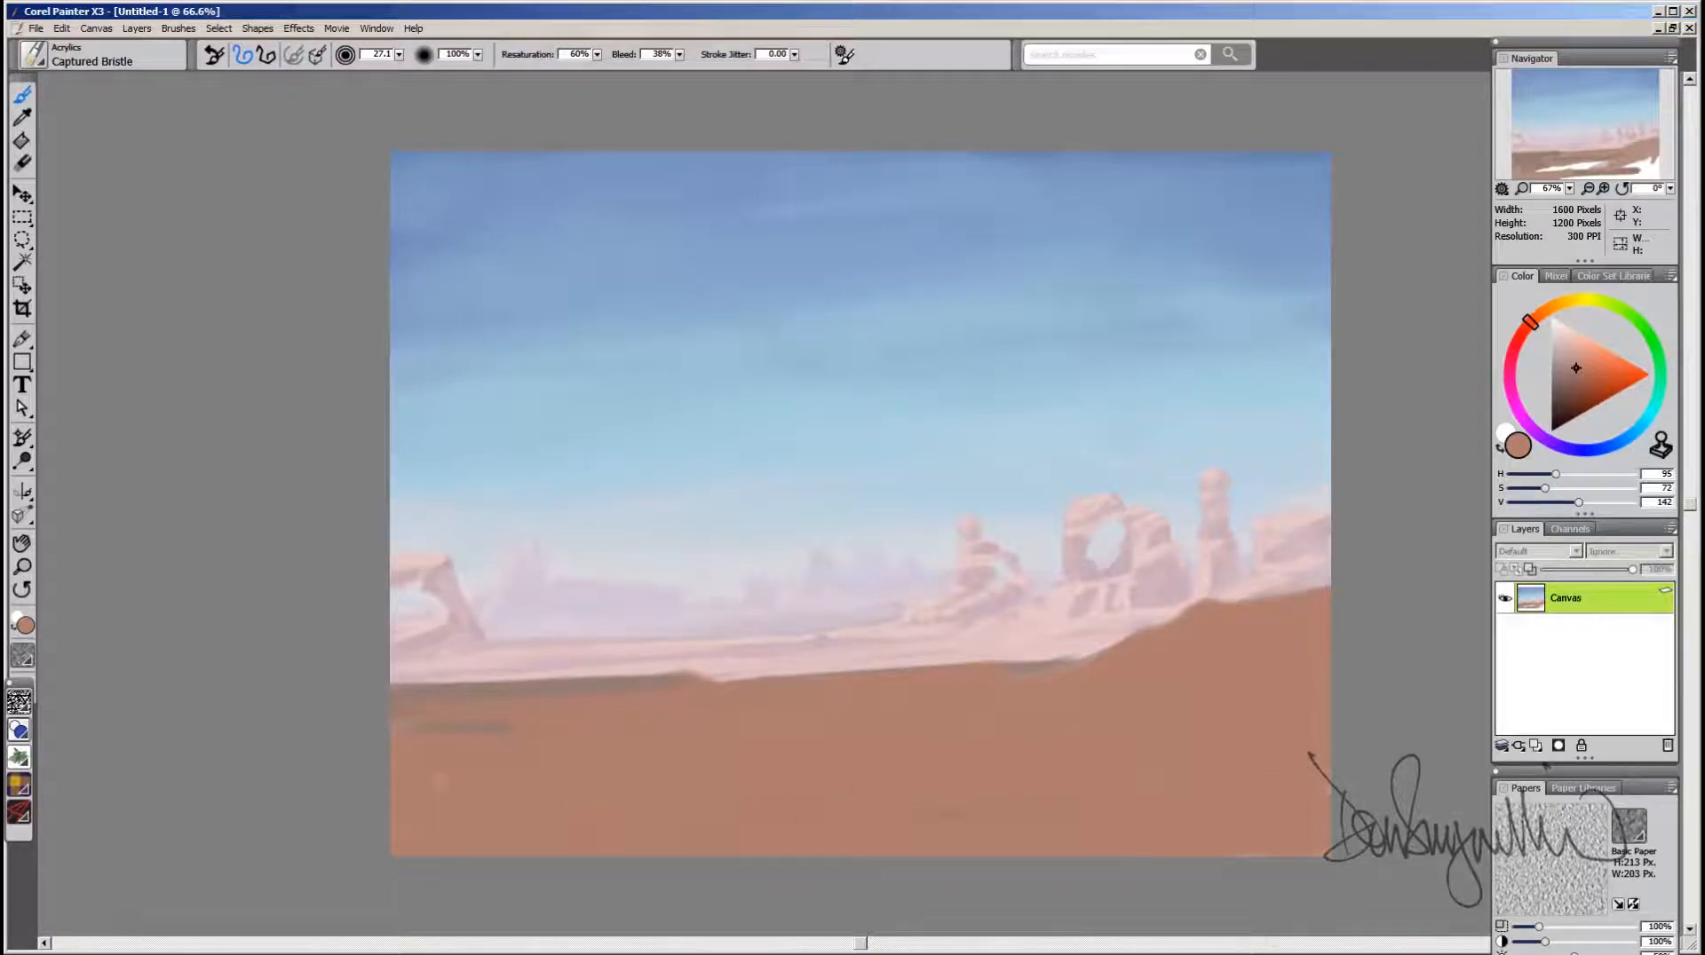
Step: Blend the dark streaks at the foreground's upper left into the ground with sampled browns
{"action": "left_click", "coordinate": [449, 720], "text": "alt"}
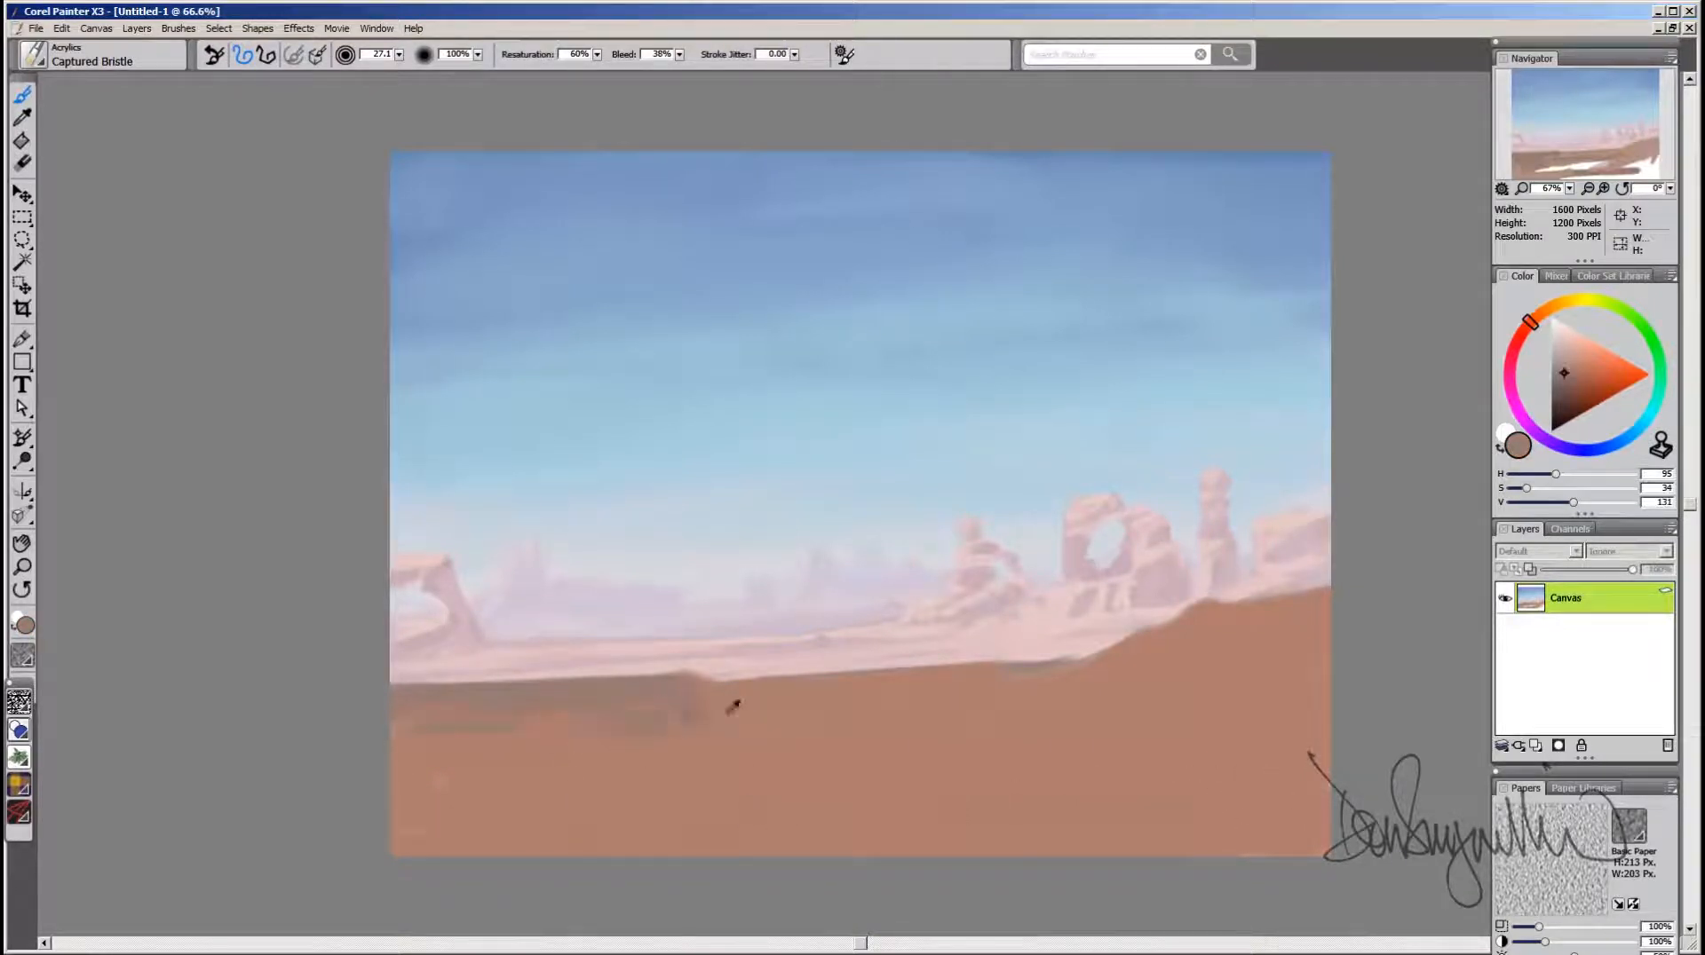
{"action": "left_click", "coordinate": [733, 706], "text": "alt"}
{"action": "left_click", "coordinate": [946, 702], "text": "alt"}
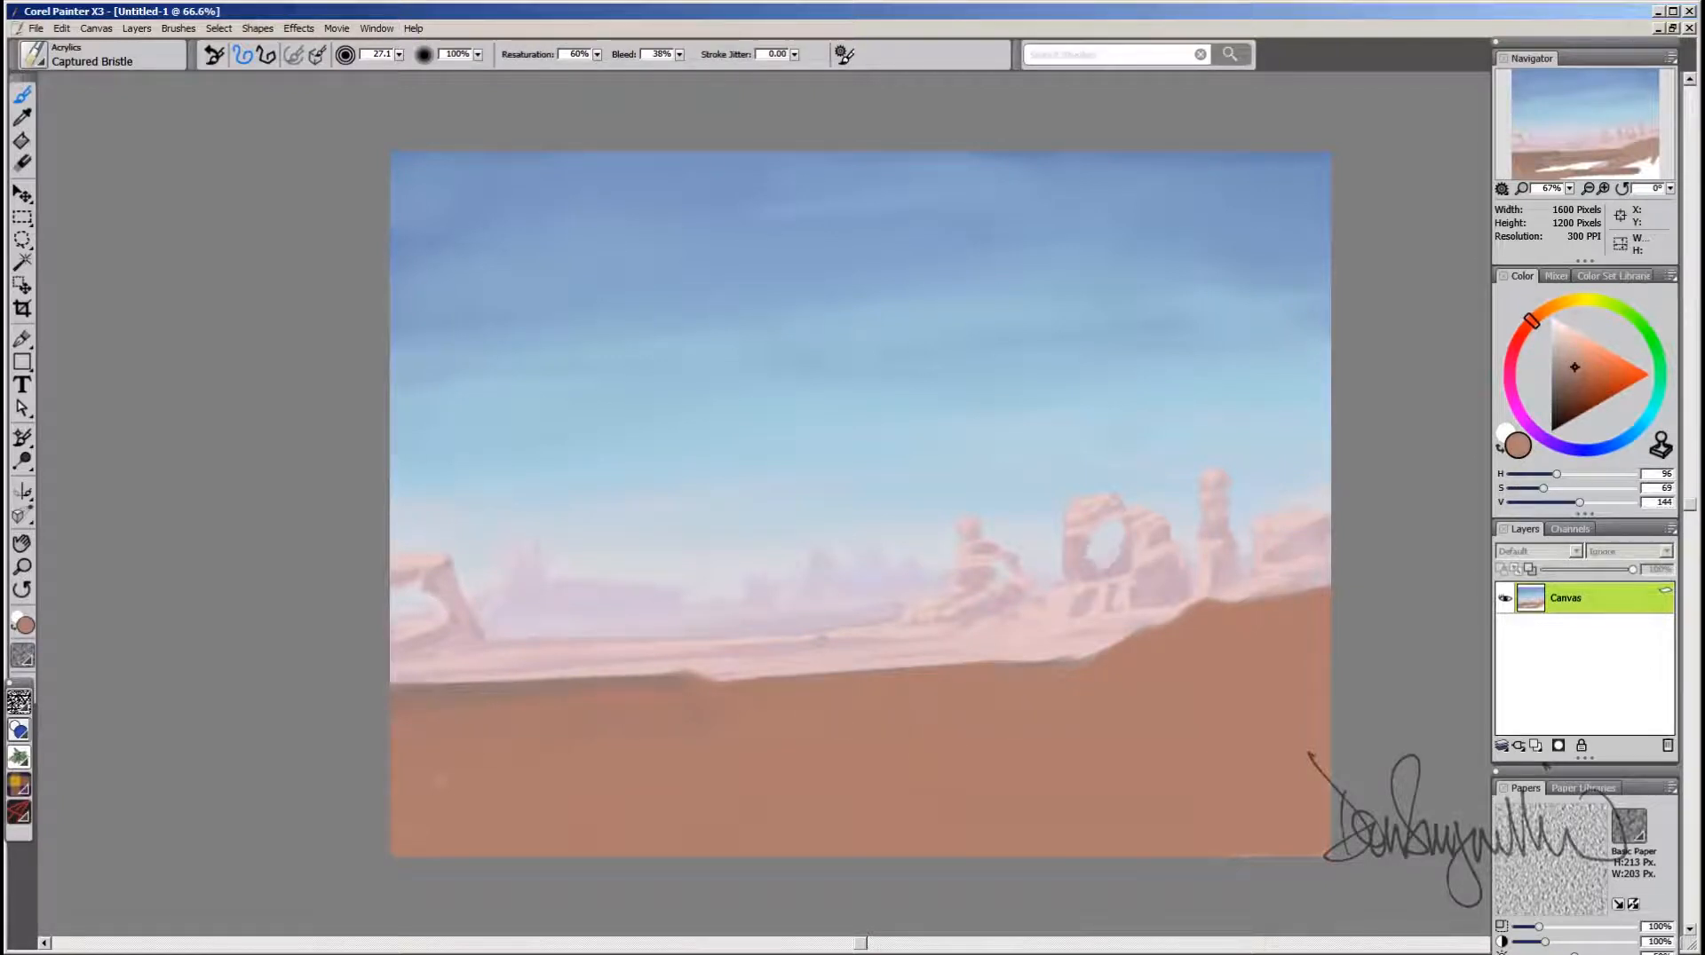
Step: Extend the pale desert floor over the middle of the brown ridge with sampled pinks, using a brush size of about 7.5
{"action": "left_click_drag", "start_coordinate": [820, 640], "coordinate": [823, 637], "text": "ctrl+alt"}
{"action": "left_click", "coordinate": [604, 646], "text": "alt"}
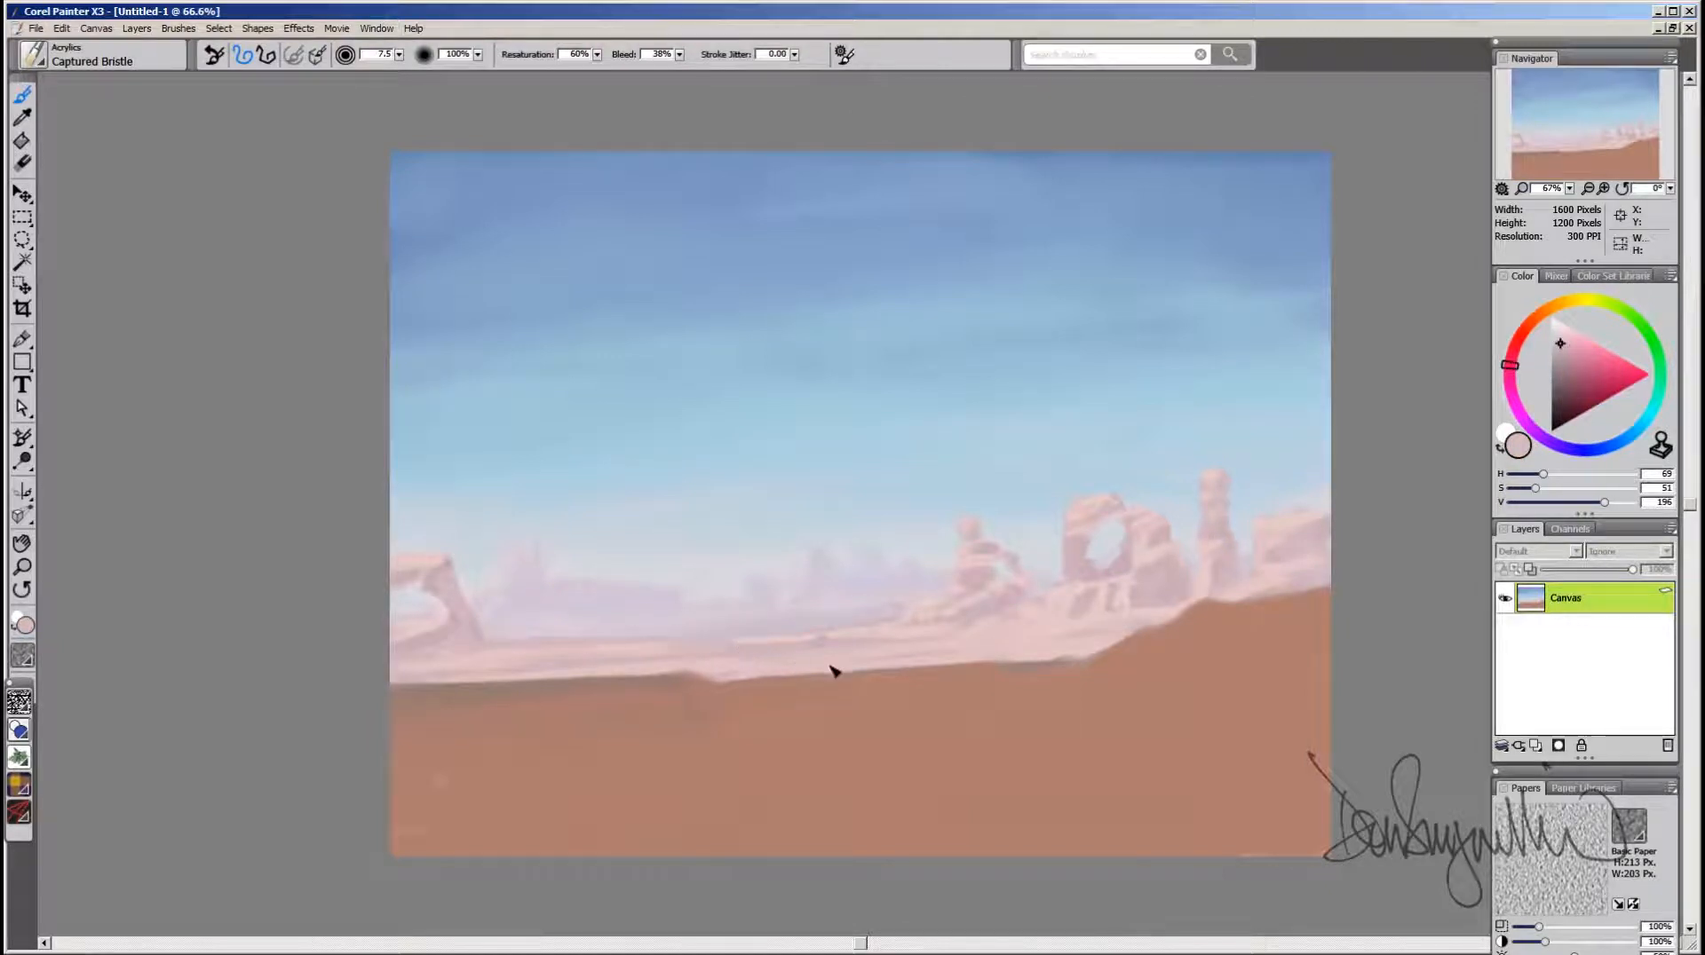
{"action": "mouse_move", "coordinate": [694, 686]}
{"action": "left_mouse_down"}
{"action": "mouse_move", "coordinate": [862, 666]}
{"action": "mouse_move", "coordinate": [772, 694]}
{"action": "mouse_move", "coordinate": [903, 685]}
{"action": "mouse_move", "coordinate": [1028, 705]}
{"action": "left_mouse_up"}
{"action": "left_click", "coordinate": [781, 648], "text": "alt"}
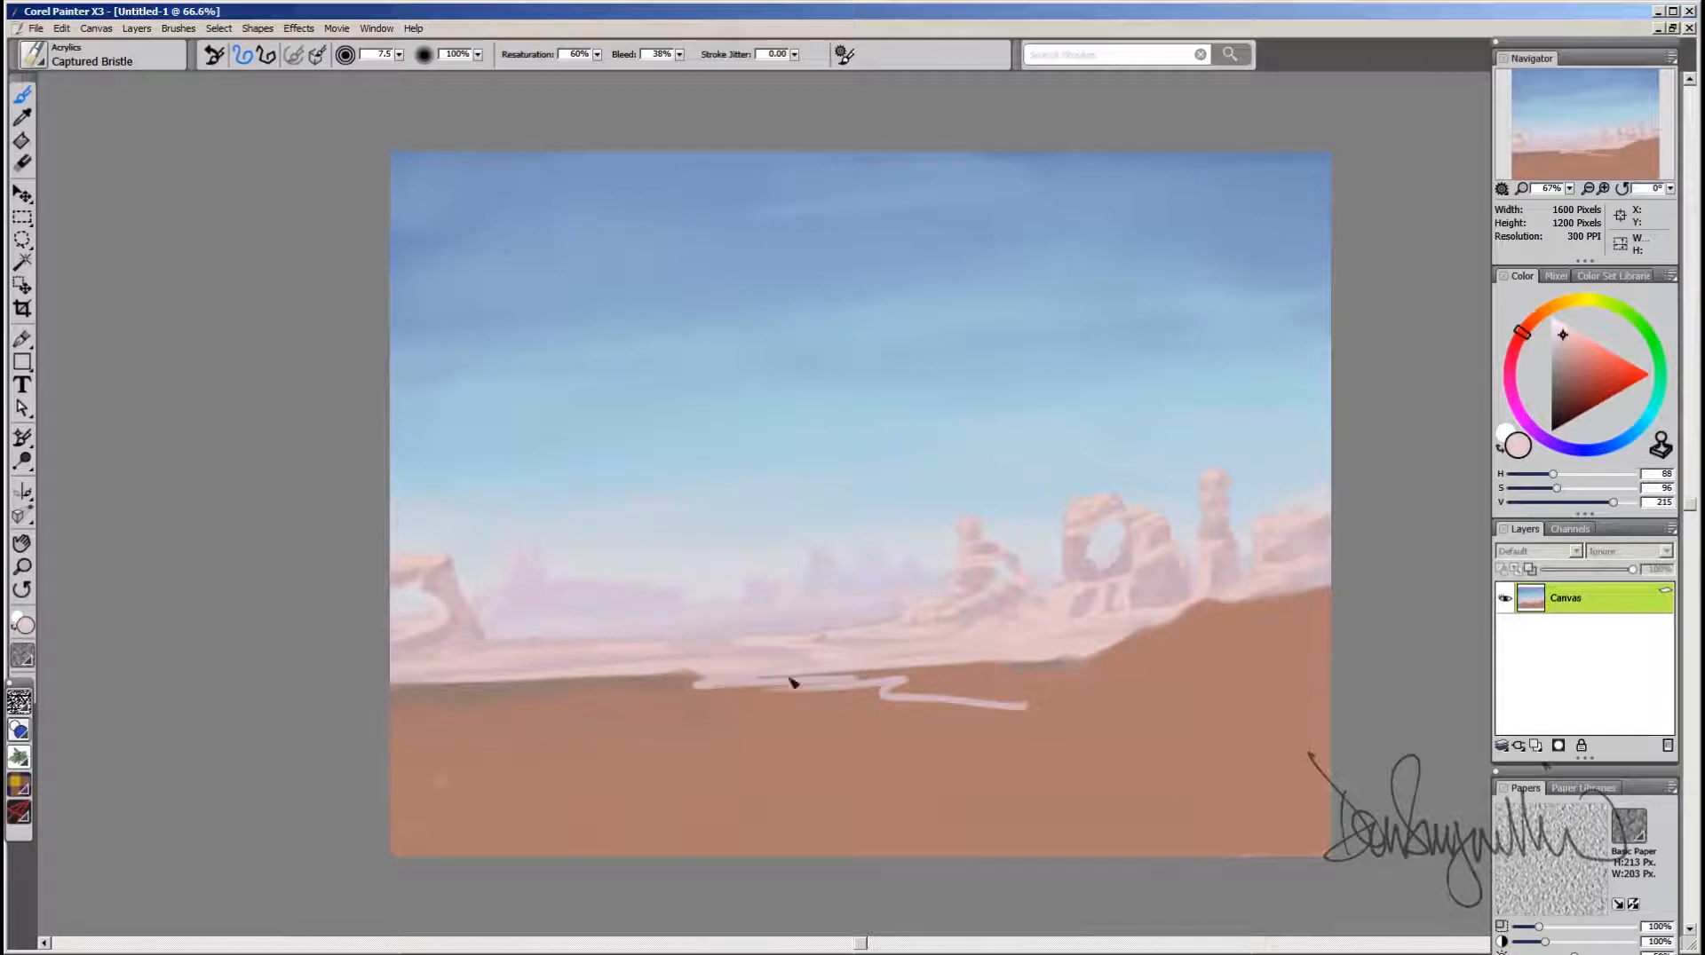
{"action": "mouse_move", "coordinate": [867, 669]}
{"action": "left_mouse_down"}
{"action": "mouse_move", "coordinate": [870, 687]}
{"action": "mouse_move", "coordinate": [936, 676]}
{"action": "left_mouse_up"}
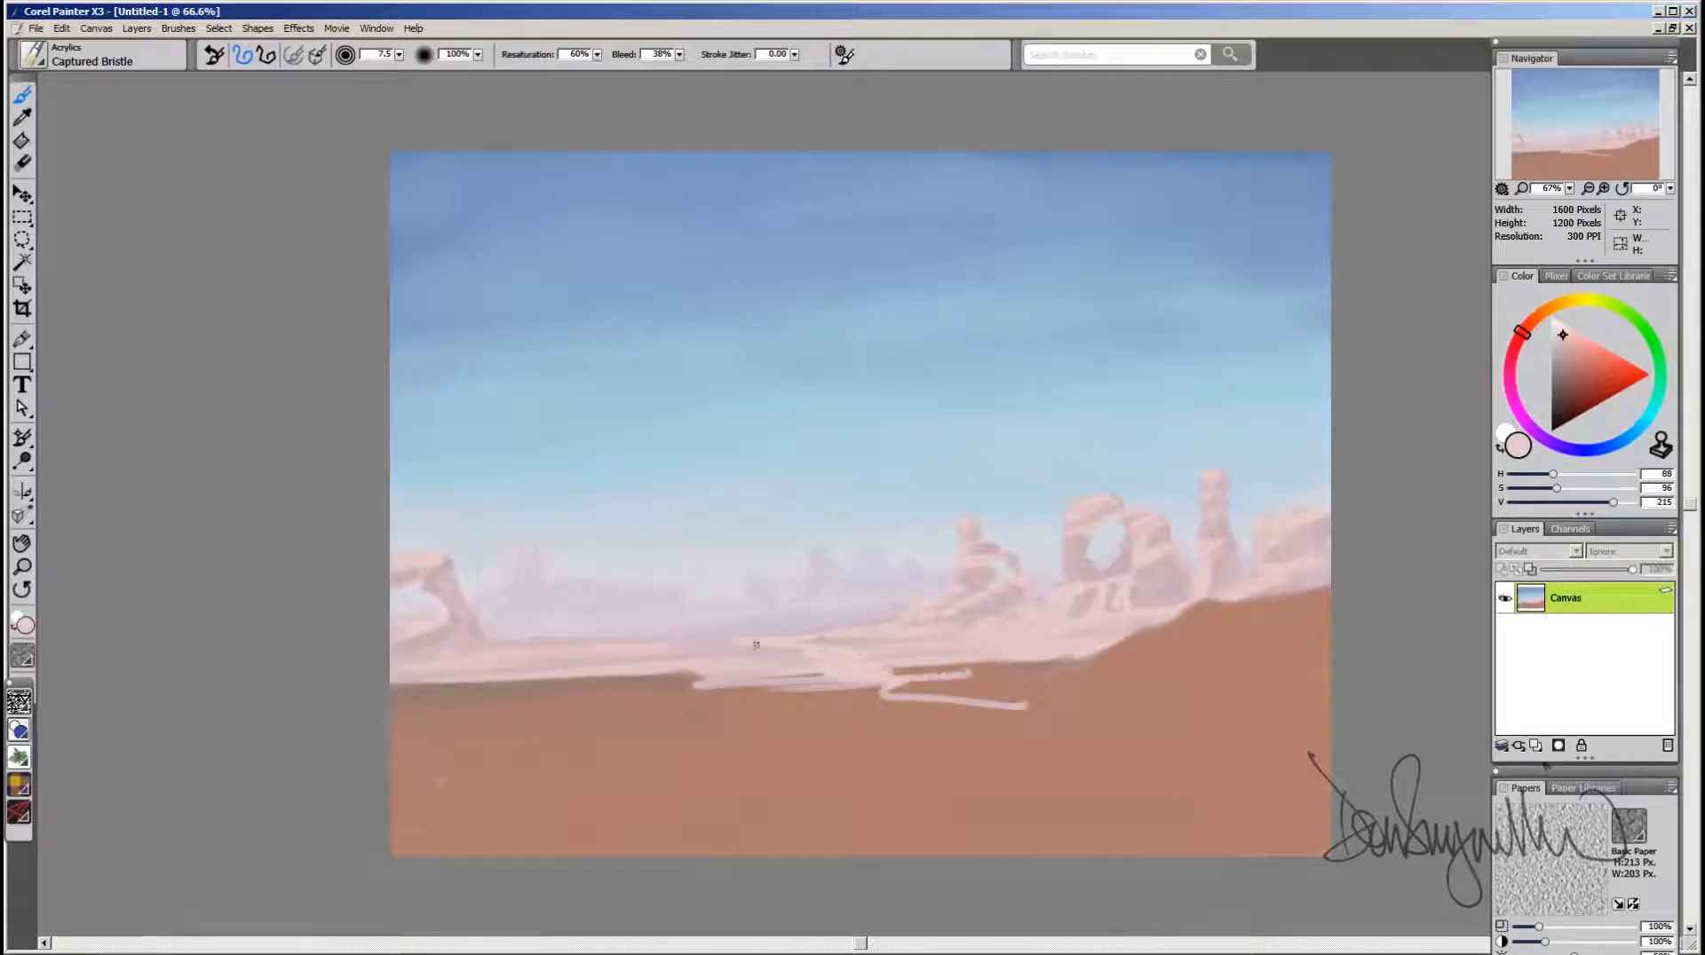
{"action": "left_click", "coordinate": [780, 654], "text": "alt"}
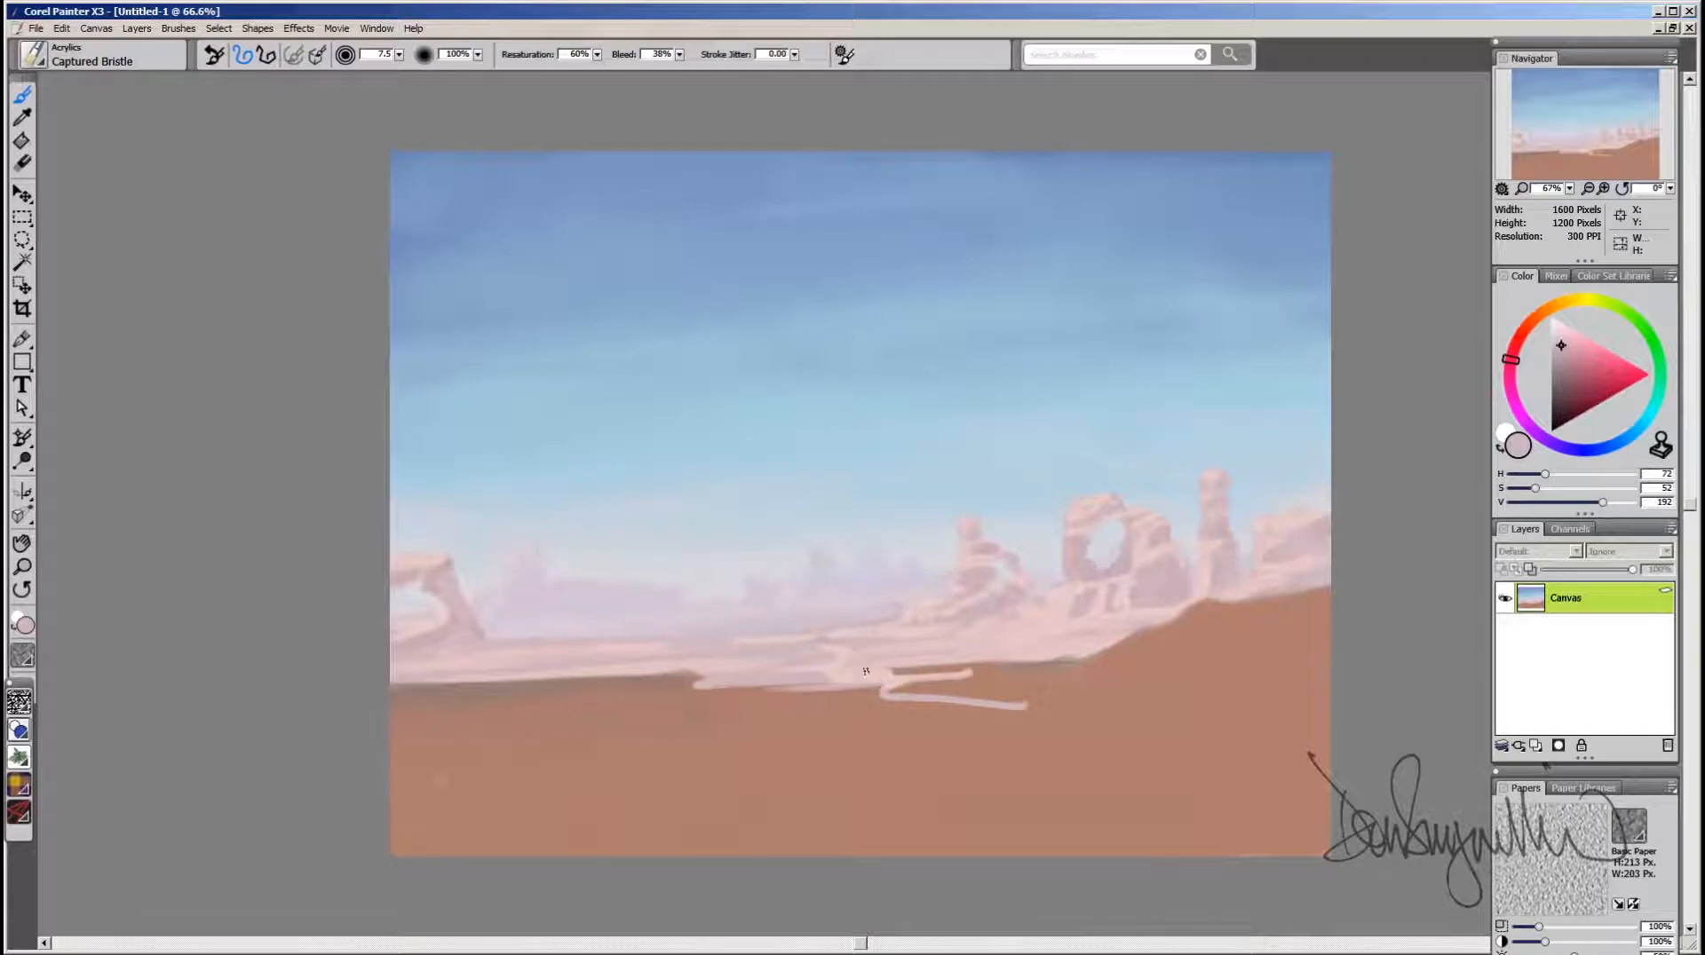
{"action": "left_click", "coordinate": [839, 675], "text": "alt"}
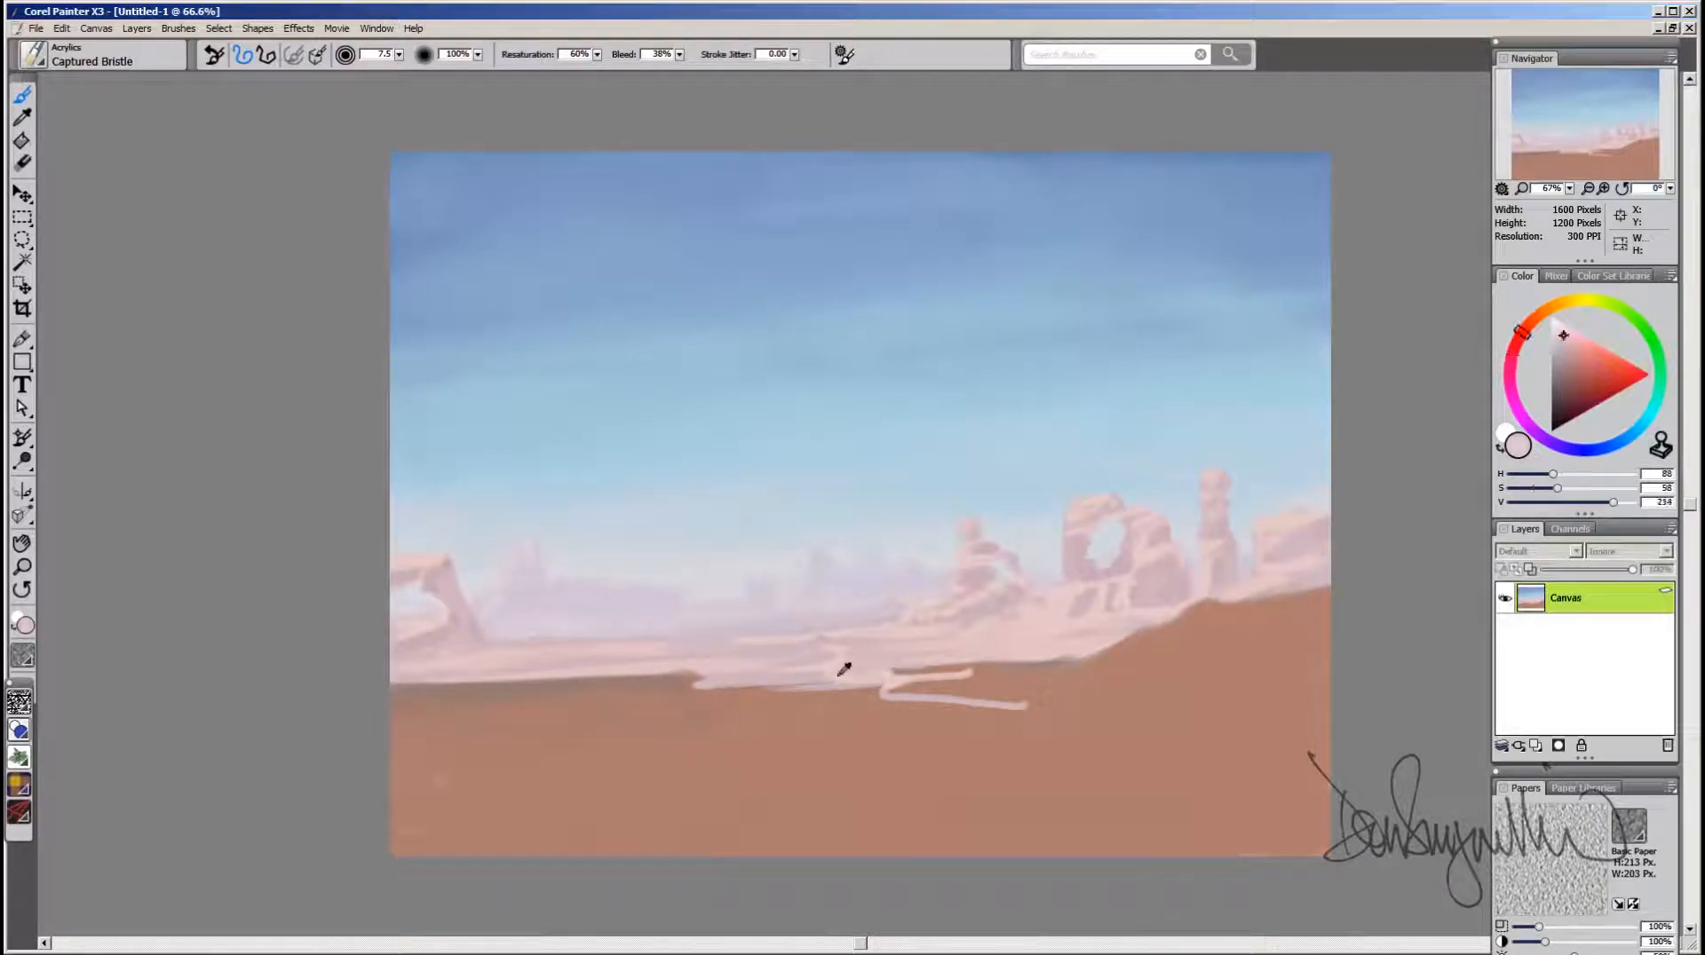
{"action": "left_click", "coordinate": [835, 655], "text": "alt"}
{"action": "mouse_move", "coordinate": [803, 653]}
{"action": "left_mouse_down"}
{"action": "mouse_move", "coordinate": [865, 647]}
{"action": "mouse_move", "coordinate": [779, 661]}
{"action": "mouse_move", "coordinate": [943, 651]}
{"action": "mouse_move", "coordinate": [889, 645]}
{"action": "mouse_move", "coordinate": [873, 657]}
{"action": "mouse_move", "coordinate": [953, 656]}
{"action": "mouse_move", "coordinate": [886, 679]}
{"action": "mouse_move", "coordinate": [993, 662]}
{"action": "mouse_move", "coordinate": [900, 686]}
{"action": "mouse_move", "coordinate": [1026, 679]}
{"action": "left_mouse_up"}
{"action": "left_click", "coordinate": [954, 657], "text": "alt"}
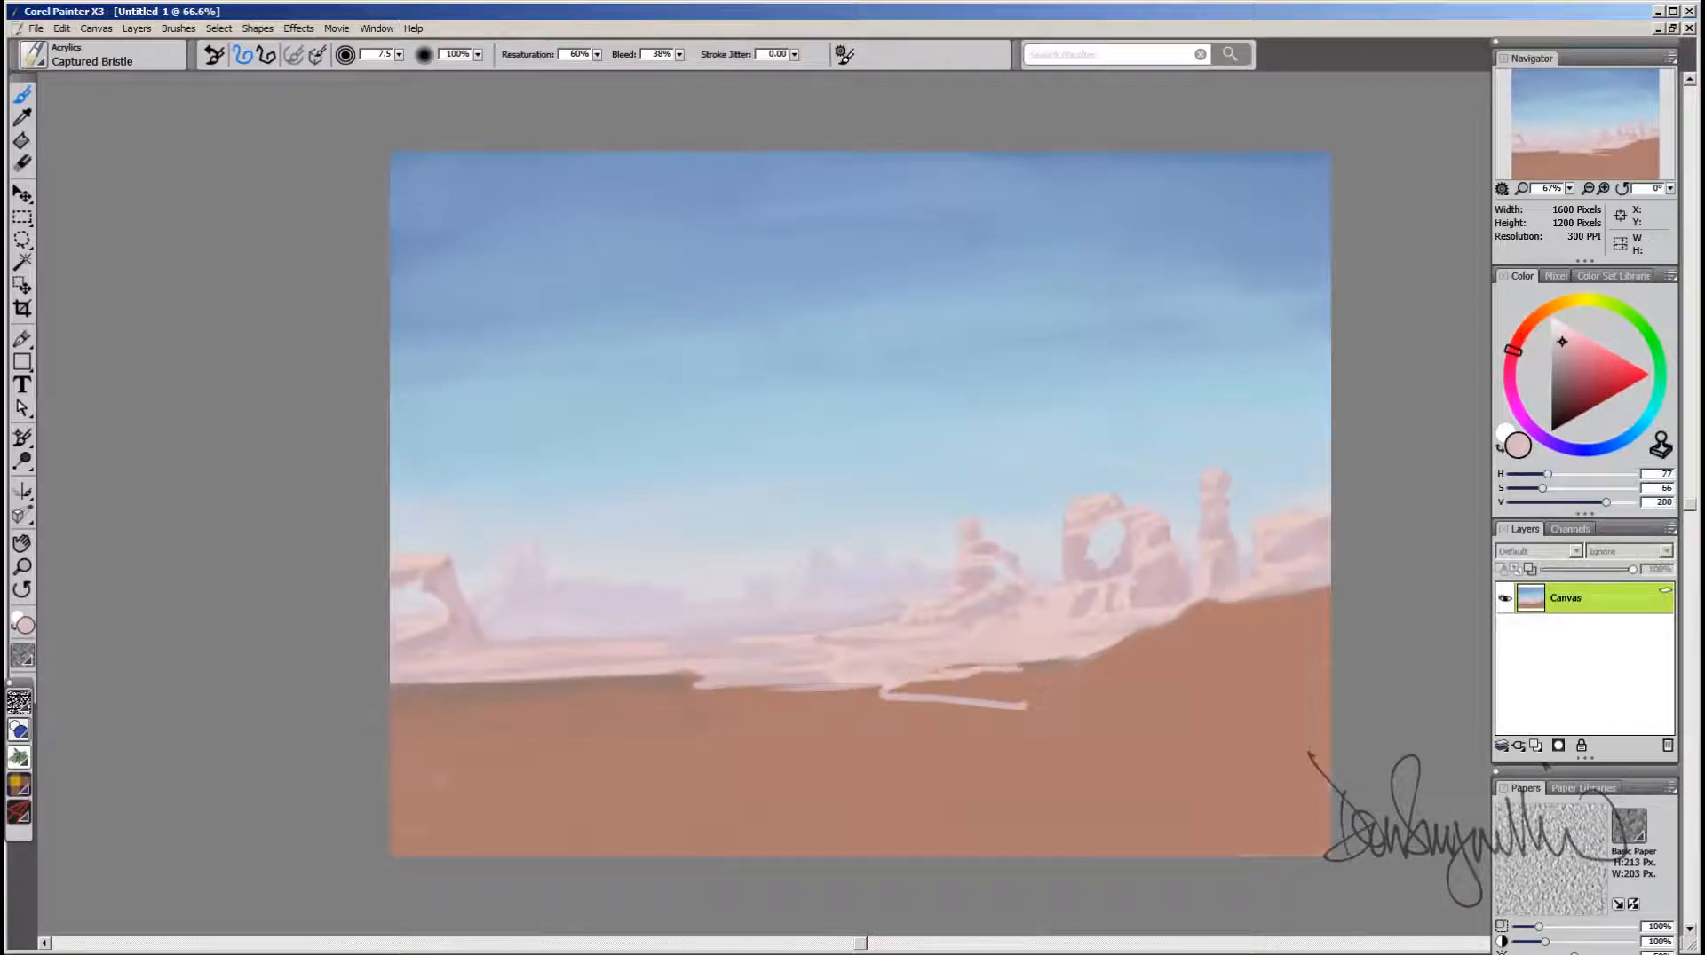
Step: Reshape the foreground ridge into a smooth dip and rise with sampled browns, touching up the pink plain above it
{"action": "left_click", "coordinate": [695, 689], "text": "alt"}
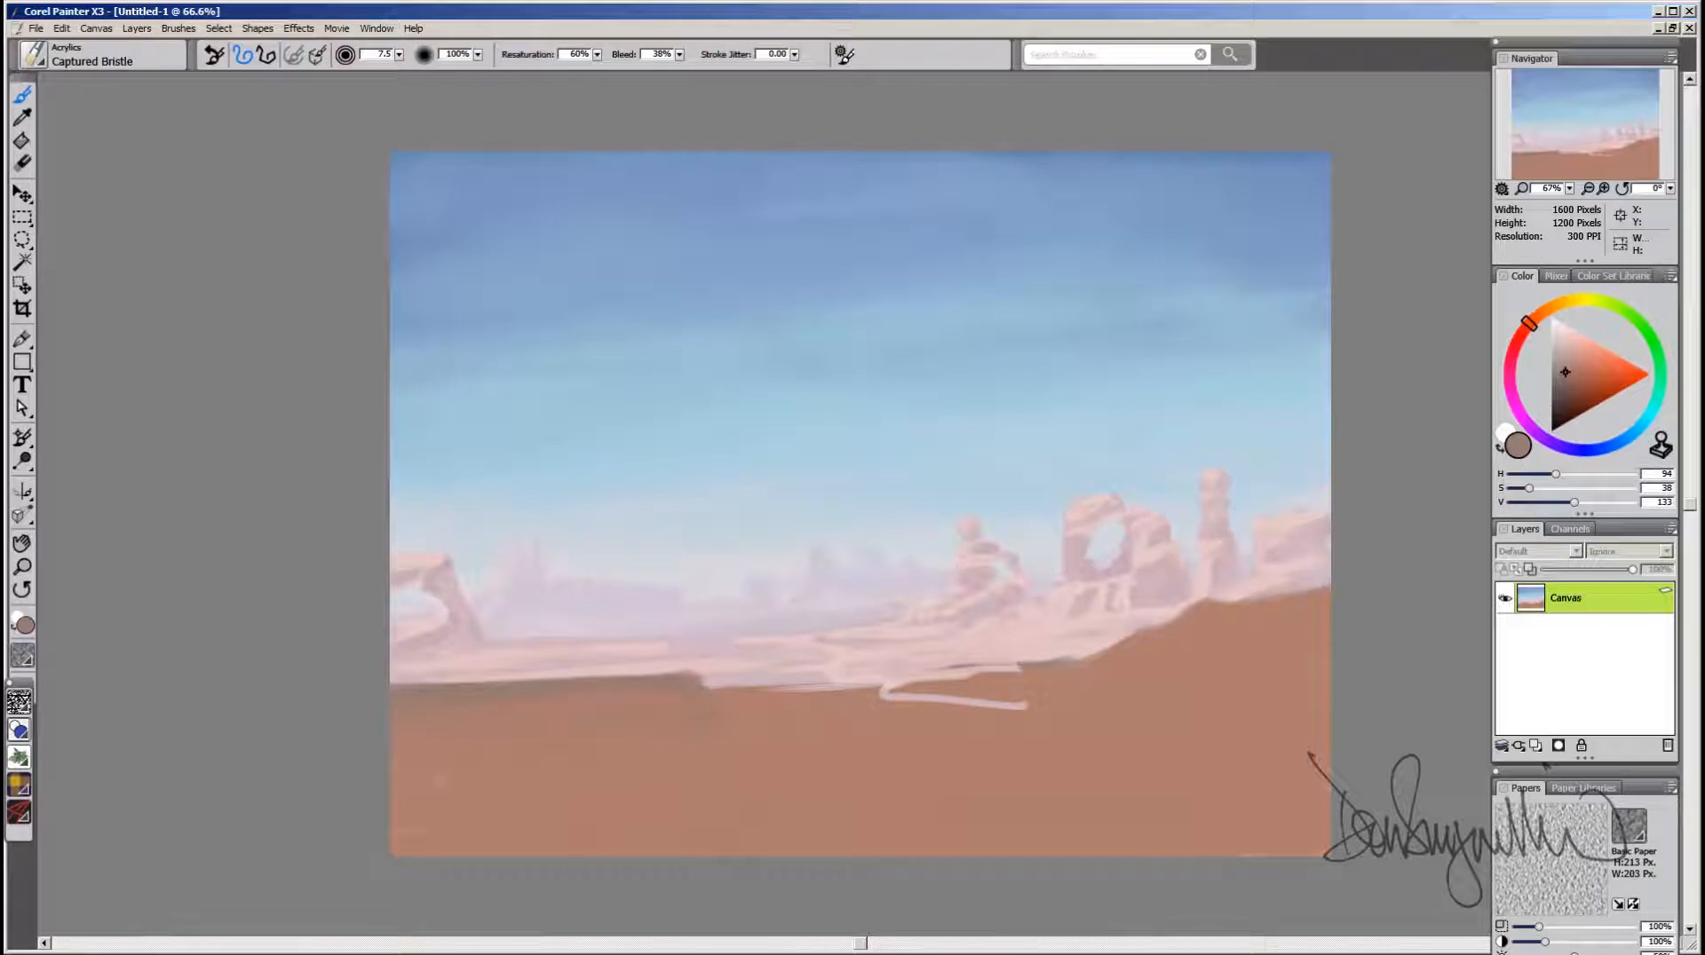
{"action": "mouse_move", "coordinate": [709, 704]}
{"action": "left_mouse_down"}
{"action": "mouse_move", "coordinate": [999, 696]}
{"action": "mouse_move", "coordinate": [999, 714]}
{"action": "mouse_move", "coordinate": [971, 688]}
{"action": "mouse_move", "coordinate": [957, 697]}
{"action": "mouse_move", "coordinate": [1055, 668]}
{"action": "mouse_move", "coordinate": [993, 696]}
{"action": "mouse_move", "coordinate": [920, 679]}
{"action": "mouse_move", "coordinate": [1097, 659]}
{"action": "left_mouse_up"}
{"action": "left_click", "coordinate": [689, 691], "text": "alt"}
{"action": "mouse_move", "coordinate": [979, 672]}
{"action": "left_mouse_down"}
{"action": "mouse_move", "coordinate": [1072, 652]}
{"action": "mouse_move", "coordinate": [1035, 639]}
{"action": "left_mouse_up"}
{"action": "left_click", "coordinate": [920, 668], "text": "alt"}
{"action": "left_click", "coordinate": [1030, 627], "text": "alt"}
{"action": "left_click", "coordinate": [1036, 633], "text": "alt"}
{"action": "left_click_drag", "start_coordinate": [875, 662], "coordinate": [880, 661]}
{"action": "left_click", "coordinate": [996, 631], "text": "alt"}
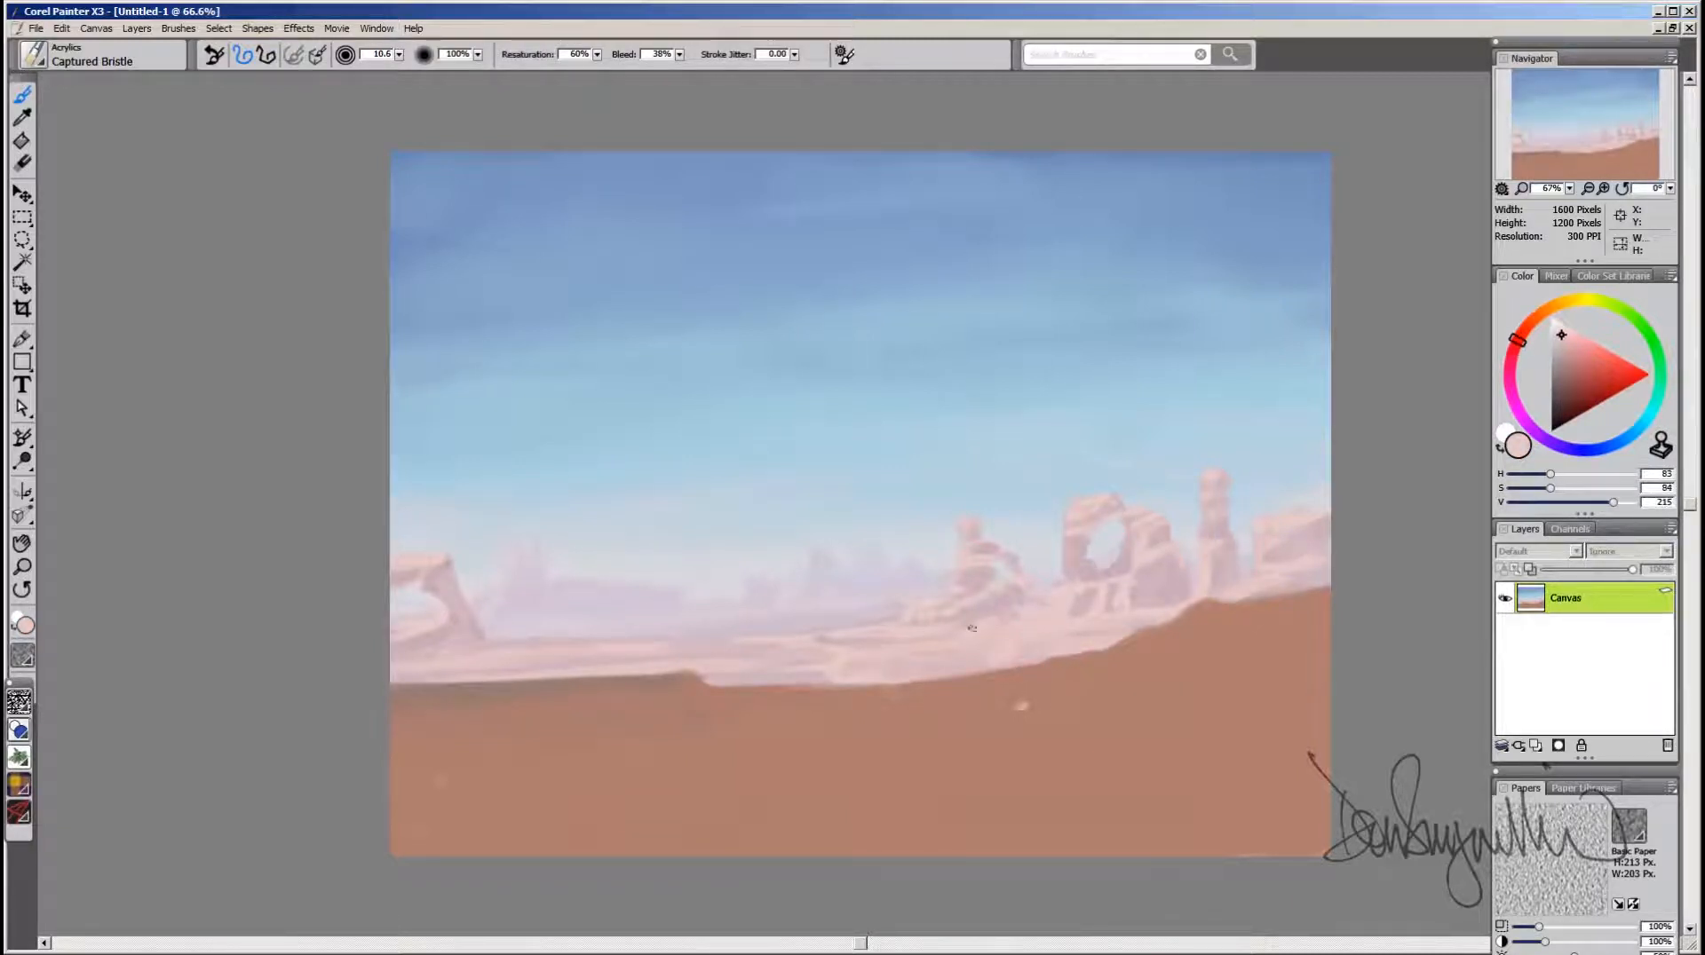
Step: Add light pink highlights to the distant desert floor and rocks with a brush size of about 6.4
{"action": "left_click", "coordinate": [1562, 334]}
{"action": "key", "text": "bracketleft"}
{"action": "key", "text": "bracketleft"}
{"action": "left_click", "coordinate": [1564, 333]}
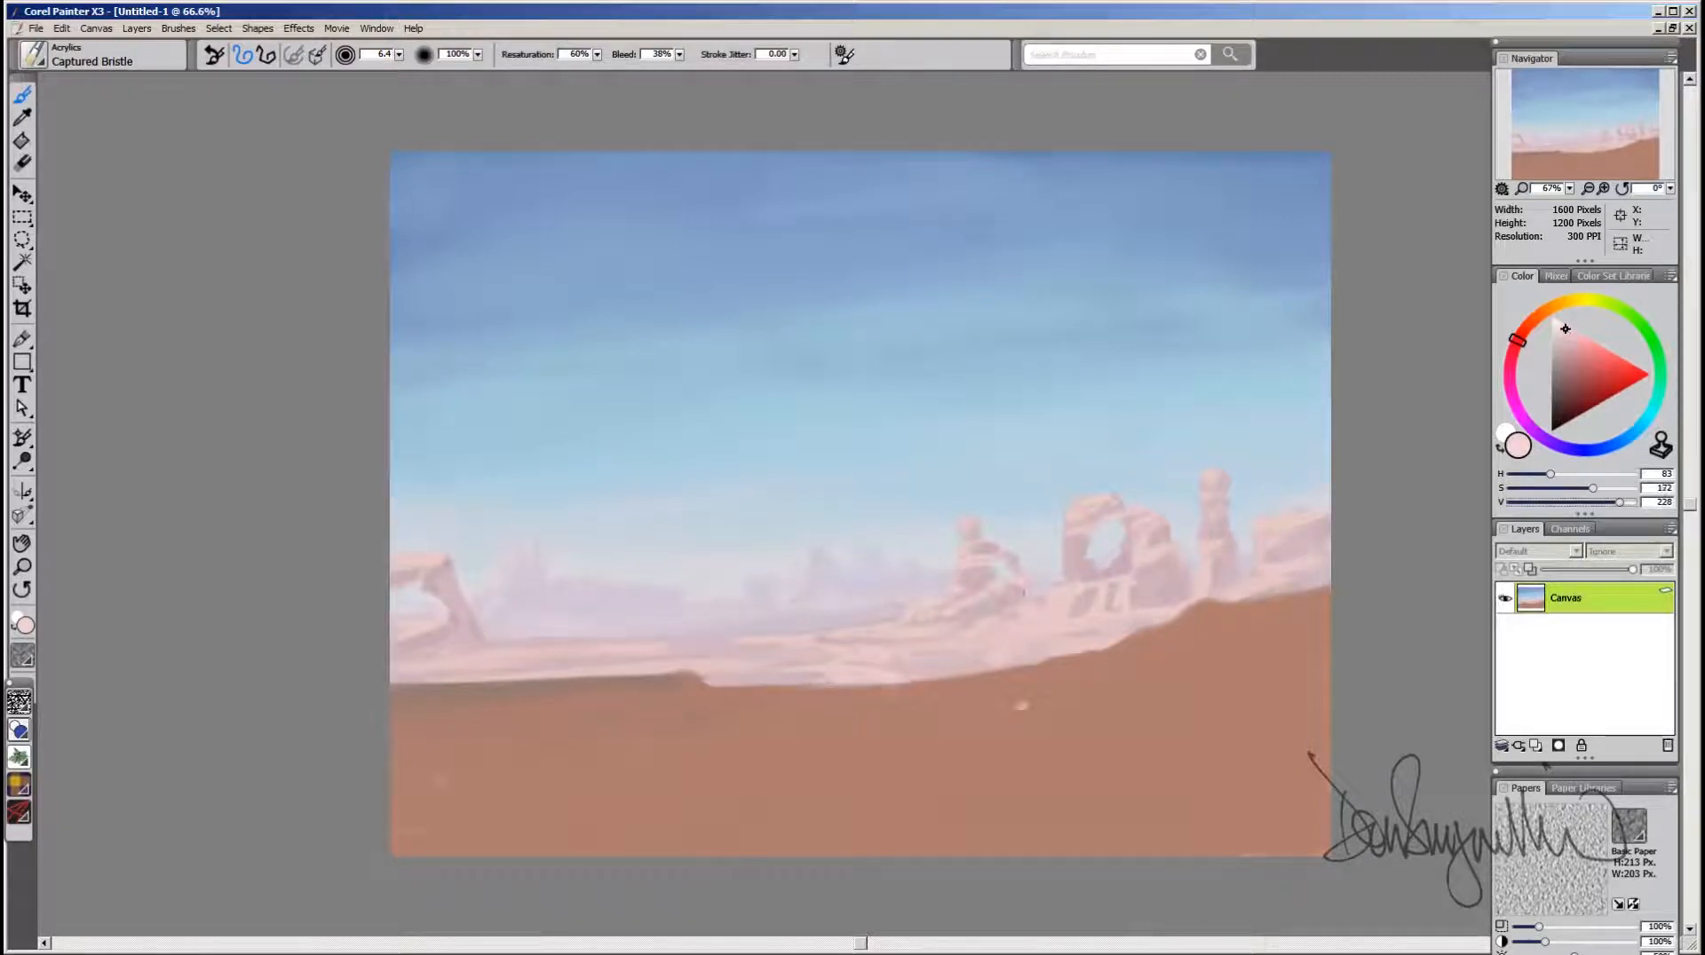
Step: Clean up the ridge line near the centre with sampled pink and brown, and cover the stray pale mark below it
{"action": "left_click", "coordinate": [863, 705], "text": "alt"}
{"action": "left_click", "coordinate": [875, 683], "text": "alt"}
{"action": "mouse_move", "coordinate": [890, 684]}
{"action": "left_mouse_down"}
{"action": "mouse_move", "coordinate": [855, 693]}
{"action": "mouse_move", "coordinate": [903, 693]}
{"action": "left_mouse_up"}
{"action": "left_click", "coordinate": [879, 710], "text": "alt"}
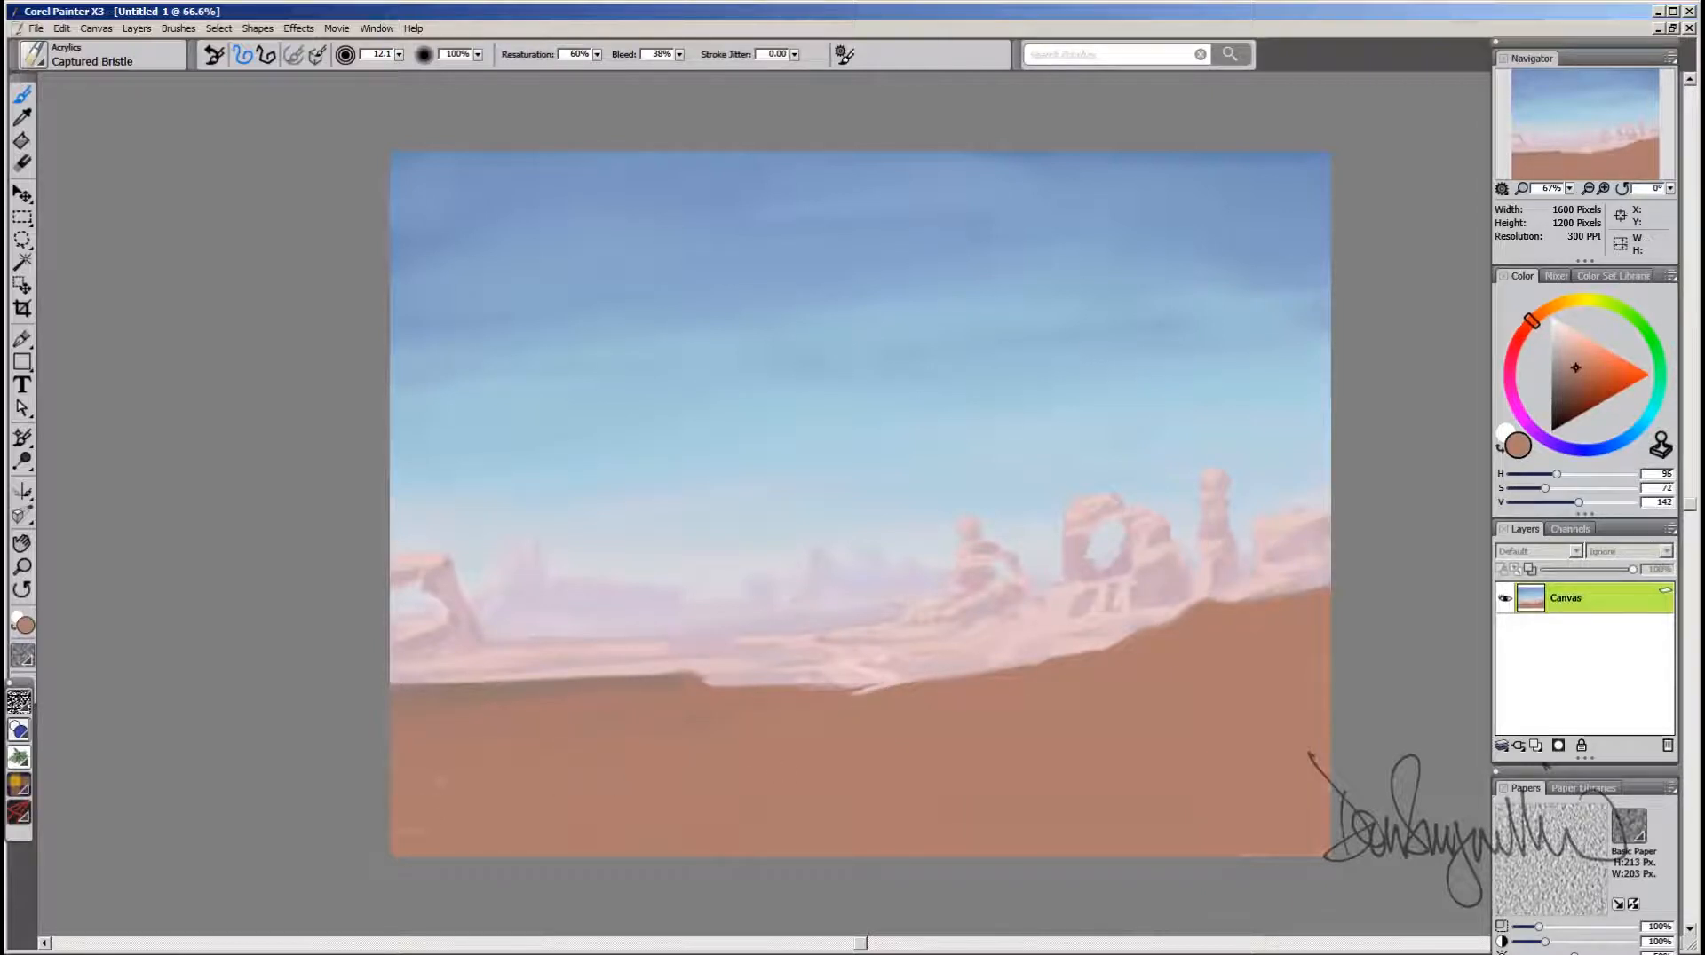
Step: Block in a narrow pillar and a broad, solid rock mass with a slanted cap on the left foreground in the sampled brown
{"action": "left_click_drag", "start_coordinate": [499, 785], "coordinate": [501, 796]}
{"action": "left_click", "coordinate": [495, 803], "text": "alt"}
{"action": "left_click", "coordinate": [865, 758], "text": "alt"}
{"action": "mouse_move", "coordinate": [586, 667]}
{"action": "left_mouse_down"}
{"action": "mouse_move", "coordinate": [605, 565]}
{"action": "mouse_move", "coordinate": [600, 655]}
{"action": "mouse_move", "coordinate": [570, 697]}
{"action": "mouse_move", "coordinate": [609, 494]}
{"action": "mouse_move", "coordinate": [607, 523]}
{"action": "mouse_move", "coordinate": [736, 507]}
{"action": "mouse_move", "coordinate": [741, 539]}
{"action": "mouse_move", "coordinate": [752, 485]}
{"action": "mouse_move", "coordinate": [758, 641]}
{"action": "mouse_move", "coordinate": [778, 516]}
{"action": "mouse_move", "coordinate": [745, 541]}
{"action": "mouse_move", "coordinate": [739, 514]}
{"action": "mouse_move", "coordinate": [714, 515]}
{"action": "mouse_move", "coordinate": [748, 543]}
{"action": "mouse_move", "coordinate": [625, 590]}
{"action": "mouse_move", "coordinate": [659, 607]}
{"action": "mouse_move", "coordinate": [604, 684]}
{"action": "mouse_move", "coordinate": [649, 699]}
{"action": "mouse_move", "coordinate": [726, 551]}
{"action": "mouse_move", "coordinate": [695, 632]}
{"action": "mouse_move", "coordinate": [752, 596]}
{"action": "mouse_move", "coordinate": [742, 629]}
{"action": "mouse_move", "coordinate": [761, 624]}
{"action": "mouse_move", "coordinate": [763, 663]}
{"action": "mouse_move", "coordinate": [532, 678]}
{"action": "mouse_move", "coordinate": [570, 689]}
{"action": "mouse_move", "coordinate": [502, 651]}
{"action": "mouse_move", "coordinate": [505, 599]}
{"action": "mouse_move", "coordinate": [516, 685]}
{"action": "mouse_move", "coordinate": [428, 716]}
{"action": "mouse_move", "coordinate": [474, 718]}
{"action": "mouse_move", "coordinate": [534, 685]}
{"action": "mouse_move", "coordinate": [509, 545]}
{"action": "mouse_move", "coordinate": [508, 617]}
{"action": "mouse_move", "coordinate": [549, 555]}
{"action": "mouse_move", "coordinate": [545, 656]}
{"action": "mouse_move", "coordinate": [548, 623]}
{"action": "mouse_move", "coordinate": [527, 676]}
{"action": "mouse_move", "coordinate": [614, 649]}
{"action": "left_mouse_up"}
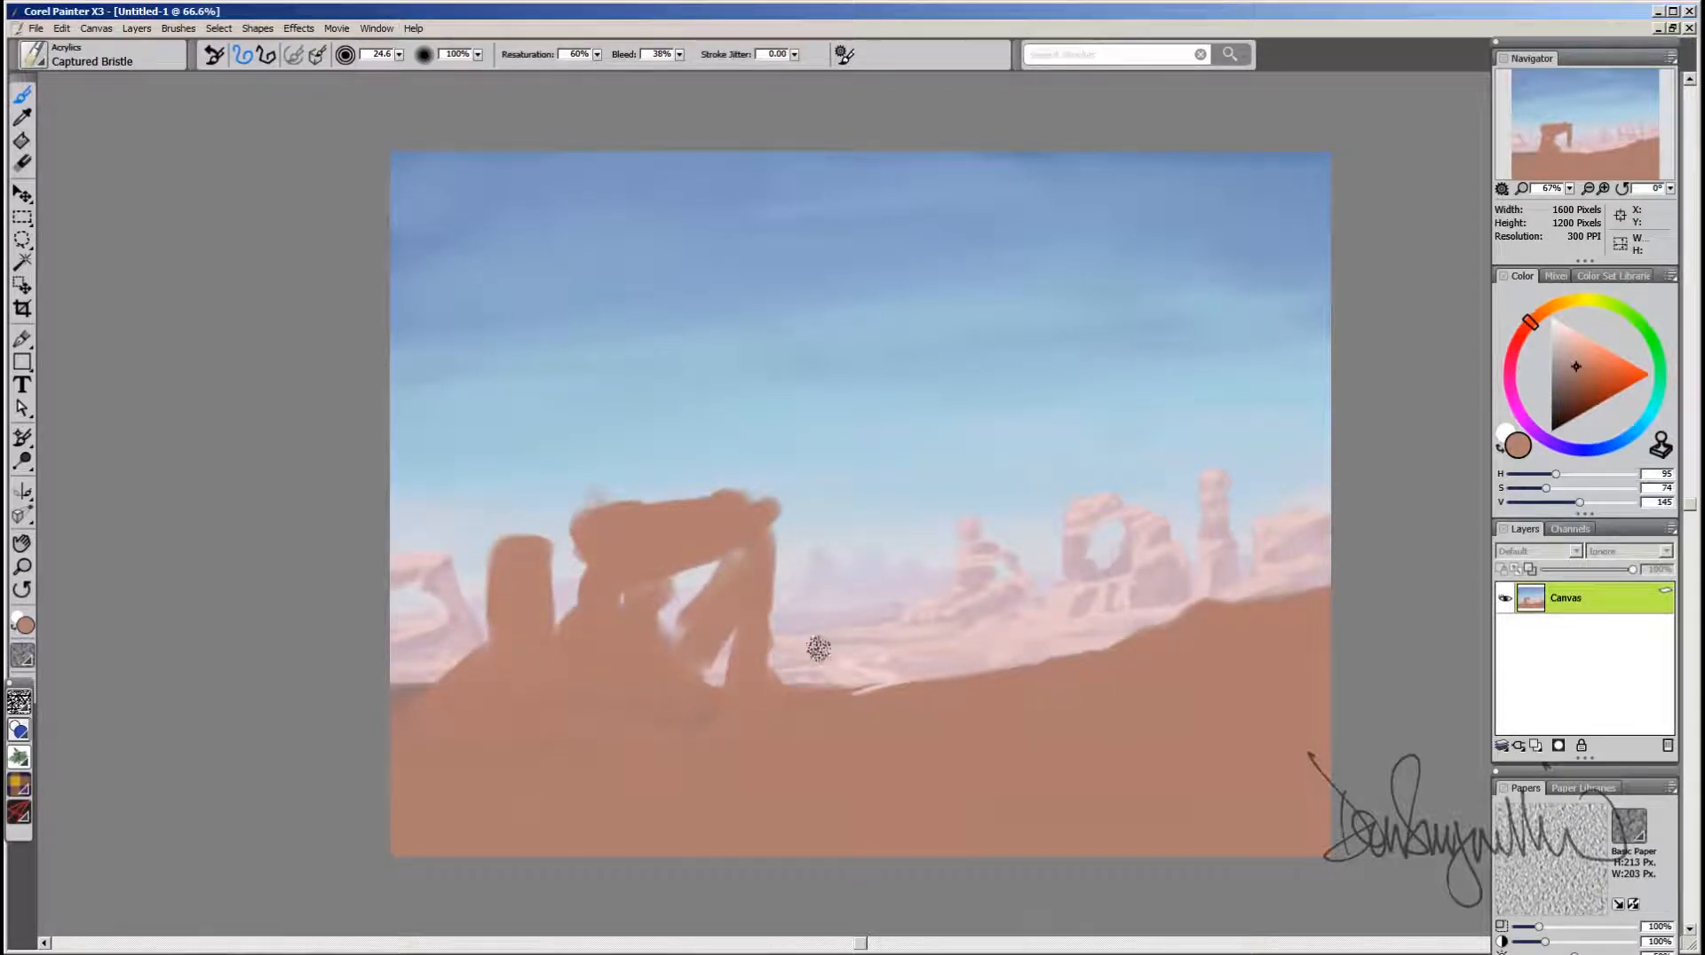
{"action": "mouse_move", "coordinate": [723, 564]}
{"action": "left_mouse_down"}
{"action": "mouse_move", "coordinate": [631, 616]}
{"action": "mouse_move", "coordinate": [621, 592]}
{"action": "mouse_move", "coordinate": [662, 589]}
{"action": "mouse_move", "coordinate": [645, 661]}
{"action": "mouse_move", "coordinate": [685, 659]}
{"action": "mouse_move", "coordinate": [740, 618]}
{"action": "mouse_move", "coordinate": [756, 588]}
{"action": "mouse_move", "coordinate": [738, 556]}
{"action": "left_mouse_up"}
{"action": "mouse_move", "coordinate": [612, 486]}
{"action": "left_mouse_down"}
{"action": "mouse_move", "coordinate": [667, 481]}
{"action": "mouse_move", "coordinate": [655, 488]}
{"action": "mouse_move", "coordinate": [693, 498]}
{"action": "left_mouse_up"}
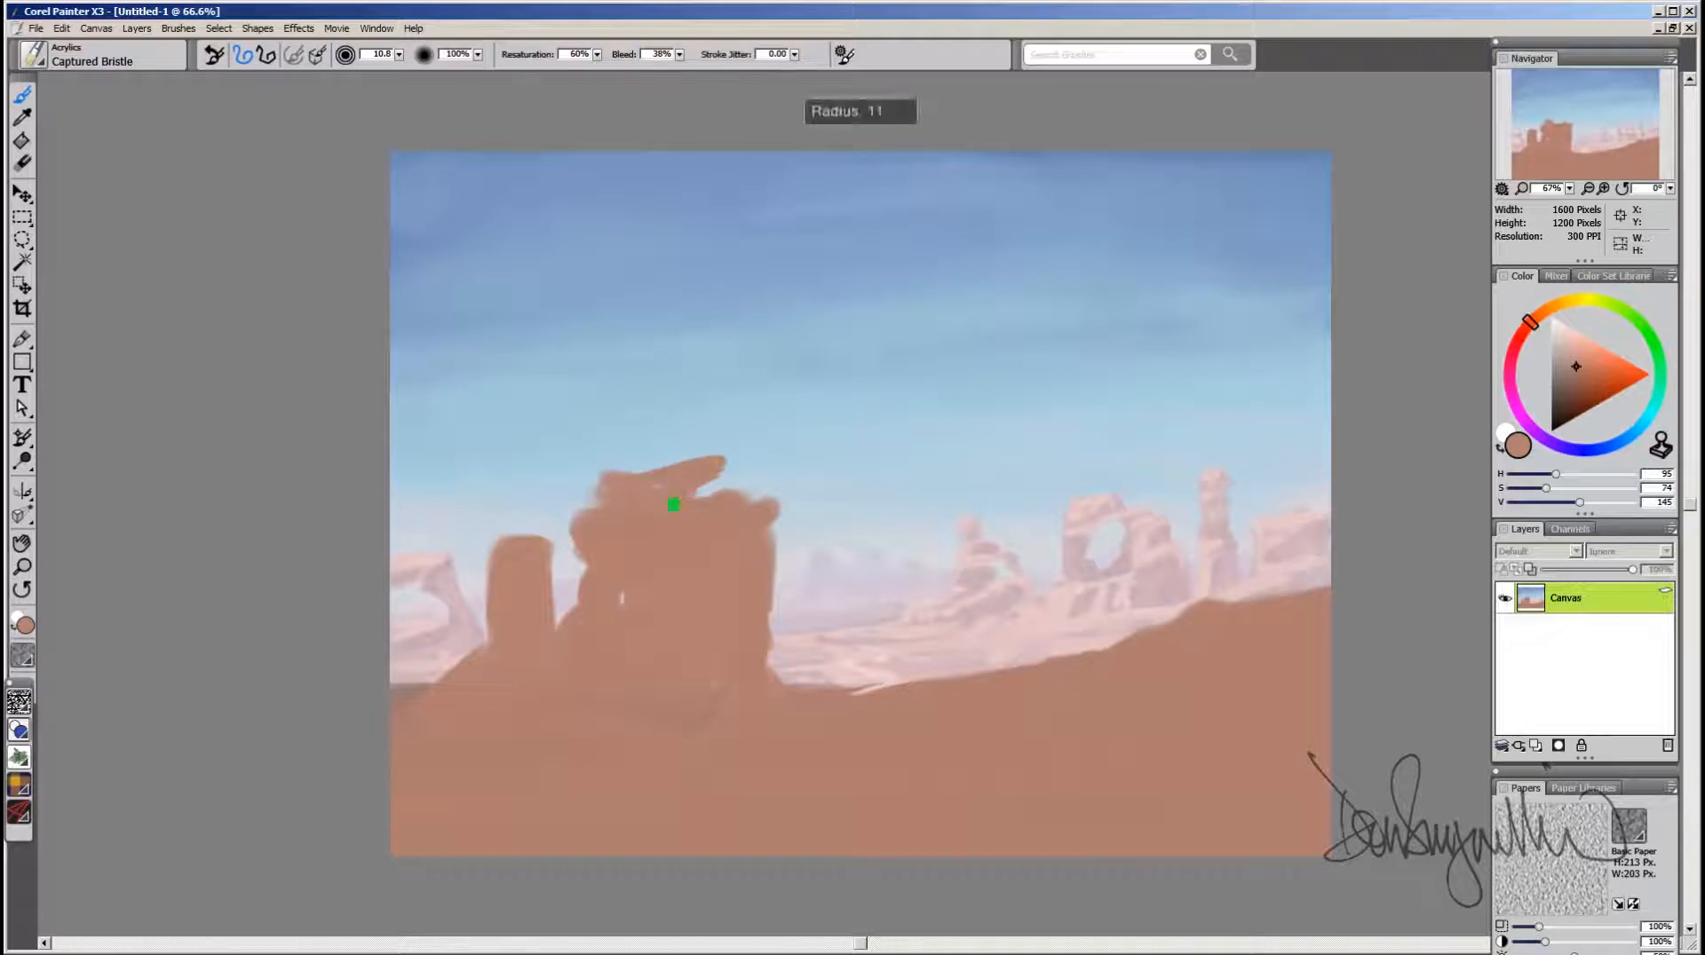
Step: Stack irregular balanced rocks on the narrow left pillar to form a tall spire, and widen its base
{"action": "mouse_move", "coordinate": [539, 528]}
{"action": "left_mouse_down"}
{"action": "mouse_move", "coordinate": [504, 502]}
{"action": "mouse_move", "coordinate": [510, 515]}
{"action": "mouse_move", "coordinate": [500, 476]}
{"action": "mouse_move", "coordinate": [492, 497]}
{"action": "mouse_move", "coordinate": [554, 459]}
{"action": "mouse_move", "coordinate": [559, 508]}
{"action": "mouse_move", "coordinate": [536, 468]}
{"action": "mouse_move", "coordinate": [554, 466]}
{"action": "mouse_move", "coordinate": [514, 507]}
{"action": "mouse_move", "coordinate": [562, 485]}
{"action": "mouse_move", "coordinate": [527, 515]}
{"action": "left_mouse_up"}
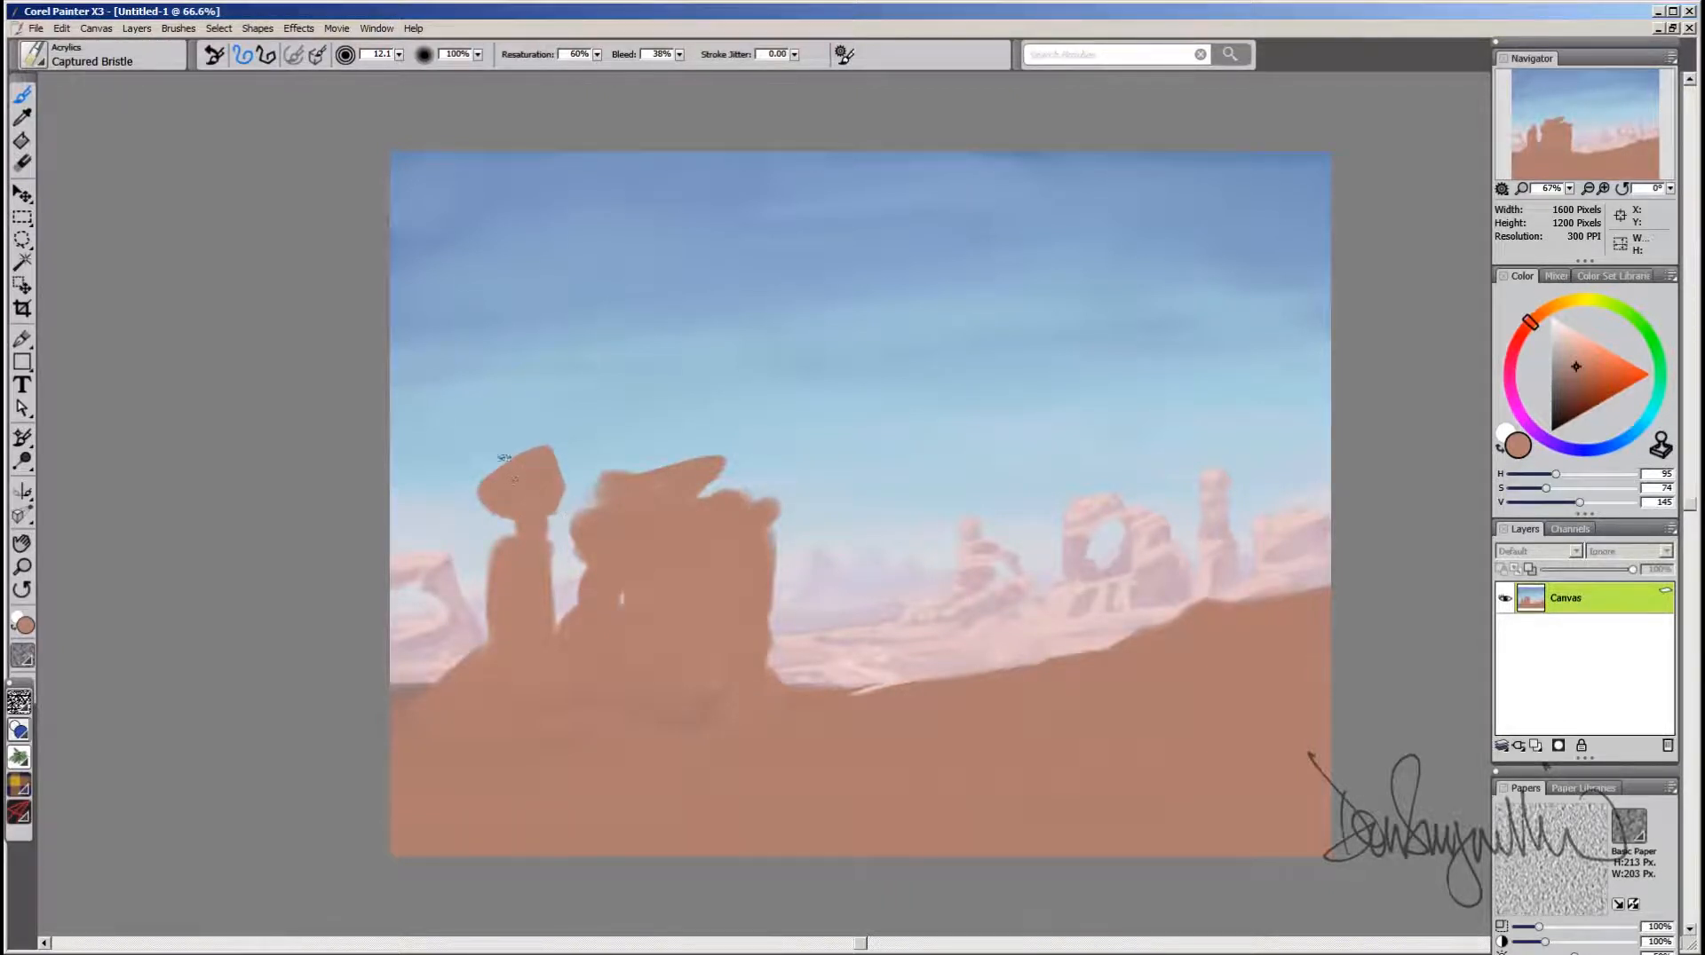
{"action": "mouse_move", "coordinate": [524, 444]}
{"action": "left_mouse_down"}
{"action": "mouse_move", "coordinate": [556, 457]}
{"action": "mouse_move", "coordinate": [509, 448]}
{"action": "mouse_move", "coordinate": [498, 398]}
{"action": "mouse_move", "coordinate": [542, 376]}
{"action": "mouse_move", "coordinate": [582, 382]}
{"action": "mouse_move", "coordinate": [575, 434]}
{"action": "mouse_move", "coordinate": [576, 393]}
{"action": "mouse_move", "coordinate": [541, 422]}
{"action": "mouse_move", "coordinate": [503, 403]}
{"action": "mouse_move", "coordinate": [532, 397]}
{"action": "mouse_move", "coordinate": [526, 360]}
{"action": "mouse_move", "coordinate": [496, 361]}
{"action": "mouse_move", "coordinate": [539, 363]}
{"action": "left_mouse_up"}
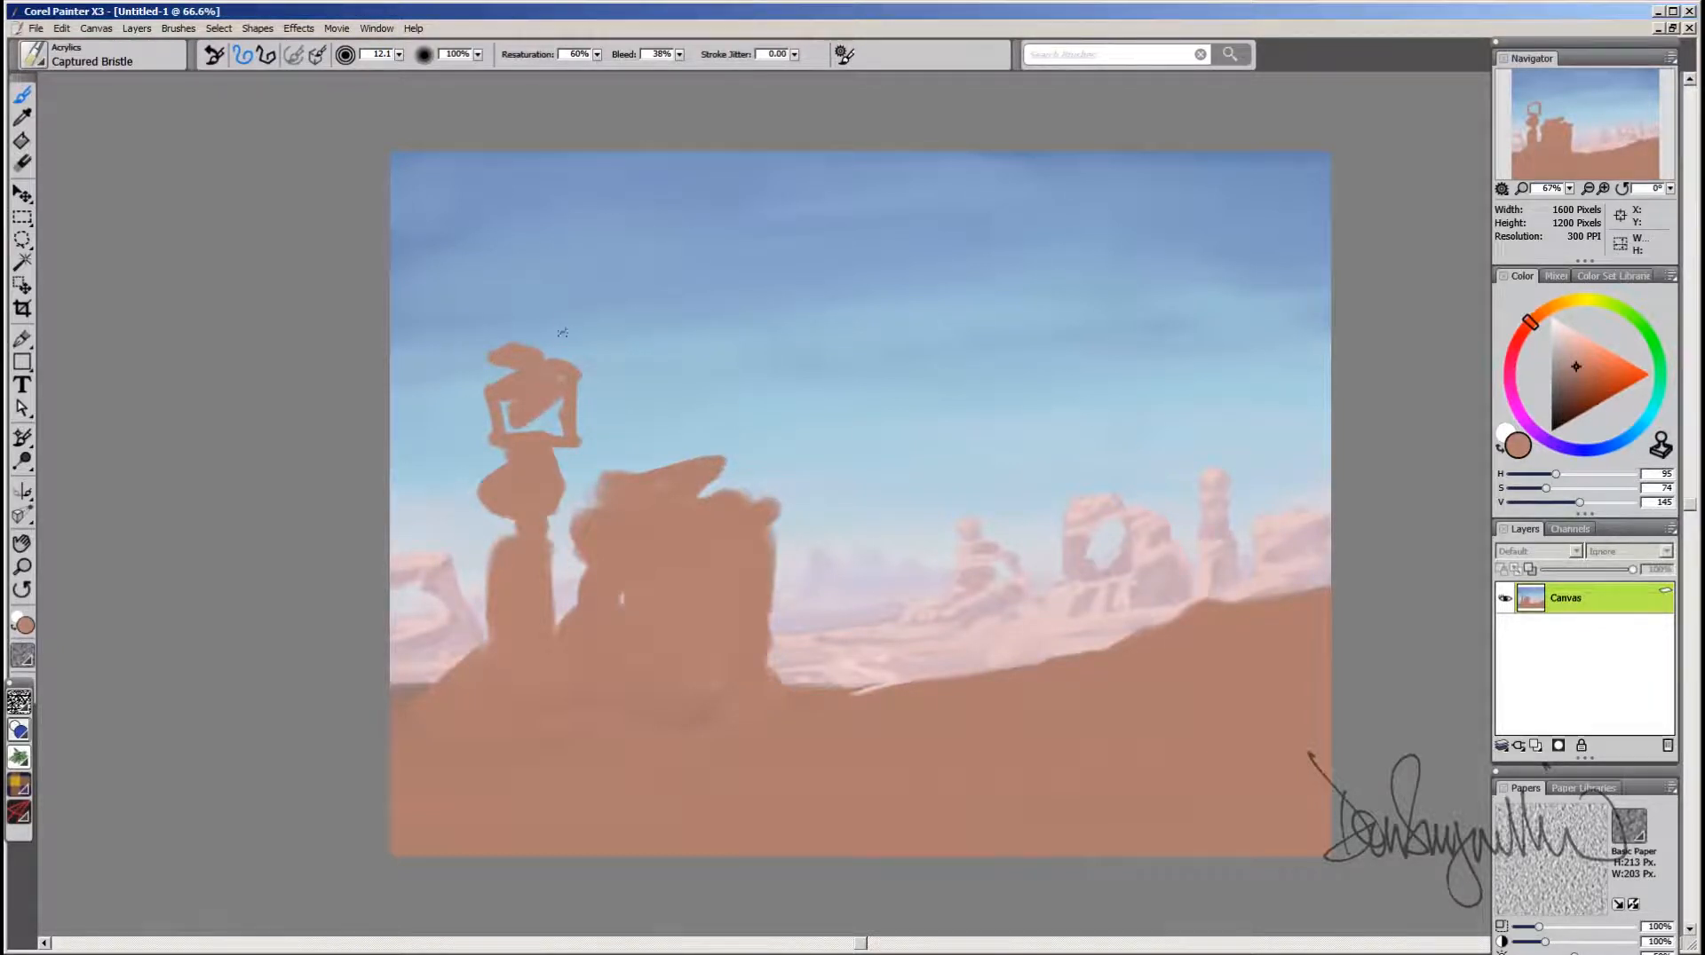
{"action": "mouse_move", "coordinate": [553, 356]}
{"action": "left_mouse_down"}
{"action": "mouse_move", "coordinate": [539, 270]}
{"action": "mouse_move", "coordinate": [521, 301]}
{"action": "mouse_move", "coordinate": [560, 343]}
{"action": "mouse_move", "coordinate": [565, 304]}
{"action": "left_mouse_up"}
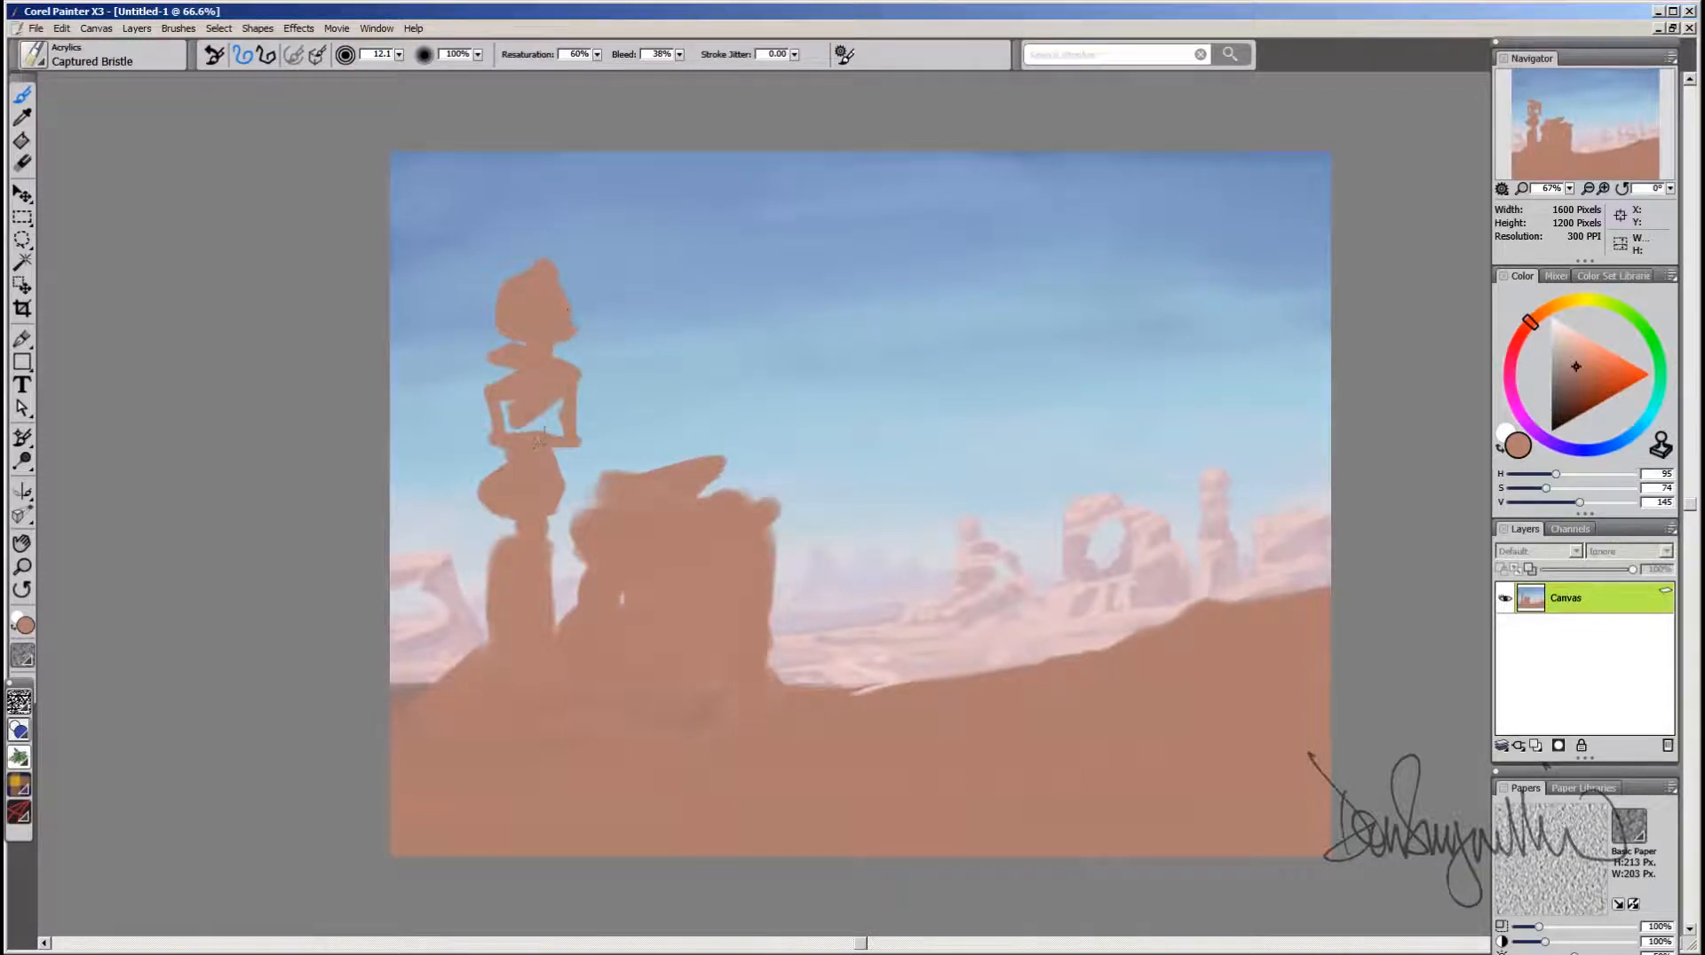
{"action": "left_click_drag", "start_coordinate": [515, 407], "coordinate": [513, 444]}
{"action": "mouse_move", "coordinate": [554, 420]}
{"action": "left_mouse_down"}
{"action": "mouse_move", "coordinate": [578, 383]}
{"action": "mouse_move", "coordinate": [583, 407]}
{"action": "mouse_move", "coordinate": [510, 423]}
{"action": "mouse_move", "coordinate": [510, 443]}
{"action": "mouse_move", "coordinate": [501, 415]}
{"action": "mouse_move", "coordinate": [580, 607]}
{"action": "mouse_move", "coordinate": [546, 532]}
{"action": "mouse_move", "coordinate": [537, 549]}
{"action": "mouse_move", "coordinate": [519, 525]}
{"action": "mouse_move", "coordinate": [505, 604]}
{"action": "mouse_move", "coordinate": [455, 706]}
{"action": "left_mouse_up"}
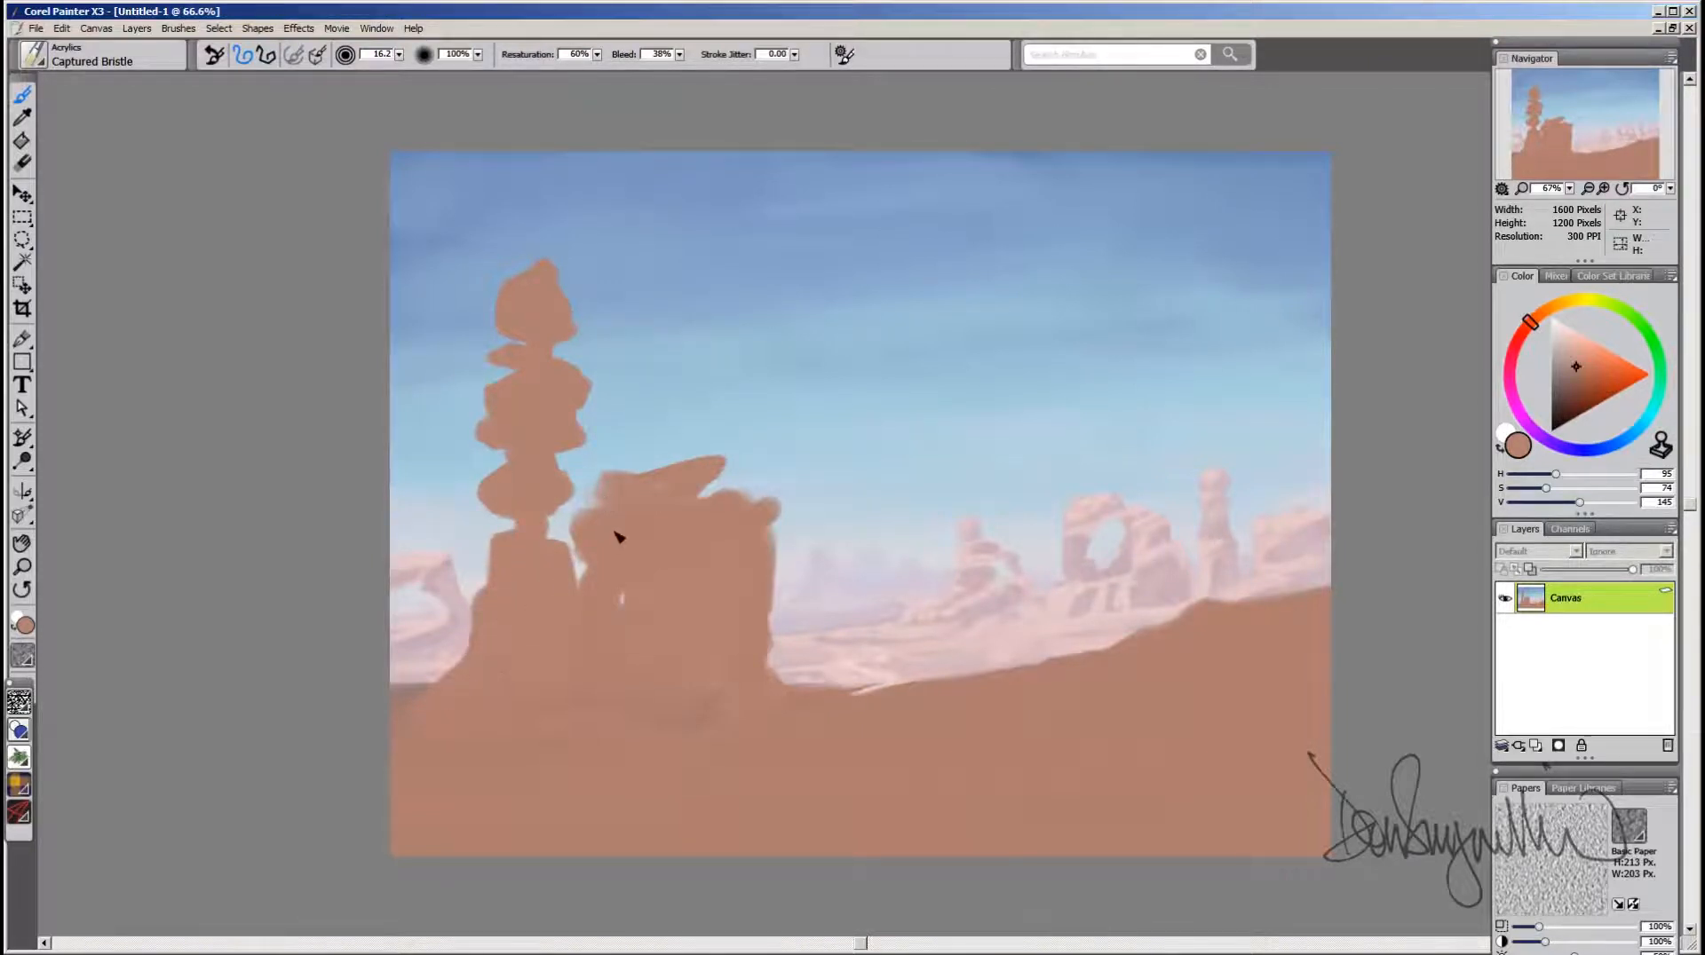
Step: Paint a large balanced boulder on a thin neck above the broad rock mass, and add a lower shoulder on its right
{"action": "mouse_move", "coordinate": [673, 339]}
{"action": "left_mouse_down"}
{"action": "mouse_move", "coordinate": [625, 388]}
{"action": "mouse_move", "coordinate": [636, 437]}
{"action": "mouse_move", "coordinate": [763, 442]}
{"action": "mouse_move", "coordinate": [749, 348]}
{"action": "mouse_move", "coordinate": [675, 330]}
{"action": "mouse_move", "coordinate": [625, 412]}
{"action": "mouse_move", "coordinate": [694, 335]}
{"action": "mouse_move", "coordinate": [699, 372]}
{"action": "mouse_move", "coordinate": [669, 428]}
{"action": "mouse_move", "coordinate": [737, 356]}
{"action": "mouse_move", "coordinate": [711, 417]}
{"action": "mouse_move", "coordinate": [755, 427]}
{"action": "mouse_move", "coordinate": [665, 444]}
{"action": "mouse_move", "coordinate": [719, 356]}
{"action": "mouse_move", "coordinate": [683, 351]}
{"action": "mouse_move", "coordinate": [623, 410]}
{"action": "mouse_move", "coordinate": [678, 469]}
{"action": "mouse_move", "coordinate": [607, 484]}
{"action": "mouse_move", "coordinate": [615, 521]}
{"action": "left_mouse_up"}
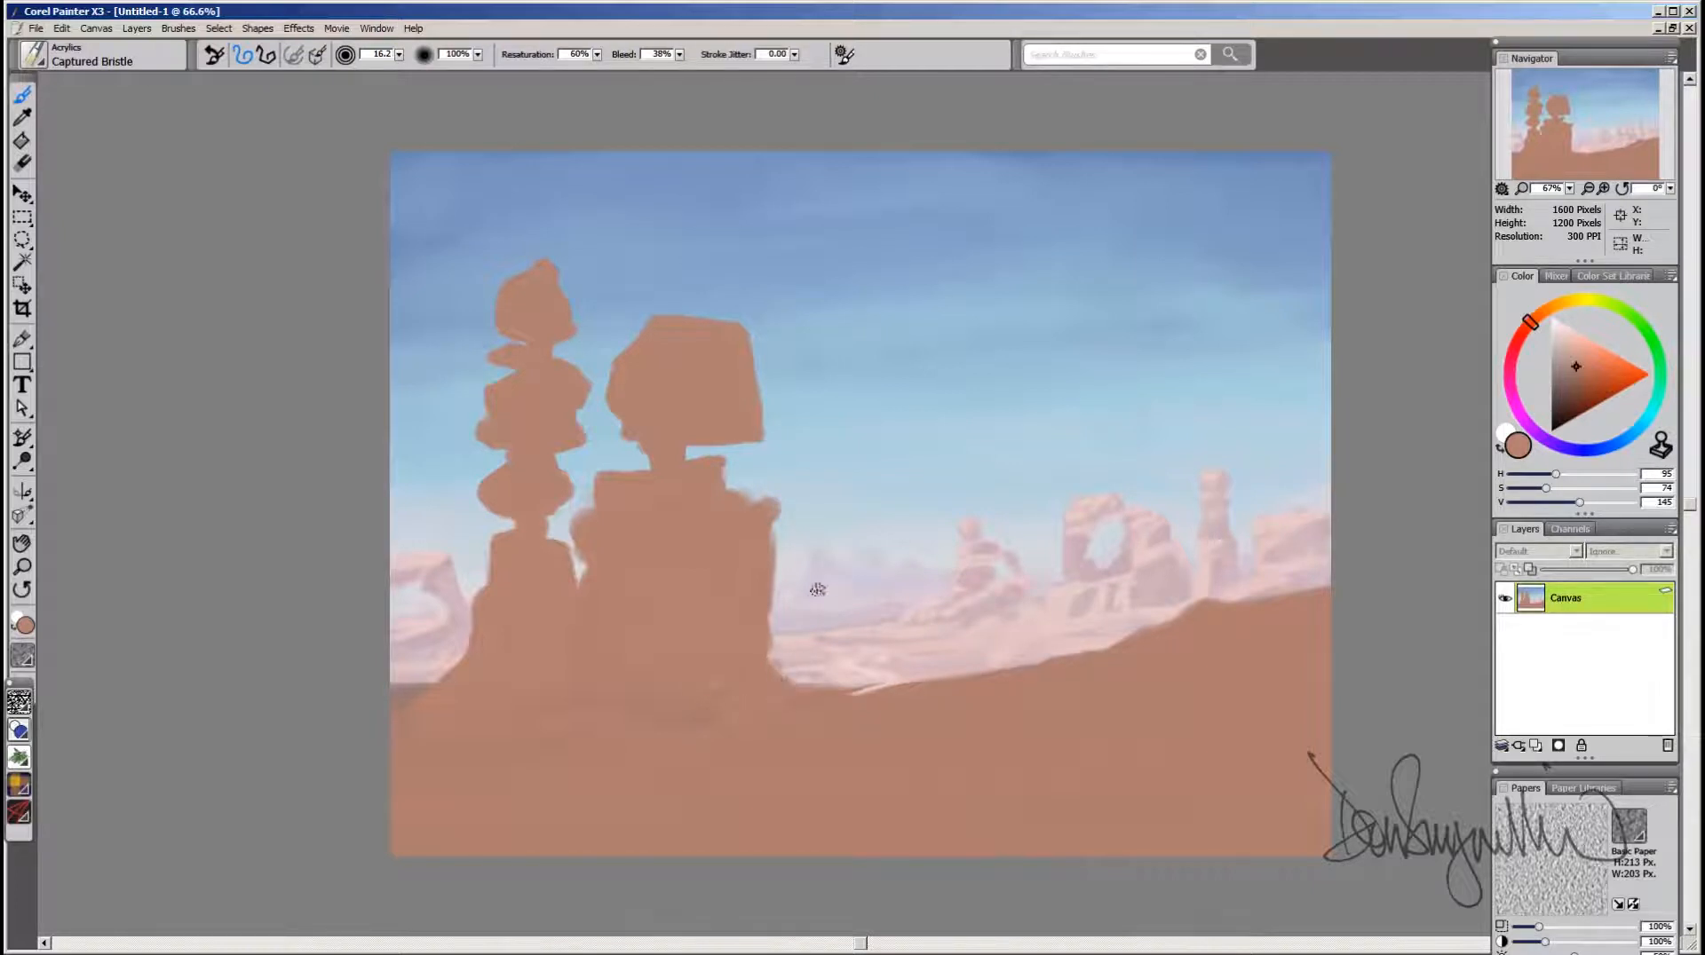
{"action": "mouse_move", "coordinate": [776, 586]}
{"action": "left_mouse_down"}
{"action": "mouse_move", "coordinate": [824, 615]}
{"action": "mouse_move", "coordinate": [829, 664]}
{"action": "mouse_move", "coordinate": [832, 648]}
{"action": "mouse_move", "coordinate": [811, 626]}
{"action": "mouse_move", "coordinate": [783, 634]}
{"action": "mouse_move", "coordinate": [801, 599]}
{"action": "mouse_move", "coordinate": [785, 636]}
{"action": "mouse_move", "coordinate": [798, 671]}
{"action": "mouse_move", "coordinate": [784, 662]}
{"action": "mouse_move", "coordinate": [804, 693]}
{"action": "mouse_move", "coordinate": [803, 586]}
{"action": "left_mouse_up"}
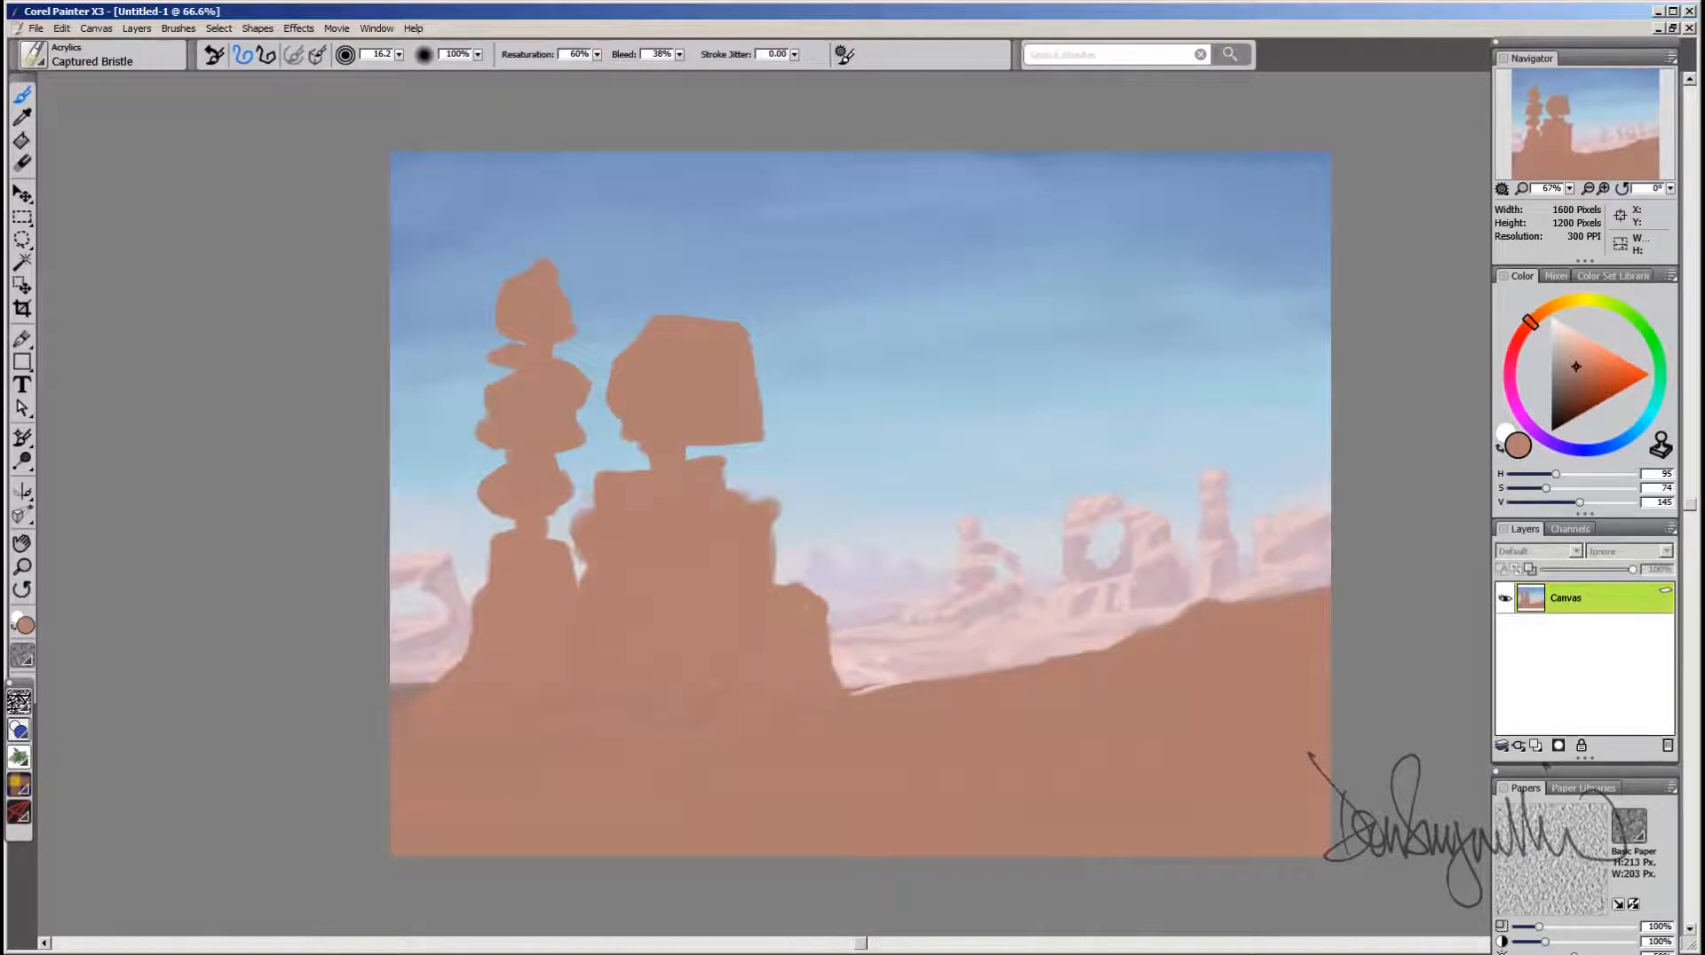
{"action": "left_click_drag", "start_coordinate": [688, 457], "coordinate": [731, 434]}
Step: Paint a tall rock tower with a notched, overhanging top at the canvas's right edge in the same brown
{"action": "left_click", "coordinate": [1261, 592]}
{"action": "mouse_move", "coordinate": [1262, 590]}
{"action": "left_mouse_down"}
{"action": "mouse_move", "coordinate": [1277, 437]}
{"action": "mouse_move", "coordinate": [1340, 426]}
{"action": "mouse_move", "coordinate": [1294, 458]}
{"action": "mouse_move", "coordinate": [1318, 477]}
{"action": "mouse_move", "coordinate": [1326, 442]}
{"action": "mouse_move", "coordinate": [1328, 602]}
{"action": "mouse_move", "coordinate": [1284, 515]}
{"action": "mouse_move", "coordinate": [1313, 519]}
{"action": "mouse_move", "coordinate": [1298, 597]}
{"action": "left_mouse_up"}
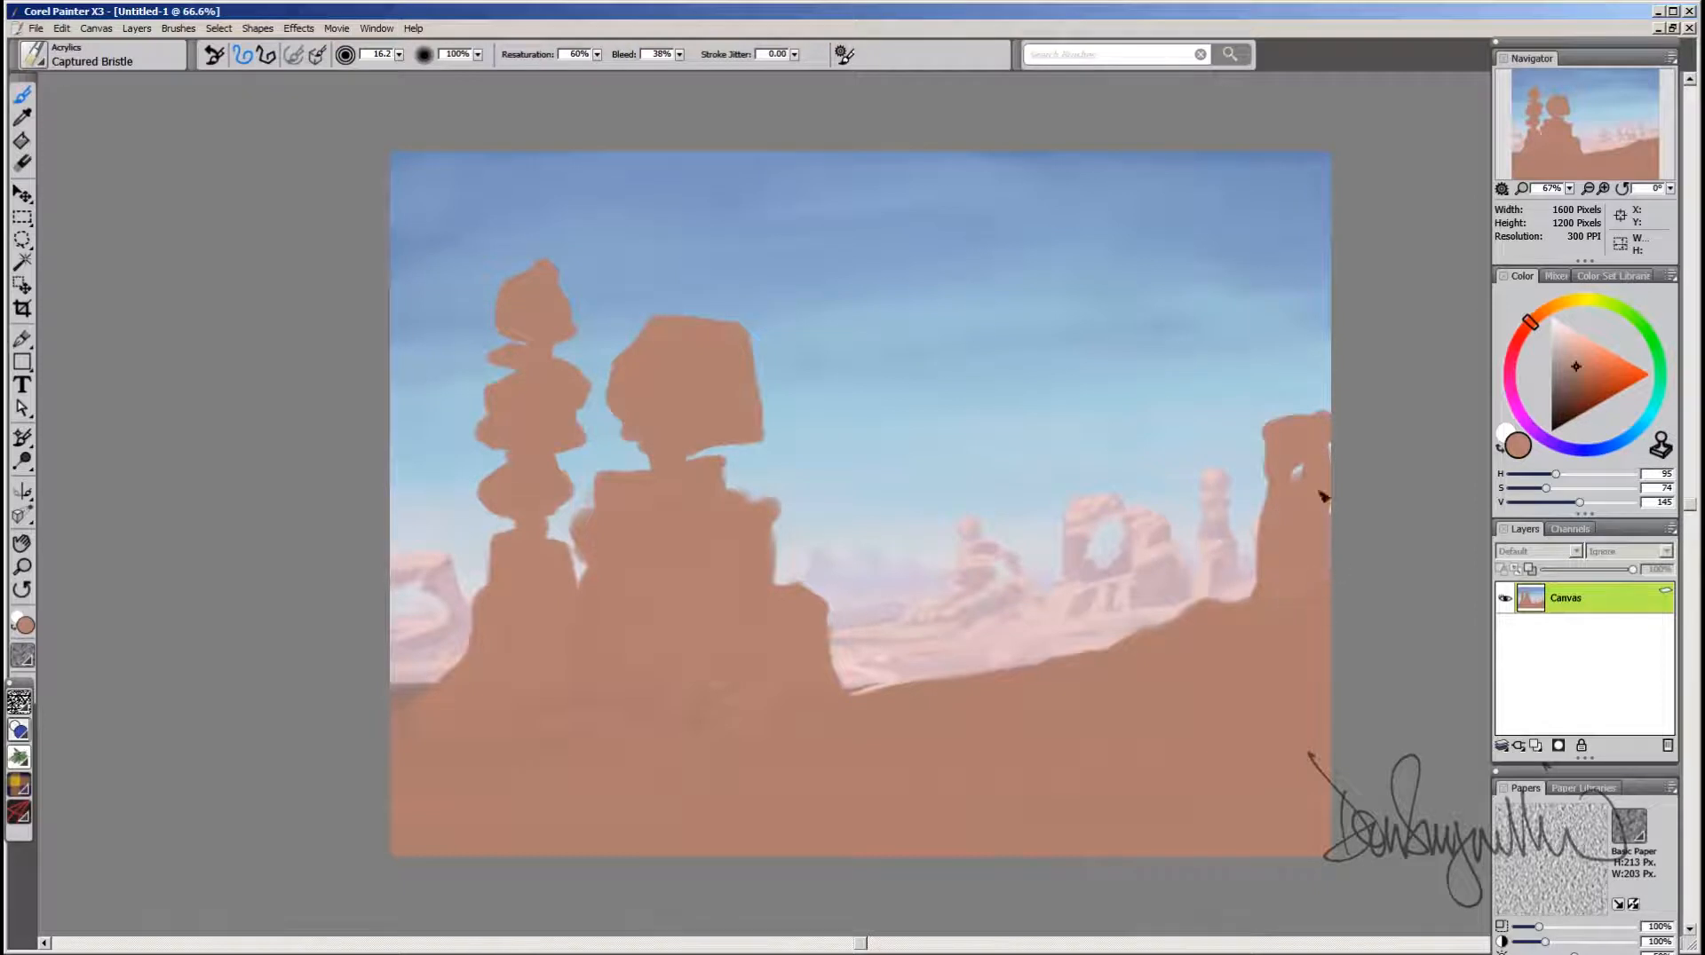
{"action": "left_click_drag", "start_coordinate": [1323, 496], "coordinate": [1338, 447]}
{"action": "left_click_drag", "start_coordinate": [1257, 612], "coordinate": [1195, 629]}
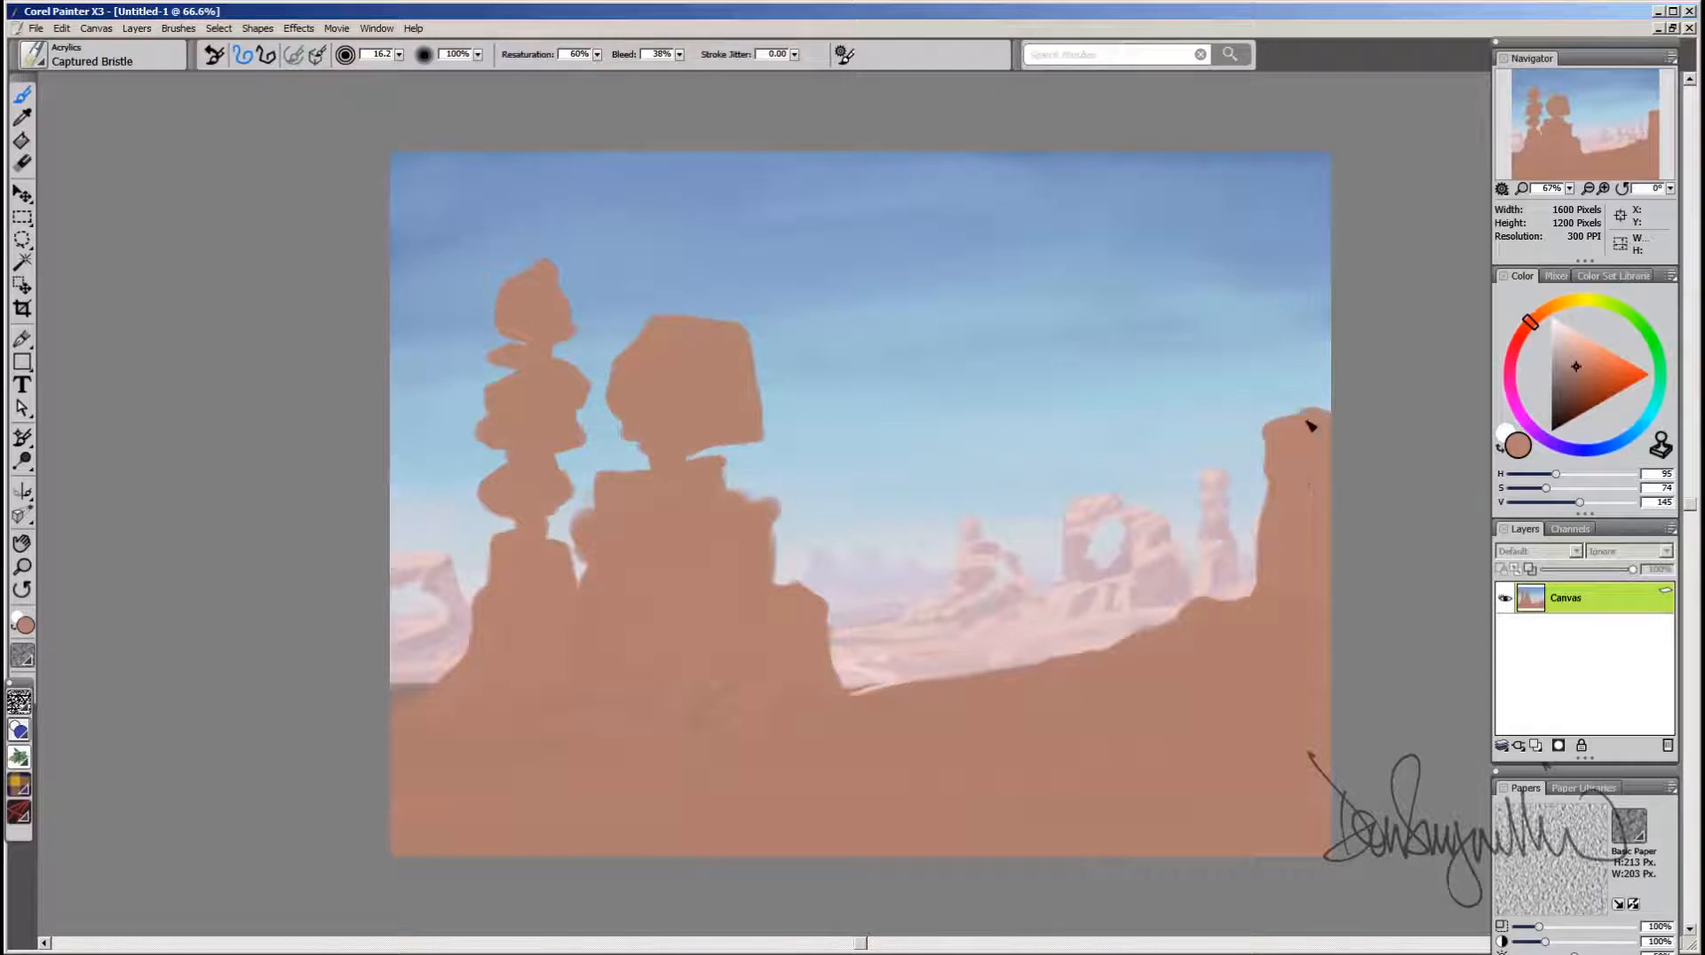
{"action": "mouse_move", "coordinate": [1310, 426]}
{"action": "left_mouse_down"}
{"action": "mouse_move", "coordinate": [1292, 398]}
{"action": "mouse_move", "coordinate": [1256, 393]}
{"action": "mouse_move", "coordinate": [1340, 417]}
{"action": "left_mouse_up"}
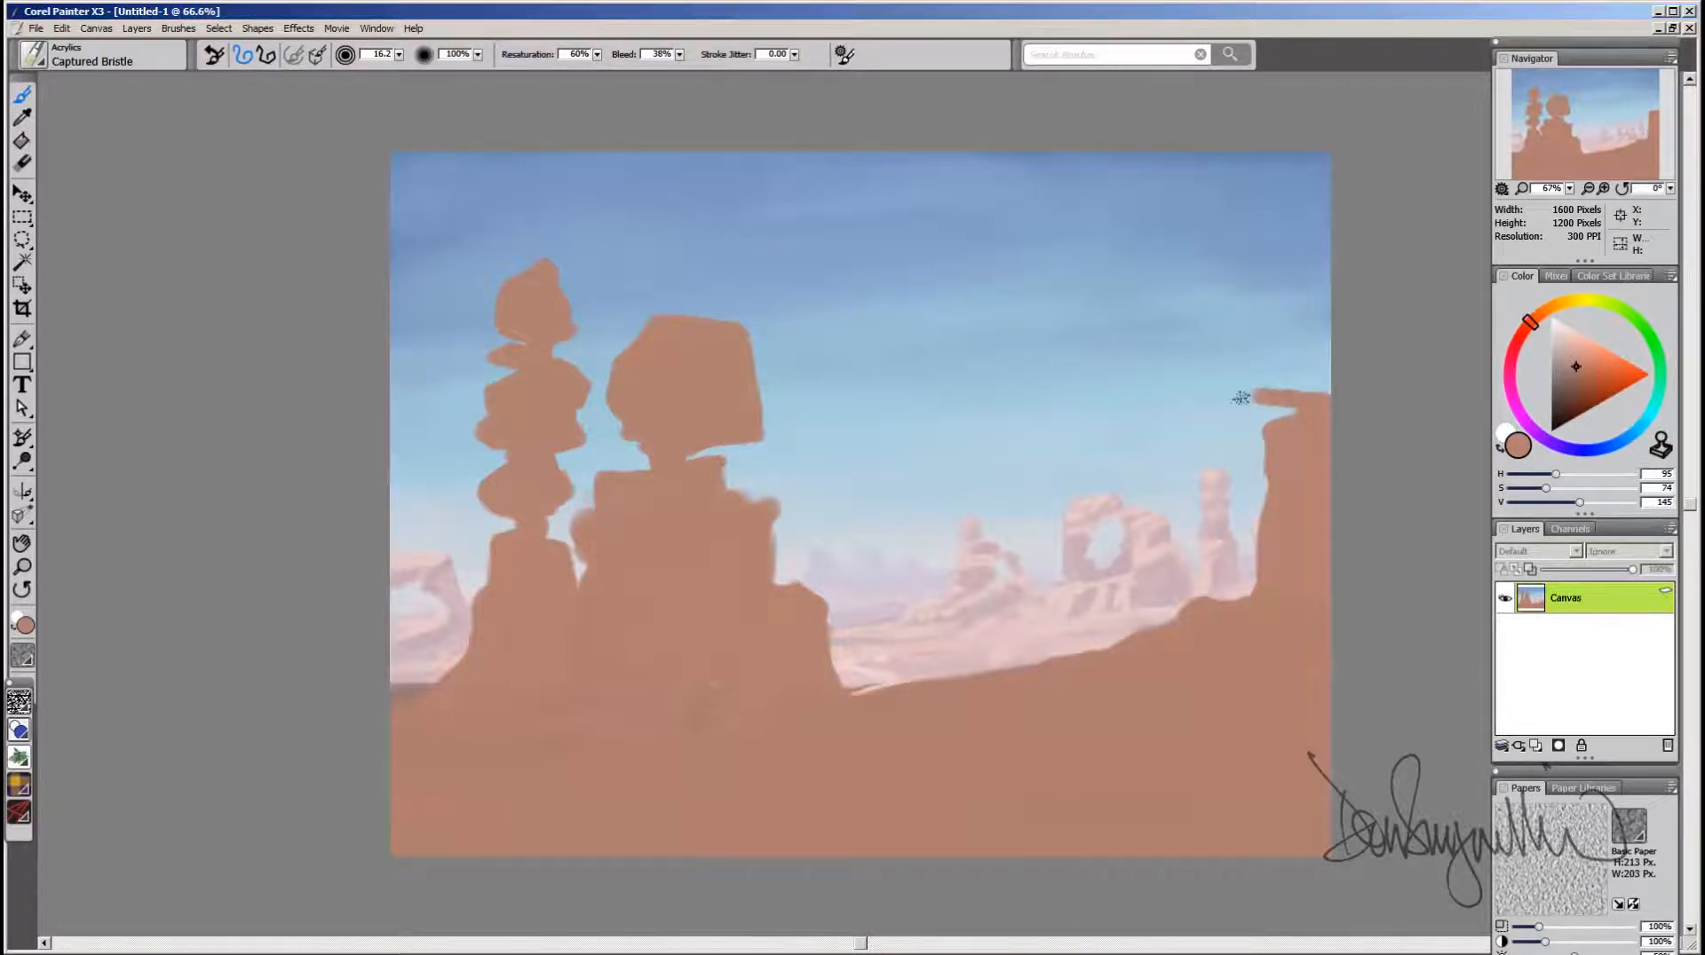
{"action": "mouse_move", "coordinate": [1241, 398]}
{"action": "left_mouse_down"}
{"action": "mouse_move", "coordinate": [1340, 381]}
{"action": "mouse_move", "coordinate": [1291, 391]}
{"action": "mouse_move", "coordinate": [1338, 388]}
{"action": "mouse_move", "coordinate": [1327, 408]}
{"action": "mouse_move", "coordinate": [1307, 364]}
{"action": "mouse_move", "coordinate": [1306, 383]}
{"action": "mouse_move", "coordinate": [1331, 363]}
{"action": "mouse_move", "coordinate": [1263, 366]}
{"action": "mouse_move", "coordinate": [1253, 347]}
{"action": "mouse_move", "coordinate": [1355, 362]}
{"action": "left_mouse_up"}
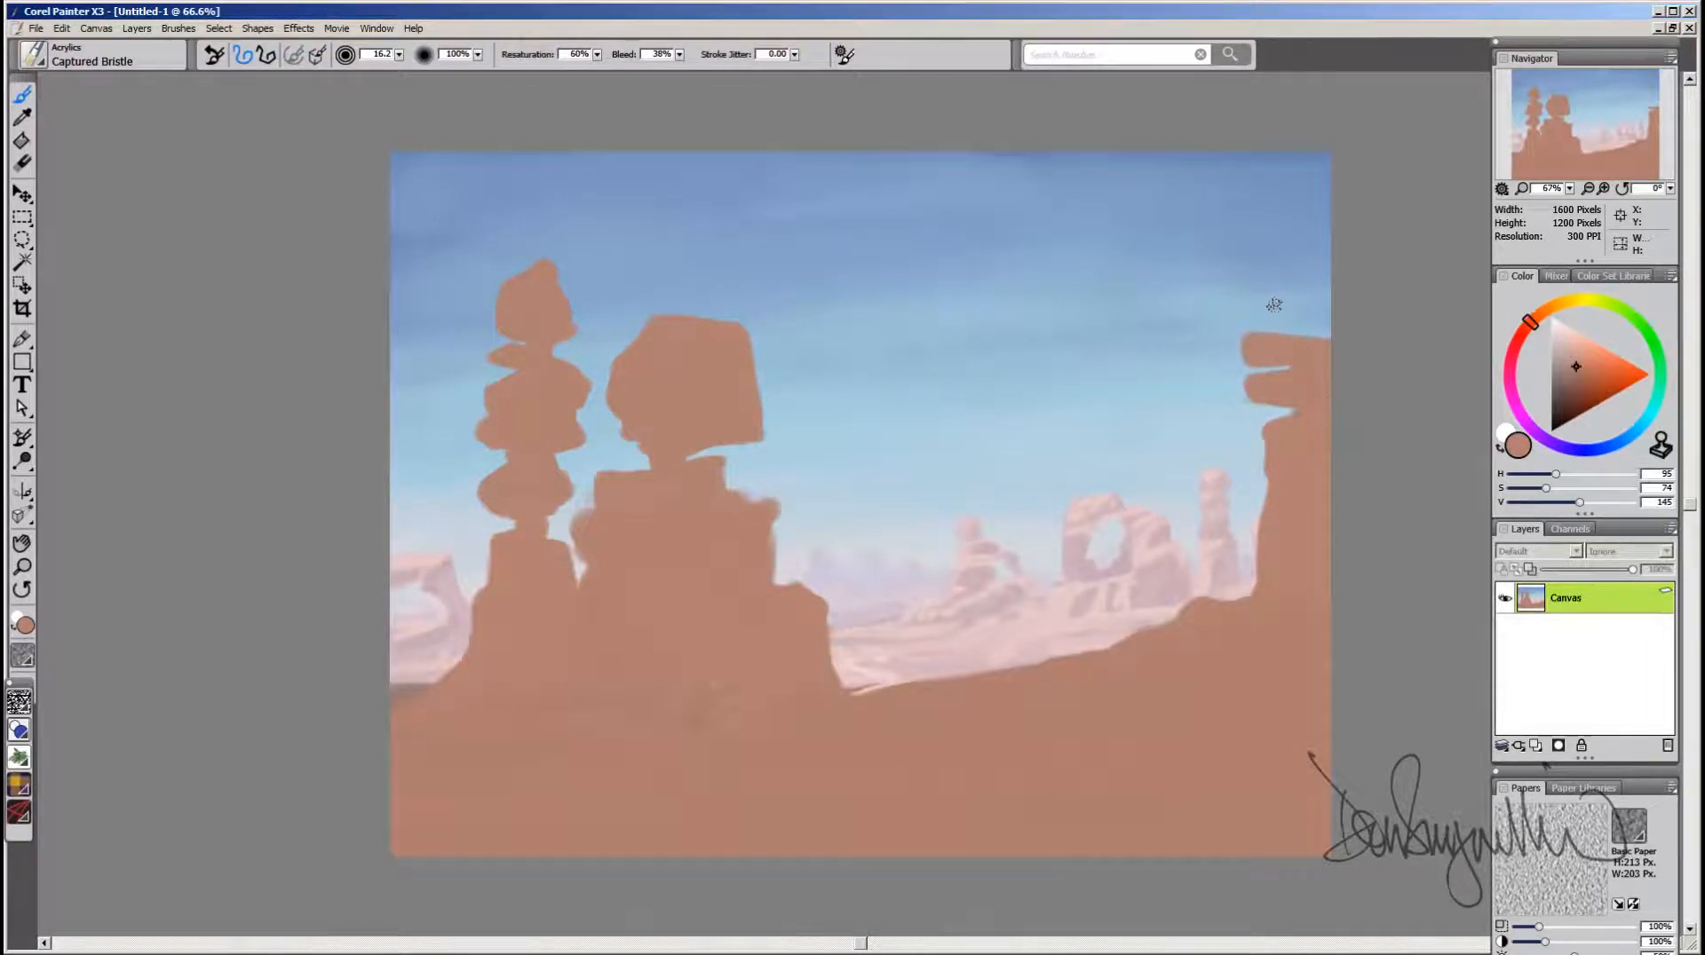
{"action": "mouse_move", "coordinate": [1285, 339]}
{"action": "left_mouse_down"}
{"action": "mouse_move", "coordinate": [1244, 296]}
{"action": "mouse_move", "coordinate": [1265, 274]}
{"action": "mouse_move", "coordinate": [1345, 290]}
{"action": "mouse_move", "coordinate": [1277, 273]}
{"action": "mouse_move", "coordinate": [1281, 291]}
{"action": "mouse_move", "coordinate": [1311, 286]}
{"action": "mouse_move", "coordinate": [1281, 319]}
{"action": "mouse_move", "coordinate": [1323, 293]}
{"action": "mouse_move", "coordinate": [1323, 325]}
{"action": "mouse_move", "coordinate": [1338, 297]}
{"action": "mouse_move", "coordinate": [1285, 324]}
{"action": "left_mouse_up"}
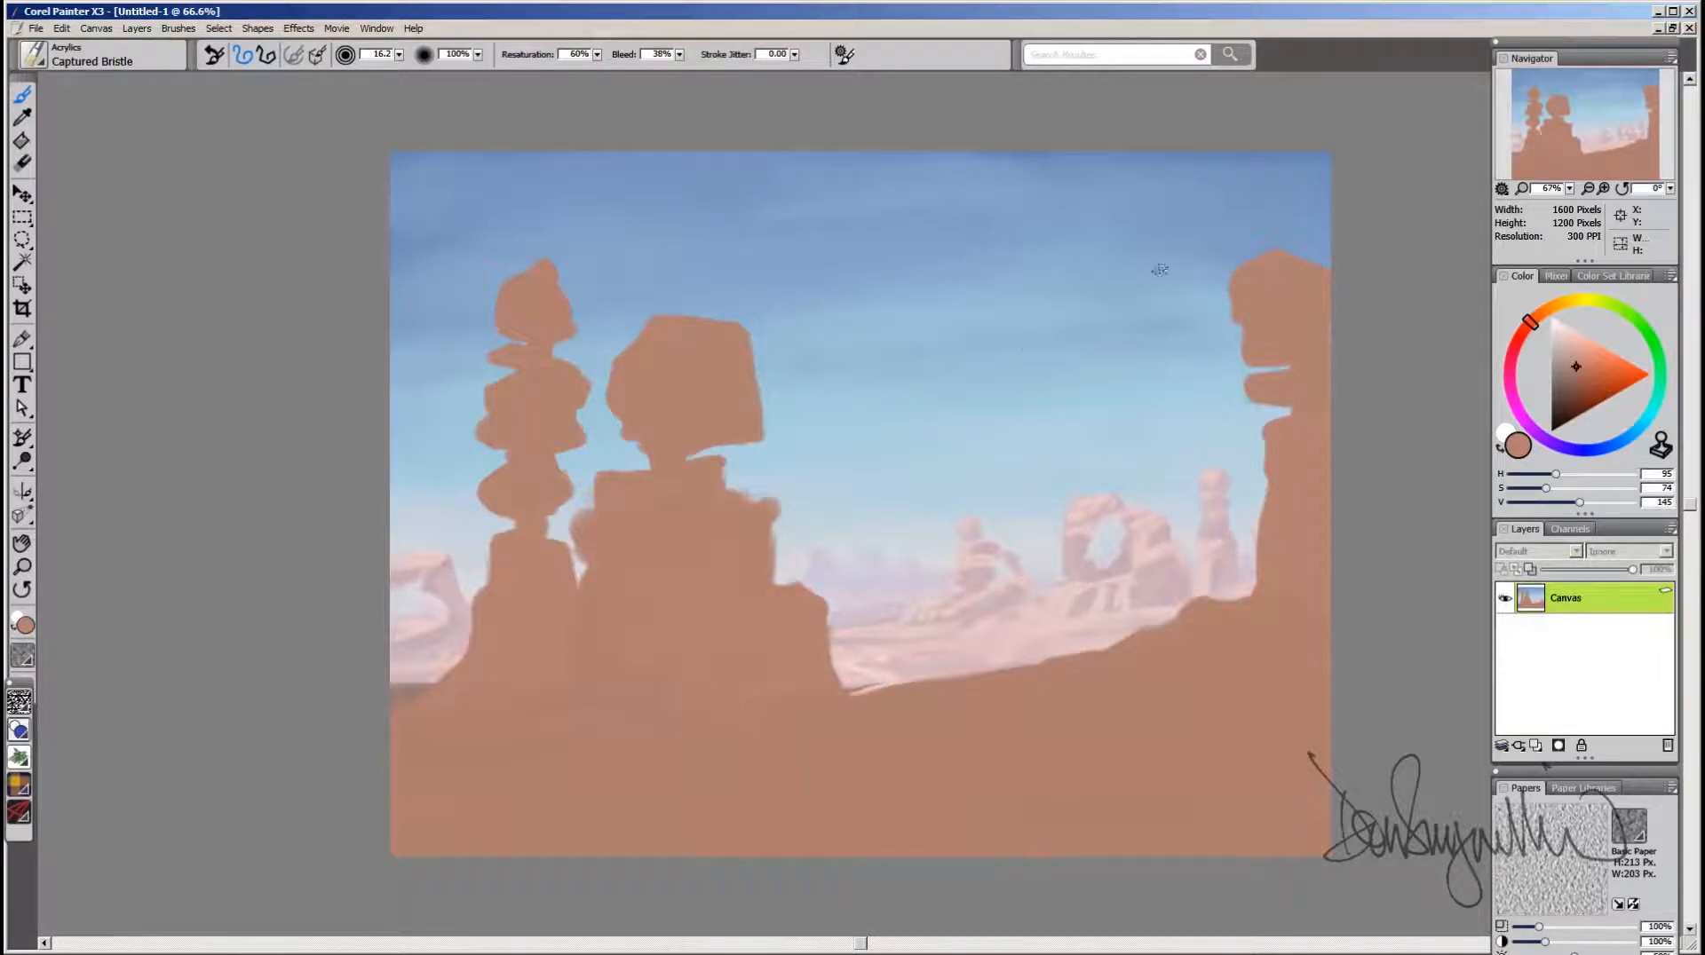
Step: Add a small cap rock on top of the right tower and fill out the left edge of the broad rock mass
{"action": "mouse_move", "coordinate": [1269, 242]}
{"action": "left_mouse_down"}
{"action": "mouse_move", "coordinate": [1245, 251]}
{"action": "mouse_move", "coordinate": [1280, 228]}
{"action": "left_mouse_up"}
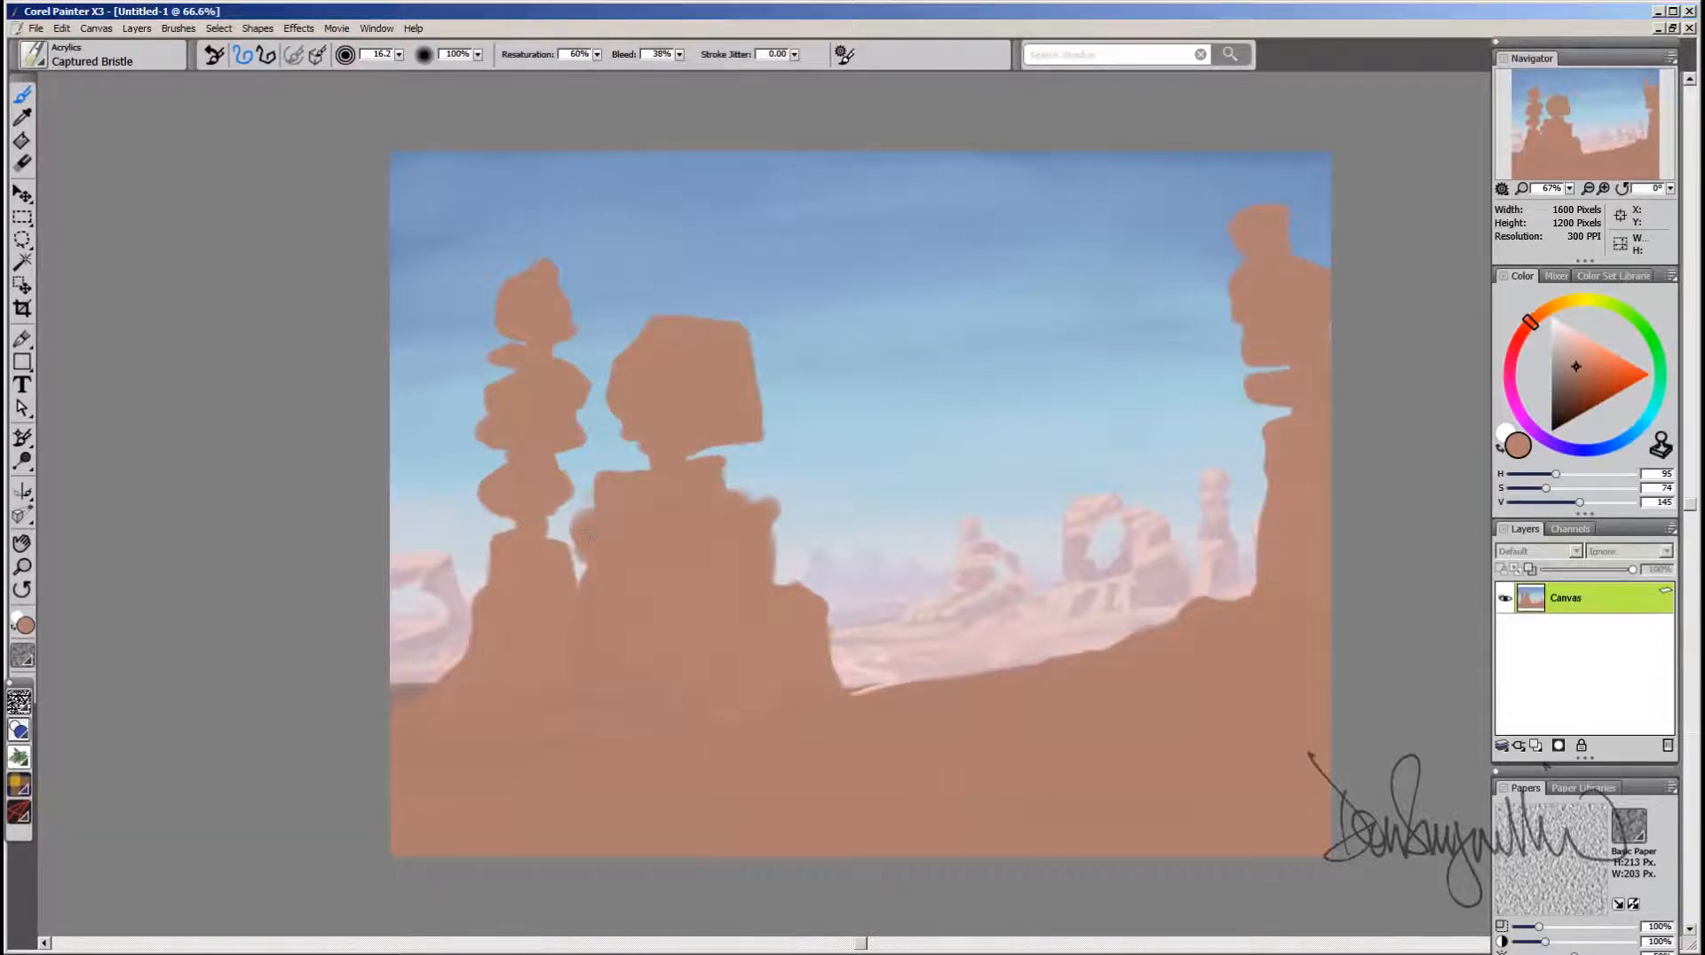
{"action": "left_click_drag", "start_coordinate": [597, 524], "coordinate": [585, 589]}
Step: Choose a dark brown (H 95, S 63, V 74) and paint shadow bands under the left spire and across the broad rock mass
{"action": "left_click_drag", "start_coordinate": [1568, 400], "coordinate": [1570, 408]}
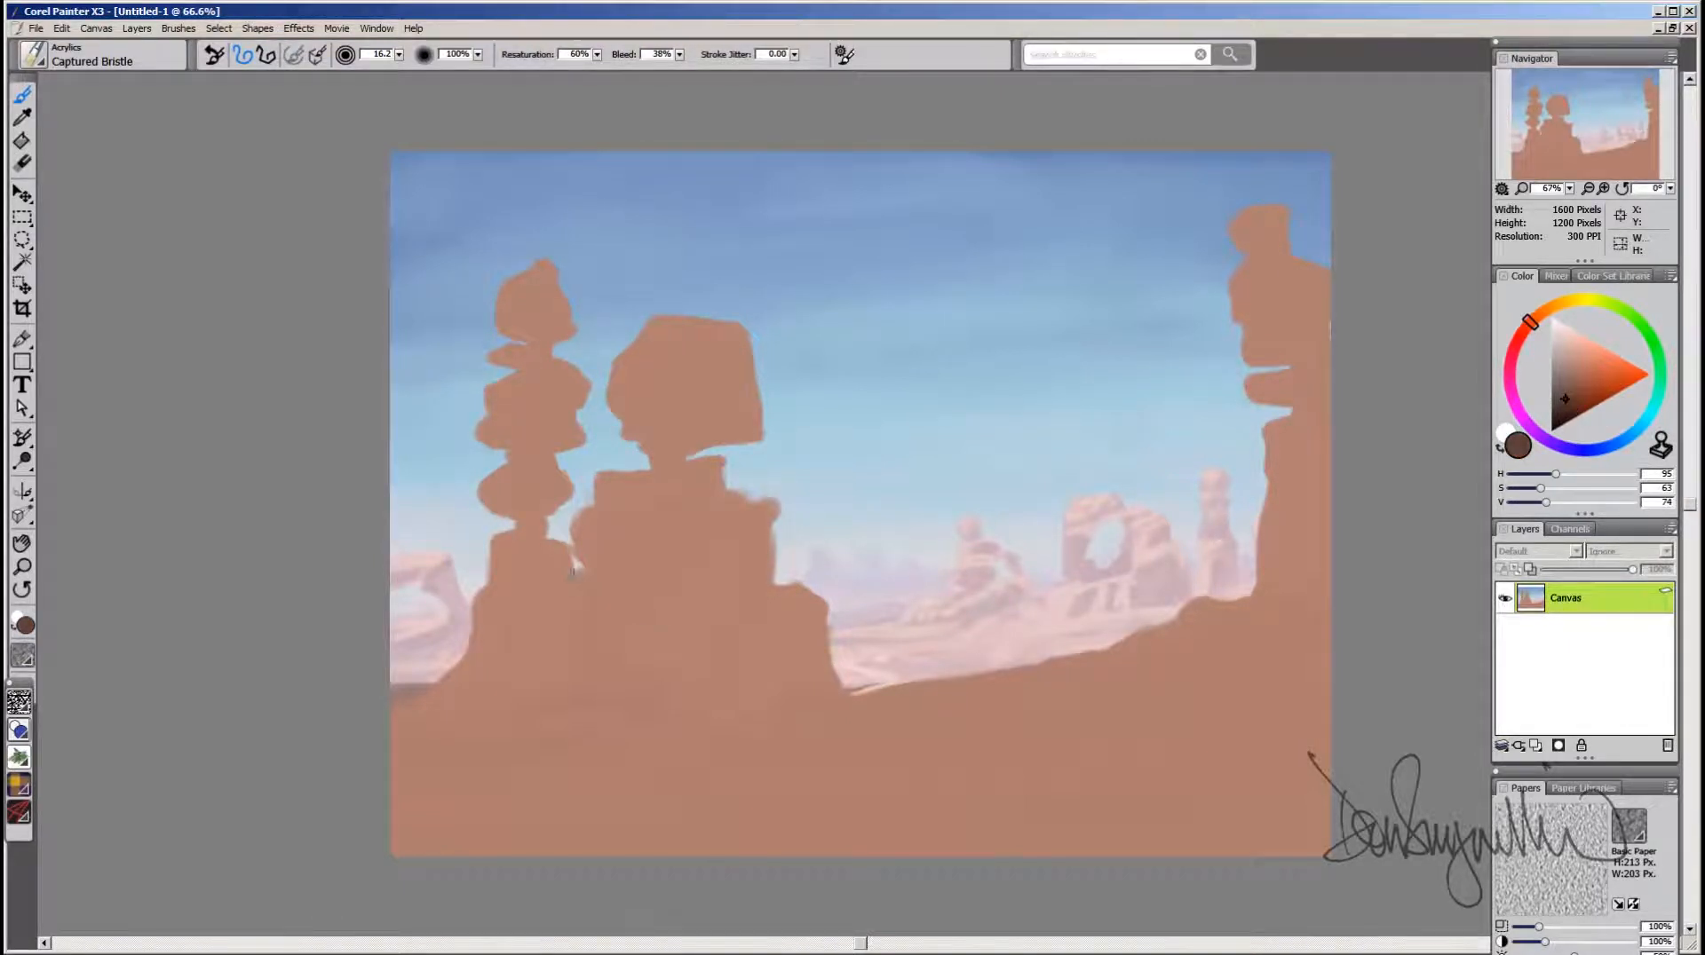
{"action": "mouse_move", "coordinate": [578, 571]}
{"action": "left_mouse_down"}
{"action": "mouse_move", "coordinate": [563, 612]}
{"action": "mouse_move", "coordinate": [662, 560]}
{"action": "left_mouse_up"}
{"action": "left_click_drag", "start_coordinate": [491, 596], "coordinate": [769, 565]}
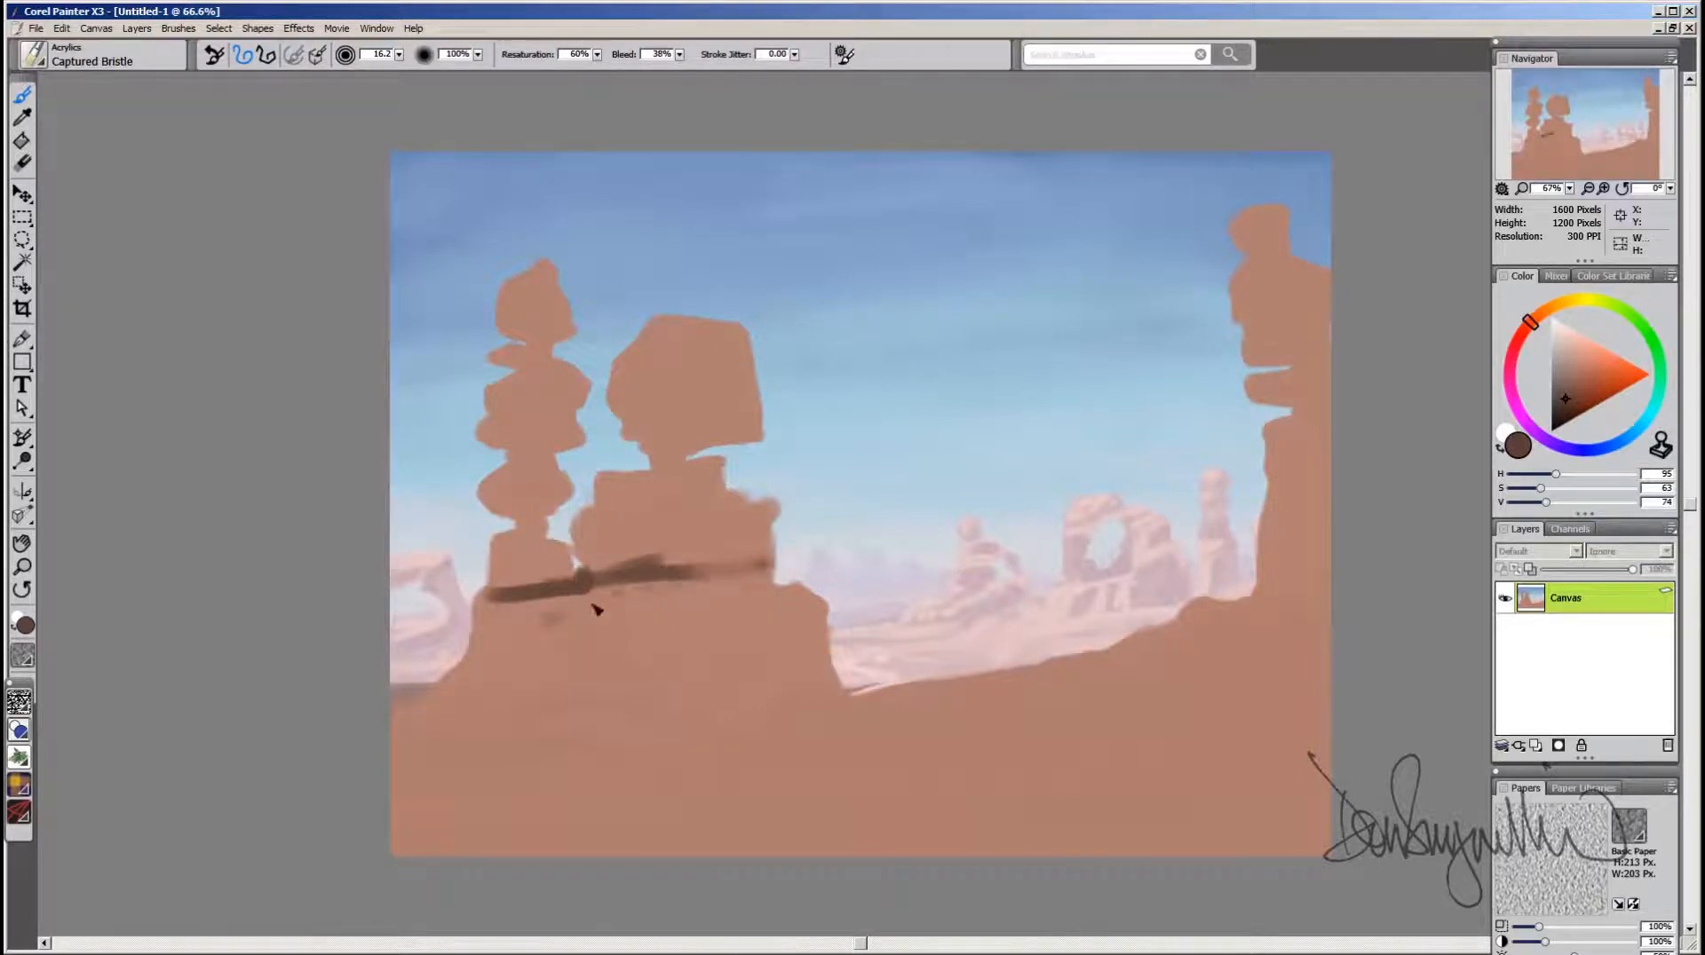
{"action": "mouse_move", "coordinate": [582, 603]}
{"action": "left_mouse_down"}
{"action": "mouse_move", "coordinate": [769, 570]}
{"action": "mouse_move", "coordinate": [764, 531]}
{"action": "left_mouse_up"}
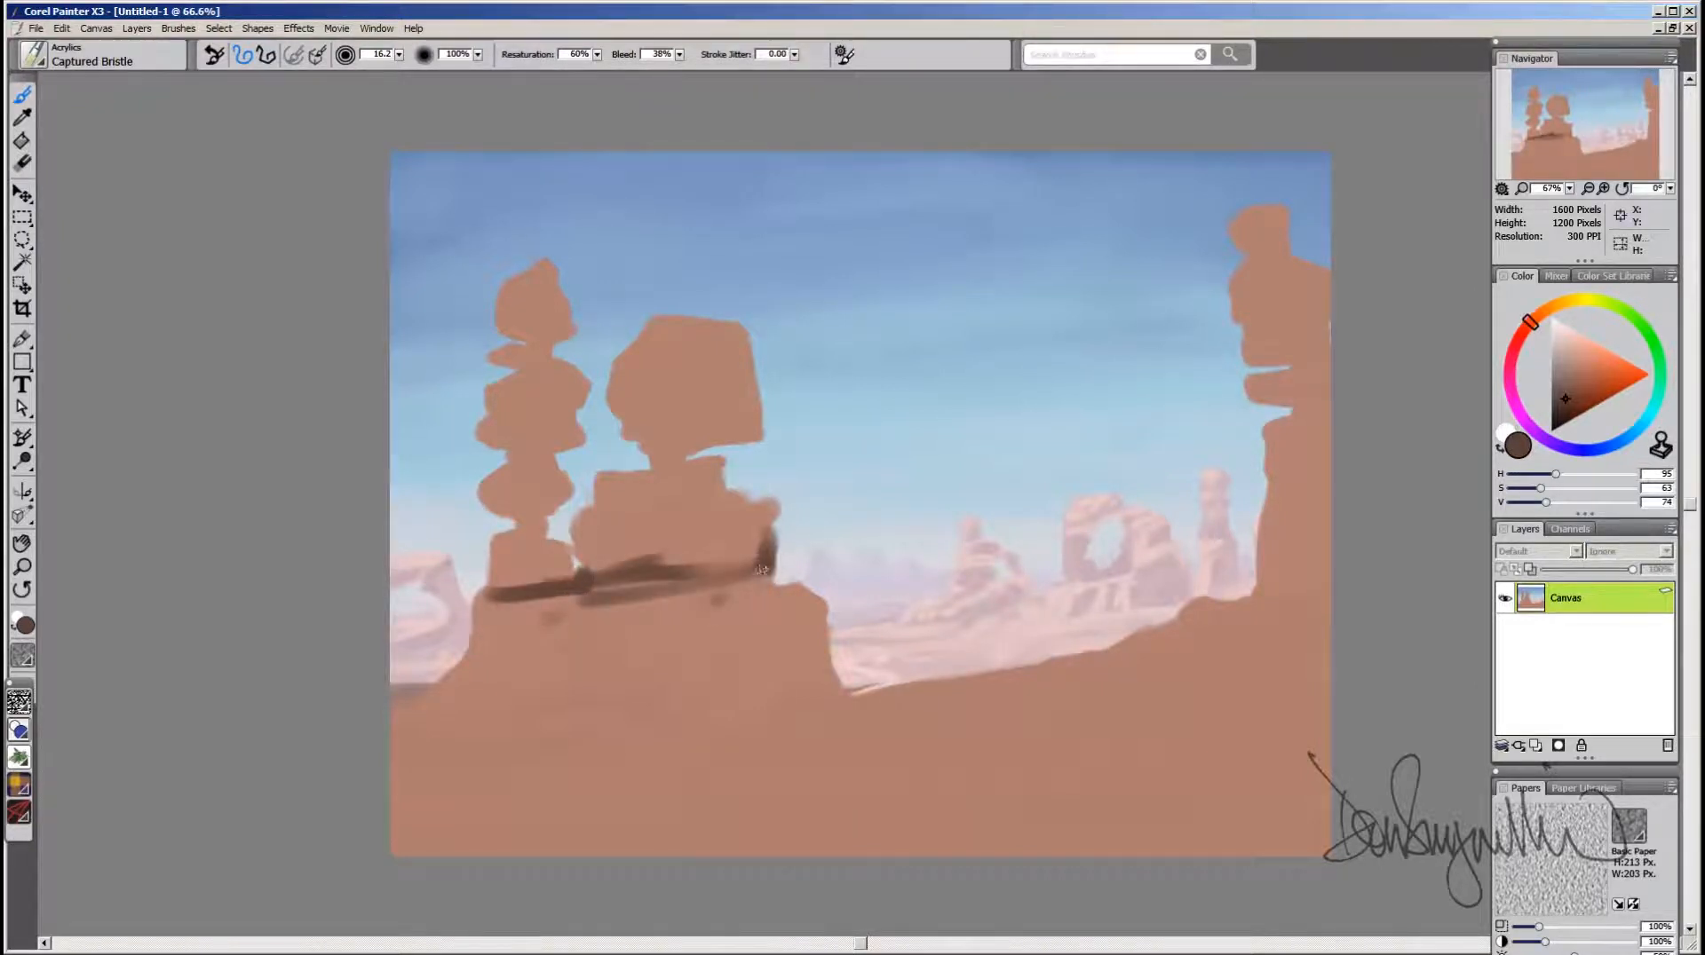
Step: Change to a warmer brown (H 95, S 91, V 80) and shade the broad rock mass's right side and slanted crevices
{"action": "left_click", "coordinate": [1572, 397]}
{"action": "left_click_drag", "start_coordinate": [1572, 401], "coordinate": [1573, 396]}
{"action": "mouse_move", "coordinate": [765, 572]}
{"action": "left_mouse_down"}
{"action": "mouse_move", "coordinate": [744, 522]}
{"action": "mouse_move", "coordinate": [777, 534]}
{"action": "mouse_move", "coordinate": [760, 511]}
{"action": "left_mouse_up"}
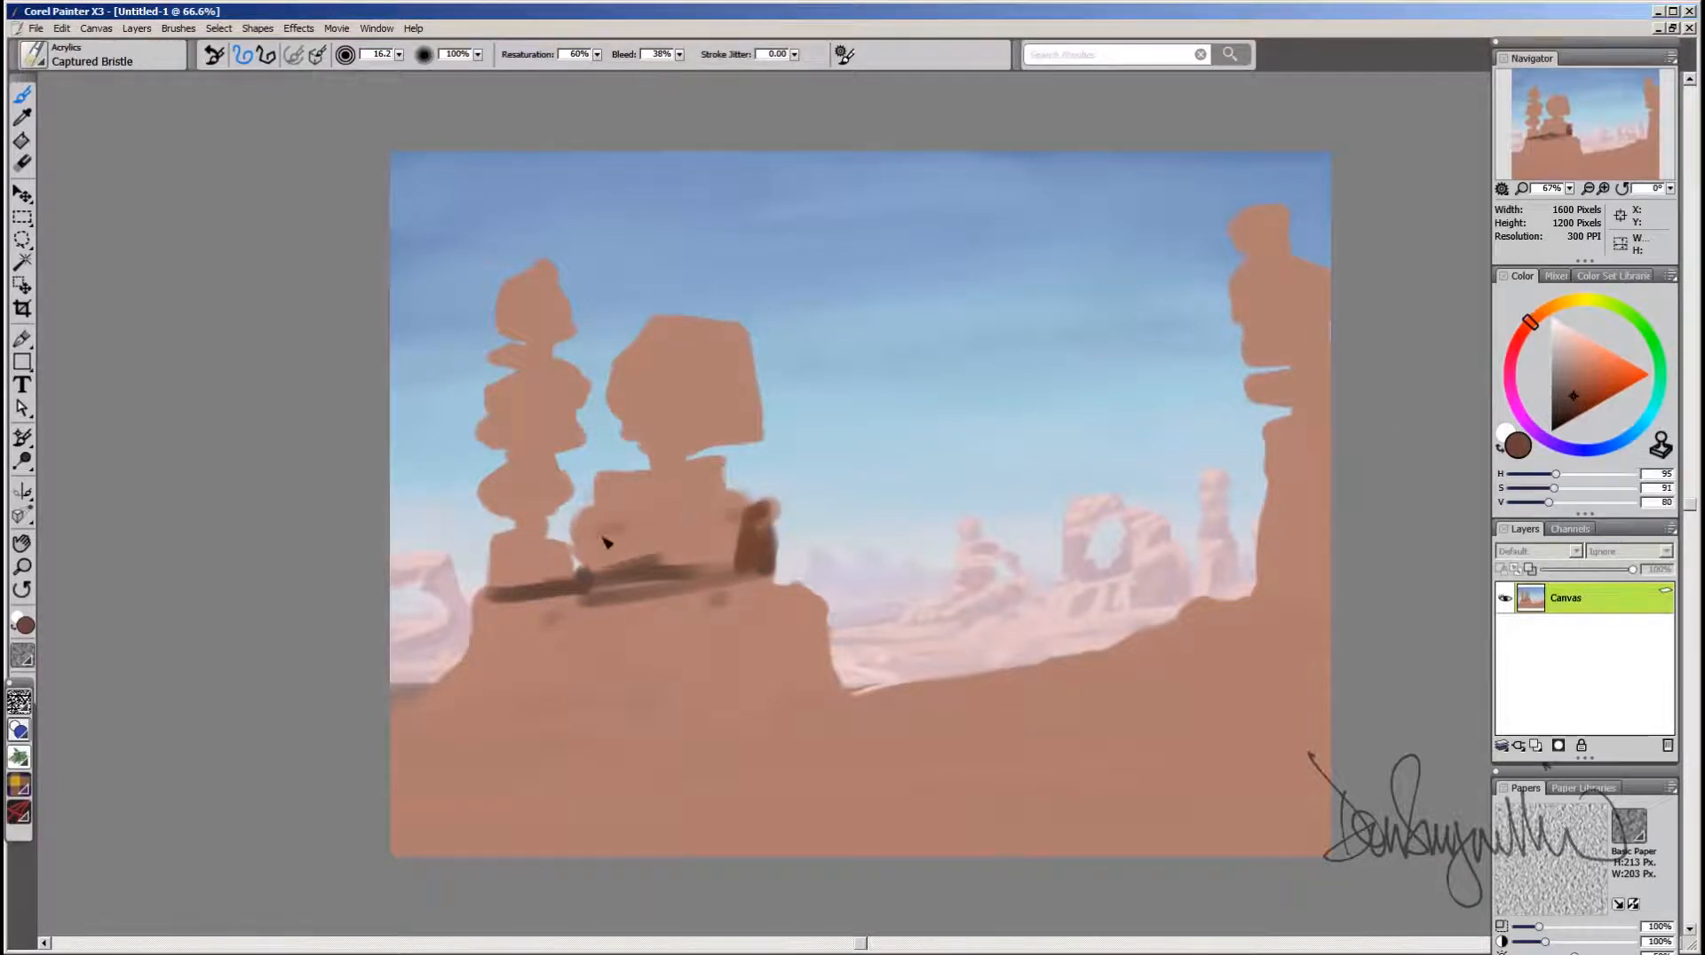
{"action": "left_click_drag", "start_coordinate": [601, 537], "coordinate": [772, 509]}
{"action": "mouse_move", "coordinate": [595, 538]}
{"action": "left_mouse_down"}
{"action": "mouse_move", "coordinate": [728, 524]}
{"action": "mouse_move", "coordinate": [556, 600]}
{"action": "mouse_move", "coordinate": [742, 570]}
{"action": "left_mouse_up"}
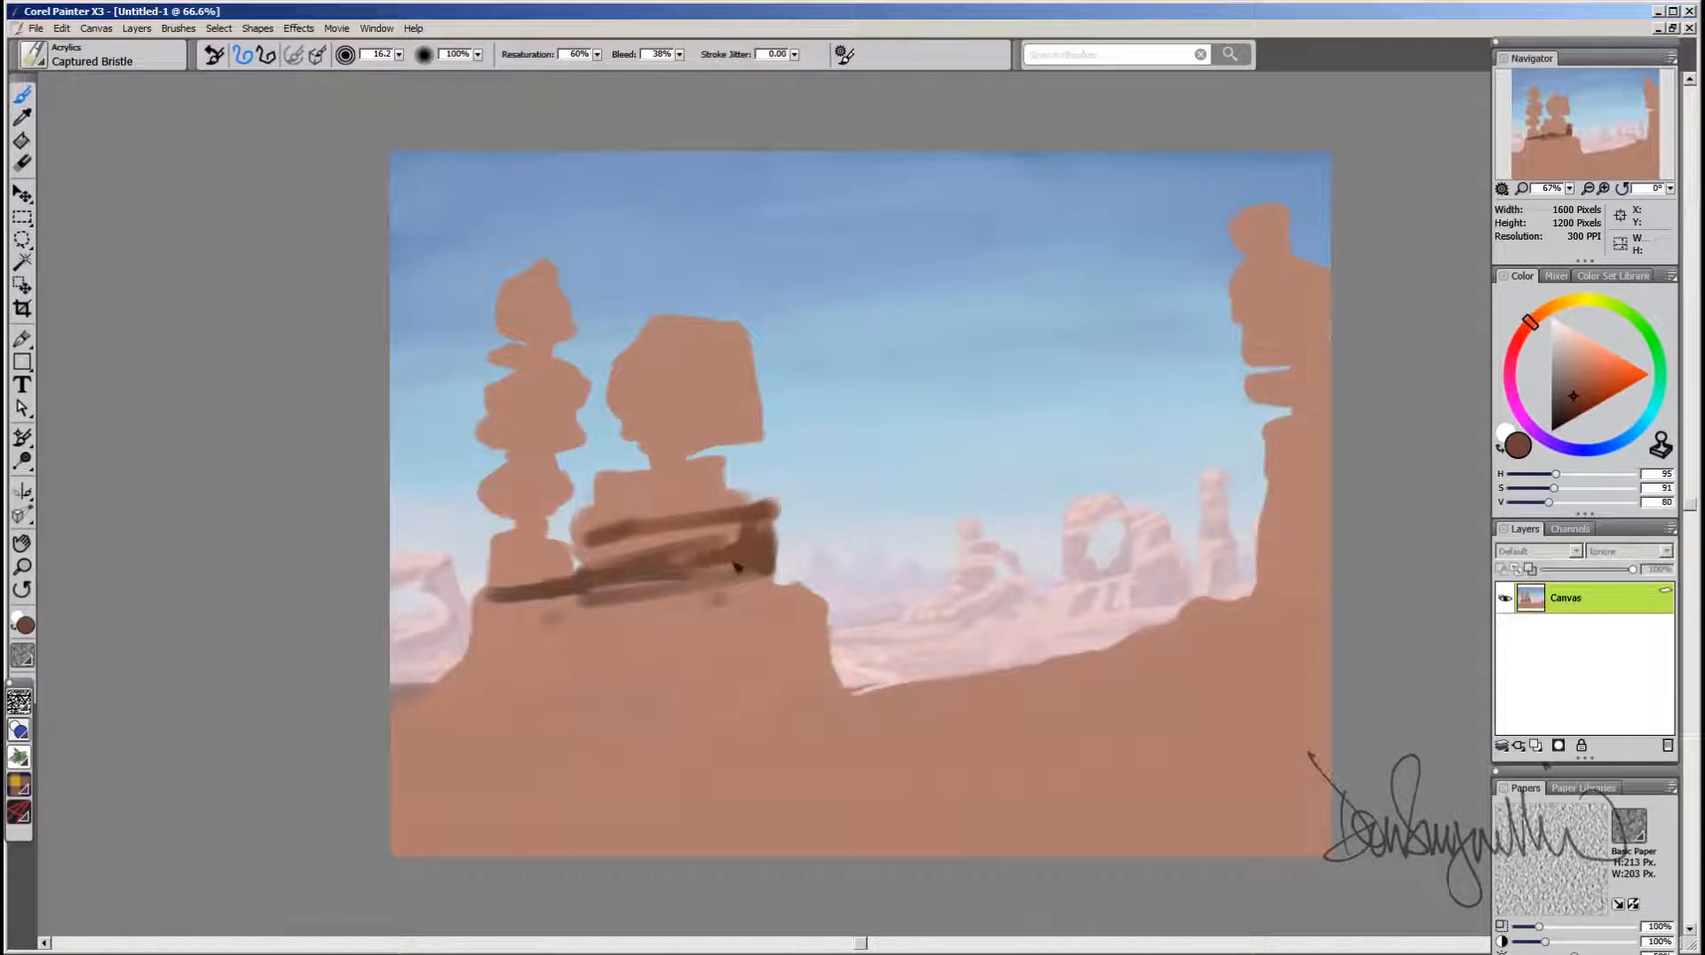
{"action": "mouse_move", "coordinate": [596, 602]}
{"action": "left_mouse_down"}
{"action": "mouse_move", "coordinate": [742, 575]}
{"action": "mouse_move", "coordinate": [764, 600]}
{"action": "mouse_move", "coordinate": [771, 580]}
{"action": "mouse_move", "coordinate": [733, 602]}
{"action": "mouse_move", "coordinate": [721, 567]}
{"action": "left_mouse_up"}
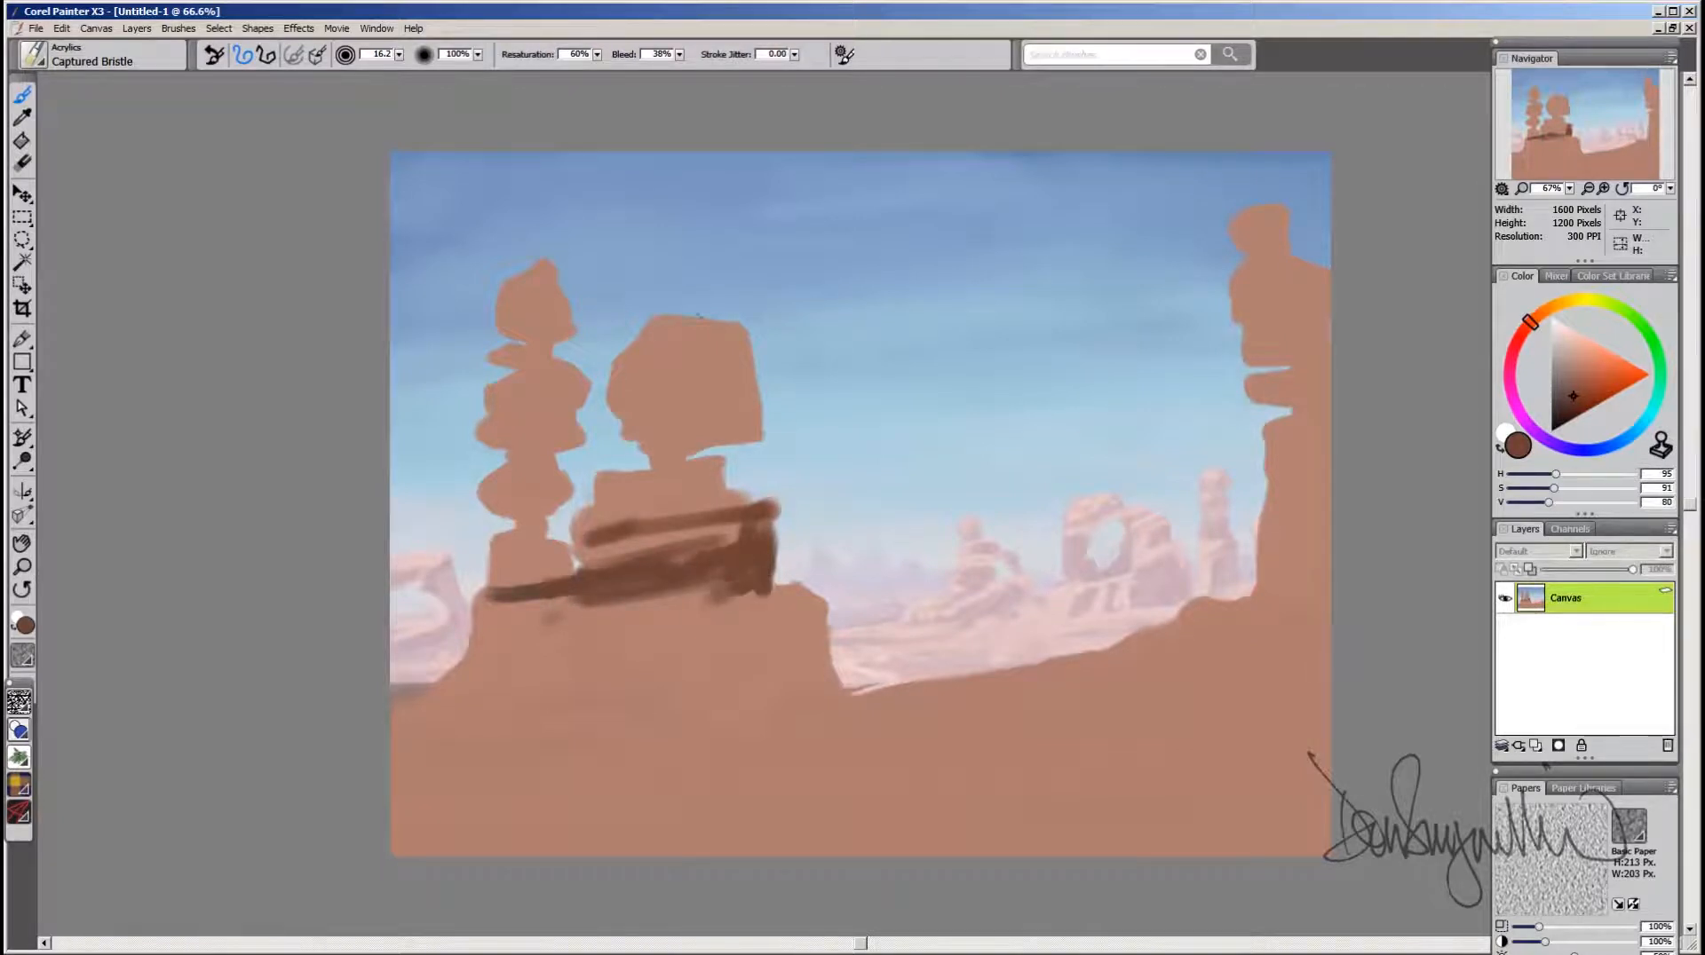
Step: Shade the right face and lower edge of the large balanced boulder, adjusting and resampling the brown to even out the shadow
{"action": "mouse_move", "coordinate": [620, 423]}
{"action": "left_mouse_down"}
{"action": "mouse_move", "coordinate": [721, 401]}
{"action": "mouse_move", "coordinate": [687, 393]}
{"action": "mouse_move", "coordinate": [729, 342]}
{"action": "mouse_move", "coordinate": [720, 409]}
{"action": "mouse_move", "coordinate": [745, 387]}
{"action": "mouse_move", "coordinate": [751, 344]}
{"action": "mouse_move", "coordinate": [727, 345]}
{"action": "mouse_move", "coordinate": [688, 392]}
{"action": "left_mouse_up"}
{"action": "left_click", "coordinate": [688, 373], "text": "alt"}
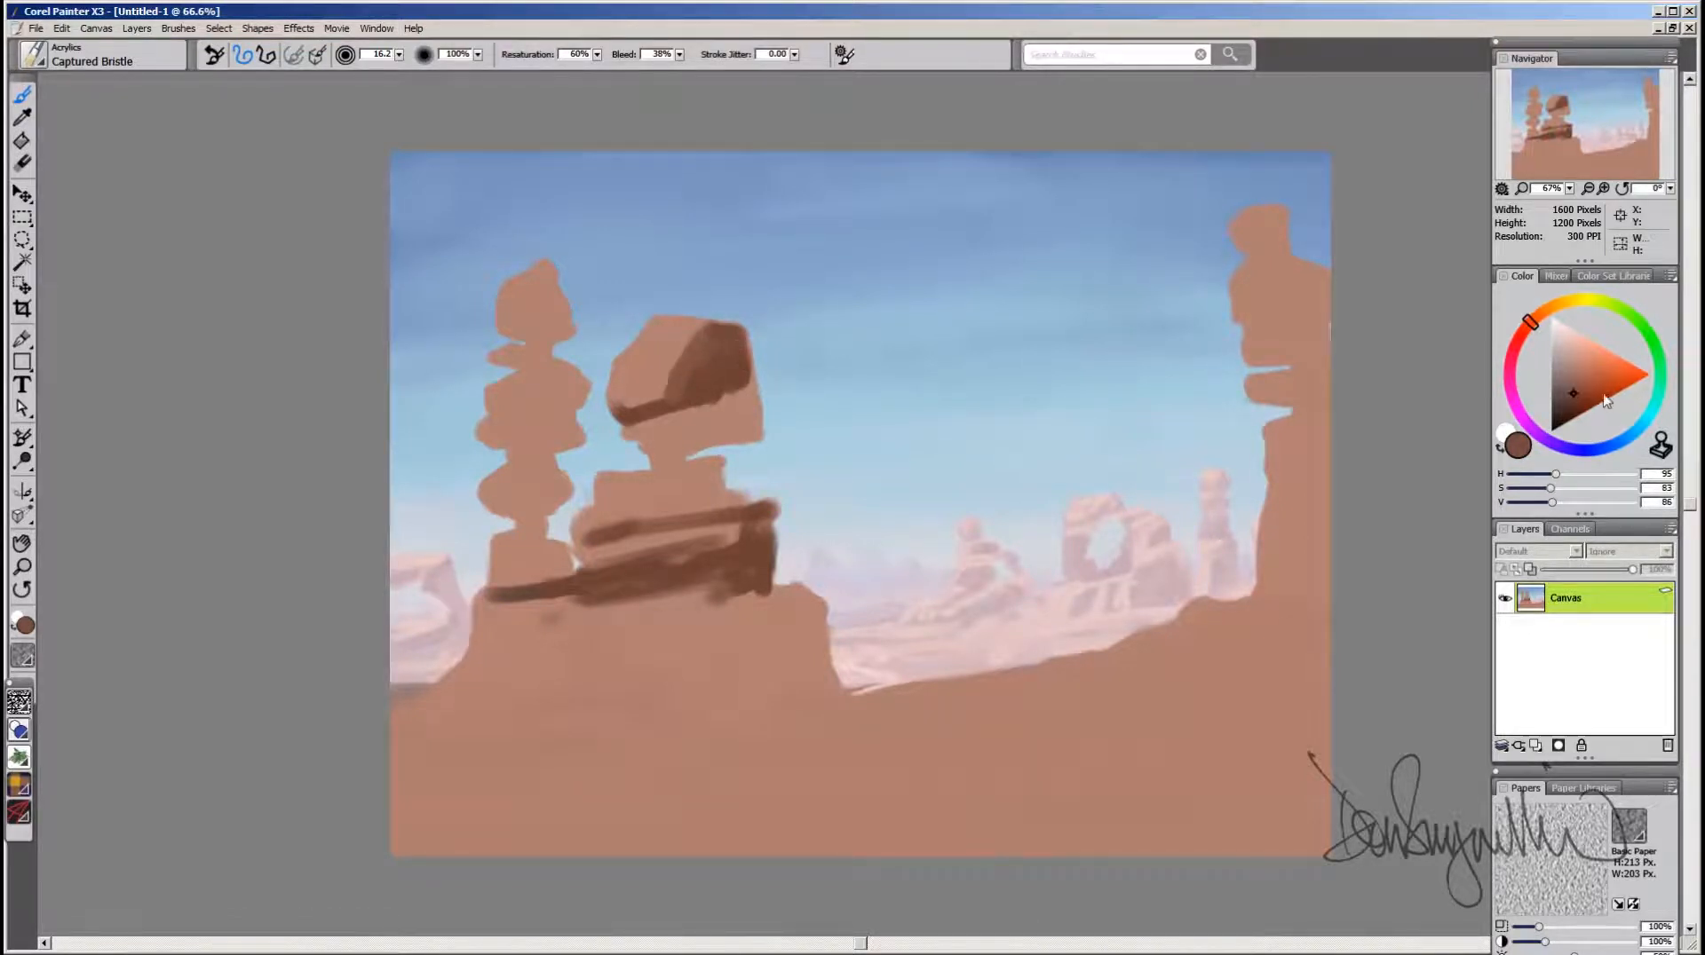
{"action": "left_click", "coordinate": [1583, 391]}
{"action": "left_click_drag", "start_coordinate": [1539, 330], "coordinate": [1542, 325]}
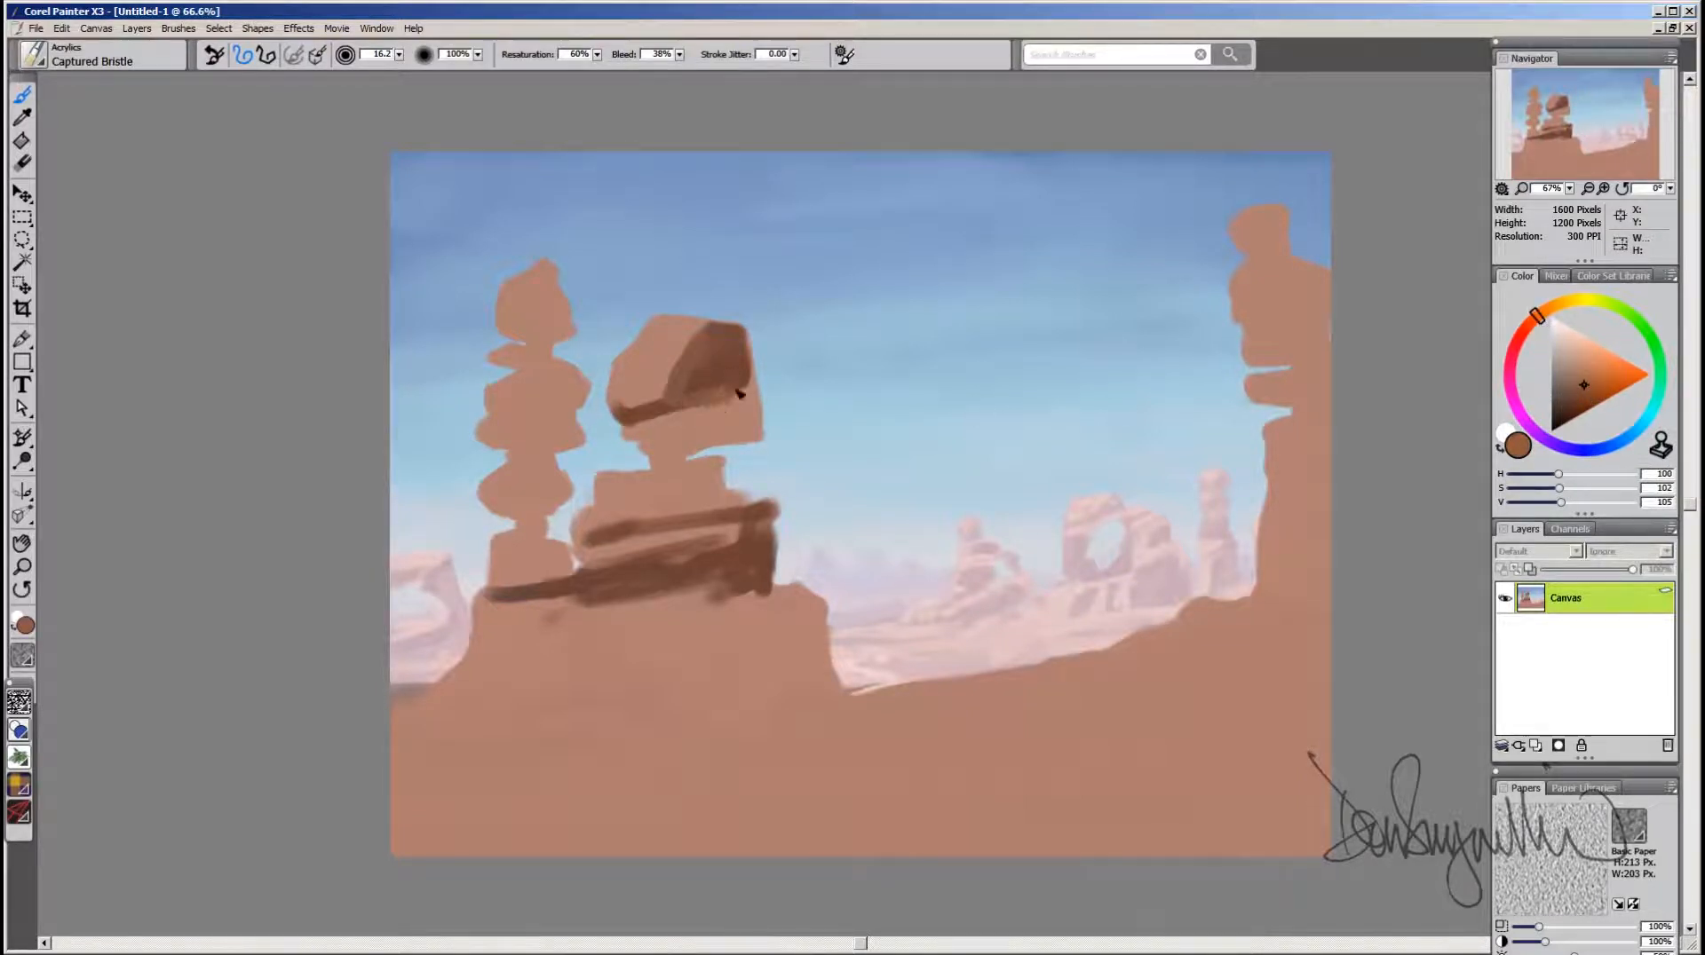
{"action": "left_click", "coordinate": [729, 373], "text": "alt"}
{"action": "left_click", "coordinate": [720, 358], "text": "alt"}
{"action": "mouse_move", "coordinate": [688, 395]}
{"action": "left_mouse_down"}
{"action": "mouse_move", "coordinate": [738, 409]}
{"action": "mouse_move", "coordinate": [748, 347]}
{"action": "mouse_move", "coordinate": [762, 399]}
{"action": "mouse_move", "coordinate": [756, 364]}
{"action": "left_mouse_up"}
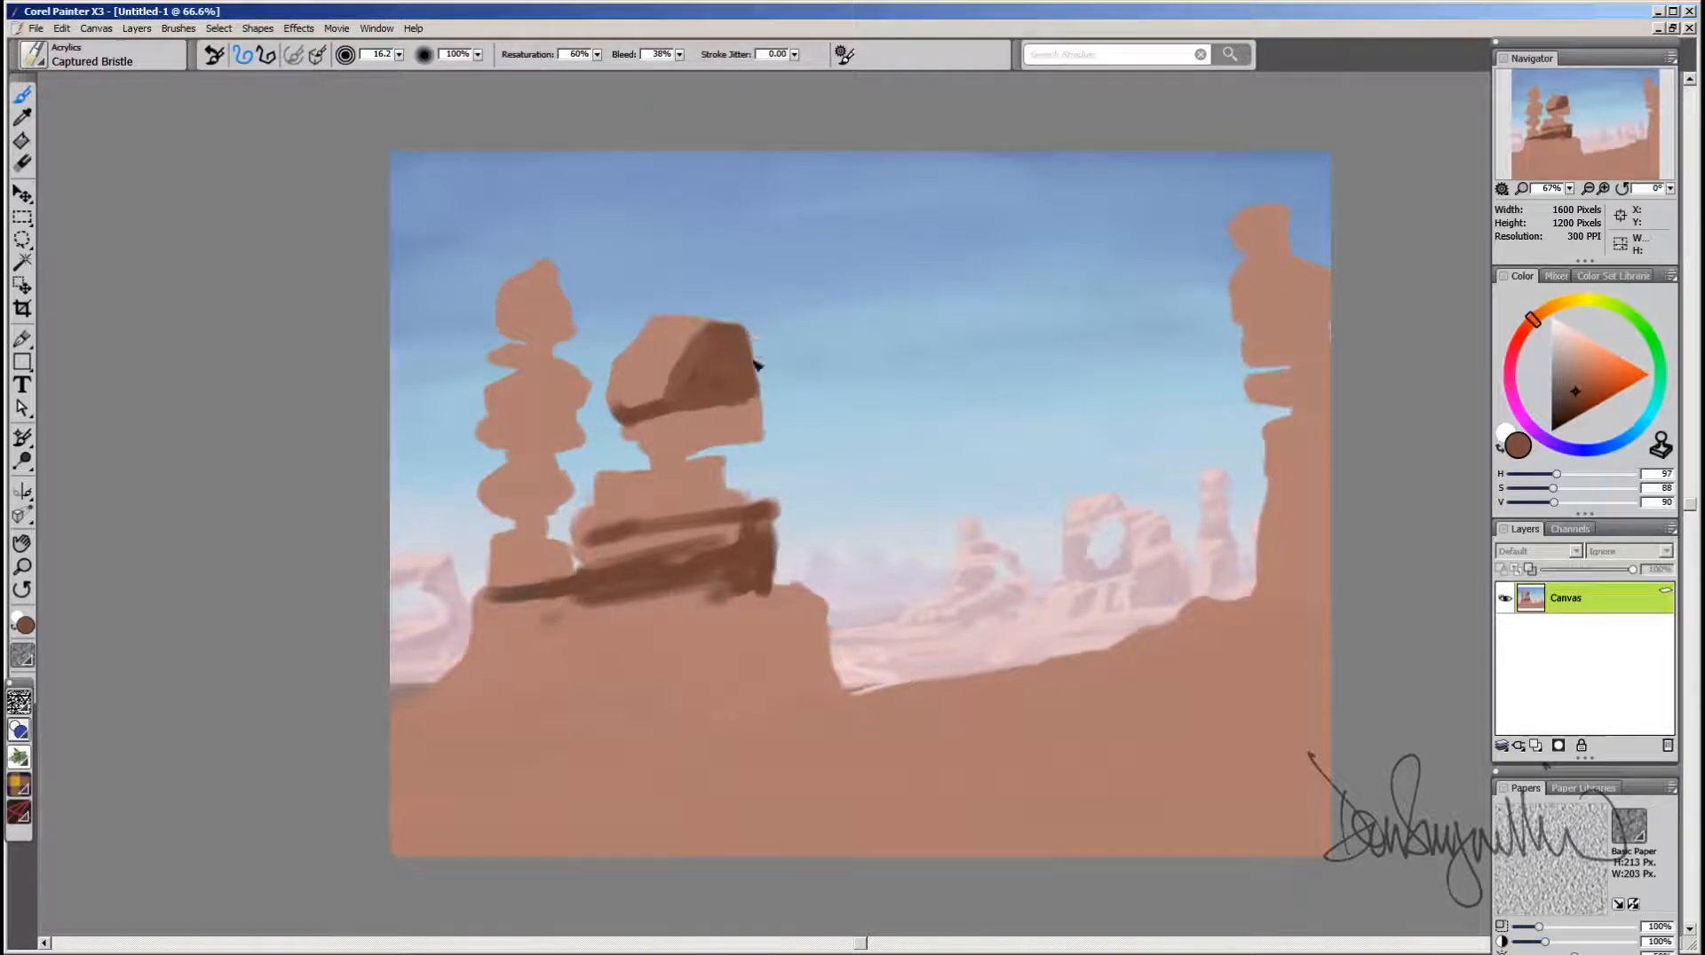
Step: Reduce the brush size, dab dark texture onto the boulder's lit face, and shade its underside and neck
{"action": "left_click", "coordinate": [677, 404], "text": "ctrl+alt"}
{"action": "left_click", "coordinate": [650, 378]}
{"action": "left_click_drag", "start_coordinate": [646, 399], "coordinate": [708, 333]}
{"action": "left_click", "coordinate": [670, 371], "text": "ctrl+alt"}
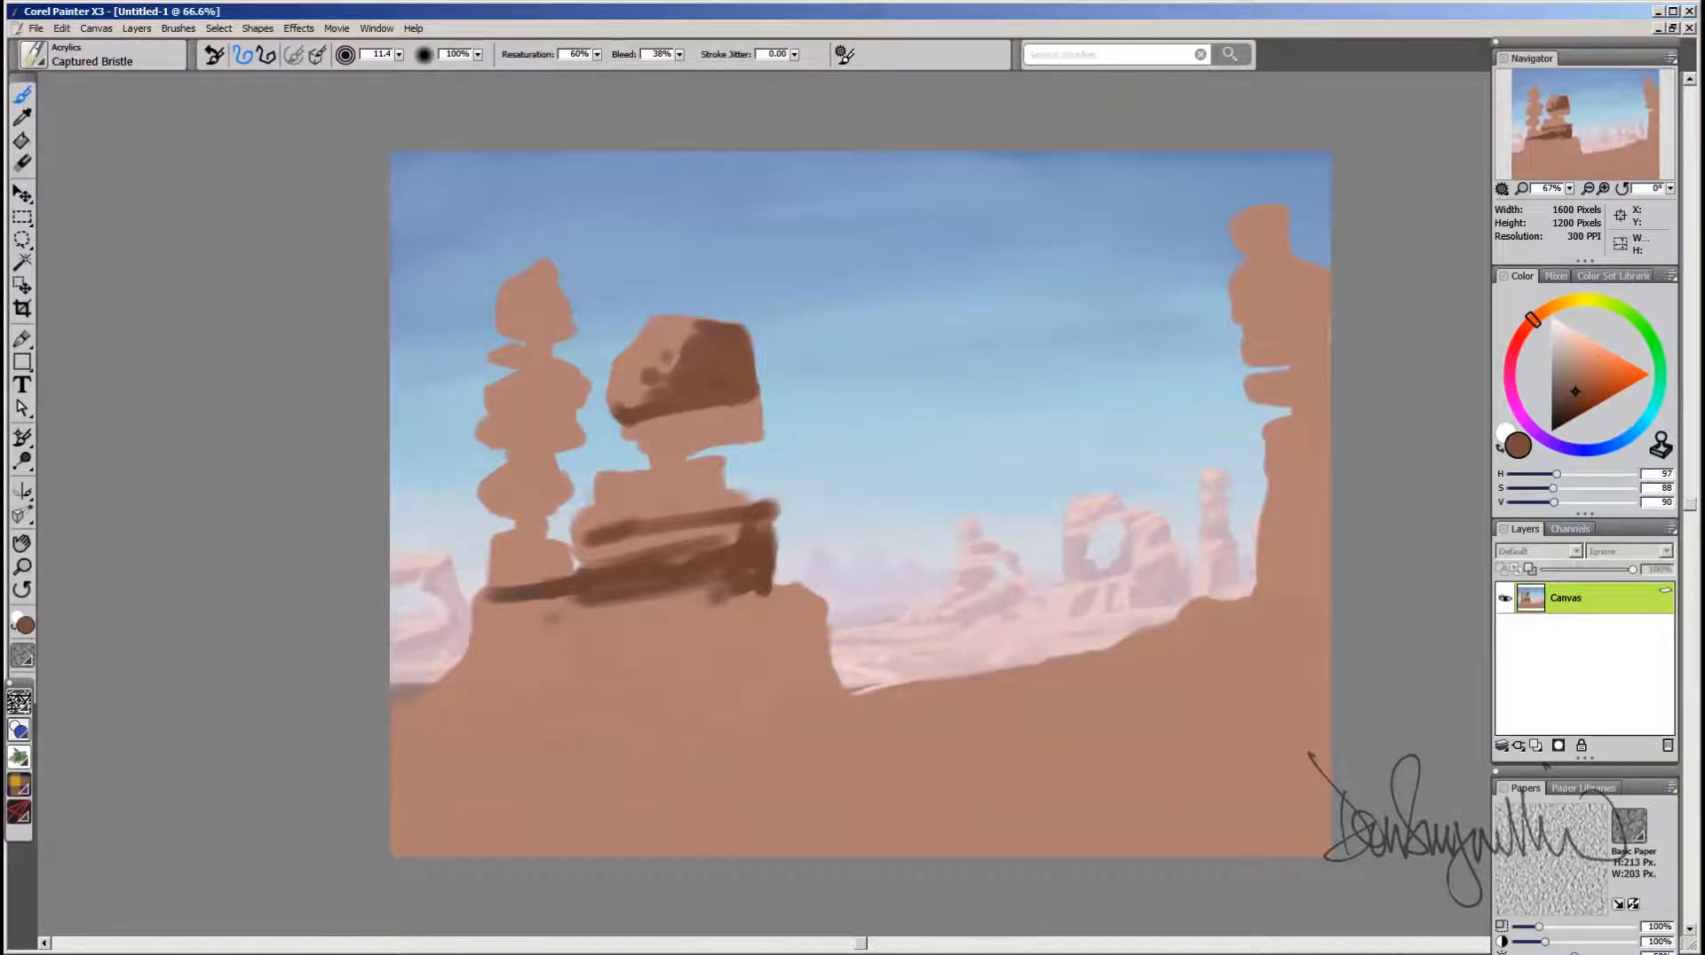
{"action": "mouse_move", "coordinate": [628, 434]}
{"action": "left_mouse_down"}
{"action": "mouse_move", "coordinate": [765, 425]}
{"action": "mouse_move", "coordinate": [767, 408]}
{"action": "mouse_move", "coordinate": [757, 436]}
{"action": "mouse_move", "coordinate": [642, 457]}
{"action": "mouse_move", "coordinate": [765, 428]}
{"action": "mouse_move", "coordinate": [672, 470]}
{"action": "mouse_move", "coordinate": [725, 466]}
{"action": "mouse_move", "coordinate": [648, 483]}
{"action": "mouse_move", "coordinate": [724, 457]}
{"action": "mouse_move", "coordinate": [630, 515]}
{"action": "mouse_move", "coordinate": [709, 472]}
{"action": "left_mouse_up"}
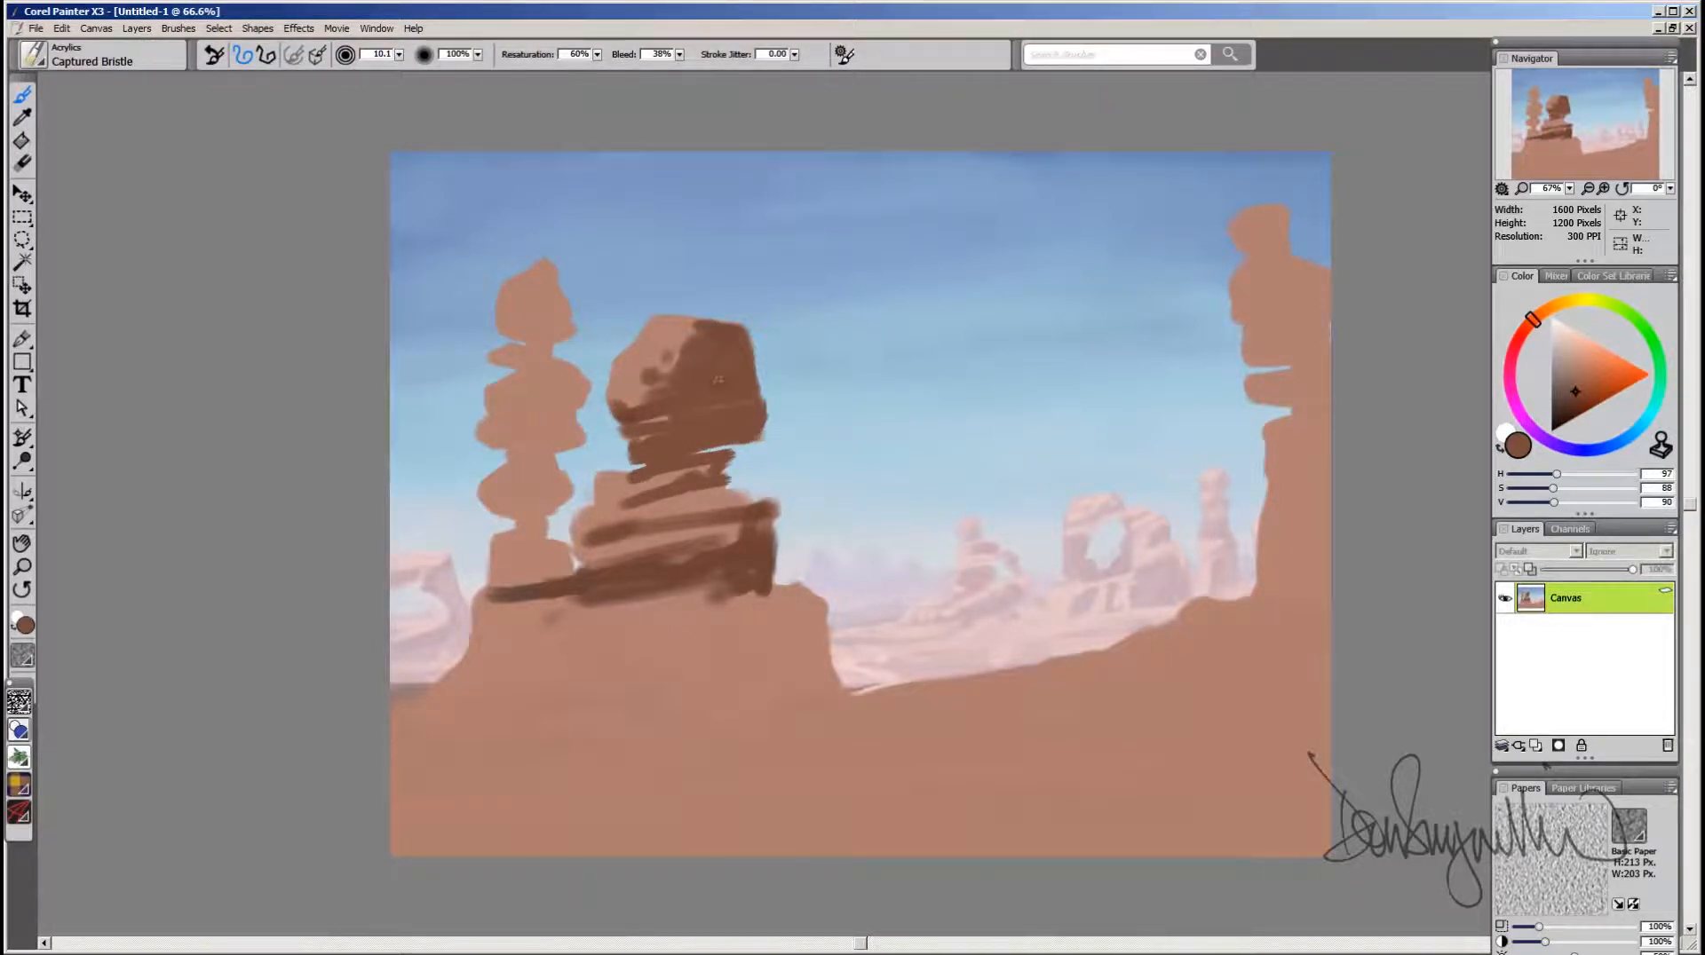
Step: Sample the boulder's shadow brown and shade the upper stacked rocks of the left spire, adding dark touches to the boulder
{"action": "left_click", "coordinate": [722, 409], "text": "alt"}
{"action": "mouse_move", "coordinate": [518, 404]}
{"action": "left_mouse_down", "text": "ctrl+alt"}
{"action": "mouse_move", "coordinate": [585, 389]}
{"action": "mouse_move", "coordinate": [559, 402]}
{"action": "mouse_move", "coordinate": [526, 364]}
{"action": "mouse_move", "coordinate": [488, 360]}
{"action": "mouse_move", "coordinate": [552, 363]}
{"action": "mouse_move", "coordinate": [579, 329]}
{"action": "mouse_move", "coordinate": [521, 326]}
{"action": "mouse_move", "coordinate": [560, 307]}
{"action": "mouse_move", "coordinate": [546, 274]}
{"action": "left_mouse_up", "text": "ctrl+alt"}
{"action": "left_click_drag", "start_coordinate": [531, 334], "coordinate": [533, 325]}
{"action": "left_click_drag", "start_coordinate": [678, 336], "coordinate": [666, 359]}
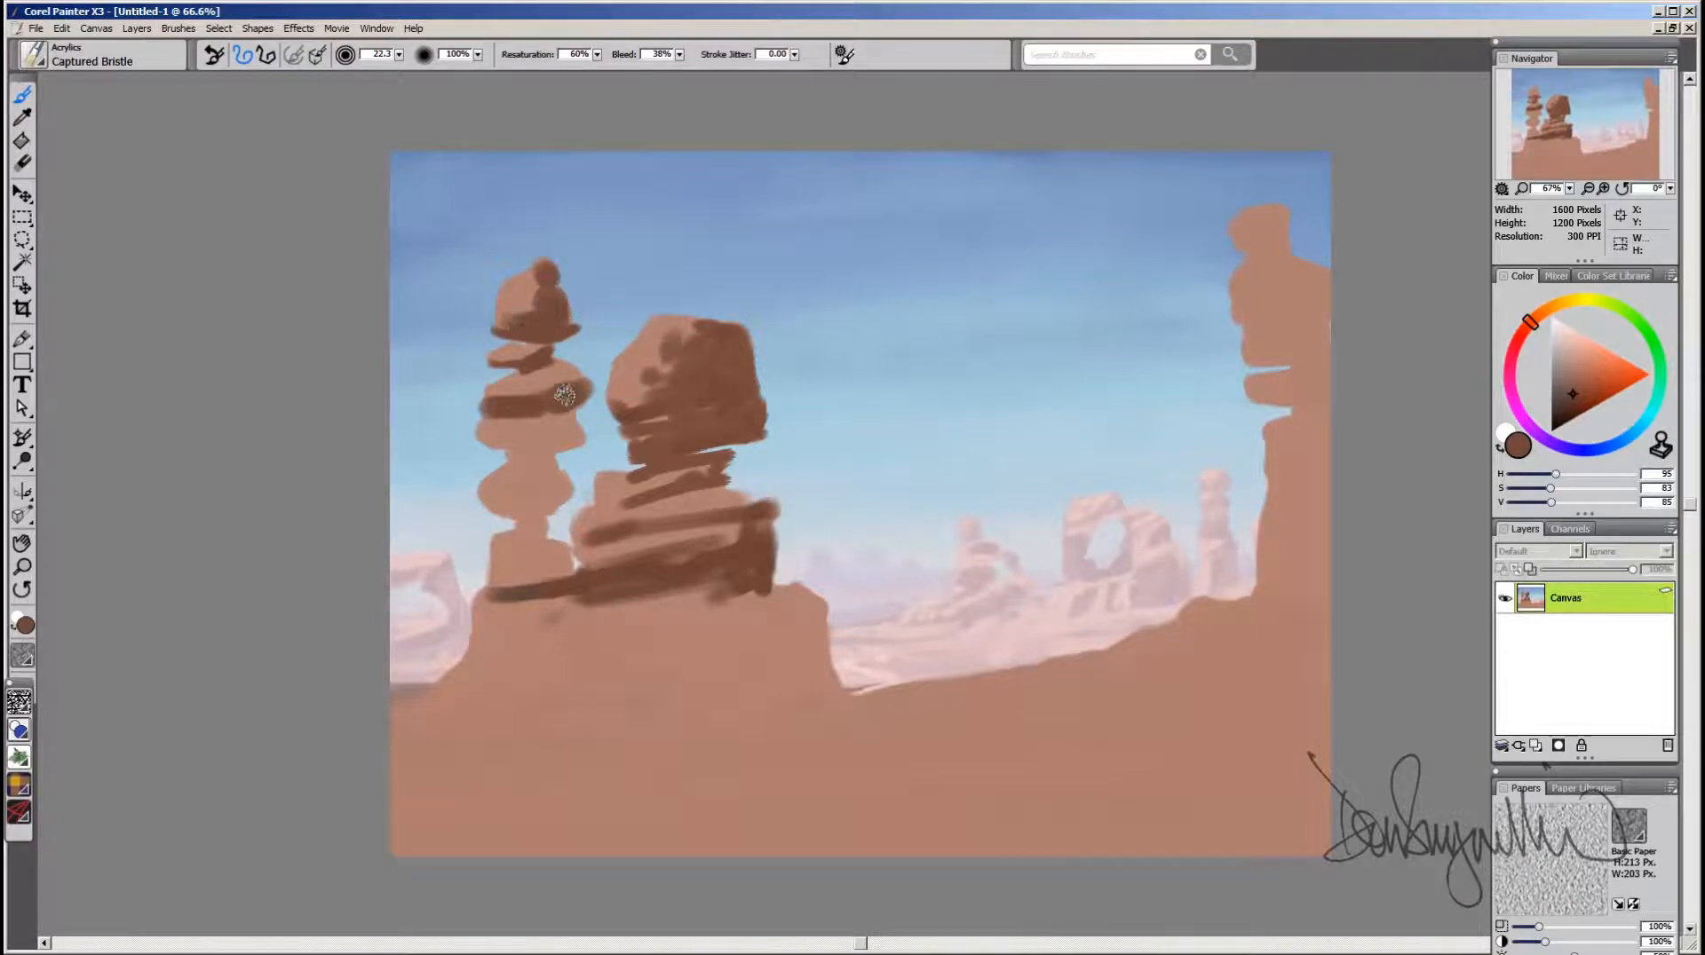
{"action": "mouse_move", "coordinate": [569, 396]}
{"action": "left_mouse_down"}
{"action": "mouse_move", "coordinate": [546, 374]}
{"action": "mouse_move", "coordinate": [571, 382]}
{"action": "mouse_move", "coordinate": [563, 369]}
{"action": "left_mouse_up"}
{"action": "left_click_drag", "start_coordinate": [537, 346], "coordinate": [529, 355]}
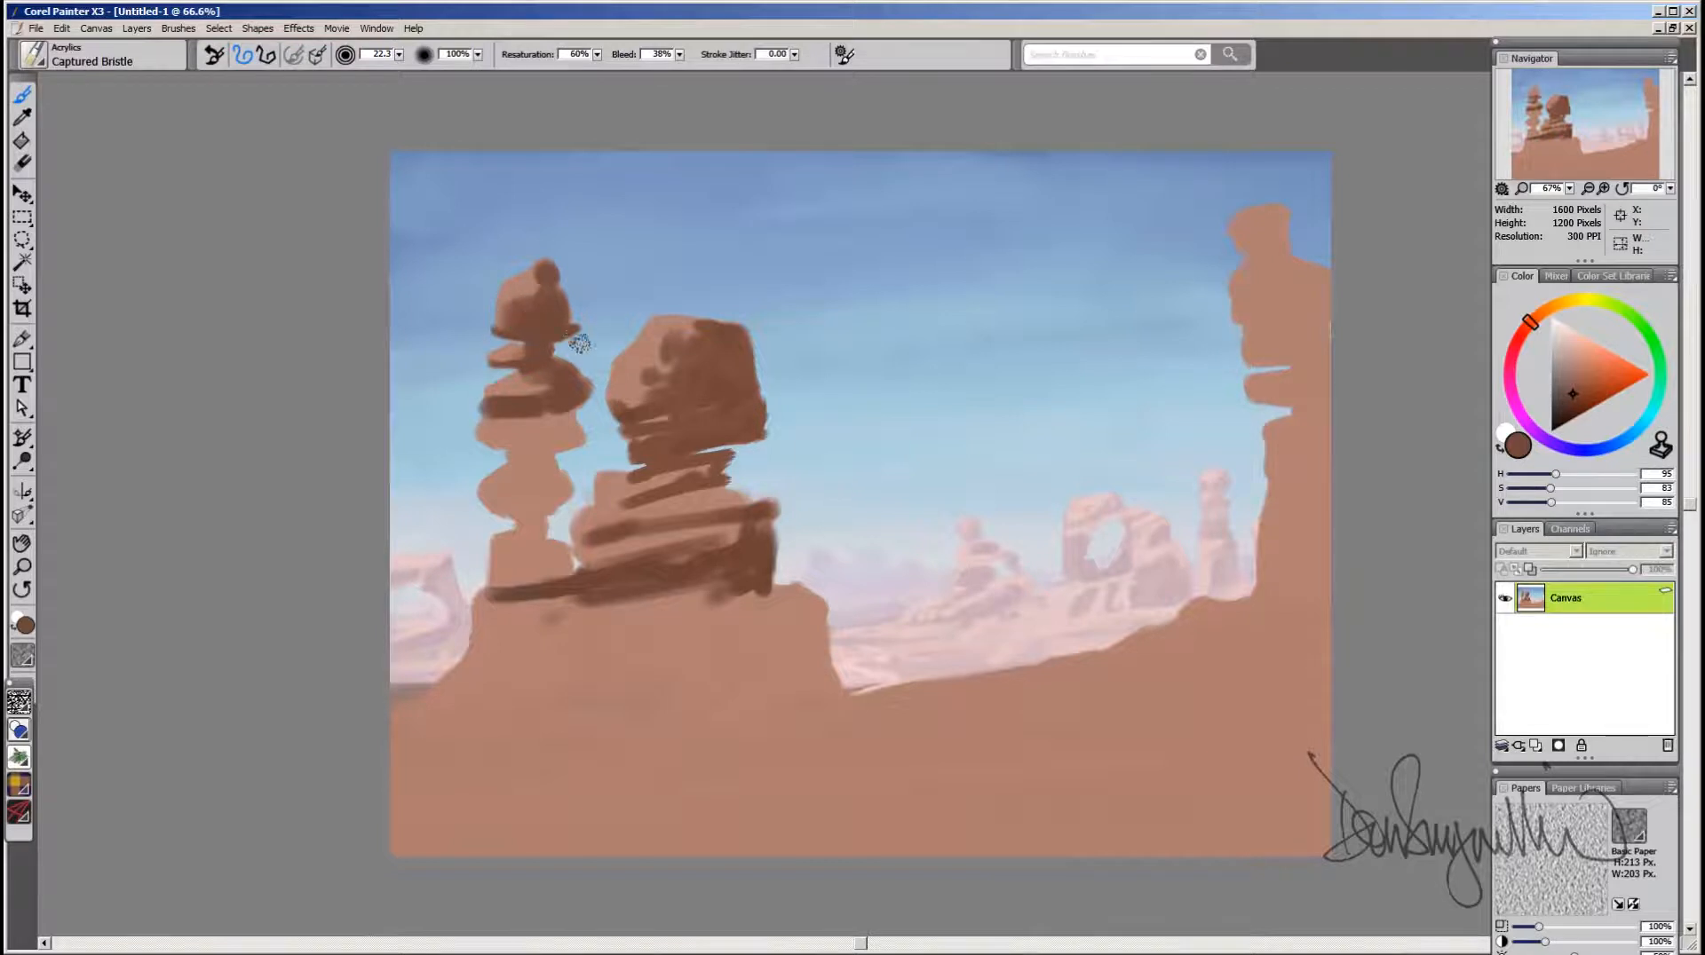
Step: Shade the lower stacked rocks of the left spire down to its base with layered dark brown strokes
{"action": "mouse_move", "coordinate": [531, 434]}
{"action": "left_mouse_down"}
{"action": "mouse_move", "coordinate": [574, 437]}
{"action": "mouse_move", "coordinate": [521, 459]}
{"action": "mouse_move", "coordinate": [545, 463]}
{"action": "mouse_move", "coordinate": [581, 440]}
{"action": "mouse_move", "coordinate": [488, 451]}
{"action": "left_mouse_up"}
{"action": "mouse_move", "coordinate": [580, 421]}
{"action": "left_mouse_down"}
{"action": "mouse_move", "coordinate": [572, 438]}
{"action": "mouse_move", "coordinate": [479, 451]}
{"action": "mouse_move", "coordinate": [528, 475]}
{"action": "mouse_move", "coordinate": [547, 528]}
{"action": "mouse_move", "coordinate": [508, 521]}
{"action": "mouse_move", "coordinate": [545, 543]}
{"action": "left_mouse_up"}
{"action": "mouse_move", "coordinate": [597, 473]}
{"action": "left_mouse_down"}
{"action": "mouse_move", "coordinate": [654, 487]}
{"action": "mouse_move", "coordinate": [571, 483]}
{"action": "mouse_move", "coordinate": [576, 504]}
{"action": "mouse_move", "coordinate": [556, 483]}
{"action": "mouse_move", "coordinate": [506, 488]}
{"action": "mouse_move", "coordinate": [516, 522]}
{"action": "left_mouse_up"}
{"action": "mouse_move", "coordinate": [560, 469]}
{"action": "left_mouse_down"}
{"action": "mouse_move", "coordinate": [576, 486]}
{"action": "mouse_move", "coordinate": [526, 470]}
{"action": "mouse_move", "coordinate": [598, 392]}
{"action": "mouse_move", "coordinate": [598, 430]}
{"action": "mouse_move", "coordinate": [561, 457]}
{"action": "mouse_move", "coordinate": [582, 479]}
{"action": "mouse_move", "coordinate": [546, 508]}
{"action": "mouse_move", "coordinate": [561, 543]}
{"action": "mouse_move", "coordinate": [536, 552]}
{"action": "mouse_move", "coordinate": [562, 578]}
{"action": "mouse_move", "coordinate": [484, 606]}
{"action": "mouse_move", "coordinate": [505, 606]}
{"action": "mouse_move", "coordinate": [537, 526]}
{"action": "left_mouse_up"}
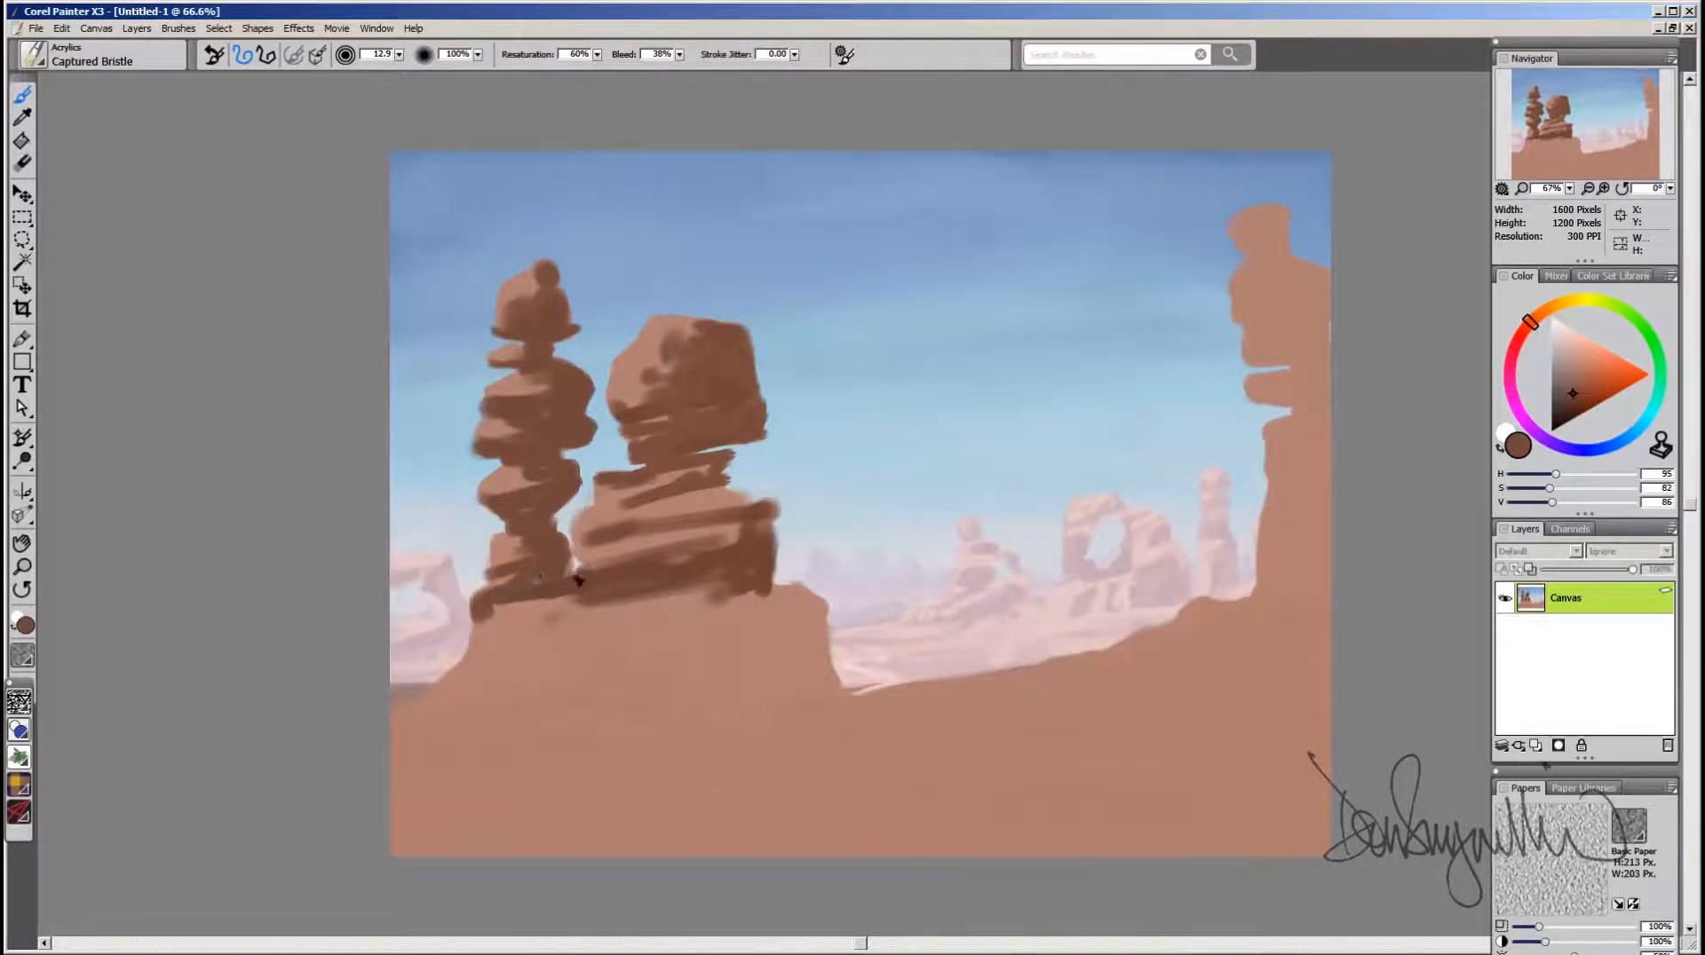
Step: Deepen the strata shadows below the balanced boulder and darken the right edge of the broad rock mass
{"action": "mouse_move", "coordinate": [719, 483]}
{"action": "left_mouse_down"}
{"action": "mouse_move", "coordinate": [764, 524]}
{"action": "mouse_move", "coordinate": [677, 442]}
{"action": "left_mouse_up"}
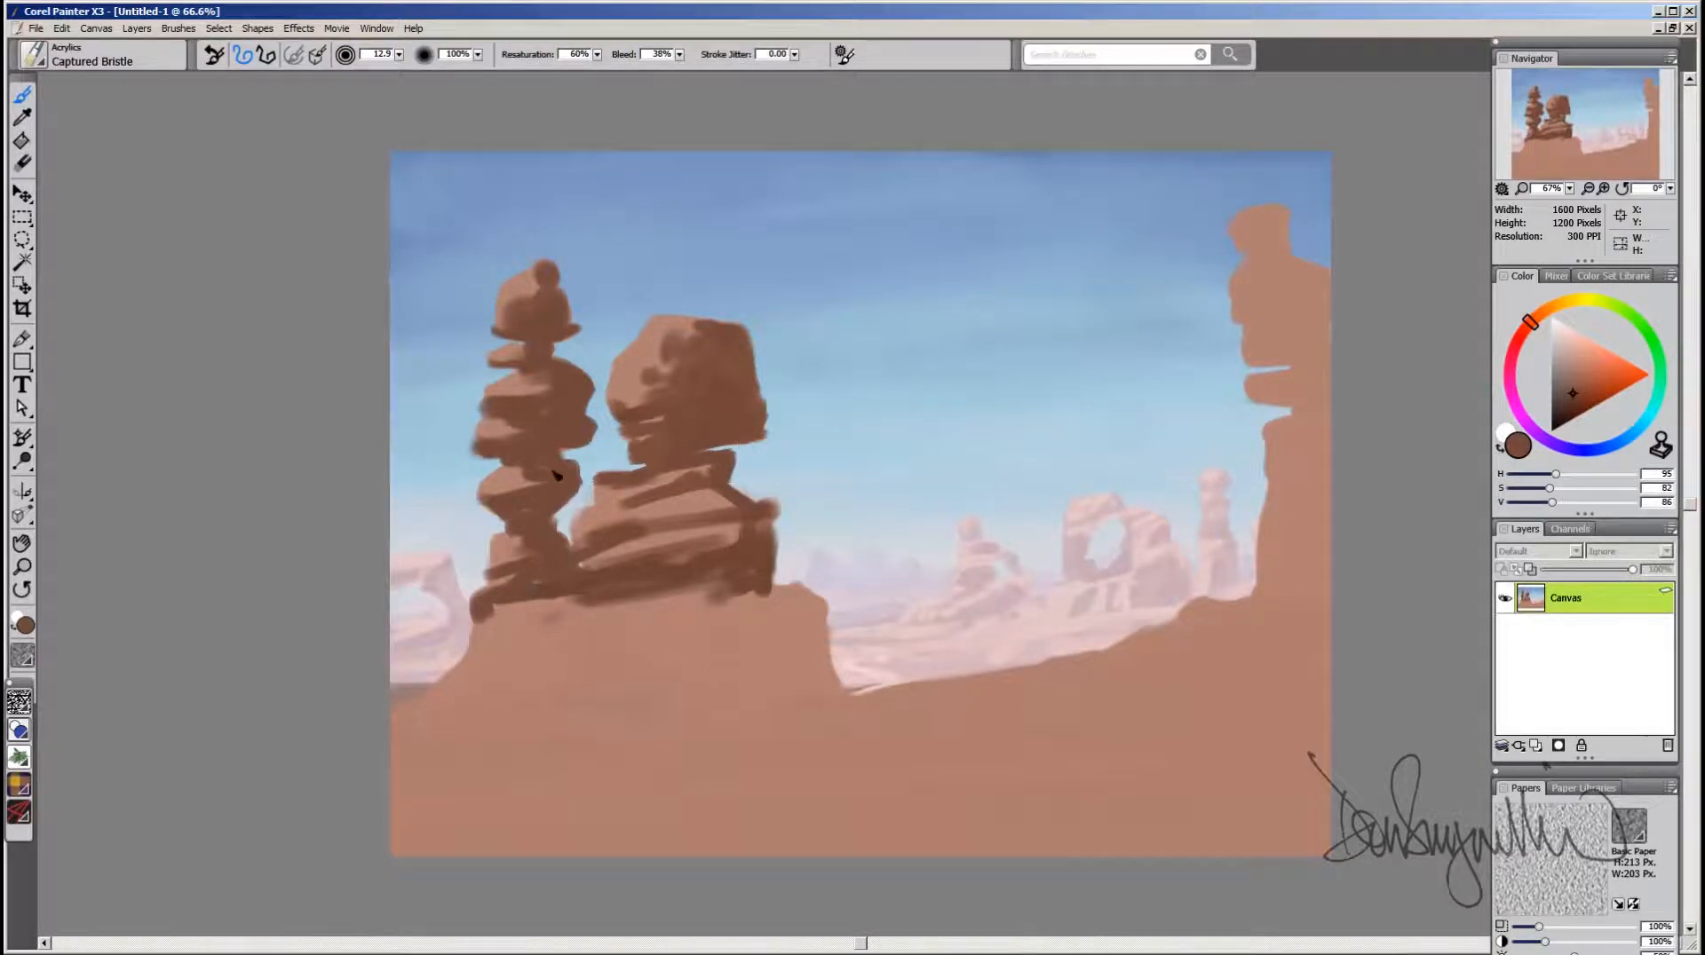
{"action": "left_click_drag", "start_coordinate": [515, 486], "coordinate": [519, 479]}
{"action": "mouse_move", "coordinate": [661, 501]}
{"action": "left_mouse_down"}
{"action": "mouse_move", "coordinate": [750, 517]}
{"action": "mouse_move", "coordinate": [780, 556]}
{"action": "mouse_move", "coordinate": [772, 595]}
{"action": "left_mouse_up"}
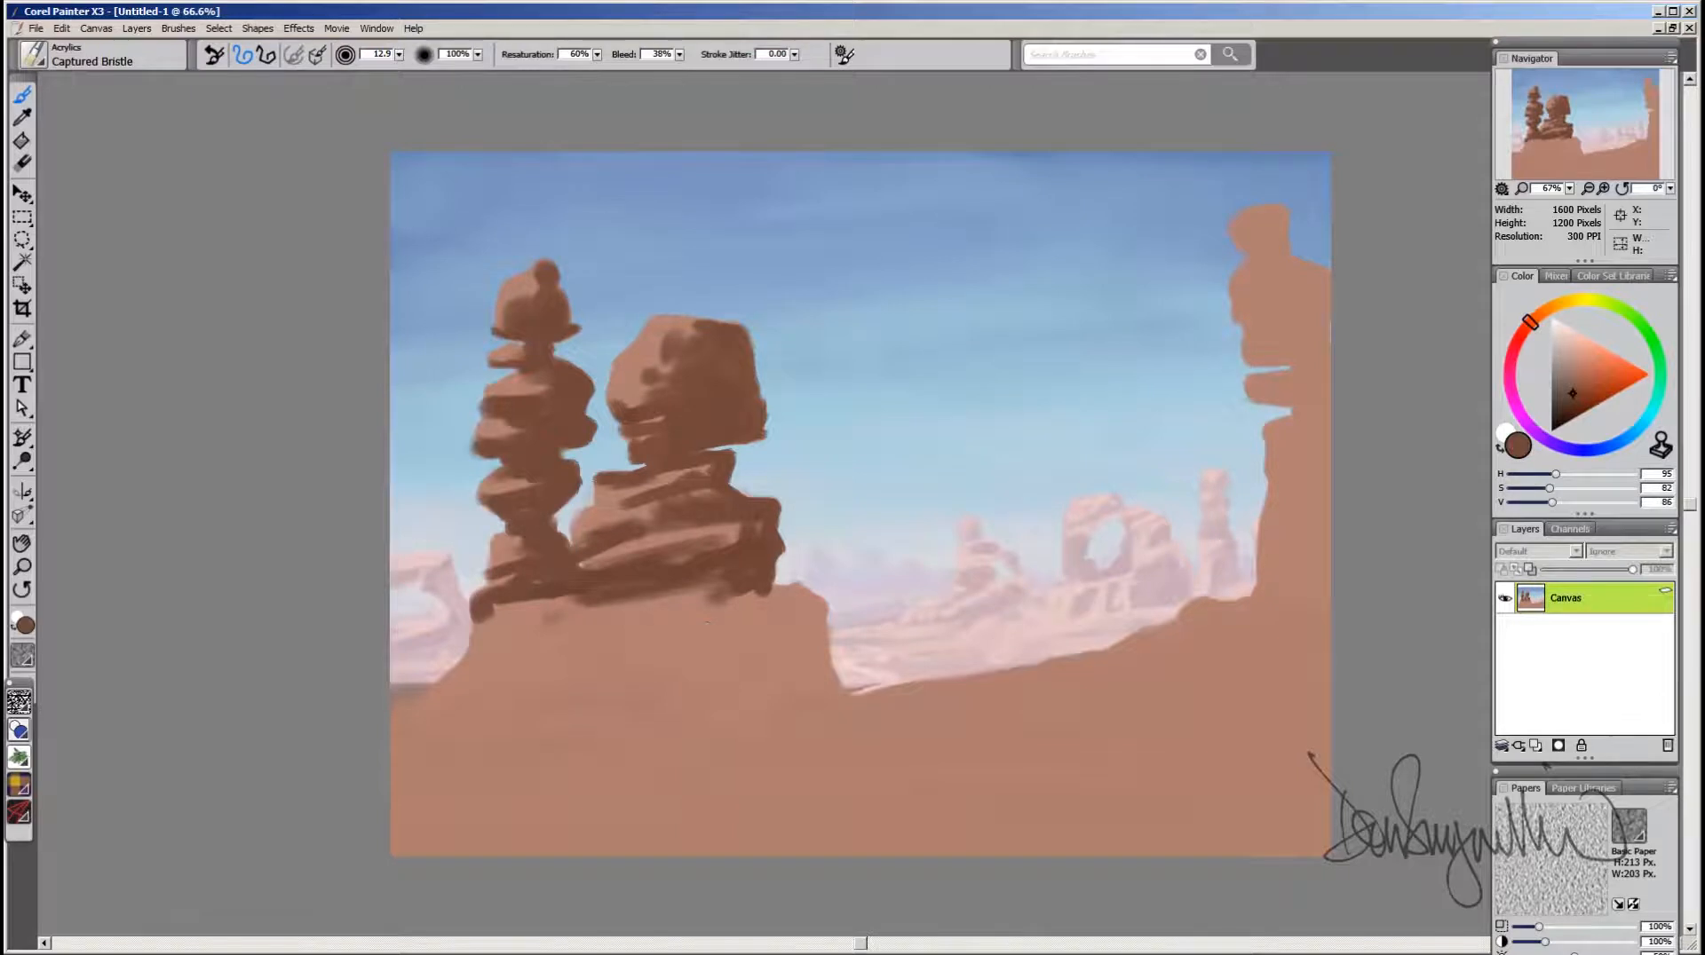
Step: Outline a dark ledge beneath both left formations, then enlarge the brush to 27.7 and fill the ledge with shadow
{"action": "mouse_move", "coordinate": [467, 621]}
{"action": "left_mouse_down"}
{"action": "mouse_move", "coordinate": [483, 646]}
{"action": "mouse_move", "coordinate": [731, 628]}
{"action": "mouse_move", "coordinate": [804, 591]}
{"action": "mouse_move", "coordinate": [823, 608]}
{"action": "mouse_move", "coordinate": [727, 613]}
{"action": "left_mouse_up"}
{"action": "key", "text": "bracketright"}
{"action": "key", "text": "bracketright"}
{"action": "key", "text": "bracketright"}
{"action": "key", "text": "bracketright"}
{"action": "key", "text": "bracketright"}
{"action": "key", "text": "bracketright"}
{"action": "key", "text": "bracketright"}
{"action": "key", "text": "bracketright"}
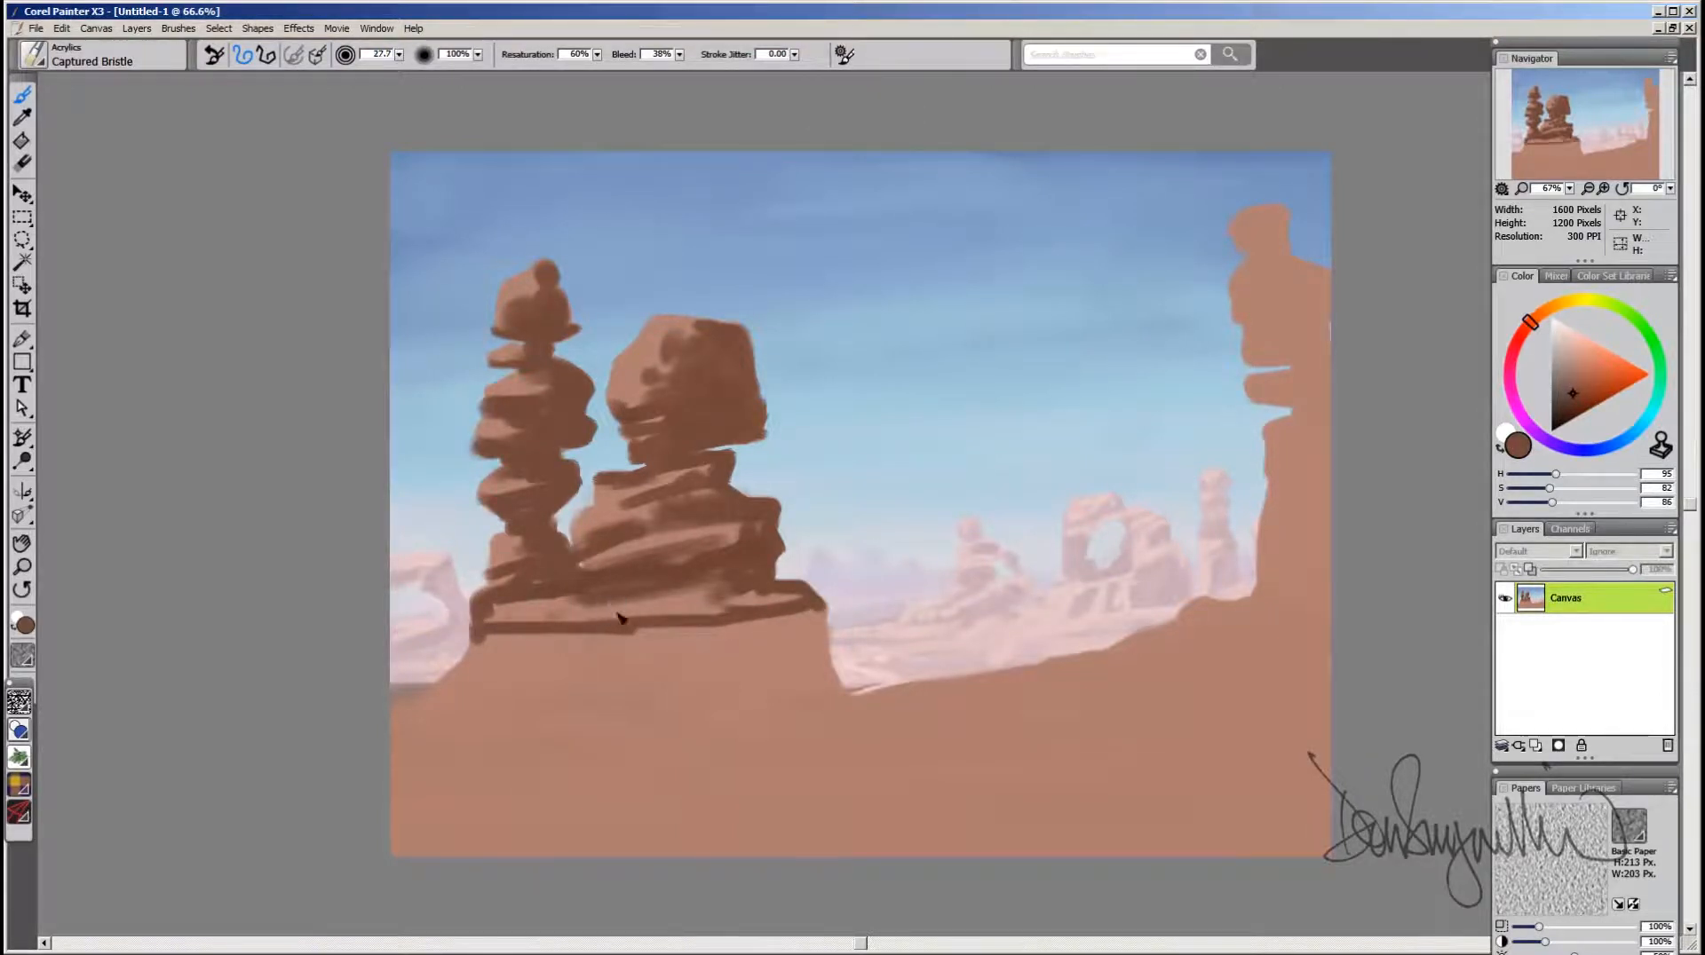
{"action": "left_click_drag", "start_coordinate": [621, 616], "coordinate": [524, 623]}
{"action": "left_click_drag", "start_coordinate": [524, 624], "coordinate": [746, 606]}
{"action": "left_click_drag", "start_coordinate": [746, 605], "coordinate": [684, 598]}
Step: Sample the dark brown, shade the lower body of the broad rock mass, and paint long cast shadows across the ground to its right
{"action": "left_click", "coordinate": [723, 641], "text": "alt"}
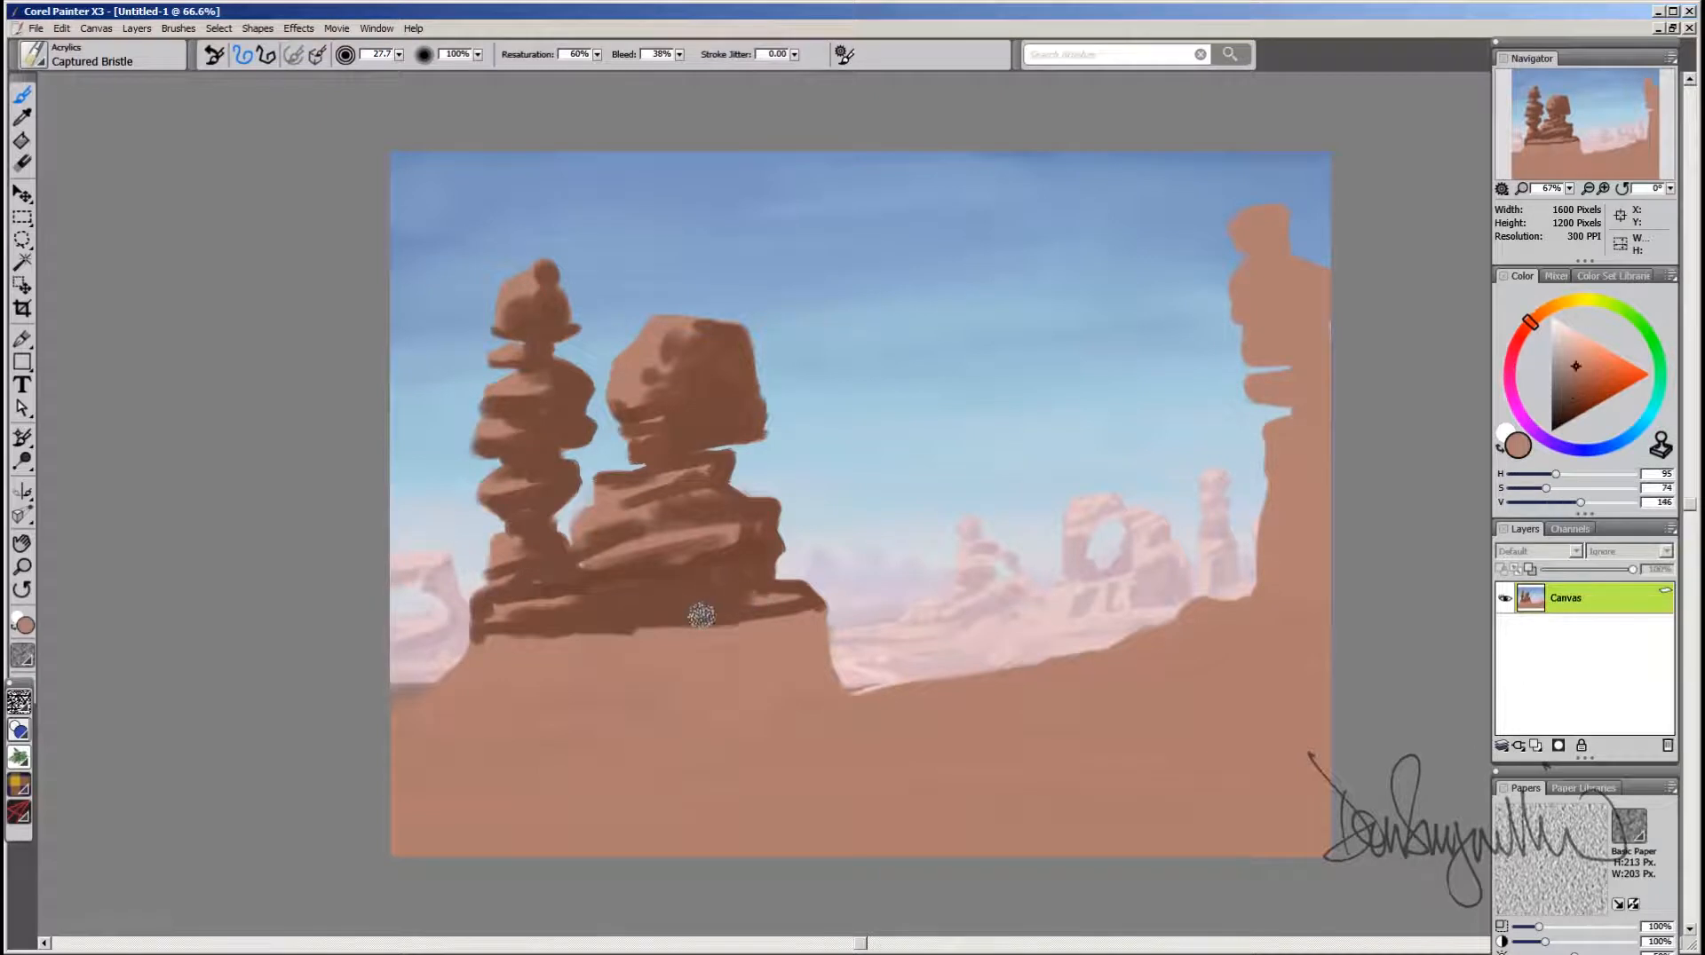
{"action": "left_click", "coordinate": [700, 617], "text": "alt"}
{"action": "mouse_move", "coordinate": [820, 679]}
{"action": "left_mouse_down"}
{"action": "mouse_move", "coordinate": [752, 691]}
{"action": "mouse_move", "coordinate": [738, 735]}
{"action": "mouse_move", "coordinate": [1168, 770]}
{"action": "mouse_move", "coordinate": [747, 762]}
{"action": "mouse_move", "coordinate": [843, 755]}
{"action": "mouse_move", "coordinate": [818, 702]}
{"action": "mouse_move", "coordinate": [848, 741]}
{"action": "mouse_move", "coordinate": [954, 727]}
{"action": "mouse_move", "coordinate": [1204, 758]}
{"action": "mouse_move", "coordinate": [730, 771]}
{"action": "mouse_move", "coordinate": [738, 737]}
{"action": "mouse_move", "coordinate": [687, 735]}
{"action": "mouse_move", "coordinate": [730, 728]}
{"action": "mouse_move", "coordinate": [682, 730]}
{"action": "mouse_move", "coordinate": [724, 635]}
{"action": "mouse_move", "coordinate": [681, 642]}
{"action": "mouse_move", "coordinate": [779, 666]}
{"action": "mouse_move", "coordinate": [791, 641]}
{"action": "mouse_move", "coordinate": [797, 706]}
{"action": "mouse_move", "coordinate": [783, 609]}
{"action": "mouse_move", "coordinate": [755, 617]}
{"action": "mouse_move", "coordinate": [736, 564]}
{"action": "mouse_move", "coordinate": [732, 617]}
{"action": "mouse_move", "coordinate": [798, 622]}
{"action": "mouse_move", "coordinate": [662, 648]}
{"action": "mouse_move", "coordinate": [620, 630]}
{"action": "mouse_move", "coordinate": [572, 640]}
{"action": "mouse_move", "coordinate": [587, 718]}
{"action": "mouse_move", "coordinate": [682, 721]}
{"action": "left_mouse_up"}
{"action": "mouse_move", "coordinate": [783, 777]}
{"action": "left_mouse_down"}
{"action": "mouse_move", "coordinate": [951, 799]}
{"action": "mouse_move", "coordinate": [993, 824]}
{"action": "mouse_move", "coordinate": [684, 750]}
{"action": "mouse_move", "coordinate": [556, 627]}
{"action": "mouse_move", "coordinate": [621, 684]}
{"action": "mouse_move", "coordinate": [614, 702]}
{"action": "left_mouse_up"}
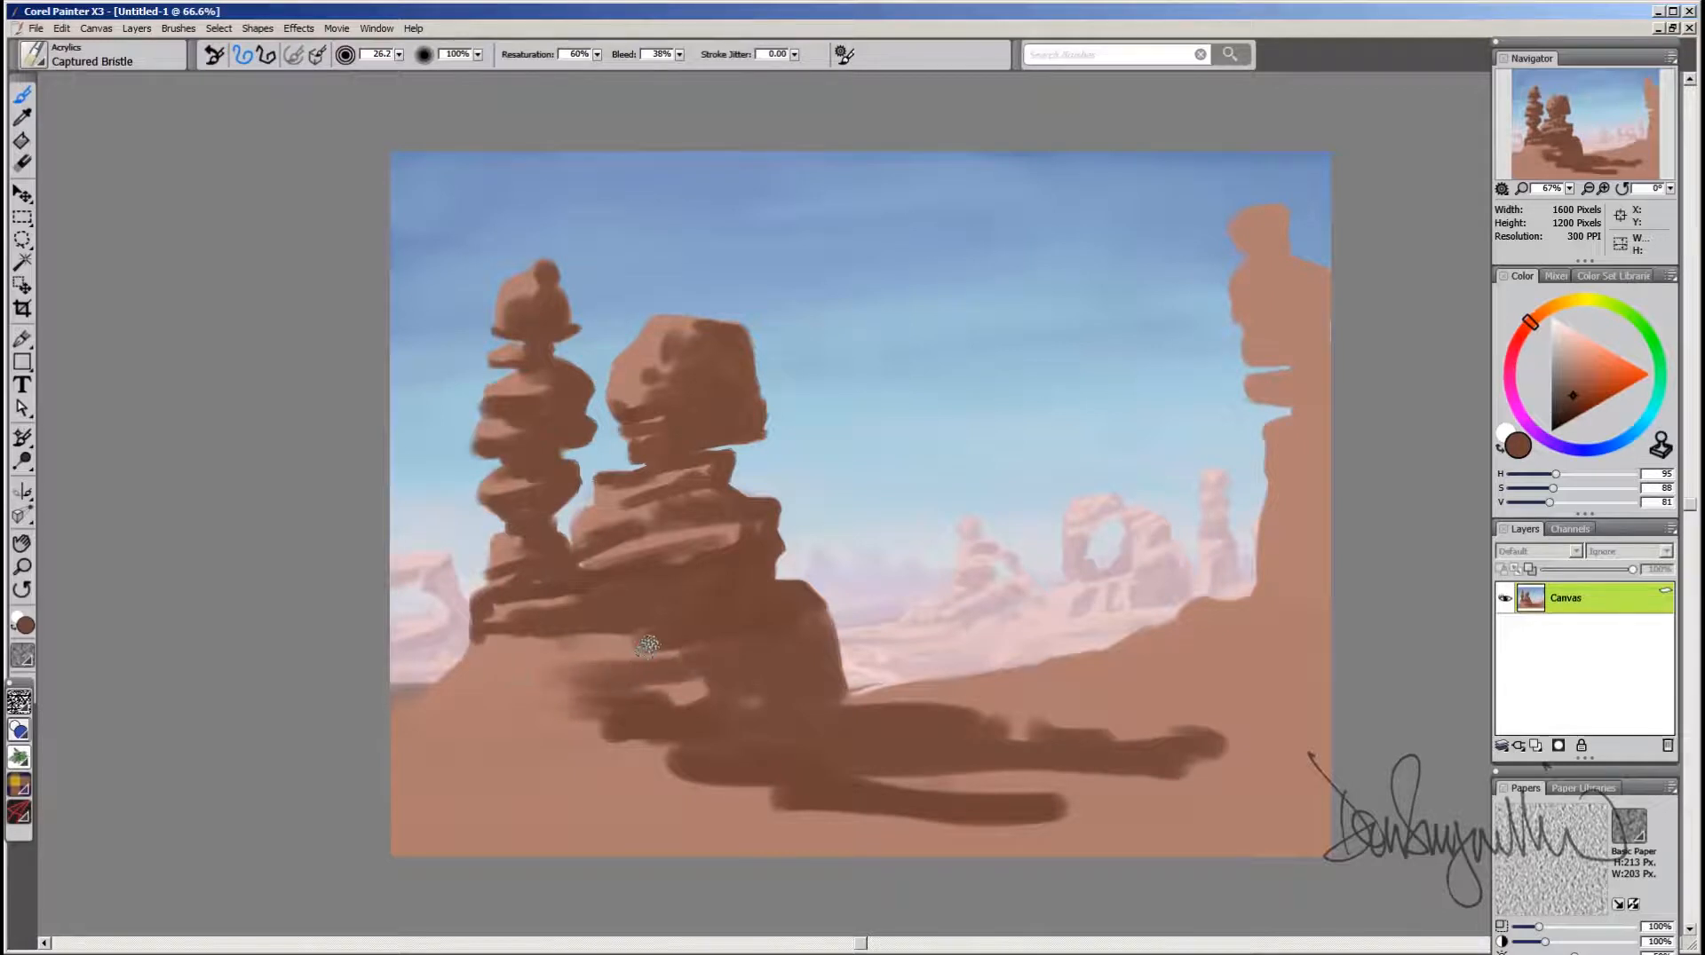
{"action": "mouse_move", "coordinate": [645, 645]}
{"action": "left_mouse_down"}
{"action": "mouse_move", "coordinate": [523, 673]}
{"action": "mouse_move", "coordinate": [630, 640]}
{"action": "mouse_move", "coordinate": [690, 592]}
{"action": "mouse_move", "coordinate": [713, 647]}
{"action": "mouse_move", "coordinate": [619, 680]}
{"action": "mouse_move", "coordinate": [650, 707]}
{"action": "left_mouse_up"}
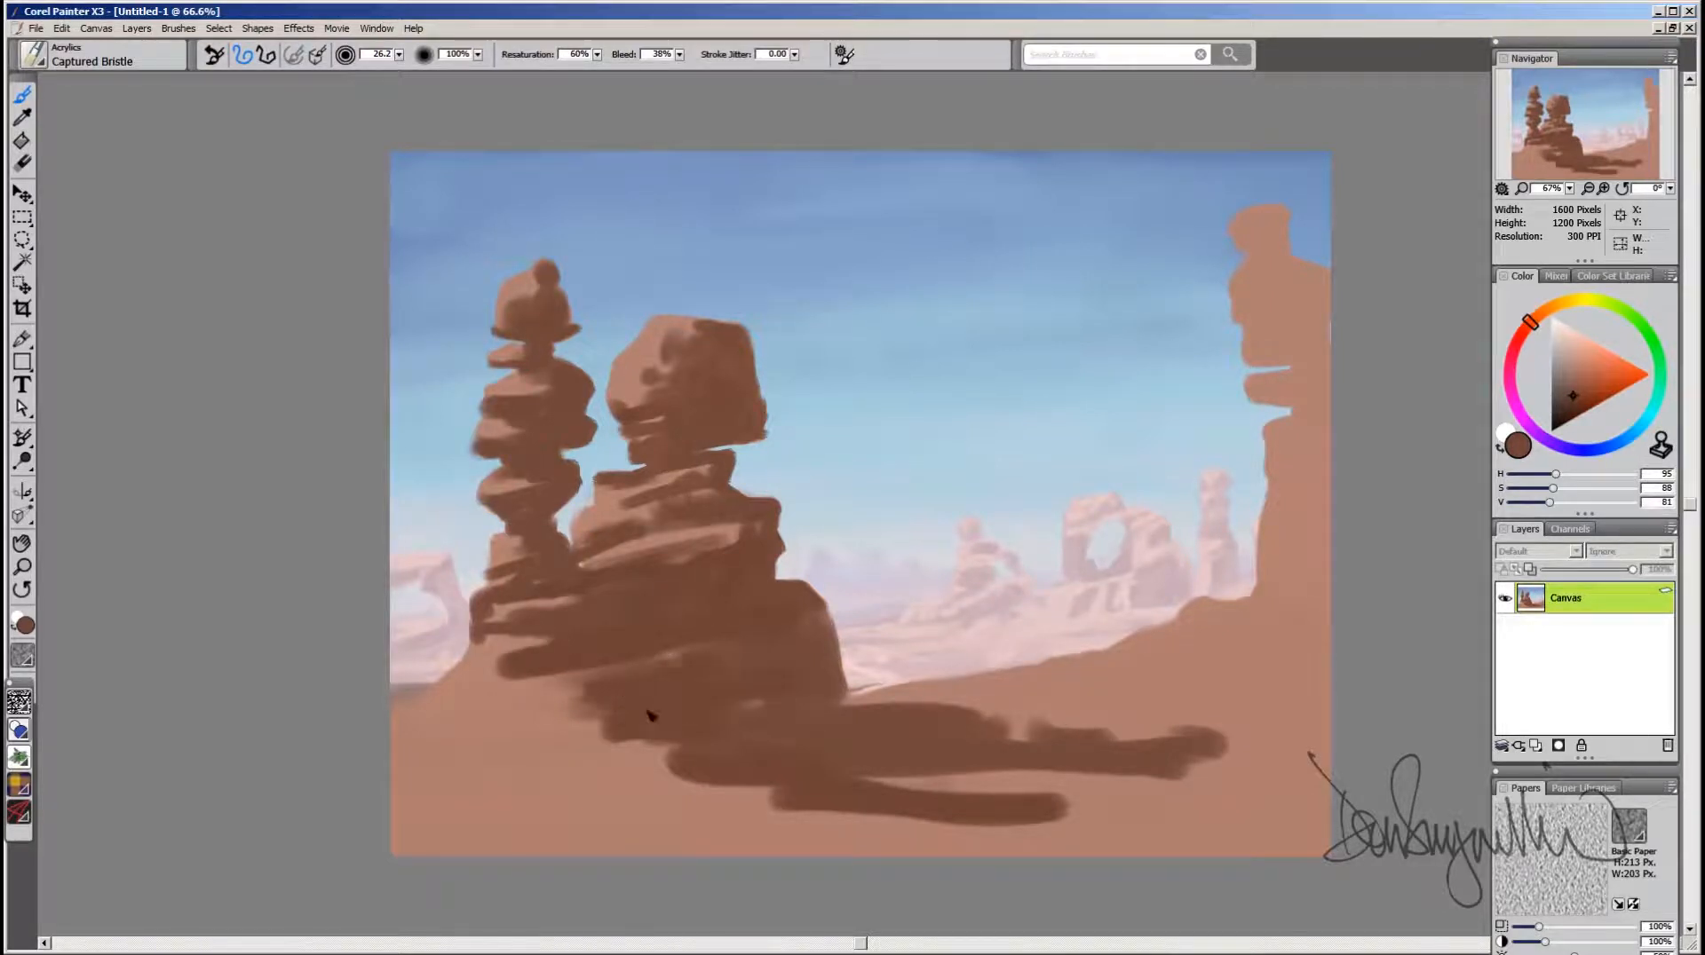
{"action": "mouse_move", "coordinate": [821, 636]}
{"action": "left_mouse_down"}
{"action": "mouse_move", "coordinate": [844, 716]}
{"action": "mouse_move", "coordinate": [705, 716]}
{"action": "mouse_move", "coordinate": [563, 674]}
{"action": "mouse_move", "coordinate": [494, 689]}
{"action": "mouse_move", "coordinate": [484, 737]}
{"action": "left_mouse_up"}
Step: Reduce the brush to 12.8 and paint thin, dark eroded streaks down the left side of the formation's base
{"action": "key", "text": "bracketleft"}
{"action": "key", "text": "bracketleft"}
{"action": "key", "text": "bracketleft"}
{"action": "key", "text": "bracketleft"}
{"action": "left_click_drag", "start_coordinate": [508, 640], "coordinate": [481, 759]}
{"action": "key", "text": "bracketright"}
{"action": "left_click_drag", "start_coordinate": [503, 677], "coordinate": [457, 770]}
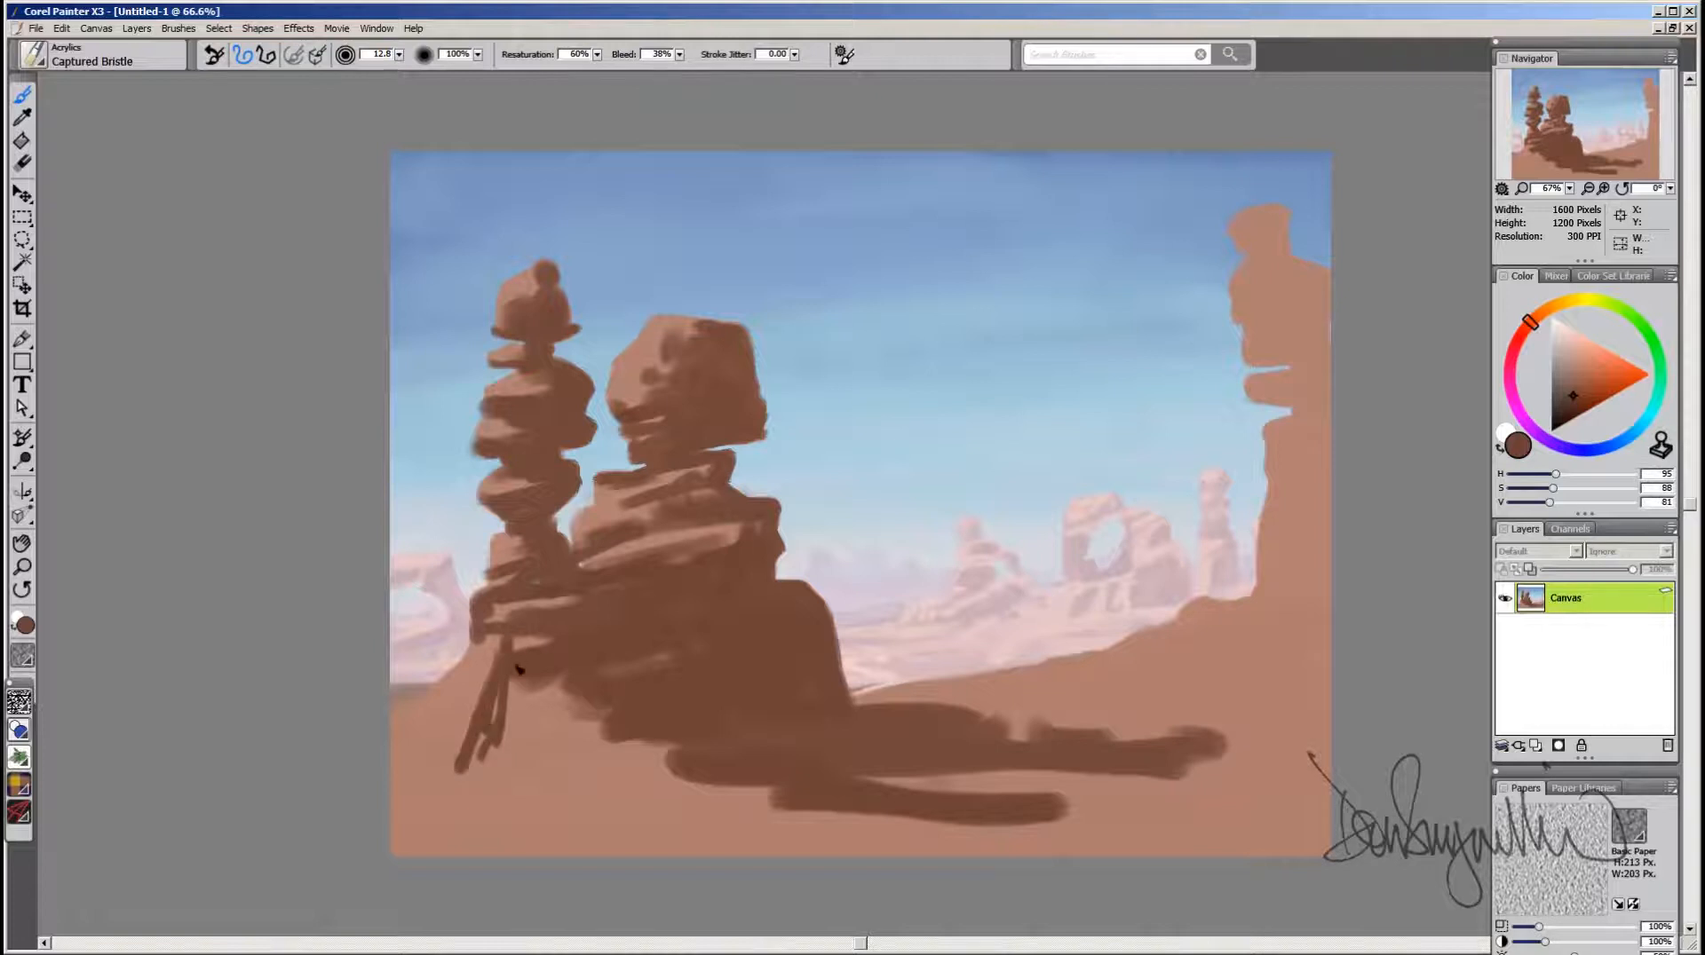
{"action": "mouse_move", "coordinate": [499, 641]}
{"action": "left_mouse_down"}
{"action": "mouse_move", "coordinate": [491, 693]}
{"action": "mouse_move", "coordinate": [436, 702]}
{"action": "left_mouse_up"}
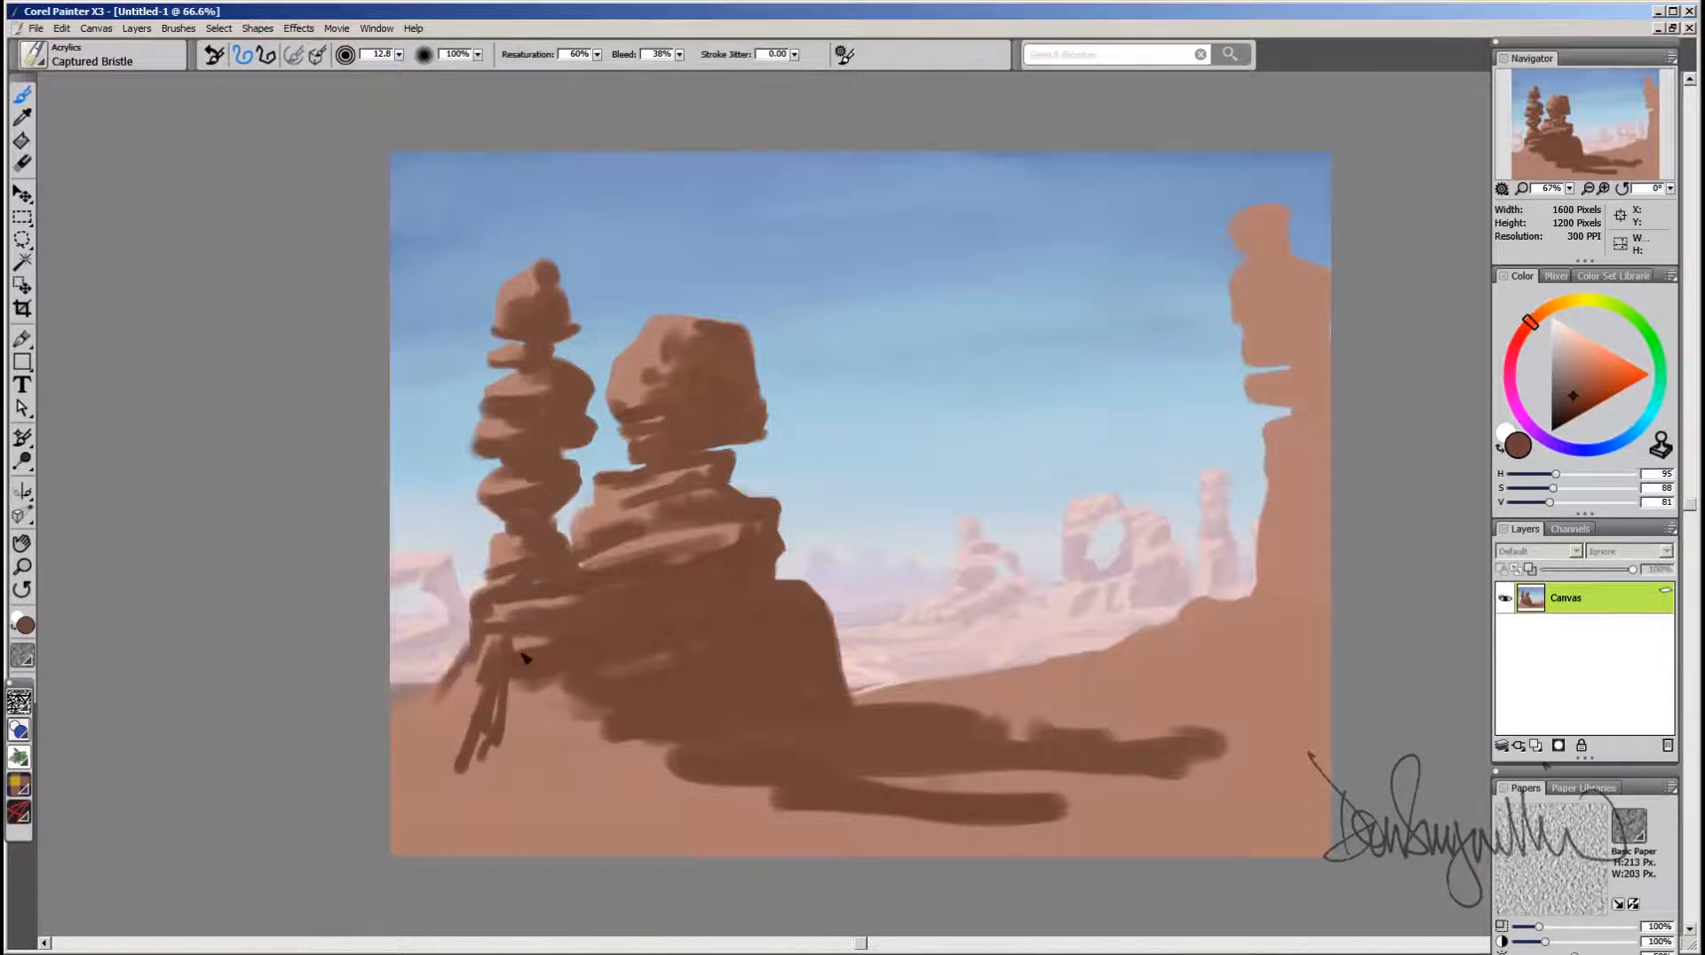
Step: Extend dark vertical streaks across the front of the base, fill its left foot, and touch up crevices in the block above
{"action": "mouse_move", "coordinate": [541, 682]}
{"action": "left_mouse_down"}
{"action": "mouse_move", "coordinate": [534, 782]}
{"action": "mouse_move", "coordinate": [591, 795]}
{"action": "left_mouse_up"}
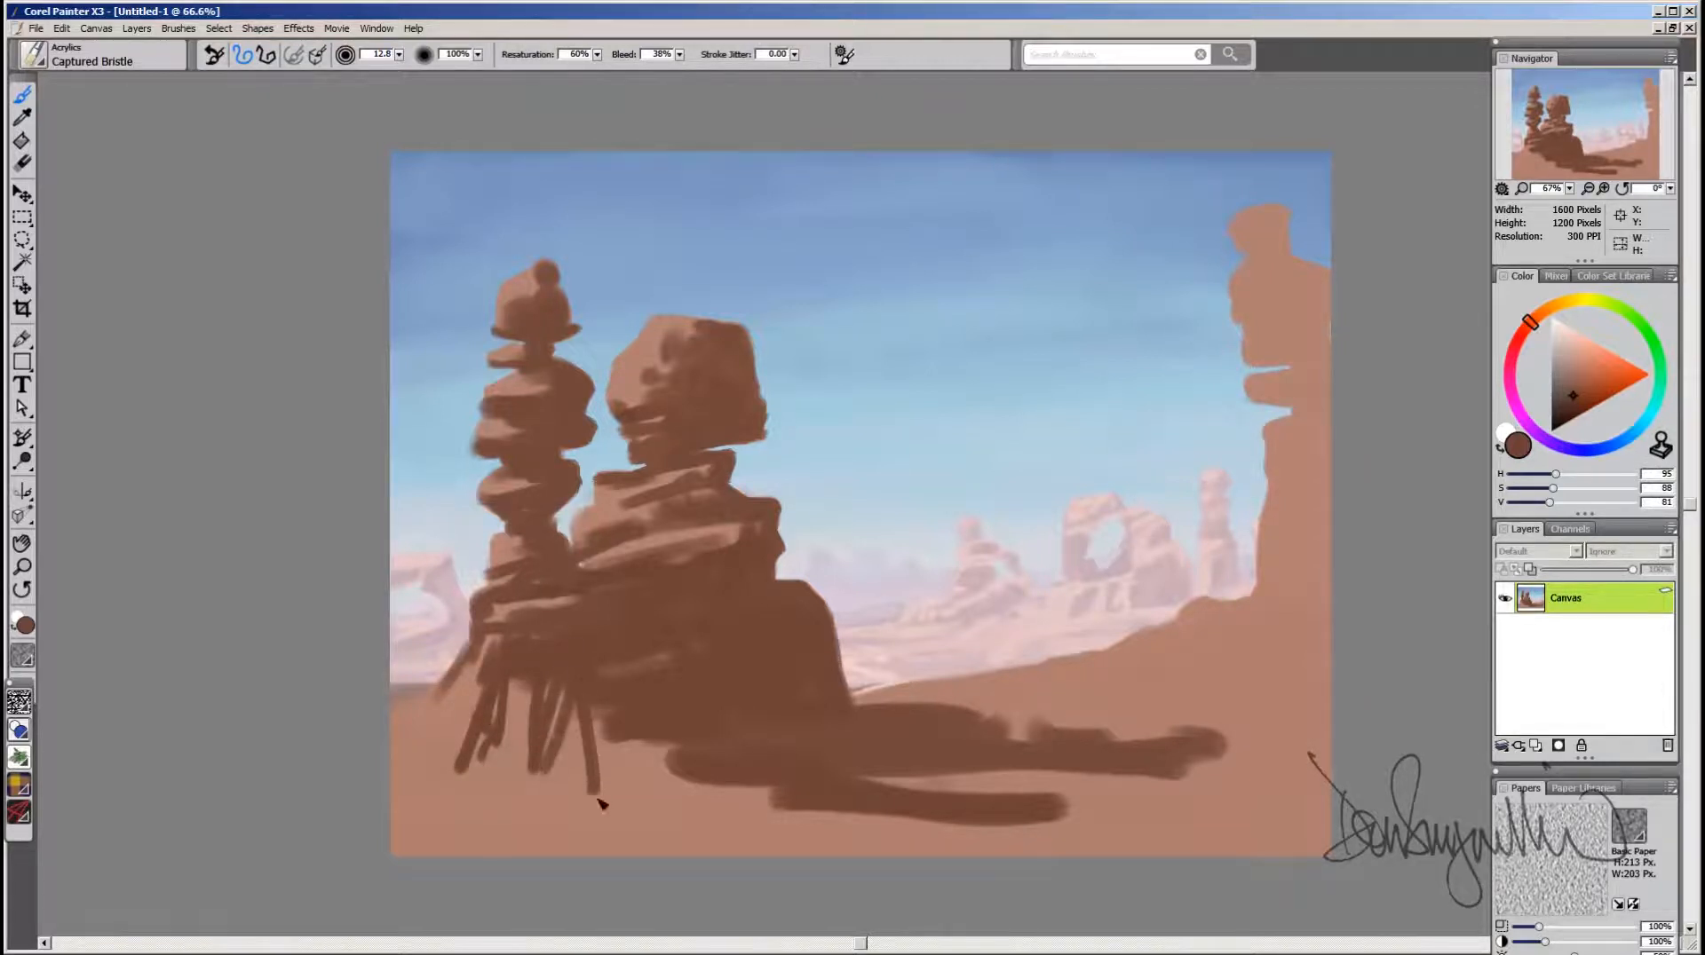
{"action": "mouse_move", "coordinate": [614, 688]}
{"action": "left_mouse_down"}
{"action": "mouse_move", "coordinate": [599, 803]}
{"action": "mouse_move", "coordinate": [598, 700]}
{"action": "mouse_move", "coordinate": [558, 799]}
{"action": "left_mouse_up"}
{"action": "mouse_move", "coordinate": [524, 684]}
{"action": "left_mouse_down"}
{"action": "mouse_move", "coordinate": [485, 719]}
{"action": "mouse_move", "coordinate": [494, 738]}
{"action": "mouse_move", "coordinate": [460, 757]}
{"action": "mouse_move", "coordinate": [471, 778]}
{"action": "mouse_move", "coordinate": [467, 732]}
{"action": "left_mouse_up"}
{"action": "left_click_drag", "start_coordinate": [498, 744], "coordinate": [491, 767]}
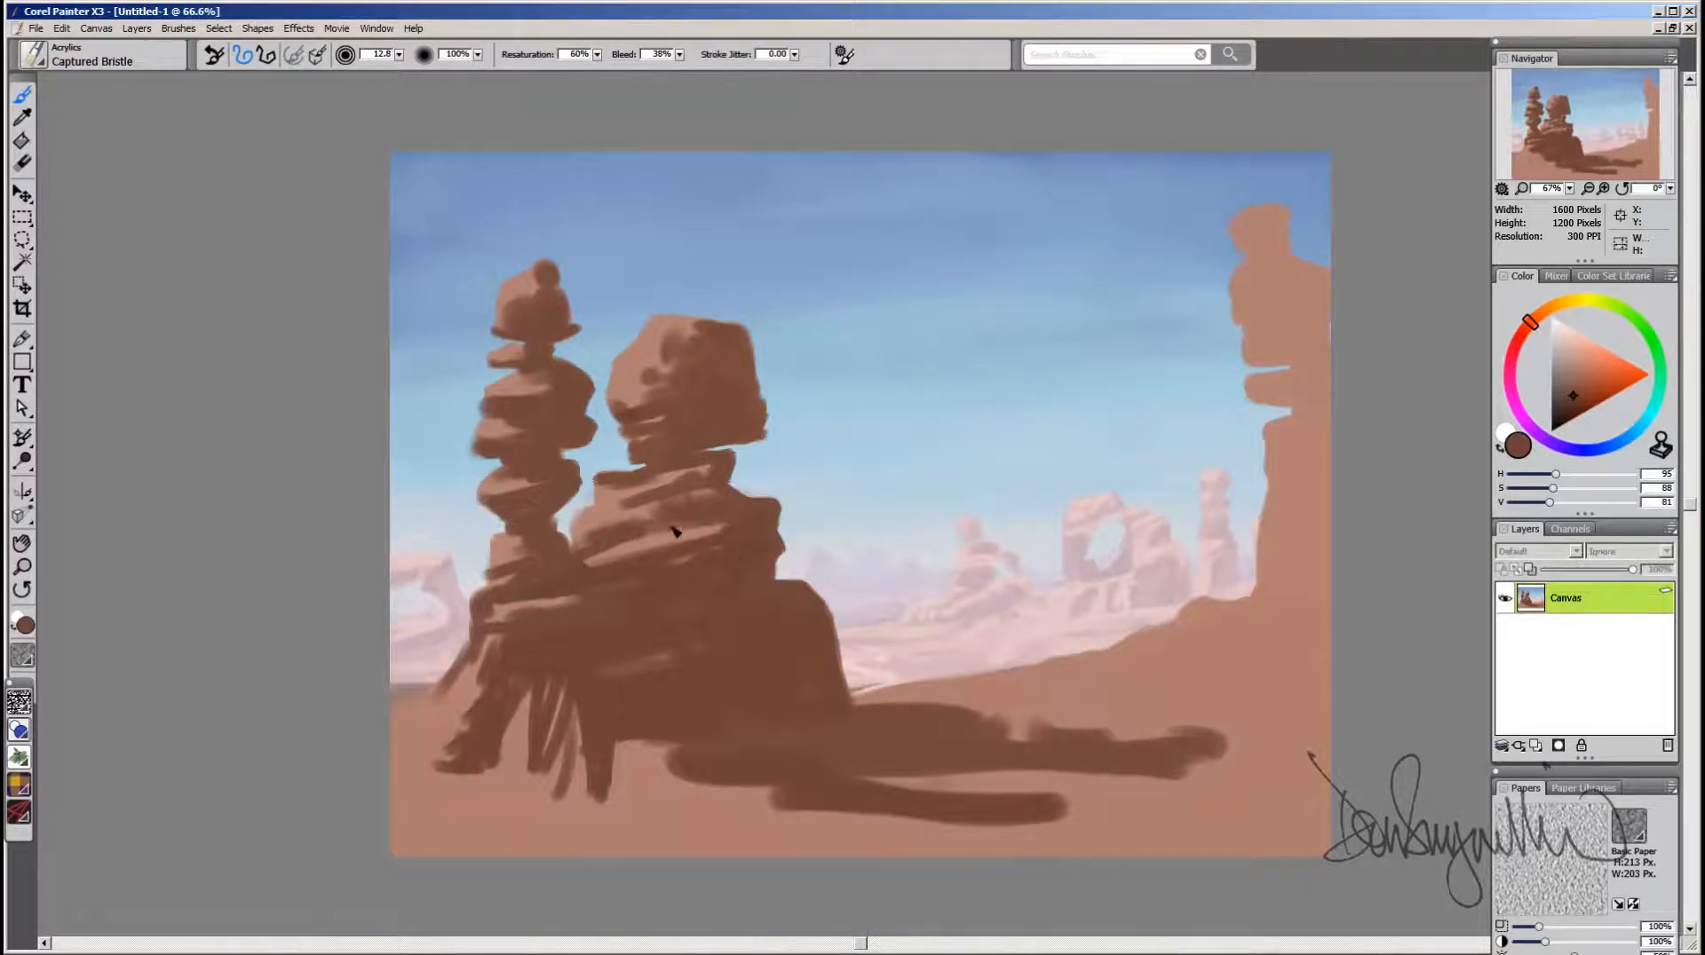
{"action": "left_click_drag", "start_coordinate": [630, 522], "coordinate": [609, 508]}
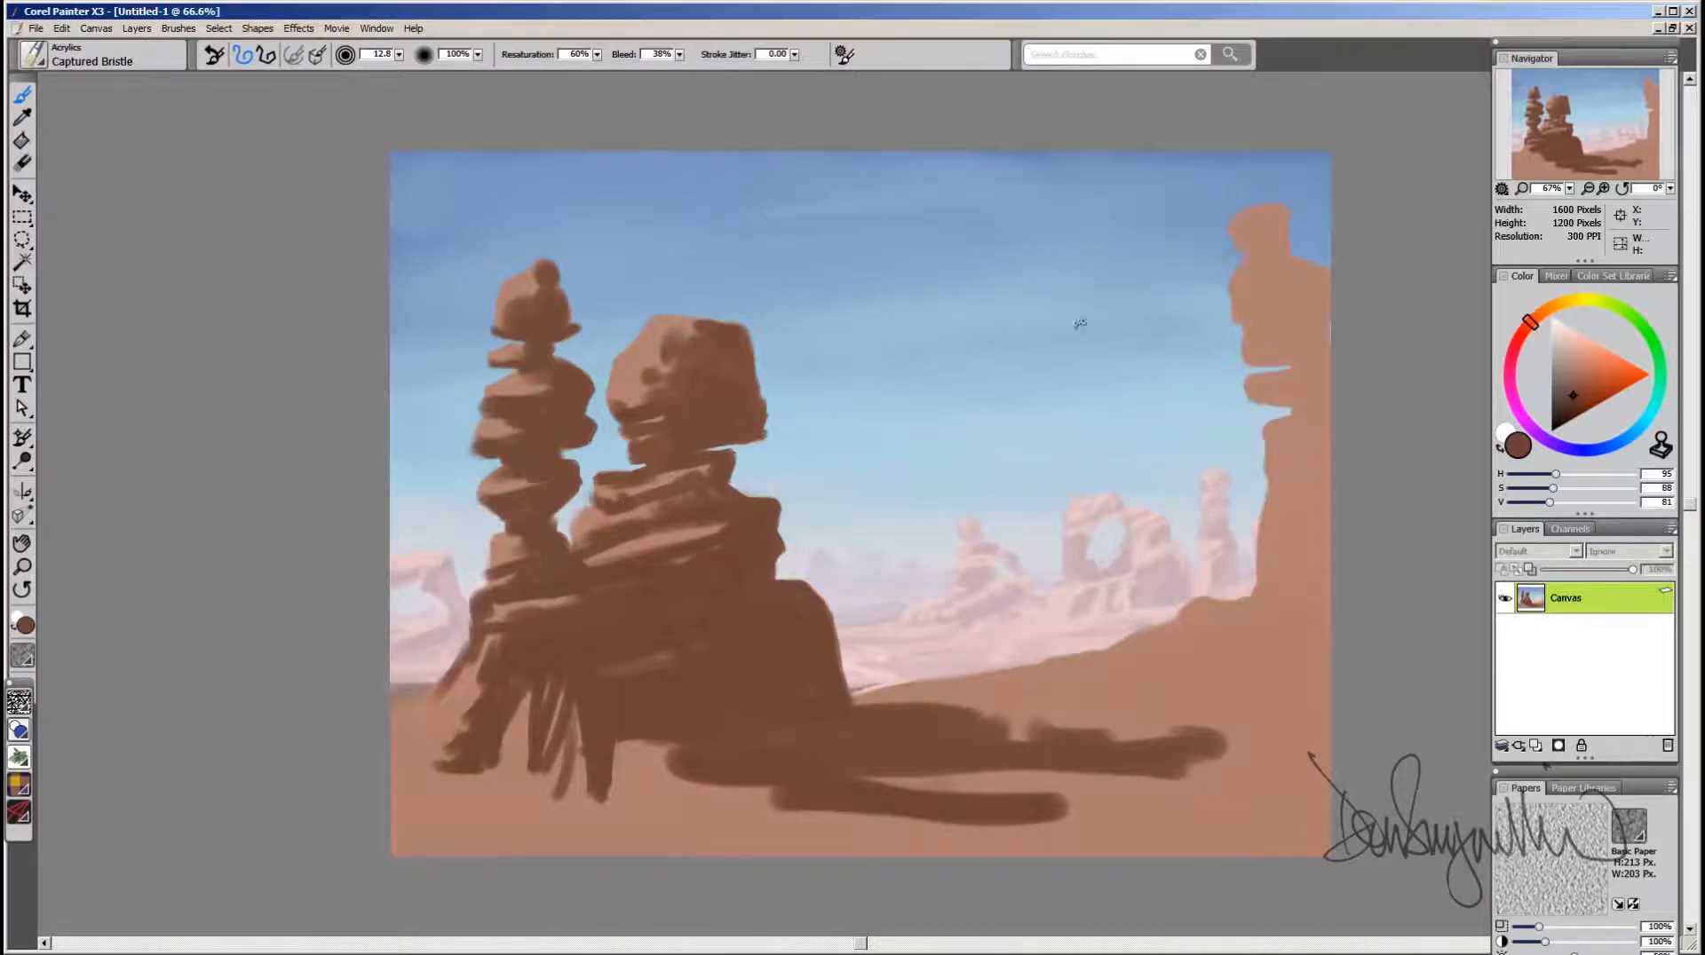
Step: Shade the top rocks of the right tower with dark layered strokes, alternating sampled light and dark browns to shape the ledges
{"action": "mouse_move", "coordinate": [1239, 255]}
{"action": "left_mouse_down"}
{"action": "mouse_move", "coordinate": [1294, 237]}
{"action": "mouse_move", "coordinate": [1245, 237]}
{"action": "mouse_move", "coordinate": [1251, 263]}
{"action": "mouse_move", "coordinate": [1287, 258]}
{"action": "mouse_move", "coordinate": [1244, 282]}
{"action": "mouse_move", "coordinate": [1342, 280]}
{"action": "mouse_move", "coordinate": [1294, 271]}
{"action": "mouse_move", "coordinate": [1342, 289]}
{"action": "mouse_move", "coordinate": [1336, 309]}
{"action": "mouse_move", "coordinate": [1252, 327]}
{"action": "mouse_move", "coordinate": [1310, 291]}
{"action": "mouse_move", "coordinate": [1249, 323]}
{"action": "mouse_move", "coordinate": [1279, 288]}
{"action": "mouse_move", "coordinate": [1292, 321]}
{"action": "mouse_move", "coordinate": [1330, 299]}
{"action": "mouse_move", "coordinate": [1246, 326]}
{"action": "mouse_move", "coordinate": [1247, 310]}
{"action": "mouse_move", "coordinate": [1318, 281]}
{"action": "mouse_move", "coordinate": [1294, 299]}
{"action": "mouse_move", "coordinate": [1310, 276]}
{"action": "mouse_move", "coordinate": [1275, 268]}
{"action": "mouse_move", "coordinate": [1326, 279]}
{"action": "mouse_move", "coordinate": [1317, 308]}
{"action": "mouse_move", "coordinate": [1235, 298]}
{"action": "mouse_move", "coordinate": [1265, 311]}
{"action": "mouse_move", "coordinate": [1293, 293]}
{"action": "mouse_move", "coordinate": [1299, 339]}
{"action": "mouse_move", "coordinate": [1314, 326]}
{"action": "mouse_move", "coordinate": [1258, 391]}
{"action": "mouse_move", "coordinate": [1336, 378]}
{"action": "mouse_move", "coordinate": [1254, 373]}
{"action": "mouse_move", "coordinate": [1332, 370]}
{"action": "mouse_move", "coordinate": [1284, 363]}
{"action": "left_mouse_up"}
{"action": "left_click", "coordinate": [1261, 289], "text": "alt"}
{"action": "left_click", "coordinate": [1311, 286], "text": "alt"}
{"action": "left_click", "coordinate": [1255, 293], "text": "alt"}
{"action": "left_click", "coordinate": [1302, 297], "text": "alt"}
{"action": "left_click", "coordinate": [1257, 325], "text": "alt"}
{"action": "left_click", "coordinate": [1314, 293], "text": "alt"}
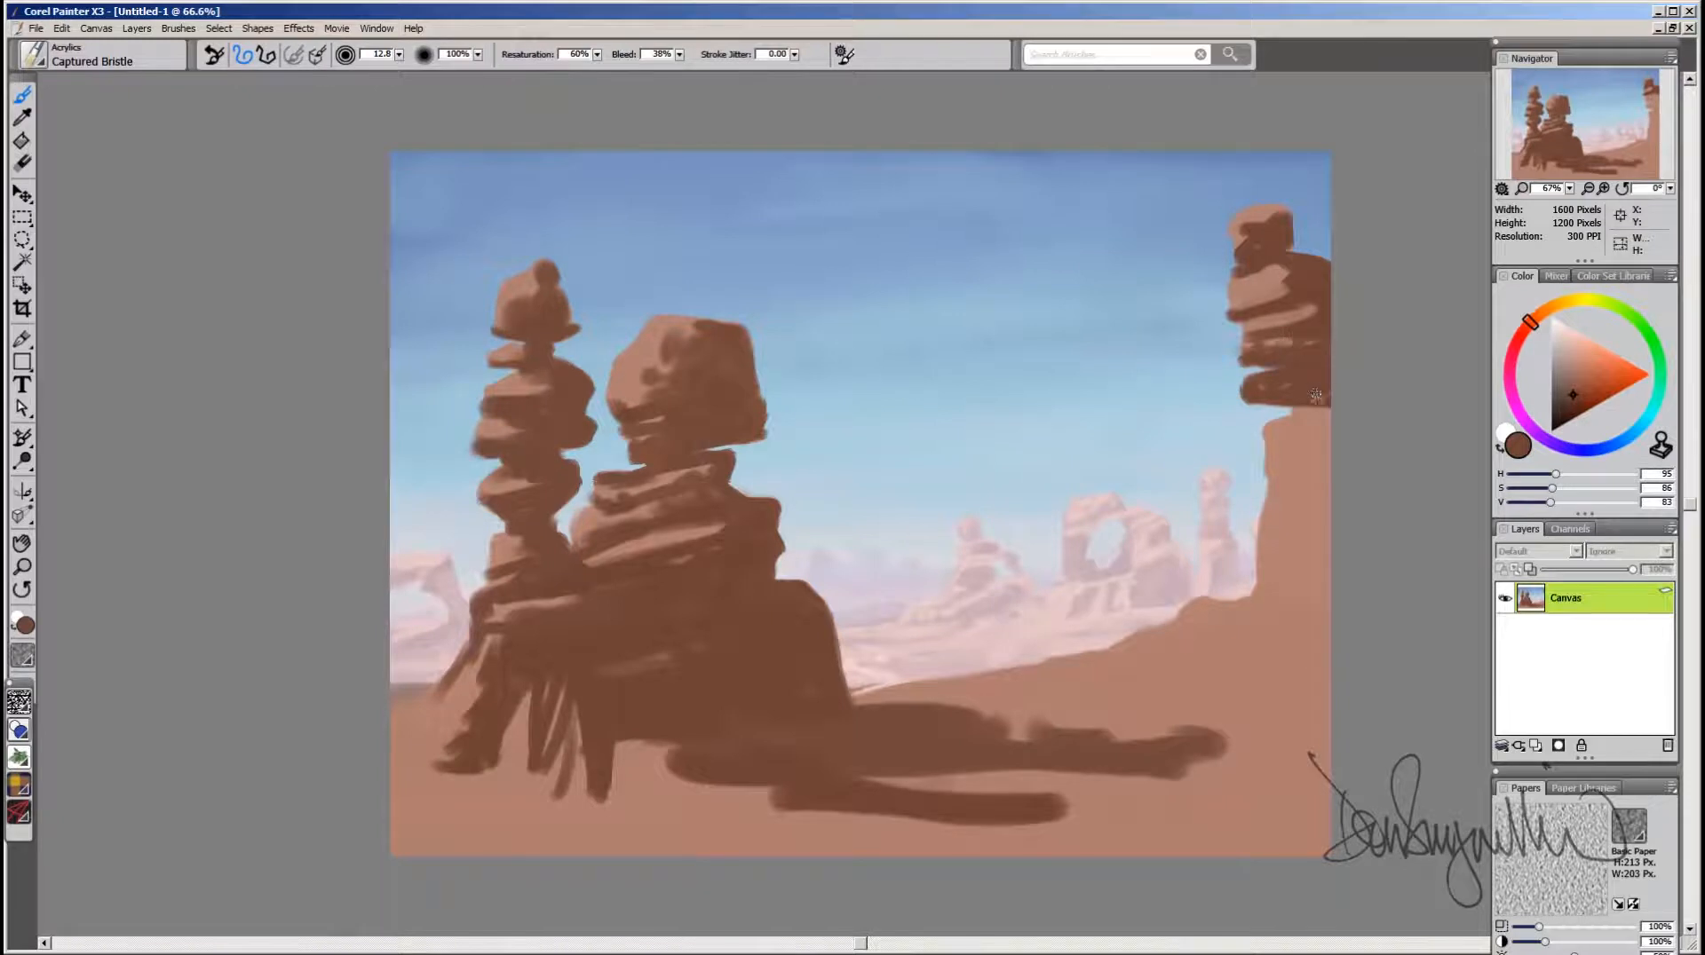
Step: Paint dark shadows on the right tower's middle section below the overhang, sampling its light and dark browns
{"action": "mouse_move", "coordinate": [1267, 452]}
{"action": "left_mouse_down"}
{"action": "mouse_move", "coordinate": [1338, 445]}
{"action": "mouse_move", "coordinate": [1285, 394]}
{"action": "mouse_move", "coordinate": [1267, 397]}
{"action": "mouse_move", "coordinate": [1305, 395]}
{"action": "mouse_move", "coordinate": [1285, 437]}
{"action": "mouse_move", "coordinate": [1325, 424]}
{"action": "mouse_move", "coordinate": [1279, 438]}
{"action": "mouse_move", "coordinate": [1313, 445]}
{"action": "mouse_move", "coordinate": [1269, 439]}
{"action": "mouse_move", "coordinate": [1276, 454]}
{"action": "mouse_move", "coordinate": [1319, 425]}
{"action": "mouse_move", "coordinate": [1281, 432]}
{"action": "mouse_move", "coordinate": [1320, 422]}
{"action": "mouse_move", "coordinate": [1317, 386]}
{"action": "mouse_move", "coordinate": [1319, 442]}
{"action": "mouse_move", "coordinate": [1276, 475]}
{"action": "mouse_move", "coordinate": [1353, 474]}
{"action": "mouse_move", "coordinate": [1271, 471]}
{"action": "mouse_move", "coordinate": [1329, 479]}
{"action": "left_mouse_up"}
{"action": "left_click", "coordinate": [1280, 433], "text": "alt"}
{"action": "left_click", "coordinate": [1274, 448], "text": "alt"}
{"action": "left_click", "coordinate": [1317, 416], "text": "alt"}
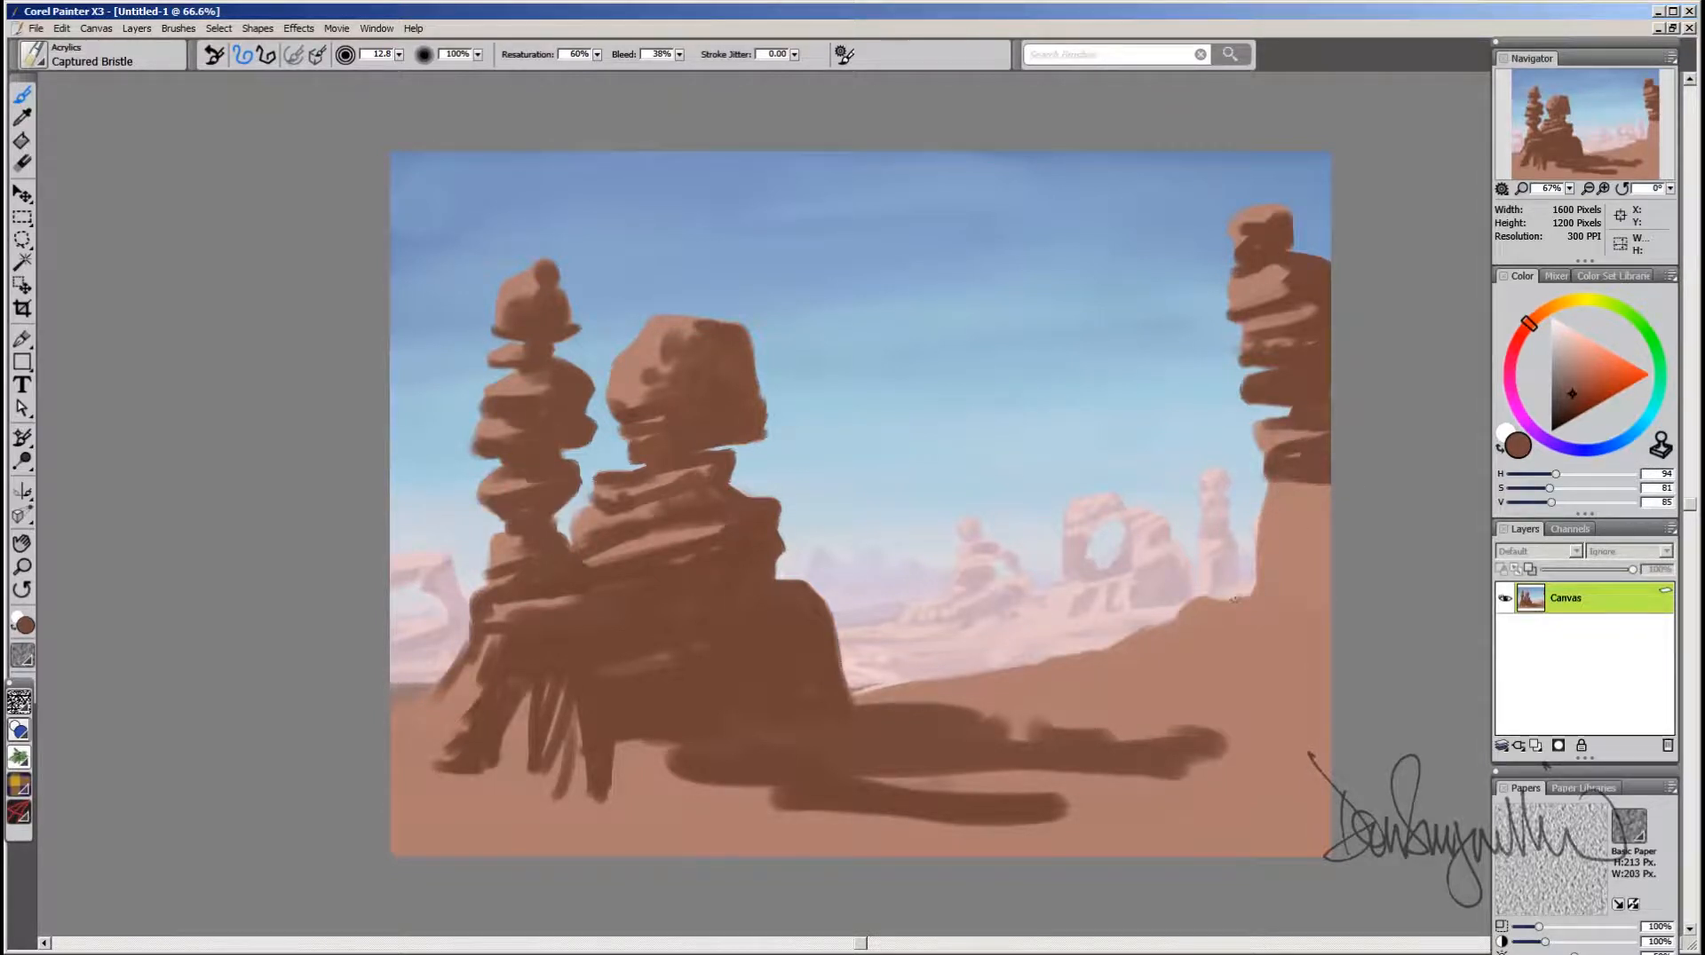
Step: Resample the shadow brown and paint dark rocks and creases along the slope's ridge below the right tower
{"action": "left_click_drag", "start_coordinate": [1213, 610], "coordinate": [1192, 628]}
{"action": "left_click", "coordinate": [695, 349], "text": "alt"}
{"action": "left_click", "coordinate": [1315, 459], "text": "alt"}
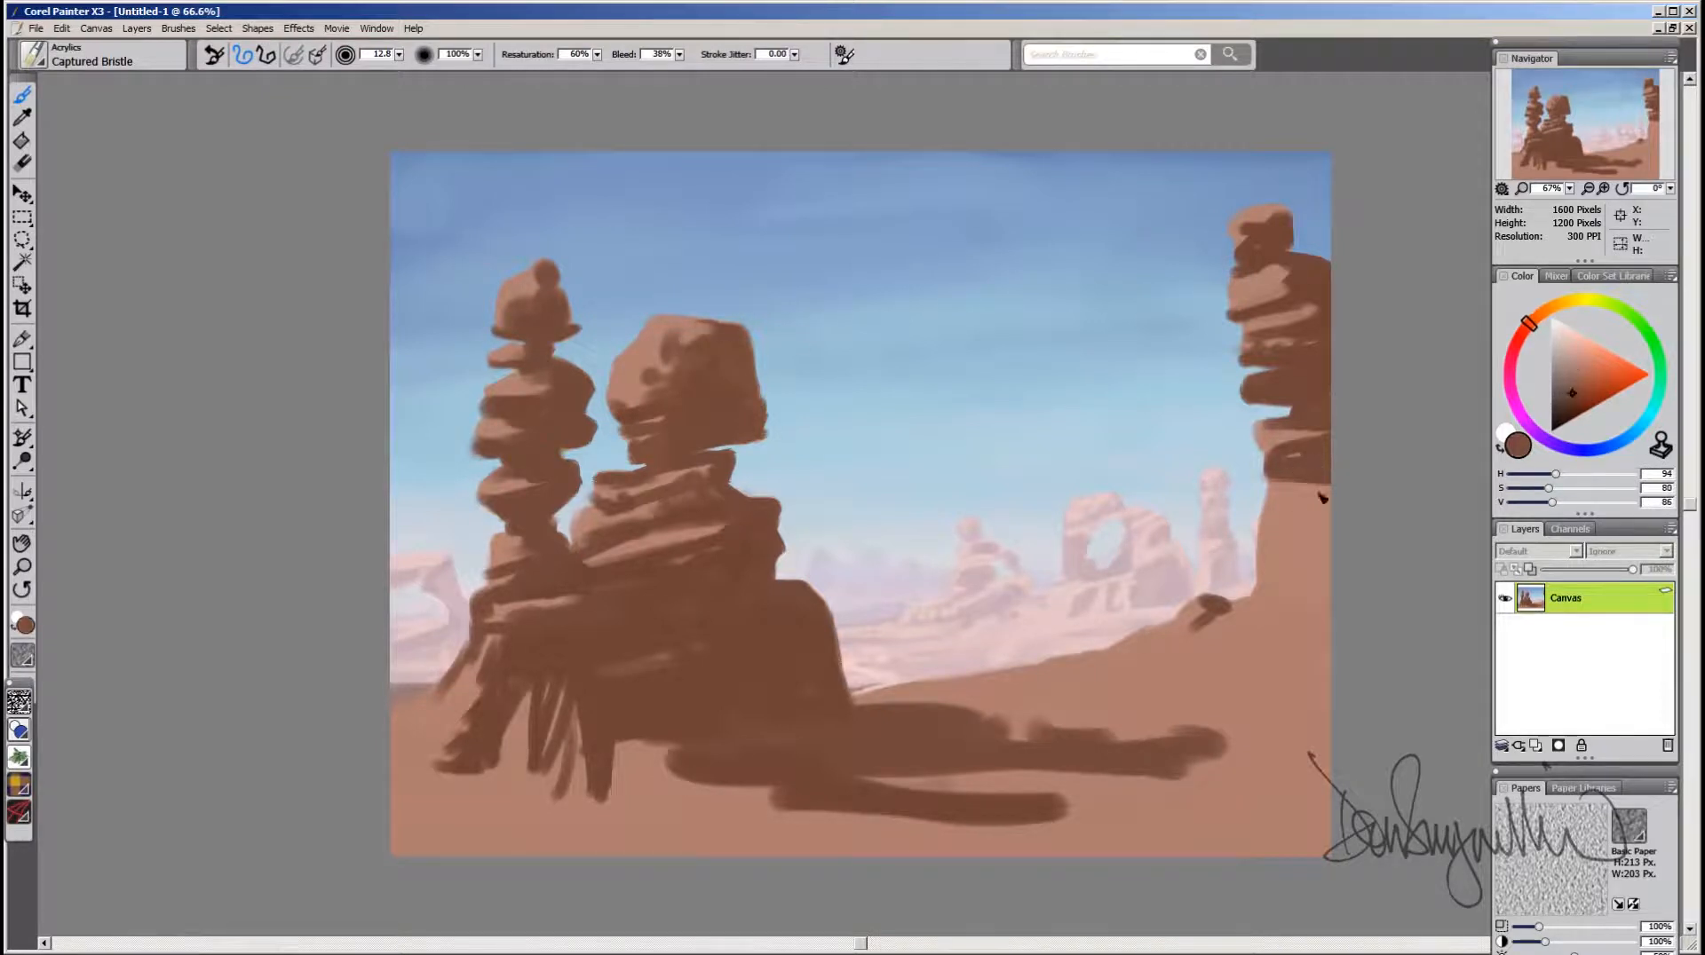
{"action": "left_click_drag", "start_coordinate": [1311, 475], "coordinate": [1314, 497]}
{"action": "mouse_move", "coordinate": [973, 674]}
{"action": "left_mouse_down"}
{"action": "mouse_move", "coordinate": [1208, 671]}
{"action": "mouse_move", "coordinate": [1181, 652]}
{"action": "mouse_move", "coordinate": [1230, 682]}
{"action": "left_mouse_up"}
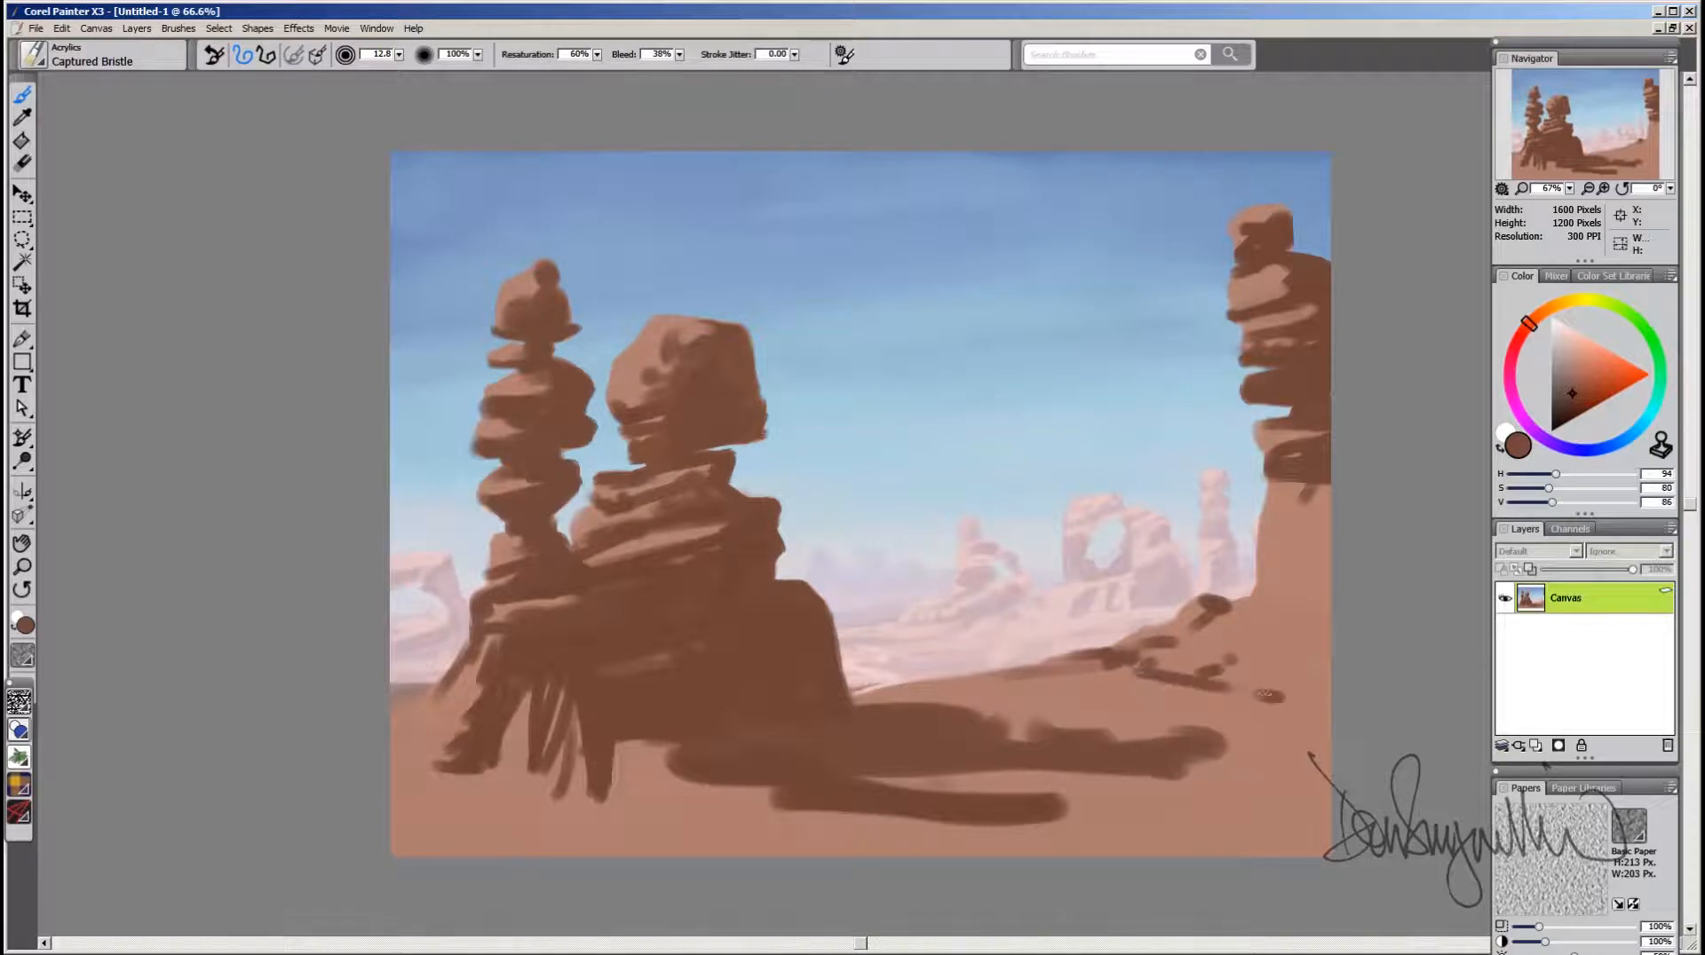
Step: Dab small dark rocks along the cast shadow's upper edge and add more shadow to the slope near the right tower
{"action": "left_click", "coordinate": [1013, 716]}
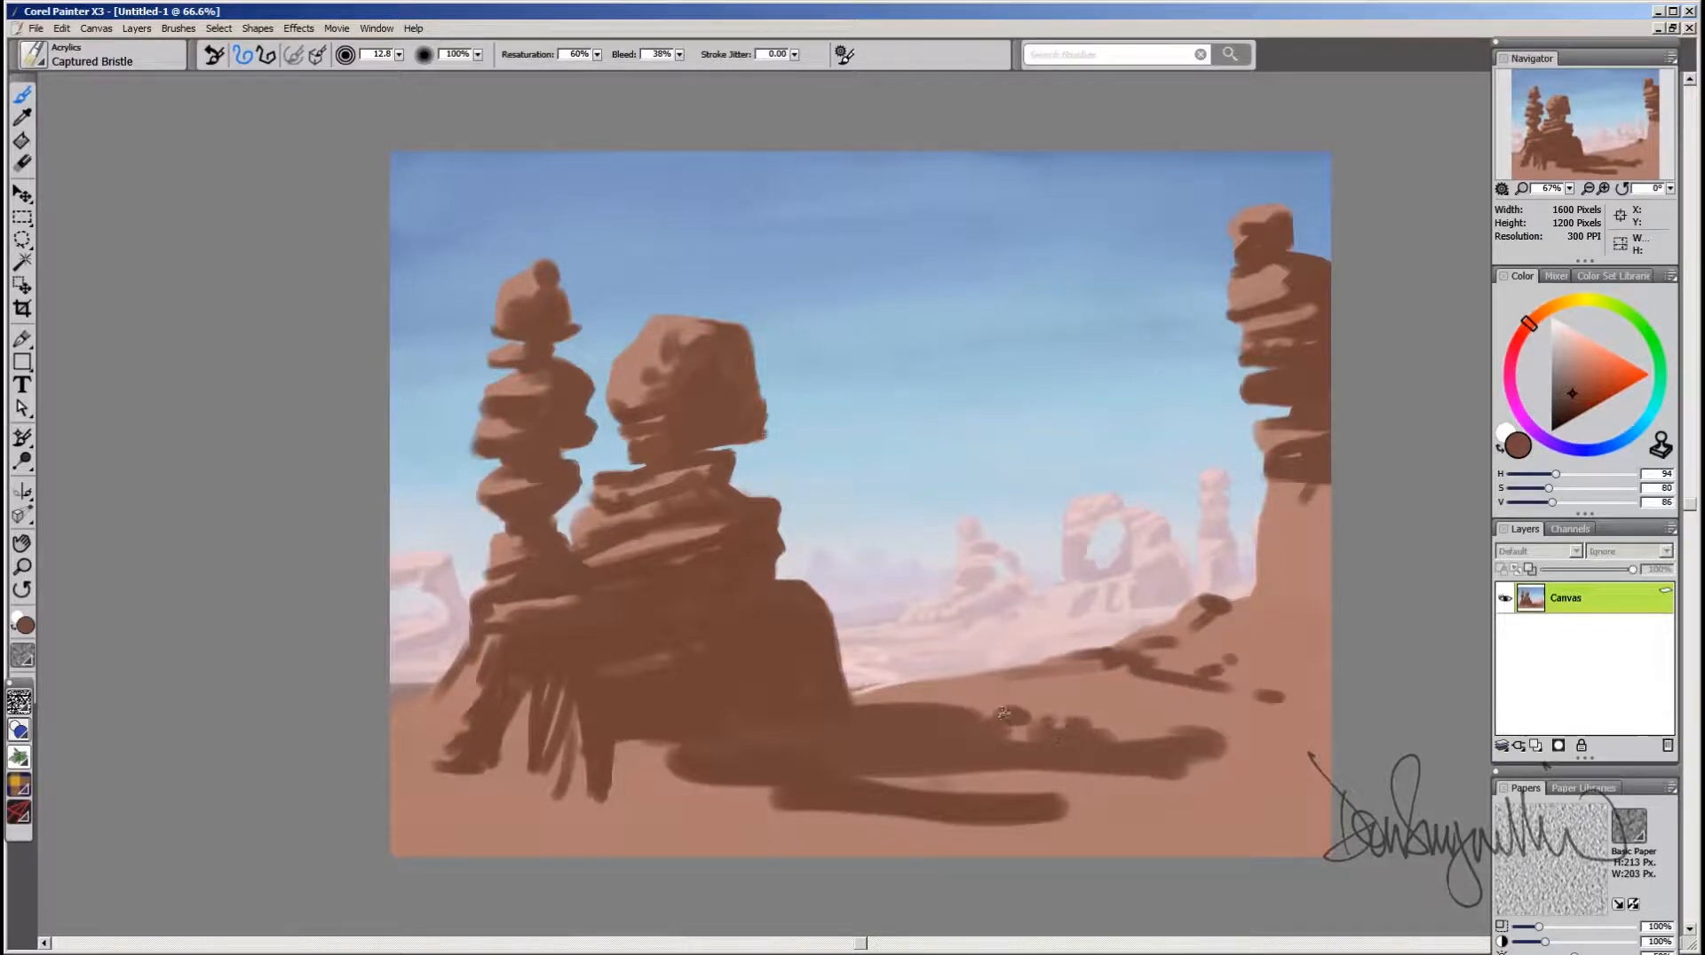
{"action": "left_click", "coordinate": [982, 705]}
{"action": "left_click_drag", "start_coordinate": [1180, 744], "coordinate": [1165, 741]}
{"action": "left_click_drag", "start_coordinate": [1157, 717], "coordinate": [1152, 726]}
{"action": "mouse_move", "coordinate": [1199, 625]}
{"action": "left_mouse_down"}
{"action": "mouse_move", "coordinate": [1189, 639]}
{"action": "mouse_move", "coordinate": [1195, 614]}
{"action": "mouse_move", "coordinate": [1265, 605]}
{"action": "left_mouse_up"}
{"action": "left_click", "coordinate": [1243, 627]}
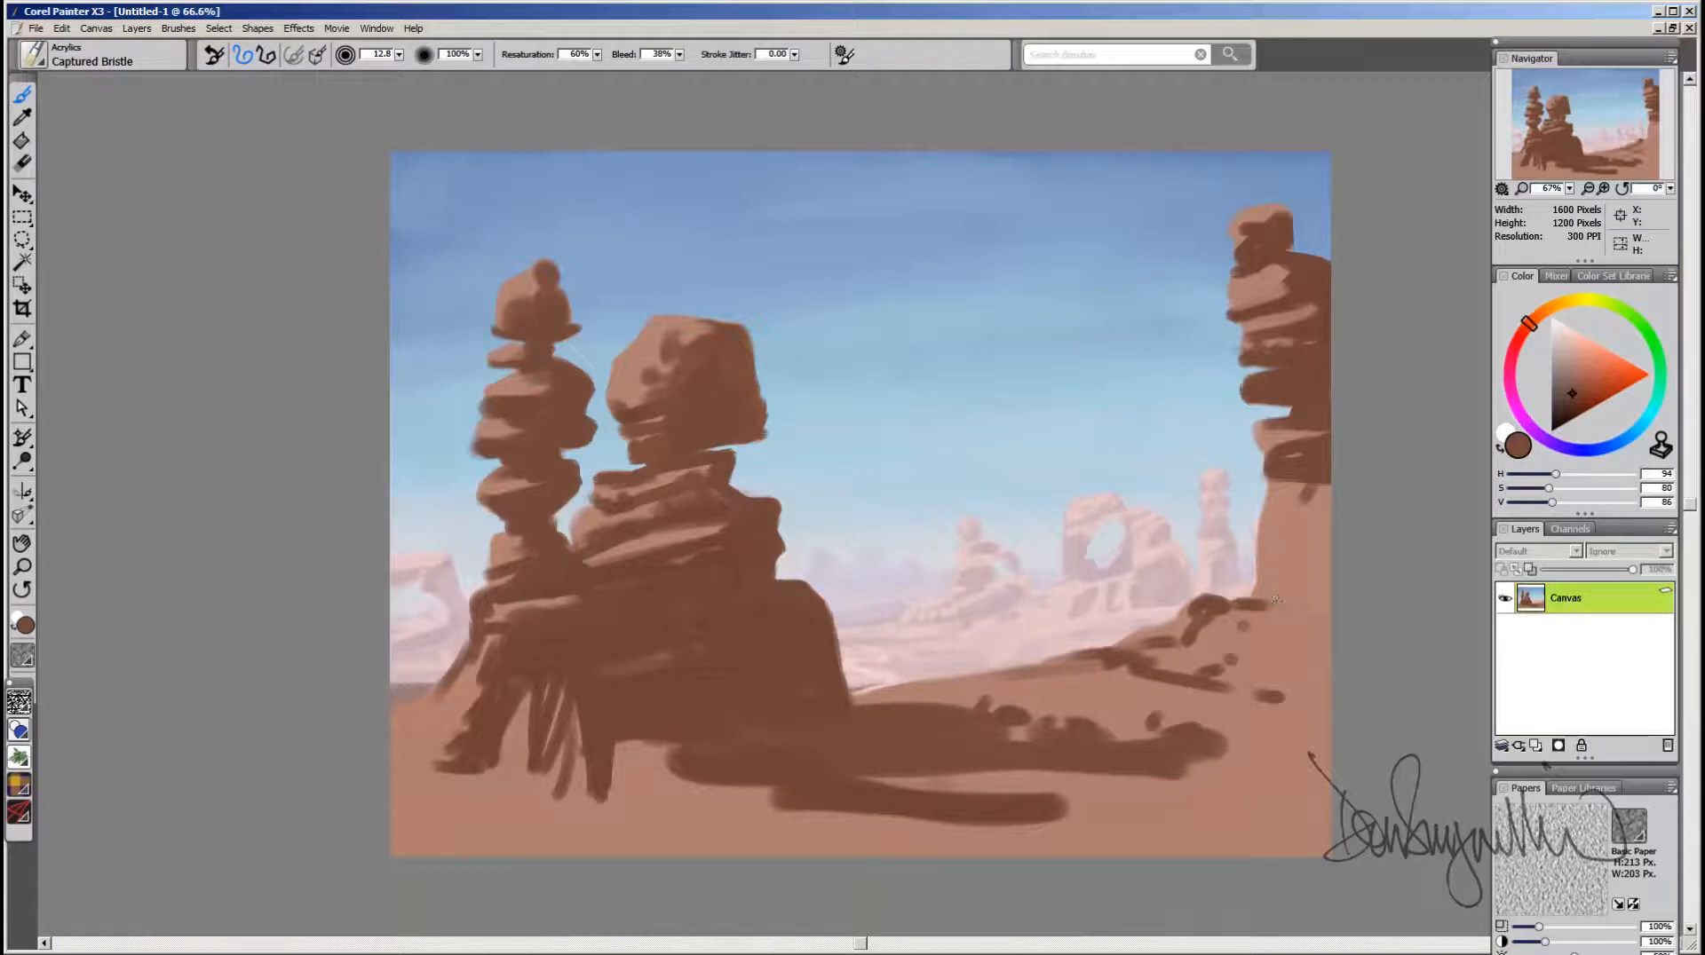
Step: Shade the right tower's base with dark vertical streaks, alternating sampled light and dark browns to refine its surface
{"action": "mouse_move", "coordinate": [1264, 519]}
{"action": "left_mouse_down"}
{"action": "mouse_move", "coordinate": [1325, 517]}
{"action": "mouse_move", "coordinate": [1282, 519]}
{"action": "mouse_move", "coordinate": [1329, 491]}
{"action": "mouse_move", "coordinate": [1302, 469]}
{"action": "mouse_move", "coordinate": [1298, 597]}
{"action": "mouse_move", "coordinate": [1289, 536]}
{"action": "mouse_move", "coordinate": [1269, 602]}
{"action": "mouse_move", "coordinate": [1314, 534]}
{"action": "mouse_move", "coordinate": [1326, 594]}
{"action": "mouse_move", "coordinate": [1330, 511]}
{"action": "mouse_move", "coordinate": [1330, 582]}
{"action": "mouse_move", "coordinate": [1235, 622]}
{"action": "mouse_move", "coordinate": [1353, 628]}
{"action": "mouse_move", "coordinate": [1237, 614]}
{"action": "mouse_move", "coordinate": [1241, 640]}
{"action": "mouse_move", "coordinate": [1314, 646]}
{"action": "mouse_move", "coordinate": [1286, 609]}
{"action": "mouse_move", "coordinate": [1230, 611]}
{"action": "mouse_move", "coordinate": [1310, 619]}
{"action": "mouse_move", "coordinate": [1332, 589]}
{"action": "mouse_move", "coordinate": [1330, 605]}
{"action": "mouse_move", "coordinate": [1314, 552]}
{"action": "mouse_move", "coordinate": [1315, 608]}
{"action": "left_mouse_up"}
{"action": "left_click", "coordinate": [1283, 486], "text": "alt"}
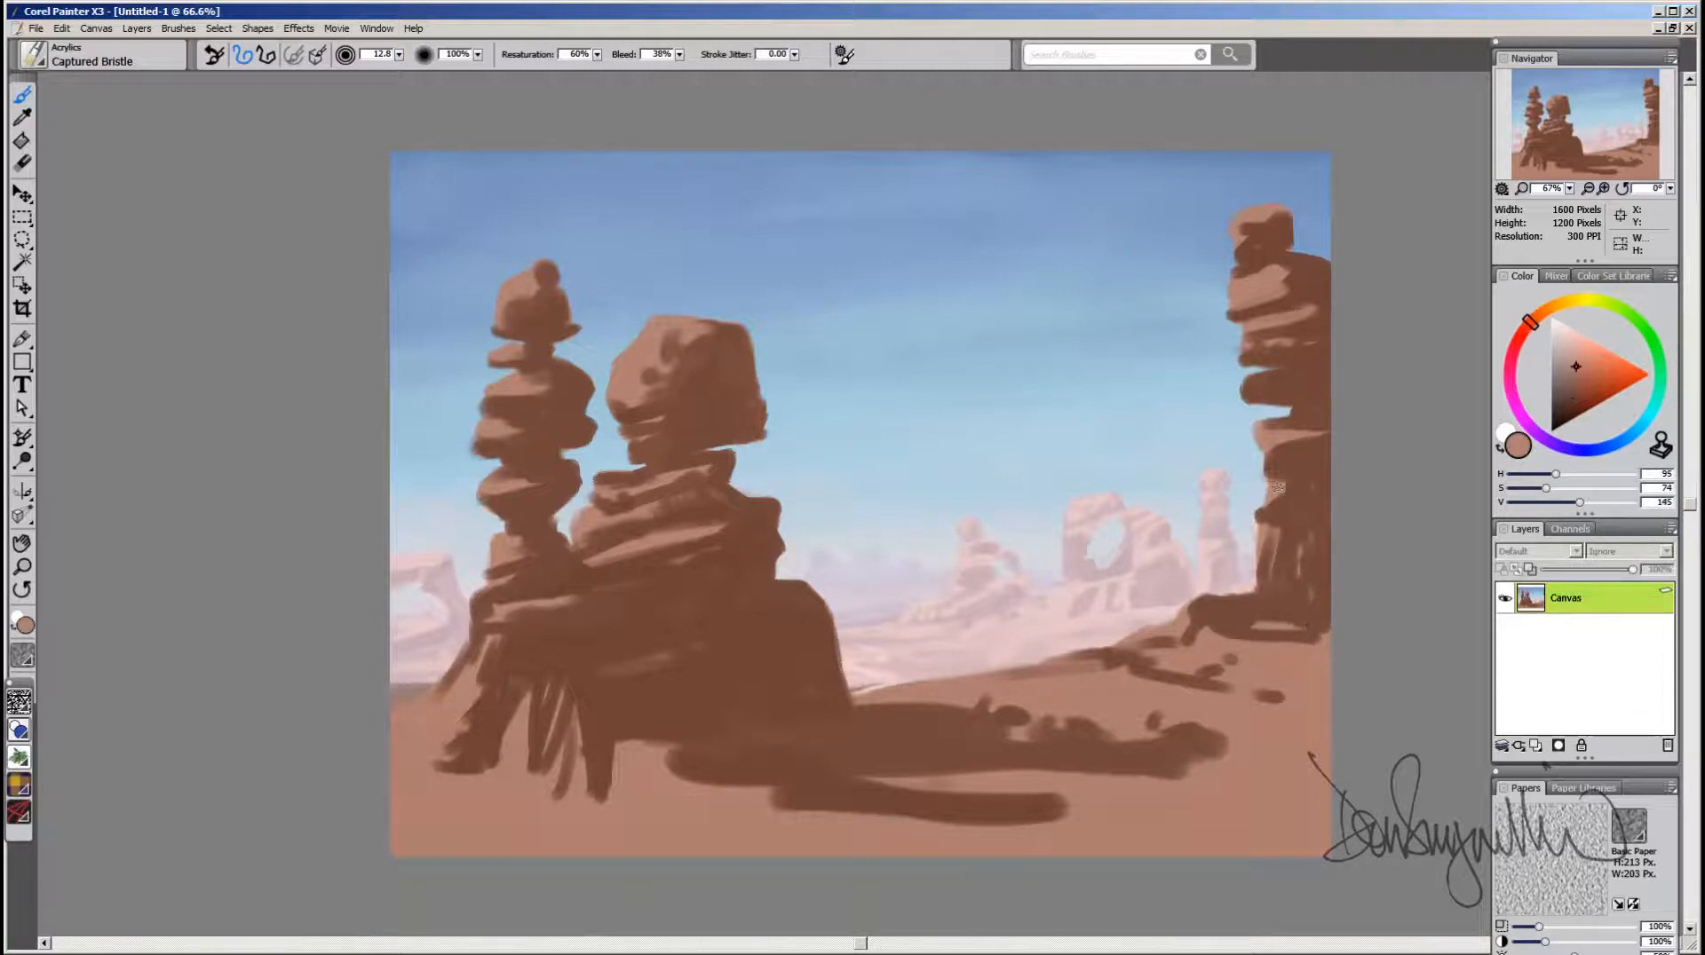
{"action": "left_click", "coordinate": [1302, 506], "text": "alt"}
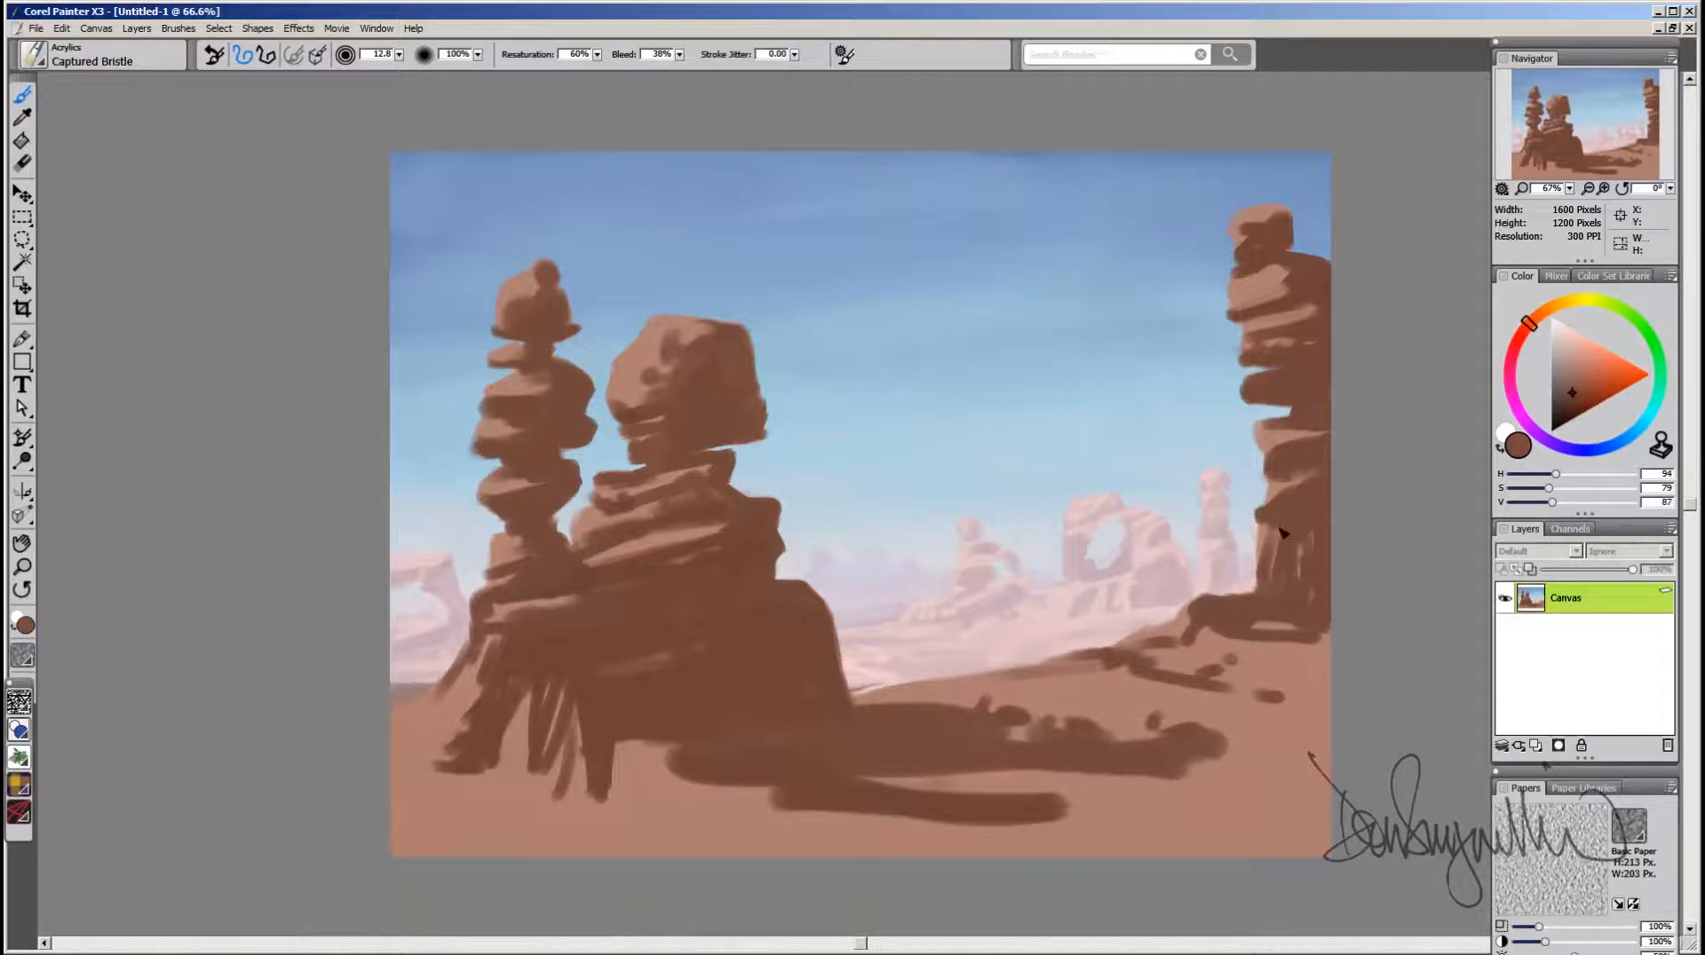
{"action": "left_click", "coordinate": [1274, 549], "text": "alt"}
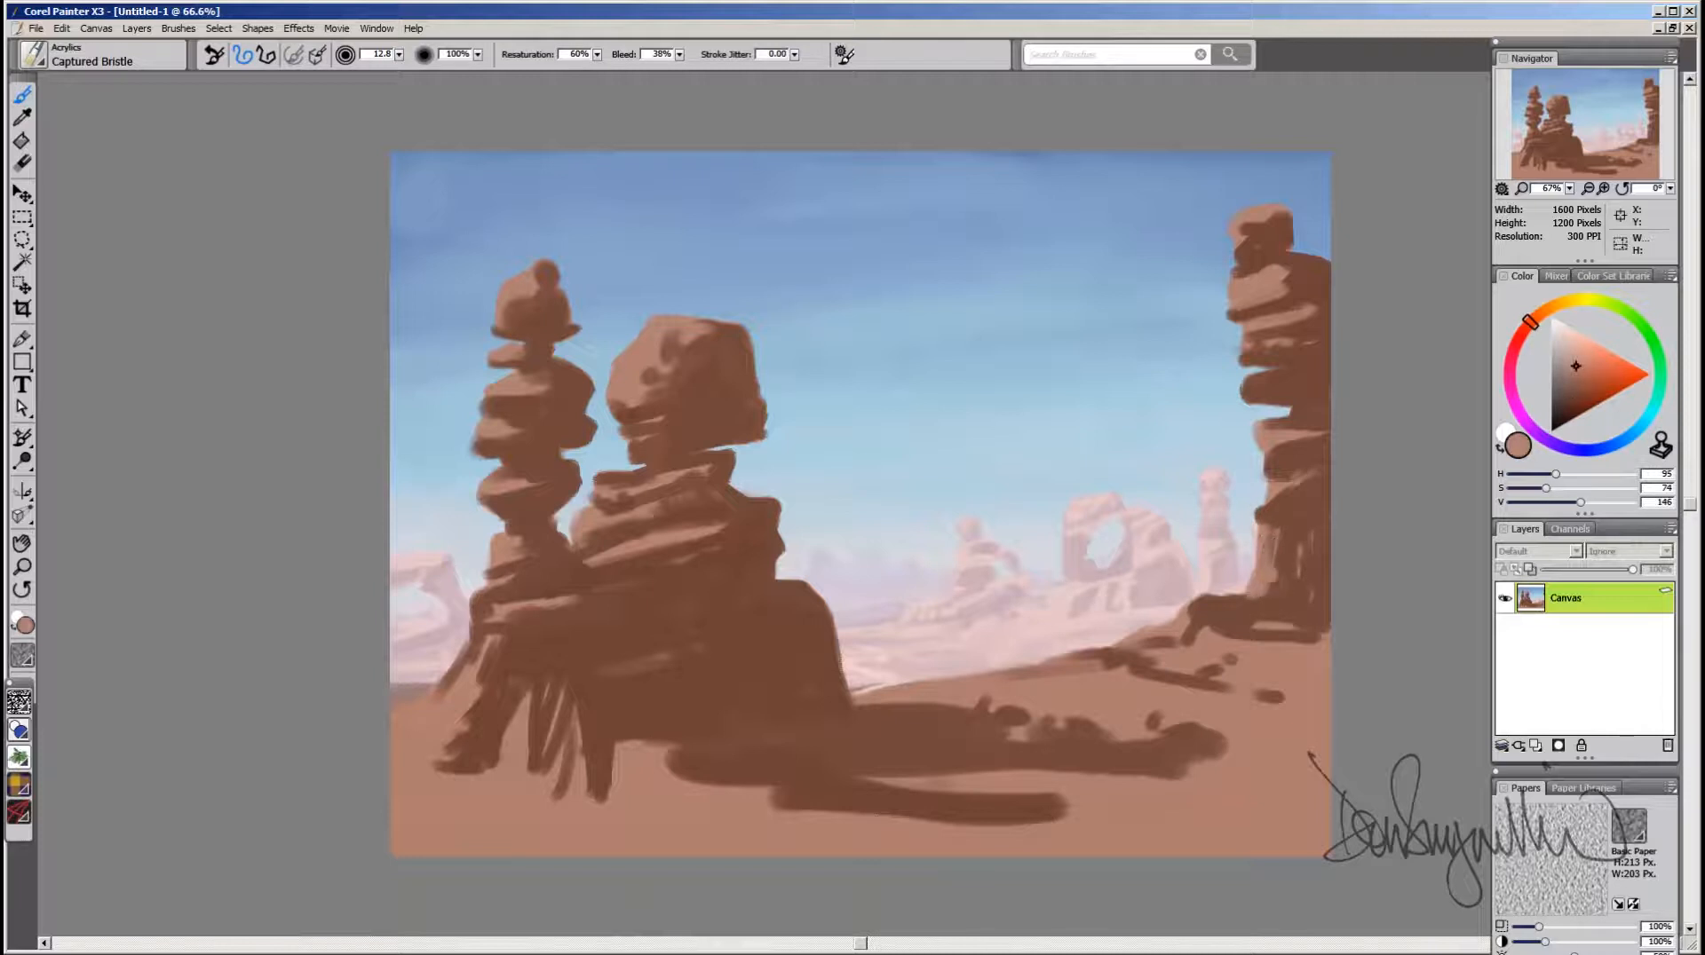
Step: Sample the shadow brown and paint dark rock bands and creases on the slope below the right tower
{"action": "left_click", "coordinate": [1287, 568], "text": "alt"}
{"action": "left_click", "coordinate": [1263, 609], "text": "alt"}
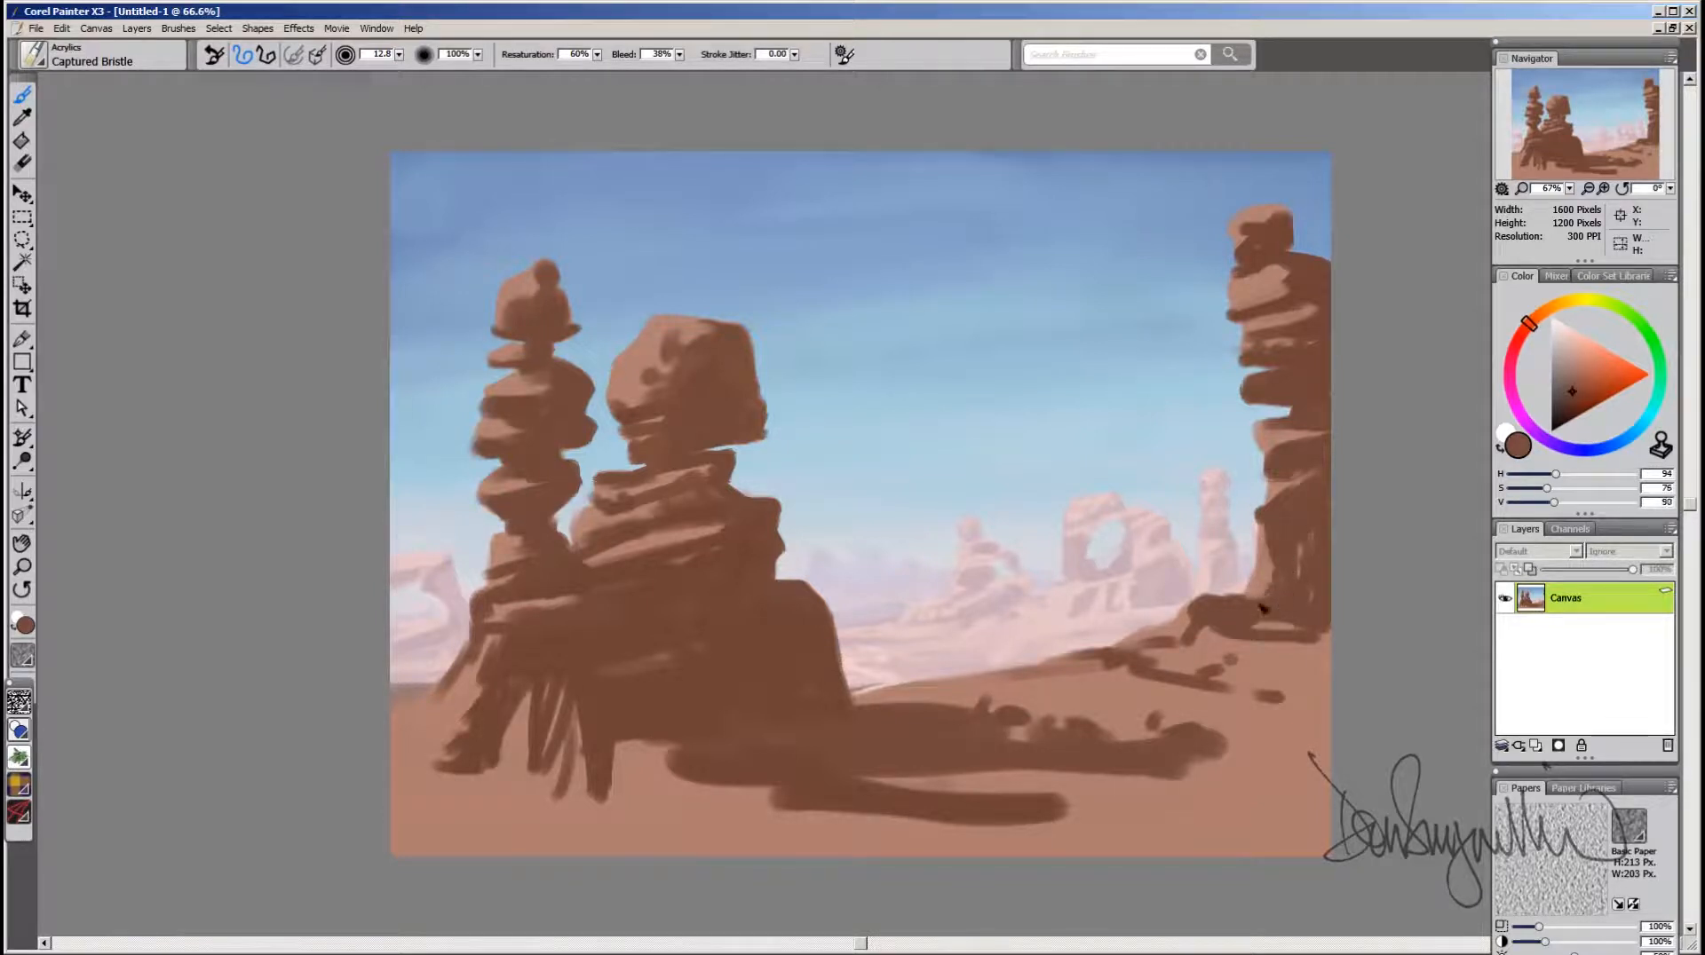
{"action": "left_click", "coordinate": [1217, 624], "text": "alt"}
{"action": "left_click_drag", "start_coordinate": [1182, 641], "coordinate": [1315, 655]}
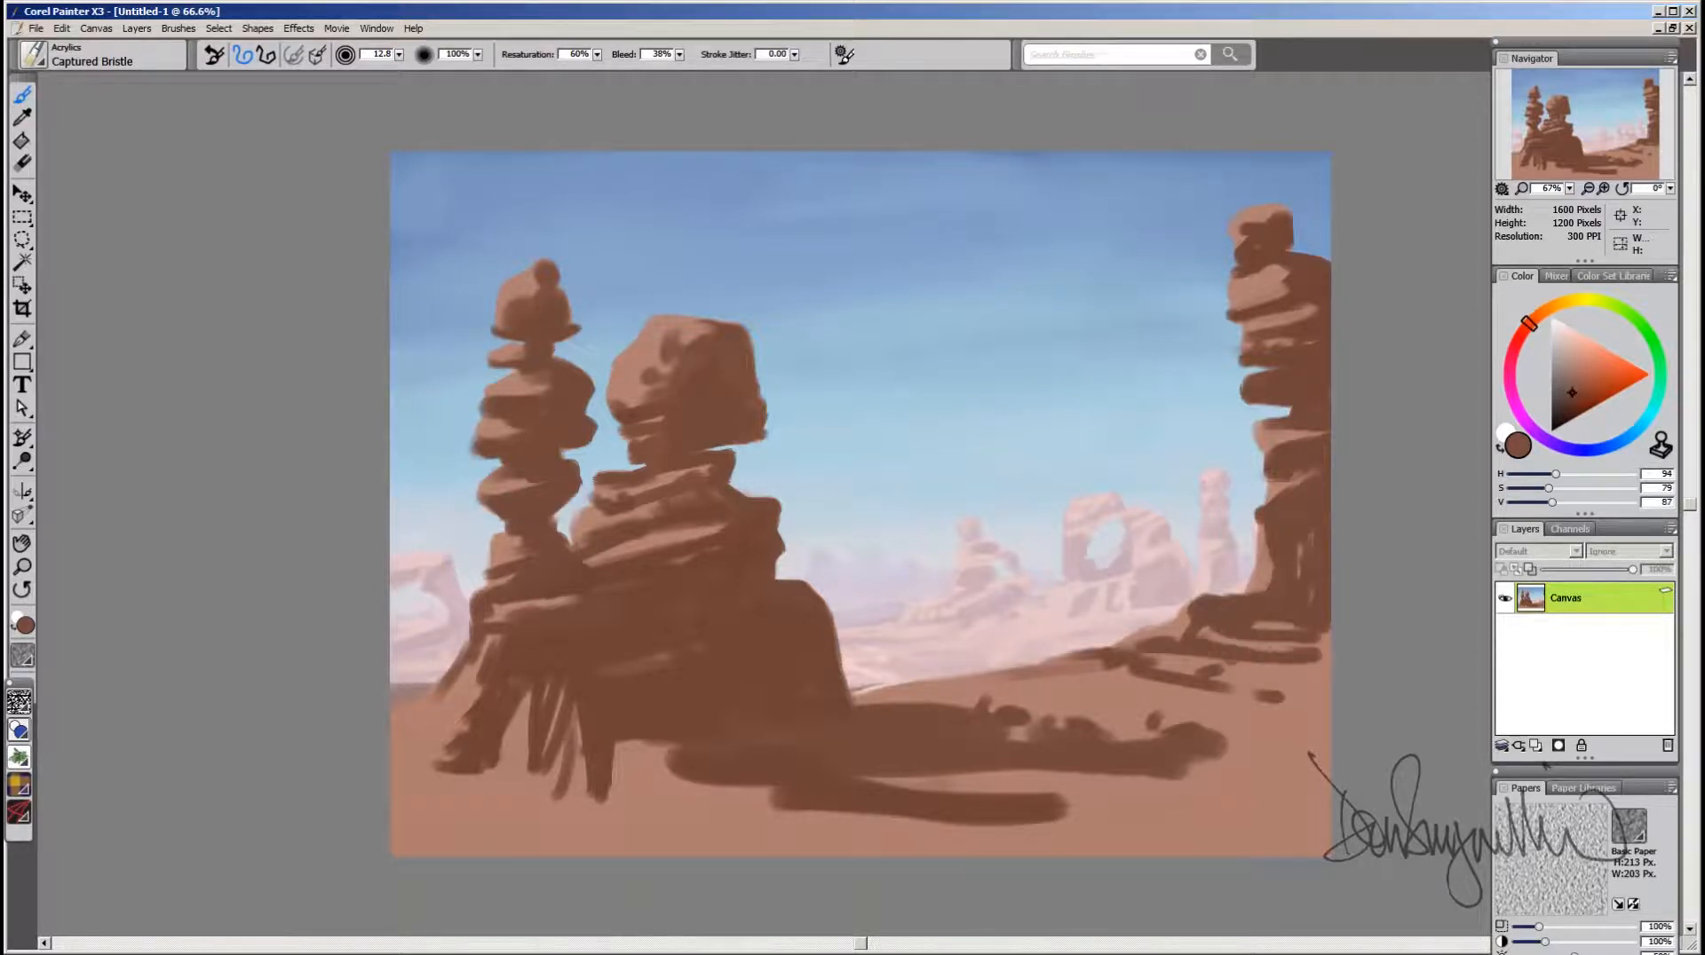
{"action": "mouse_move", "coordinate": [1176, 664]}
{"action": "left_mouse_down"}
{"action": "mouse_move", "coordinate": [1263, 680]}
{"action": "mouse_move", "coordinate": [1267, 703]}
{"action": "left_mouse_up"}
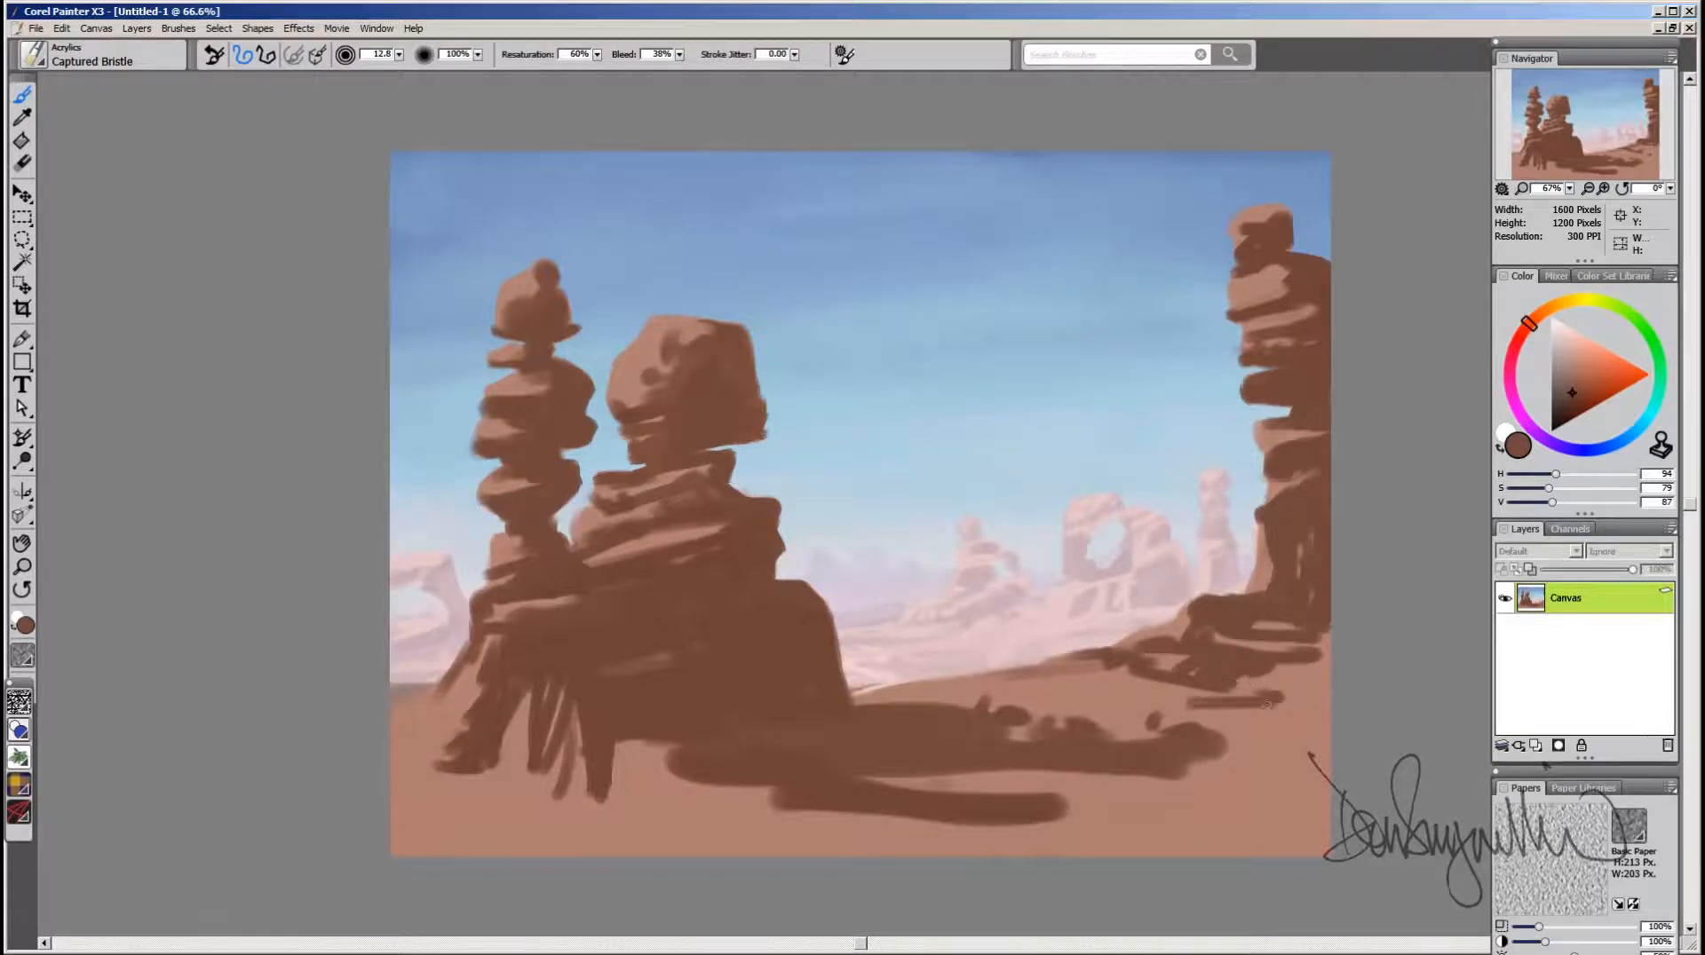
Step: Extend the foreground cast shadows with long brown strokes to the canvas's right and bottom edges
{"action": "mouse_move", "coordinate": [1194, 775]}
{"action": "left_mouse_down"}
{"action": "mouse_move", "coordinate": [1331, 786]}
{"action": "mouse_move", "coordinate": [1076, 781]}
{"action": "left_mouse_up"}
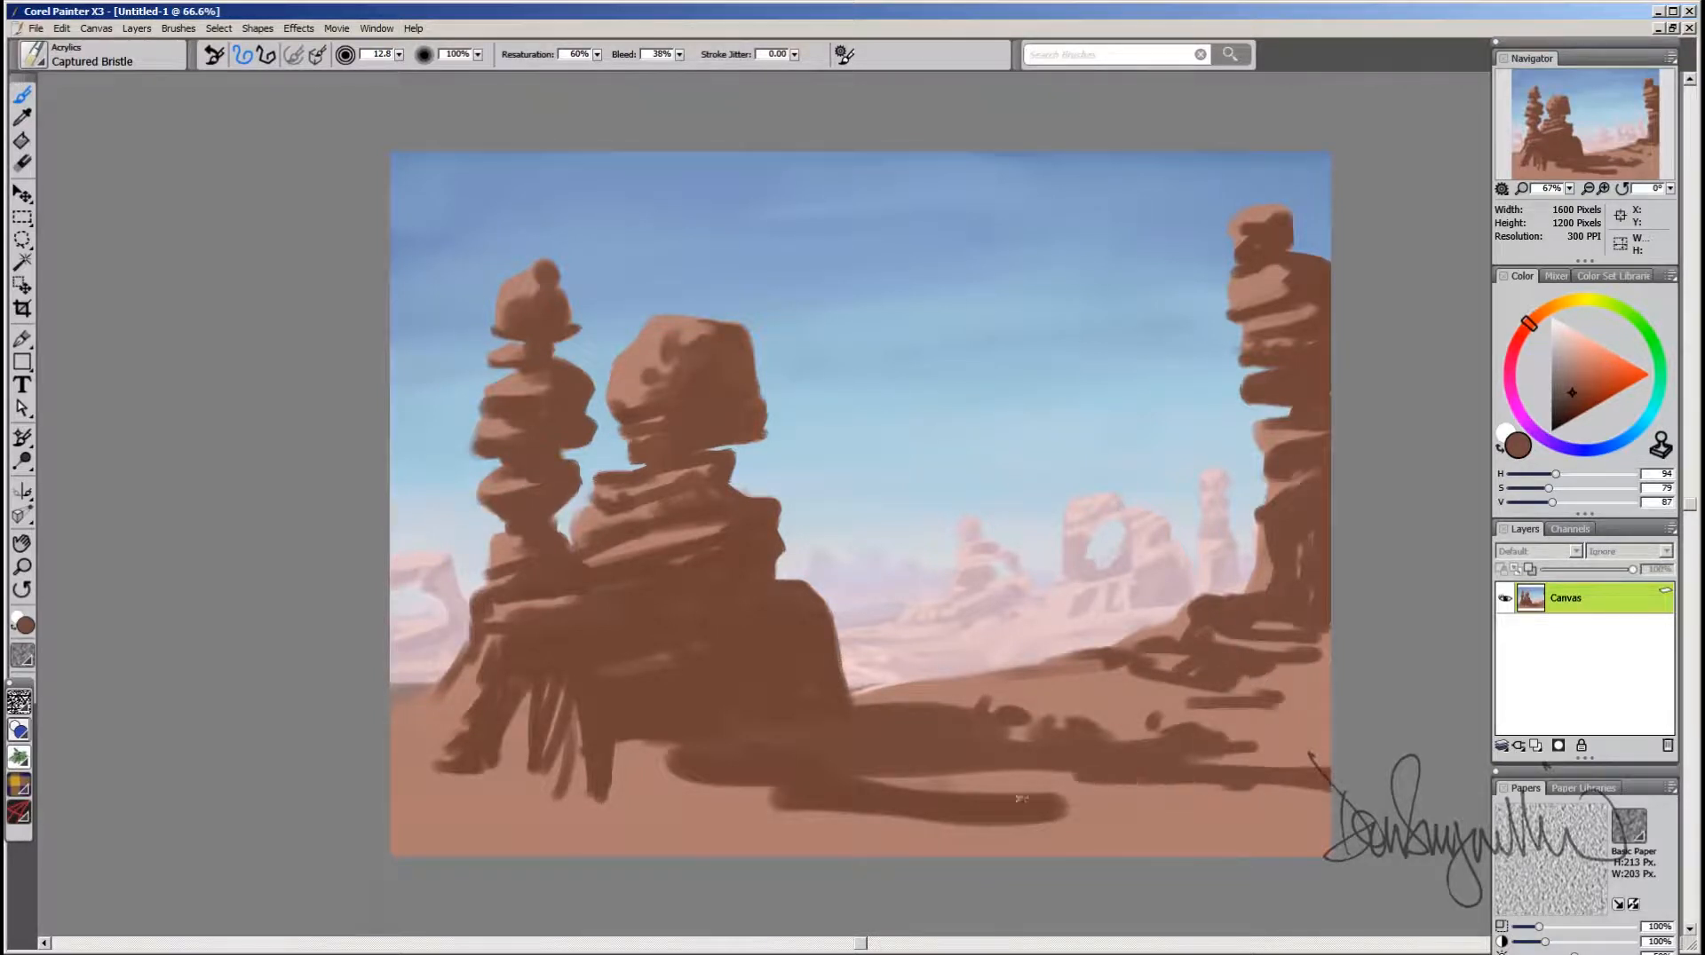
{"action": "left_click_drag", "start_coordinate": [890, 779], "coordinate": [995, 783]}
{"action": "left_click_drag", "start_coordinate": [856, 811], "coordinate": [1215, 856]}
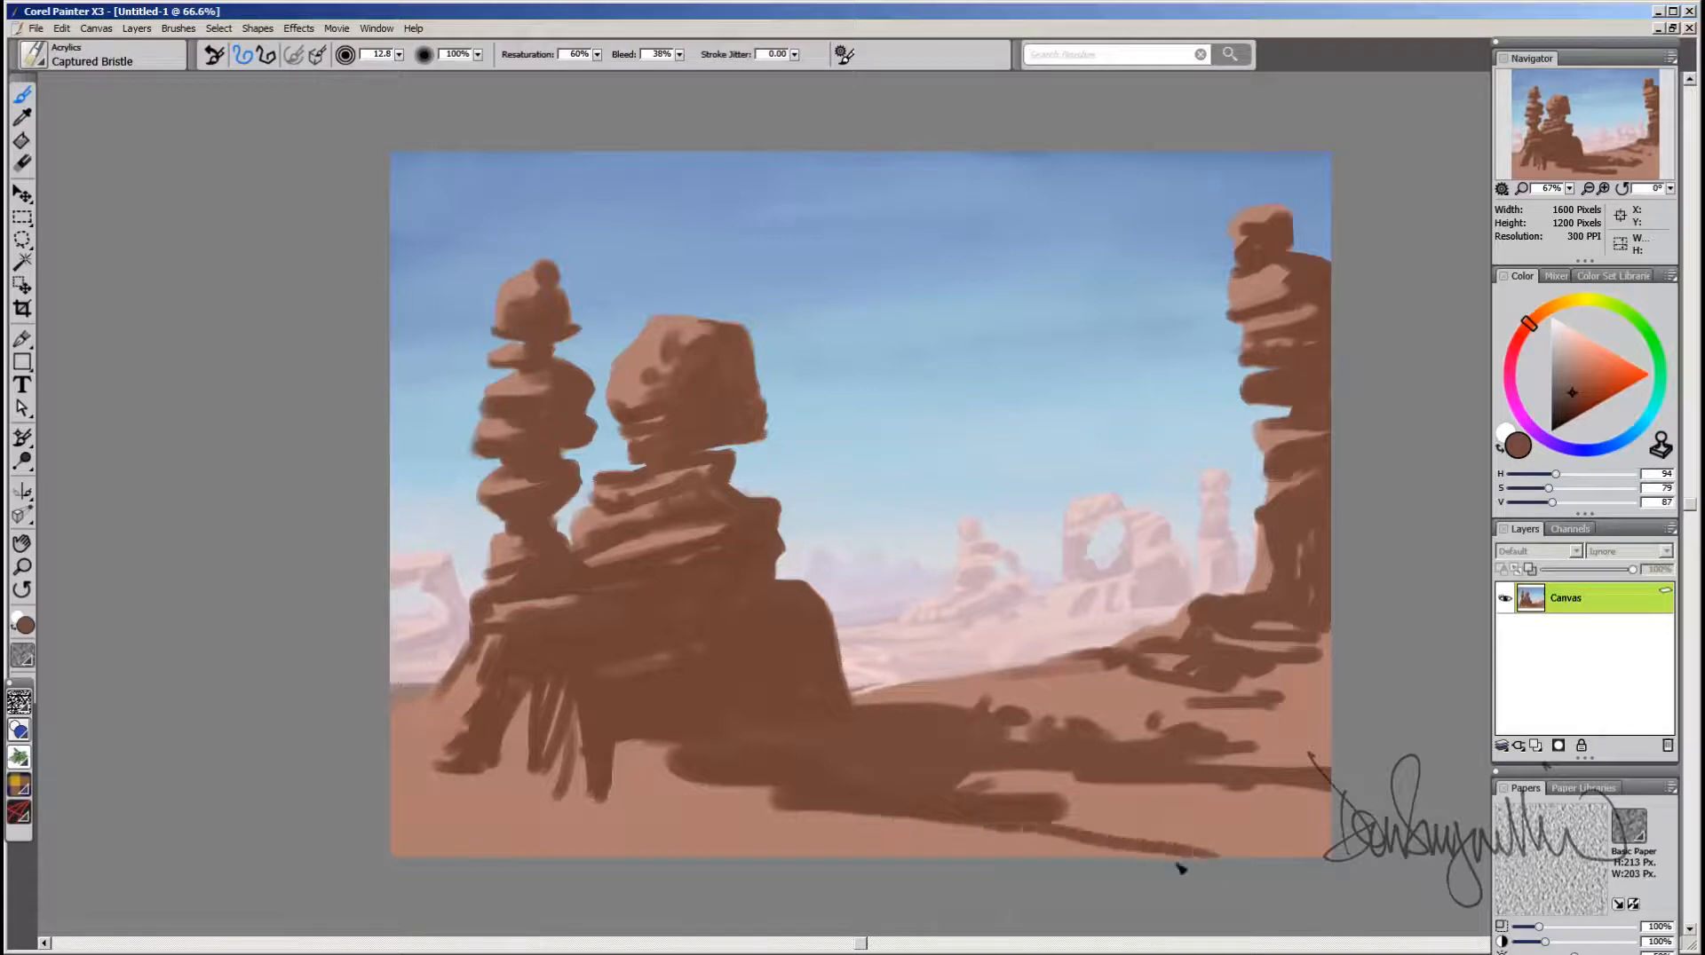
Step: Paint a dark shadow band along the foot of the left rocks and fill gaps between the base streaks
{"action": "mouse_move", "coordinate": [435, 777]}
{"action": "left_mouse_down"}
{"action": "mouse_move", "coordinate": [408, 781]}
{"action": "mouse_move", "coordinate": [811, 807]}
{"action": "left_mouse_up"}
{"action": "mouse_move", "coordinate": [533, 790]}
{"action": "left_mouse_down"}
{"action": "mouse_move", "coordinate": [761, 818]}
{"action": "mouse_move", "coordinate": [1077, 818]}
{"action": "mouse_move", "coordinate": [746, 790]}
{"action": "mouse_move", "coordinate": [662, 771]}
{"action": "mouse_move", "coordinate": [647, 735]}
{"action": "mouse_move", "coordinate": [700, 754]}
{"action": "left_mouse_up"}
{"action": "left_click", "coordinate": [631, 750], "text": "ctrl+alt"}
{"action": "left_click", "coordinate": [678, 706], "text": "alt"}
{"action": "left_click_drag", "start_coordinate": [500, 736], "coordinate": [597, 778]}
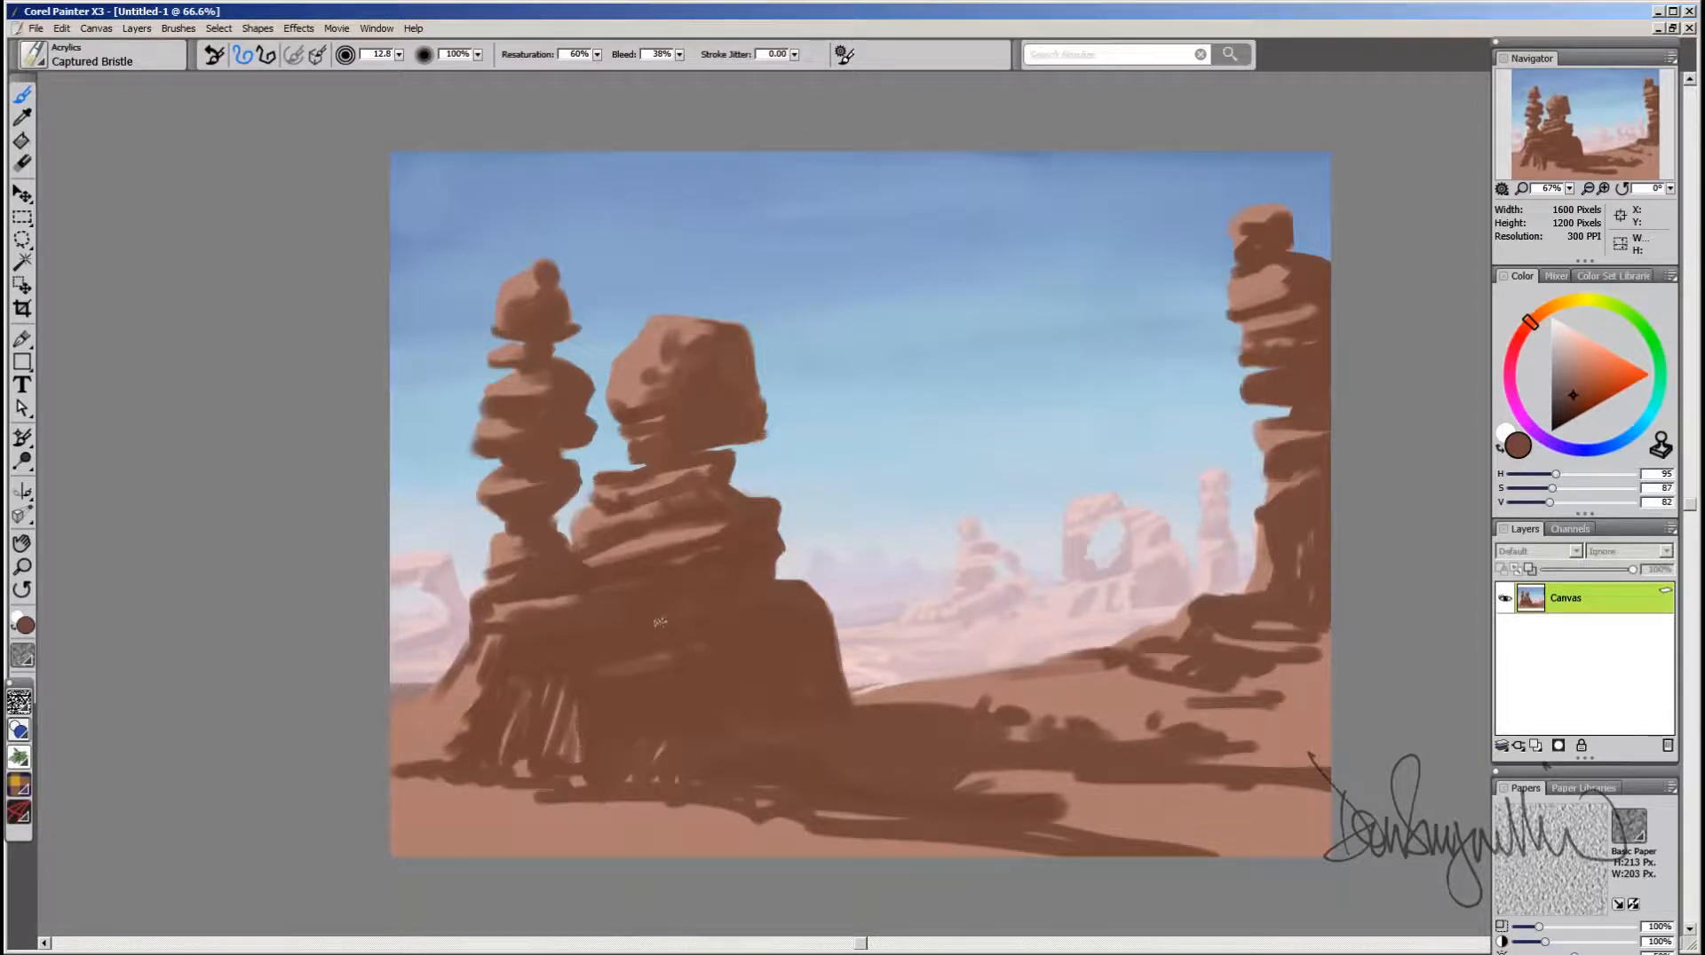
Step: Resample the shadow browns and roughen the cast shadow's edges with small rocks, filling its gaps toward the right edge
{"action": "left_click", "coordinate": [715, 586], "text": "alt"}
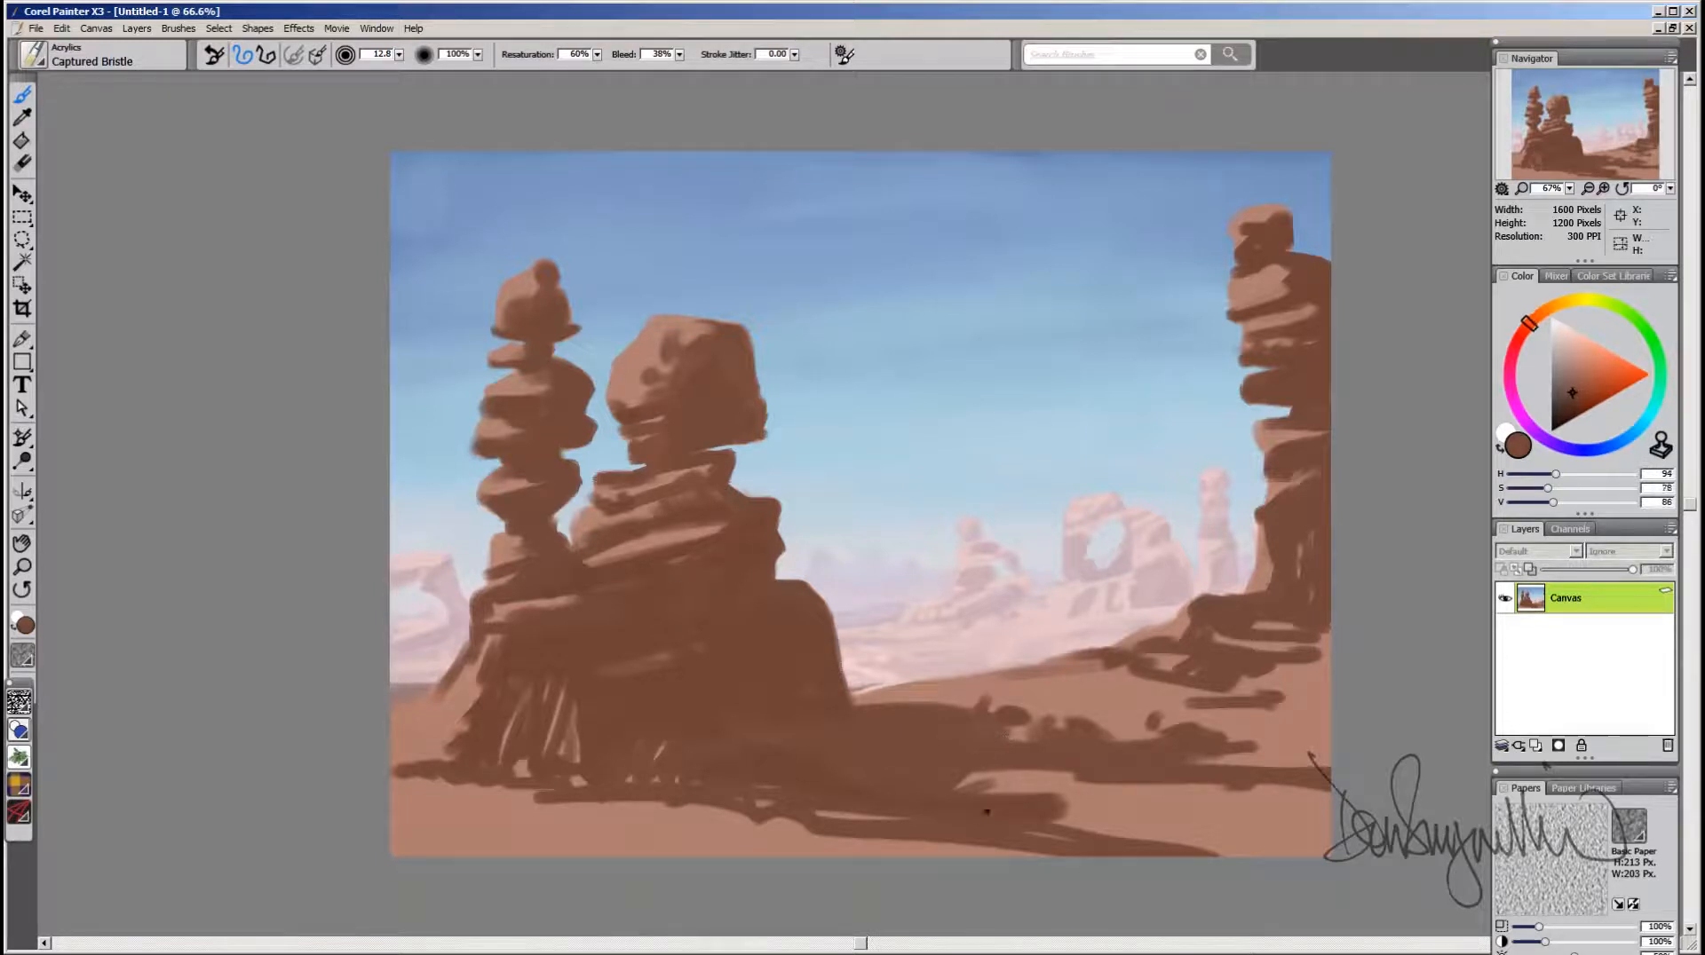
{"action": "left_click", "coordinate": [986, 812], "text": "alt"}
{"action": "left_click_drag", "start_coordinate": [970, 784], "coordinate": [1090, 780]}
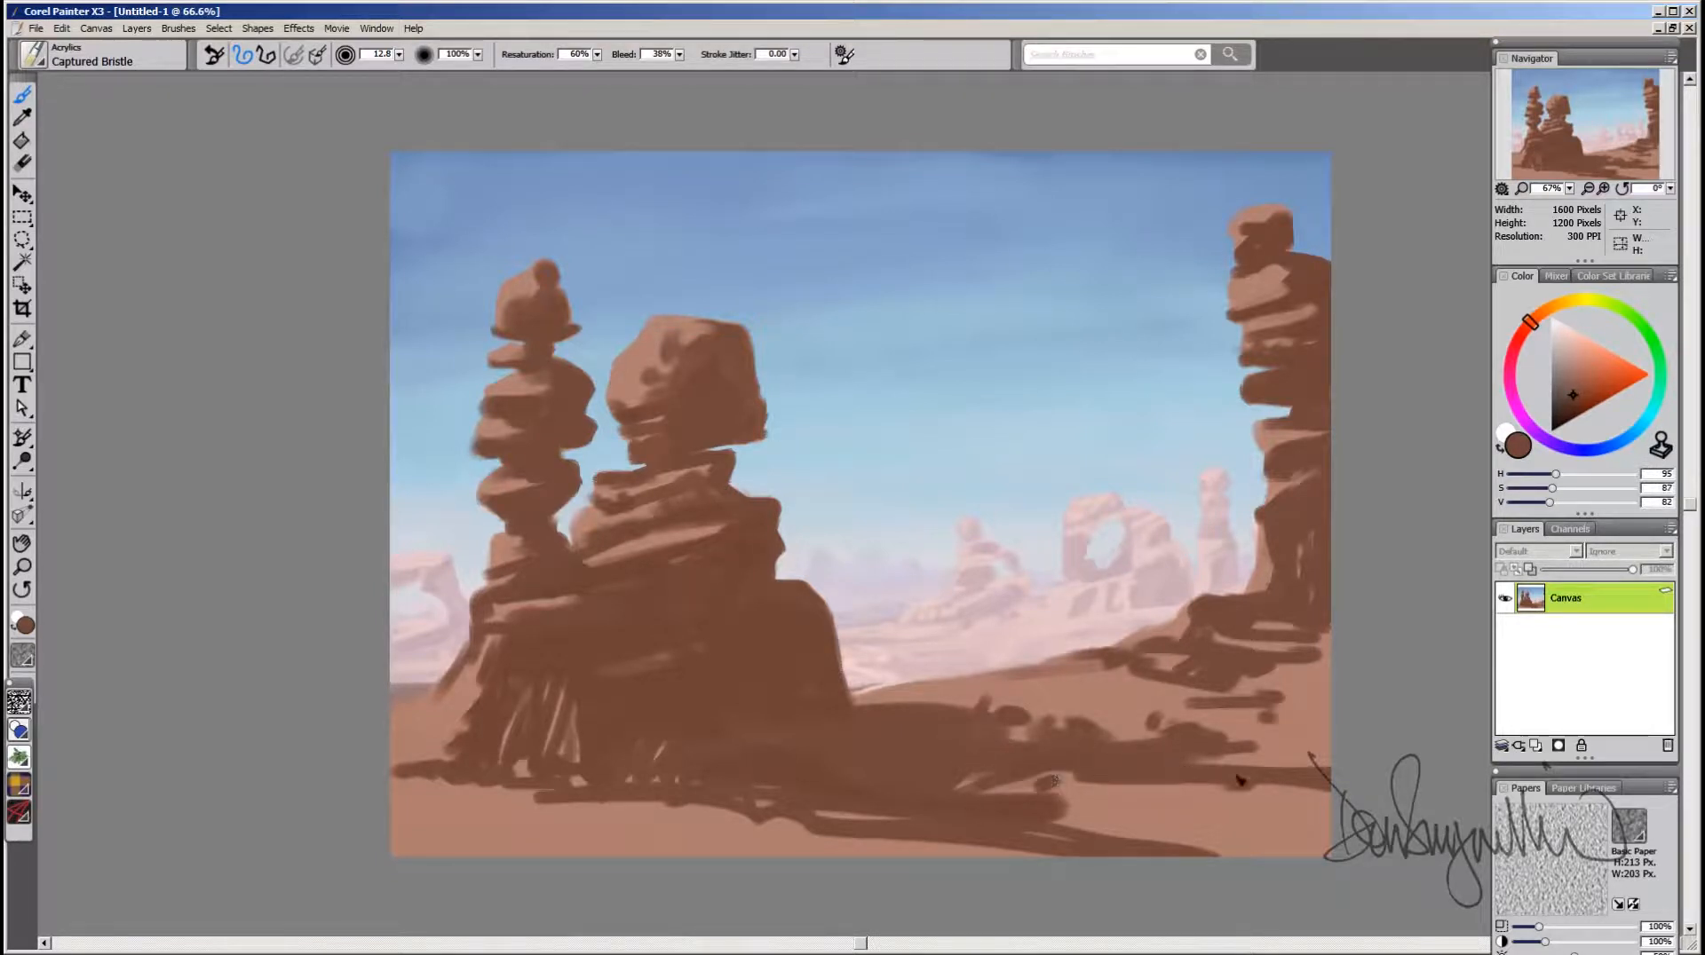
{"action": "left_click_drag", "start_coordinate": [1198, 765], "coordinate": [1328, 760]}
{"action": "mouse_move", "coordinate": [1040, 808]}
{"action": "left_mouse_down"}
{"action": "mouse_move", "coordinate": [937, 812]}
{"action": "mouse_move", "coordinate": [1078, 840]}
{"action": "mouse_move", "coordinate": [819, 822]}
{"action": "mouse_move", "coordinate": [884, 797]}
{"action": "left_mouse_up"}
Step: Shade the ground at the canvas's left edge and refine the left rock base's outer slope with sampled browns
{"action": "mouse_move", "coordinate": [393, 727]}
{"action": "left_mouse_down"}
{"action": "mouse_move", "coordinate": [457, 708]}
{"action": "mouse_move", "coordinate": [487, 655]}
{"action": "mouse_move", "coordinate": [421, 721]}
{"action": "left_mouse_up"}
{"action": "left_click", "coordinate": [425, 717], "text": "alt"}
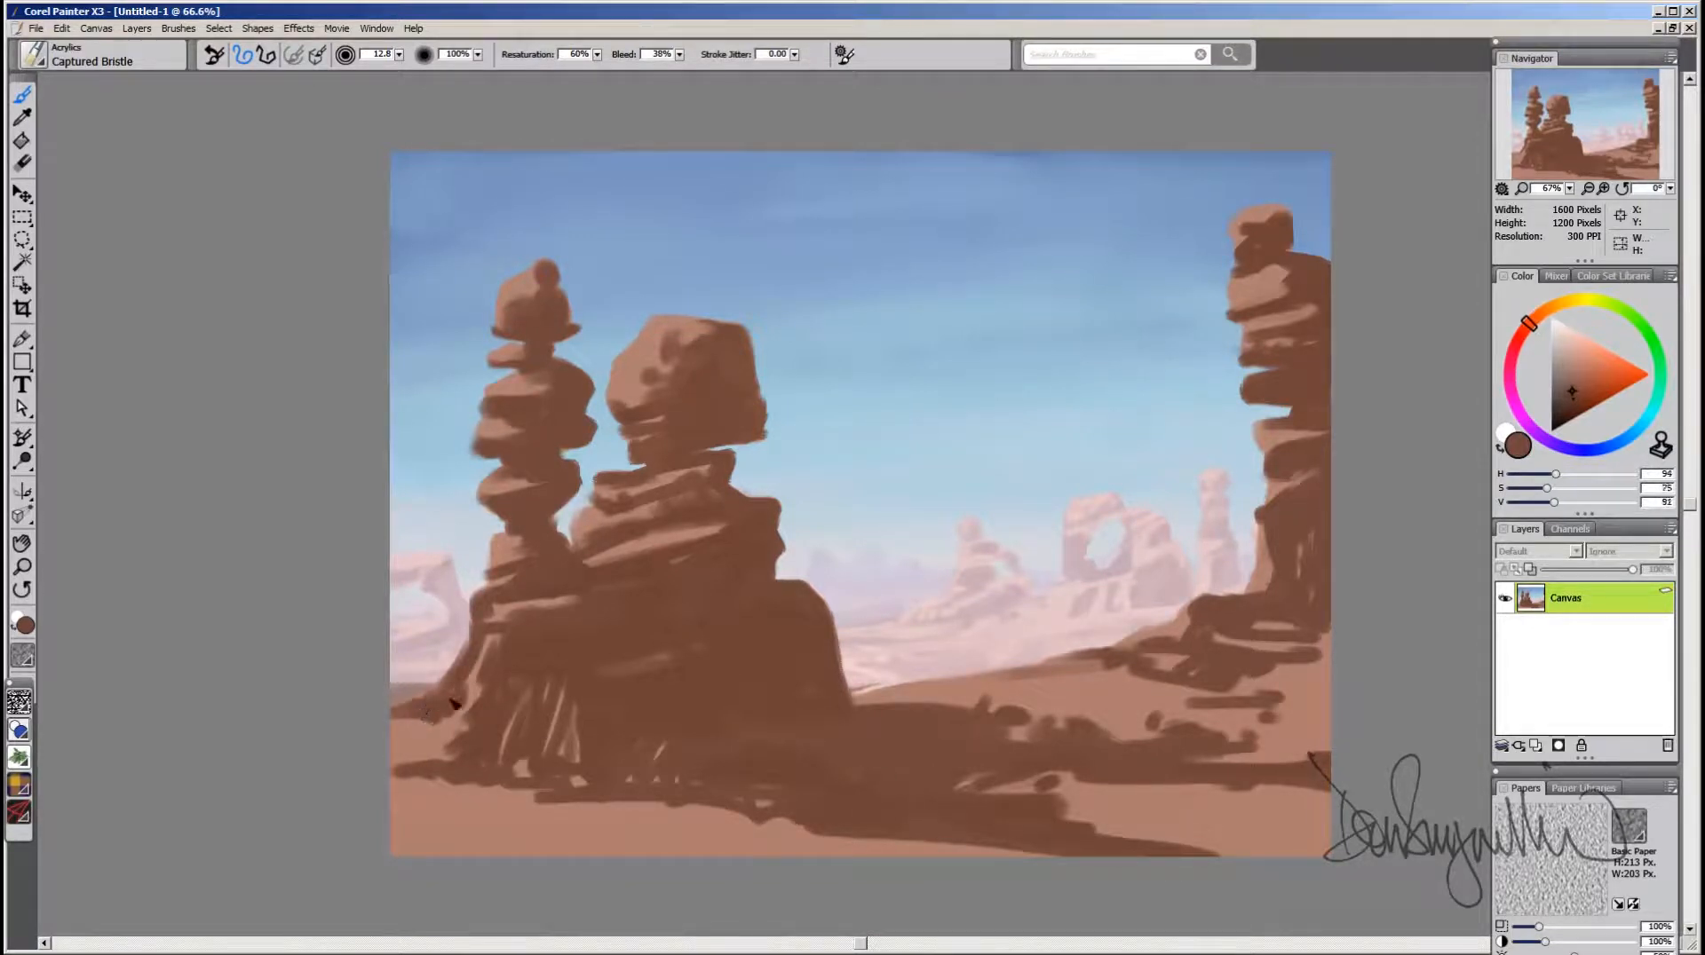
{"action": "left_click", "coordinate": [457, 725], "text": "alt"}
{"action": "mouse_move", "coordinate": [493, 633]}
{"action": "left_mouse_down"}
{"action": "mouse_move", "coordinate": [436, 701]}
{"action": "mouse_move", "coordinate": [460, 703]}
{"action": "left_mouse_up"}
Step: Mix a light orange of about H 104, S 174, V 177 and paint sunlit sand on the slope above the cast shadow
{"action": "left_click", "coordinate": [1201, 814], "text": "alt"}
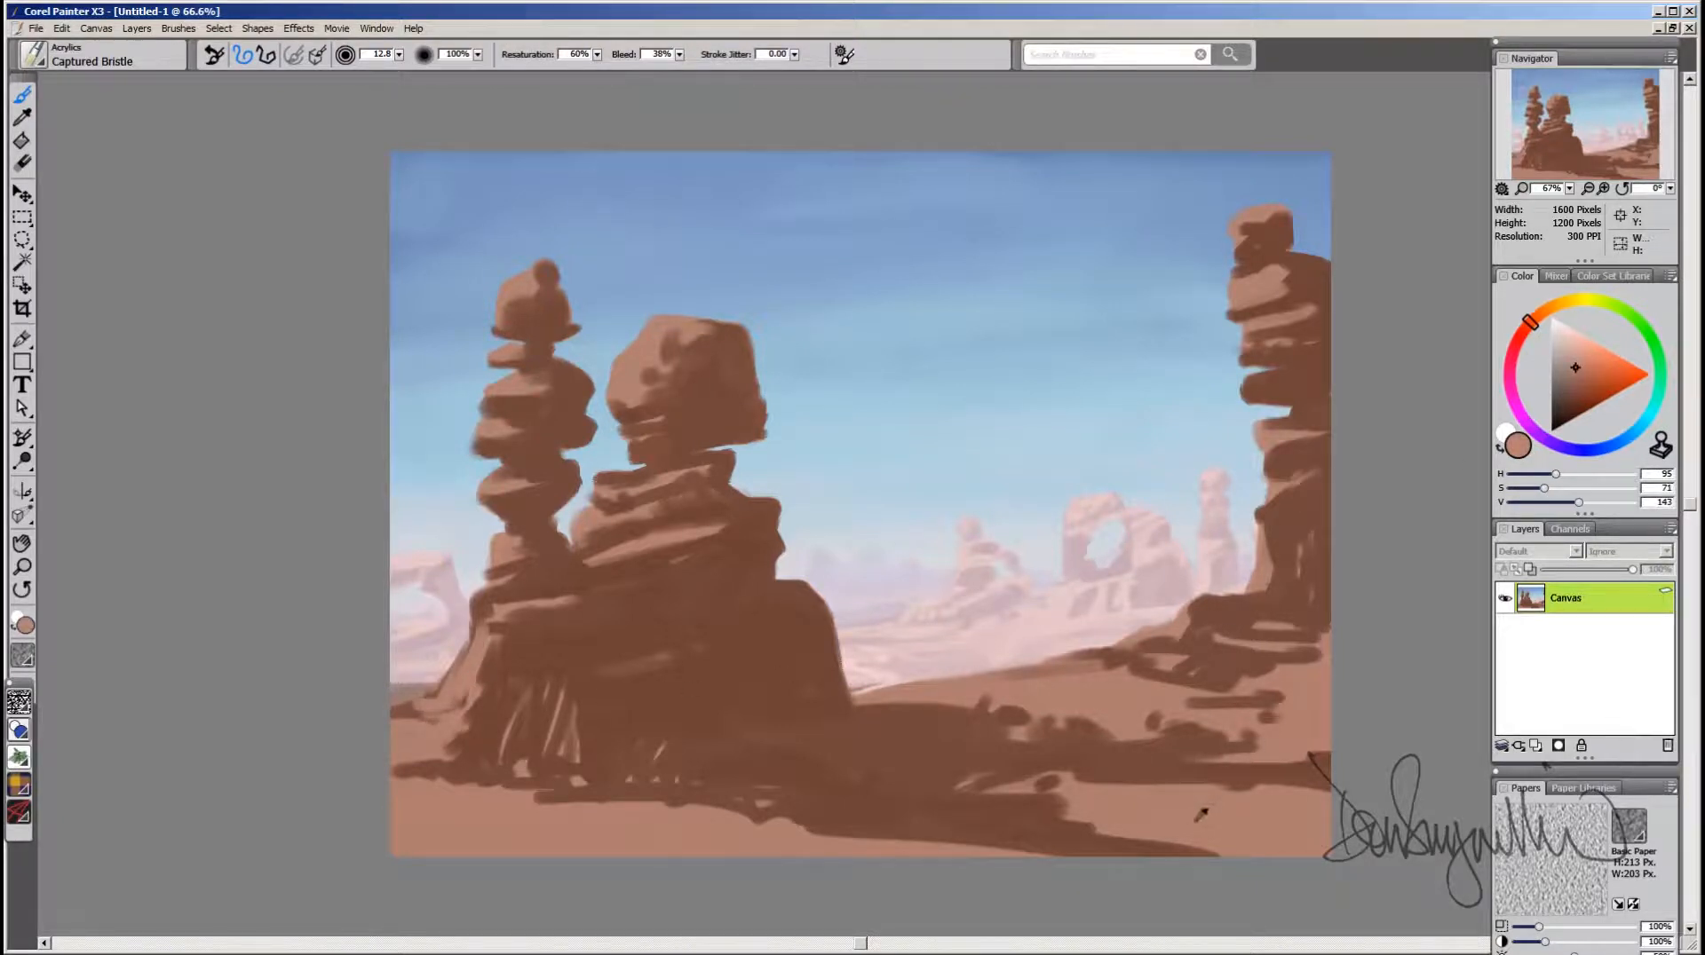
{"action": "left_click_drag", "start_coordinate": [1578, 371], "coordinate": [1551, 318]}
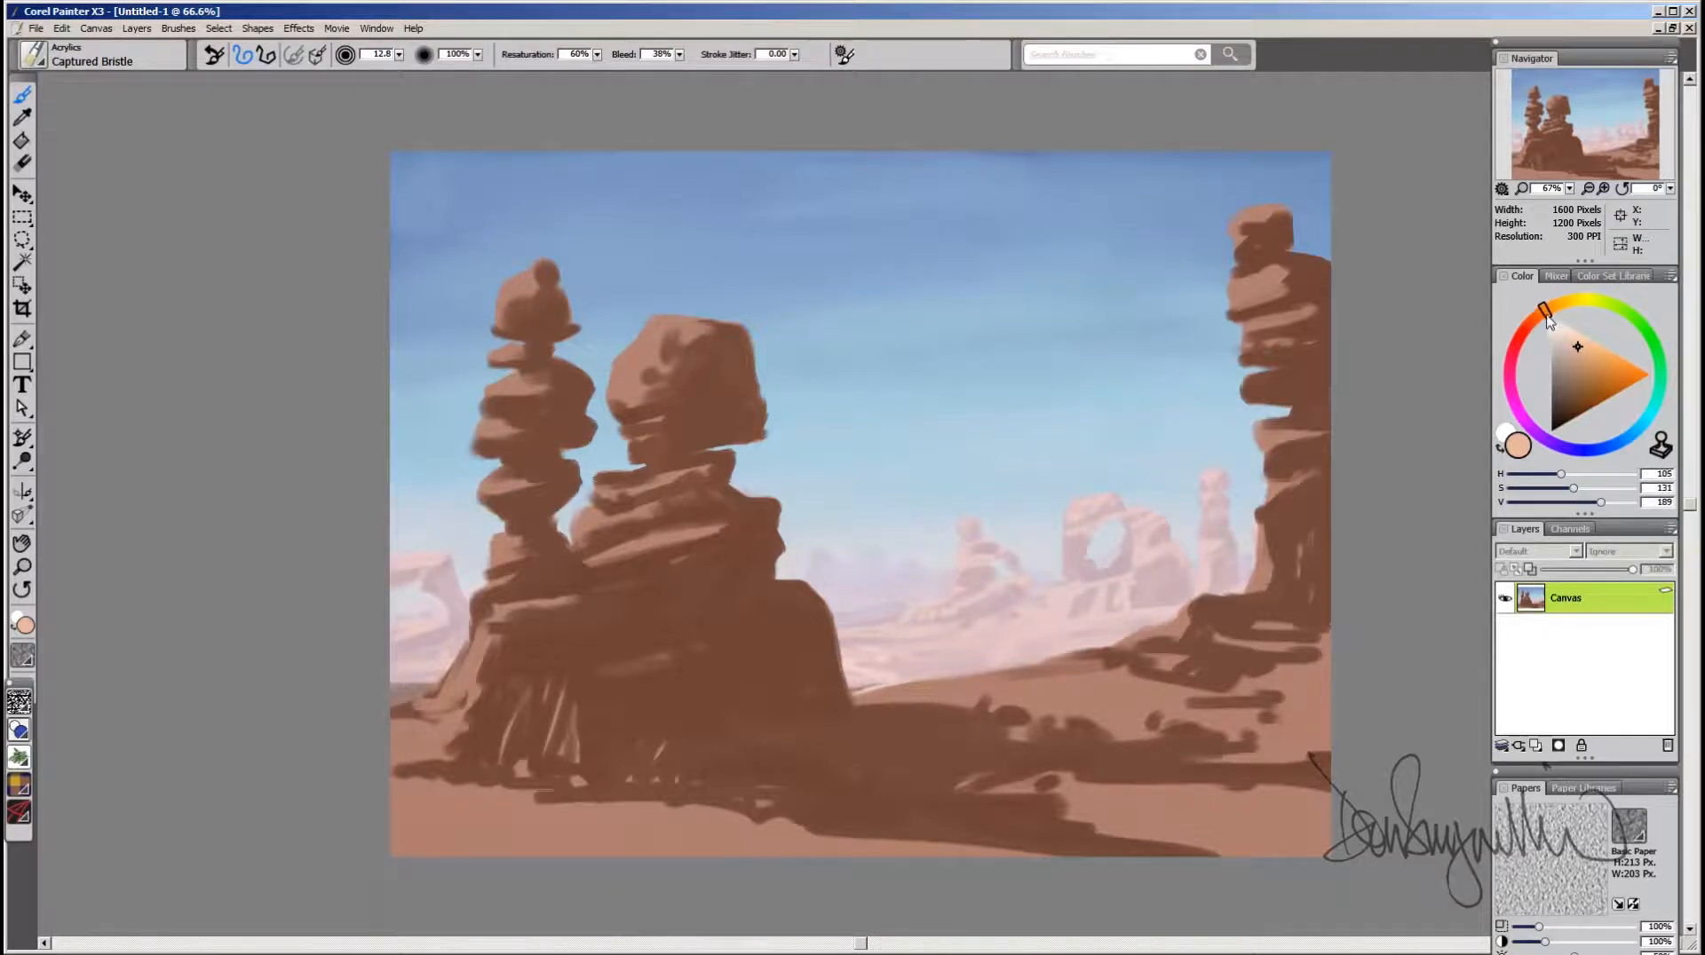
{"action": "left_click", "coordinate": [1576, 347]}
{"action": "mouse_move", "coordinate": [1058, 688]}
{"action": "left_mouse_down"}
{"action": "mouse_move", "coordinate": [1159, 689]}
{"action": "mouse_move", "coordinate": [1139, 707]}
{"action": "mouse_move", "coordinate": [1050, 708]}
{"action": "mouse_move", "coordinate": [1105, 721]}
{"action": "left_mouse_up"}
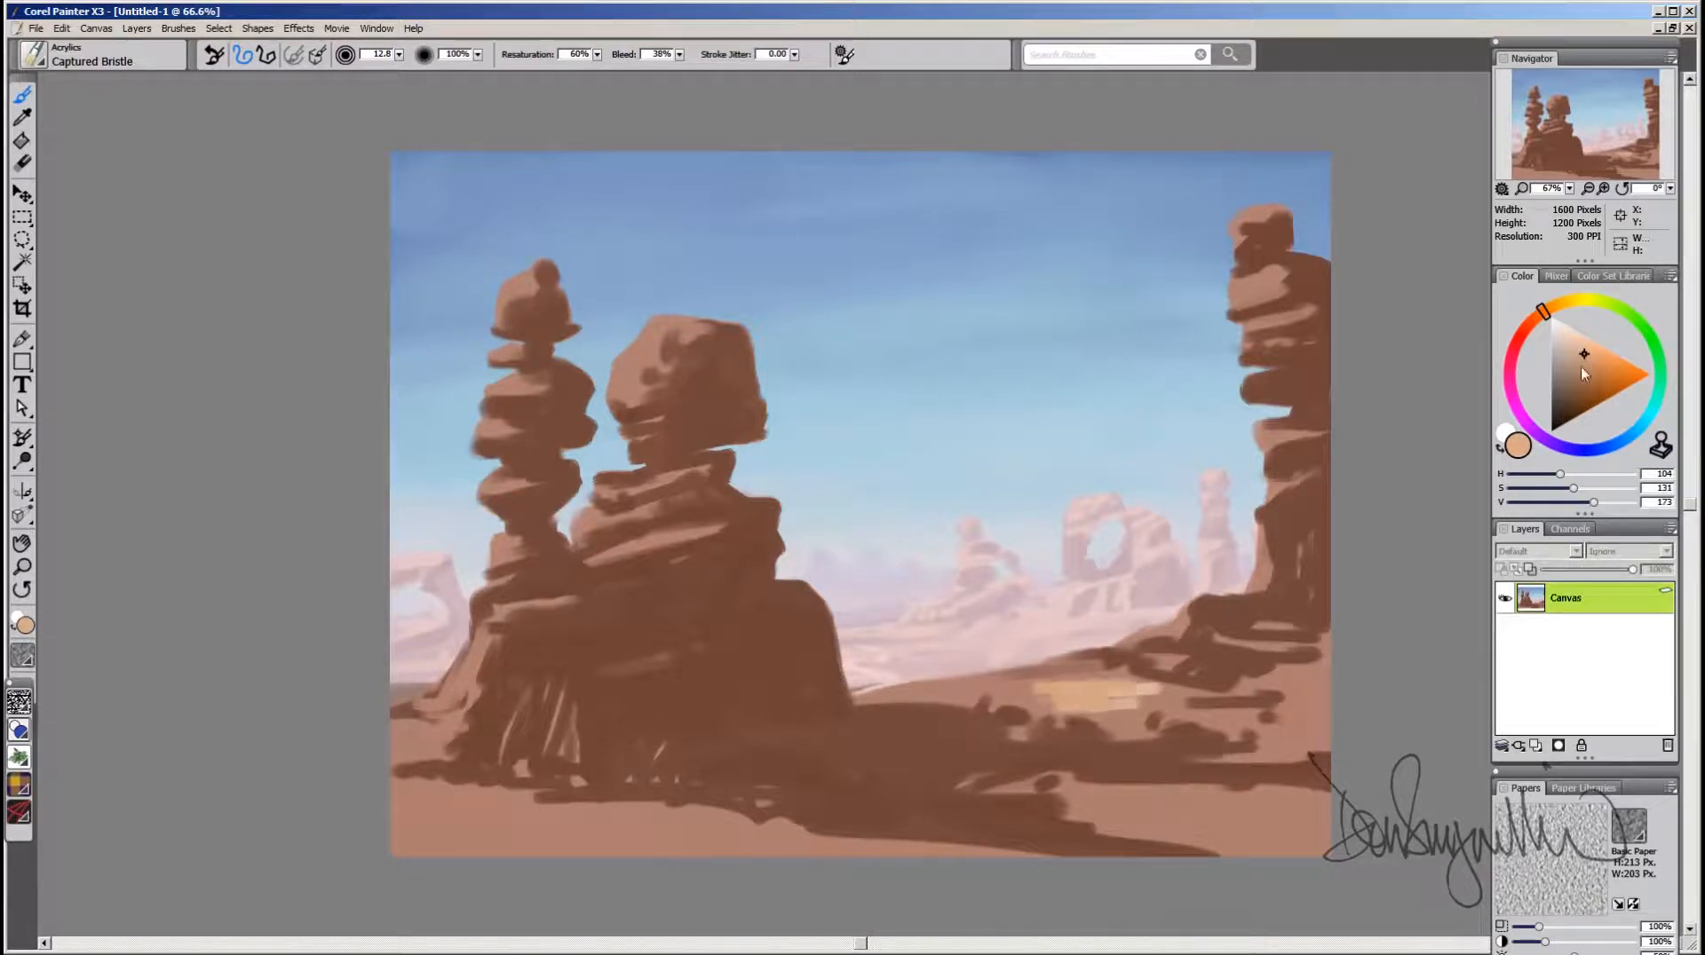
{"action": "left_click_drag", "start_coordinate": [1586, 359], "coordinate": [1592, 352]}
{"action": "mouse_move", "coordinate": [982, 704]}
{"action": "left_mouse_down"}
{"action": "mouse_move", "coordinate": [1134, 719]}
{"action": "mouse_move", "coordinate": [1125, 736]}
{"action": "left_mouse_up"}
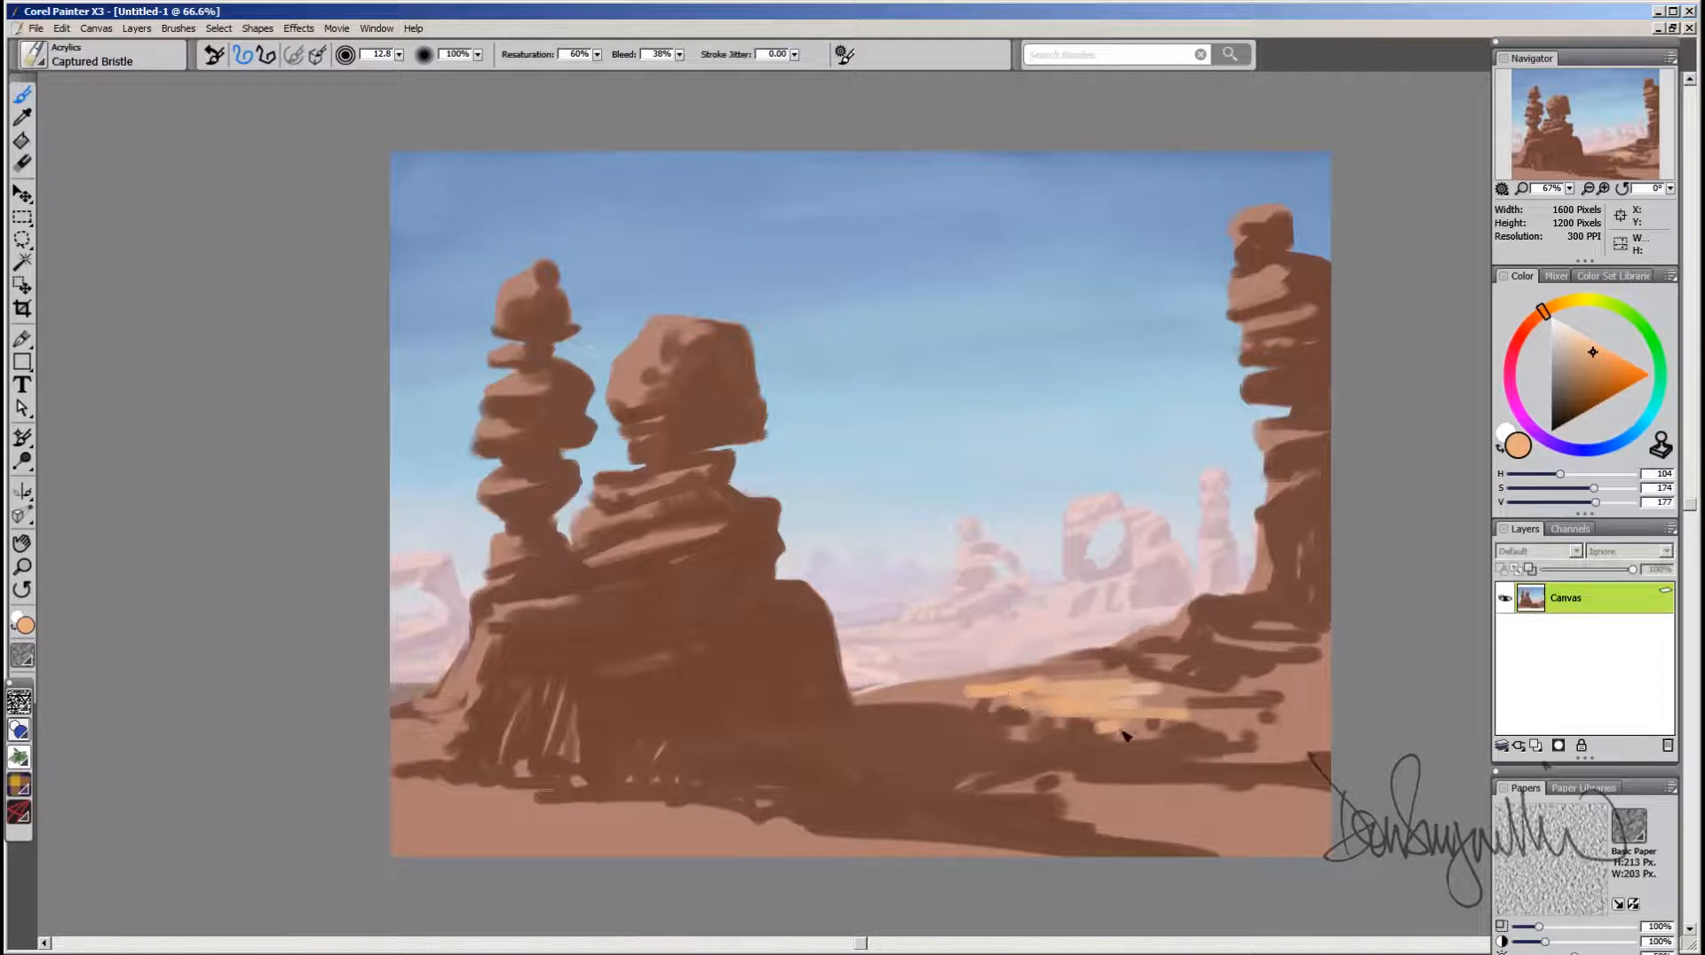
{"action": "mouse_move", "coordinate": [1254, 714]}
{"action": "left_mouse_down"}
{"action": "mouse_move", "coordinate": [1188, 713]}
{"action": "mouse_move", "coordinate": [1245, 706]}
{"action": "mouse_move", "coordinate": [1117, 682]}
{"action": "left_mouse_up"}
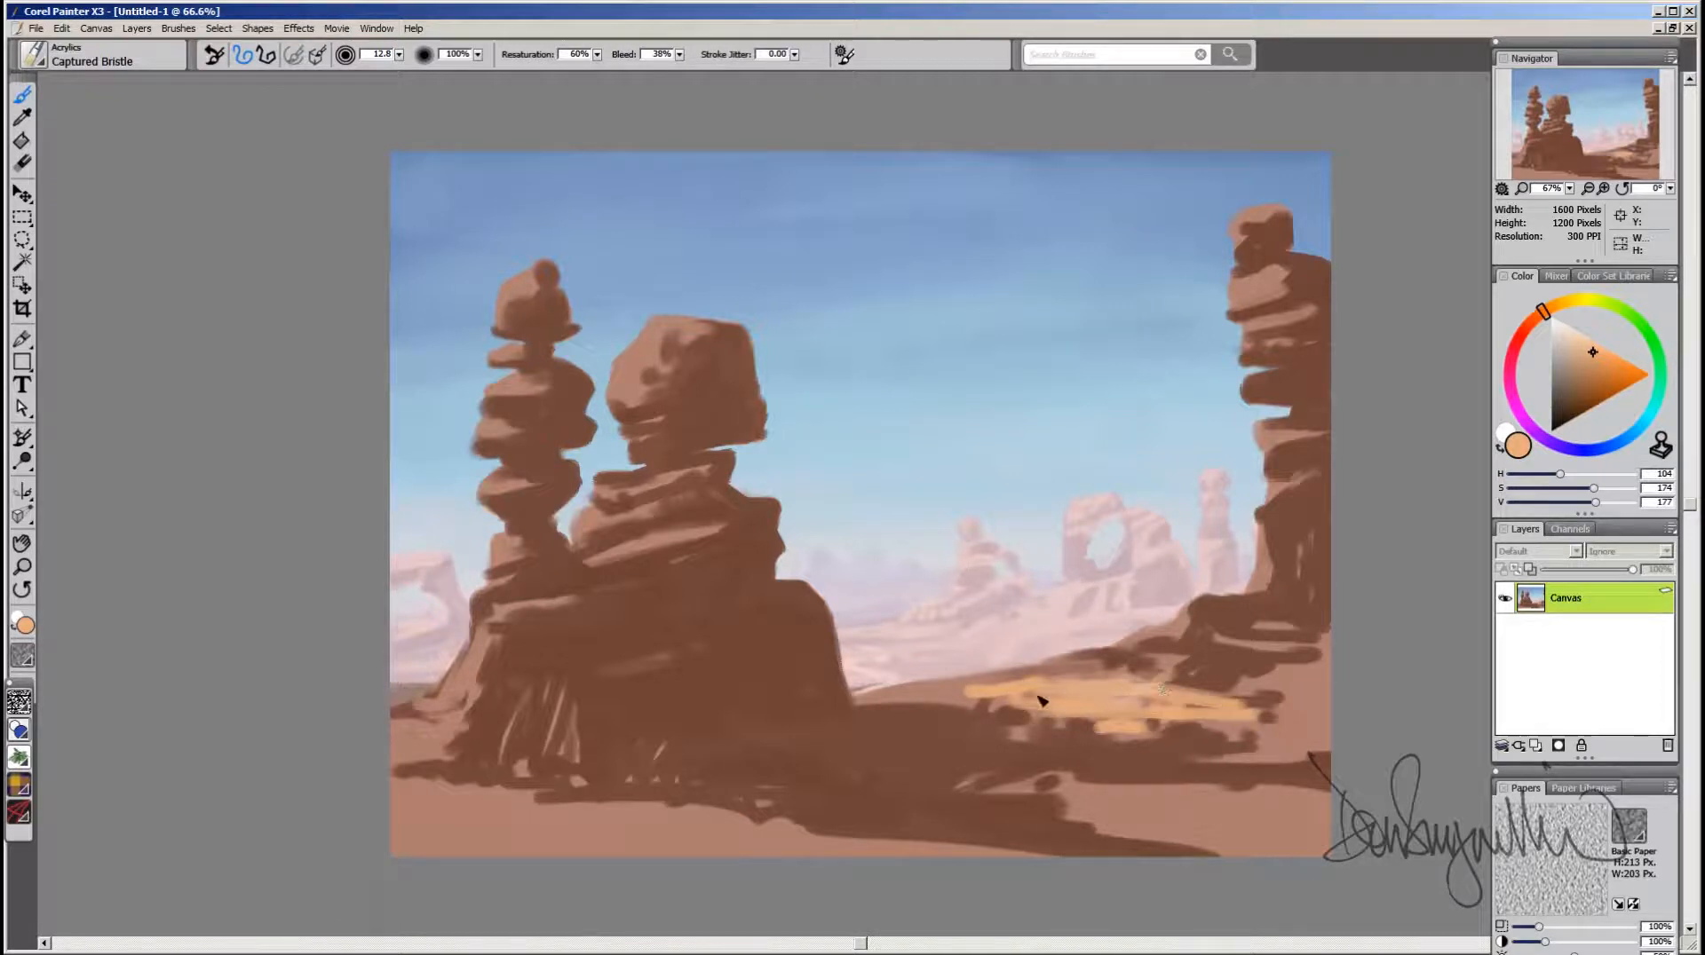
Step: Shift the orange to H 100, S 154, V 171 and extend the sunlit sand across the slope and between the shadows
{"action": "left_click", "coordinate": [1165, 709], "text": "alt"}
{"action": "left_click", "coordinate": [1164, 709], "text": "alt"}
{"action": "left_click_drag", "start_coordinate": [1552, 328], "coordinate": [1543, 325]}
{"action": "left_click_drag", "start_coordinate": [1278, 729], "coordinate": [1243, 738]}
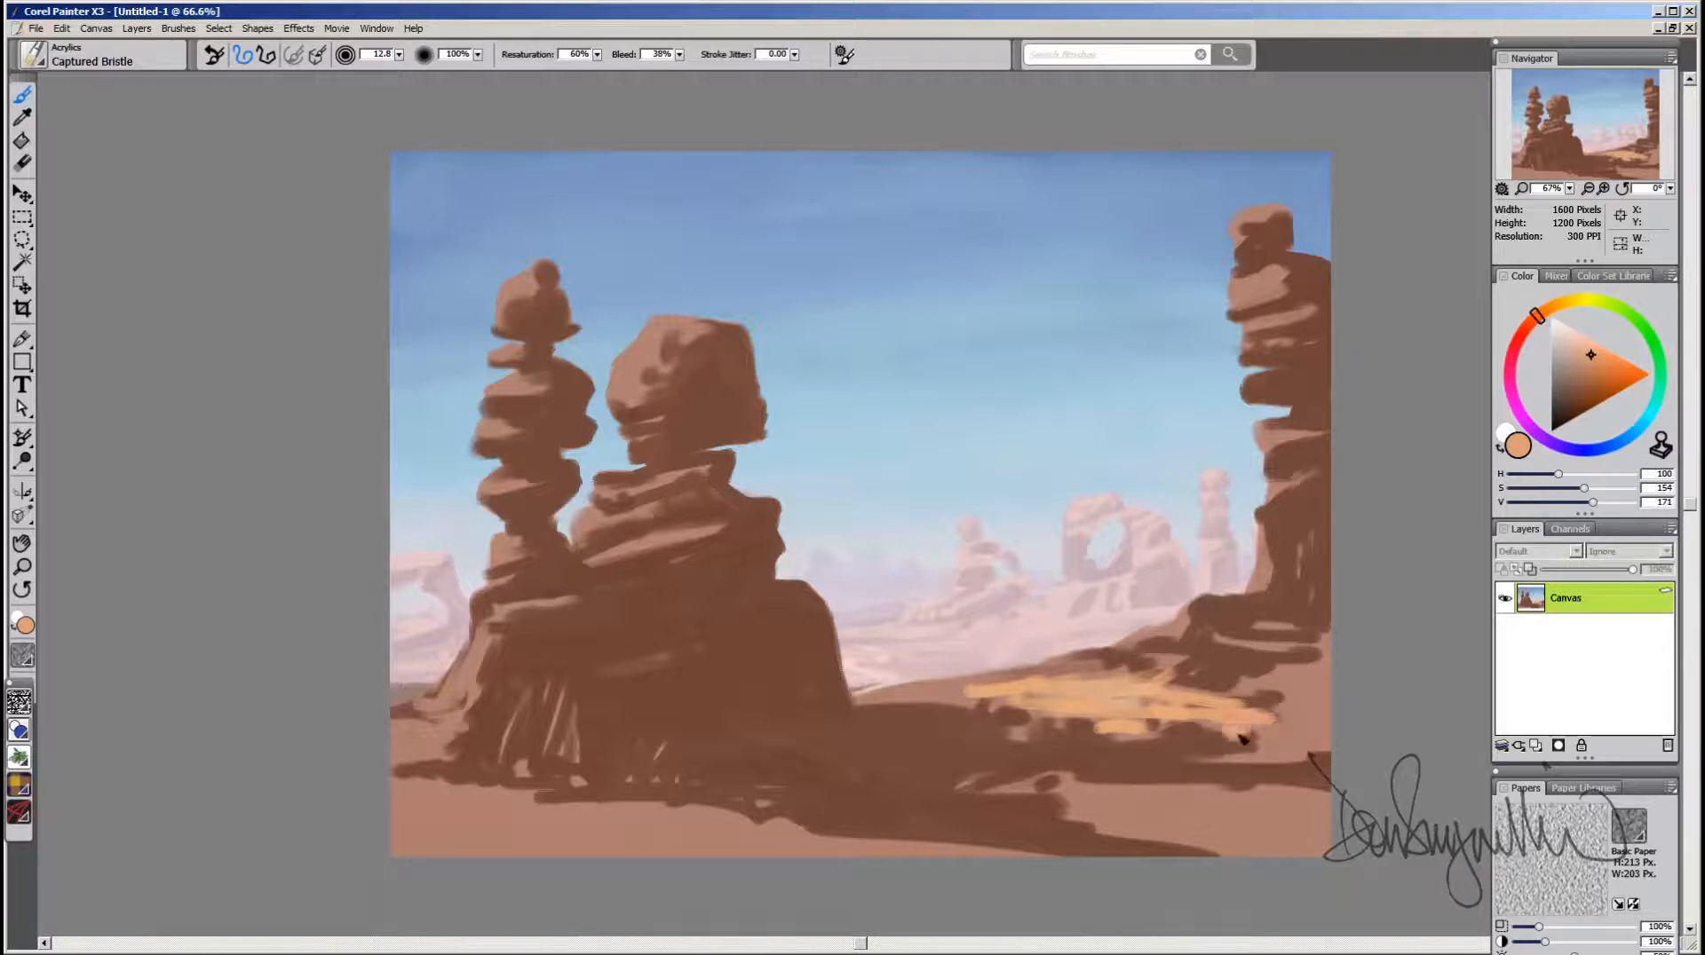
{"action": "mouse_move", "coordinate": [1041, 785]}
{"action": "left_mouse_down"}
{"action": "mouse_move", "coordinate": [1332, 794]}
{"action": "mouse_move", "coordinate": [1073, 799]}
{"action": "left_mouse_up"}
{"action": "mouse_move", "coordinate": [1190, 724]}
{"action": "left_mouse_down"}
{"action": "mouse_move", "coordinate": [1195, 750]}
{"action": "mouse_move", "coordinate": [1332, 746]}
{"action": "left_mouse_up"}
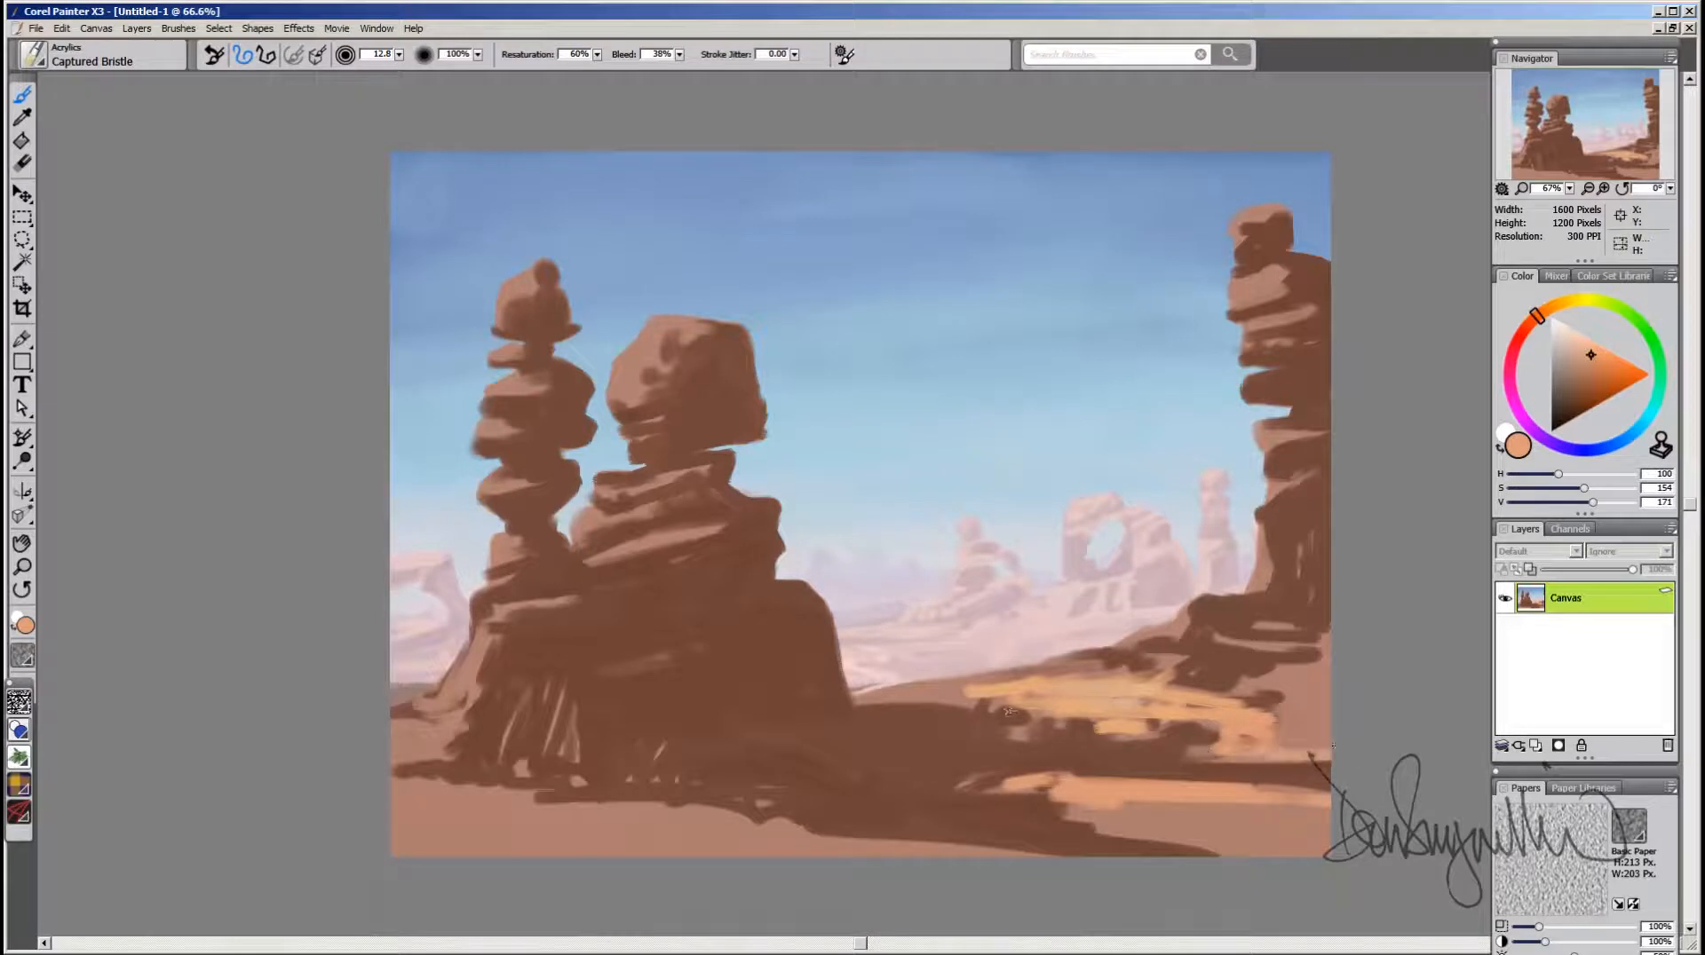
{"action": "left_click_drag", "start_coordinate": [867, 690], "coordinate": [1012, 713]}
{"action": "mouse_move", "coordinate": [1119, 695]}
{"action": "left_mouse_down"}
{"action": "mouse_move", "coordinate": [1137, 670]}
{"action": "mouse_move", "coordinate": [1170, 682]}
{"action": "left_mouse_up"}
Step: Enlarge the brush to 27.6 and cover the left foreground sand with orange, blending it with sampled tones
{"action": "left_click_drag", "start_coordinate": [675, 813], "coordinate": [692, 813]}
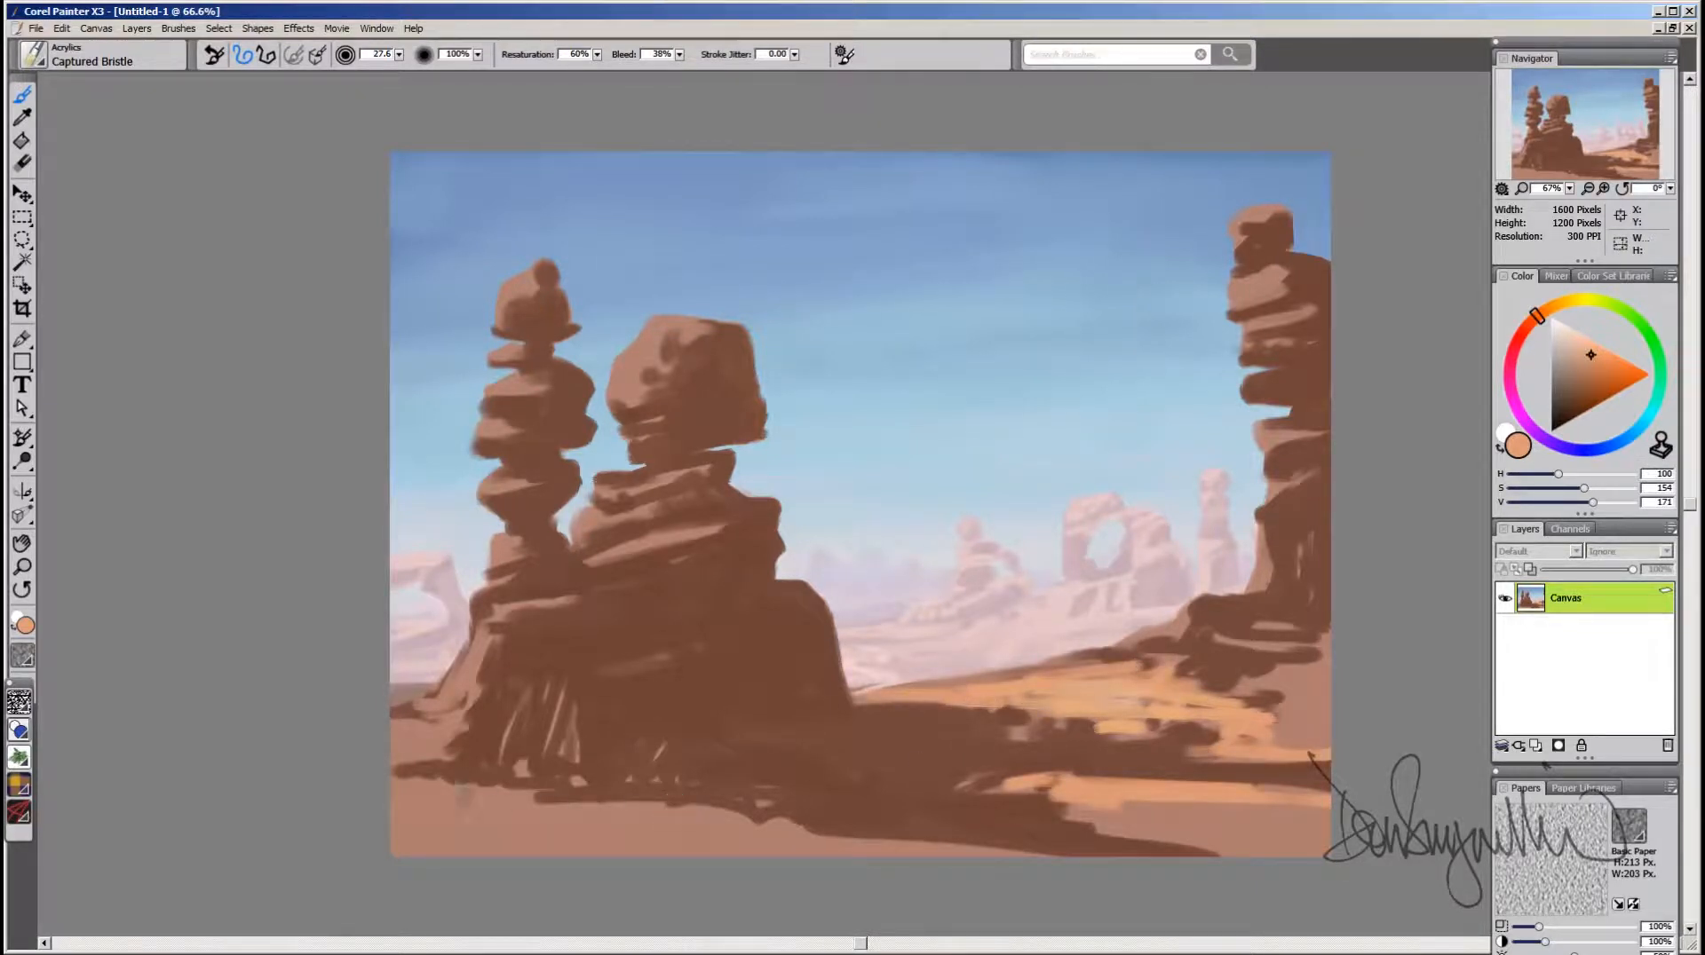
{"action": "mouse_move", "coordinate": [396, 782]}
{"action": "left_mouse_down"}
{"action": "mouse_move", "coordinate": [715, 835]}
{"action": "mouse_move", "coordinate": [639, 860]}
{"action": "mouse_move", "coordinate": [917, 864]}
{"action": "mouse_move", "coordinate": [818, 818]}
{"action": "mouse_move", "coordinate": [923, 830]}
{"action": "mouse_move", "coordinate": [423, 804]}
{"action": "mouse_move", "coordinate": [513, 819]}
{"action": "left_mouse_up"}
{"action": "left_click", "coordinate": [426, 788], "text": "alt"}
{"action": "left_click", "coordinate": [426, 777], "text": "ctrl+alt"}
{"action": "mouse_move", "coordinate": [396, 748]}
{"action": "left_mouse_down"}
{"action": "mouse_move", "coordinate": [449, 755]}
{"action": "mouse_move", "coordinate": [403, 727]}
{"action": "left_mouse_up"}
{"action": "left_click", "coordinate": [506, 832], "text": "alt"}
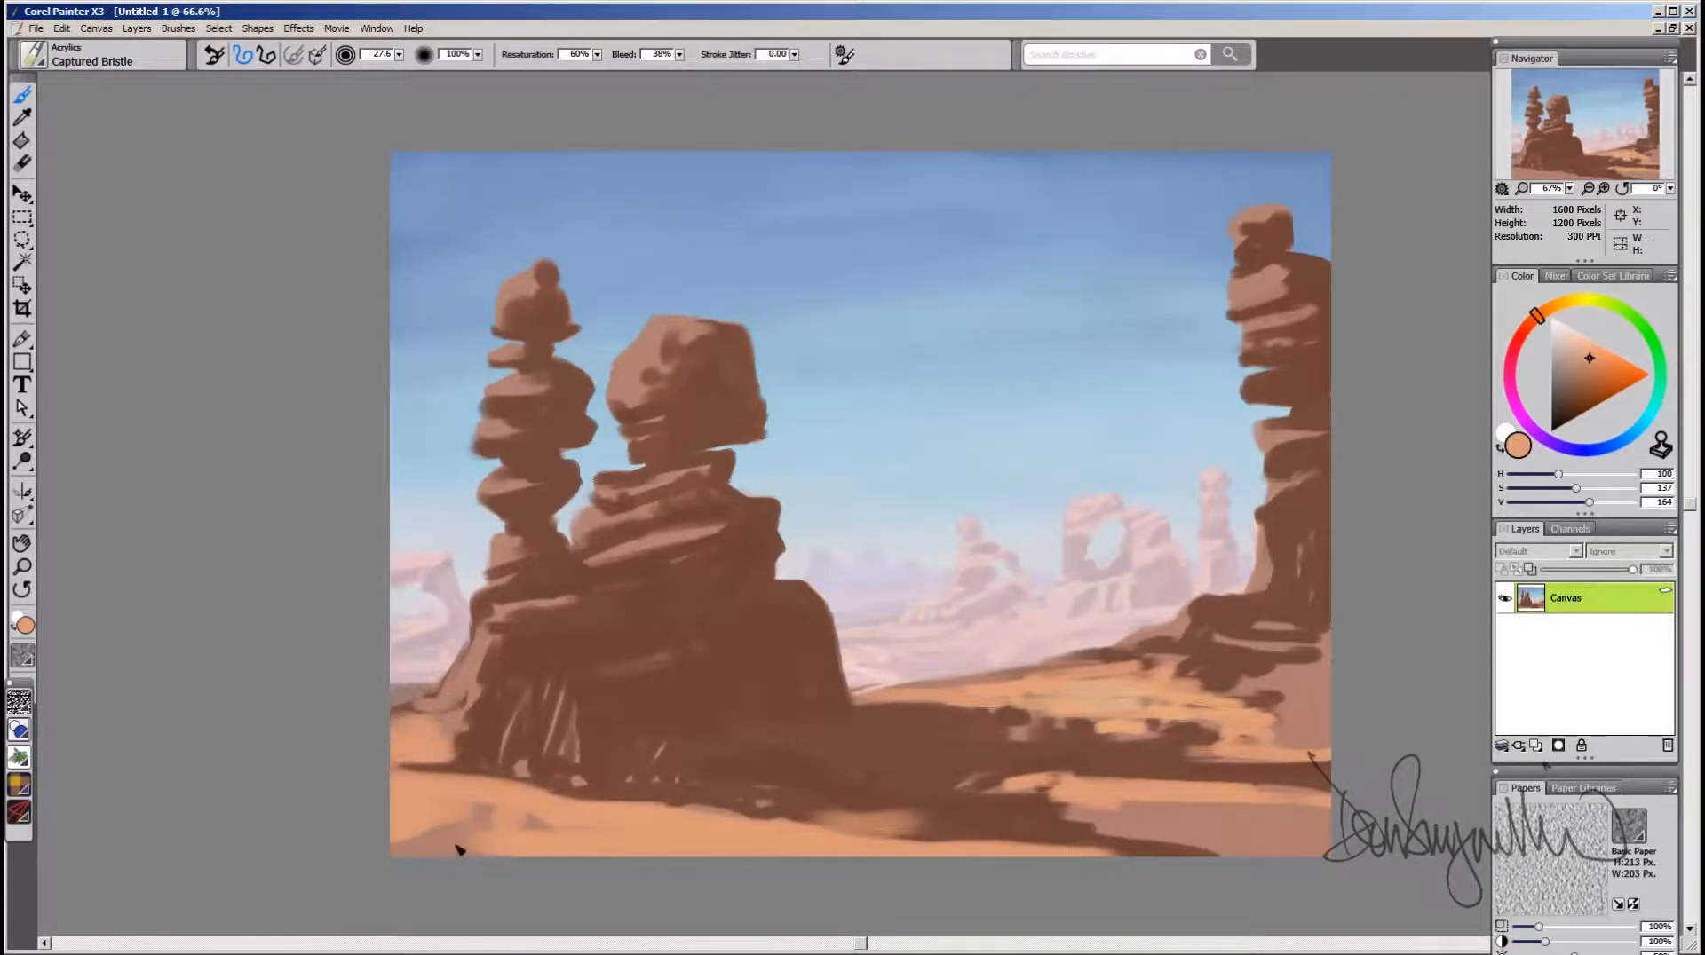
{"action": "left_click", "coordinate": [549, 826], "text": "alt"}
{"action": "mouse_move", "coordinate": [456, 843]}
{"action": "left_mouse_down"}
{"action": "mouse_move", "coordinate": [536, 833]}
{"action": "mouse_move", "coordinate": [531, 820]}
{"action": "left_mouse_up"}
Step: Cover the remaining brown ground in the right foreground and below the right tower with sampled oranges
{"action": "left_click_drag", "start_coordinate": [1071, 805], "coordinate": [1166, 818]}
{"action": "left_click", "coordinate": [1162, 795], "text": "alt"}
{"action": "left_click", "coordinate": [1277, 736], "text": "alt"}
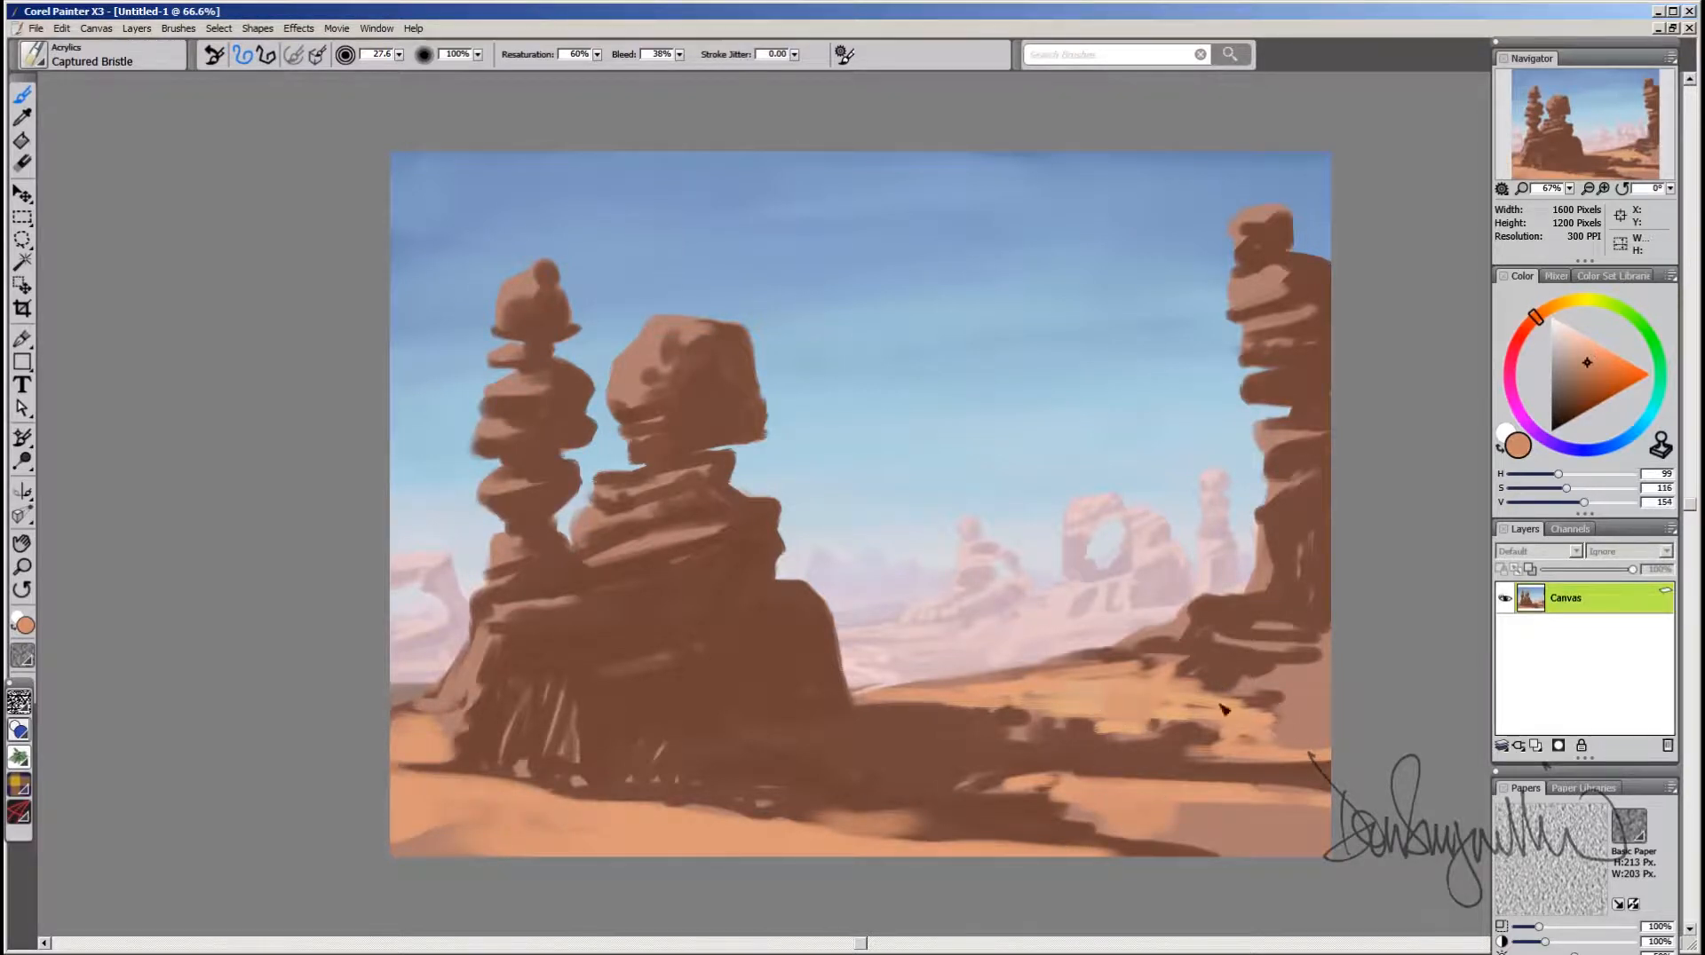
{"action": "mouse_move", "coordinate": [1221, 704]}
{"action": "left_mouse_down"}
{"action": "mouse_move", "coordinate": [1339, 741]}
{"action": "mouse_move", "coordinate": [1323, 748]}
{"action": "left_mouse_up"}
{"action": "left_click", "coordinate": [1265, 740], "text": "alt"}
{"action": "left_click", "coordinate": [1174, 843], "text": "alt"}
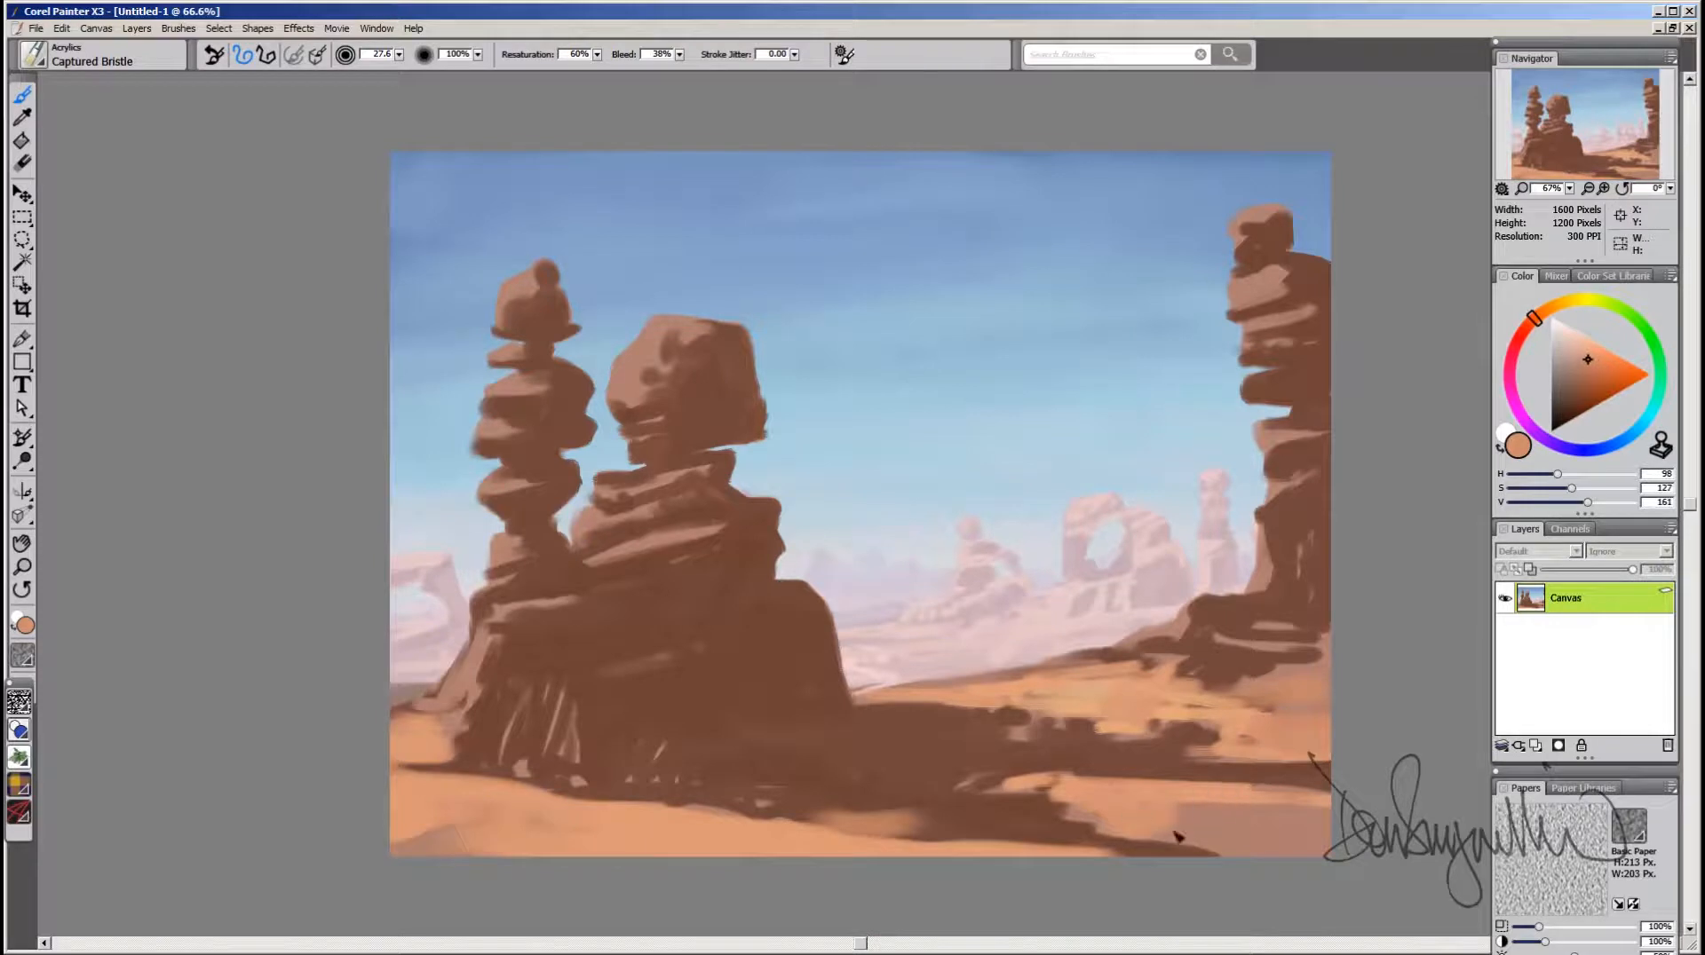
{"action": "left_click_drag", "start_coordinate": [1163, 835], "coordinate": [1323, 842]}
{"action": "left_click_drag", "start_coordinate": [1181, 811], "coordinate": [1323, 824]}
Step: Blend the sunlit slope up to its ridge with resampled oranges, reducing the brush size to 13.8
{"action": "left_click", "coordinate": [1147, 704], "text": "alt"}
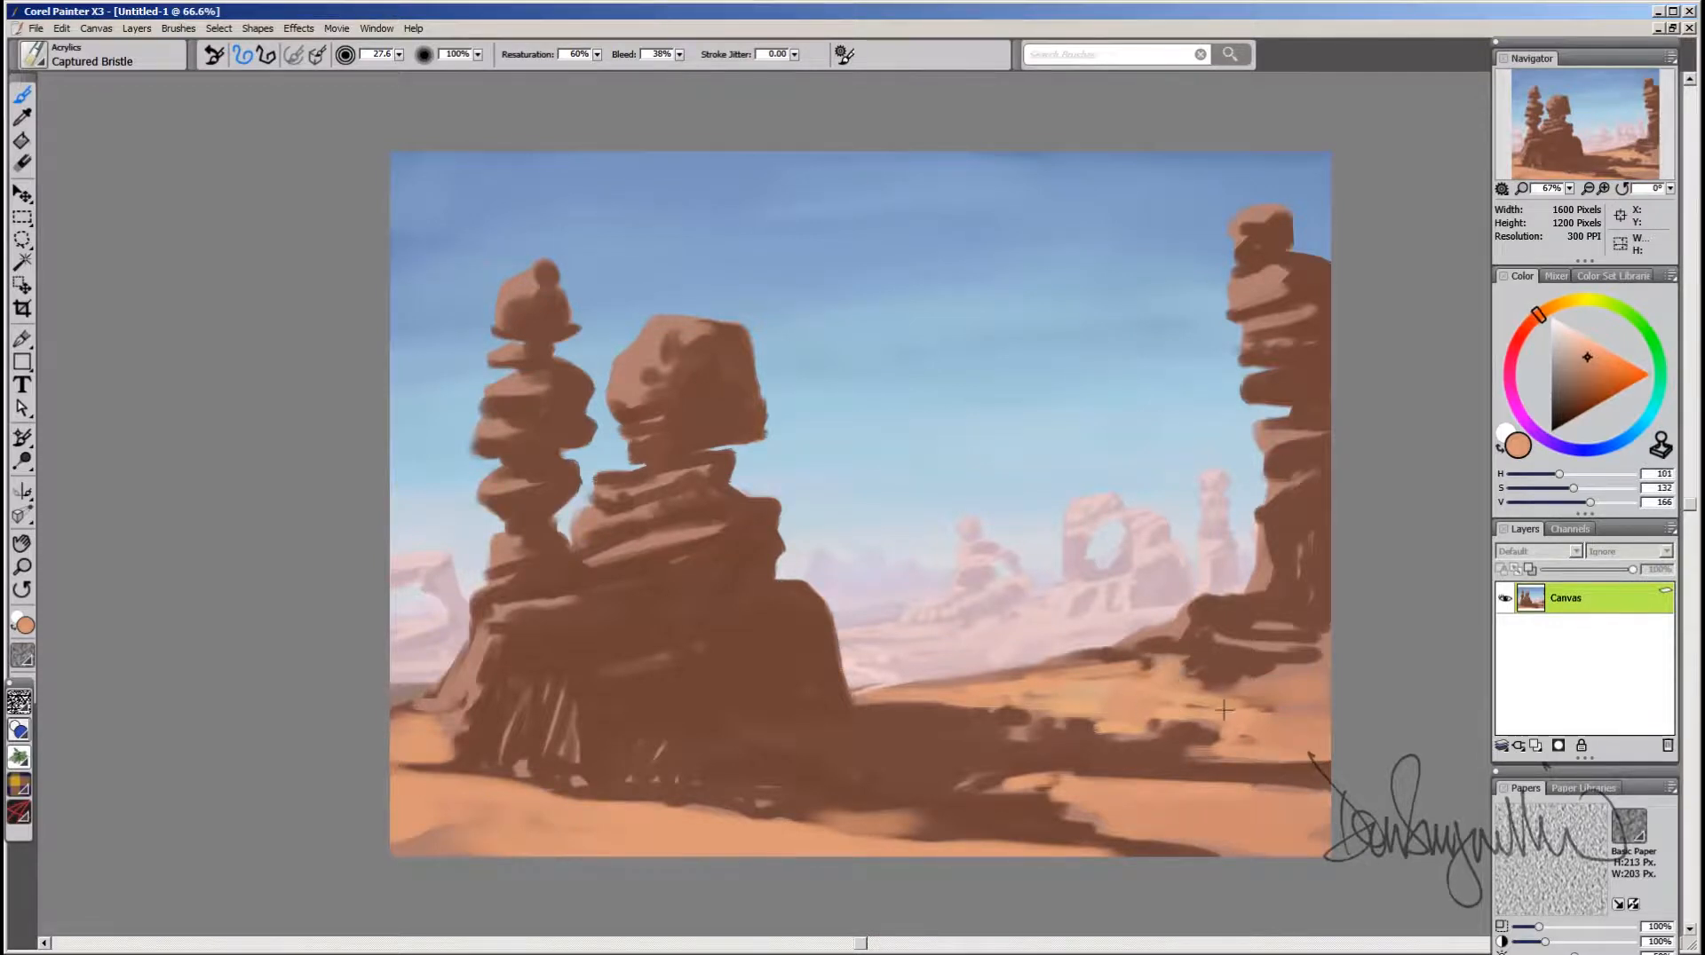
{"action": "mouse_move", "coordinate": [1262, 685]}
{"action": "left_mouse_down"}
{"action": "mouse_move", "coordinate": [1284, 666]}
{"action": "mouse_move", "coordinate": [1271, 677]}
{"action": "left_mouse_up"}
{"action": "left_click", "coordinate": [1064, 708], "text": "alt"}
{"action": "left_click", "coordinate": [1069, 707], "text": "alt"}
{"action": "mouse_move", "coordinate": [961, 692]}
{"action": "left_mouse_down"}
{"action": "mouse_move", "coordinate": [1051, 675]}
{"action": "mouse_move", "coordinate": [934, 688]}
{"action": "left_mouse_up"}
{"action": "left_click", "coordinate": [1065, 689], "text": "alt"}
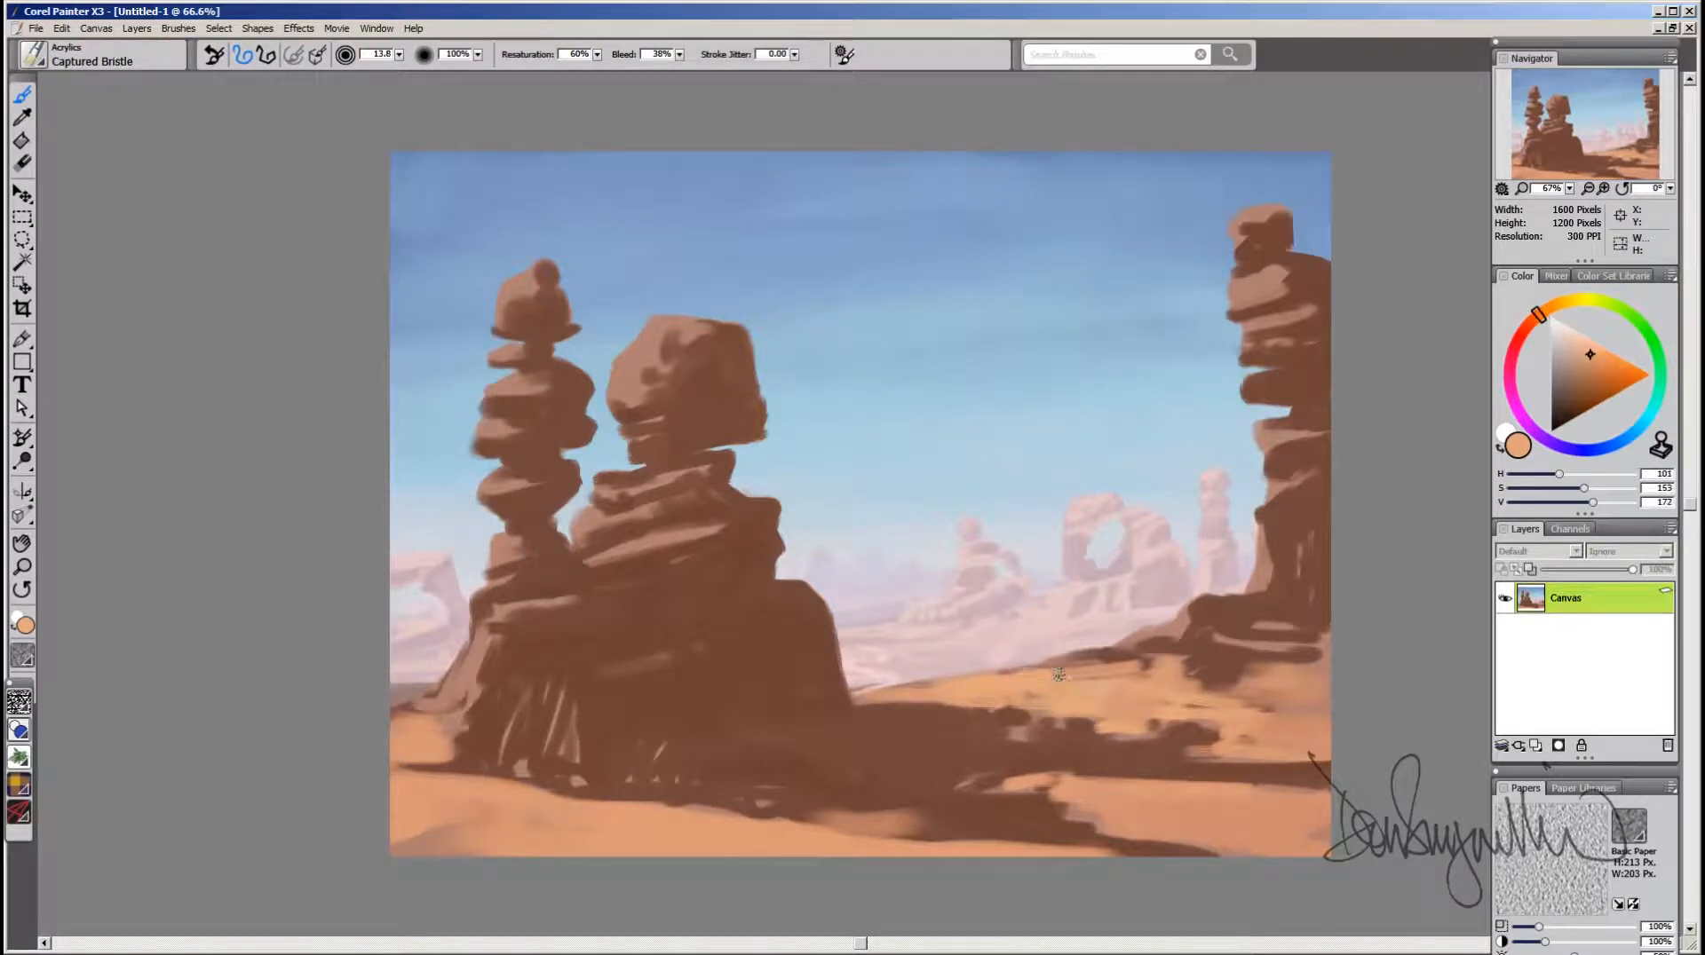
{"action": "left_click", "coordinate": [1063, 704], "text": "alt"}
{"action": "left_click_drag", "start_coordinate": [1102, 678], "coordinate": [1143, 675]}
{"action": "left_click", "coordinate": [1119, 730], "text": "alt"}
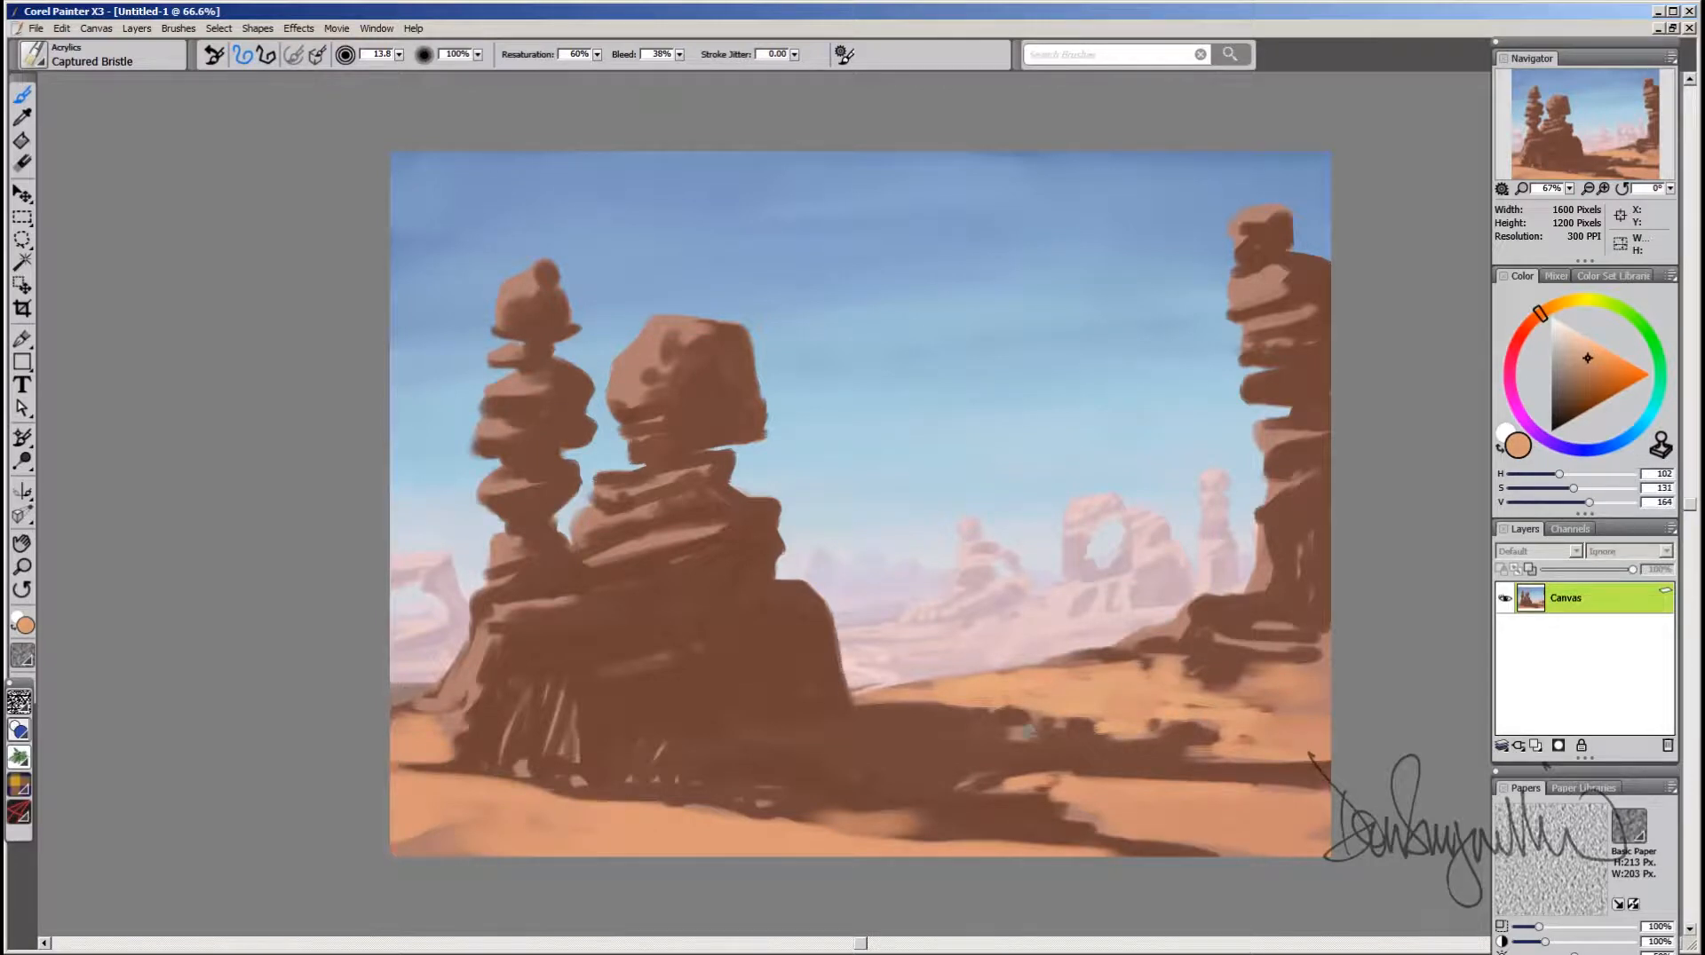
Step: Dab orange light along the cast shadow's edges and paint sunlit streaks and rocks at the left formation's foot
{"action": "mouse_move", "coordinate": [1028, 729]}
{"action": "left_mouse_down"}
{"action": "mouse_move", "coordinate": [999, 715]}
{"action": "mouse_move", "coordinate": [1030, 720]}
{"action": "left_mouse_up"}
{"action": "left_click_drag", "start_coordinate": [946, 787], "coordinate": [1087, 795]}
{"action": "mouse_move", "coordinate": [531, 810]}
{"action": "left_mouse_down"}
{"action": "mouse_move", "coordinate": [506, 773]}
{"action": "mouse_move", "coordinate": [590, 791]}
{"action": "mouse_move", "coordinate": [638, 750]}
{"action": "mouse_move", "coordinate": [634, 792]}
{"action": "mouse_move", "coordinate": [629, 776]}
{"action": "mouse_move", "coordinate": [597, 785]}
{"action": "mouse_move", "coordinate": [667, 795]}
{"action": "mouse_move", "coordinate": [622, 753]}
{"action": "mouse_move", "coordinate": [573, 788]}
{"action": "mouse_move", "coordinate": [569, 762]}
{"action": "mouse_move", "coordinate": [505, 764]}
{"action": "mouse_move", "coordinate": [480, 728]}
{"action": "mouse_move", "coordinate": [447, 744]}
{"action": "mouse_move", "coordinate": [475, 692]}
{"action": "left_mouse_up"}
{"action": "left_click", "coordinate": [638, 810], "text": "alt"}
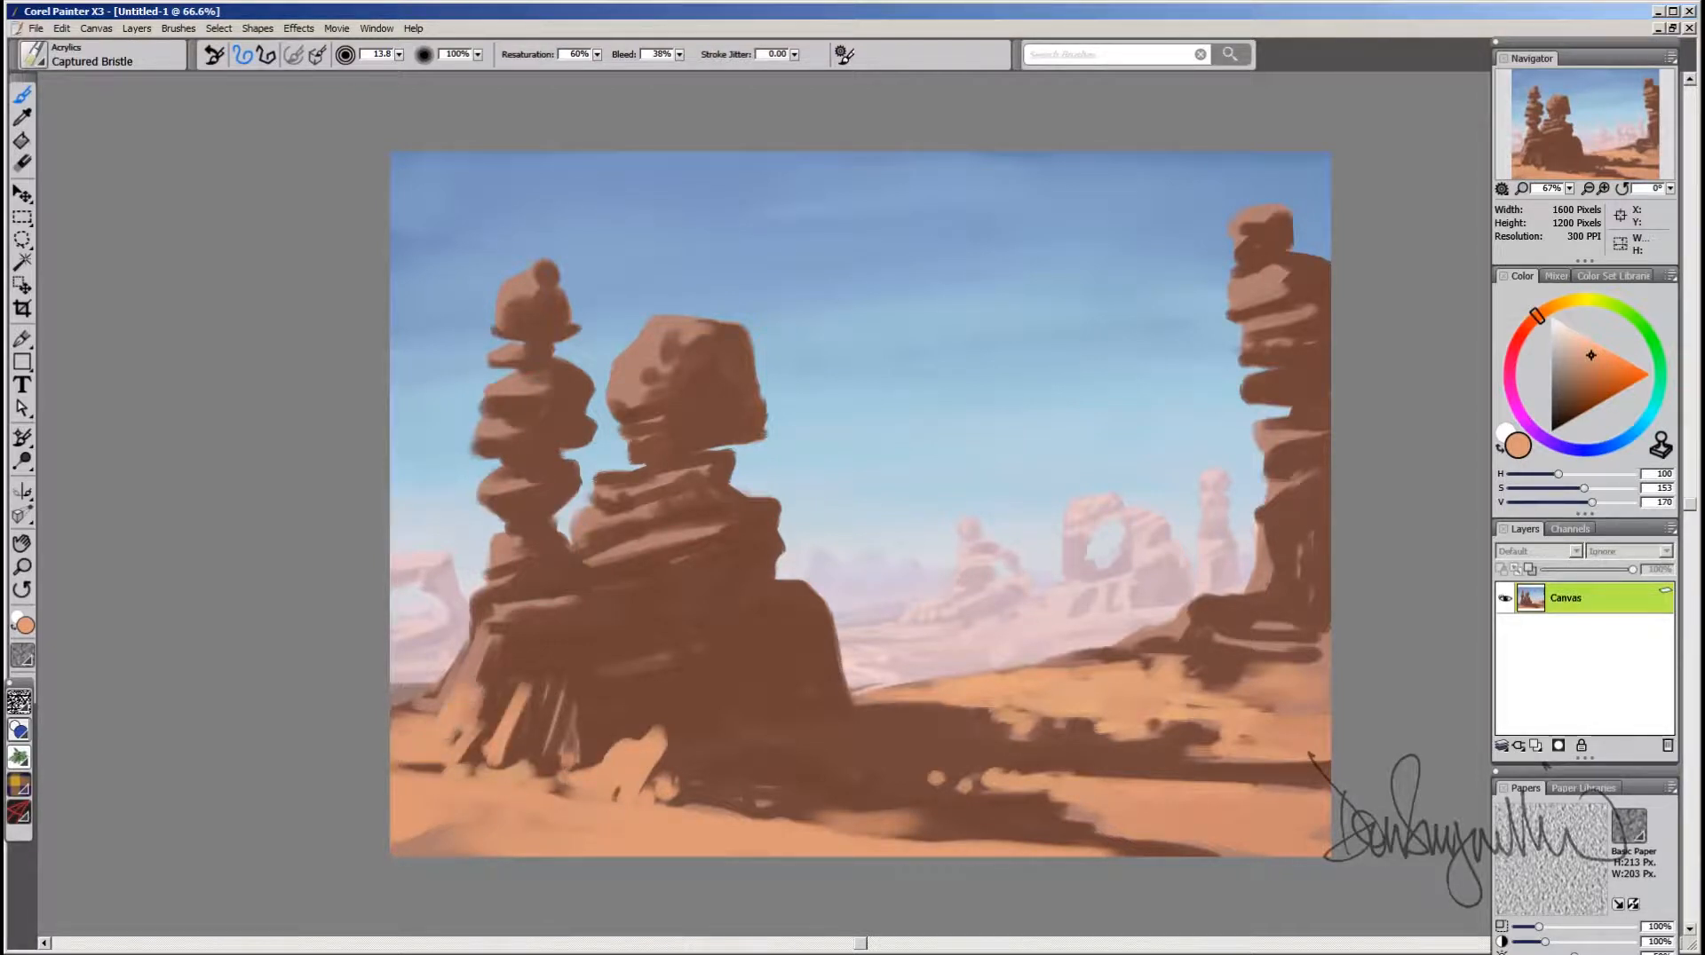
Step: Resample sand and rock tones and refine the sunlit streaks and ground at the left formation's foot
{"action": "left_click", "coordinate": [476, 664], "text": "alt"}
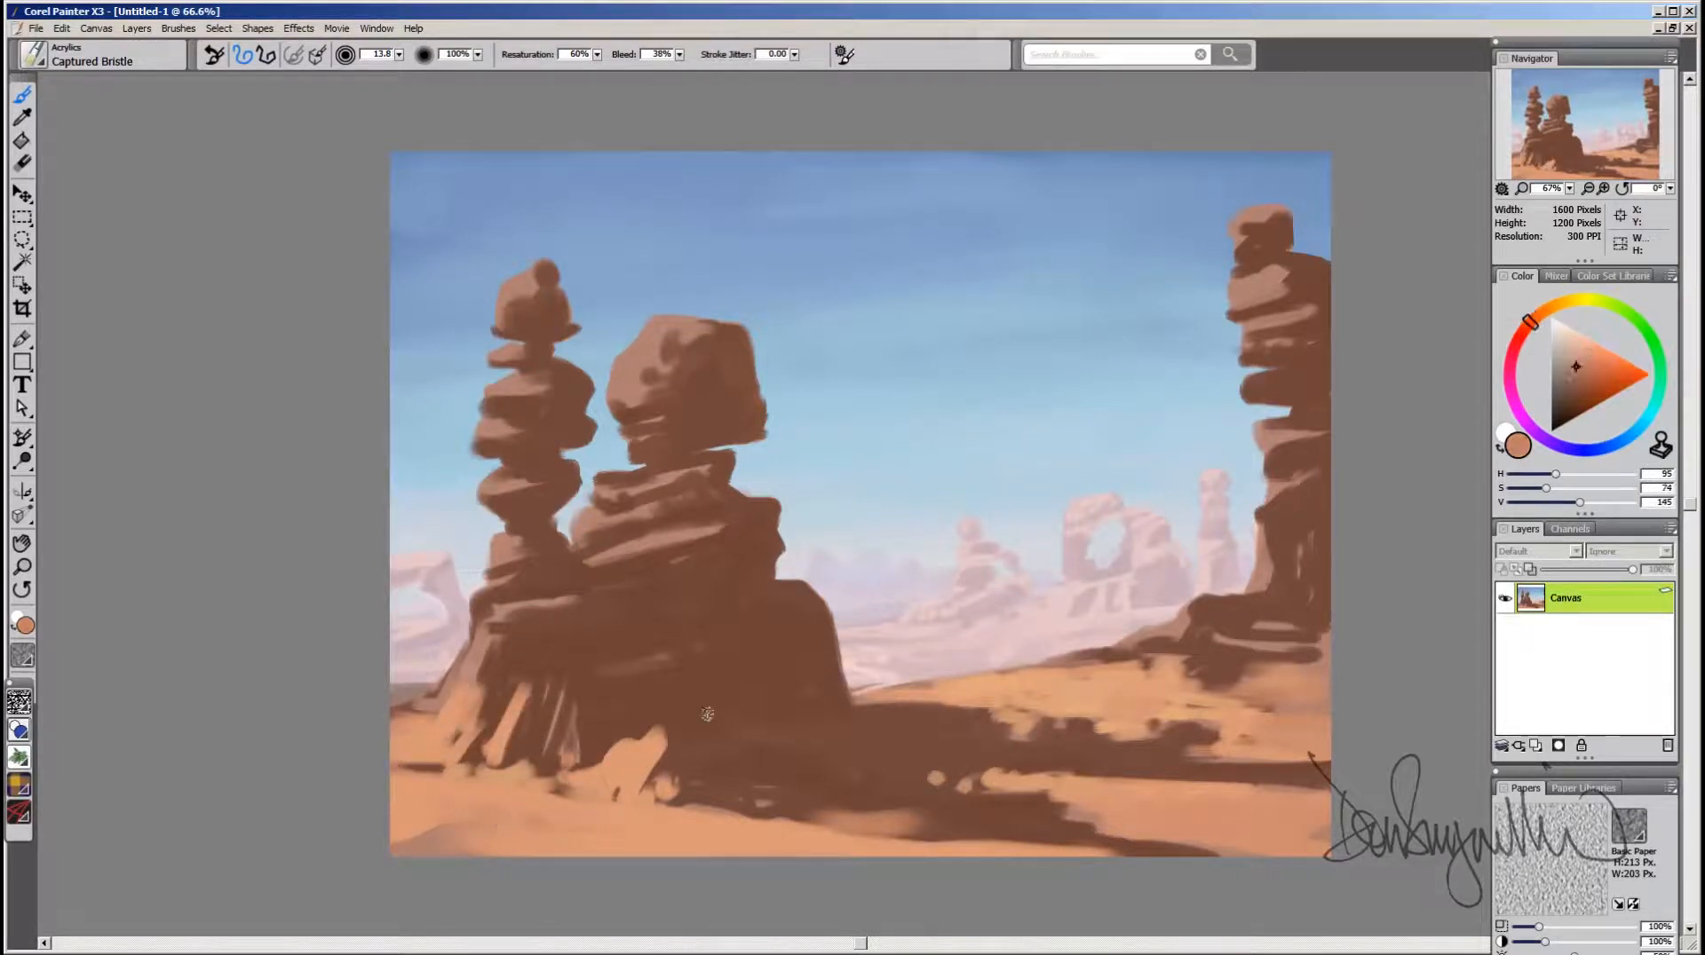
{"action": "left_click", "coordinate": [1144, 821], "text": "alt"}
{"action": "left_click", "coordinate": [1322, 721], "text": "alt"}
{"action": "left_click", "coordinate": [526, 710], "text": "alt"}
{"action": "left_click_drag", "start_coordinate": [528, 707], "coordinate": [523, 700]}
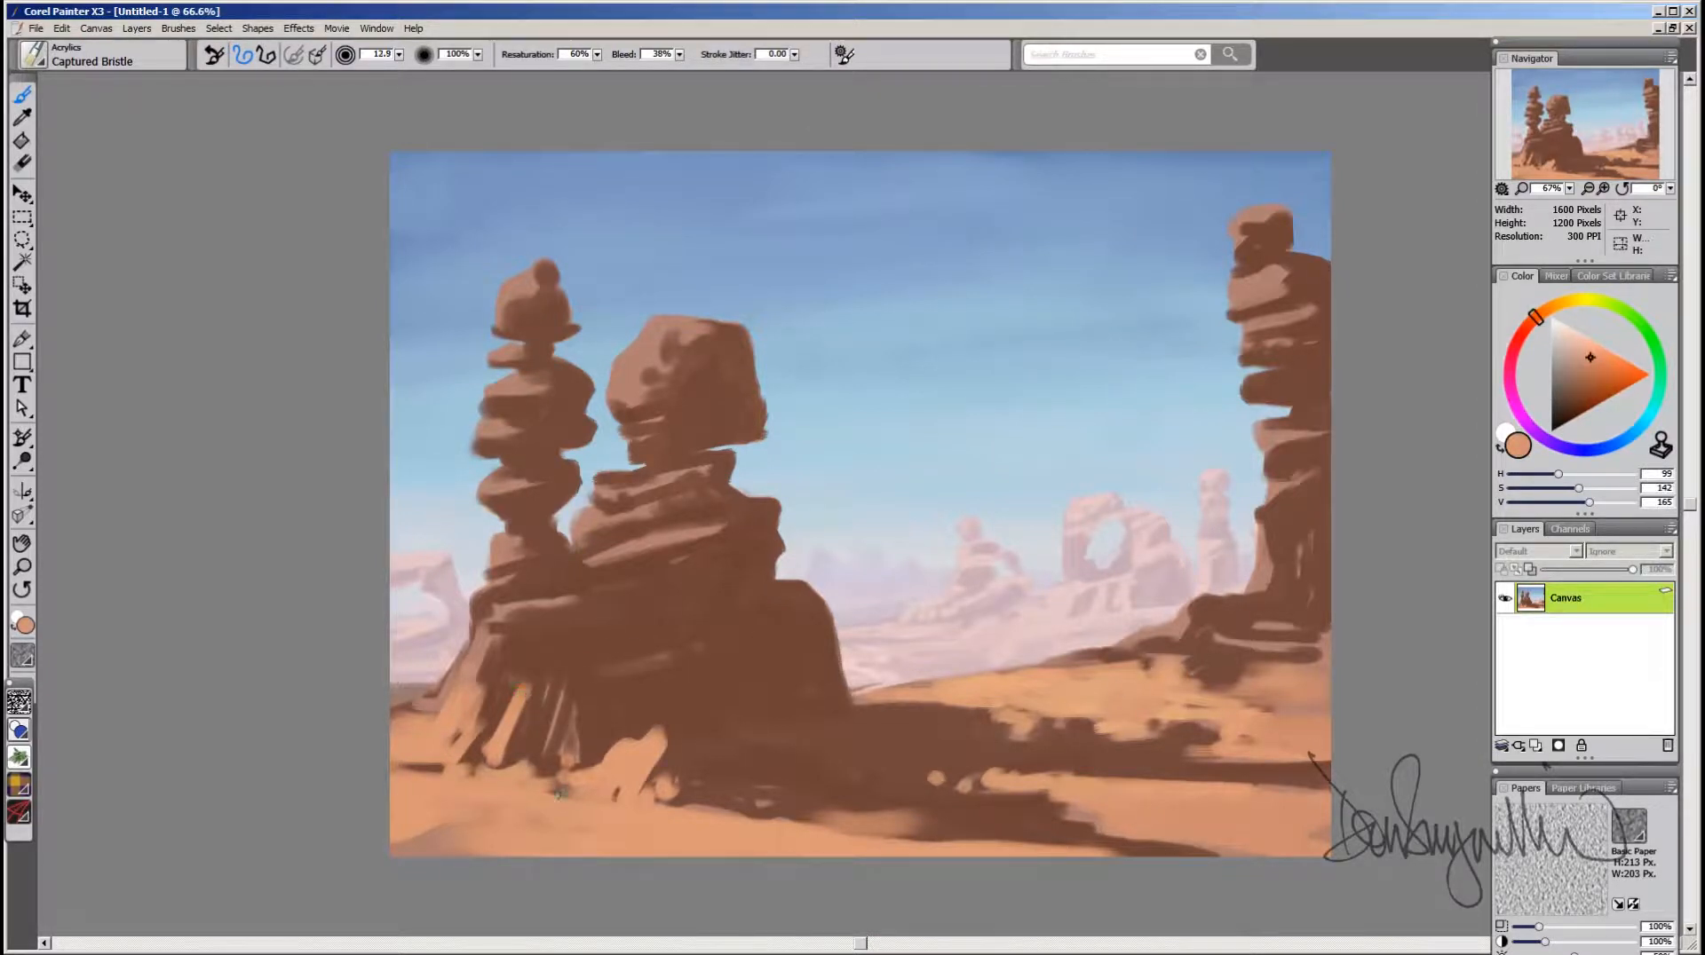
{"action": "left_click", "coordinate": [570, 812], "text": "alt"}
{"action": "left_click_drag", "start_coordinate": [574, 821], "coordinate": [561, 808]}
Step: Reduce the brush to 10.8 and paint orange highlights on the central boulder, its upper ledges and the left tower
{"action": "left_click_drag", "start_coordinate": [579, 560], "coordinate": [686, 554]}
{"action": "mouse_move", "coordinate": [579, 533]}
{"action": "left_mouse_down"}
{"action": "mouse_move", "coordinate": [685, 504]}
{"action": "mouse_move", "coordinate": [657, 507]}
{"action": "mouse_move", "coordinate": [671, 475]}
{"action": "left_mouse_up"}
{"action": "mouse_move", "coordinate": [655, 341]}
{"action": "left_mouse_down"}
{"action": "mouse_move", "coordinate": [686, 321]}
{"action": "mouse_move", "coordinate": [671, 366]}
{"action": "mouse_move", "coordinate": [636, 337]}
{"action": "left_mouse_up"}
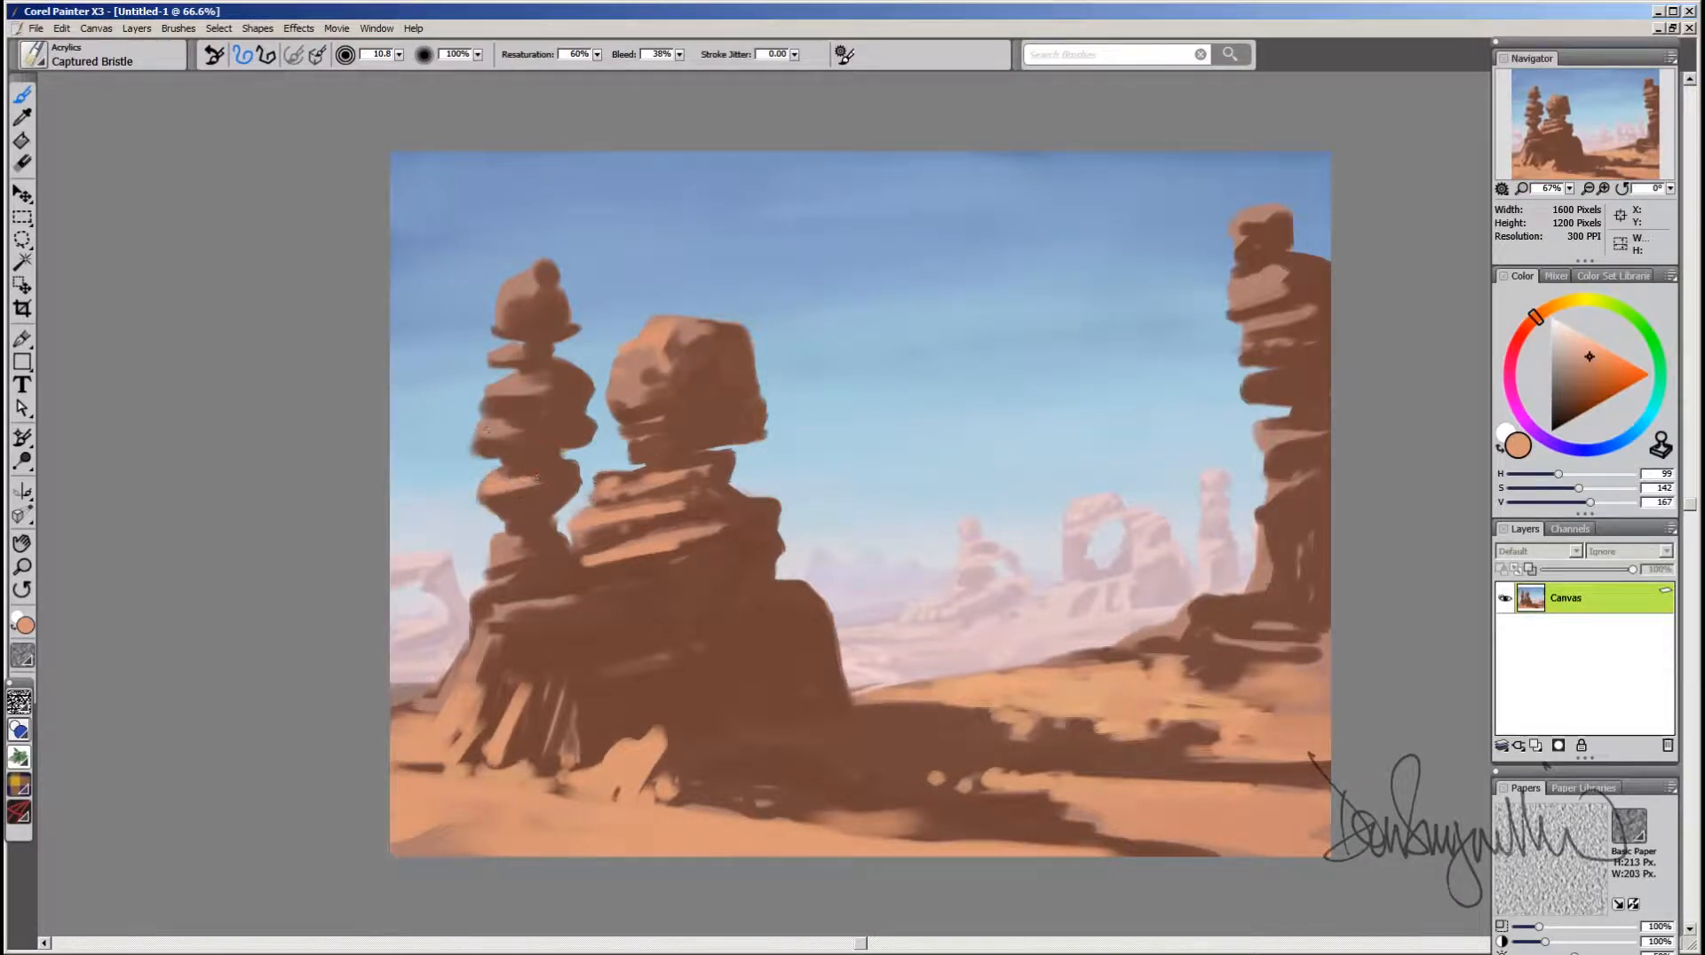
{"action": "mouse_move", "coordinate": [488, 442]}
{"action": "left_mouse_down"}
{"action": "mouse_move", "coordinate": [522, 443]}
{"action": "mouse_move", "coordinate": [496, 428]}
{"action": "mouse_move", "coordinate": [492, 389]}
{"action": "mouse_move", "coordinate": [544, 396]}
{"action": "left_mouse_up"}
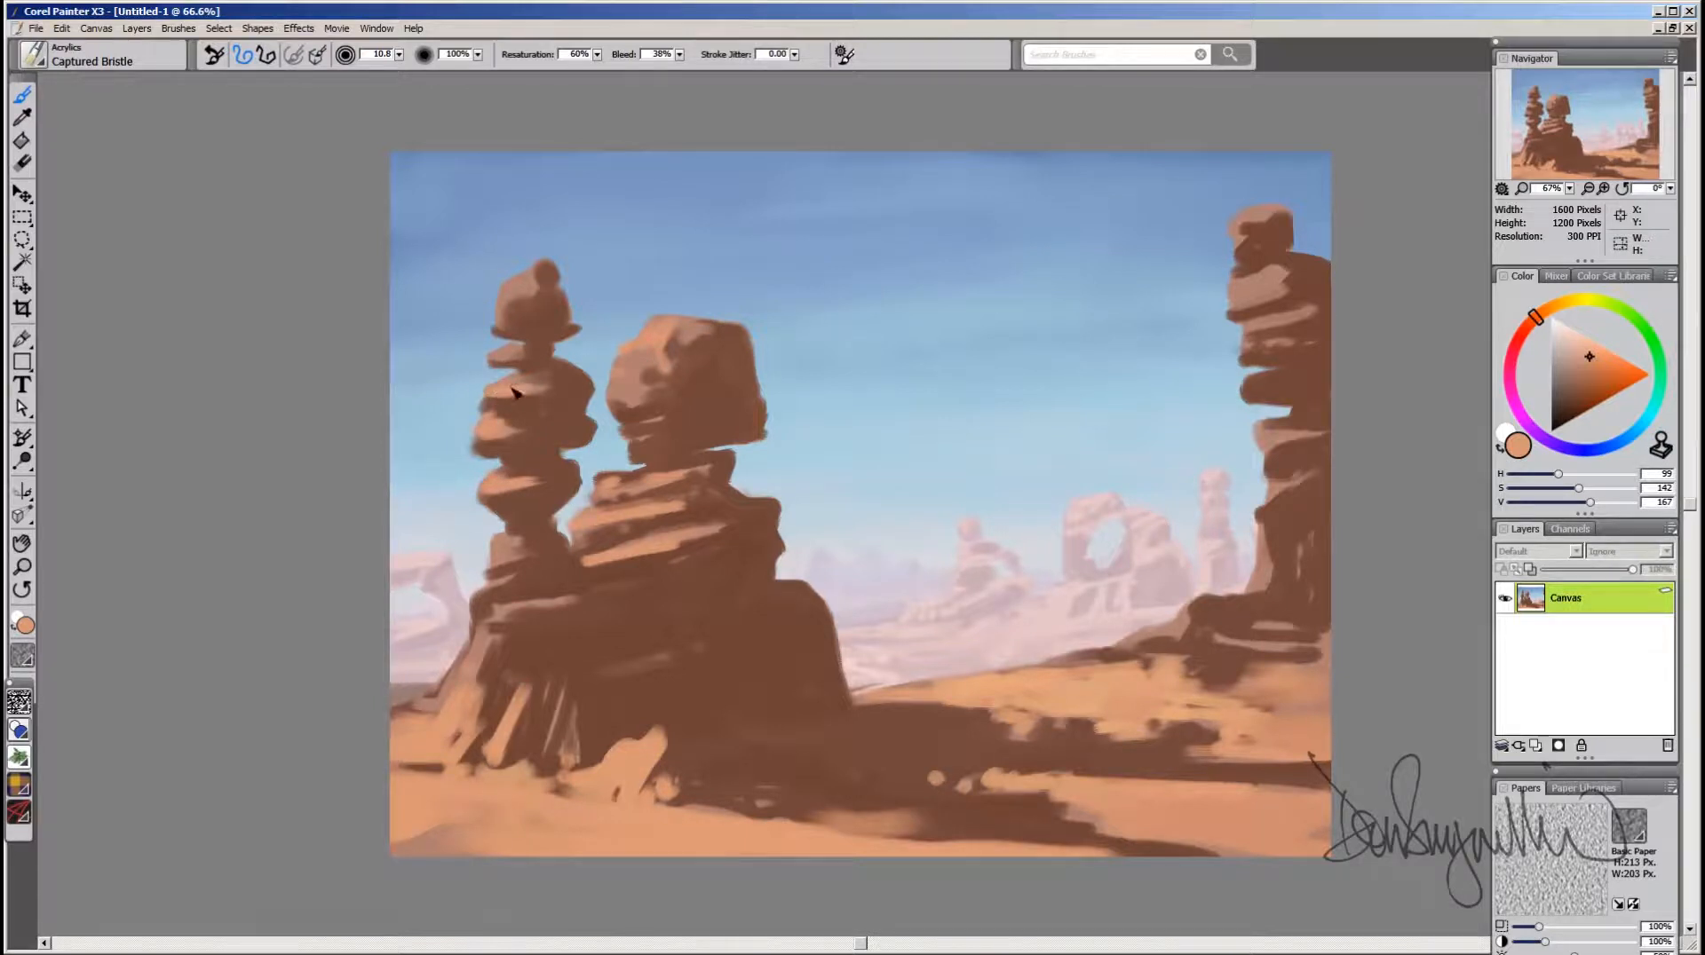
{"action": "left_click_drag", "start_coordinate": [493, 568], "coordinate": [502, 552]}
Step: Paint orange highlights along the left formation's lower ledges and left edge, resampling the light tone
{"action": "mouse_move", "coordinate": [494, 621]}
{"action": "left_mouse_down"}
{"action": "mouse_move", "coordinate": [648, 591]}
{"action": "mouse_move", "coordinate": [714, 559]}
{"action": "mouse_move", "coordinate": [619, 593]}
{"action": "mouse_move", "coordinate": [758, 539]}
{"action": "mouse_move", "coordinate": [492, 634]}
{"action": "mouse_move", "coordinate": [563, 638]}
{"action": "mouse_move", "coordinate": [496, 630]}
{"action": "mouse_move", "coordinate": [614, 611]}
{"action": "mouse_move", "coordinate": [552, 639]}
{"action": "mouse_move", "coordinate": [586, 612]}
{"action": "left_mouse_up"}
{"action": "left_click", "coordinate": [572, 625], "text": "alt"}
{"action": "left_click_drag", "start_coordinate": [599, 620], "coordinate": [636, 619]}
{"action": "left_click", "coordinate": [499, 632], "text": "alt"}
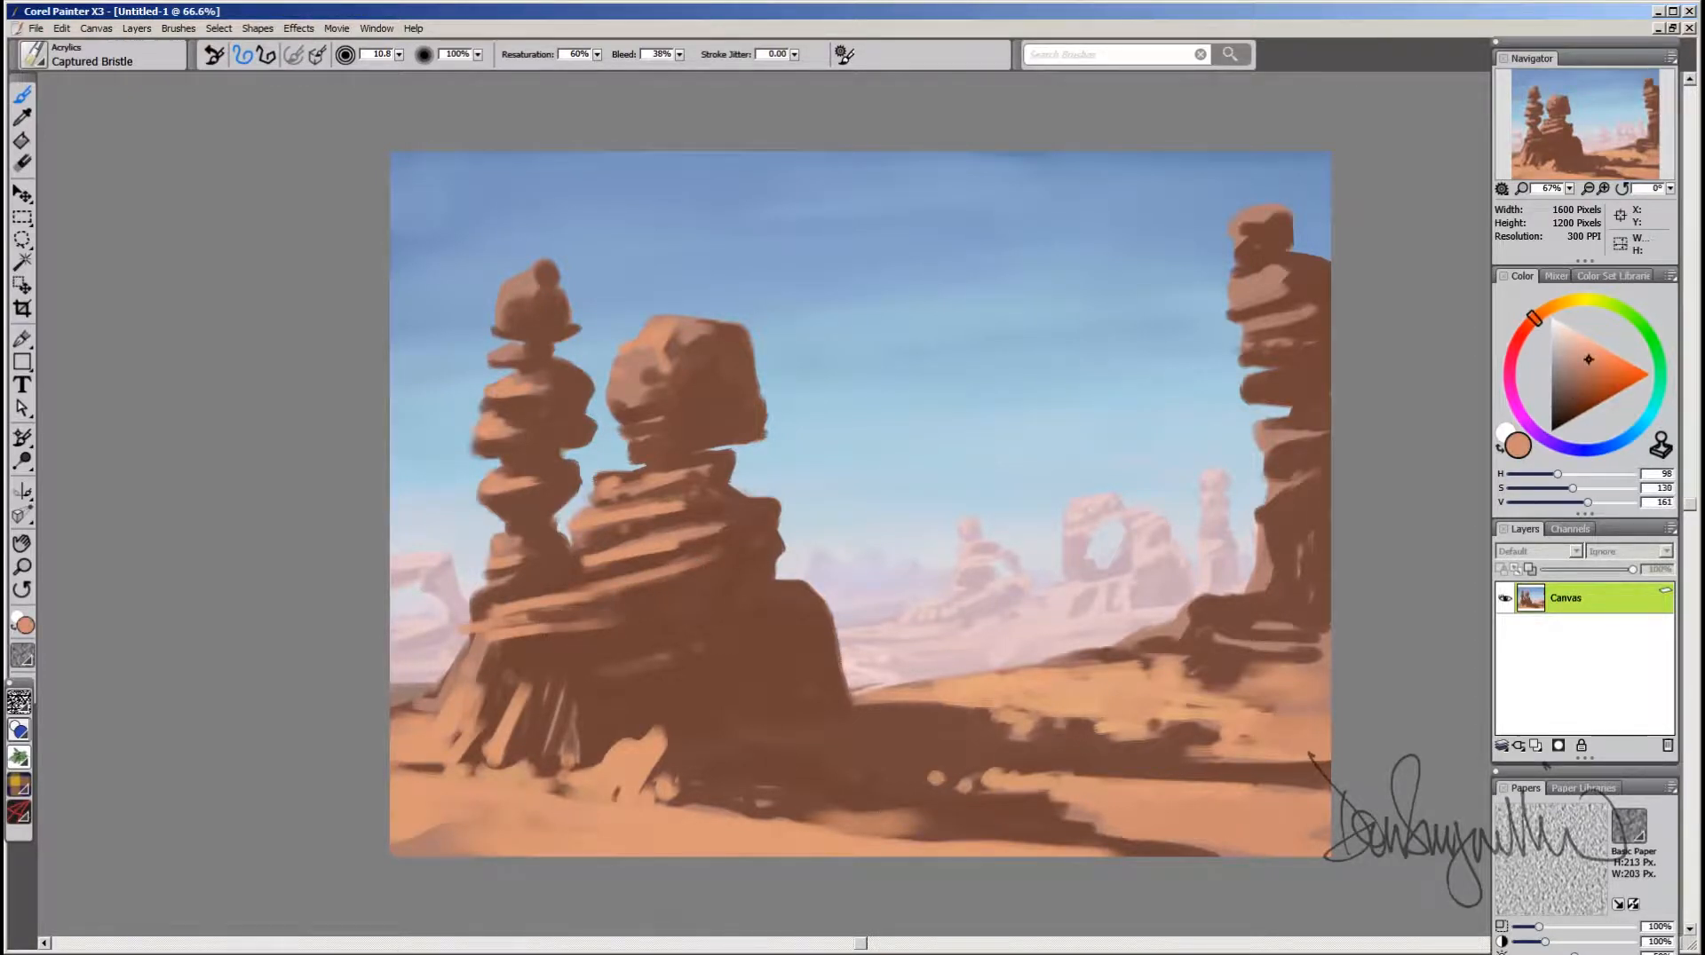
{"action": "mouse_move", "coordinate": [484, 655]}
{"action": "left_mouse_down"}
{"action": "mouse_move", "coordinate": [482, 598]}
{"action": "mouse_move", "coordinate": [500, 578]}
{"action": "left_mouse_up"}
Step: Paint orange highlights on the right tower's cap, stacked layers and lower left edge with sampled light browns
{"action": "left_click_drag", "start_coordinate": [1242, 219], "coordinate": [1252, 231]}
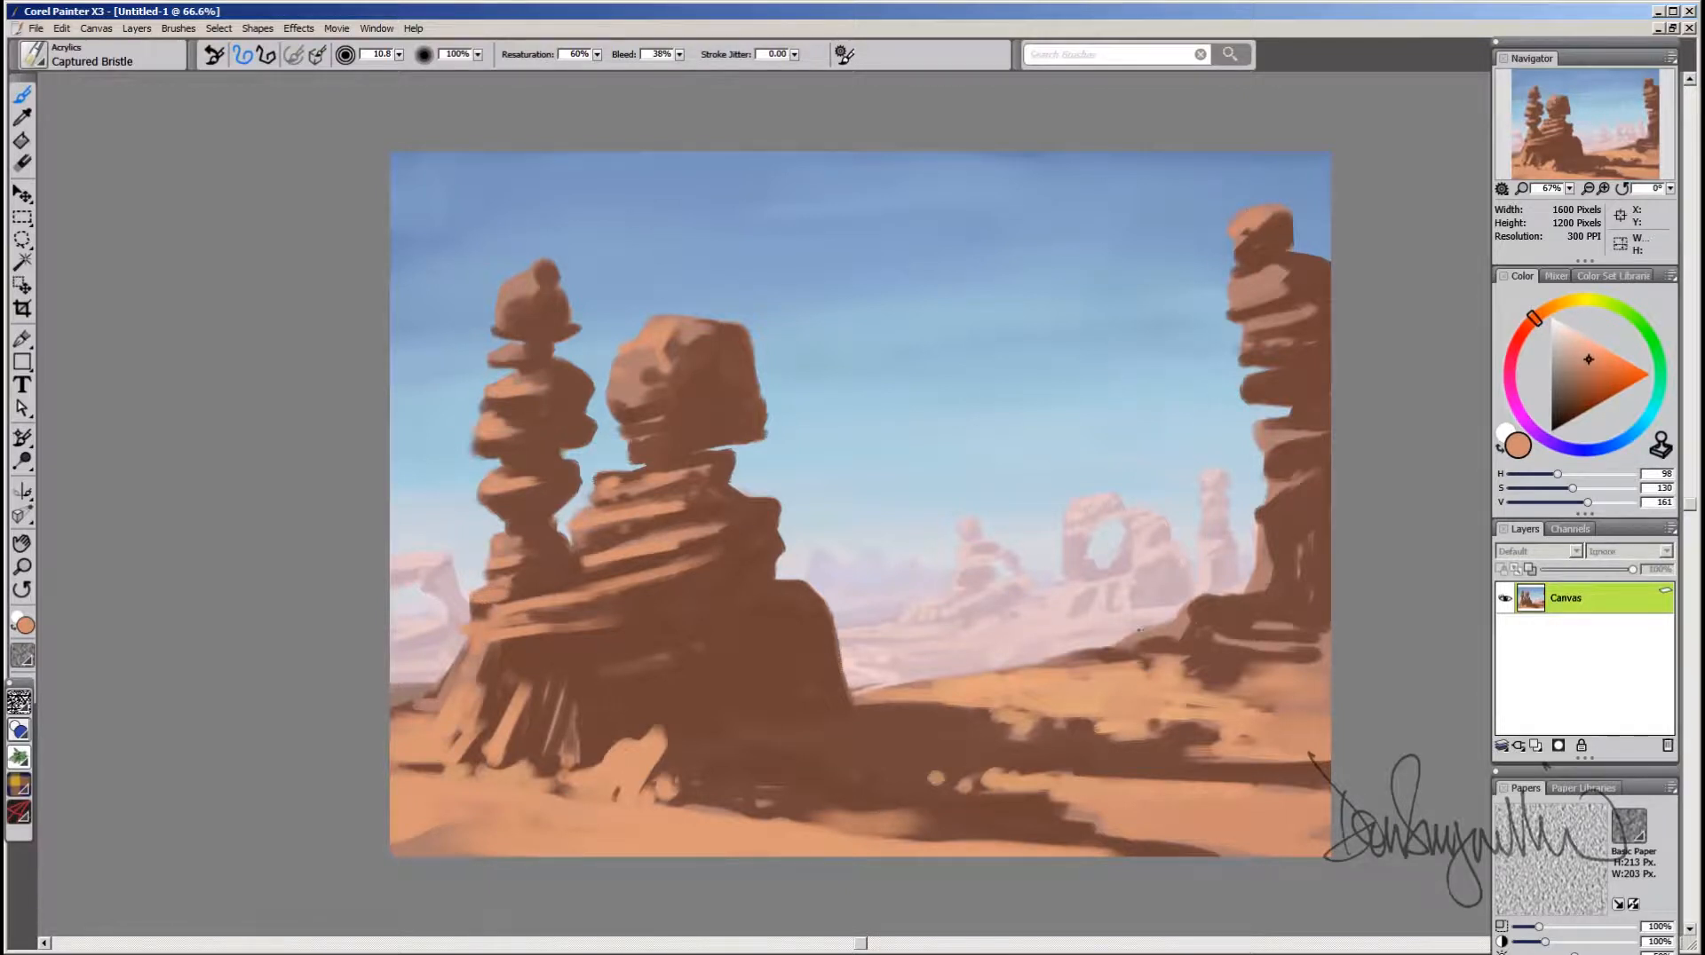
{"action": "left_click", "coordinate": [1278, 718], "text": "alt"}
{"action": "mouse_move", "coordinate": [1246, 226]}
{"action": "left_mouse_down"}
{"action": "mouse_move", "coordinate": [1264, 281]}
{"action": "mouse_move", "coordinate": [1249, 265]}
{"action": "mouse_move", "coordinate": [1278, 279]}
{"action": "mouse_move", "coordinate": [1247, 286]}
{"action": "mouse_move", "coordinate": [1252, 310]}
{"action": "mouse_move", "coordinate": [1275, 301]}
{"action": "mouse_move", "coordinate": [1253, 334]}
{"action": "mouse_move", "coordinate": [1276, 306]}
{"action": "mouse_move", "coordinate": [1319, 320]}
{"action": "mouse_move", "coordinate": [1275, 343]}
{"action": "left_mouse_up"}
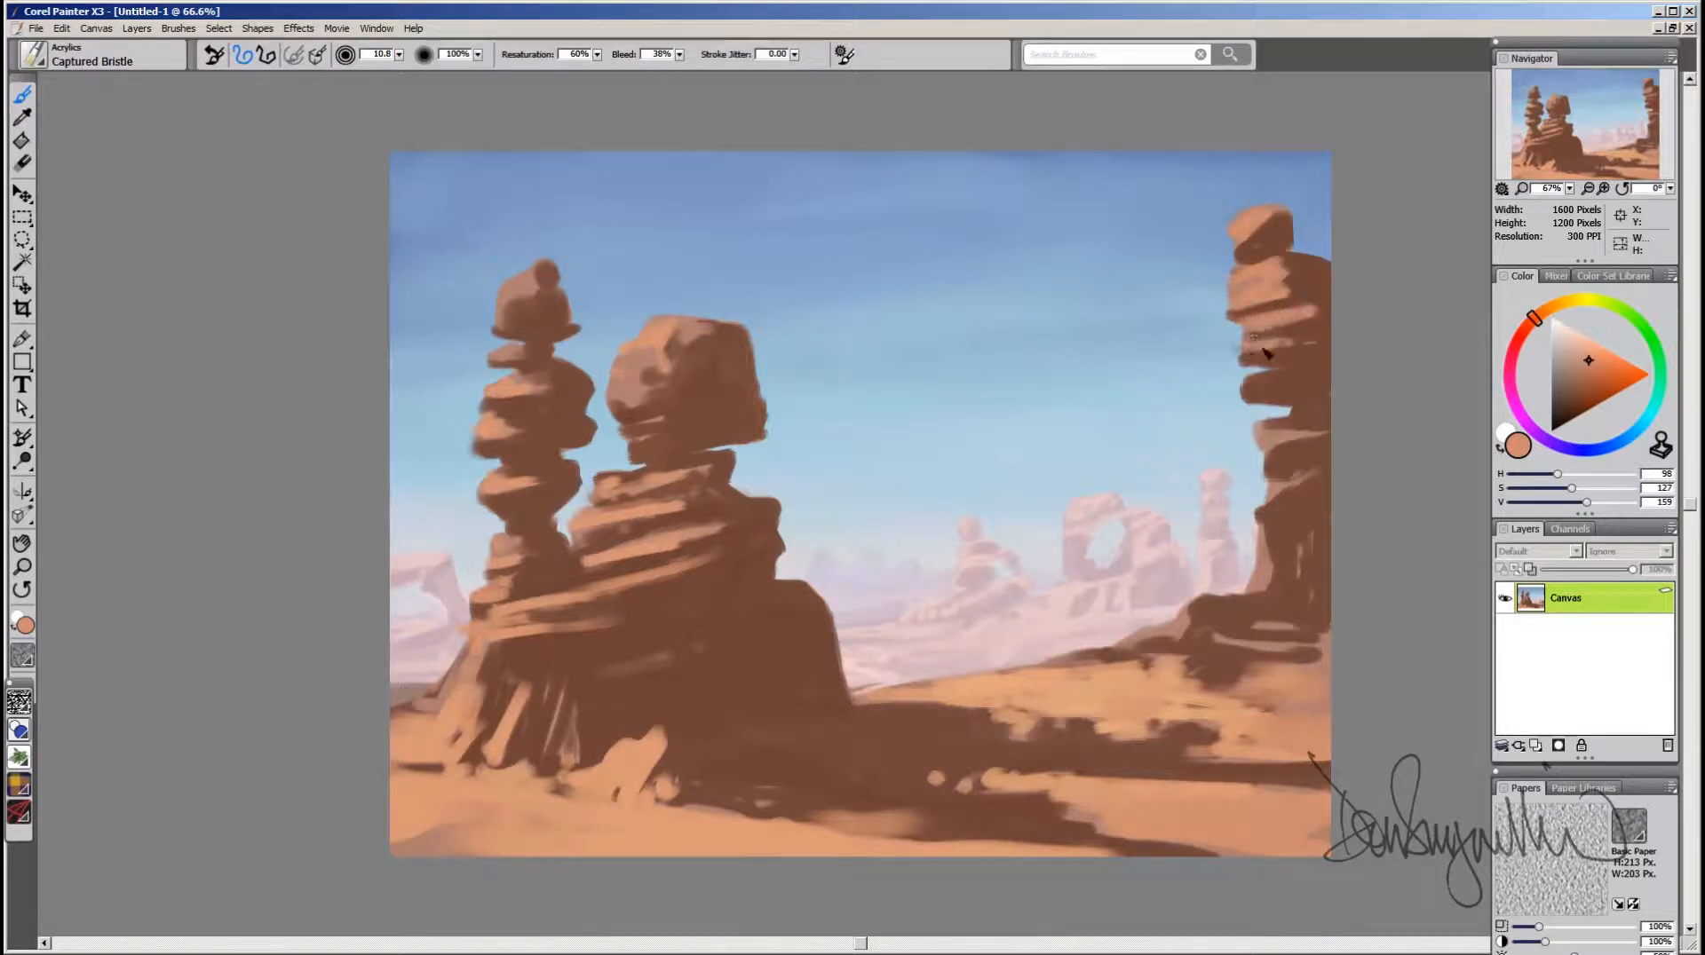
{"action": "left_click", "coordinate": [1297, 333], "text": "alt"}
{"action": "left_click", "coordinate": [1291, 354], "text": "alt"}
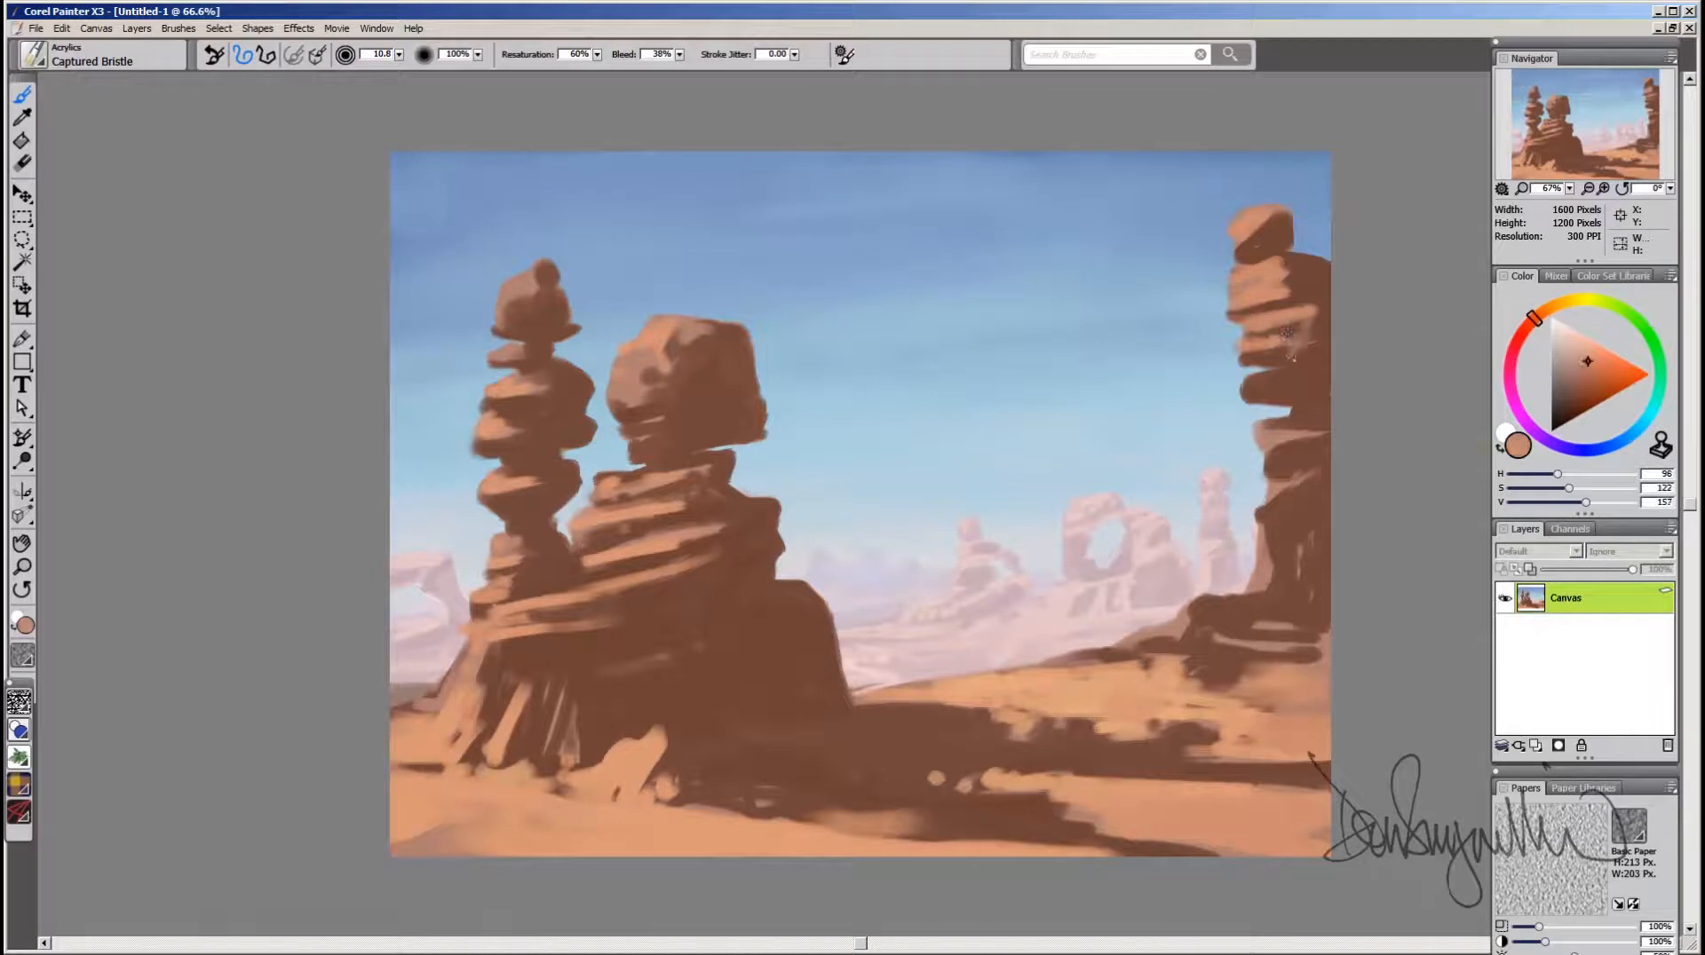
{"action": "mouse_move", "coordinate": [1266, 438]}
{"action": "left_mouse_down"}
{"action": "mouse_move", "coordinate": [1323, 435]}
{"action": "mouse_move", "coordinate": [1283, 392]}
{"action": "left_mouse_up"}
{"action": "mouse_move", "coordinate": [1262, 498]}
{"action": "left_mouse_down"}
{"action": "mouse_move", "coordinate": [1316, 490]}
{"action": "mouse_move", "coordinate": [1258, 528]}
{"action": "mouse_move", "coordinate": [1275, 515]}
{"action": "mouse_move", "coordinate": [1271, 551]}
{"action": "left_mouse_up"}
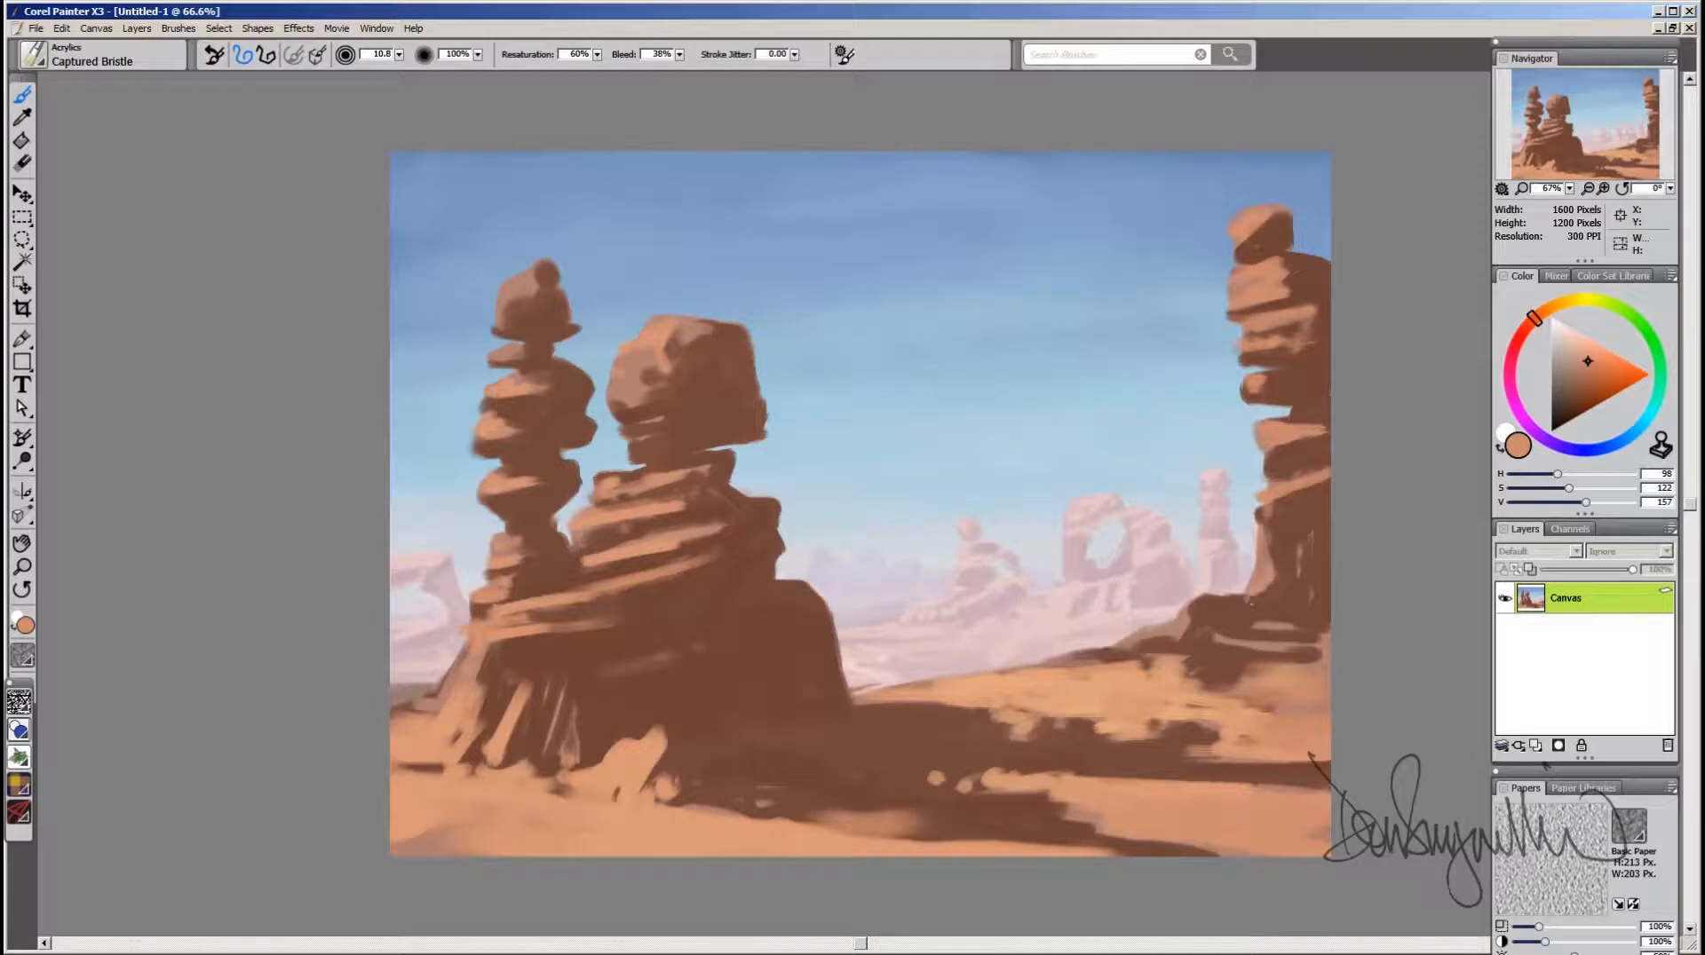
Step: Highlight the ledges at the right tower's foot and touch up the slope below with sampled orange
{"action": "mouse_move", "coordinate": [1225, 647]}
{"action": "left_mouse_down"}
{"action": "mouse_move", "coordinate": [1271, 666]}
{"action": "mouse_move", "coordinate": [1307, 664]}
{"action": "mouse_move", "coordinate": [1313, 632]}
{"action": "mouse_move", "coordinate": [1277, 639]}
{"action": "mouse_move", "coordinate": [1329, 639]}
{"action": "left_mouse_up"}
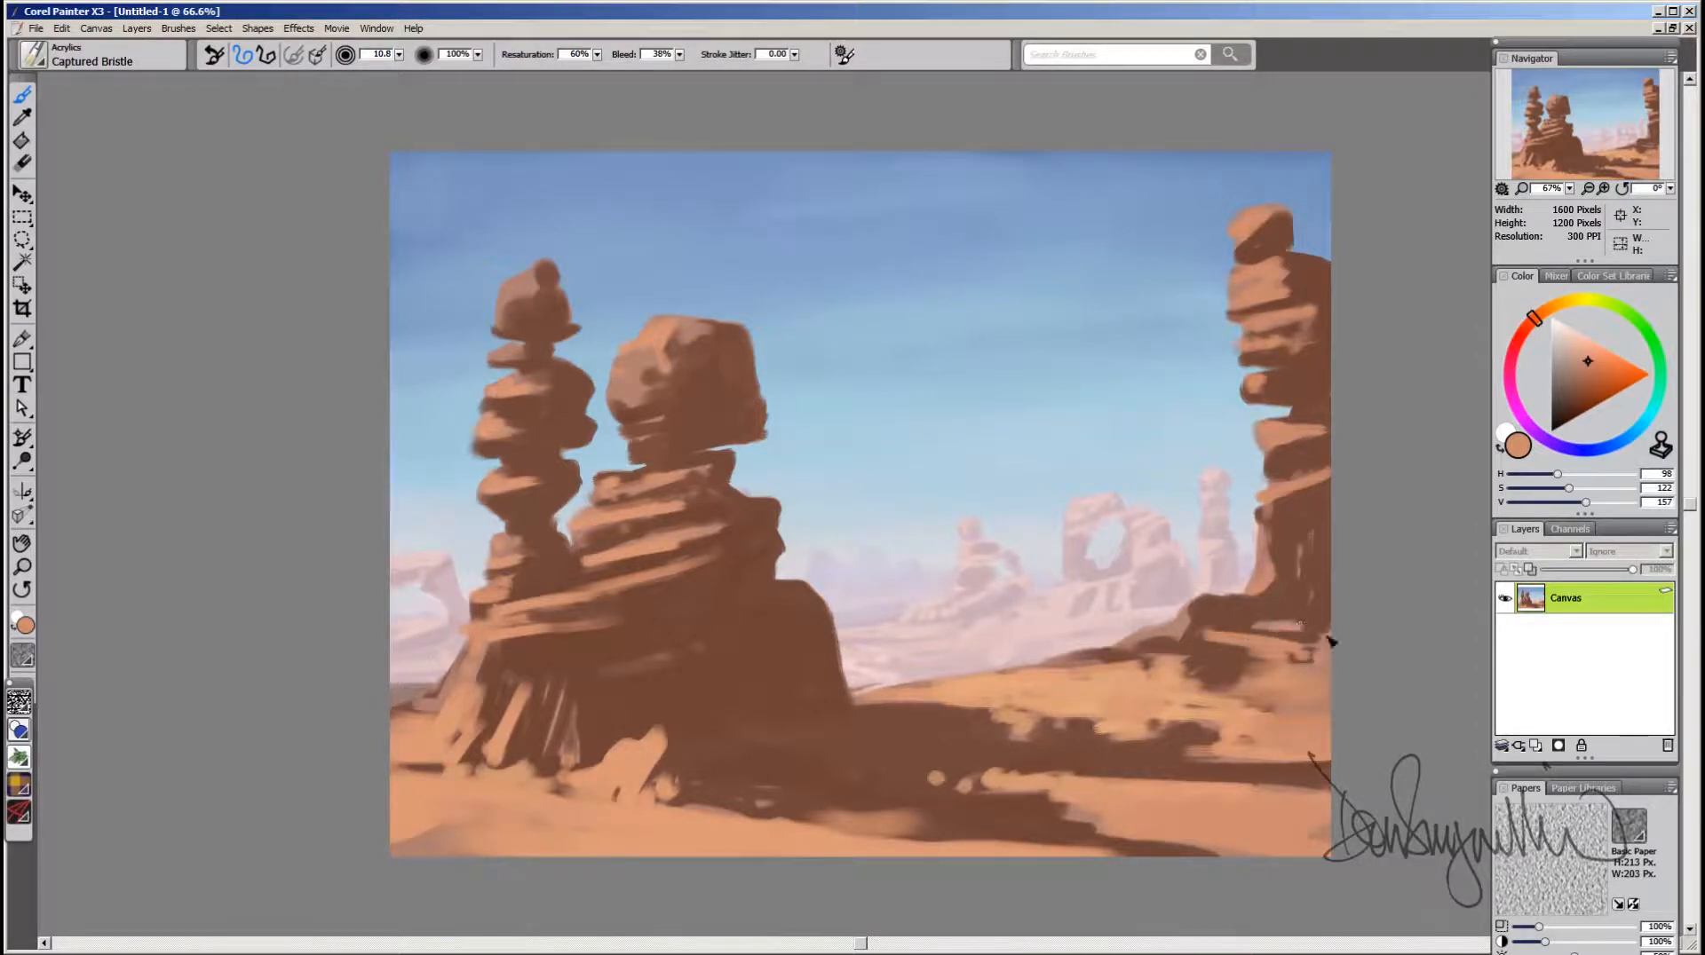
{"action": "left_click", "coordinate": [1286, 689], "text": "alt"}
{"action": "left_click_drag", "start_coordinate": [1183, 704], "coordinate": [1168, 689]}
{"action": "left_click", "coordinate": [1168, 690], "text": "alt"}
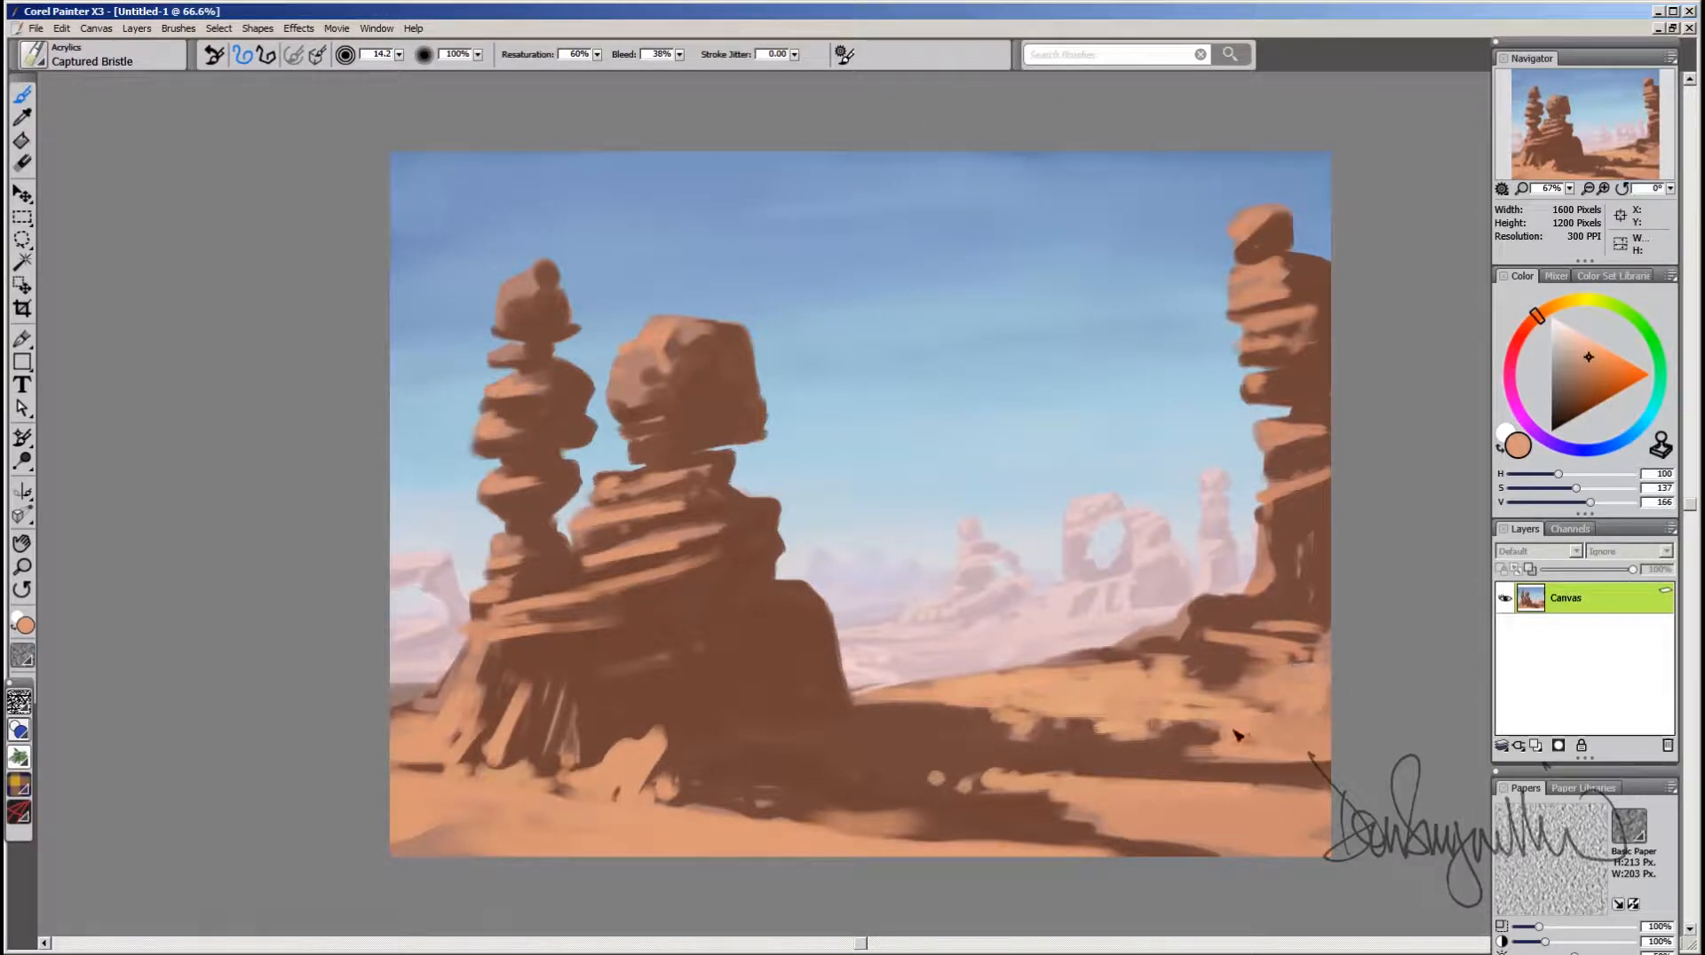
Step: Reduce the brush to 4.2 and paint a thin dark brown shadow line beneath the left tower's wide middle ledge, adjusting the dark tone
{"action": "mouse_move", "coordinate": [784, 711]}
{"action": "left_mouse_down"}
{"action": "mouse_move", "coordinate": [769, 698]}
{"action": "mouse_move", "coordinate": [774, 713]}
{"action": "left_mouse_up"}
{"action": "left_click_drag", "start_coordinate": [1568, 417], "coordinate": [1570, 417]}
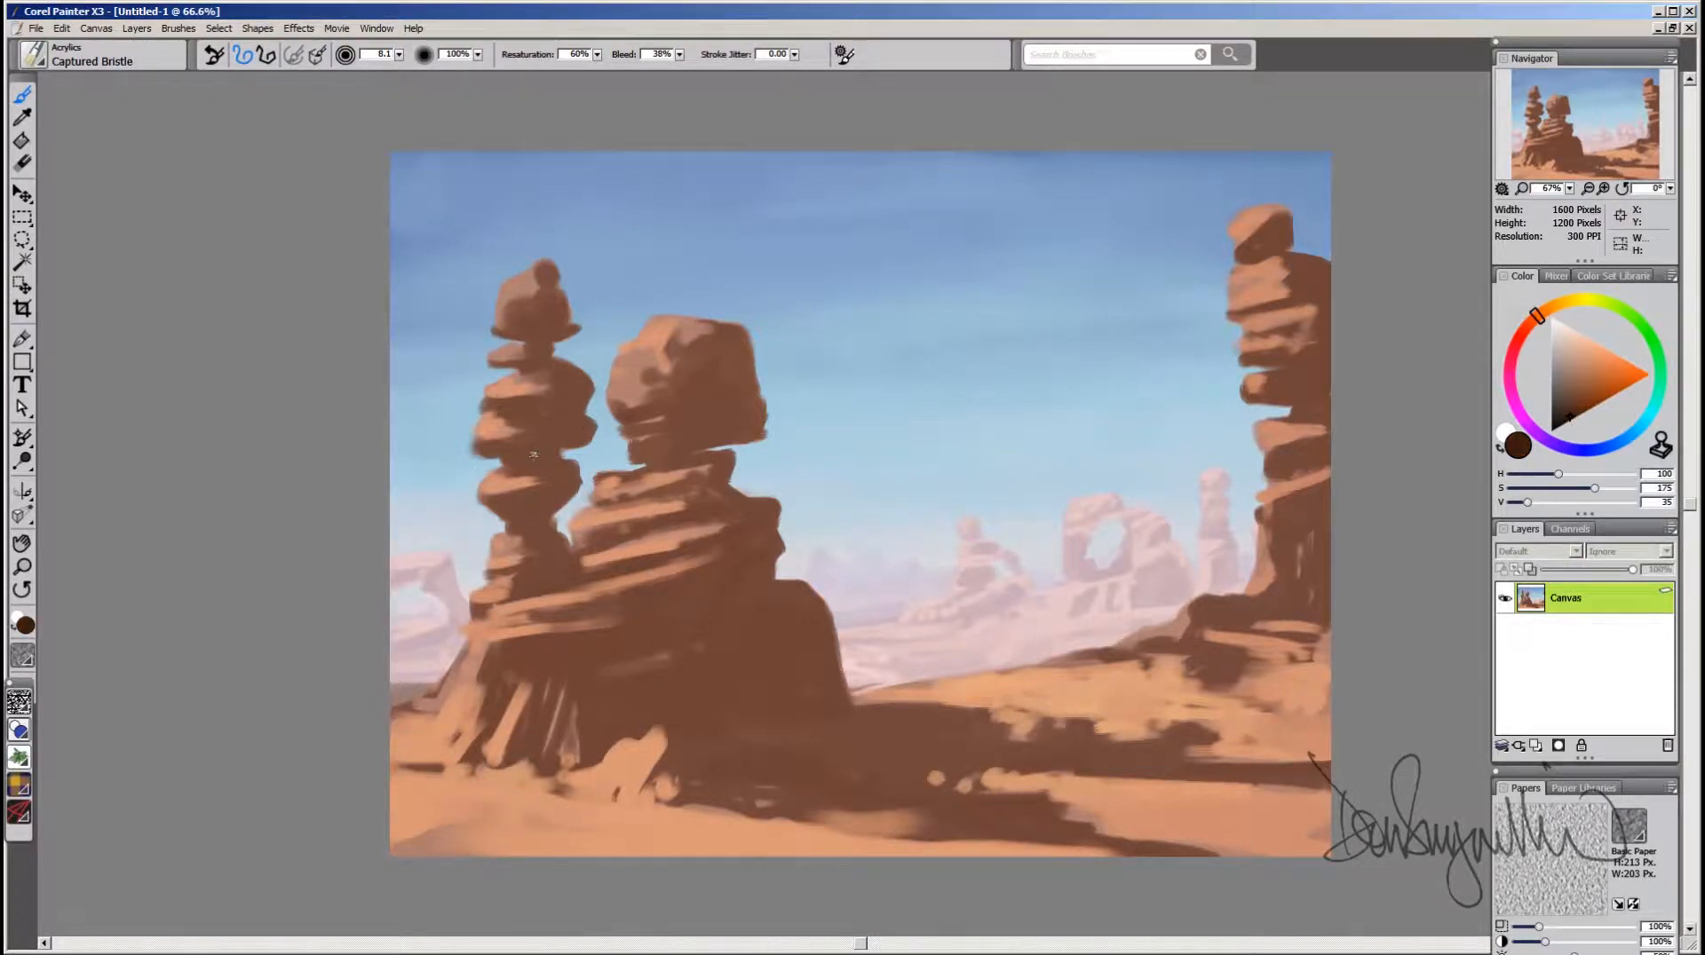
{"action": "left_click_drag", "start_coordinate": [495, 464], "coordinate": [526, 462]}
{"action": "key", "text": "bracketleft"}
{"action": "key", "text": "bracketleft"}
{"action": "key", "text": "bracketleft"}
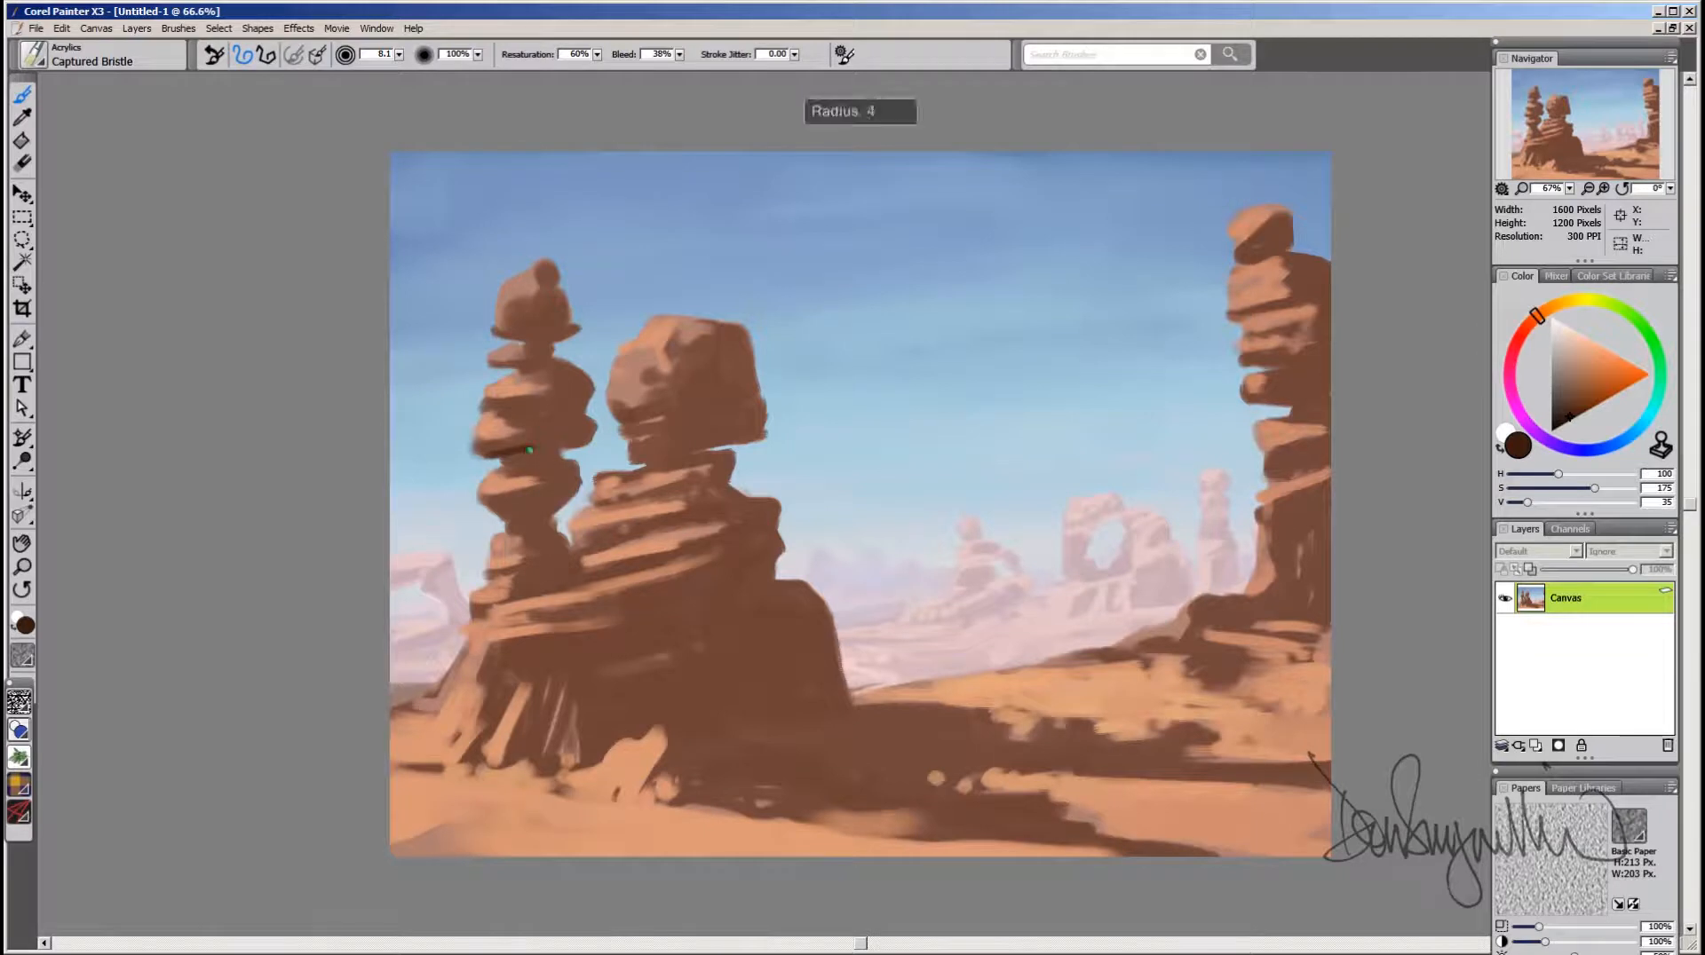
{"action": "left_click_drag", "start_coordinate": [1573, 421], "coordinate": [1565, 425]}
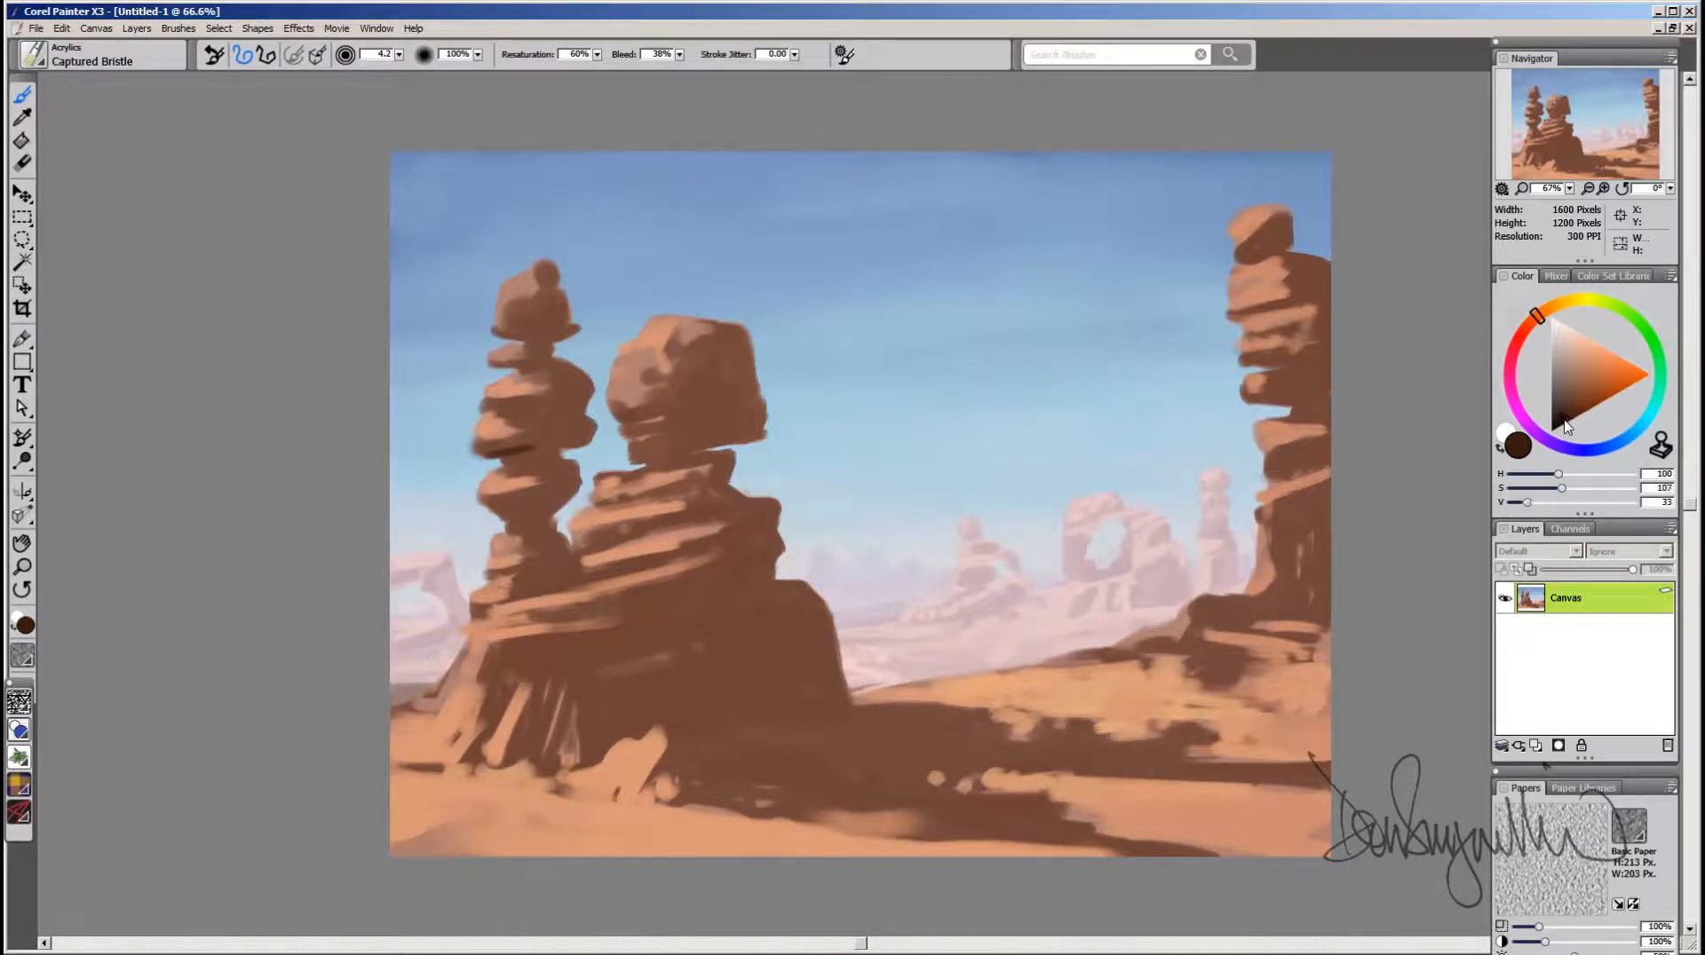
{"action": "left_click_drag", "start_coordinate": [522, 458], "coordinate": [566, 444]}
{"action": "left_click", "coordinate": [1560, 408]}
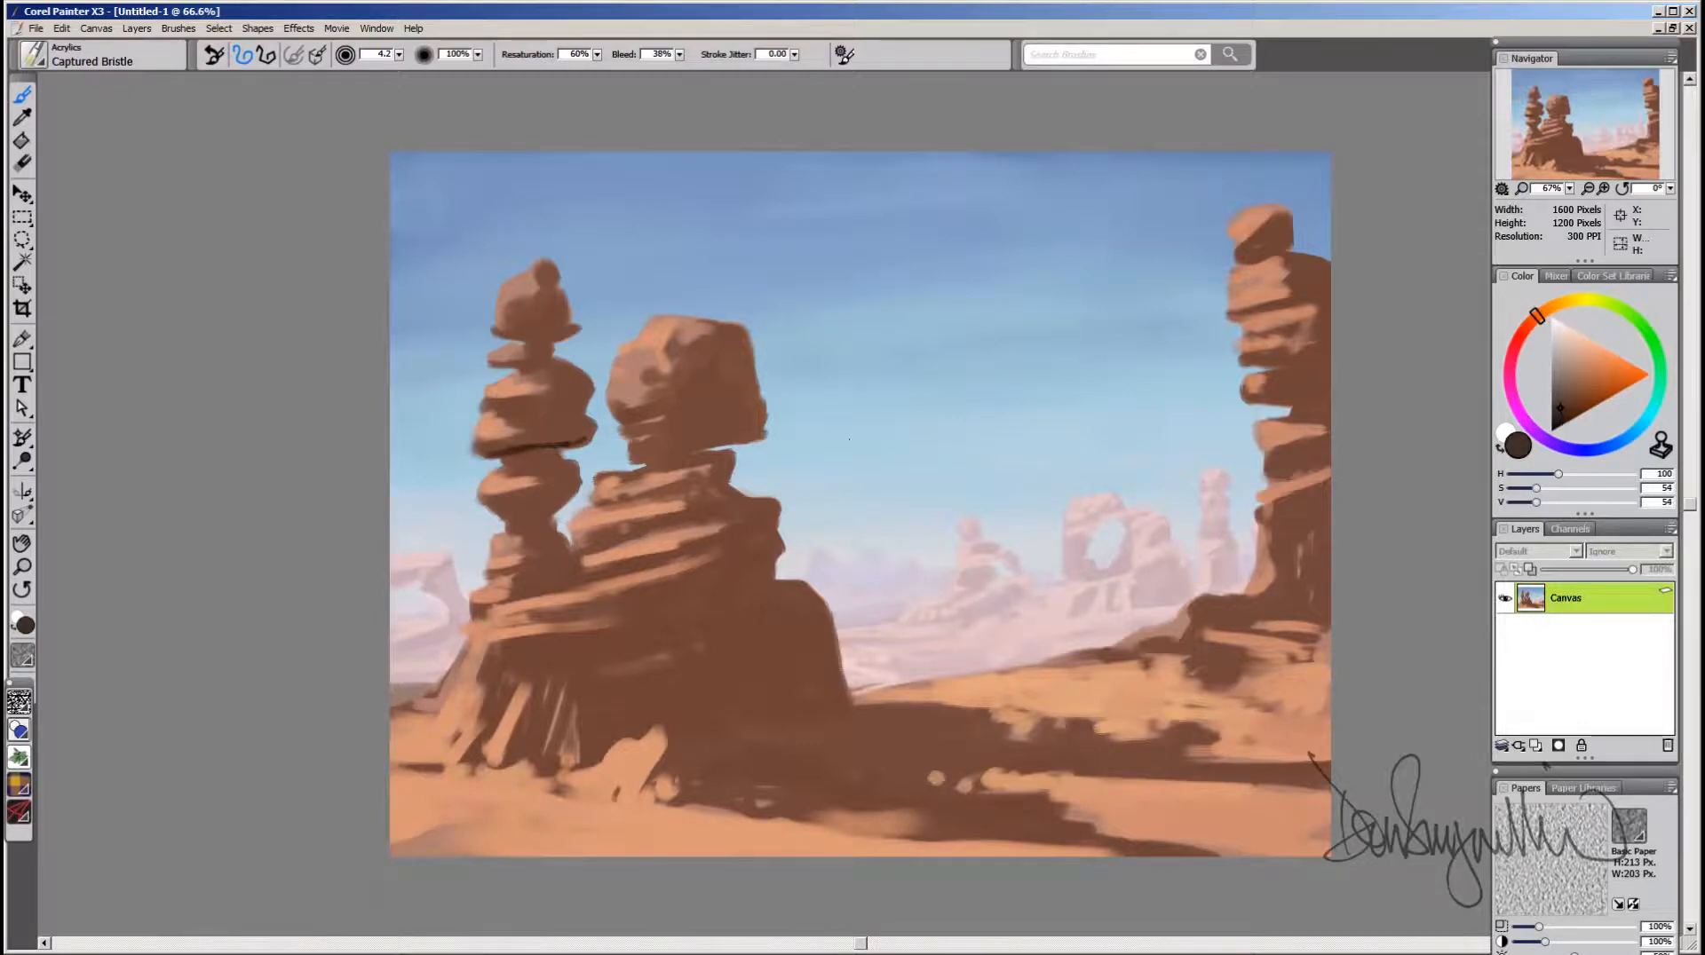
Step: Shade the crevices between the left tower's middle and upper ledges with dark brown, enlarging the brush to 9.6
{"action": "mouse_move", "coordinate": [555, 437]}
{"action": "left_mouse_down"}
{"action": "mouse_move", "coordinate": [577, 439]}
{"action": "mouse_move", "coordinate": [552, 443]}
{"action": "mouse_move", "coordinate": [576, 415]}
{"action": "mouse_move", "coordinate": [549, 396]}
{"action": "left_mouse_up"}
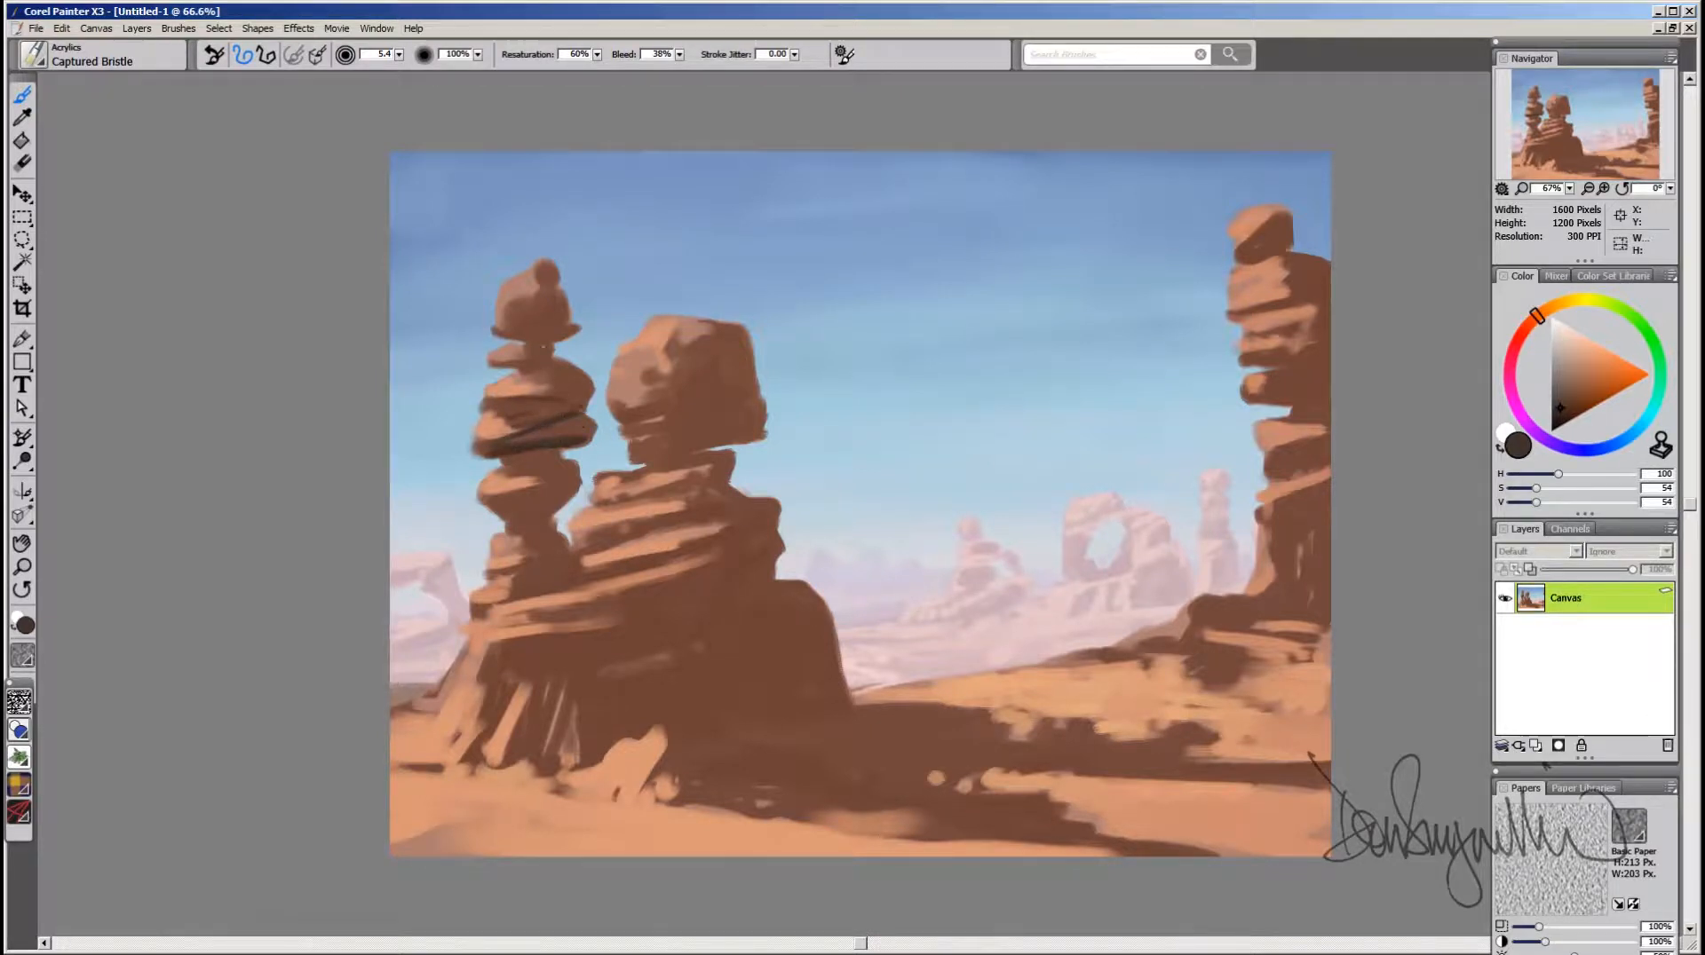
{"action": "left_click_drag", "start_coordinate": [581, 440], "coordinate": [589, 442]}
{"action": "left_click", "coordinate": [590, 442], "text": "alt"}
{"action": "left_click", "coordinate": [1564, 407]}
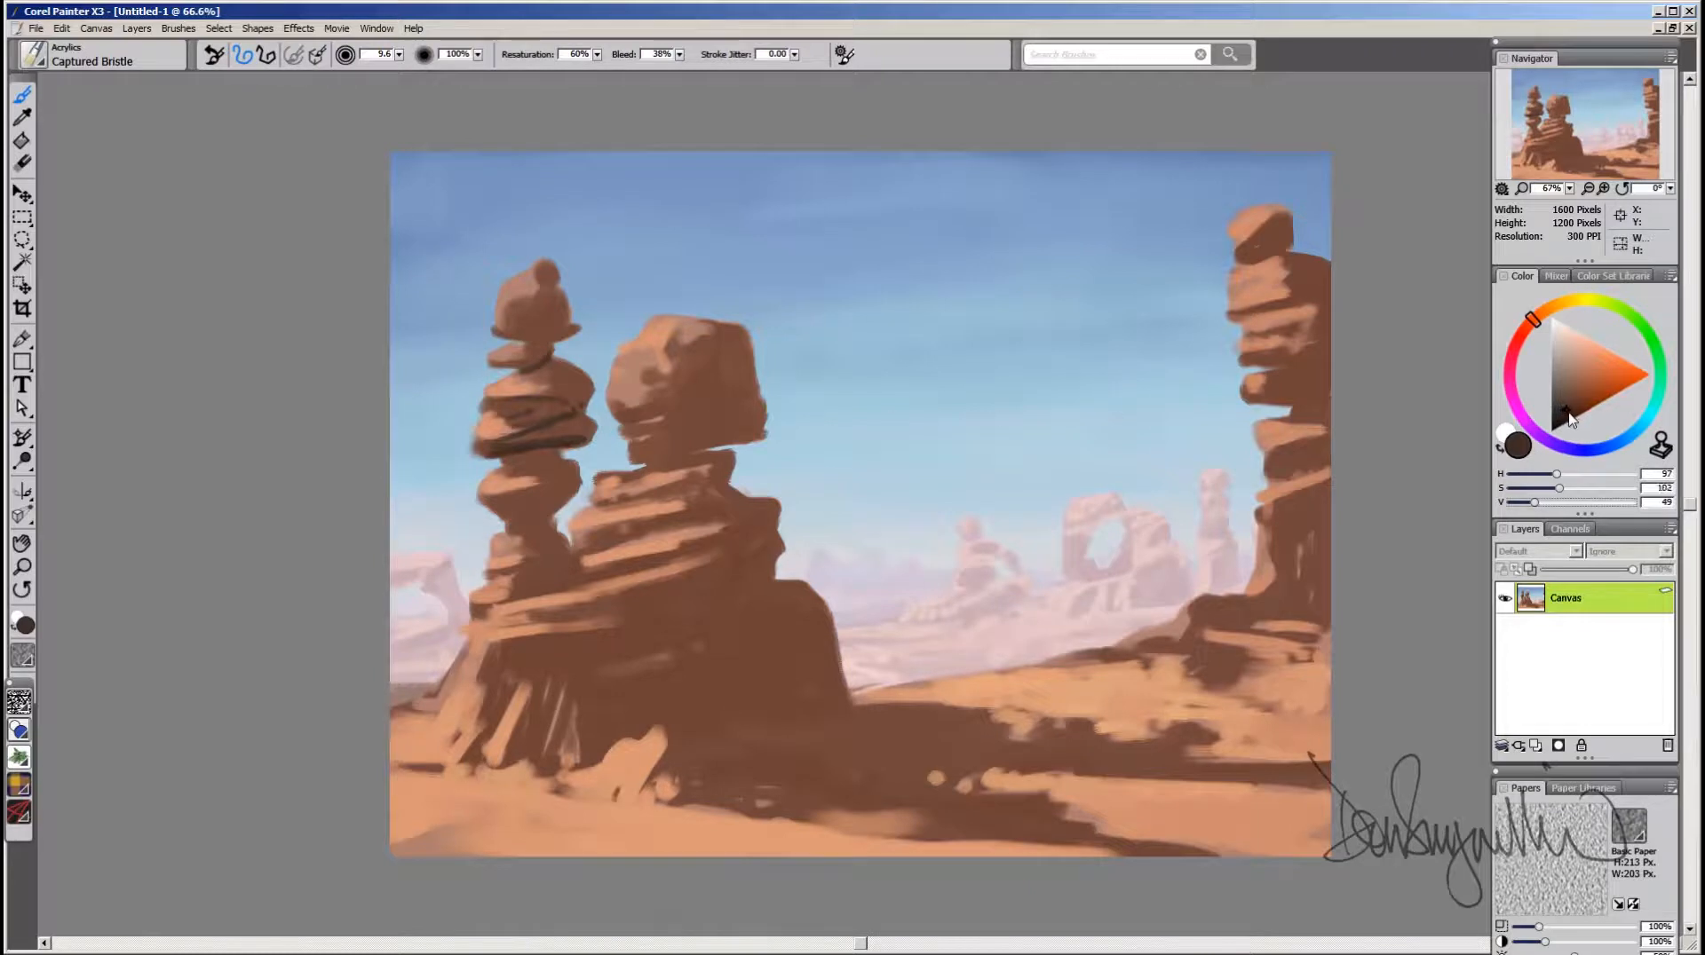
{"action": "mouse_move", "coordinate": [539, 429]}
{"action": "left_mouse_down"}
{"action": "mouse_move", "coordinate": [597, 410]}
{"action": "mouse_move", "coordinate": [523, 418]}
{"action": "mouse_move", "coordinate": [556, 354]}
{"action": "mouse_move", "coordinate": [540, 338]}
{"action": "mouse_move", "coordinate": [550, 347]}
{"action": "left_mouse_up"}
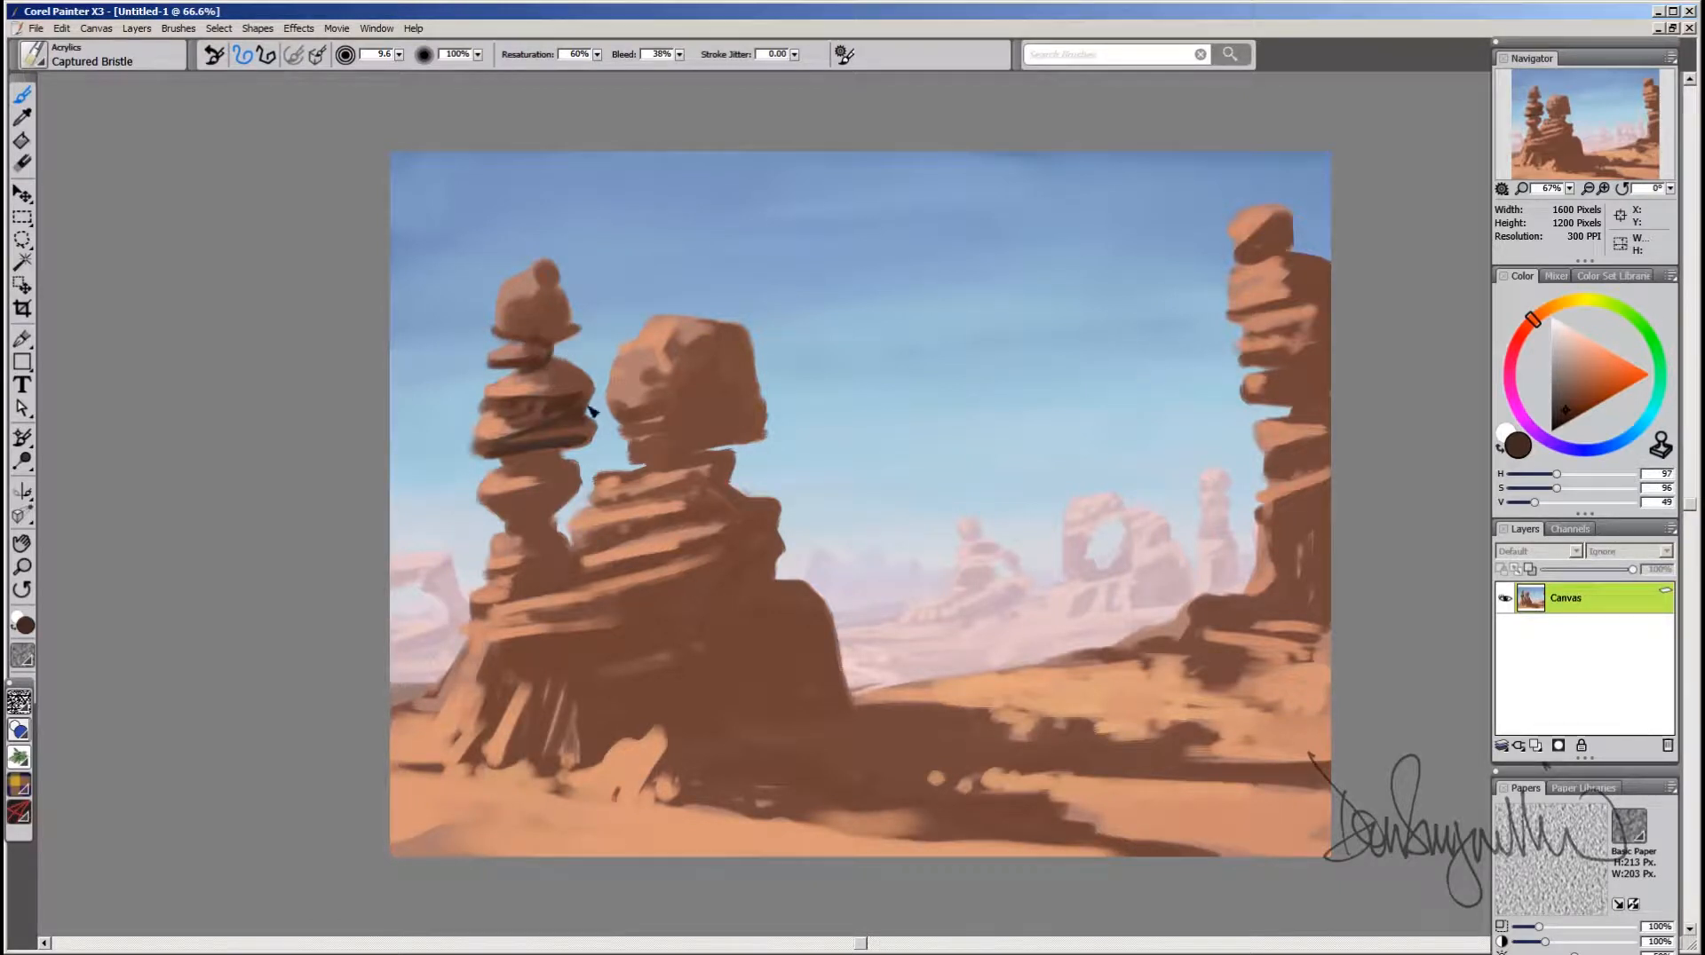
Step: Paint dark cracks across the lower part and along the underside of the central boulder
{"action": "left_click_drag", "start_coordinate": [642, 429], "coordinate": [748, 405]}
{"action": "left_click_drag", "start_coordinate": [684, 449], "coordinate": [760, 436]}
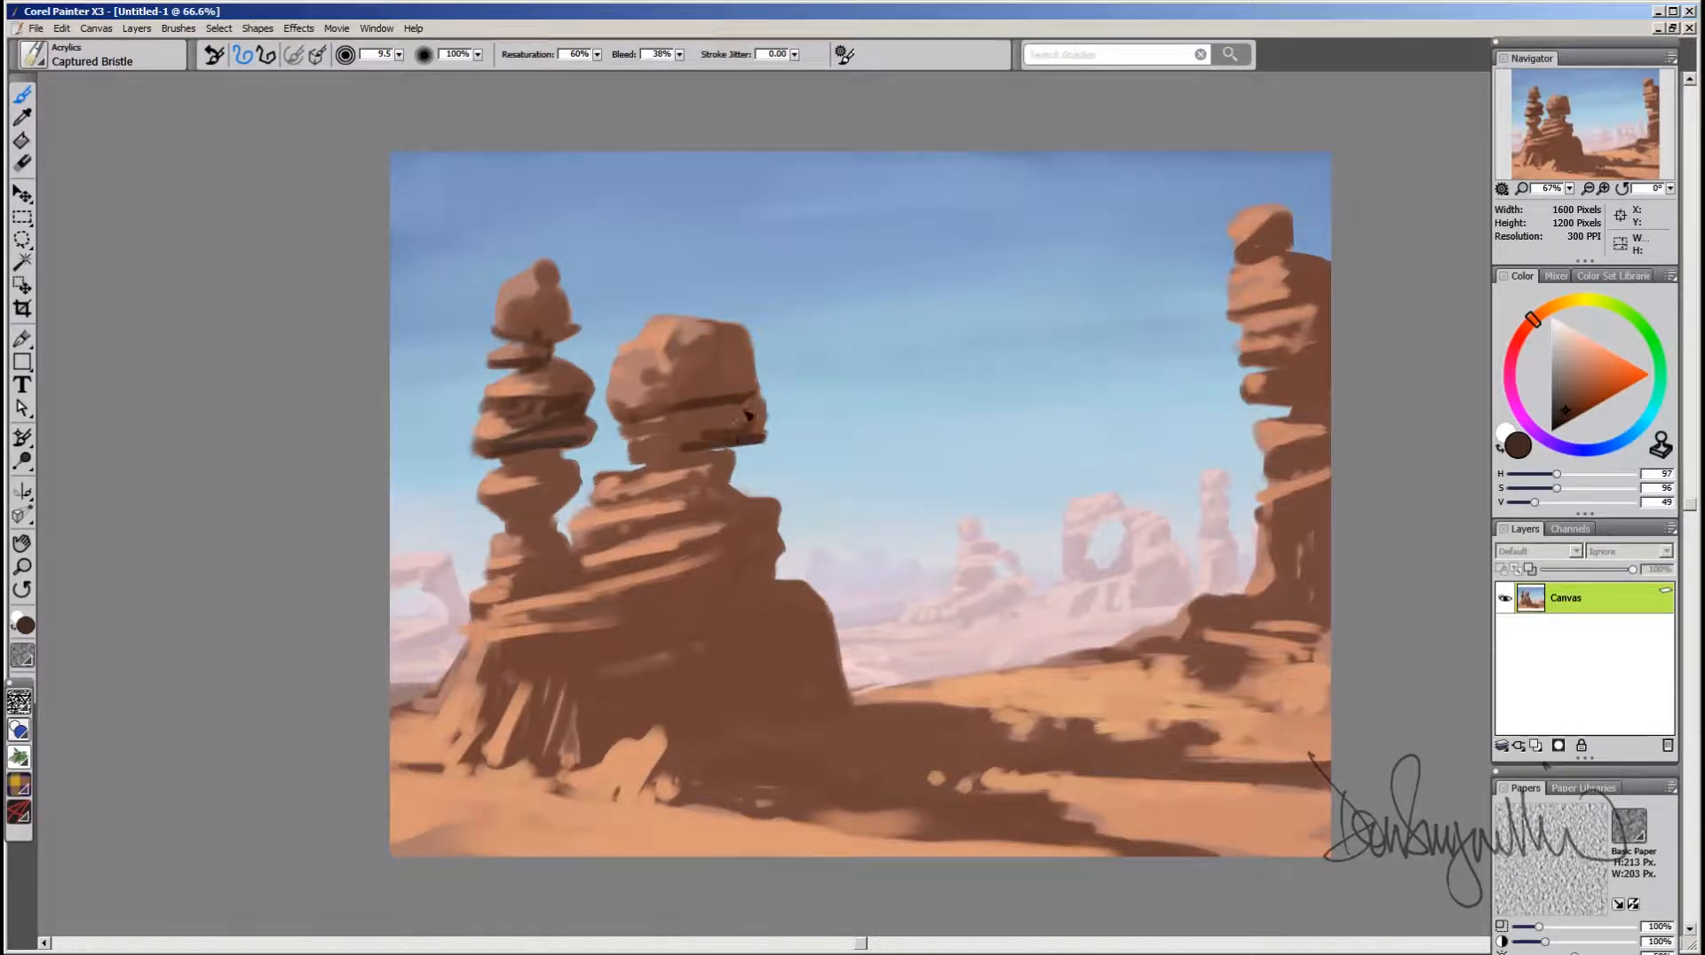
{"action": "left_click", "coordinate": [751, 422], "text": "alt"}
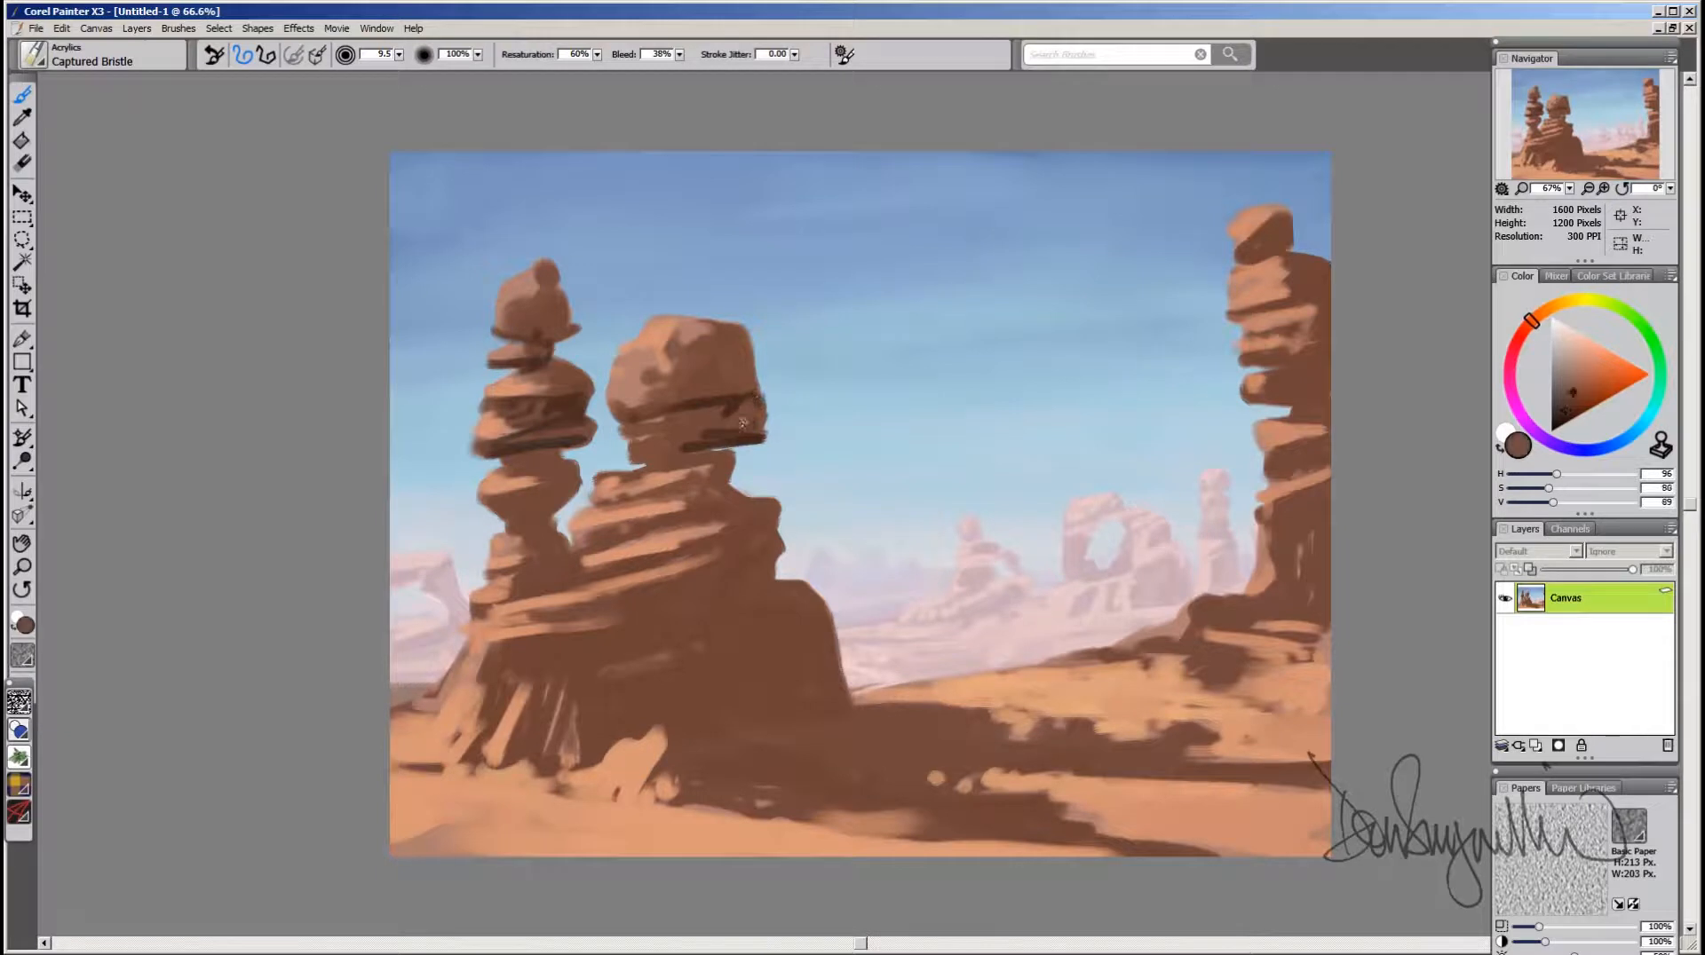
{"action": "left_click", "coordinate": [737, 424], "text": "alt"}
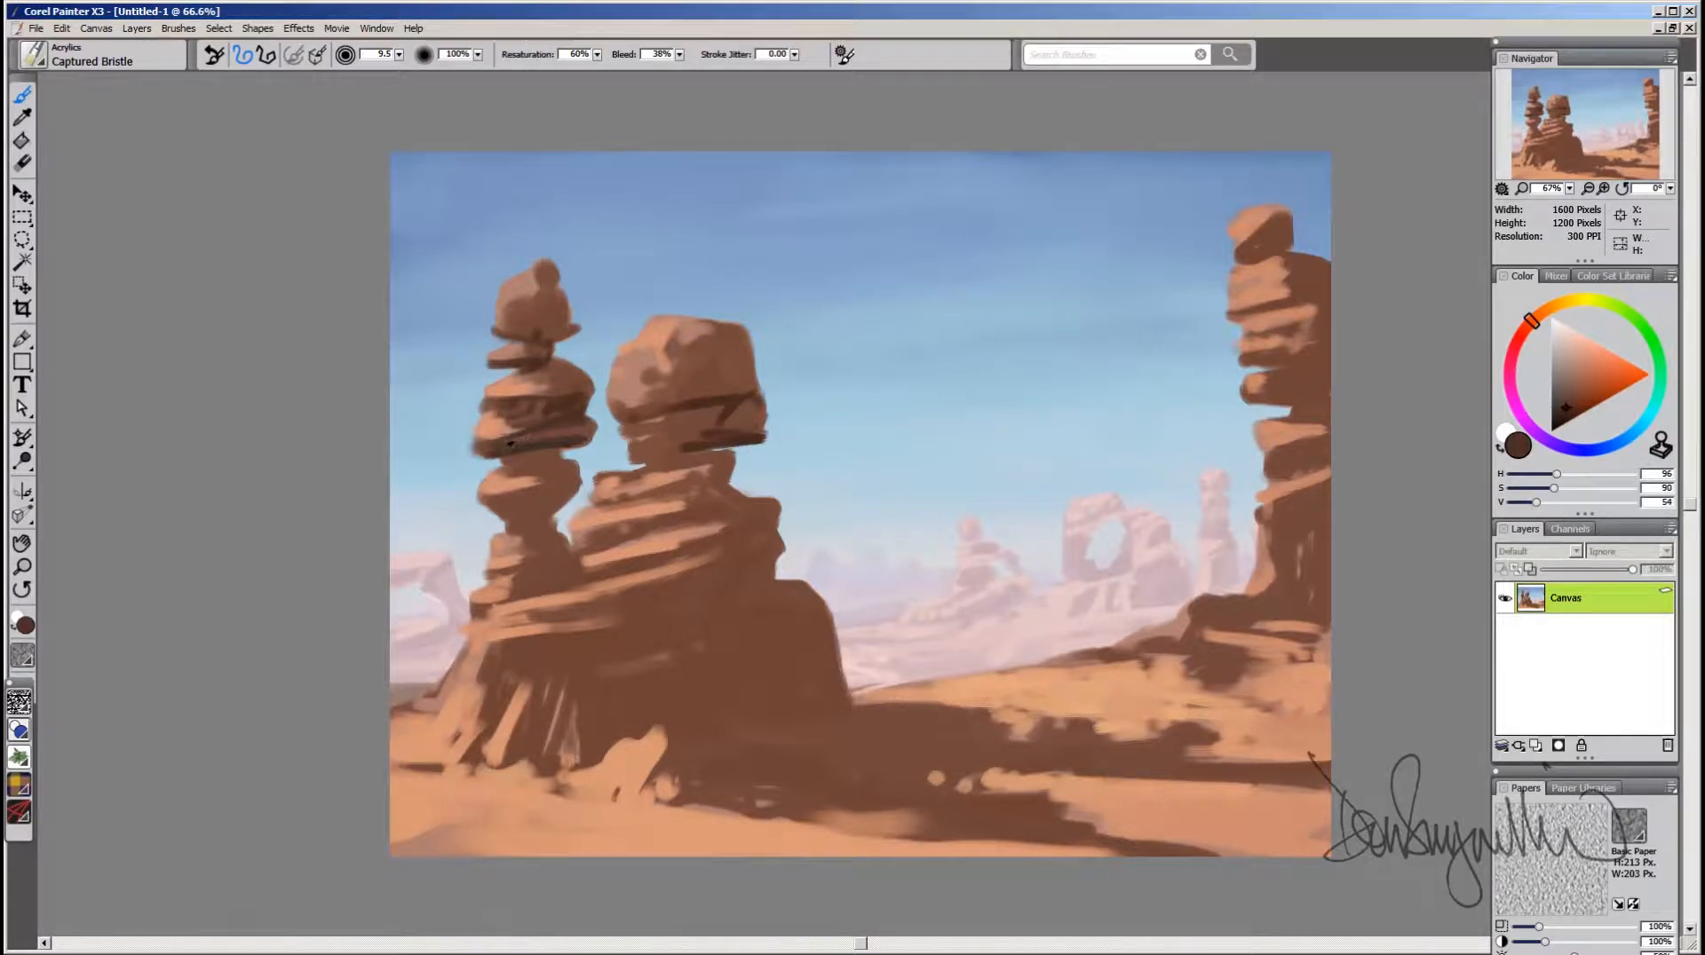
Step: Blend the left tower's ledge shadow with sampled browns and darken the underside of the rock supporting the central boulder
{"action": "left_click", "coordinate": [554, 429], "text": "alt"}
{"action": "left_click", "coordinate": [495, 439], "text": "alt"}
{"action": "left_click", "coordinate": [539, 429], "text": "alt"}
{"action": "left_click", "coordinate": [700, 442], "text": "alt"}
{"action": "mouse_move", "coordinate": [632, 461]}
{"action": "left_mouse_down"}
{"action": "mouse_move", "coordinate": [709, 456]}
{"action": "mouse_move", "coordinate": [679, 452]}
{"action": "left_mouse_up"}
{"action": "left_click", "coordinate": [690, 395], "text": "ctrl+alt"}
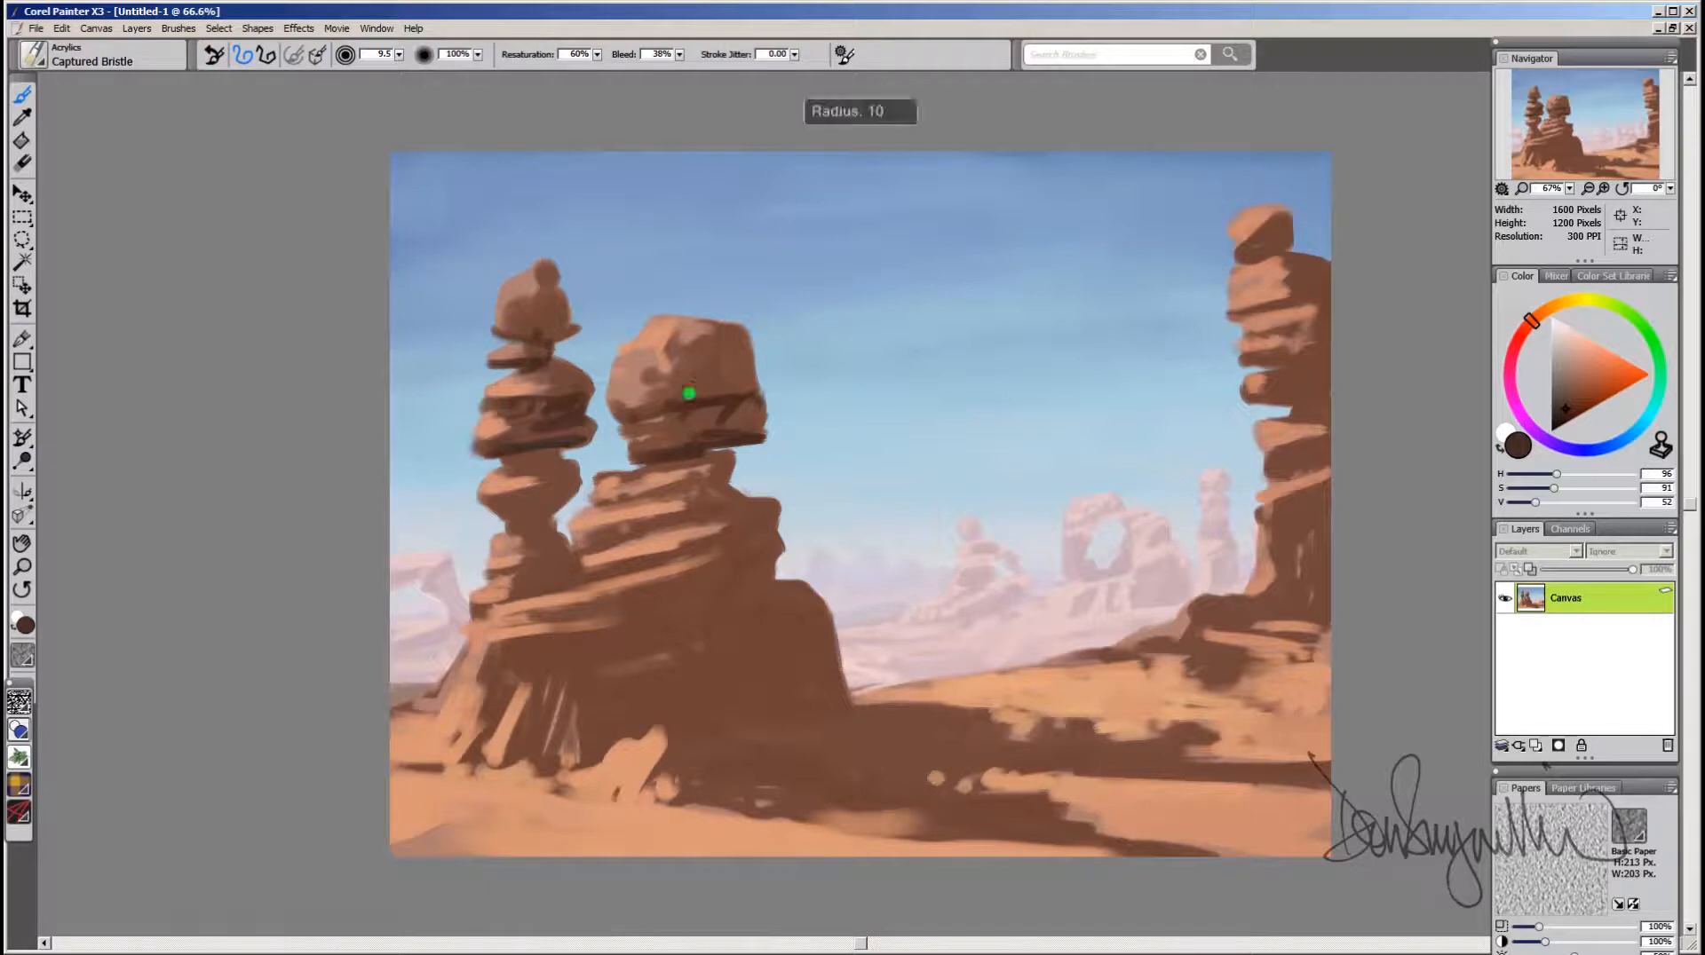
Step: Paint a branching diagonal crack down the central boulder and shade the ledges directly beneath it with sampled browns
{"action": "mouse_move", "coordinate": [715, 326]}
{"action": "left_mouse_down"}
{"action": "mouse_move", "coordinate": [676, 402]}
{"action": "mouse_move", "coordinate": [705, 353]}
{"action": "mouse_move", "coordinate": [732, 356]}
{"action": "mouse_move", "coordinate": [704, 338]}
{"action": "mouse_move", "coordinate": [682, 375]}
{"action": "mouse_move", "coordinate": [725, 345]}
{"action": "mouse_move", "coordinate": [705, 413]}
{"action": "left_mouse_up"}
{"action": "left_click", "coordinate": [733, 356], "text": "alt"}
{"action": "left_click", "coordinate": [694, 362], "text": "alt"}
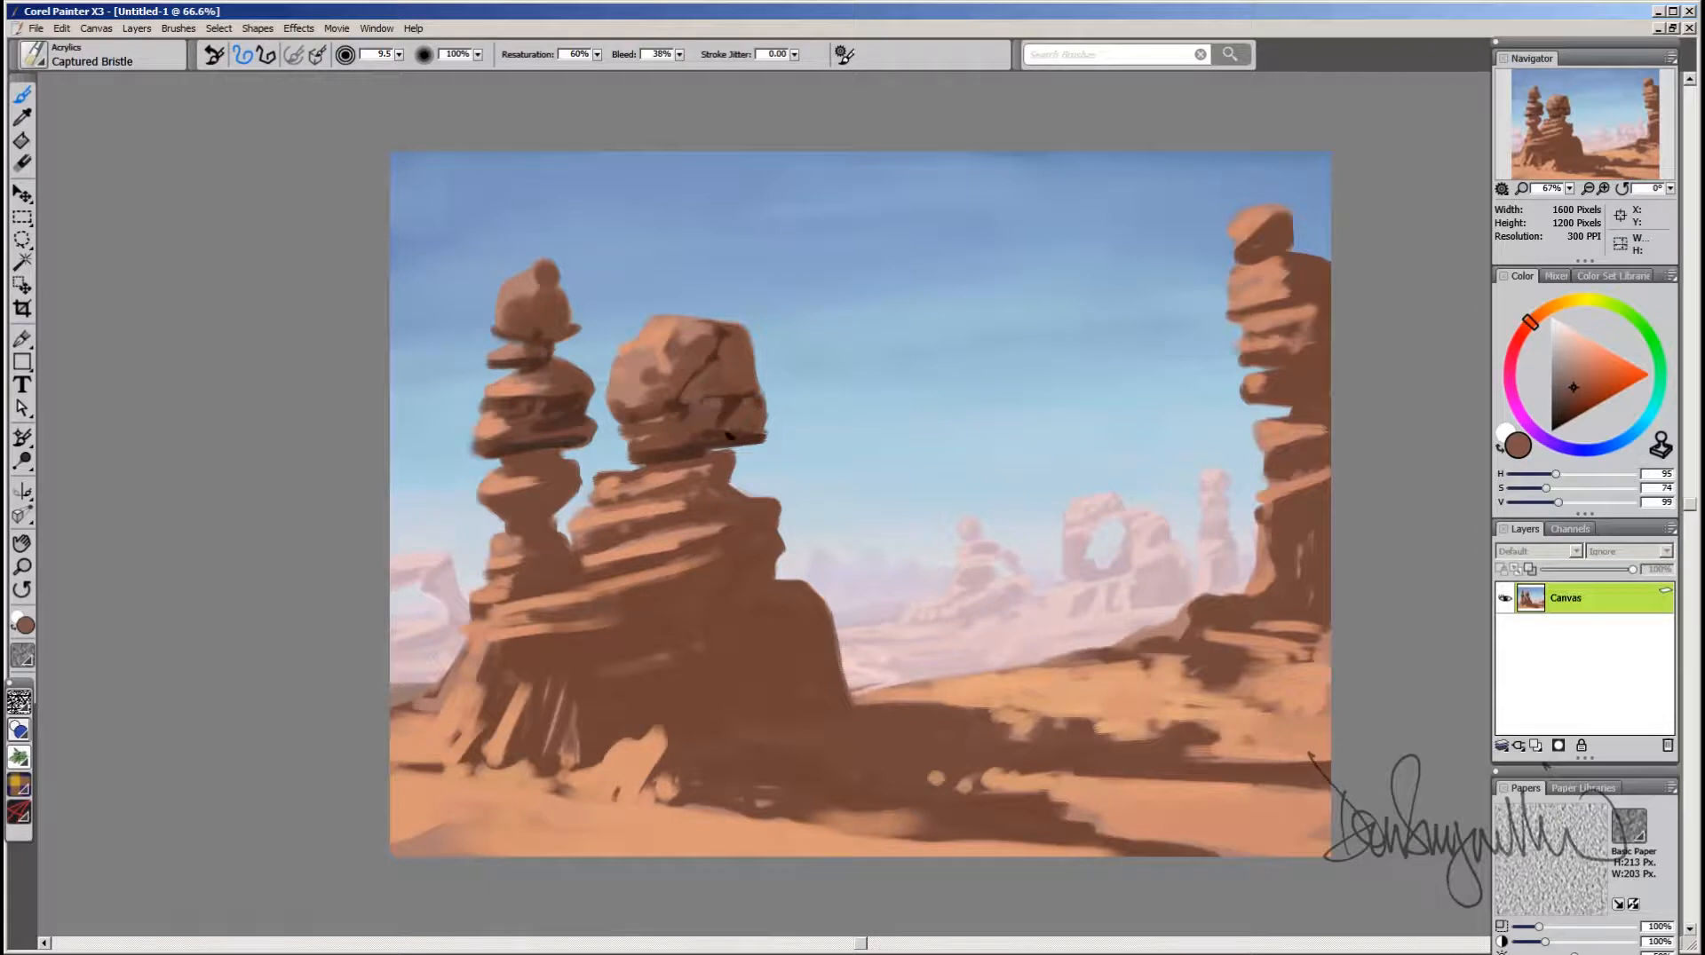
{"action": "left_click", "coordinate": [710, 439], "text": "alt"}
{"action": "left_click_drag", "start_coordinate": [632, 490], "coordinate": [734, 488]}
{"action": "left_click", "coordinate": [730, 439], "text": "alt"}
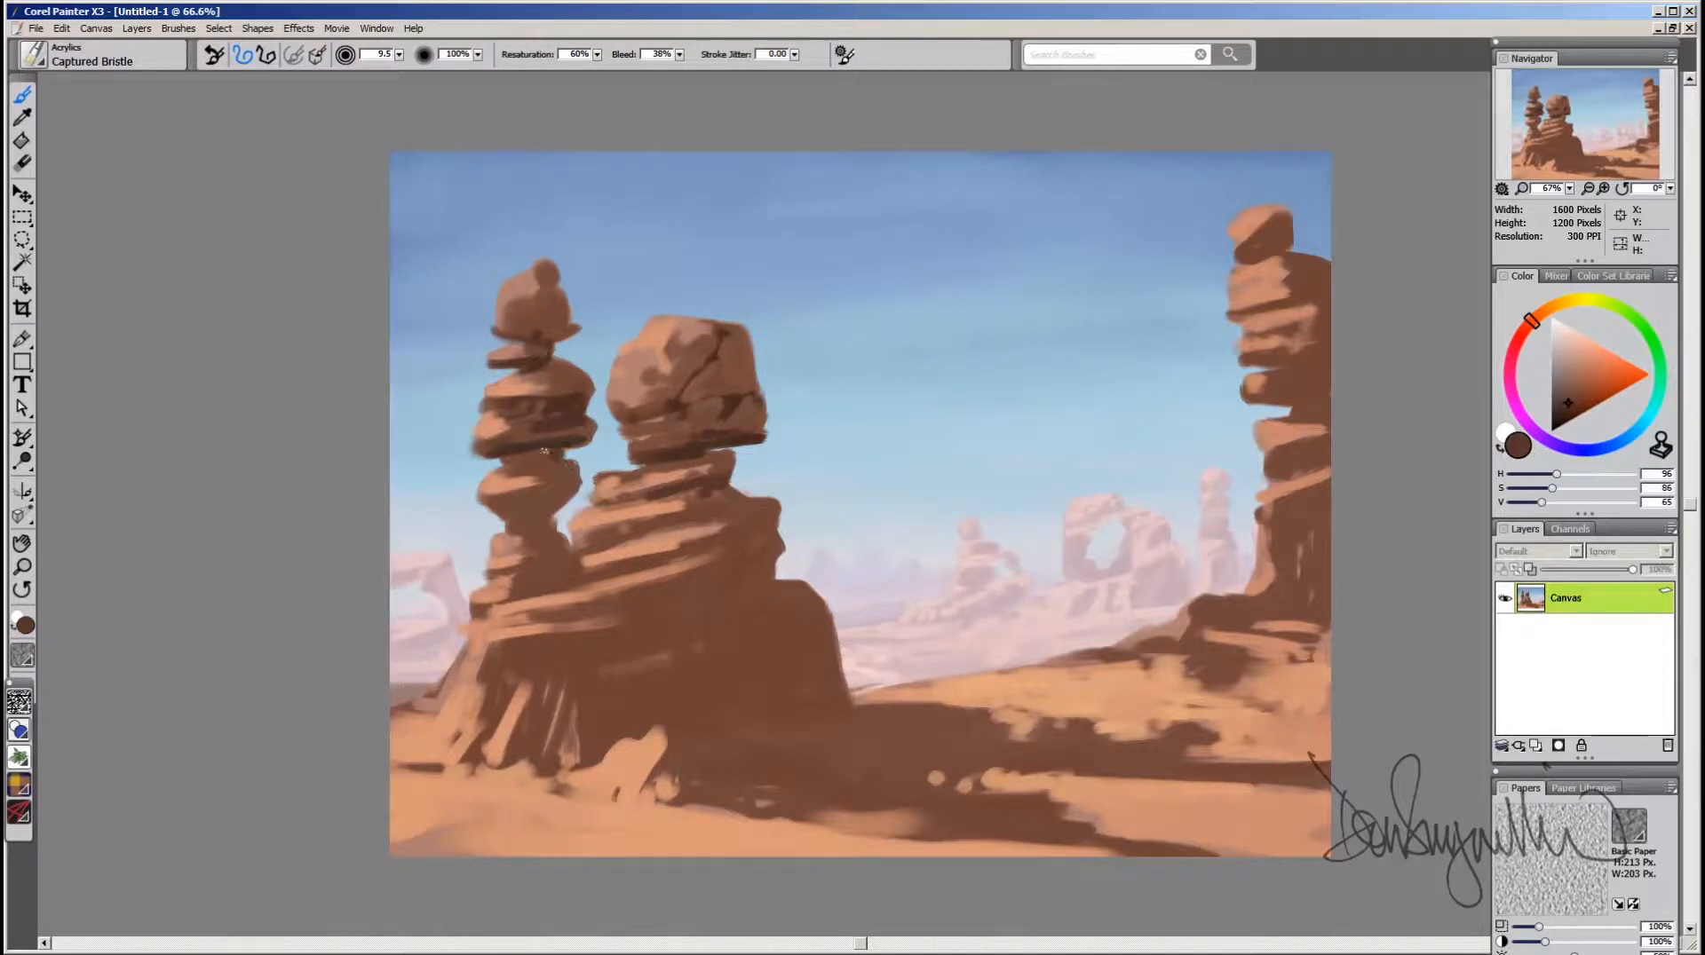
Step: Reduce the brush to 7.7 and shade the left tower's lower stacked rocks with sampled dark browns
{"action": "left_click_drag", "start_coordinate": [549, 467], "coordinate": [560, 481], "text": "ctrl+alt"}
{"action": "left_click", "coordinate": [561, 455], "text": "alt"}
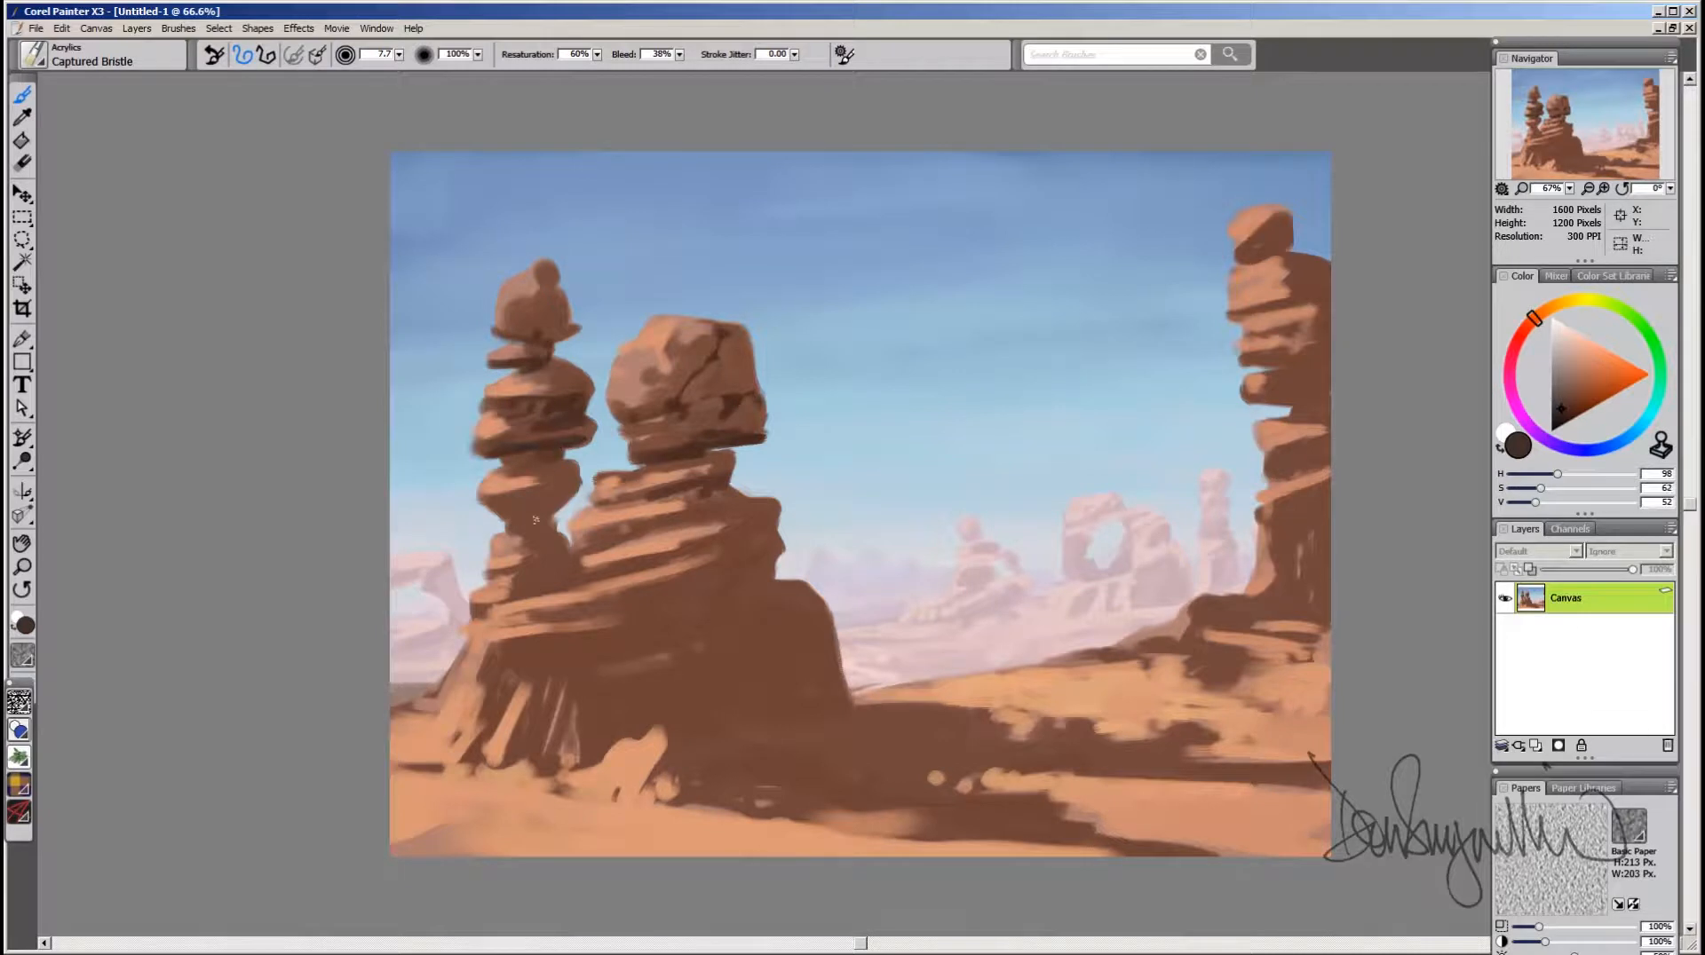
{"action": "left_click_drag", "start_coordinate": [513, 574], "coordinate": [565, 573]}
{"action": "mouse_move", "coordinate": [563, 500]}
{"action": "left_mouse_down"}
{"action": "mouse_move", "coordinate": [540, 530]}
{"action": "mouse_move", "coordinate": [577, 491]}
{"action": "mouse_move", "coordinate": [521, 508]}
{"action": "mouse_move", "coordinate": [502, 495]}
{"action": "left_mouse_up"}
{"action": "left_click", "coordinate": [539, 510], "text": "alt"}
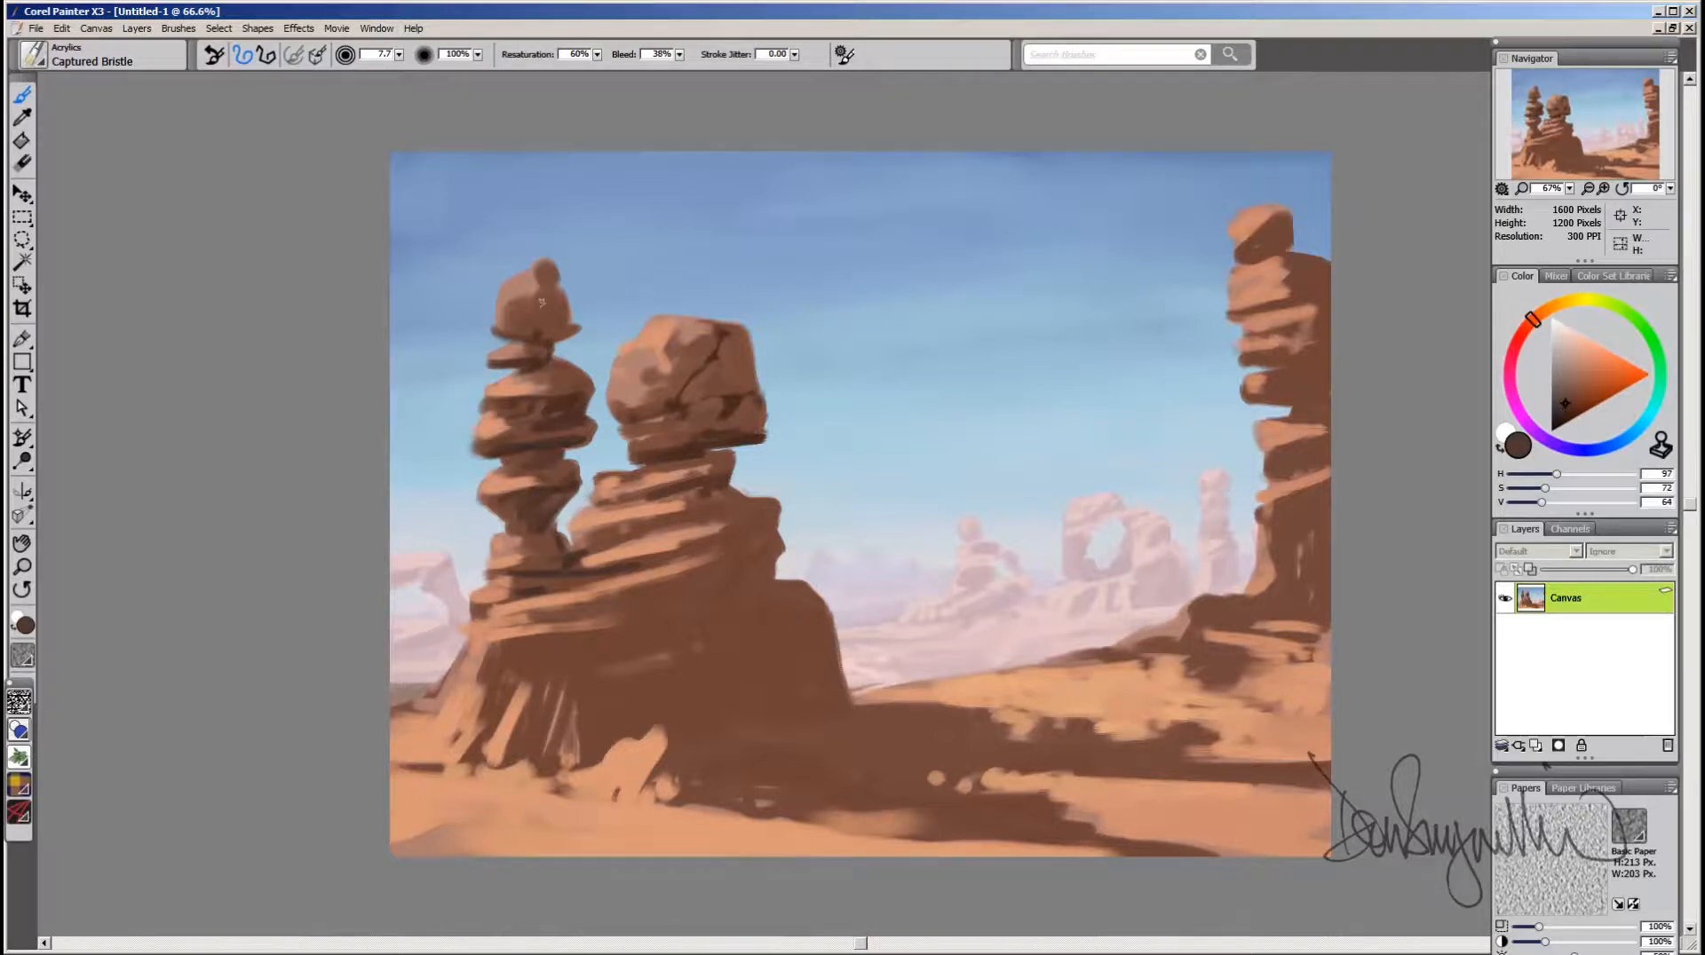
Step: Add brown shading to the left tower's cap, the central boulder, and the right tower's cap and stacked layers
{"action": "left_click_drag", "start_coordinate": [546, 283], "coordinate": [547, 344]}
{"action": "left_click_drag", "start_coordinate": [671, 400], "coordinate": [659, 410]}
{"action": "mouse_move", "coordinate": [1256, 370]}
{"action": "left_mouse_down"}
{"action": "mouse_move", "coordinate": [1331, 360]}
{"action": "mouse_move", "coordinate": [1352, 319]}
{"action": "left_mouse_up"}
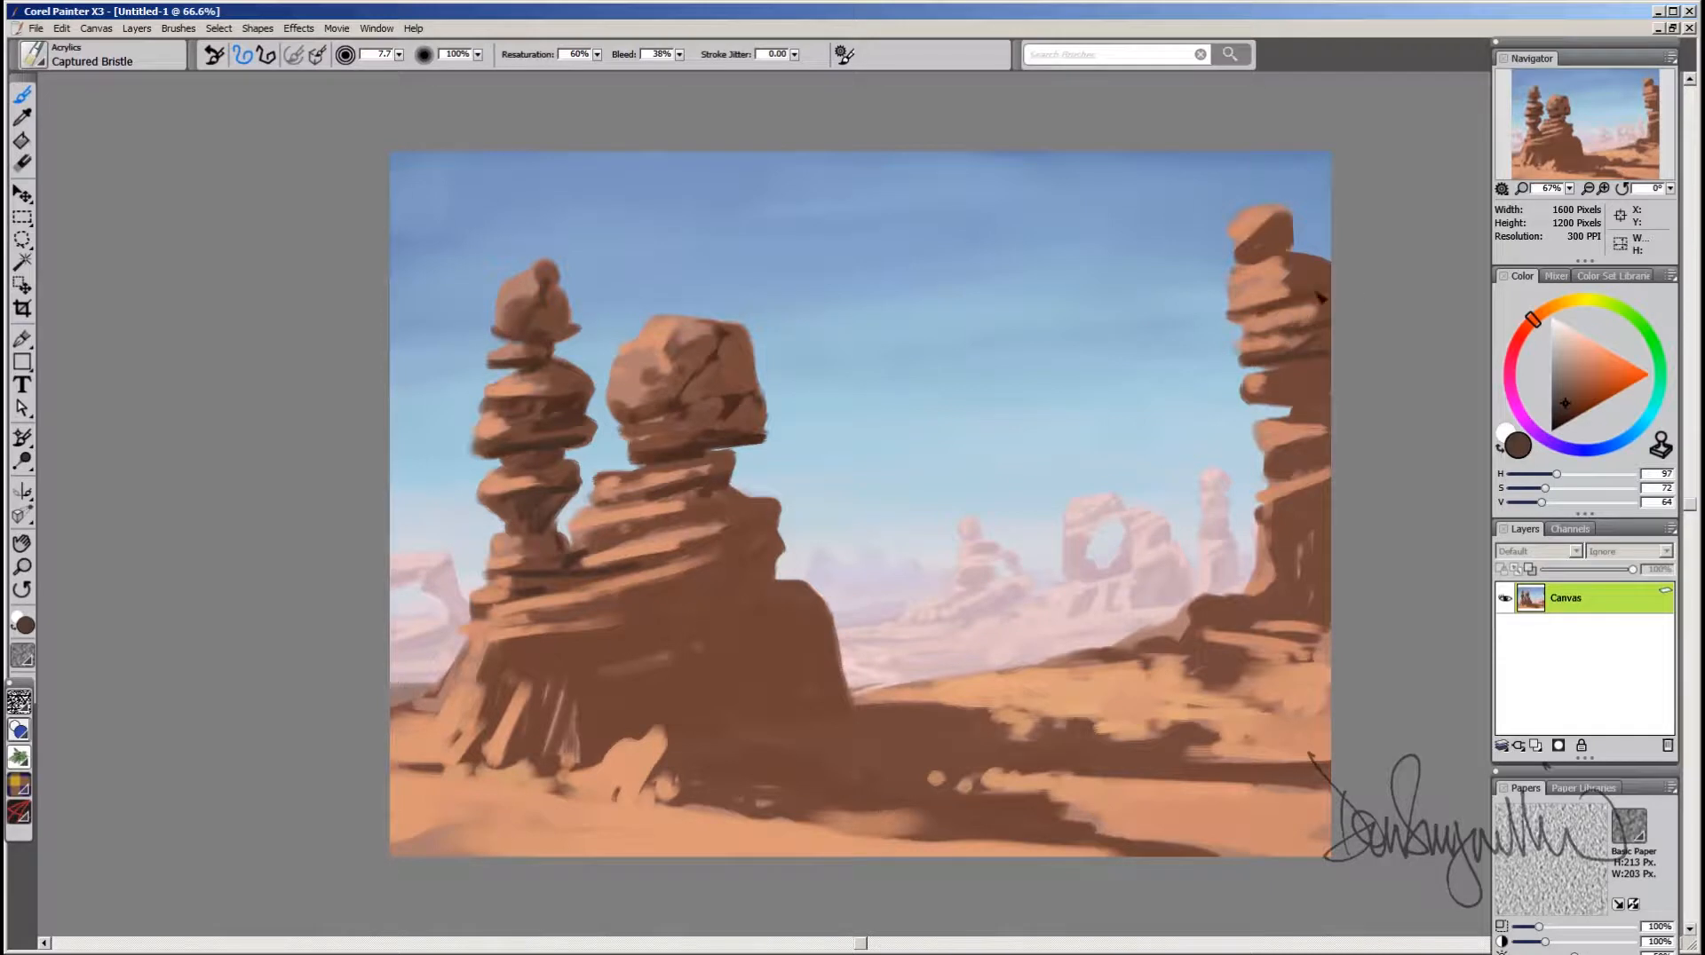
{"action": "mouse_move", "coordinate": [1289, 242]}
{"action": "left_mouse_down"}
{"action": "mouse_move", "coordinate": [1265, 265]}
{"action": "mouse_move", "coordinate": [1281, 239]}
{"action": "left_mouse_up"}
{"action": "mouse_move", "coordinate": [1271, 391]}
{"action": "left_mouse_down"}
{"action": "mouse_move", "coordinate": [1338, 412]}
{"action": "mouse_move", "coordinate": [1270, 393]}
{"action": "mouse_move", "coordinate": [1324, 400]}
{"action": "mouse_move", "coordinate": [1328, 423]}
{"action": "left_mouse_up"}
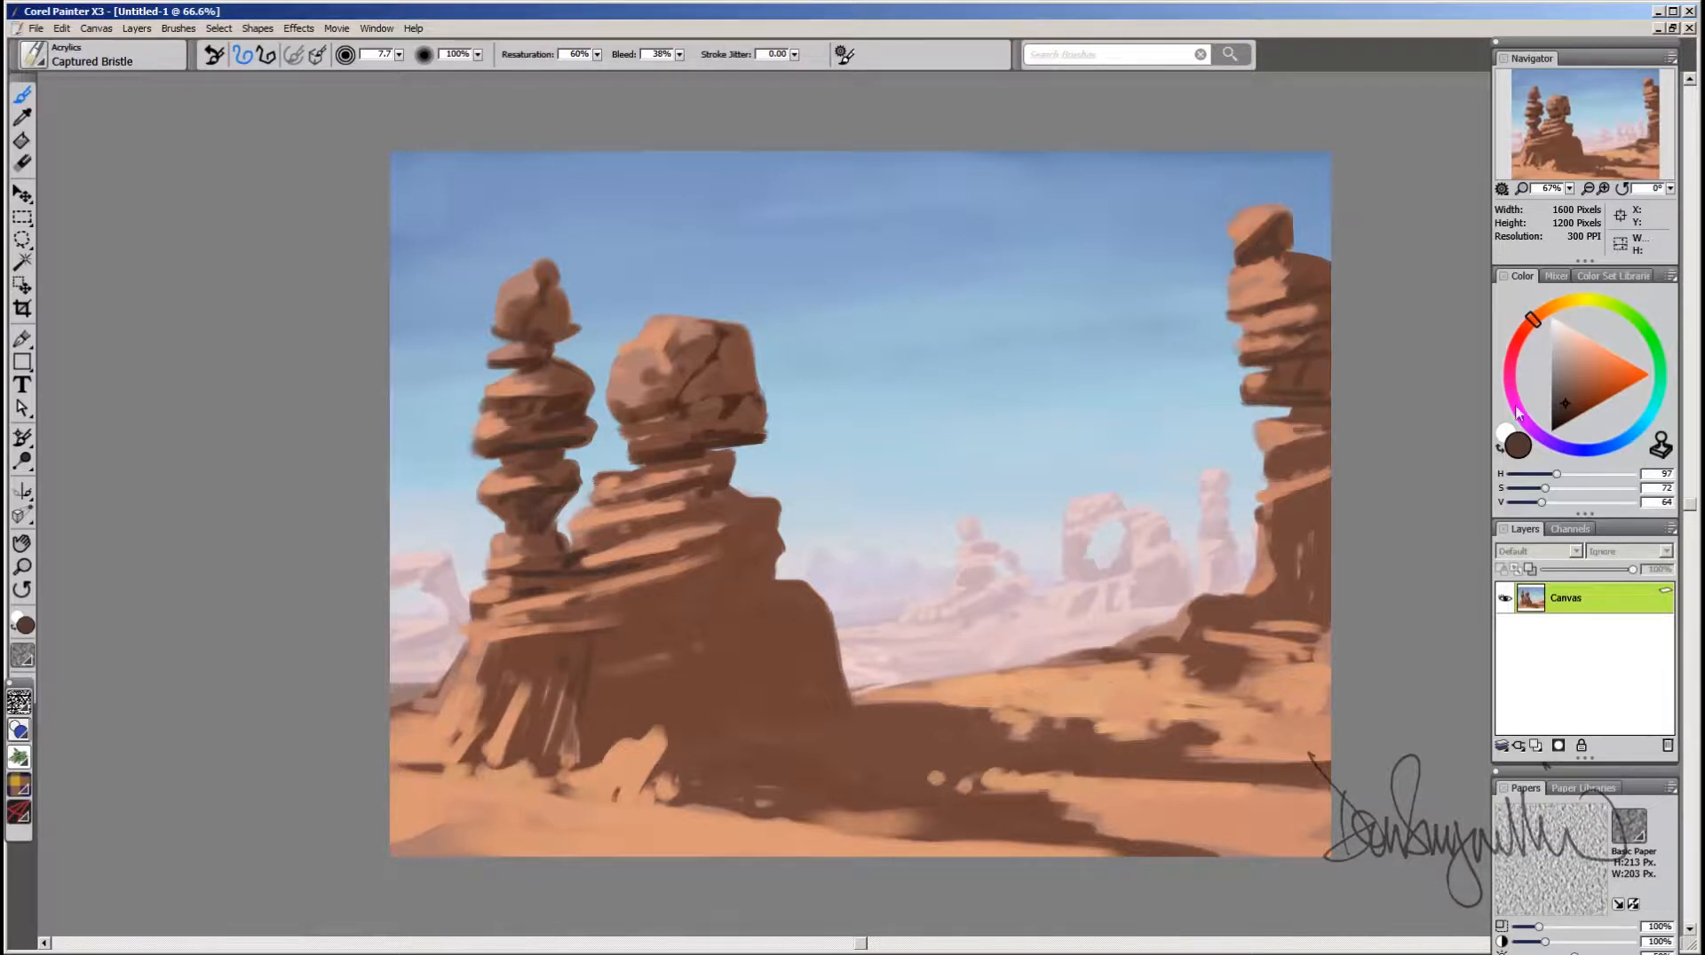
Step: Pick a darker brown and paint crack lines between the slanted layers of the central formation
{"action": "left_click_drag", "start_coordinate": [1563, 408], "coordinate": [1561, 413]}
{"action": "mouse_move", "coordinate": [506, 642]}
{"action": "left_mouse_down"}
{"action": "mouse_move", "coordinate": [809, 633]}
{"action": "mouse_move", "coordinate": [718, 602]}
{"action": "mouse_move", "coordinate": [577, 629]}
{"action": "left_mouse_up"}
{"action": "mouse_move", "coordinate": [752, 586]}
{"action": "left_mouse_down"}
{"action": "mouse_move", "coordinate": [626, 614]}
{"action": "mouse_move", "coordinate": [771, 560]}
{"action": "mouse_move", "coordinate": [637, 597]}
{"action": "left_mouse_up"}
{"action": "mouse_move", "coordinate": [783, 561]}
{"action": "left_mouse_down"}
{"action": "mouse_move", "coordinate": [754, 561]}
{"action": "mouse_move", "coordinate": [782, 546]}
{"action": "mouse_move", "coordinate": [728, 539]}
{"action": "mouse_move", "coordinate": [730, 509]}
{"action": "mouse_move", "coordinate": [712, 512]}
{"action": "left_mouse_up"}
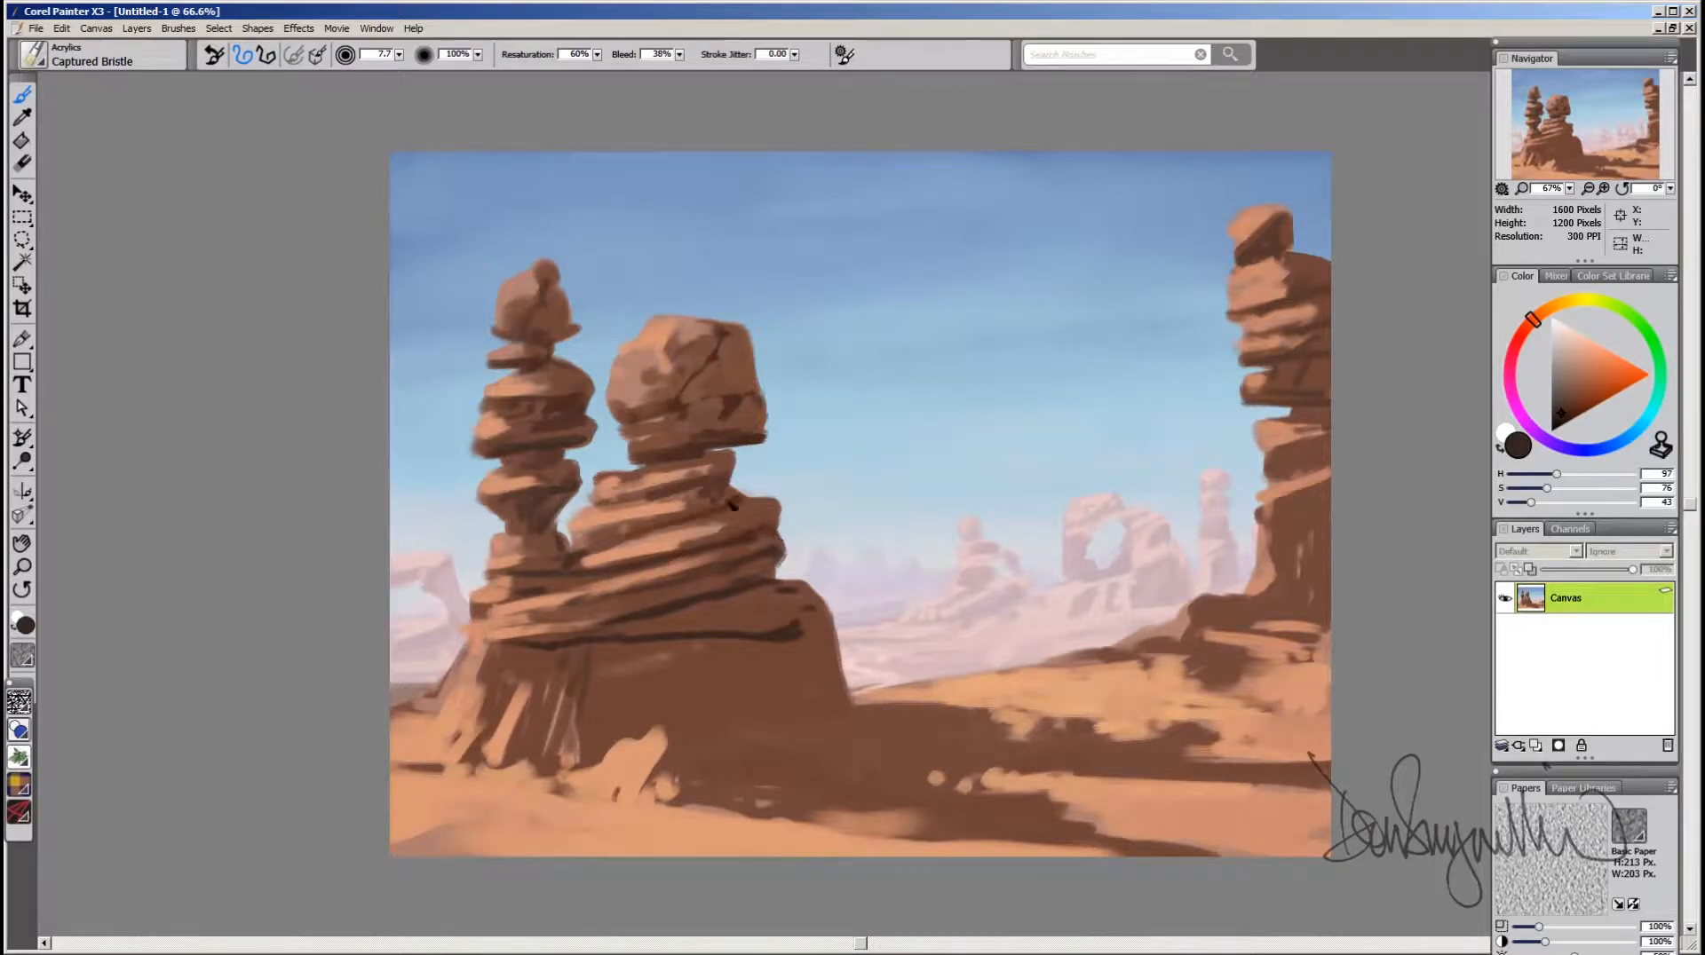
Step: Paint dark vertical crevices and base shadows along the fluted lower left side of the central formation
{"action": "left_click_drag", "start_coordinate": [604, 721], "coordinate": [593, 760]}
{"action": "mouse_move", "coordinate": [596, 692]}
{"action": "left_mouse_down"}
{"action": "mouse_move", "coordinate": [590, 771]}
{"action": "mouse_move", "coordinate": [631, 755]}
{"action": "left_mouse_up"}
{"action": "left_click_drag", "start_coordinate": [484, 746], "coordinate": [515, 771]}
{"action": "mouse_move", "coordinate": [532, 688]}
{"action": "left_mouse_down"}
{"action": "mouse_move", "coordinate": [542, 765]}
{"action": "mouse_move", "coordinate": [564, 766]}
{"action": "mouse_move", "coordinate": [507, 689]}
{"action": "mouse_move", "coordinate": [494, 765]}
{"action": "left_mouse_up"}
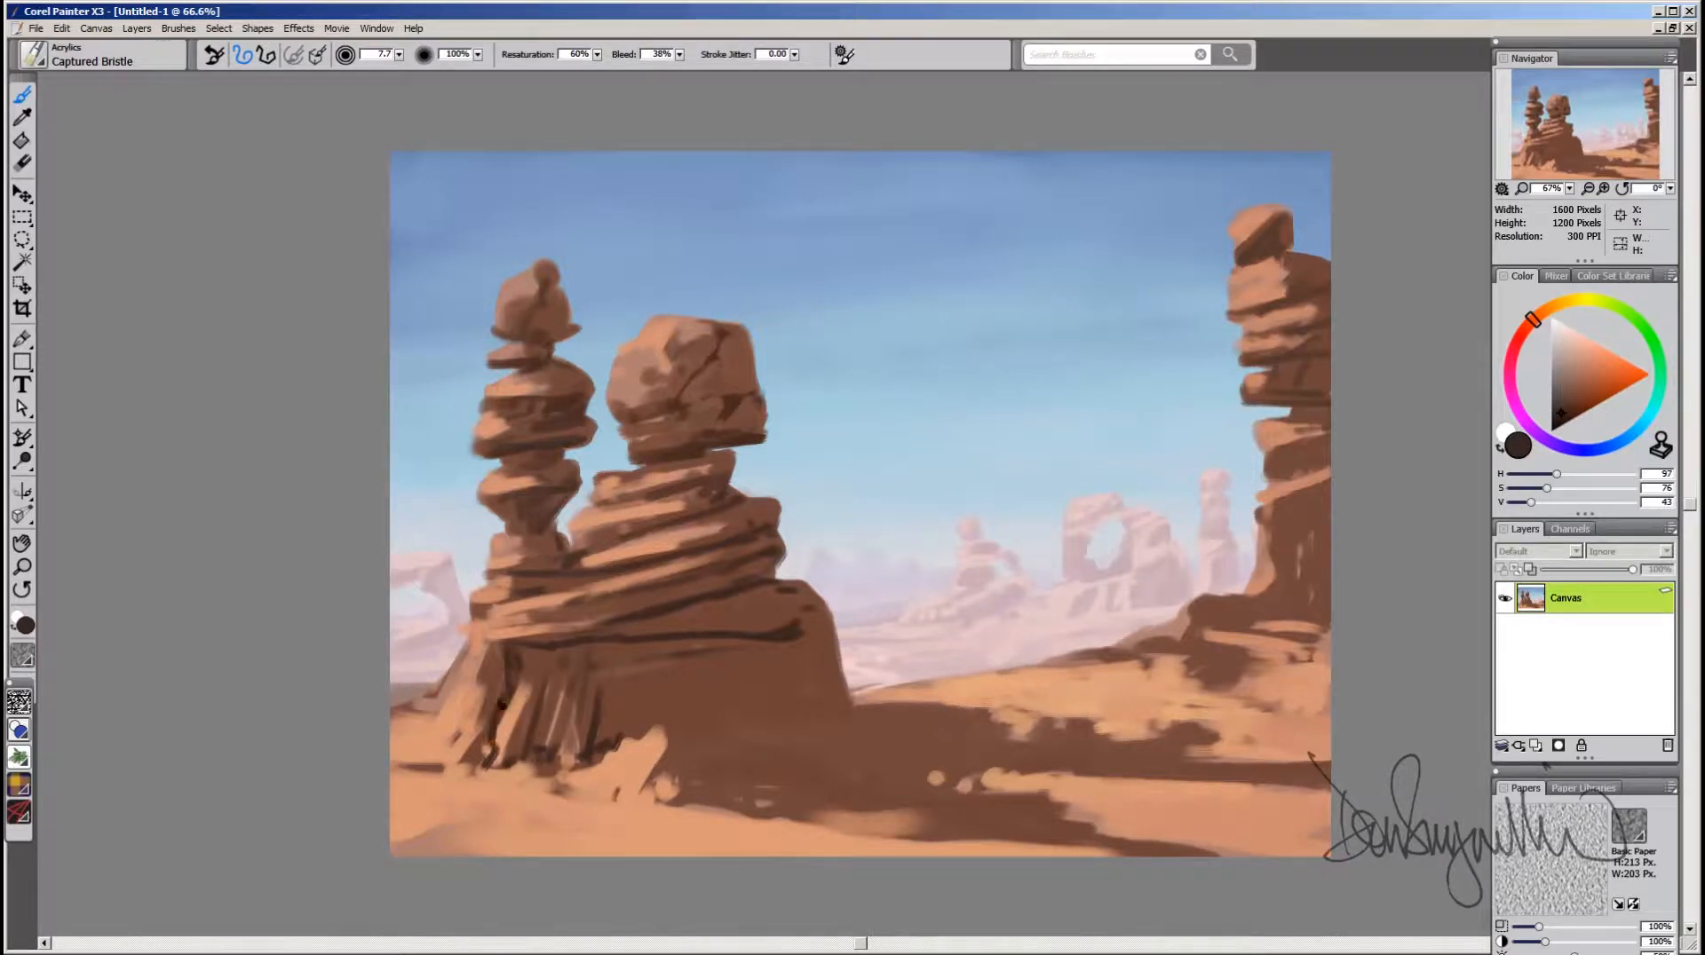
{"action": "left_click_drag", "start_coordinate": [495, 657], "coordinate": [486, 723]}
Step: Draw dark cracks and edge lines on the central formation's base block, its rubble and the layers above it
{"action": "mouse_move", "coordinate": [799, 611]}
{"action": "left_mouse_down"}
{"action": "mouse_move", "coordinate": [844, 708]}
{"action": "mouse_move", "coordinate": [764, 737]}
{"action": "left_mouse_up"}
{"action": "mouse_move", "coordinate": [770, 657]}
{"action": "left_mouse_down"}
{"action": "mouse_move", "coordinate": [788, 704]}
{"action": "mouse_move", "coordinate": [742, 758]}
{"action": "mouse_move", "coordinate": [685, 786]}
{"action": "mouse_move", "coordinate": [700, 761]}
{"action": "mouse_move", "coordinate": [712, 790]}
{"action": "mouse_move", "coordinate": [730, 752]}
{"action": "mouse_move", "coordinate": [707, 783]}
{"action": "left_mouse_up"}
{"action": "left_click_drag", "start_coordinate": [620, 749], "coordinate": [731, 666]}
{"action": "mouse_move", "coordinate": [613, 635]}
{"action": "left_mouse_down"}
{"action": "mouse_move", "coordinate": [735, 595]}
{"action": "mouse_move", "coordinate": [597, 606]}
{"action": "mouse_move", "coordinate": [572, 586]}
{"action": "mouse_move", "coordinate": [608, 580]}
{"action": "left_mouse_up"}
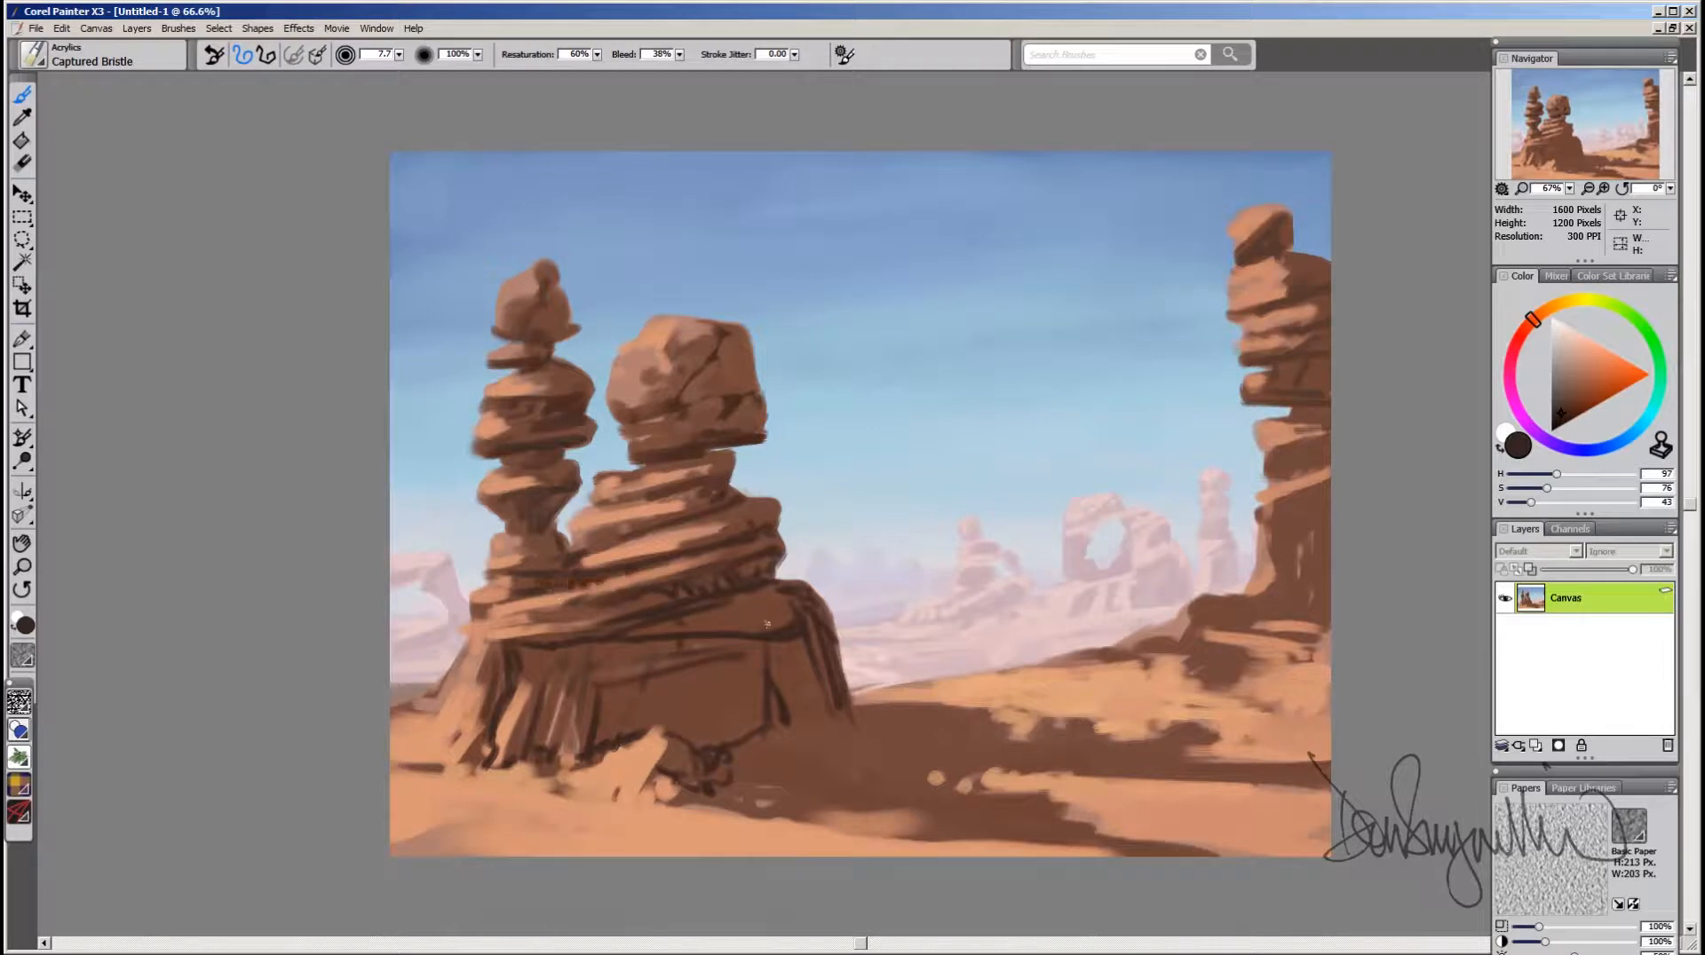
Step: Outline rock edges with dark strokes in the ground shadow beside the central formation, sampling reddish brown to soften them
{"action": "left_click_drag", "start_coordinate": [853, 711], "coordinate": [968, 712]}
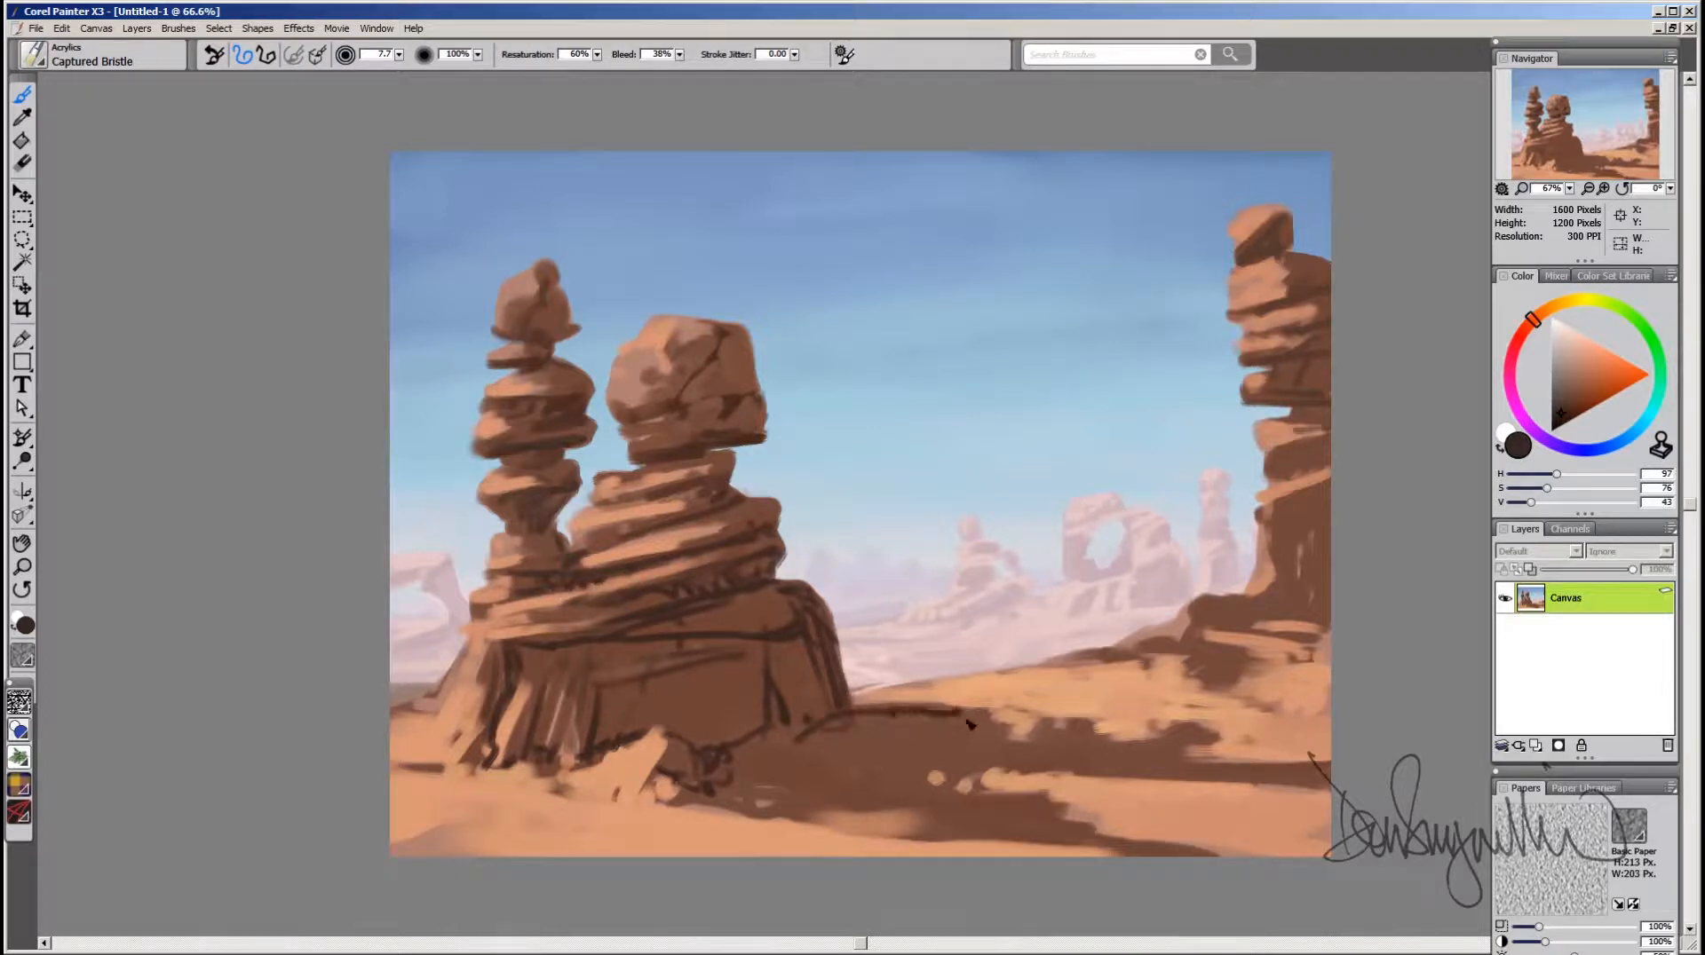
{"action": "mouse_move", "coordinate": [755, 738]}
{"action": "left_mouse_down"}
{"action": "mouse_move", "coordinate": [1030, 753]}
{"action": "mouse_move", "coordinate": [1002, 737]}
{"action": "mouse_move", "coordinate": [879, 752]}
{"action": "left_mouse_up"}
{"action": "left_click_drag", "start_coordinate": [875, 756], "coordinate": [709, 780]}
{"action": "left_click", "coordinate": [1124, 764], "text": "alt"}
{"action": "left_click_drag", "start_coordinate": [991, 756], "coordinate": [925, 763]}
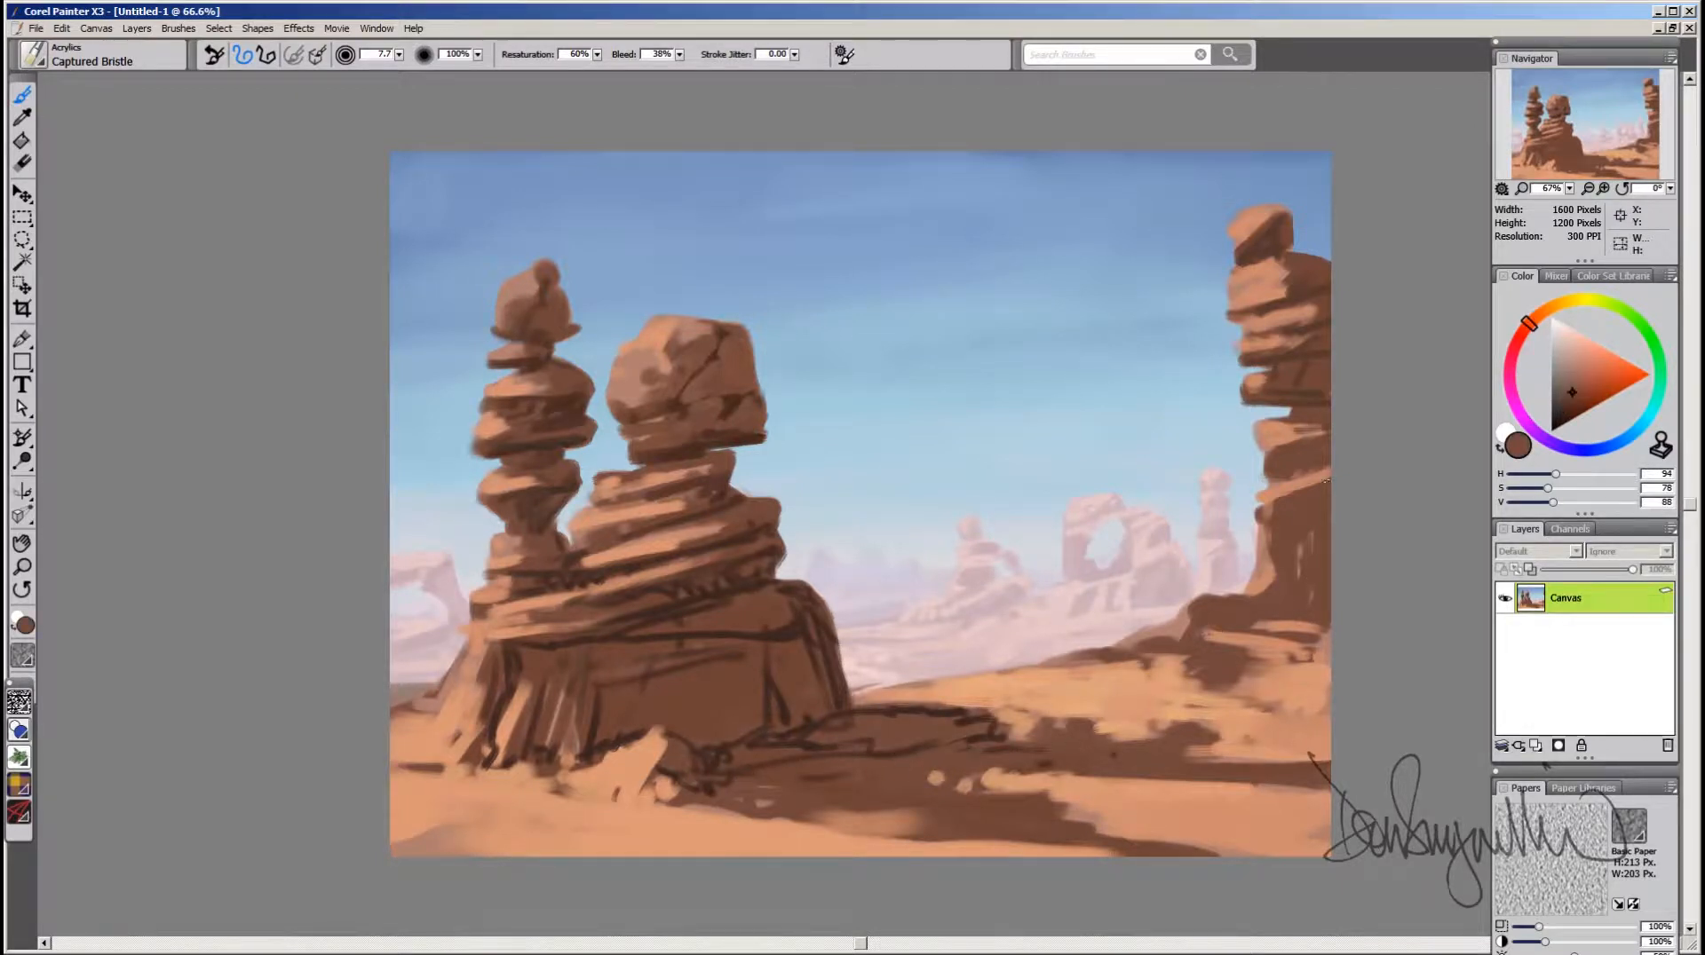
Step: Paint dark cracks and vertical crevices on the right tower's lower layers and column, resampling browns
{"action": "left_click", "coordinate": [1302, 514], "text": "alt"}
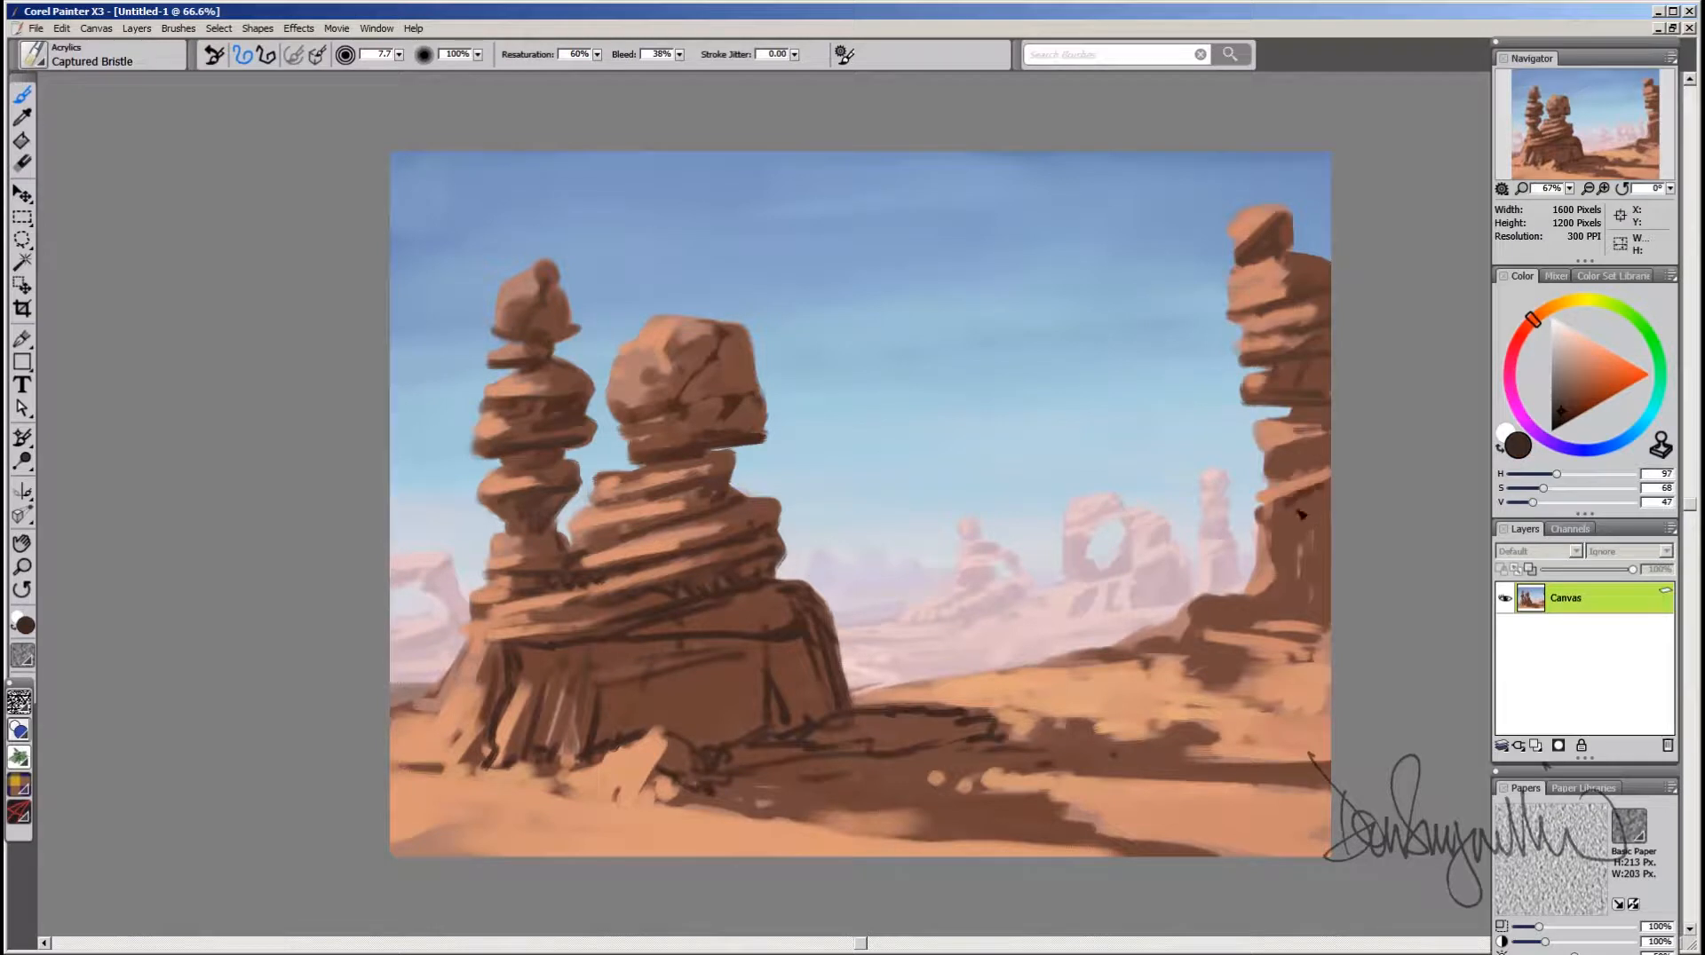
{"action": "left_click_drag", "start_coordinate": [1301, 514], "coordinate": [1298, 517]}
{"action": "mouse_move", "coordinate": [1322, 433]}
{"action": "left_mouse_down"}
{"action": "mouse_move", "coordinate": [1289, 456]}
{"action": "mouse_move", "coordinate": [1321, 425]}
{"action": "left_mouse_up"}
{"action": "left_click", "coordinate": [1304, 411], "text": "alt"}
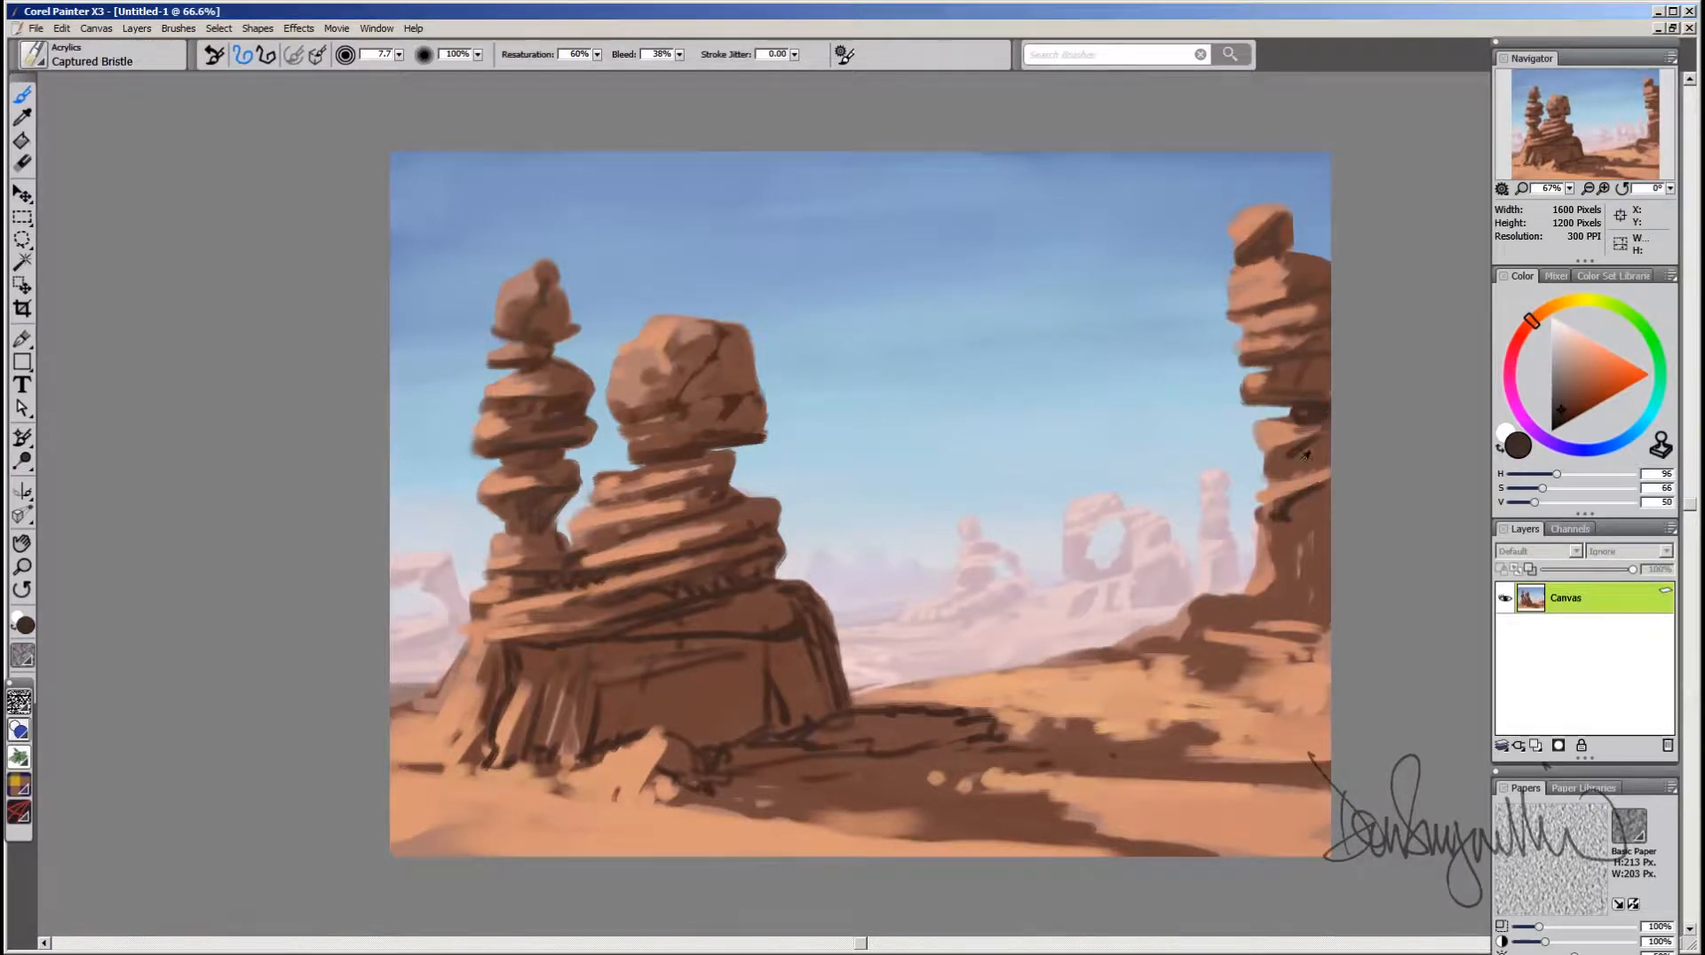
{"action": "left_click_drag", "start_coordinate": [1303, 474], "coordinate": [1302, 483]}
{"action": "left_click", "coordinate": [1286, 473], "text": "alt"}
{"action": "mouse_move", "coordinate": [1315, 461]}
{"action": "left_mouse_down"}
{"action": "mouse_move", "coordinate": [1287, 490]}
{"action": "mouse_move", "coordinate": [1305, 494]}
{"action": "mouse_move", "coordinate": [1301, 516]}
{"action": "mouse_move", "coordinate": [1326, 512]}
{"action": "mouse_move", "coordinate": [1283, 528]}
{"action": "mouse_move", "coordinate": [1278, 555]}
{"action": "mouse_move", "coordinate": [1309, 508]}
{"action": "mouse_move", "coordinate": [1293, 574]}
{"action": "mouse_move", "coordinate": [1296, 502]}
{"action": "mouse_move", "coordinate": [1324, 515]}
{"action": "mouse_move", "coordinate": [1289, 585]}
{"action": "left_mouse_up"}
{"action": "left_click", "coordinate": [1298, 510], "text": "alt"}
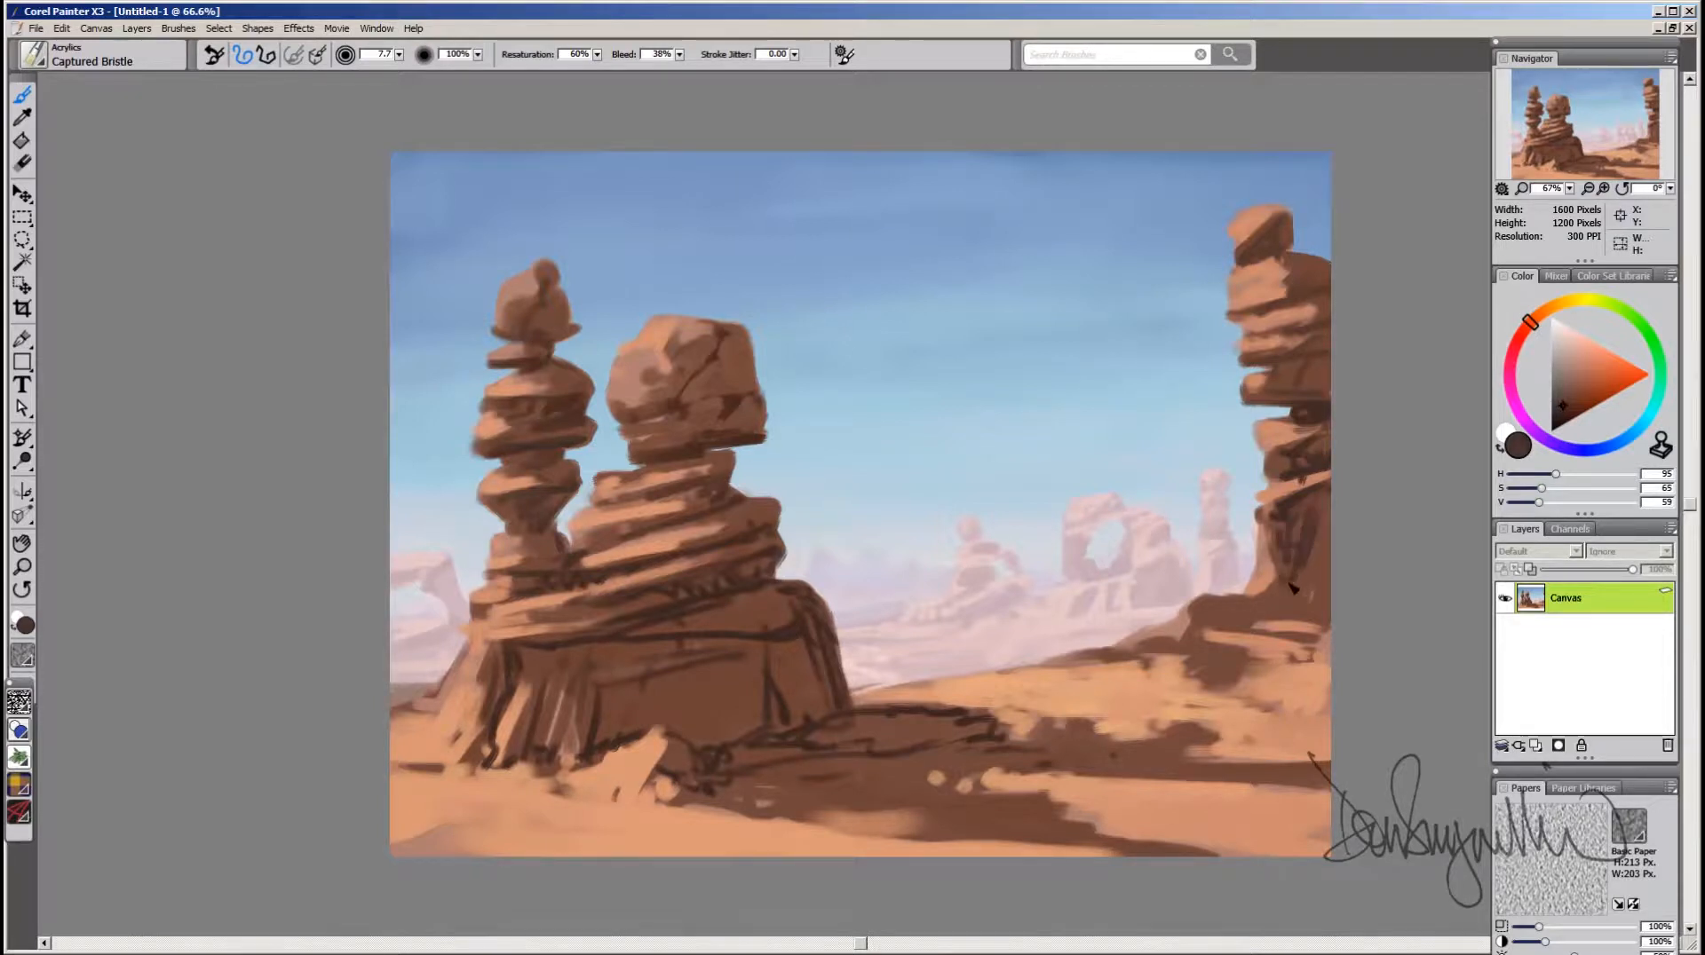
{"action": "left_click", "coordinate": [1281, 523], "text": "alt"}
{"action": "left_click", "coordinate": [1288, 515], "text": "alt"}
Step: Pick a lighter peach tone, enlarge the brush to 18.1 and paint highlights across the sunlit sand between the formations
{"action": "left_click", "coordinate": [1101, 721], "text": "alt"}
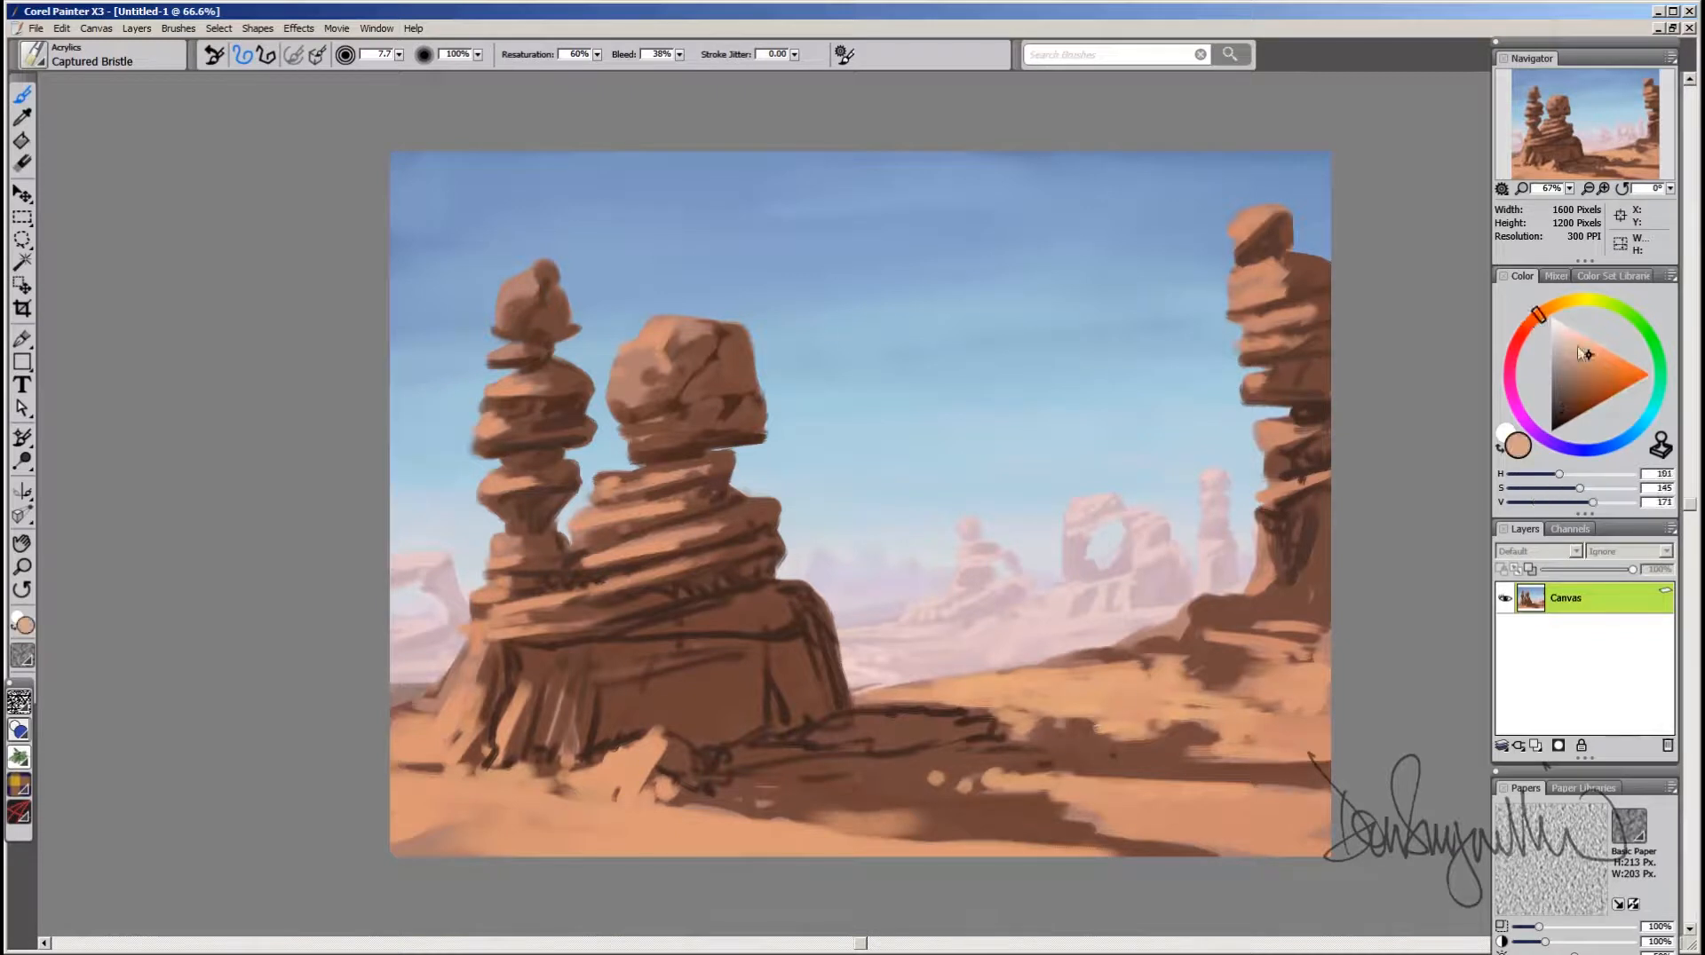
{"action": "left_click_drag", "start_coordinate": [1588, 349], "coordinate": [1587, 338]}
{"action": "left_click_drag", "start_coordinate": [1042, 702], "coordinate": [1043, 701]}
{"action": "mouse_move", "coordinate": [897, 699]}
{"action": "left_mouse_down"}
{"action": "mouse_move", "coordinate": [996, 699]}
{"action": "mouse_move", "coordinate": [1021, 737]}
{"action": "mouse_move", "coordinate": [1056, 705]}
{"action": "mouse_move", "coordinate": [1014, 735]}
{"action": "mouse_move", "coordinate": [1124, 740]}
{"action": "mouse_move", "coordinate": [1120, 710]}
{"action": "mouse_move", "coordinate": [1220, 716]}
{"action": "left_mouse_up"}
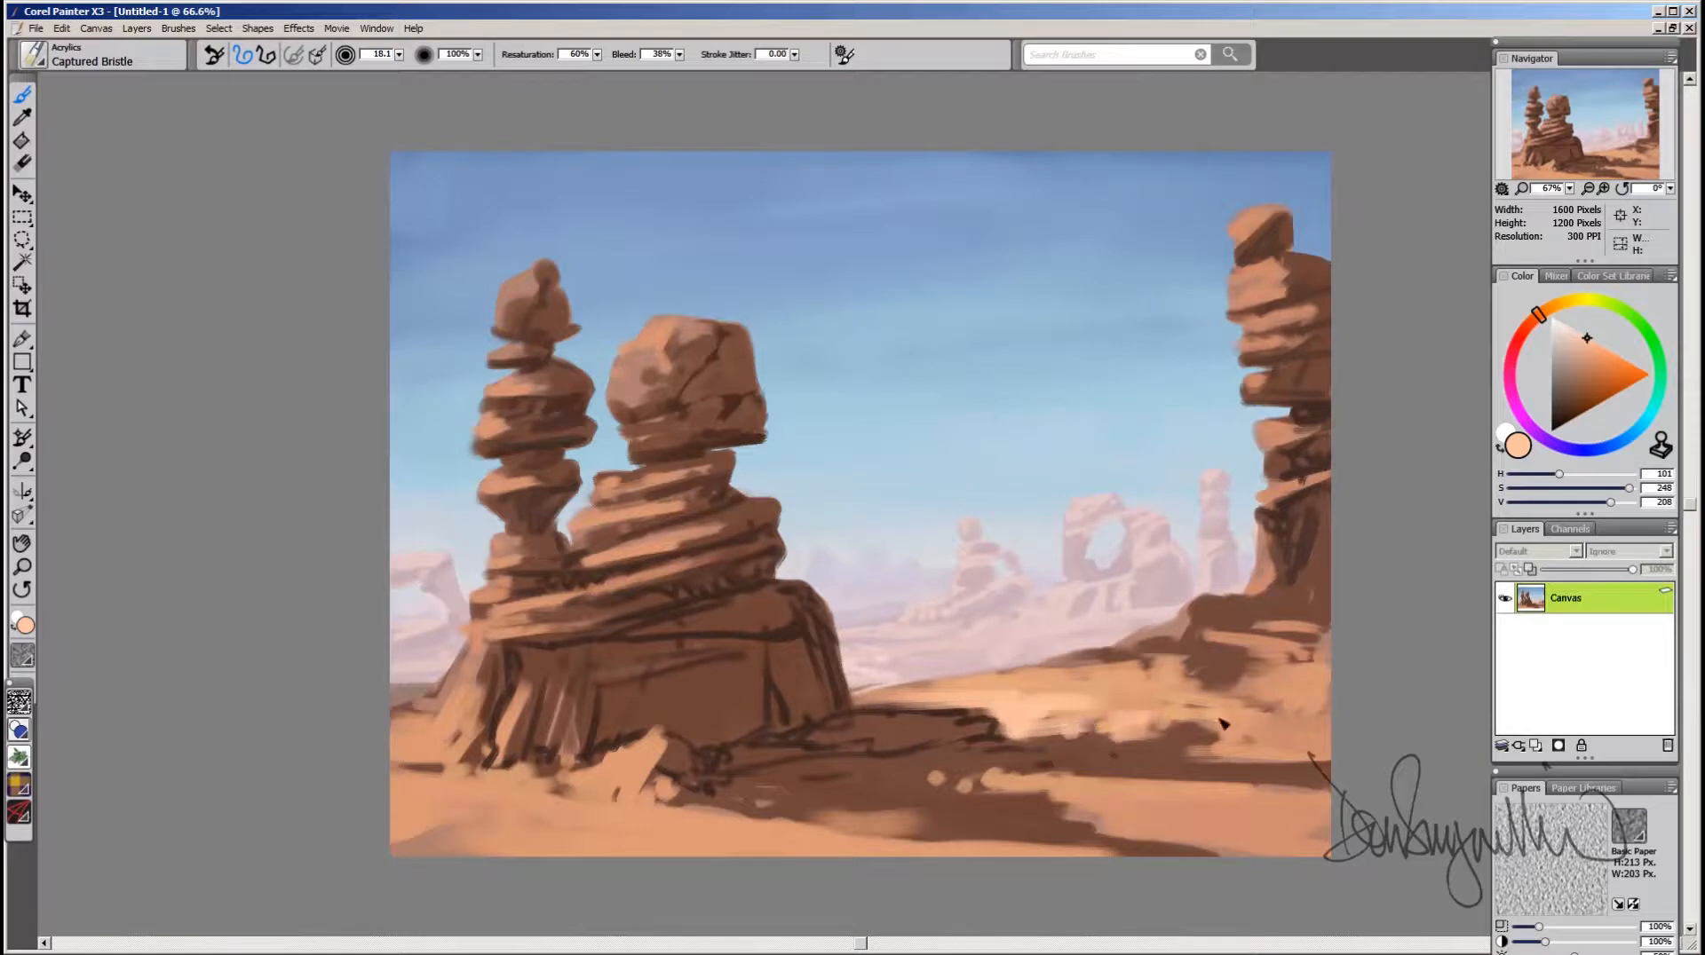
Step: Paint thin pale peach ridge lines on the lower right sand with a 6.4 brush and fill a bright patch there
{"action": "left_click_drag", "start_coordinate": [923, 790], "coordinate": [927, 789]}
{"action": "mouse_move", "coordinate": [1090, 716]}
{"action": "left_mouse_down"}
{"action": "mouse_move", "coordinate": [1177, 707]}
{"action": "mouse_move", "coordinate": [1140, 733]}
{"action": "mouse_move", "coordinate": [1250, 737]}
{"action": "left_mouse_up"}
{"action": "mouse_move", "coordinate": [1091, 787]}
{"action": "left_mouse_down"}
{"action": "mouse_move", "coordinate": [1237, 810]}
{"action": "mouse_move", "coordinate": [1261, 857]}
{"action": "left_mouse_up"}
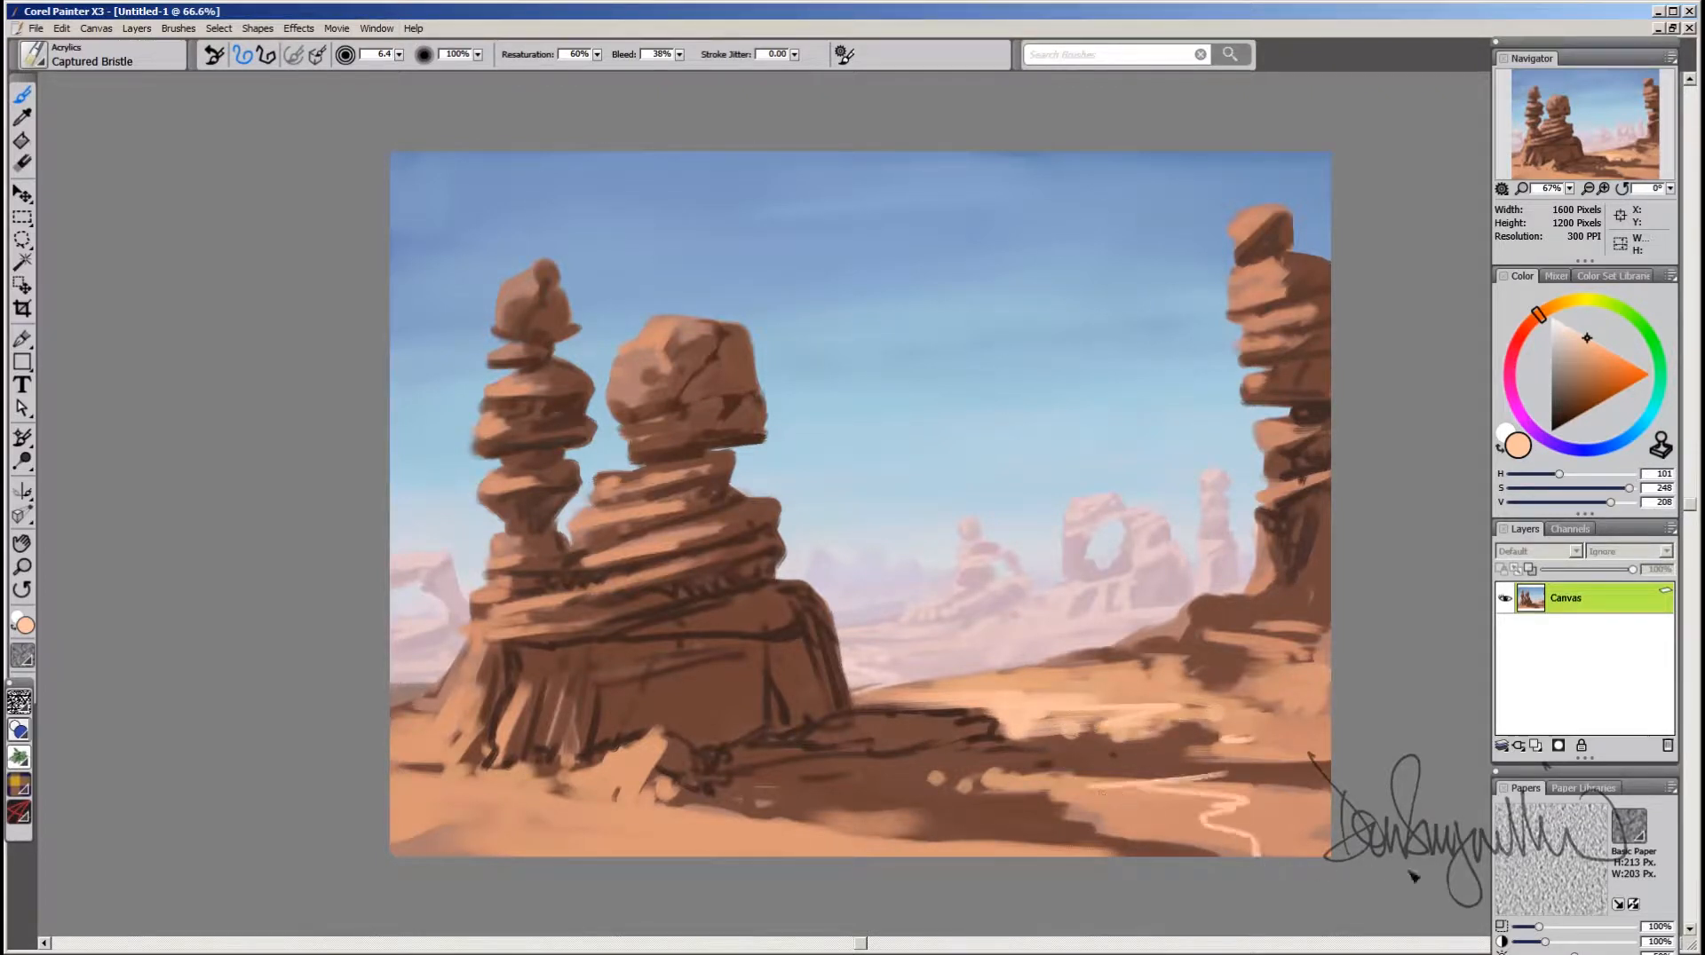
{"action": "mouse_move", "coordinate": [1153, 787]}
{"action": "left_mouse_down"}
{"action": "mouse_move", "coordinate": [1279, 801]}
{"action": "mouse_move", "coordinate": [1275, 817]}
{"action": "mouse_move", "coordinate": [1392, 844]}
{"action": "mouse_move", "coordinate": [1260, 834]}
{"action": "mouse_move", "coordinate": [1218, 798]}
{"action": "mouse_move", "coordinate": [1253, 808]}
{"action": "mouse_move", "coordinate": [1223, 828]}
{"action": "mouse_move", "coordinate": [1348, 850]}
{"action": "mouse_move", "coordinate": [1275, 843]}
{"action": "mouse_move", "coordinate": [1293, 827]}
{"action": "mouse_move", "coordinate": [1267, 846]}
{"action": "mouse_move", "coordinate": [1325, 849]}
{"action": "left_mouse_up"}
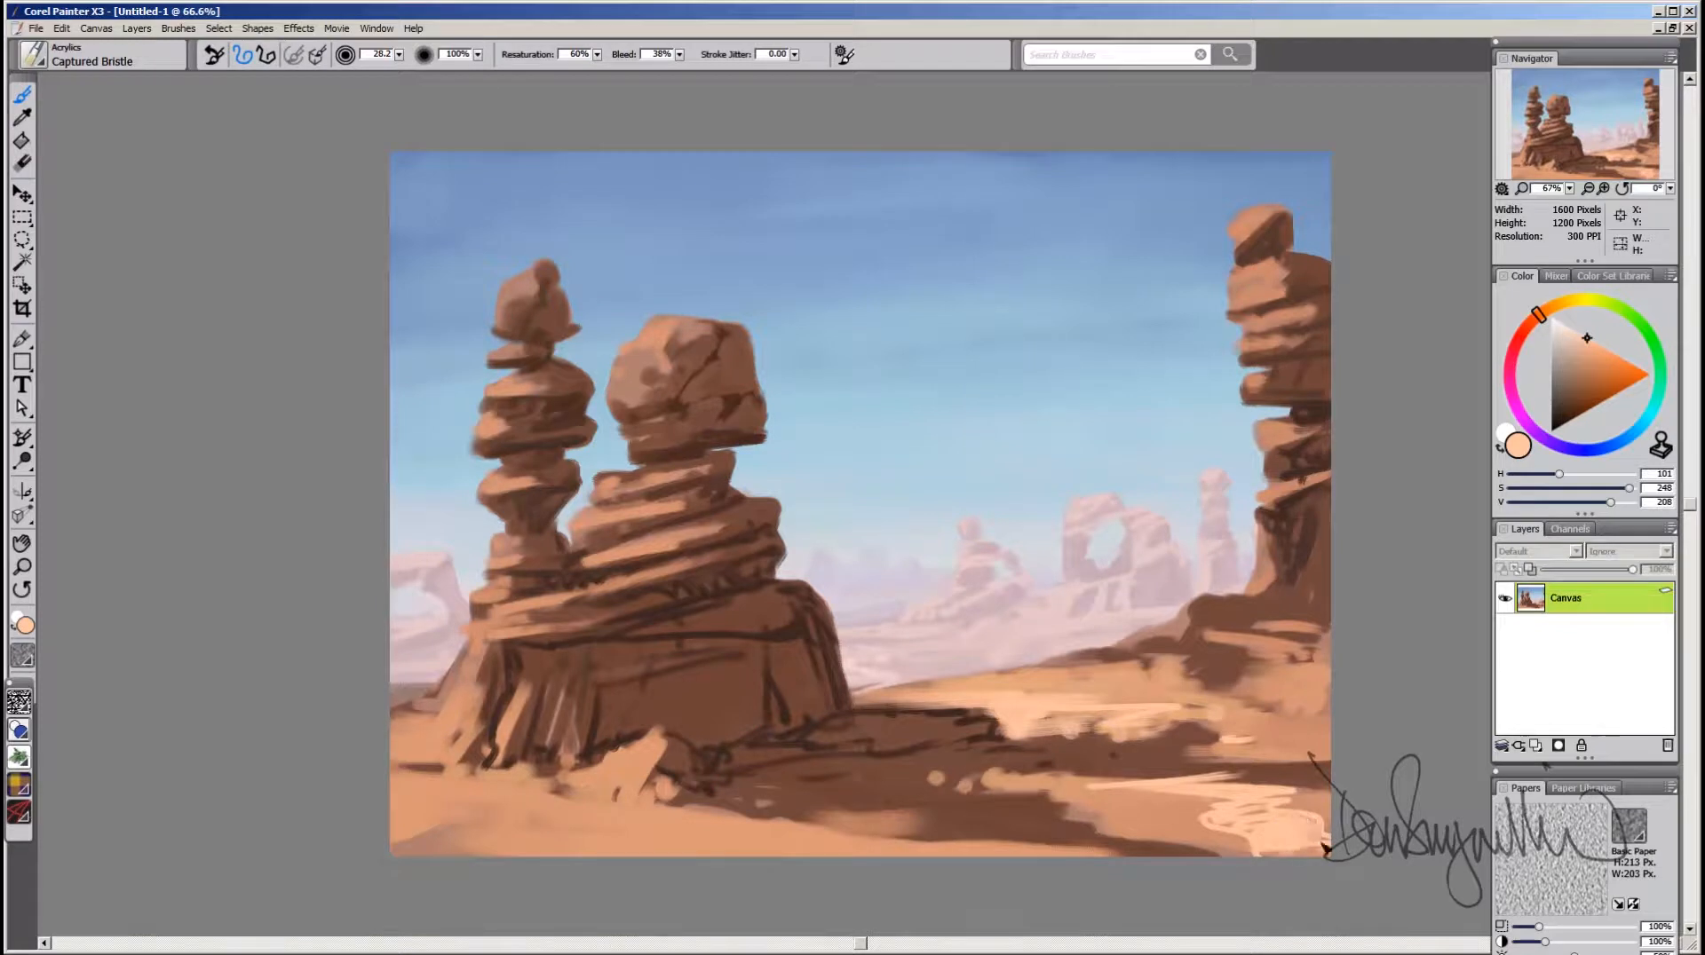
Step: Set the brush to 8.8 and paint sampled peach streaks across the lower left foreground sand
{"action": "left_click_drag", "start_coordinate": [1184, 796], "coordinate": [1186, 788], "text": "ctrl+alt"}
{"action": "left_click", "coordinate": [1111, 785], "text": "alt"}
{"action": "mouse_move", "coordinate": [387, 781]}
{"action": "left_mouse_down"}
{"action": "mouse_move", "coordinate": [851, 856]}
{"action": "mouse_move", "coordinate": [533, 842]}
{"action": "mouse_move", "coordinate": [547, 829]}
{"action": "mouse_move", "coordinate": [385, 792]}
{"action": "mouse_move", "coordinate": [557, 826]}
{"action": "mouse_move", "coordinate": [497, 857]}
{"action": "mouse_move", "coordinate": [626, 850]}
{"action": "left_mouse_up"}
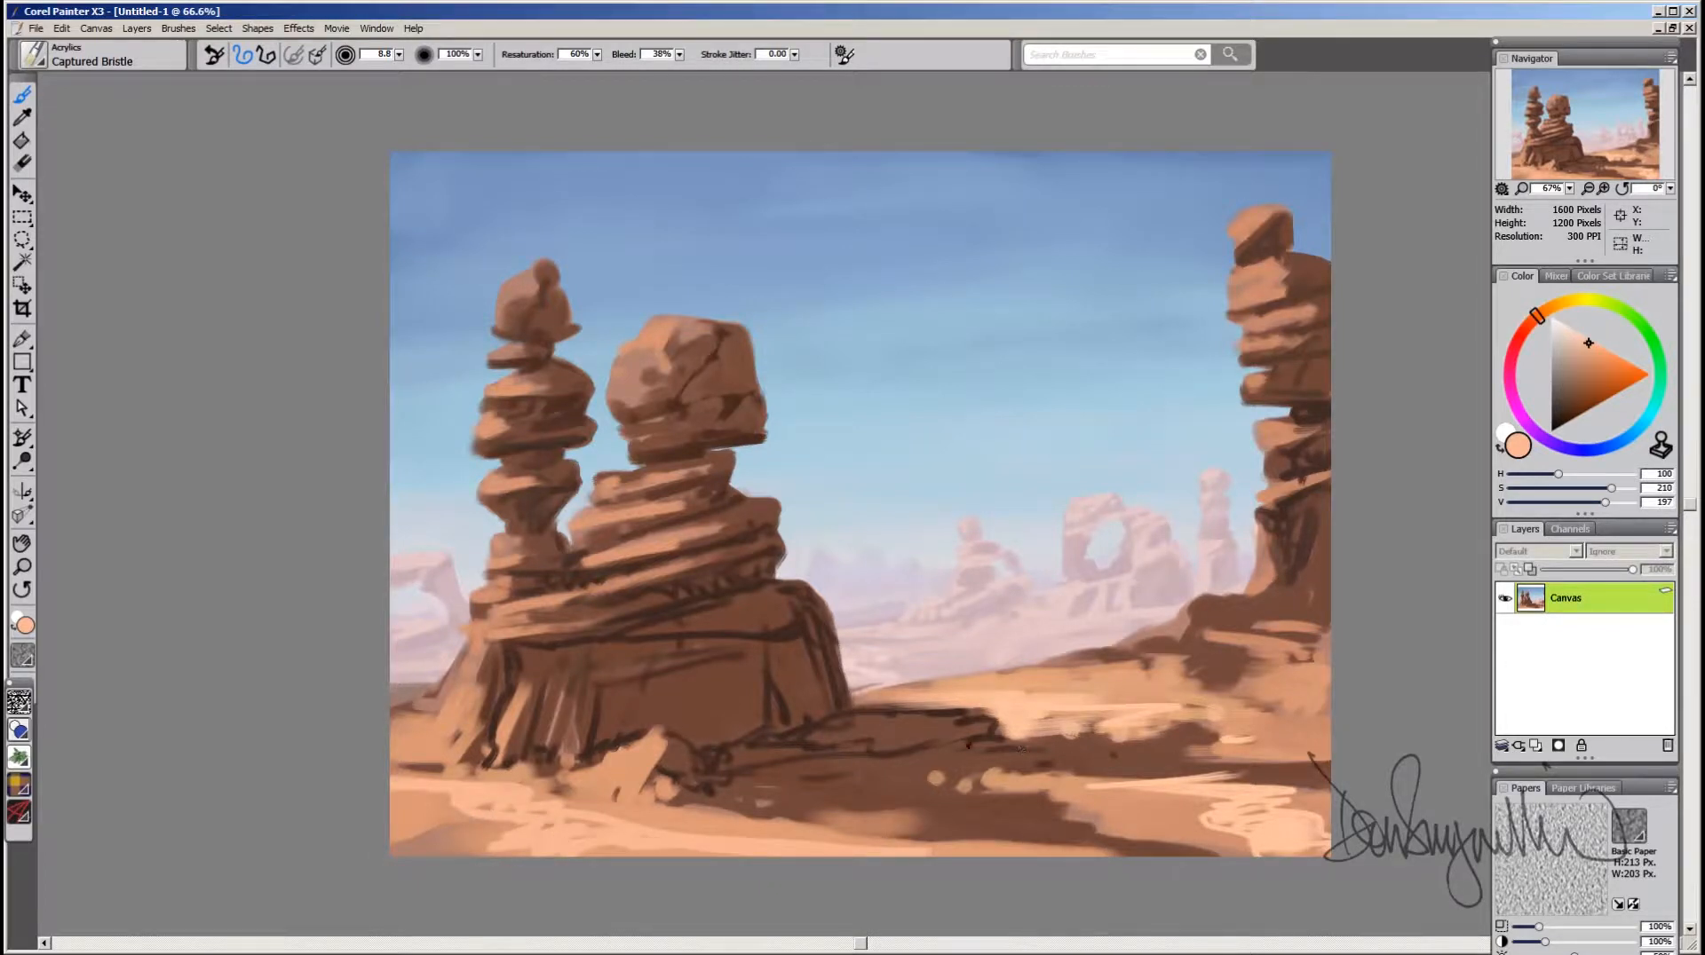
Step: Edge the pale sand patches in the lower right and lower left foreground with sampled reddish-brown lines
{"action": "left_click", "coordinate": [968, 744], "text": "alt"}
{"action": "mouse_move", "coordinate": [1099, 791]}
{"action": "left_mouse_down"}
{"action": "mouse_move", "coordinate": [1233, 802]}
{"action": "mouse_move", "coordinate": [1211, 834]}
{"action": "mouse_move", "coordinate": [1270, 856]}
{"action": "left_mouse_up"}
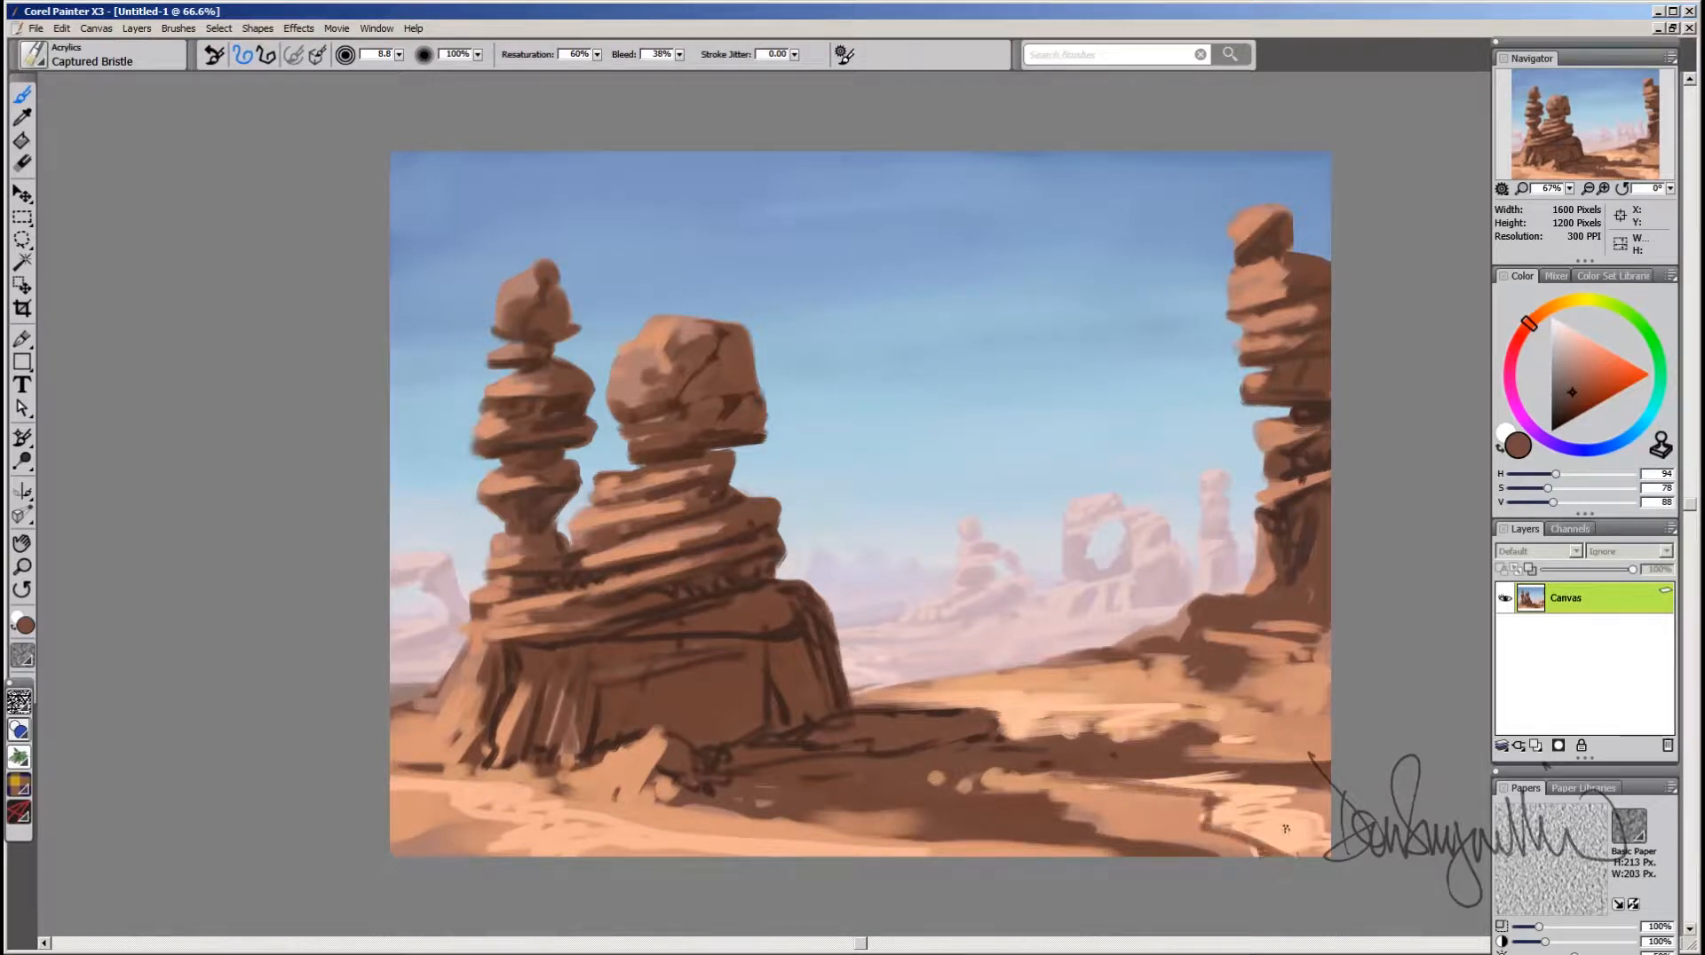
{"action": "left_click", "coordinate": [1269, 821], "text": "alt"}
{"action": "left_click", "coordinate": [1214, 826], "text": "alt"}
{"action": "left_click_drag", "start_coordinate": [390, 789], "coordinate": [533, 854]}
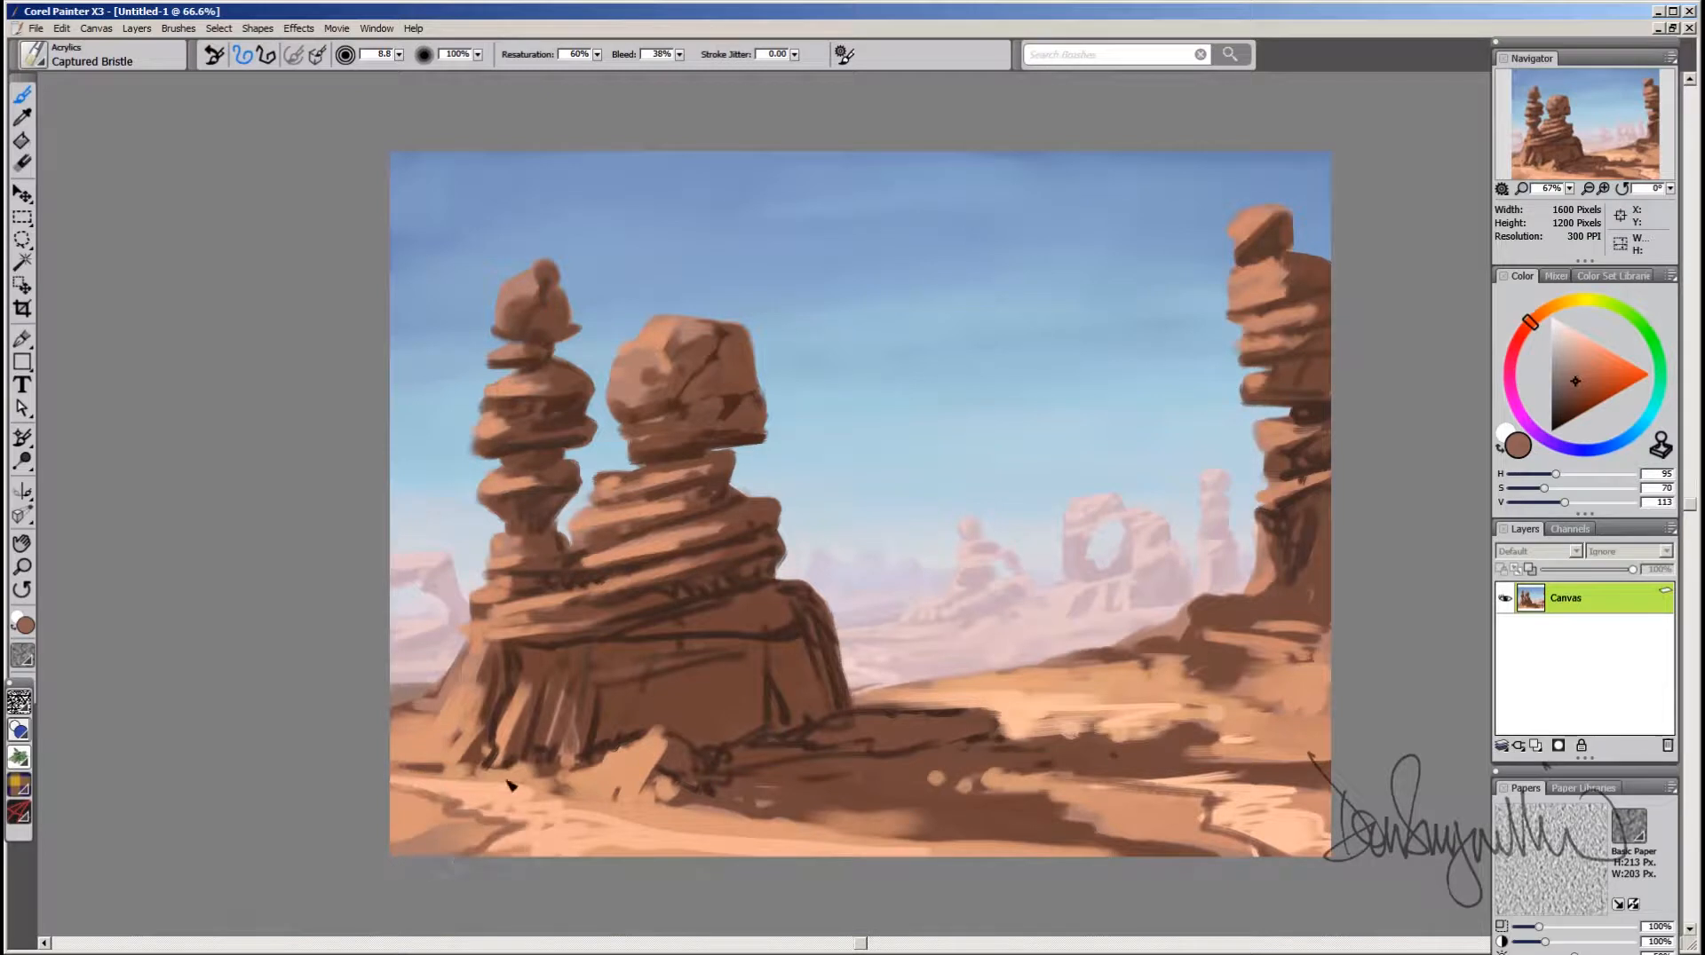
Step: Define the small rock mound at the central formation's foot and dab a row of pebbles beside it with sampled tones
{"action": "left_click", "coordinate": [569, 806], "text": "alt"}
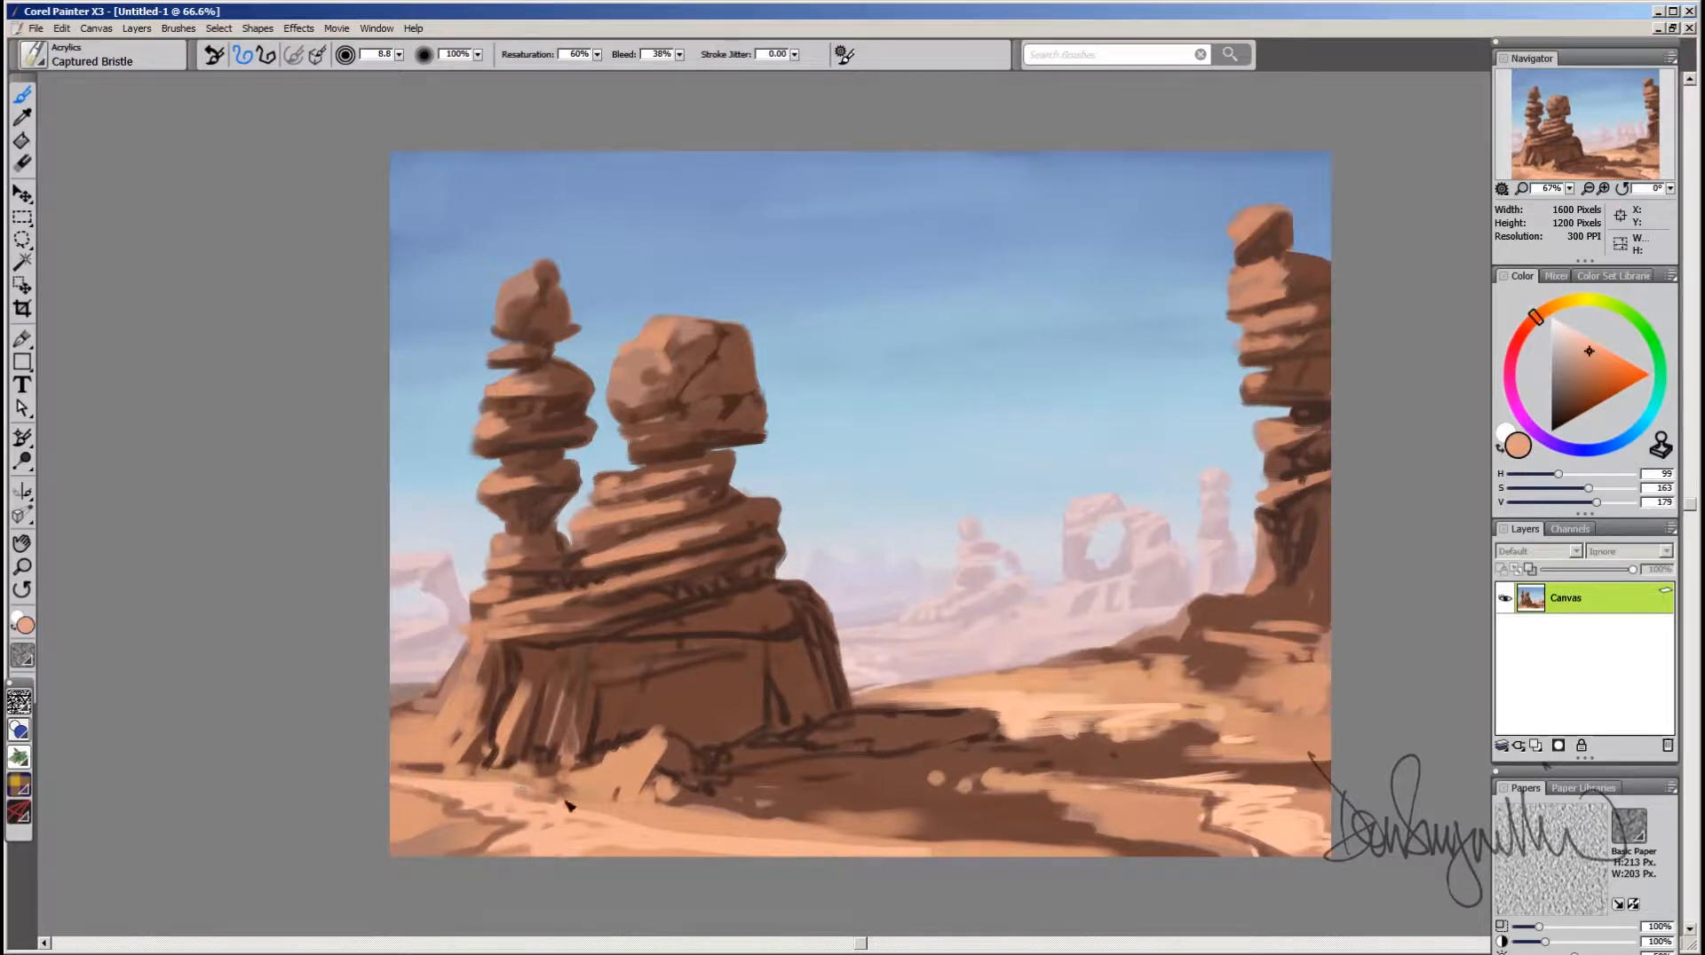
{"action": "left_click", "coordinate": [658, 743], "text": "alt"}
{"action": "mouse_move", "coordinate": [645, 732]}
{"action": "left_mouse_down"}
{"action": "mouse_move", "coordinate": [710, 805]}
{"action": "mouse_move", "coordinate": [785, 794]}
{"action": "mouse_move", "coordinate": [794, 815]}
{"action": "mouse_move", "coordinate": [834, 812]}
{"action": "mouse_move", "coordinate": [735, 781]}
{"action": "mouse_move", "coordinate": [757, 809]}
{"action": "left_mouse_up"}
{"action": "left_click", "coordinate": [706, 793]}
{"action": "left_click", "coordinate": [753, 807]}
{"action": "left_click", "coordinate": [771, 804]}
{"action": "left_click", "coordinate": [788, 805]}
{"action": "left_click", "coordinate": [807, 808]}
{"action": "left_click", "coordinate": [828, 805]}
Step: Dab dark brown among the pebbles and paint saturated orange bounce light, brush 15.0, on the central boulder's and left tower's shaded undersides
{"action": "left_click", "coordinate": [826, 793], "text": "alt"}
{"action": "left_click_drag", "start_coordinate": [1543, 321], "coordinate": [1542, 313]}
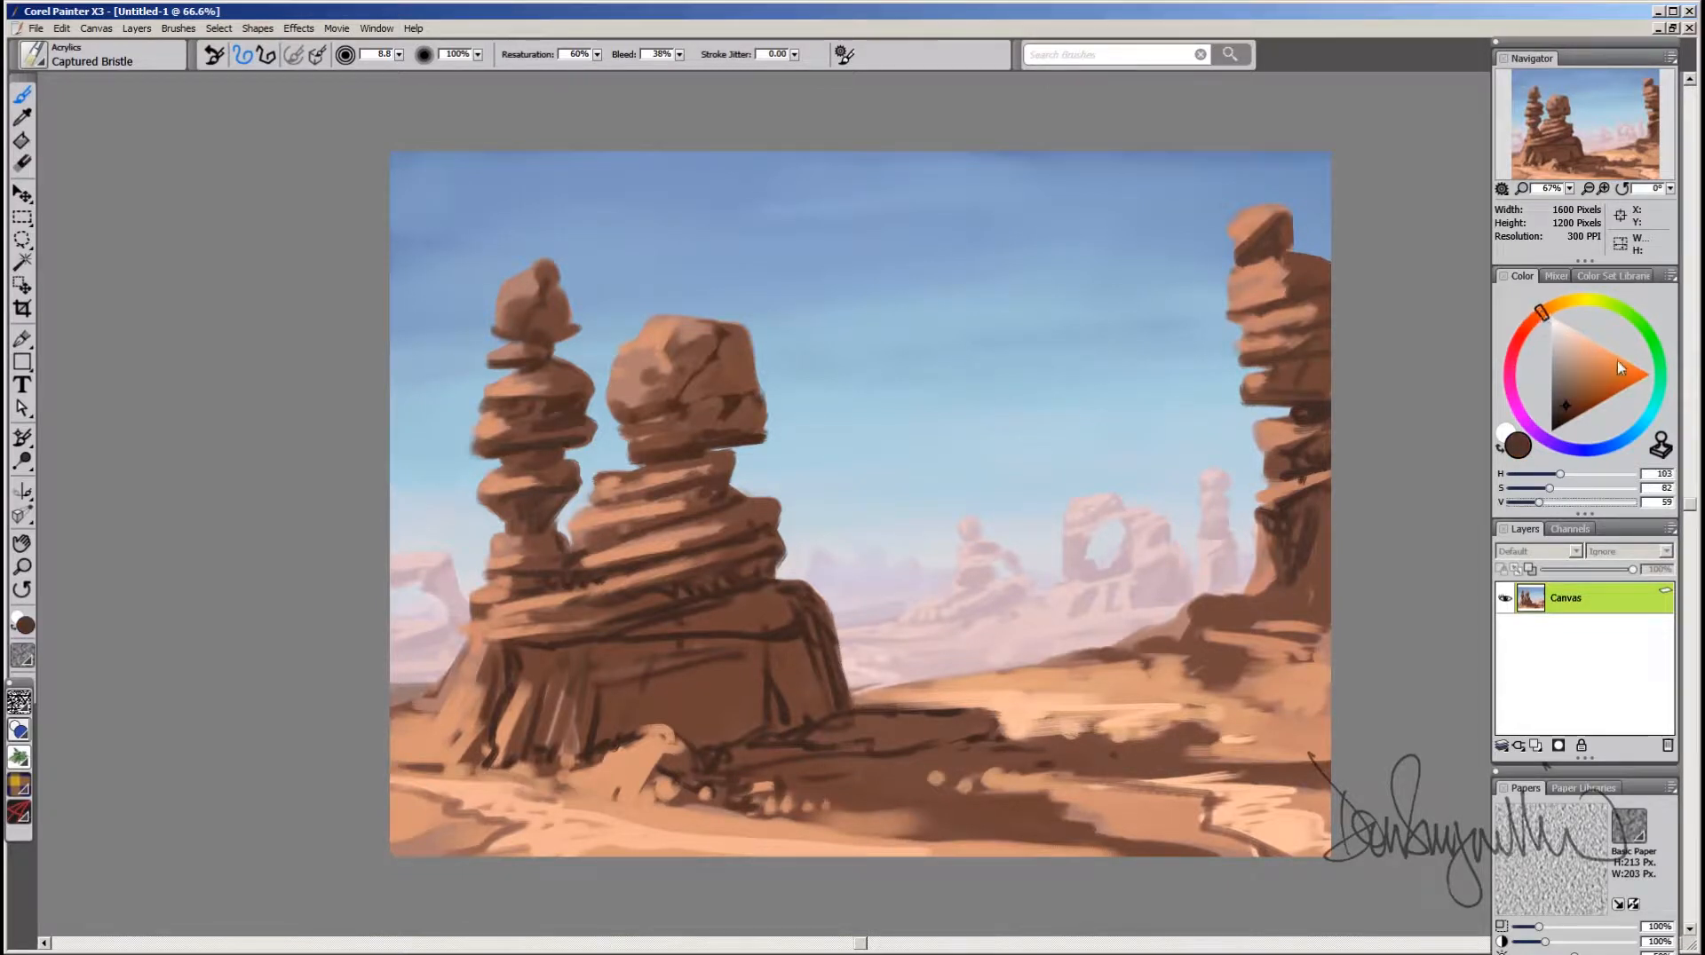
{"action": "left_click_drag", "start_coordinate": [1617, 360], "coordinate": [1629, 381]}
{"action": "left_click_drag", "start_coordinate": [751, 501], "coordinate": [755, 504], "text": "ctrl+alt"}
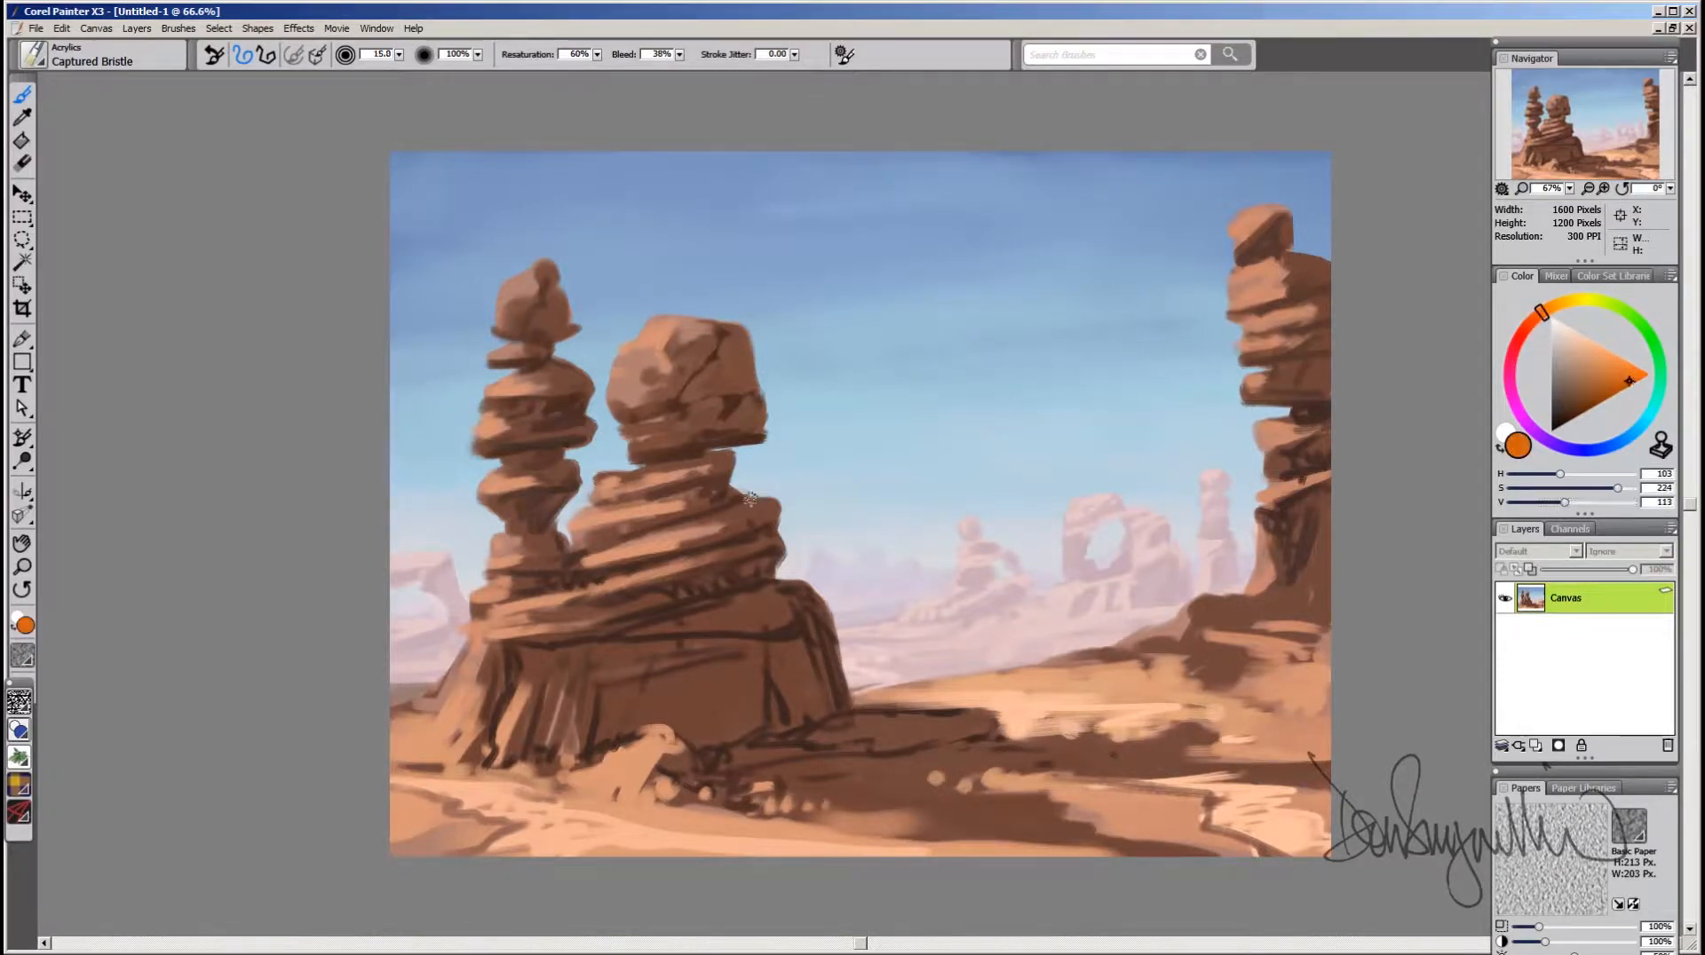
{"action": "left_click_drag", "start_coordinate": [715, 420], "coordinate": [710, 429]}
{"action": "left_click", "coordinate": [717, 431], "text": "alt"}
{"action": "mouse_move", "coordinate": [588, 426]}
{"action": "left_mouse_down"}
{"action": "mouse_move", "coordinate": [507, 443]}
{"action": "mouse_move", "coordinate": [582, 427]}
{"action": "mouse_move", "coordinate": [552, 391]}
{"action": "mouse_move", "coordinate": [582, 393]}
{"action": "mouse_move", "coordinate": [551, 410]}
{"action": "mouse_move", "coordinate": [591, 394]}
{"action": "mouse_move", "coordinate": [561, 400]}
{"action": "mouse_move", "coordinate": [588, 428]}
{"action": "mouse_move", "coordinate": [507, 447]}
{"action": "mouse_move", "coordinate": [525, 414]}
{"action": "left_mouse_up"}
{"action": "left_click", "coordinate": [579, 387], "text": "alt"}
{"action": "left_click", "coordinate": [570, 432], "text": "alt"}
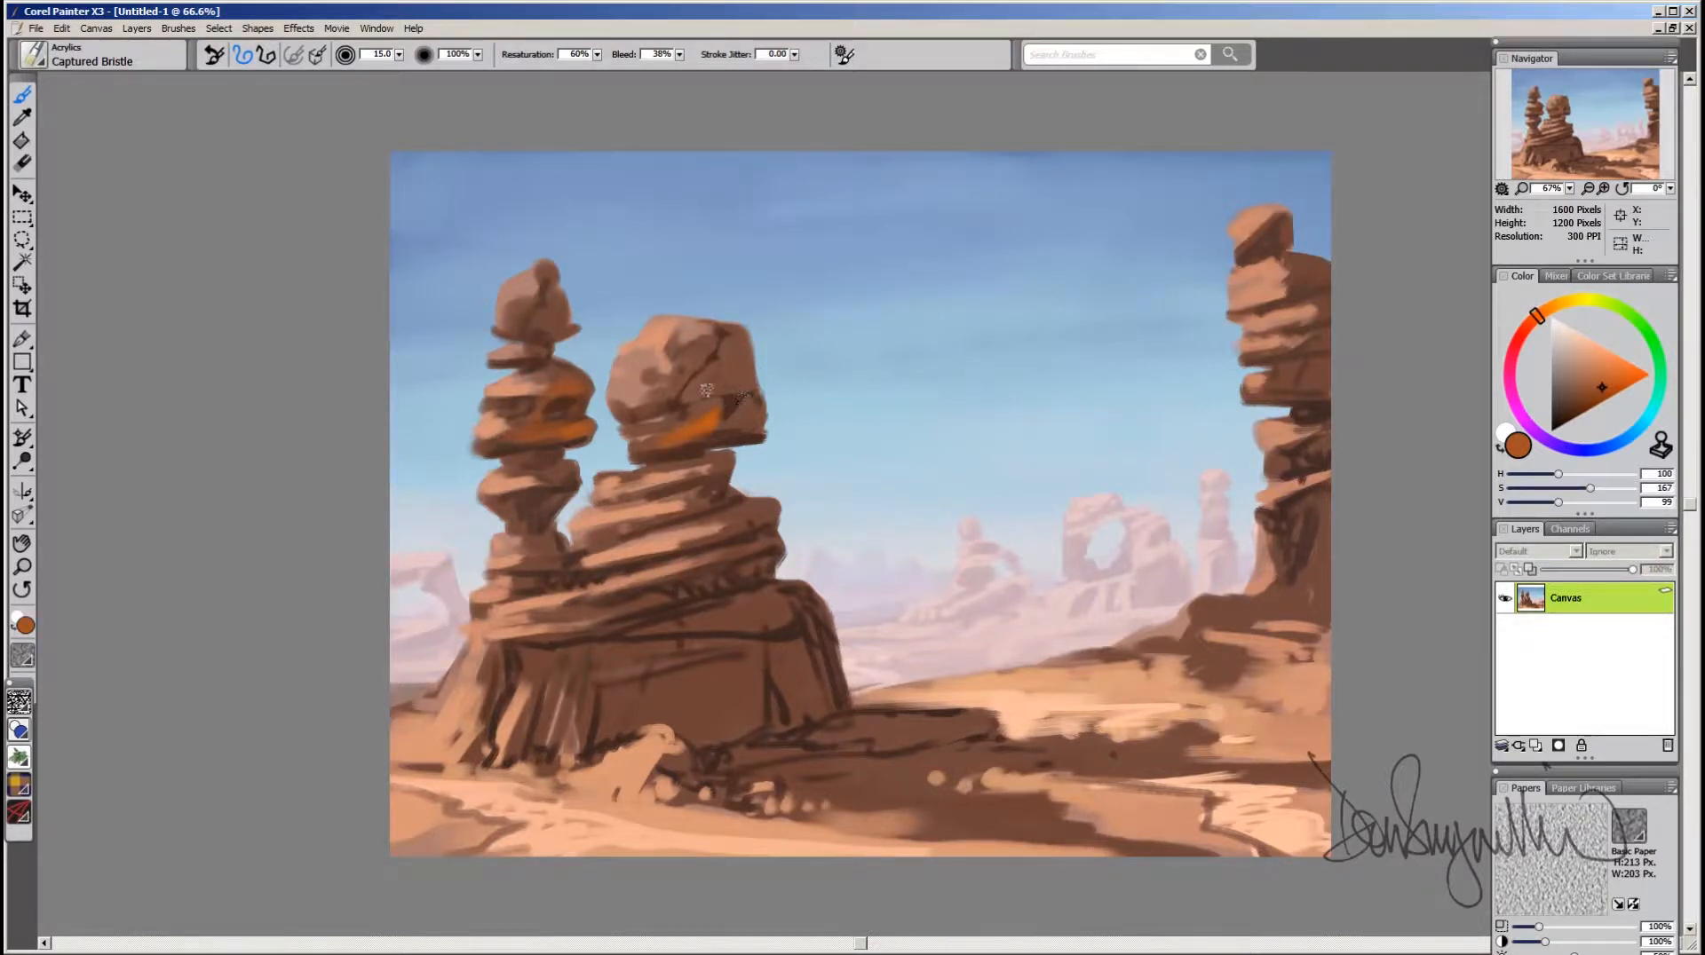
Step: Blend sampled orange and brown over the central boulder's shaded lower part and the uppermost rock layers beneath it
{"action": "left_click", "coordinate": [736, 378], "text": "alt"}
{"action": "left_click", "coordinate": [714, 421], "text": "alt"}
{"action": "mouse_move", "coordinate": [718, 426]}
{"action": "left_mouse_down"}
{"action": "mouse_move", "coordinate": [749, 419]}
{"action": "mouse_move", "coordinate": [738, 430]}
{"action": "left_mouse_up"}
{"action": "left_click", "coordinate": [728, 420], "text": "alt"}
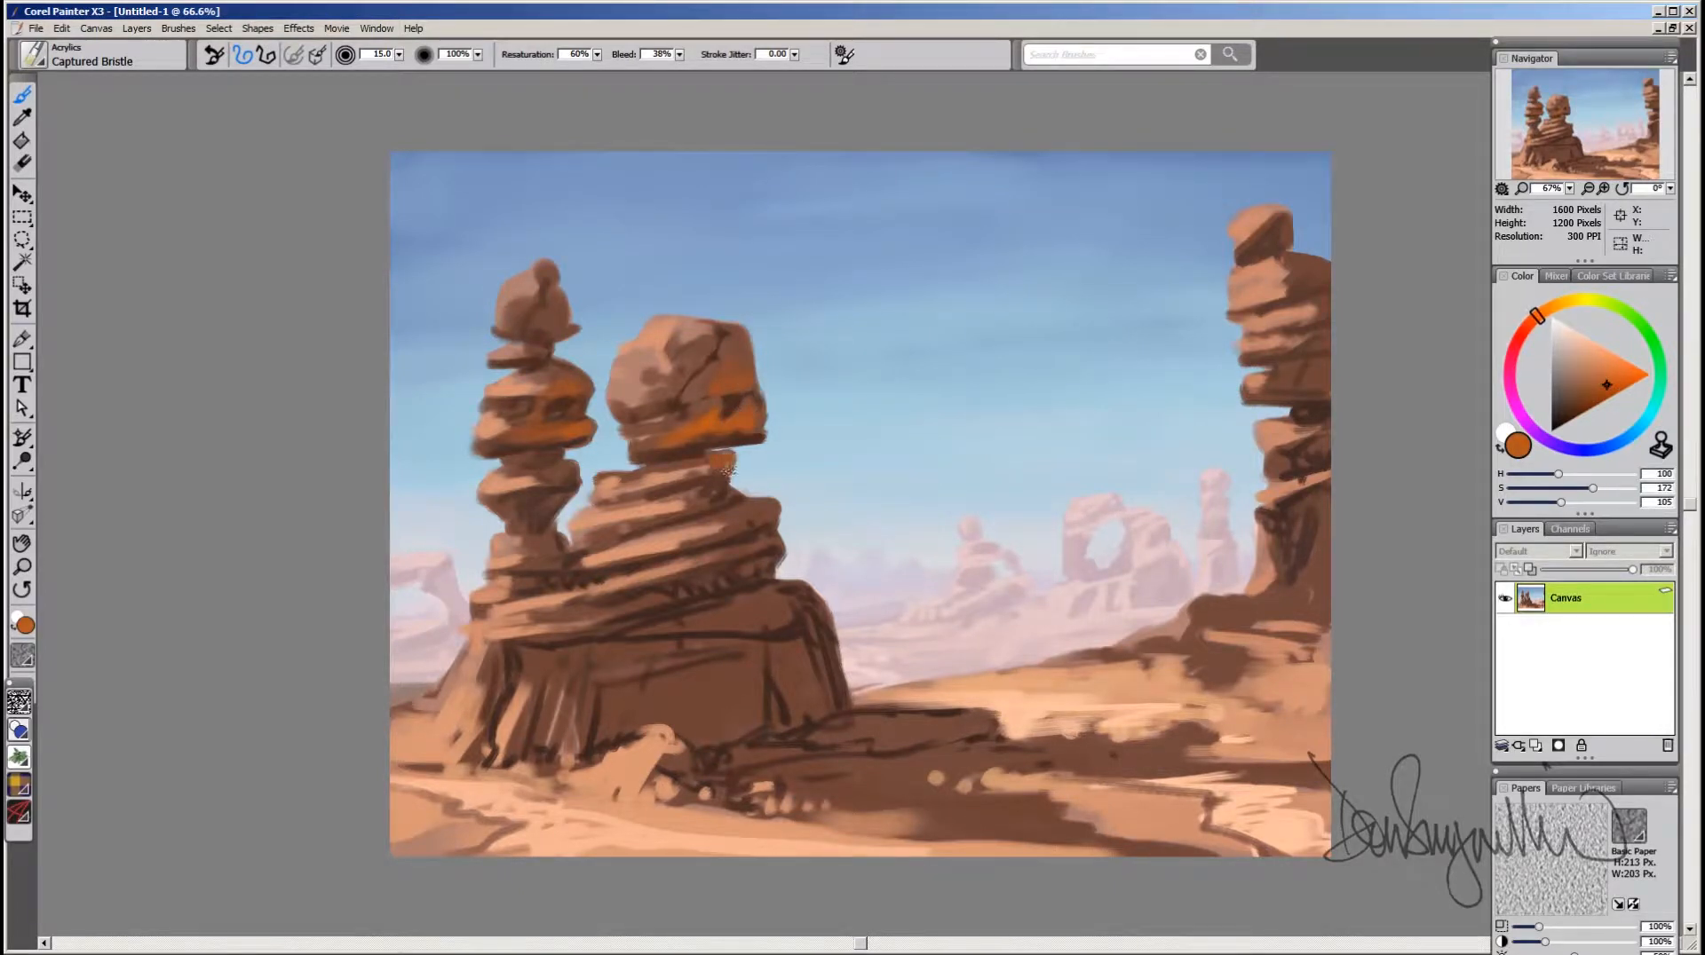
{"action": "mouse_move", "coordinate": [762, 508]}
{"action": "left_mouse_down"}
{"action": "mouse_move", "coordinate": [722, 525]}
{"action": "mouse_move", "coordinate": [708, 503]}
{"action": "mouse_move", "coordinate": [657, 531]}
{"action": "mouse_move", "coordinate": [706, 514]}
{"action": "mouse_move", "coordinate": [712, 492]}
{"action": "mouse_move", "coordinate": [701, 515]}
{"action": "mouse_move", "coordinate": [738, 520]}
{"action": "mouse_move", "coordinate": [627, 529]}
{"action": "mouse_move", "coordinate": [667, 507]}
{"action": "left_mouse_up"}
{"action": "left_click", "coordinate": [705, 509], "text": "alt"}
{"action": "left_click", "coordinate": [708, 518], "text": "alt"}
{"action": "left_click", "coordinate": [736, 523], "text": "alt"}
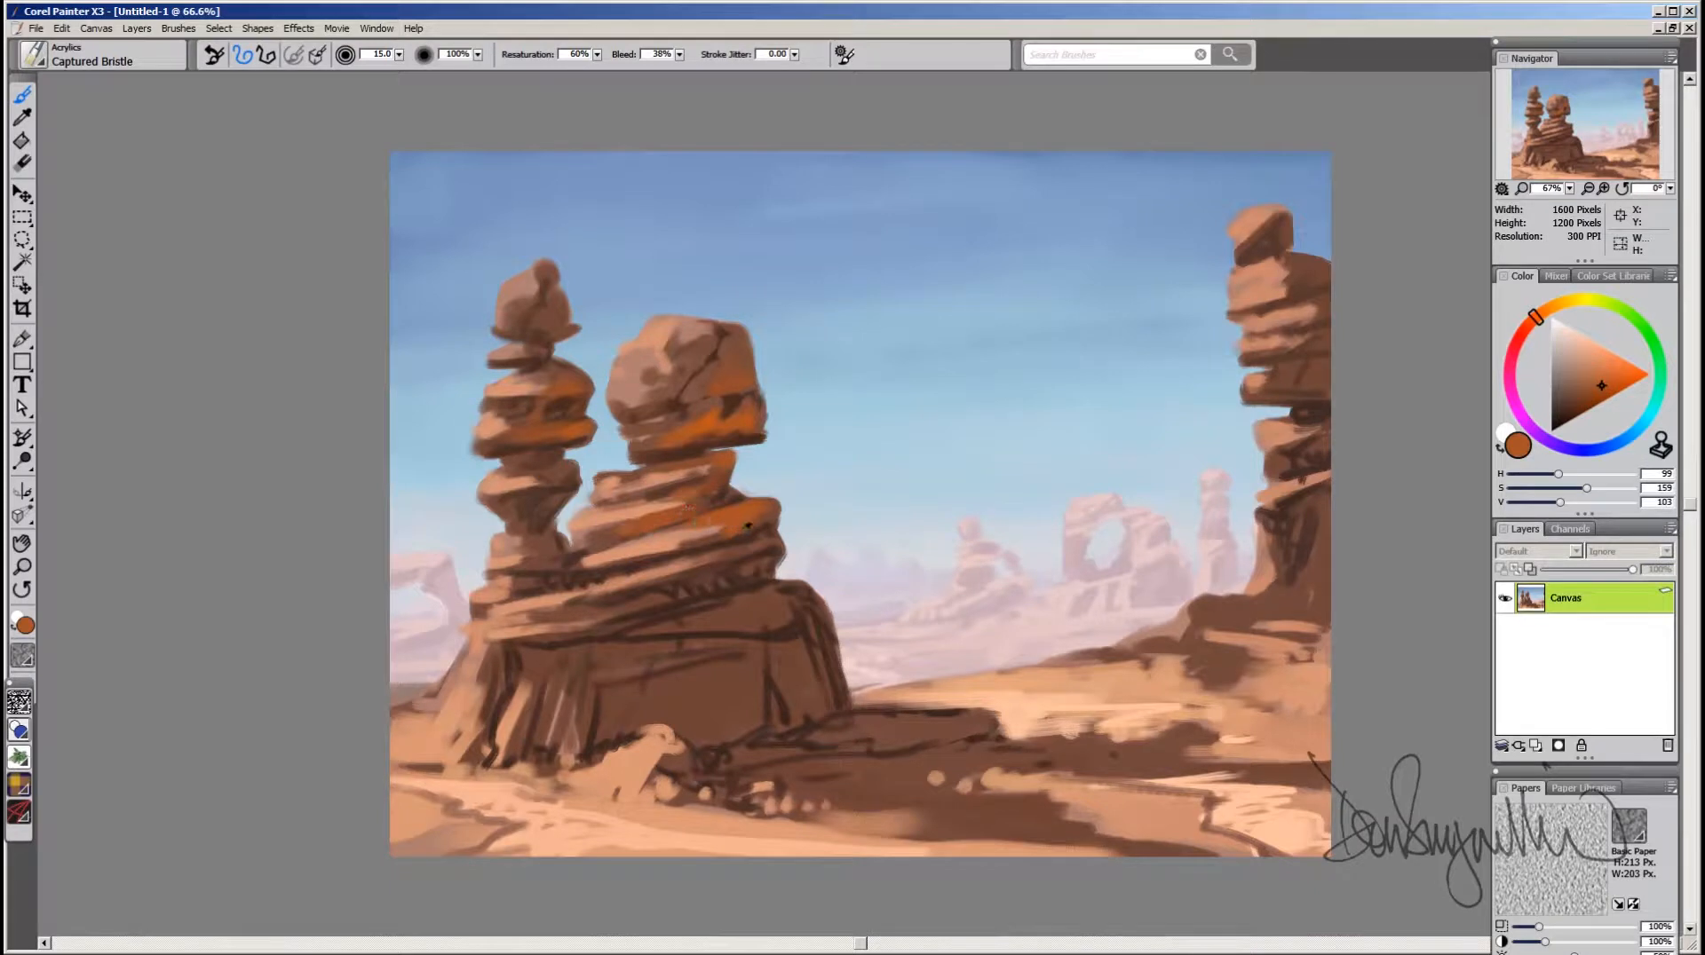
{"action": "mouse_move", "coordinate": [689, 444]}
{"action": "left_mouse_down"}
{"action": "mouse_move", "coordinate": [759, 448]}
{"action": "mouse_move", "coordinate": [769, 413]}
{"action": "mouse_move", "coordinate": [739, 443]}
{"action": "mouse_move", "coordinate": [687, 452]}
{"action": "mouse_move", "coordinate": [763, 446]}
{"action": "mouse_move", "coordinate": [744, 435]}
{"action": "mouse_move", "coordinate": [683, 449]}
{"action": "left_mouse_up"}
{"action": "left_click", "coordinate": [684, 455], "text": "alt"}
{"action": "left_click", "coordinate": [746, 443], "text": "alt"}
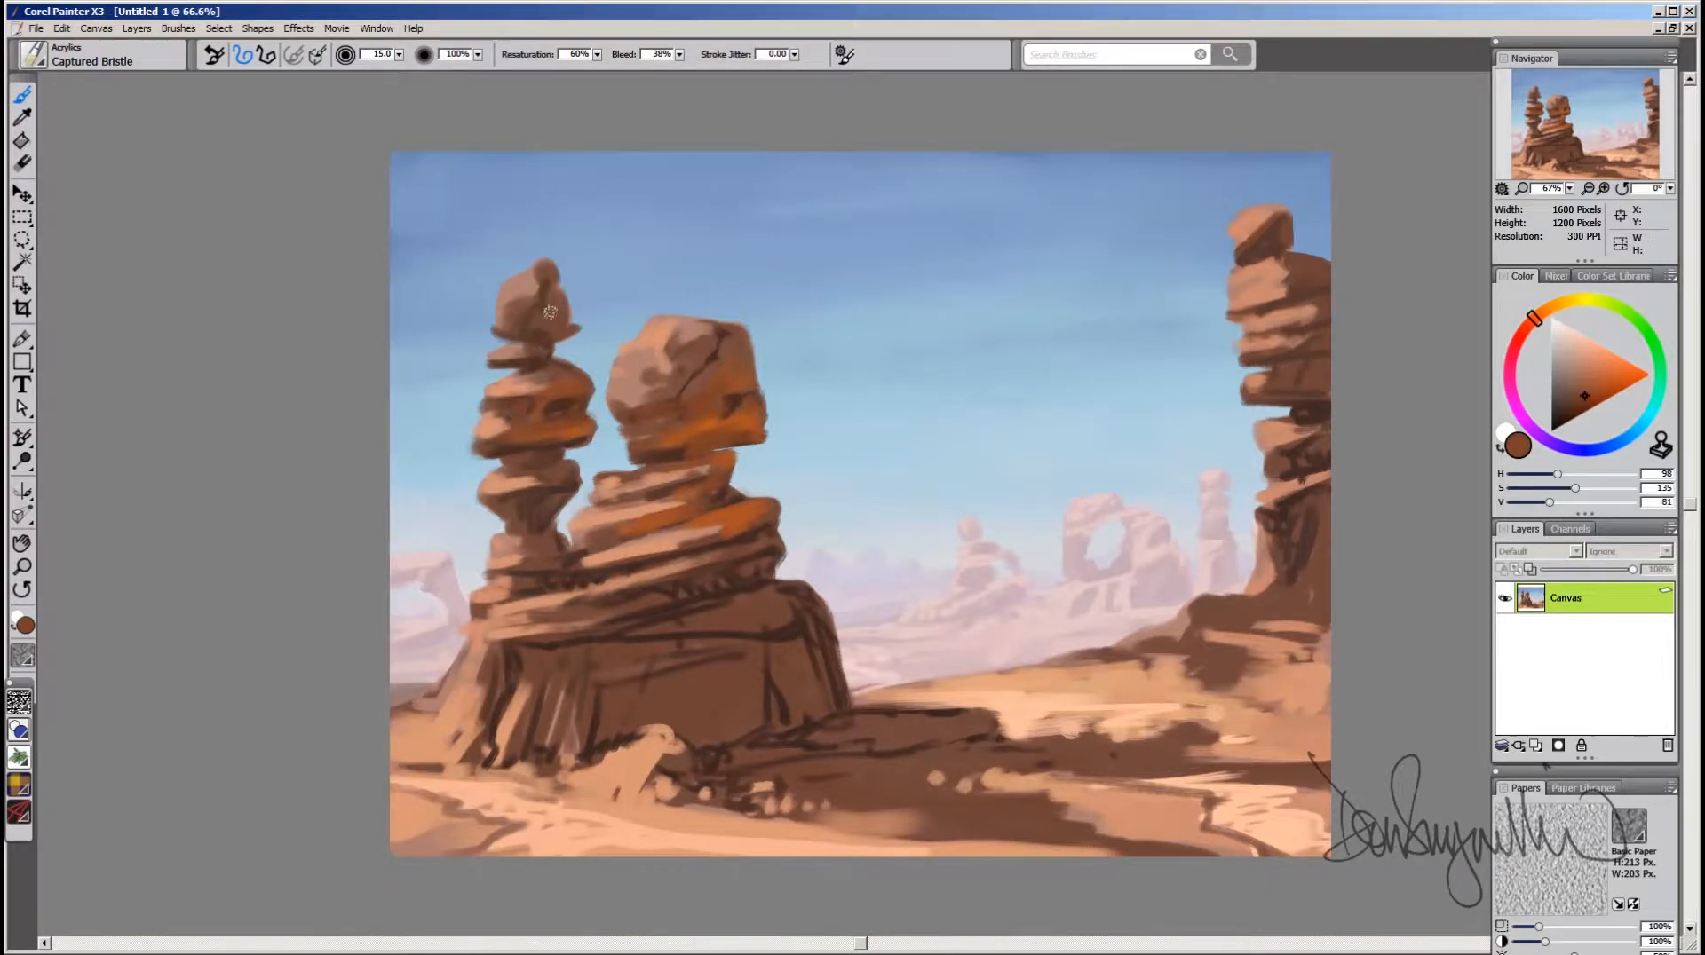
Step: Warm the shadow sides of the slender left tower's stacked rocks, from head to foot, with sampled orange-browns
{"action": "left_click_drag", "start_coordinate": [547, 342], "coordinate": [534, 338]}
{"action": "left_click", "coordinate": [722, 488], "text": "alt"}
{"action": "left_click", "coordinate": [640, 531], "text": "alt"}
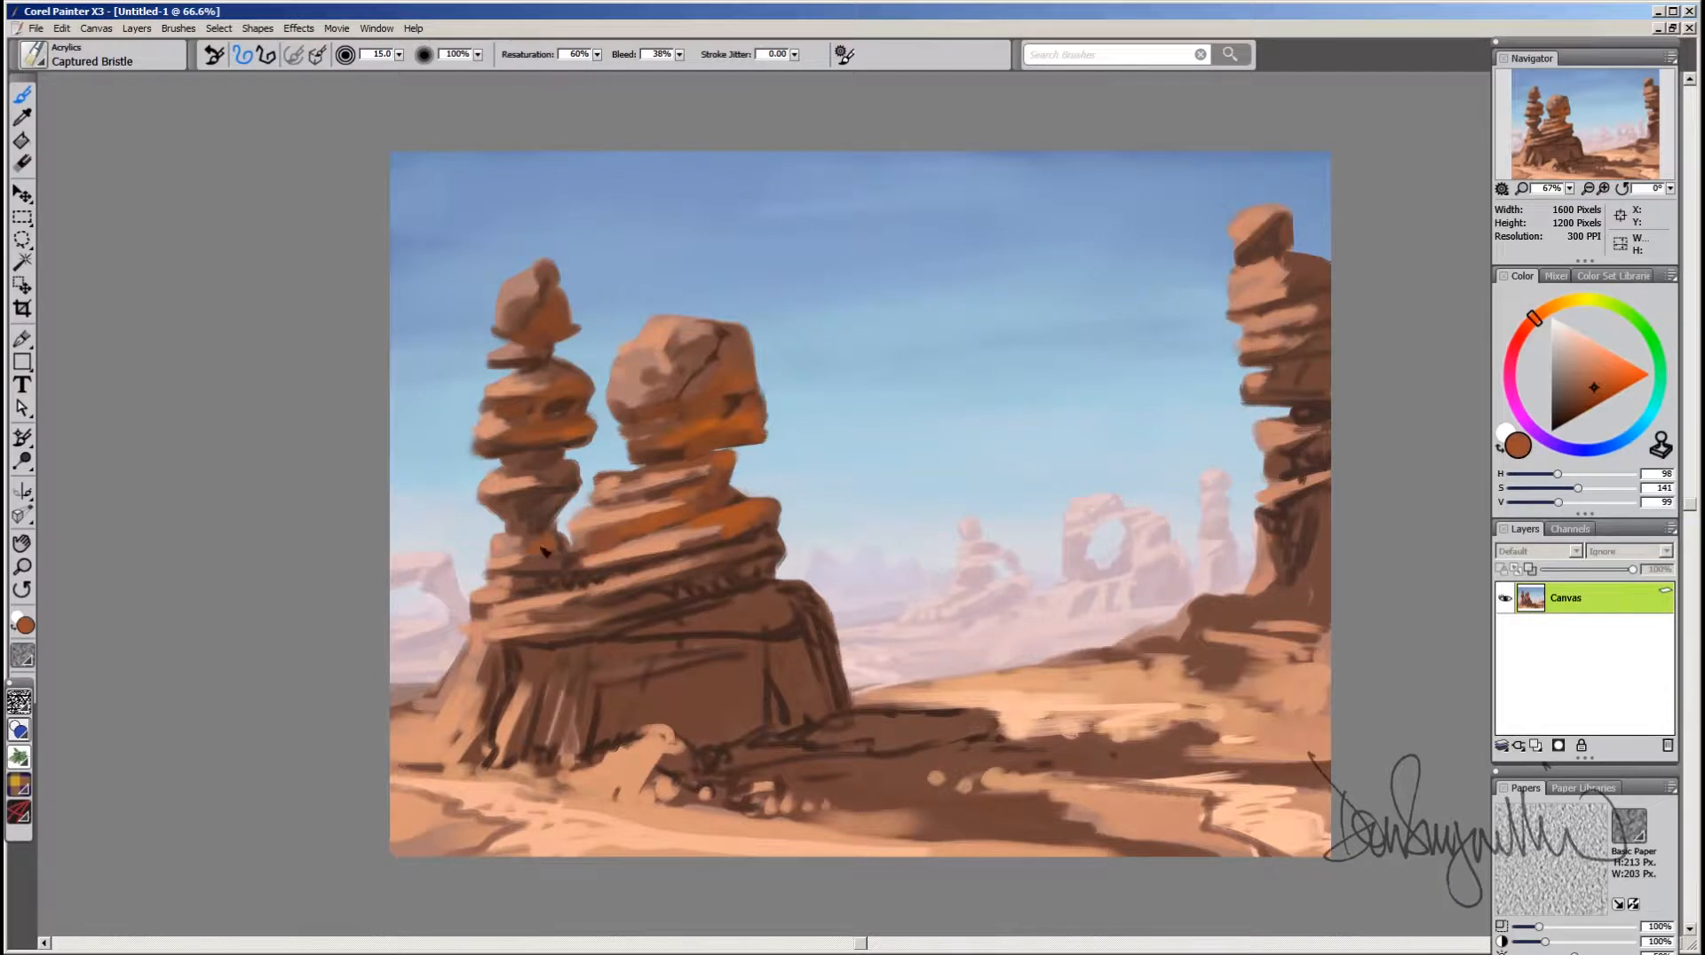
{"action": "left_click", "coordinate": [533, 518], "text": "alt"}
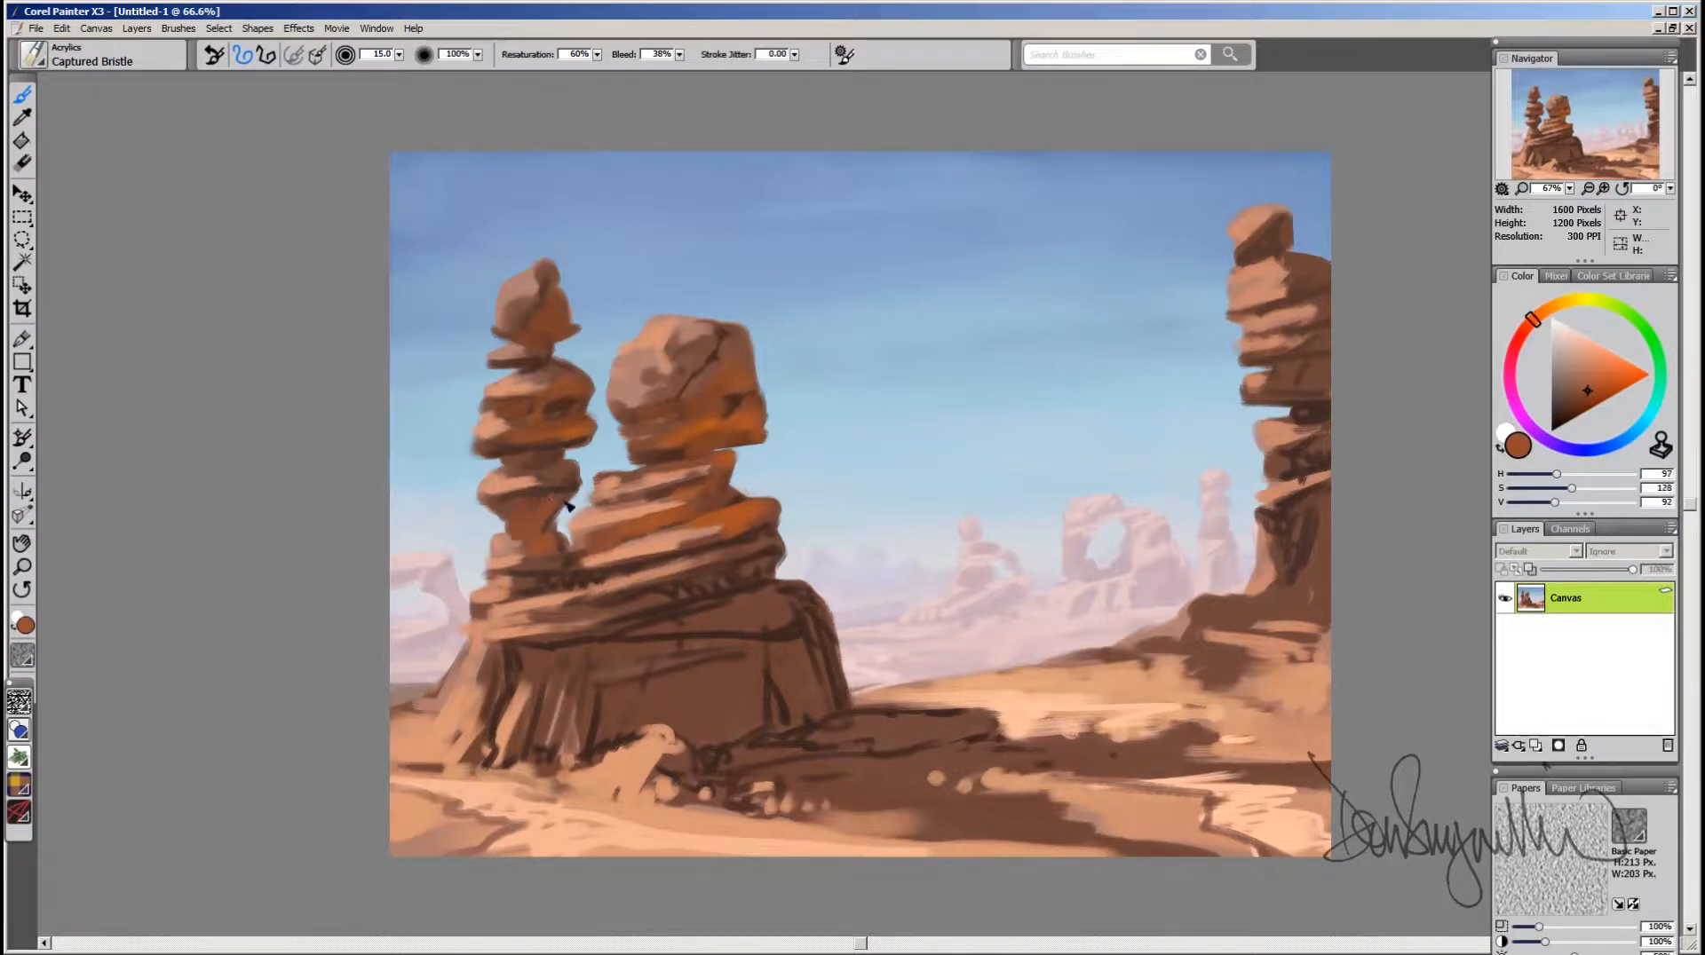
{"action": "left_click", "coordinate": [559, 503], "text": "alt"}
{"action": "left_click", "coordinate": [499, 502], "text": "alt"}
{"action": "left_click_drag", "start_coordinate": [562, 463], "coordinate": [570, 444]}
{"action": "left_click", "coordinate": [585, 429], "text": "alt"}
{"action": "left_click", "coordinate": [572, 427], "text": "alt"}
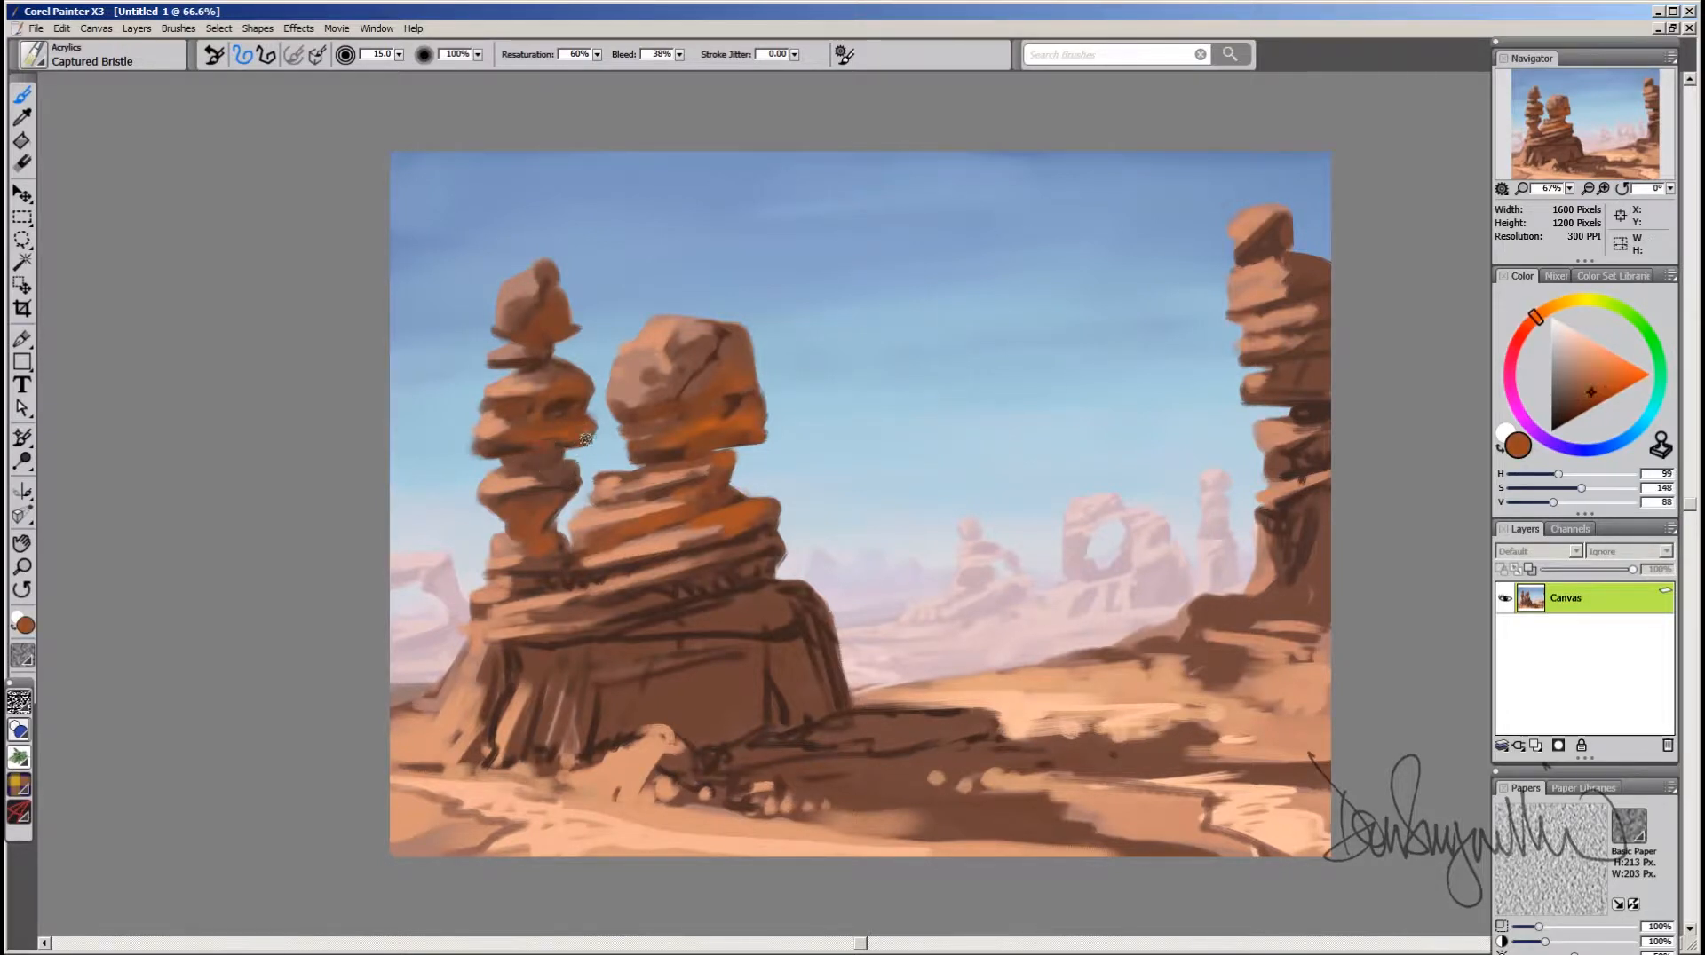
Step: Glaze sampled orange over the central boulder's shaded side and between the tilted rock layers just above the base
{"action": "left_click", "coordinate": [721, 374], "text": "alt"}
{"action": "left_click_drag", "start_coordinate": [758, 373], "coordinate": [747, 400]}
{"action": "left_click", "coordinate": [748, 525], "text": "alt"}
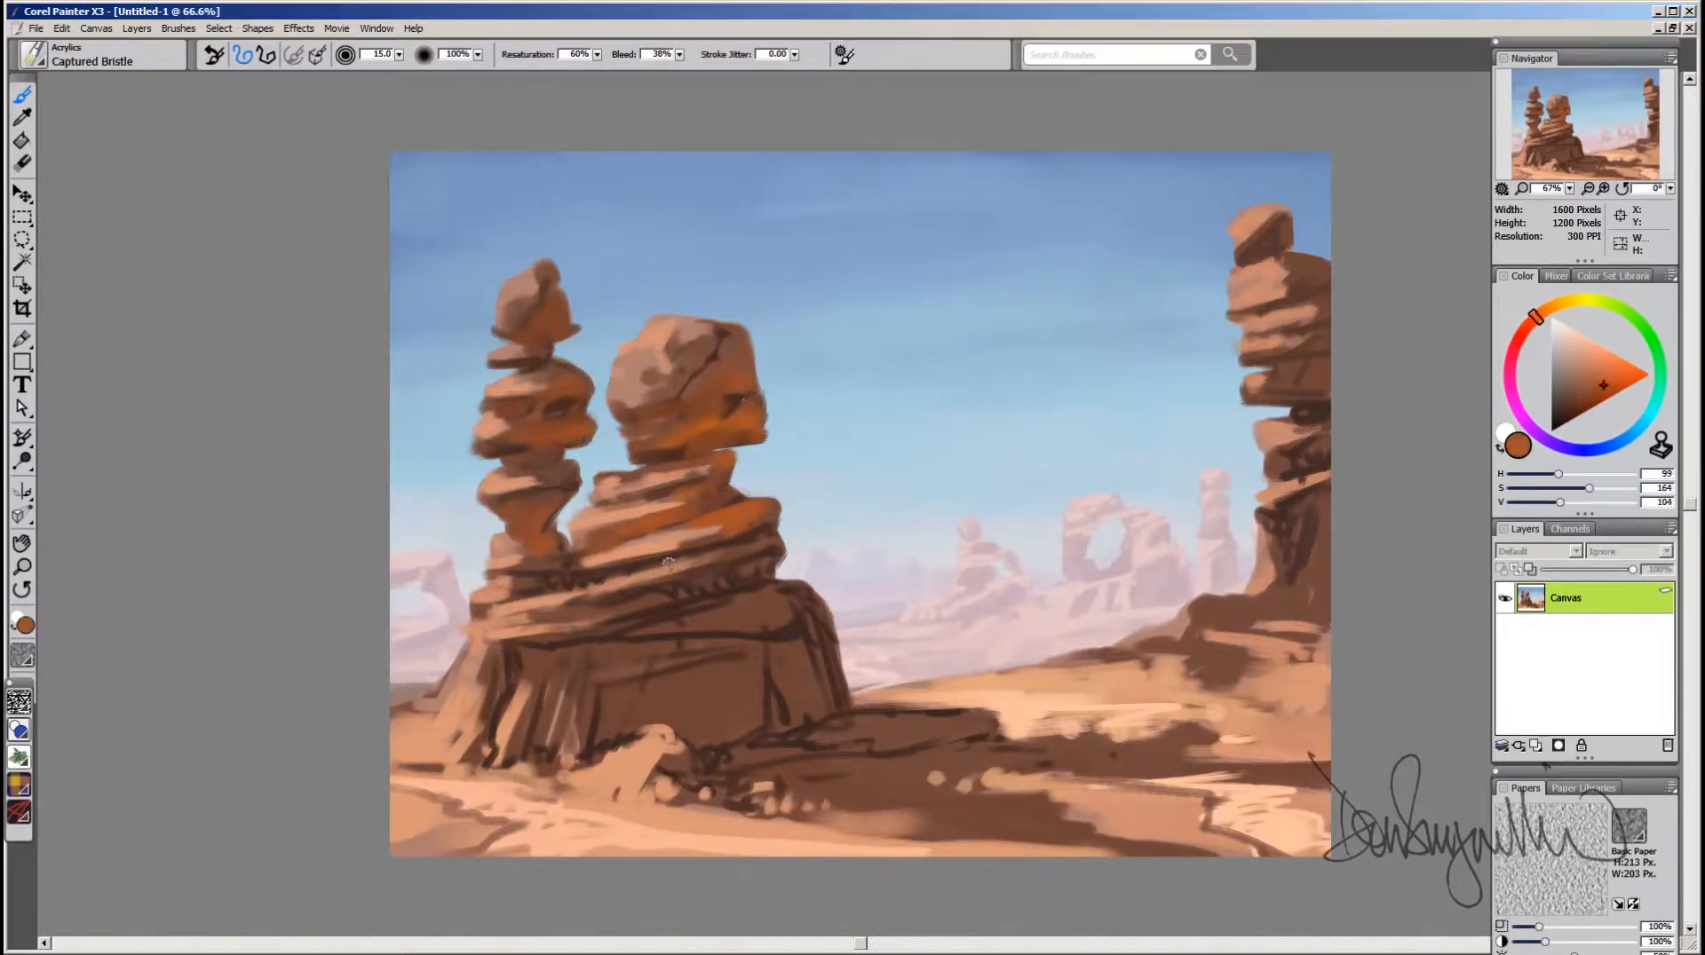
{"action": "mouse_move", "coordinate": [715, 590]}
{"action": "left_mouse_down"}
{"action": "mouse_move", "coordinate": [750, 573]}
{"action": "mouse_move", "coordinate": [769, 523]}
{"action": "left_mouse_up"}
{"action": "left_click", "coordinate": [755, 546], "text": "alt"}
{"action": "left_click", "coordinate": [744, 573], "text": "alt"}
{"action": "left_click", "coordinate": [725, 530], "text": "alt"}
{"action": "left_click", "coordinate": [747, 526], "text": "alt"}
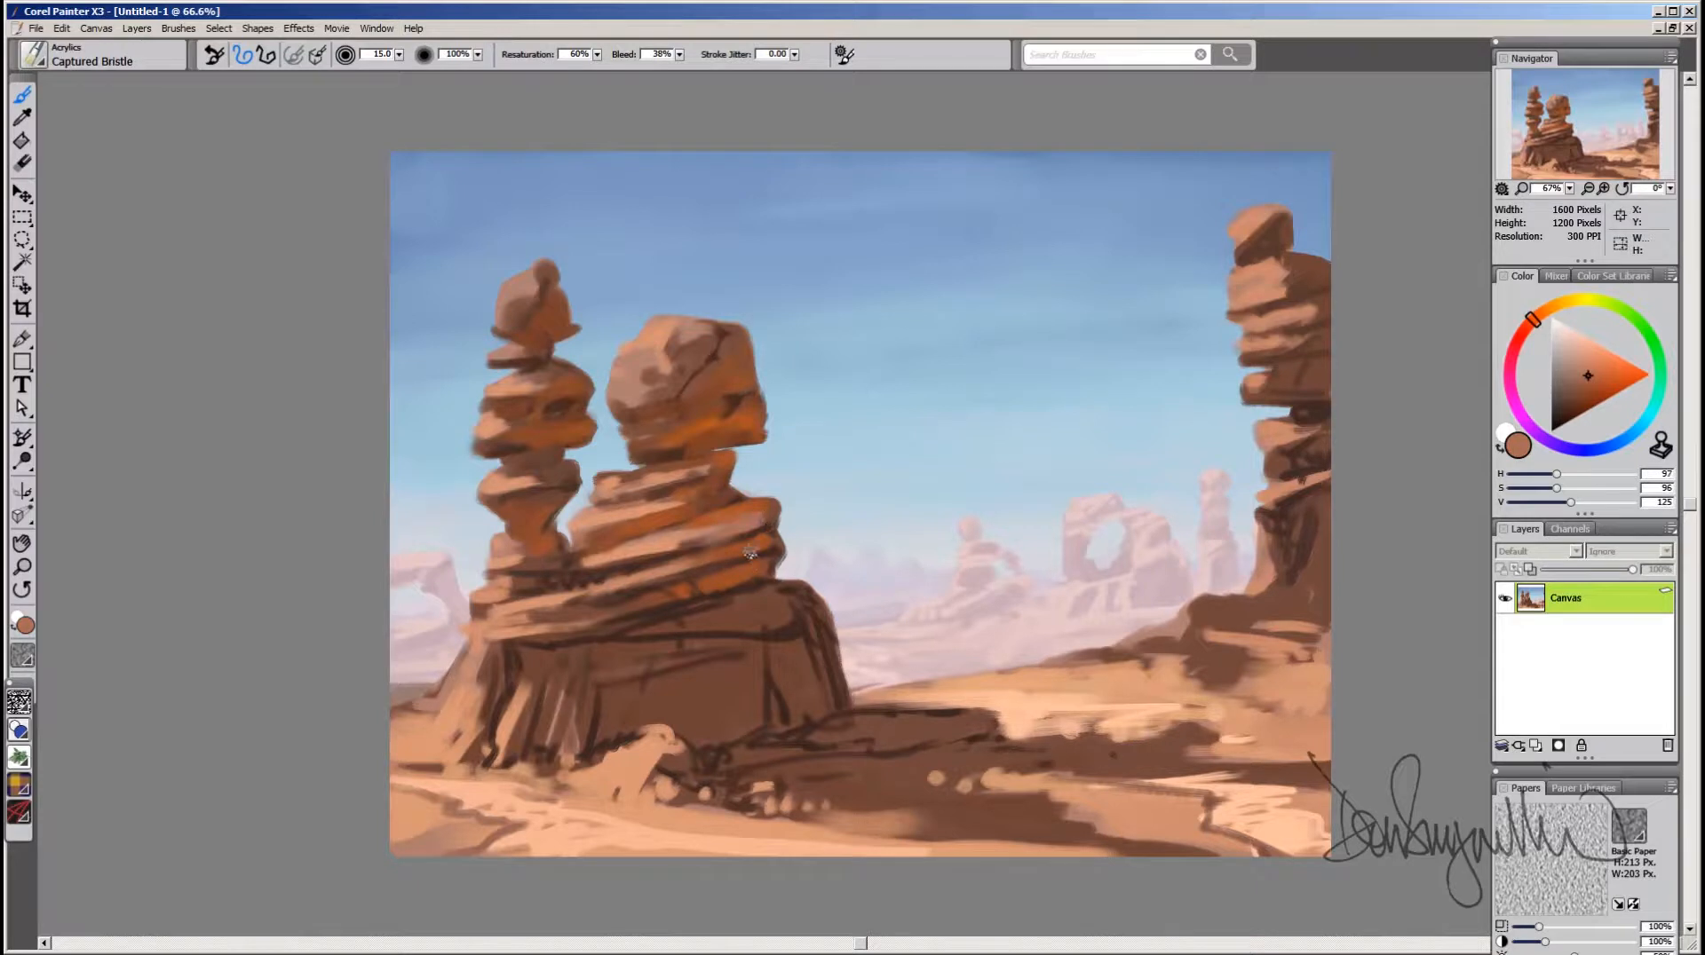
{"action": "left_click", "coordinate": [751, 553], "text": "alt"}
Step: Paint sampled rusty orange over the central formation's massive base and reinforce its dark vertical crack
{"action": "mouse_move", "coordinate": [626, 631]}
{"action": "left_mouse_down"}
{"action": "mouse_move", "coordinate": [715, 621]}
{"action": "mouse_move", "coordinate": [608, 662]}
{"action": "left_mouse_up"}
{"action": "mouse_move", "coordinate": [795, 649]}
{"action": "left_mouse_down"}
{"action": "mouse_move", "coordinate": [792, 695]}
{"action": "mouse_move", "coordinate": [807, 674]}
{"action": "mouse_move", "coordinate": [824, 725]}
{"action": "mouse_move", "coordinate": [804, 729]}
{"action": "mouse_move", "coordinate": [817, 693]}
{"action": "mouse_move", "coordinate": [776, 682]}
{"action": "left_mouse_up"}
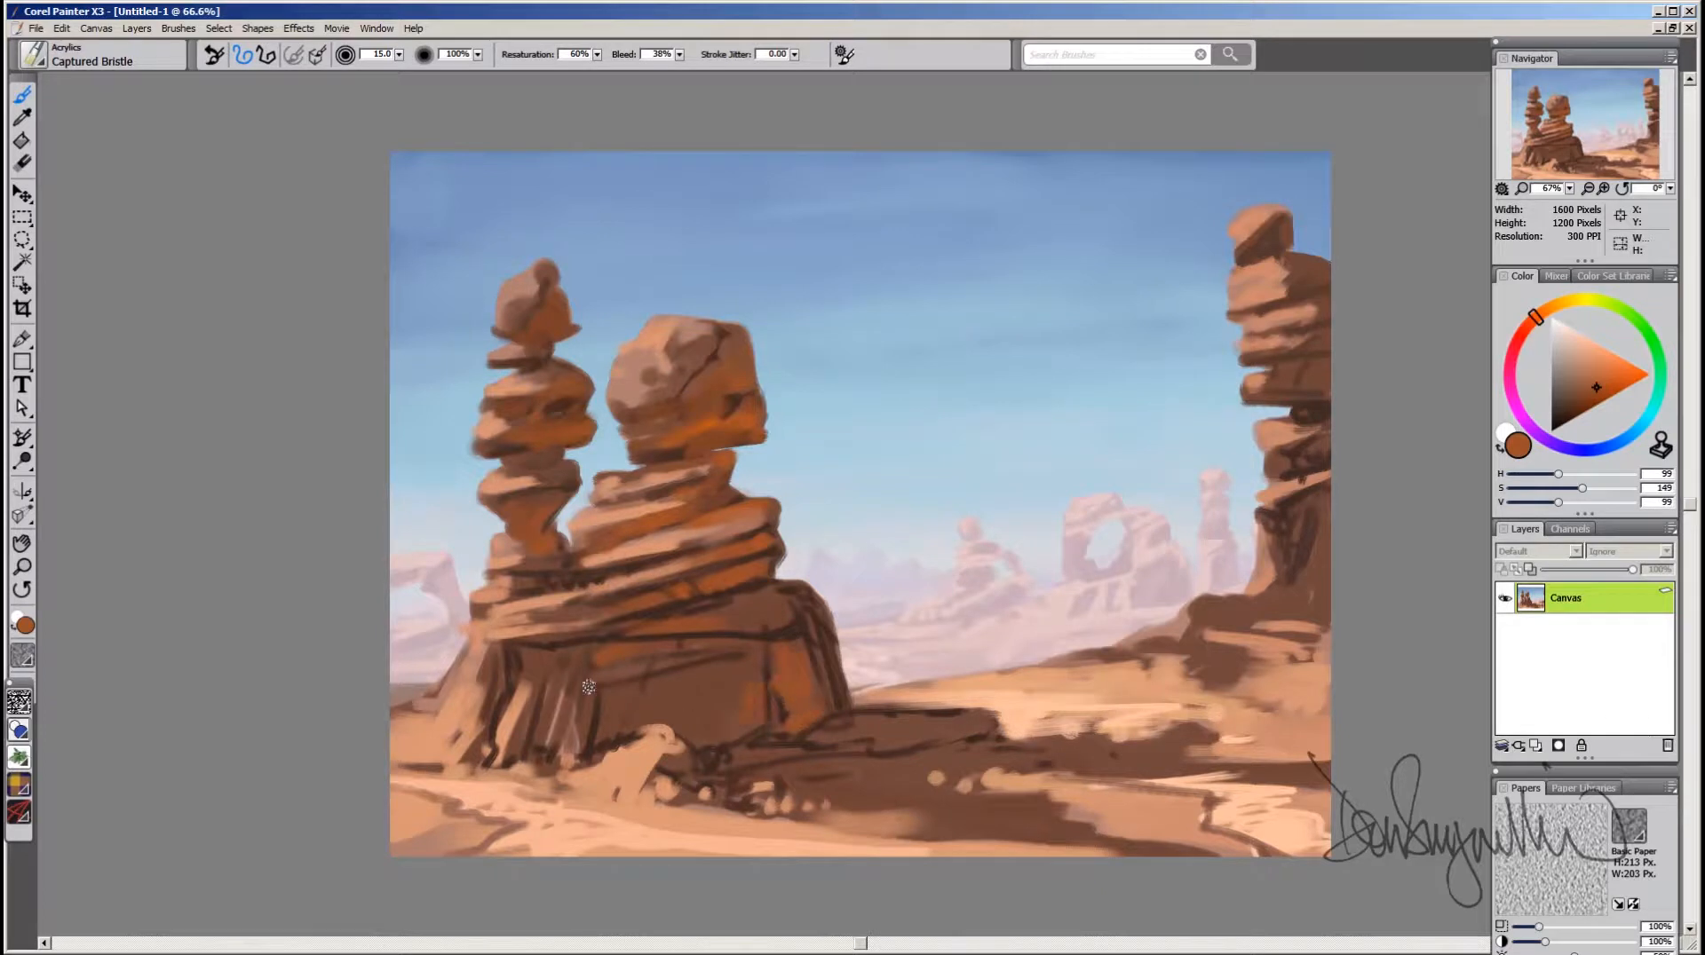
{"action": "left_click", "coordinate": [578, 651], "text": "alt"}
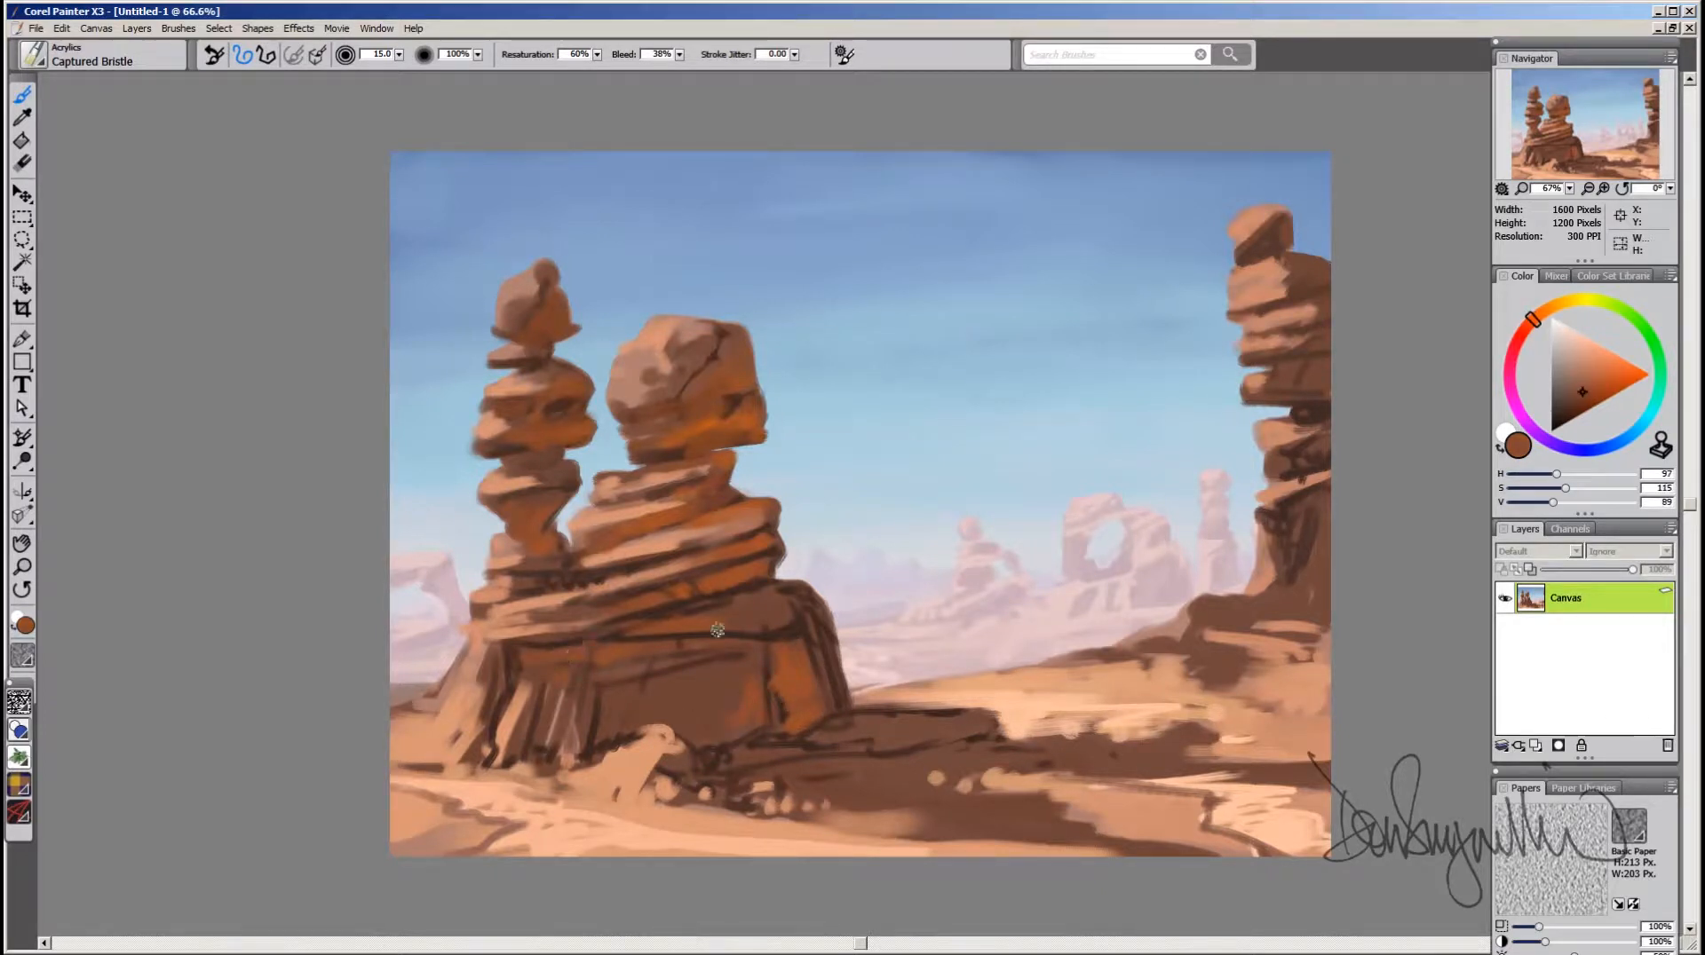
{"action": "left_click", "coordinate": [741, 611], "text": "alt"}
{"action": "left_click", "coordinate": [730, 629], "text": "alt"}
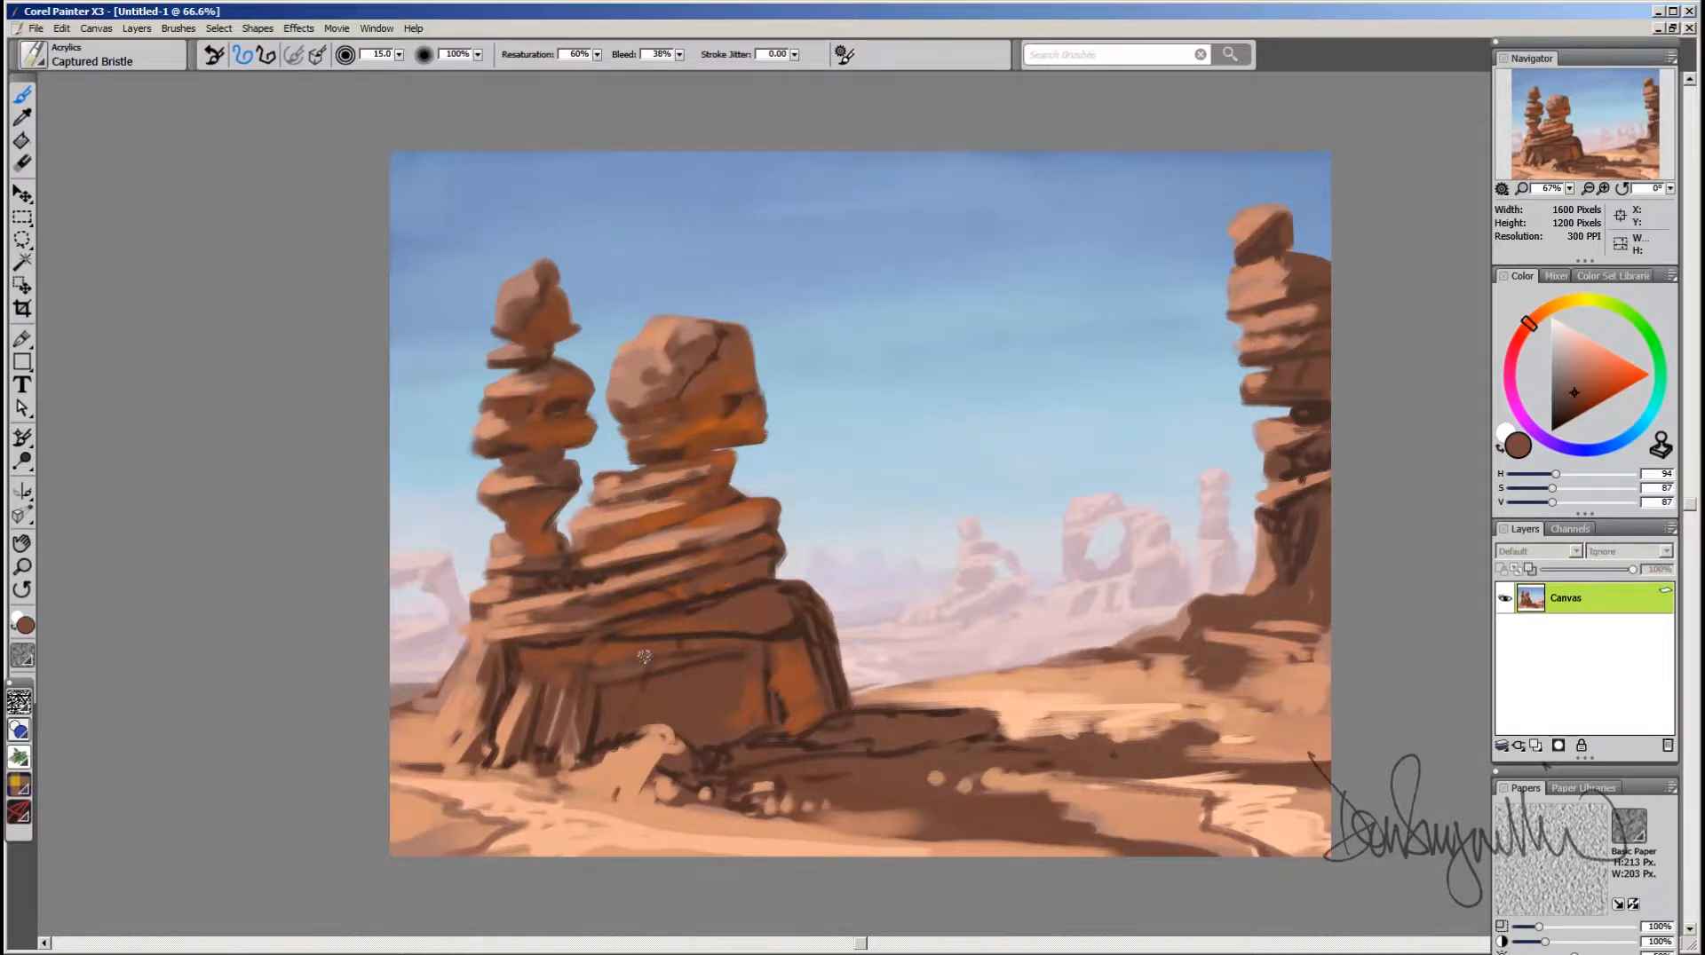
{"action": "left_click", "coordinate": [751, 714], "text": "alt"}
{"action": "left_click", "coordinate": [740, 699], "text": "alt"}
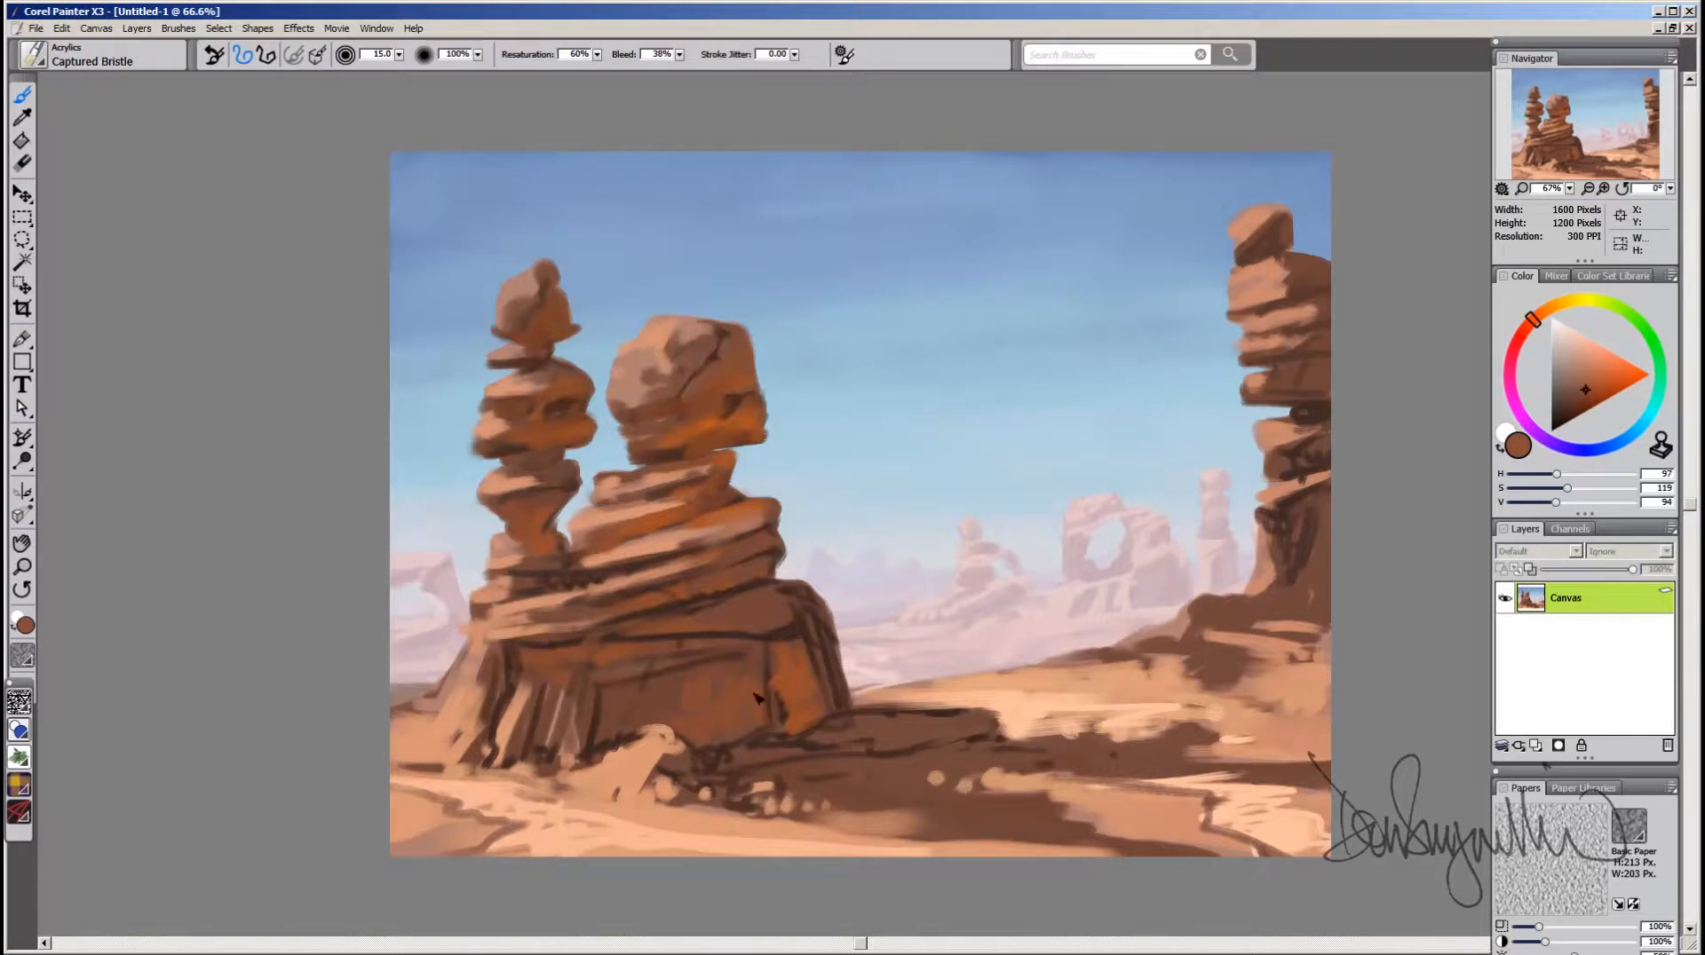
{"action": "left_click", "coordinate": [779, 655], "text": "alt"}
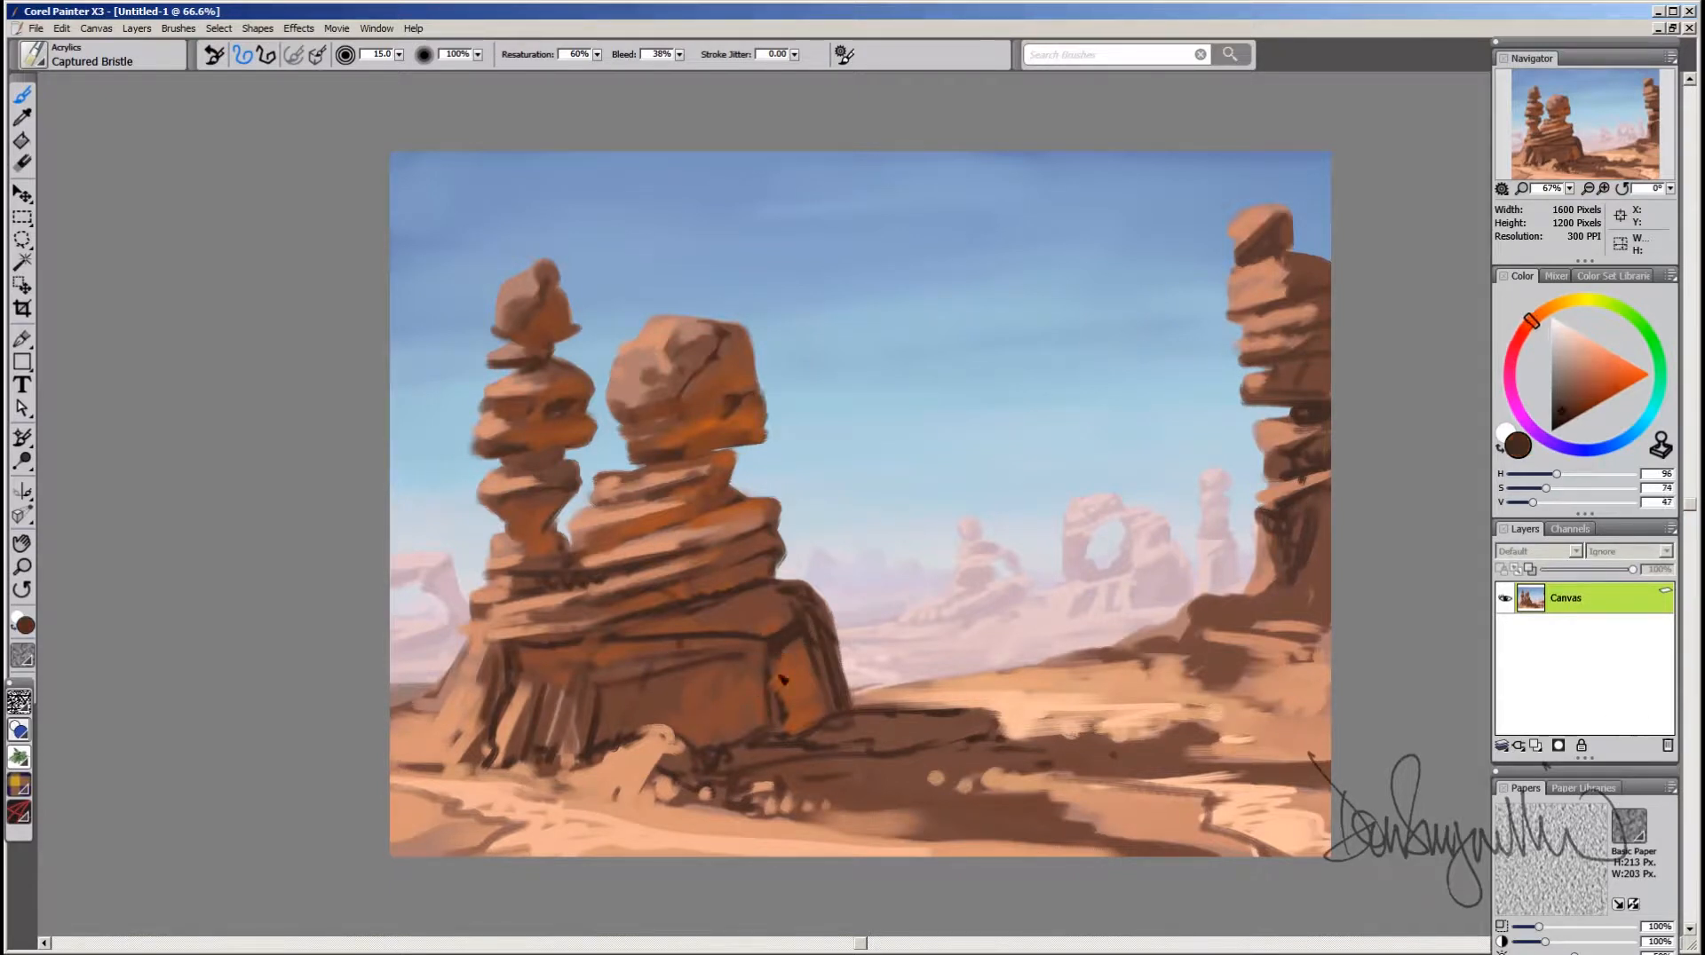
{"action": "left_click", "coordinate": [774, 662], "text": "alt"}
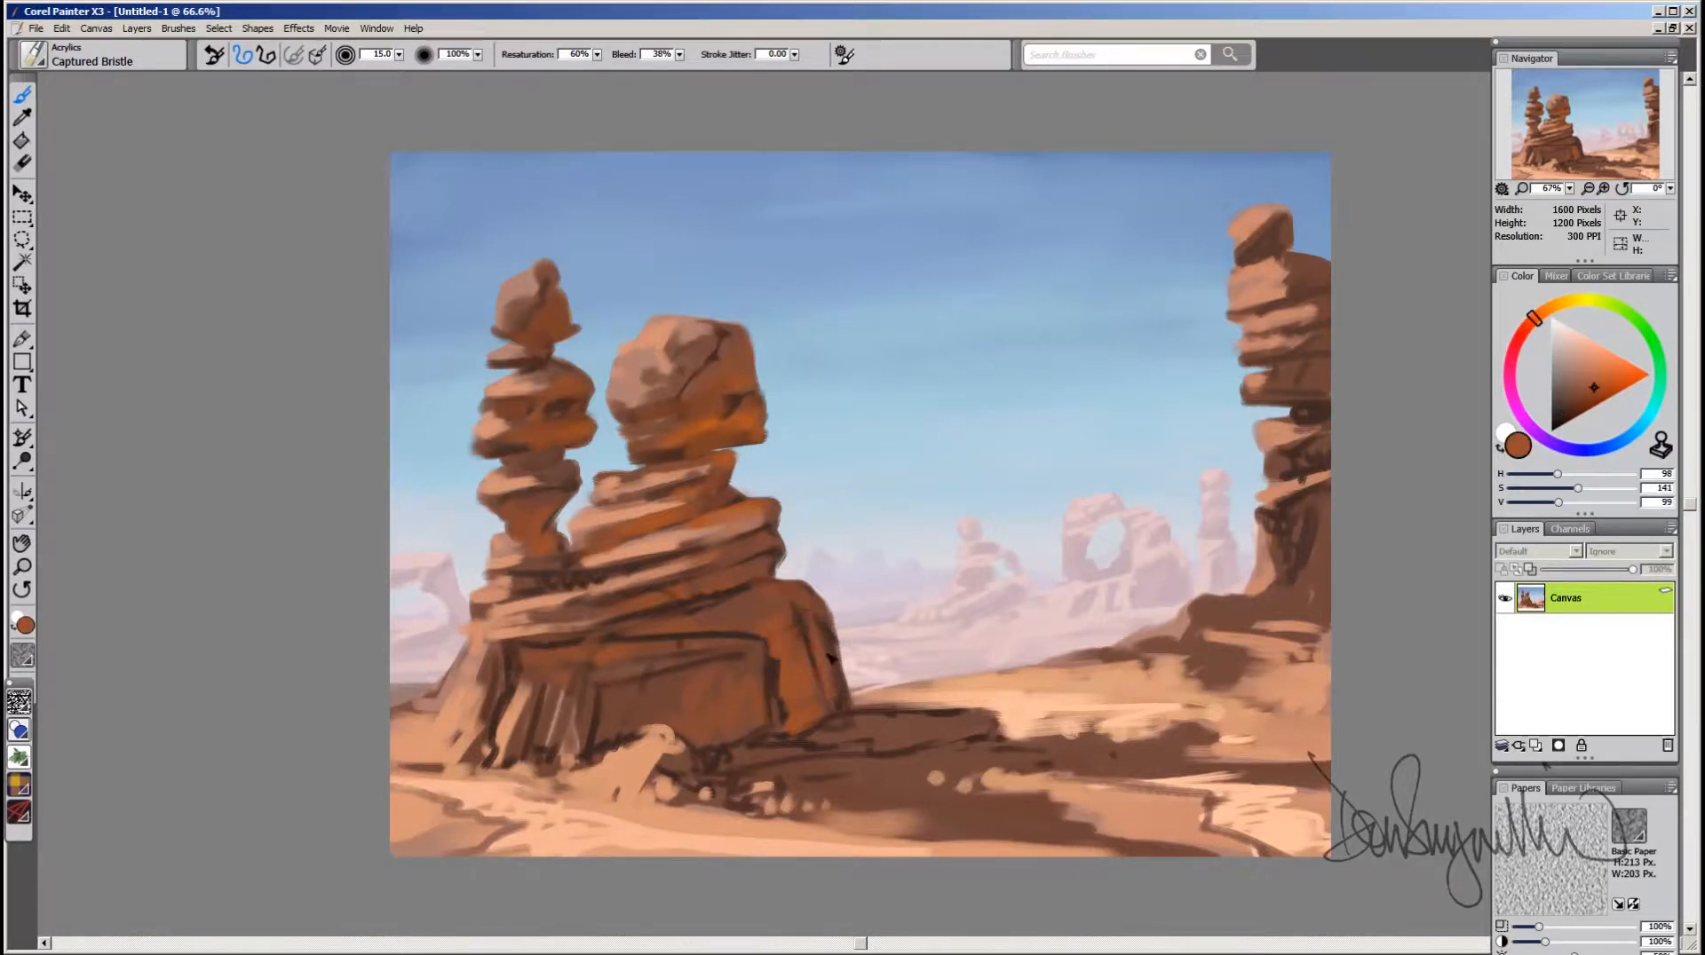
Step: Blend sampled reddish-browns into the cast shadow at the central formation's foot and the base's shaded front face
{"action": "left_click", "coordinate": [881, 730], "text": "alt"}
{"action": "left_click", "coordinate": [840, 737], "text": "alt"}
{"action": "left_click_drag", "start_coordinate": [778, 752], "coordinate": [781, 735]}
{"action": "left_click", "coordinate": [781, 722], "text": "alt"}
{"action": "left_click", "coordinate": [747, 710], "text": "alt"}
{"action": "left_click", "coordinate": [699, 681], "text": "alt"}
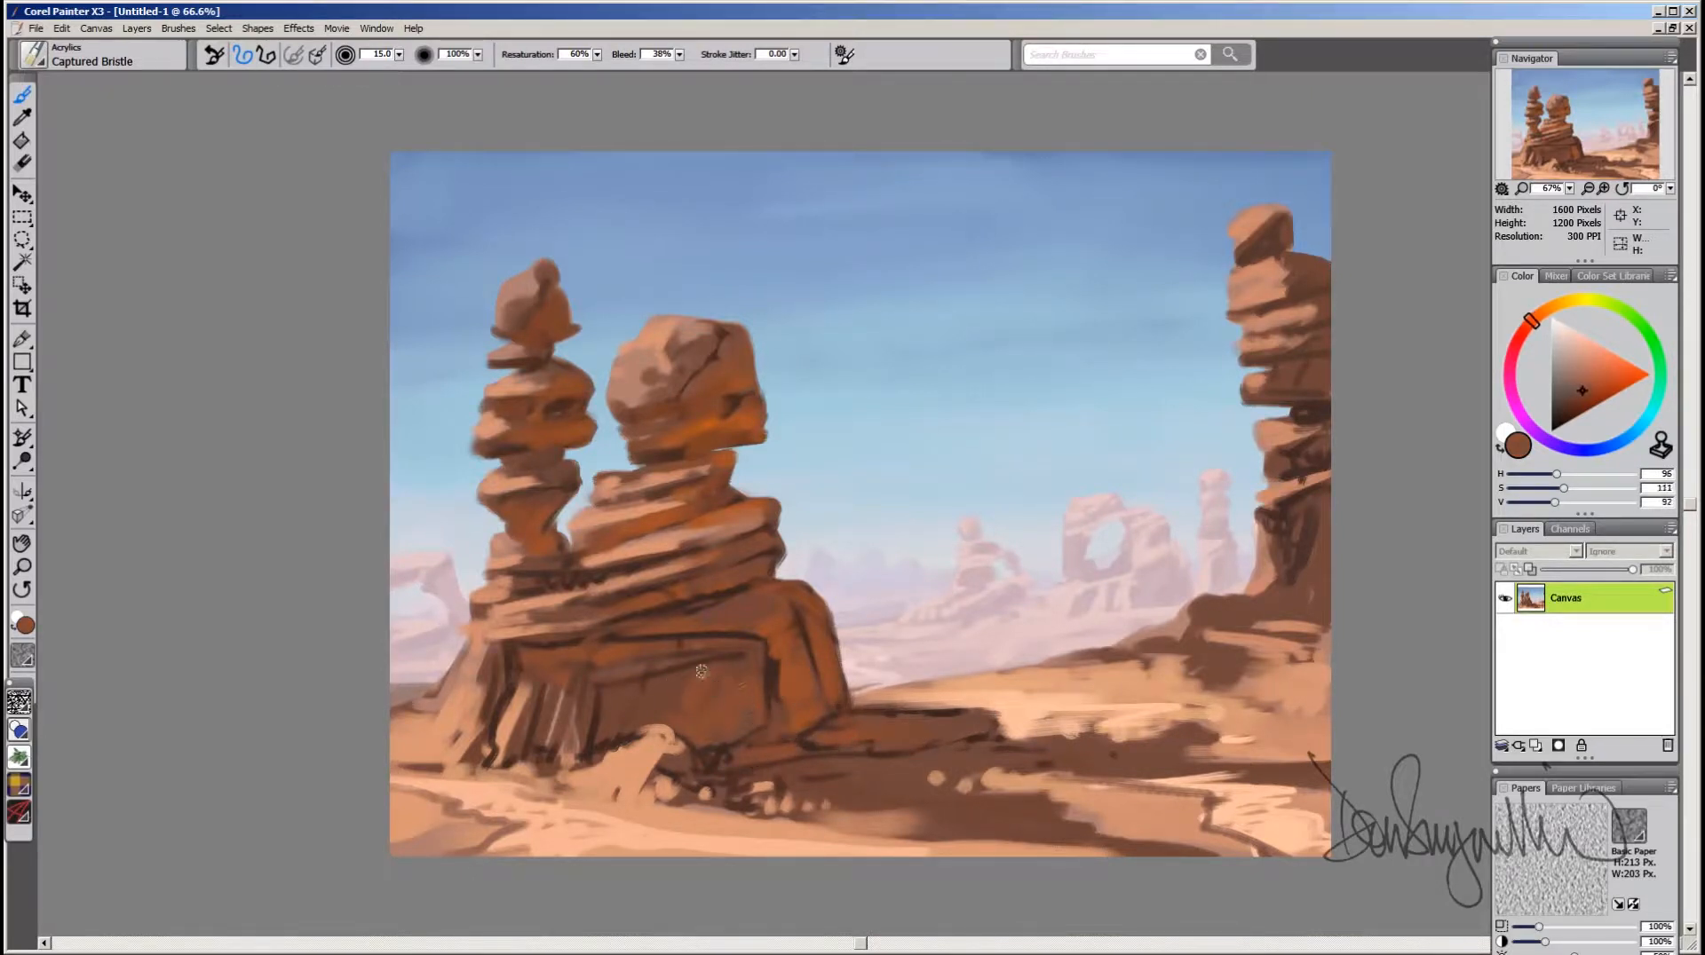
{"action": "left_click", "coordinate": [704, 690], "text": "alt"}
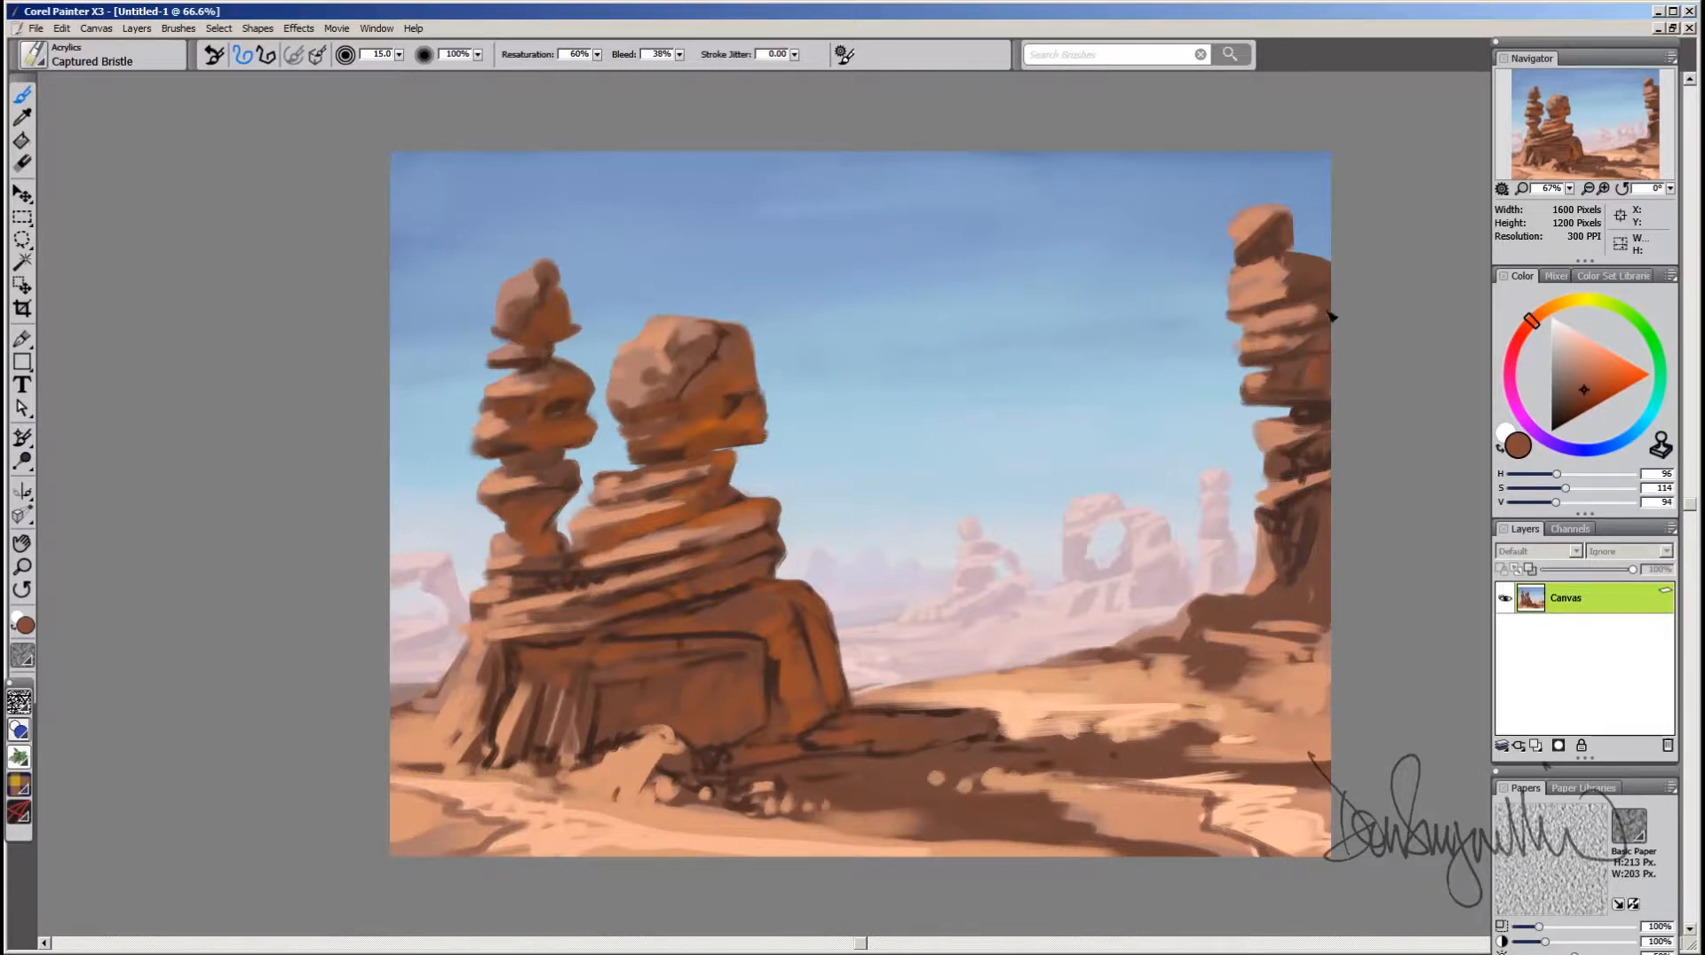
Step: Warm the right tower's shadow areas with reddish-brown and add dark cracks around its foot with a 10.5 brush
{"action": "left_click_drag", "start_coordinate": [1281, 252], "coordinate": [1288, 232]}
{"action": "left_click_drag", "start_coordinate": [1273, 402], "coordinate": [1322, 400]}
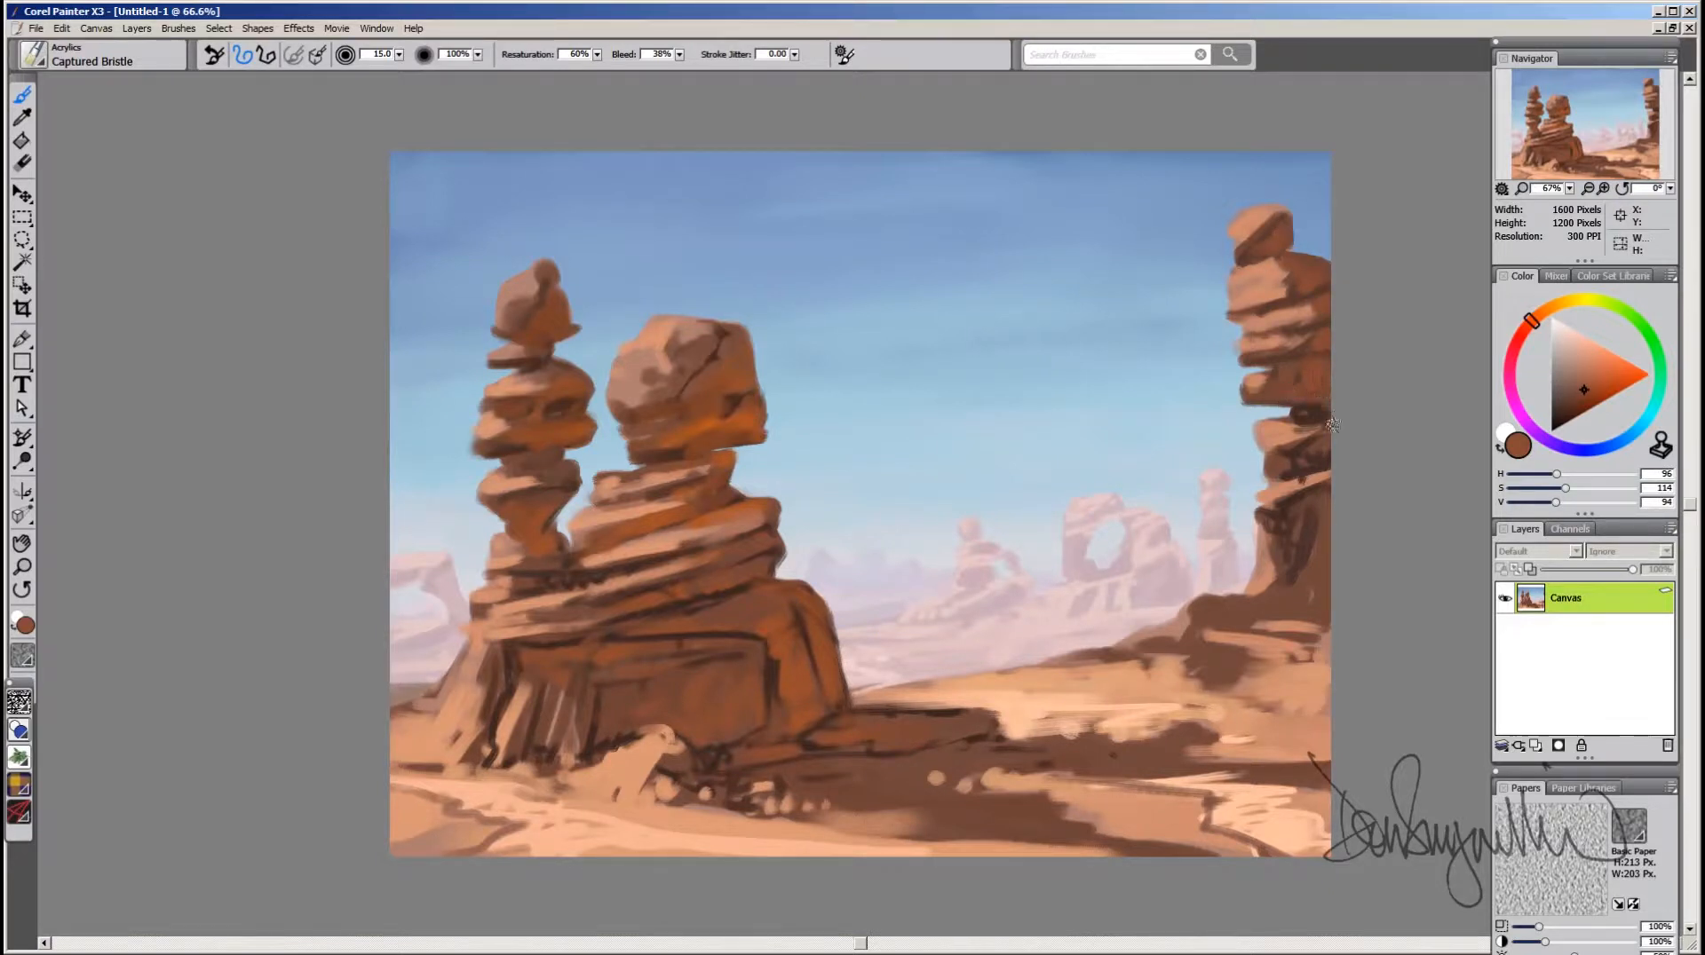
{"action": "mouse_move", "coordinate": [1323, 495]}
{"action": "left_mouse_down"}
{"action": "mouse_move", "coordinate": [1300, 498]}
{"action": "mouse_move", "coordinate": [1308, 569]}
{"action": "mouse_move", "coordinate": [1237, 640]}
{"action": "mouse_move", "coordinate": [1202, 620]}
{"action": "mouse_move", "coordinate": [1271, 614]}
{"action": "left_mouse_up"}
{"action": "left_click", "coordinate": [1293, 568], "text": "alt"}
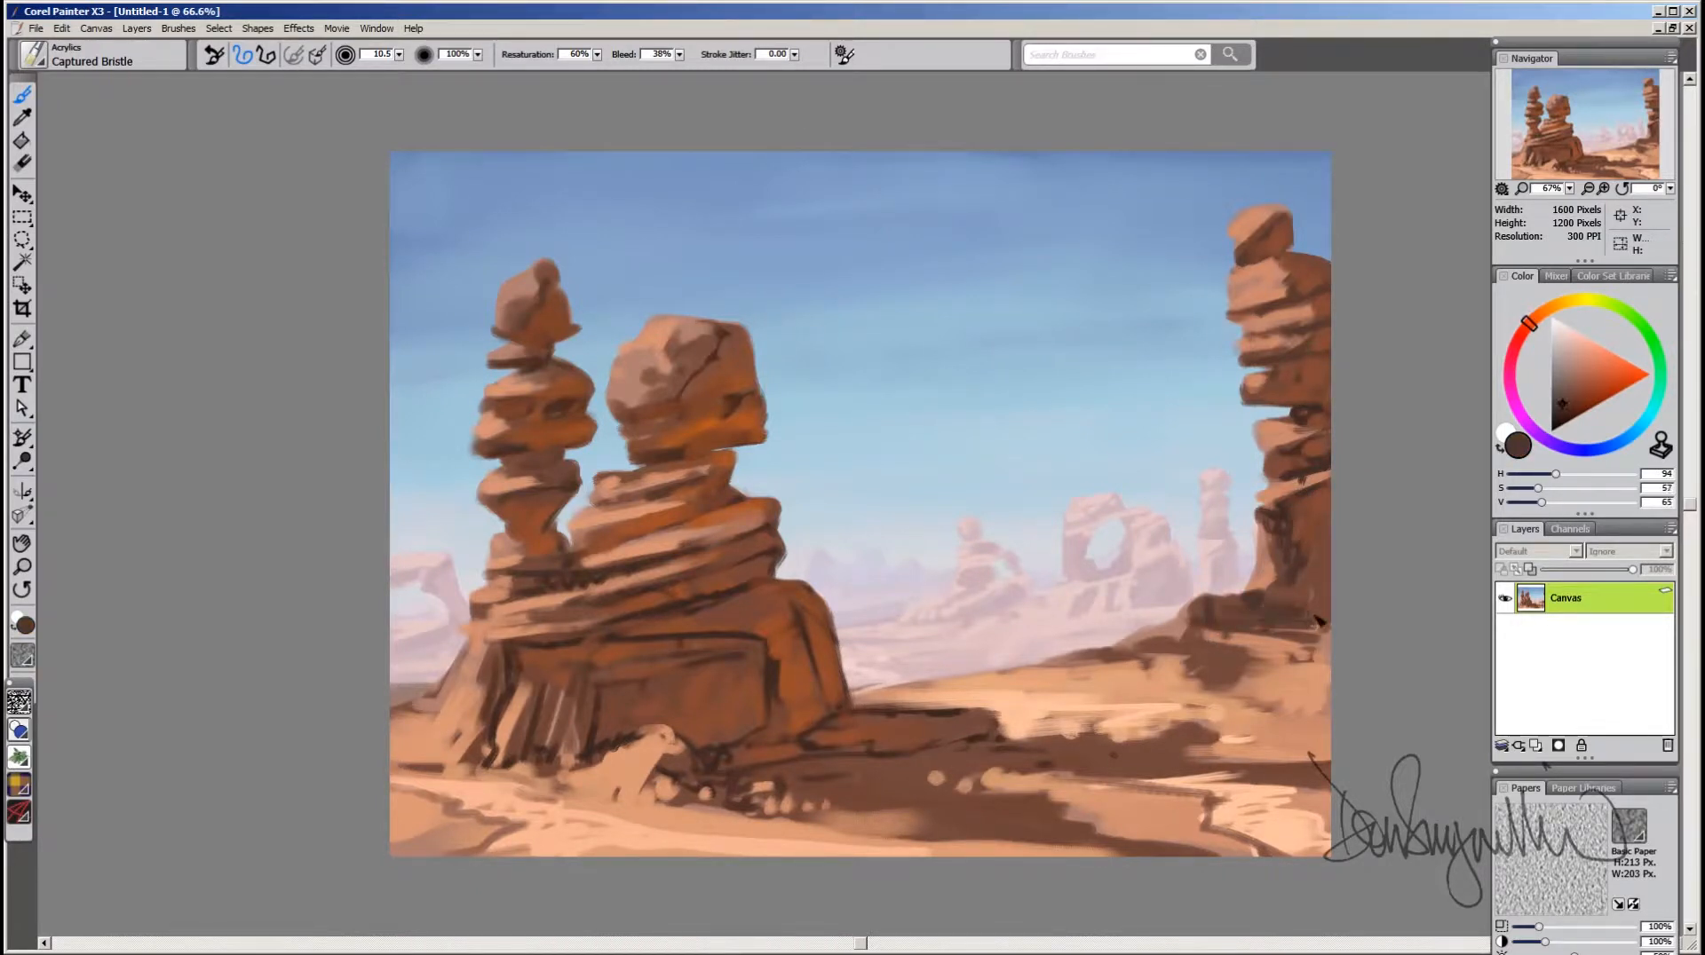
{"action": "left_click", "coordinate": [1315, 582], "text": "alt"}
{"action": "left_click", "coordinate": [1312, 531], "text": "alt"}
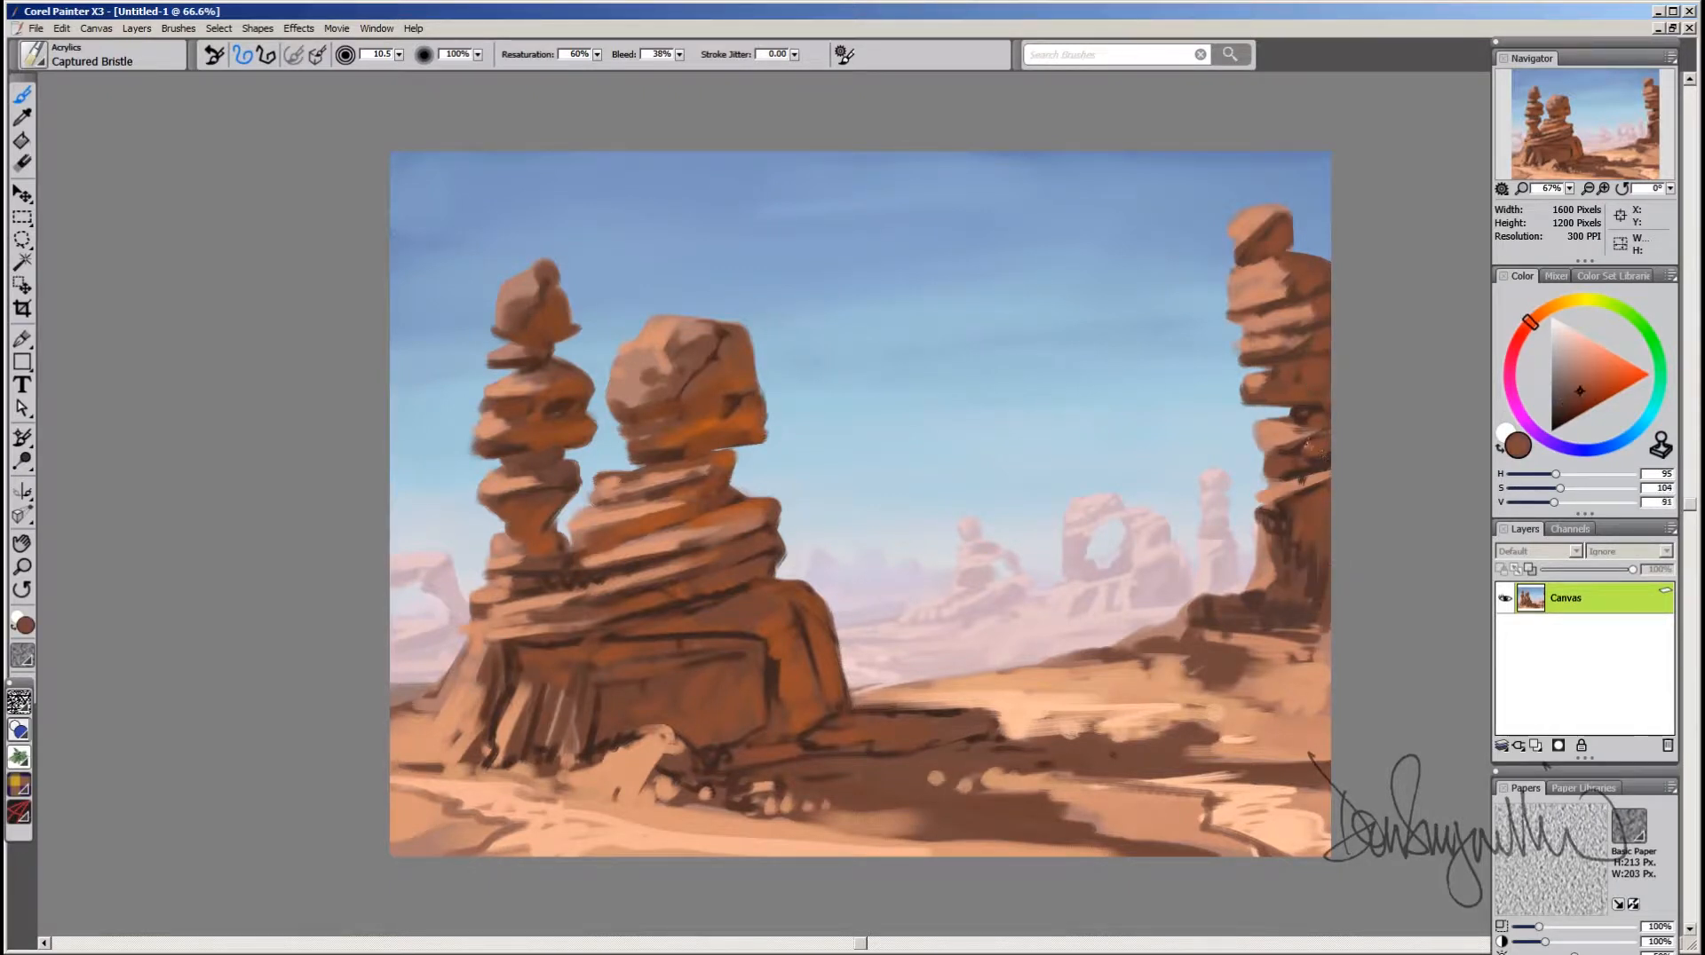
Step: Paint sampled rusty brown strokes into the vertical grooves at the left end of the central formation's base
{"action": "left_click", "coordinate": [809, 611], "text": "alt"}
{"action": "mouse_move", "coordinate": [534, 741]}
{"action": "left_mouse_down"}
{"action": "mouse_move", "coordinate": [542, 689]}
{"action": "mouse_move", "coordinate": [502, 677]}
{"action": "mouse_move", "coordinate": [517, 707]}
{"action": "left_mouse_up"}
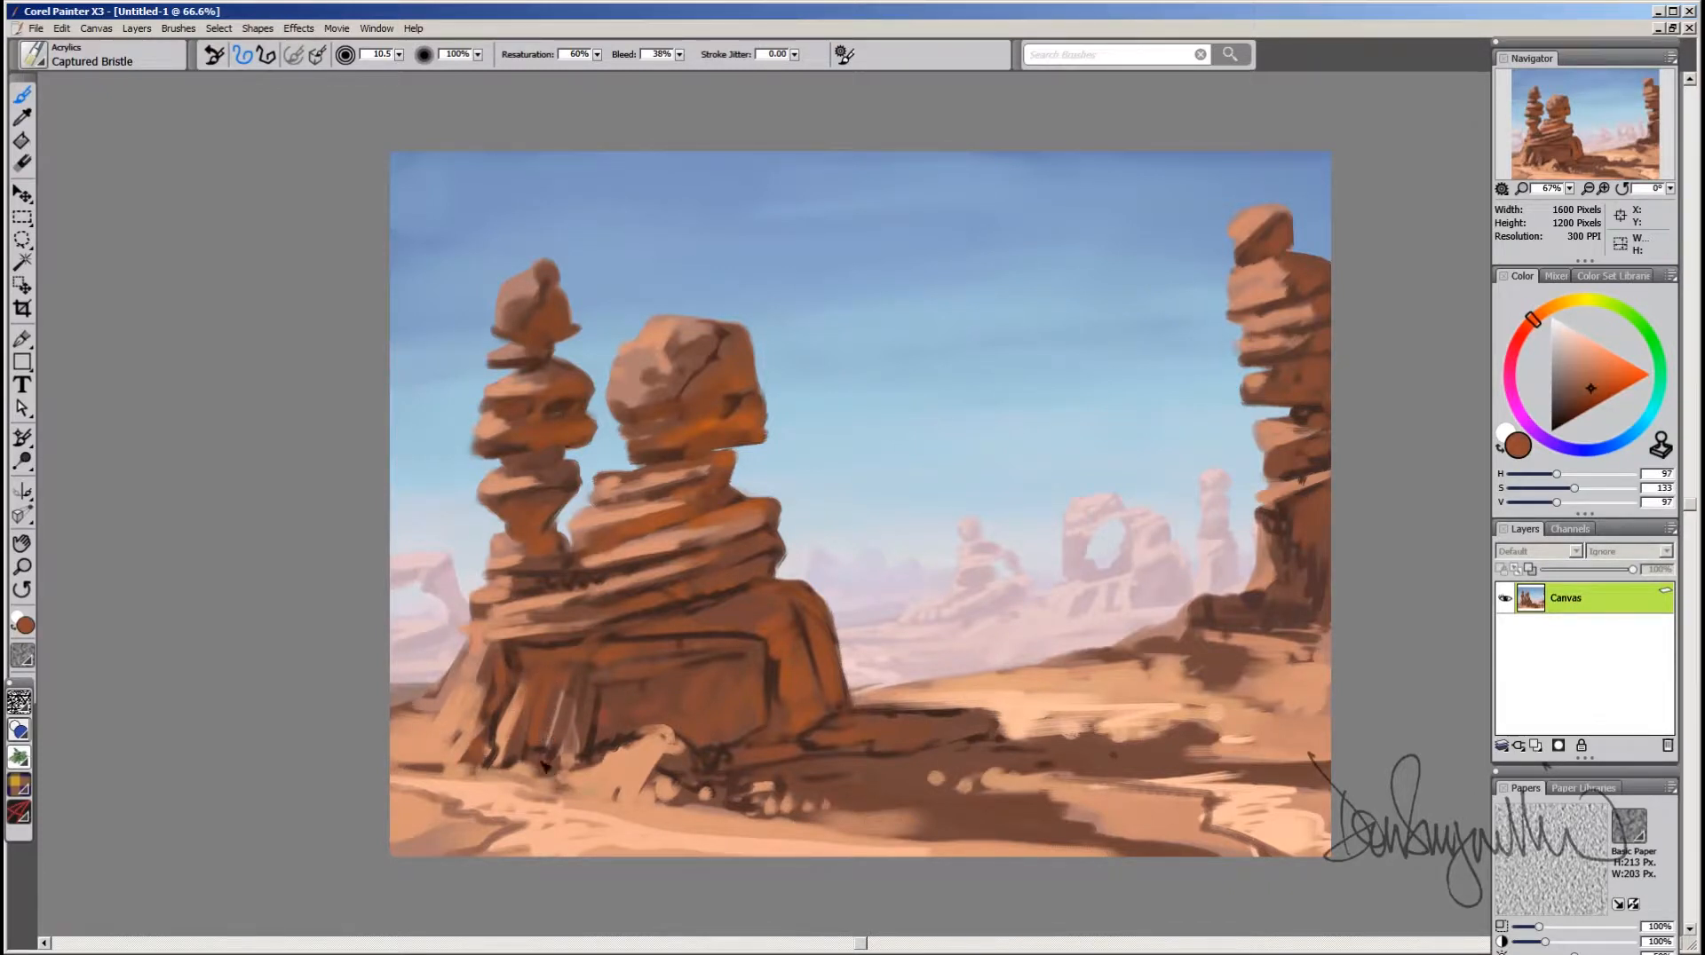
{"action": "left_click_drag", "start_coordinate": [544, 765], "coordinate": [577, 718]}
{"action": "left_click", "coordinate": [761, 736], "text": "alt"}
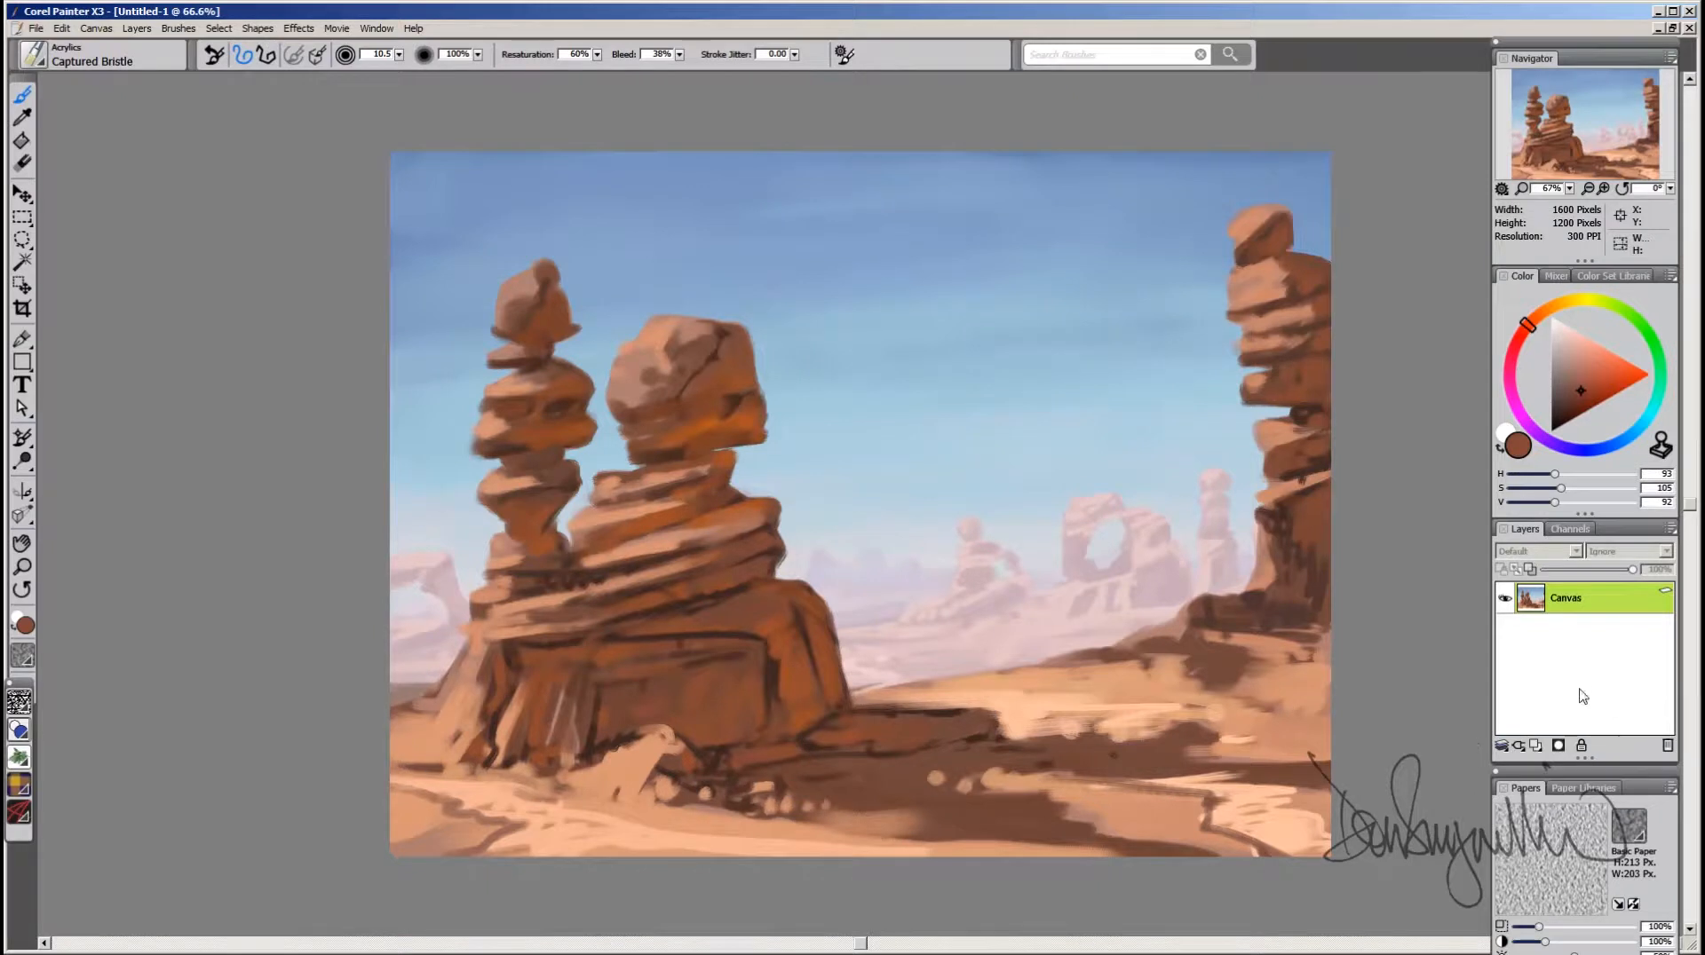
Step: Add a new layer and set up a dark neutral grey with a 4.7 brush for sketching
{"action": "left_click", "coordinate": [1535, 745]}
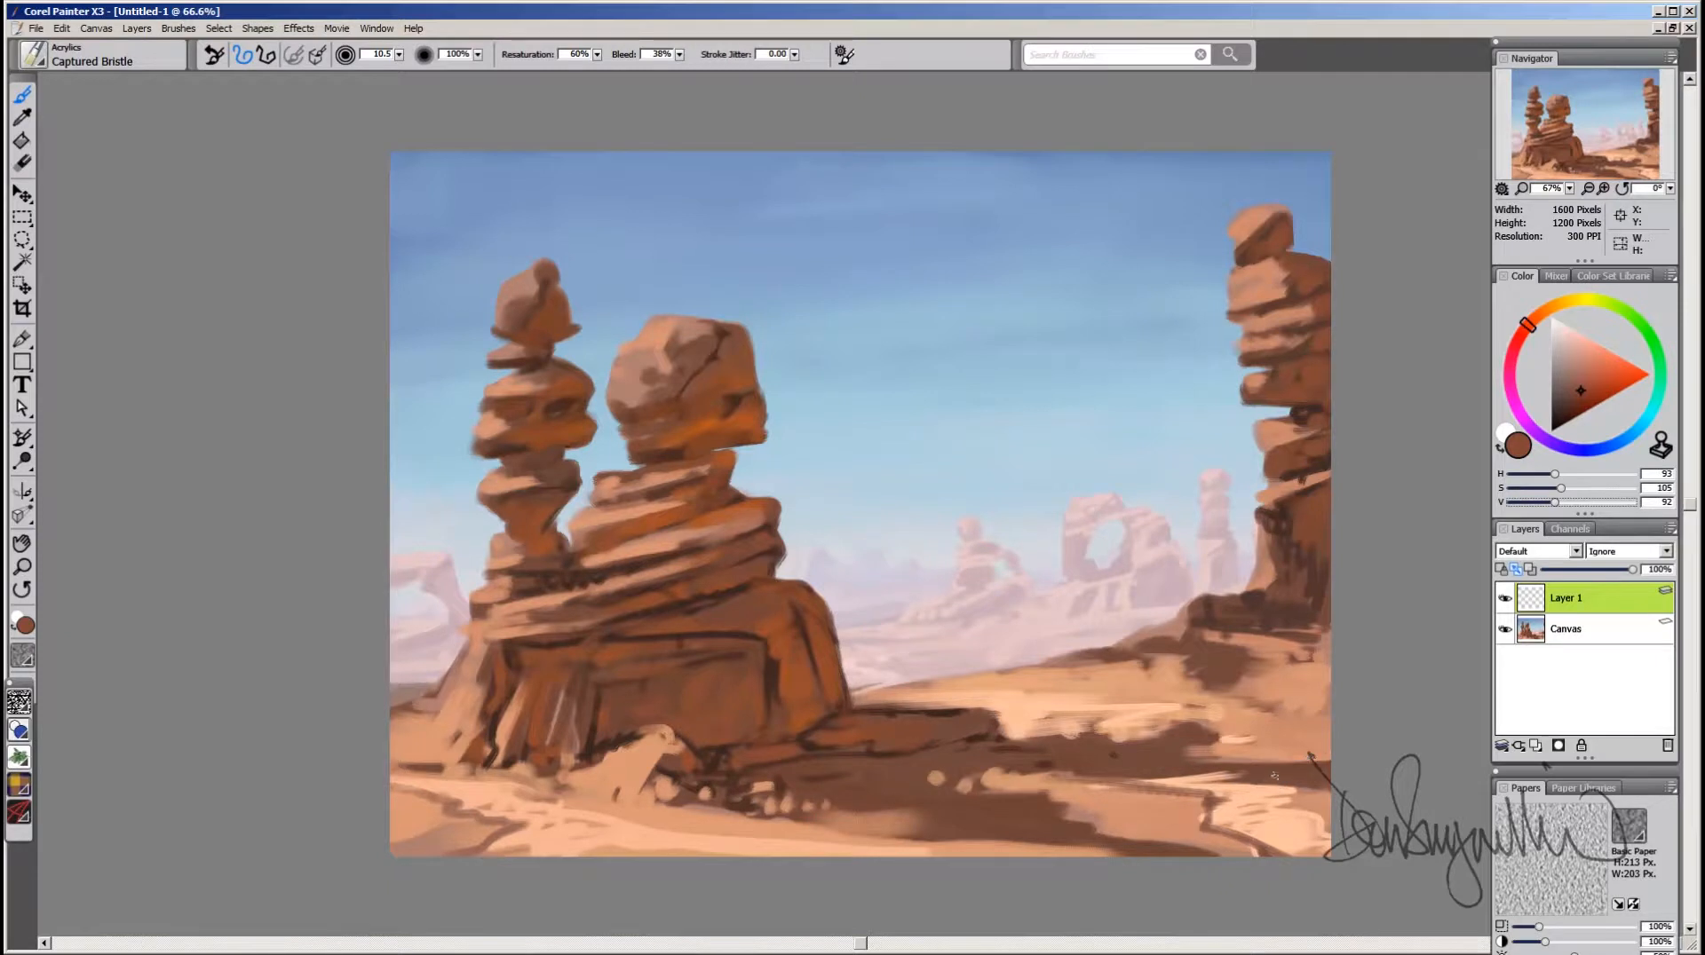
{"action": "key", "text": "bracketleft"}
{"action": "key", "text": "bracketleft"}
{"action": "left_click", "coordinate": [1558, 416]}
{"action": "left_click_drag", "start_coordinate": [1558, 416], "coordinate": [1510, 405]}
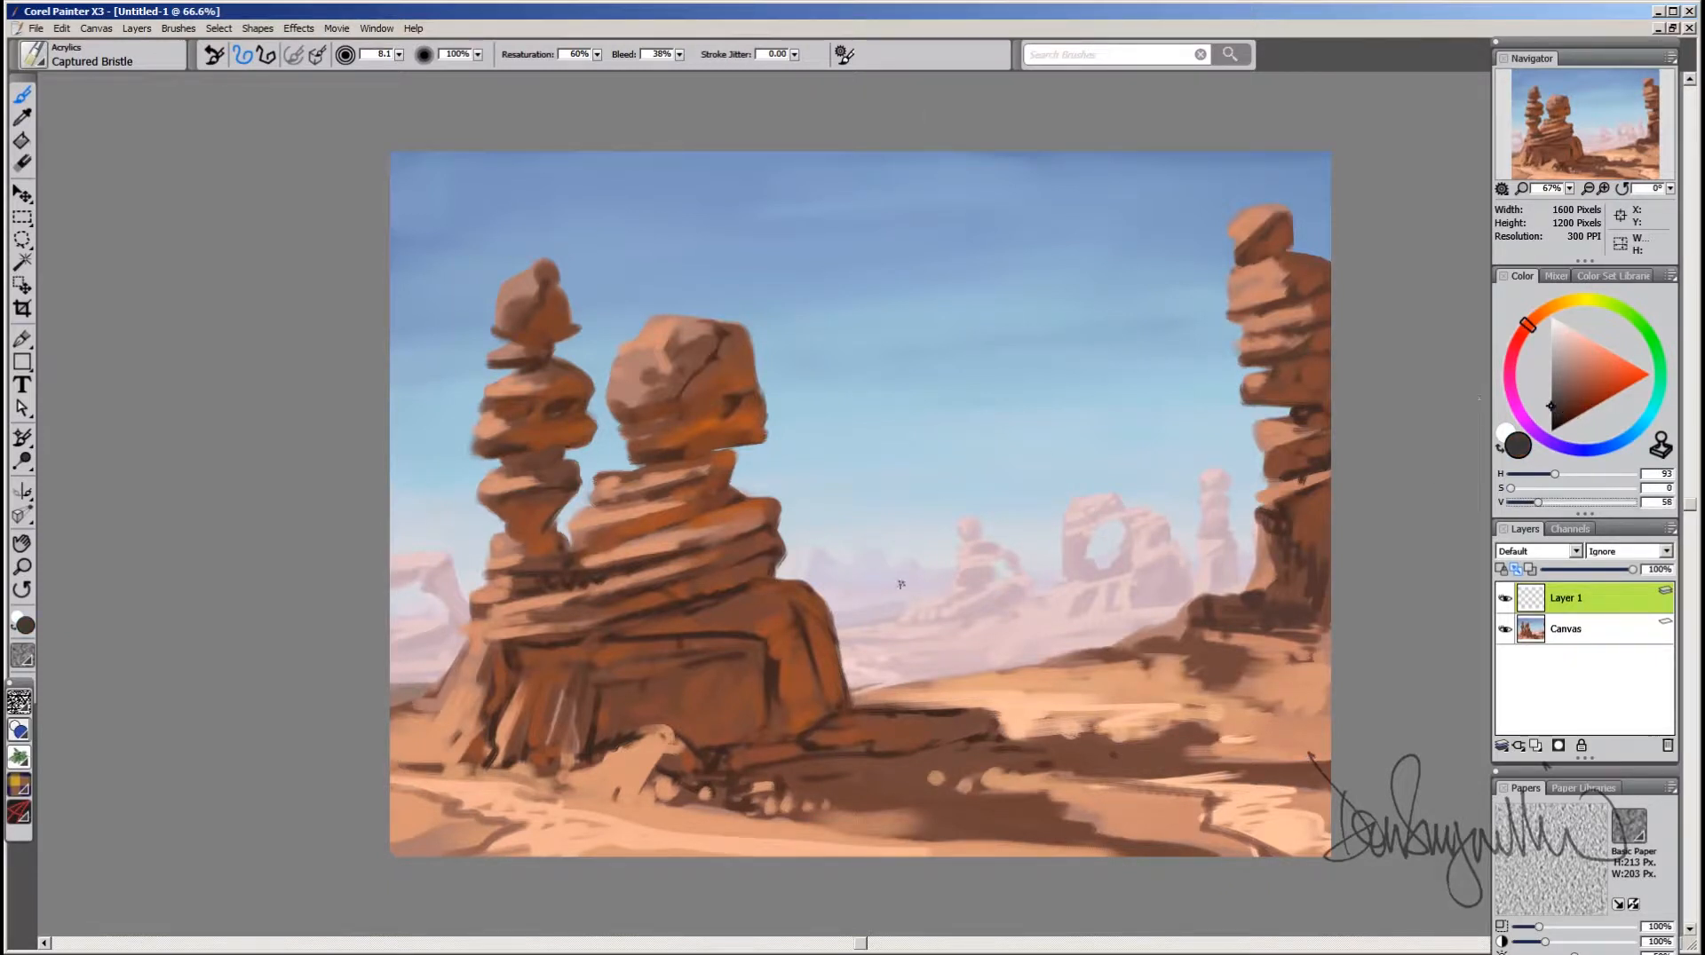
{"action": "key", "text": "bracketleft"}
{"action": "key", "text": "bracketleft"}
{"action": "key", "text": "bracketleft"}
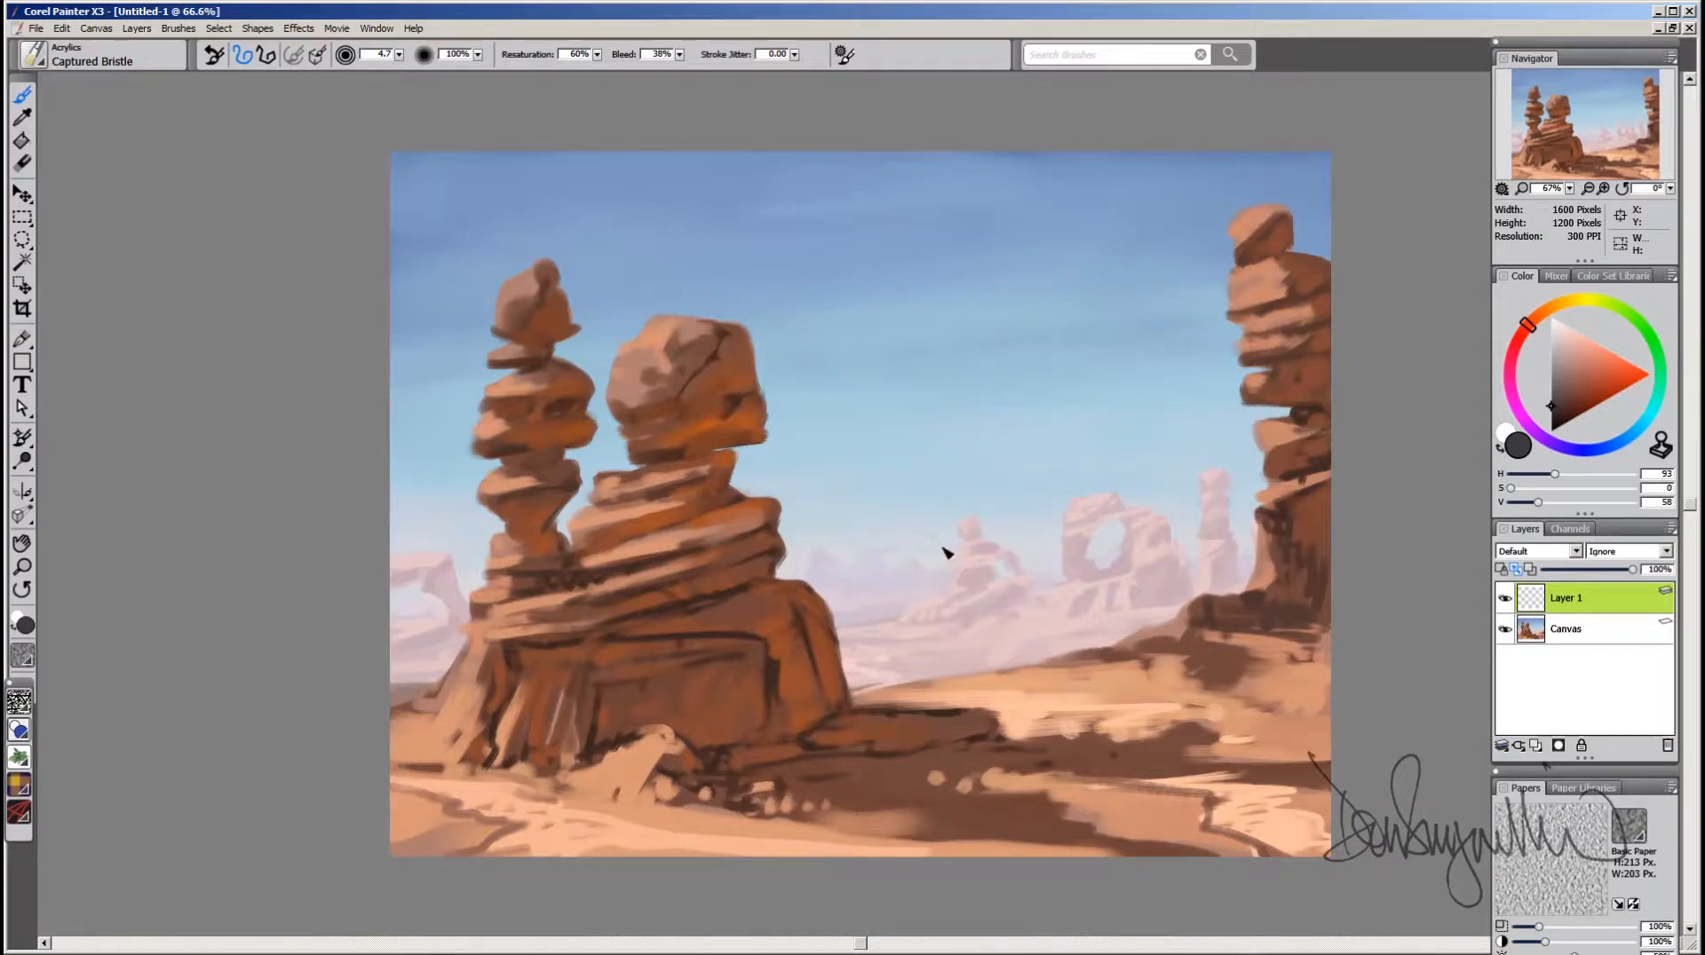
Step: Sketch three small flat-bottomed clouds near the horizon and a medium domed cloud above the distant arch
{"action": "left_click_drag", "start_coordinate": [943, 550], "coordinate": [900, 555]}
{"action": "mouse_move", "coordinate": [898, 557]}
{"action": "left_mouse_down"}
{"action": "mouse_move", "coordinate": [885, 539]}
{"action": "mouse_move", "coordinate": [927, 519]}
{"action": "mouse_move", "coordinate": [957, 544]}
{"action": "mouse_move", "coordinate": [913, 550]}
{"action": "mouse_move", "coordinate": [939, 542]}
{"action": "left_mouse_up"}
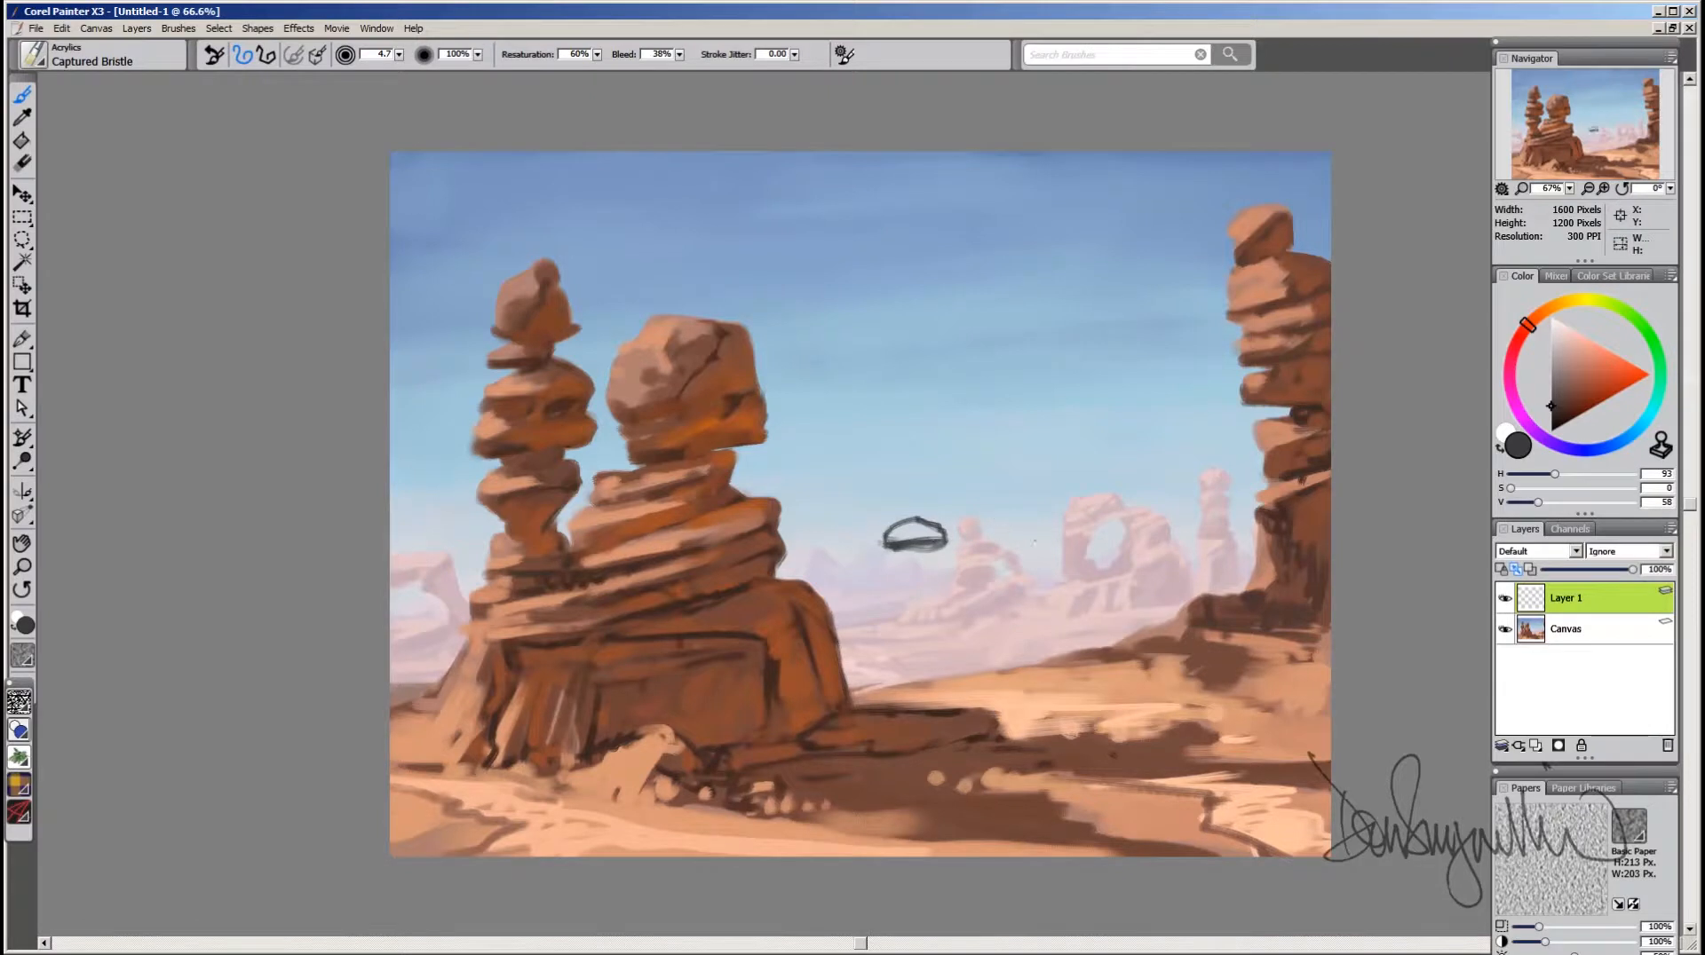
{"action": "left_click_drag", "start_coordinate": [998, 545], "coordinate": [1050, 549]}
{"action": "mouse_move", "coordinate": [835, 535]}
{"action": "left_mouse_down"}
{"action": "mouse_move", "coordinate": [863, 545]}
{"action": "mouse_move", "coordinate": [833, 551]}
{"action": "left_mouse_up"}
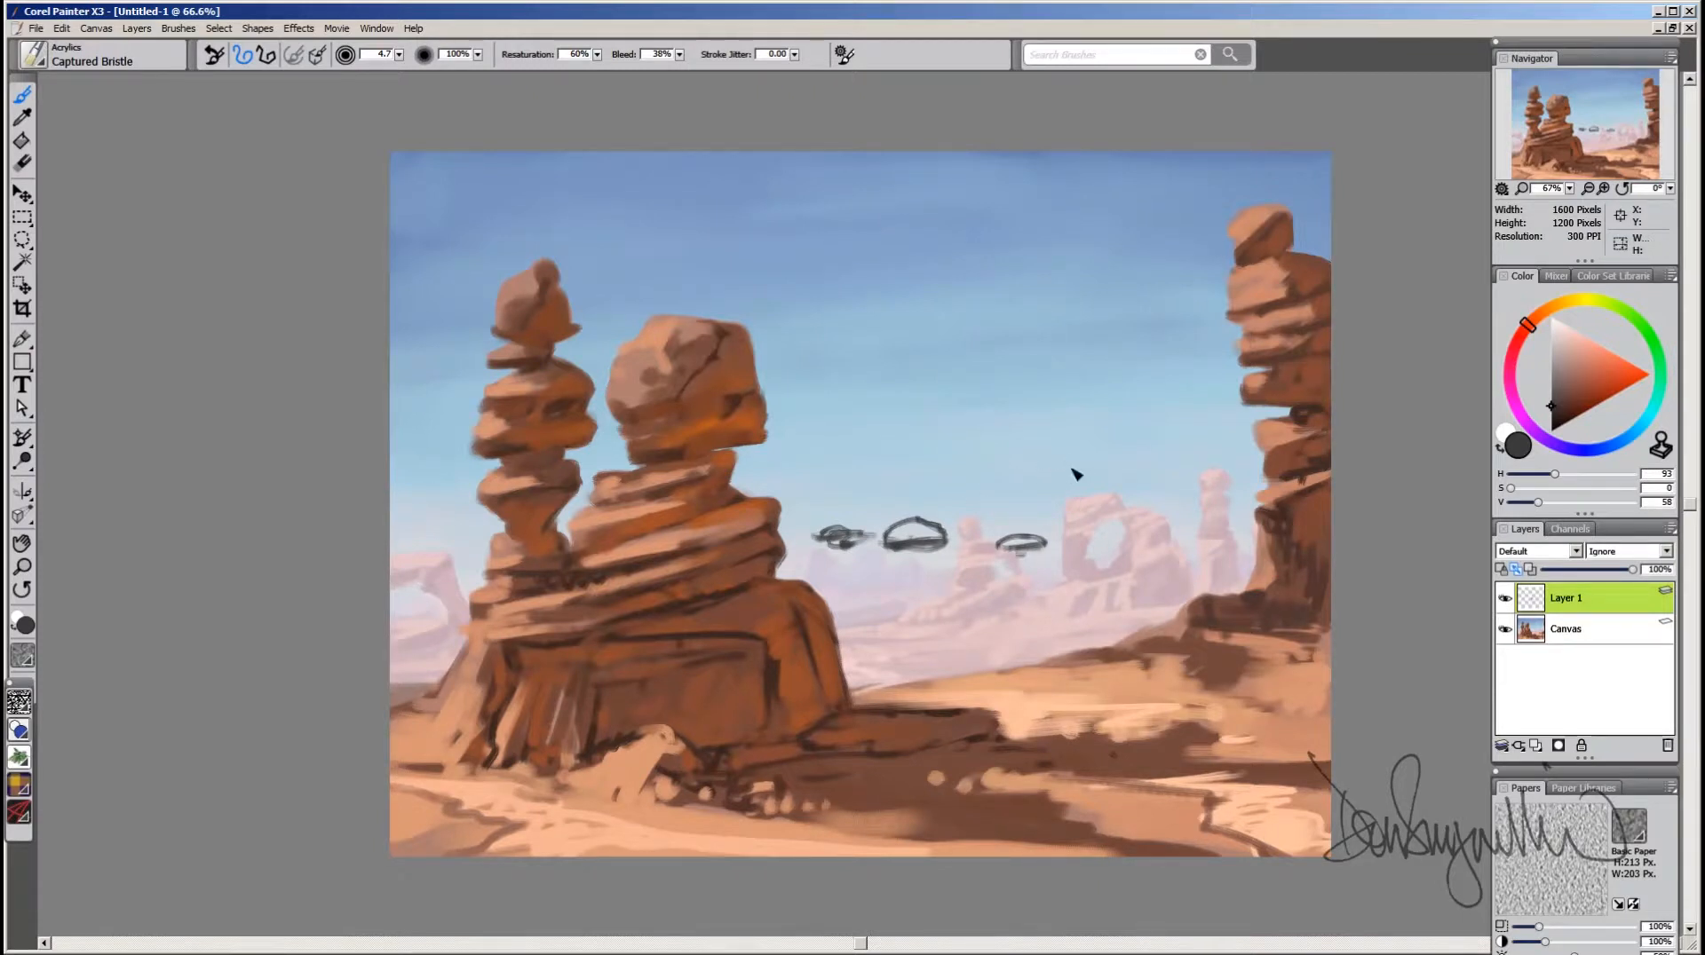
{"action": "mouse_move", "coordinate": [1076, 475]}
{"action": "left_mouse_down"}
{"action": "mouse_move", "coordinate": [974, 491]}
{"action": "mouse_move", "coordinate": [1082, 492]}
{"action": "mouse_move", "coordinate": [1110, 475]}
{"action": "mouse_move", "coordinate": [983, 486]}
{"action": "mouse_move", "coordinate": [1096, 479]}
{"action": "left_mouse_up"}
{"action": "mouse_move", "coordinate": [974, 490]}
{"action": "left_mouse_down"}
{"action": "mouse_move", "coordinate": [1030, 435]}
{"action": "mouse_move", "coordinate": [1101, 447]}
{"action": "mouse_move", "coordinate": [1121, 475]}
{"action": "left_mouse_up"}
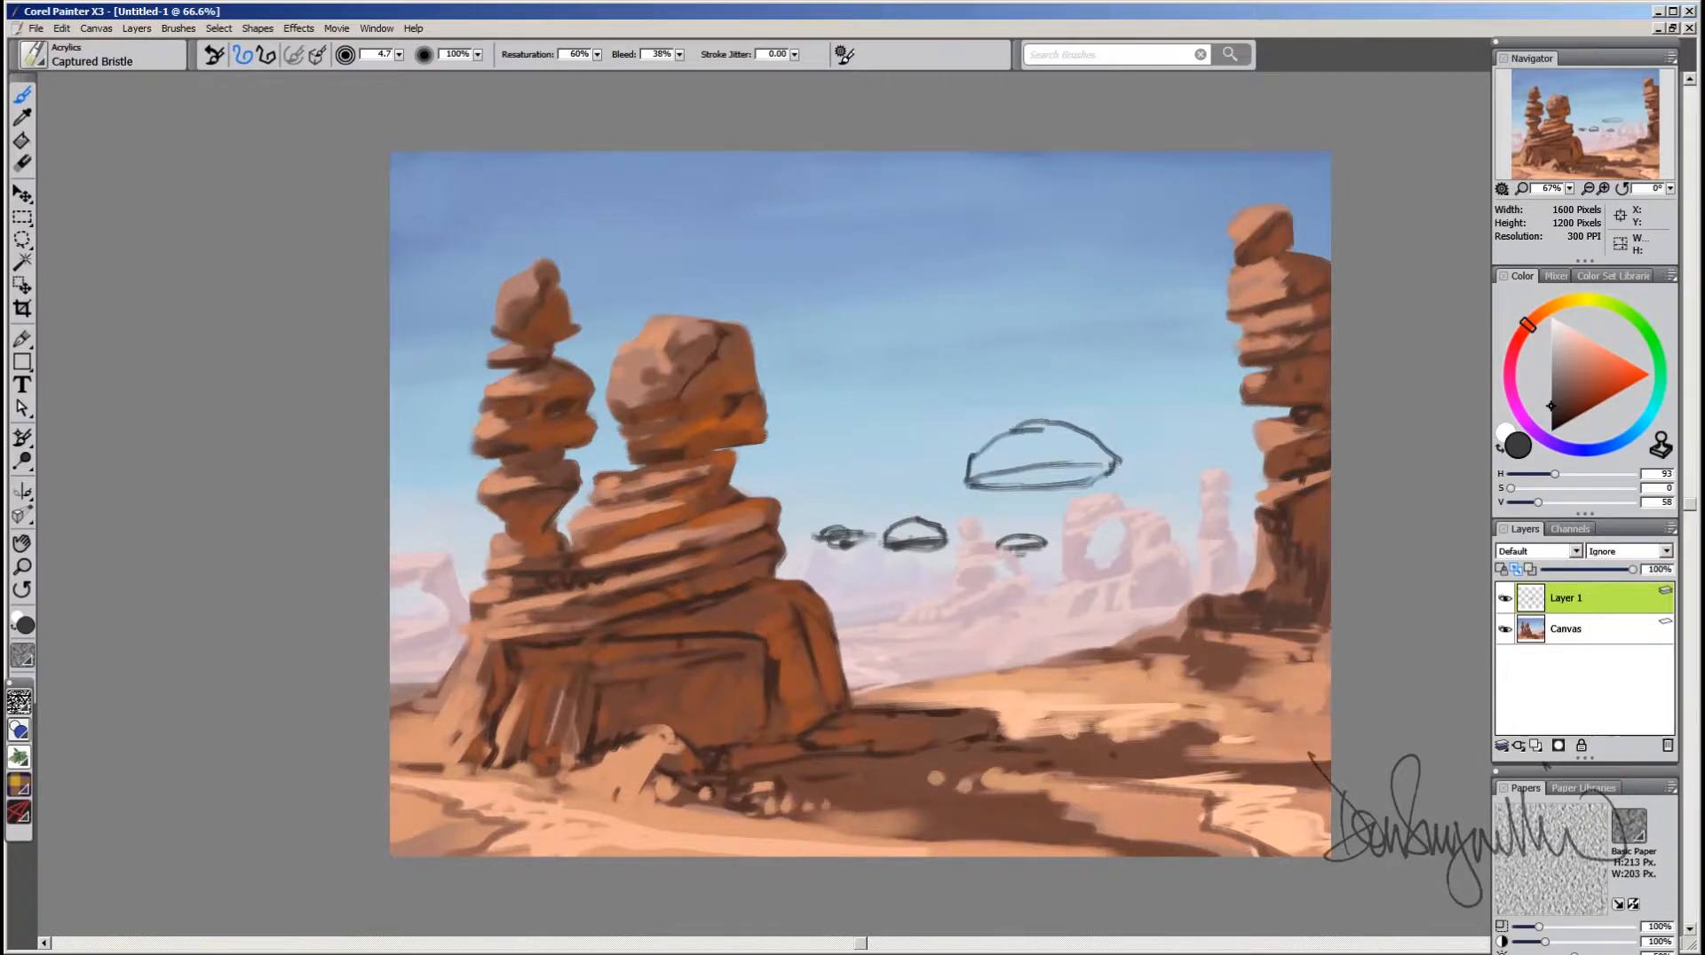
Step: Sketch a large domed cloud and an overhead cloud base in the upper sky, and clear all cloud outlines from the layer
{"action": "mouse_move", "coordinate": [964, 320]}
{"action": "left_mouse_down"}
{"action": "mouse_move", "coordinate": [752, 362]}
{"action": "mouse_move", "coordinate": [787, 395]}
{"action": "mouse_move", "coordinate": [928, 391]}
{"action": "mouse_move", "coordinate": [1013, 386]}
{"action": "mouse_move", "coordinate": [1062, 361]}
{"action": "mouse_move", "coordinate": [1015, 336]}
{"action": "mouse_move", "coordinate": [778, 340]}
{"action": "mouse_move", "coordinate": [984, 329]}
{"action": "mouse_move", "coordinate": [1080, 348]}
{"action": "mouse_move", "coordinate": [1011, 379]}
{"action": "mouse_move", "coordinate": [804, 404]}
{"action": "mouse_move", "coordinate": [762, 388]}
{"action": "left_mouse_up"}
{"action": "left_click_drag", "start_coordinate": [725, 316], "coordinate": [918, 297]}
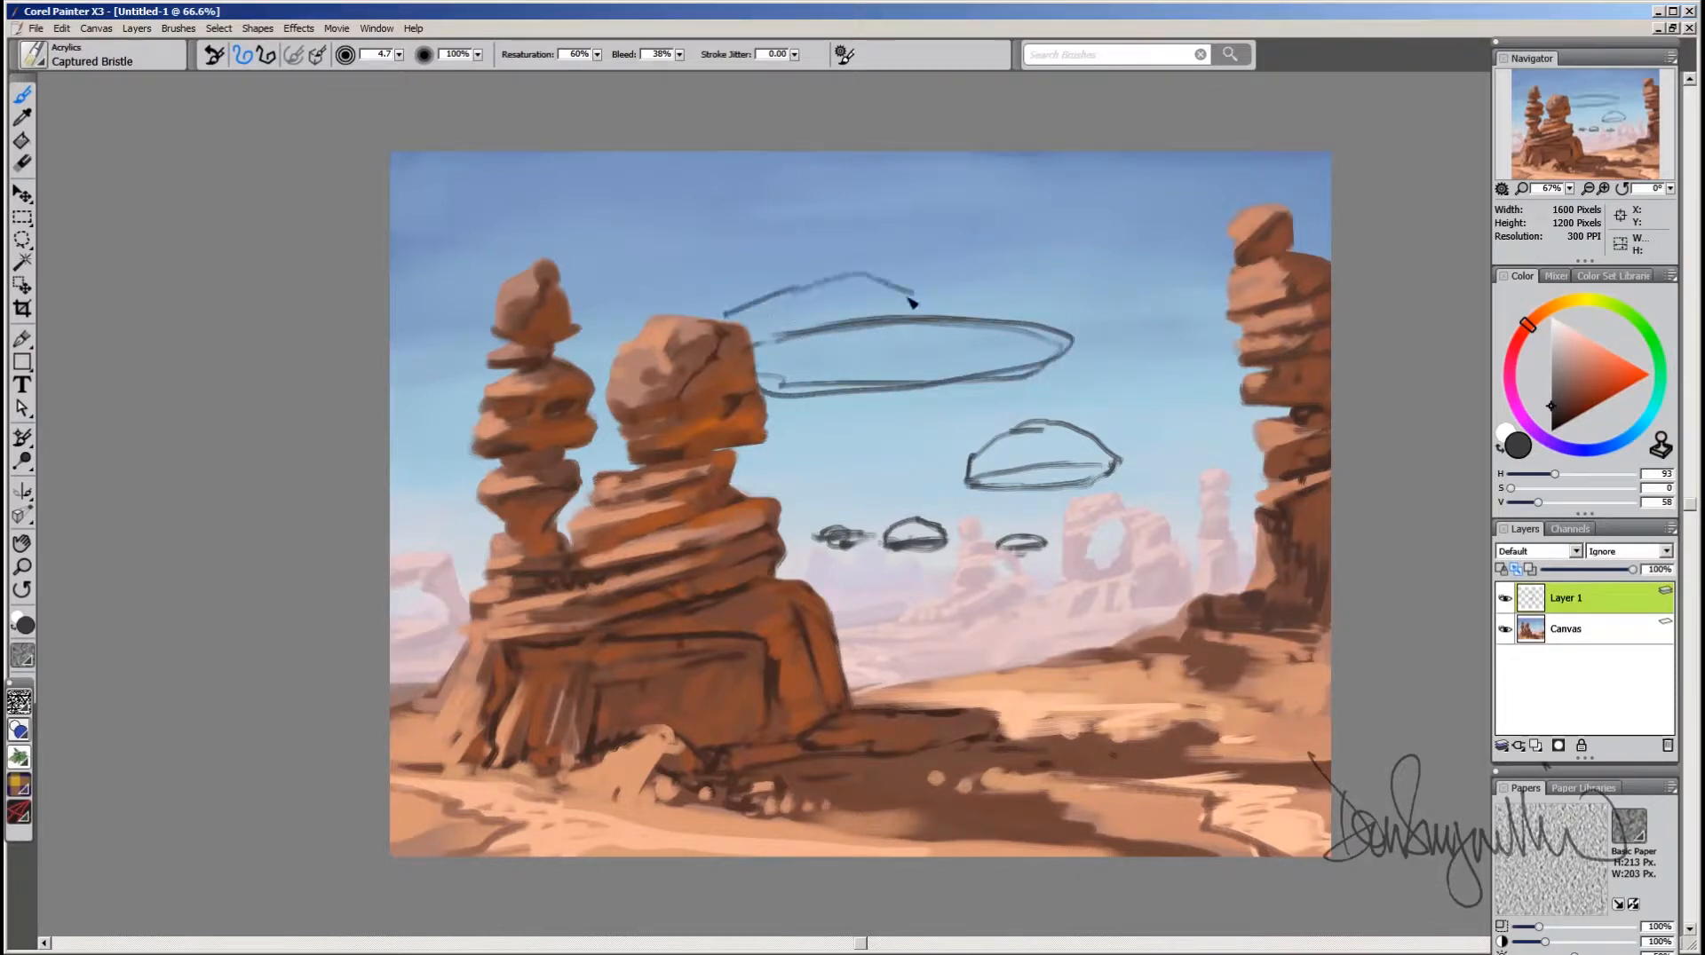
{"action": "mouse_move", "coordinate": [825, 271]}
{"action": "left_mouse_down"}
{"action": "mouse_move", "coordinate": [944, 267]}
{"action": "mouse_move", "coordinate": [1065, 342]}
{"action": "mouse_move", "coordinate": [921, 263]}
{"action": "mouse_move", "coordinate": [735, 320]}
{"action": "mouse_move", "coordinate": [943, 238]}
{"action": "mouse_move", "coordinate": [1035, 299]}
{"action": "left_mouse_up"}
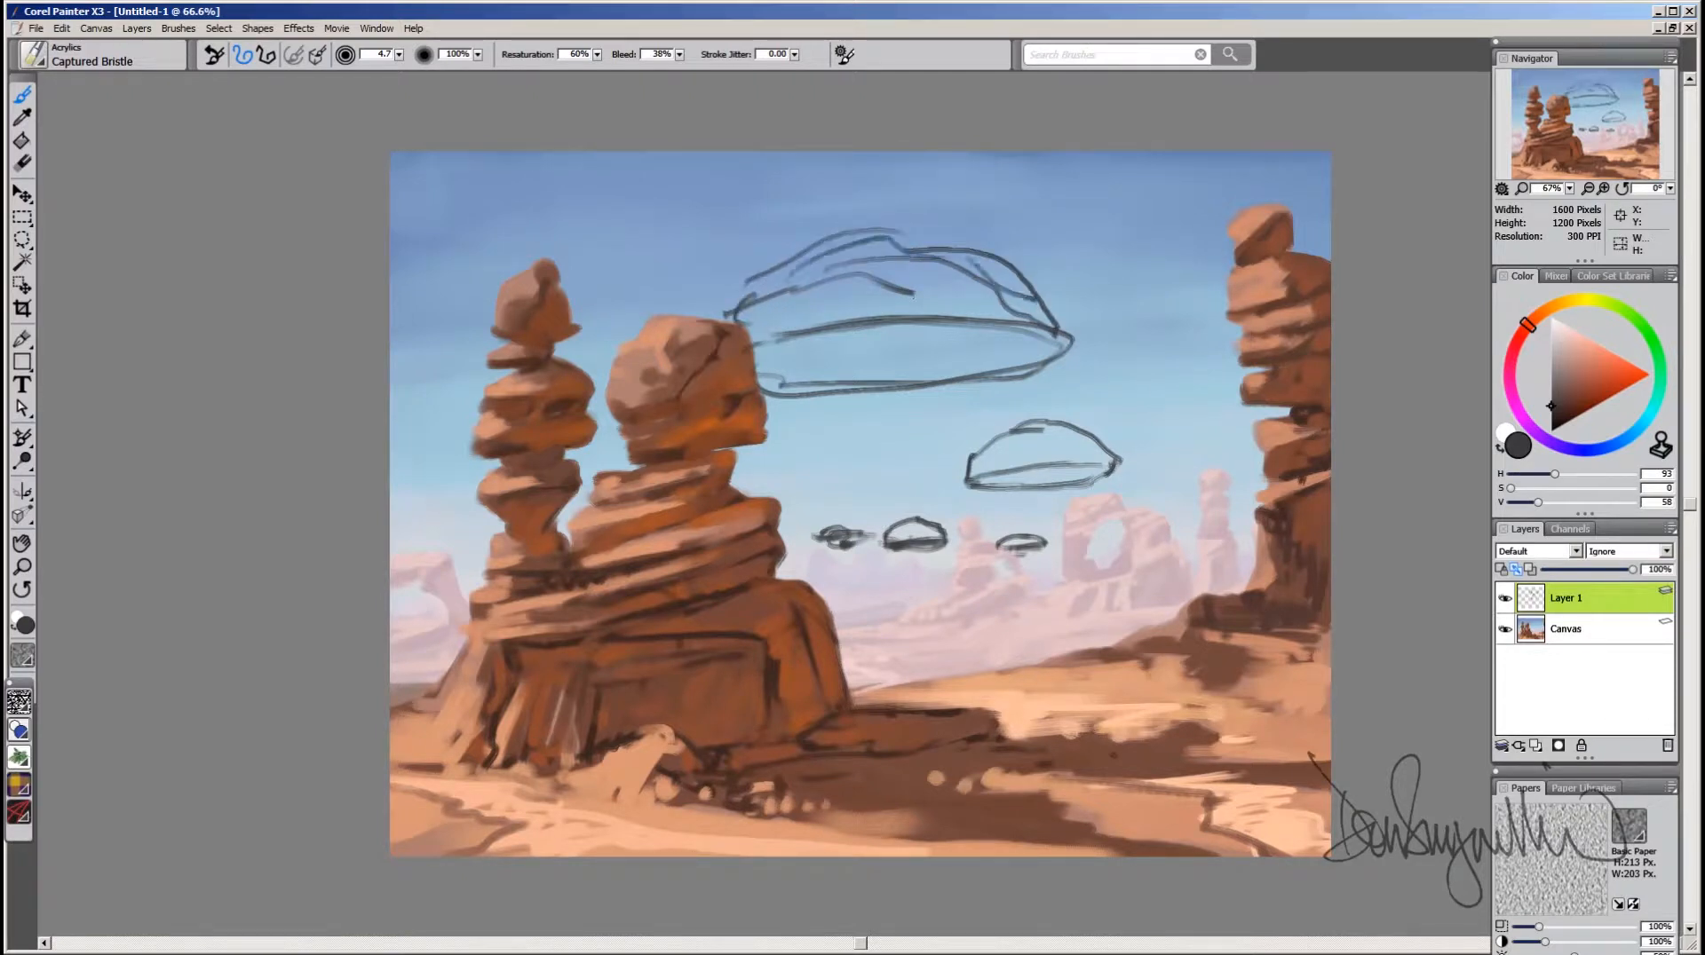
{"action": "mouse_move", "coordinate": [435, 233]}
{"action": "left_mouse_down"}
{"action": "mouse_move", "coordinate": [668, 248]}
{"action": "mouse_move", "coordinate": [877, 227]}
{"action": "mouse_move", "coordinate": [990, 165]}
{"action": "left_mouse_up"}
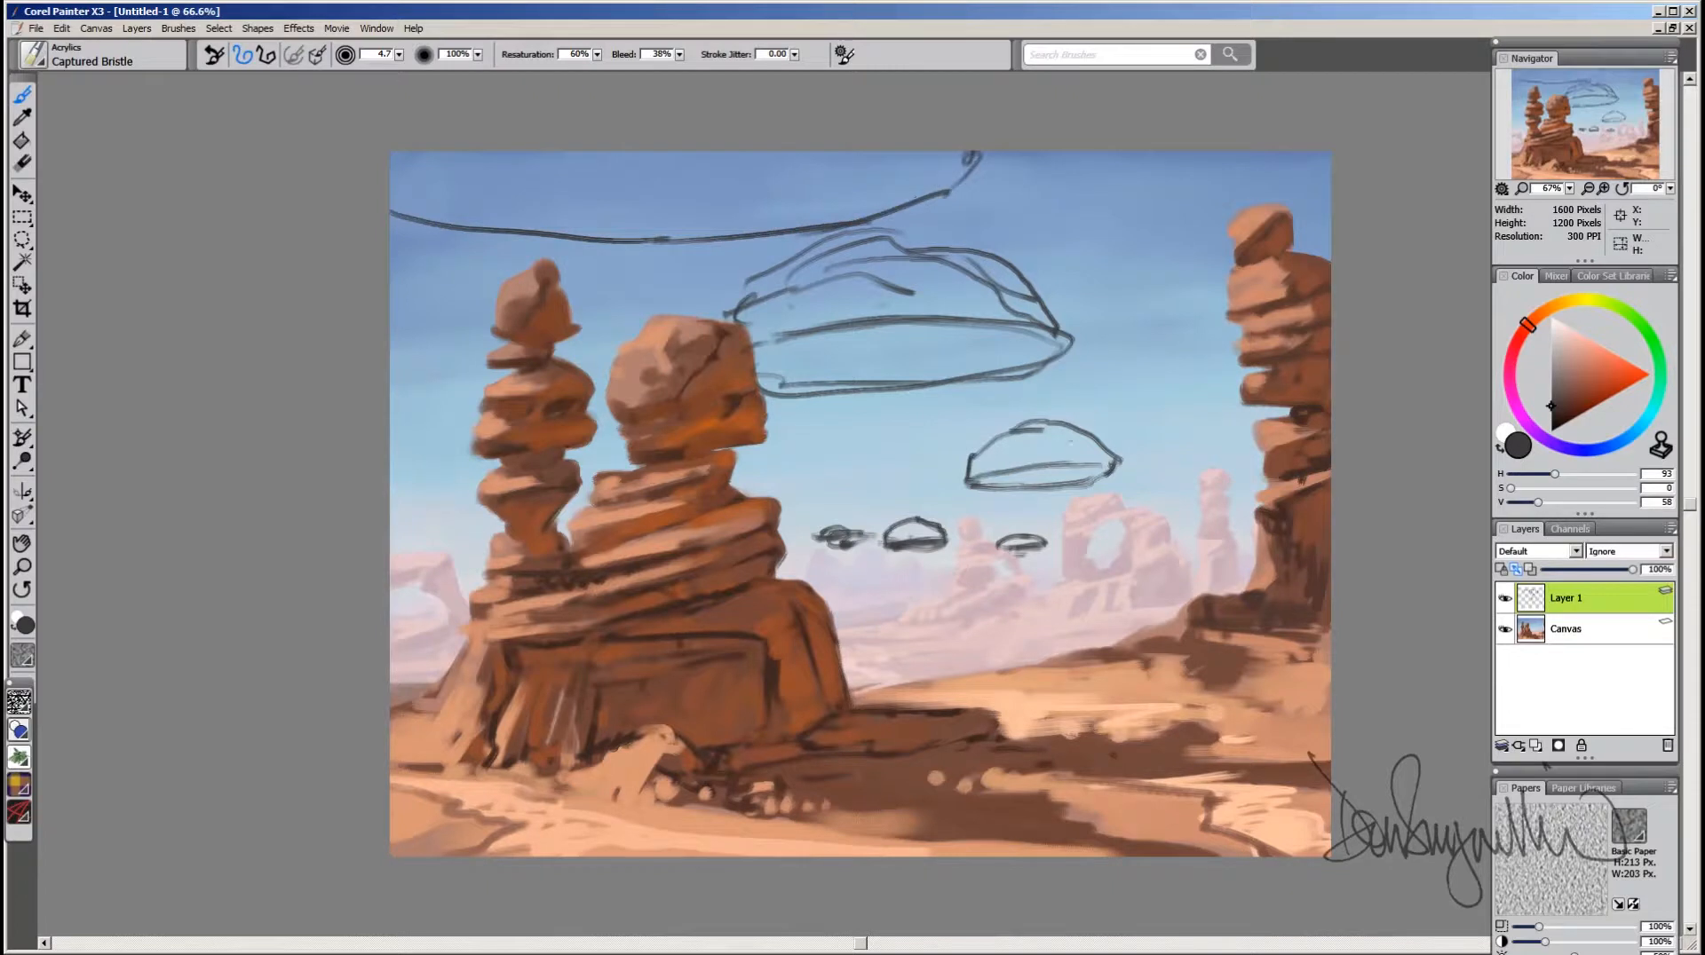
{"action": "left_click_drag", "start_coordinate": [668, 175], "coordinate": [824, 153]}
{"action": "mouse_move", "coordinate": [860, 213]}
{"action": "left_mouse_down"}
{"action": "mouse_move", "coordinate": [956, 160]}
{"action": "mouse_move", "coordinate": [634, 237]}
{"action": "mouse_move", "coordinate": [424, 232]}
{"action": "left_mouse_up"}
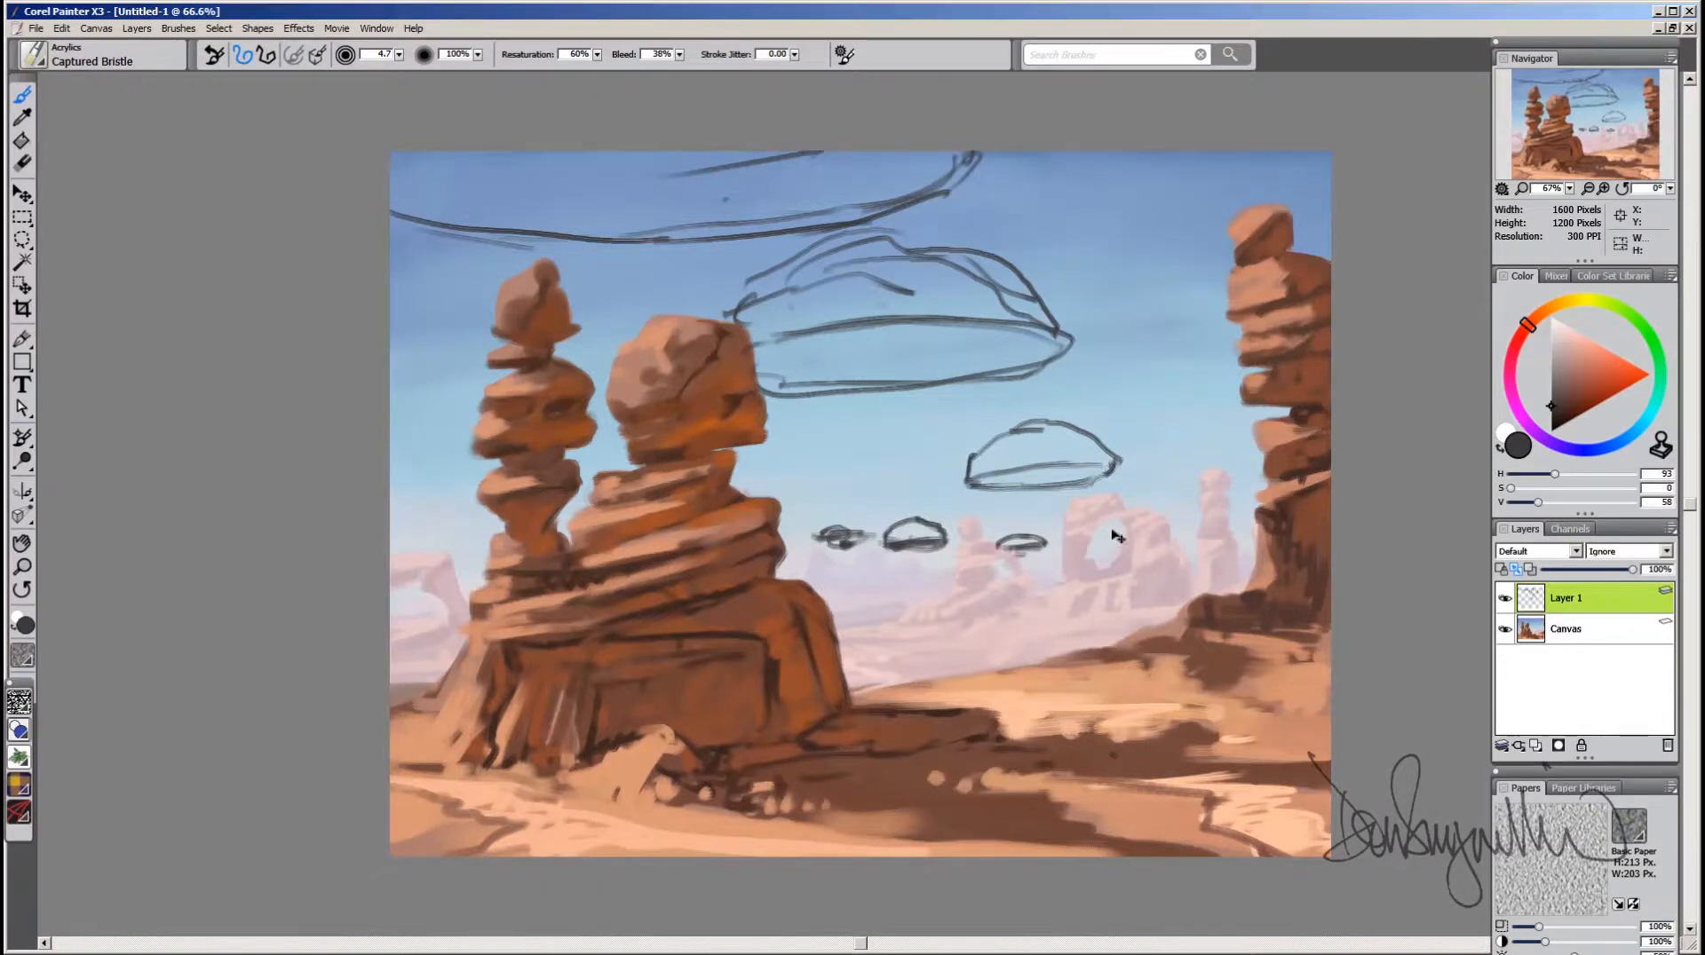
{"action": "key", "text": "ctrl+z"}
{"action": "left_click", "coordinate": [1505, 598]}
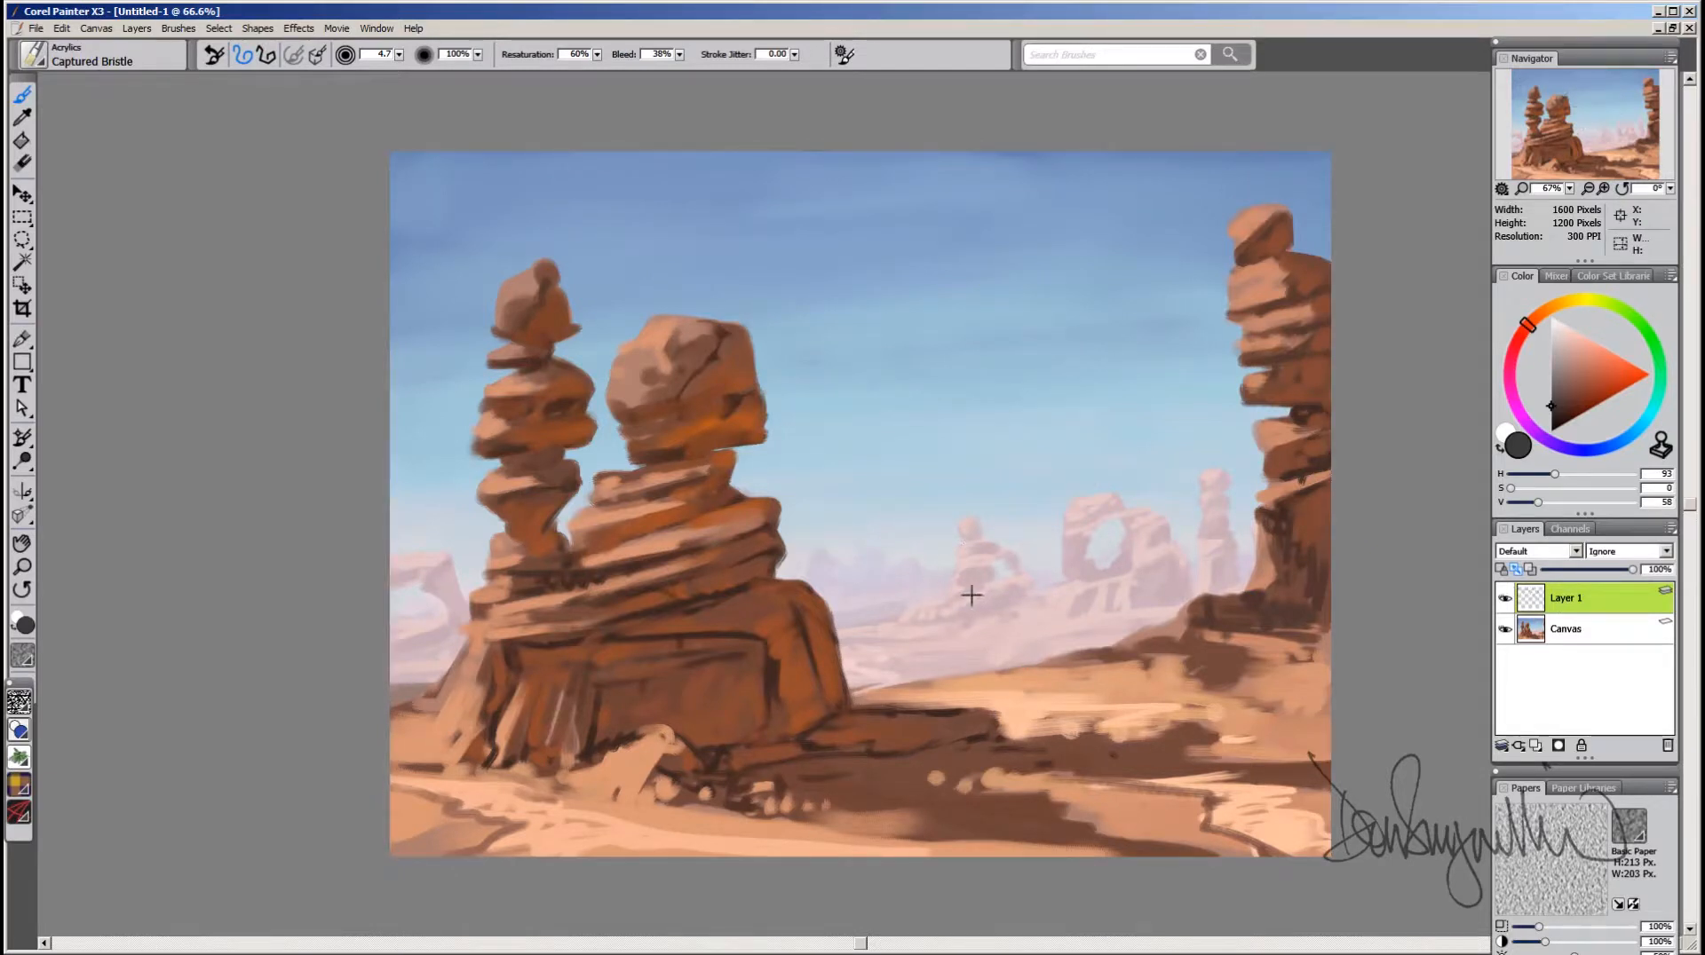
Step: Sample a pale hazy pink, set the brush to about 12, and paint flat cloud bases near the horizon and above the distant arch
{"action": "mouse_move", "coordinate": [958, 585]}
{"action": "left_mouse_down"}
{"action": "mouse_move", "coordinate": [972, 566]}
{"action": "mouse_move", "coordinate": [944, 564]}
{"action": "left_mouse_up"}
{"action": "left_click", "coordinate": [914, 574], "text": "alt"}
{"action": "left_click", "coordinate": [981, 541], "text": "alt"}
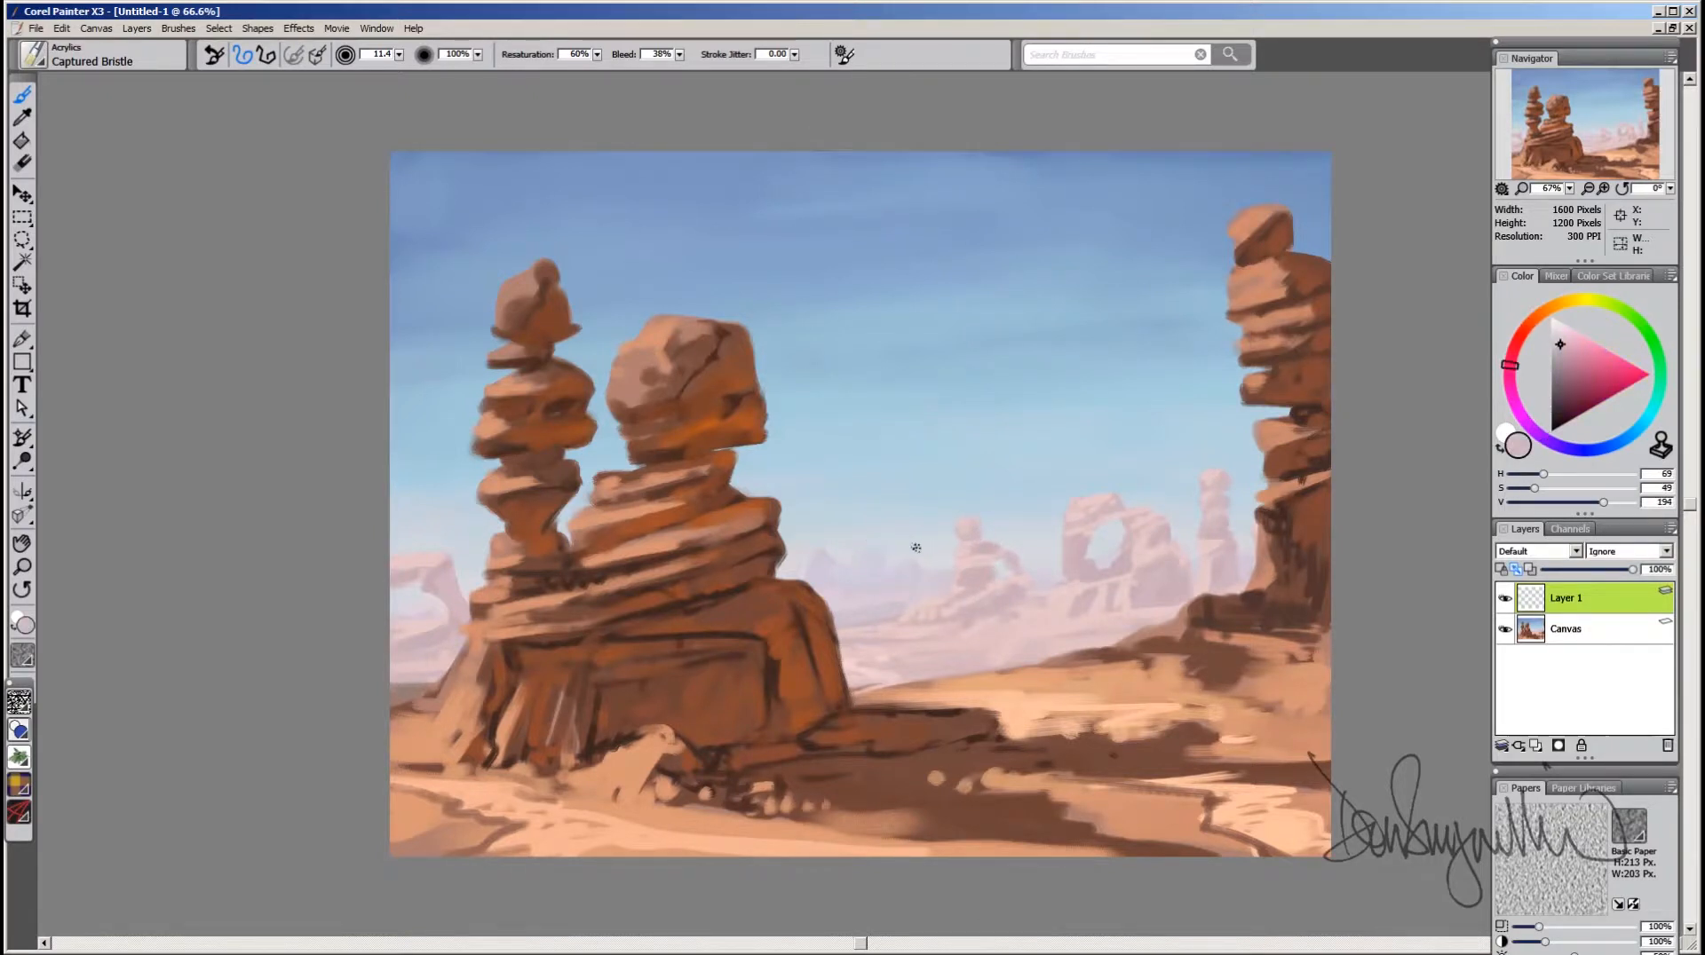
{"action": "mouse_move", "coordinate": [924, 555]}
{"action": "left_mouse_down"}
{"action": "mouse_move", "coordinate": [902, 543]}
{"action": "mouse_move", "coordinate": [960, 544]}
{"action": "mouse_move", "coordinate": [928, 537]}
{"action": "left_mouse_up"}
{"action": "left_click_drag", "start_coordinate": [1563, 344], "coordinate": [1558, 344]}
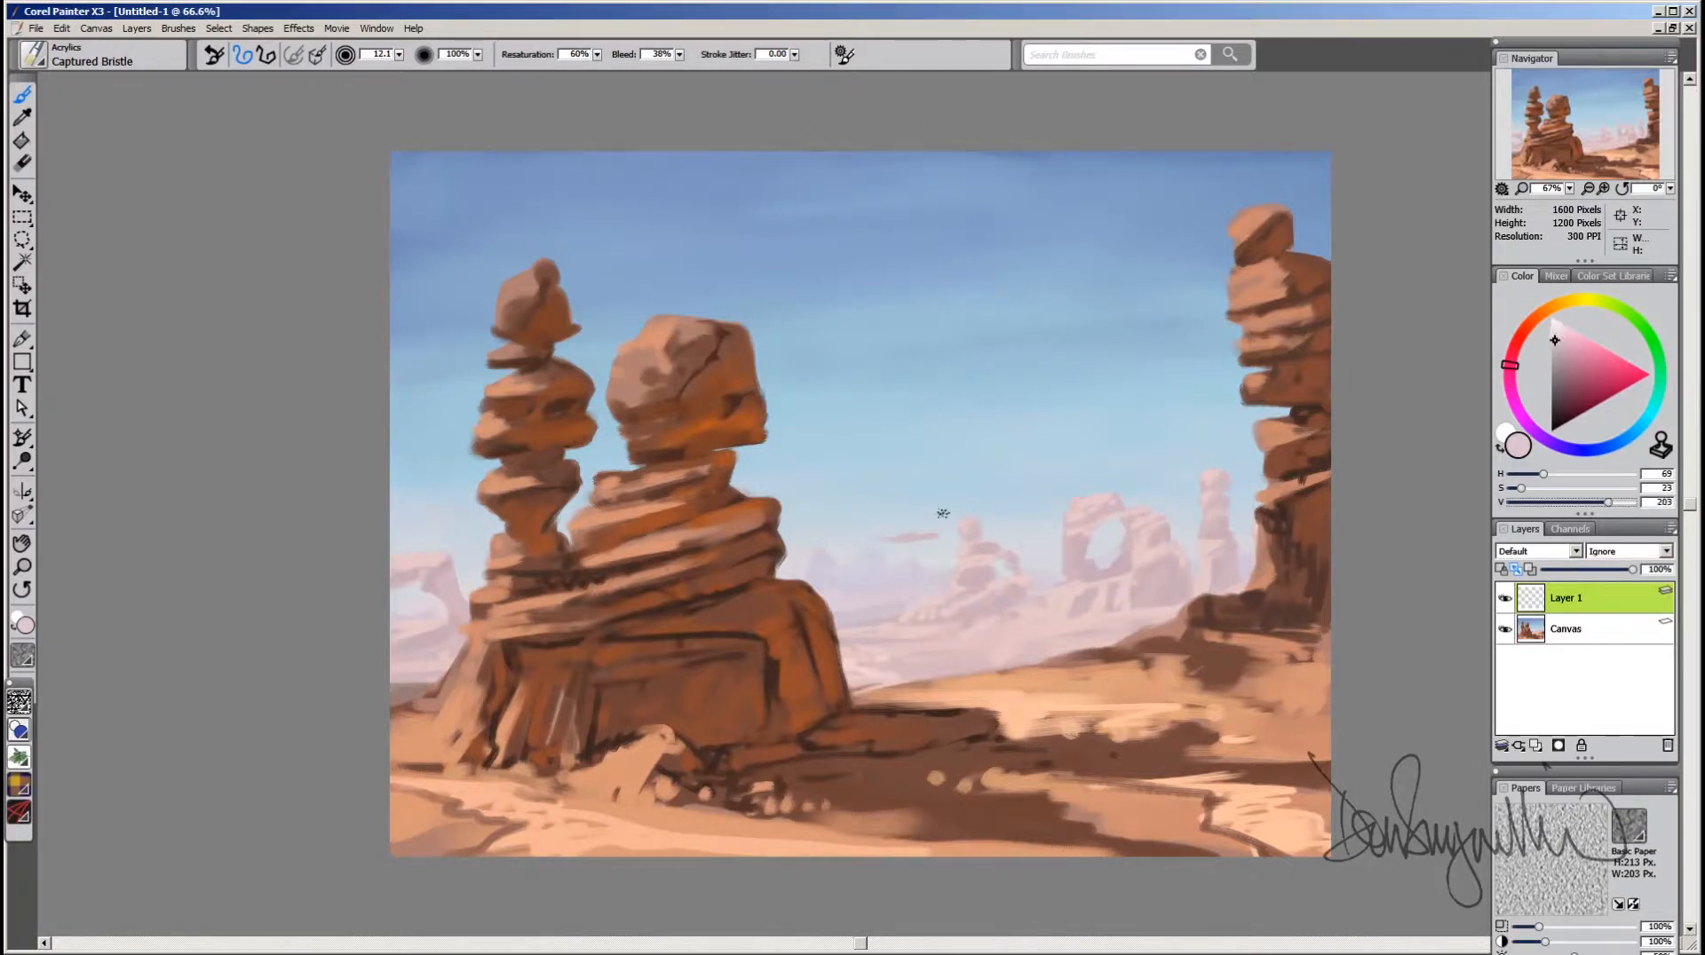
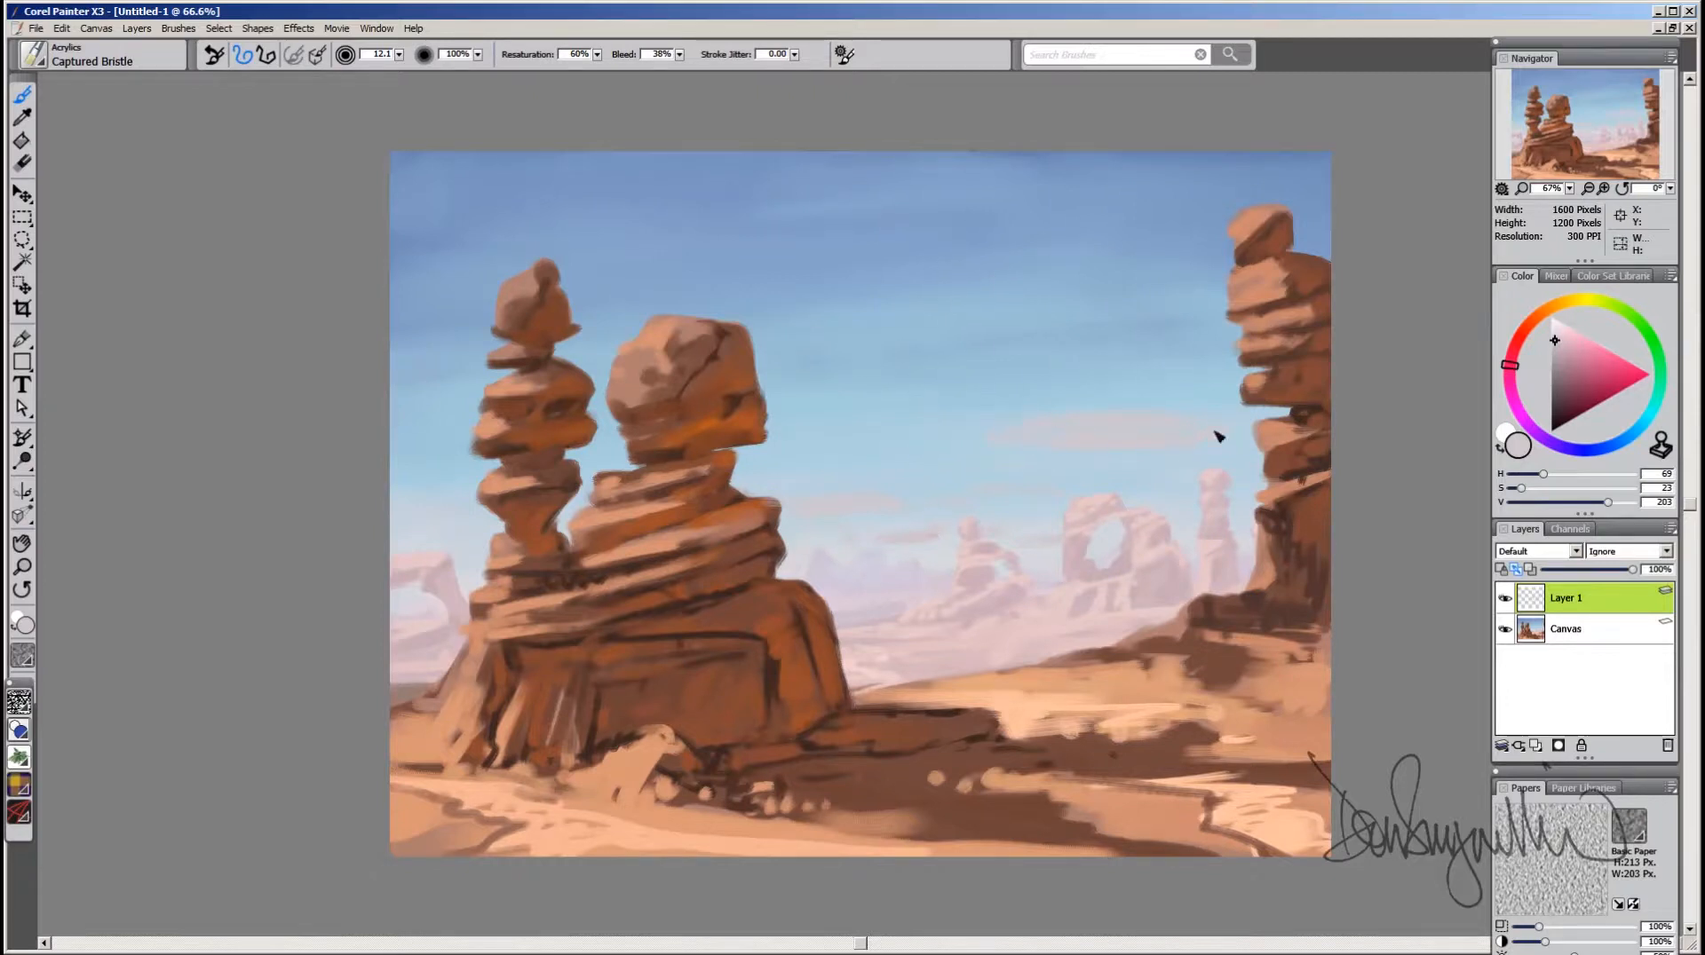
Step: Outline and fill a long flat cloud base in the open sky between the towers, with small wisps along its lower edge
{"action": "left_click_drag", "start_coordinate": [984, 270], "coordinate": [788, 273]}
{"action": "mouse_move", "coordinate": [699, 304]}
{"action": "left_mouse_down"}
{"action": "mouse_move", "coordinate": [911, 281]}
{"action": "mouse_move", "coordinate": [709, 283]}
{"action": "left_mouse_up"}
{"action": "left_click_drag", "start_coordinate": [941, 270], "coordinate": [1074, 277]}
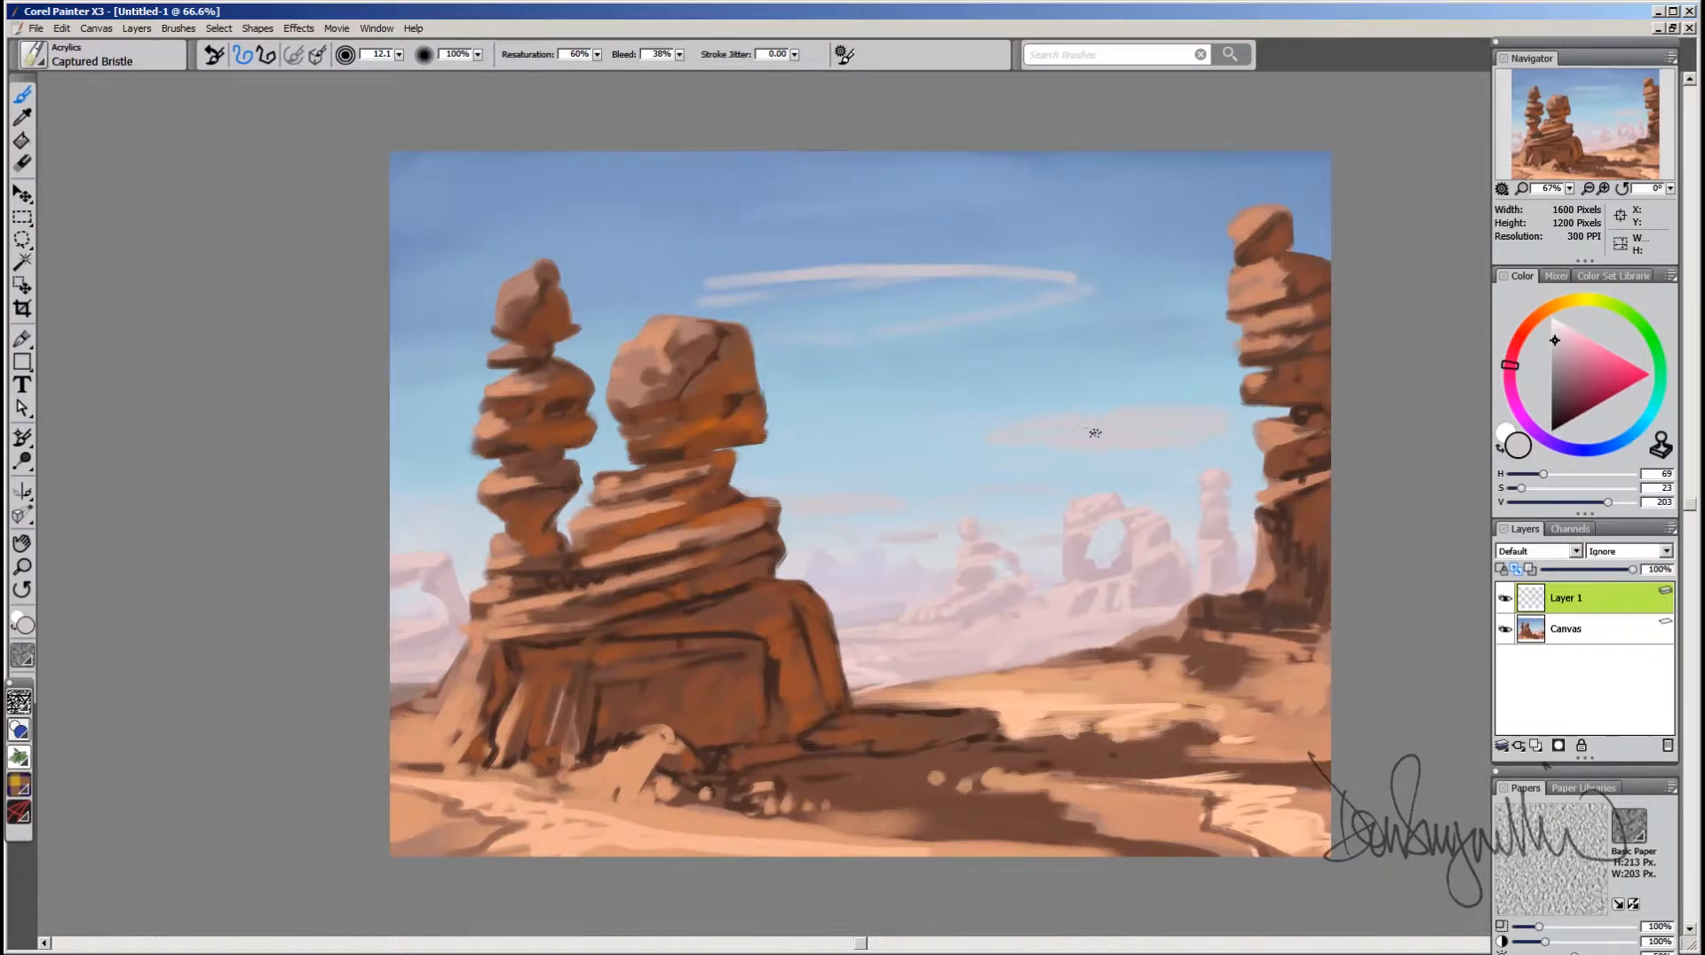
{"action": "left_click_drag", "start_coordinate": [794, 309], "coordinate": [803, 309]}
{"action": "mouse_move", "coordinate": [696, 298]}
{"action": "left_mouse_down"}
{"action": "mouse_move", "coordinate": [790, 313]}
{"action": "mouse_move", "coordinate": [711, 313]}
{"action": "mouse_move", "coordinate": [781, 319]}
{"action": "mouse_move", "coordinate": [763, 324]}
{"action": "mouse_move", "coordinate": [725, 290]}
{"action": "mouse_move", "coordinate": [1045, 284]}
{"action": "mouse_move", "coordinate": [757, 326]}
{"action": "mouse_move", "coordinate": [904, 318]}
{"action": "mouse_move", "coordinate": [753, 295]}
{"action": "mouse_move", "coordinate": [1065, 282]}
{"action": "left_mouse_up"}
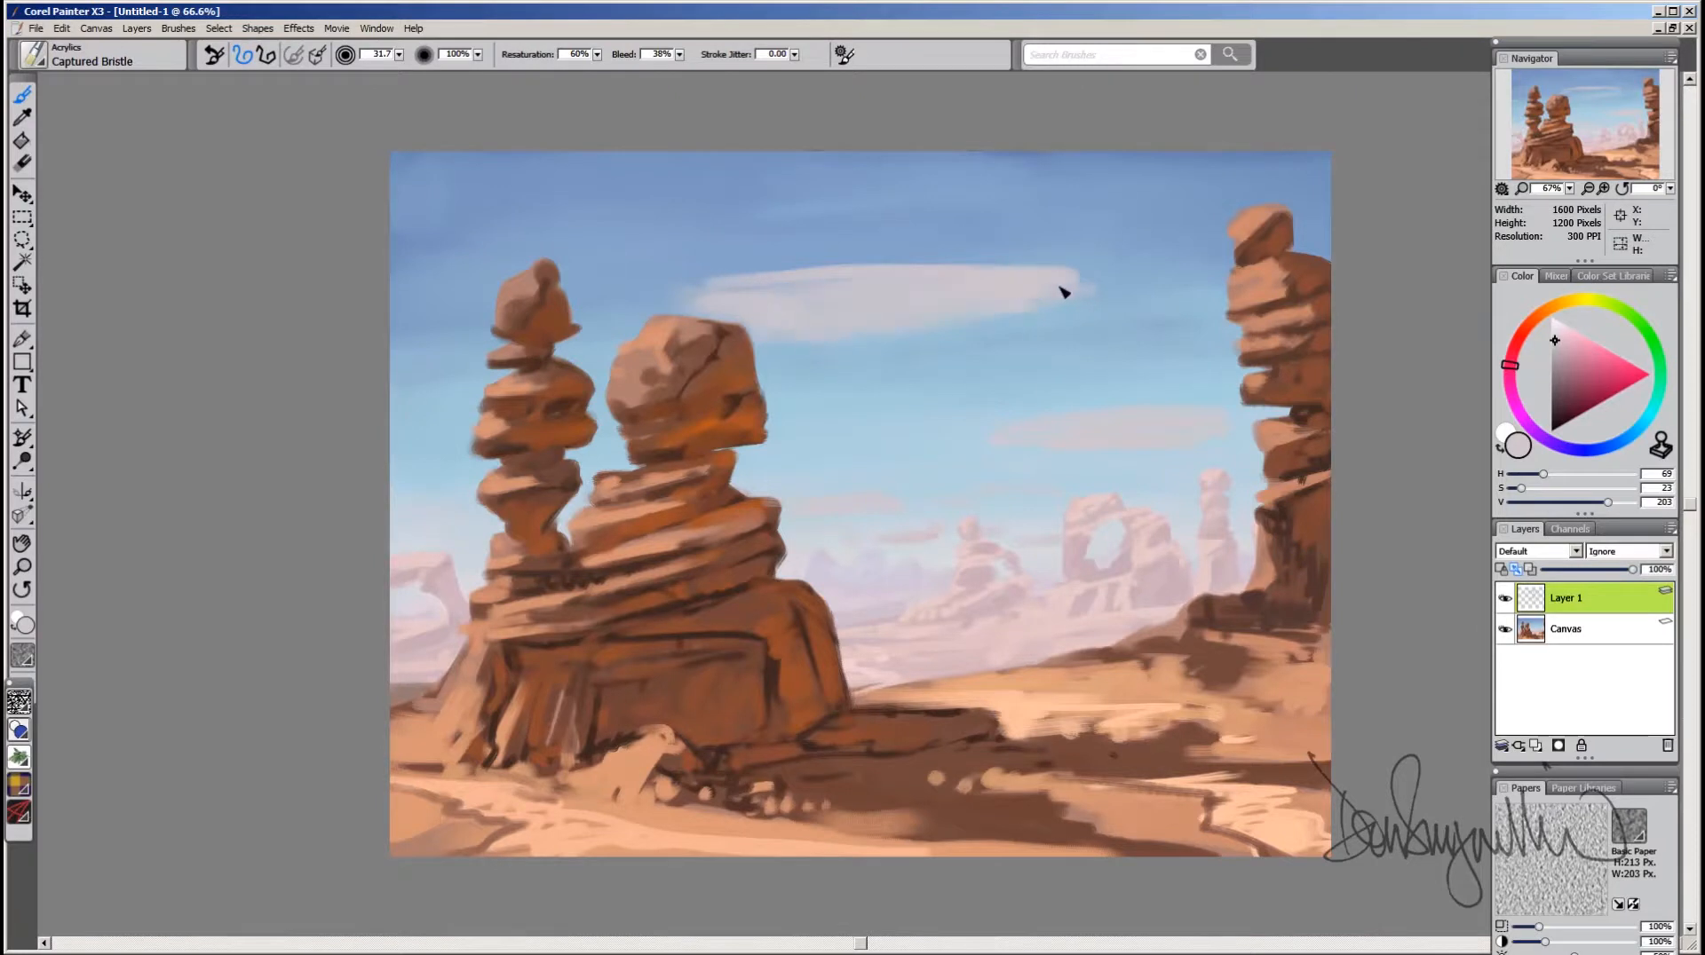
{"action": "mouse_move", "coordinate": [1181, 422]}
{"action": "left_mouse_down"}
{"action": "mouse_move", "coordinate": [1069, 444]}
{"action": "mouse_move", "coordinate": [1097, 420]}
{"action": "left_mouse_up"}
{"action": "mouse_move", "coordinate": [960, 341]}
{"action": "left_mouse_down"}
{"action": "mouse_move", "coordinate": [894, 339]}
{"action": "mouse_move", "coordinate": [1003, 330]}
{"action": "left_mouse_up"}
{"action": "left_click_drag", "start_coordinate": [1136, 335], "coordinate": [1072, 338]}
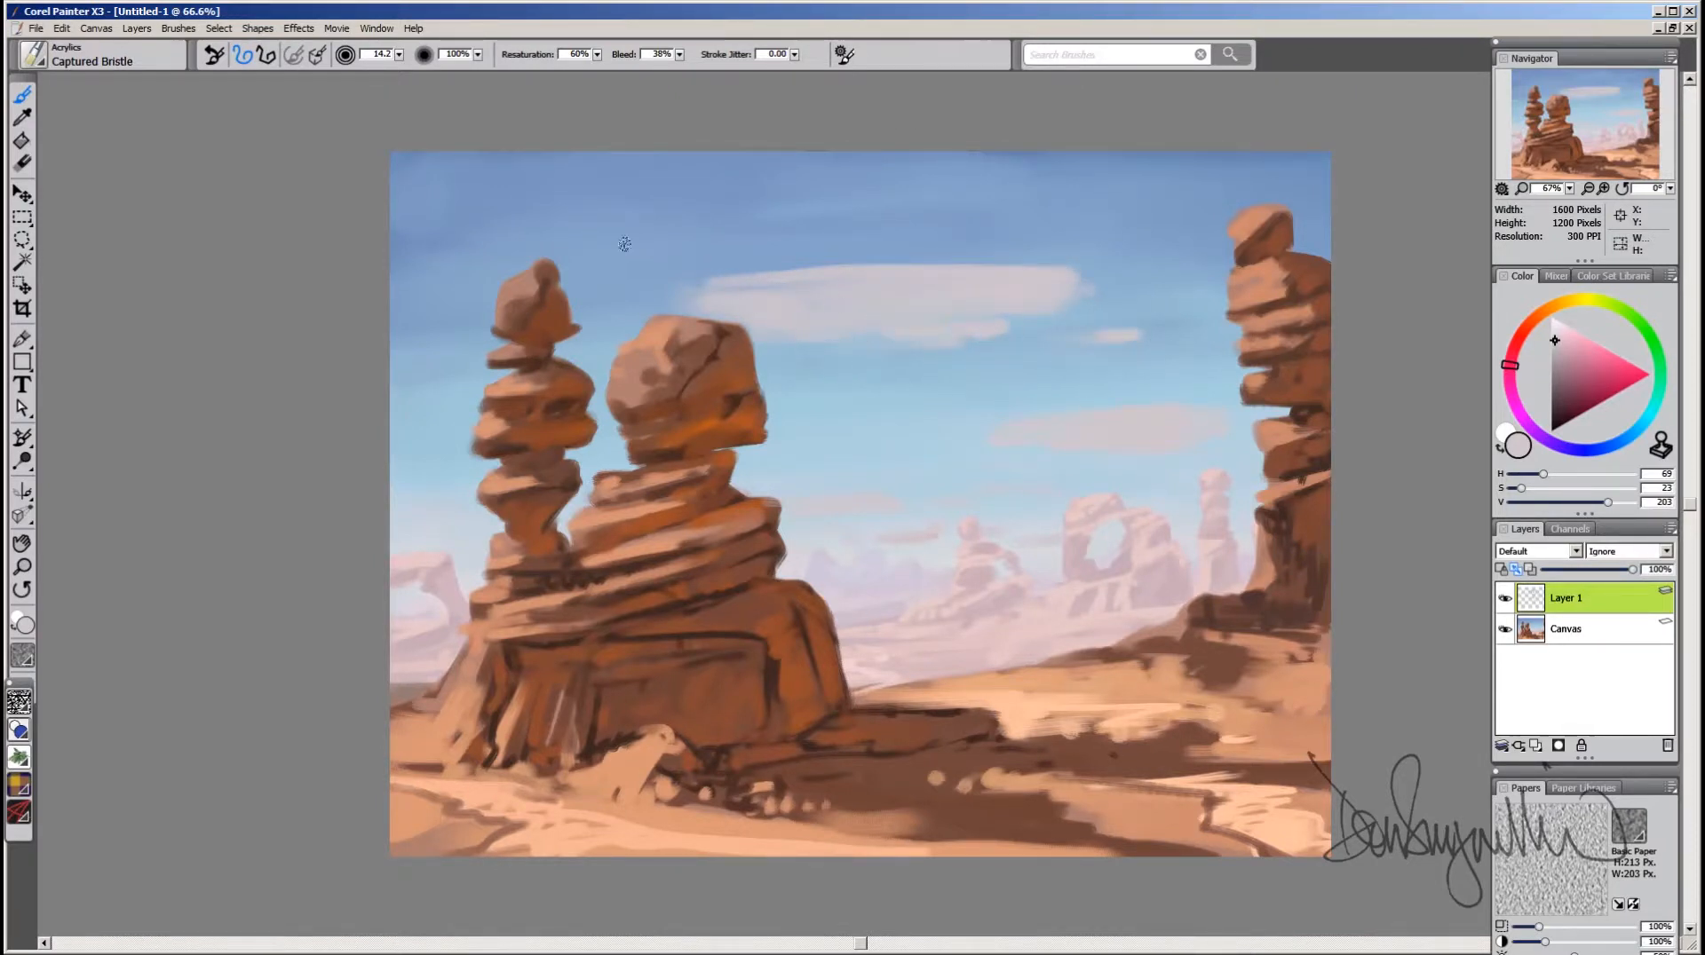
Step: Paint a broad pinkish overhead cloud base across the upper left sky and a small one at the upper right edge
{"action": "mouse_move", "coordinate": [411, 218]}
{"action": "left_mouse_down"}
{"action": "mouse_move", "coordinate": [515, 224]}
{"action": "mouse_move", "coordinate": [452, 190]}
{"action": "mouse_move", "coordinate": [811, 172]}
{"action": "left_mouse_up"}
{"action": "left_click_drag", "start_coordinate": [533, 217], "coordinate": [670, 221]}
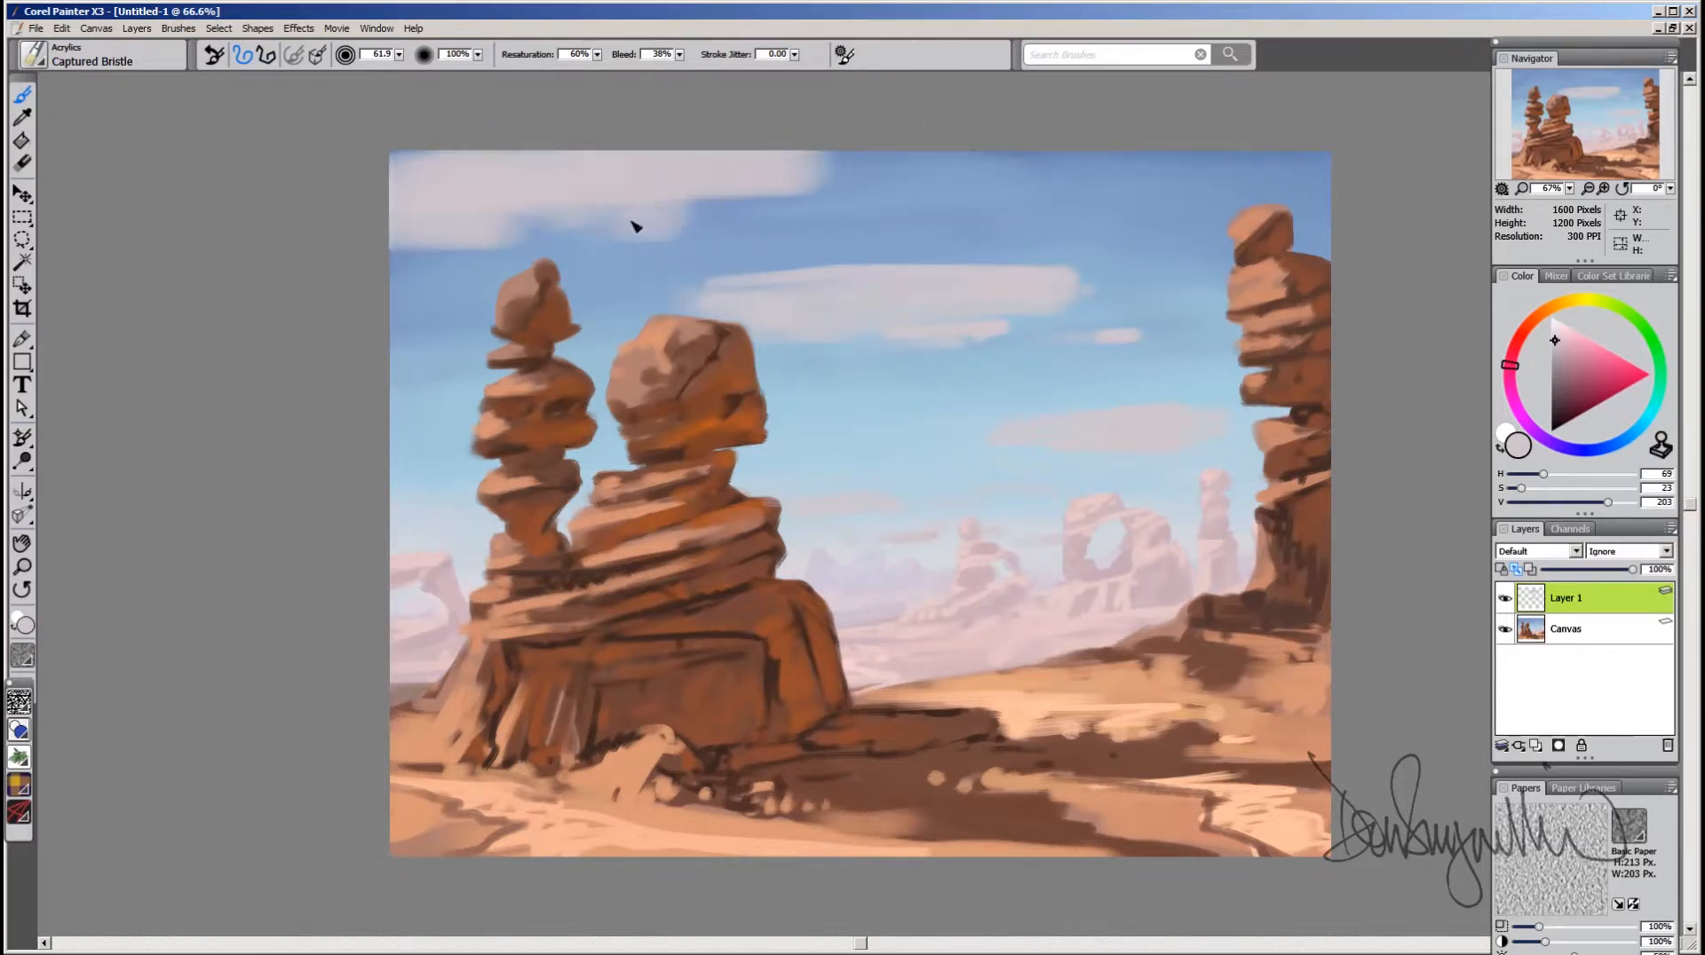
{"action": "left_click_drag", "start_coordinate": [875, 166], "coordinate": [790, 181]}
{"action": "left_click_drag", "start_coordinate": [844, 175], "coordinate": [852, 180]}
{"action": "mouse_move", "coordinate": [870, 171]}
{"action": "left_mouse_down"}
{"action": "mouse_move", "coordinate": [502, 205]}
{"action": "mouse_move", "coordinate": [450, 244]}
{"action": "left_mouse_up"}
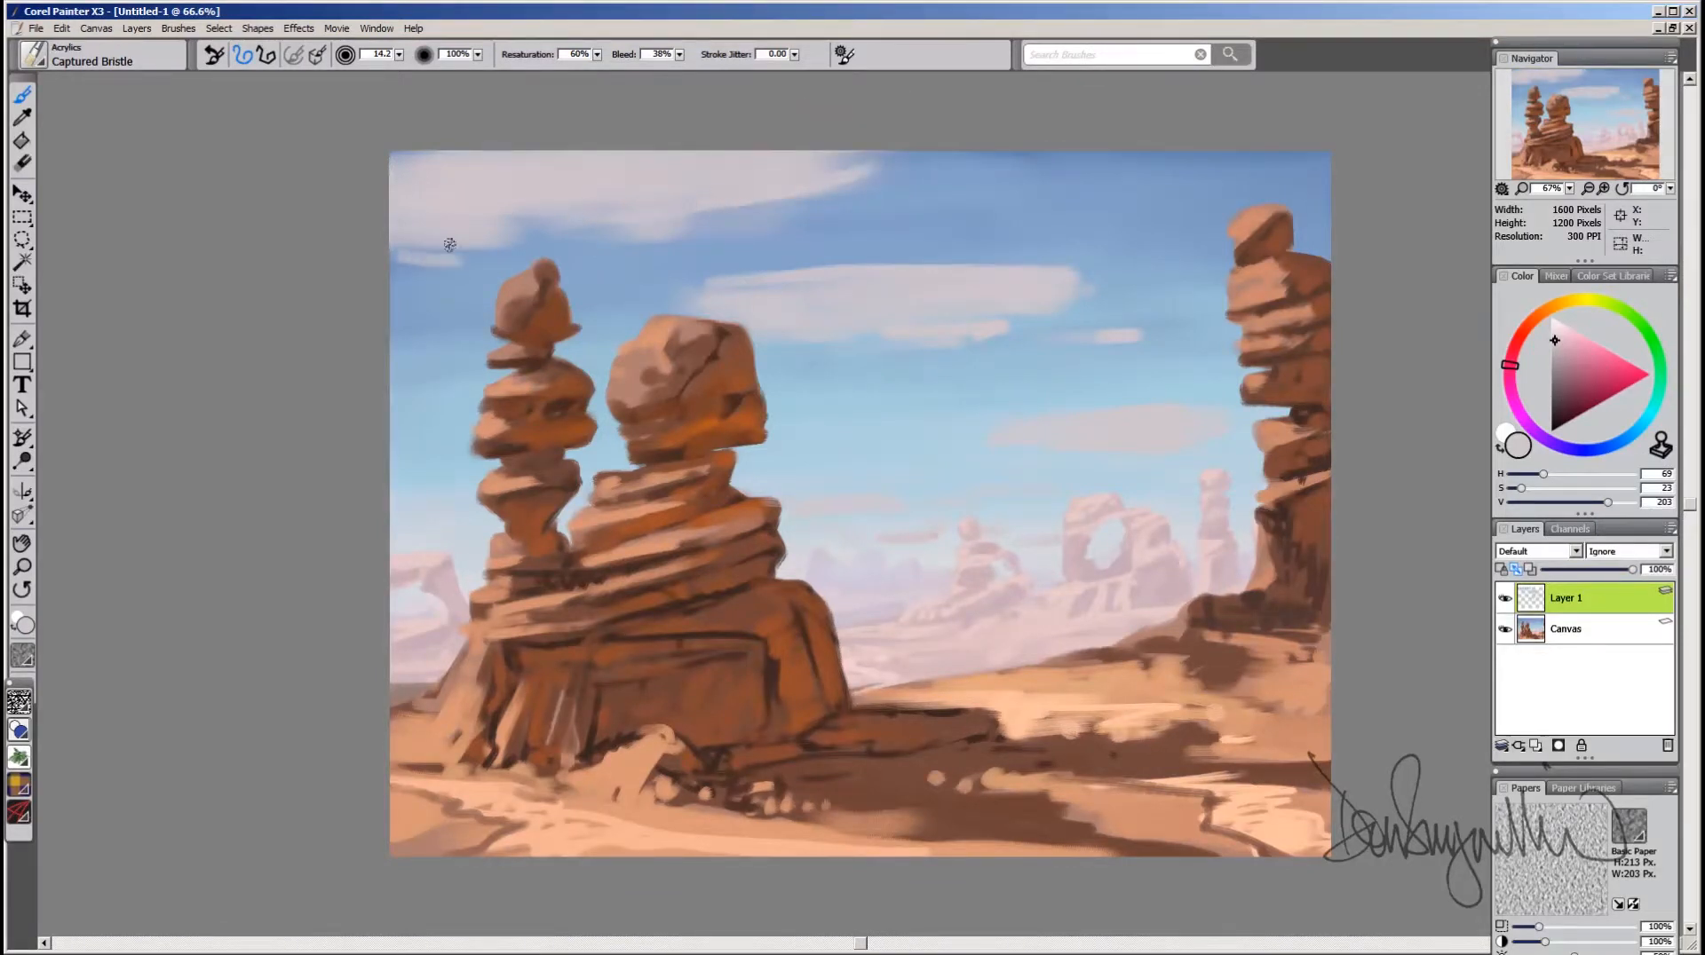
{"action": "key", "text": "]"}
{"action": "mouse_move", "coordinate": [825, 178]}
{"action": "left_mouse_down"}
{"action": "mouse_move", "coordinate": [881, 184]}
{"action": "mouse_move", "coordinate": [862, 203]}
{"action": "mouse_move", "coordinate": [902, 175]}
{"action": "mouse_move", "coordinate": [993, 169]}
{"action": "left_mouse_up"}
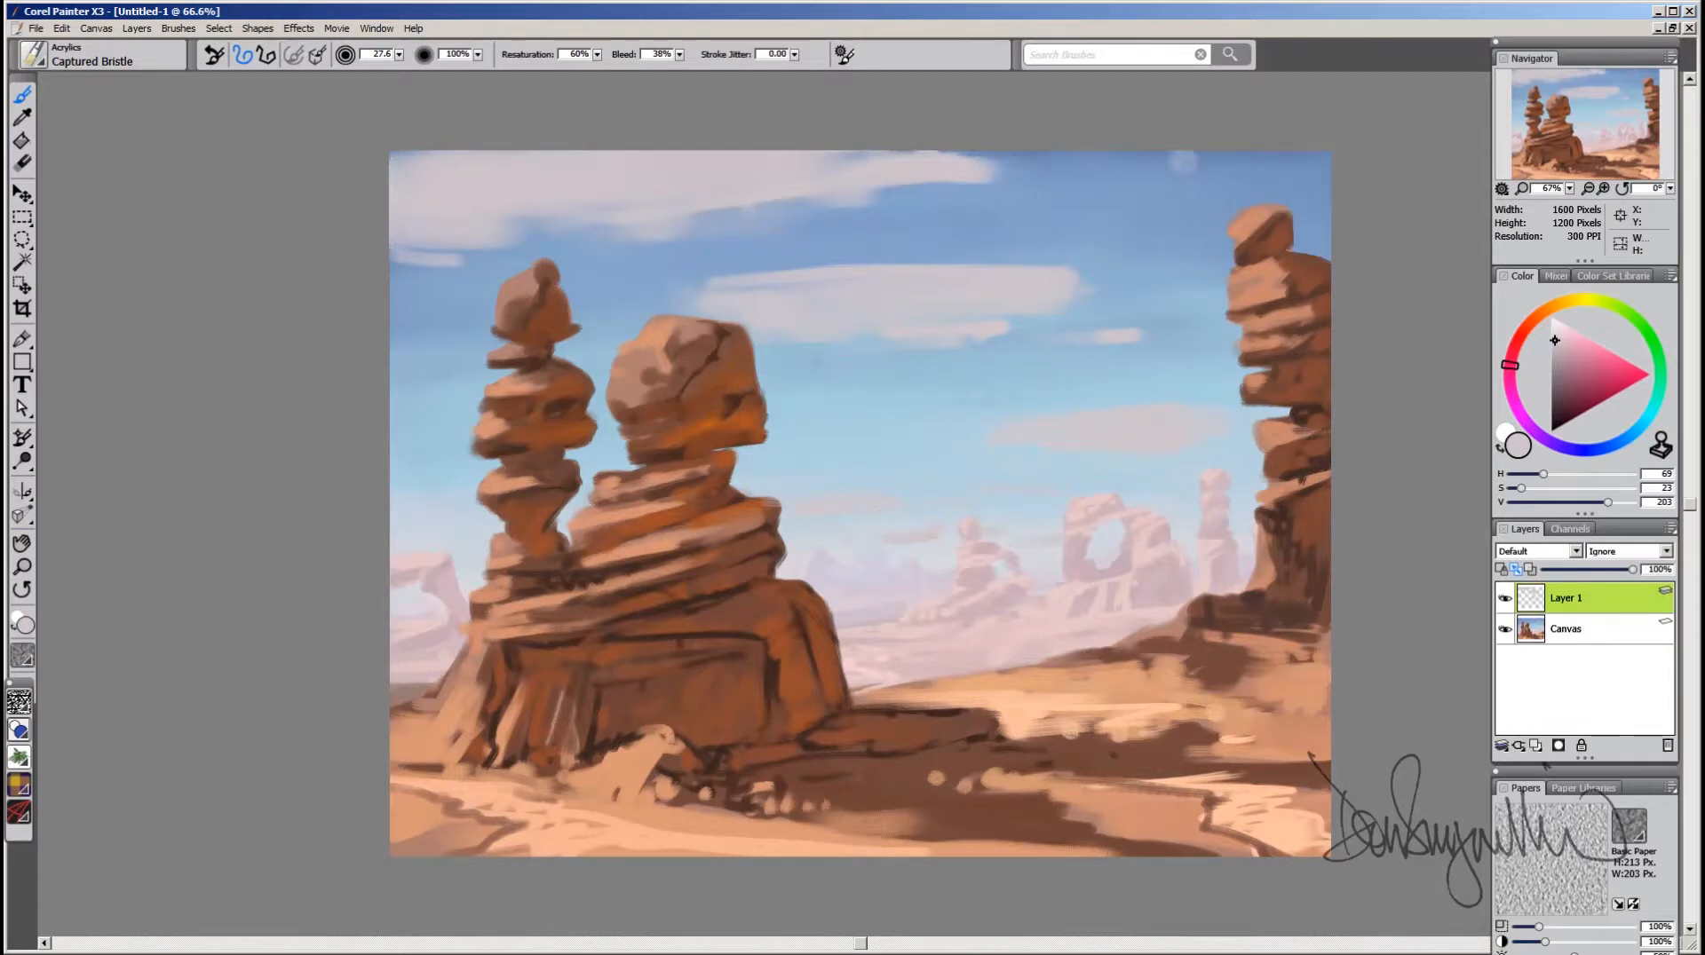
{"action": "left_click", "coordinate": [963, 528], "text": "alt"}
{"action": "mouse_move", "coordinate": [1226, 181]}
{"action": "left_mouse_down"}
{"action": "mouse_move", "coordinate": [1169, 174]}
{"action": "mouse_move", "coordinate": [1195, 159]}
{"action": "mouse_move", "coordinate": [1109, 154]}
{"action": "mouse_move", "coordinate": [1230, 162]}
{"action": "left_mouse_up"}
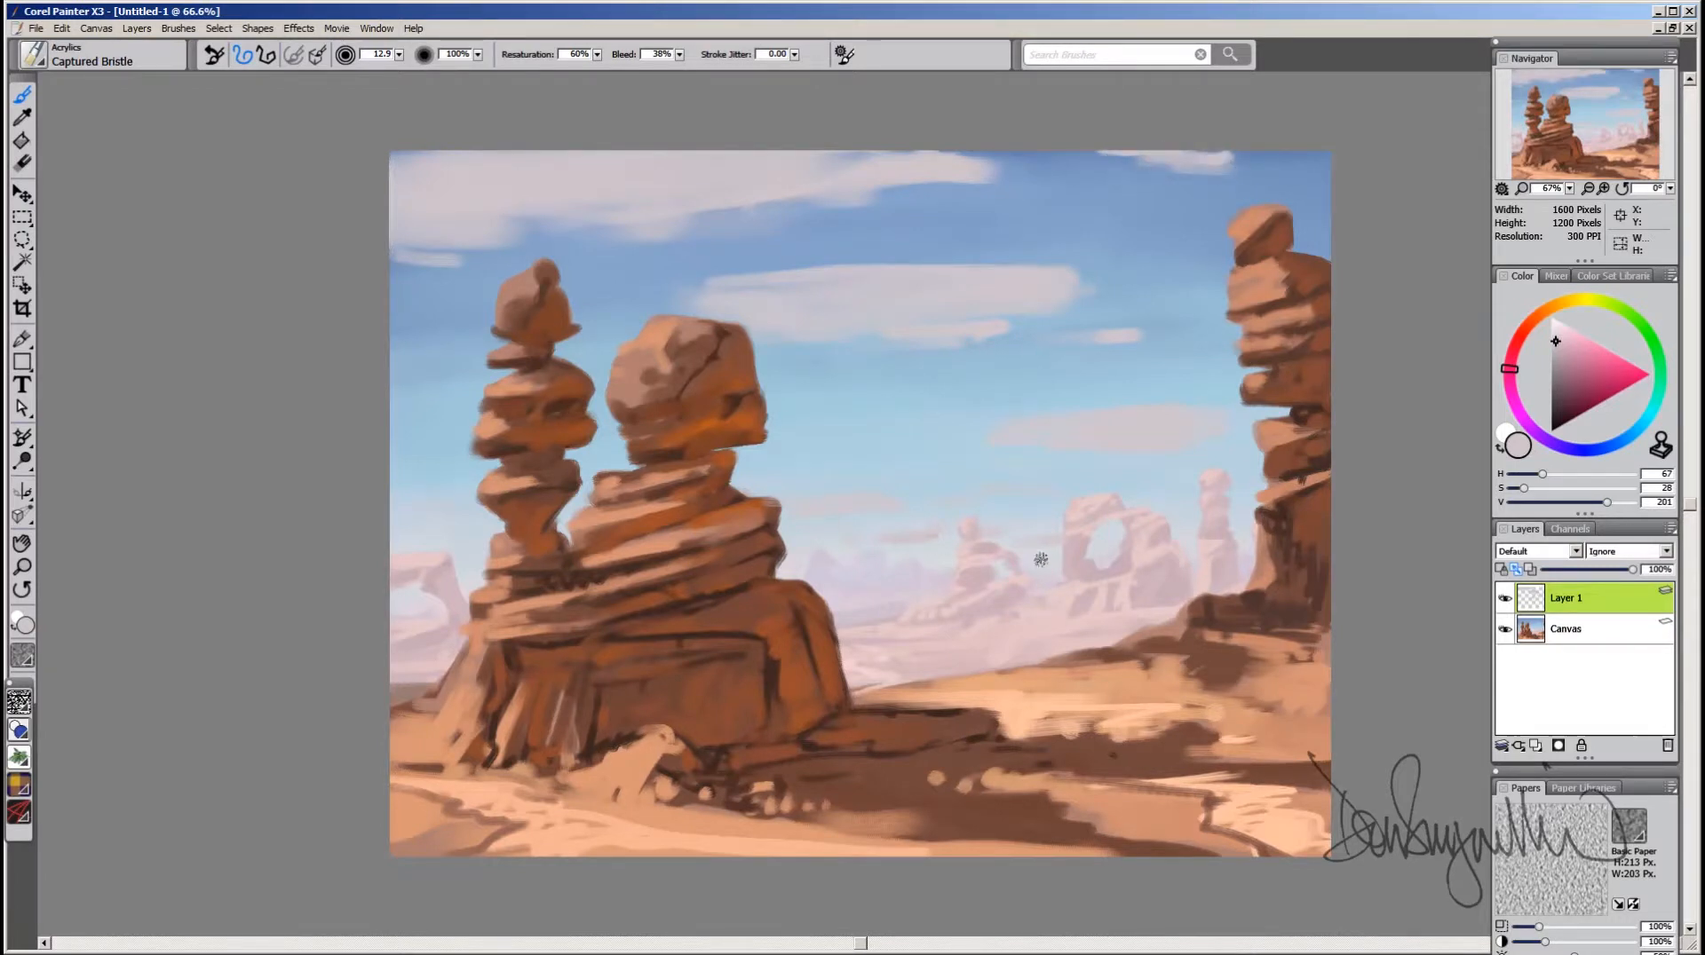
Step: Set a near-white colour and paint a domed, puffy top onto the large central cloud
{"action": "left_click", "coordinate": [1564, 306]}
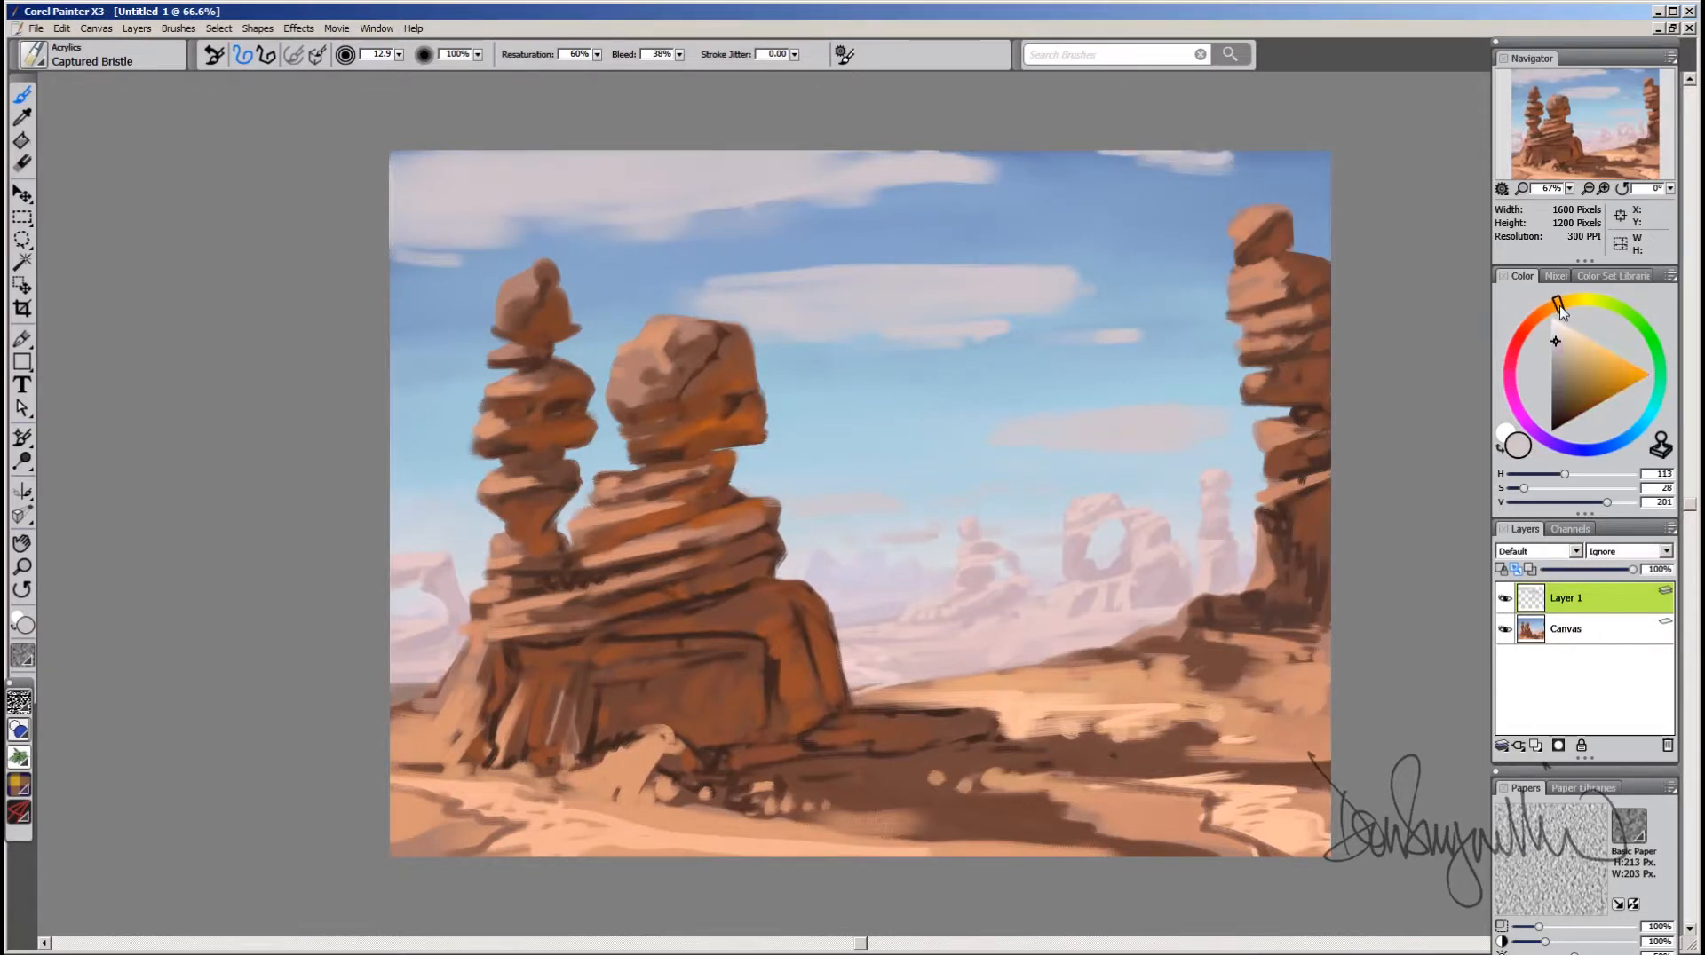
{"action": "left_click", "coordinate": [1552, 333]}
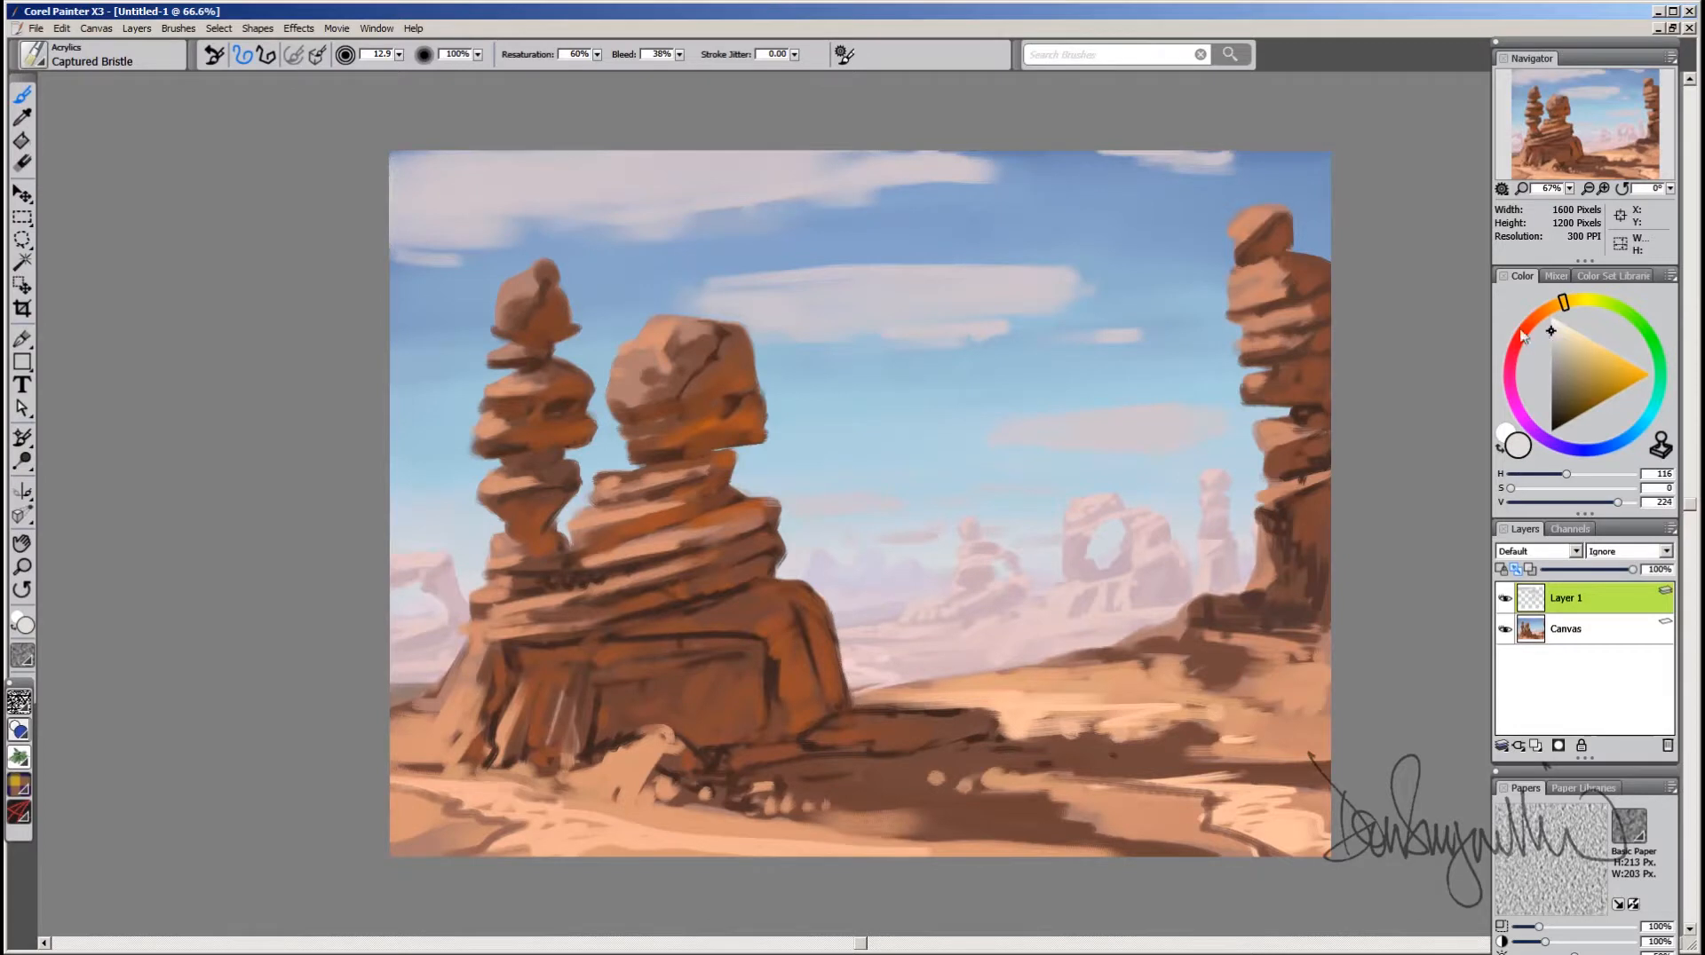
{"action": "mouse_move", "coordinate": [708, 286]}
{"action": "left_mouse_down"}
{"action": "mouse_move", "coordinate": [836, 265]}
{"action": "mouse_move", "coordinate": [803, 239]}
{"action": "mouse_move", "coordinate": [905, 258]}
{"action": "mouse_move", "coordinate": [879, 228]}
{"action": "mouse_move", "coordinate": [965, 262]}
{"action": "mouse_move", "coordinate": [938, 221]}
{"action": "mouse_move", "coordinate": [892, 261]}
{"action": "mouse_move", "coordinate": [798, 286]}
{"action": "mouse_move", "coordinate": [862, 250]}
{"action": "left_mouse_up"}
{"action": "left_click", "coordinate": [1556, 343]}
{"action": "left_click", "coordinate": [848, 250], "text": "alt"}
{"action": "left_click", "coordinate": [911, 204], "text": "alt"}
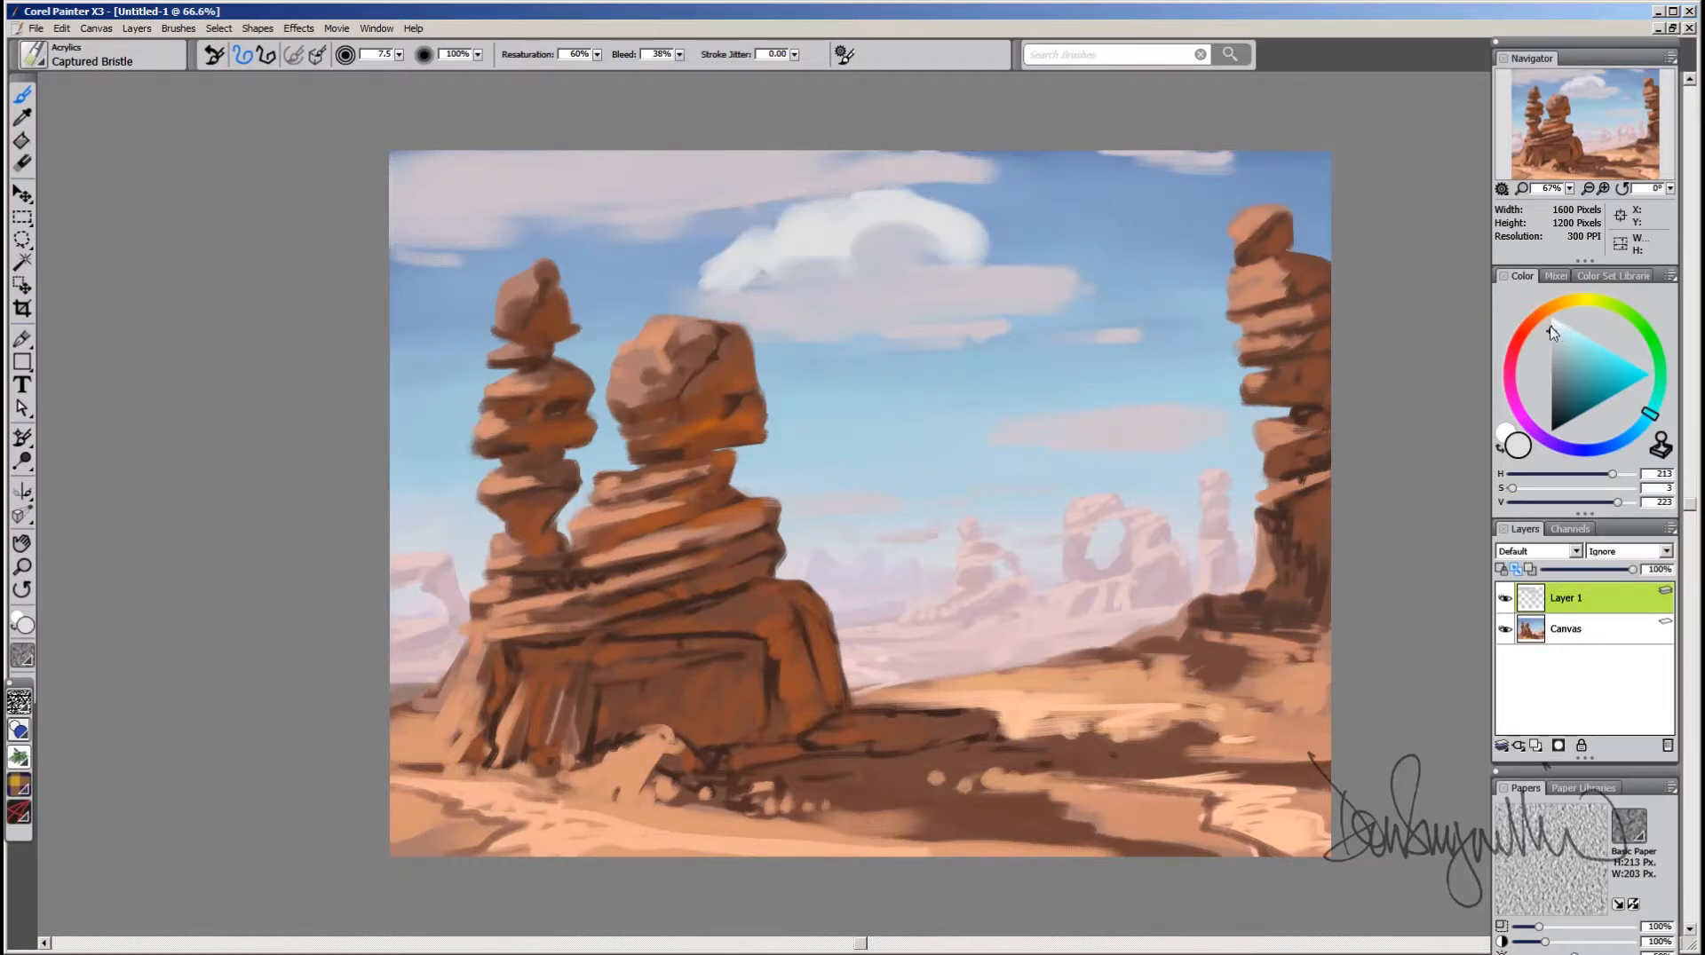
Step: Add curled white puffs down the right shoulder of the central cloud with a fine 7.5 brush
{"action": "mouse_move", "coordinate": [915, 199]}
{"action": "left_mouse_down"}
{"action": "mouse_move", "coordinate": [1032, 252]}
{"action": "mouse_move", "coordinate": [995, 265]}
{"action": "mouse_move", "coordinate": [1053, 275]}
{"action": "mouse_move", "coordinate": [1059, 308]}
{"action": "left_mouse_up"}
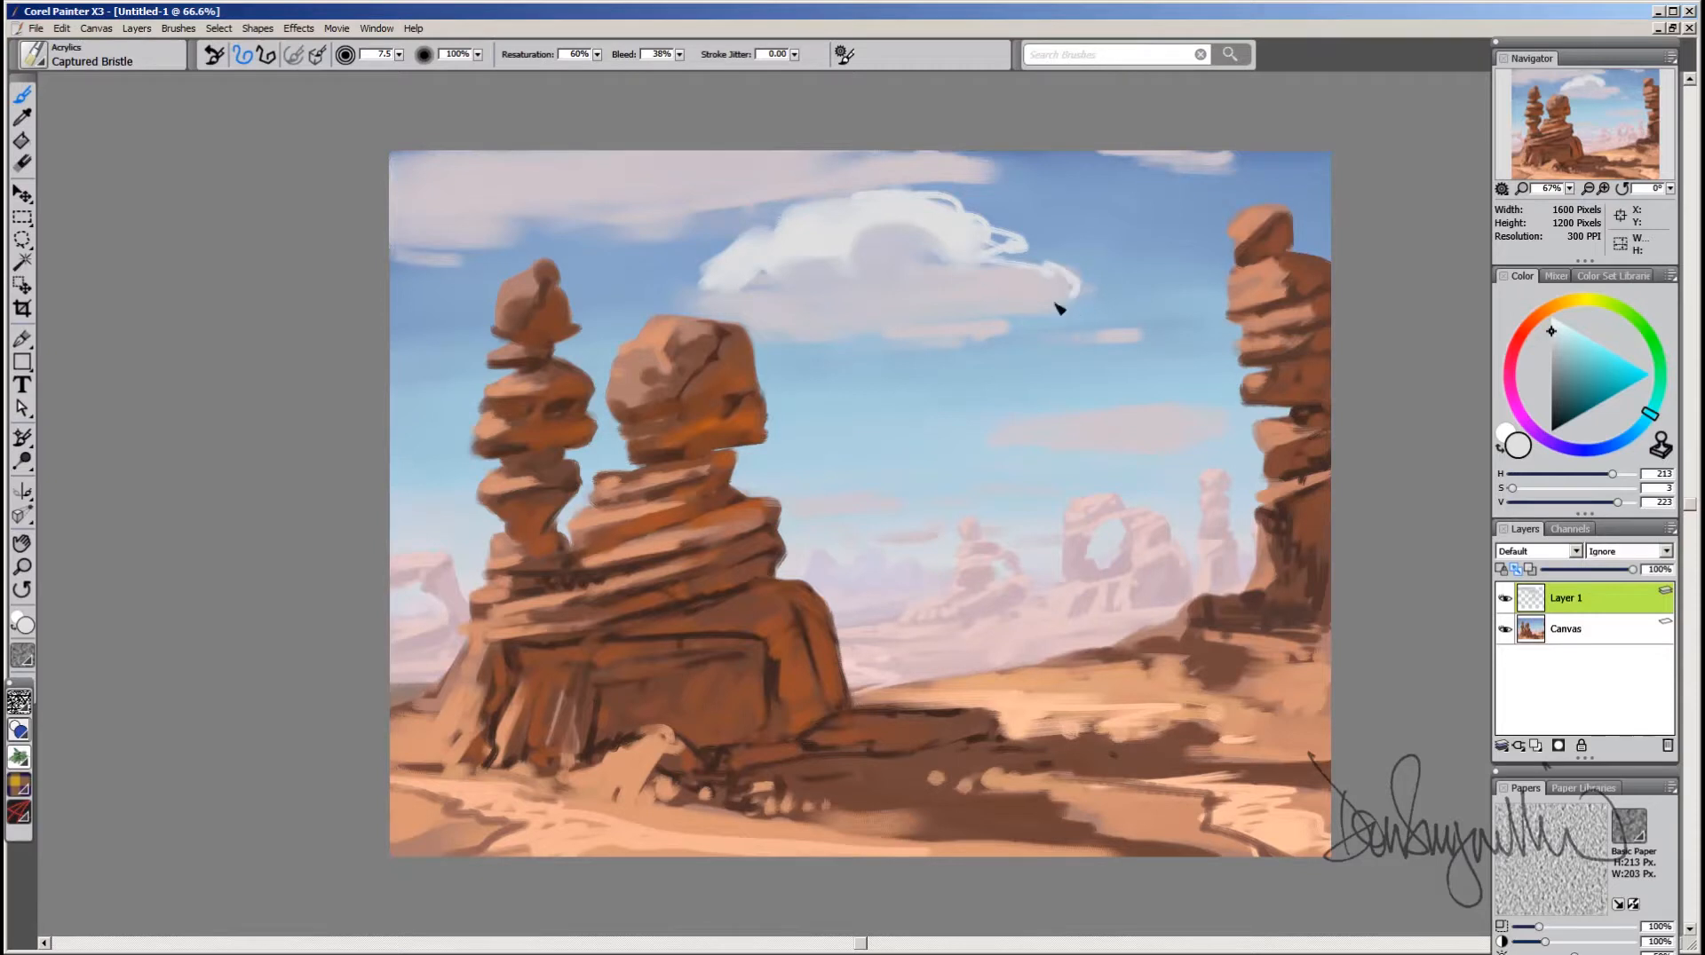
{"action": "mouse_move", "coordinate": [983, 266]}
{"action": "left_mouse_down"}
{"action": "mouse_move", "coordinate": [945, 269]}
{"action": "mouse_move", "coordinate": [918, 236]}
{"action": "mouse_move", "coordinate": [863, 248]}
{"action": "left_mouse_up"}
{"action": "mouse_move", "coordinate": [860, 256]}
{"action": "left_mouse_down"}
{"action": "mouse_move", "coordinate": [819, 237]}
{"action": "mouse_move", "coordinate": [858, 251]}
{"action": "left_mouse_up"}
Step: Paint white on the right end and lower left streaks of the overhead cloud, with sampled lavender-grey shading between them
{"action": "left_click_drag", "start_coordinate": [982, 158], "coordinate": [951, 179]}
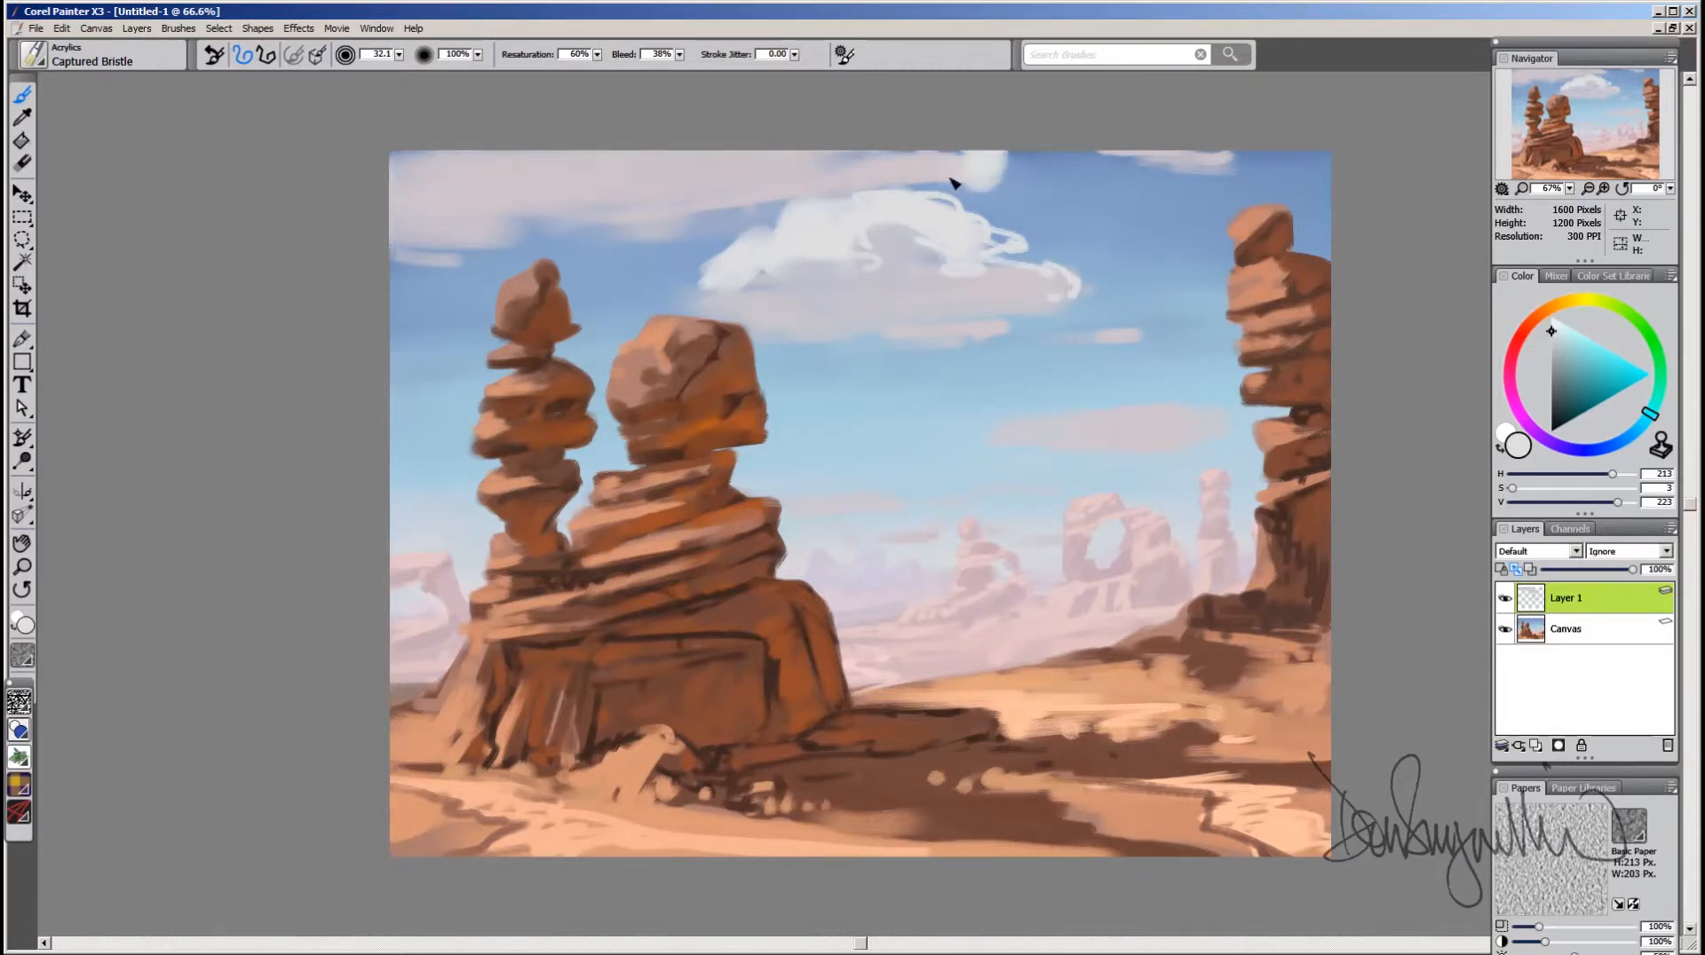
{"action": "mouse_move", "coordinate": [607, 228]}
{"action": "left_mouse_down", "text": "ctrl+alt"}
{"action": "mouse_move", "coordinate": [556, 219]}
{"action": "mouse_move", "coordinate": [625, 228]}
{"action": "mouse_move", "coordinate": [612, 206]}
{"action": "left_mouse_up", "text": "ctrl+alt"}
{"action": "left_click", "coordinate": [789, 257], "text": "alt"}
{"action": "left_click", "coordinate": [563, 206], "text": "alt"}
{"action": "left_click", "coordinate": [844, 173], "text": "alt"}
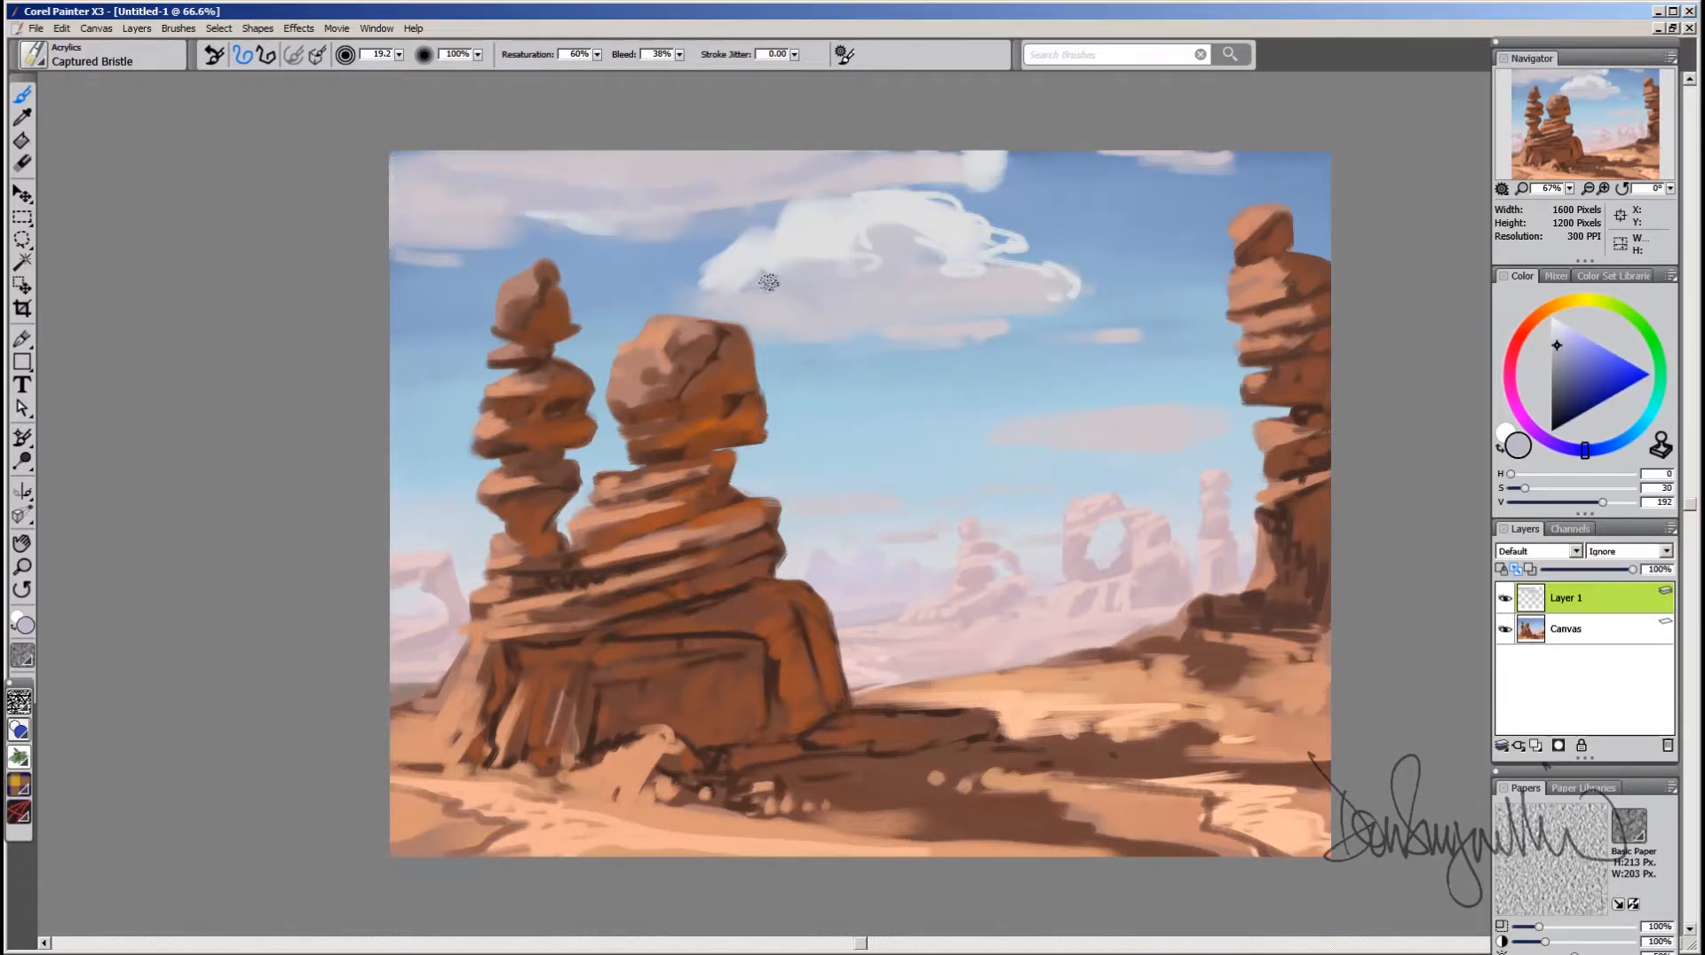
{"action": "left_click", "coordinate": [721, 253], "text": "alt"}
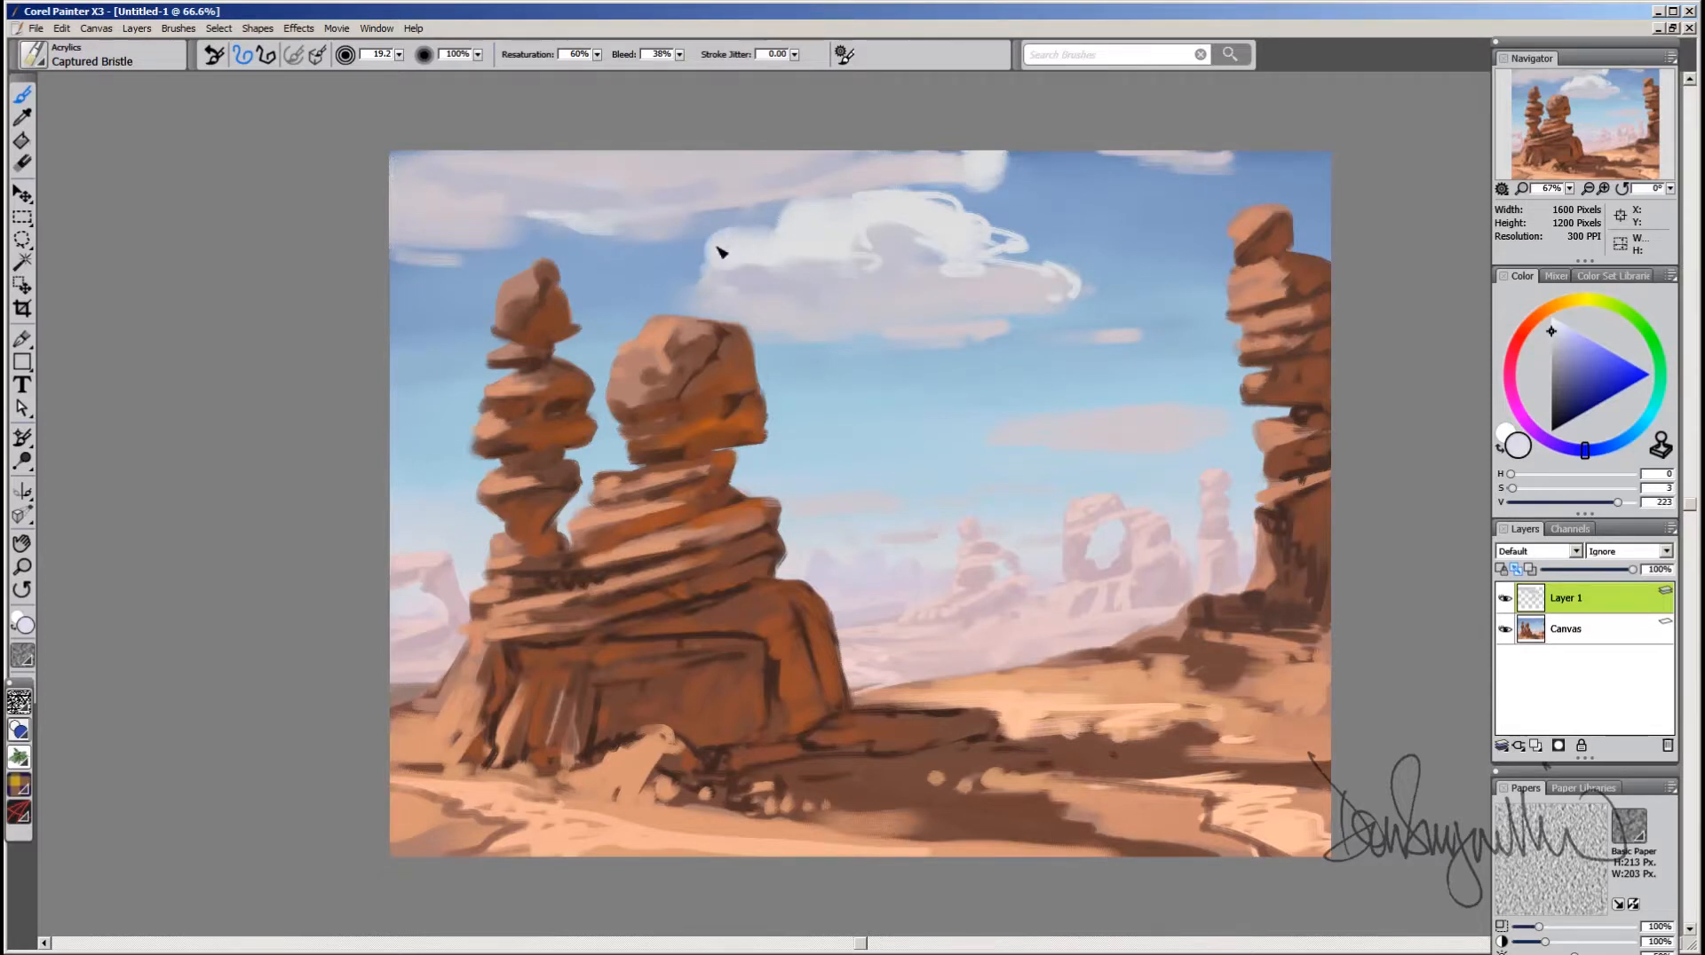
{"action": "left_click_drag", "start_coordinate": [444, 249], "coordinate": [553, 232]}
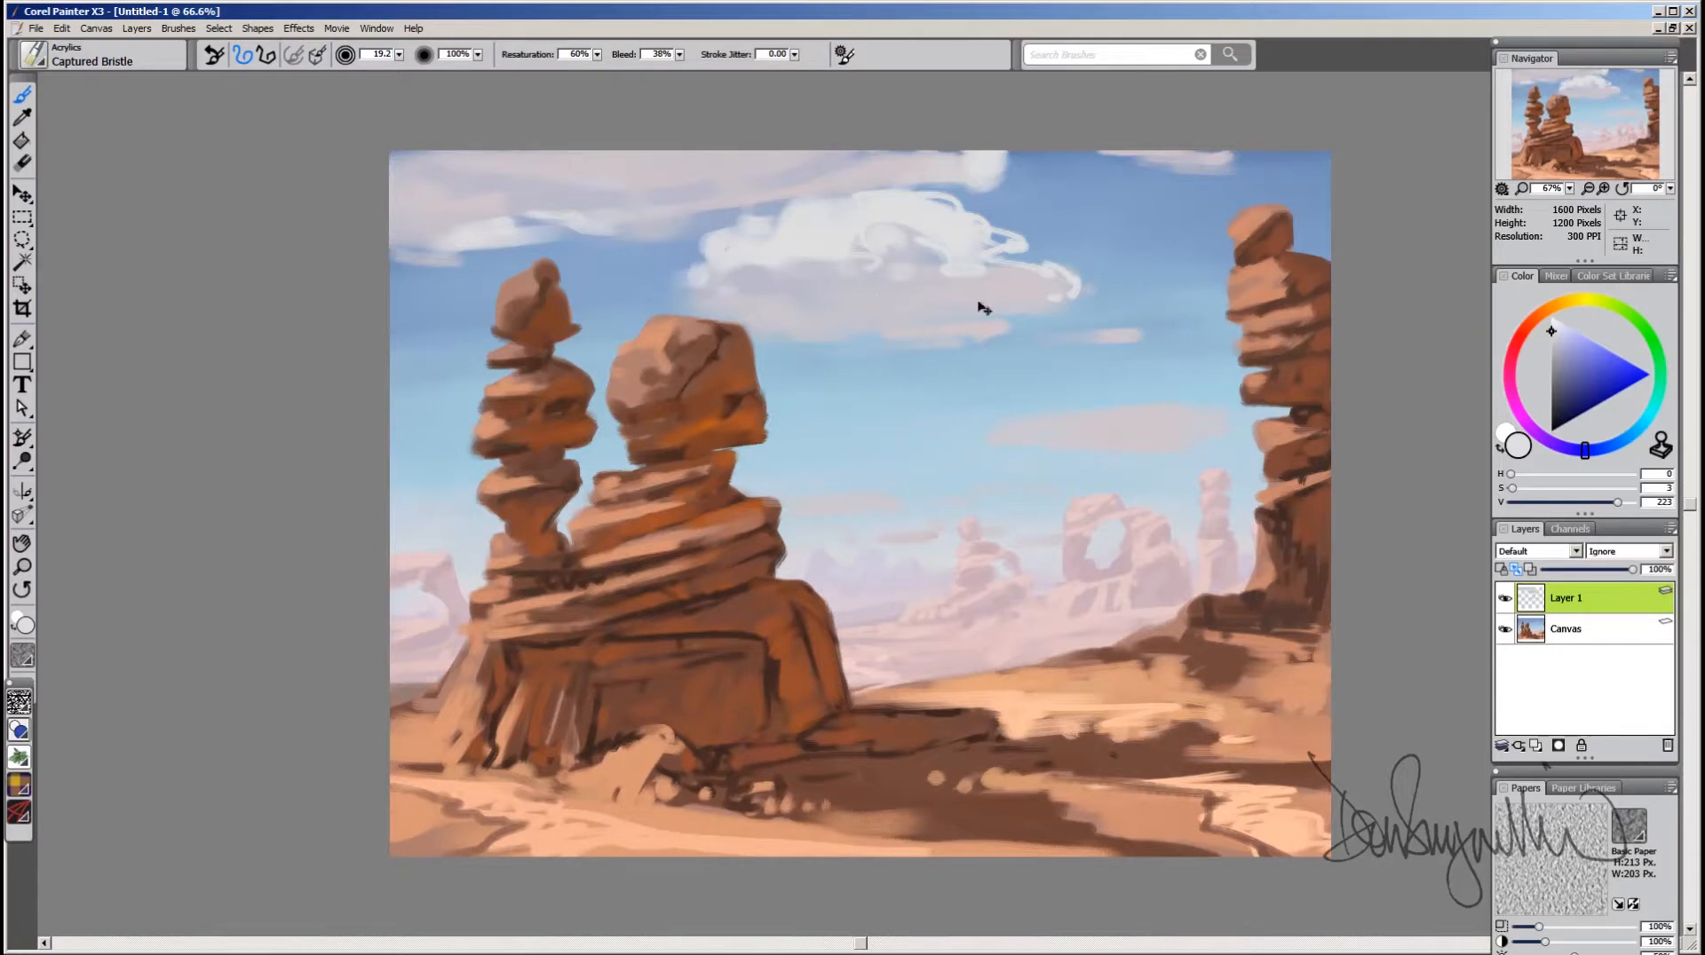
Step: Blend sampled lavender and white tones into the central cloud's inner puffs and the underside of the overhead cloud
{"action": "left_click_drag", "start_coordinate": [978, 303], "coordinate": [940, 270]}
{"action": "left_click", "coordinate": [907, 266], "text": "alt"}
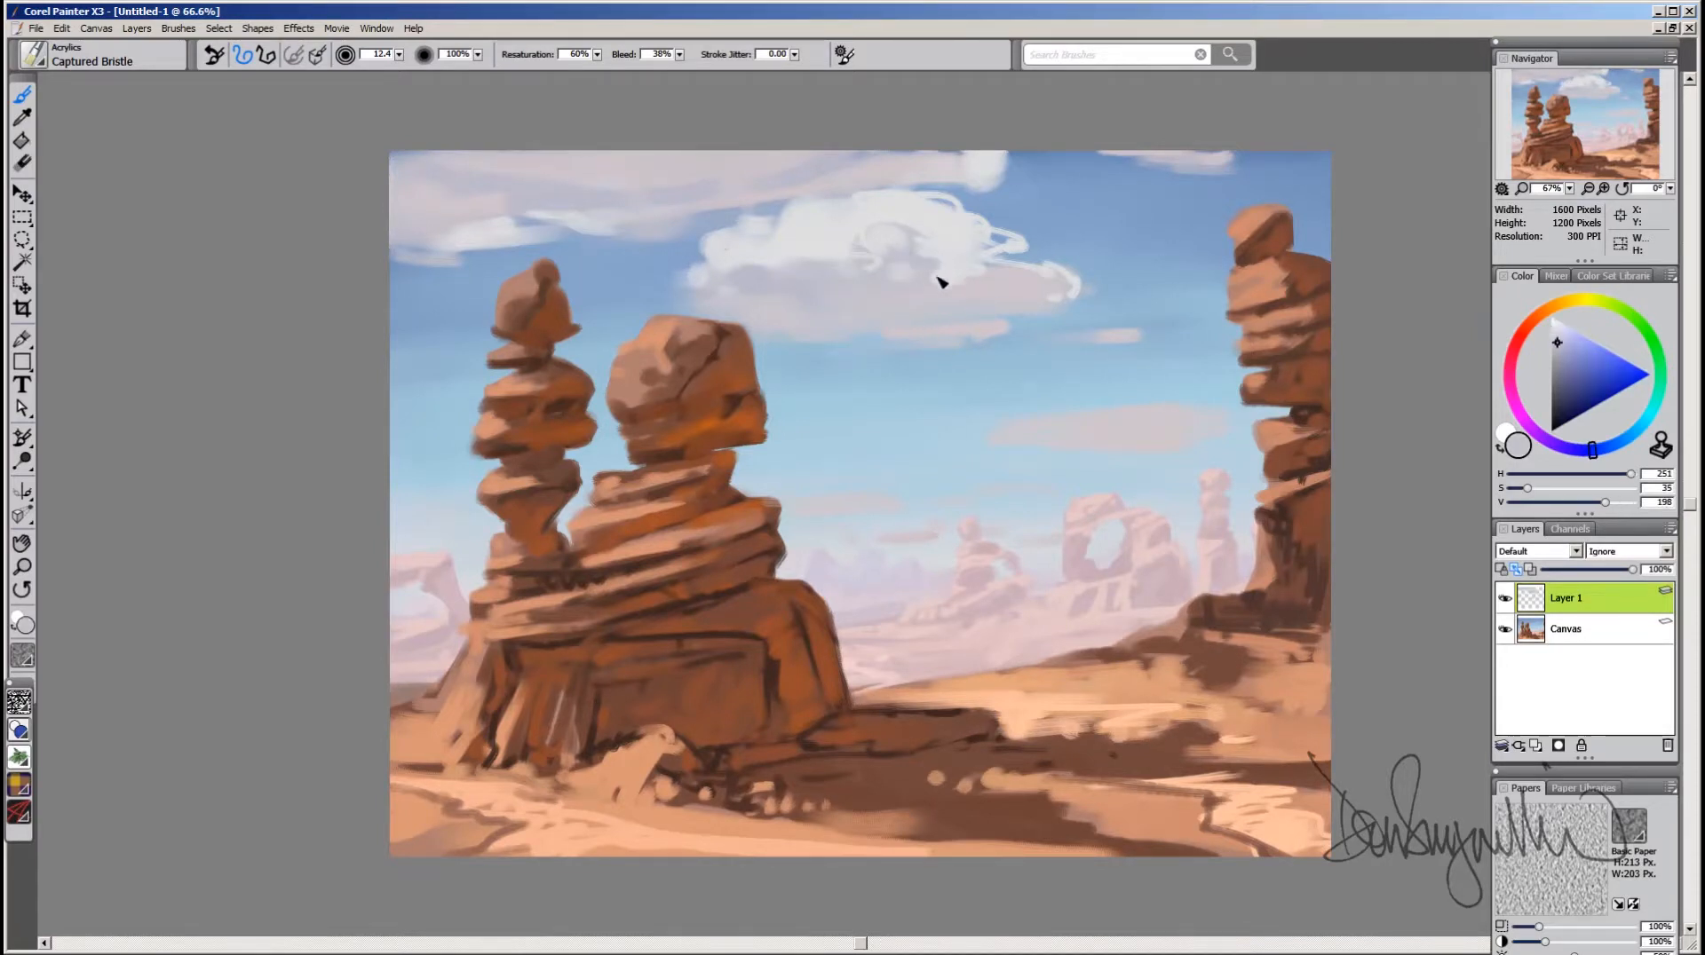
{"action": "left_click", "coordinate": [765, 176], "text": "alt"}
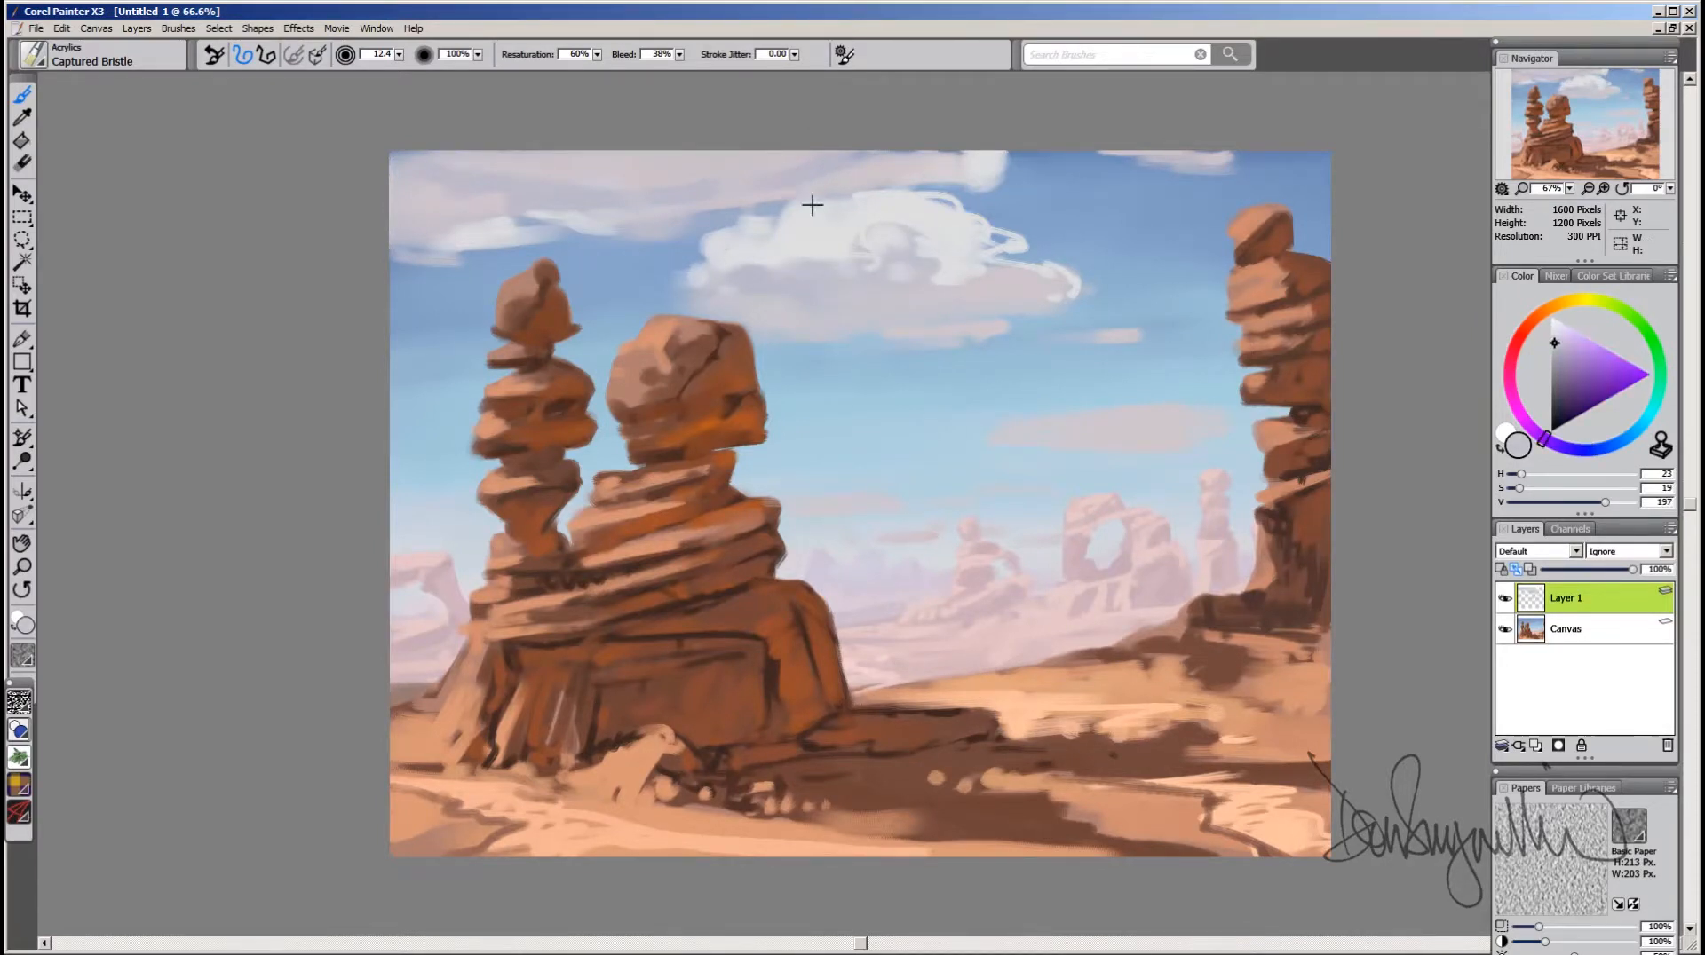
{"action": "left_click_drag", "start_coordinate": [812, 205], "coordinate": [812, 187]}
{"action": "left_click", "coordinate": [727, 204], "text": "alt"}
{"action": "left_click_drag", "start_coordinate": [919, 179], "coordinate": [979, 175]}
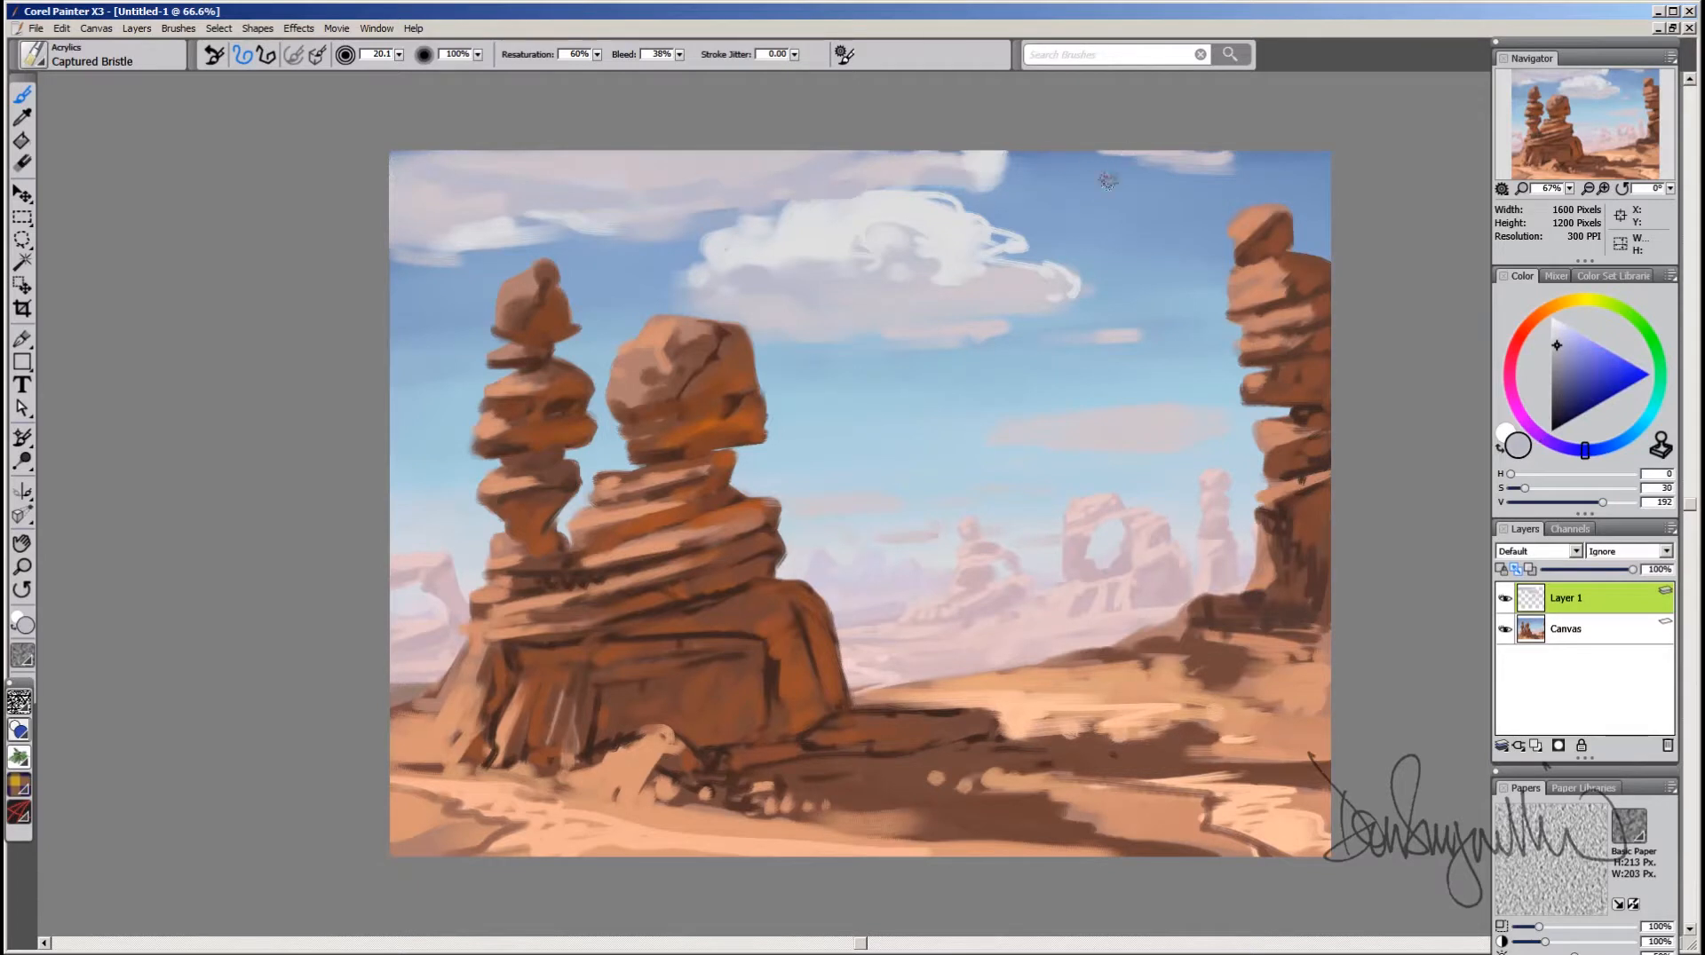
{"action": "left_click", "coordinate": [927, 216], "text": "alt"}
{"action": "left_click_drag", "start_coordinate": [887, 278], "coordinate": [887, 278]}
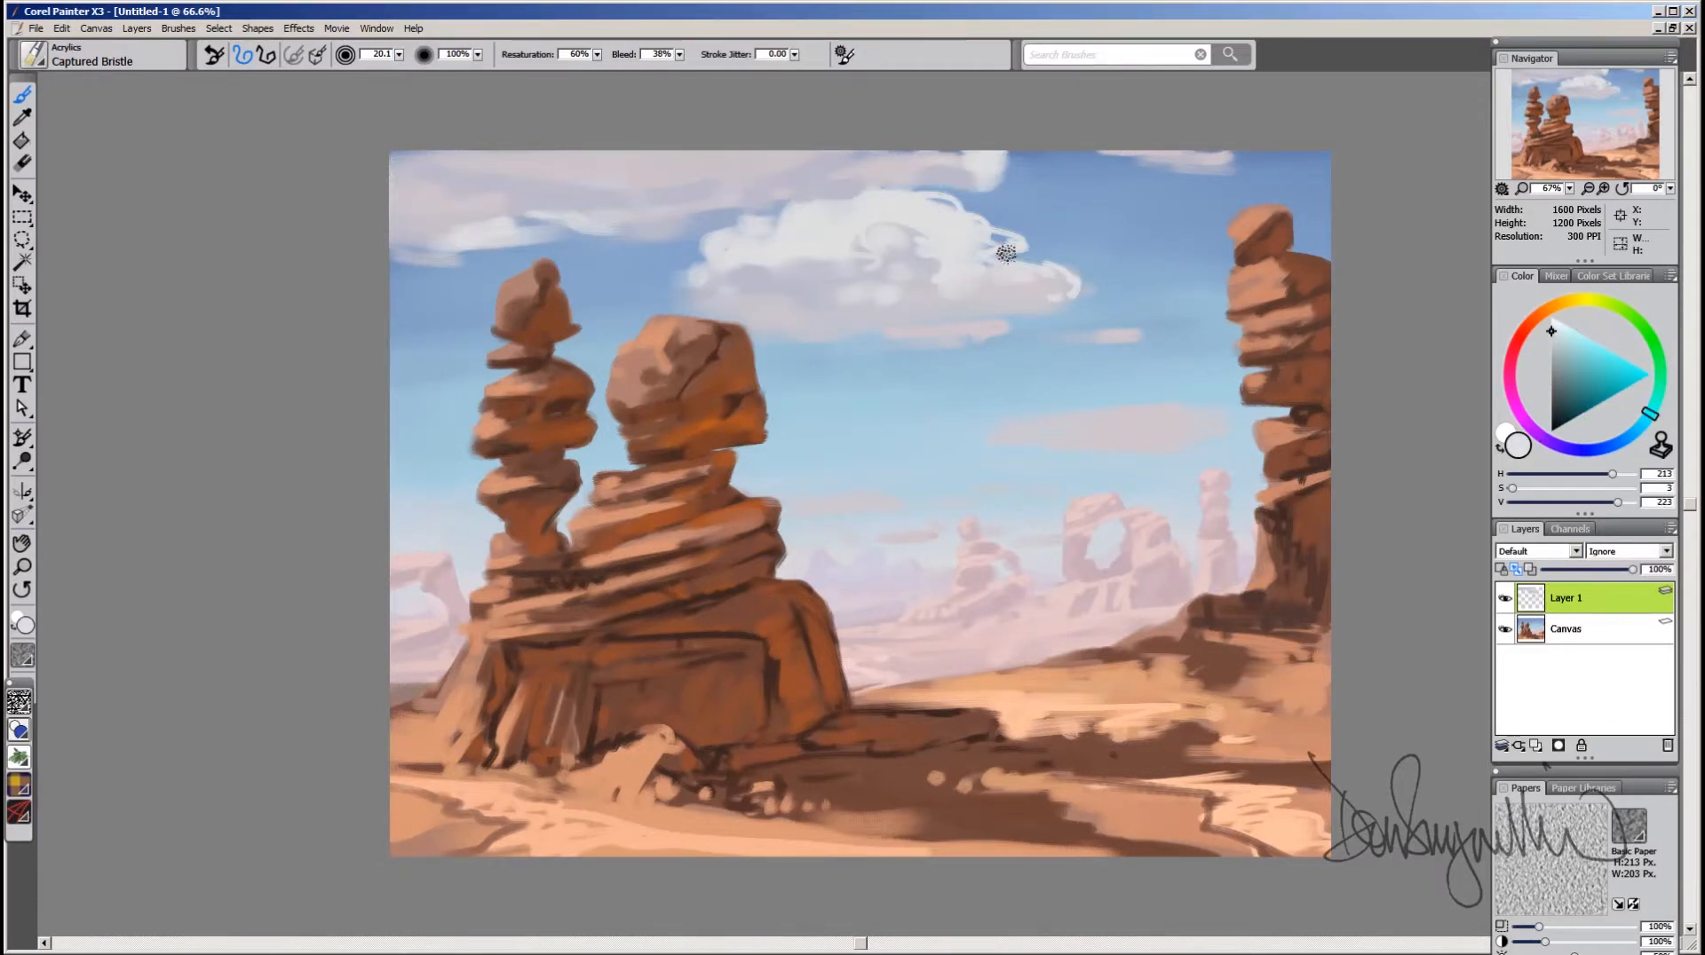
Step: Paint a small white puff cloud at the right end of the central cloud and flatten its base with sampled lavender
{"action": "mouse_move", "coordinate": [1076, 327]}
{"action": "left_mouse_down"}
{"action": "mouse_move", "coordinate": [1088, 307]}
{"action": "mouse_move", "coordinate": [1145, 331]}
{"action": "left_mouse_up"}
{"action": "left_click", "coordinate": [983, 274], "text": "alt"}
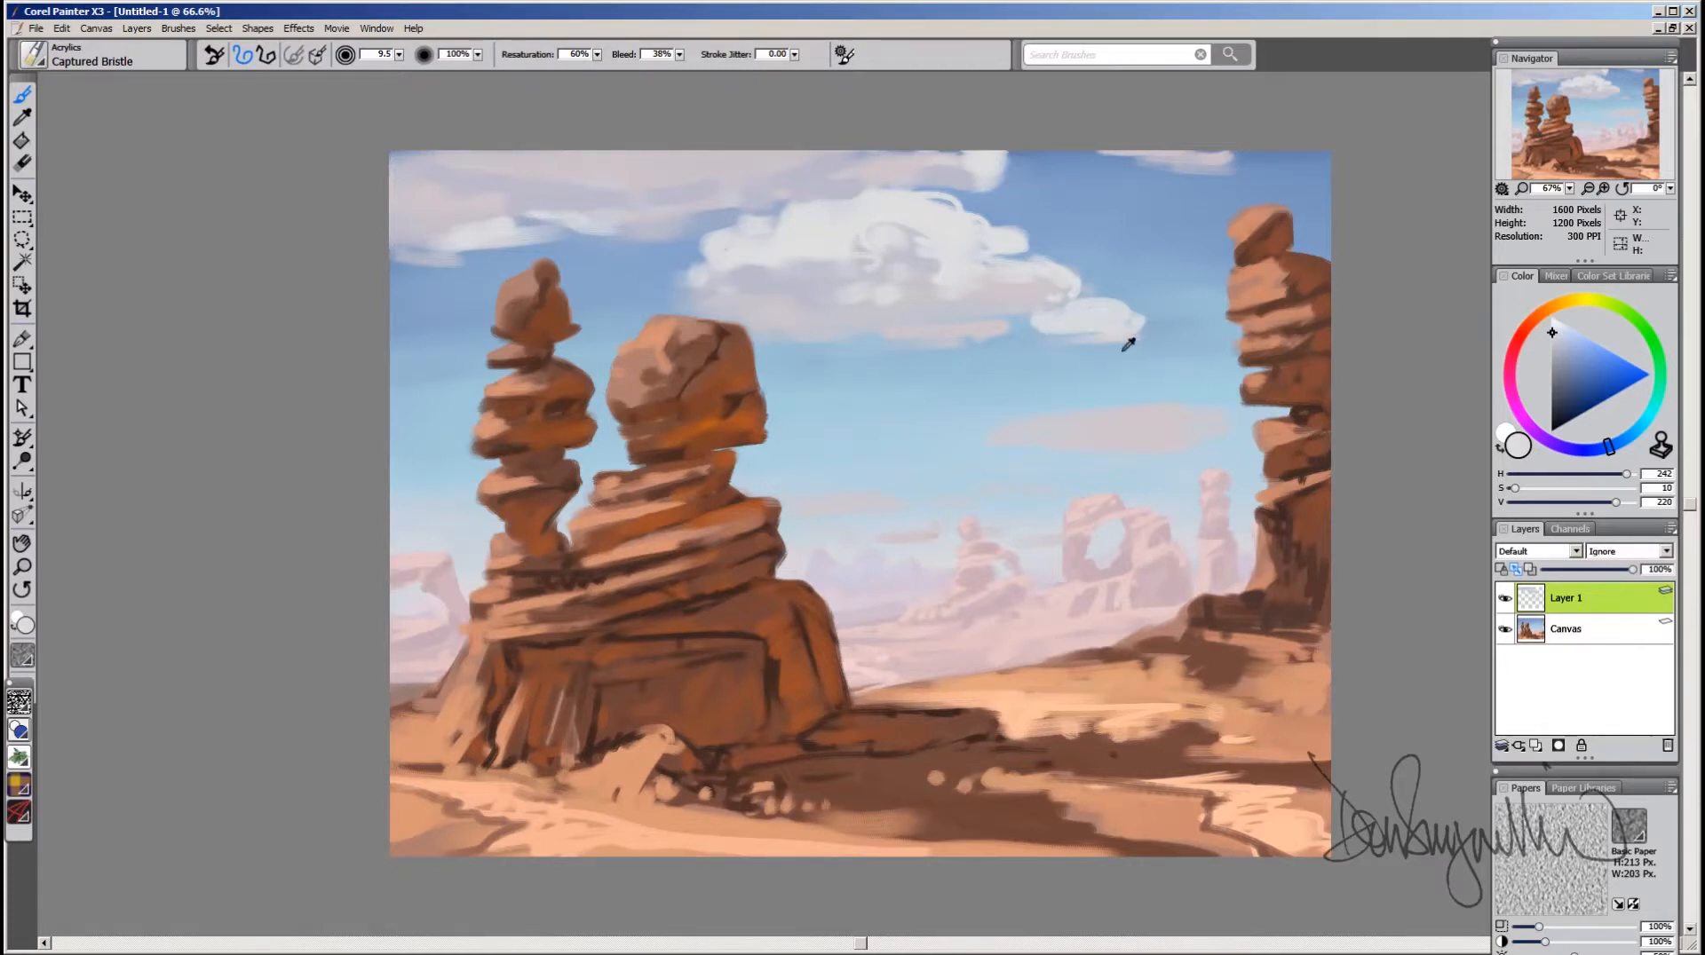
{"action": "left_click", "coordinate": [1127, 345], "text": "alt"}
{"action": "left_click_drag", "start_coordinate": [1025, 341], "coordinate": [1100, 342]}
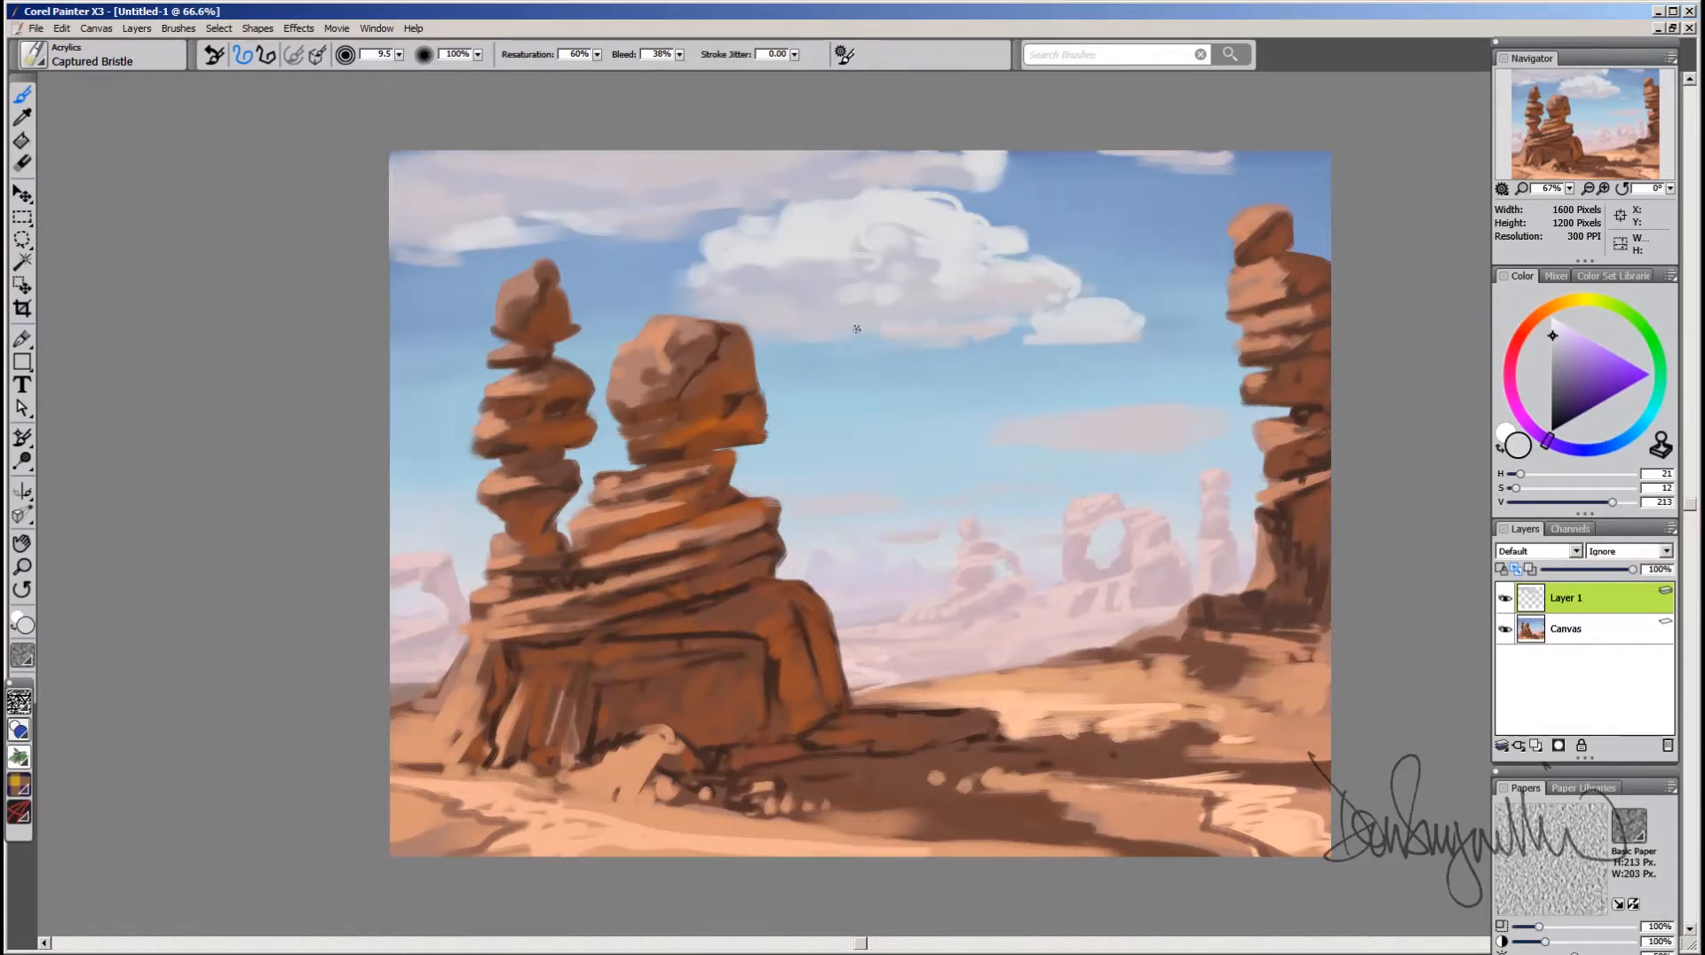
Step: Build a soft white domed top on the flat cloud above the distant arch
{"action": "mouse_move", "coordinate": [1093, 448]}
{"action": "left_mouse_down"}
{"action": "mouse_move", "coordinate": [1094, 393]}
{"action": "mouse_move", "coordinate": [1202, 400]}
{"action": "mouse_move", "coordinate": [1103, 419]}
{"action": "left_mouse_up"}
{"action": "left_click", "coordinate": [1092, 321], "text": "alt"}
{"action": "left_click", "coordinate": [916, 225], "text": "alt"}
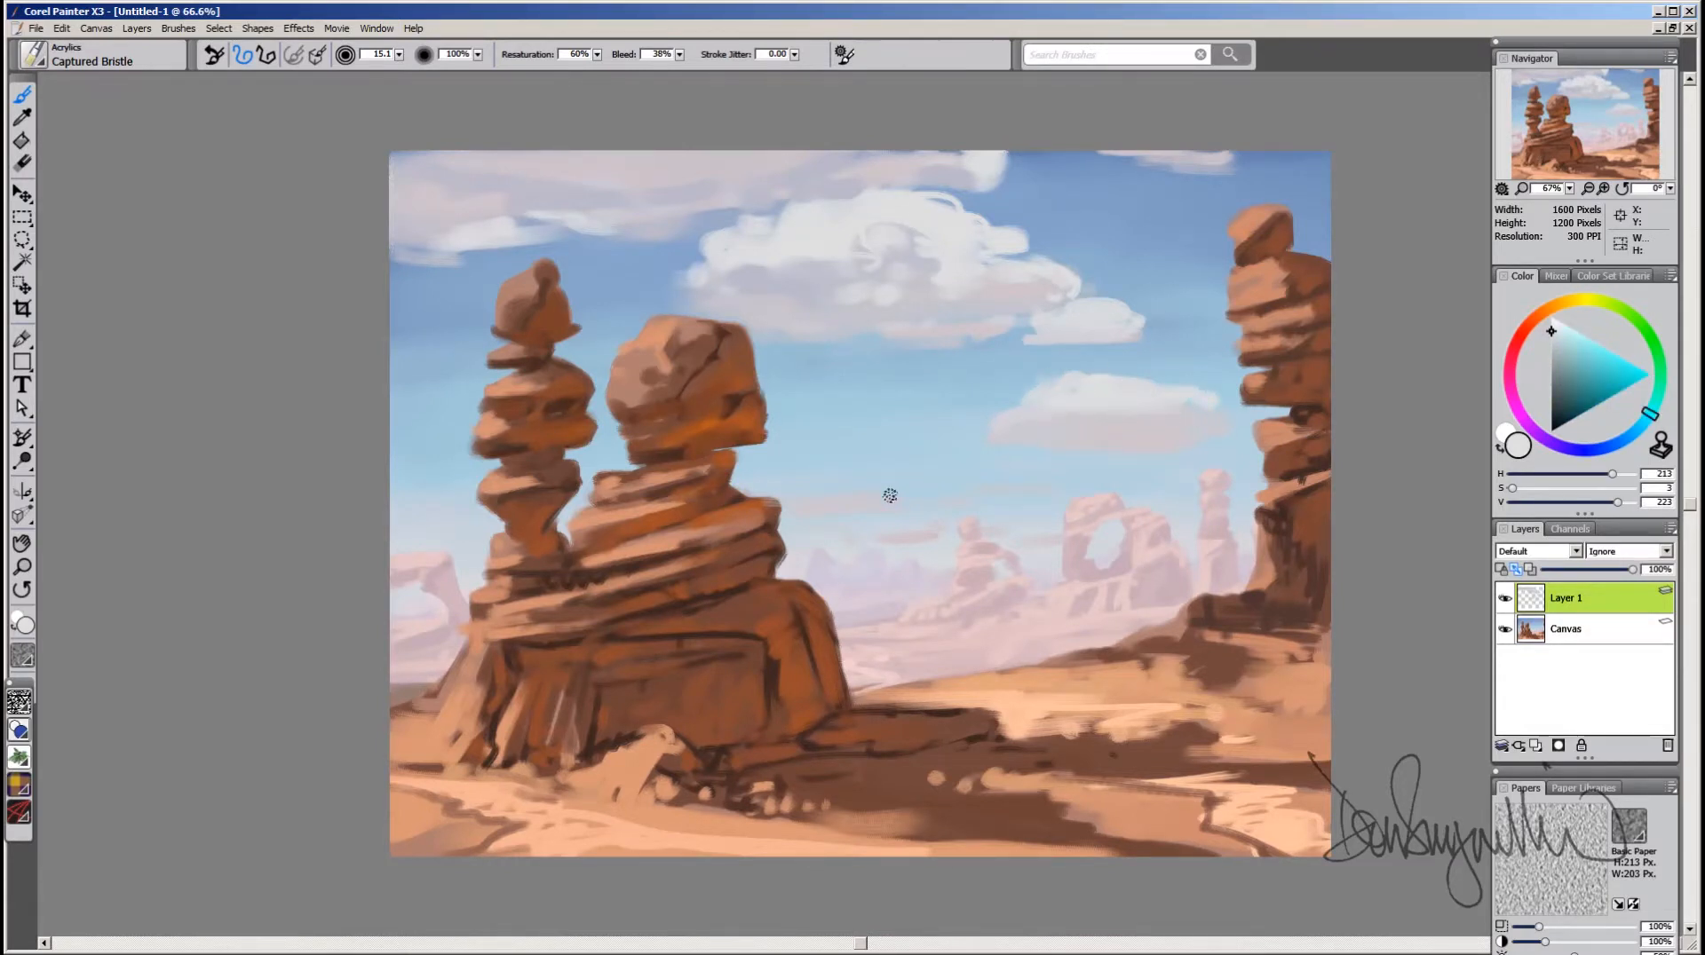
Step: Paint a puffy white cloud low in the sky just right of the central formation, using colours sampled from the nearby clouds
{"action": "mouse_move", "coordinate": [798, 492]}
{"action": "left_mouse_down"}
{"action": "mouse_move", "coordinate": [892, 497]}
{"action": "mouse_move", "coordinate": [834, 483]}
{"action": "mouse_move", "coordinate": [856, 468]}
{"action": "mouse_move", "coordinate": [781, 480]}
{"action": "mouse_move", "coordinate": [865, 503]}
{"action": "mouse_move", "coordinate": [856, 451]}
{"action": "left_mouse_up"}
{"action": "left_click", "coordinate": [855, 513], "text": "alt"}
{"action": "left_click", "coordinate": [808, 497], "text": "alt"}
{"action": "left_click", "coordinate": [848, 478], "text": "alt"}
{"action": "left_click", "coordinate": [1104, 391], "text": "alt"}
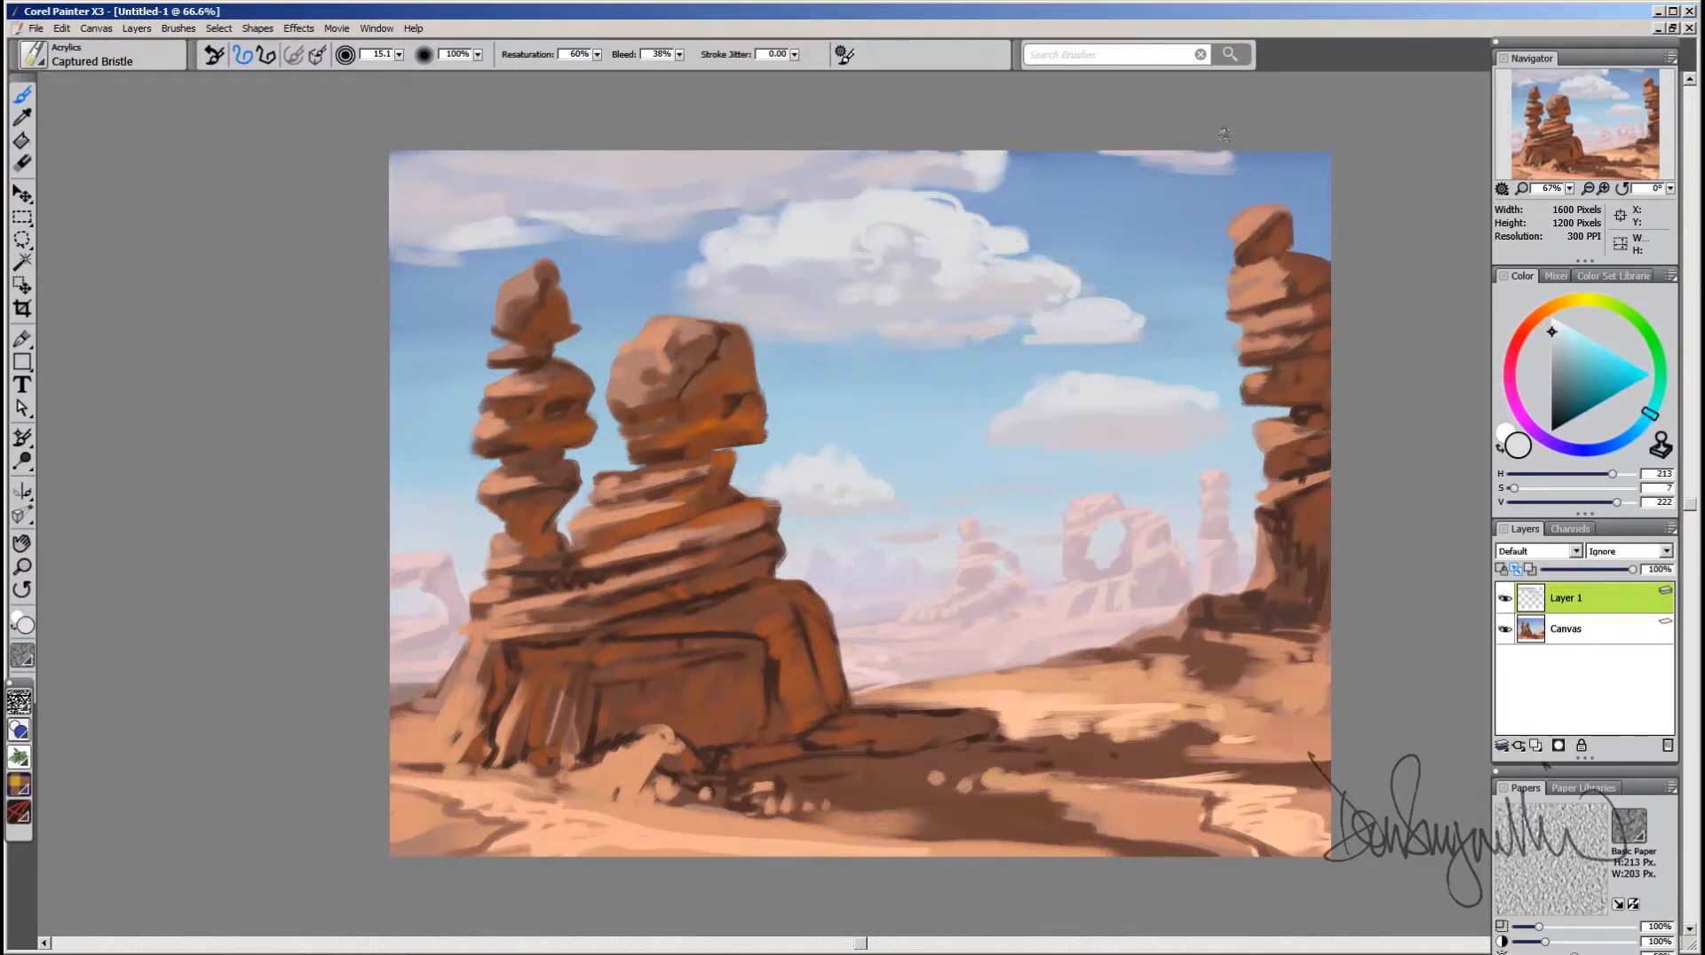
Step: Extend the low cloud toward the distant arch with thin wisps and small pale blue-white puffs
{"action": "left_click_drag", "start_coordinate": [900, 527], "coordinate": [887, 524]}
{"action": "left_click_drag", "start_coordinate": [924, 493], "coordinate": [928, 496]}
{"action": "left_click", "coordinate": [914, 494], "text": "alt"}
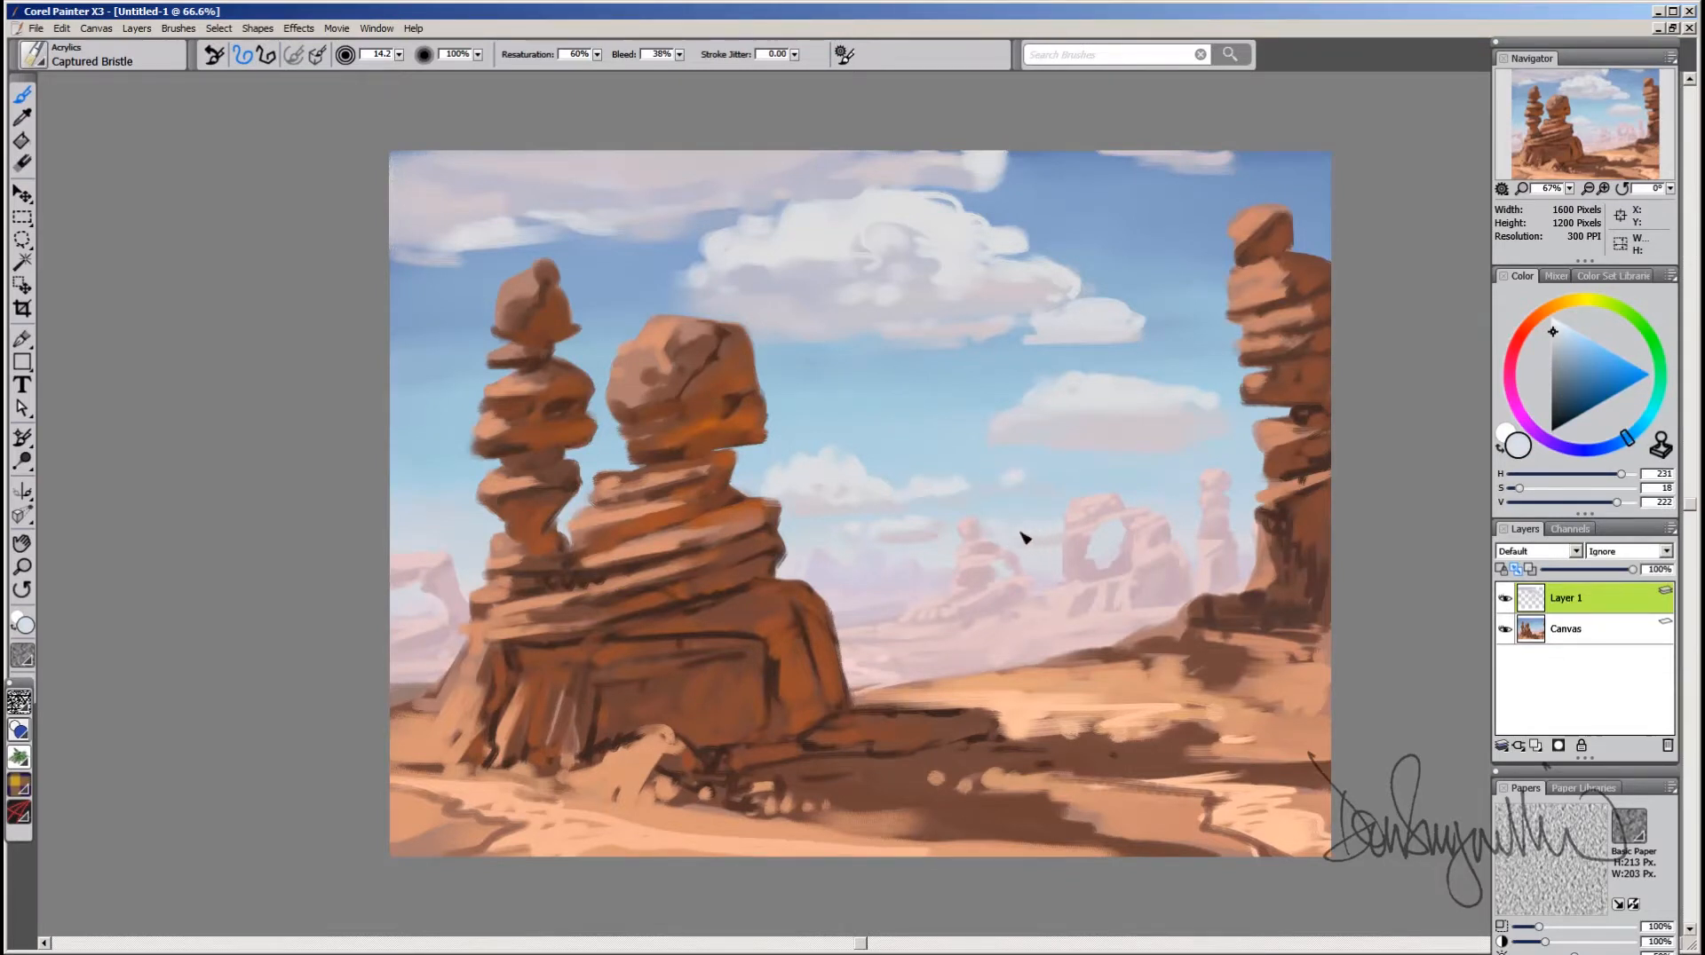
{"action": "left_click", "coordinate": [1016, 480], "text": "alt"}
Step: Paint a pale cloud at the left edge behind the slender tower and refine the small puffs above the distant rocks
{"action": "left_click", "coordinate": [788, 483], "text": "alt"}
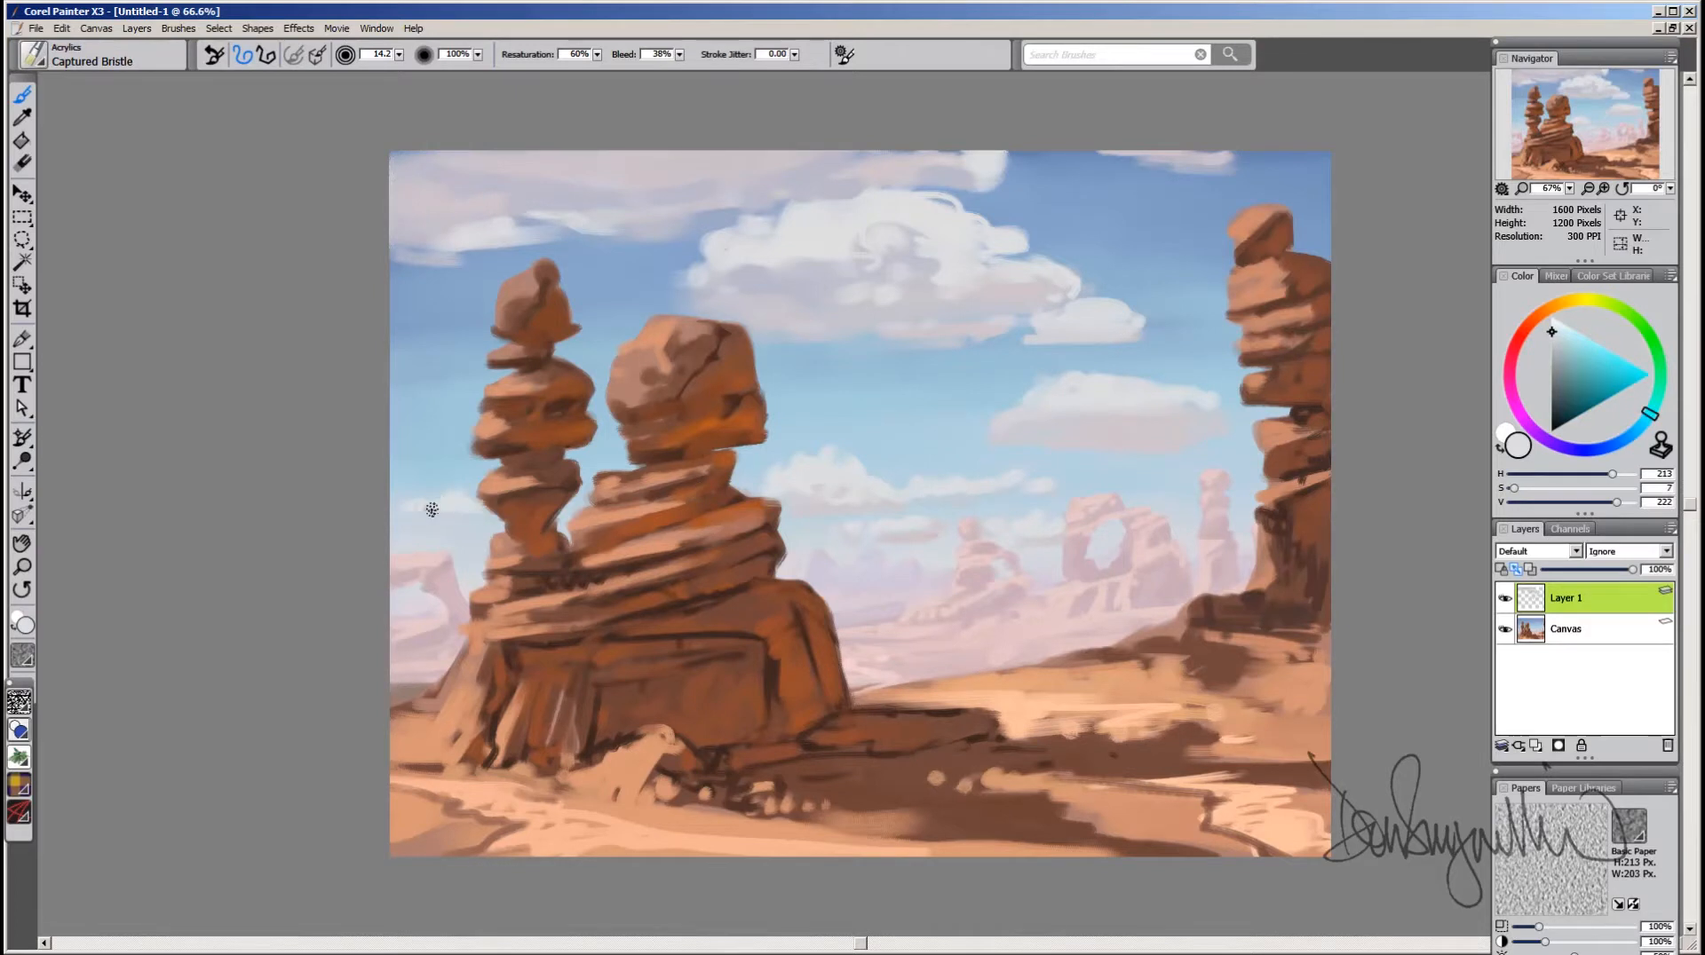
{"action": "left_click", "coordinate": [810, 515], "text": "alt"}
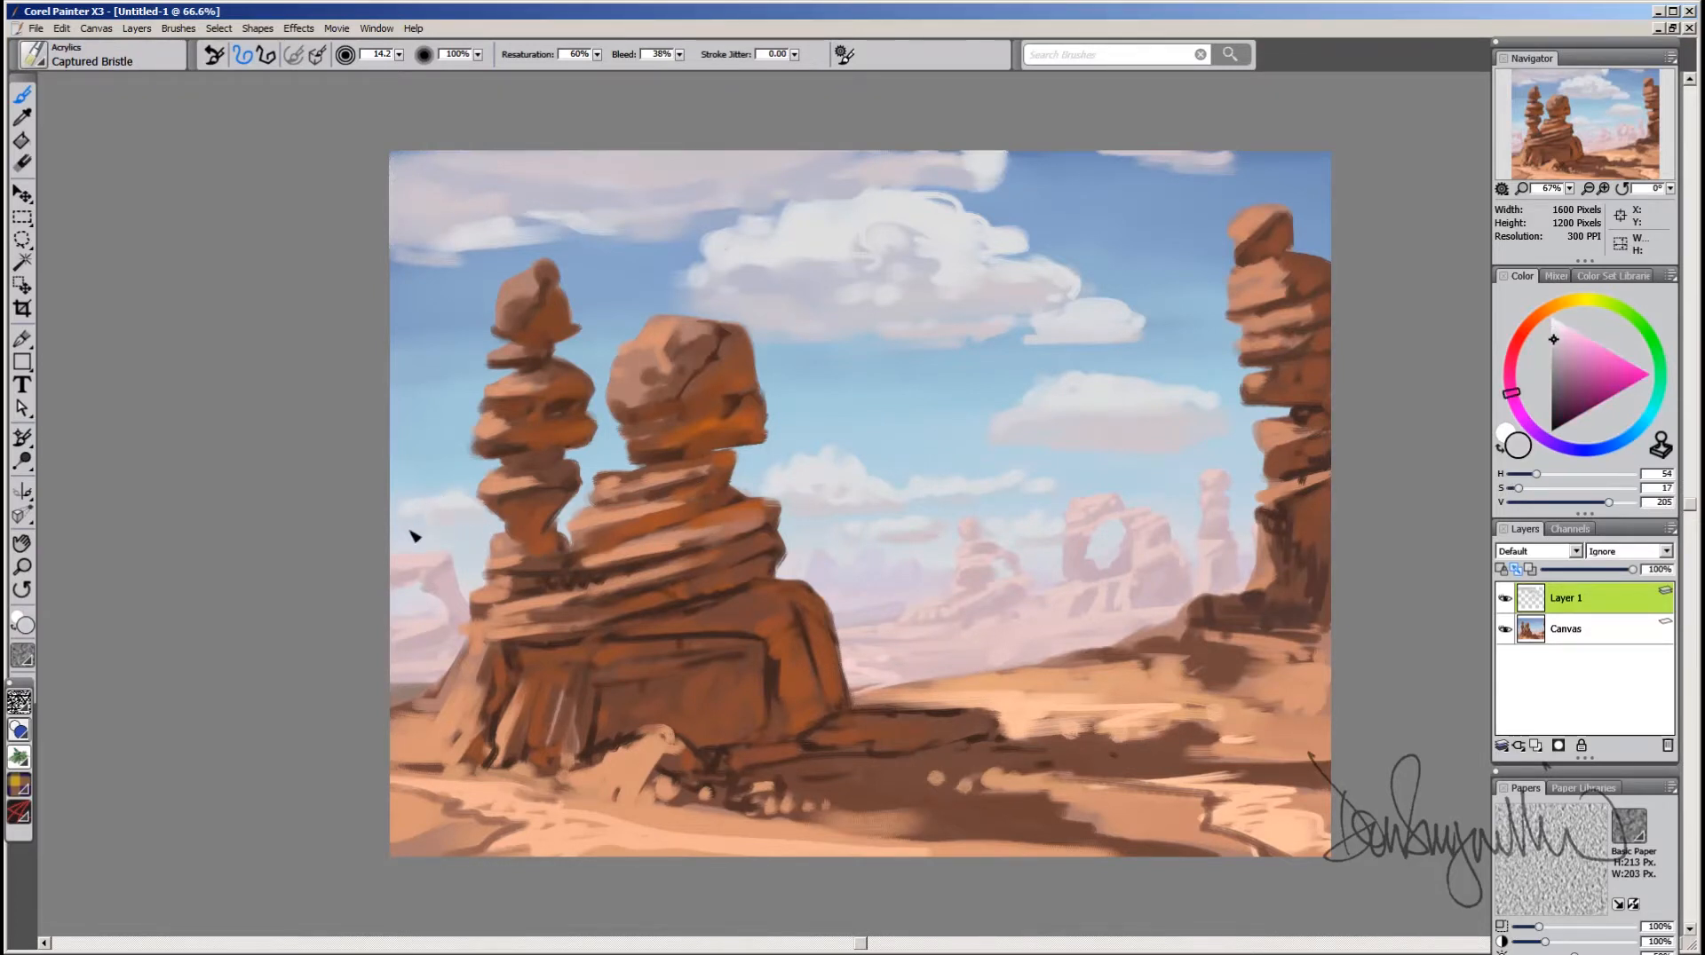
{"action": "left_click", "coordinate": [1088, 427], "text": "alt"}
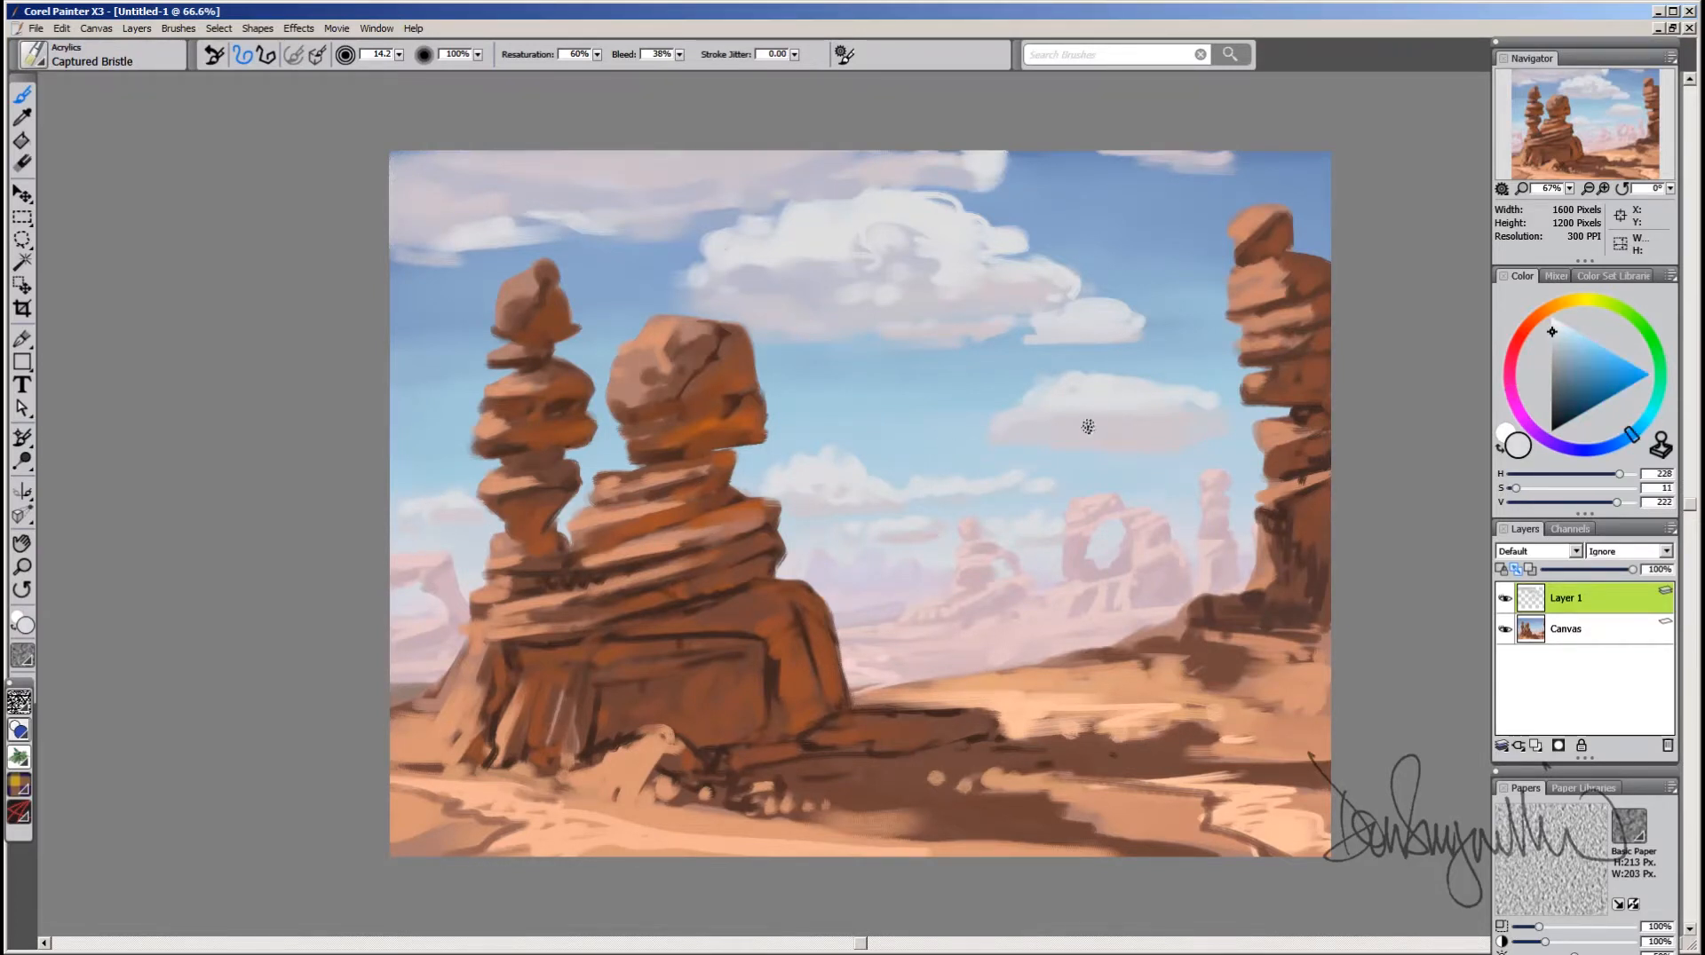
{"action": "left_click", "coordinate": [1181, 391], "text": "alt"}
{"action": "left_click_drag", "start_coordinate": [950, 536], "coordinate": [935, 528]}
{"action": "left_click", "coordinate": [1107, 402], "text": "alt"}
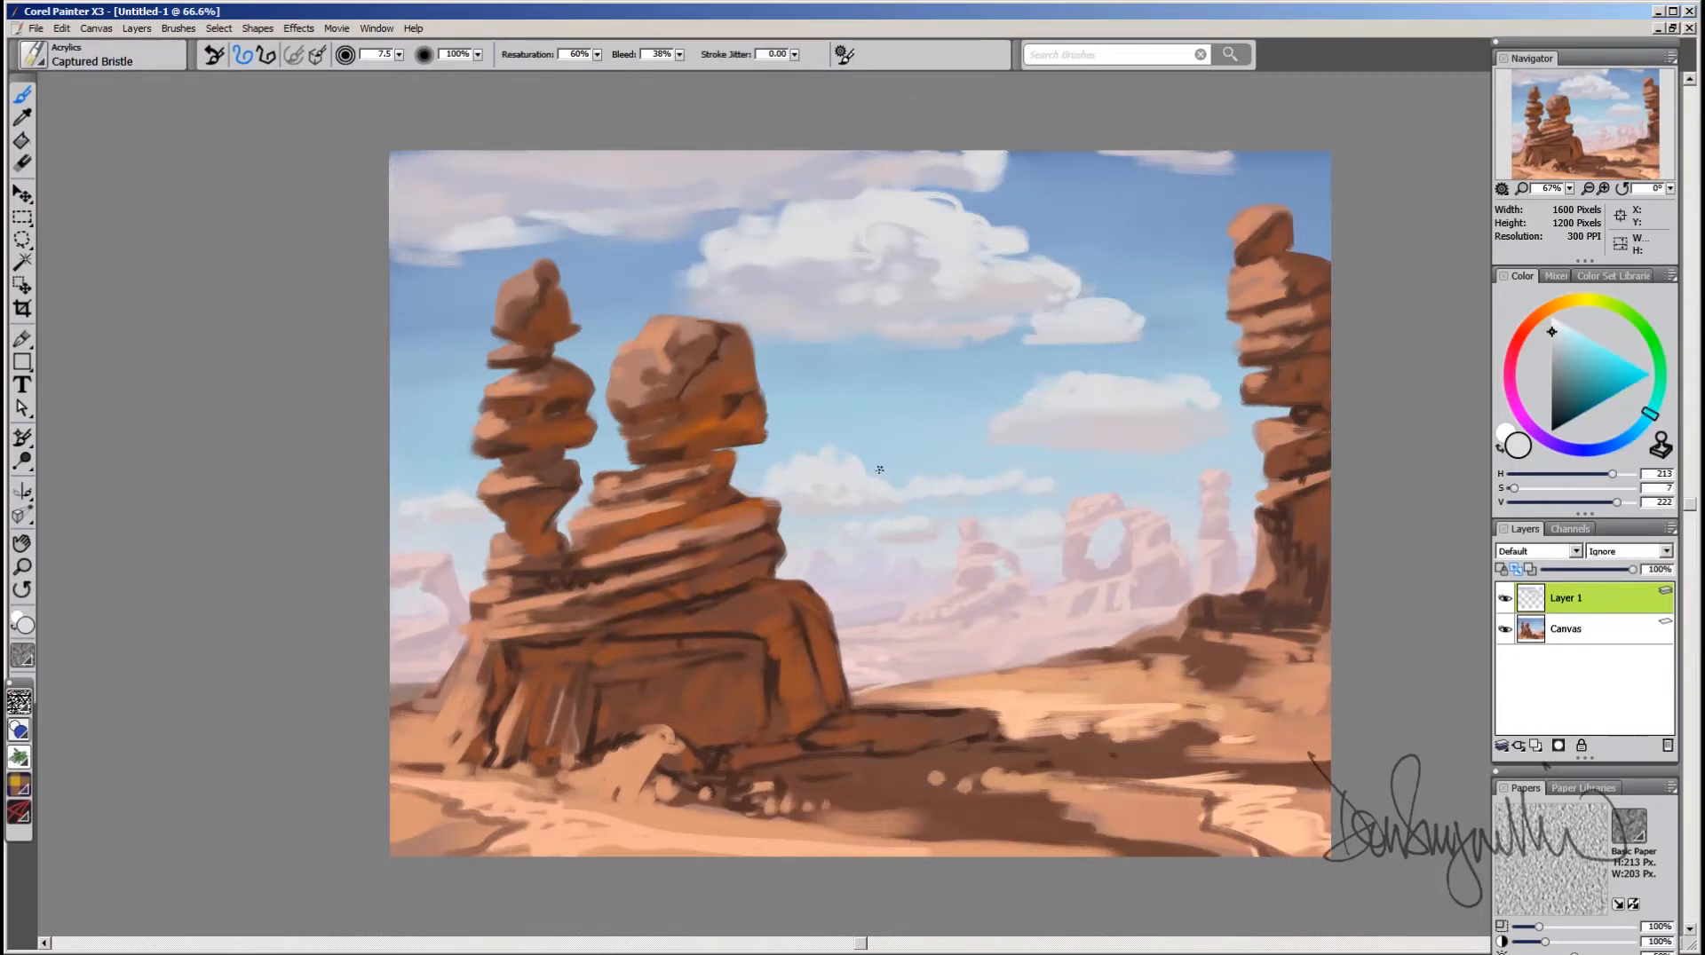
Step: Pick a brighter white and highlight the sunlit top puffs of the large central cloud
{"action": "left_click_drag", "start_coordinate": [877, 220], "coordinate": [893, 211]}
{"action": "left_click_drag", "start_coordinate": [1563, 334], "coordinate": [1552, 319]}
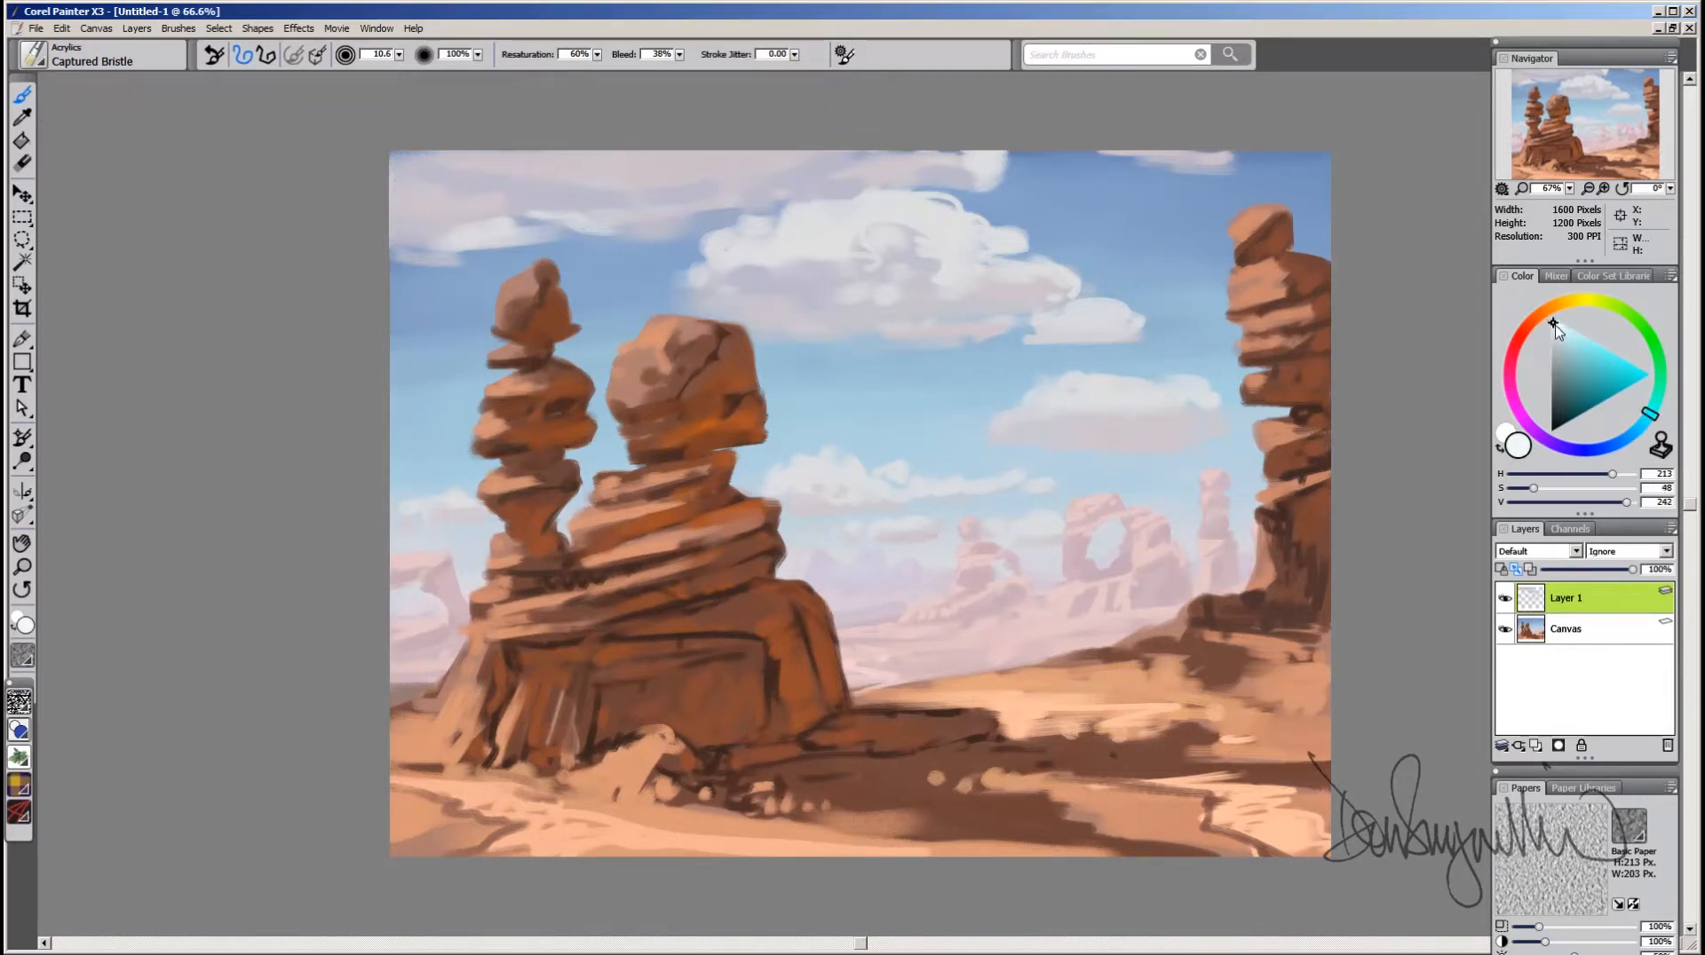
{"action": "mouse_move", "coordinate": [886, 205]}
{"action": "left_mouse_down"}
{"action": "mouse_move", "coordinate": [917, 209]}
{"action": "mouse_move", "coordinate": [909, 194]}
{"action": "mouse_move", "coordinate": [899, 227]}
{"action": "left_mouse_up"}
{"action": "mouse_move", "coordinate": [859, 209]}
{"action": "left_mouse_down"}
{"action": "mouse_move", "coordinate": [940, 214]}
{"action": "mouse_move", "coordinate": [883, 197]}
{"action": "mouse_move", "coordinate": [923, 223]}
{"action": "mouse_move", "coordinate": [934, 207]}
{"action": "mouse_move", "coordinate": [798, 224]}
{"action": "left_mouse_up"}
{"action": "left_click", "coordinate": [886, 197], "text": "alt"}
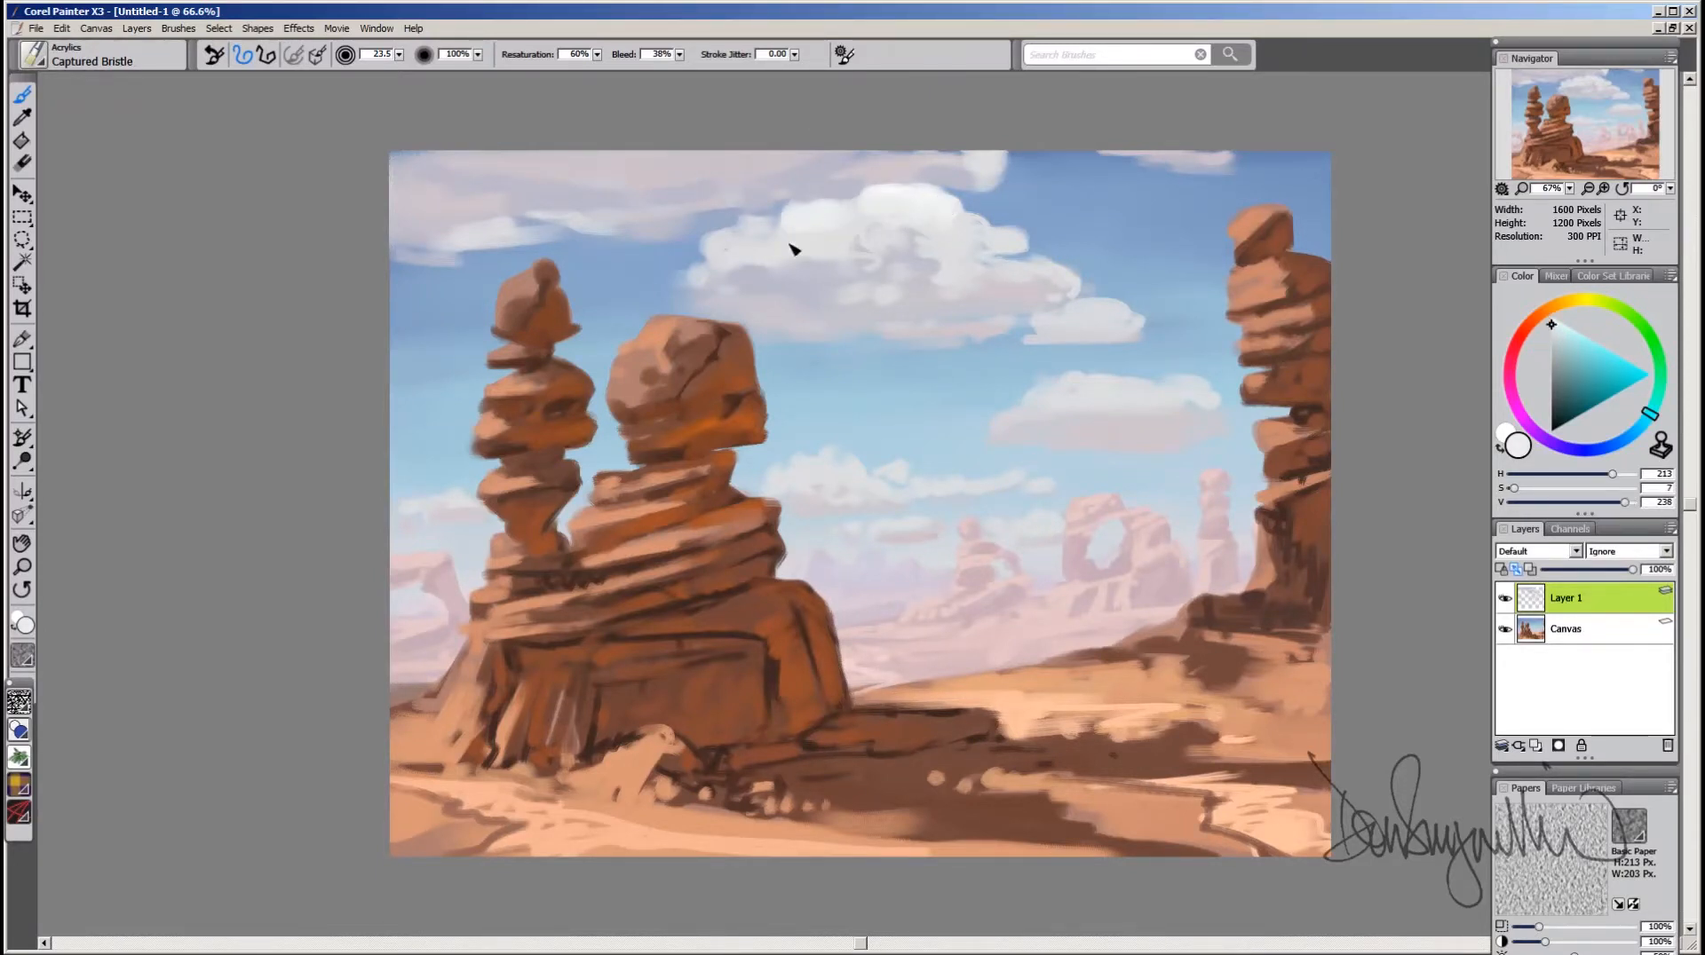
Step: Add bright white puffs to the upper left cloud streak and the low cloud behind the slender tower
{"action": "left_click_drag", "start_coordinate": [523, 230], "coordinate": [499, 240]}
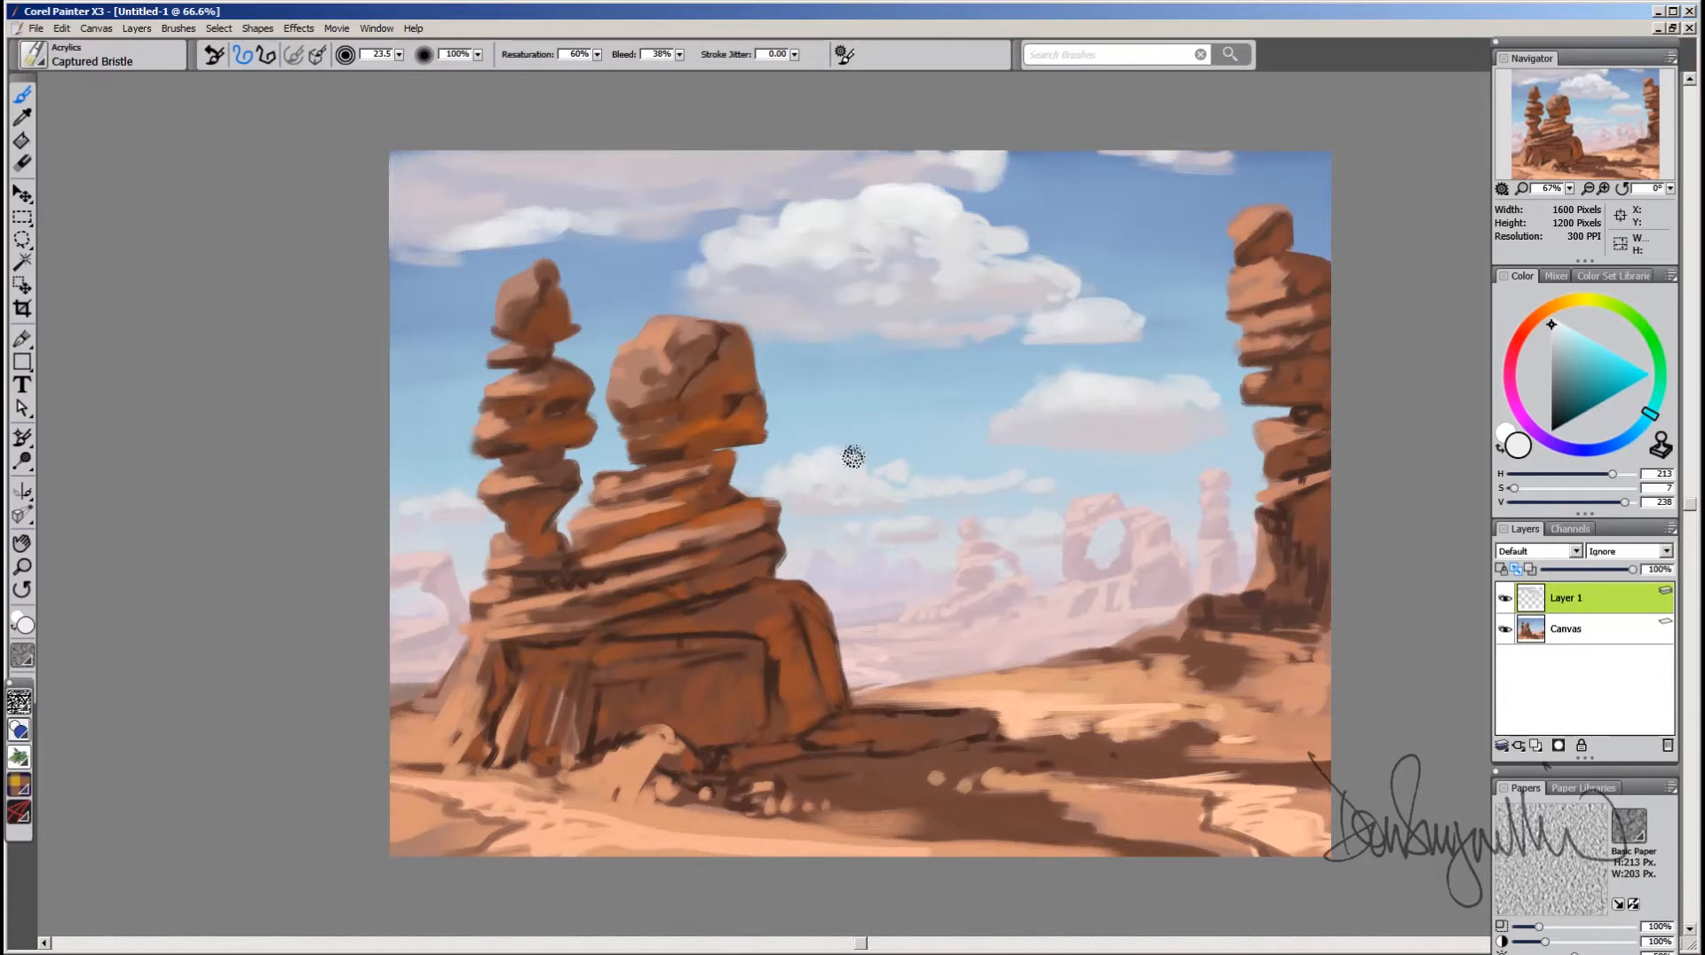
{"action": "left_click", "coordinate": [1123, 403], "text": "alt"}
{"action": "left_click_drag", "start_coordinate": [456, 503], "coordinate": [441, 512]}
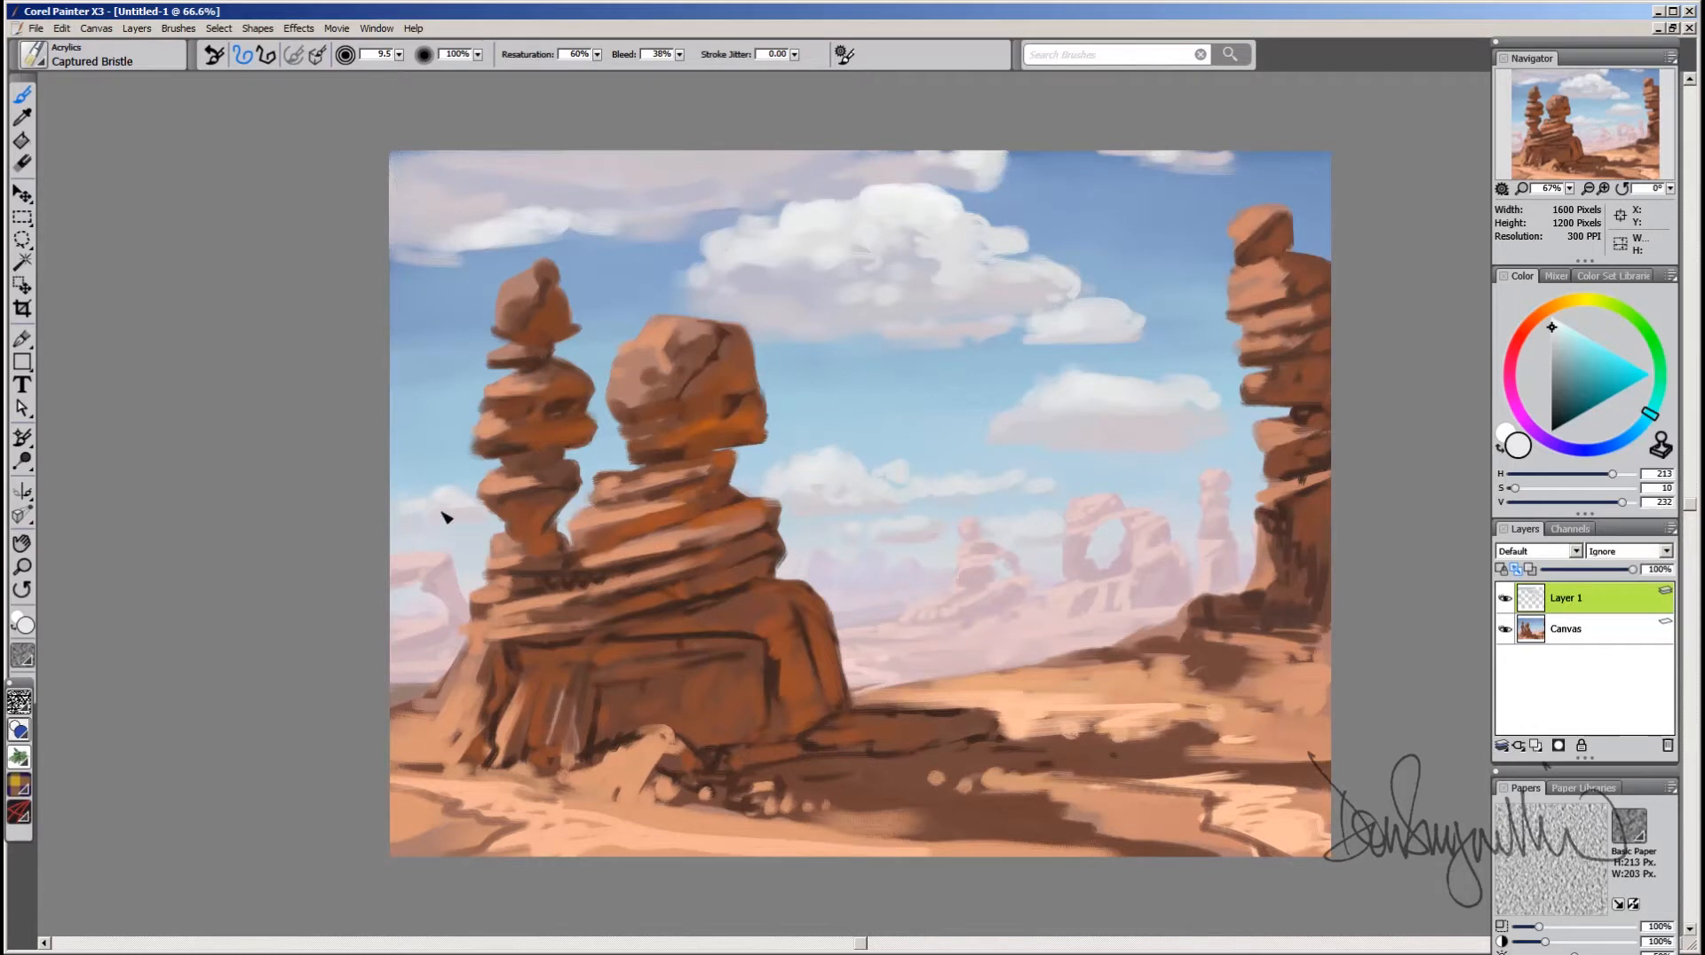
Step: Blend sampled pale blue-white tones into the top and body of the cloud near the right-hand rock tower
{"action": "left_click", "coordinate": [1080, 421], "text": "alt"}
{"action": "left_click_drag", "start_coordinate": [1171, 419], "coordinate": [1153, 418]}
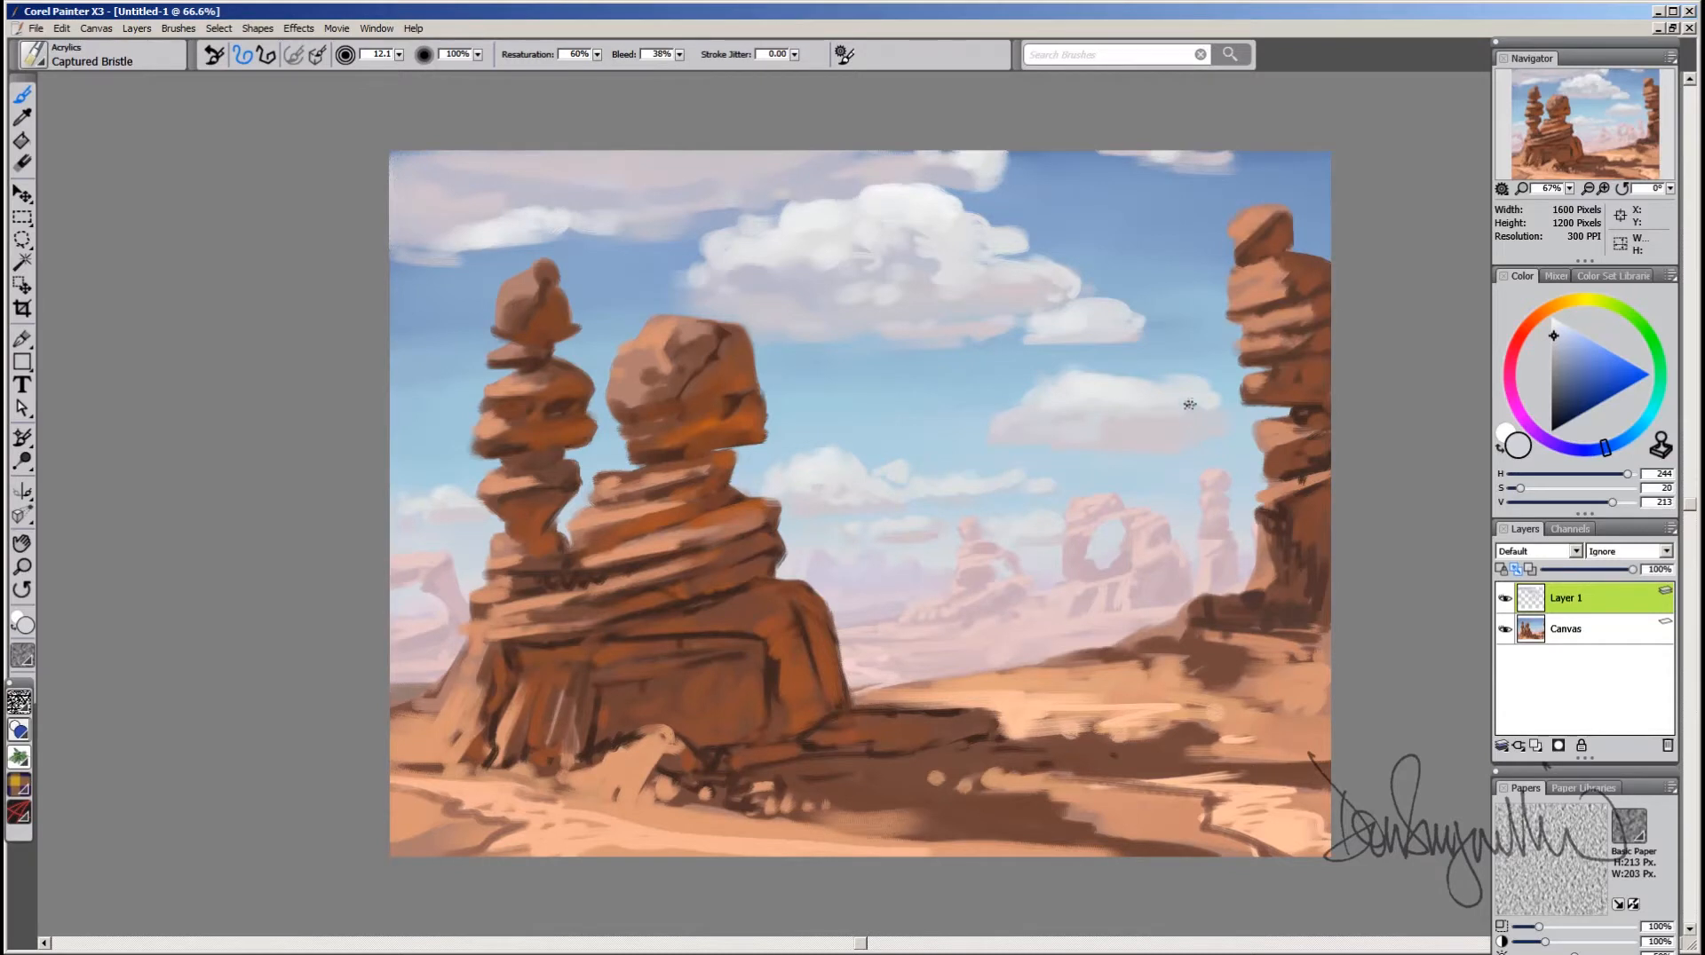
{"action": "left_click", "coordinate": [1176, 422], "text": "alt"}
{"action": "left_click", "coordinate": [1047, 417], "text": "alt"}
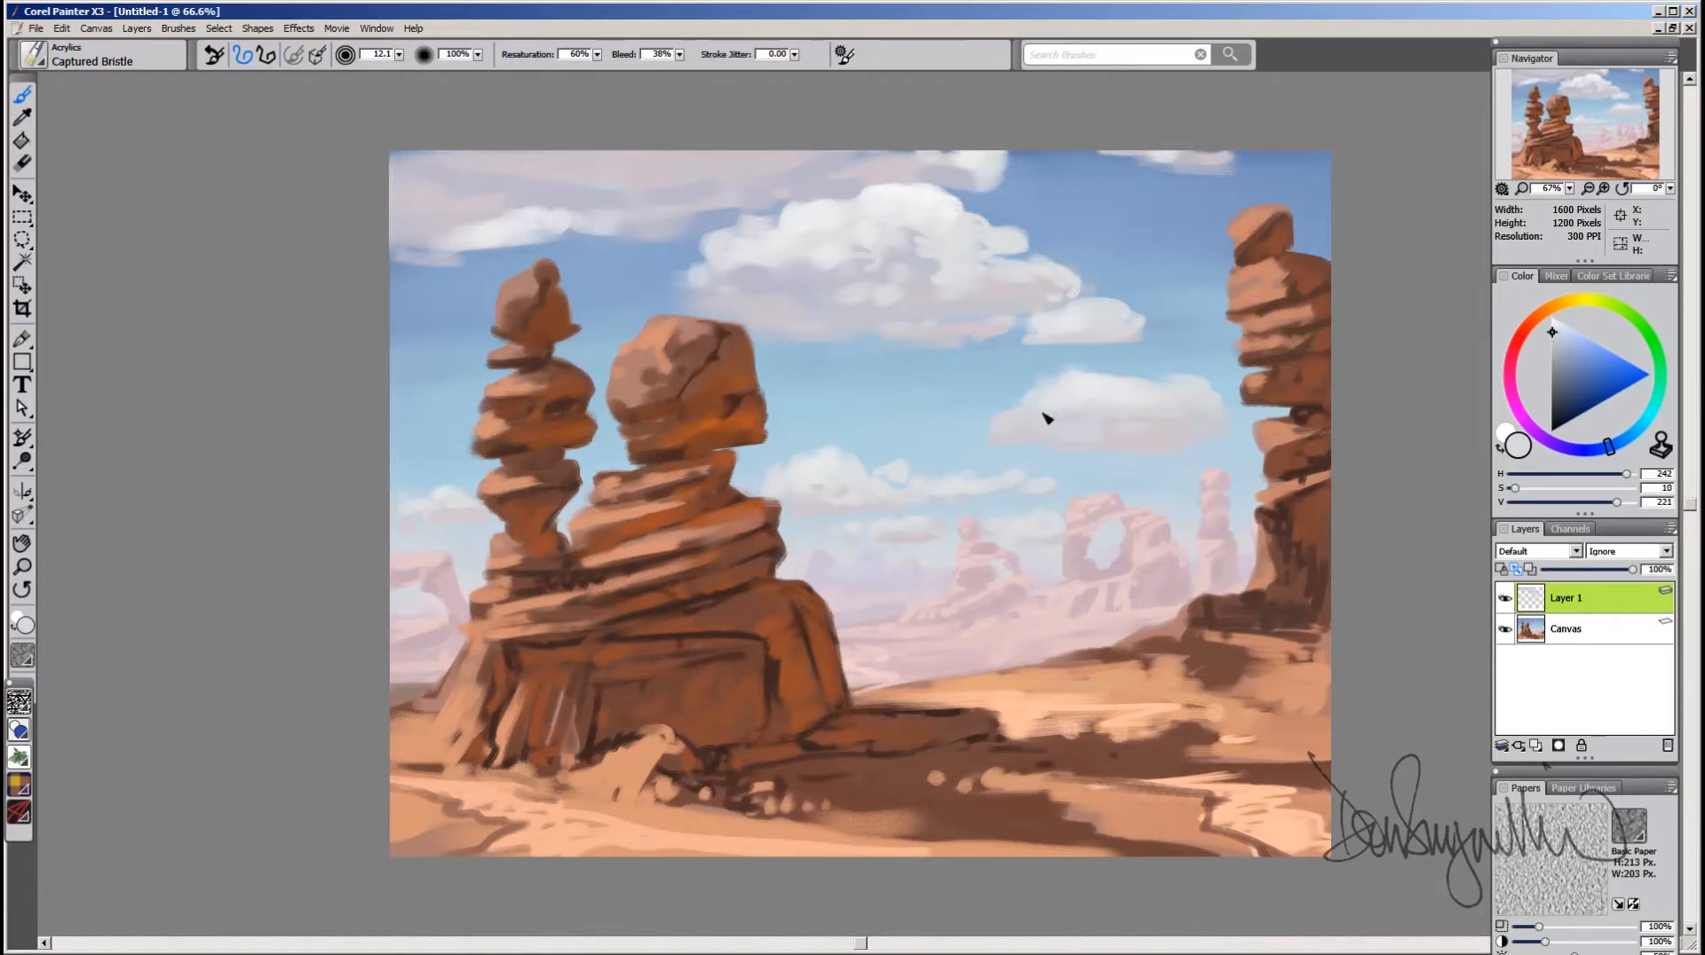
Step: Blend sampled lavender-grey and off-white tones into the cloud bank in the upper left sky with short horizontal strokes
{"action": "left_click", "coordinate": [757, 250], "text": "alt"}
{"action": "left_click_drag", "start_coordinate": [563, 161], "coordinate": [562, 197]}
{"action": "left_click", "coordinate": [550, 180], "text": "alt"}
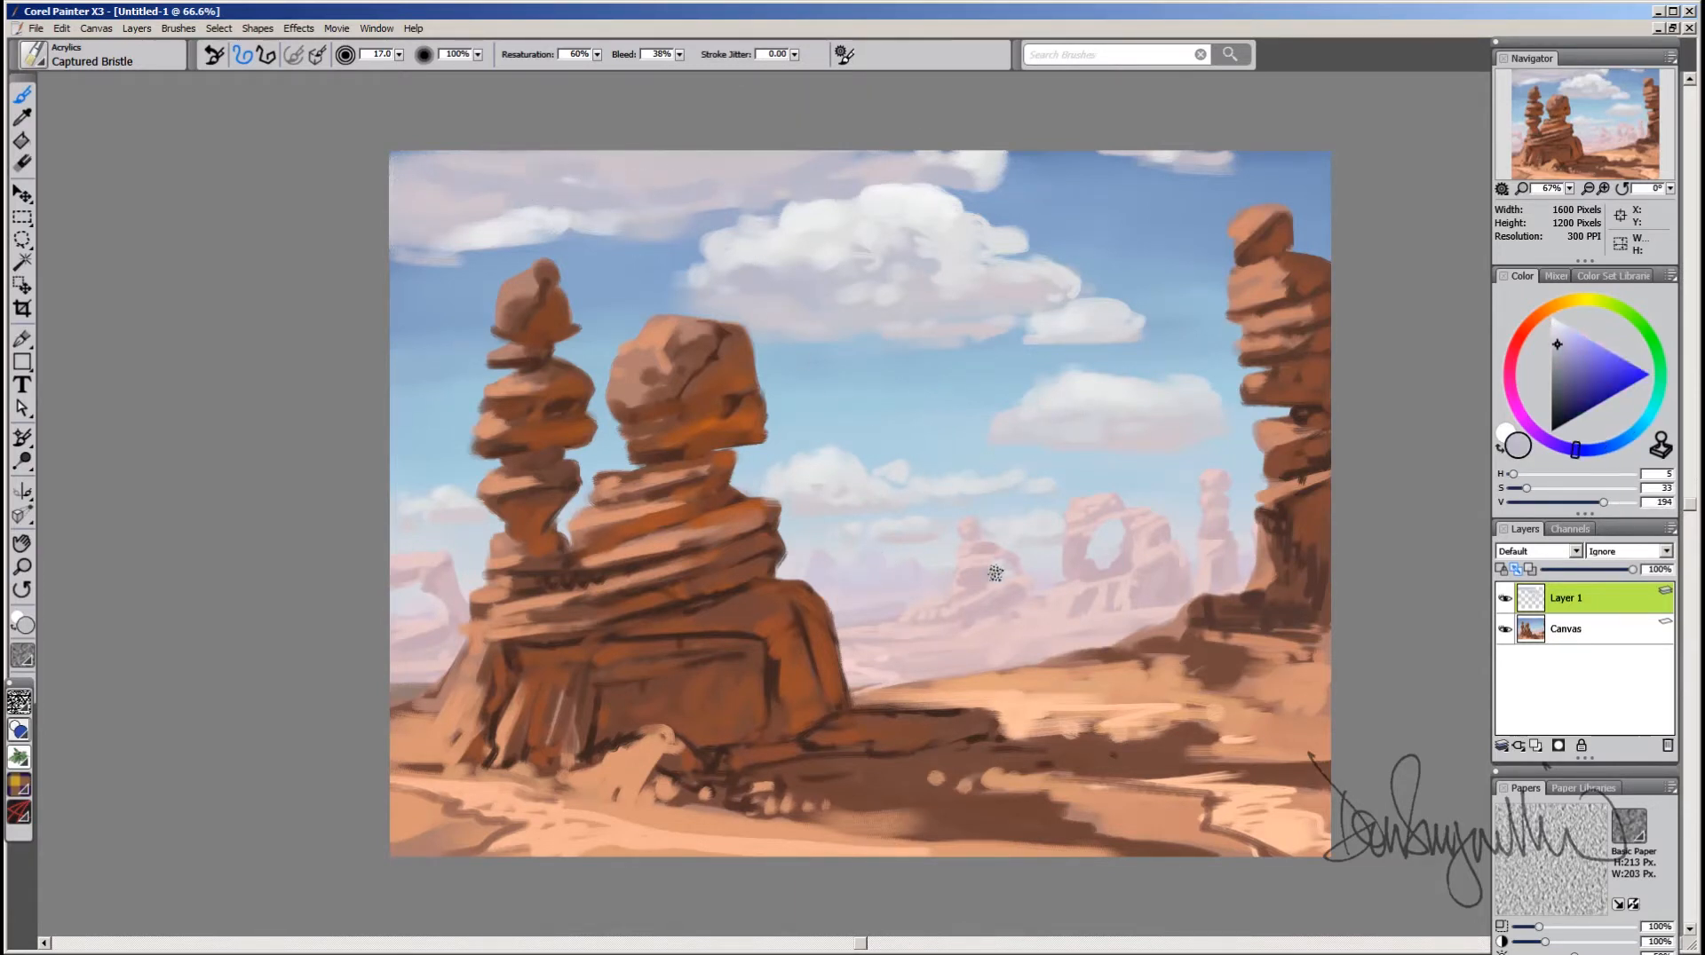
{"action": "left_click", "coordinate": [506, 206], "text": "alt"}
{"action": "left_click", "coordinate": [562, 216], "text": "alt"}
{"action": "left_click_drag", "start_coordinate": [497, 213], "coordinate": [569, 218]}
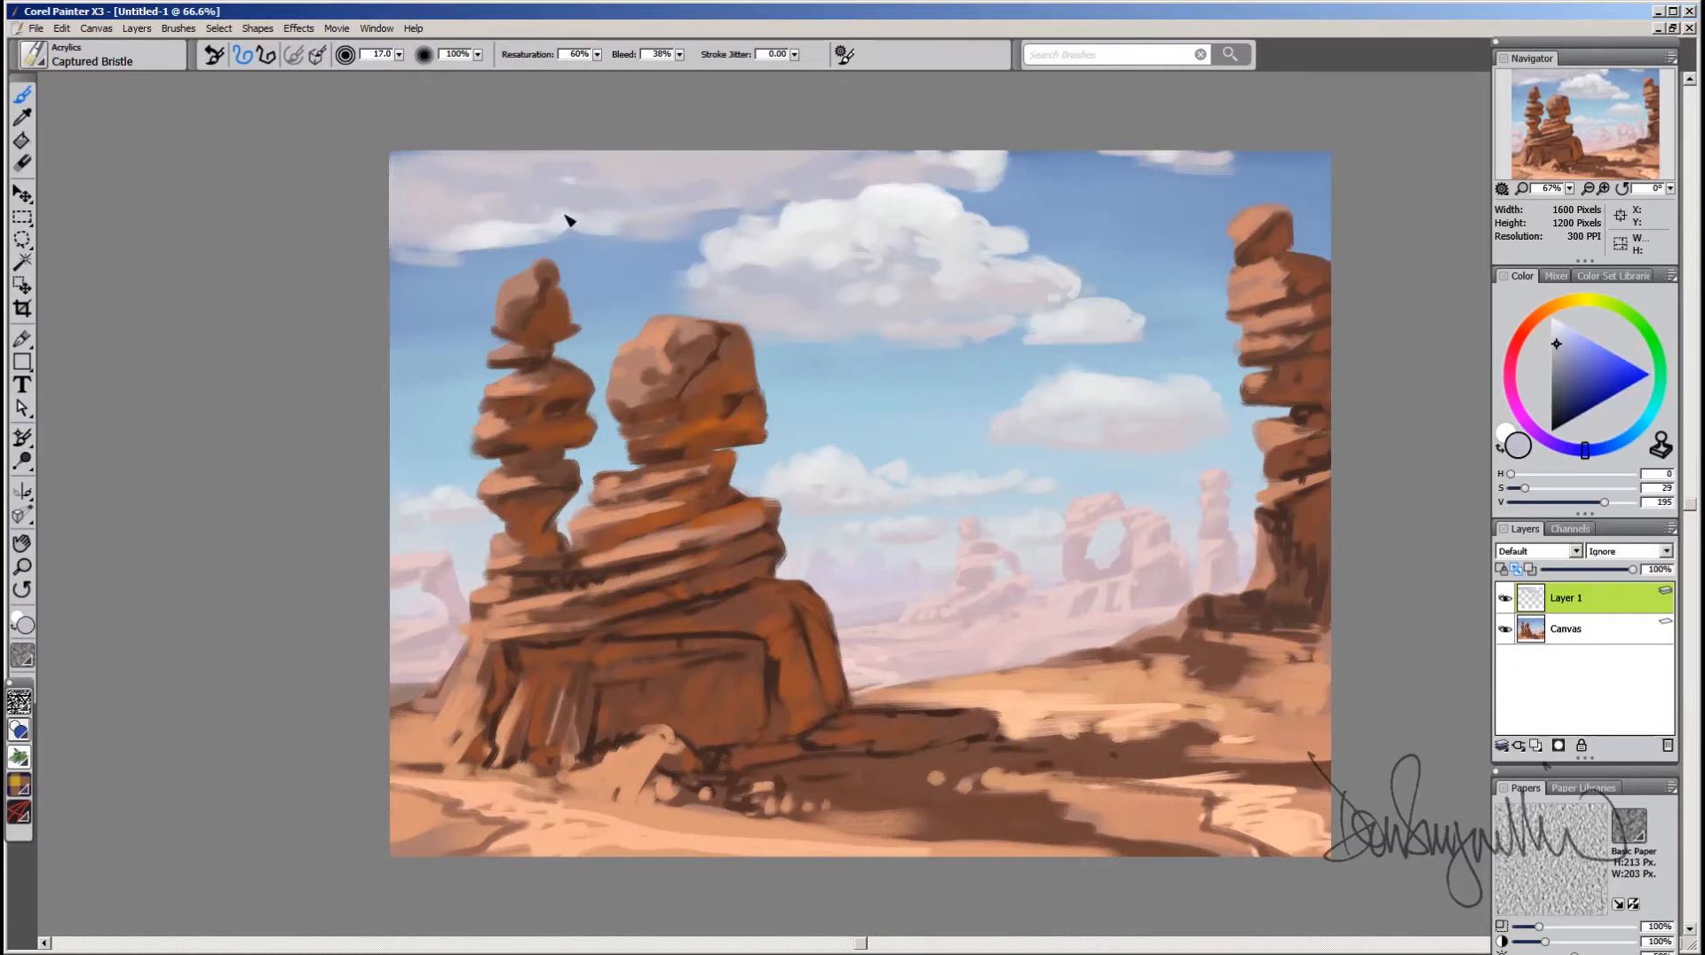
Step: Soften the shaded left side of the large central cloud and the lower streak of the upper left cloud bank with sampled greys
{"action": "left_click", "coordinate": [657, 198], "text": "alt"}
{"action": "left_click", "coordinate": [606, 216], "text": "alt"}
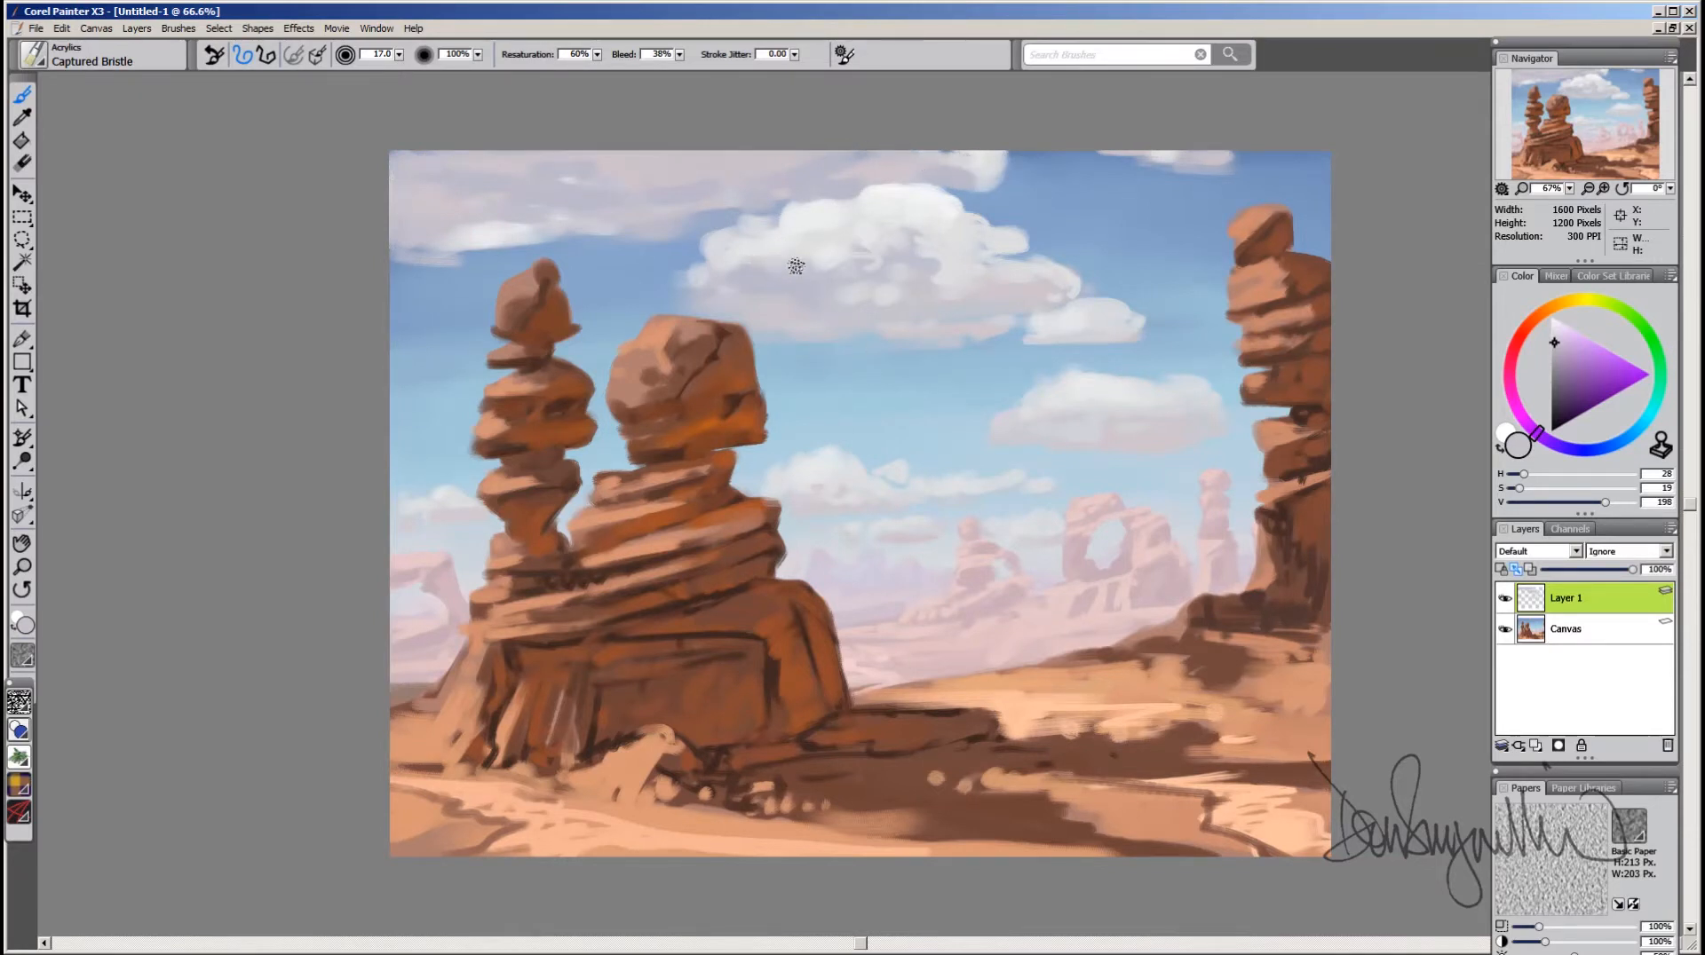
{"action": "left_click", "coordinate": [746, 256], "text": "alt"}
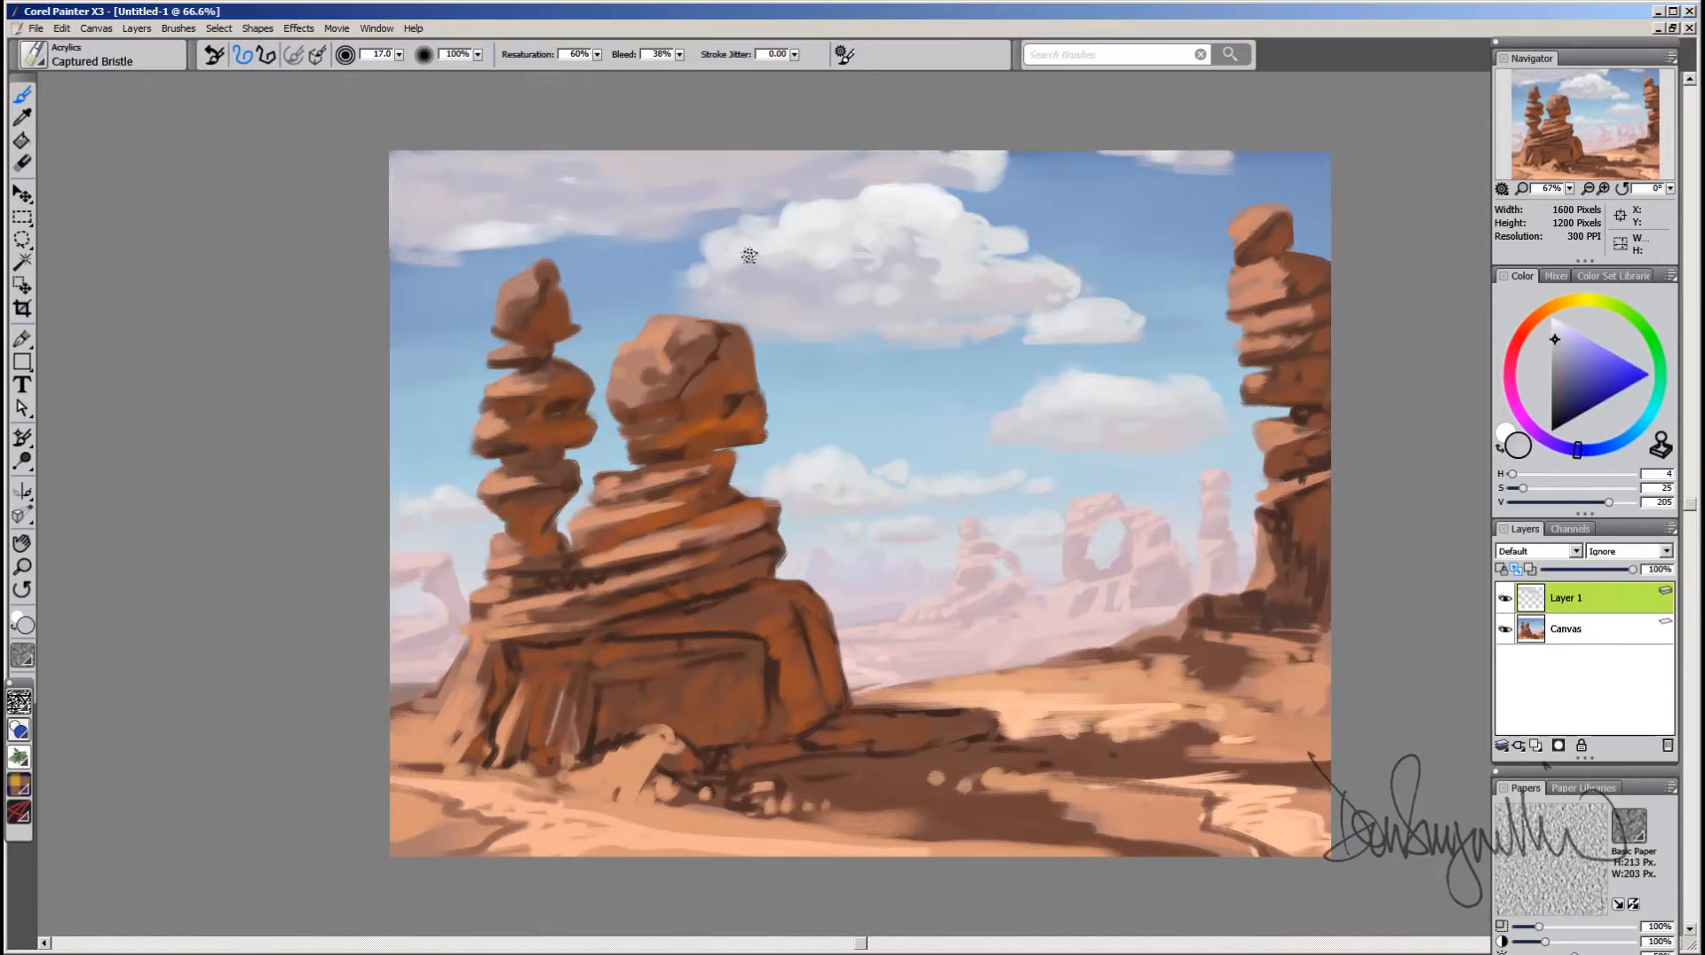
{"action": "left_click", "coordinate": [799, 236], "text": "alt"}
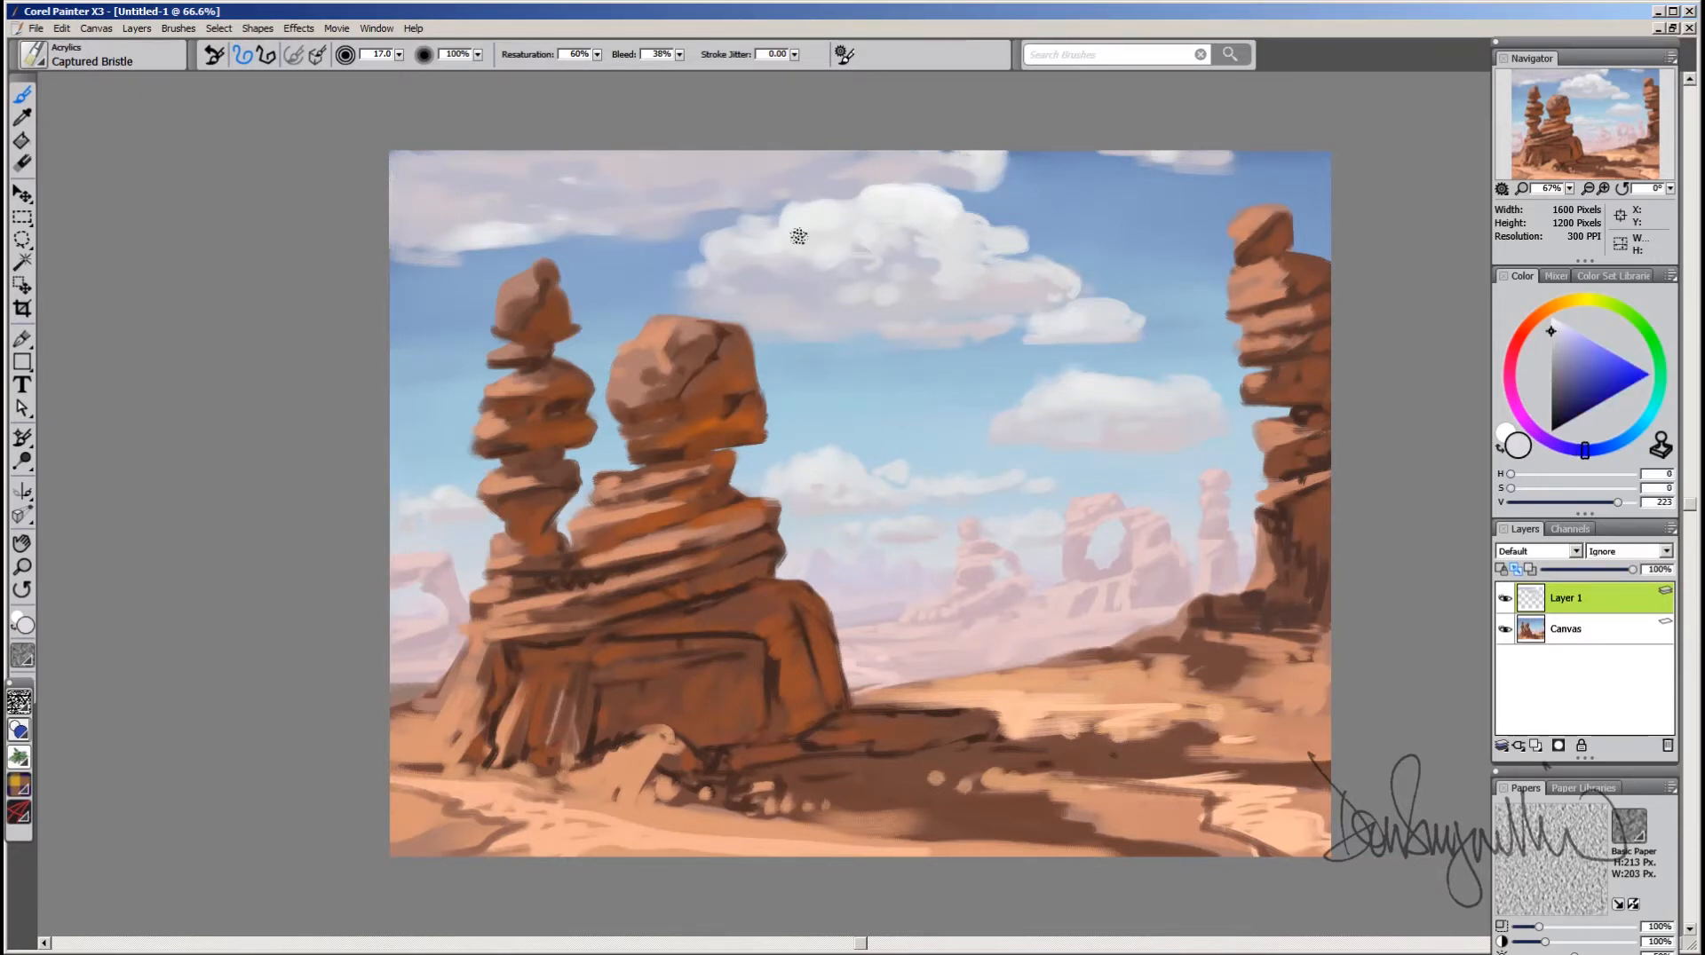
{"action": "left_click", "coordinate": [461, 226], "text": "alt"}
{"action": "left_click", "coordinate": [499, 237], "text": "alt"}
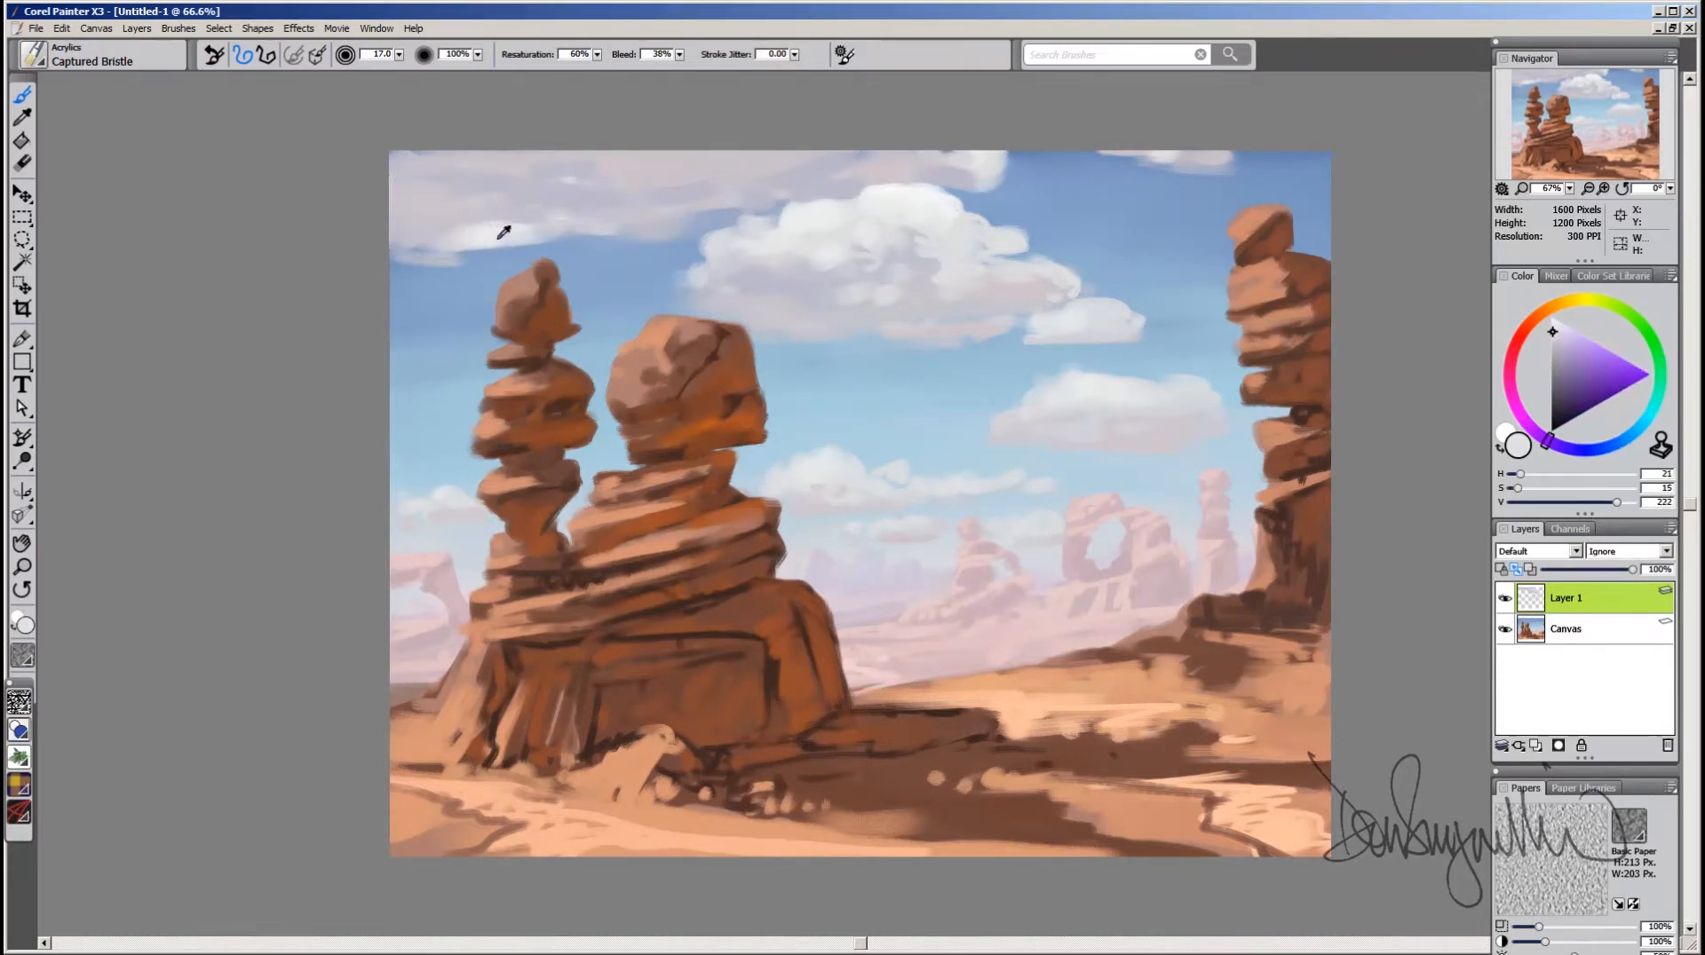
{"action": "left_click", "coordinate": [609, 208], "text": "alt"}
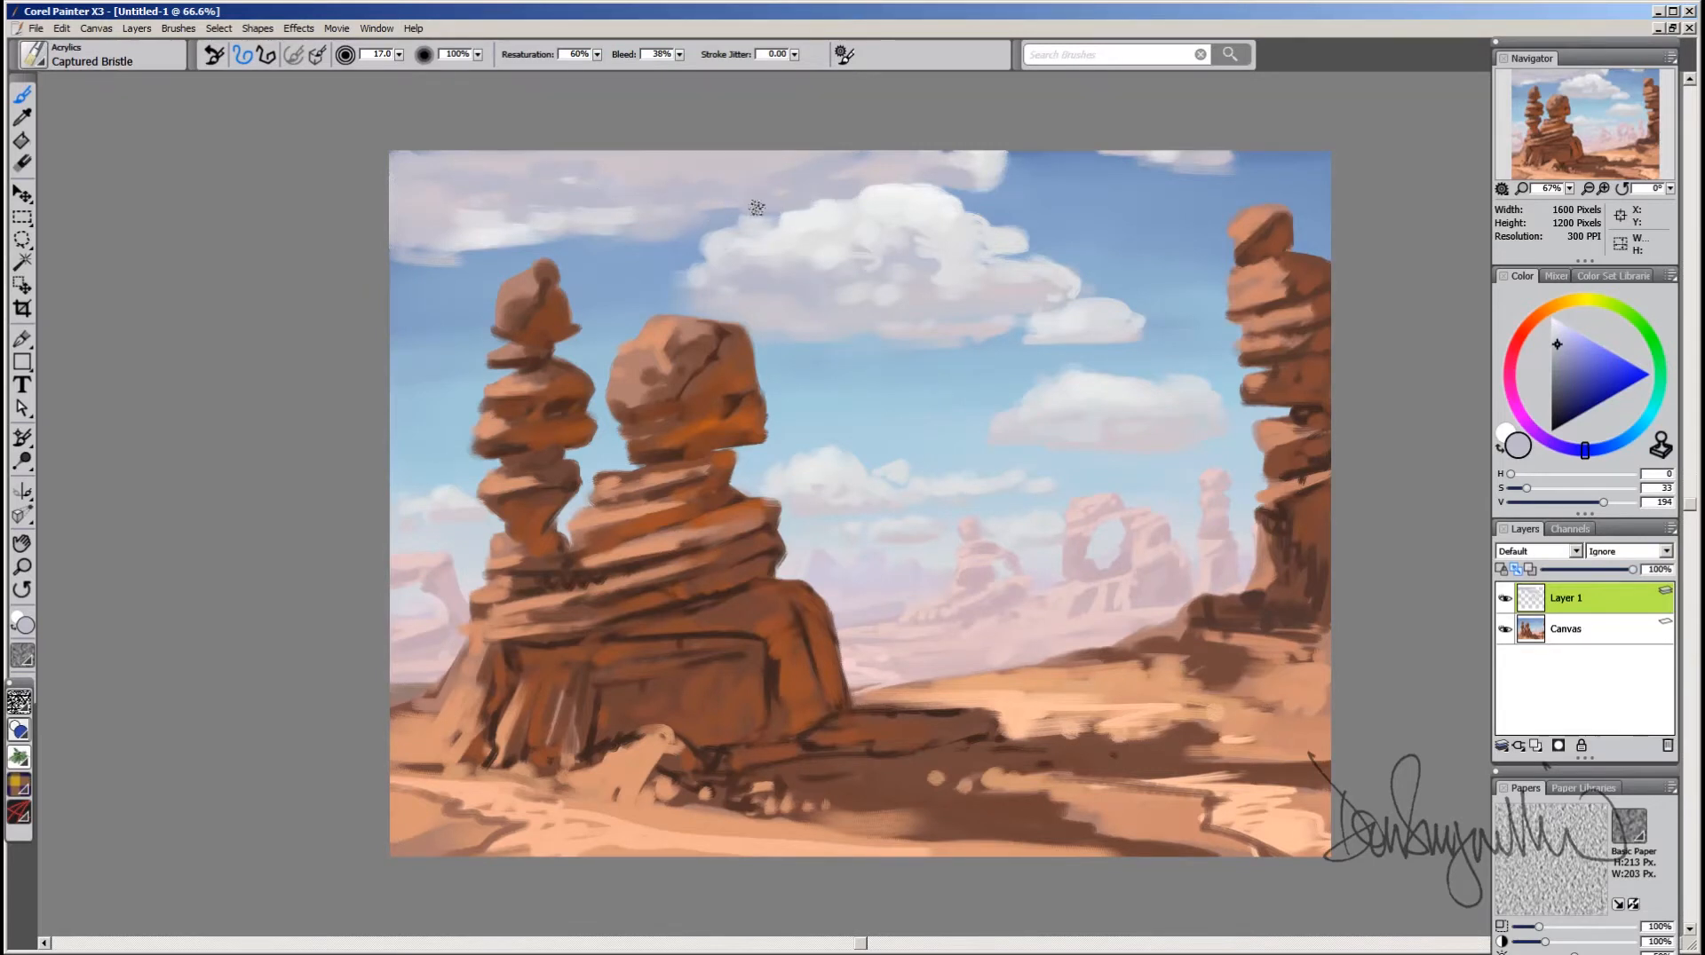
Step: Model the clouds along the upper edge of the canvas with sampled lavender-greys and off-white, widening the small right-hand one
{"action": "left_click", "coordinate": [866, 170], "text": "alt"}
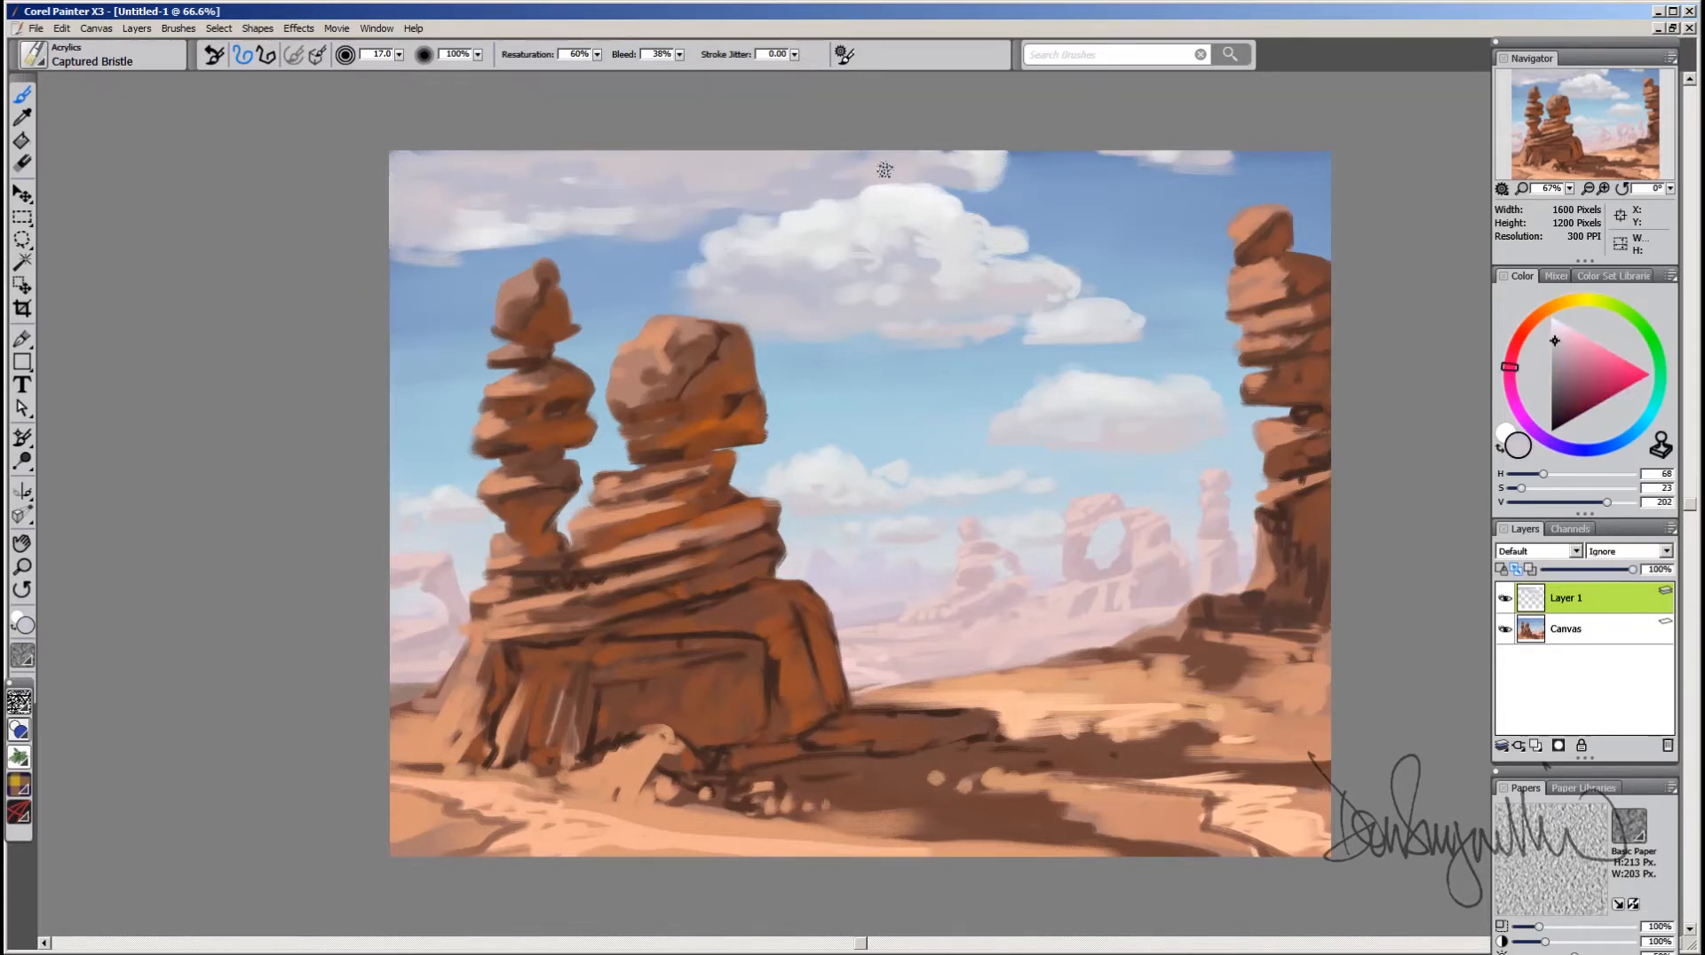
{"action": "left_click", "coordinate": [980, 164], "text": "alt"}
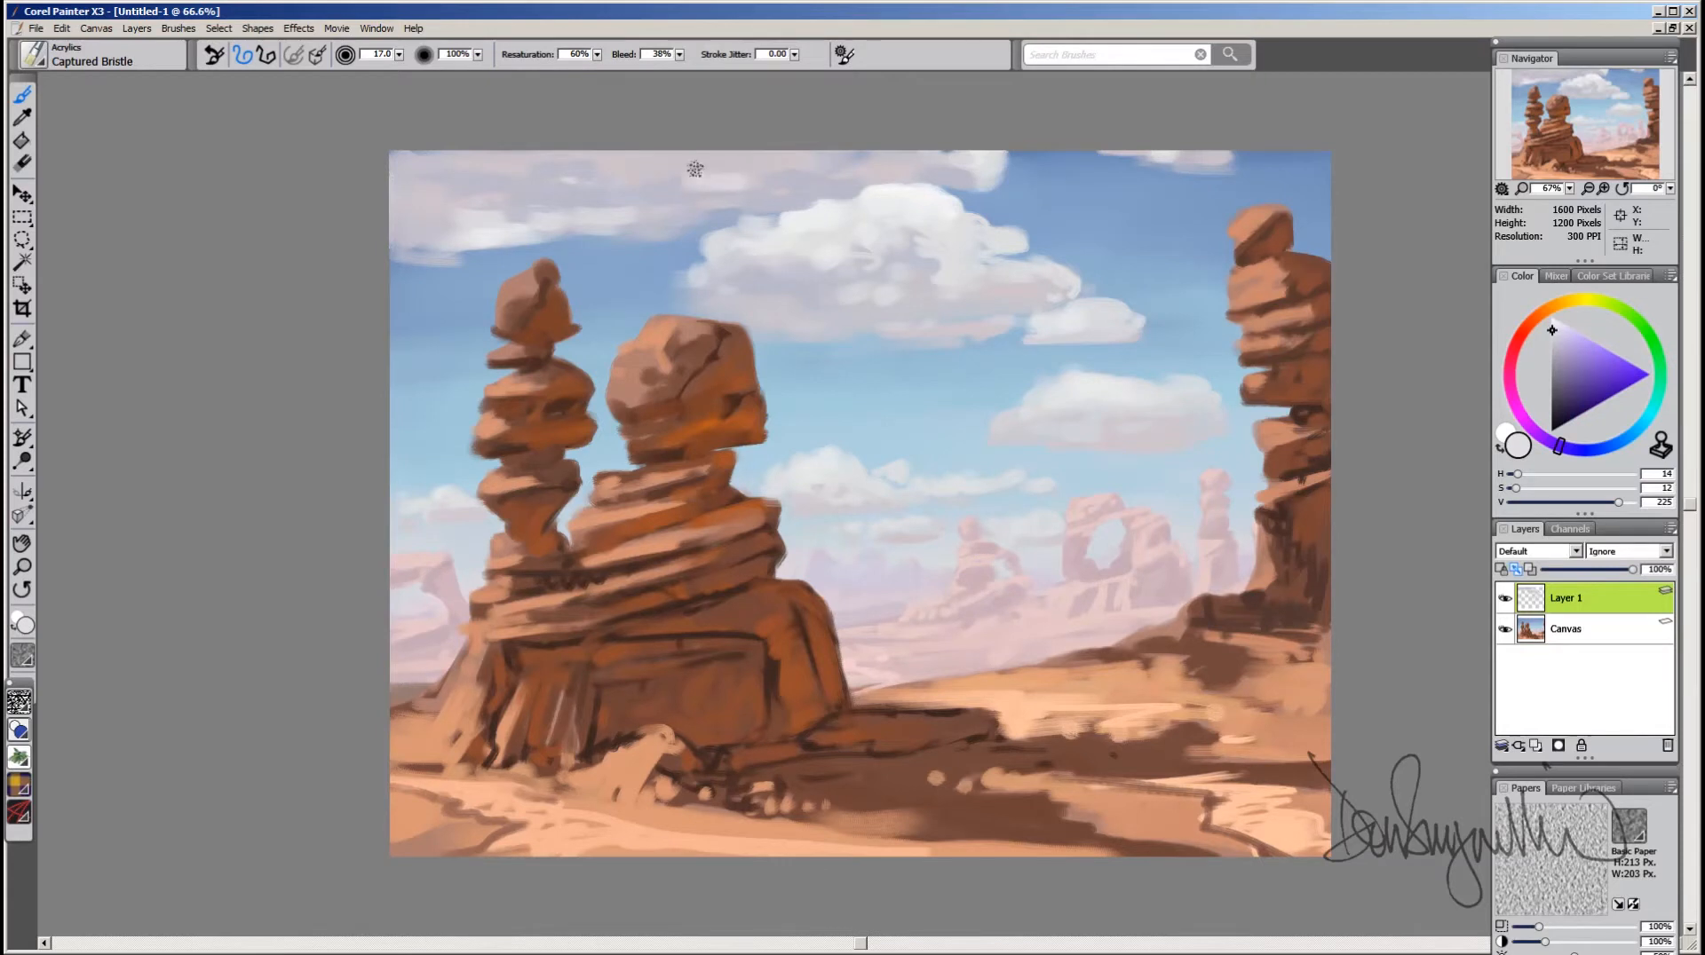
{"action": "left_click", "coordinate": [631, 186], "text": "alt"}
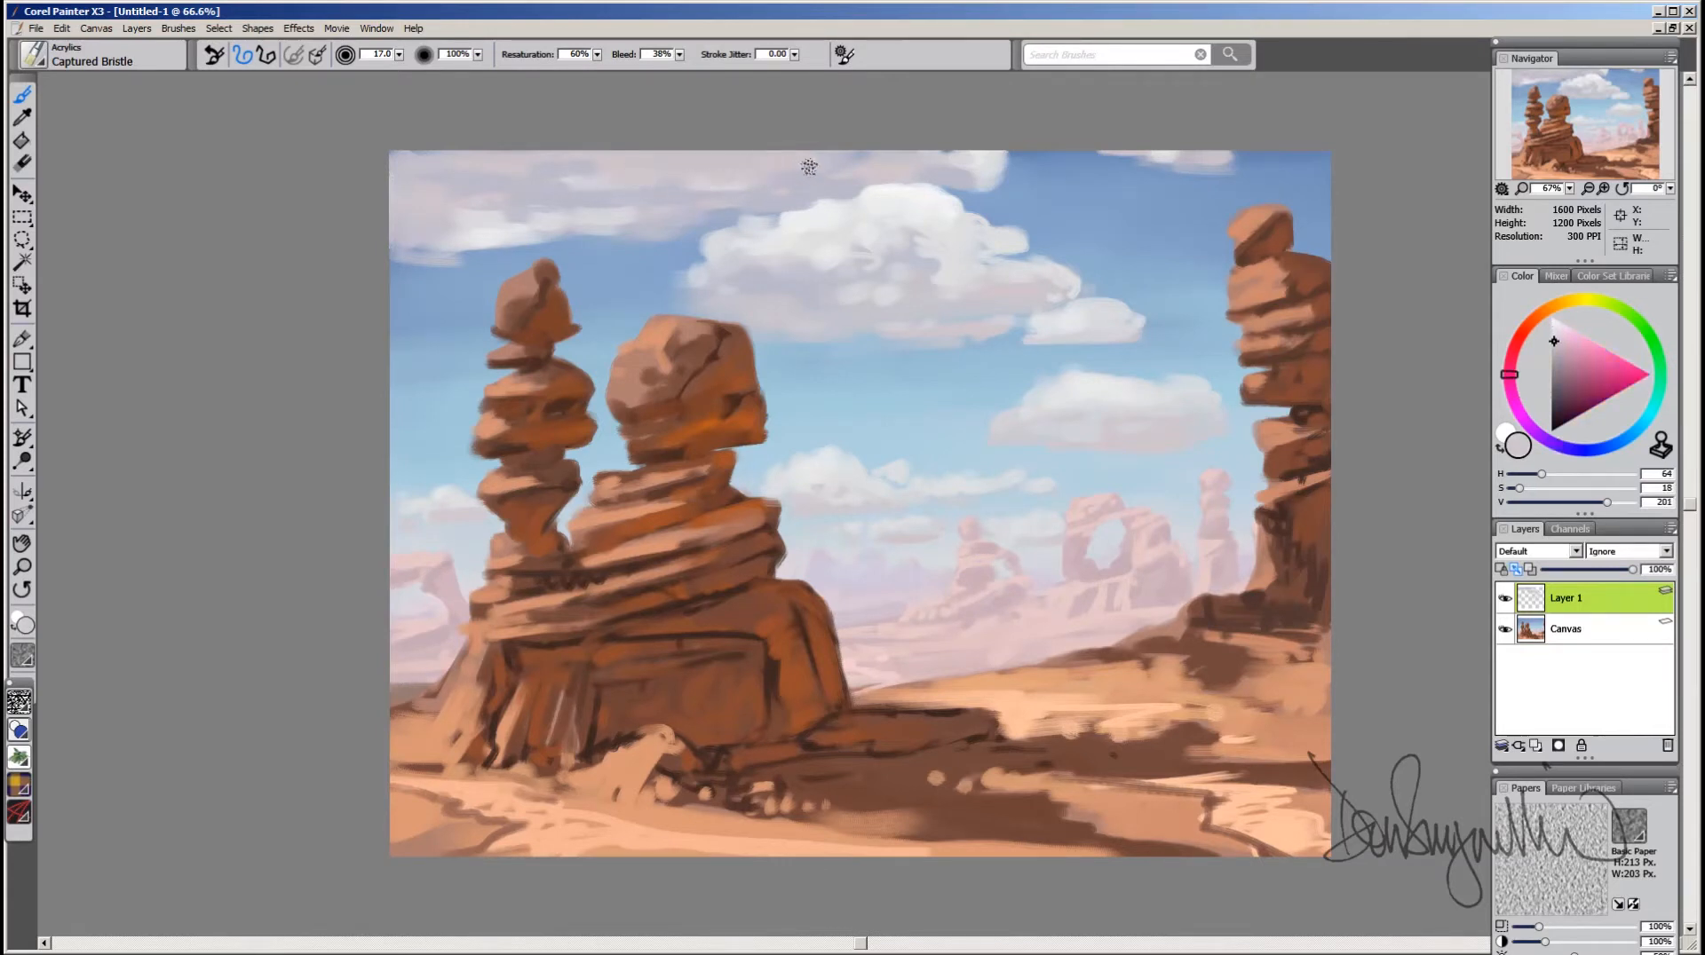
{"action": "left_click", "coordinate": [851, 186], "text": "alt"}
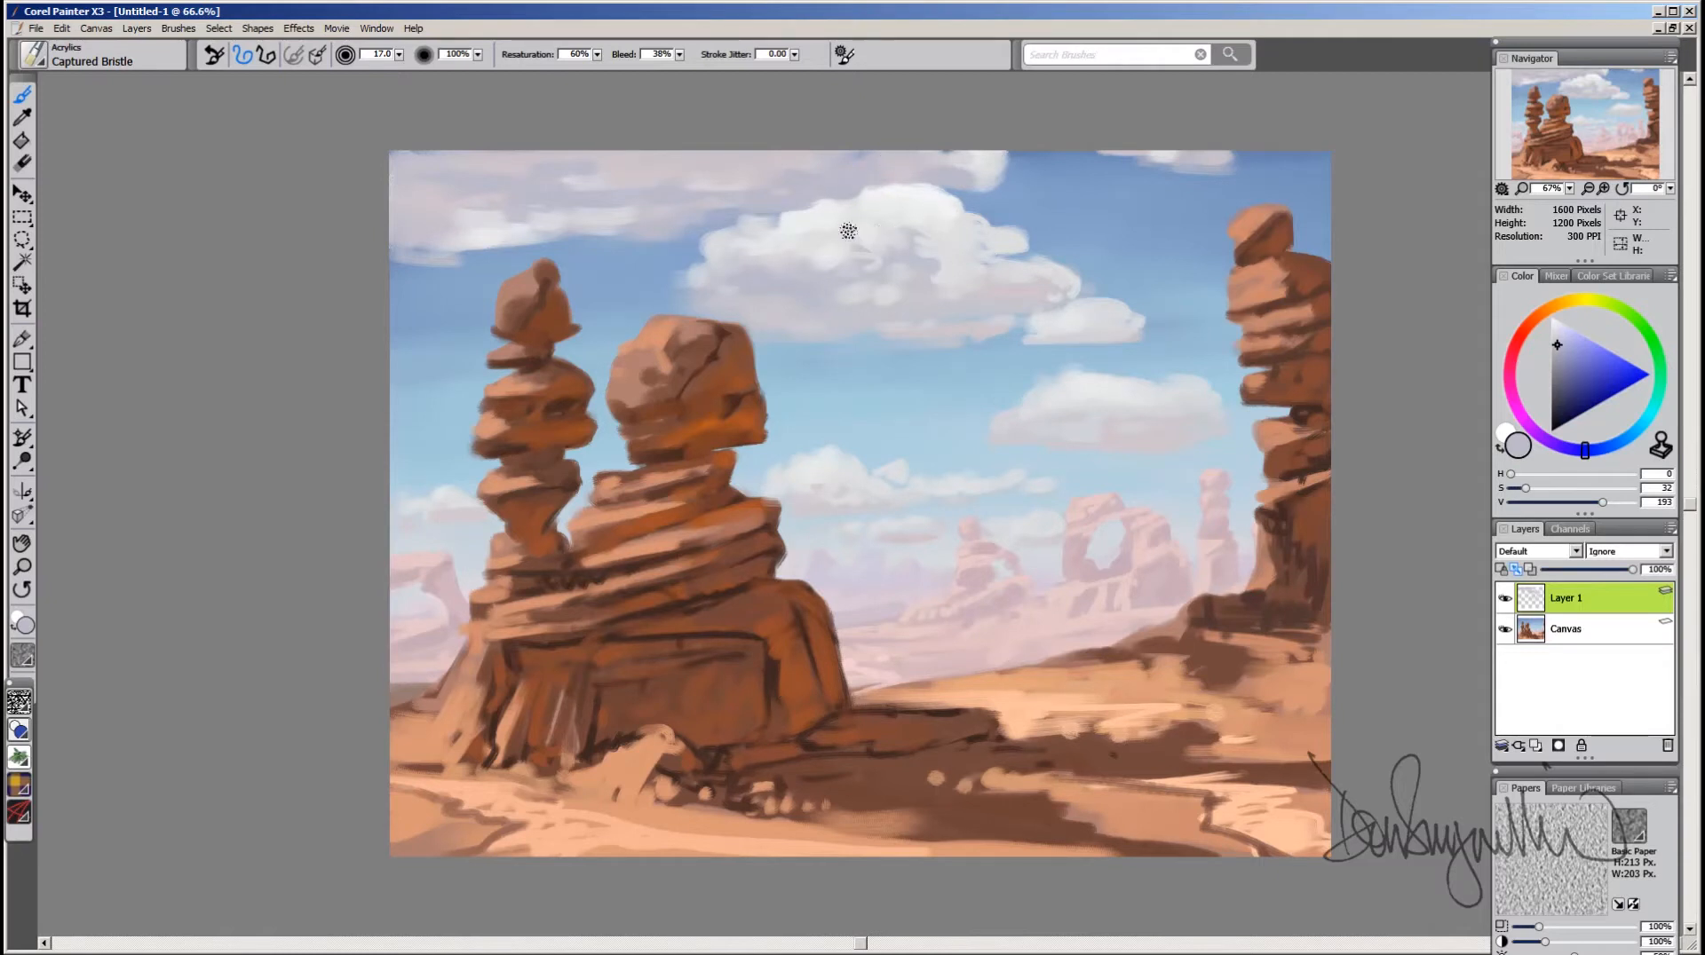
{"action": "left_click", "coordinate": [1226, 156], "text": "alt"}
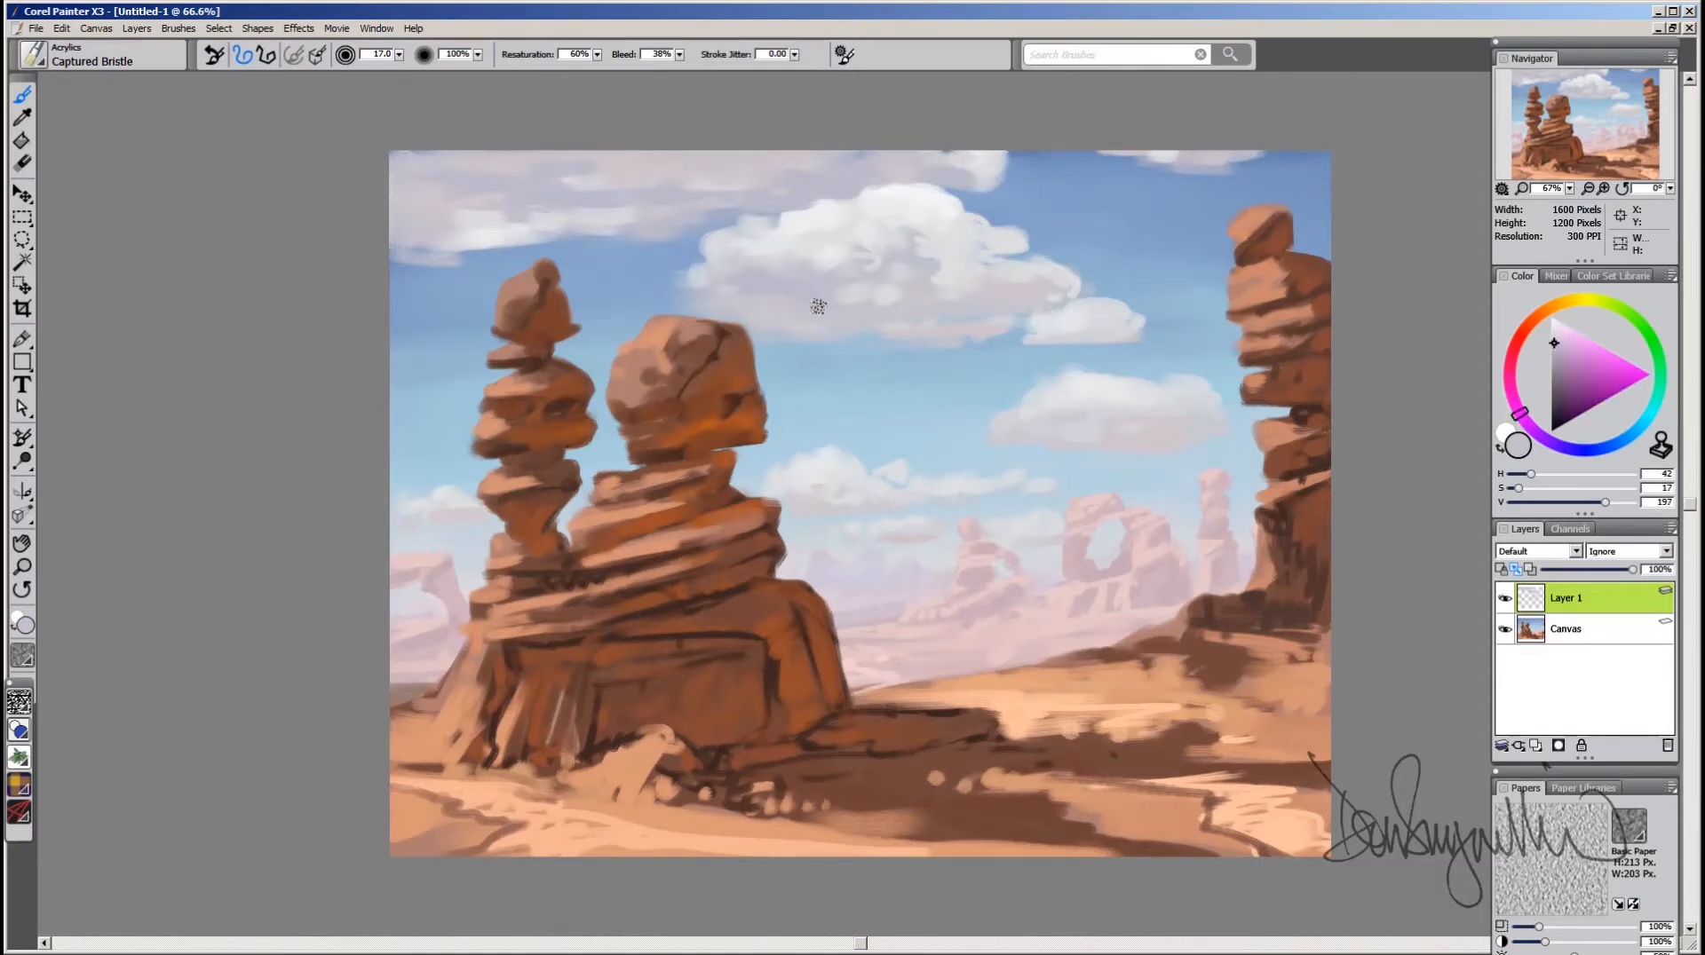
Step: Paint a small pale cloud in the sky between the slender tower and the large boulder tower
{"action": "left_click", "coordinate": [718, 269], "text": "alt"}
{"action": "mouse_move", "coordinate": [630, 297]}
{"action": "left_mouse_down"}
{"action": "mouse_move", "coordinate": [647, 304]}
{"action": "mouse_move", "coordinate": [621, 305]}
{"action": "mouse_move", "coordinate": [634, 324]}
{"action": "mouse_move", "coordinate": [608, 324]}
{"action": "mouse_move", "coordinate": [639, 337]}
{"action": "mouse_move", "coordinate": [671, 318]}
{"action": "left_mouse_up"}
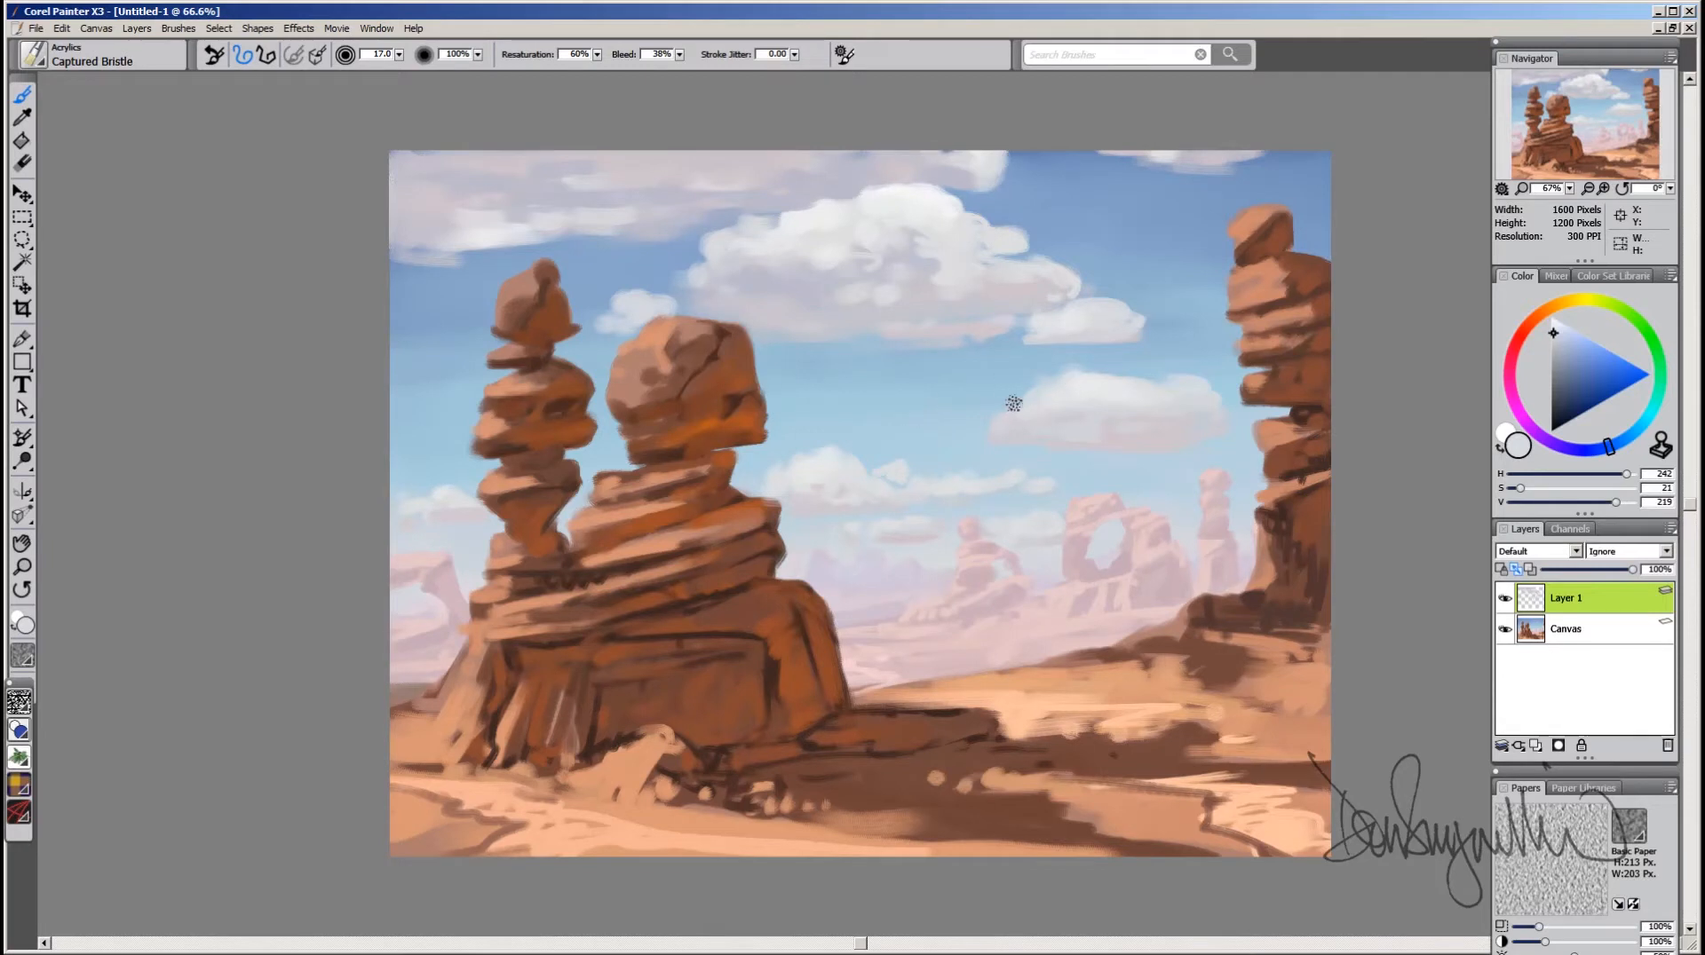
Step: Extend the cloud near the right-hand tower at both ends with pale blue-white strokes and a thin wisp reaching the rock
{"action": "left_click", "coordinate": [1017, 404], "text": "alt"}
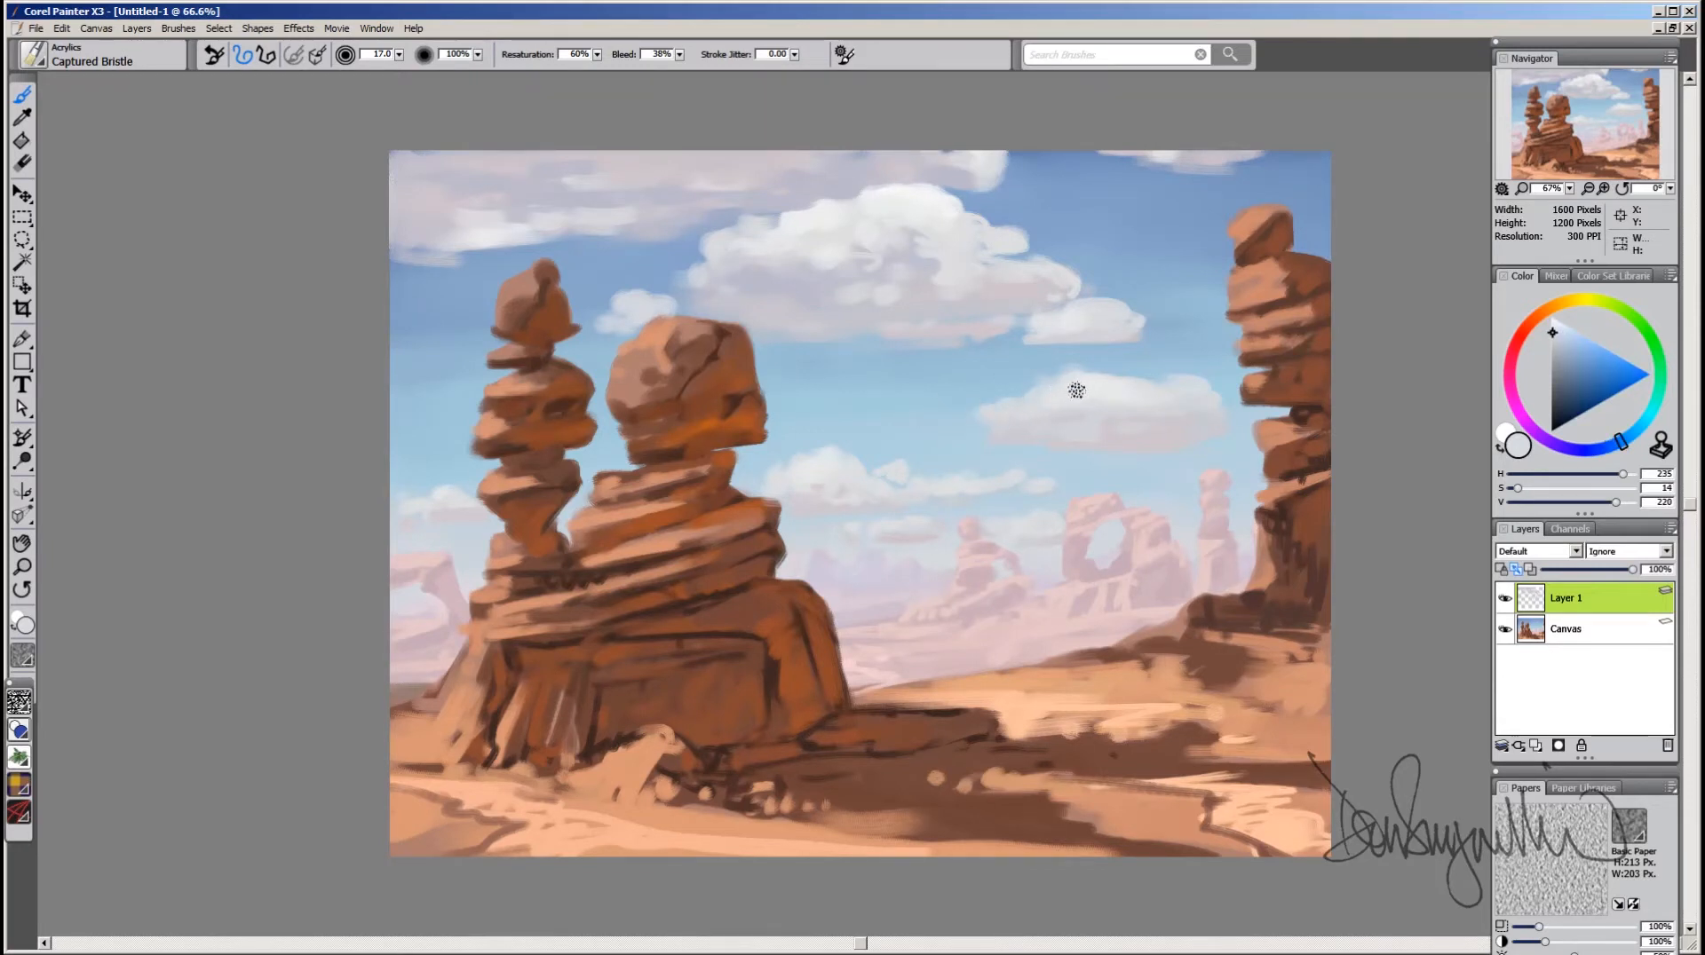
{"action": "left_click", "coordinate": [1200, 404], "text": "alt"}
{"action": "left_click", "coordinate": [1201, 388], "text": "alt"}
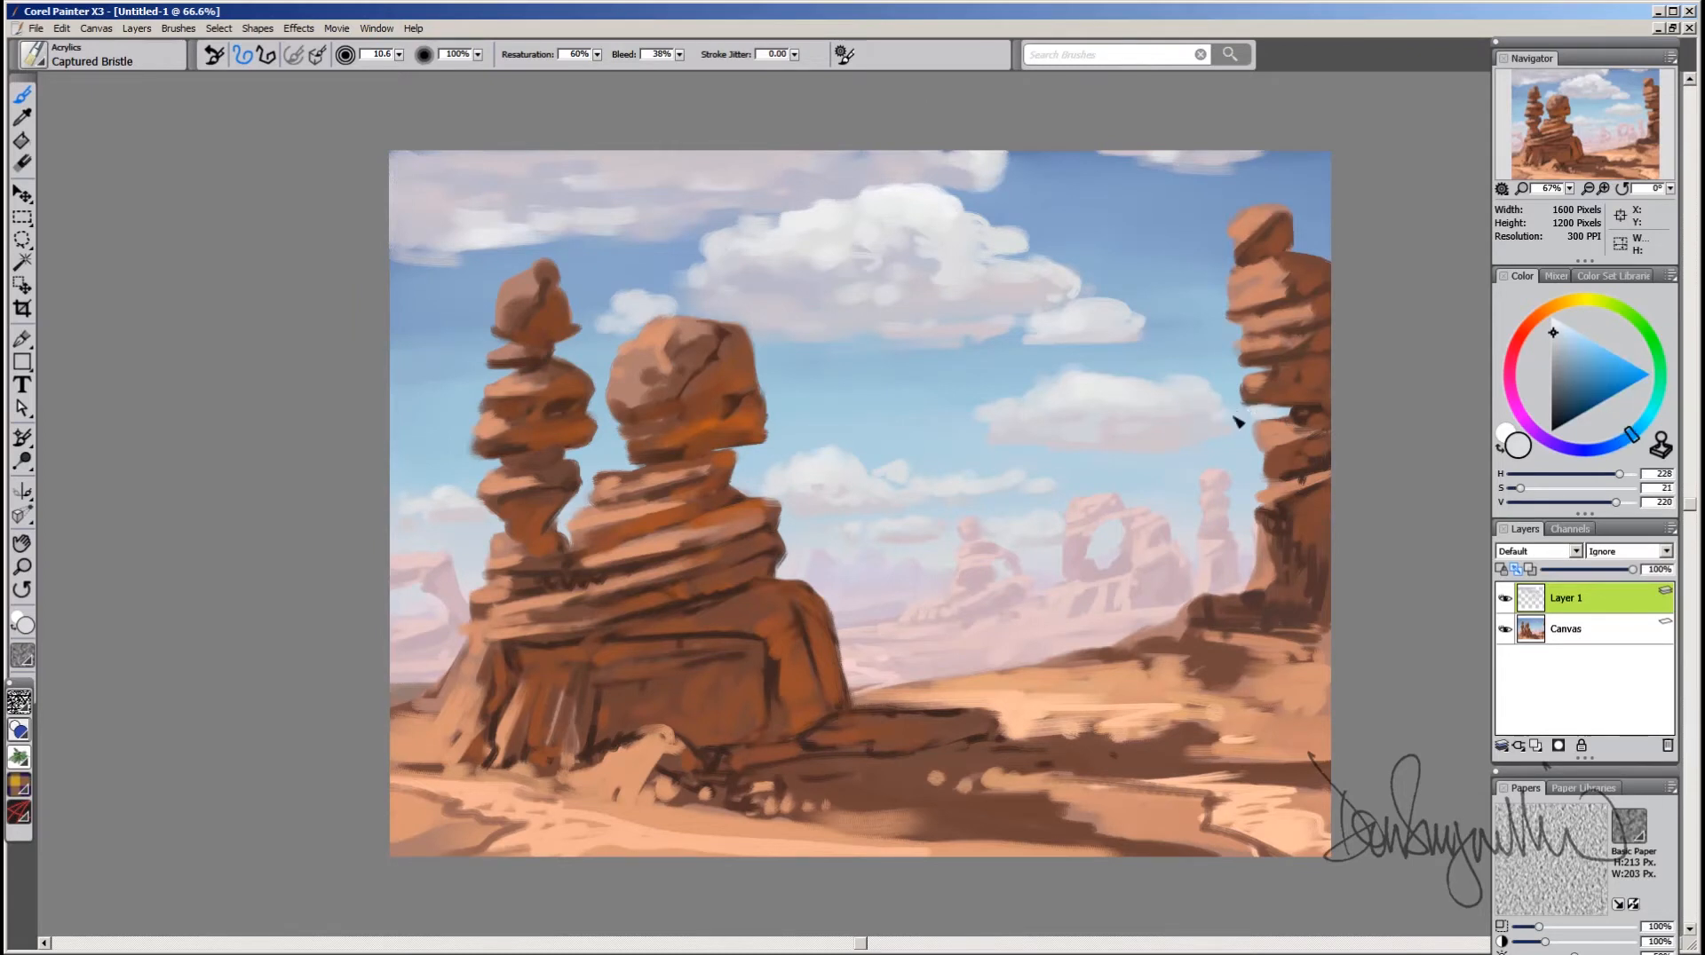
{"action": "left_click", "coordinate": [1241, 426], "text": "alt"}
{"action": "left_click", "coordinate": [1194, 424], "text": "alt"}
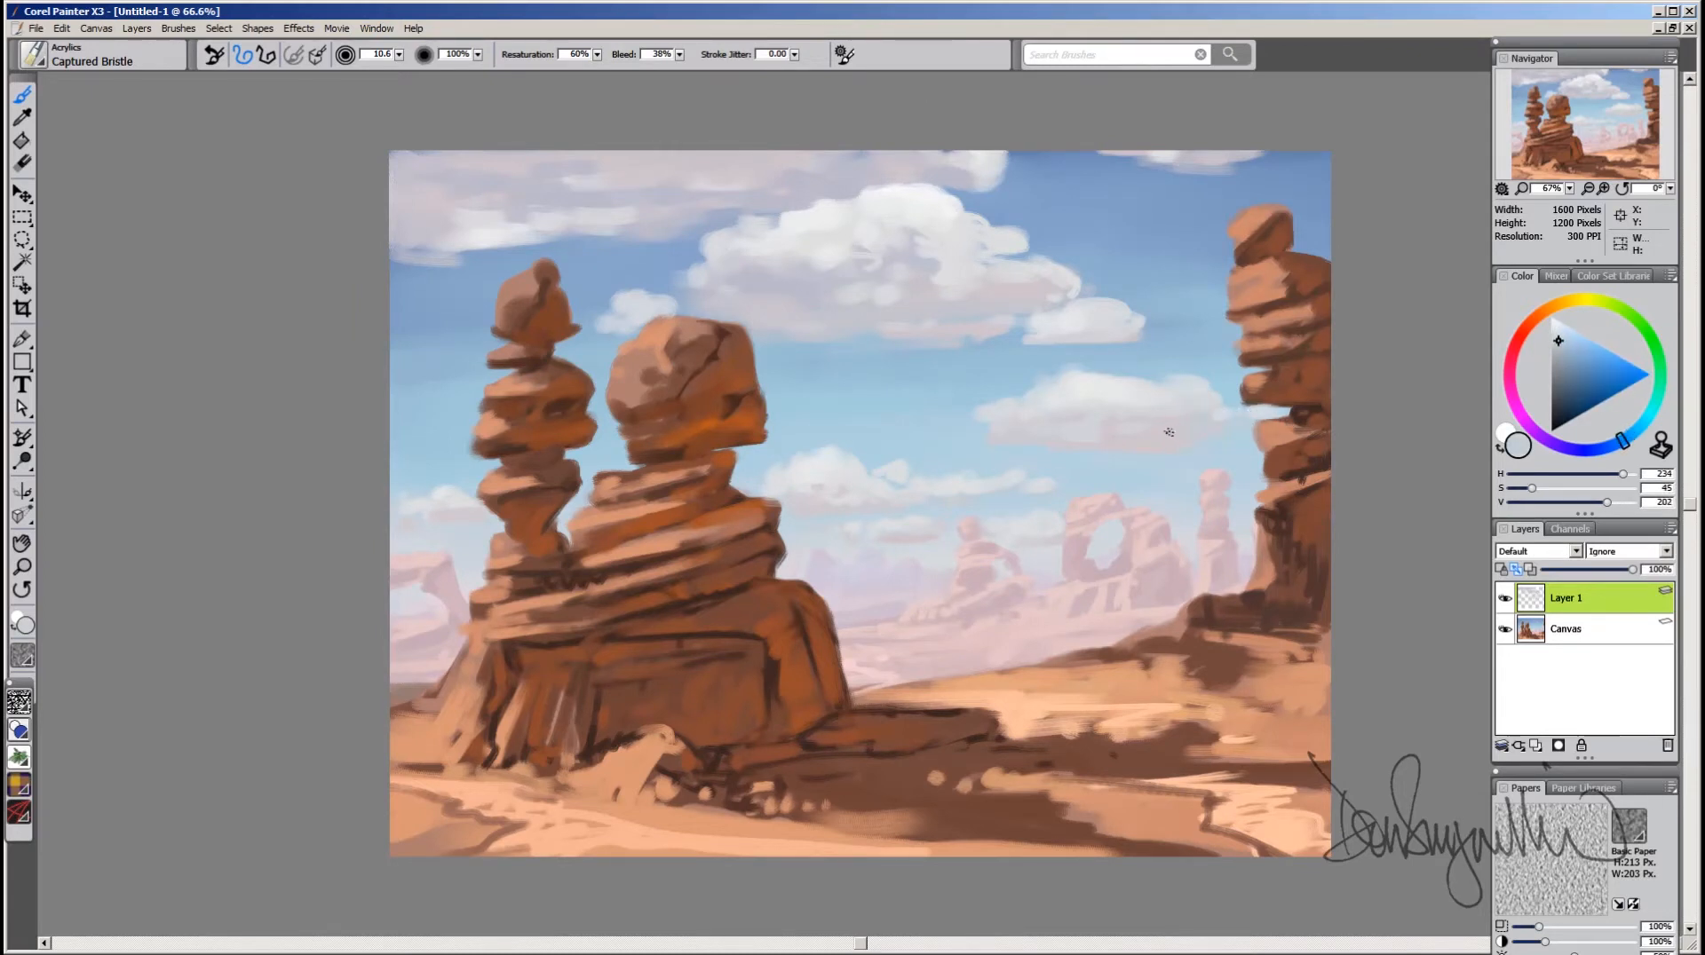
Step: Adjust the brush size and soften the shaded underside of the cloud near the right-hand tower with sampled tones
{"action": "key", "text": "bracketleft"}
{"action": "left_click", "coordinate": [1159, 417], "text": "alt"}
{"action": "key", "text": "bracketright"}
{"action": "key", "text": "bracketright"}
{"action": "left_click", "coordinate": [1151, 441], "text": "alt"}
Step: Paint bright white puffs on the right side of the large central cloud and refine the top of the cloud below it
{"action": "left_click", "coordinate": [931, 202], "text": "alt"}
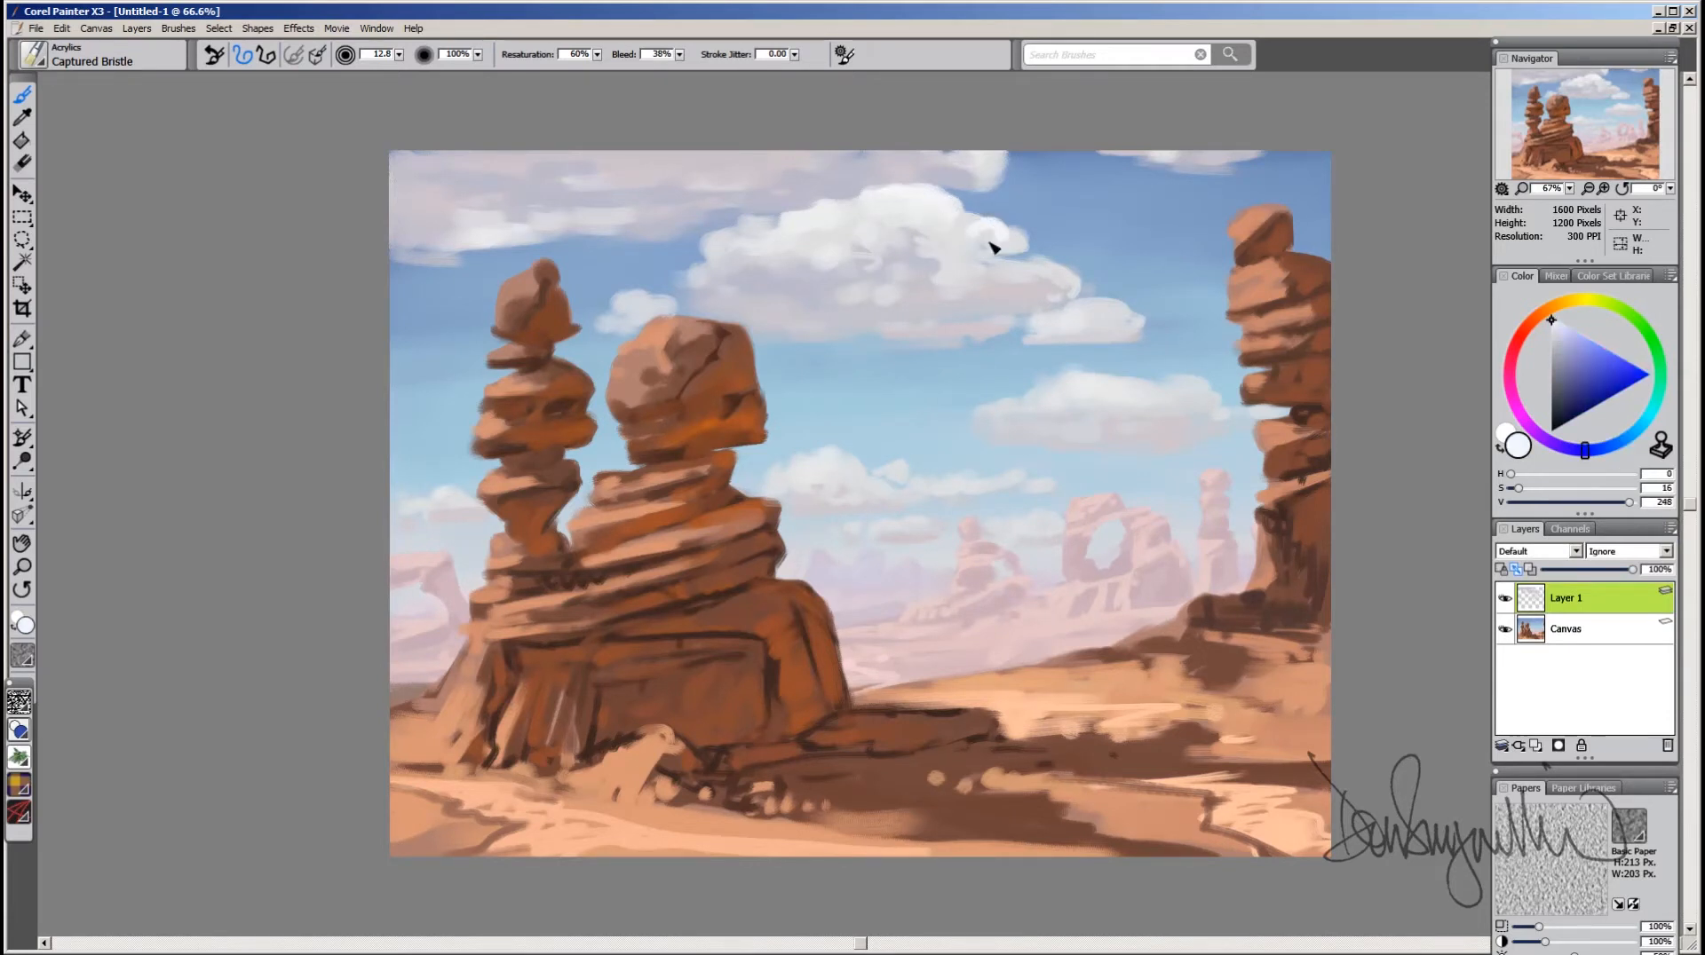
{"action": "mouse_move", "coordinate": [947, 236]}
{"action": "left_mouse_down"}
{"action": "mouse_move", "coordinate": [1058, 278]}
{"action": "mouse_move", "coordinate": [955, 266]}
{"action": "mouse_move", "coordinate": [966, 256]}
{"action": "left_mouse_up"}
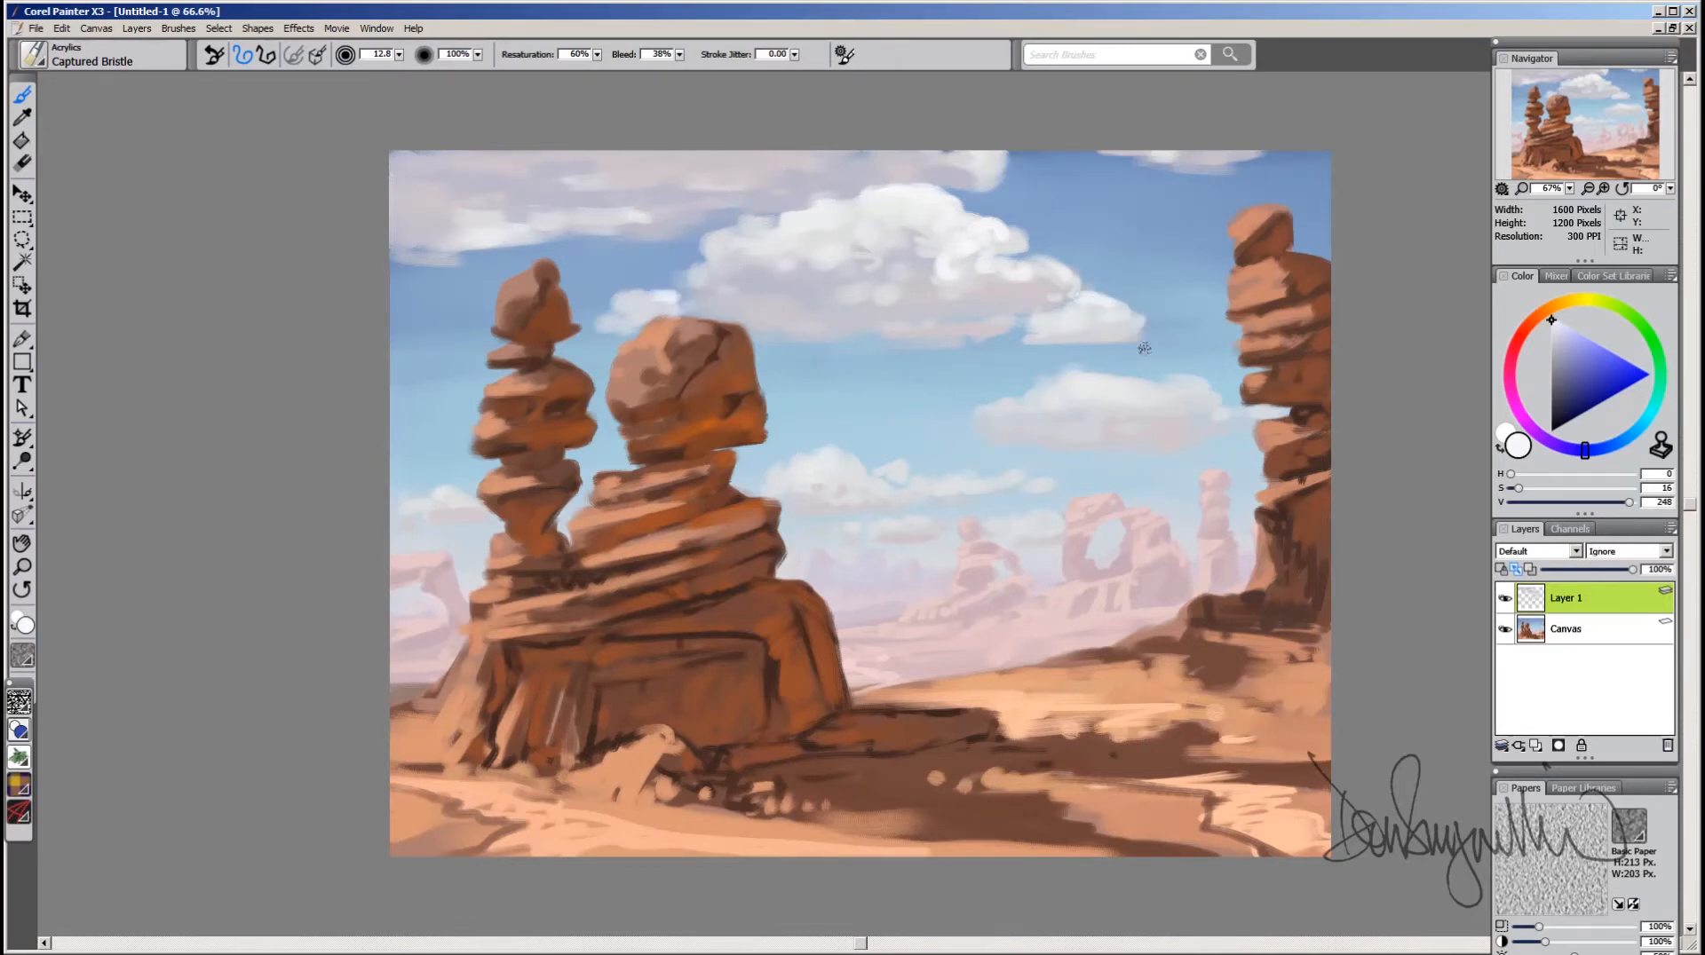
{"action": "left_click", "coordinate": [1142, 400], "text": "alt"}
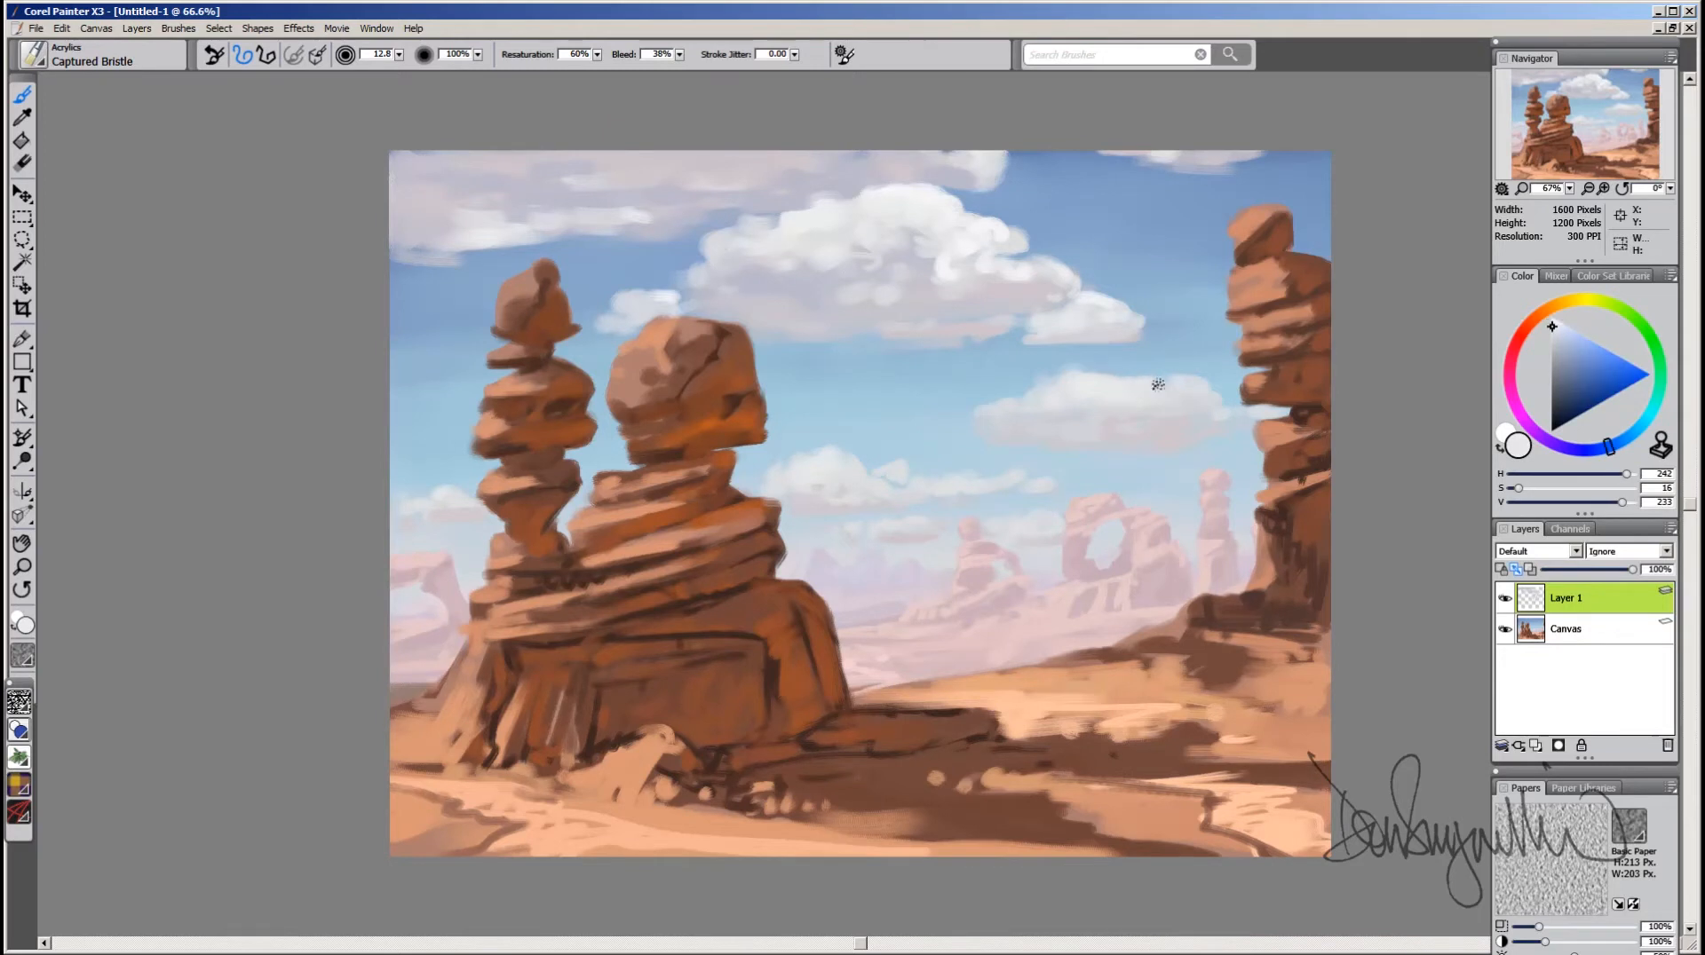
{"action": "left_click", "coordinate": [1178, 396], "text": "alt"}
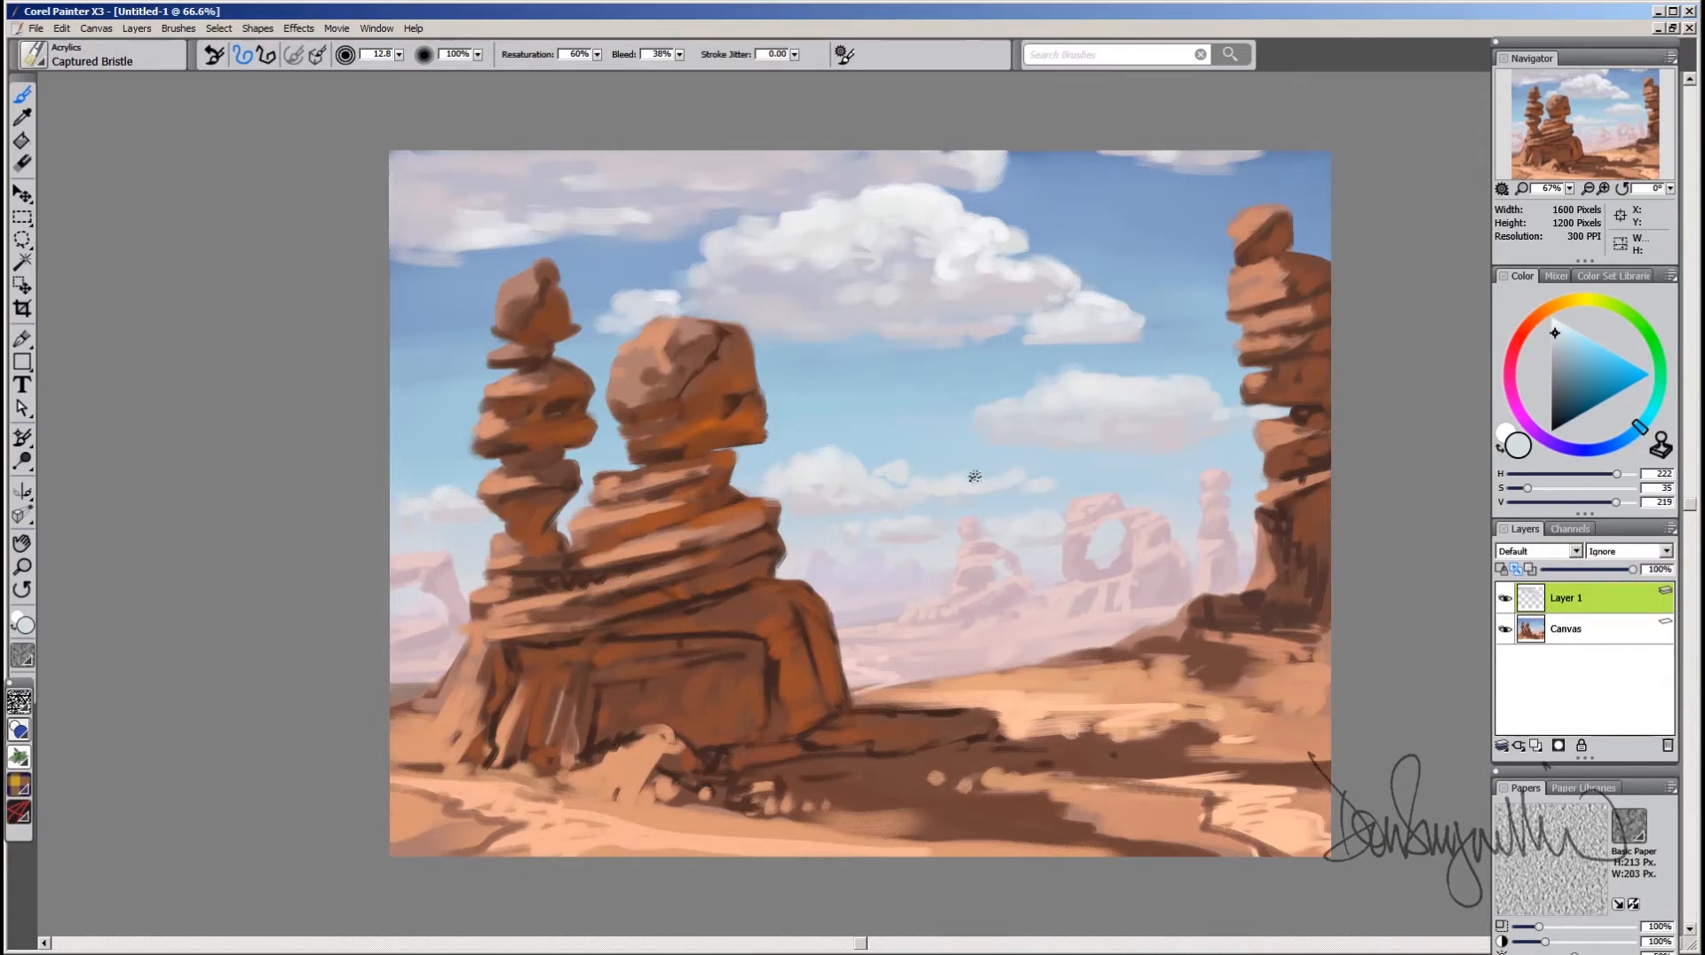
Step: Compare cloud whites by trying a pale yellow hue and sampling colours from the central cloud down to the most distant clouds
{"action": "left_click", "coordinate": [1574, 300]}
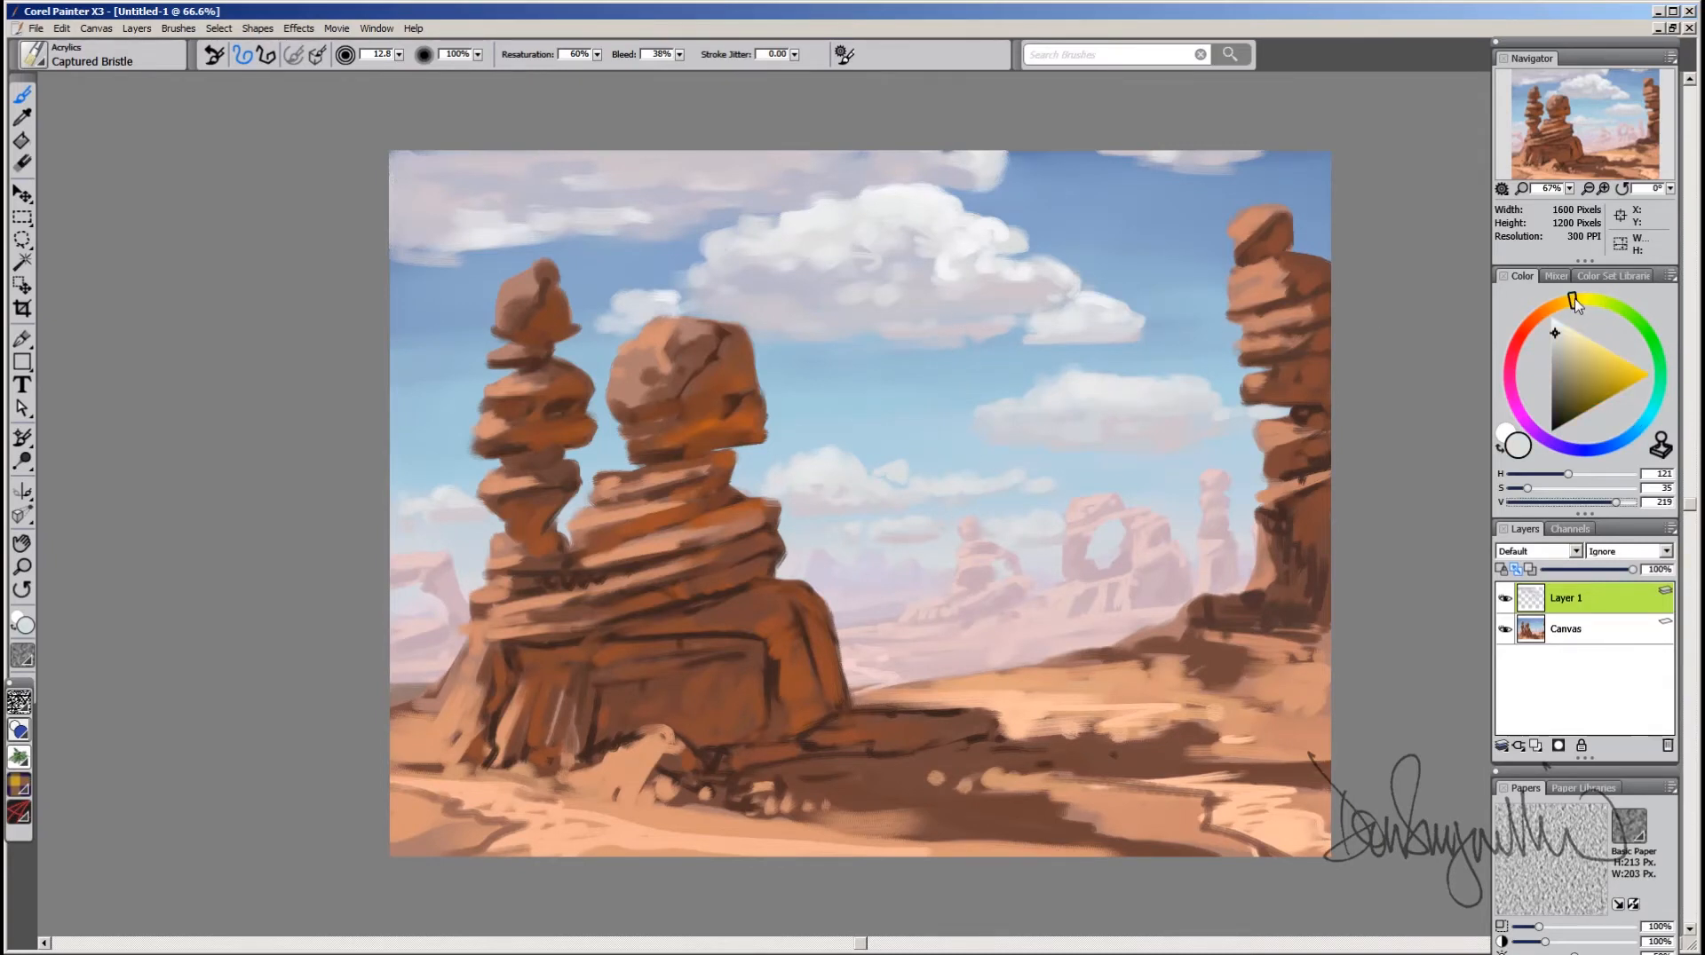
{"action": "left_click_drag", "start_coordinate": [1555, 332], "coordinate": [1558, 325]}
{"action": "left_click", "coordinate": [925, 196], "text": "alt"}
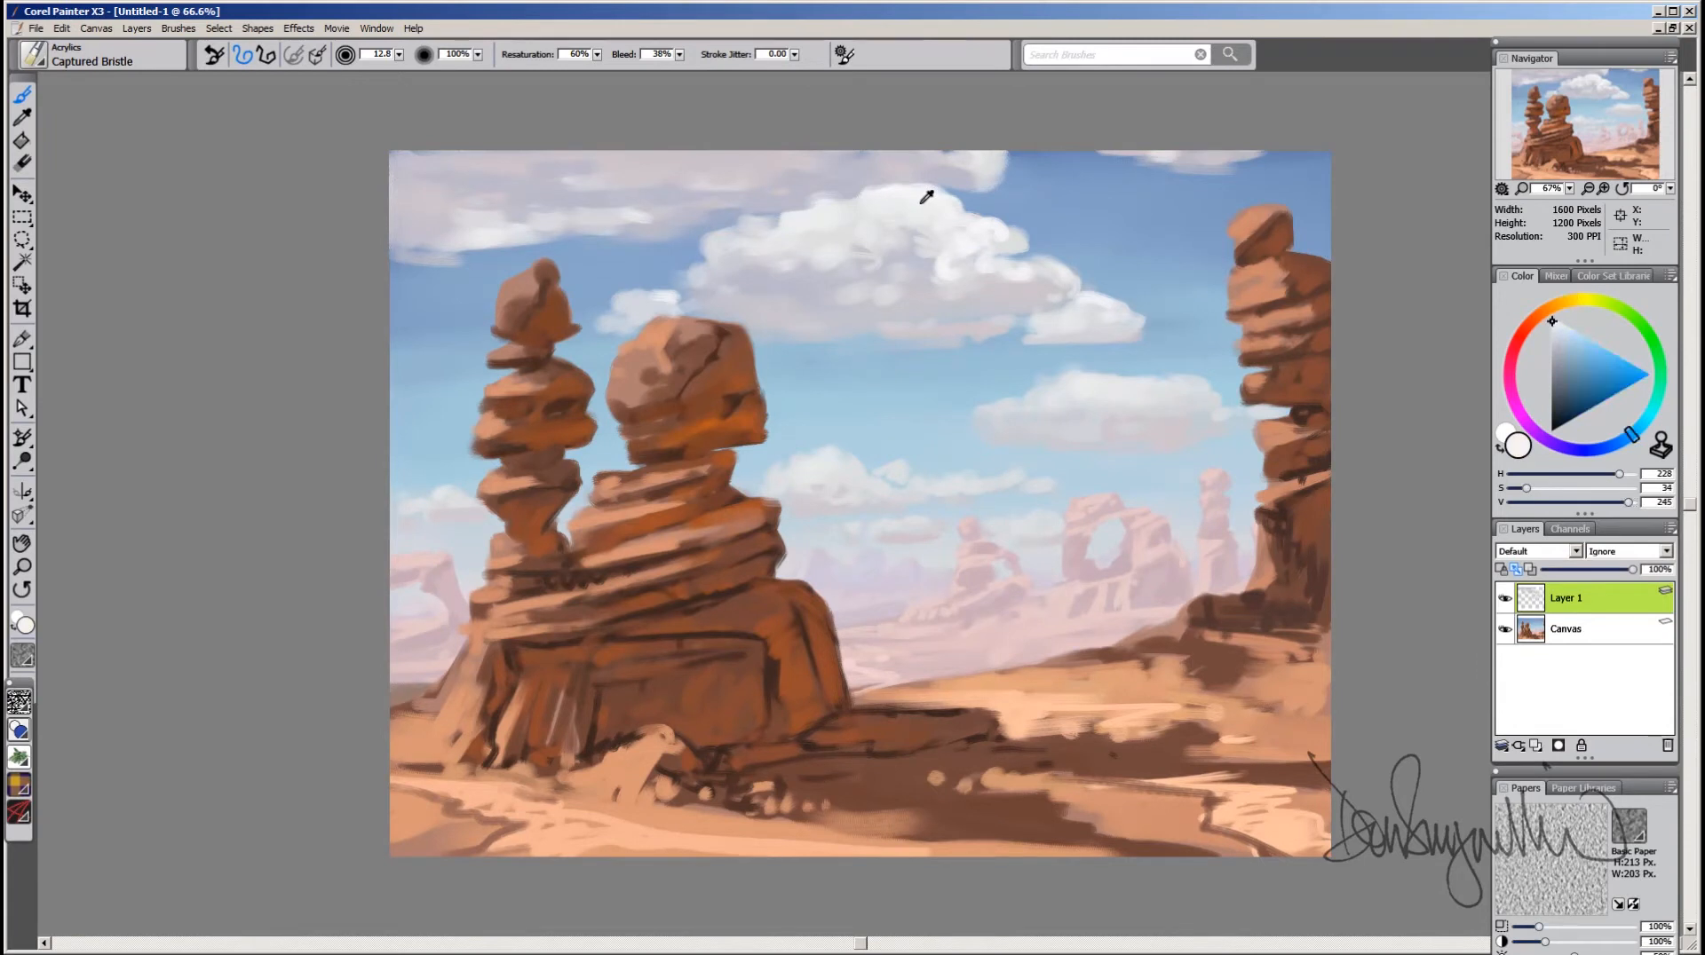
{"action": "left_click", "coordinate": [1029, 271], "text": "alt"}
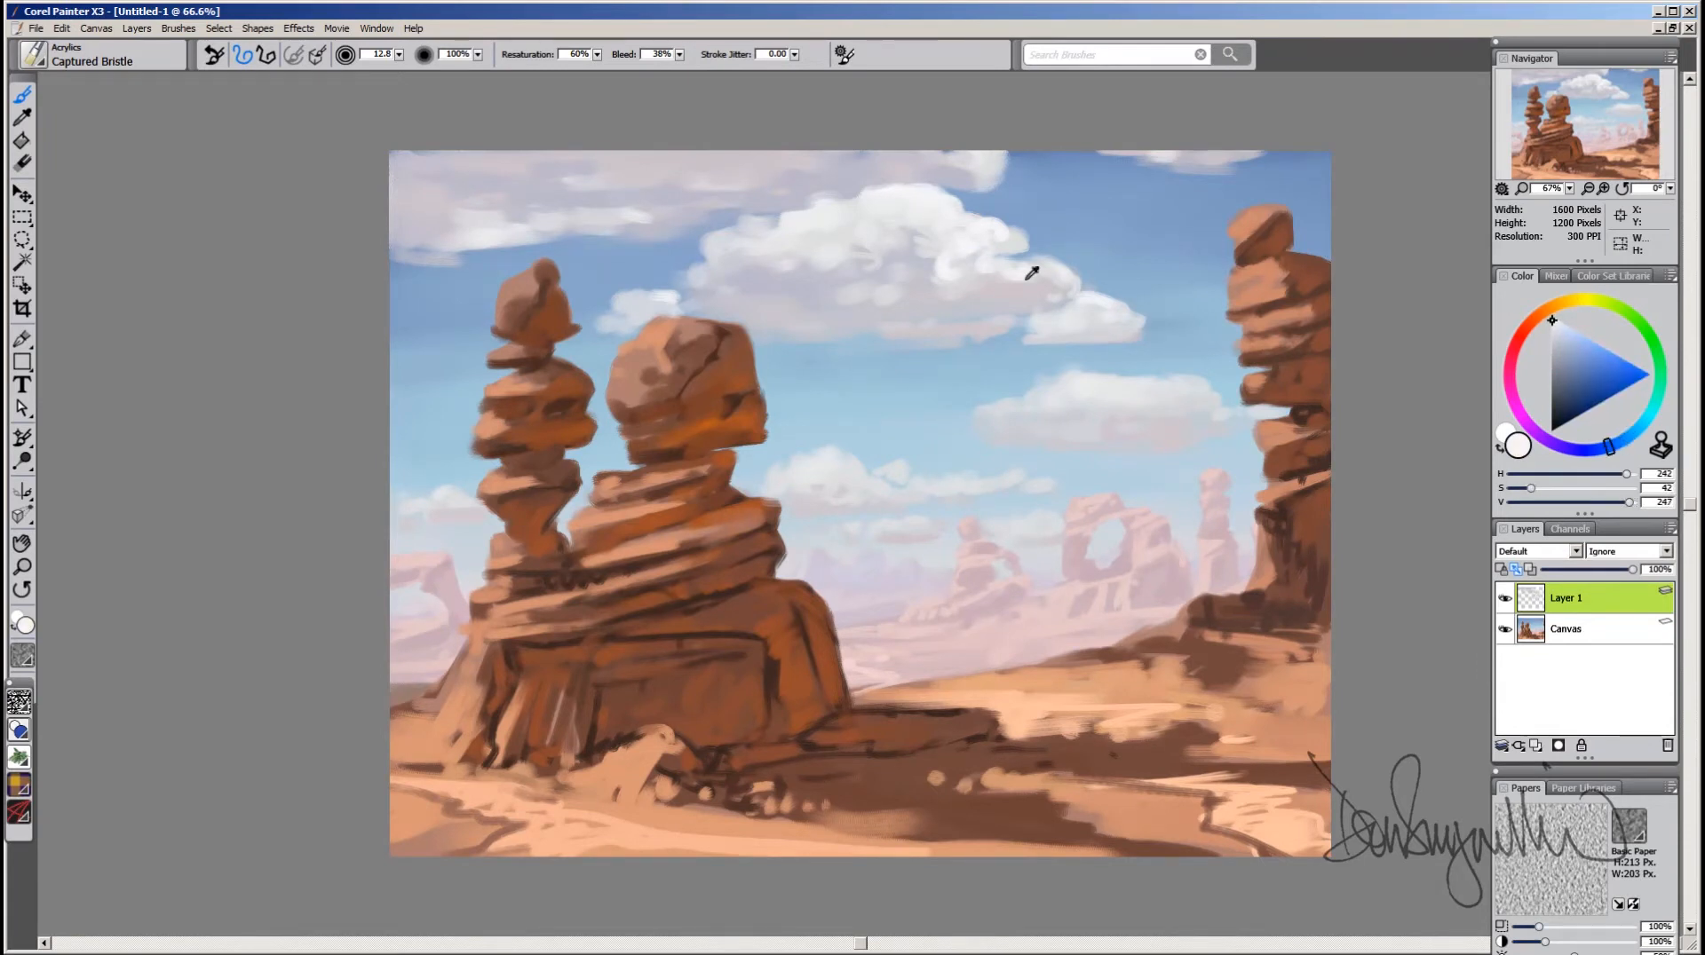
{"action": "left_click", "coordinate": [1124, 397], "text": "alt"}
{"action": "left_click", "coordinate": [1123, 397], "text": "alt"}
{"action": "left_click", "coordinate": [1054, 427], "text": "alt"}
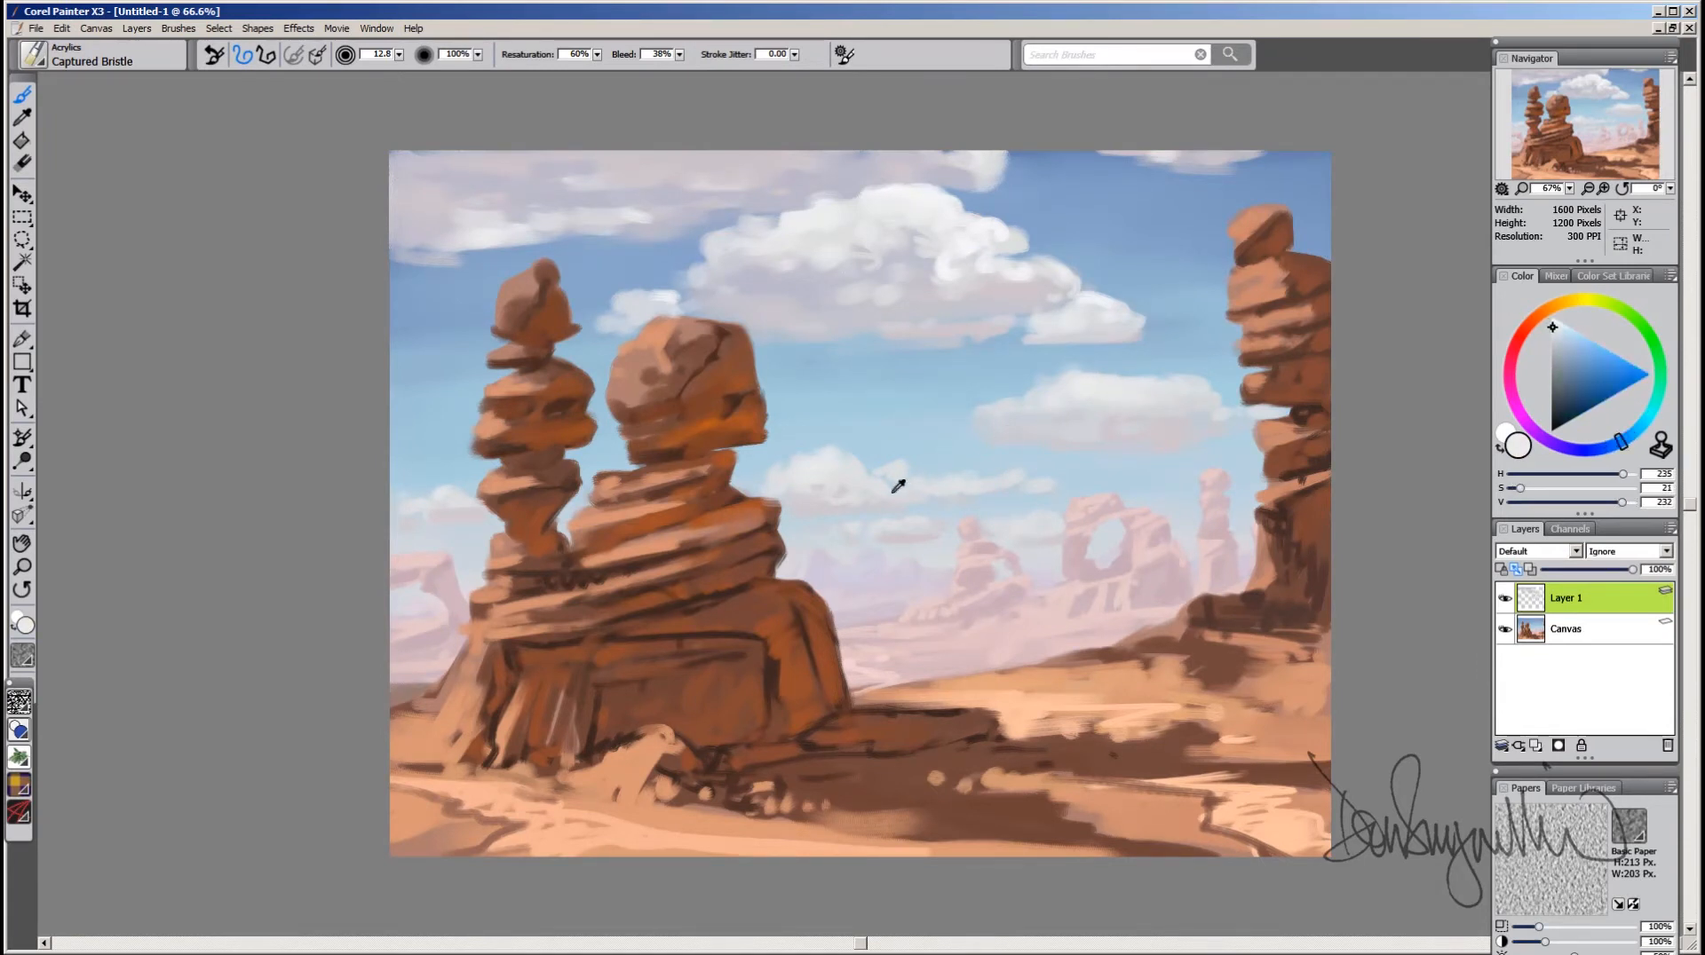
{"action": "left_click", "coordinate": [855, 490], "text": "alt"}
{"action": "left_click", "coordinate": [855, 489], "text": "alt"}
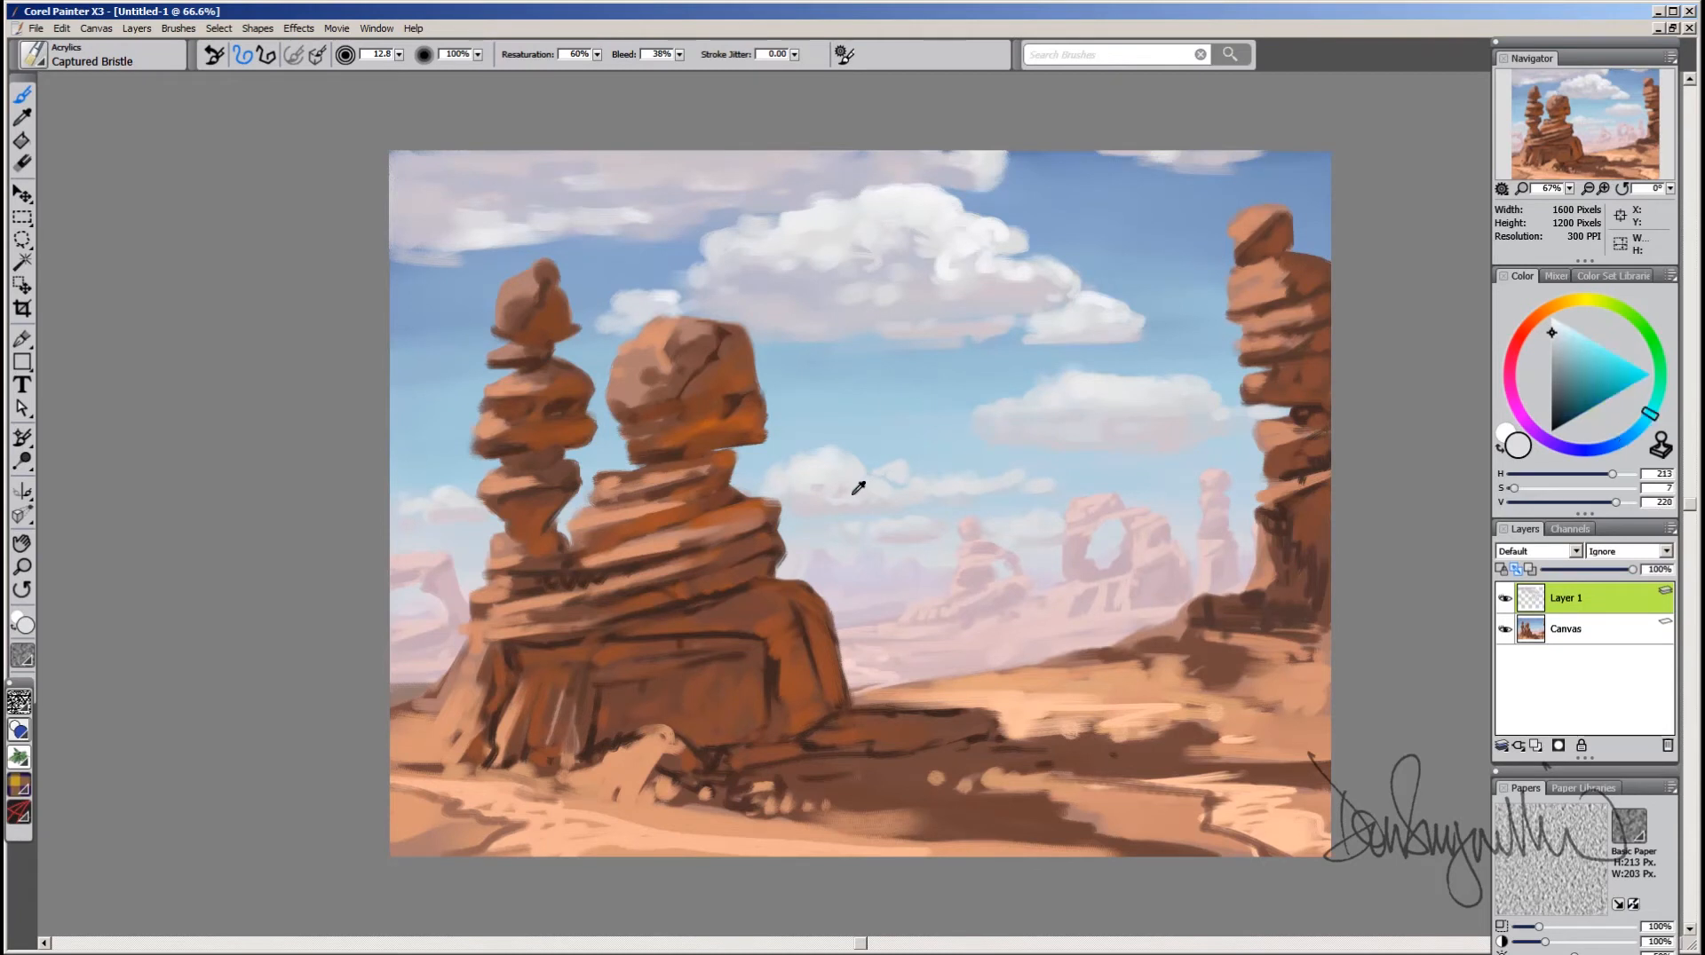
{"action": "left_click", "coordinate": [922, 528], "text": "alt"}
{"action": "left_click", "coordinate": [916, 531], "text": "alt"}
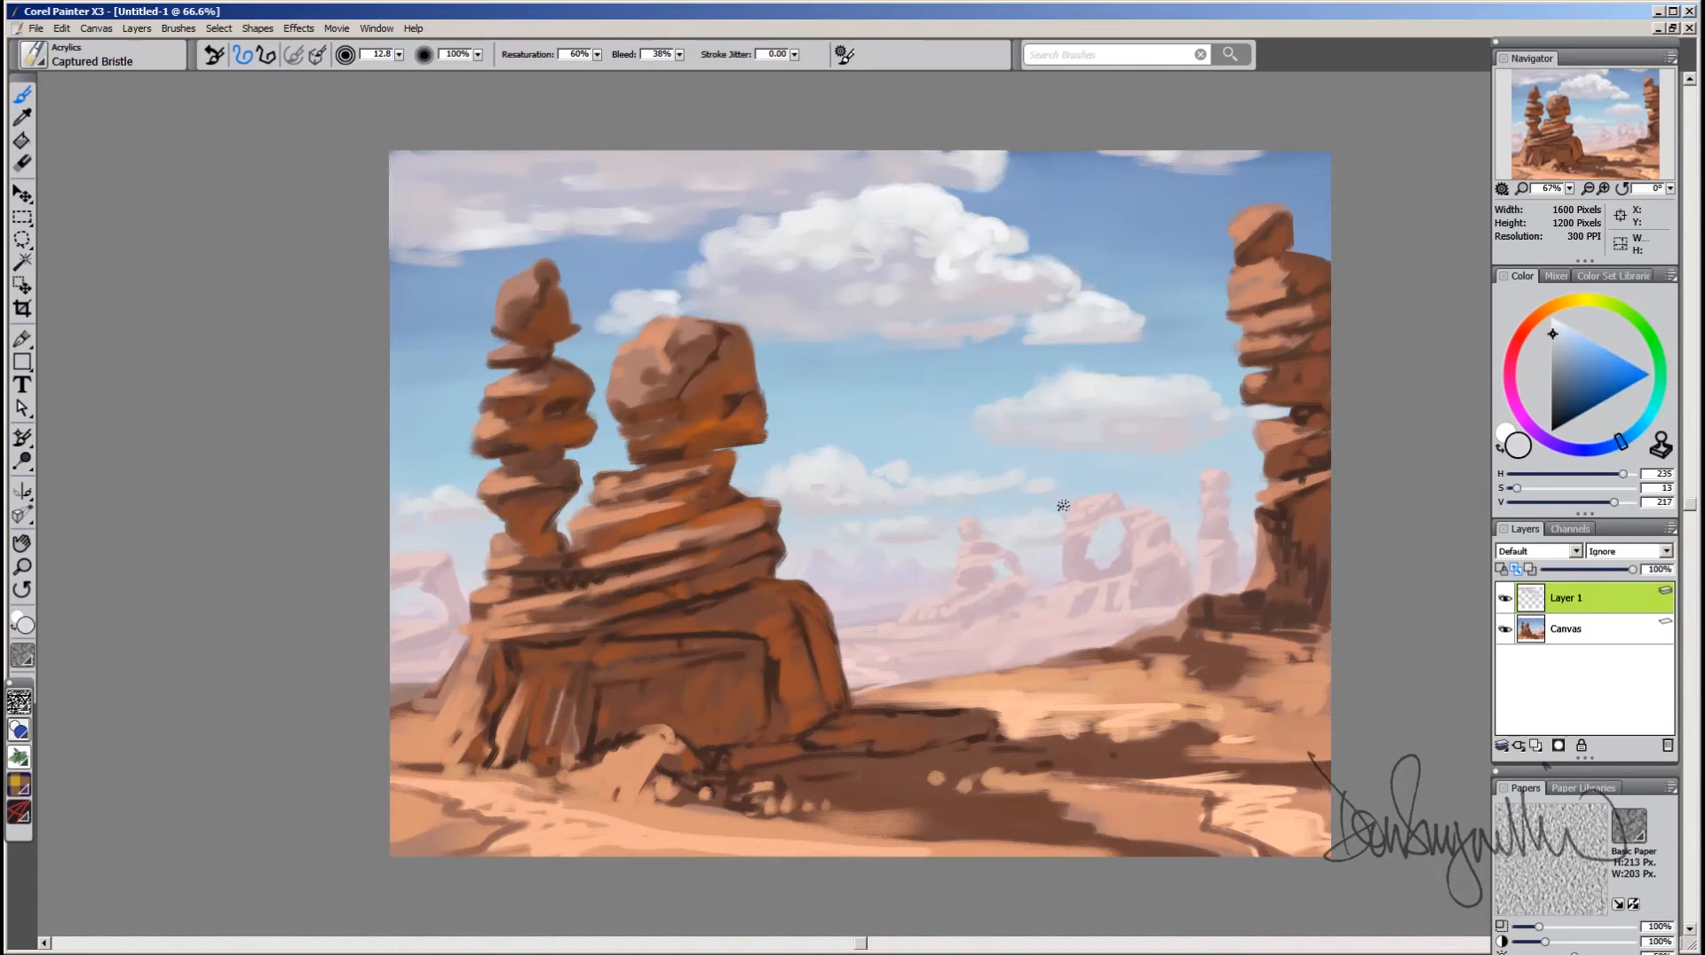
Step: Pick a pale warm cream and paint highlights and extra puffs on the low clouds above the distant rocks
{"action": "left_click", "coordinate": [1573, 302]}
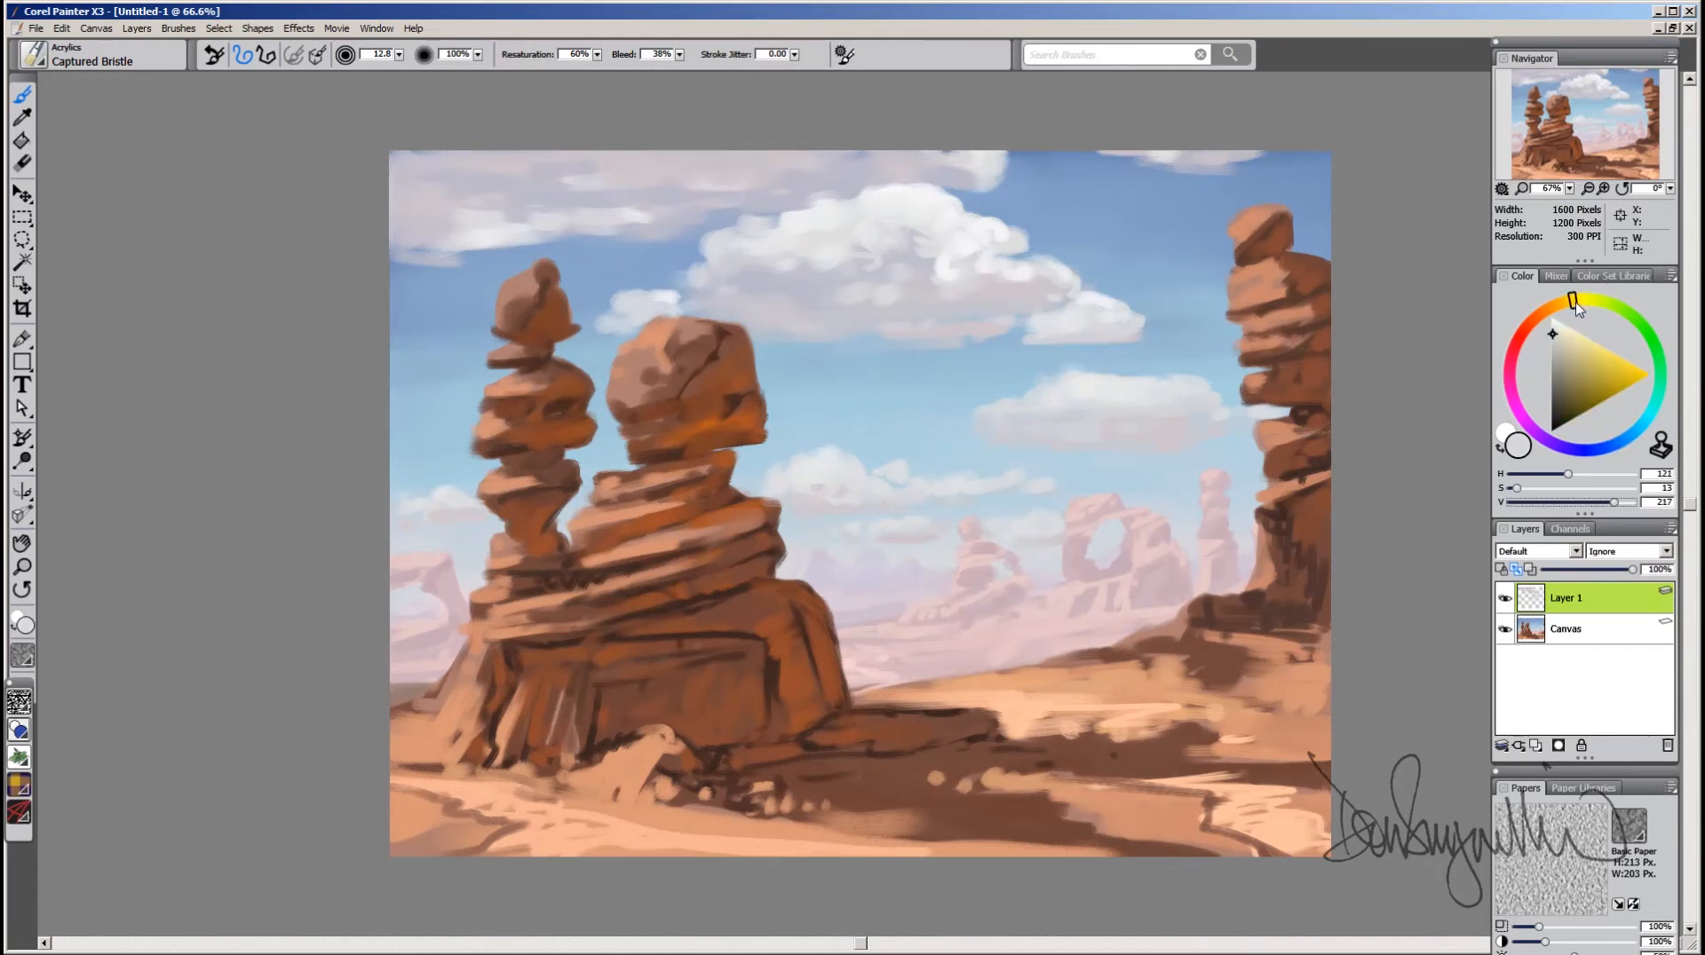
{"action": "mouse_move", "coordinate": [1556, 331]}
{"action": "left_mouse_down"}
{"action": "mouse_move", "coordinate": [1564, 302]}
{"action": "mouse_move", "coordinate": [1557, 328]}
{"action": "left_mouse_up"}
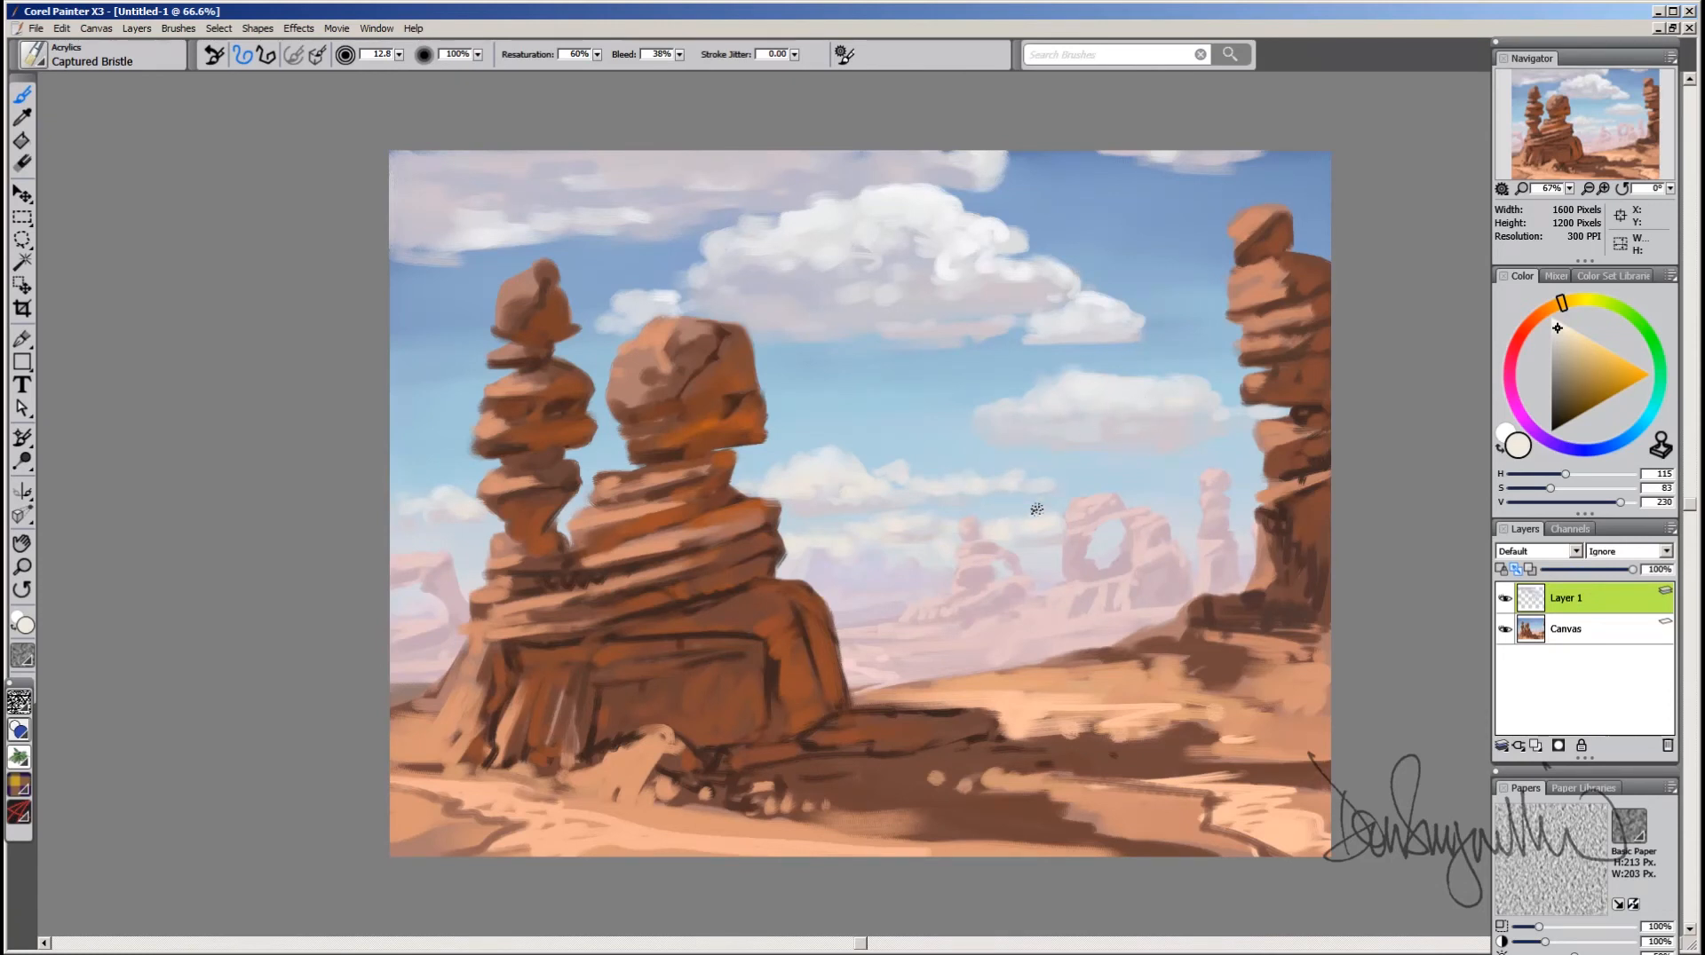
{"action": "left_click_drag", "start_coordinate": [1558, 331], "coordinate": [1555, 332]}
{"action": "left_click_drag", "start_coordinate": [929, 520], "coordinate": [934, 548]}
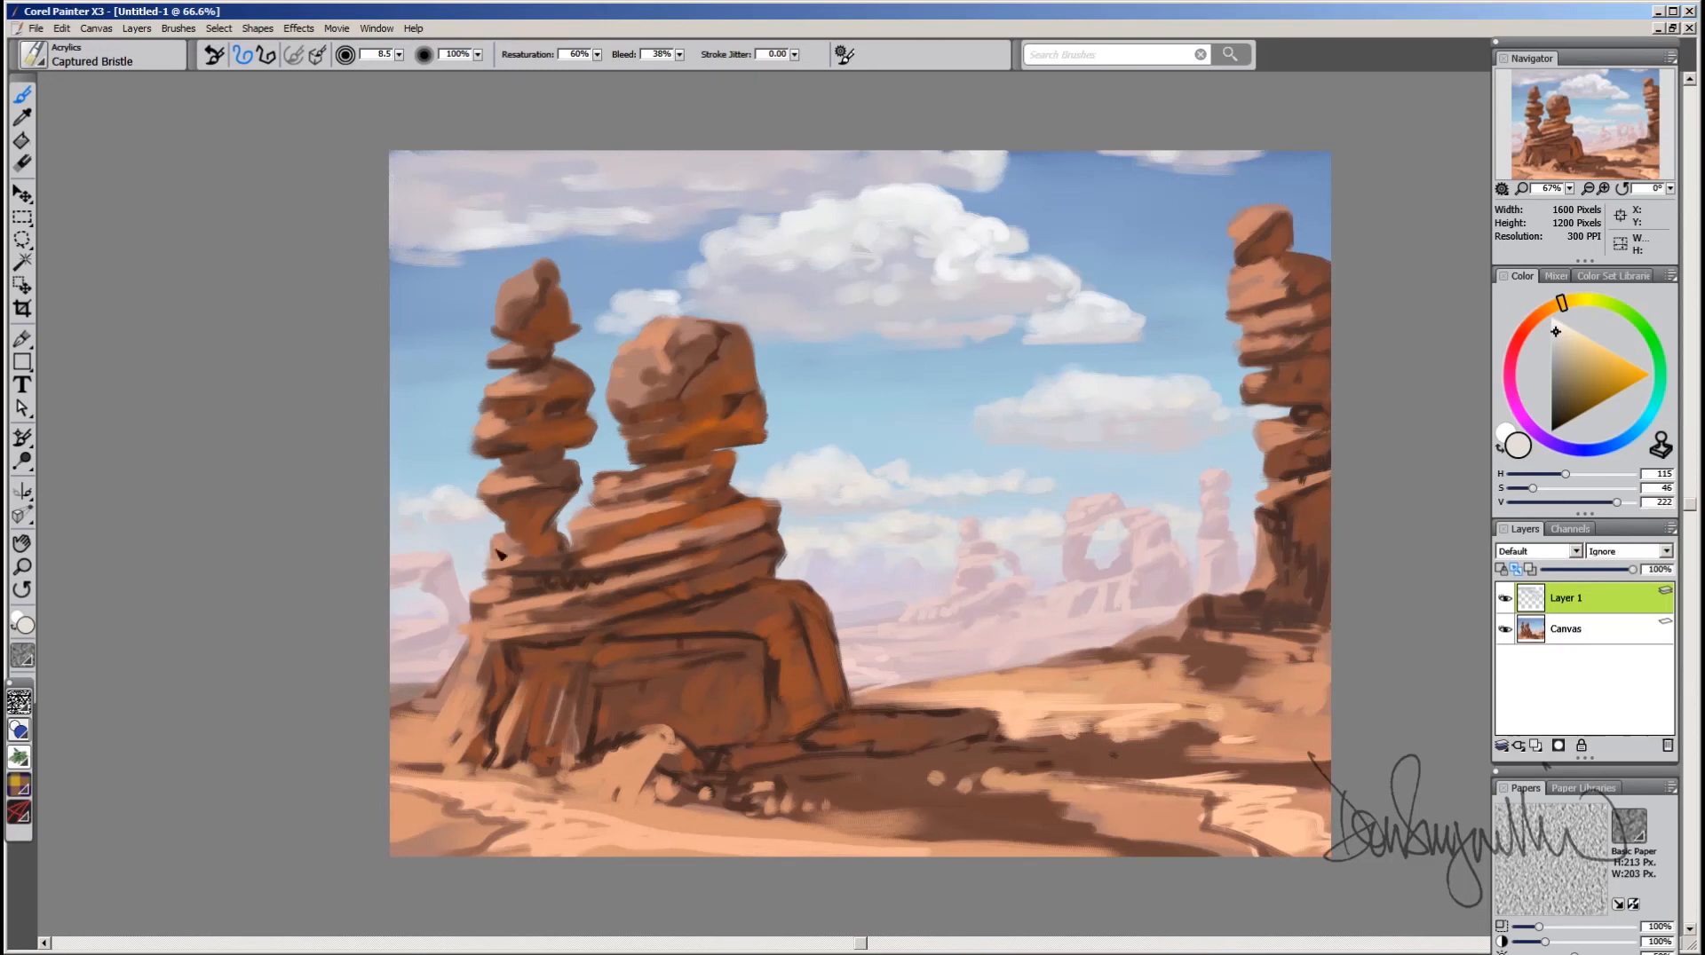
Step: Blend sampled pale pinkish-grey tones into the low clouds behind the slender tower and beside the large boulder tower
{"action": "left_click", "coordinate": [456, 520], "text": "alt"}
{"action": "left_click", "coordinate": [476, 540], "text": "alt"}
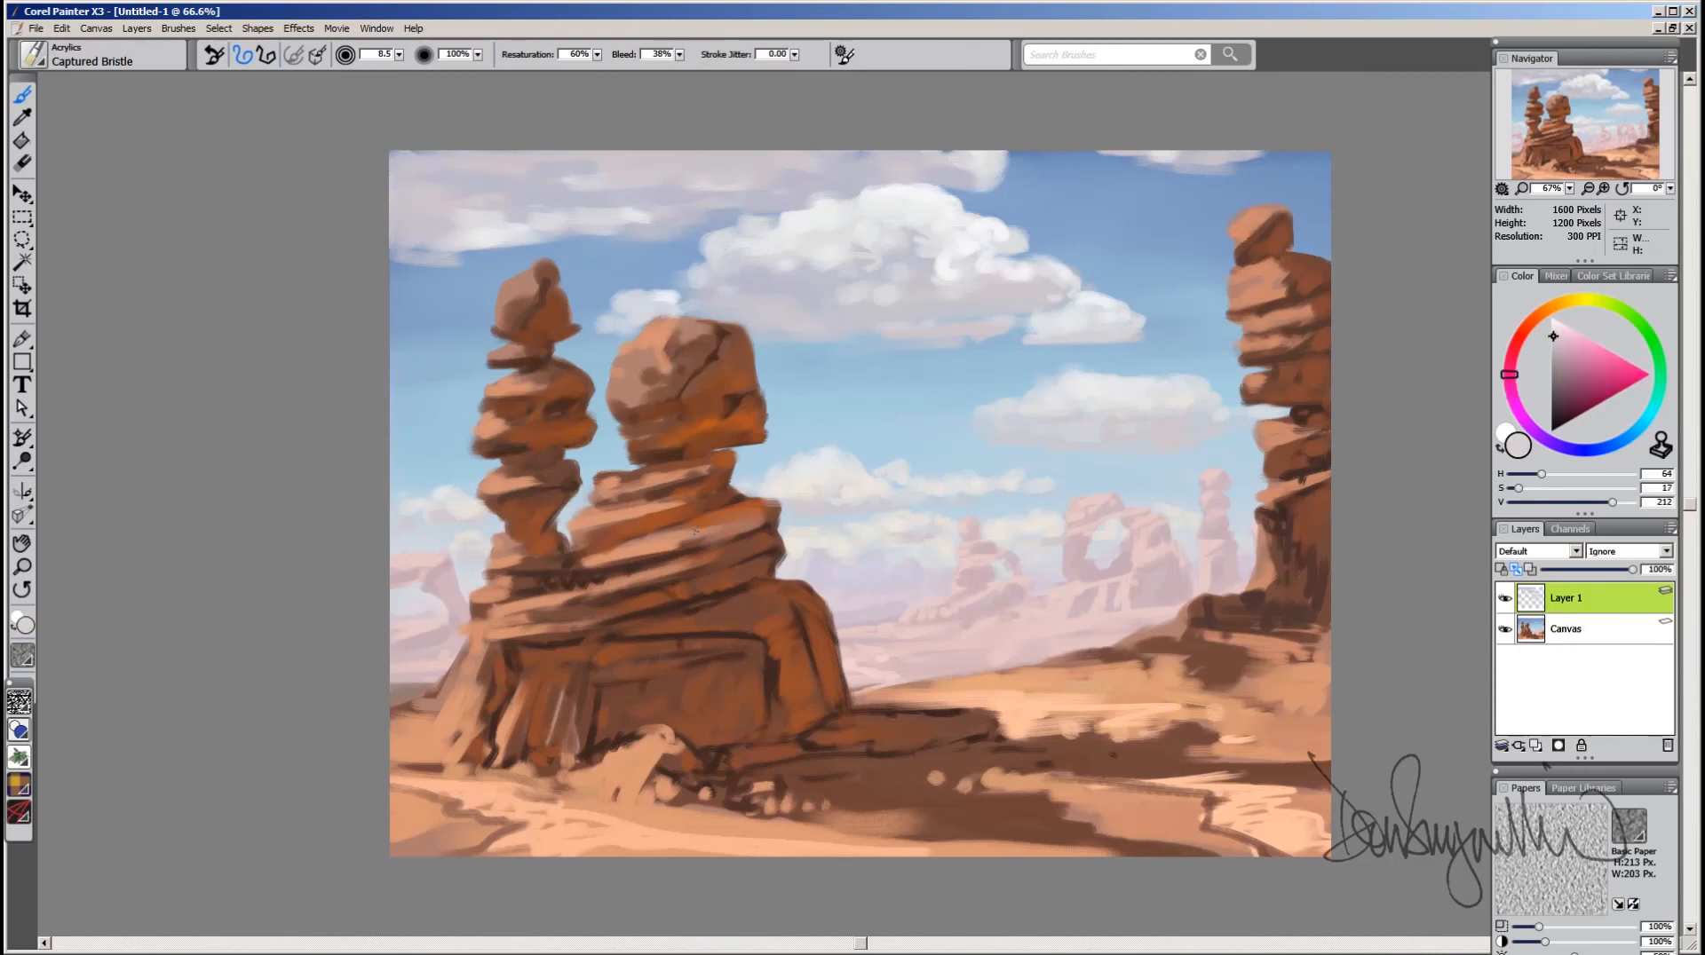
{"action": "left_click", "coordinate": [813, 510], "text": "alt"}
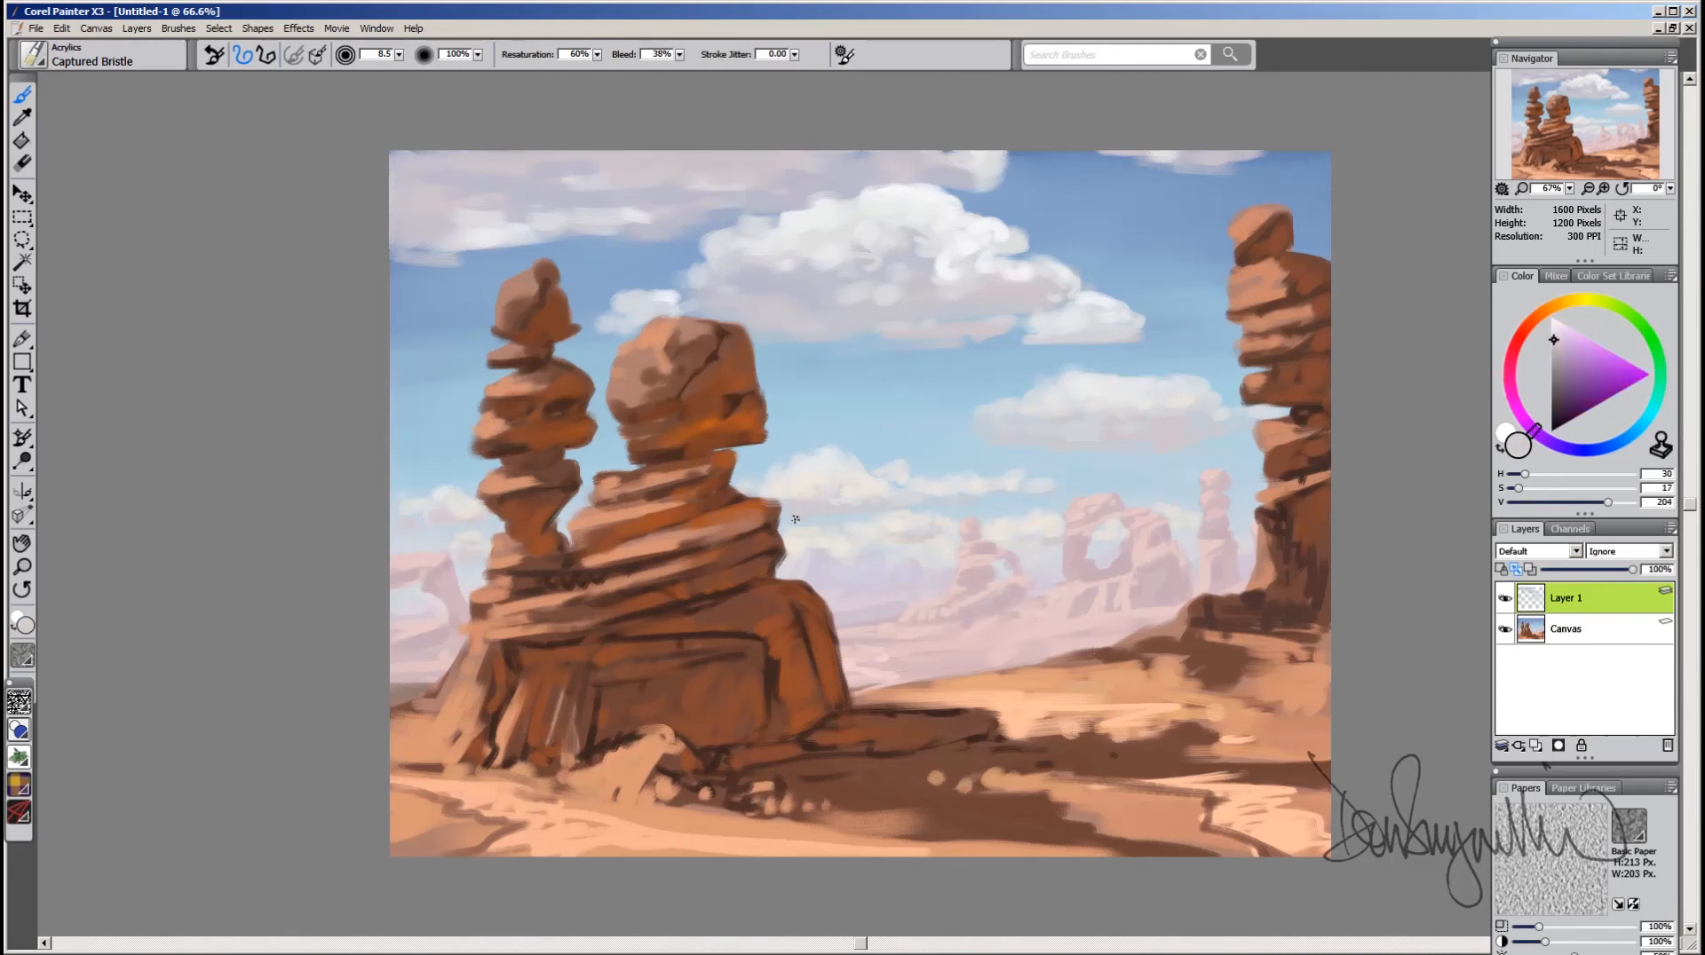